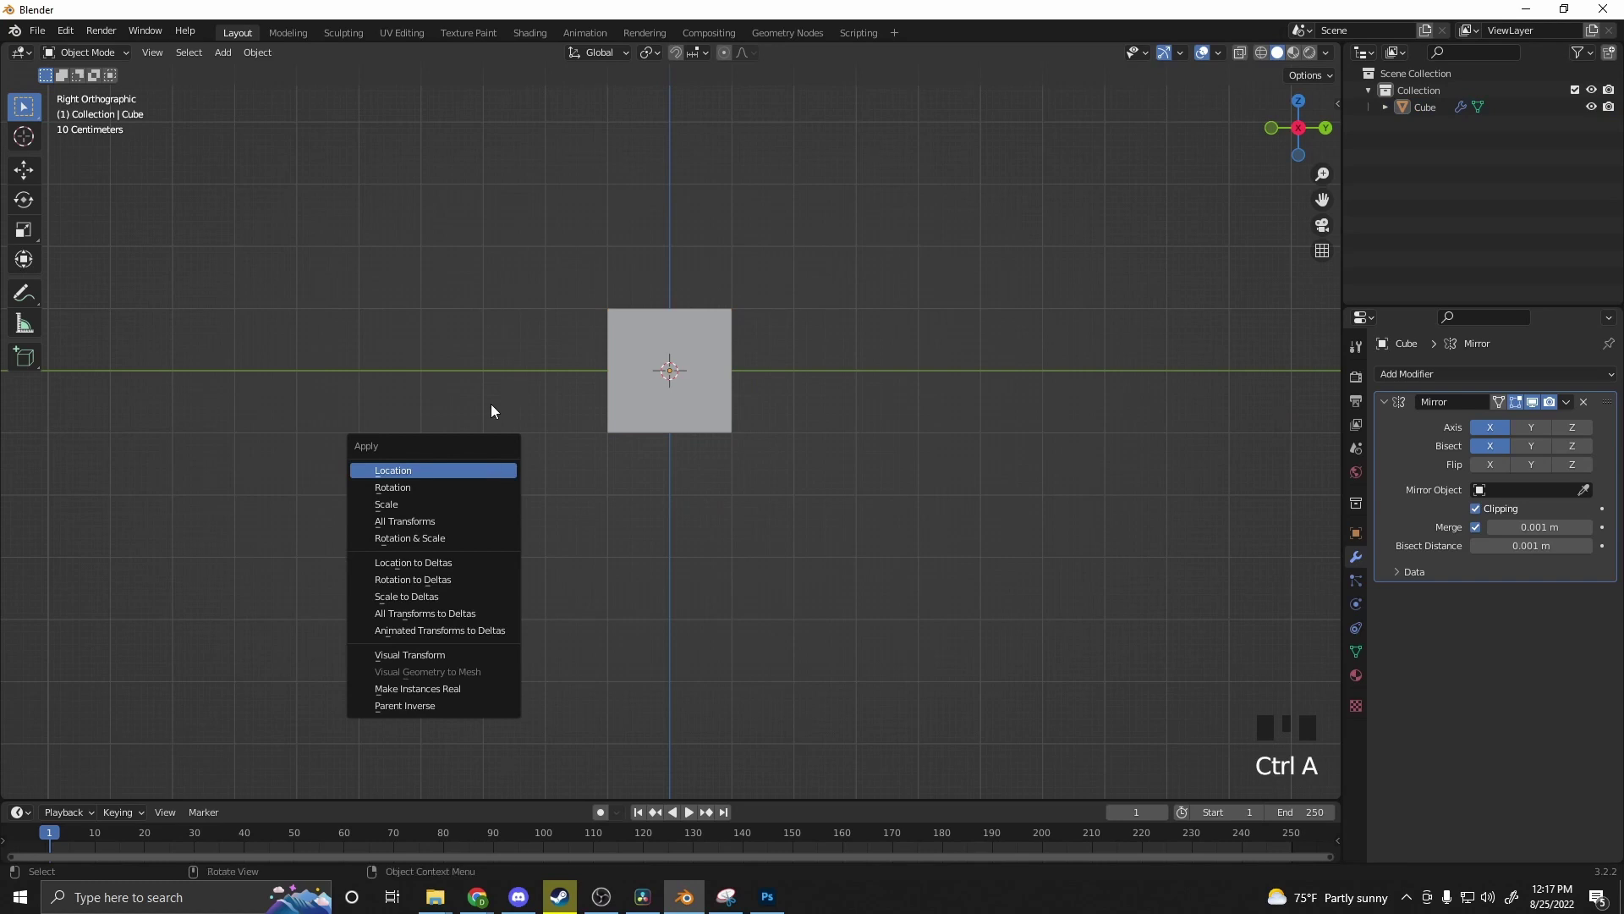
Step: Add the sci-fi pistol concept image to the scene as a reference in the right orthographic view
key("shift+a")
mouse_move(449, 323)
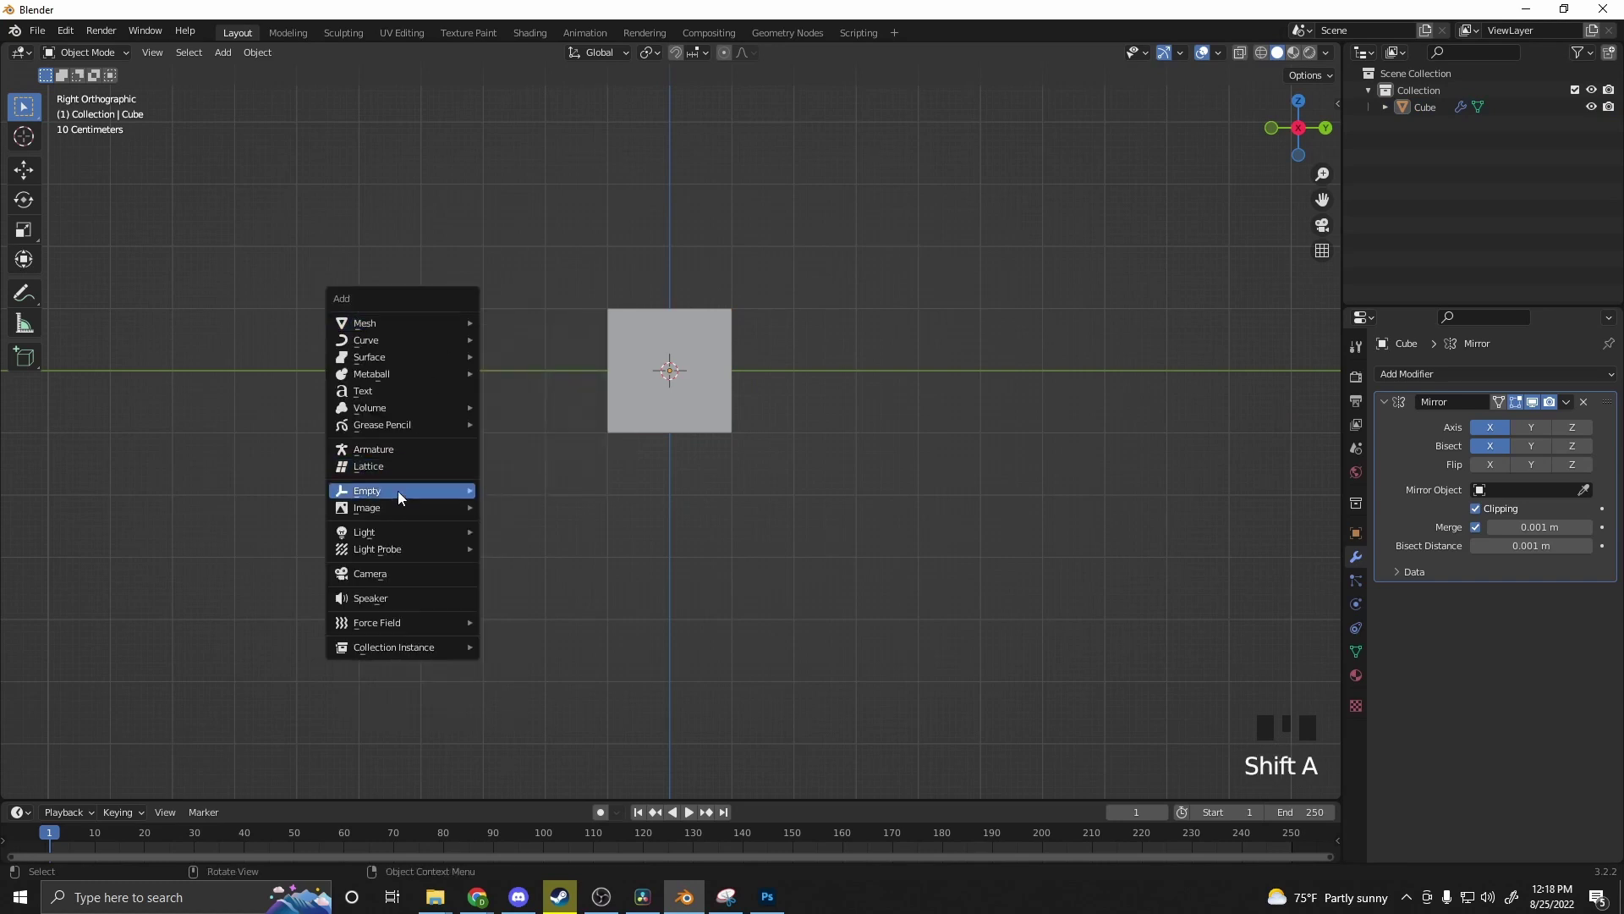
mouse_move(391, 510)
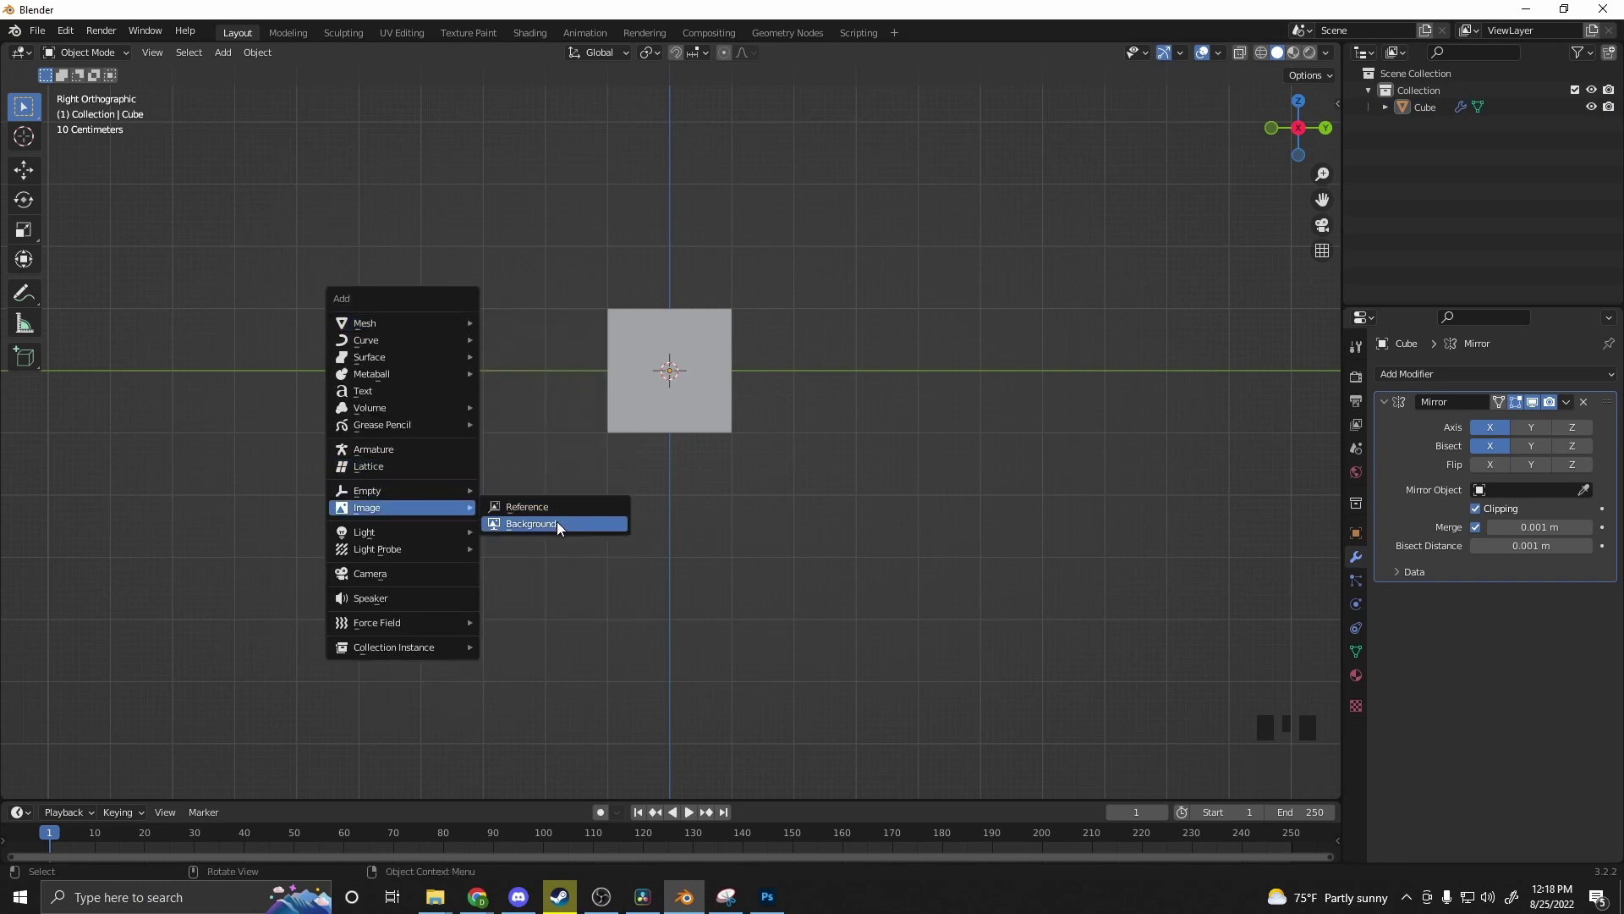
left_click(567, 508)
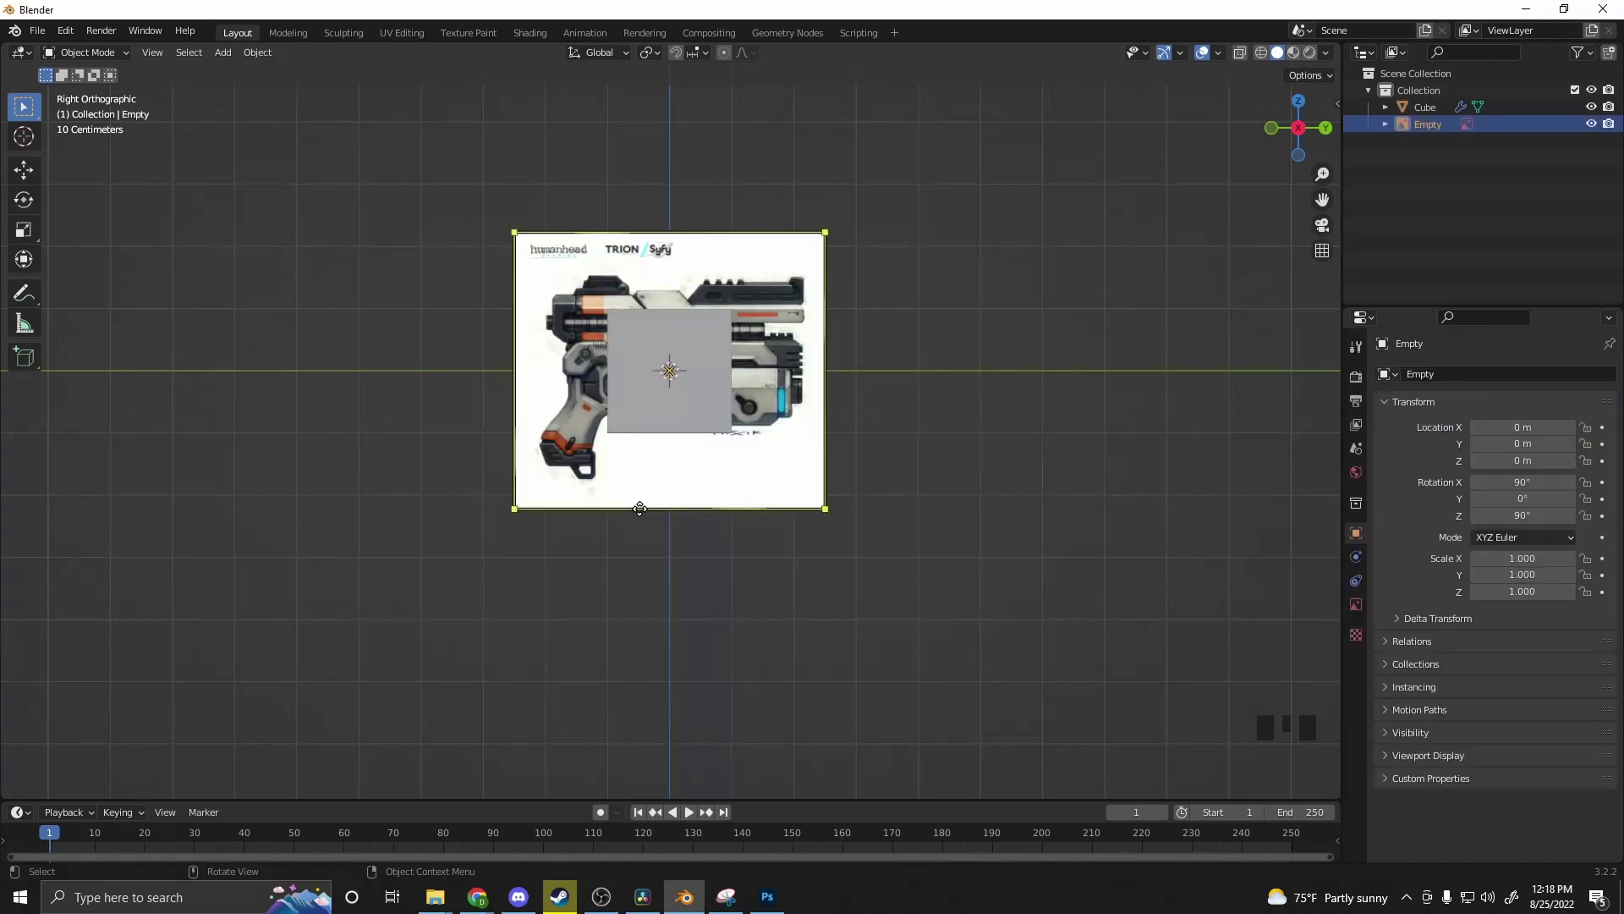
Step: Scale the pistol reference image up to about 3.86 on all axes
scroll(791, 524, "up", 1)
key("s")
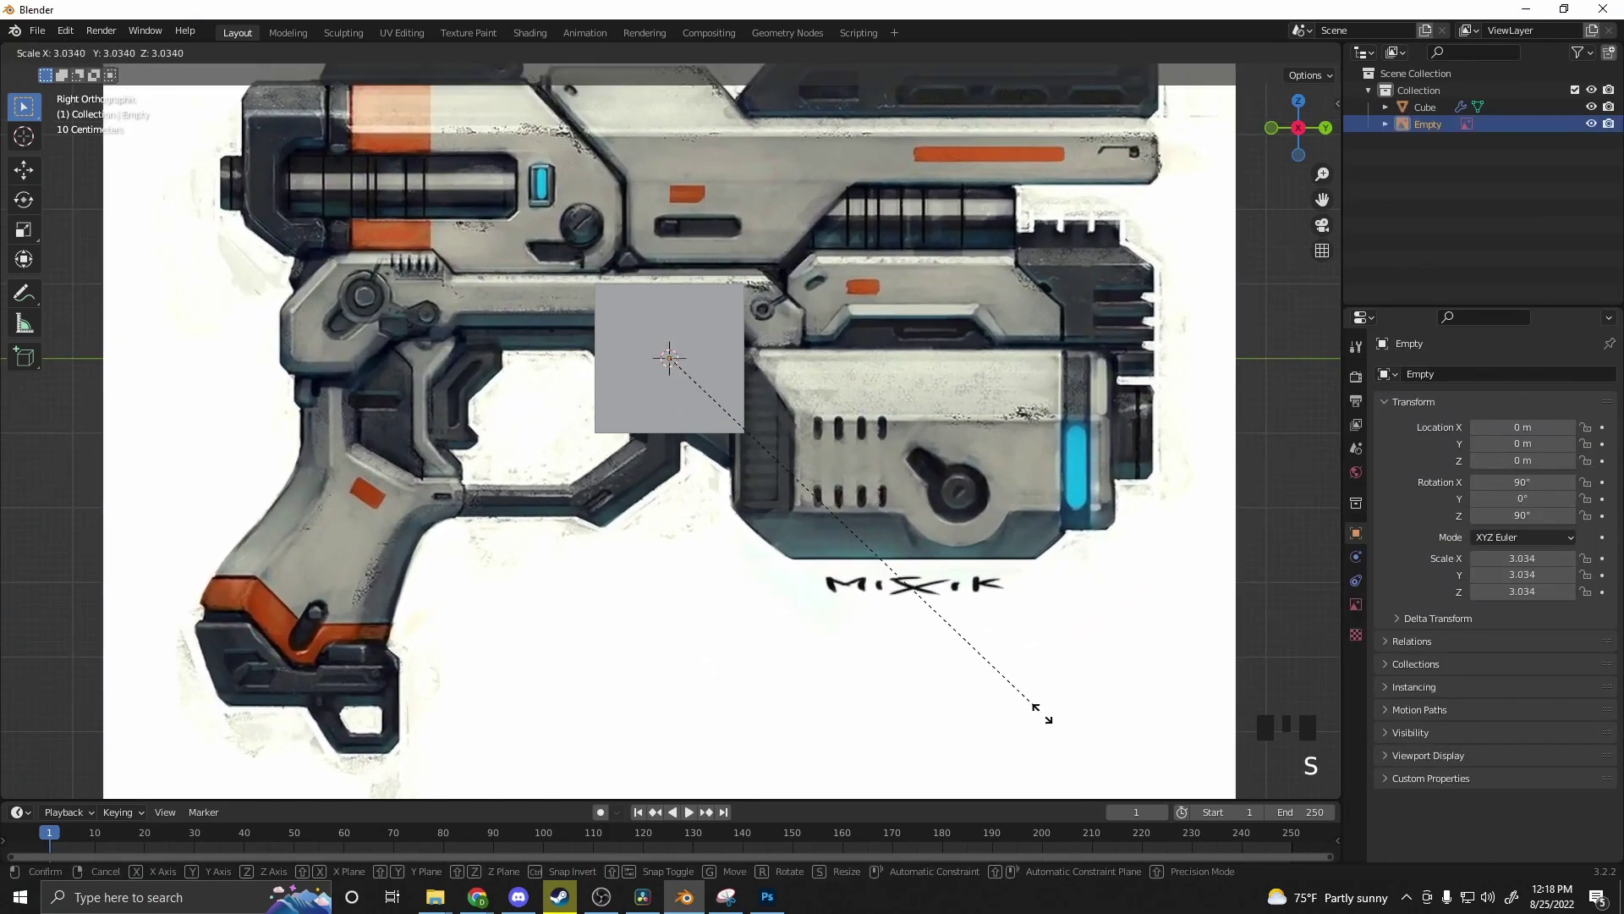
left_click(1088, 767)
scroll(996, 596, "down", 2)
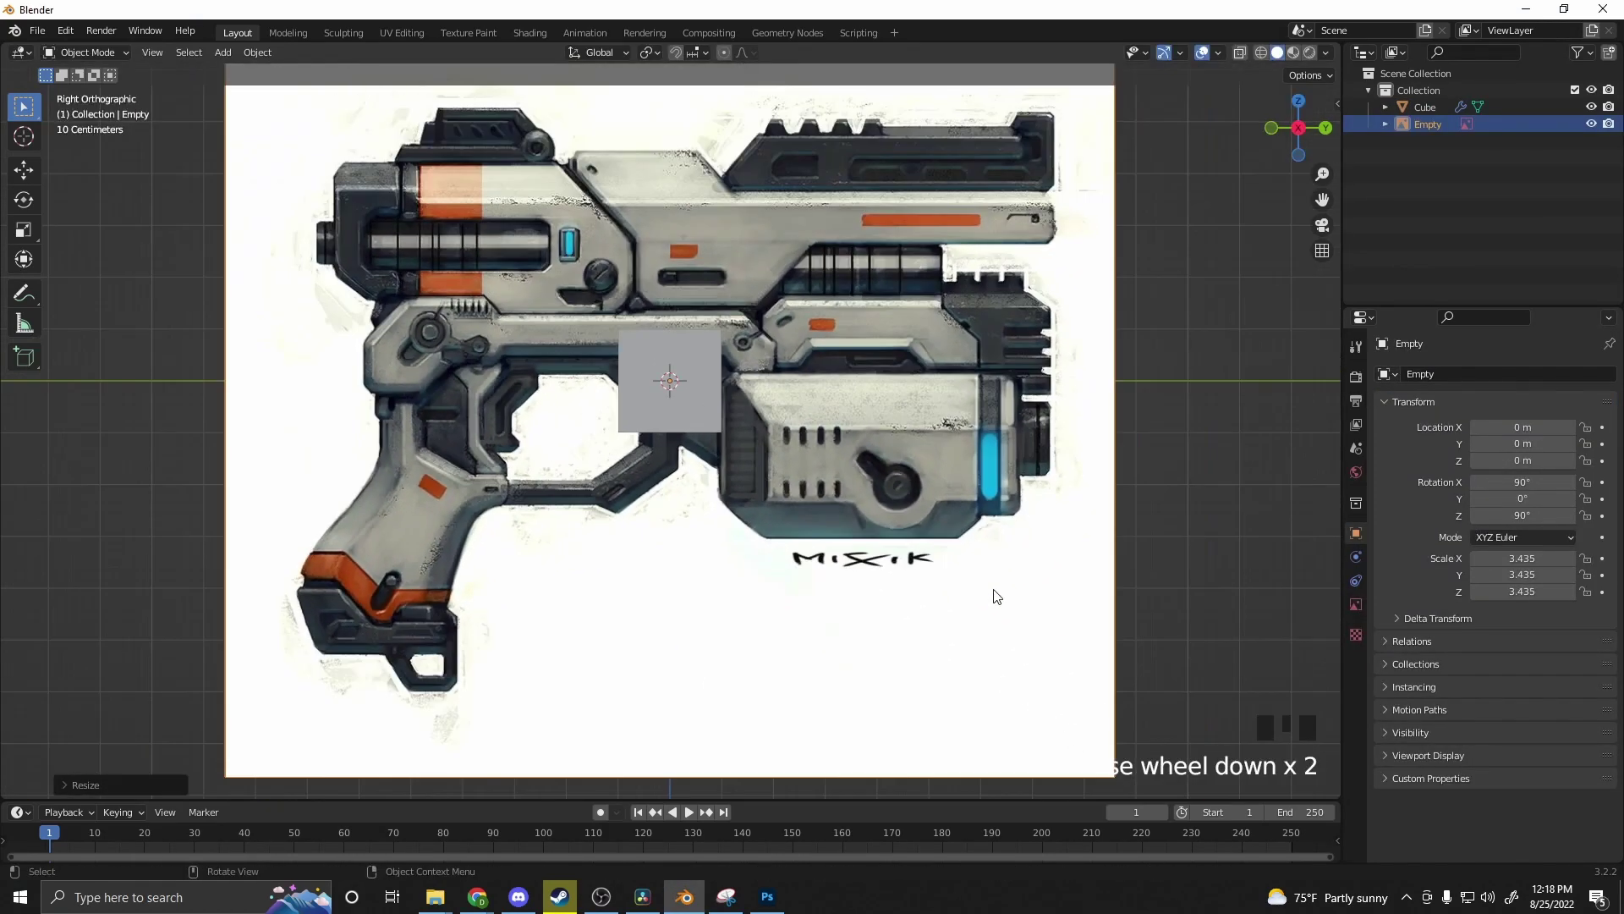
key("s")
left_click(907, 541)
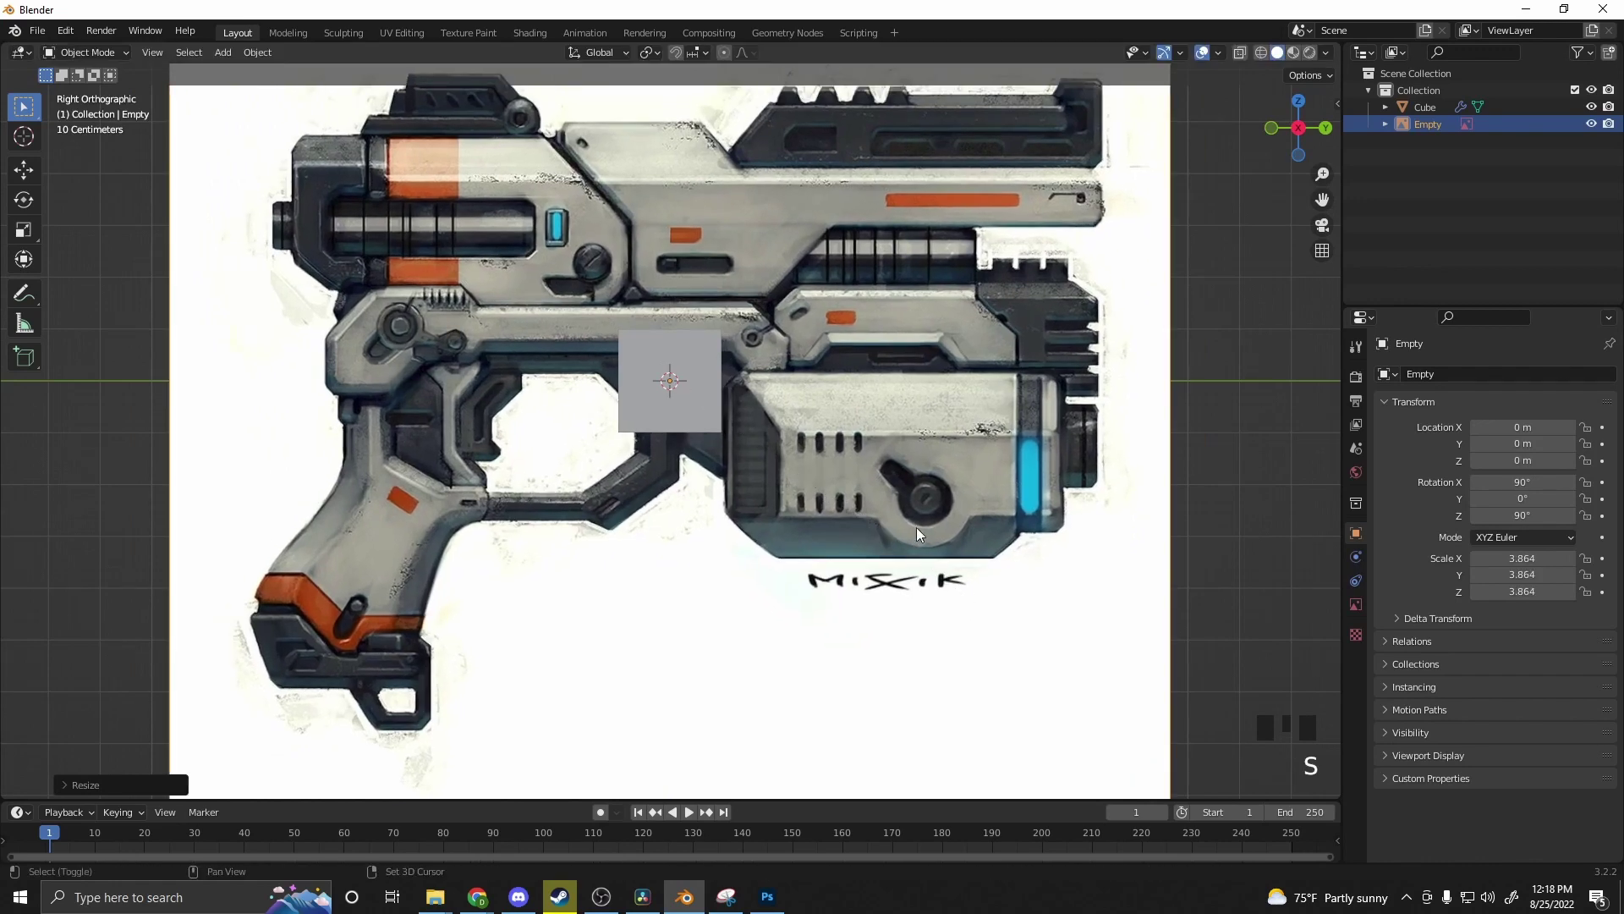
scroll(864, 575, "down", 1)
Step: Enter Edit Mode on the cube and start Grid Modeler on its right-facing side
left_click(621, 401)
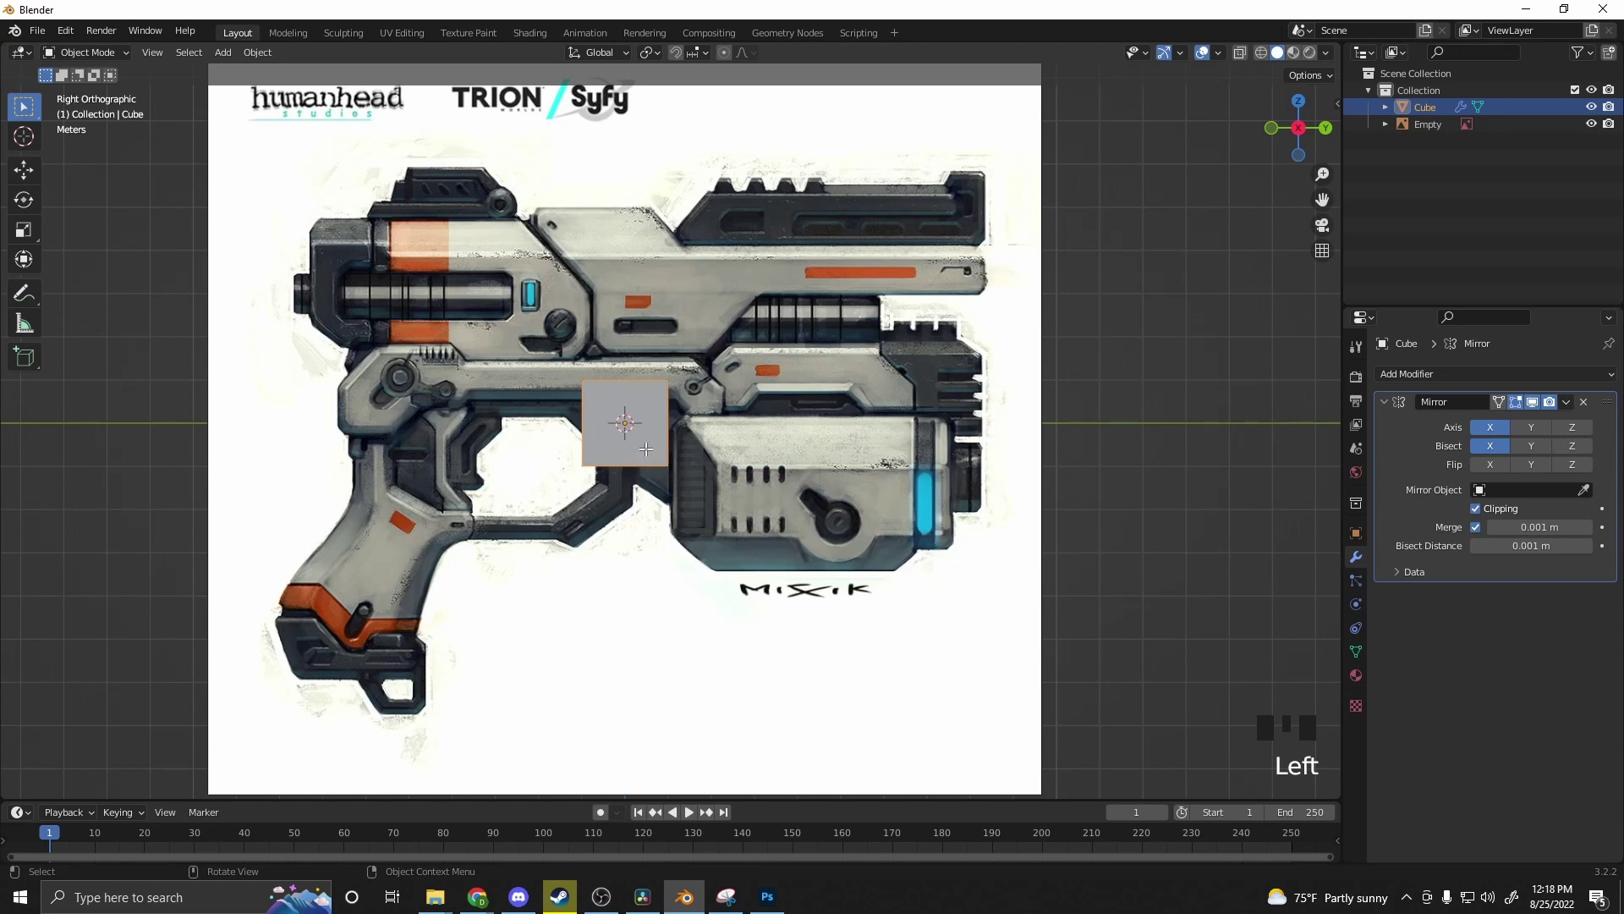
key("Tab")
scroll(646, 448, "up", 1)
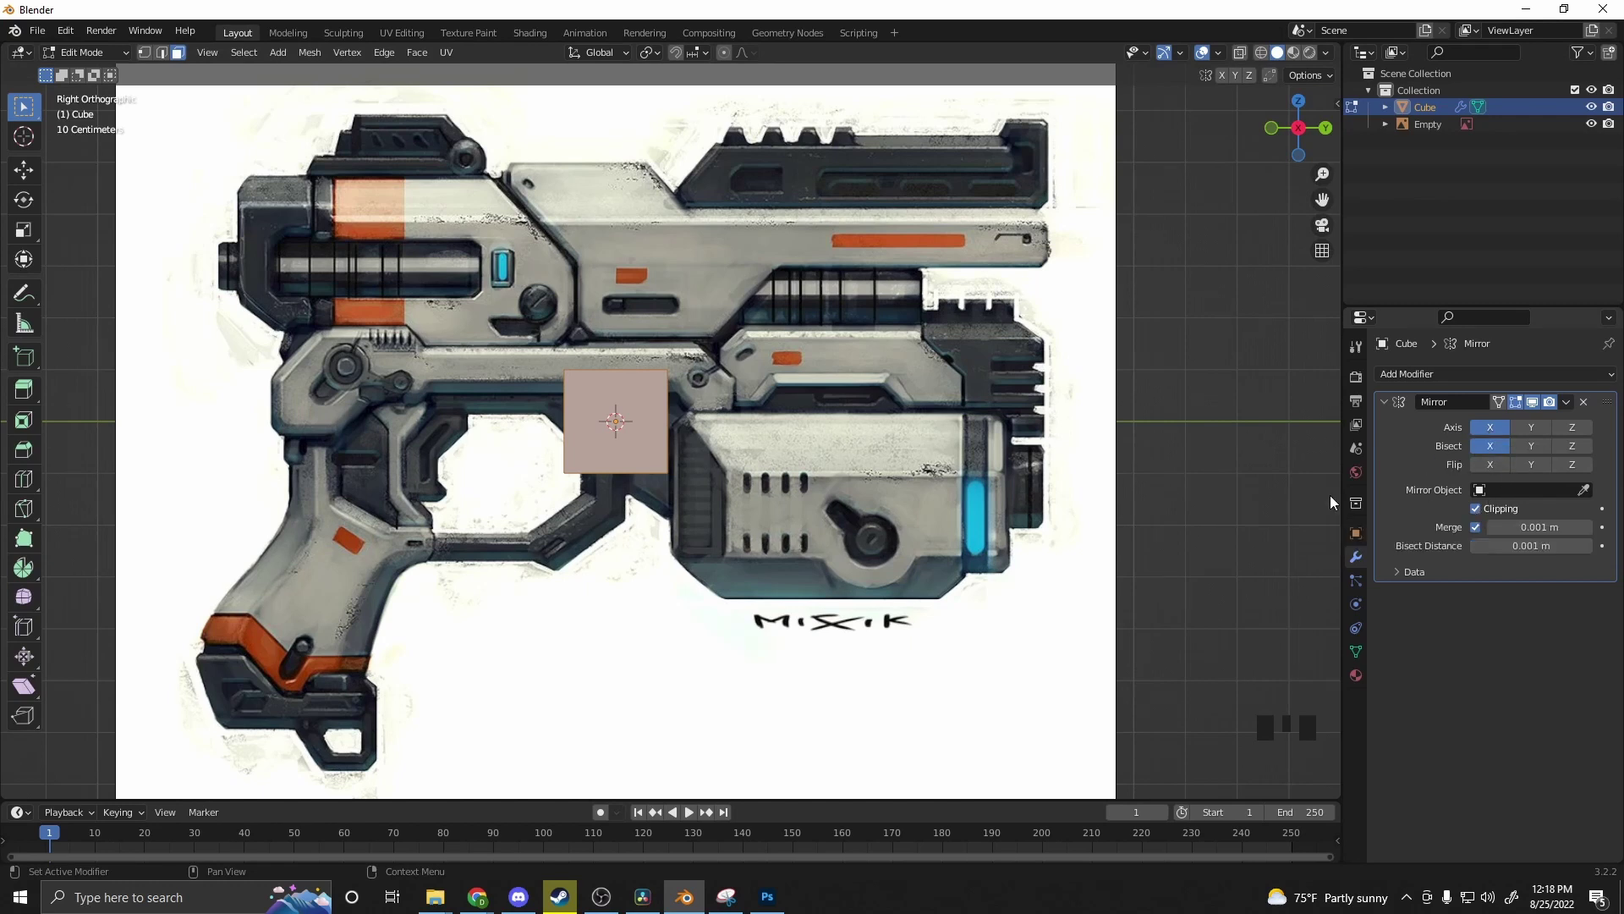
middle_click_drag(660, 492, 668, 420, "shift")
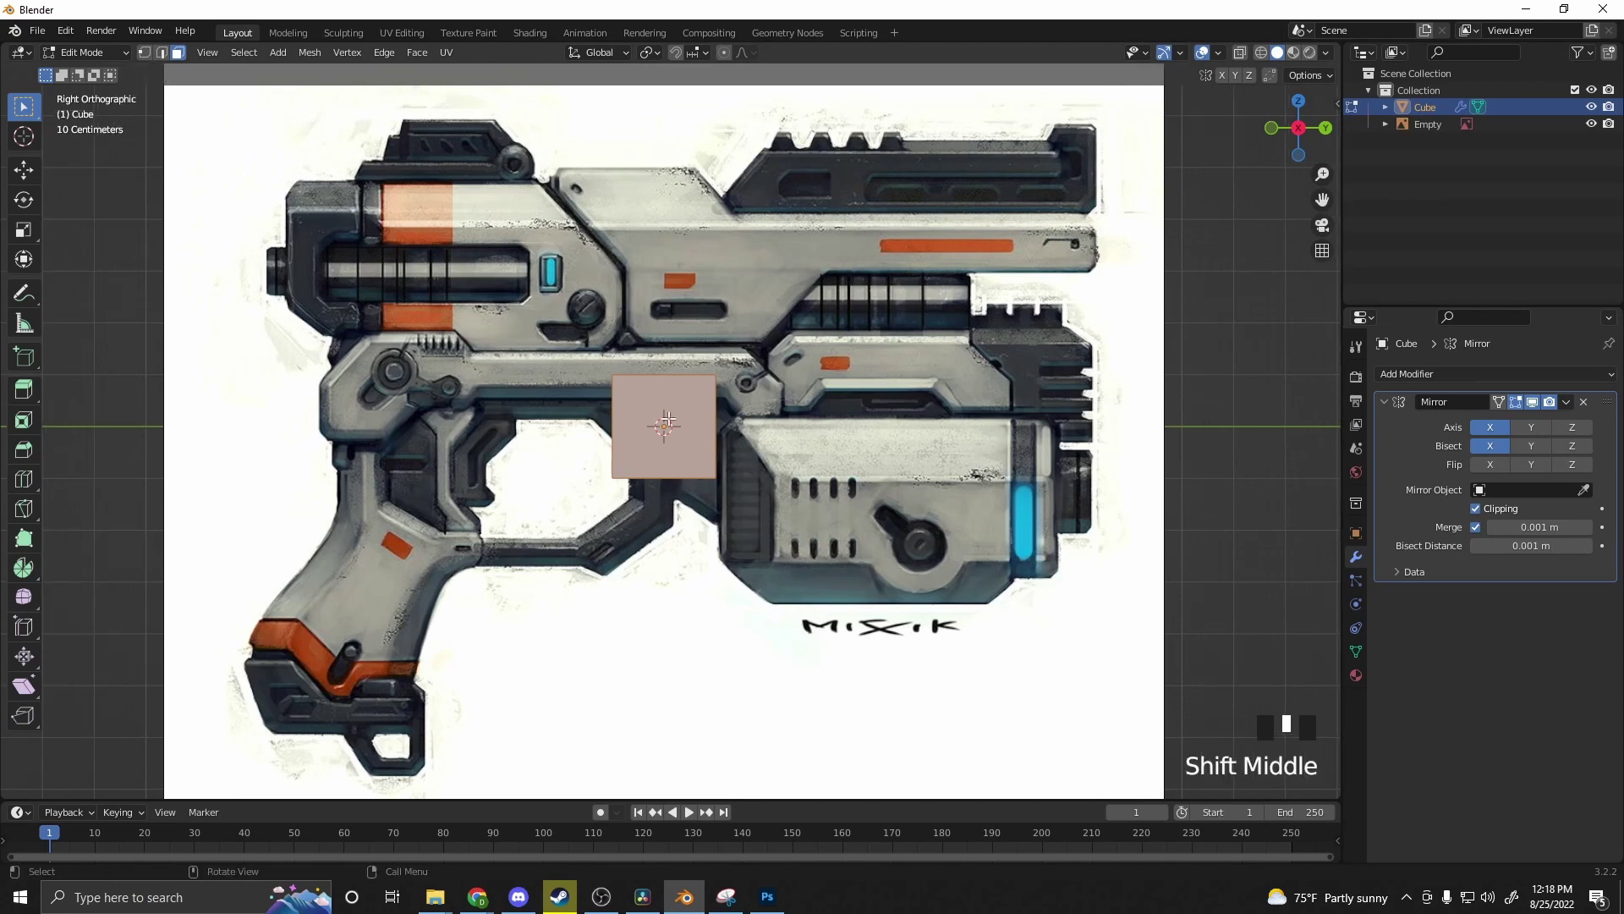
left_click(647, 423)
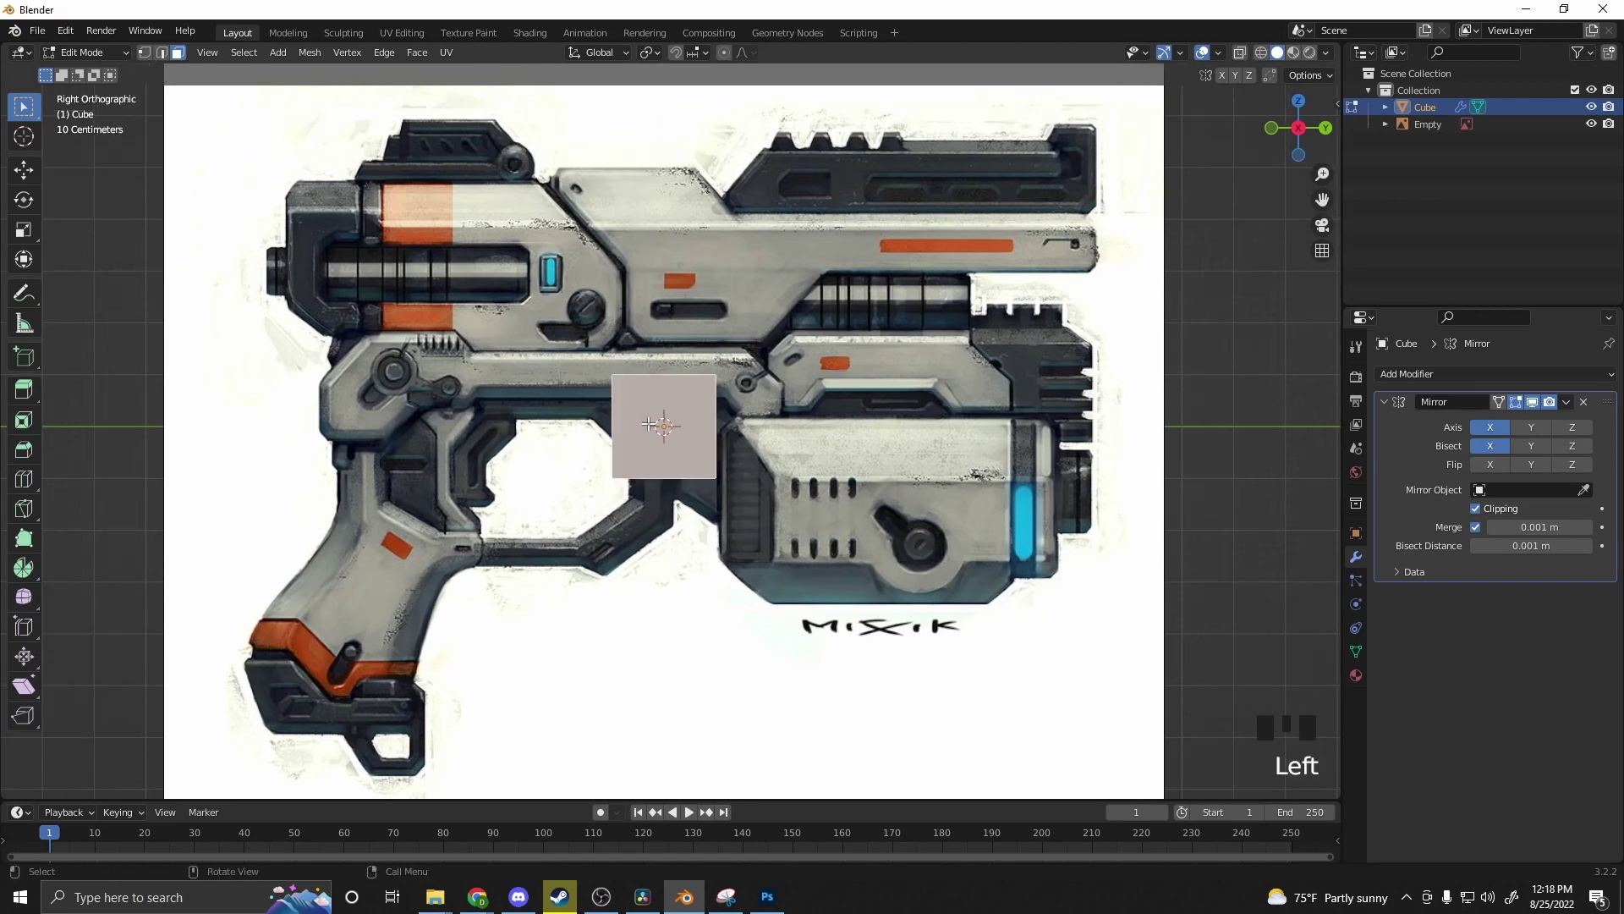
left_click(647, 423)
right_click(648, 401)
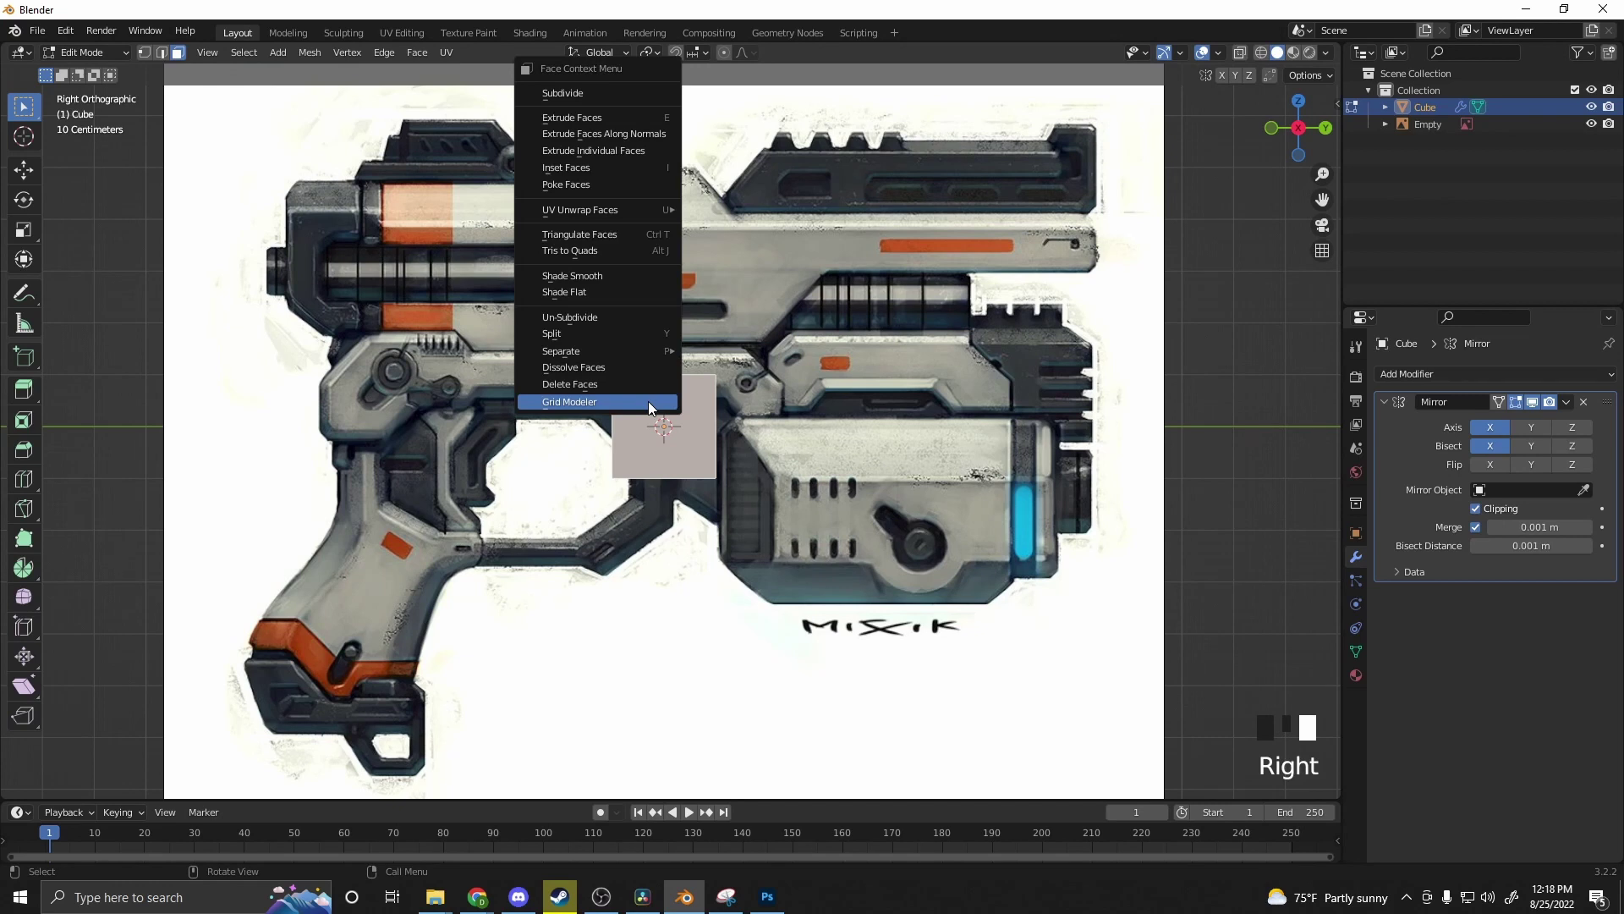
left_click(648, 401)
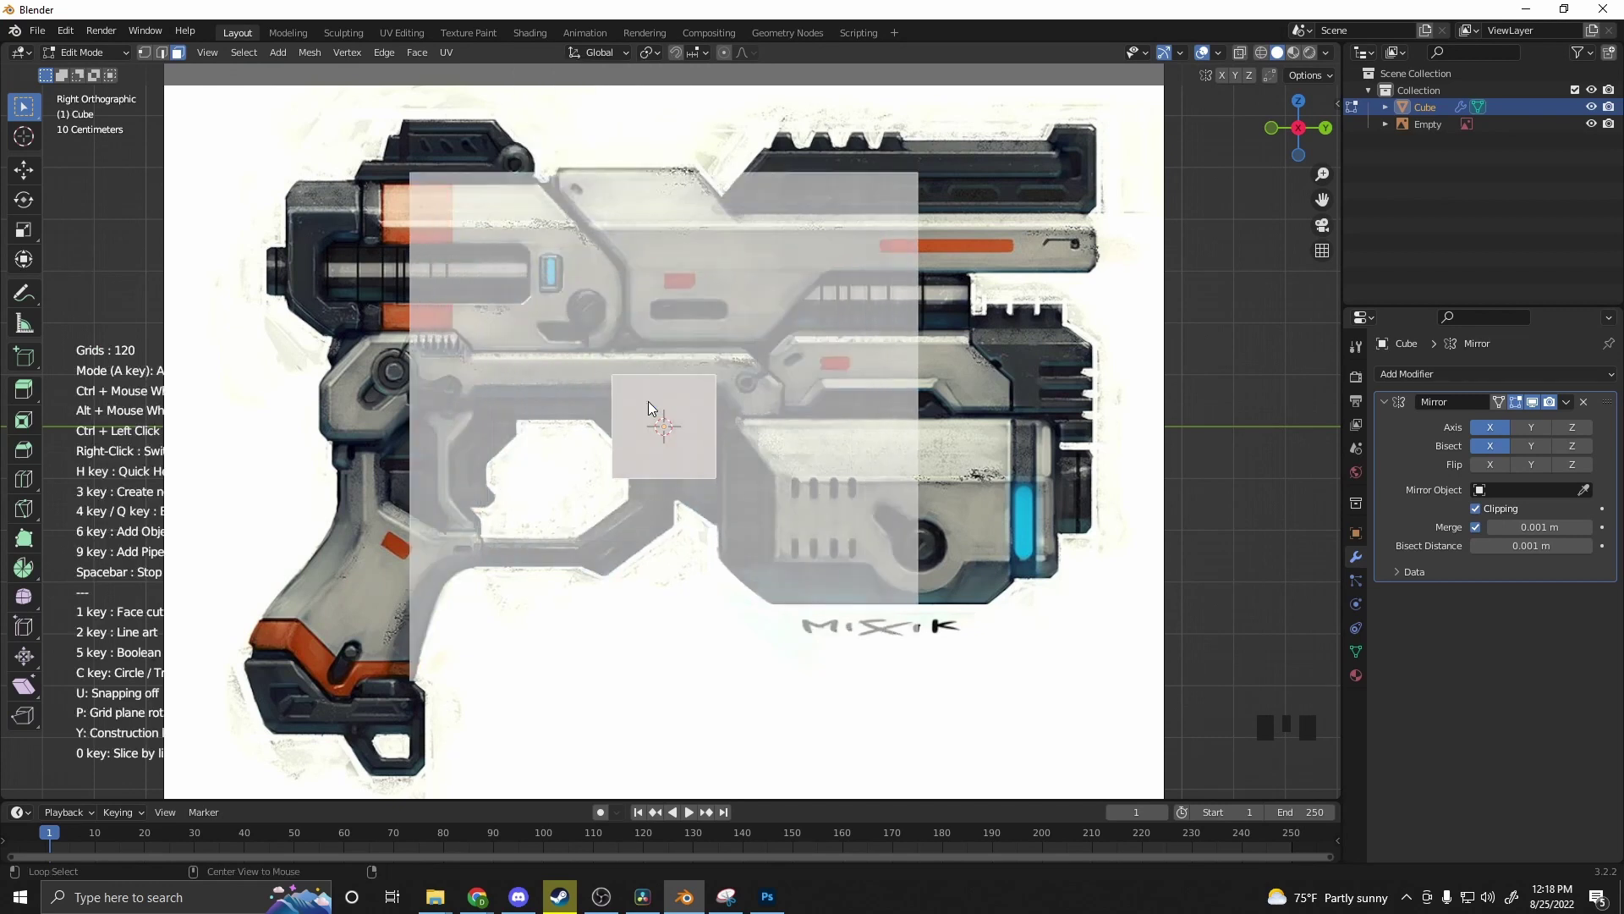
Step: Set the Grid Modeler grid count to 8 and enlarge the grid plane so it covers the pistol's grip base
scroll(648, 401, "down", 3, "ctrl")
scroll(648, 401, "down", 6, "ctrl")
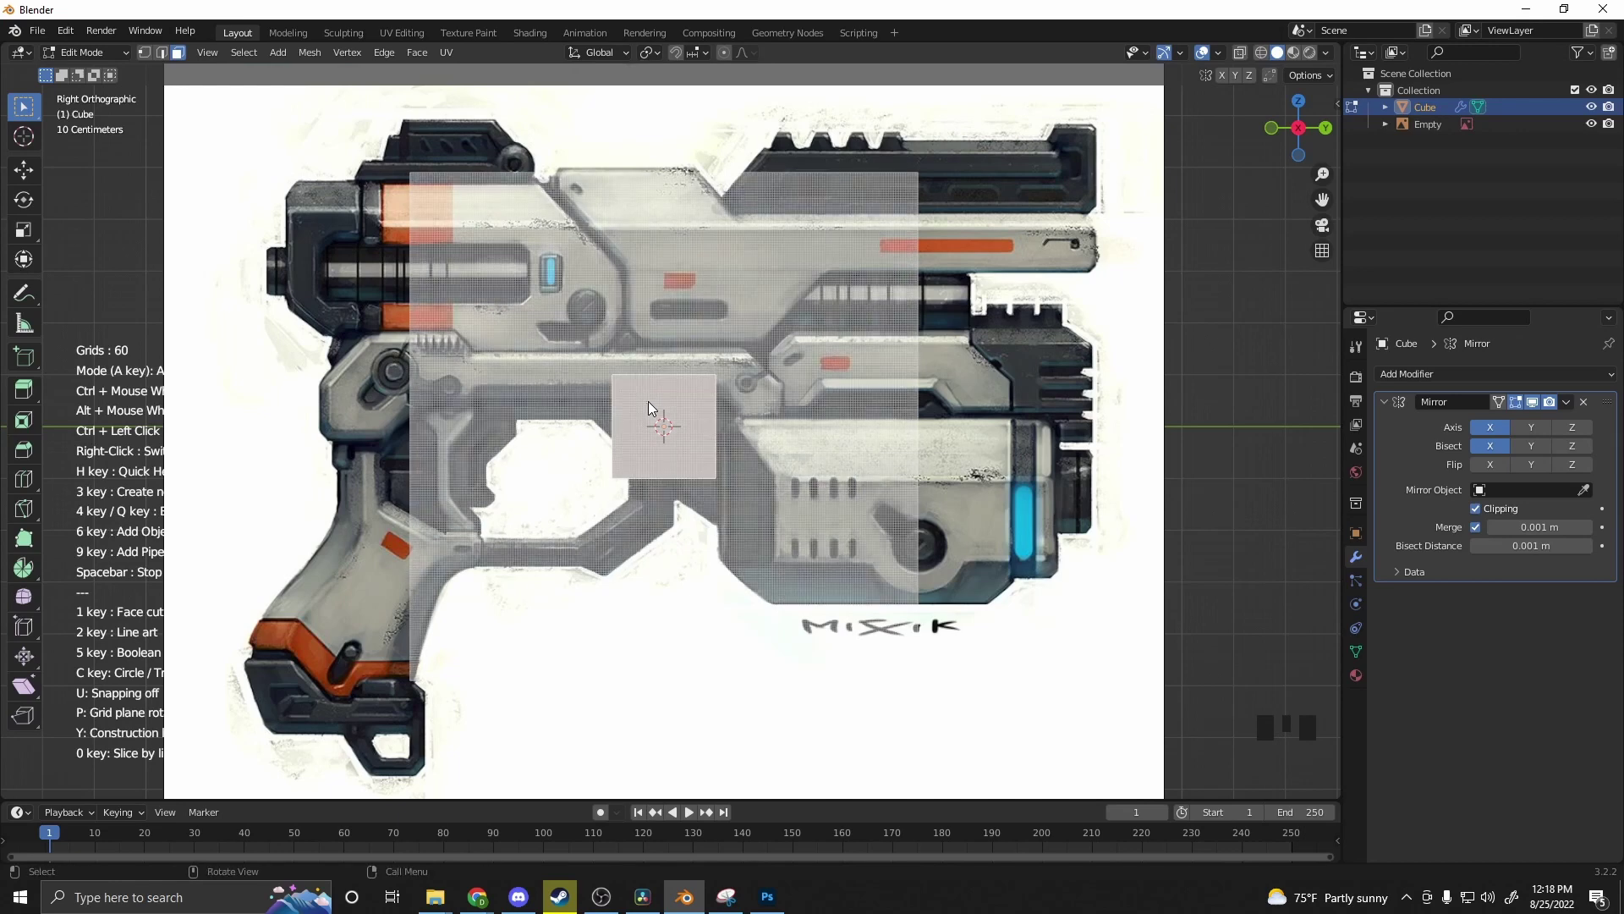
scroll(648, 401, "down", 3, "ctrl")
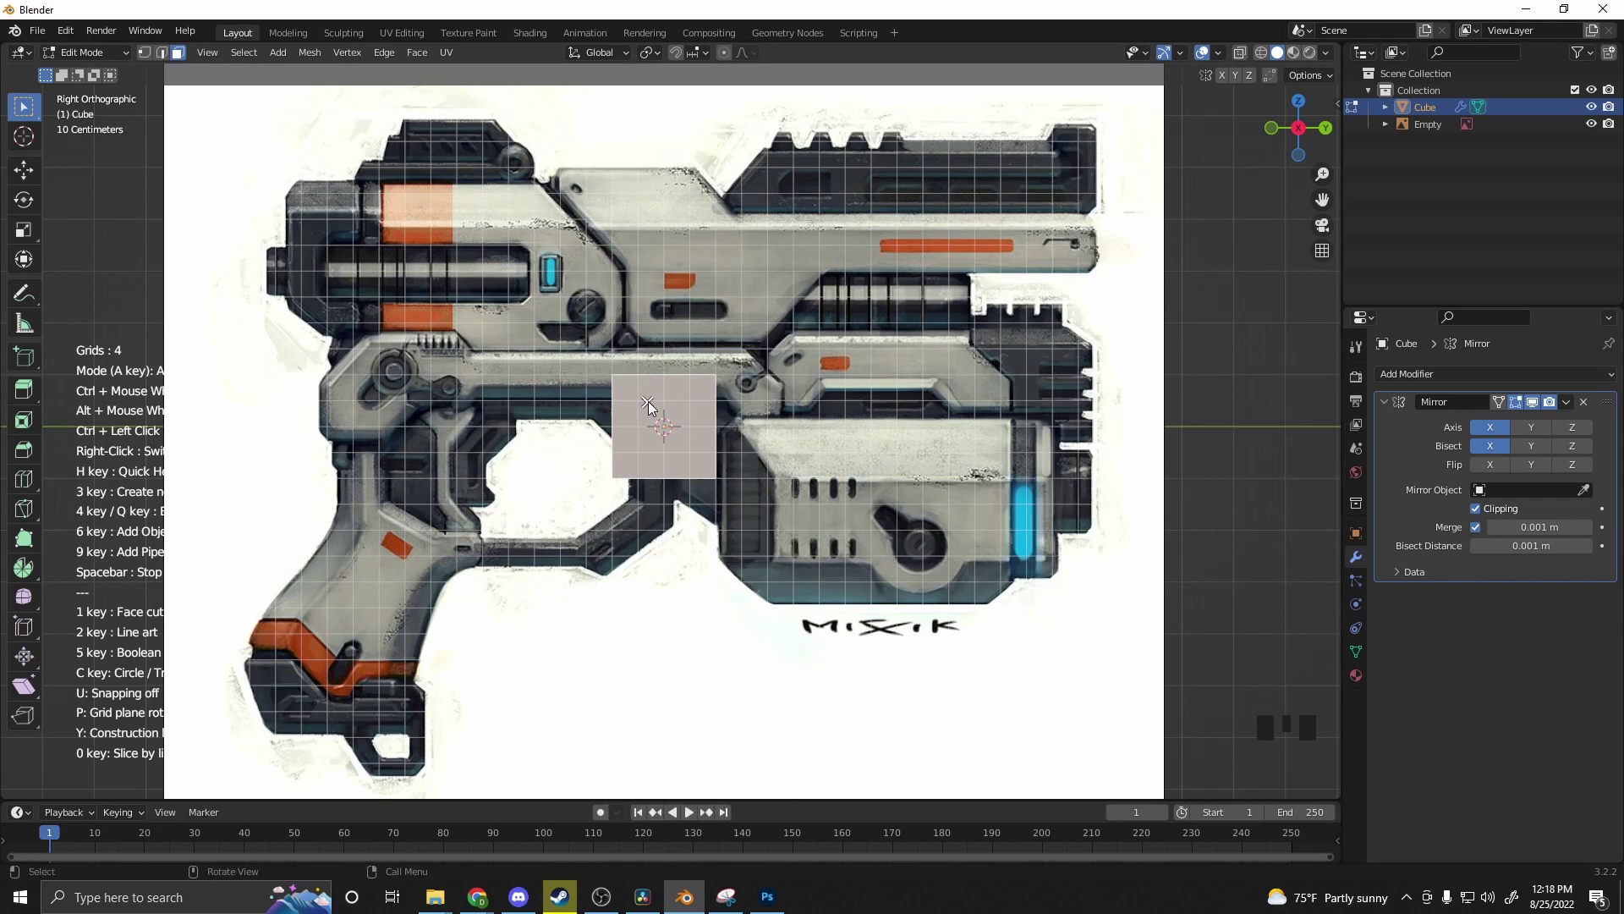
middle_click_drag(606, 450, 837, 352, "shift")
middle_click_drag(718, 542, 859, 359, "shift")
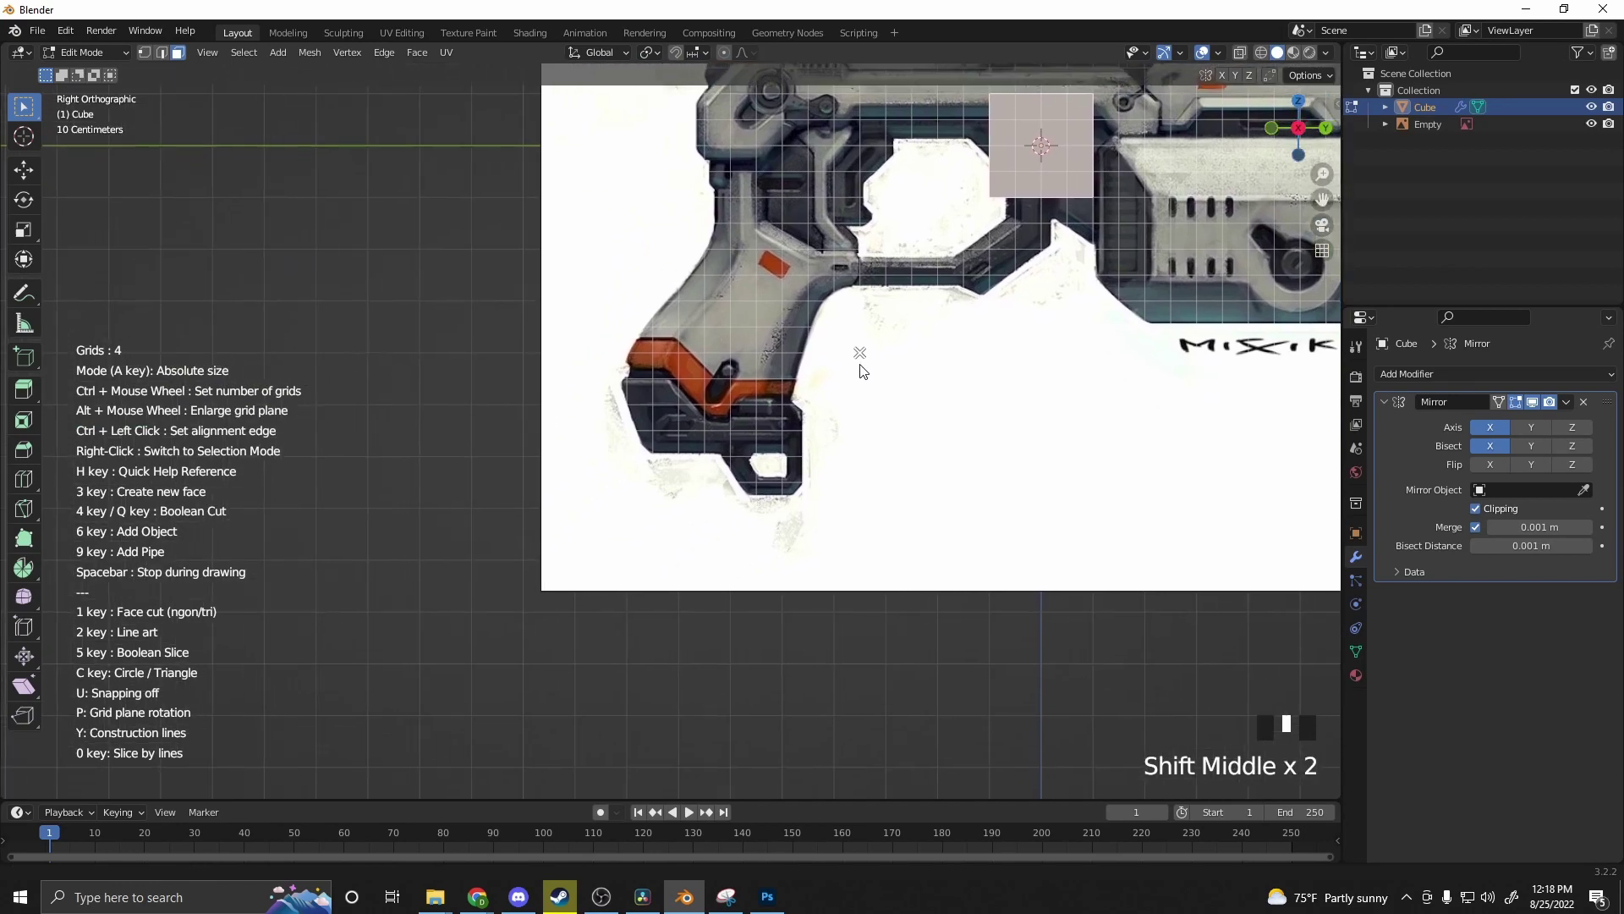
scroll(814, 499, "up", 2)
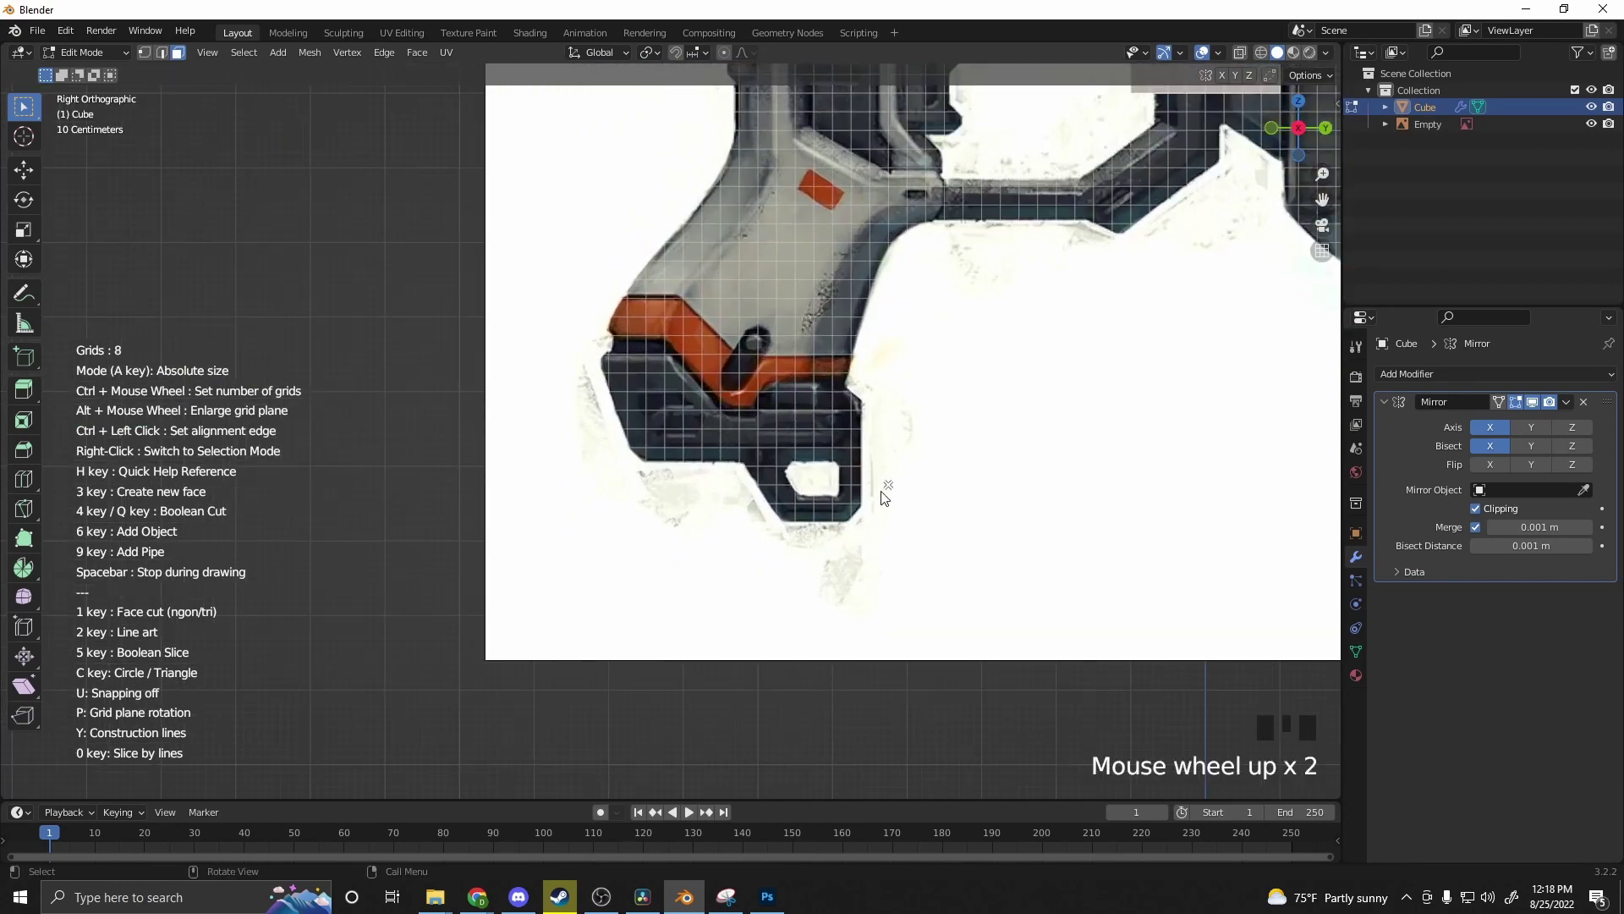
scroll(906, 454, "up", 2)
middle_click_drag(906, 453, 833, 381, "shift")
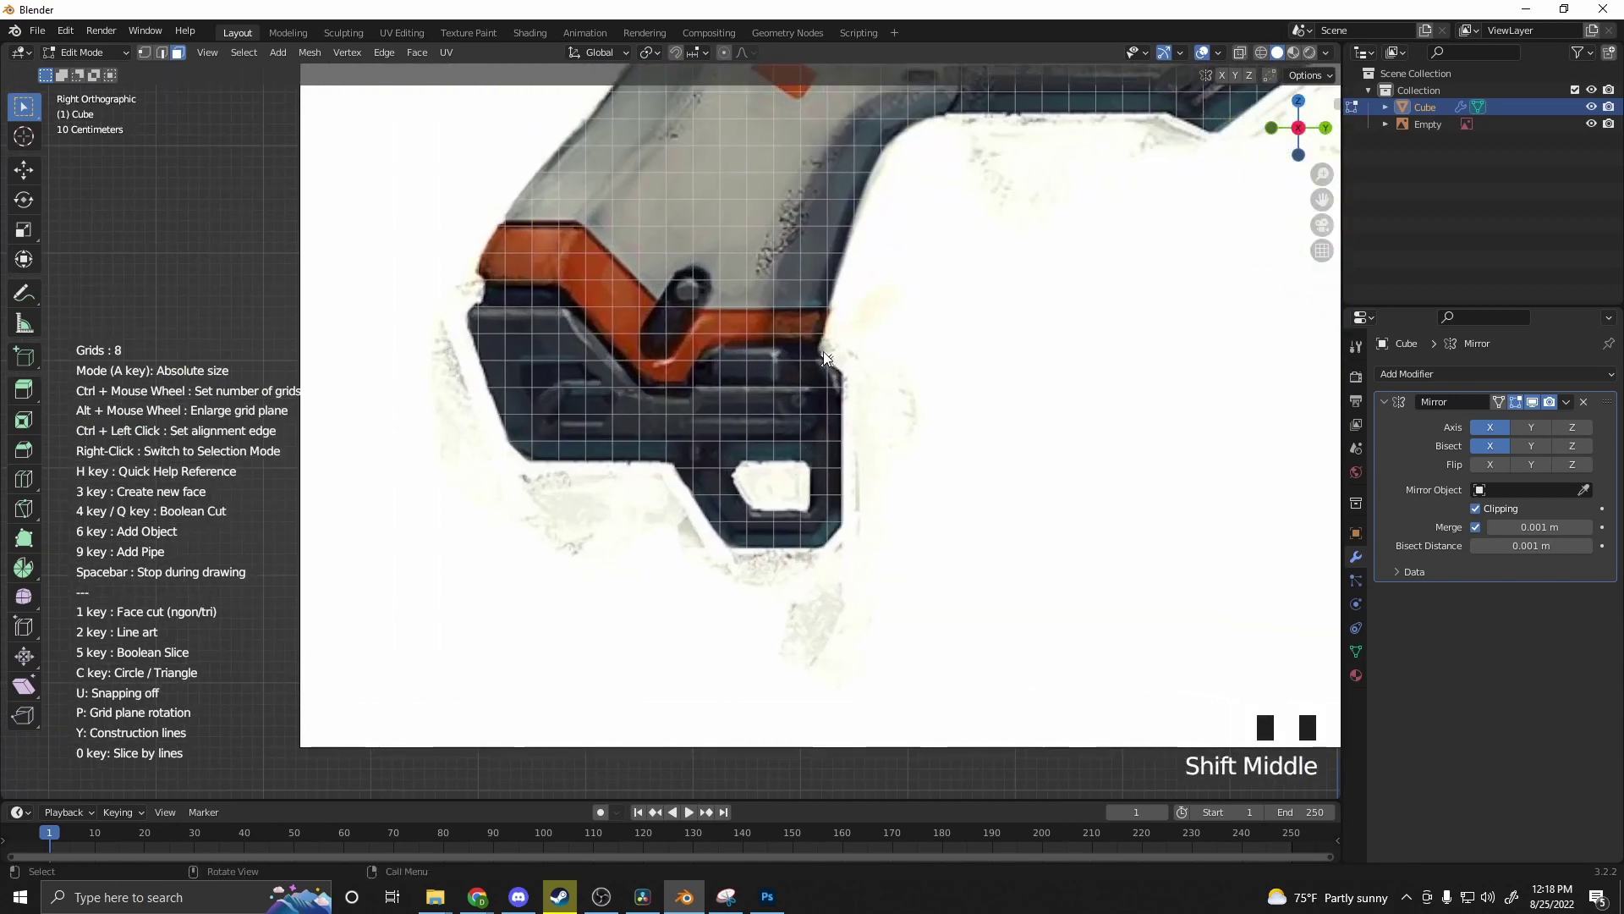
Step: Trace the outline of the dark base below the pistol grip and create a new face from it
left_click(844, 376)
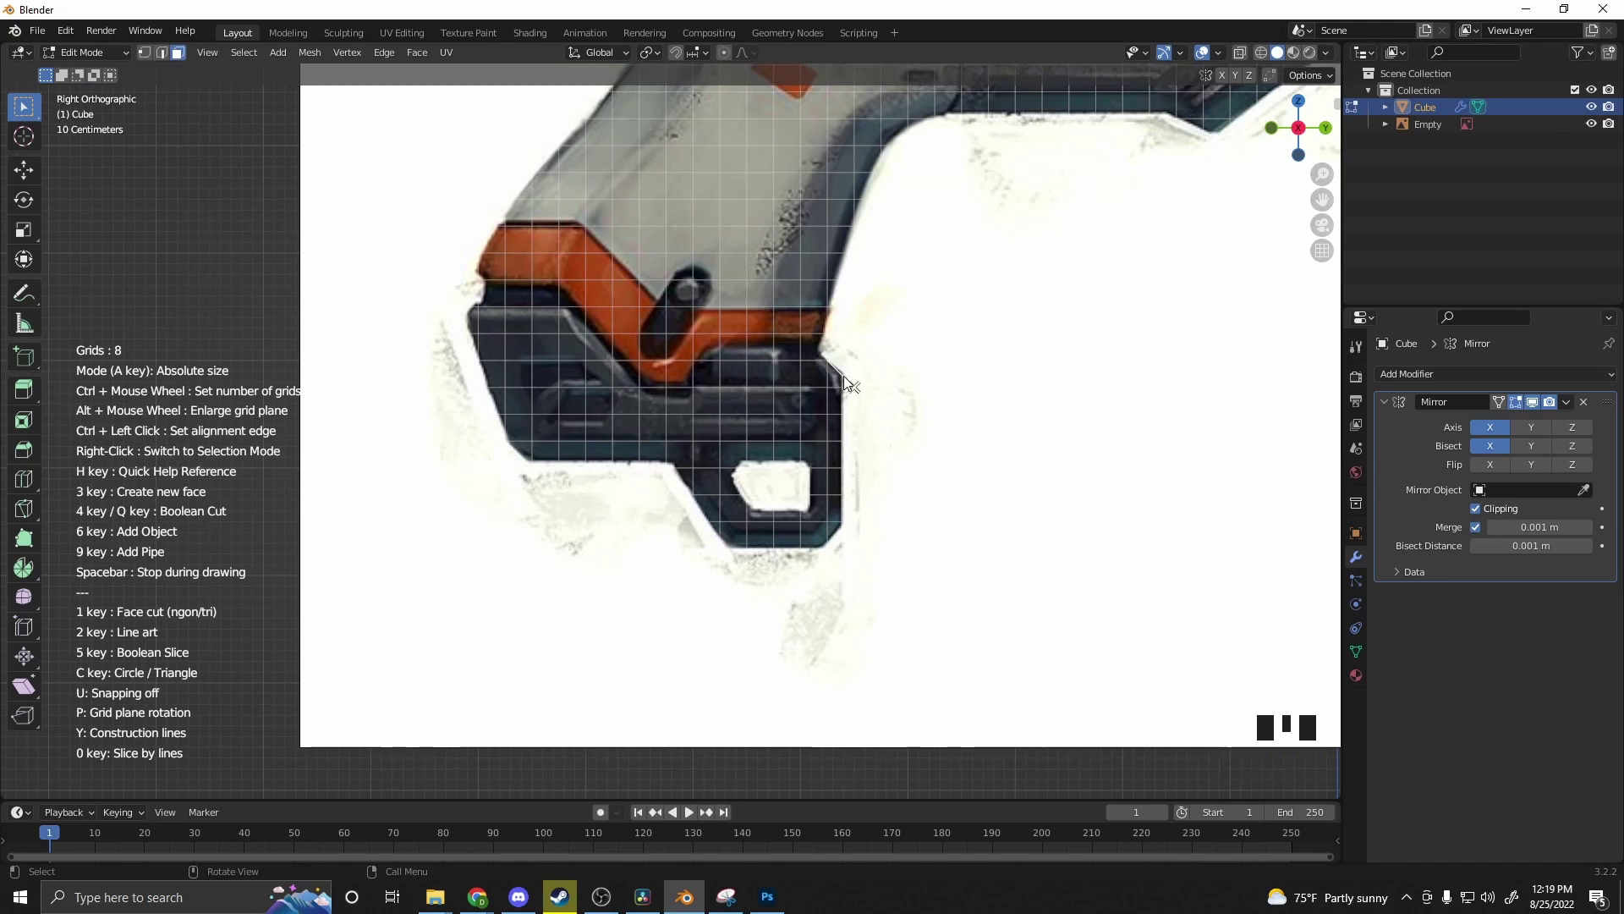
left_click(840, 543)
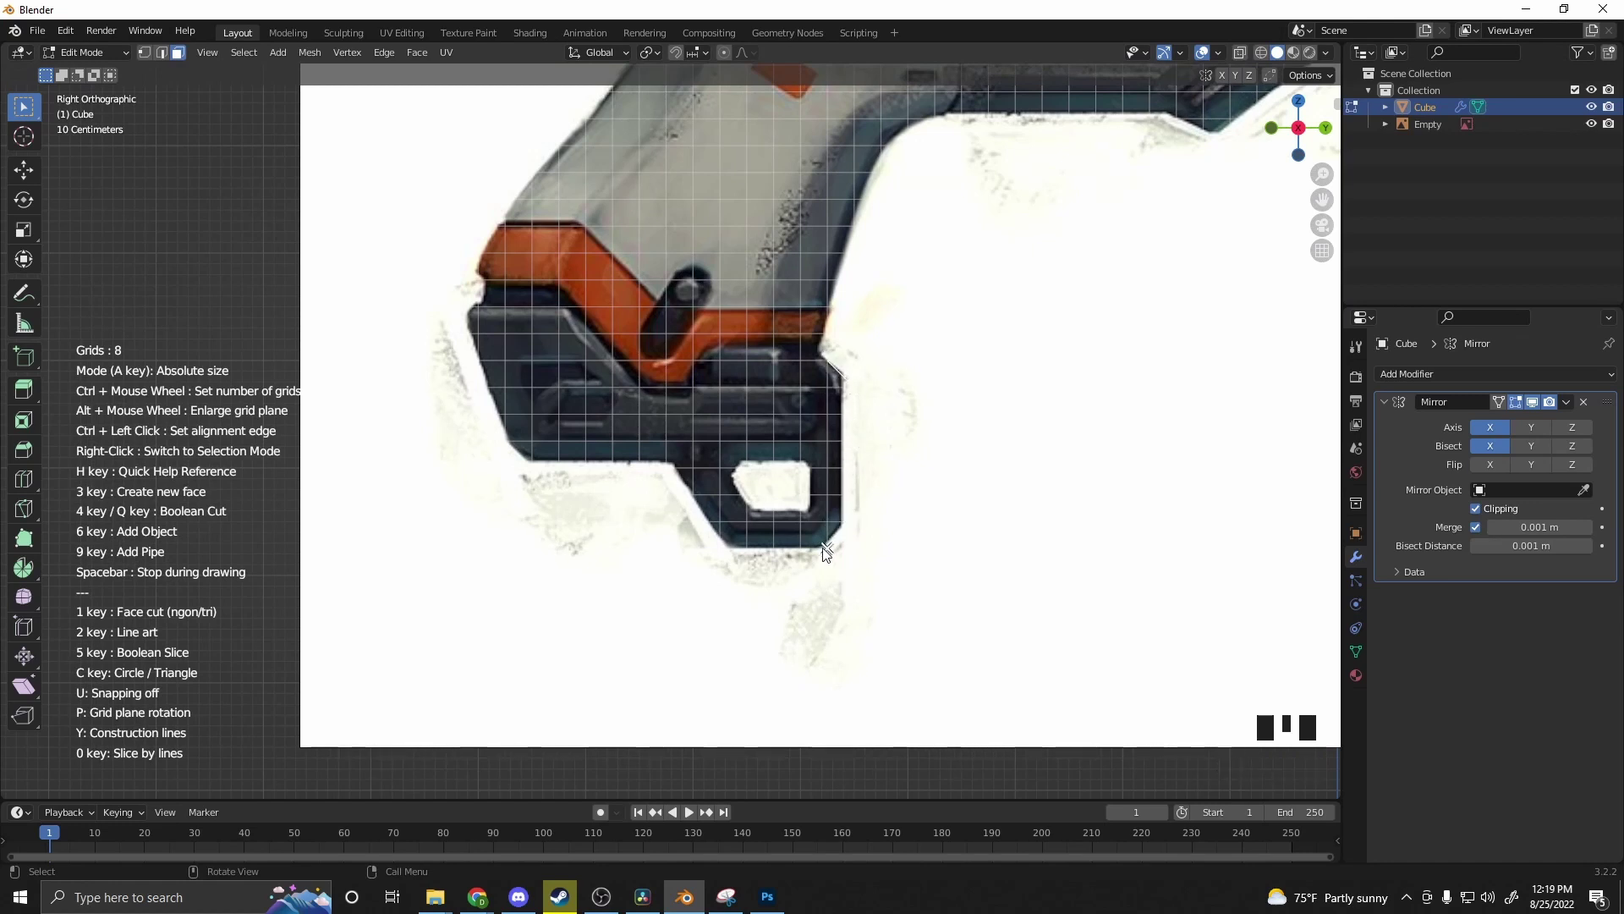
left_click(719, 546)
left_click(676, 464)
left_click(520, 462)
left_click(470, 311)
left_click(563, 308)
left_click(638, 387)
left_click(693, 386)
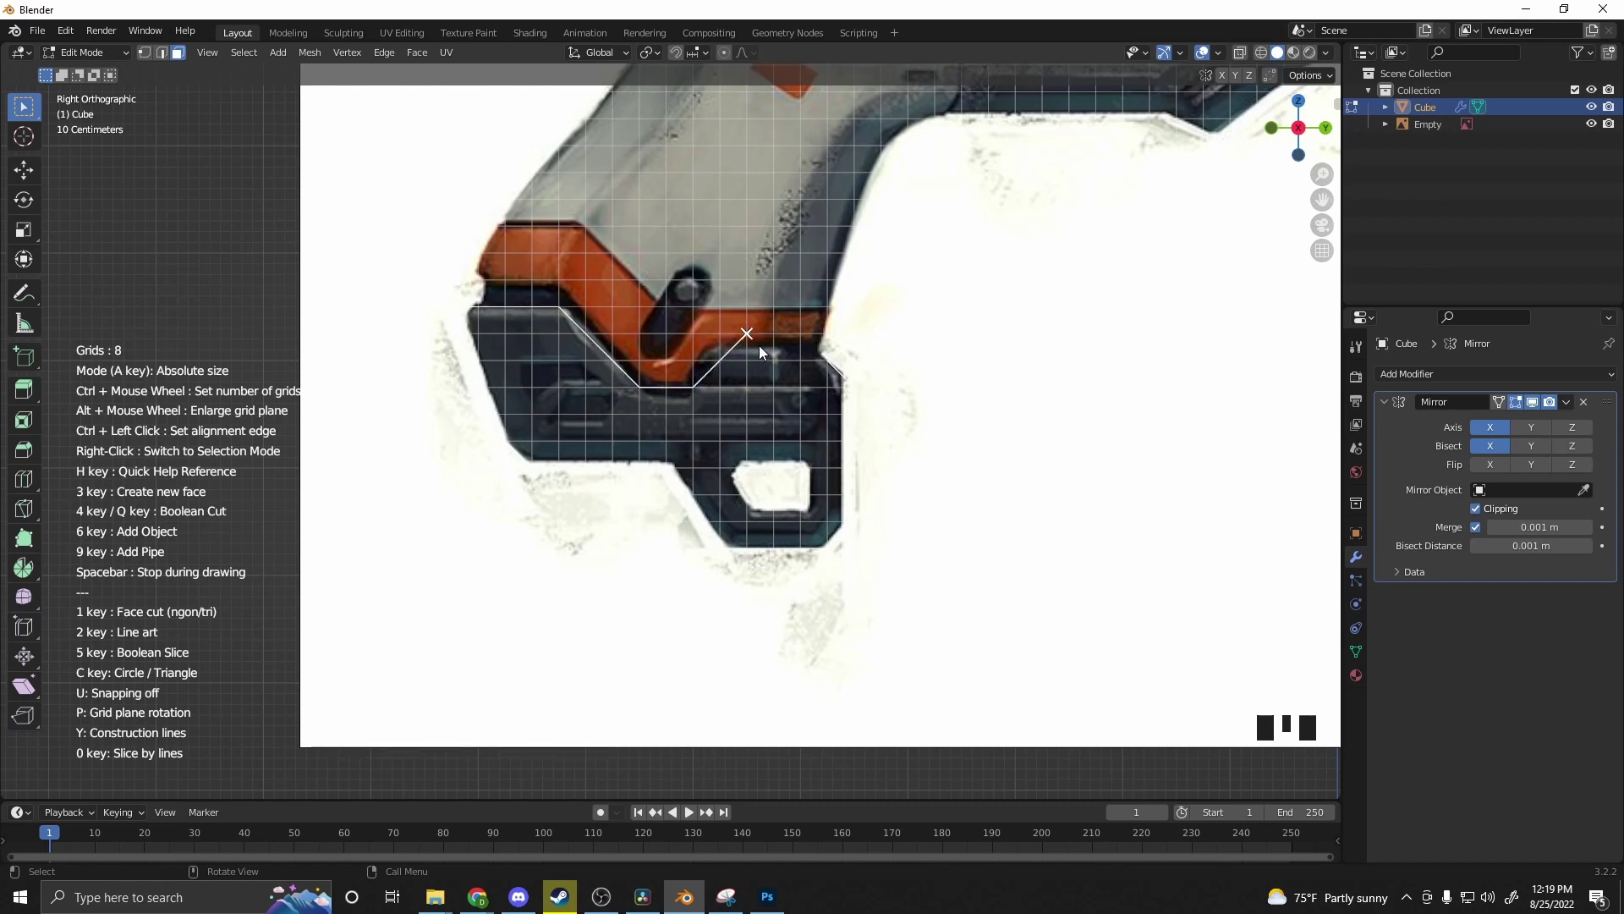
left_click(746, 335)
Step: Extrude the new grip-base face into a solid block
scroll(907, 455, "down", 3)
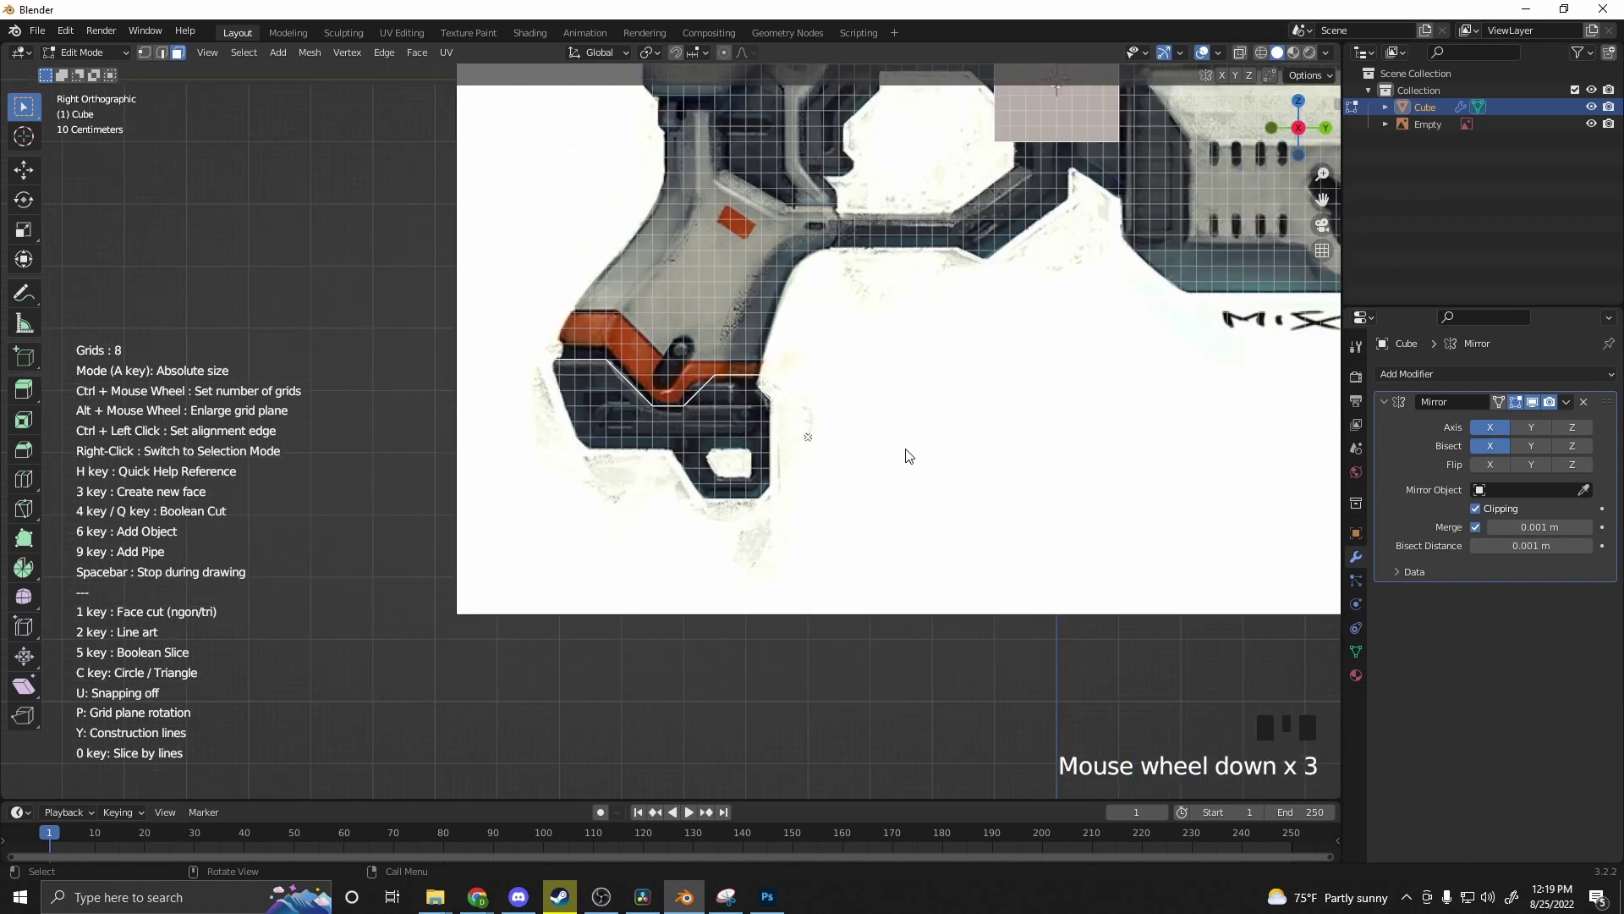
middle_click_drag(907, 456, 828, 347)
key("e")
left_click(671, 445)
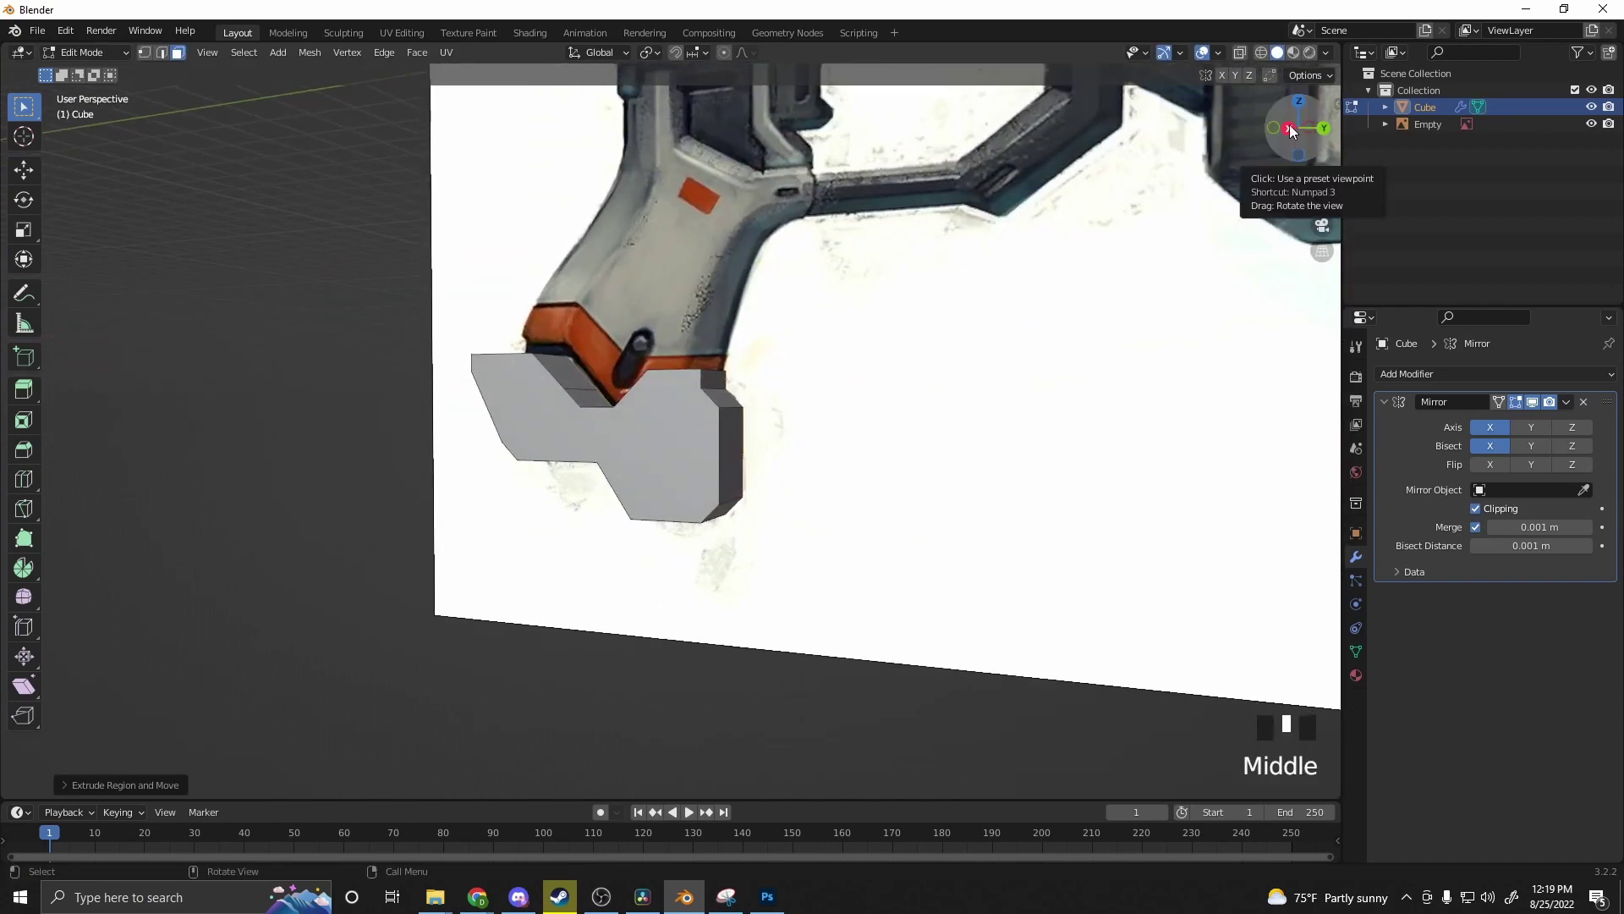
Step: Move the grip-base block's outer side face along the X axis to adjust its thickness
left_click(614, 453)
middle_click_drag(615, 453, 766, 463)
key("g")
key("x")
left_click(598, 491)
scroll(774, 473, "down", 1)
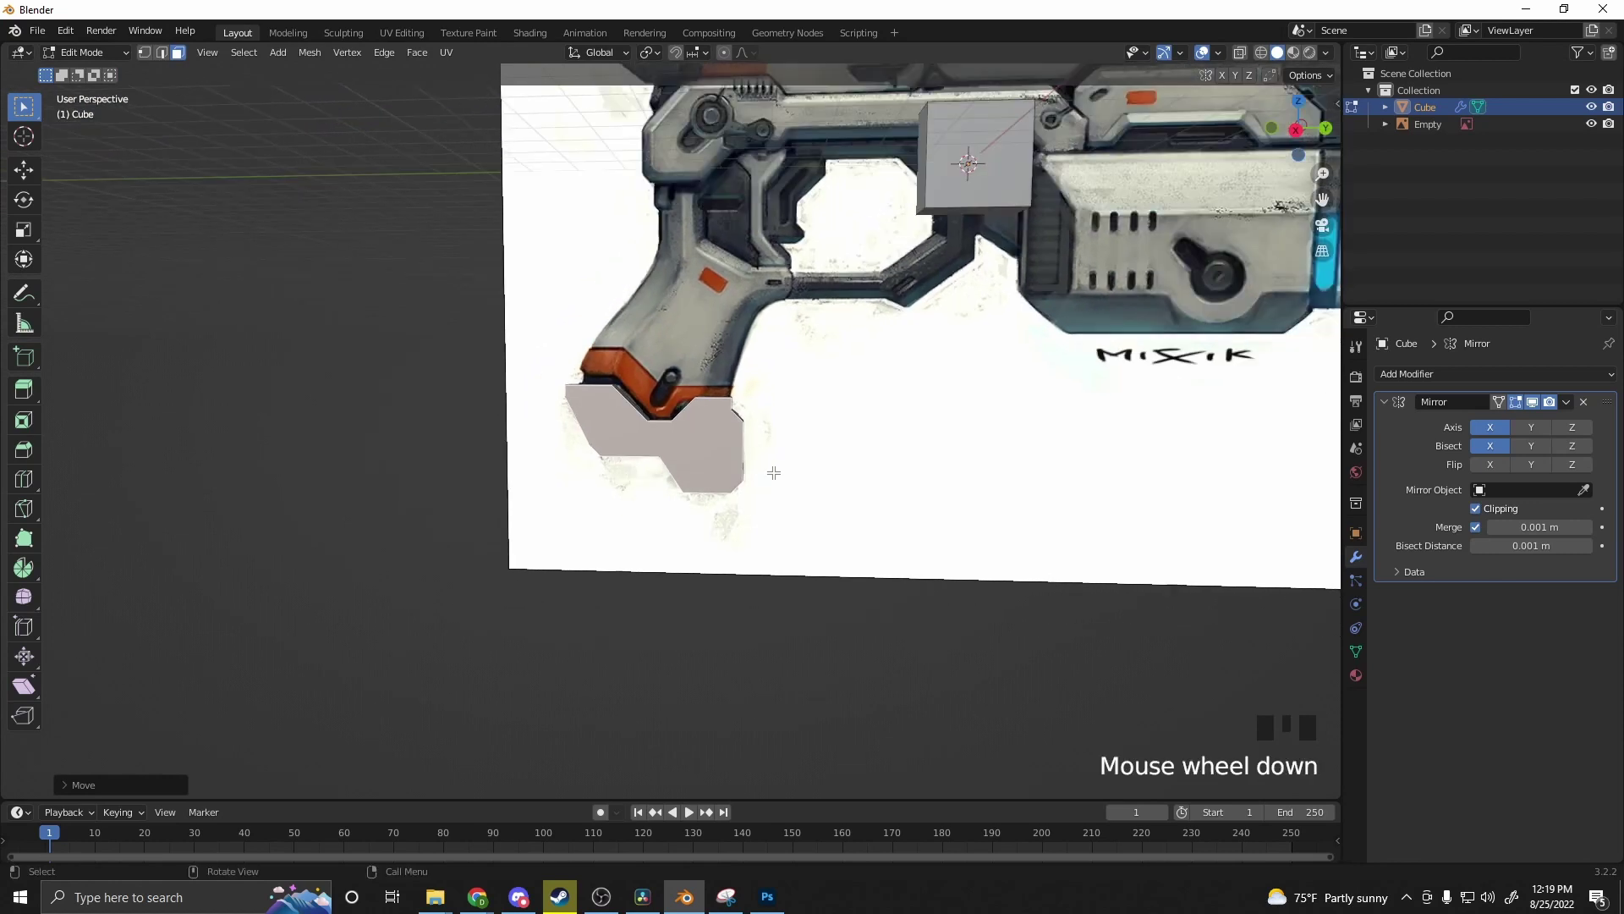
Step: Select all linked geometry of the original cube at the origin and delete it
left_click(1010, 176)
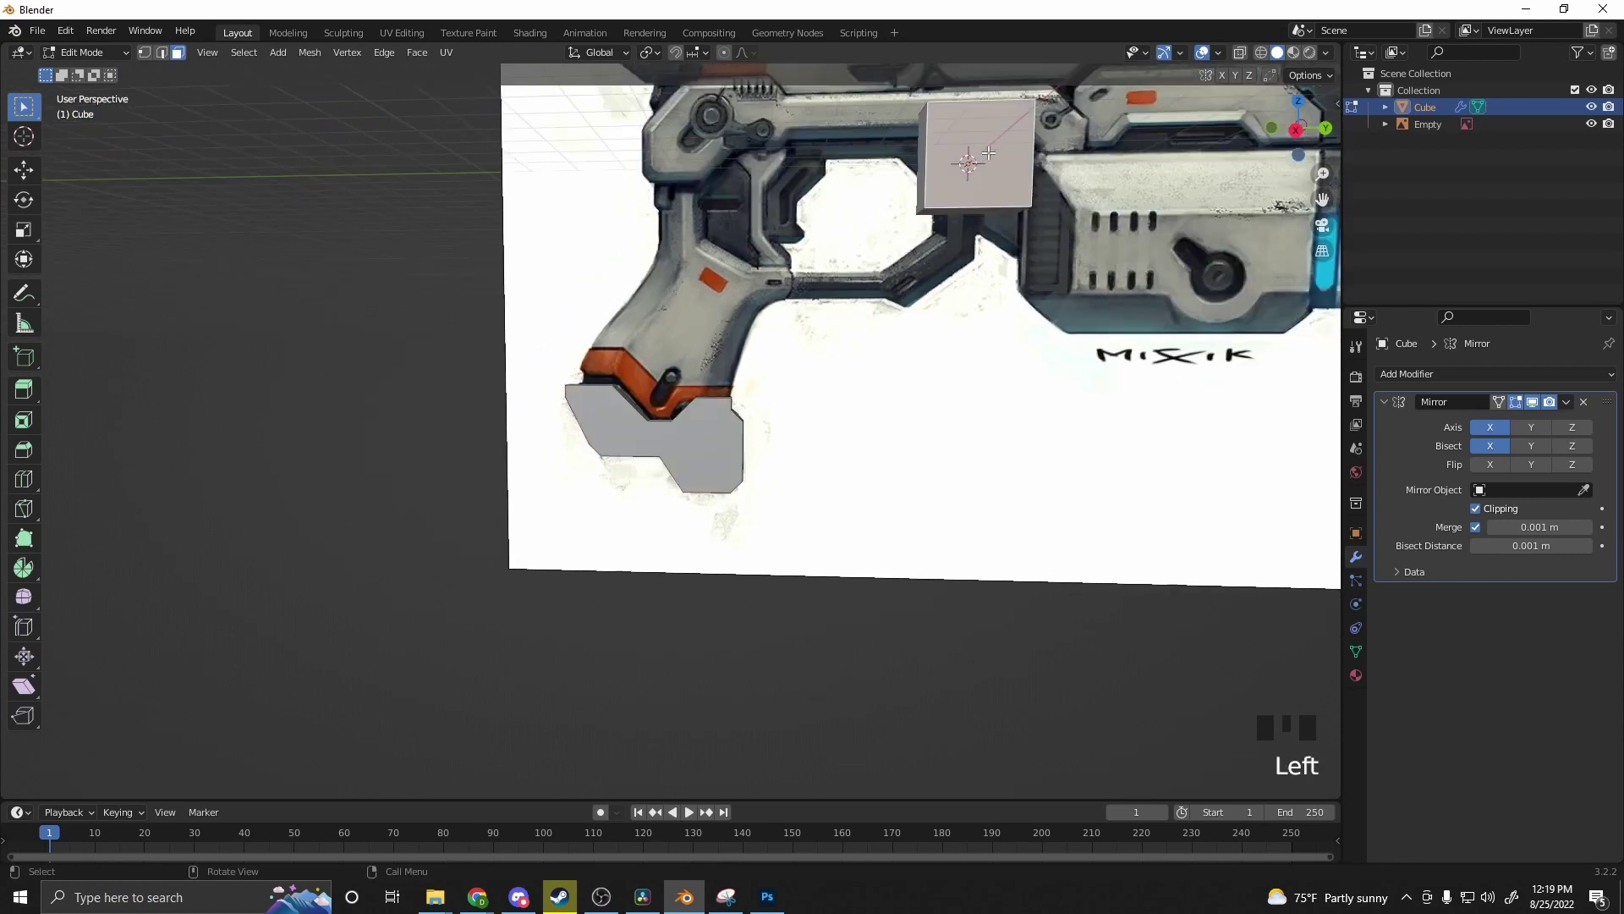
key("l")
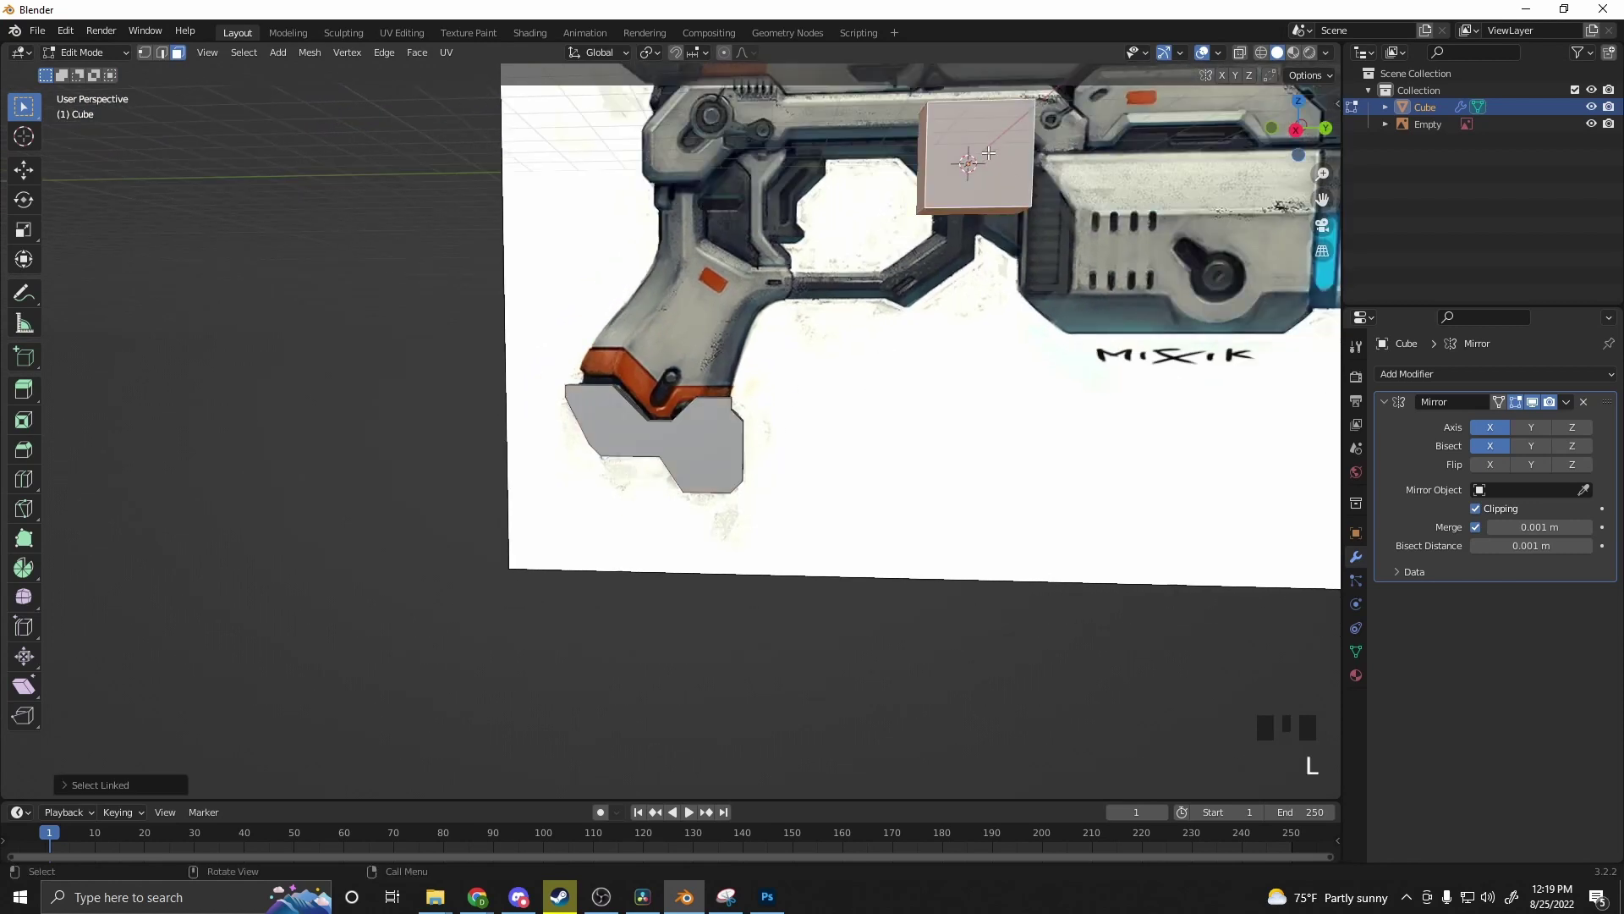
key("Delete")
left_click(988, 153)
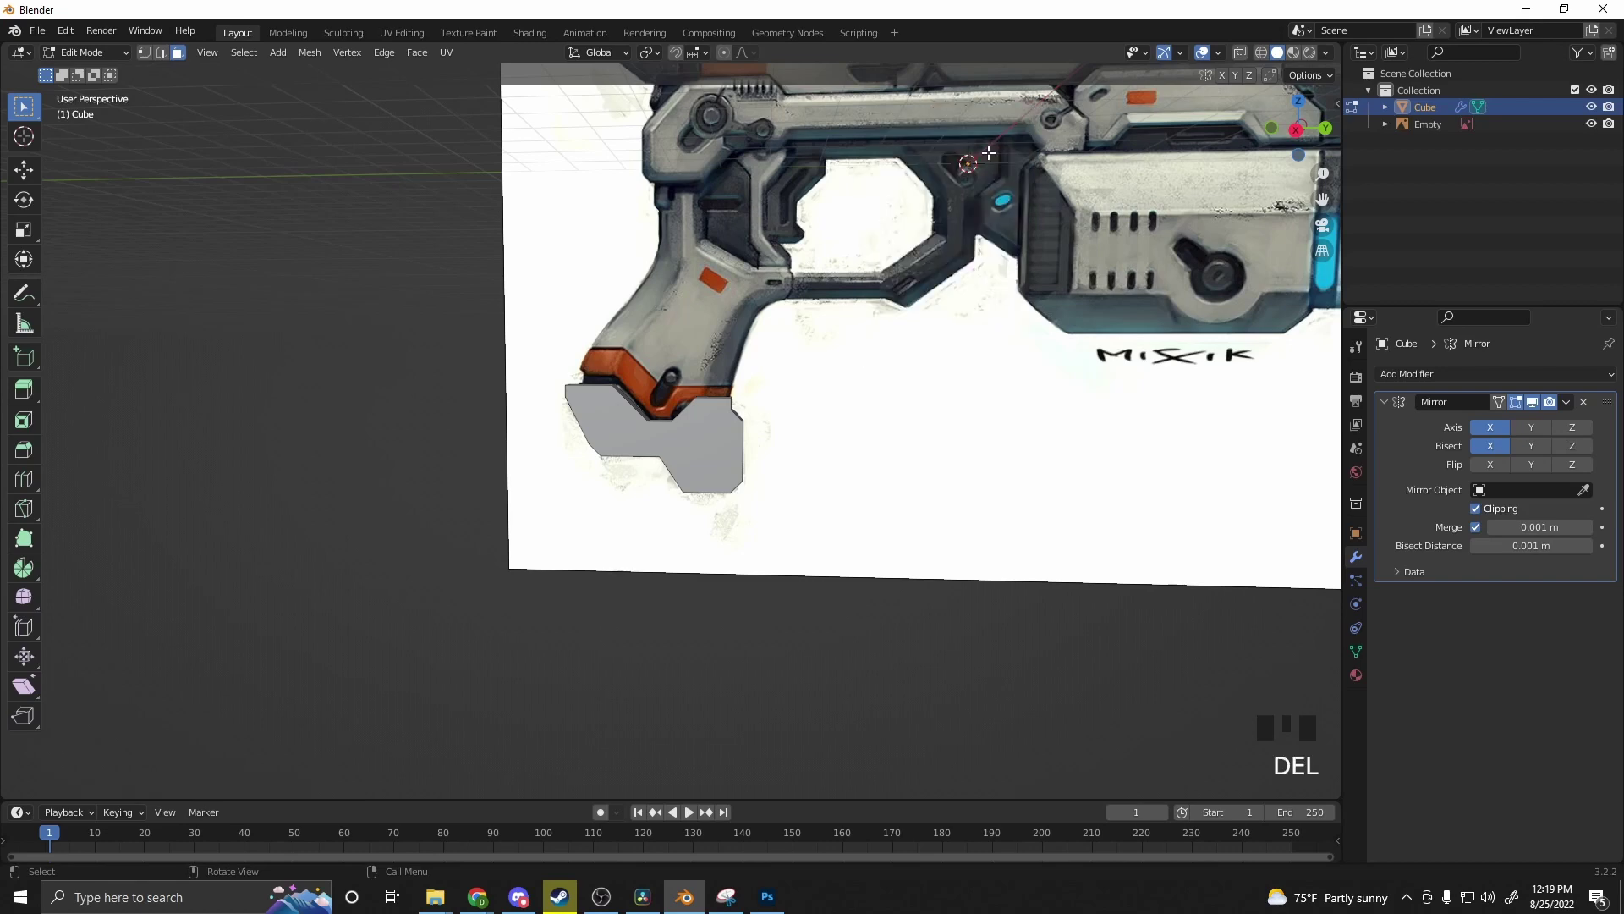
Step: Return to the right orthographic view and start Grid Modeler on the grip-base block's side face
middle_click_drag(770, 414, 764, 444, "shift")
scroll(744, 464, "up", 1)
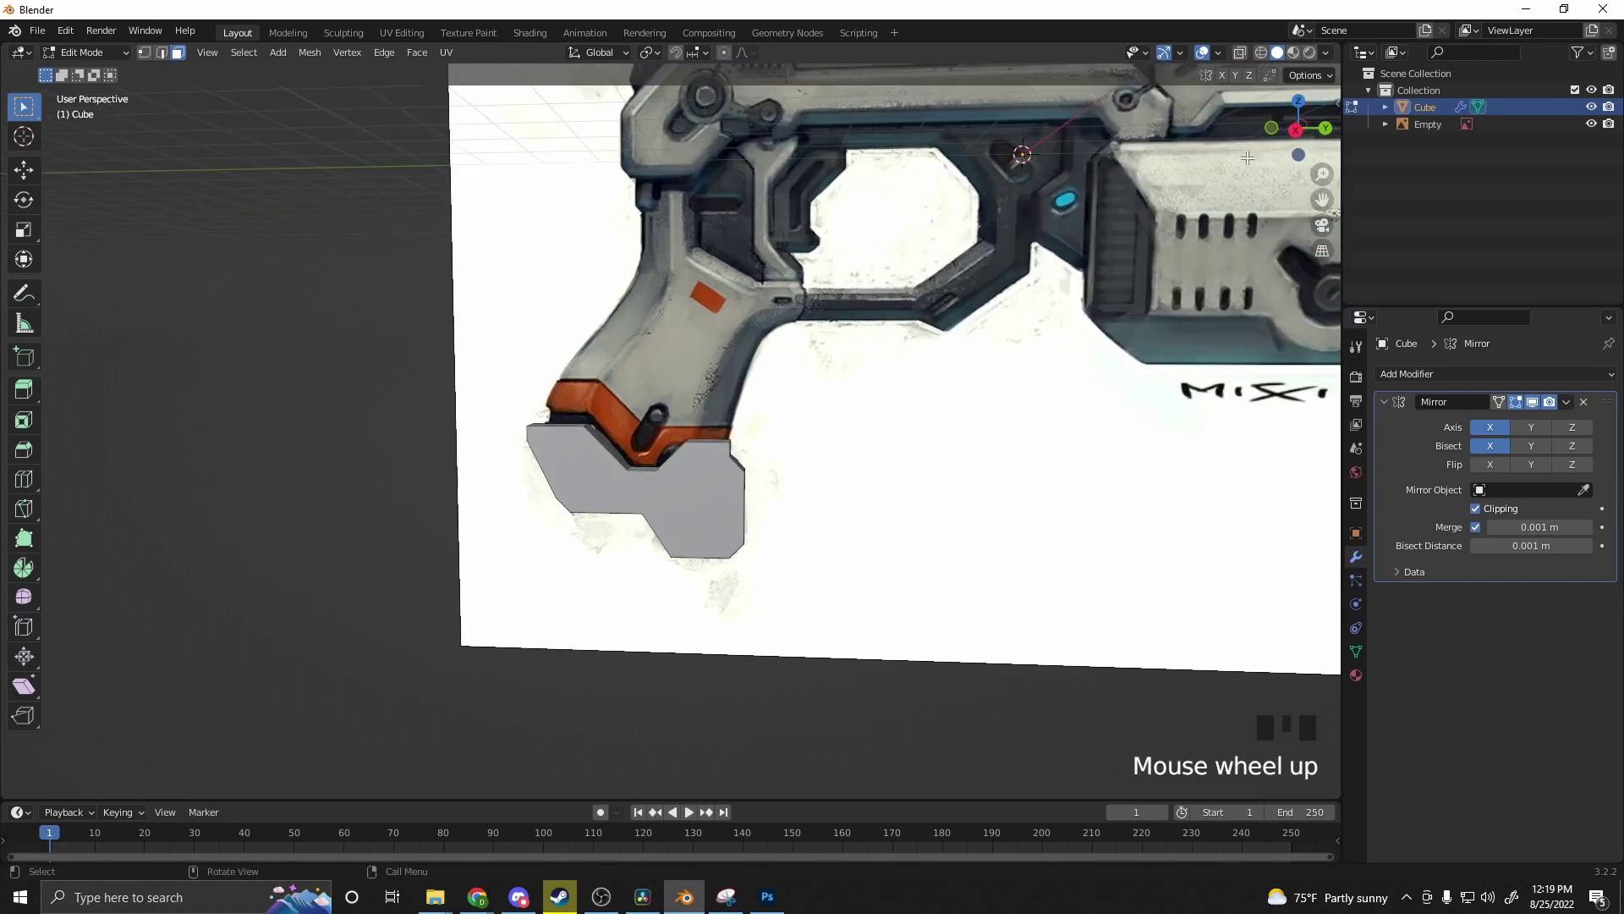
left_click(1295, 129)
scroll(835, 466, "up", 2)
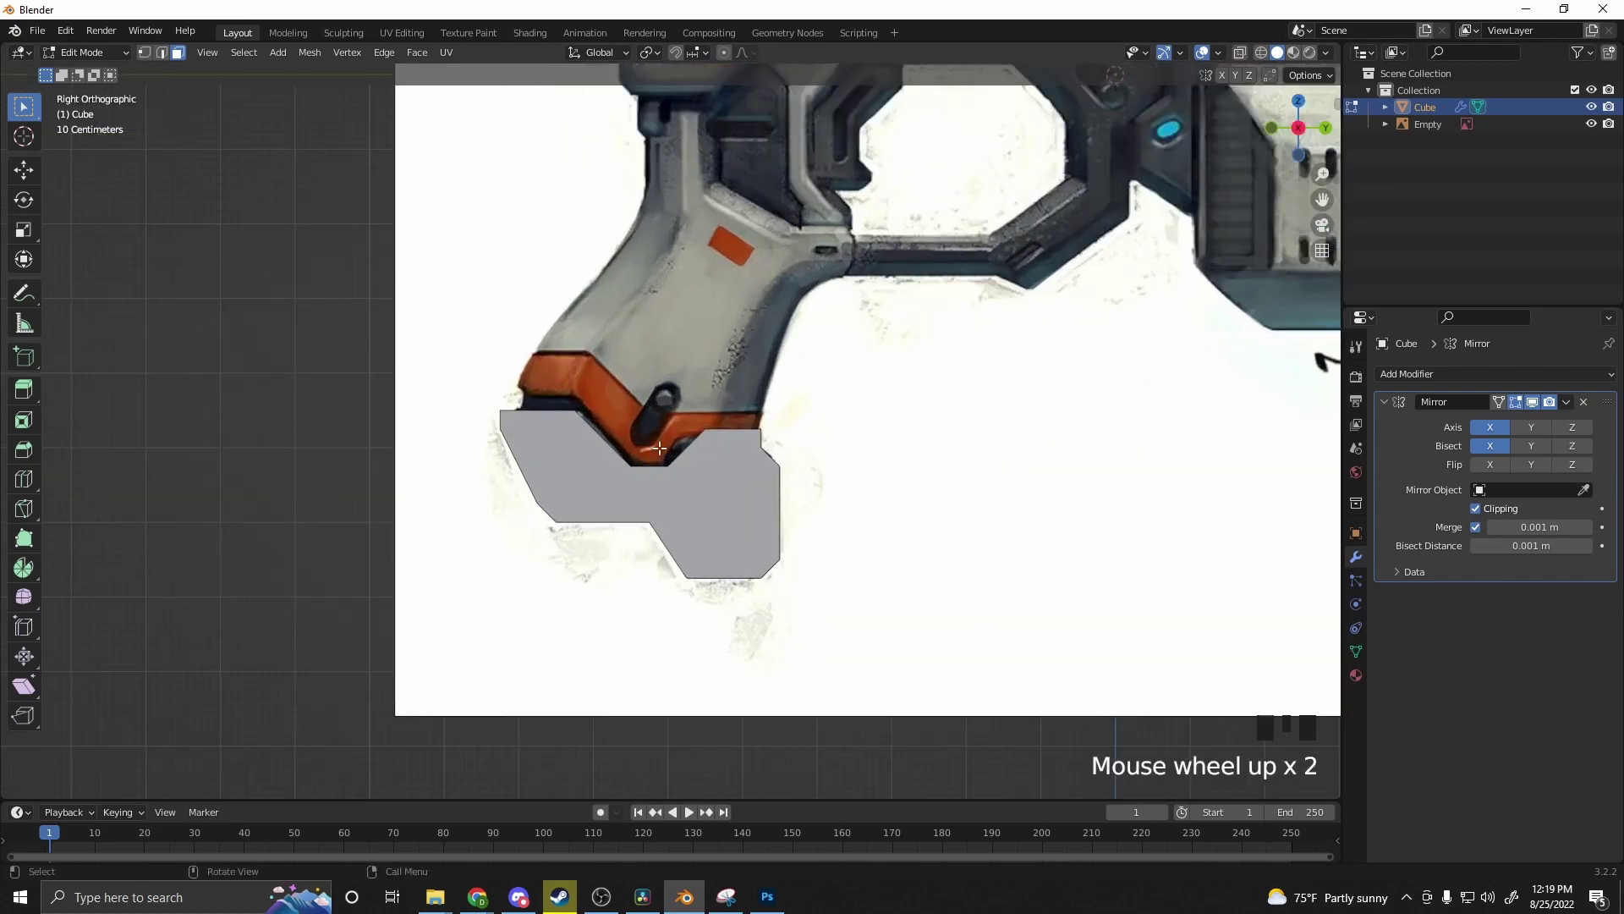
left_click(614, 472)
right_click(549, 457)
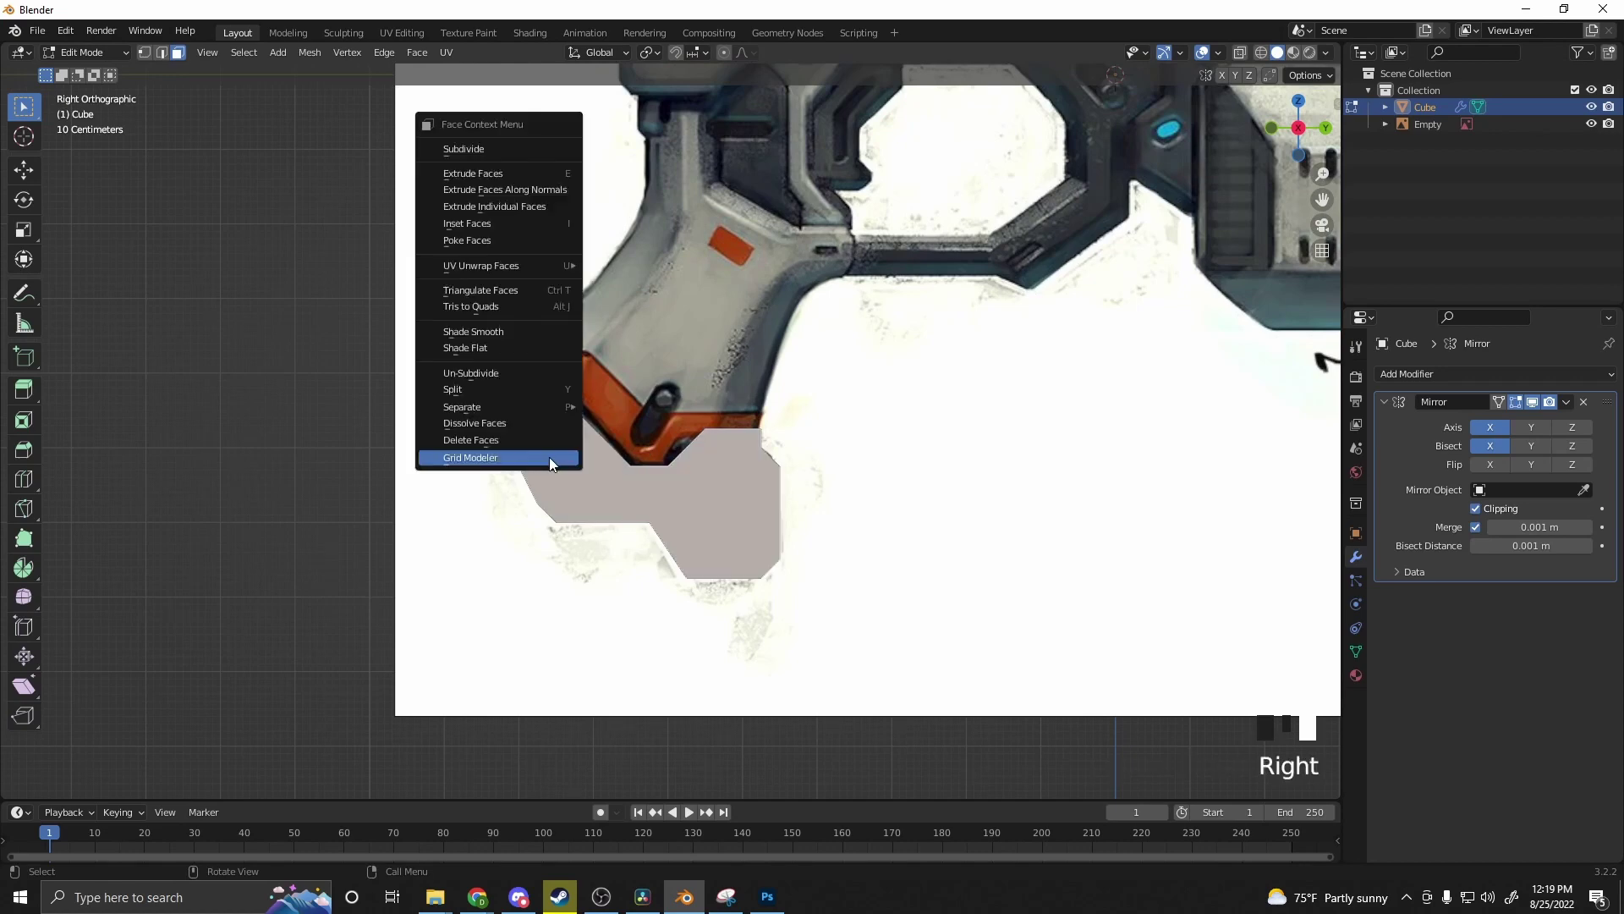
left_click(550, 457)
scroll(543, 378, "up", 2)
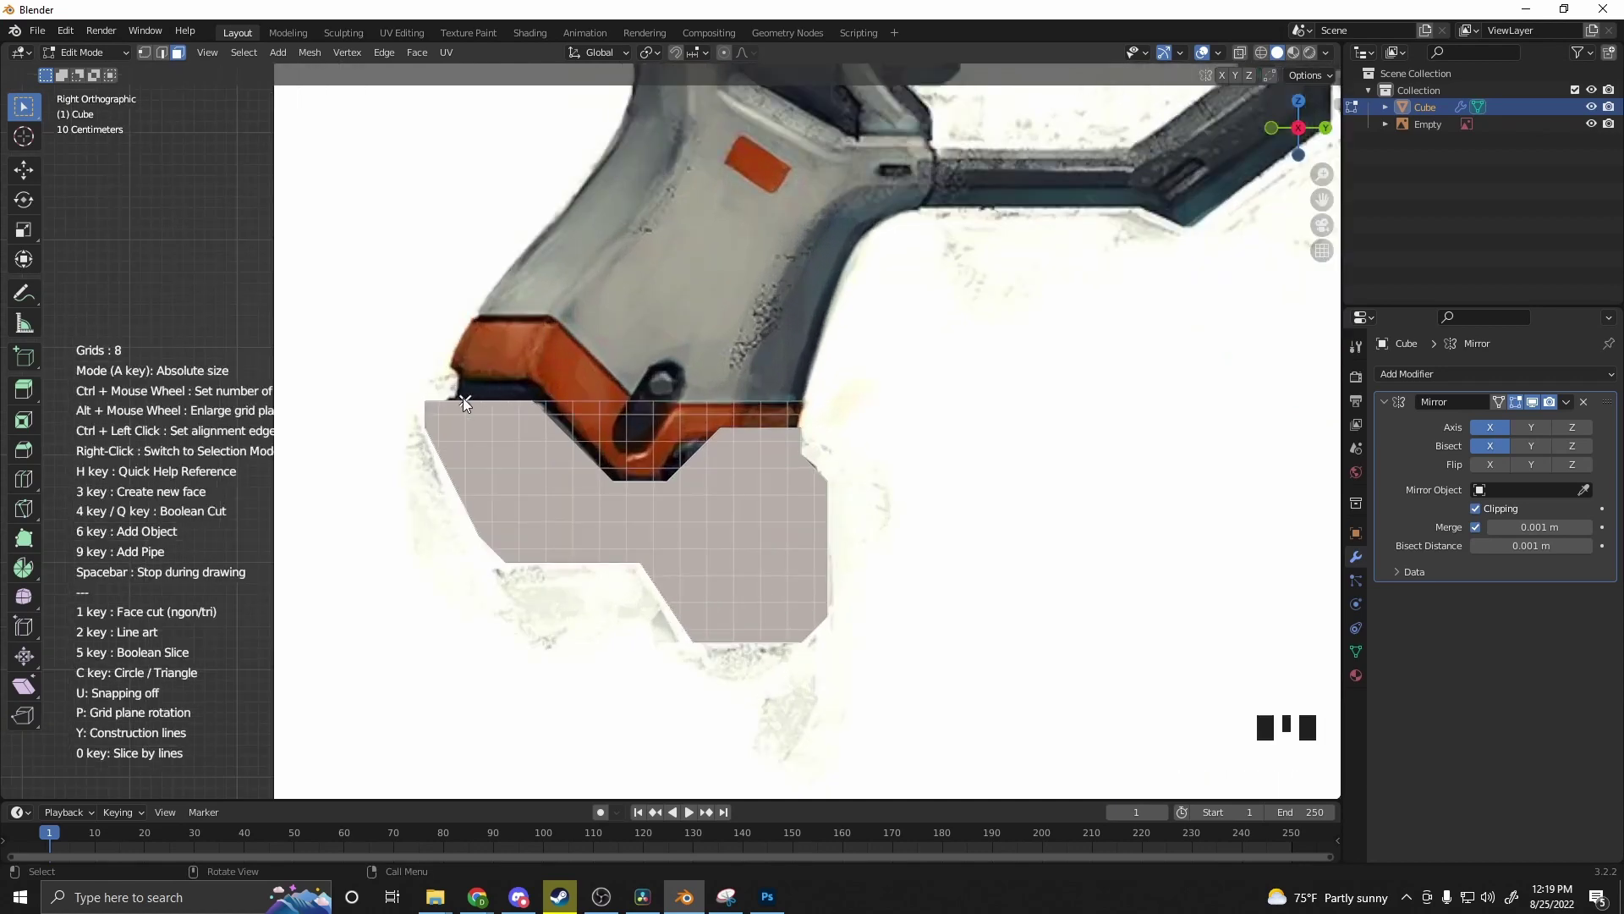
Step: Enlarge the Grid Modeler grid plane and trace the grip's rear edge from the orange base band up toward the frame
left_click(456, 374)
key("ctrl+z")
key("ctrl+z")
scroll(629, 459, "up", 5, "alt")
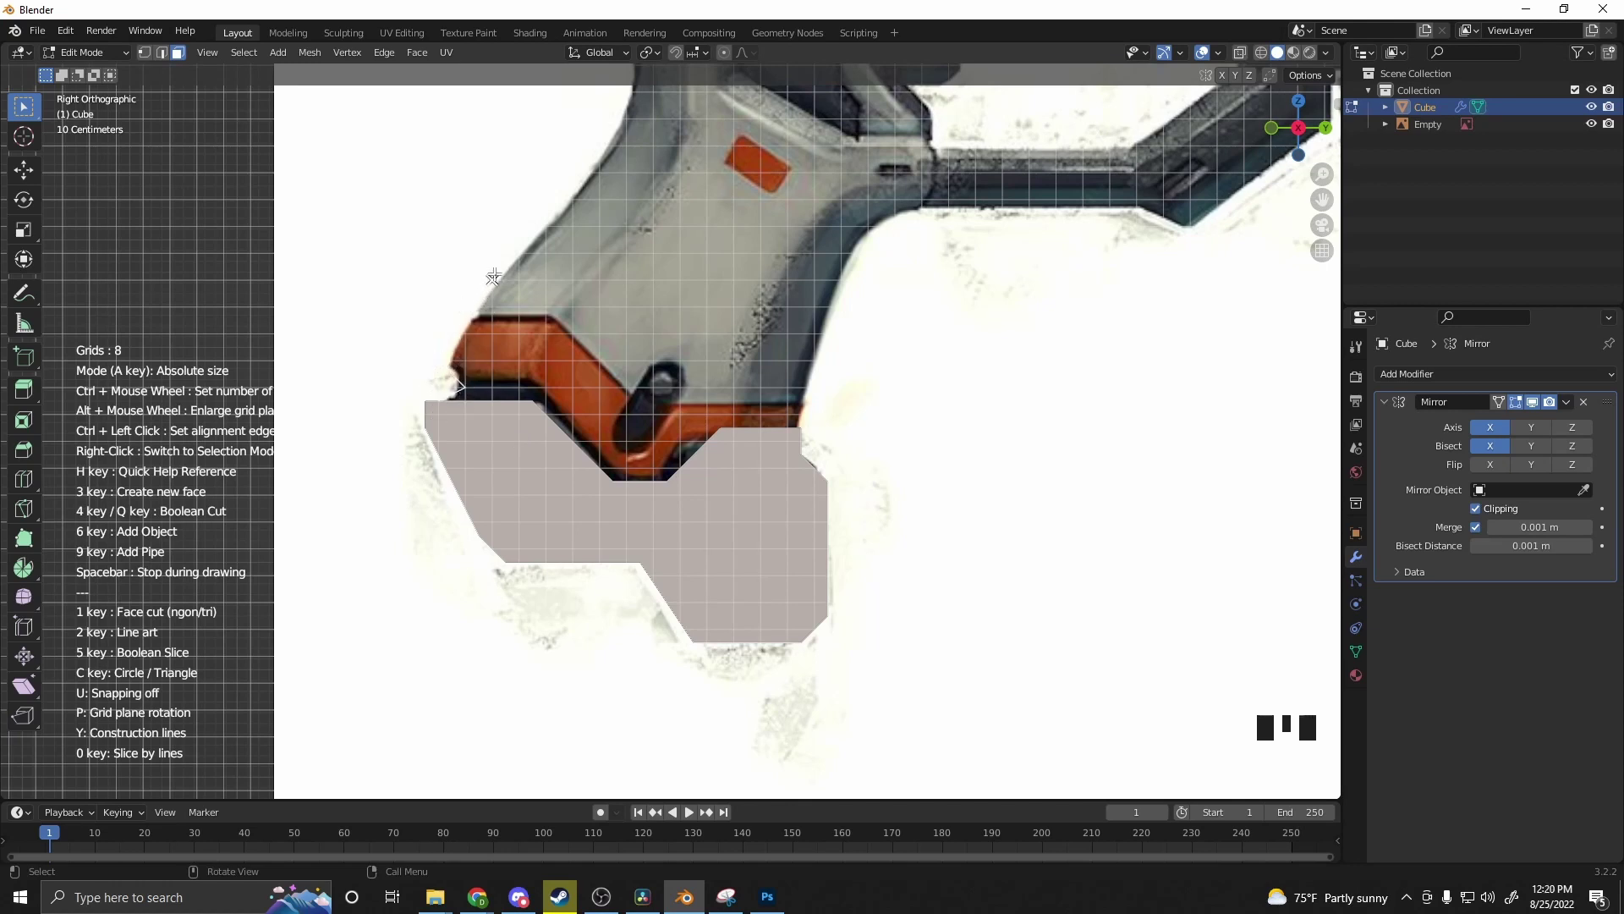
left_click(574, 198)
middle_click_drag(650, 120, 544, 330, "shift")
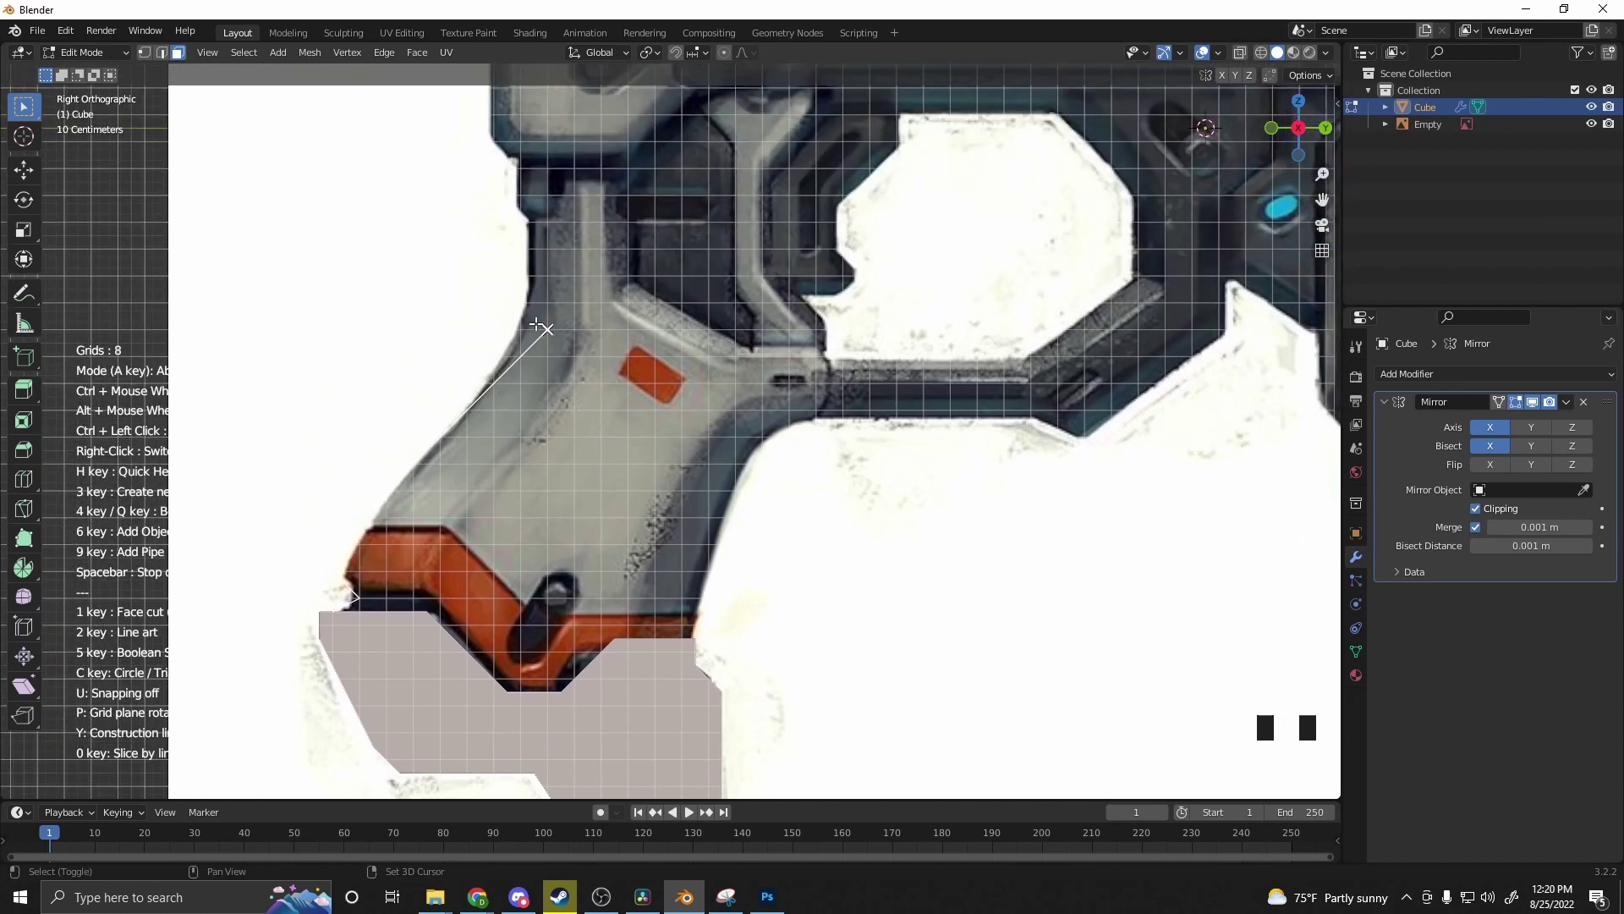
left_click(520, 303)
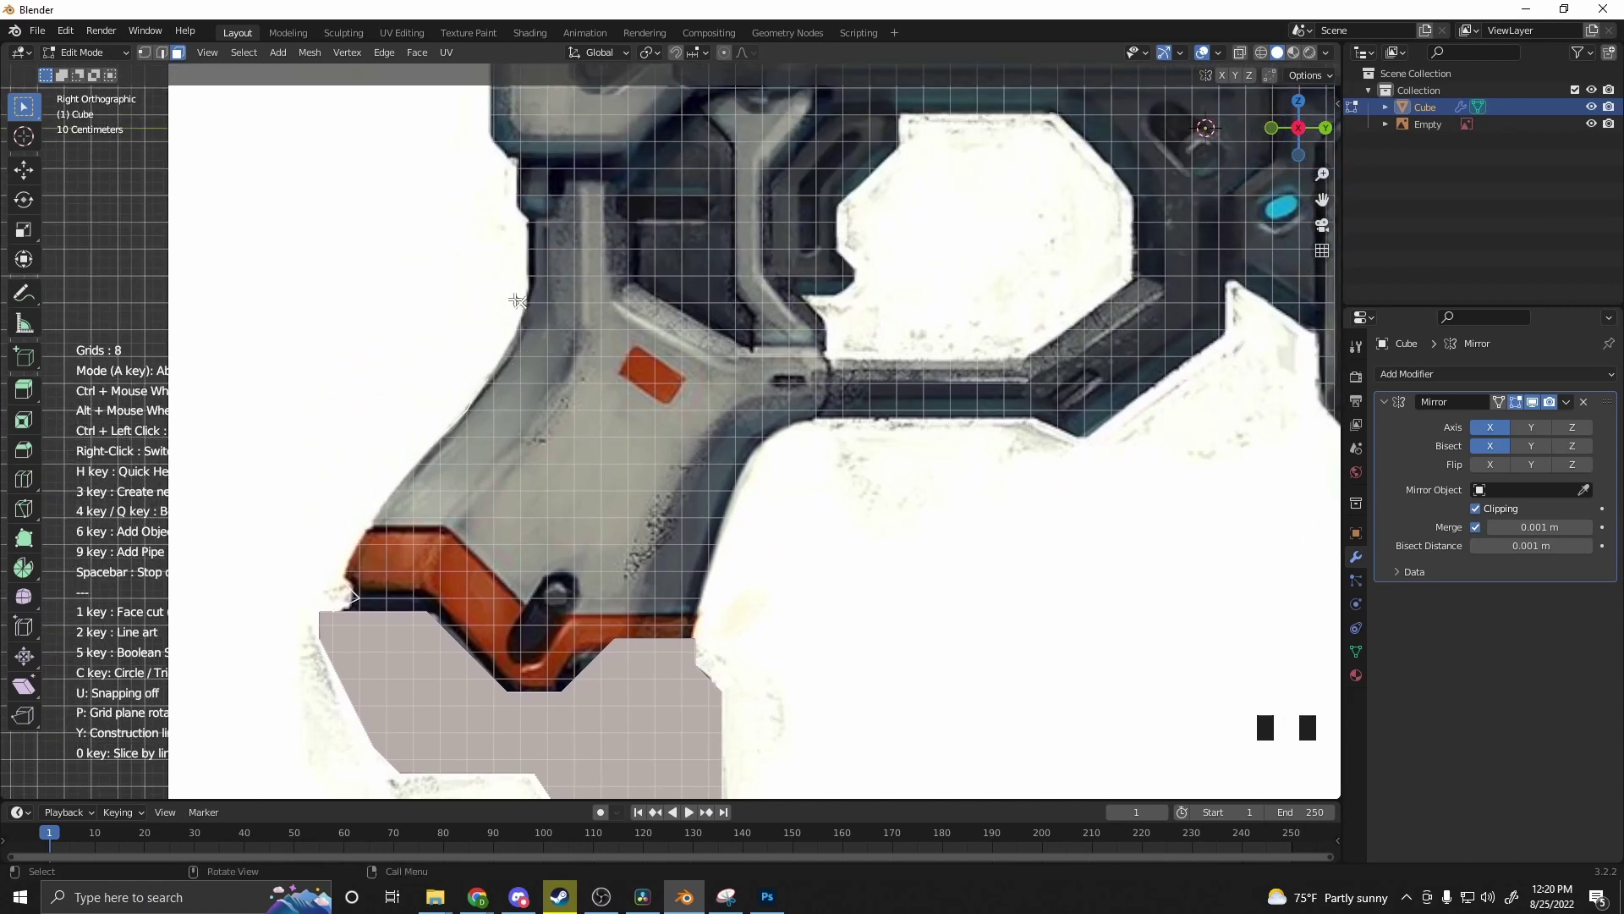
left_click(521, 167)
middle_click_drag(683, 118, 472, 222, "shift")
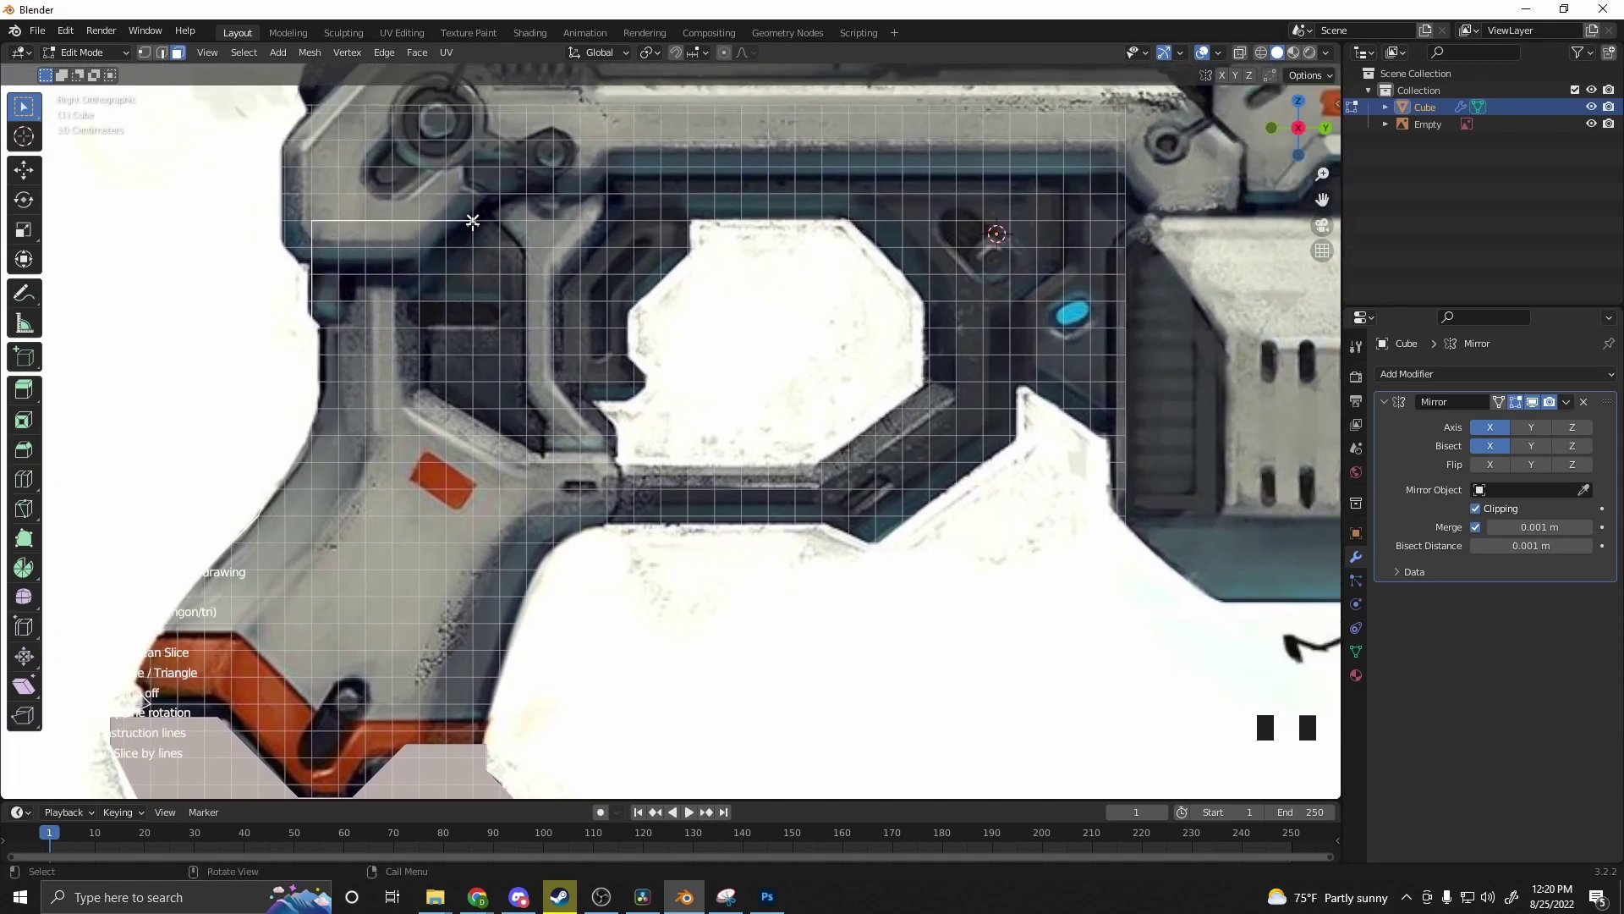
Step: Trace the grip's upper end and front edge down along the trigger guard to the base, and create the face
left_click(472, 166)
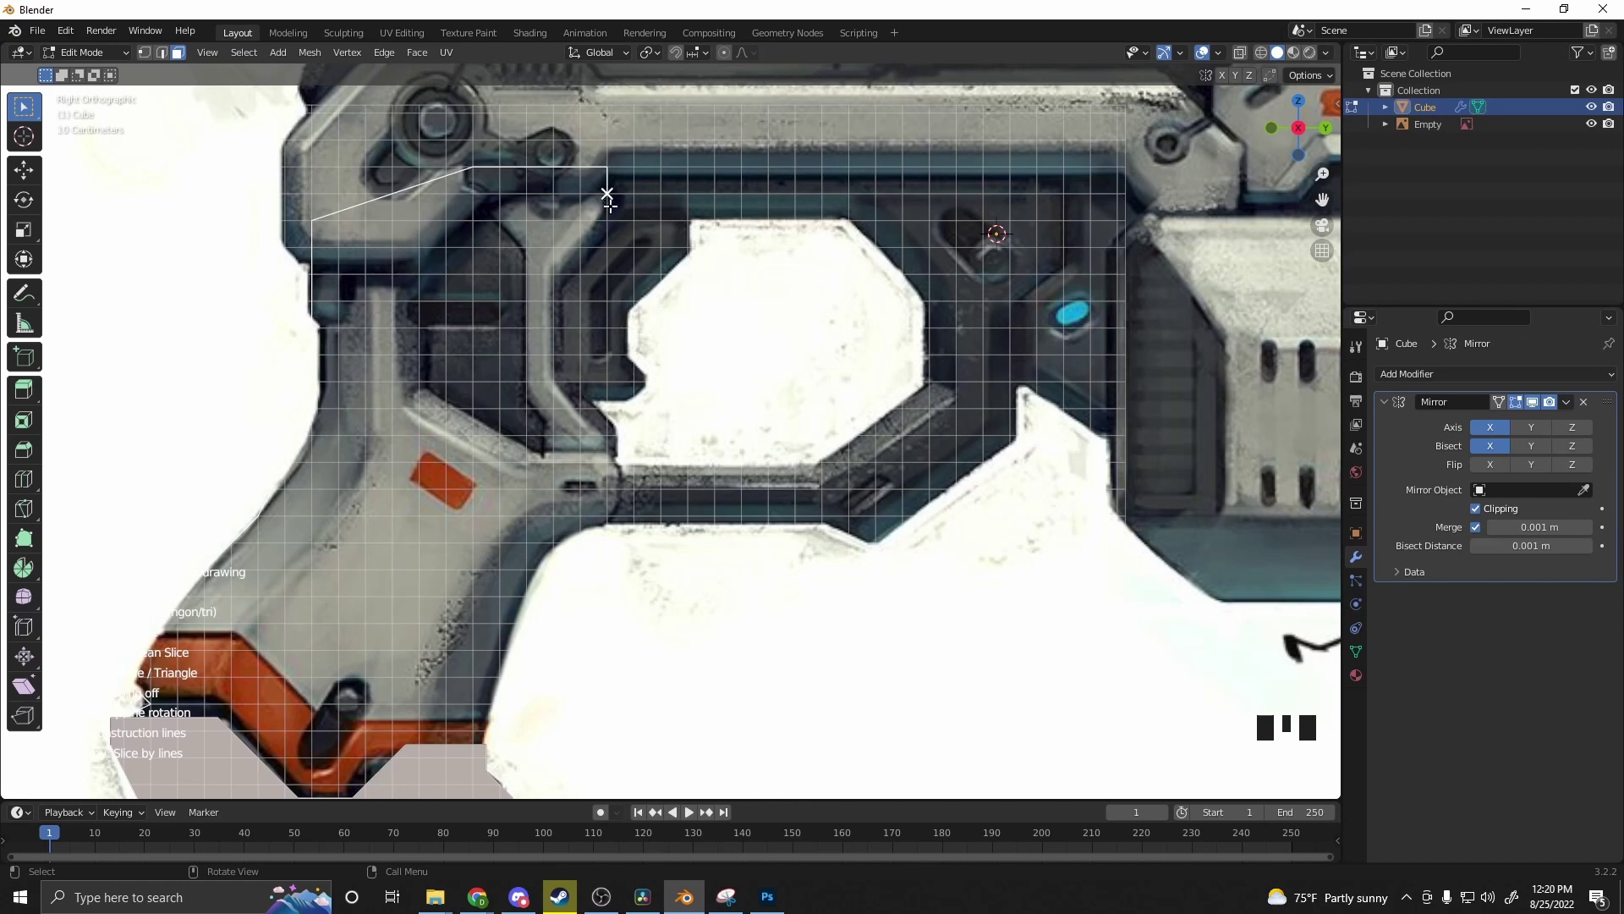
left_click(607, 194)
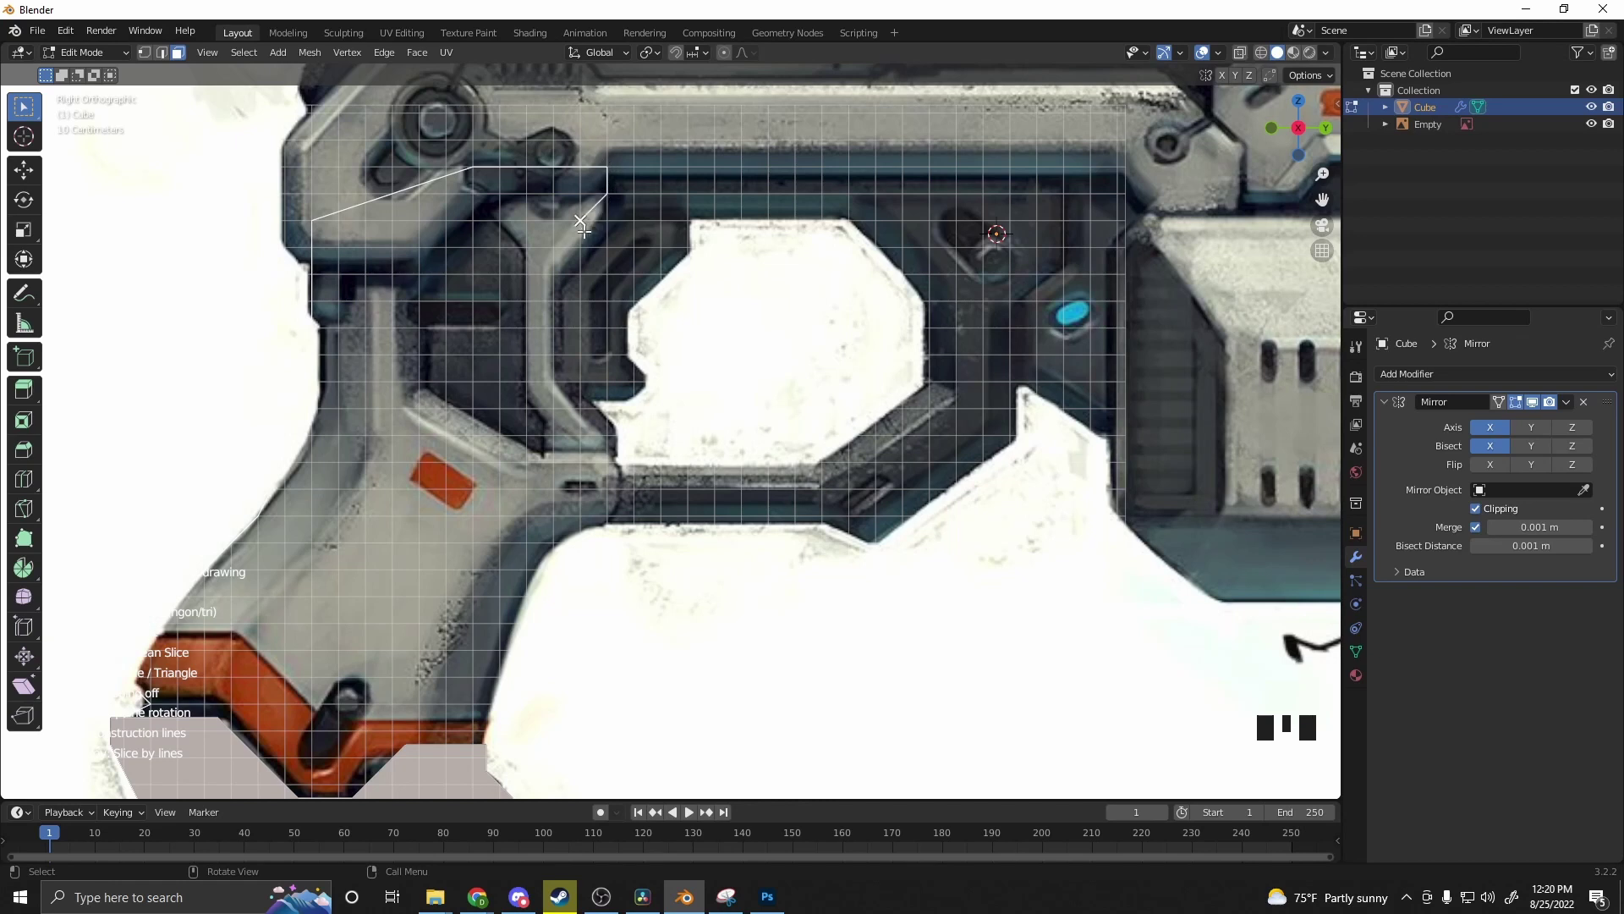
left_click(551, 315)
left_click(554, 408)
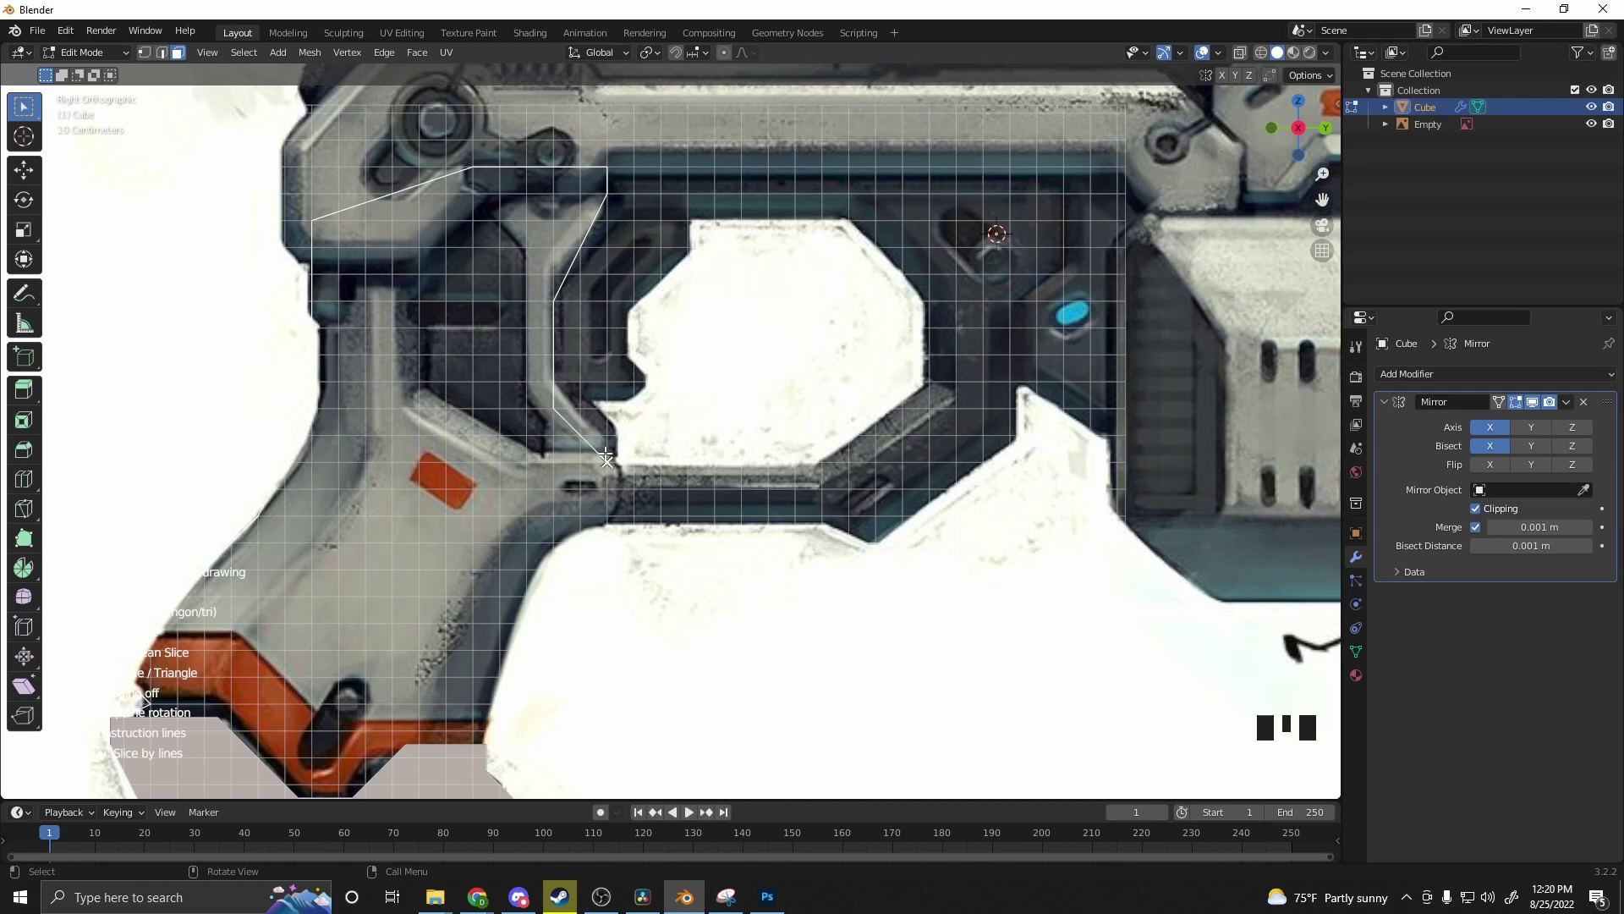
left_click(606, 461)
left_click(607, 512)
left_click(527, 569)
scroll(499, 648, "down", 1)
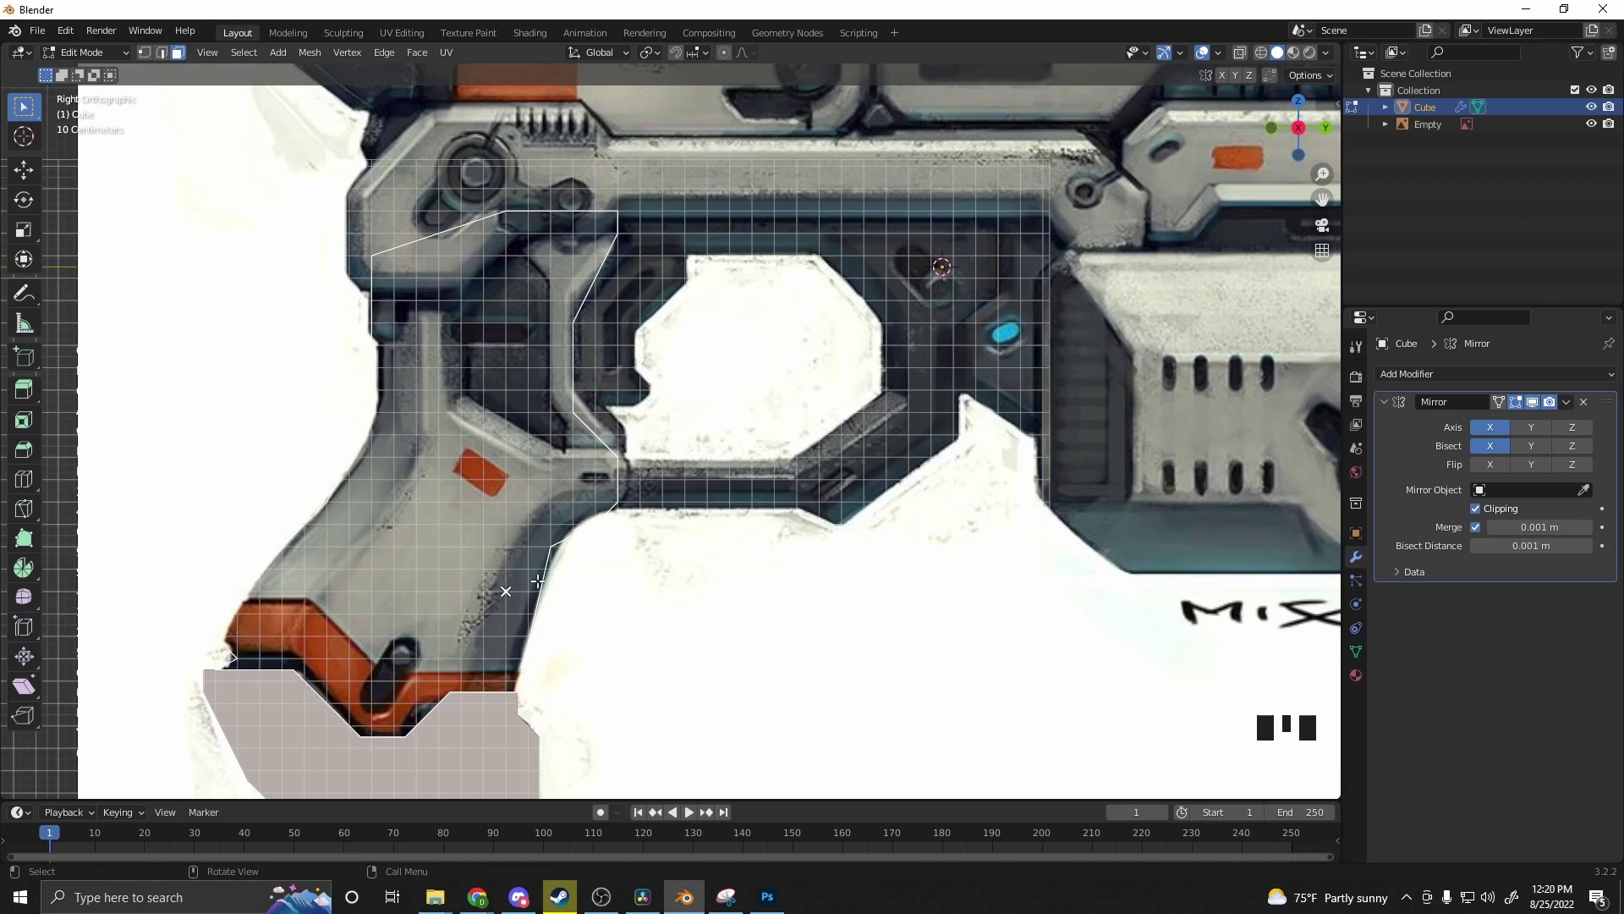
key("Return")
Step: Extrude the new grip face into a solid block
middle_click_drag(725, 609, 647, 570)
key("e")
left_click(566, 636)
Step: Examine the reference pistol's frame and upper body around the grip block
scroll(538, 497, "up", 5)
scroll(538, 497, "down", 5)
scroll(592, 457, "up", 5)
middle_click_drag(592, 456, 619, 474, "shift")
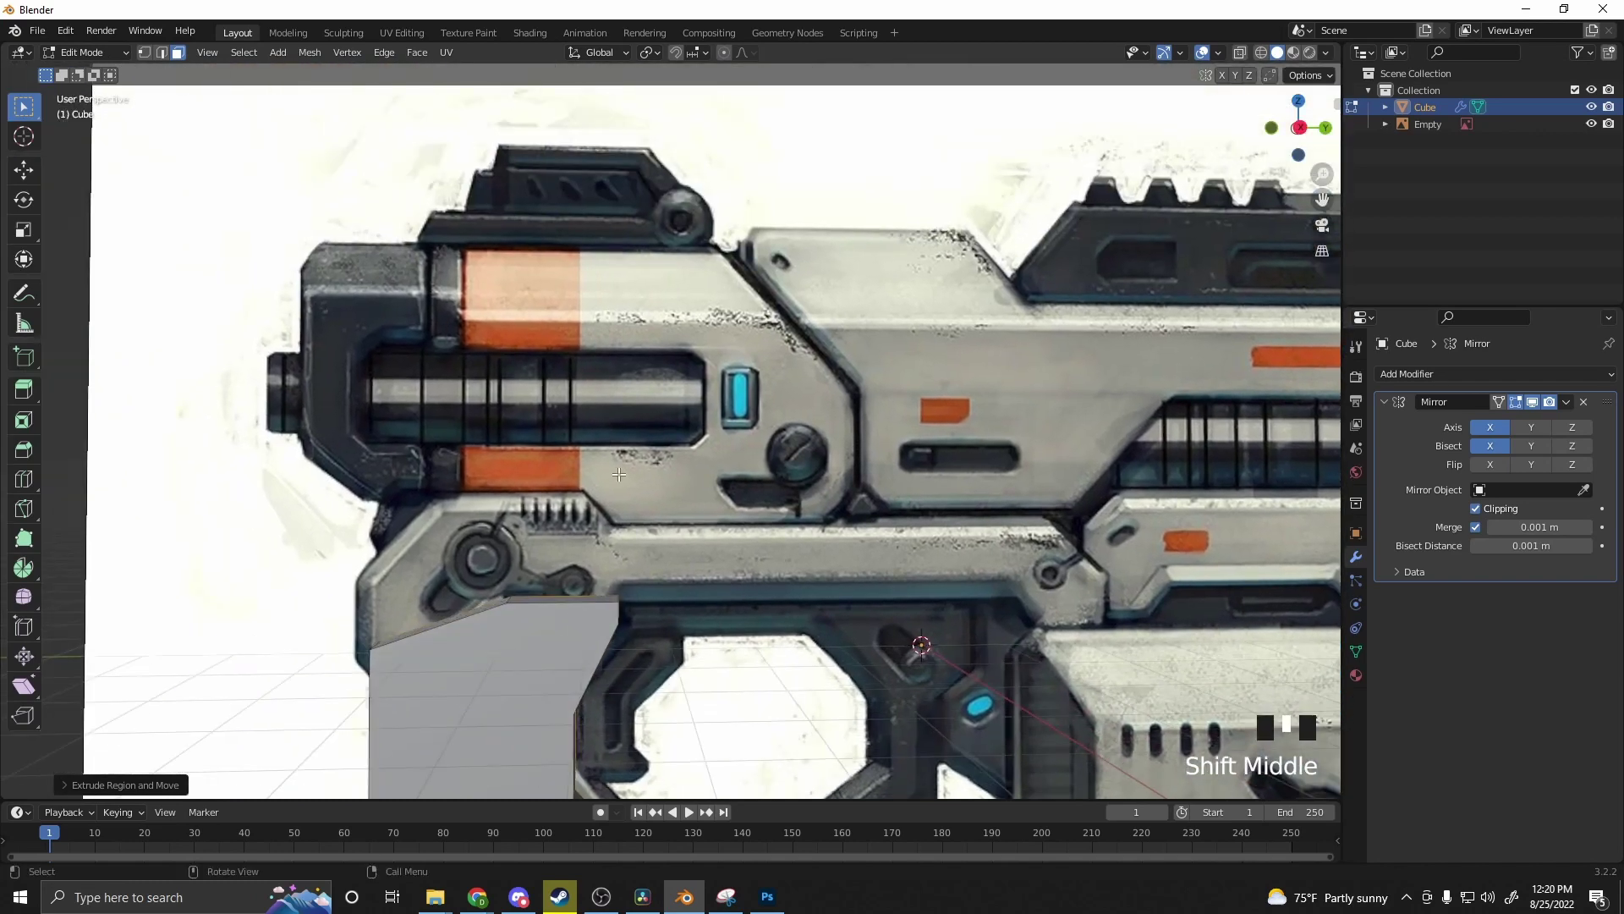
scroll(599, 463, "down", 1)
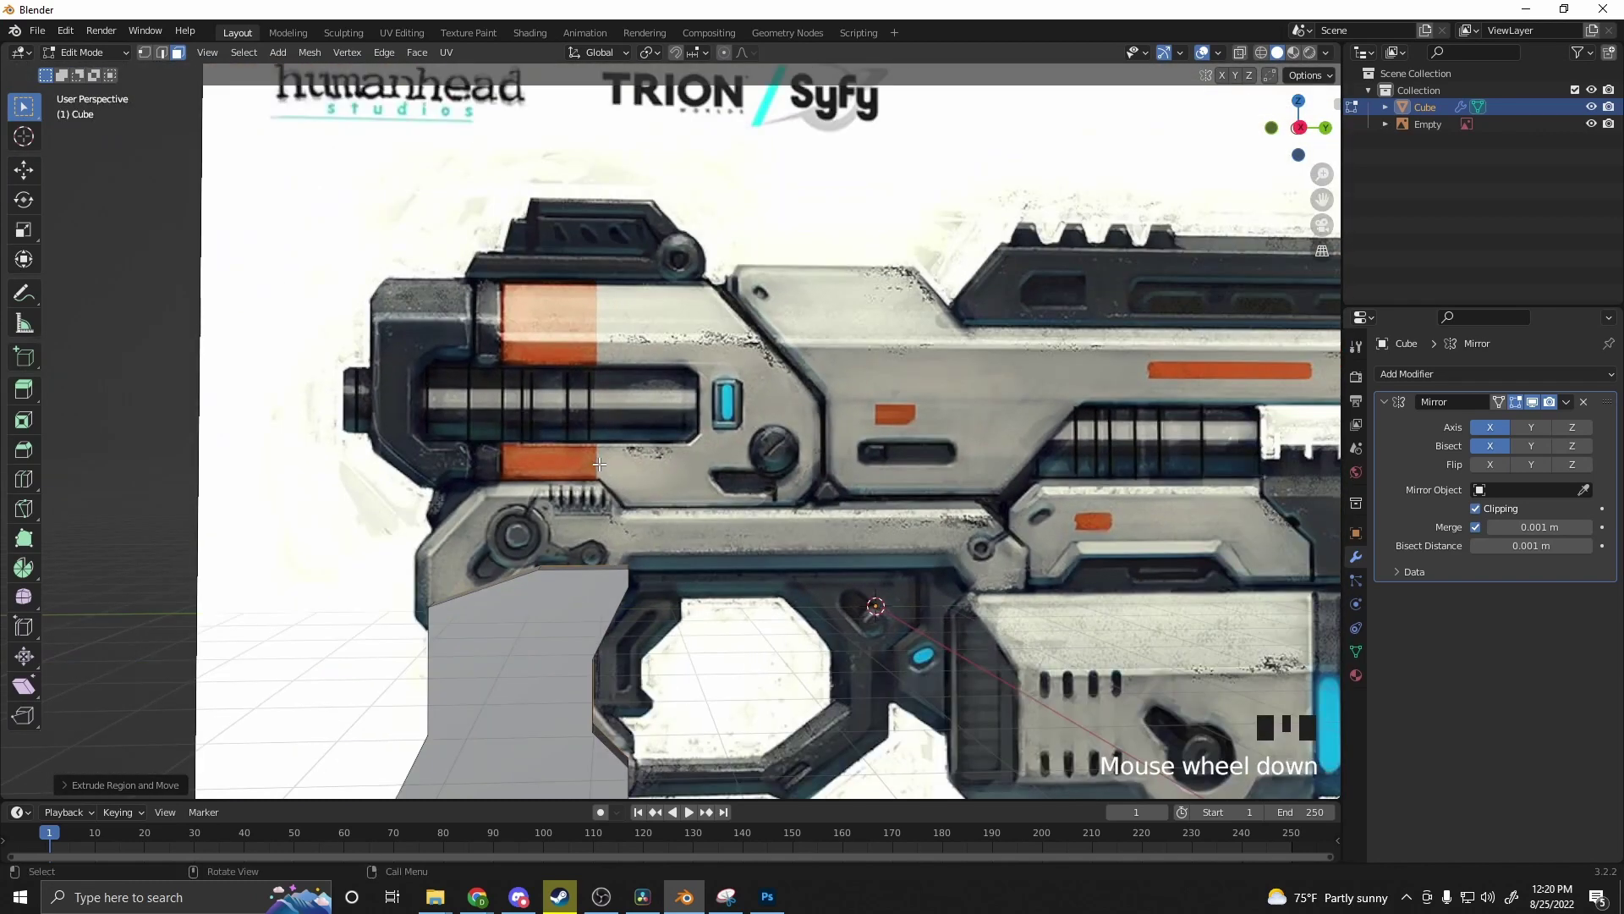
scroll(579, 497, "down", 3)
middle_click_drag(580, 498, 698, 490, "shift")
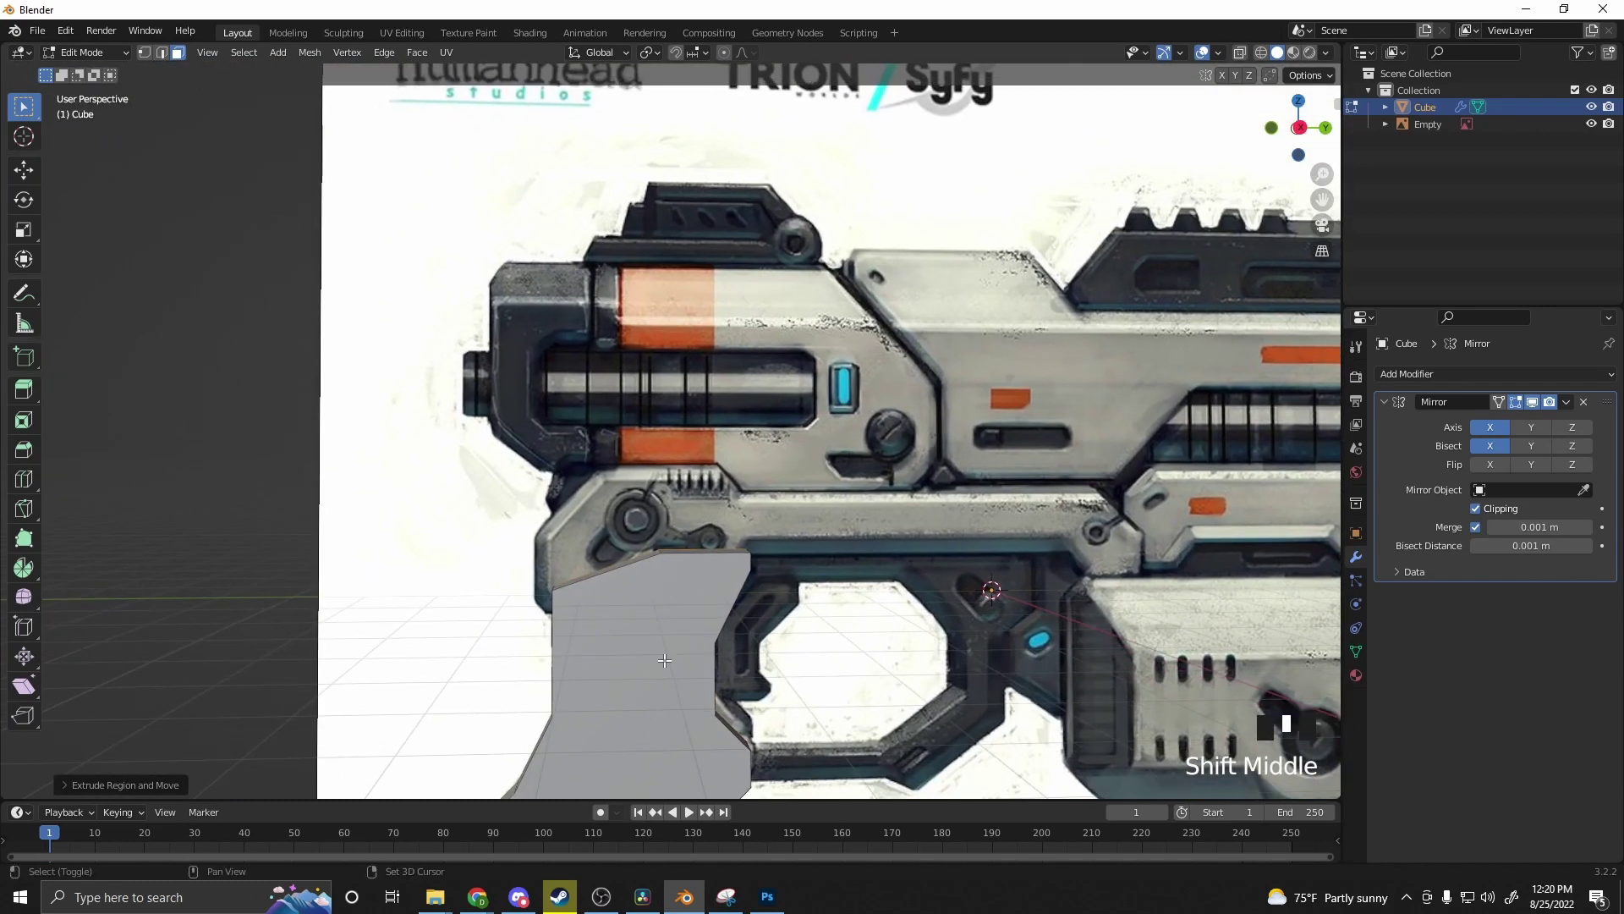
scroll(698, 490, "down", 3)
middle_click_drag(998, 541, 694, 455, "shift")
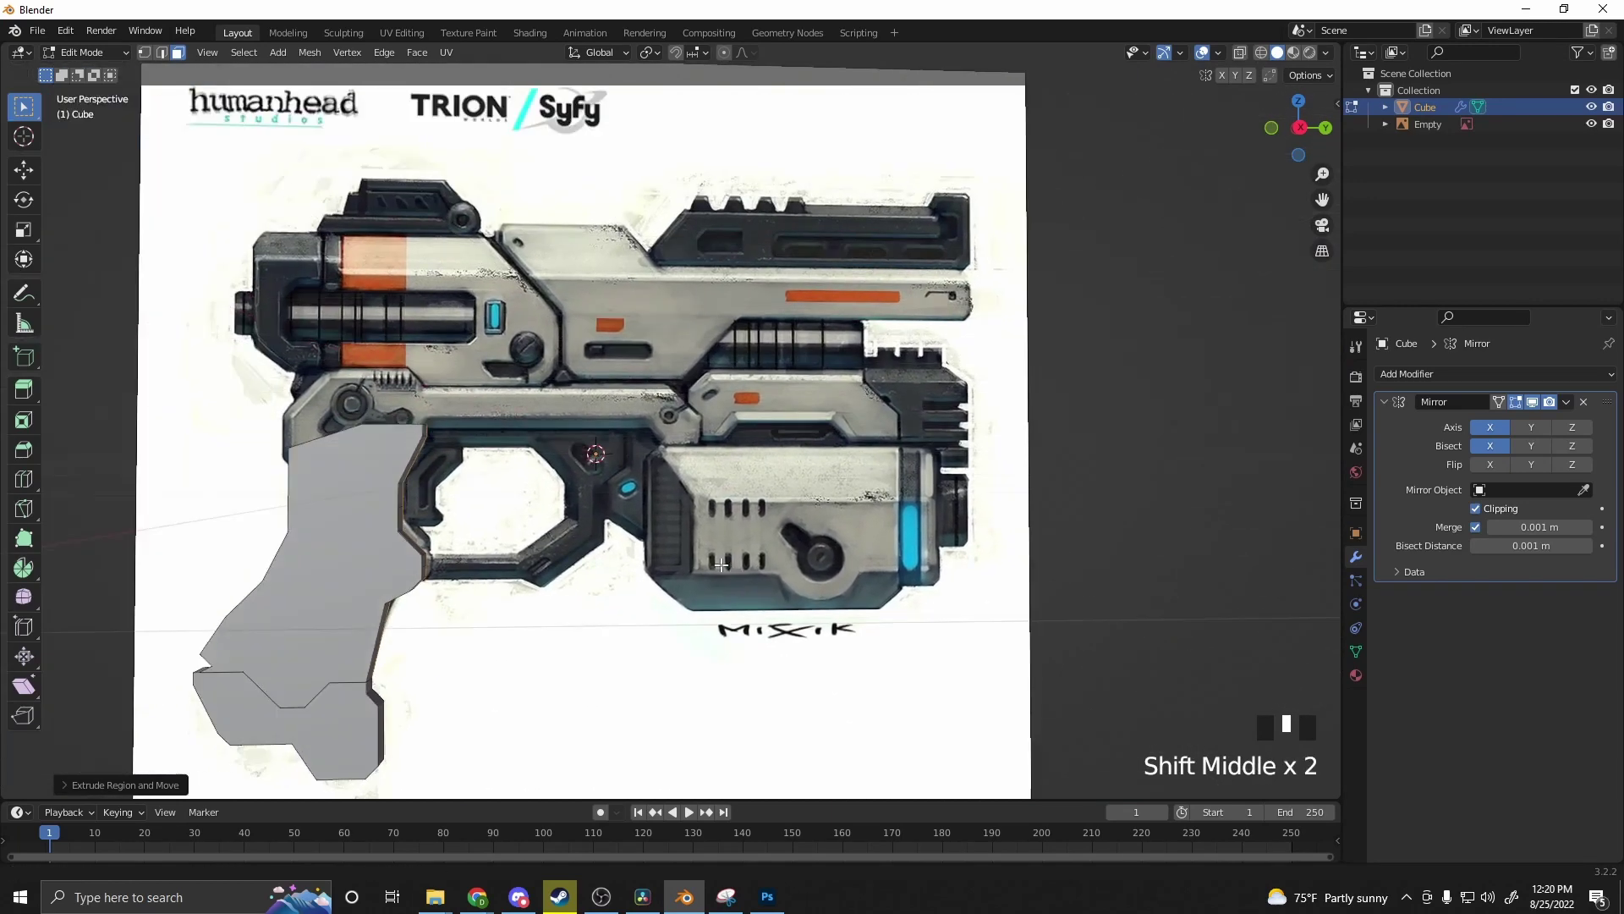
scroll(555, 564, "up", 2)
scroll(430, 621, "up", 1)
Step: Start Grid Modeler on the grip's side face, align the grid to the face's upper edge and enlarge the grid plane
left_click(520, 567)
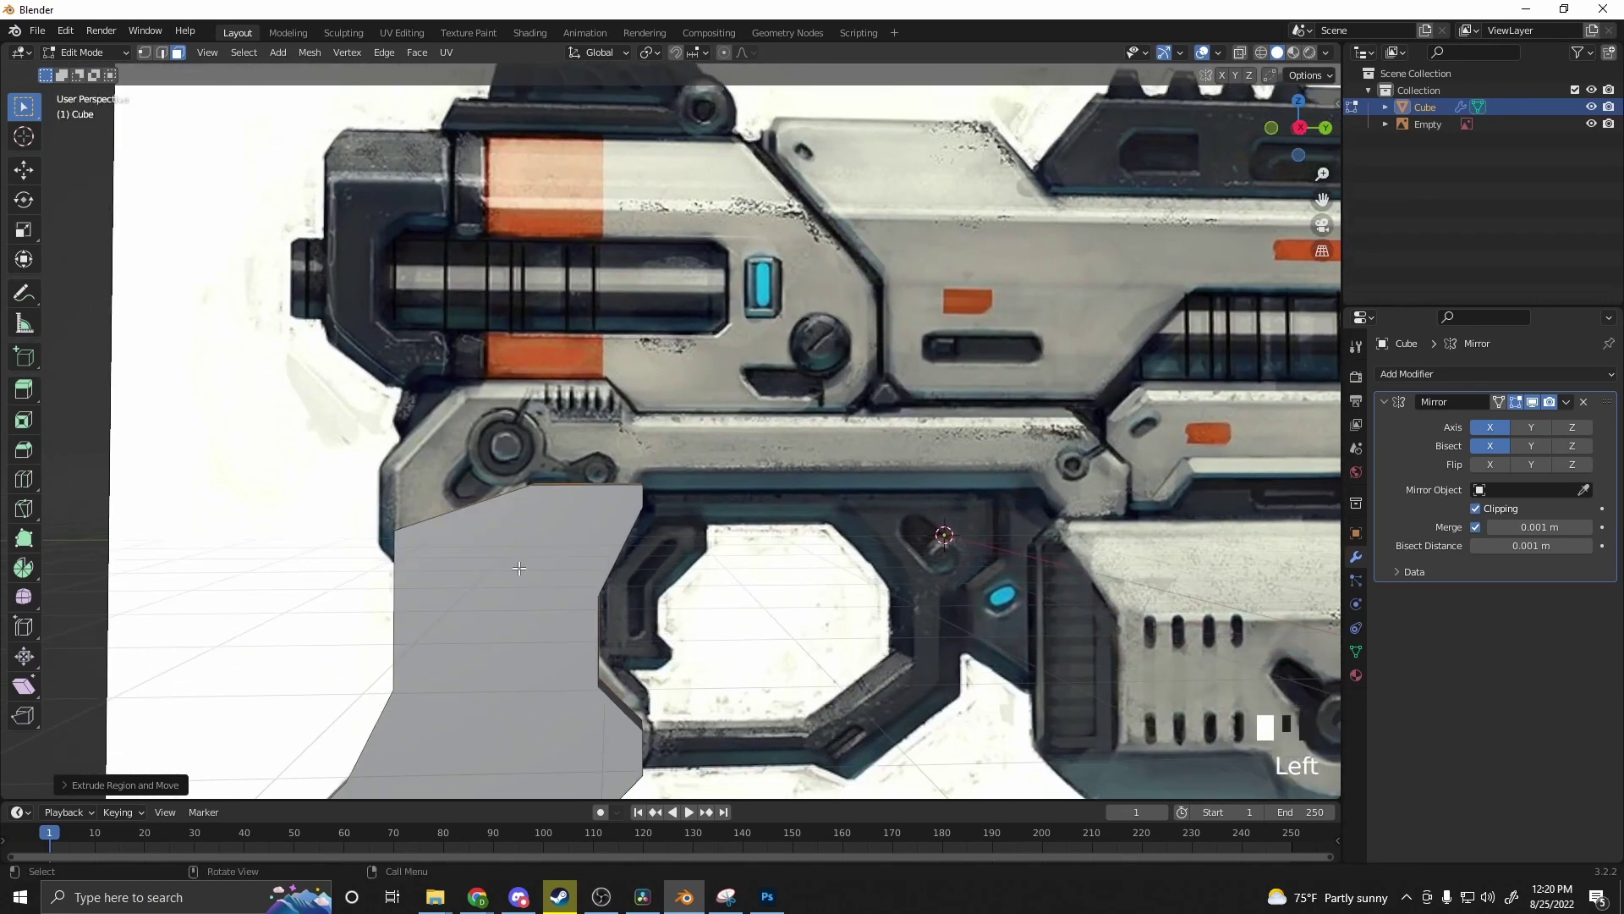
right_click(520, 567)
left_click(519, 568)
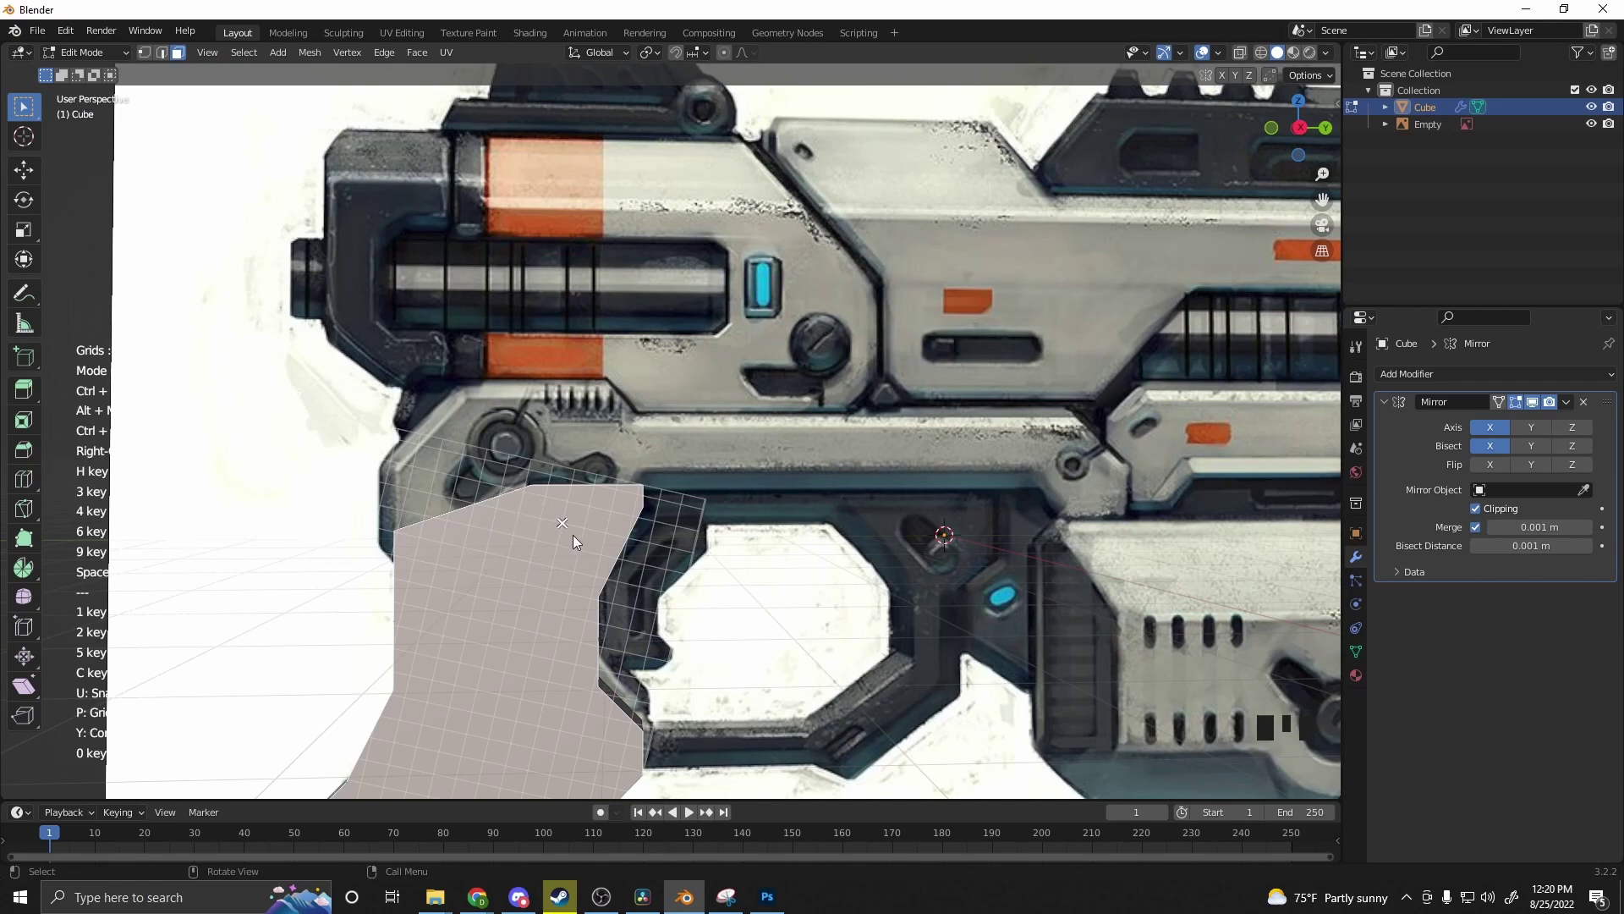
middle_click_drag(592, 495, 570, 249, "shift")
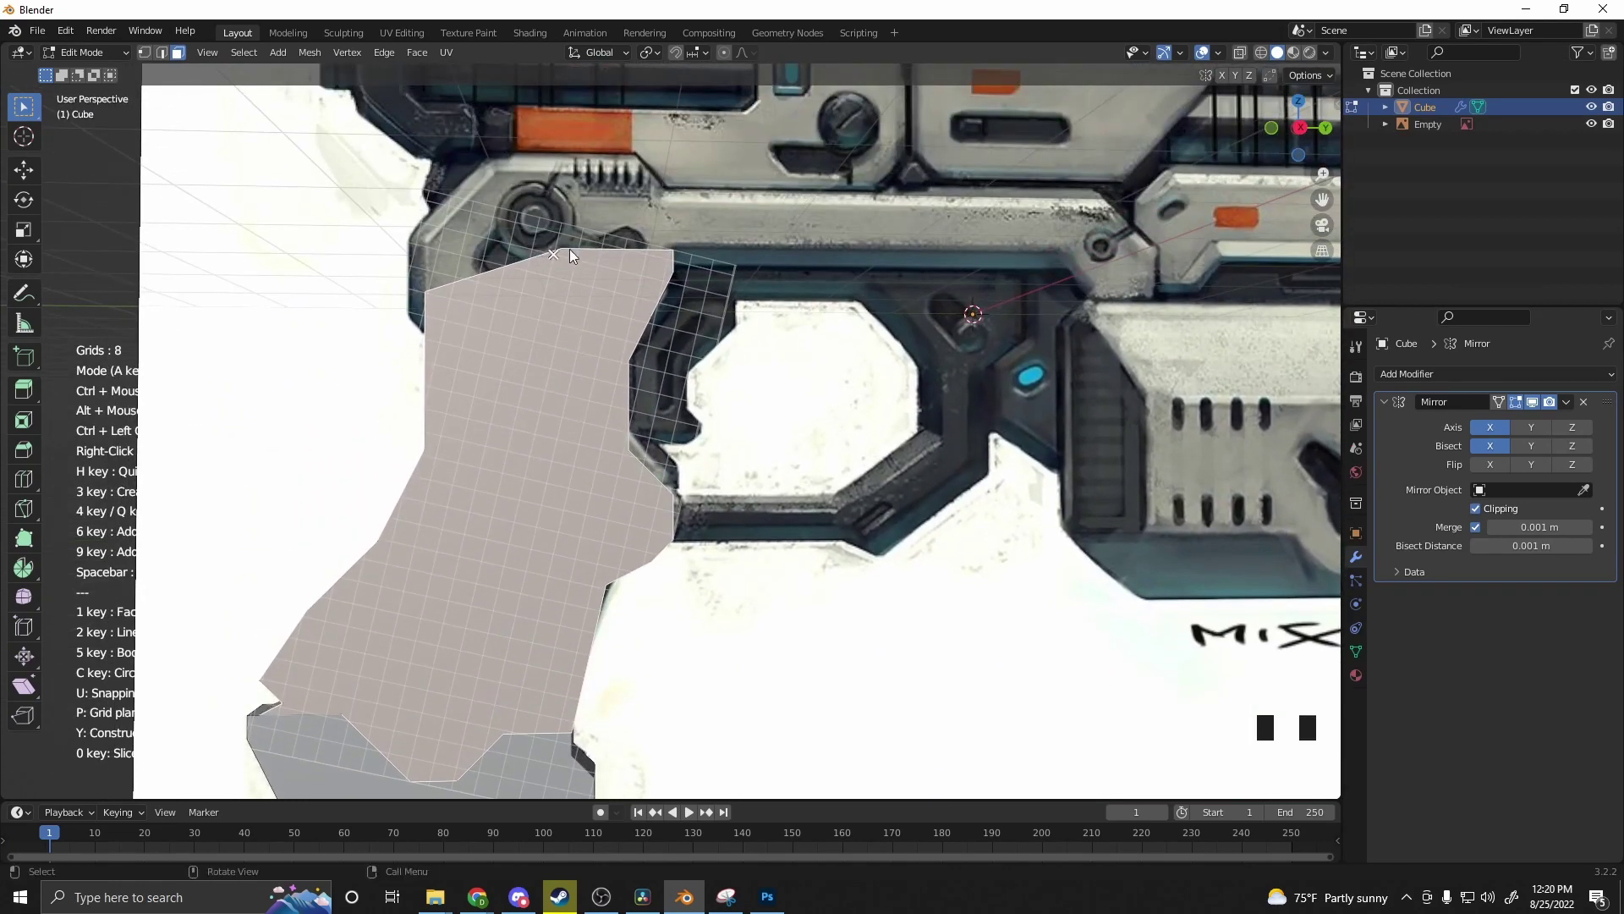
left_click(640, 248, "ctrl")
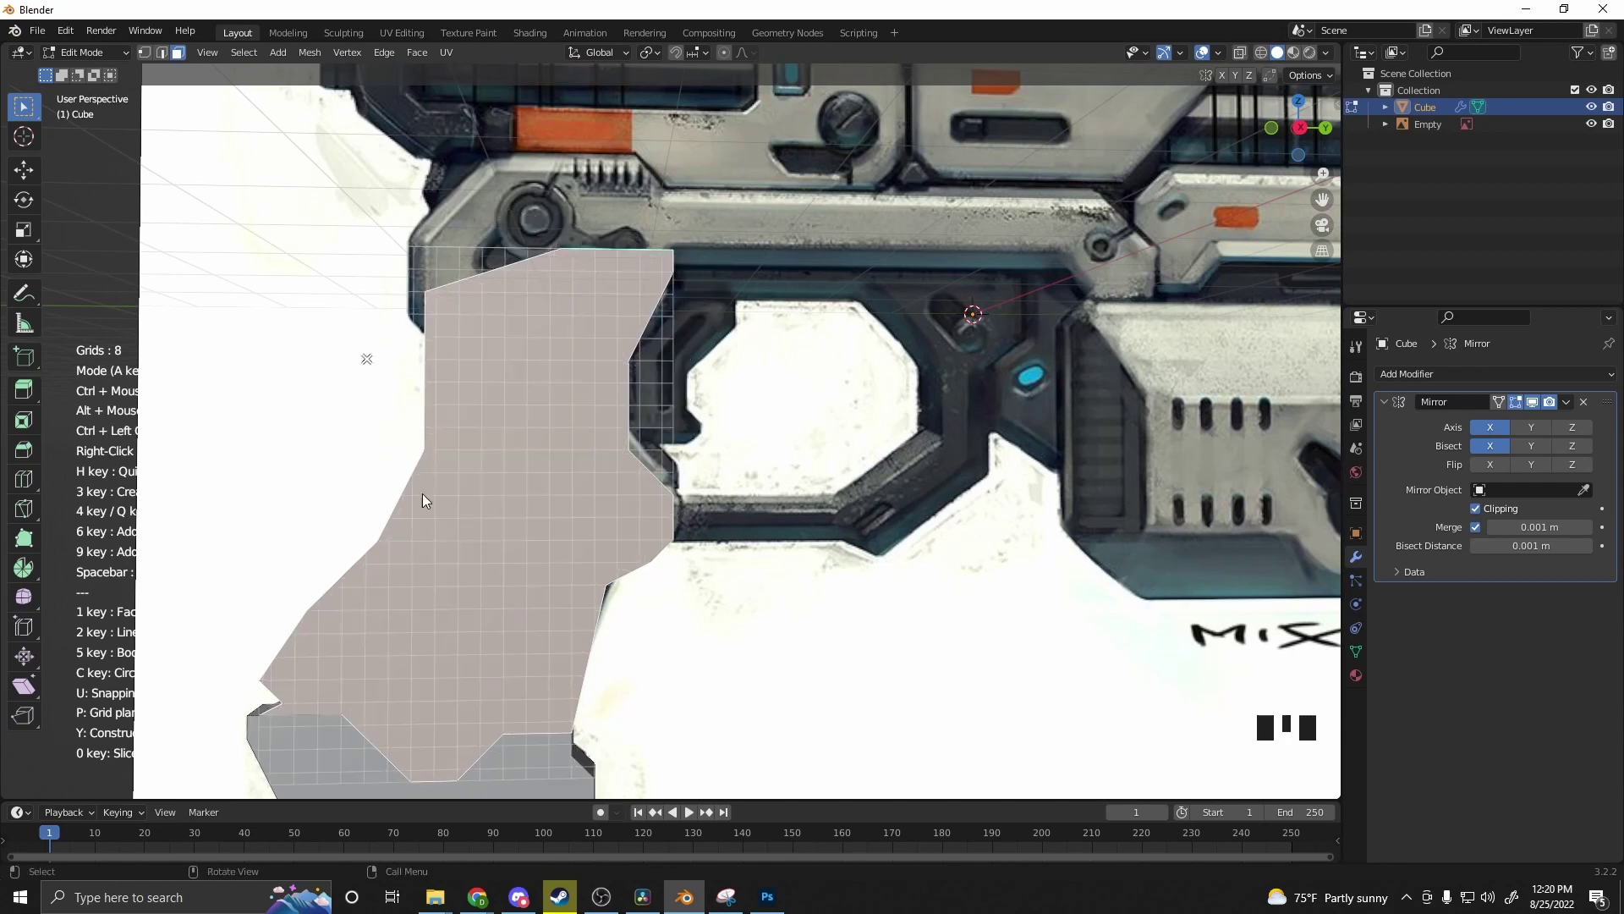
scroll(615, 436, "up", 6, "alt")
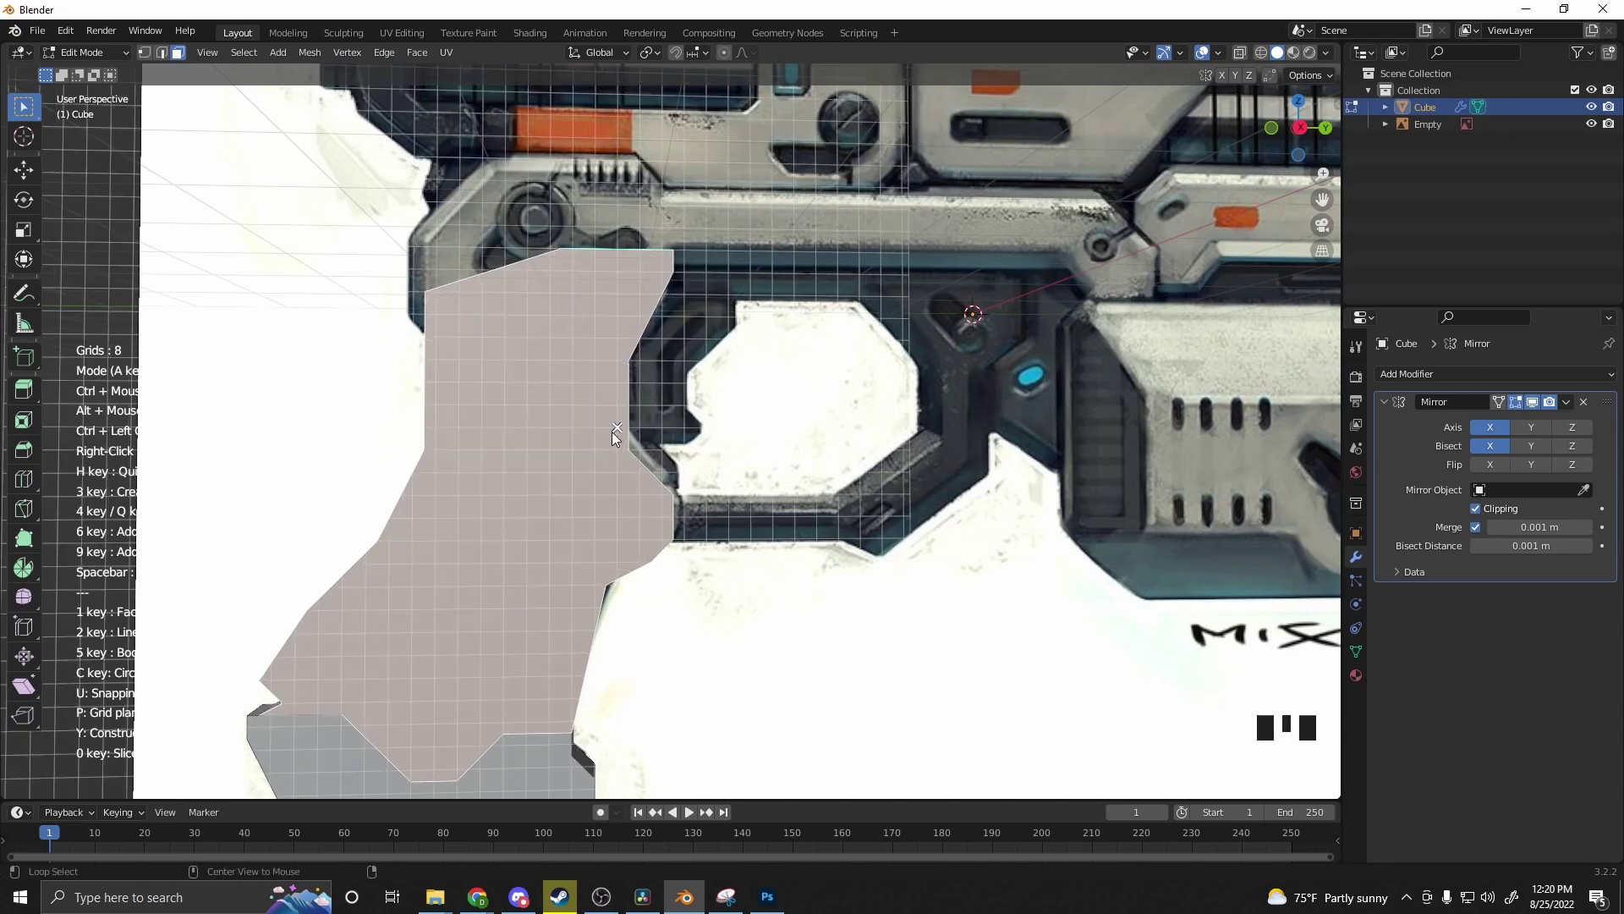
scroll(566, 313, "up", 3)
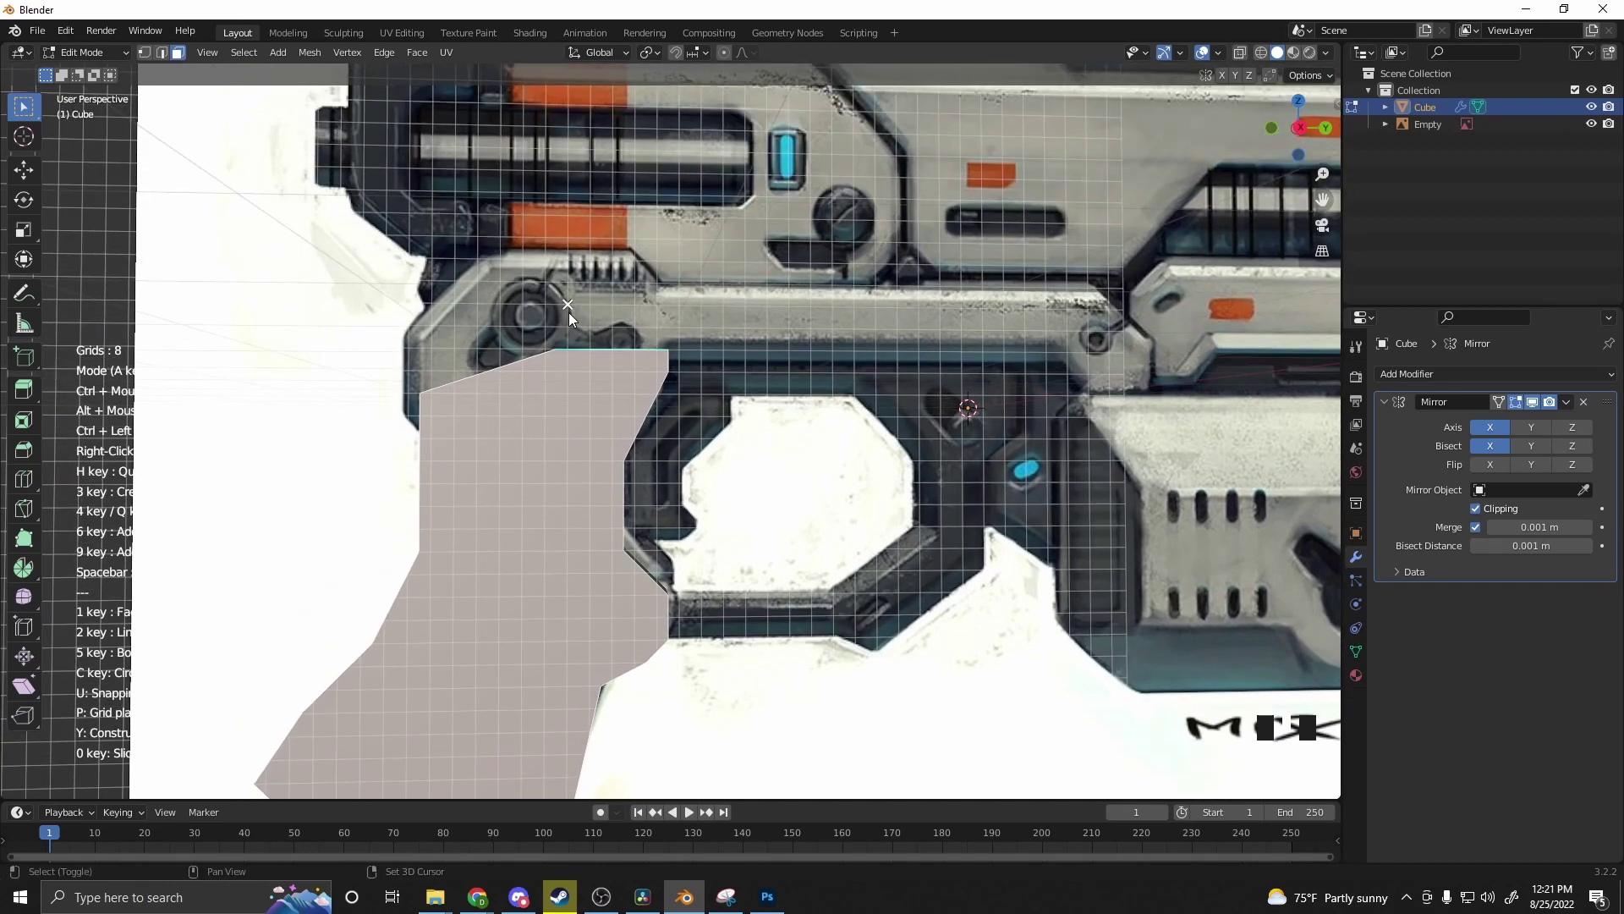
Step: Trace the frame's outline above the grip from its rear corner along the upper edge and around the front end
middle_click_drag(309, 425, 536, 484, "shift")
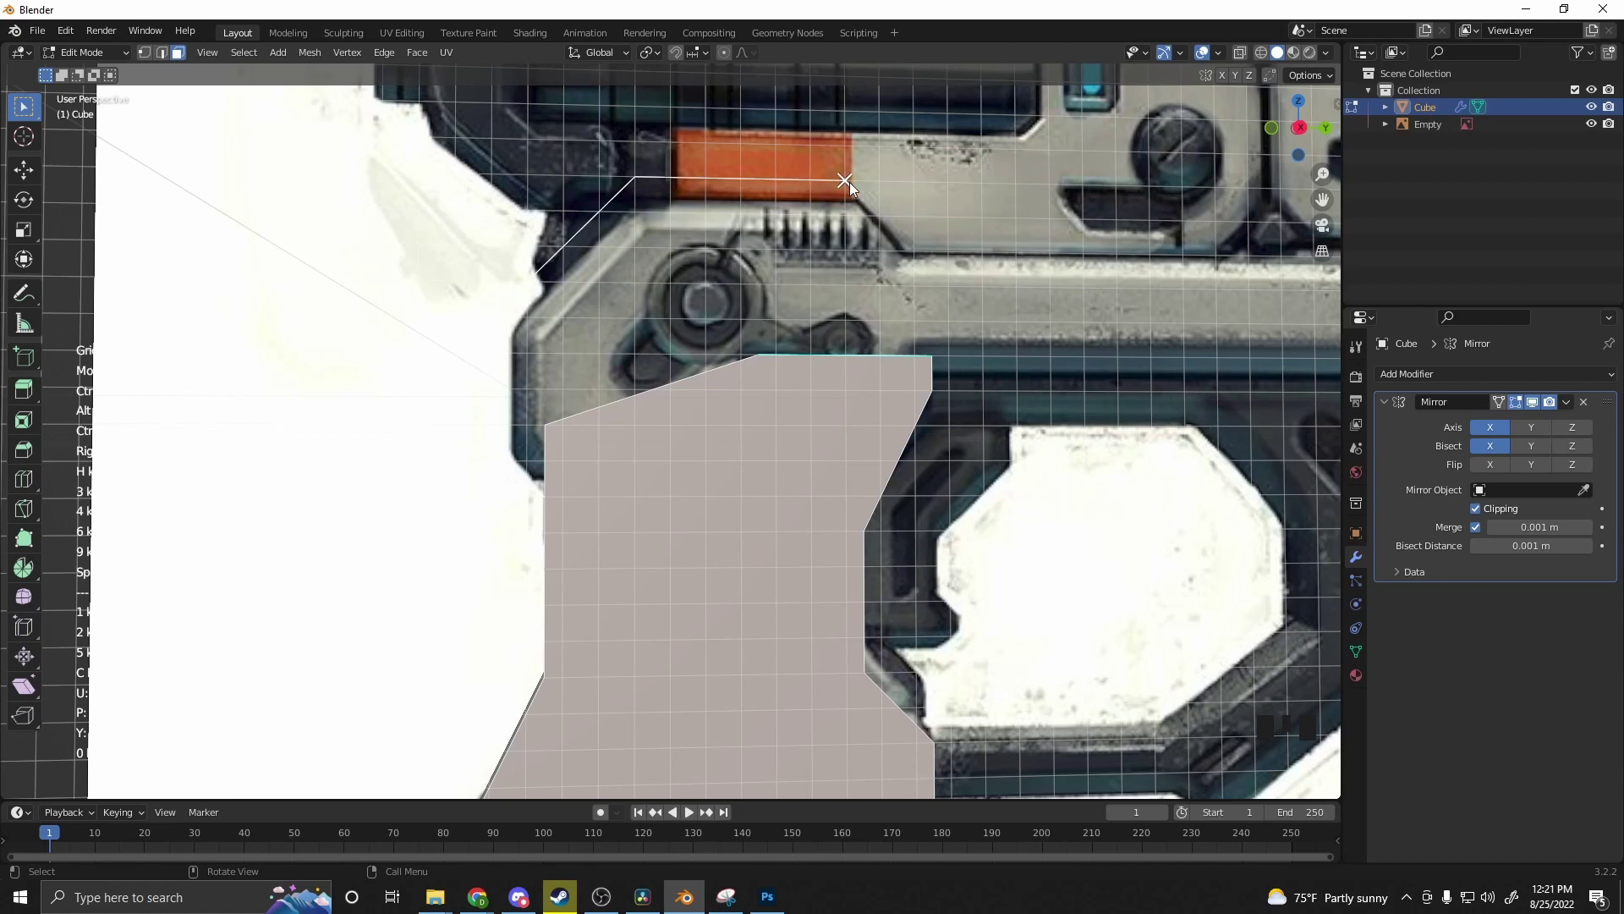
middle_click_drag(1068, 366, 472, 252, "shift")
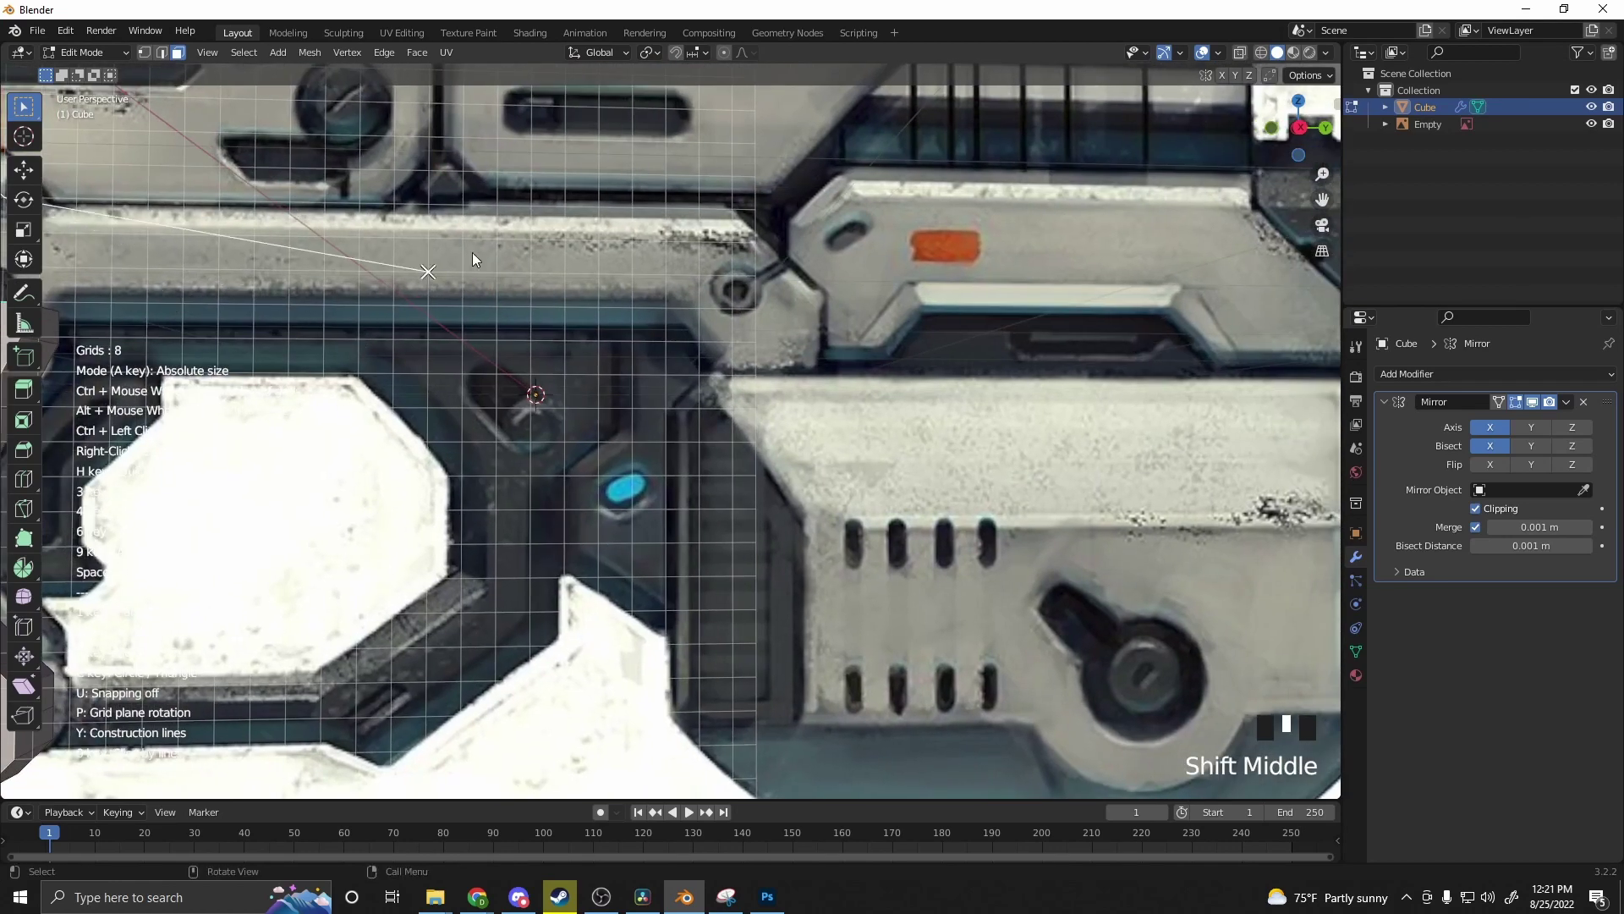
left_click(732, 209)
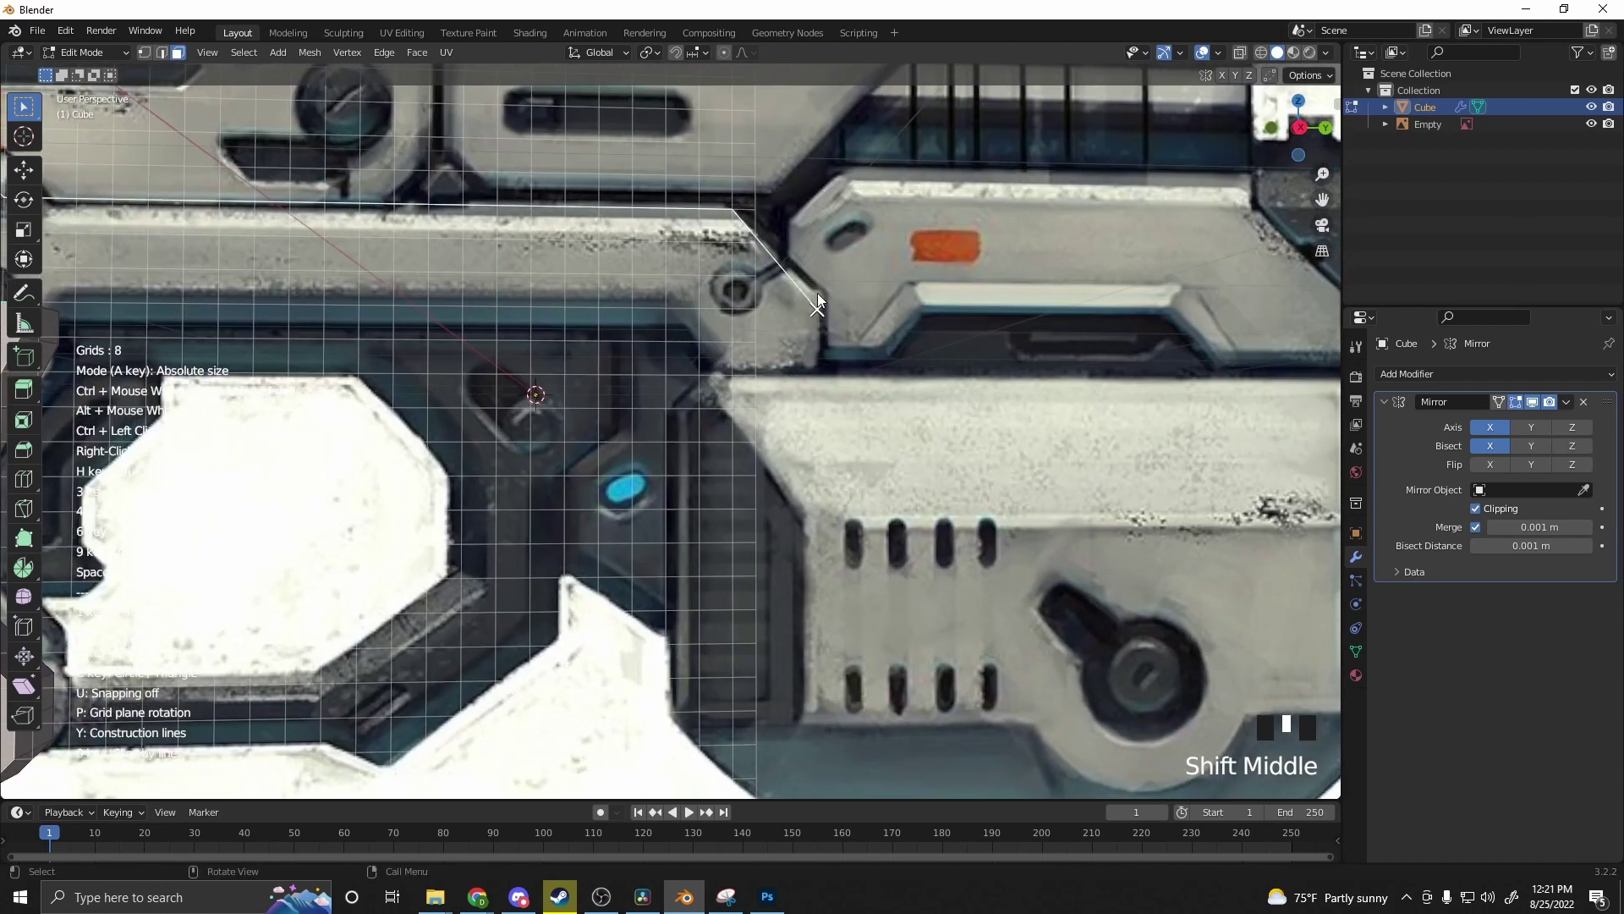
scroll(770, 249, "up", 8, "alt")
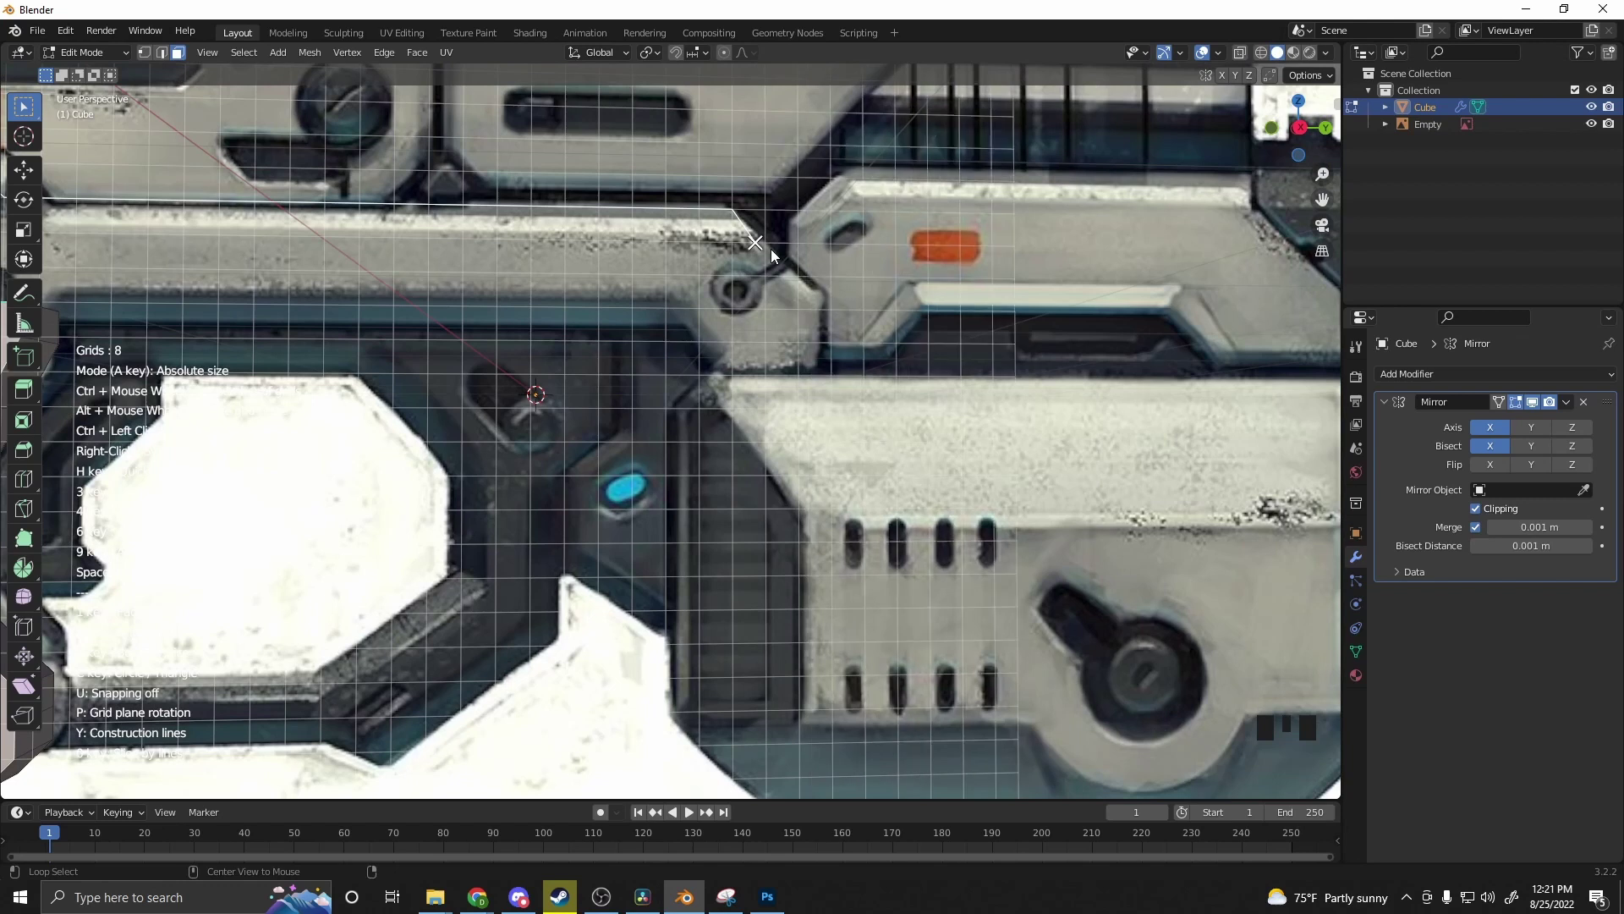
scroll(770, 248, "up", 1, "alt")
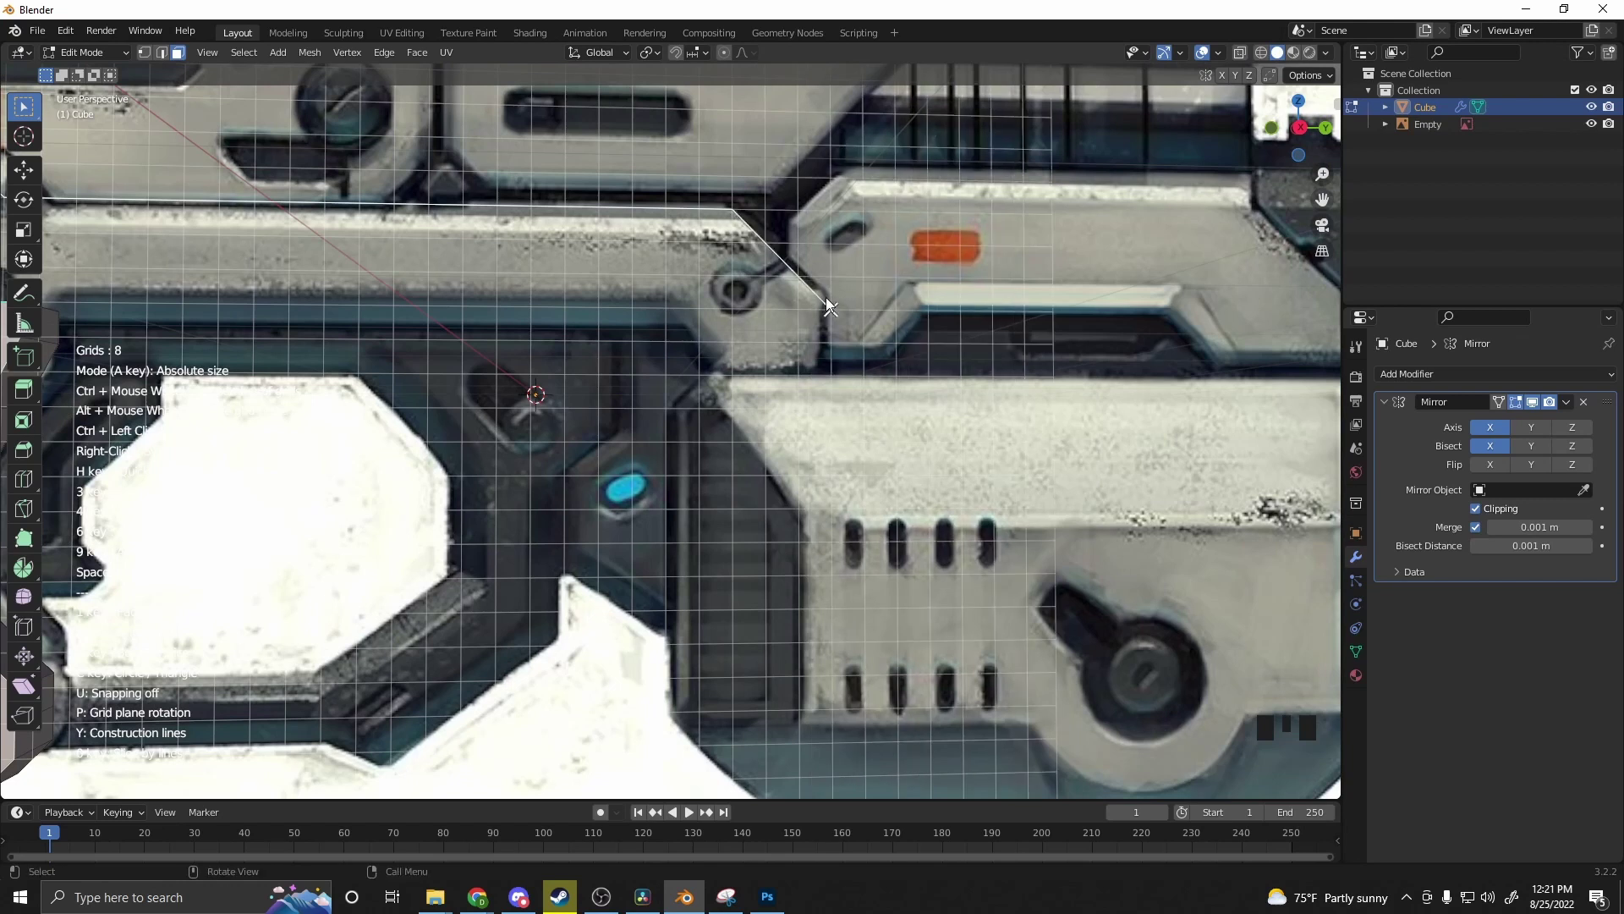
left_click(830, 375)
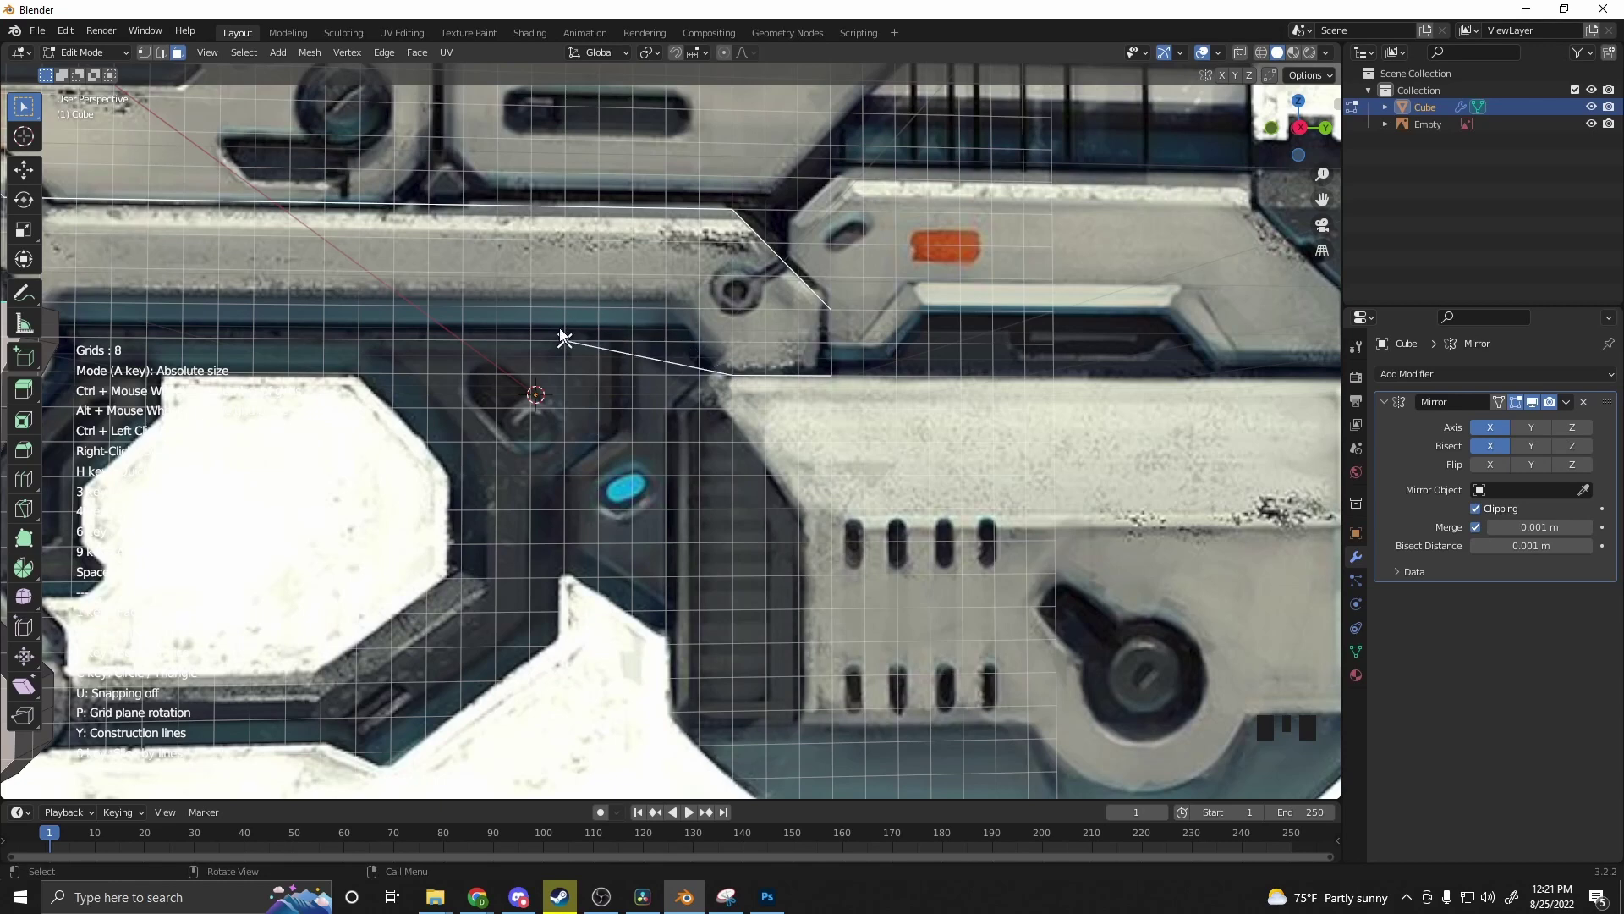
Step: Trace the frame's lower edge back above the trigger guard and across the top of the grip
middle_click_drag(564, 339, 663, 373, "shift")
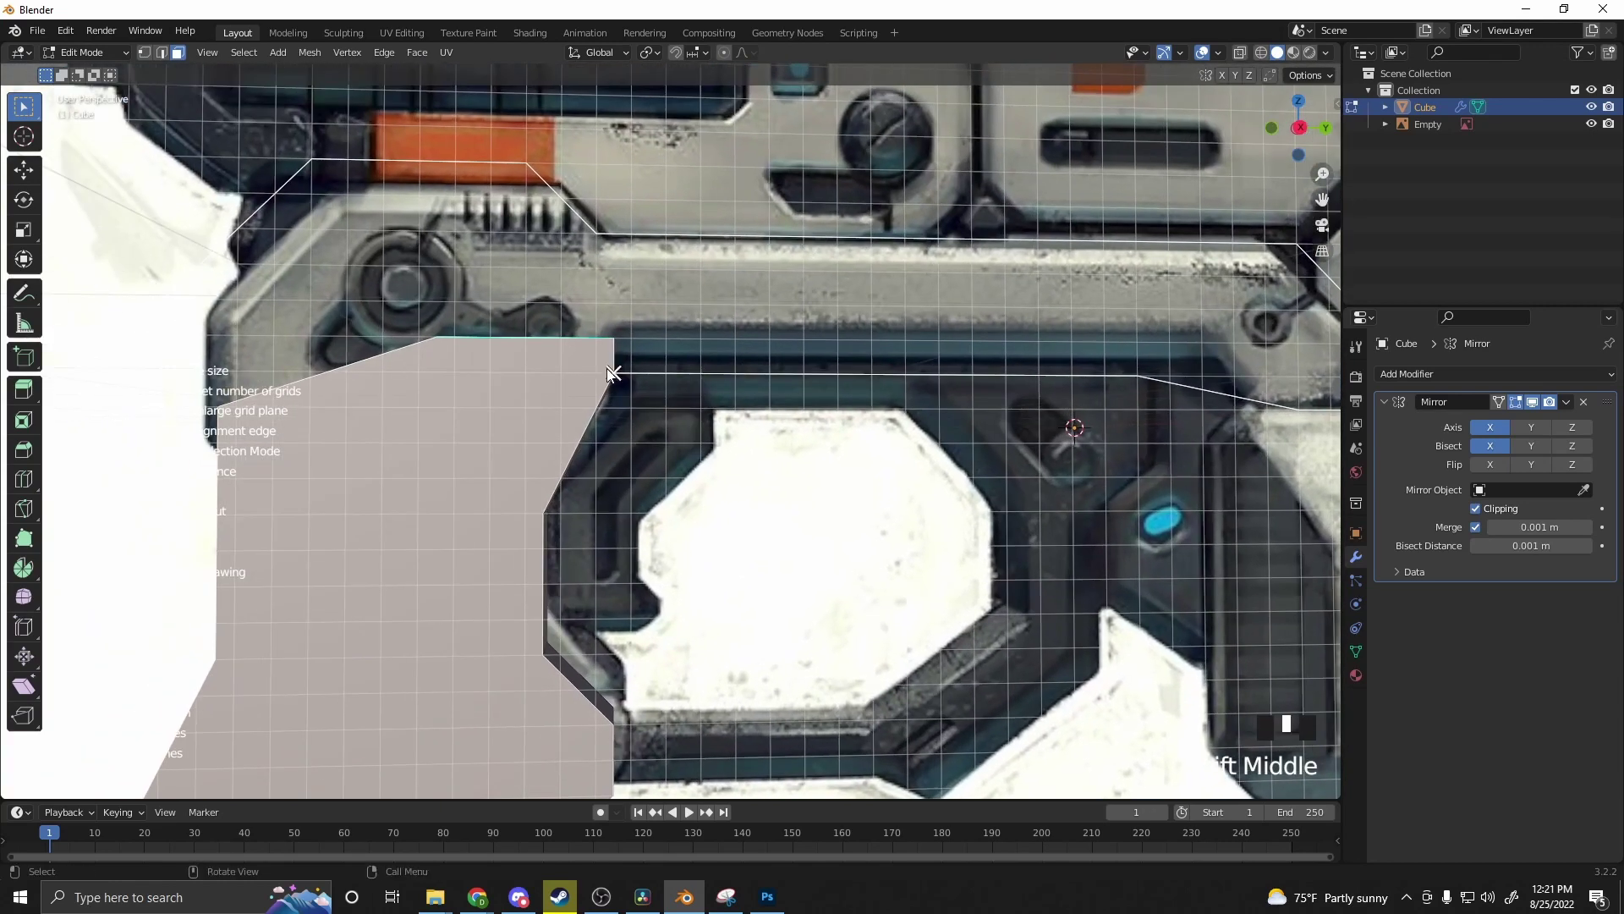
middle_click_drag(404, 375, 768, 368, "shift")
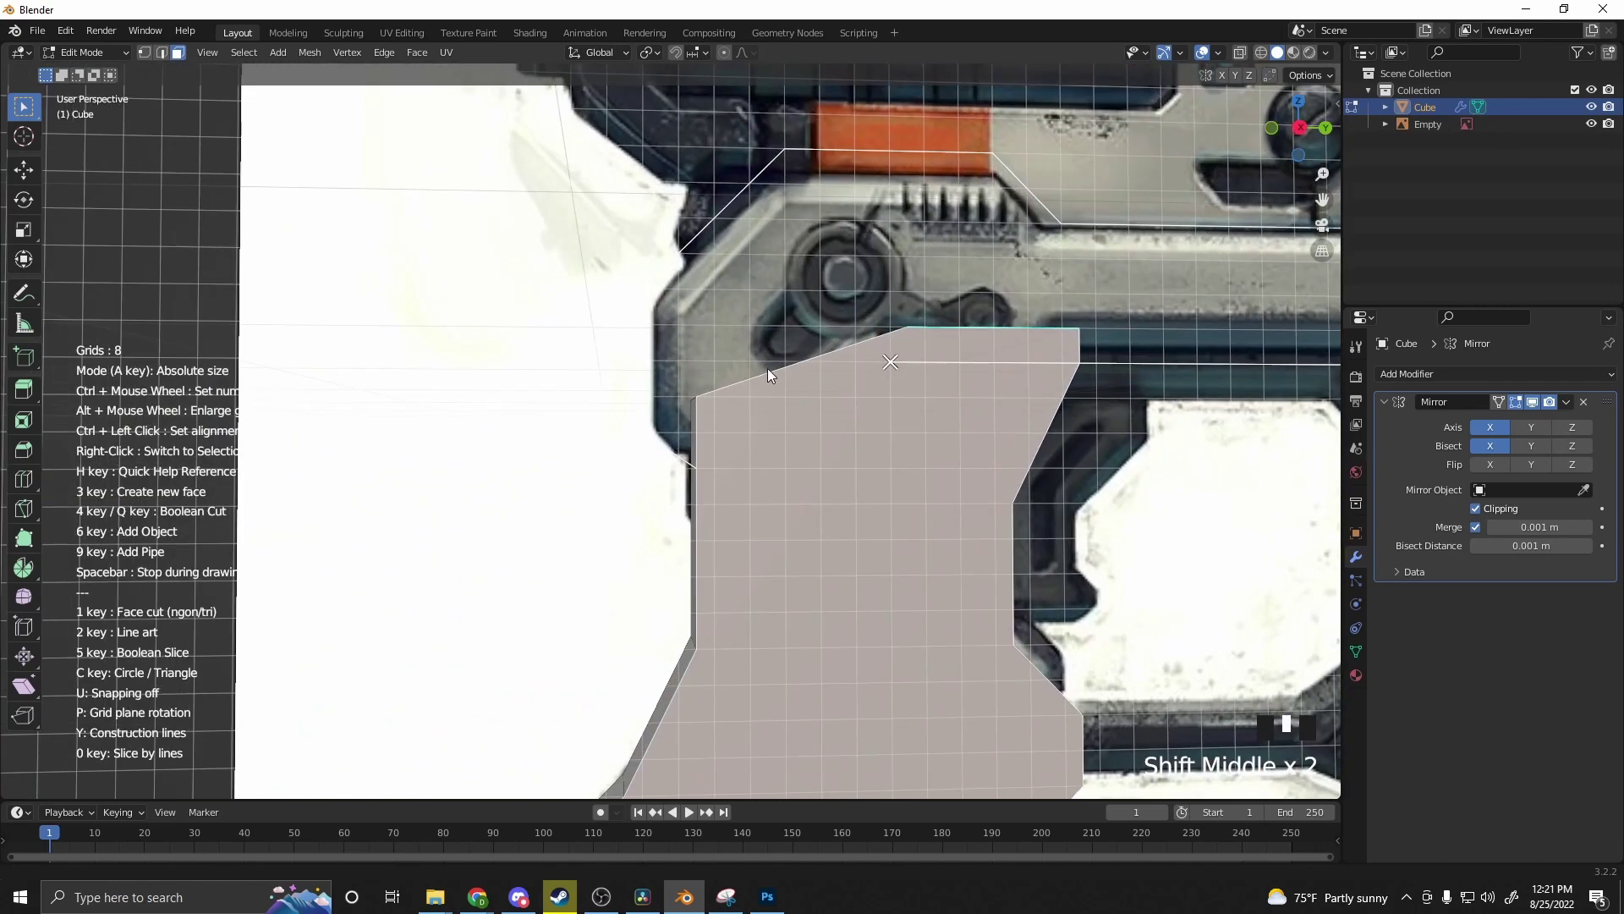
left_click(1082, 364)
left_click(948, 458)
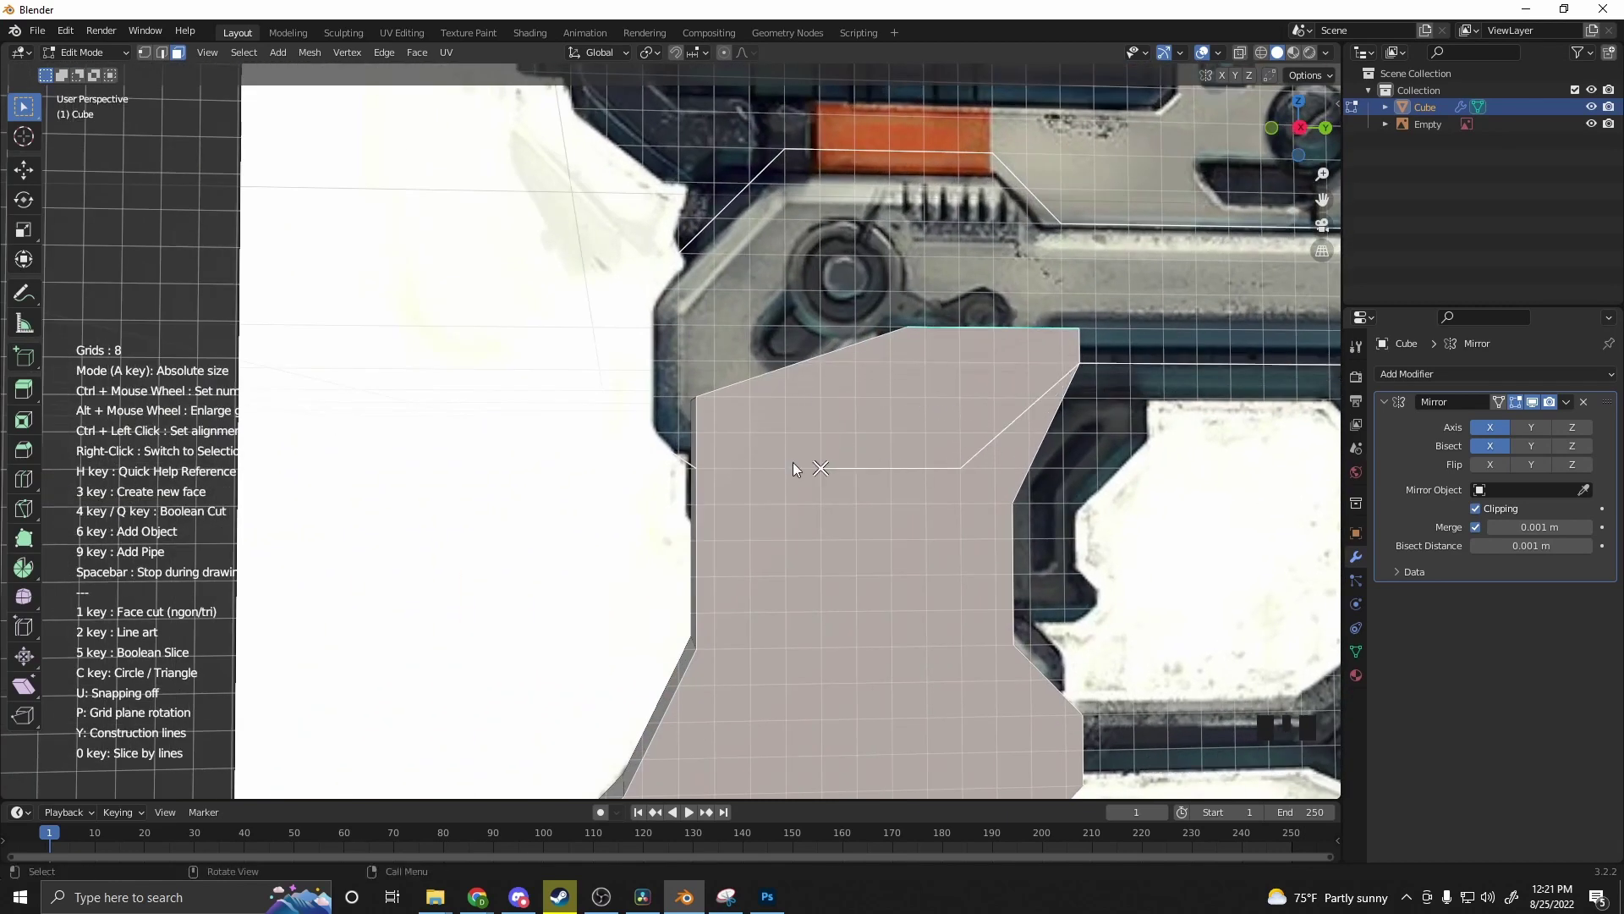
Step: Create the frame face from the traced outline and extrude it into a solid block
scroll(1062, 428, "down", 7)
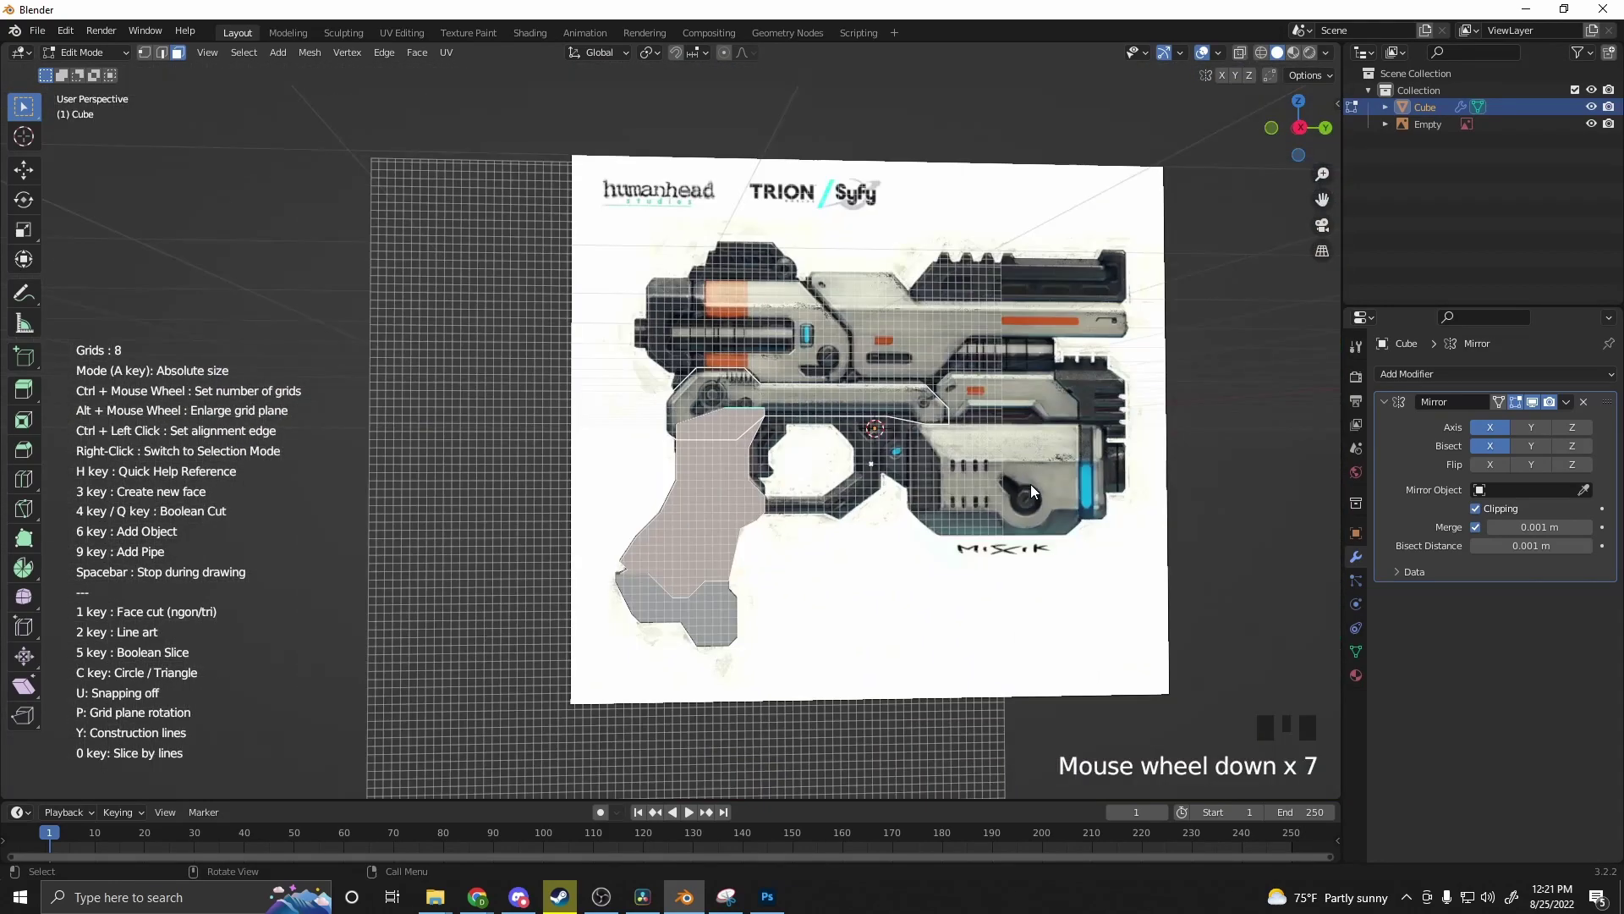
middle_click_drag(905, 531, 787, 465)
scroll(770, 452, "up", 4)
scroll(771, 452, "down", 4)
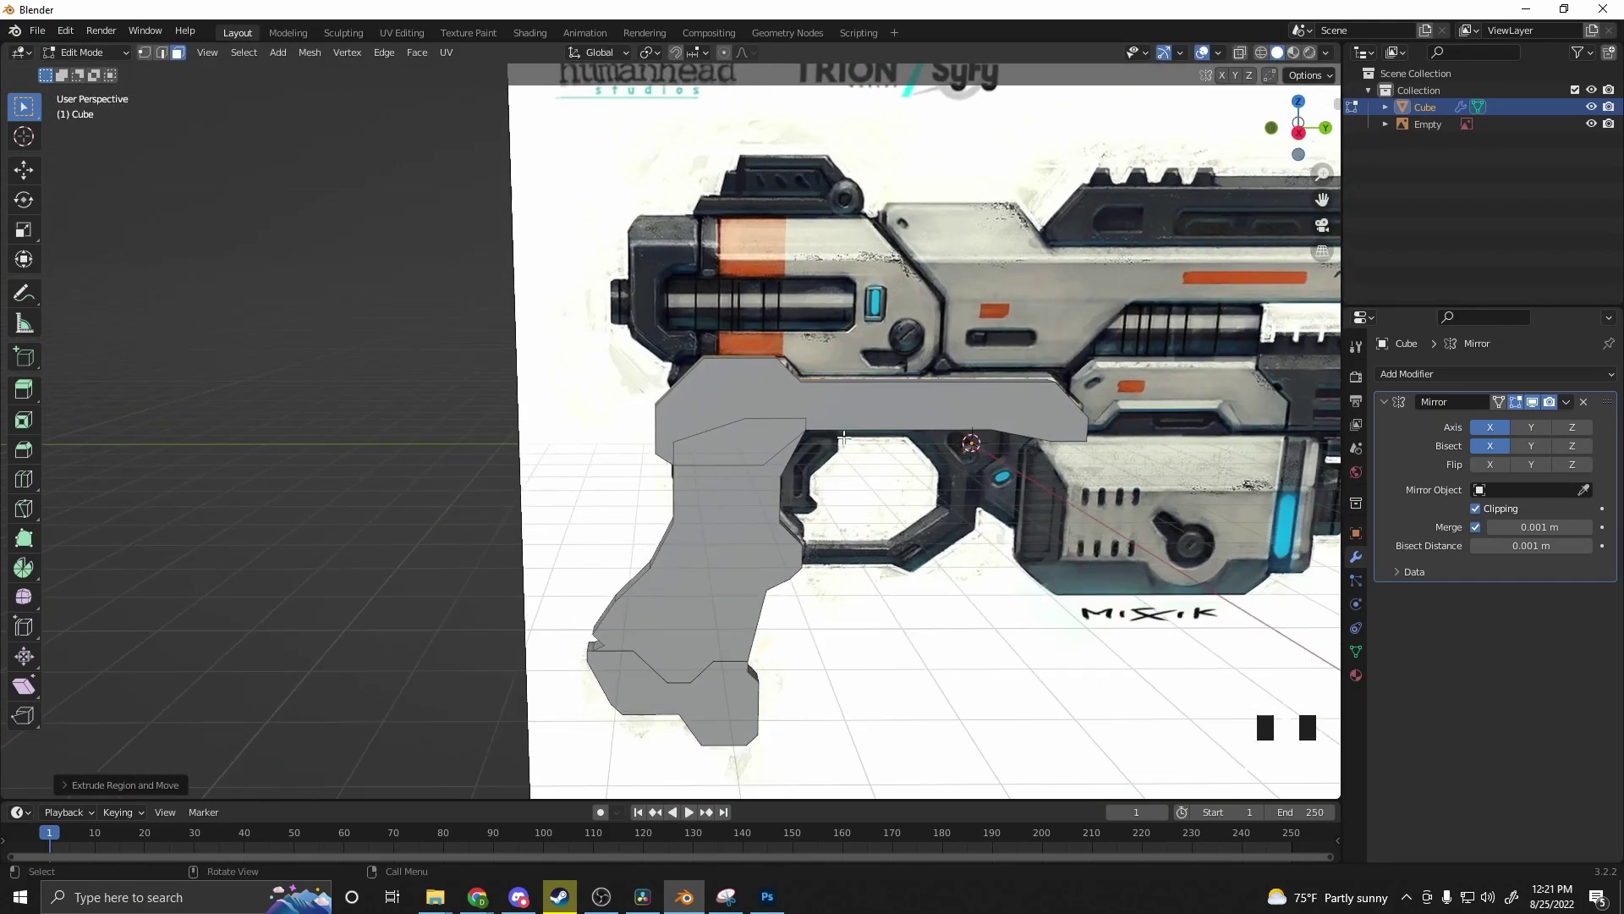
Step: Start Grid Modeler on the frame's side face and enlarge the grid plane over the rear upper body
scroll(850, 444, "up", 6)
scroll(786, 488, "up", 2)
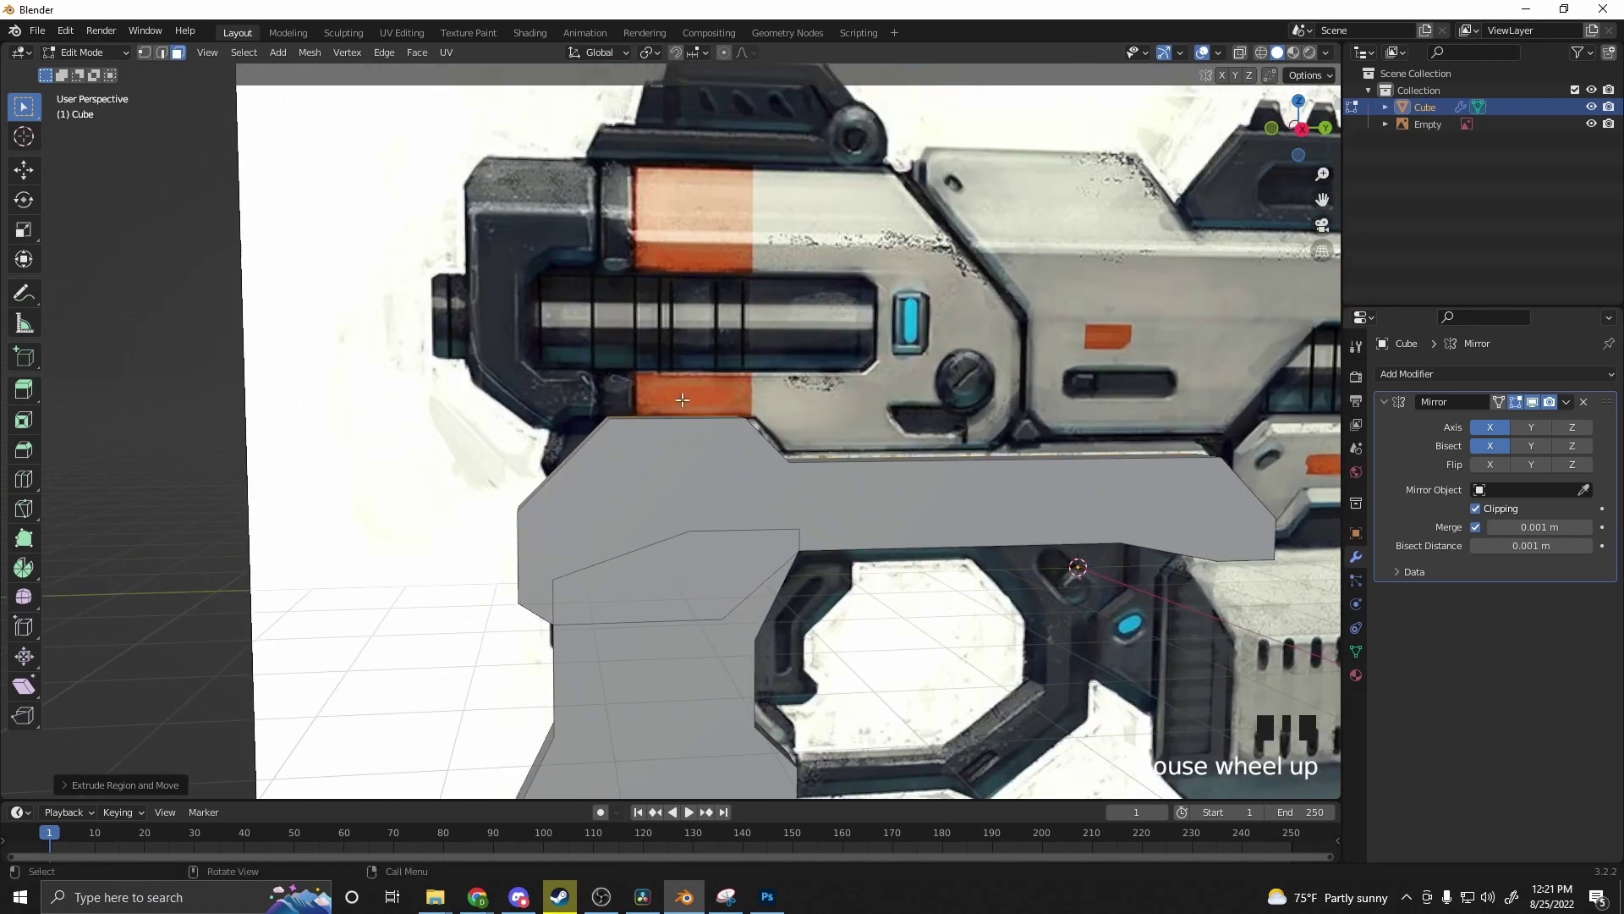
left_click(670, 469)
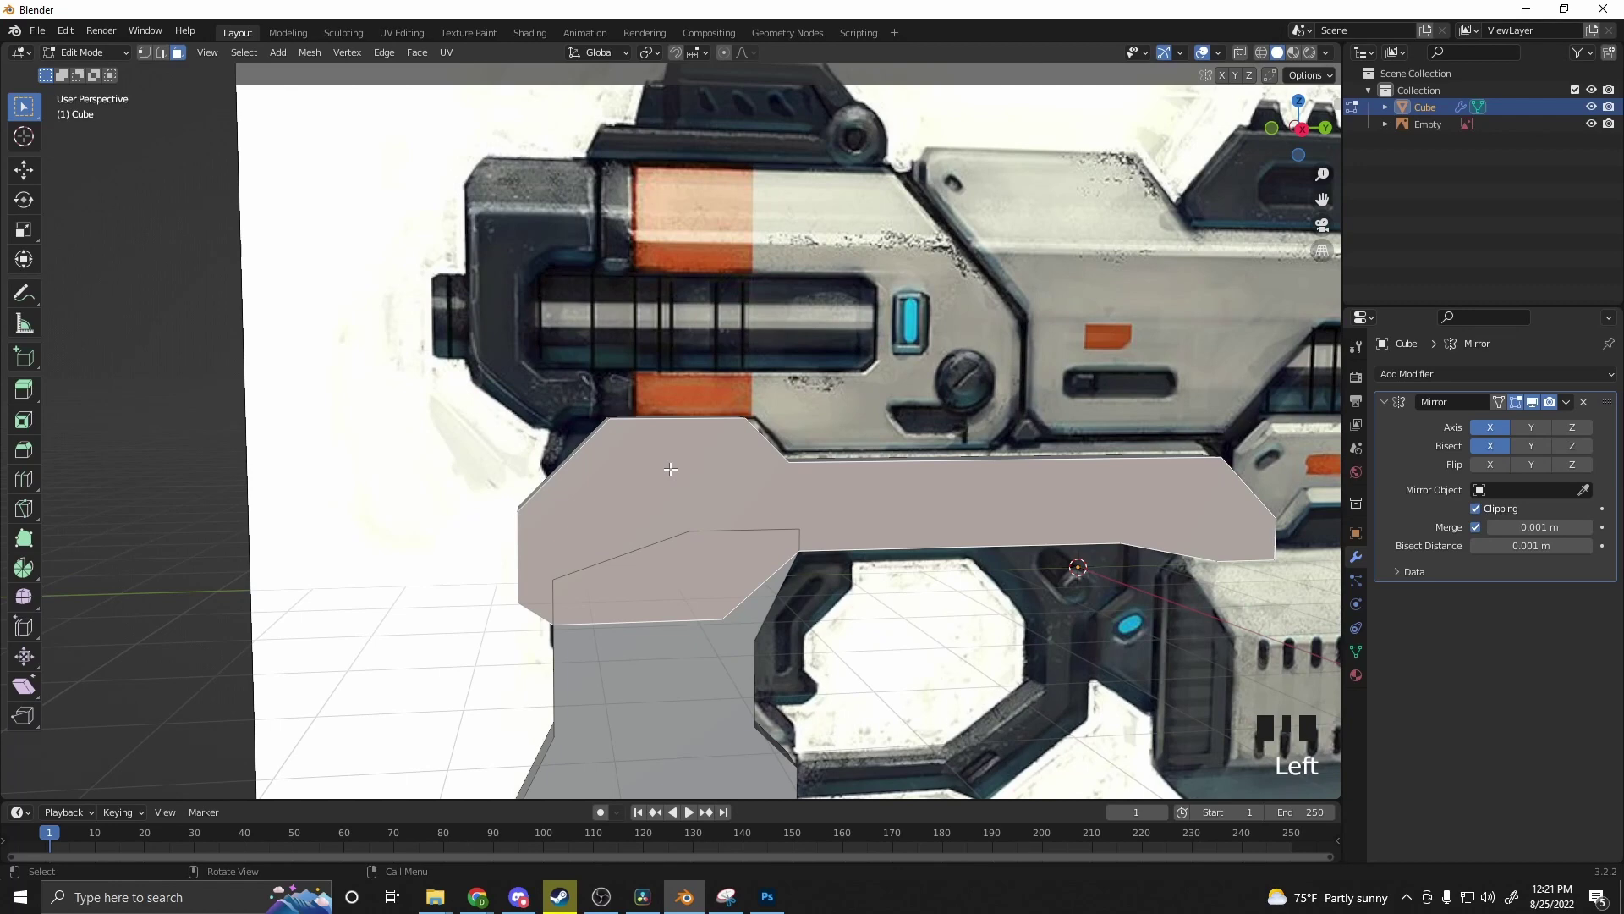
right_click(670, 469)
left_click(609, 474)
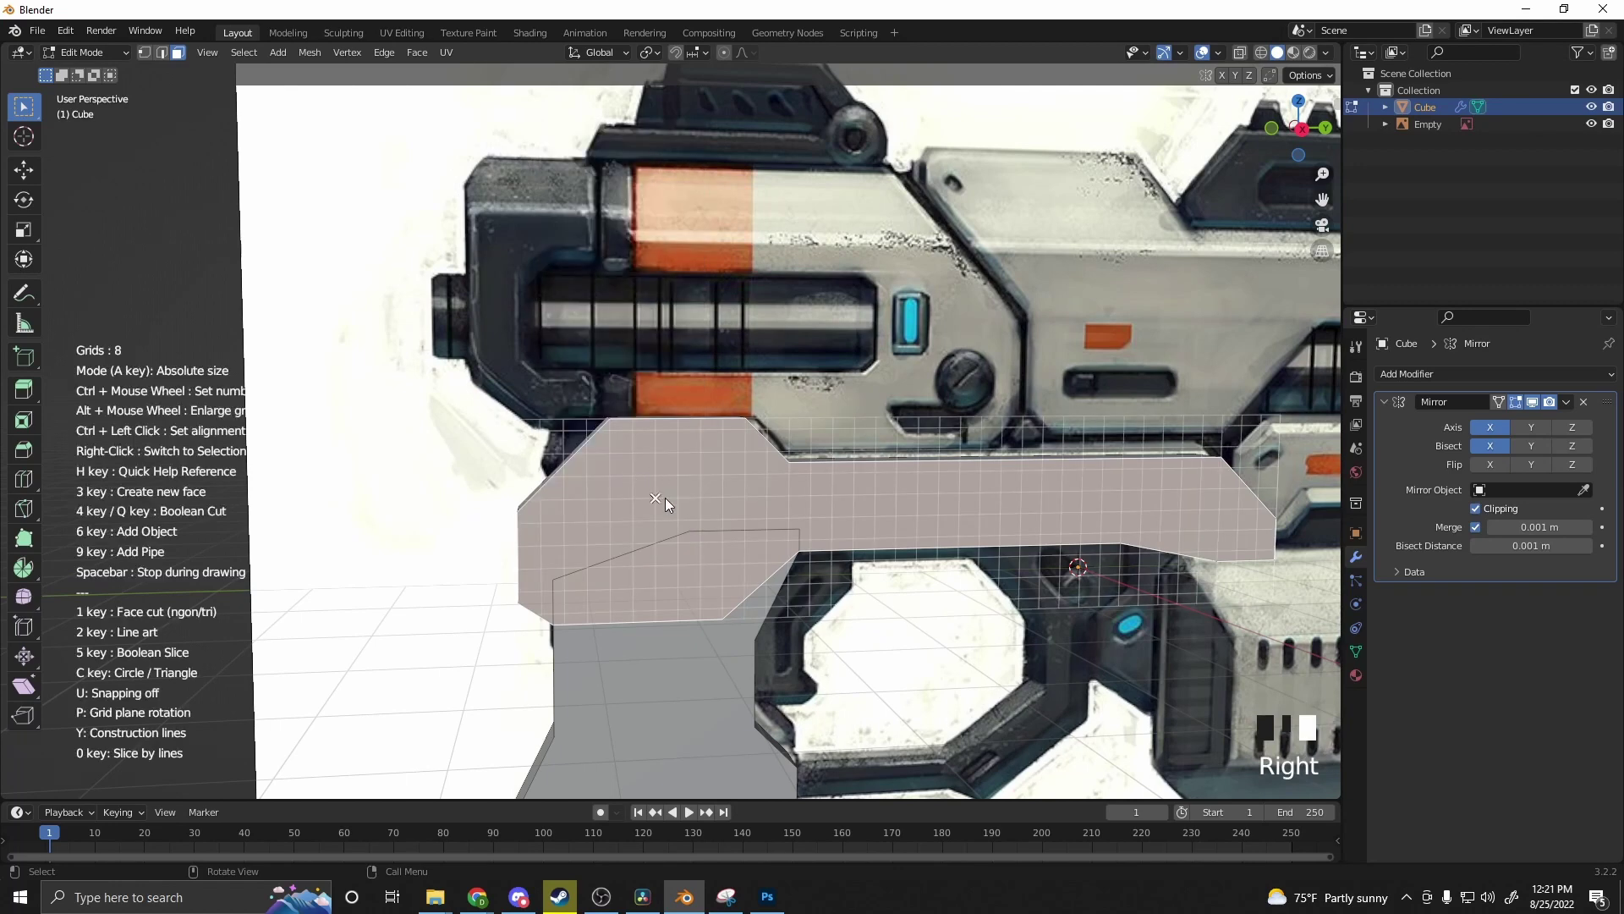
scroll(684, 478, "up", 2)
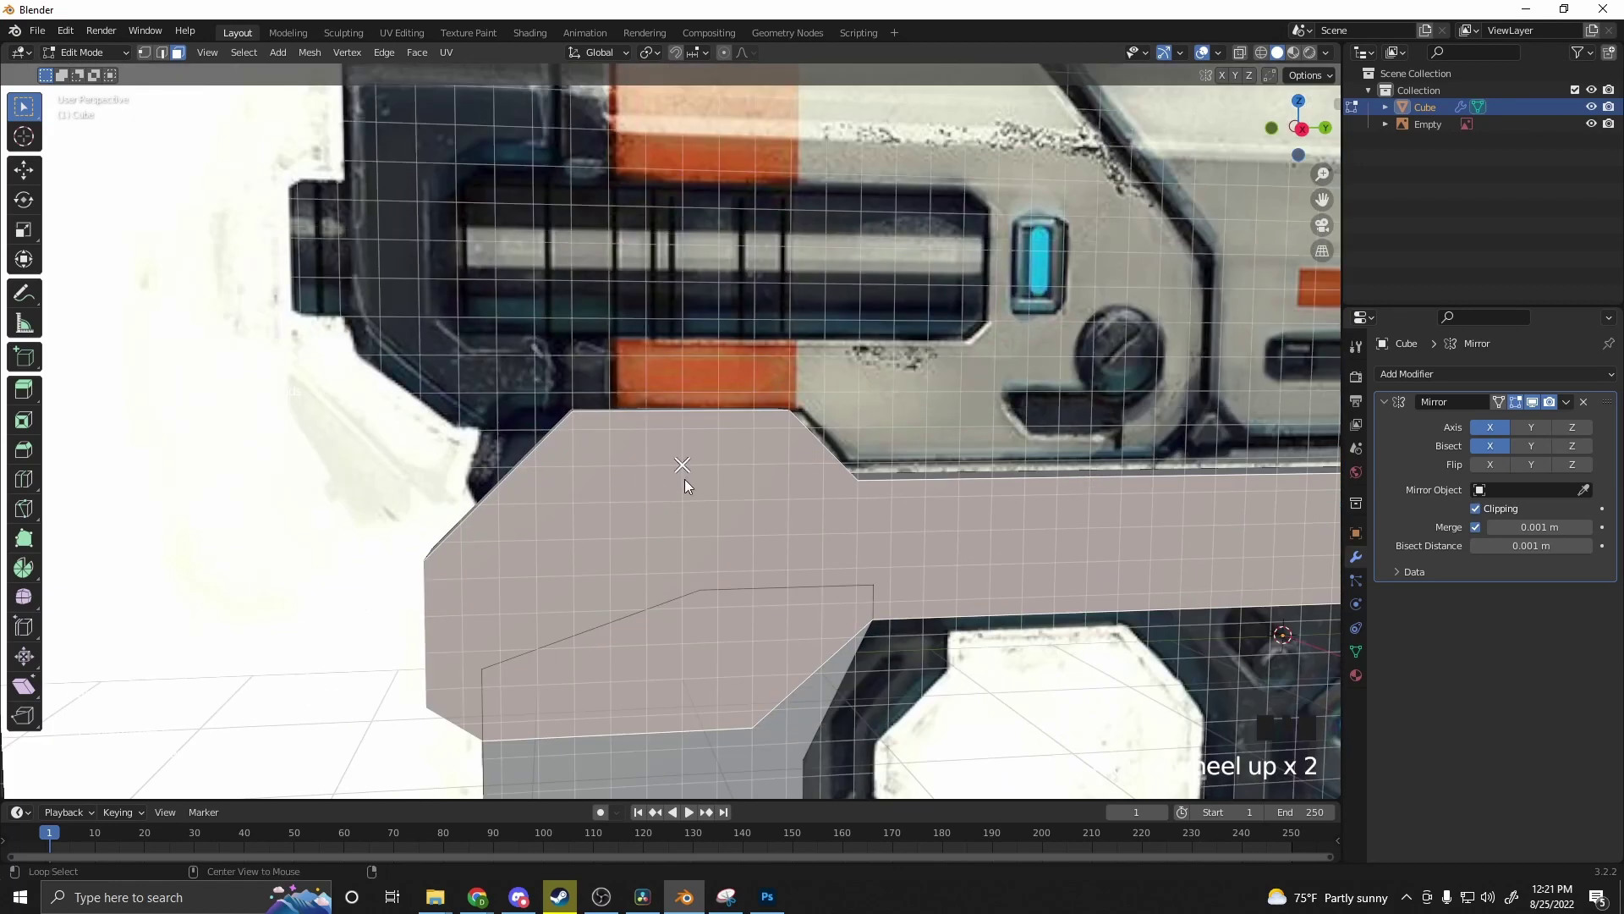
scroll(683, 479, "down", 5)
scroll(684, 479, "up", 6)
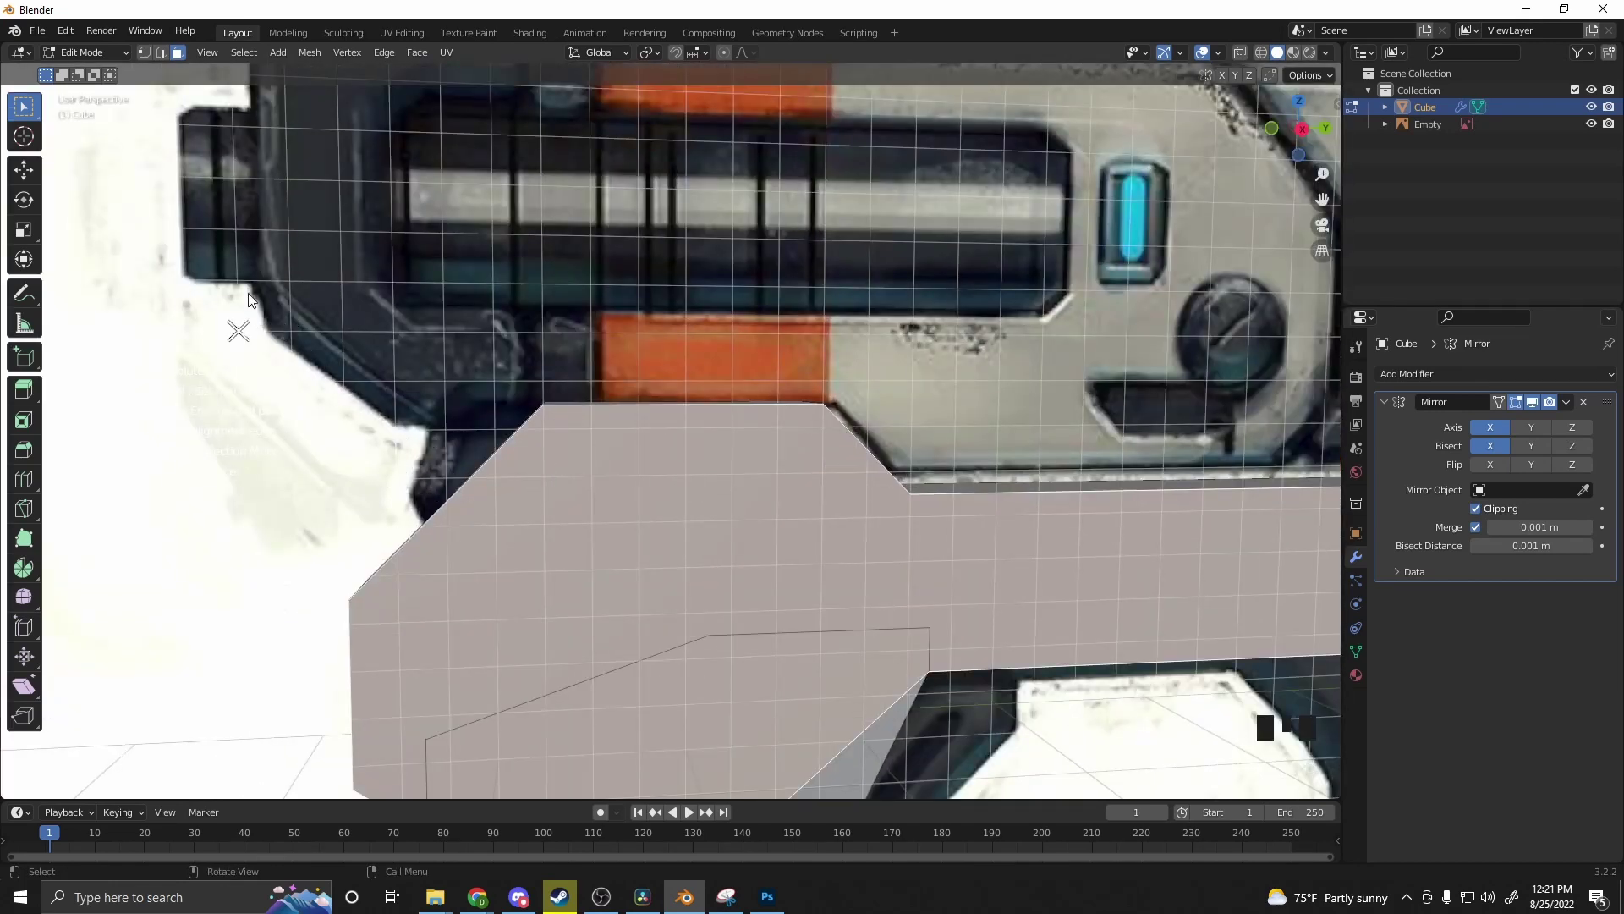
Step: Trace the rear upper body's outline up its back end, across the chamfered corner and along the upper edge
middle_click_drag(225, 163, 241, 330, "shift")
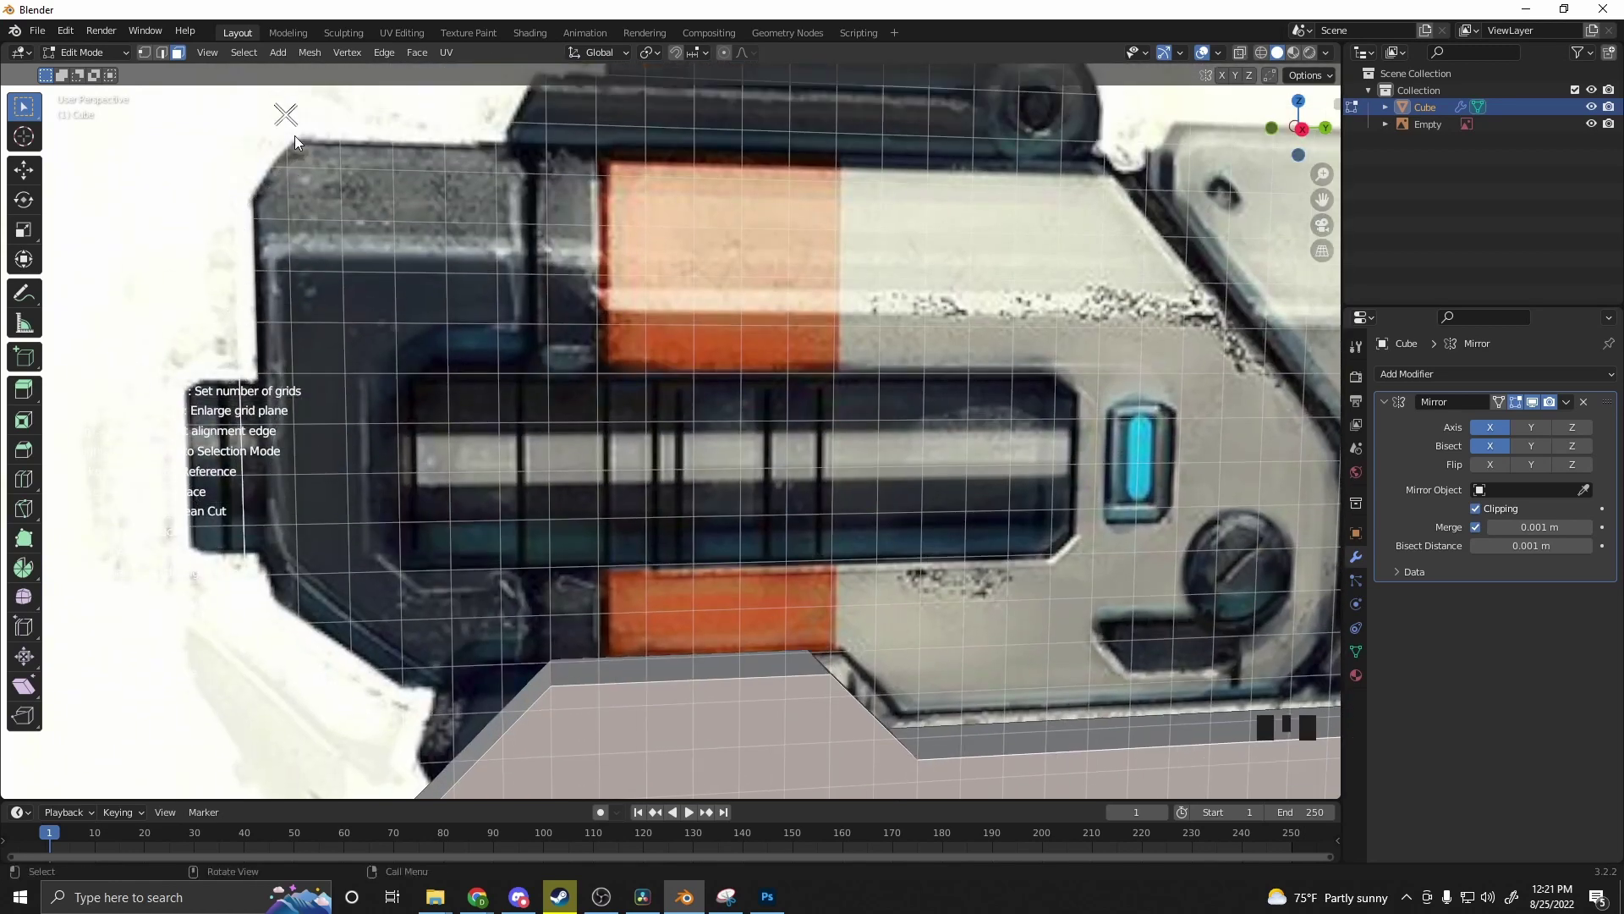
middle_click_drag(294, 135, 256, 310, "shift")
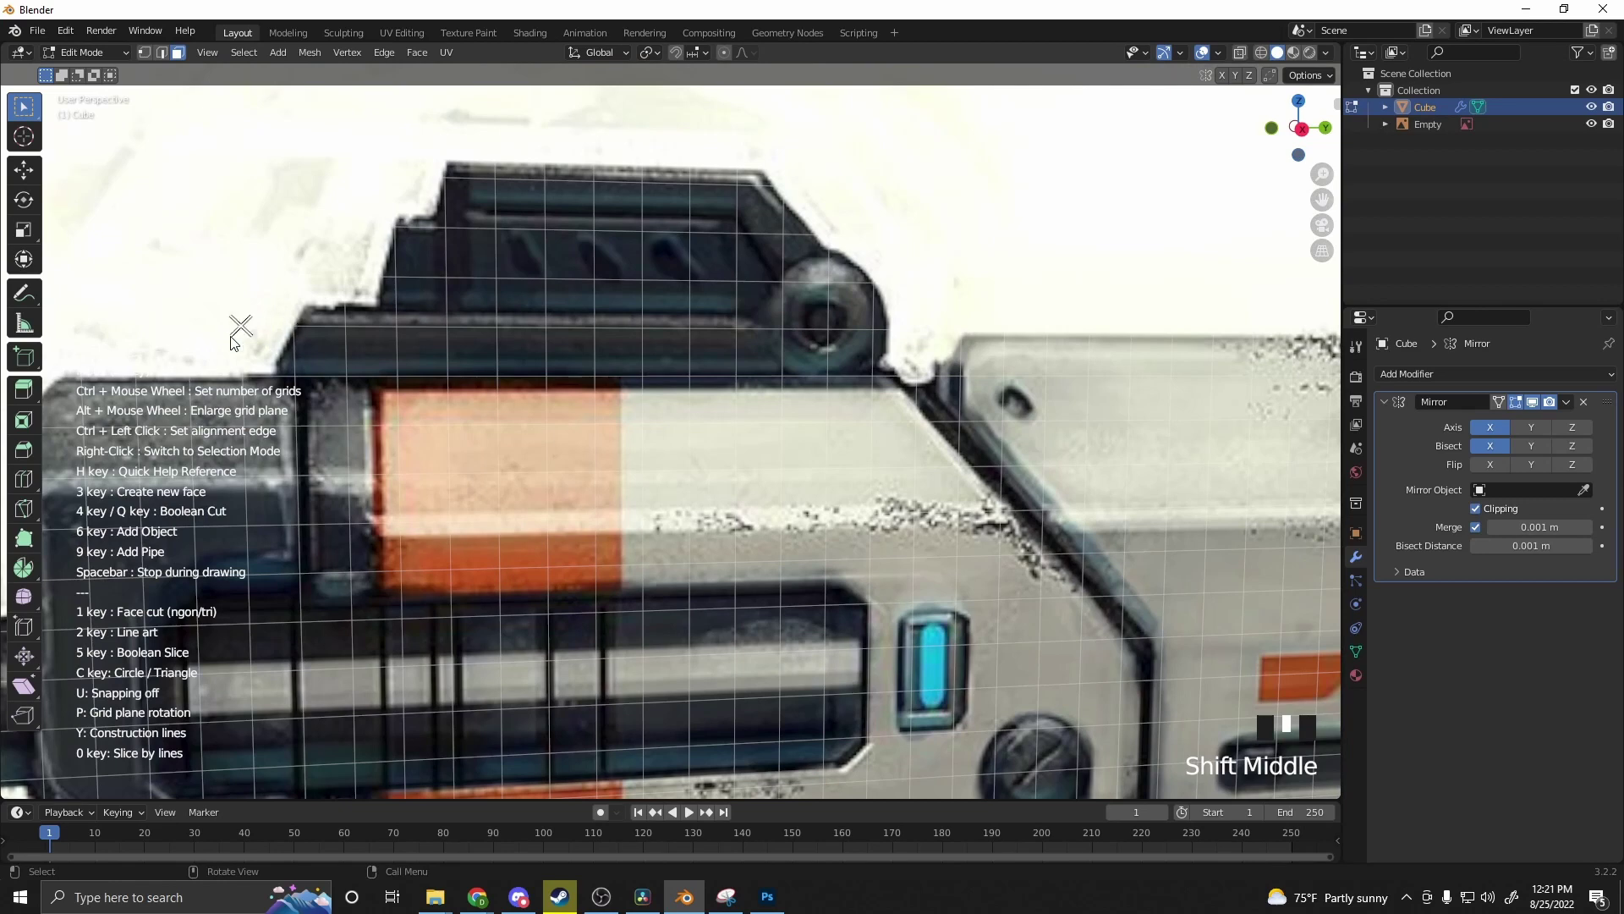
left_click(278, 359)
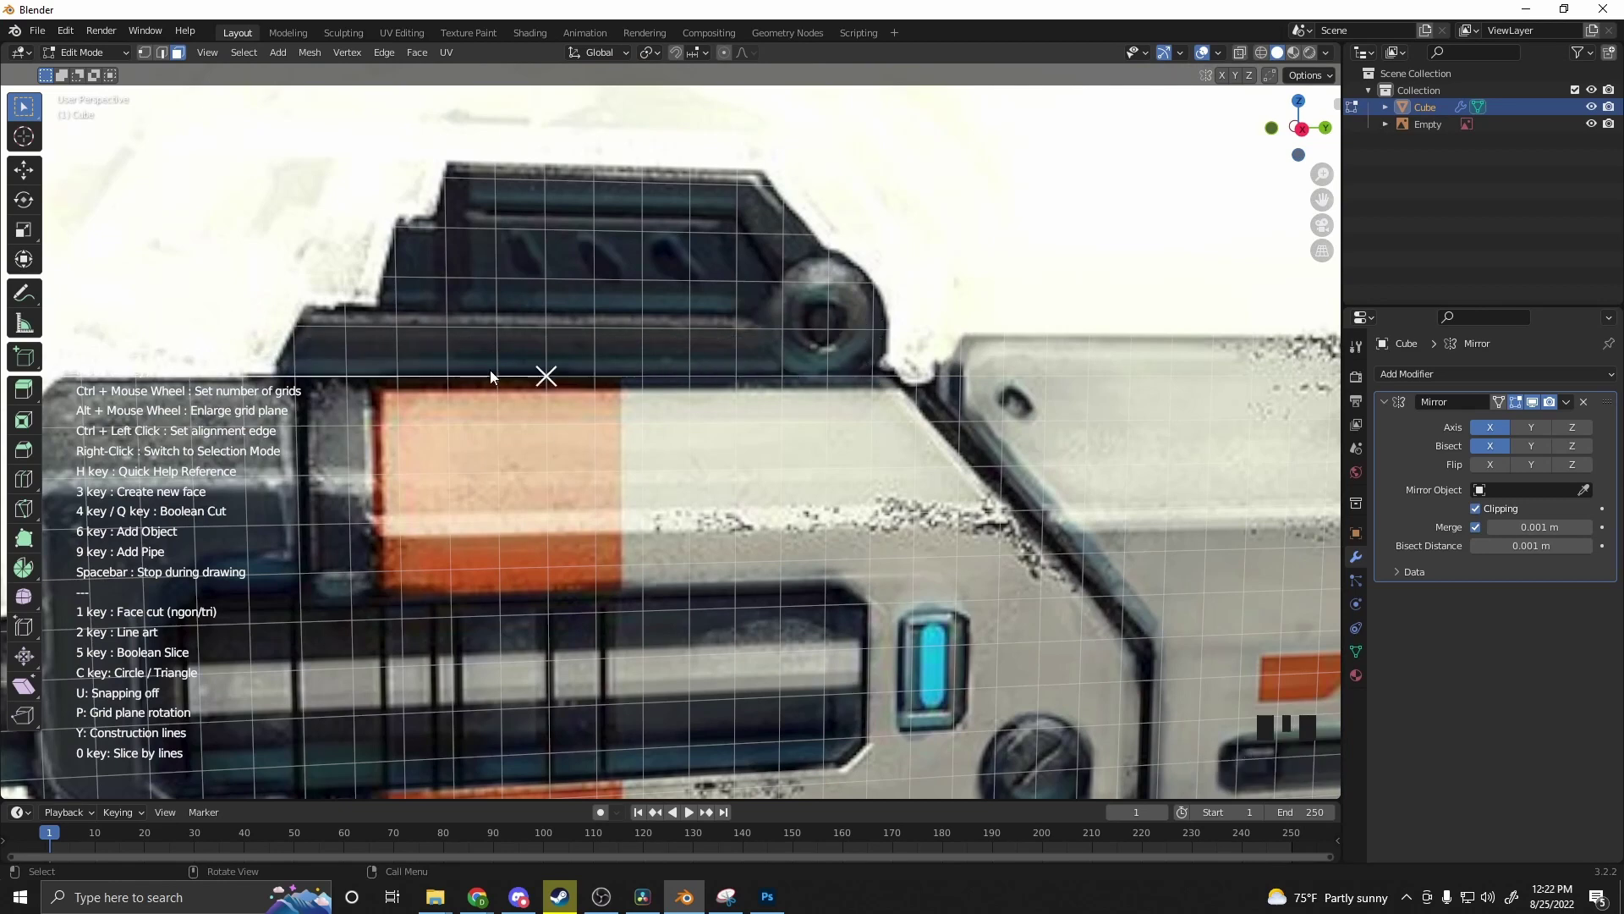
middle_click_drag(493, 373, 565, 336, "shift")
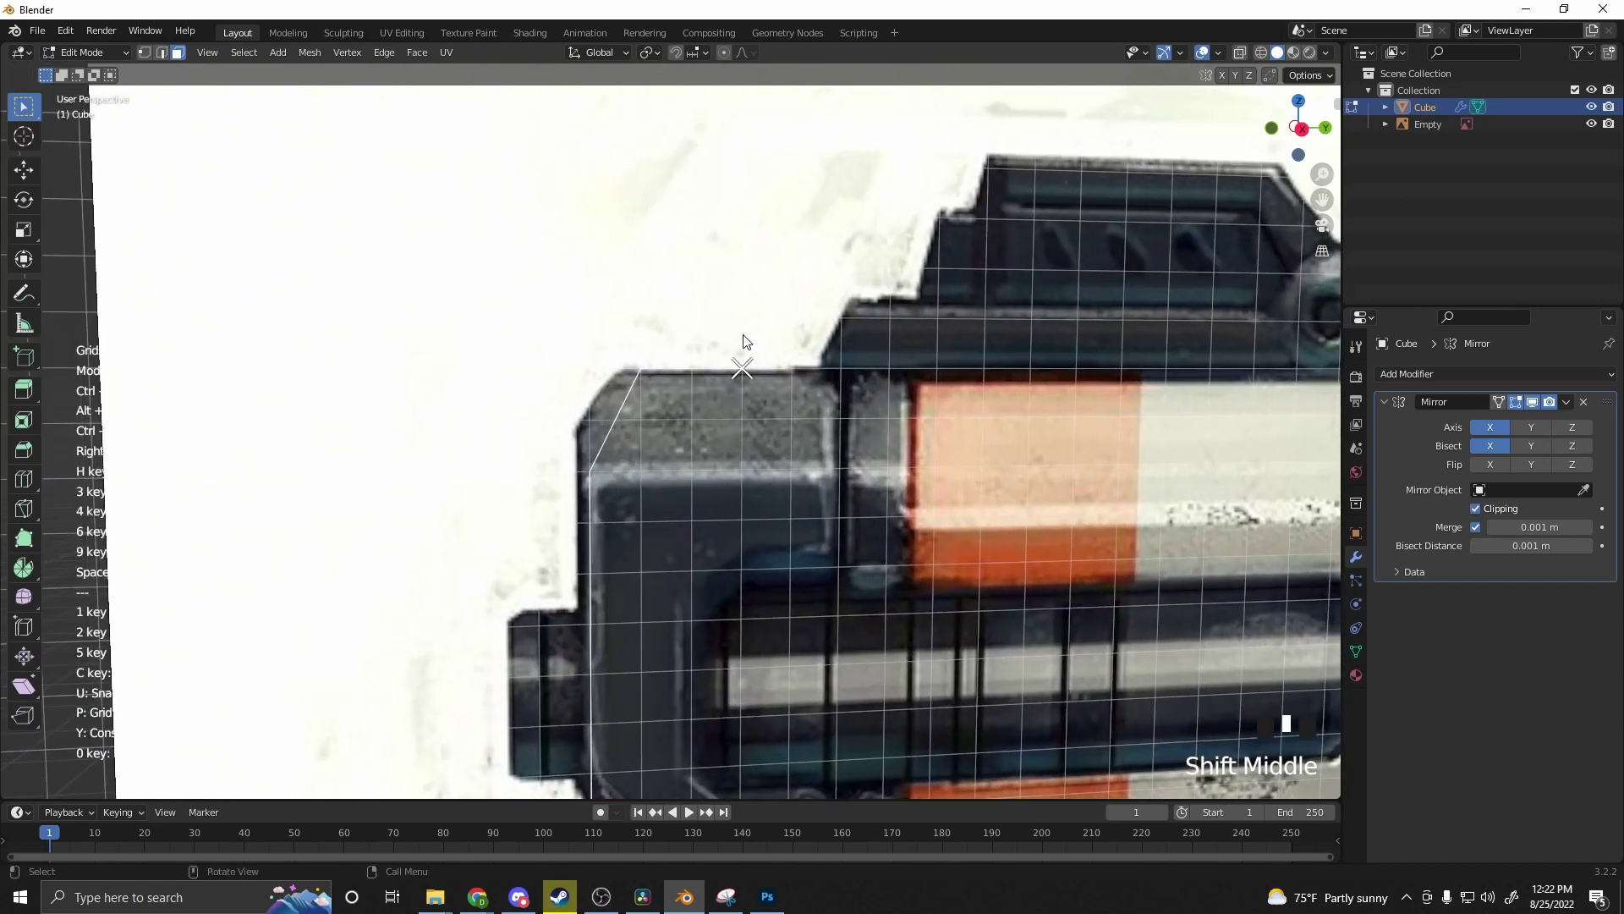
left_click(846, 365)
middle_click_drag(1176, 333, 741, 294, "shift")
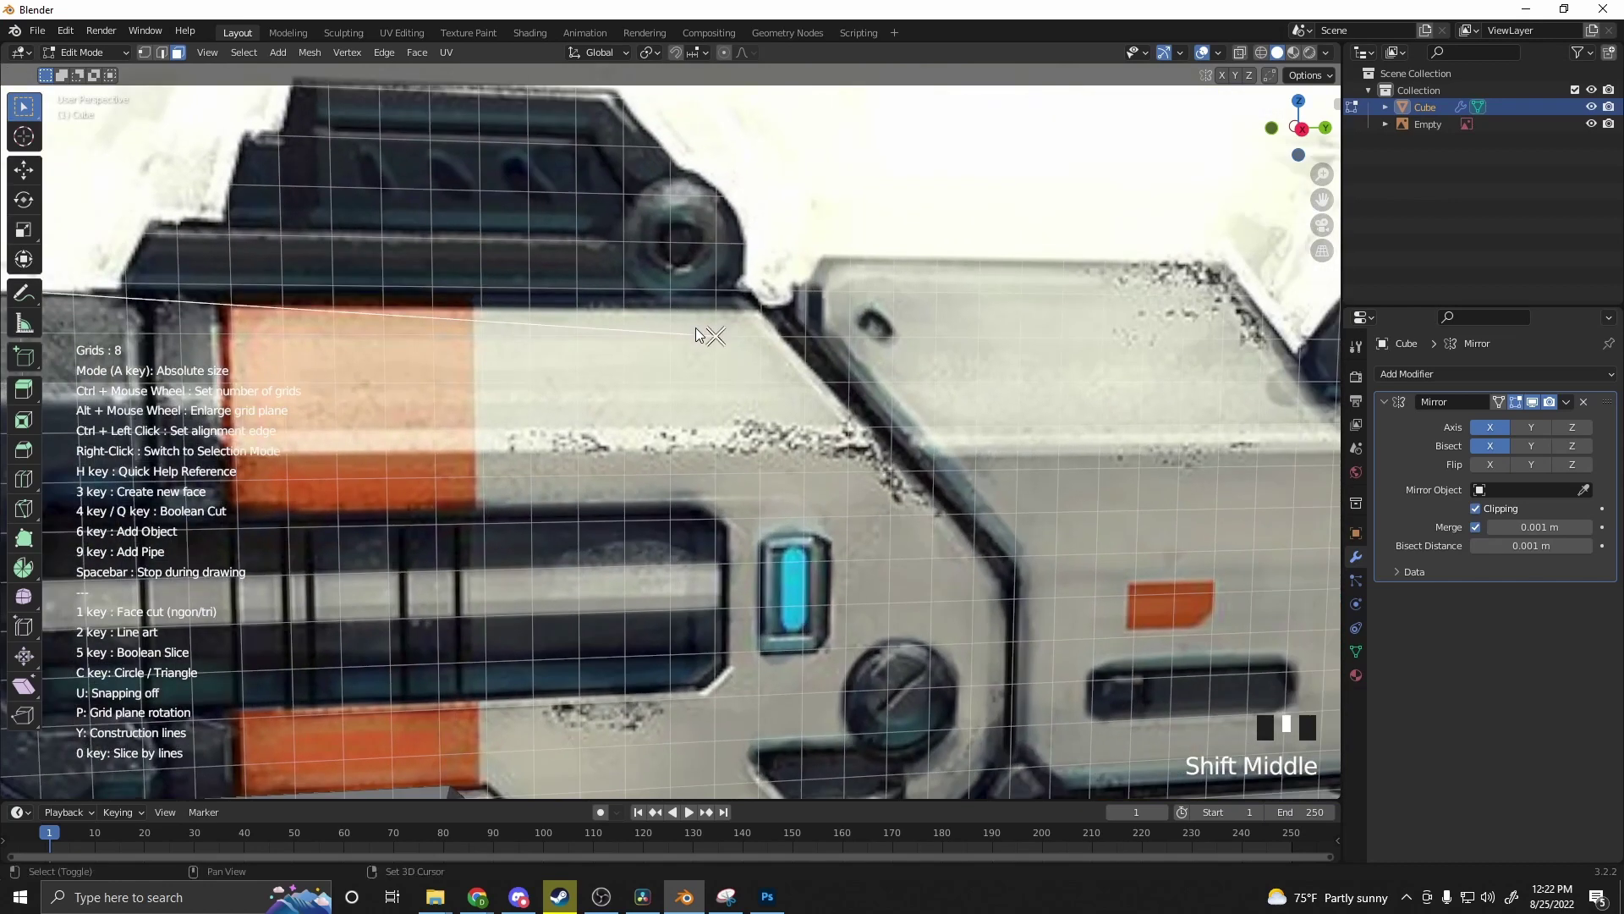
Step: Trace the rear upper body's slanted front edge down to the panel seam and around its chamfered lower corner
left_click(757, 293)
left_click(930, 450)
left_click(1015, 575)
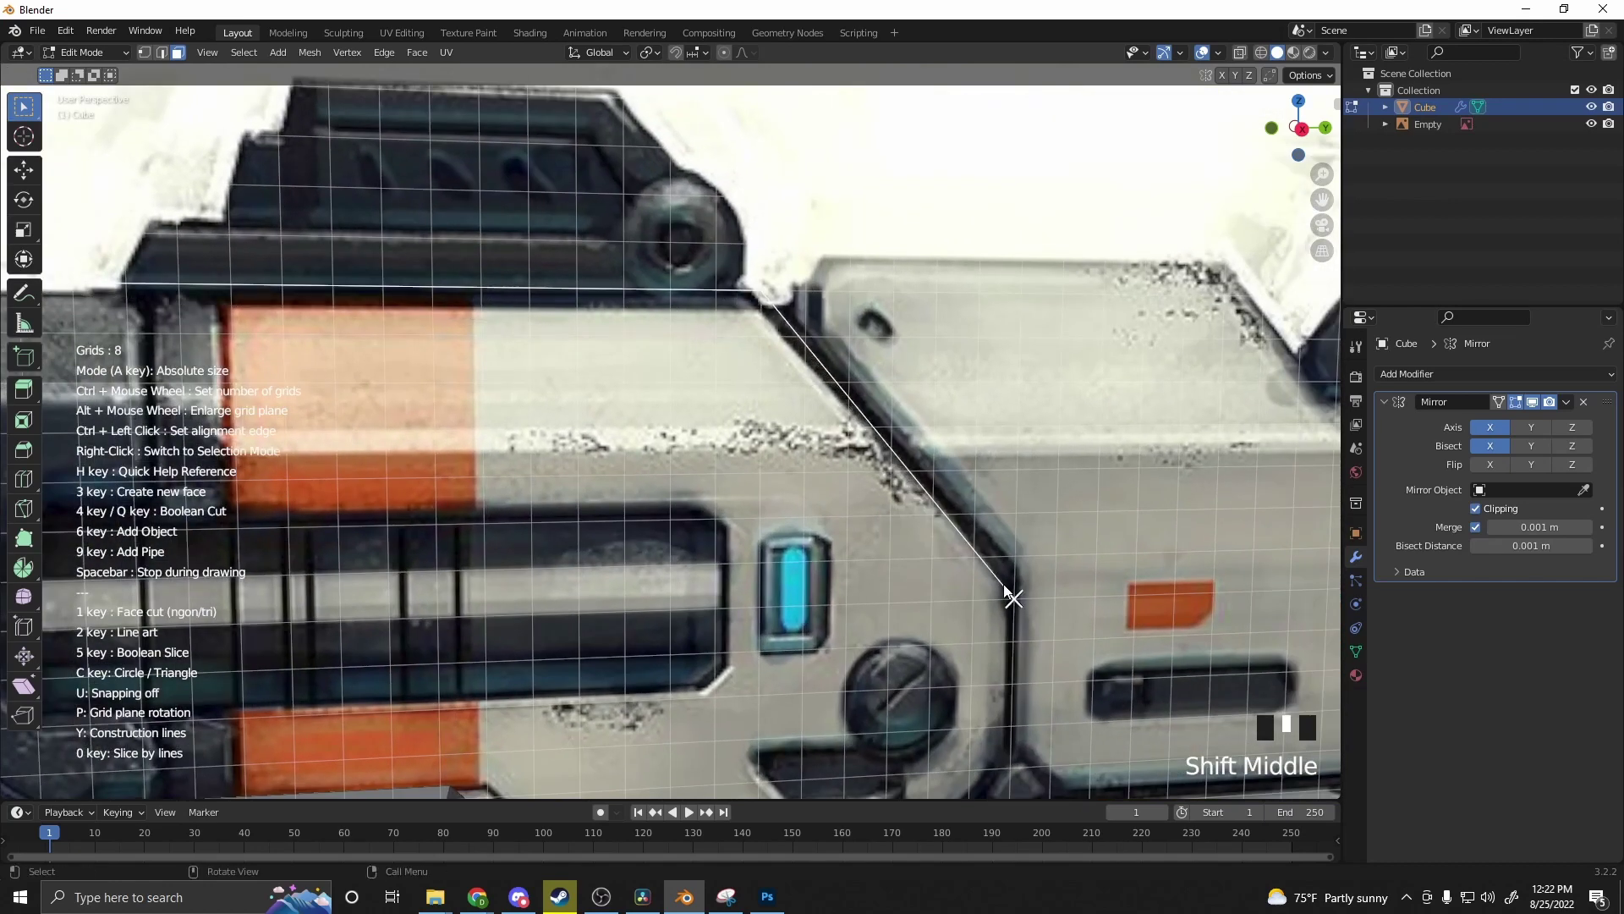
middle_click_drag(1004, 743, 1048, 434, "shift")
left_click(1037, 371)
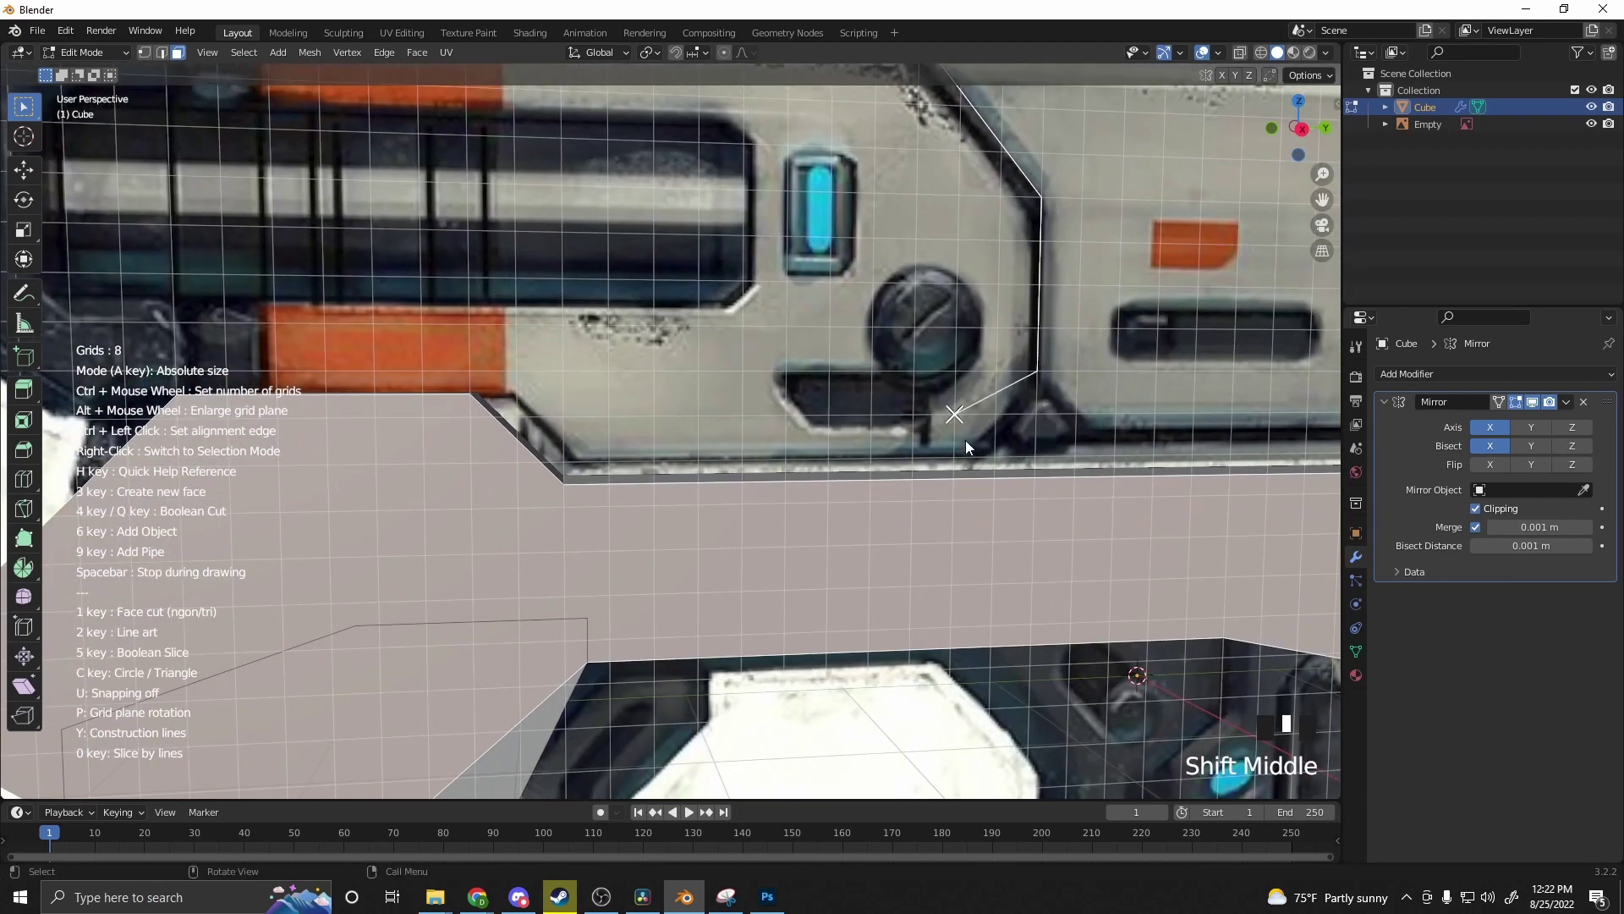
left_click(954, 459)
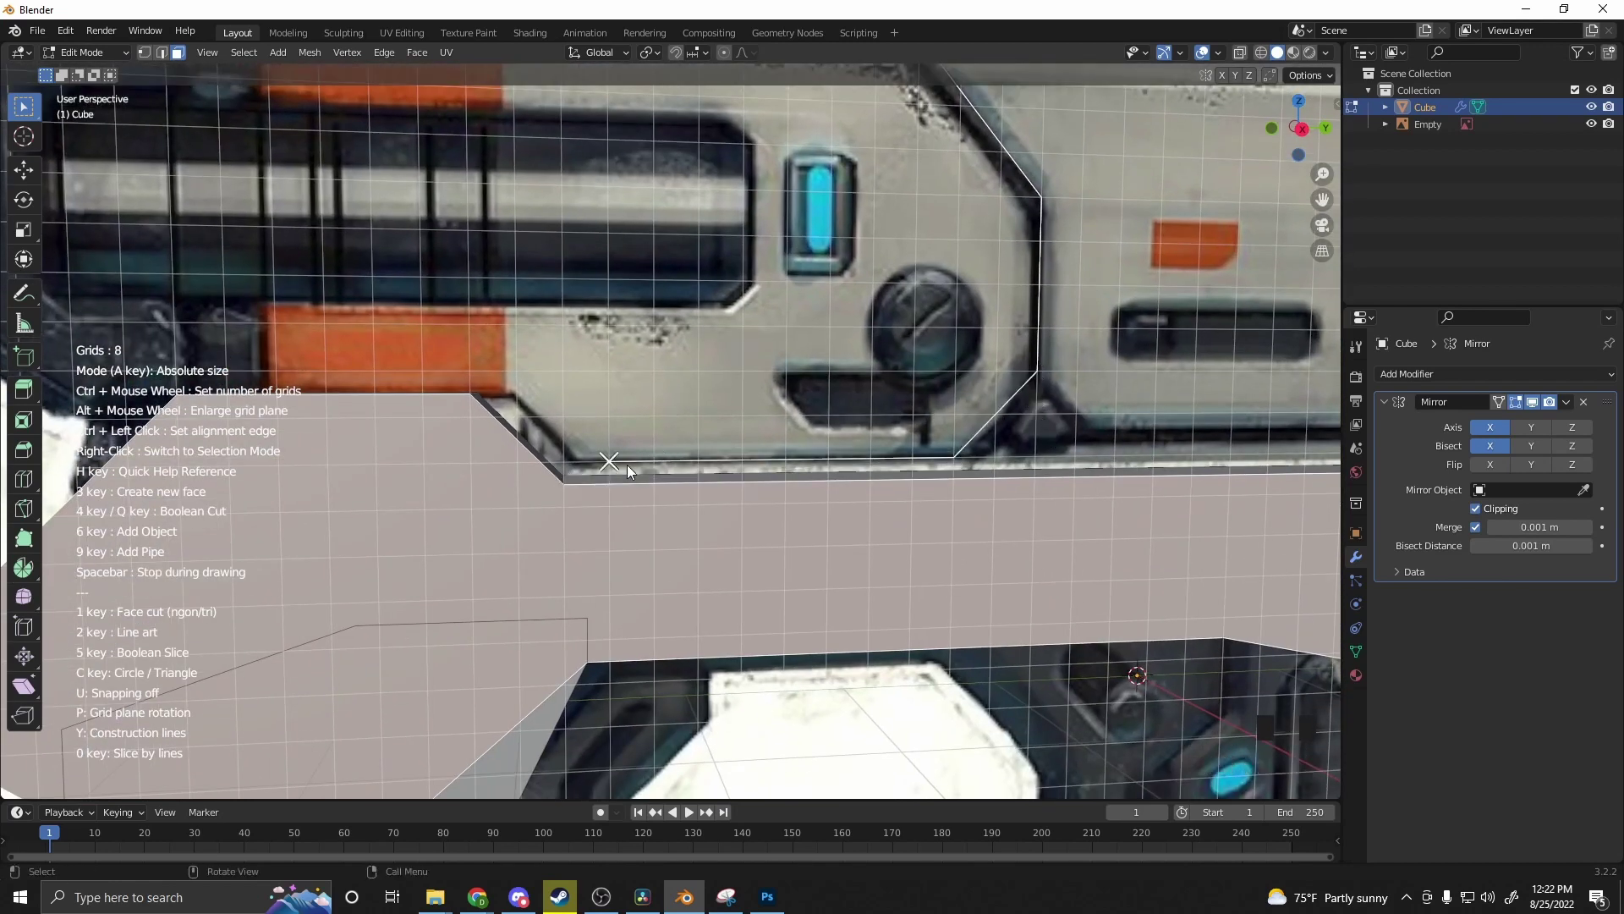
Step: Close the rear upper body's outline along the top of the frame, create its face and extrude it into a block
left_click(911, 479)
middle_click_drag(472, 394, 926, 406, "shift")
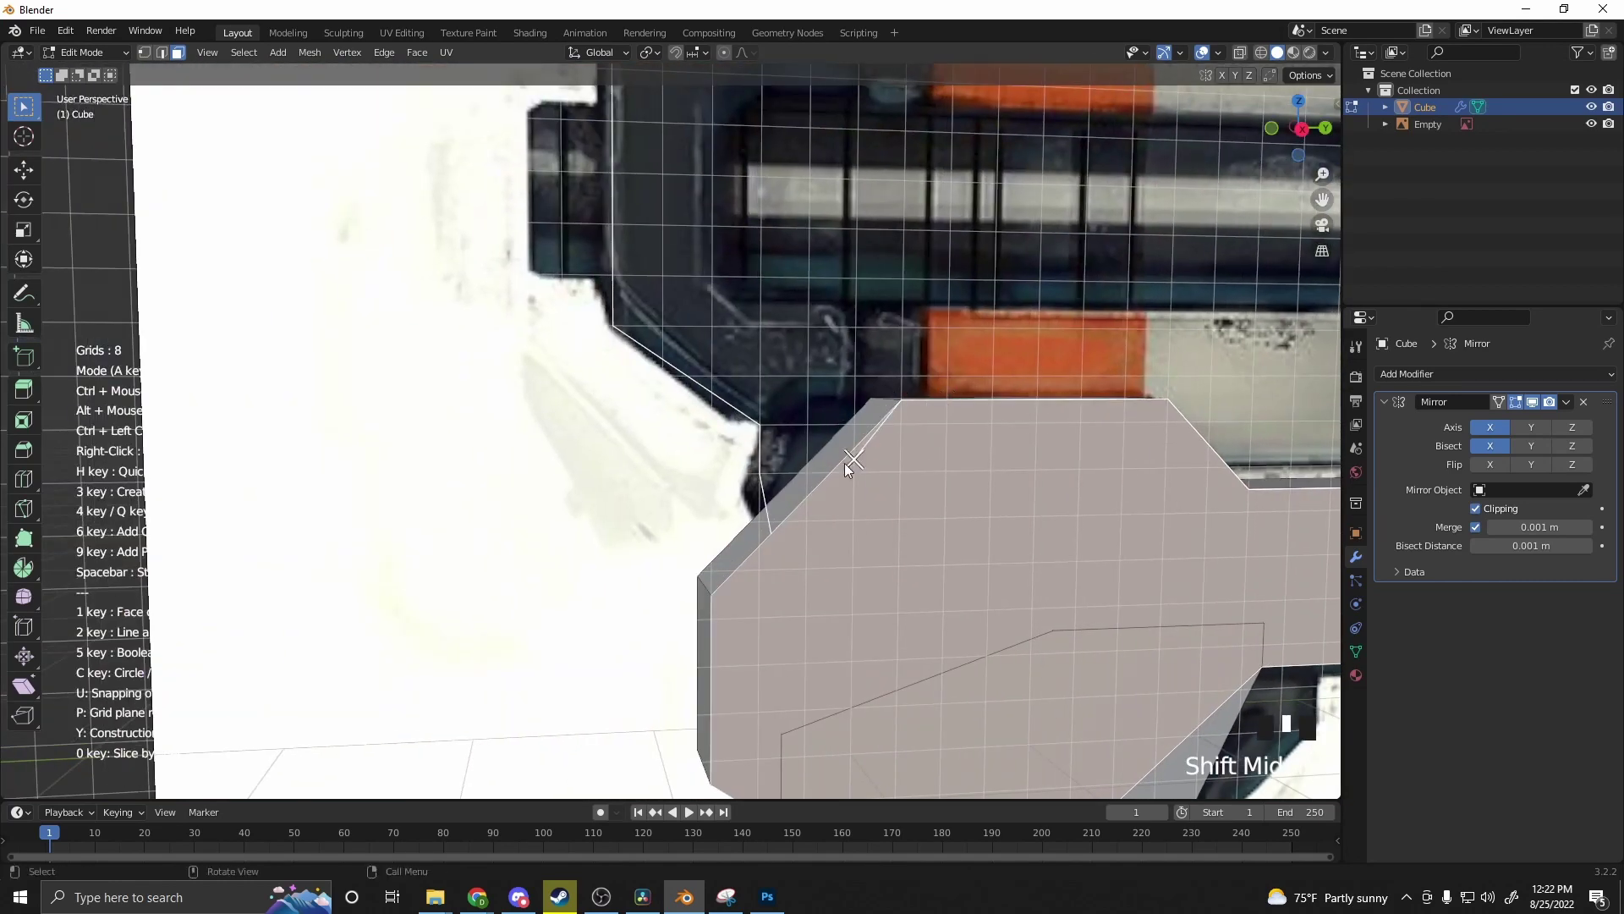
scroll(811, 535, "down", 5)
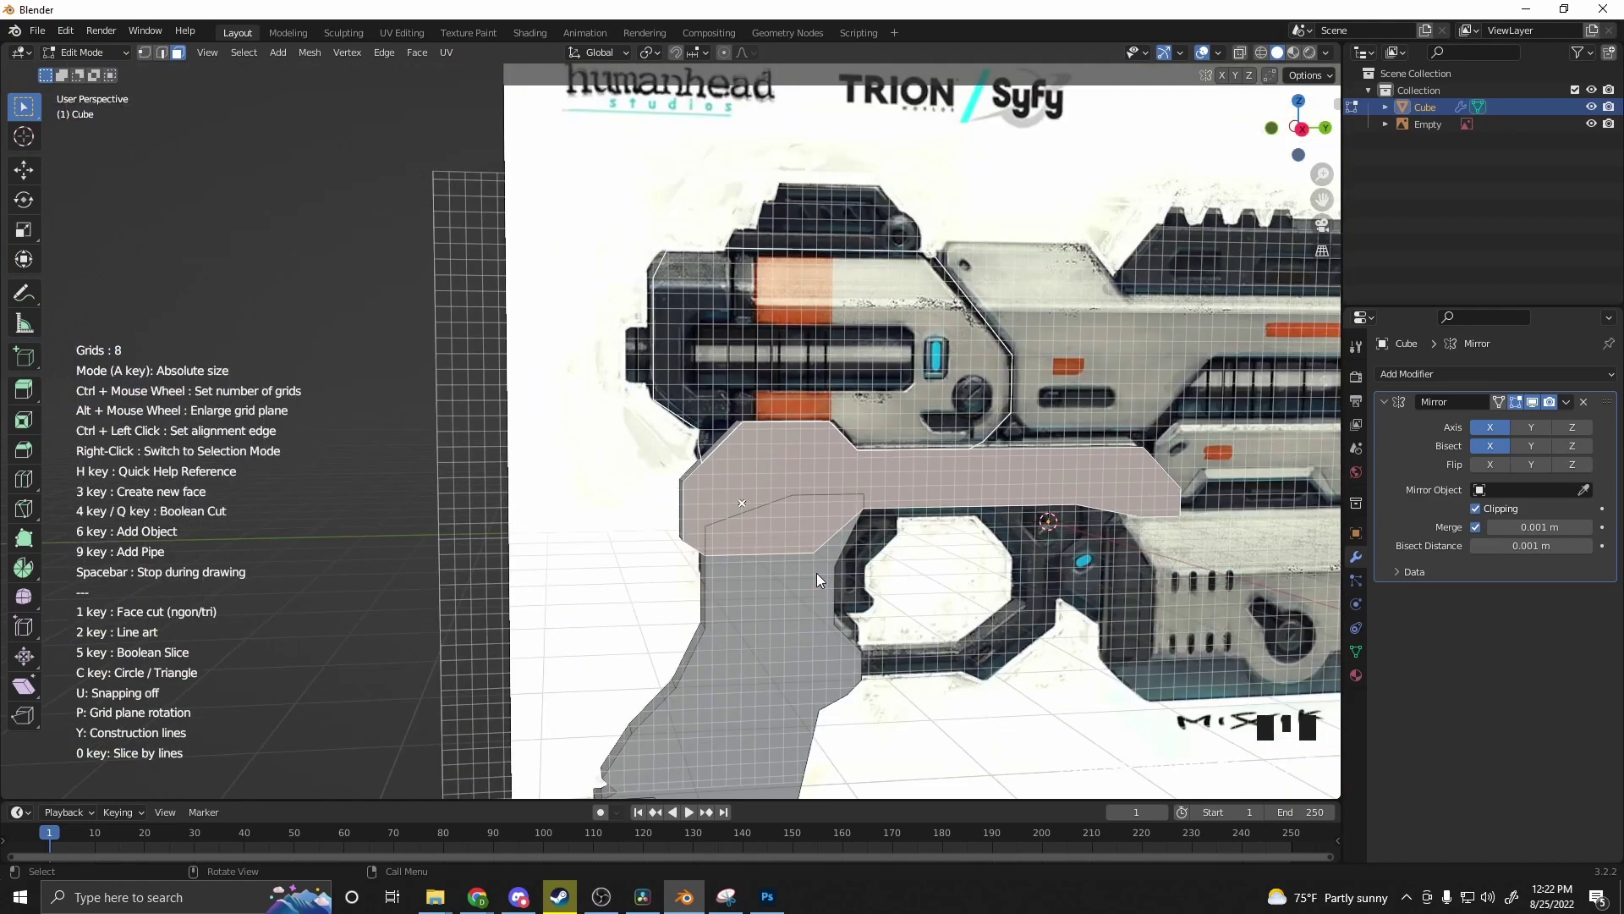
middle_click_drag(816, 573, 746, 552)
Step: Start Grid Modeler on the rear upper body's side face and enlarge the grid plane over the whole reference image
left_click(454, 360)
right_click(453, 360)
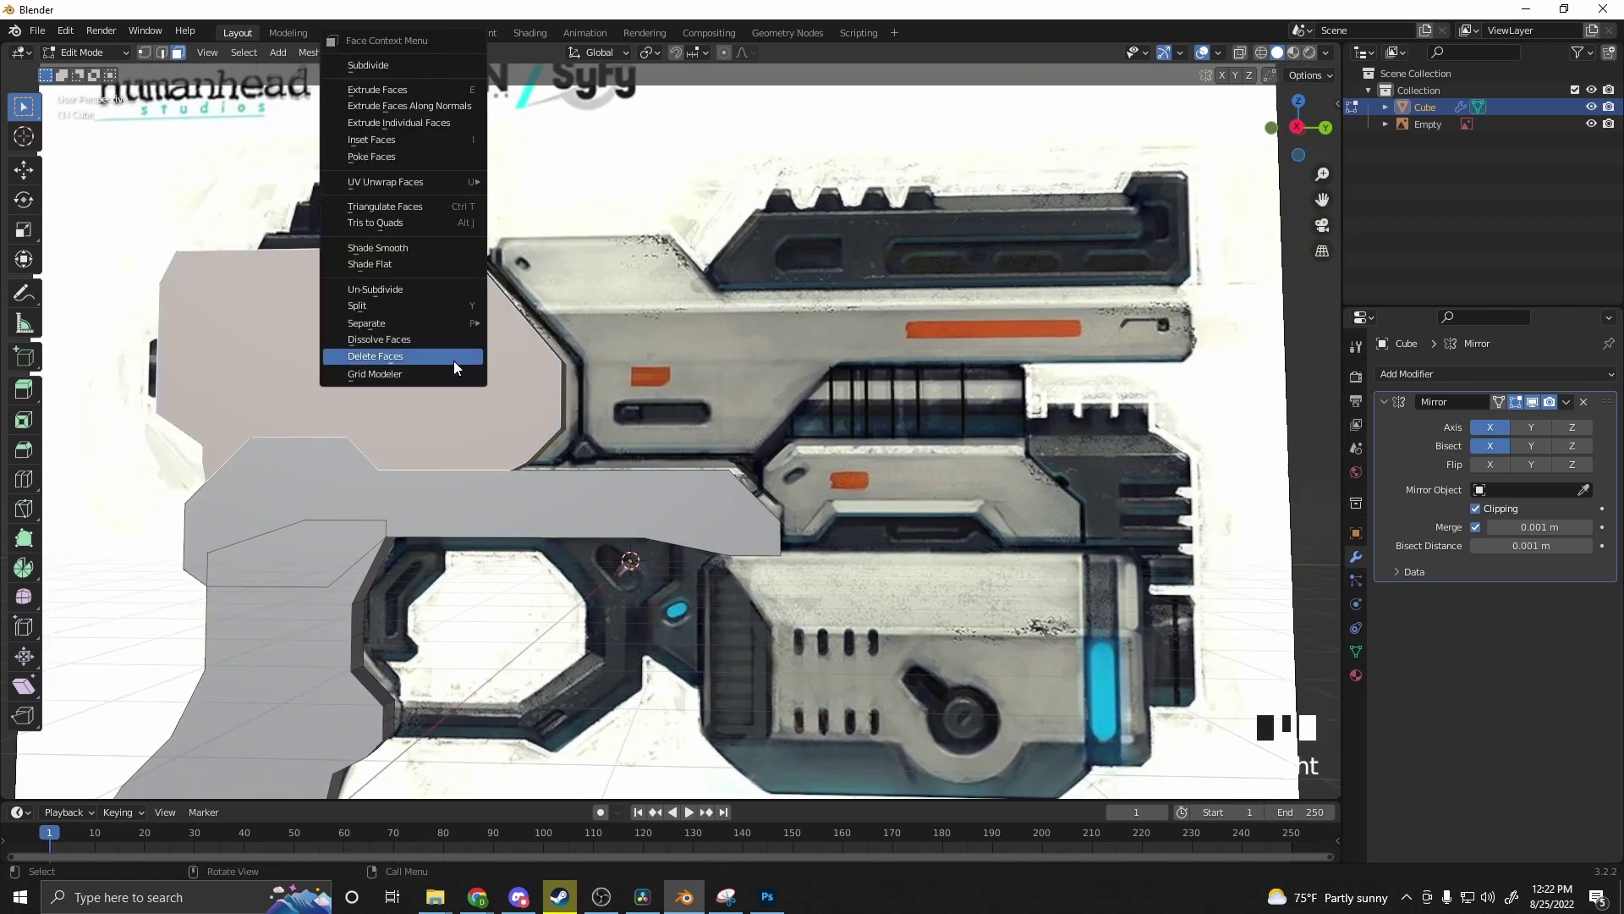
left_click(444, 372)
scroll(596, 379, "up", 2)
scroll(596, 380, "down", 9)
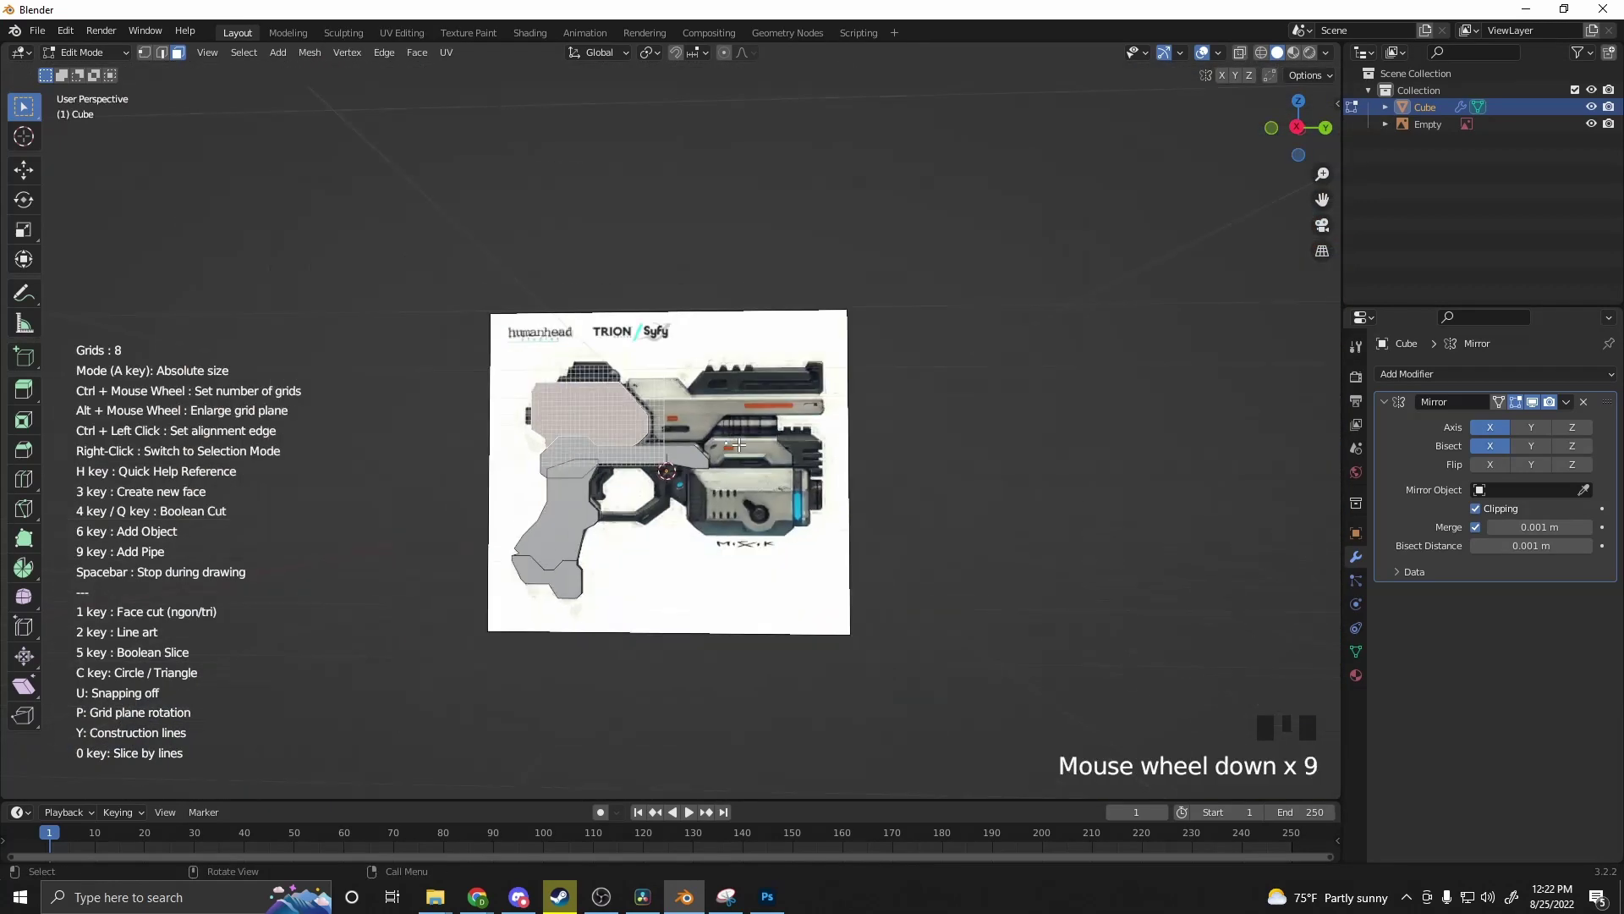
middle_click(738, 445, "alt")
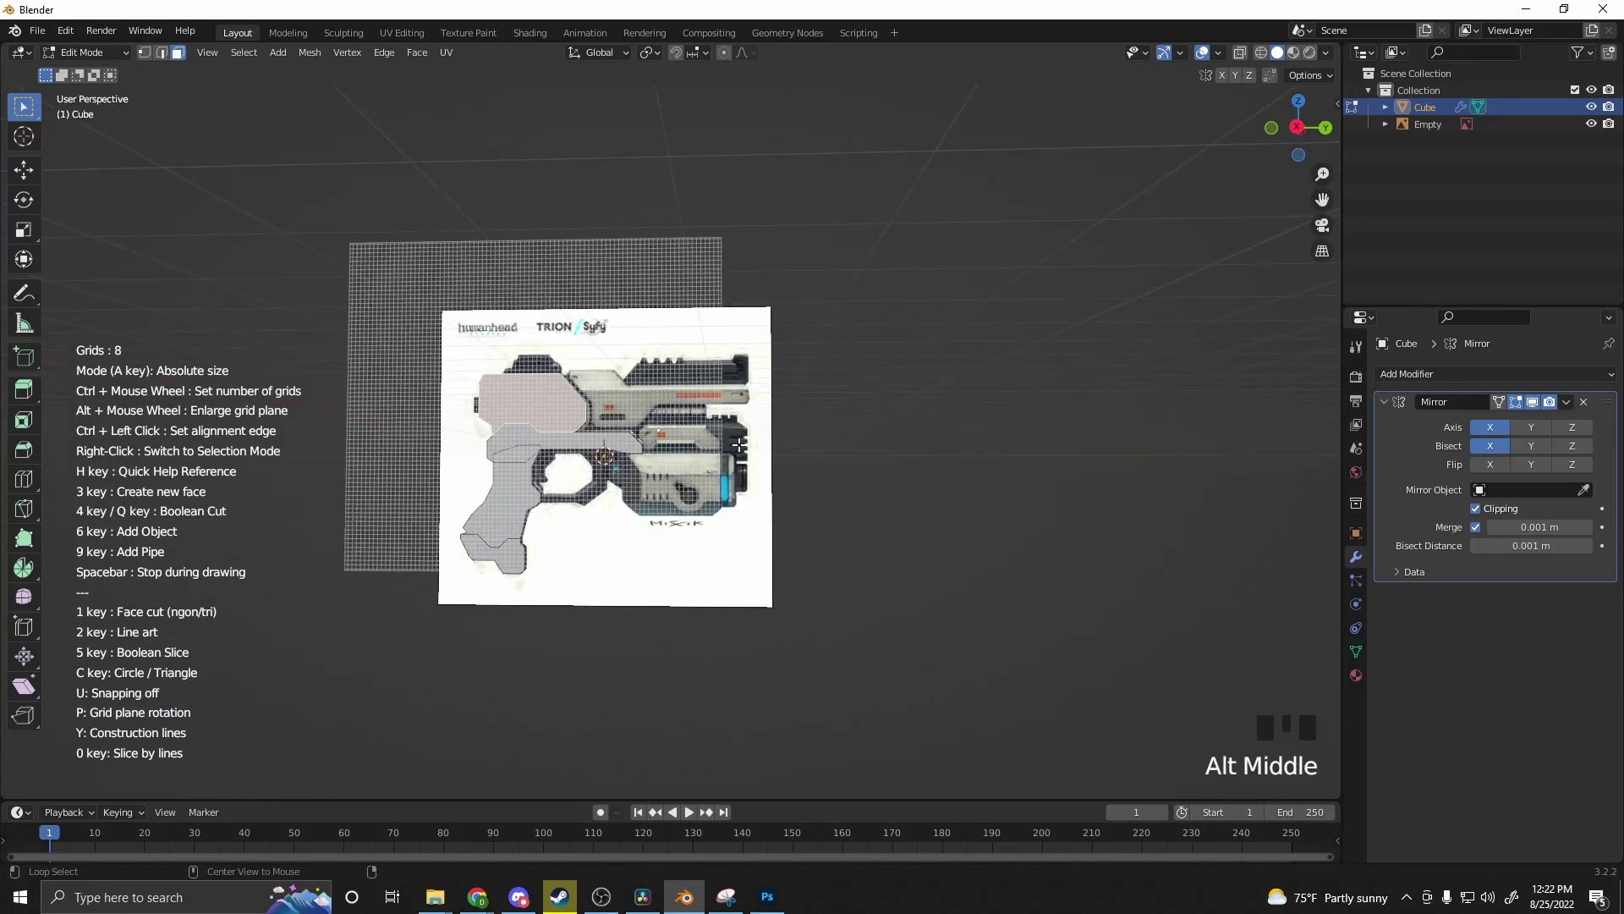
scroll(739, 445, "up", 9)
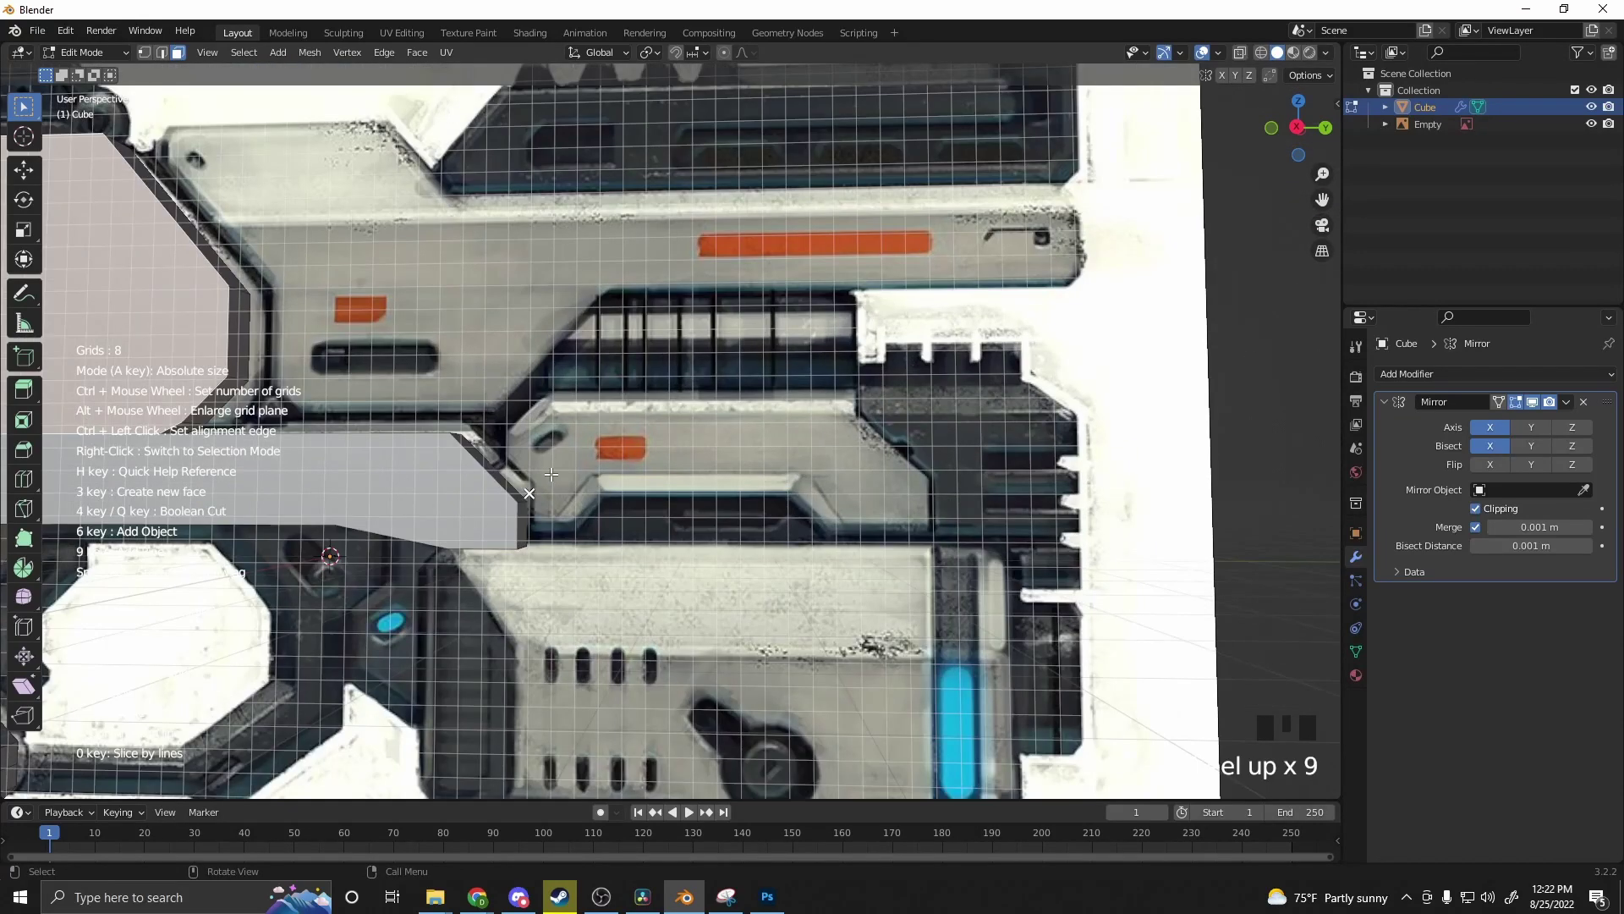
Step: Trace the front upper body's outline along its top, around the muzzle end, and back beneath to the rear body's slanted edge
middle_click_drag(740, 445, 727, 610)
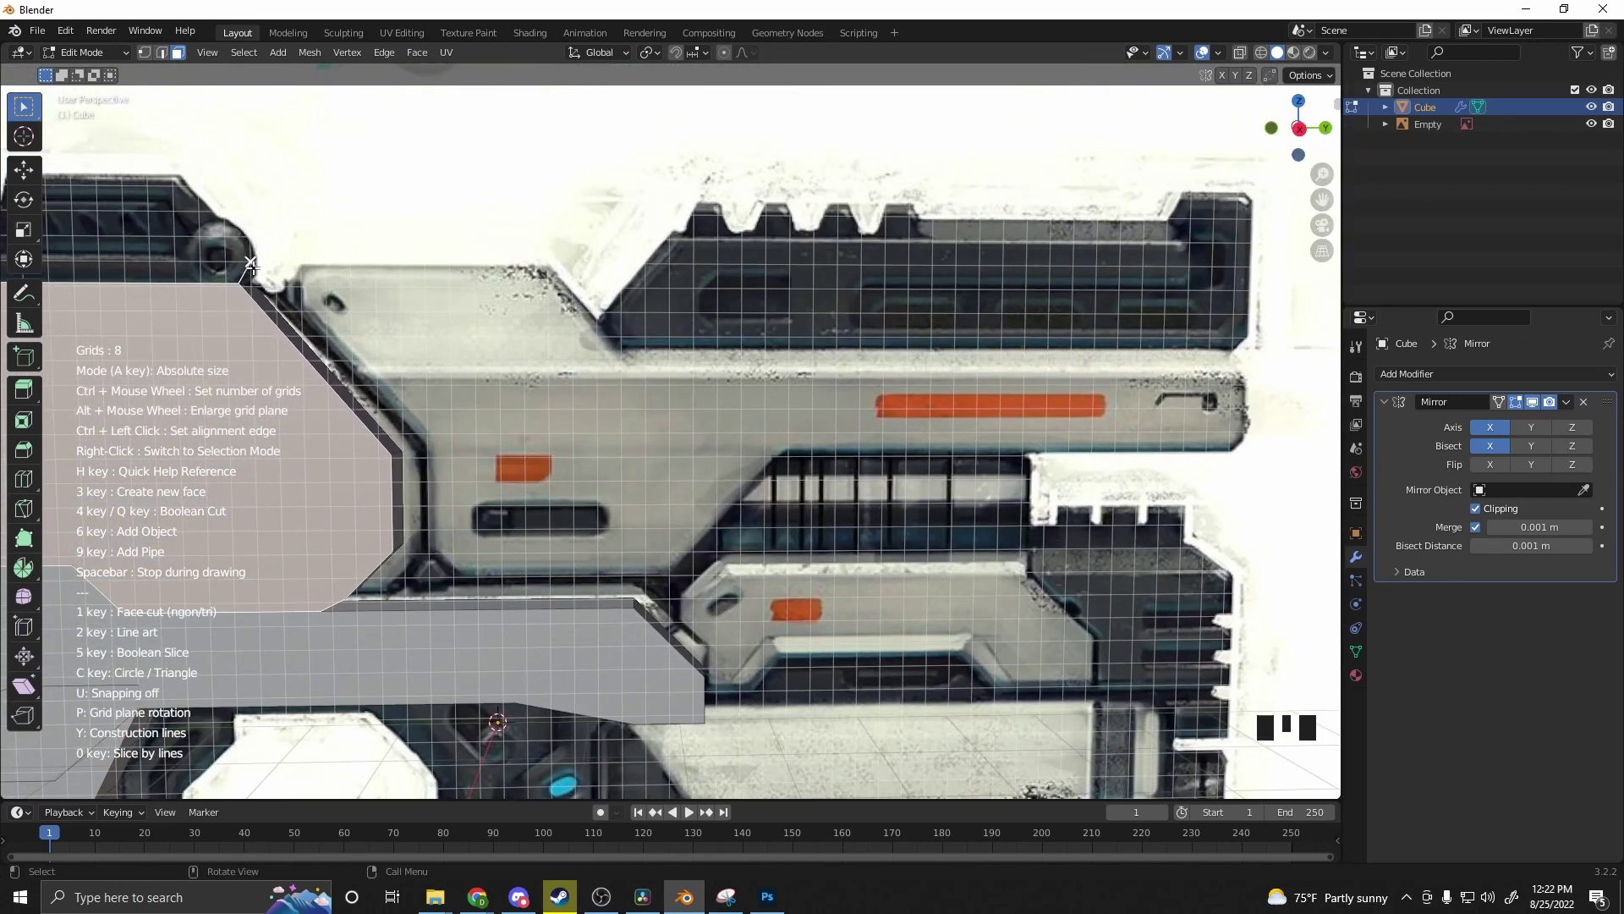
left_click(546, 262)
left_click(621, 360)
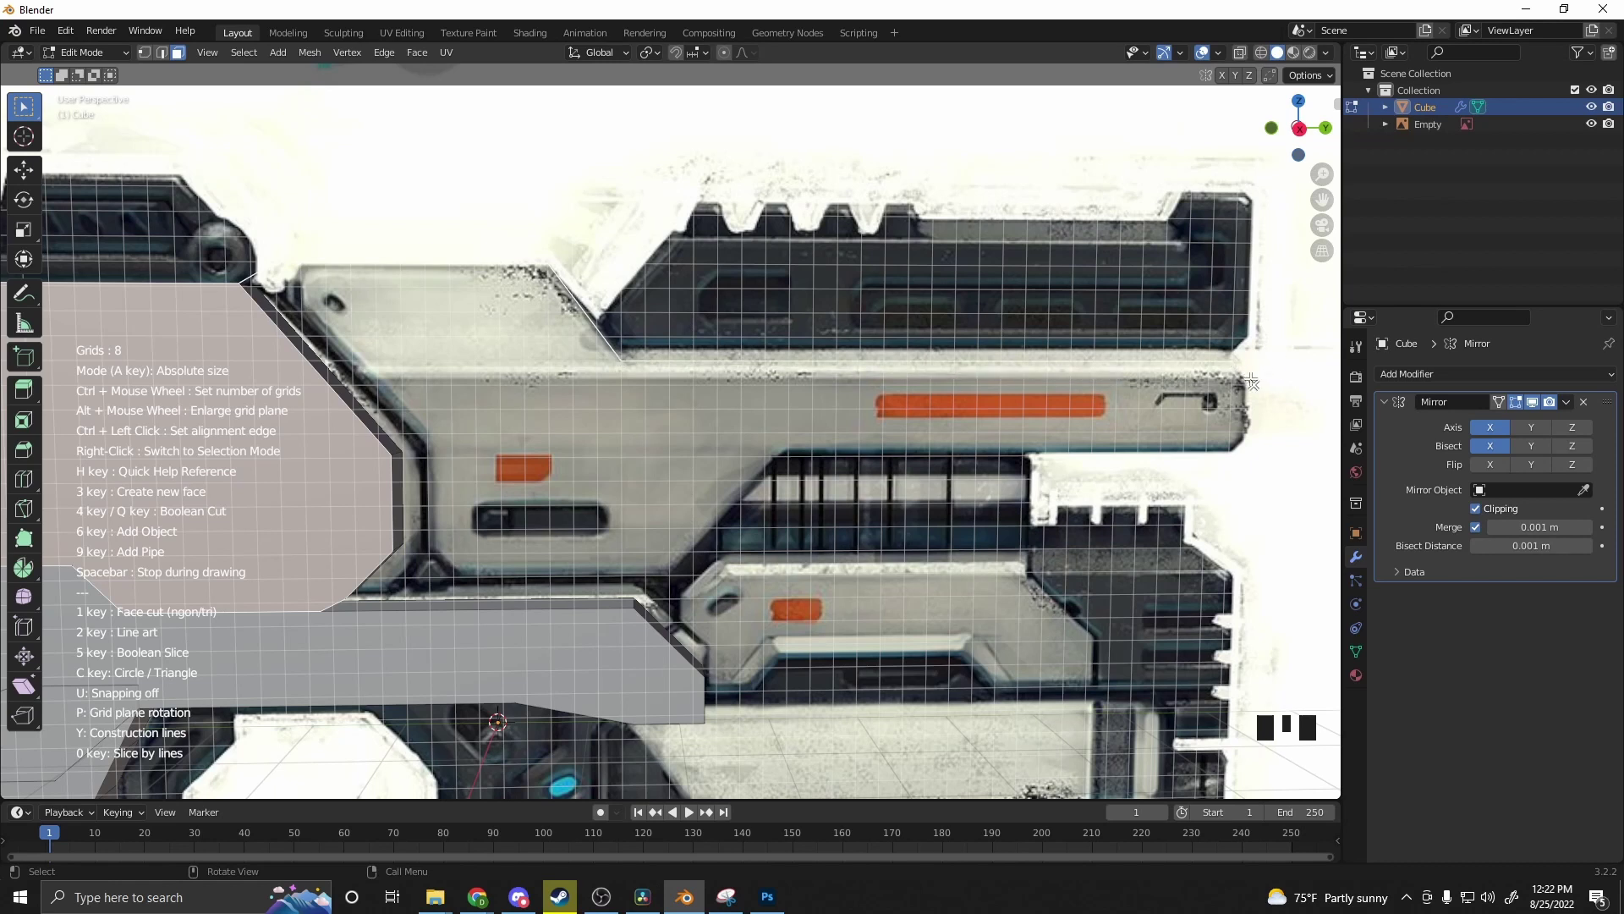
left_click(1237, 454)
left_click(787, 458)
left_click(671, 575)
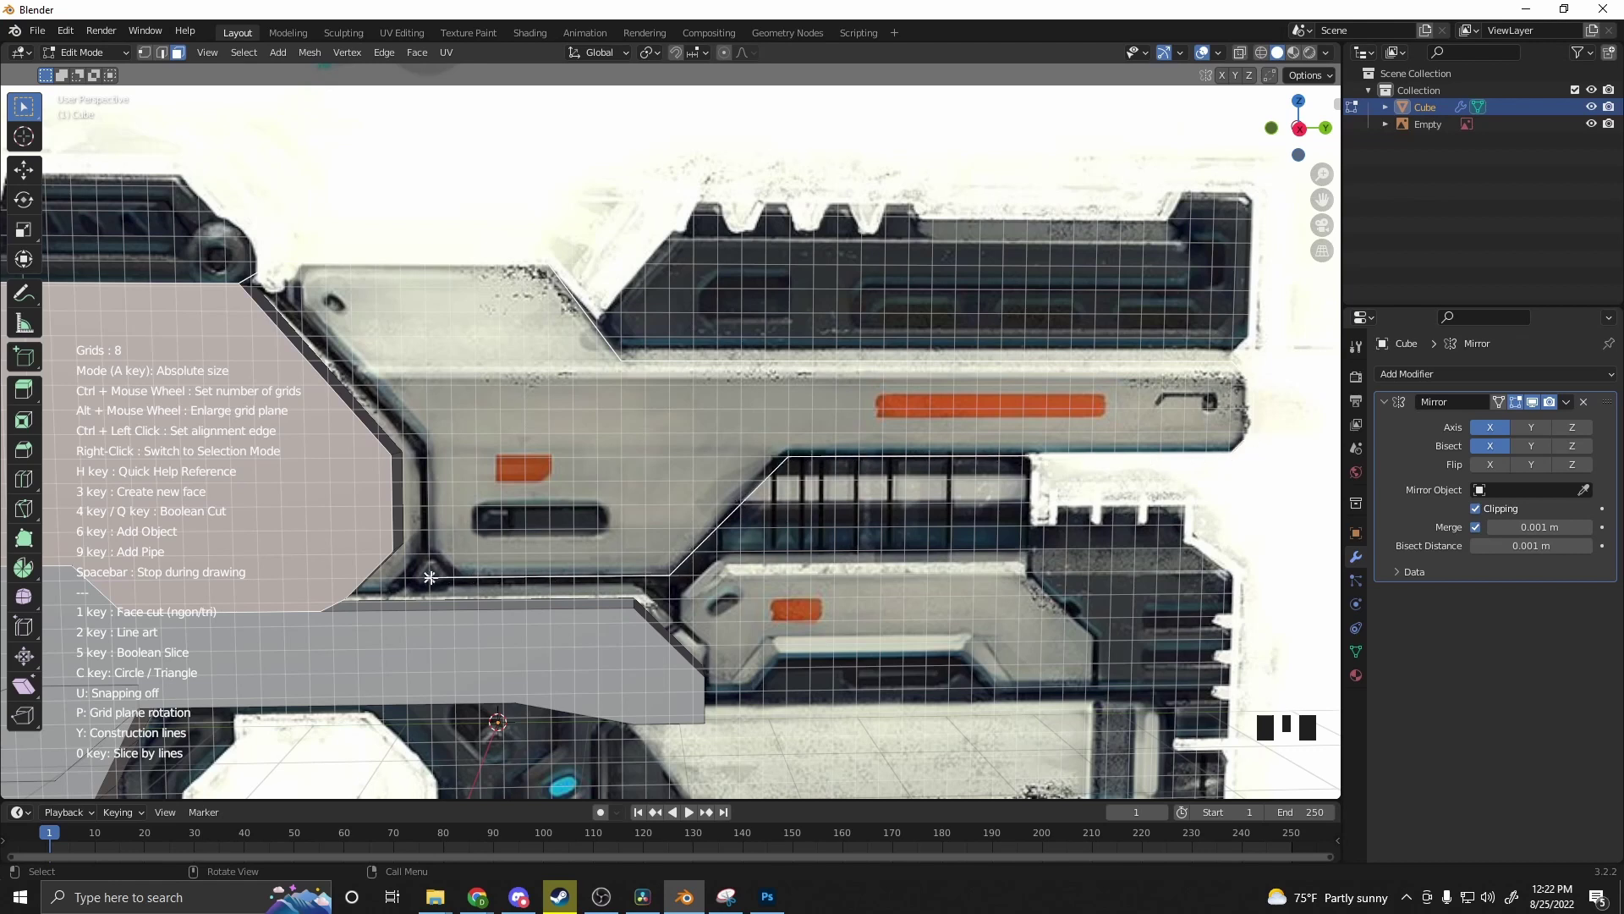
left_click(407, 578)
left_click(406, 456)
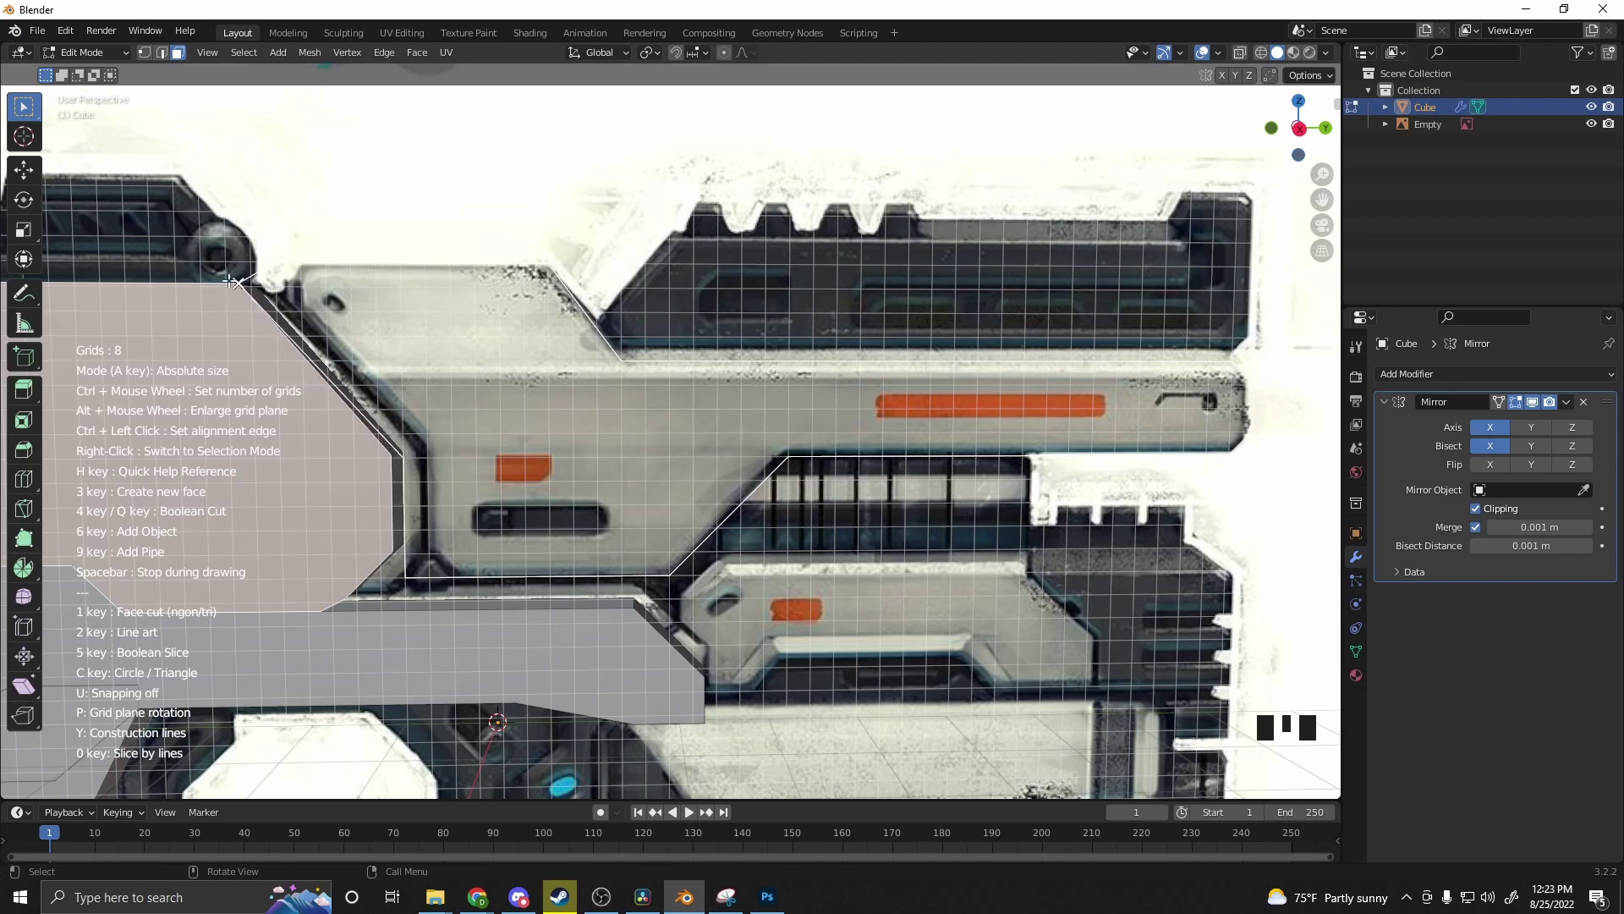
Step: Create the front upper body face from the traced outline and extrude it into a solid block
scroll(455, 457, "down", 3)
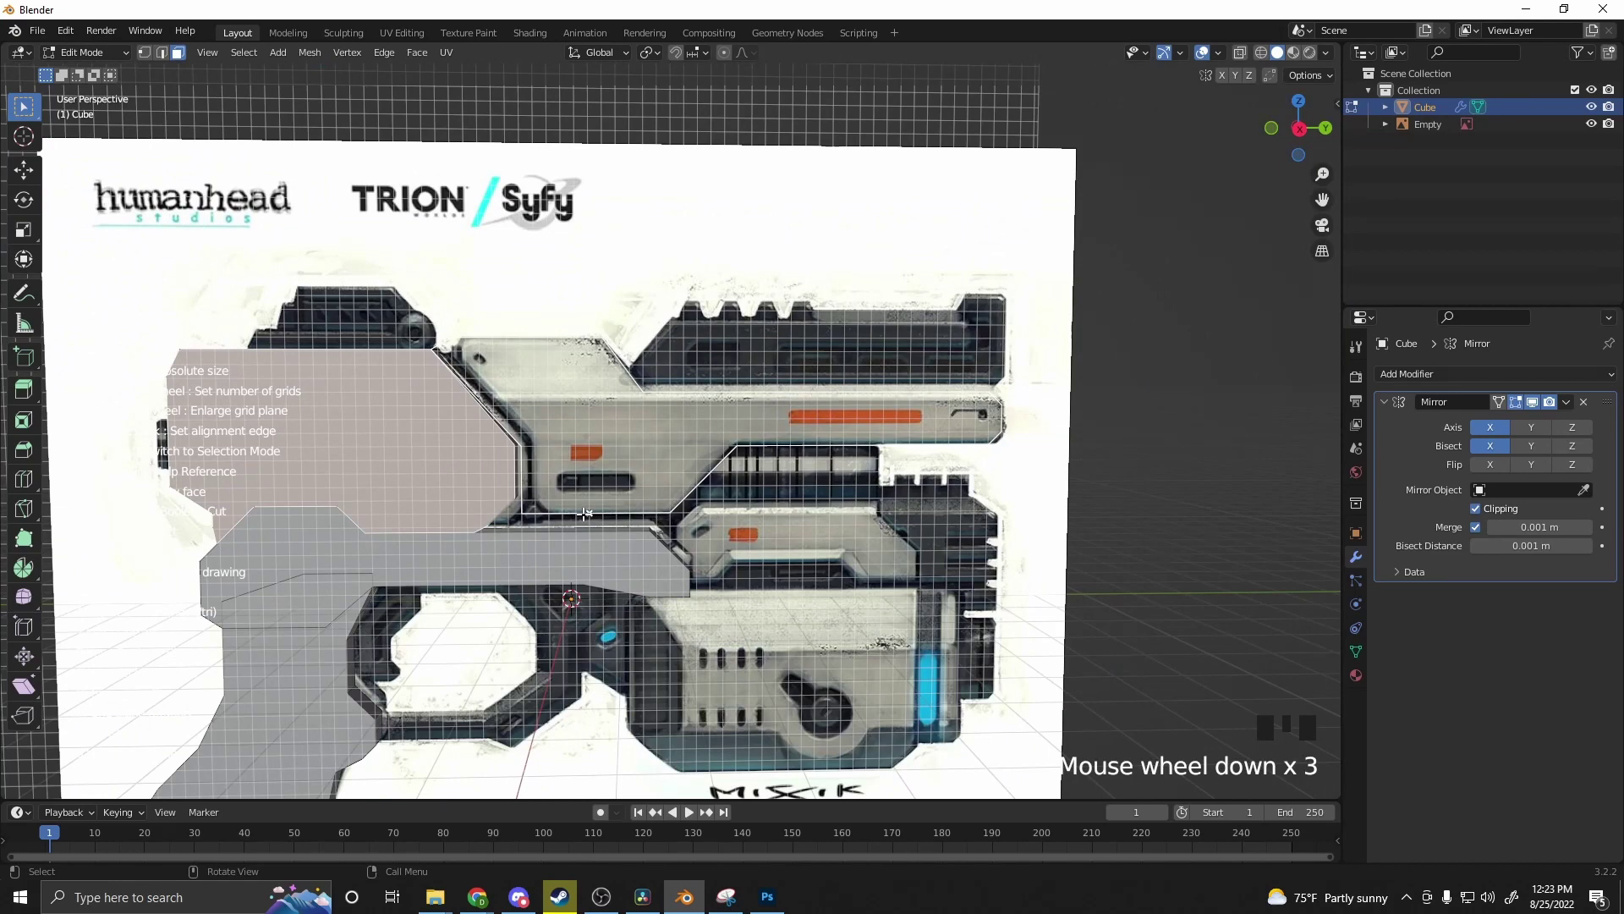
middle_click_drag(585, 514, 753, 265)
scroll(889, 340, "up", 2)
scroll(753, 265, "up", 3)
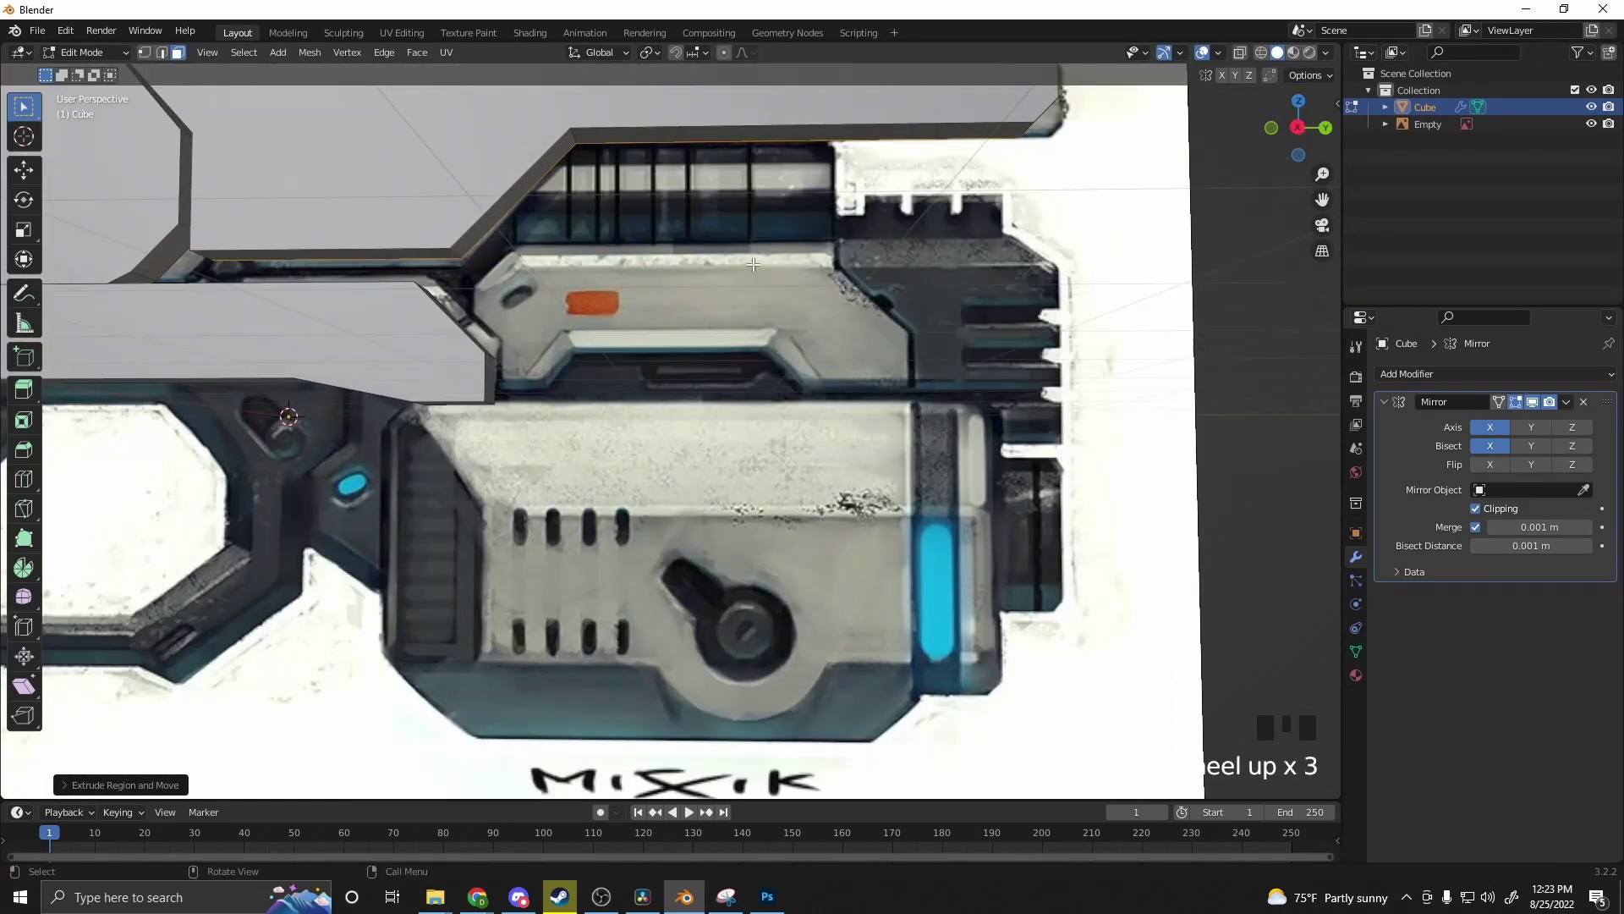
Step: Start Grid Modeler on the frame's side face and enlarge the grid plane over the front of the pistol
middle_click_drag(620, 317, 457, 348)
left_click(419, 338)
right_click(418, 337)
left_click(411, 373)
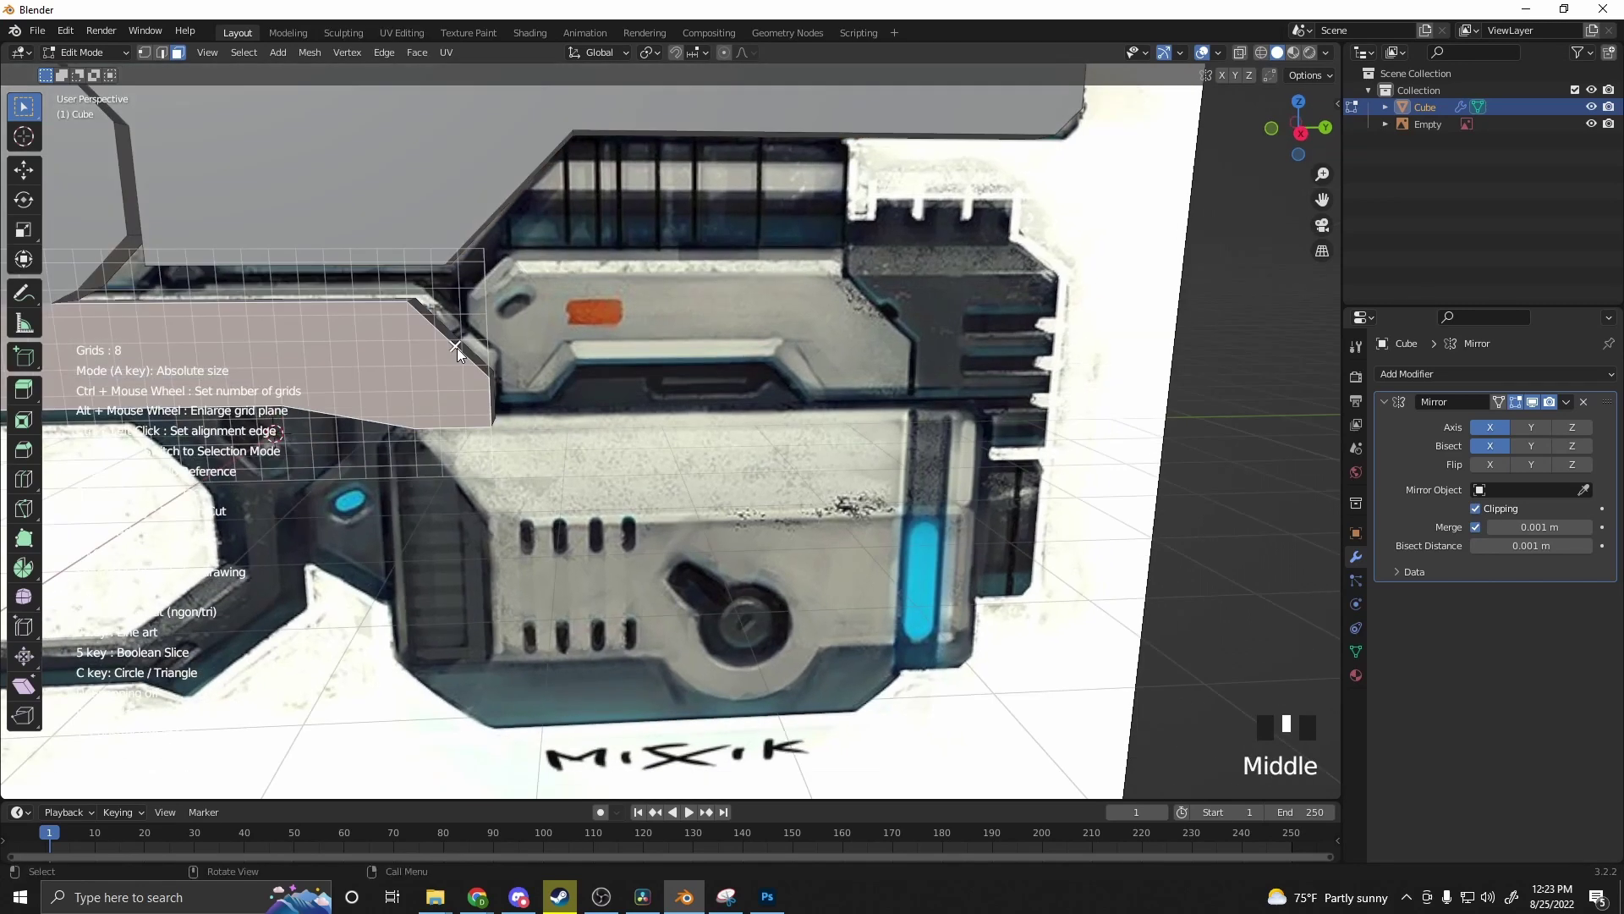
scroll(474, 343, "up", 2)
scroll(693, 467, "up", 14, "alt")
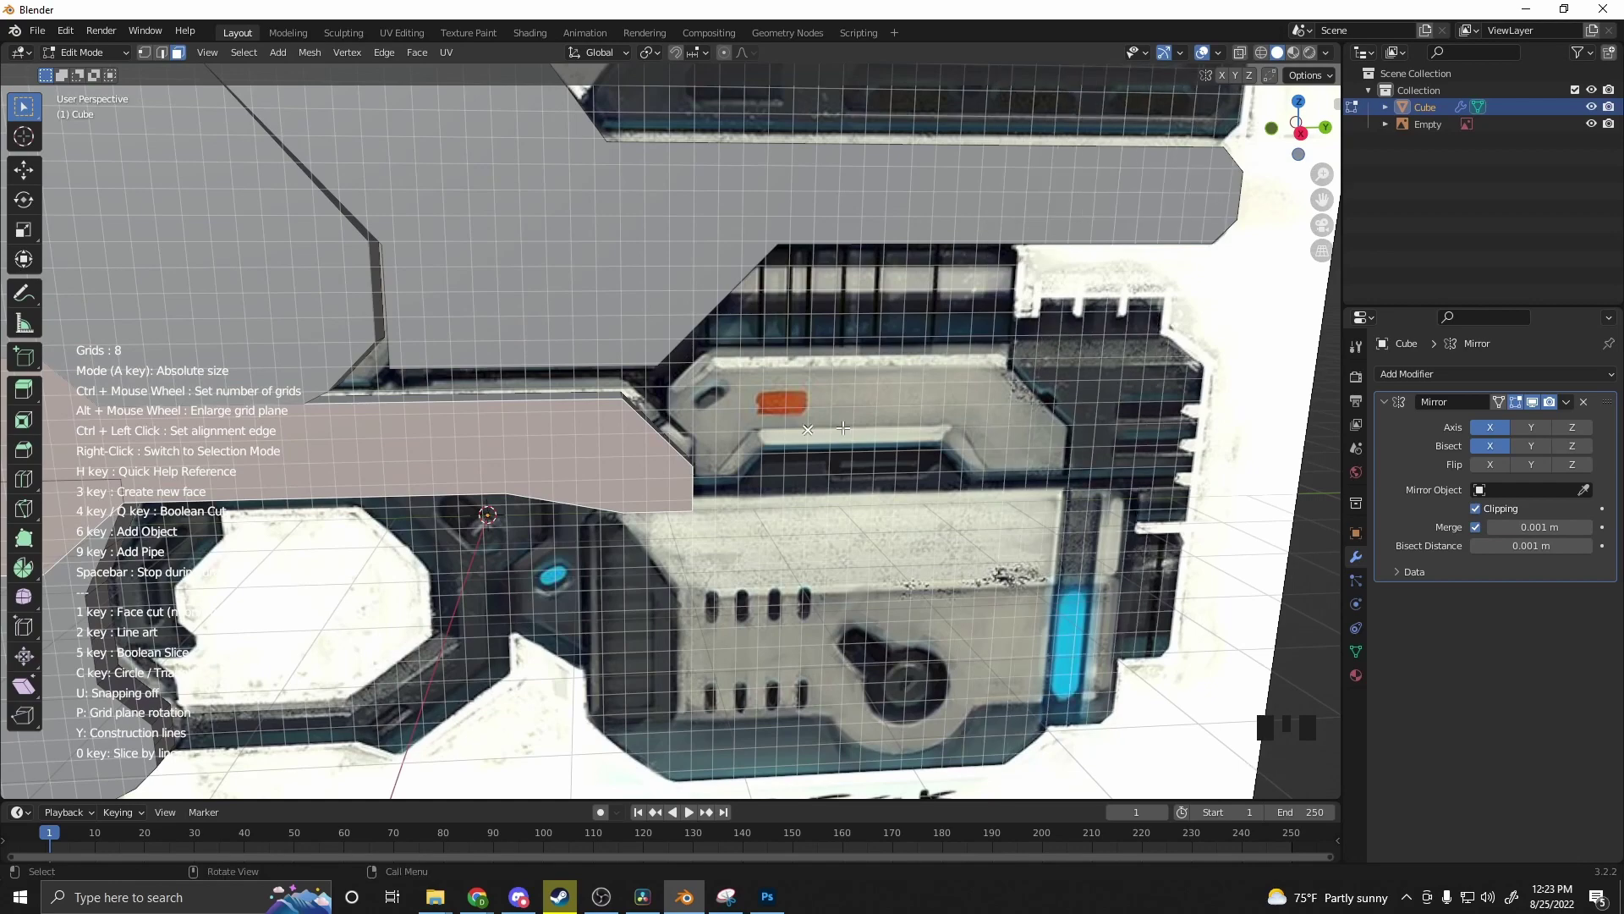
Step: Trace the under-barrel section from the frame's upper front corner along its top and down its stepped front end
middle_click_drag(782, 446, 592, 466)
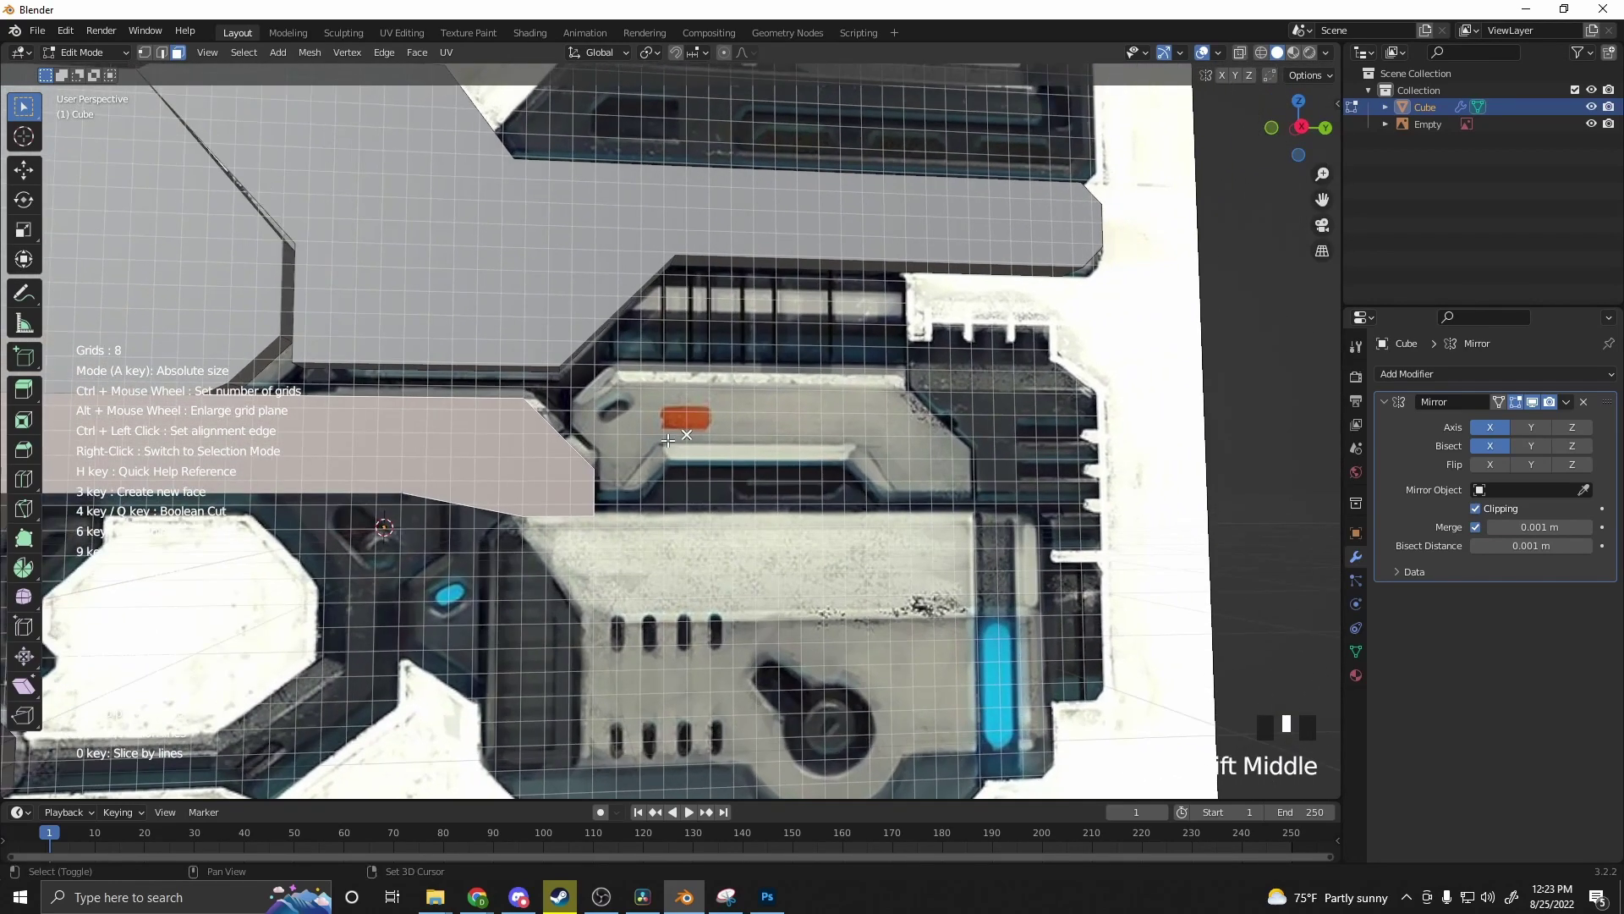
scroll(558, 470, "up", 2)
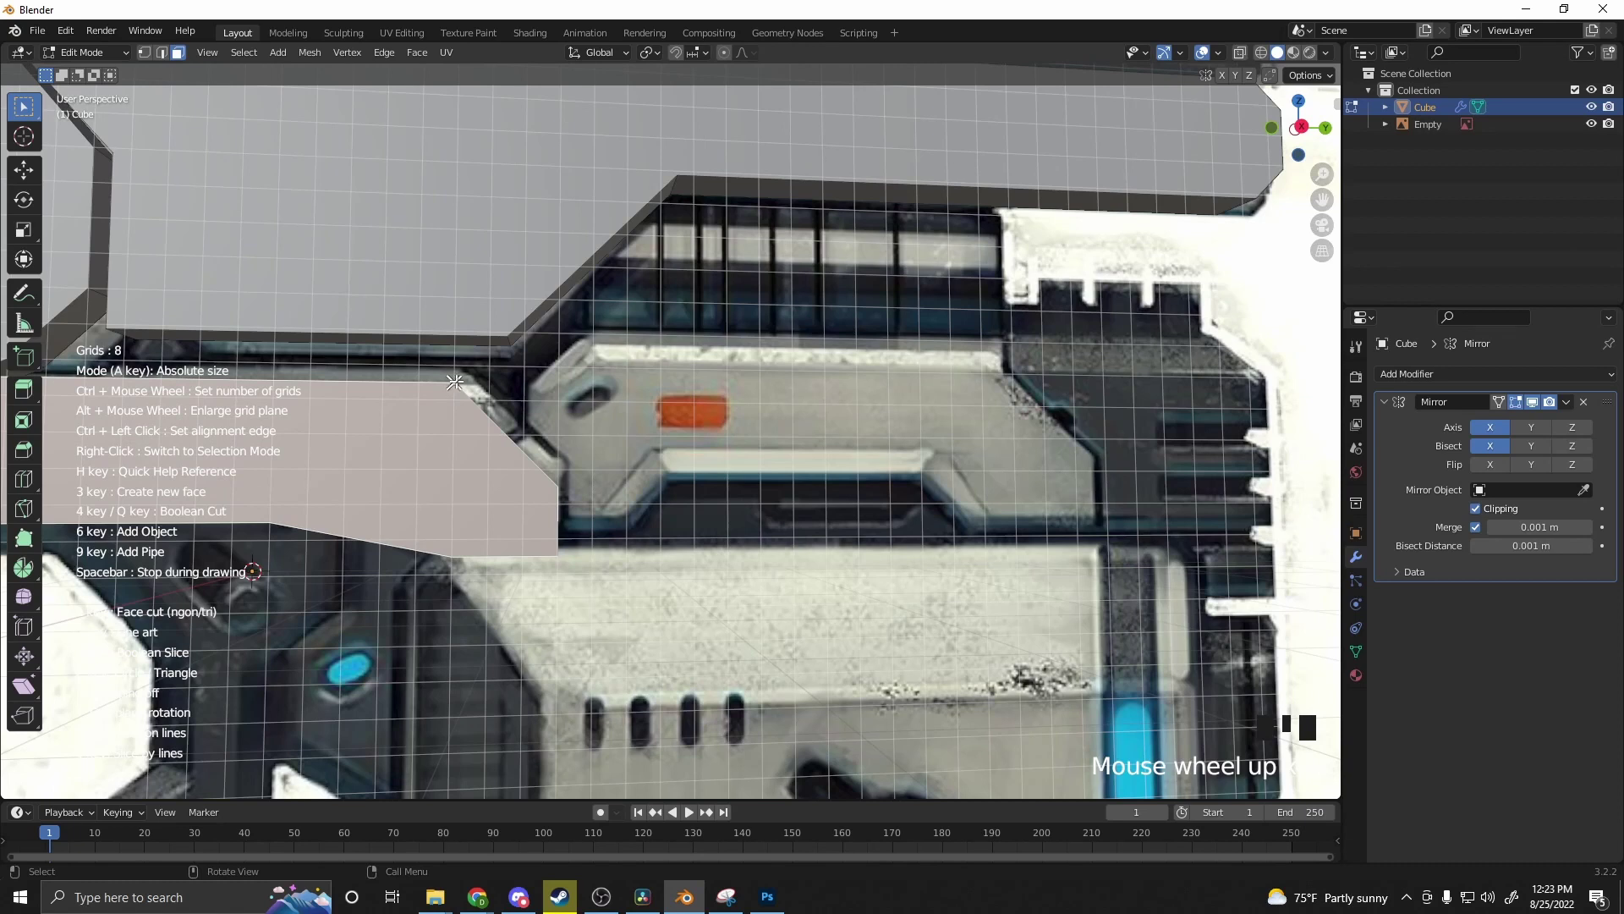
left_click(558, 301)
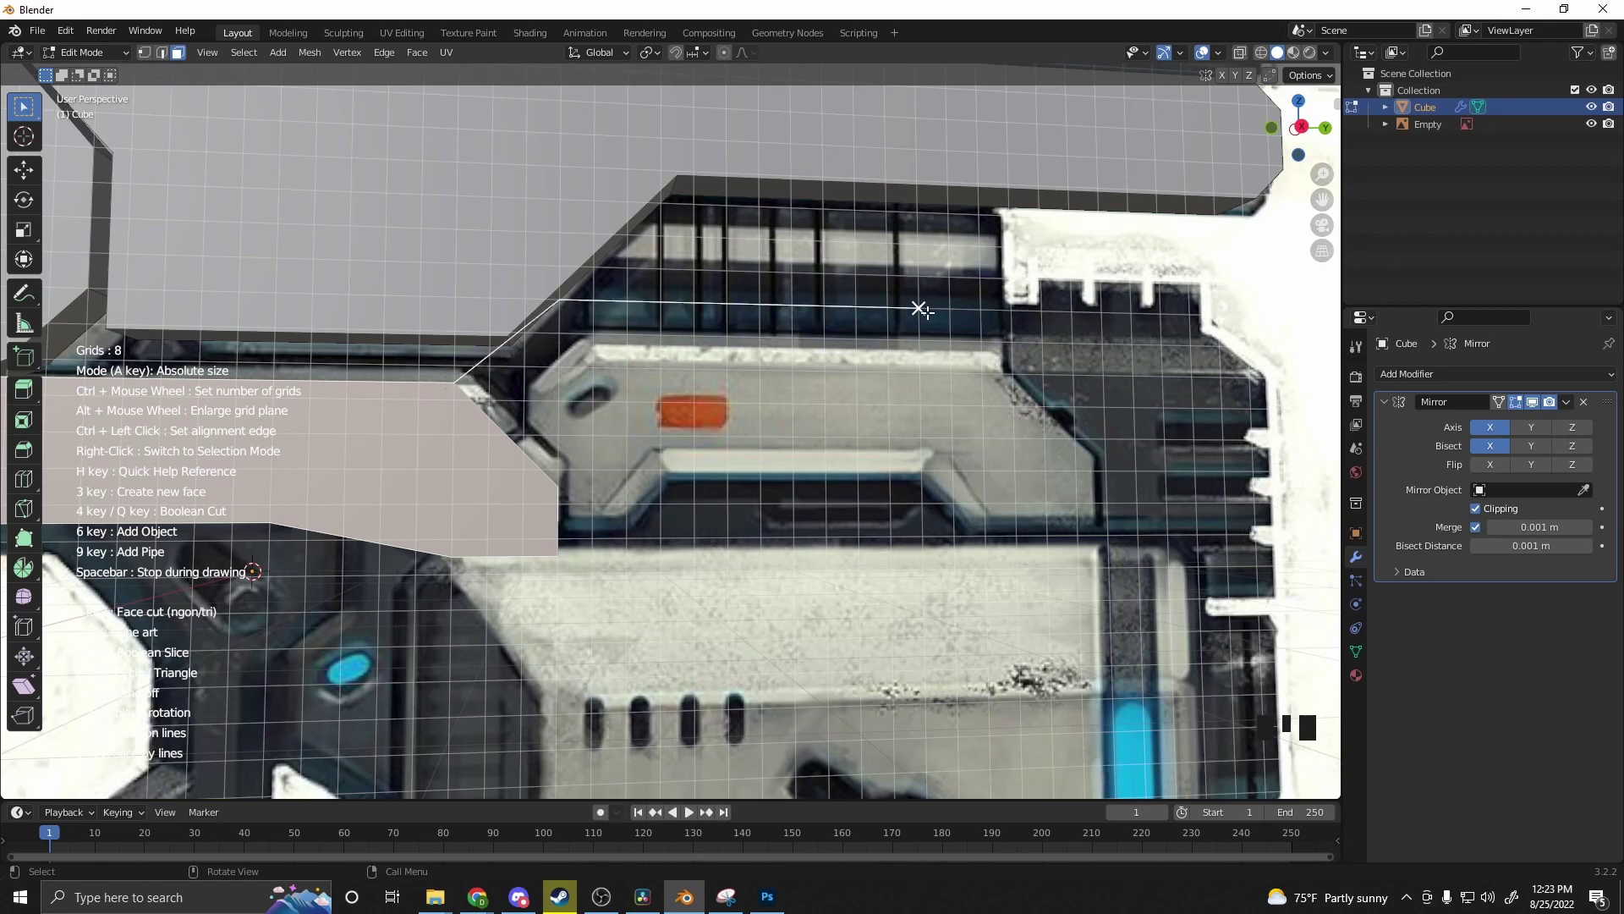
left_click(1012, 309)
left_click(1012, 372)
left_click(1104, 439)
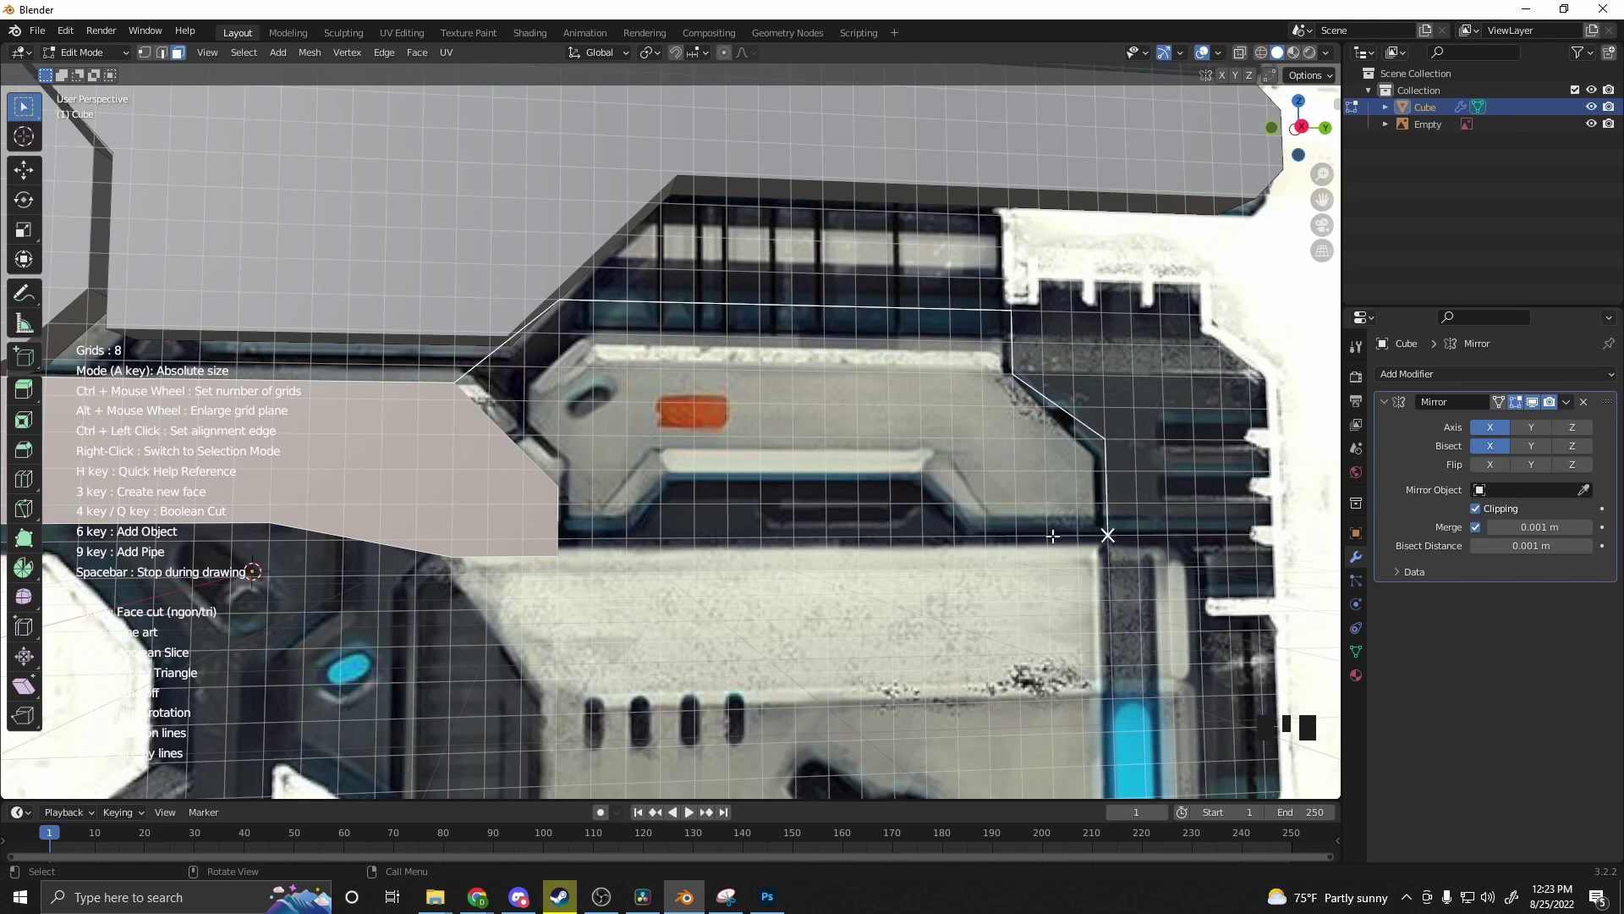
left_click(1107, 535)
Step: Trace the under-barrel section's lower edge back around the trapezoidal notch to the frame's front end
left_click(955, 535)
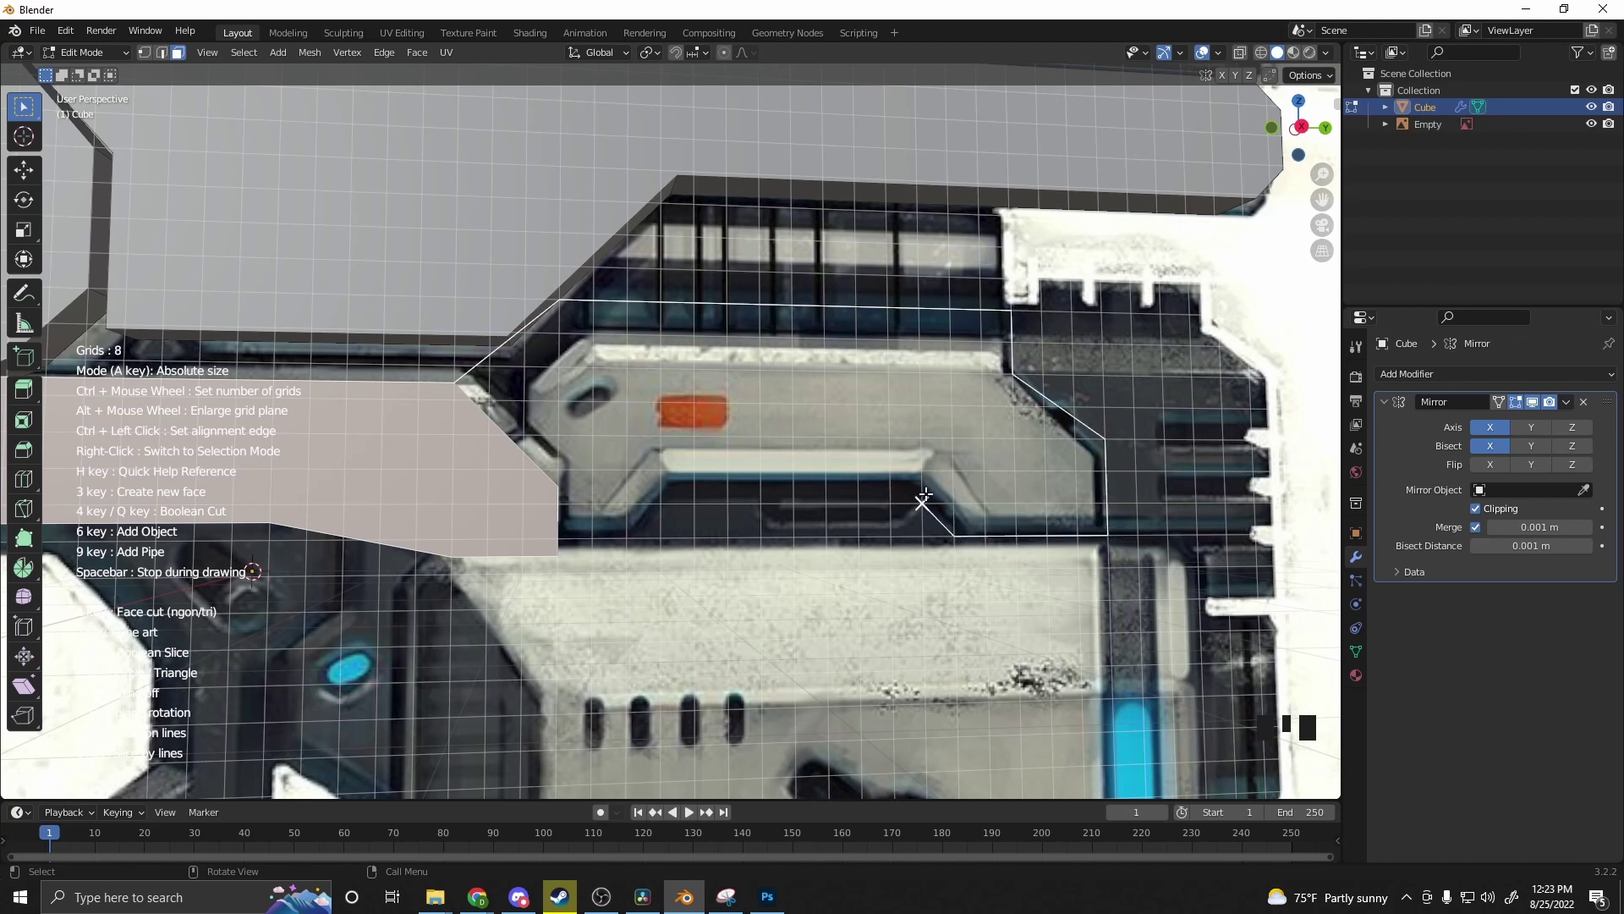
left_click(889, 471)
left_click(660, 471)
left_click(626, 537)
left_click(558, 538)
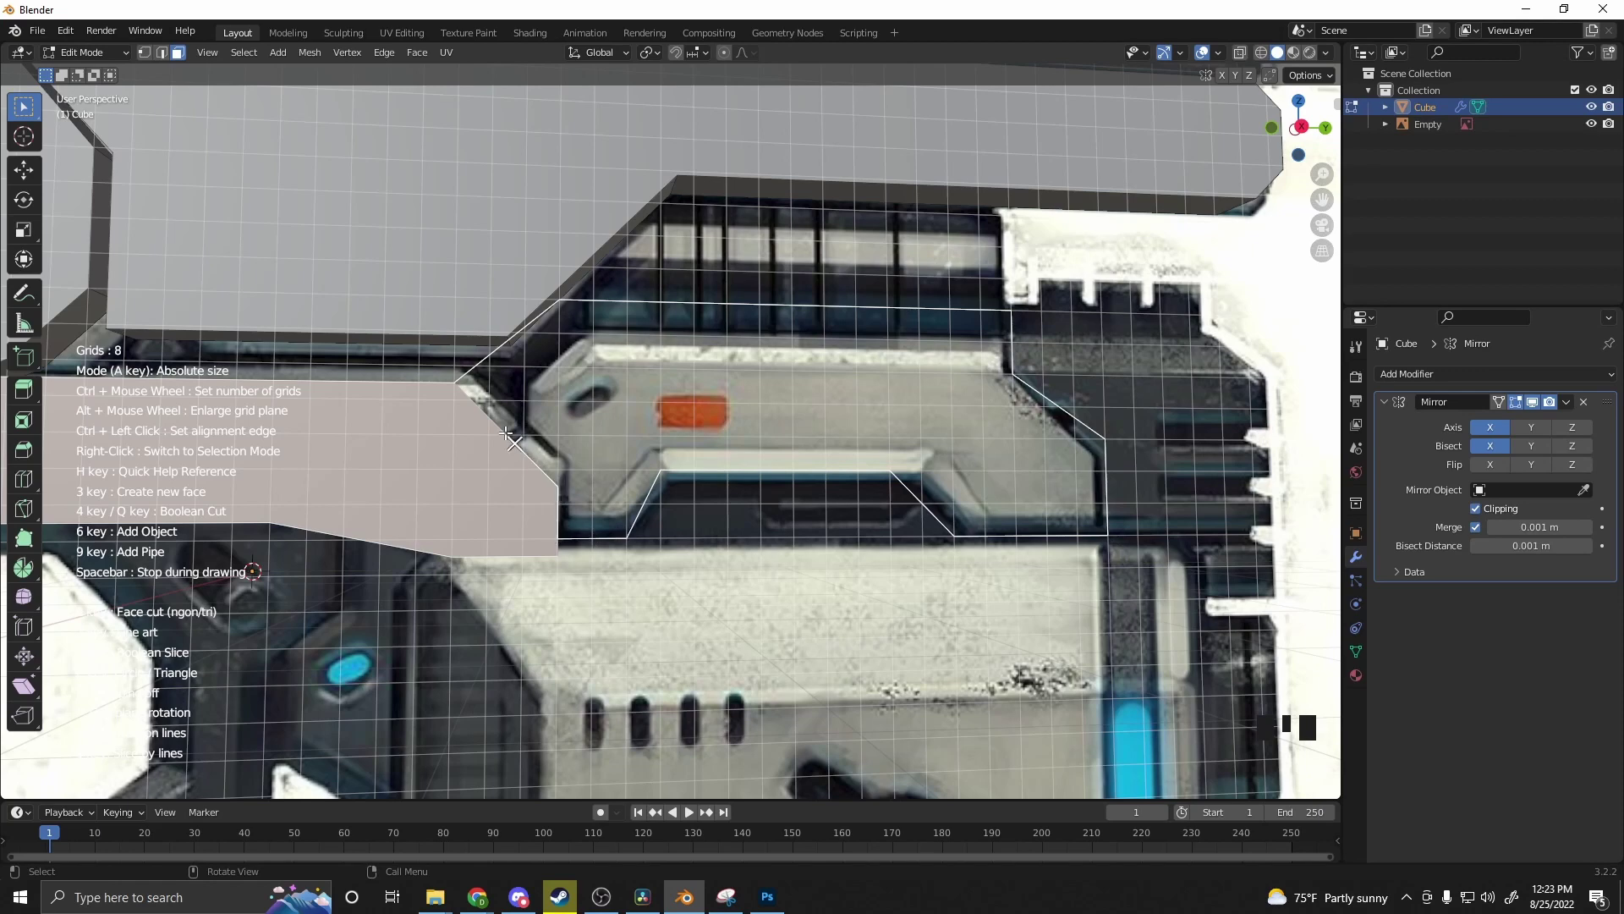
Step: Create the under-barrel face from the traced outline and extrude it into a solid block
scroll(675, 458, "down", 2)
key("3")
middle_click_drag(824, 541, 729, 552)
key("e")
left_click(743, 568)
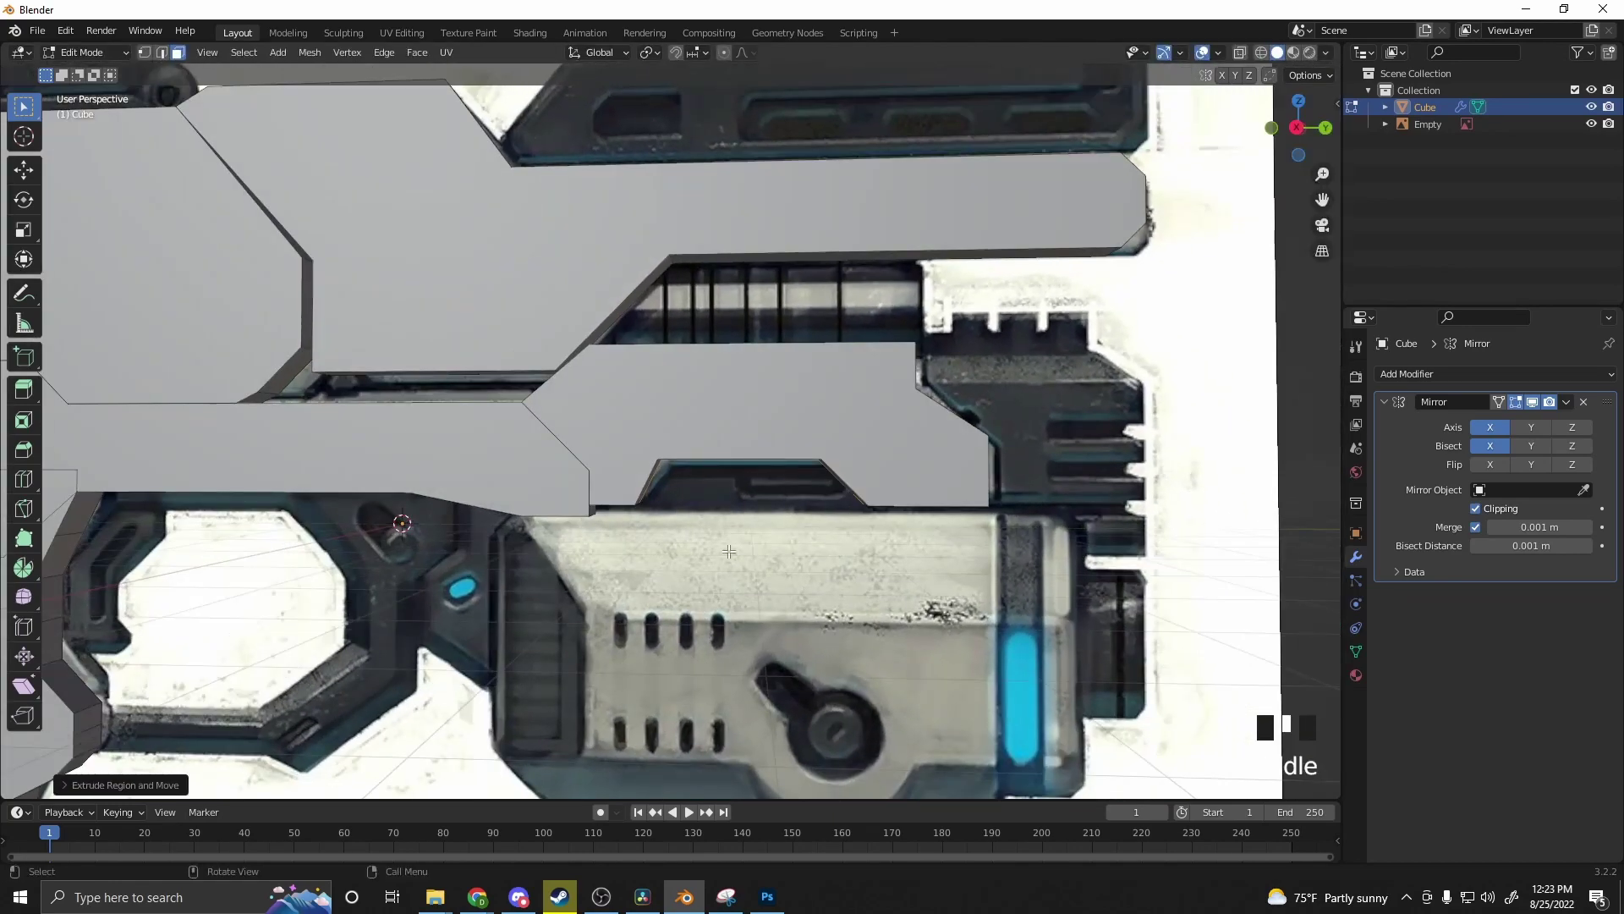
Step: Start Grid Modeler on the frame's side face, enlarge the grid plane, and trace the trigger guard's inner edge around the finger opening
scroll(561, 494, "down", 3)
middle_click_drag(561, 493, 850, 533, "shift")
scroll(850, 534, "up", 3)
left_click(631, 474)
right_click(635, 460)
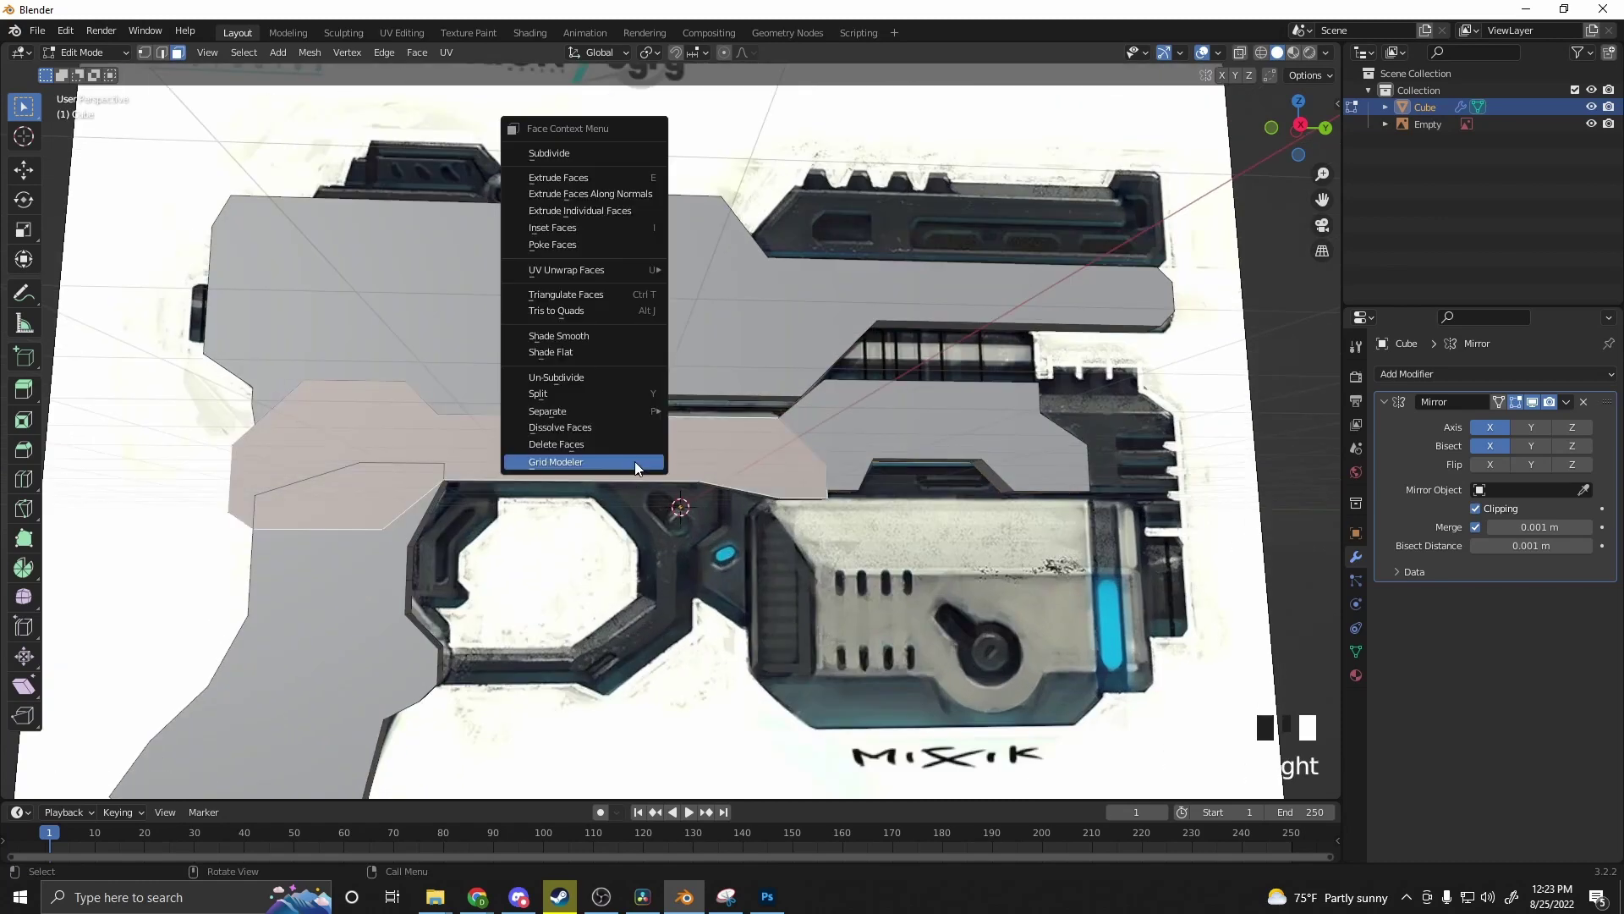
left_click(634, 460)
middle_click(650, 524, "alt")
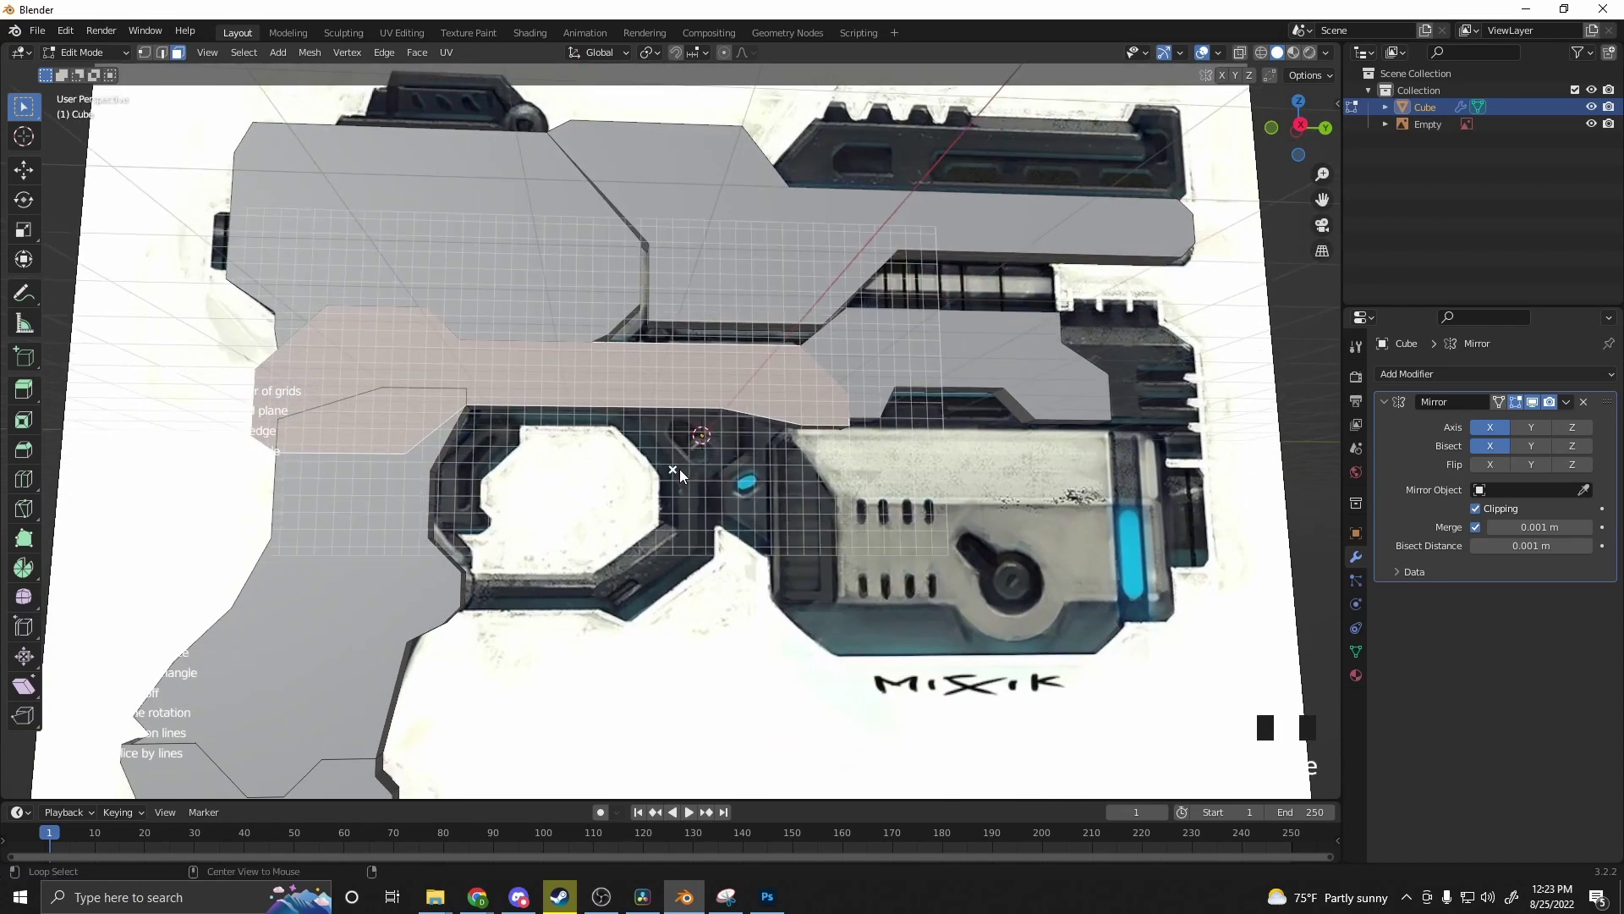
scroll(679, 469, "up", 3)
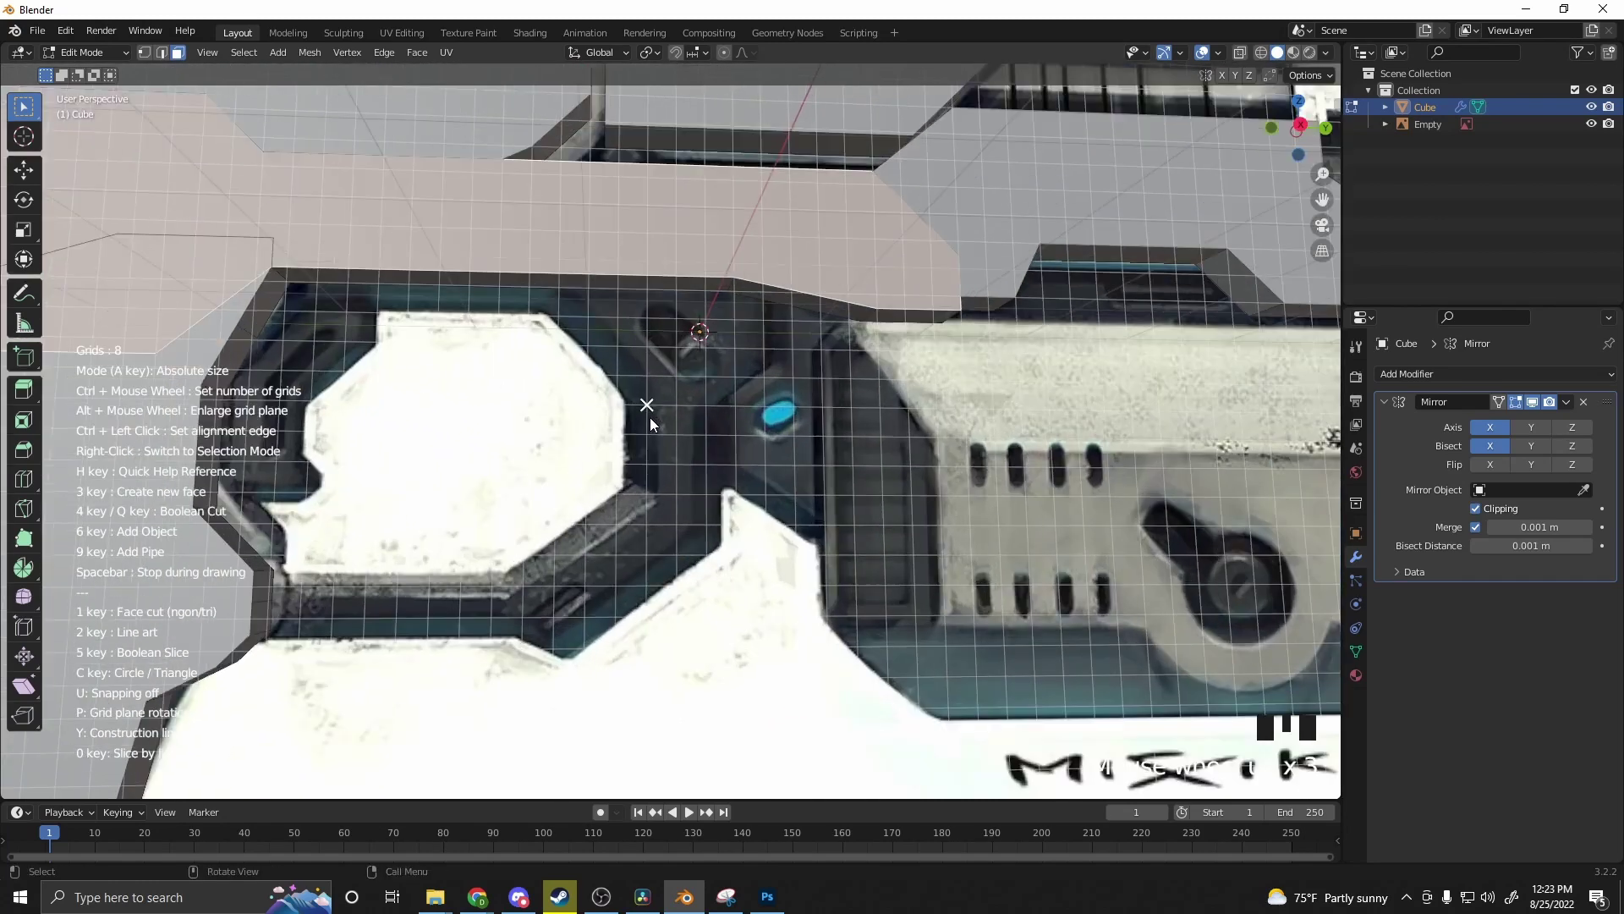
left_click(254, 310)
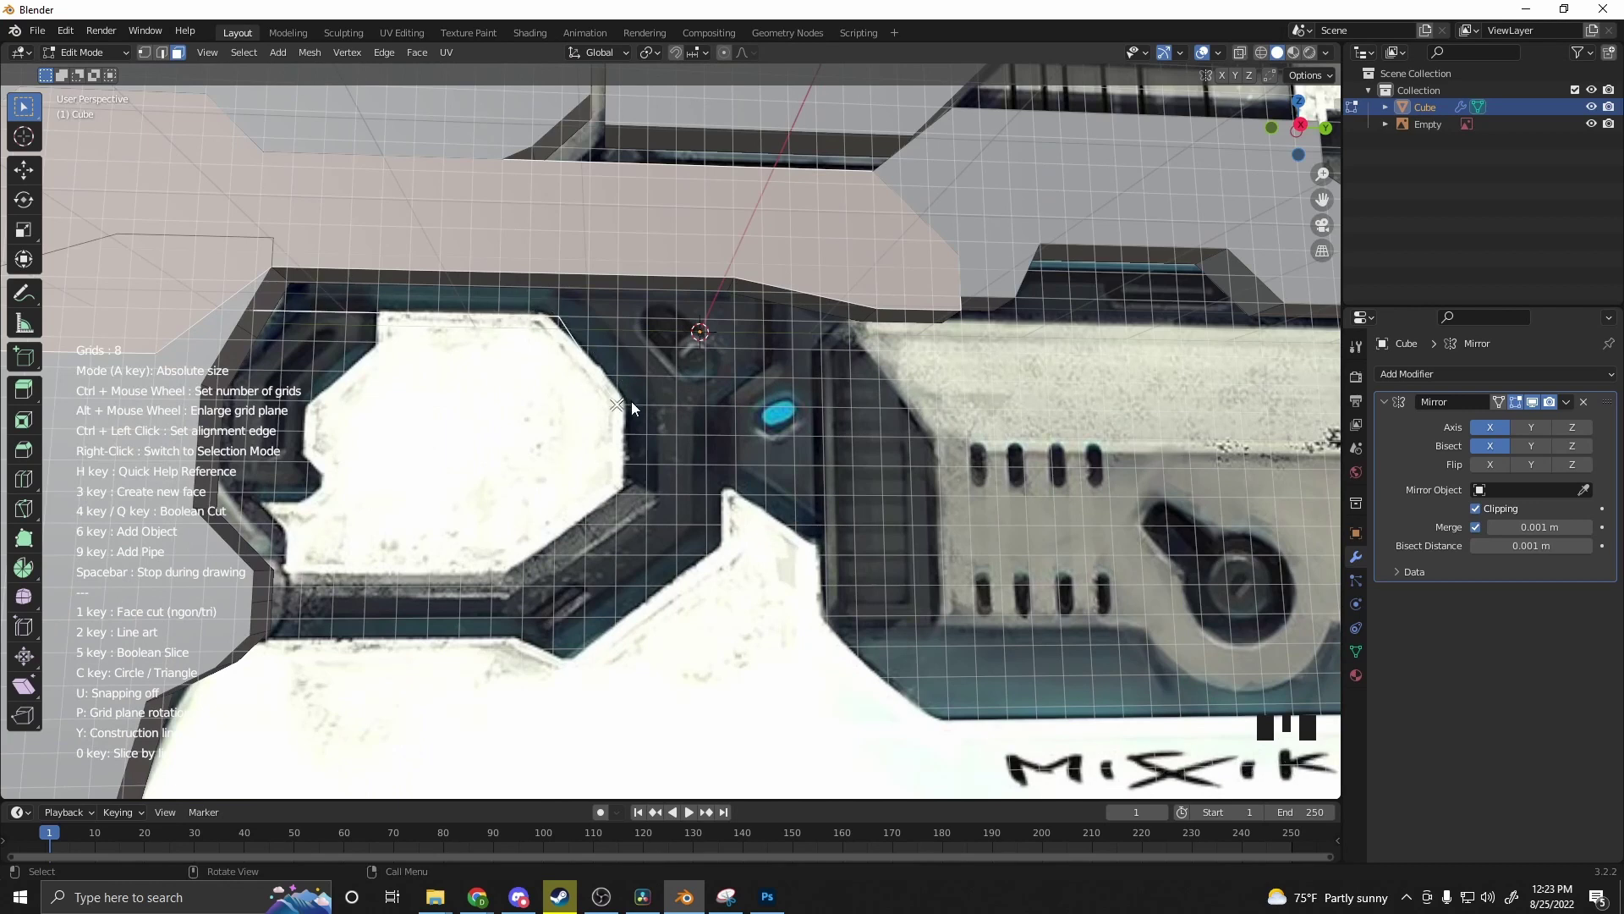
left_click(631, 499)
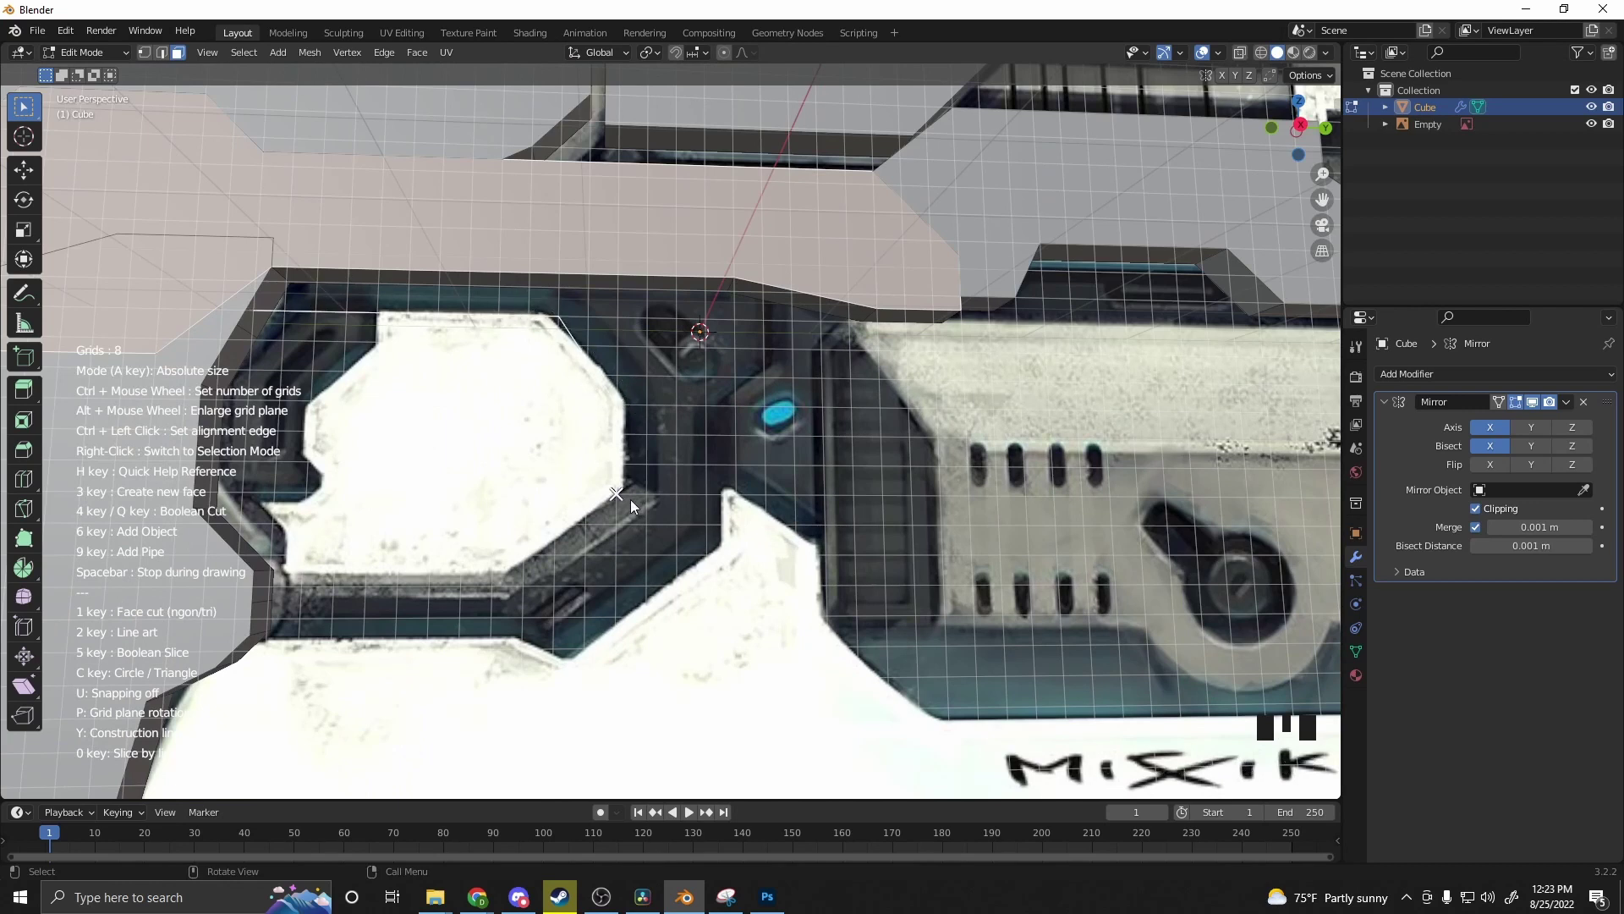
left_click(496, 585)
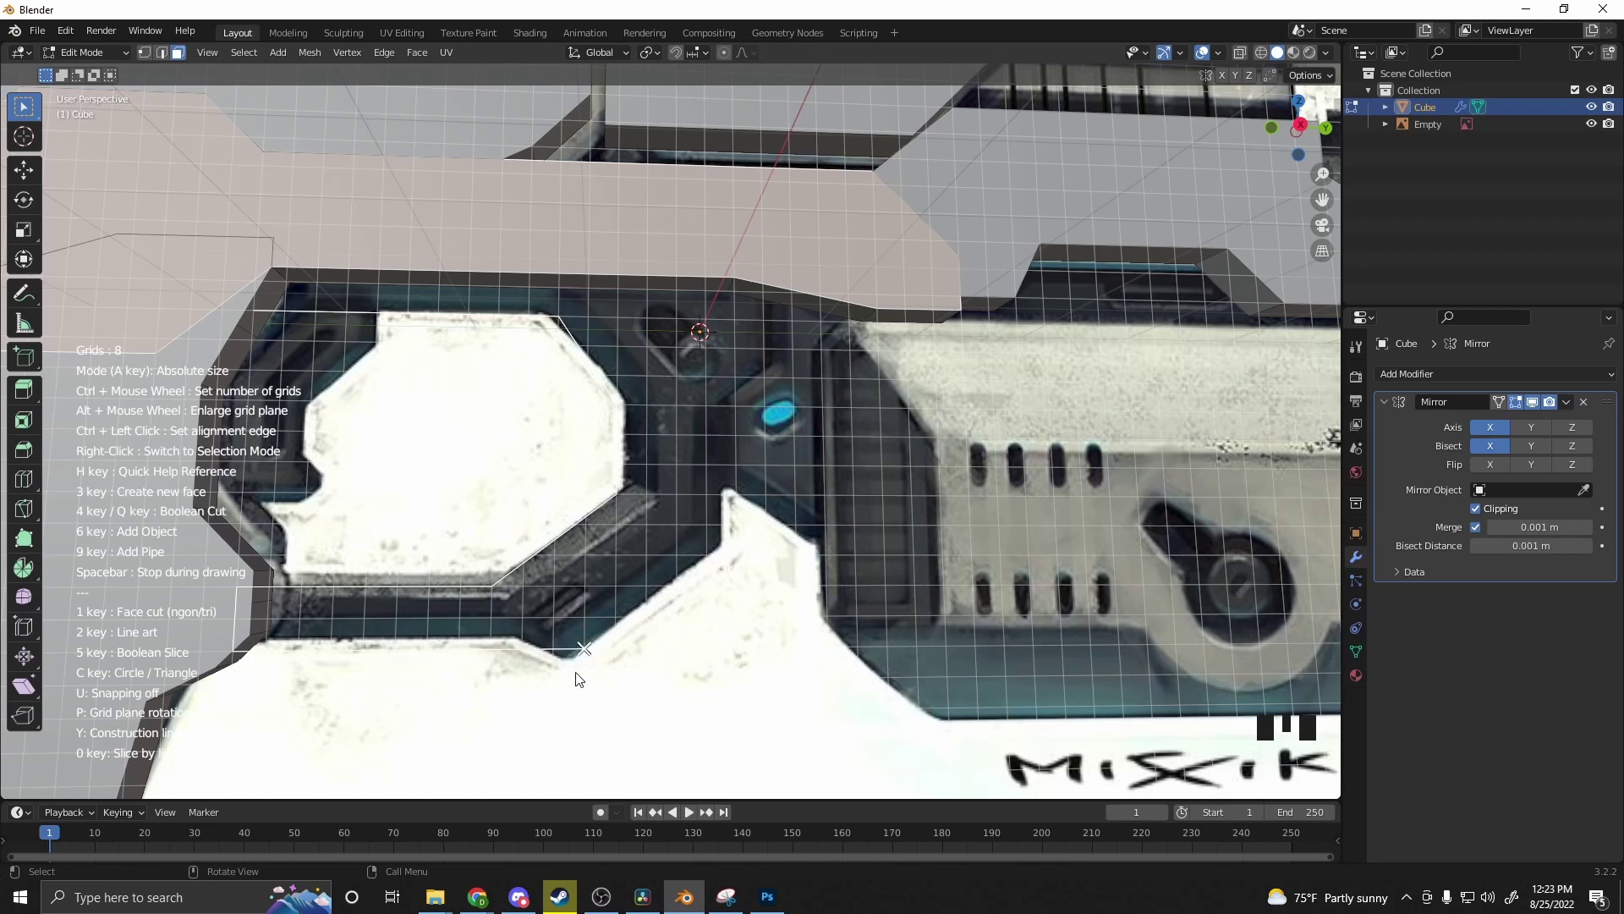
Step: Trace the trigger guard's outer edge back up to the frame, create its face and extrude it into a solid block
left_click(732, 494)
left_click(733, 278)
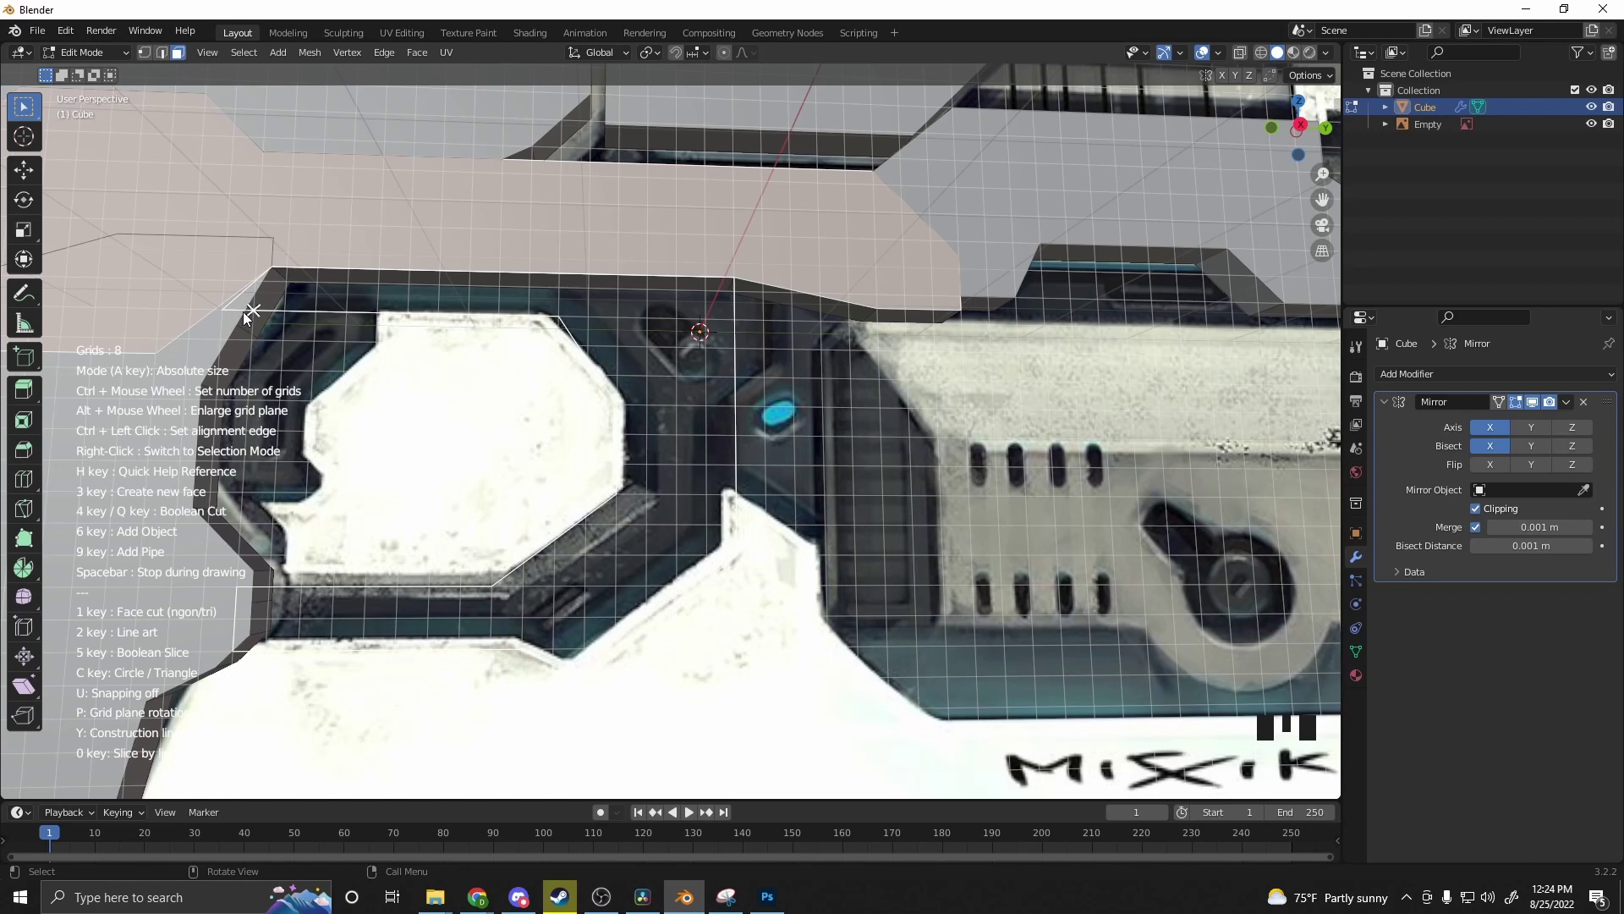
key("3")
key("e")
middle_click_drag(506, 475, 575, 524)
left_click(408, 527)
Step: Start Grid Modeler on the trigger guard's side face and enlarge the grid plane over the pistol's lower front housing
scroll(720, 544, "up", 2)
left_click(265, 436)
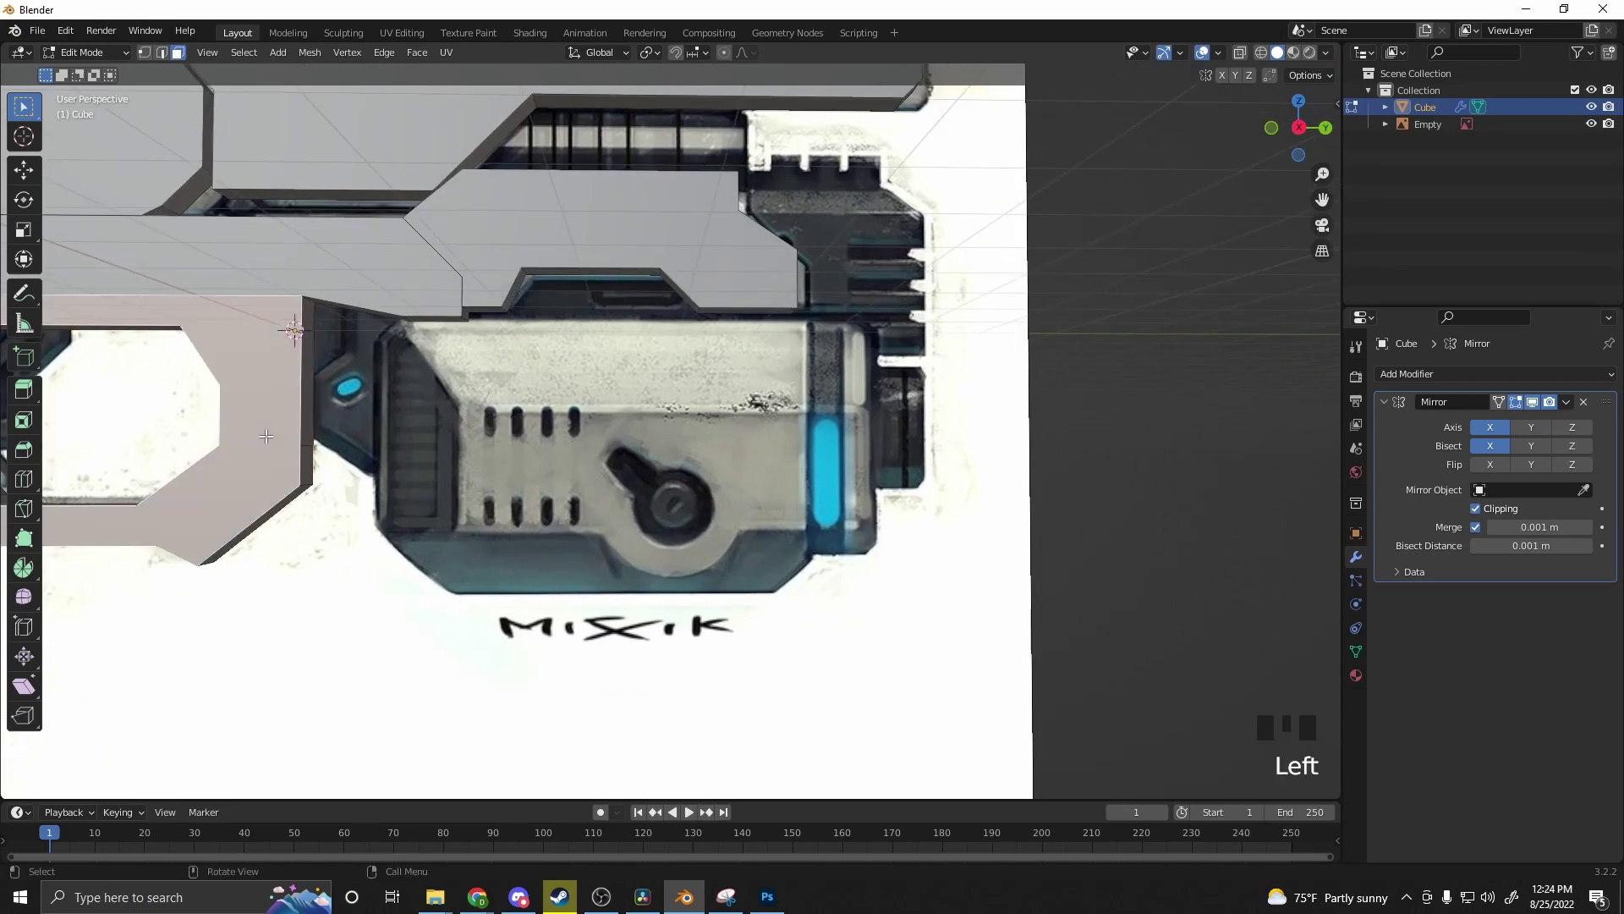
right_click_drag(266, 436, 273, 434)
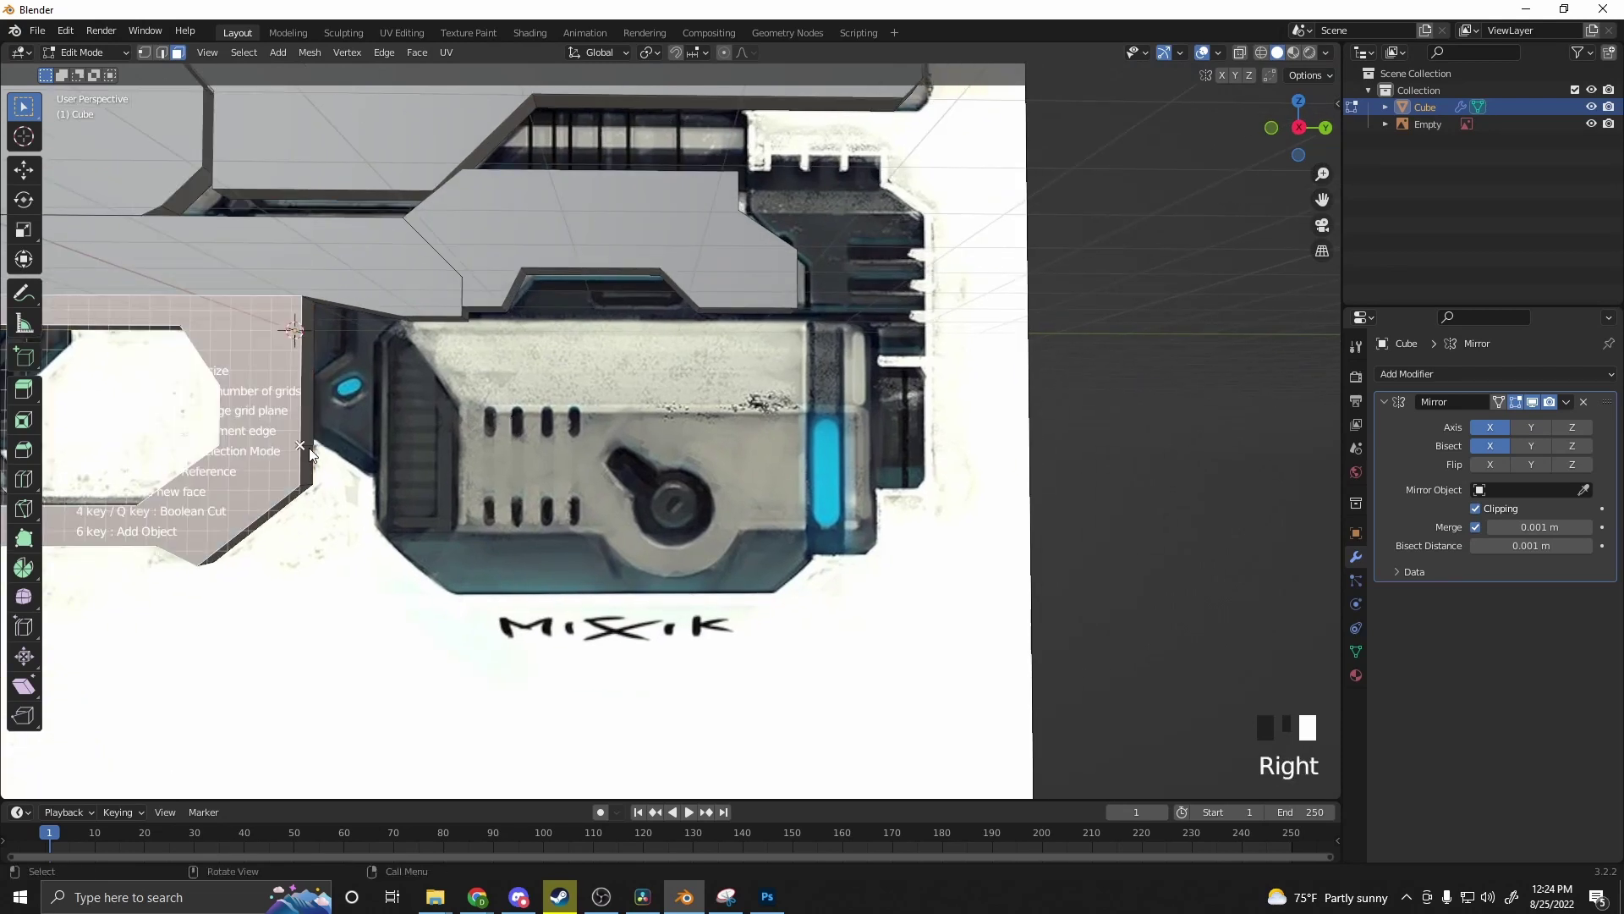
key("alt")
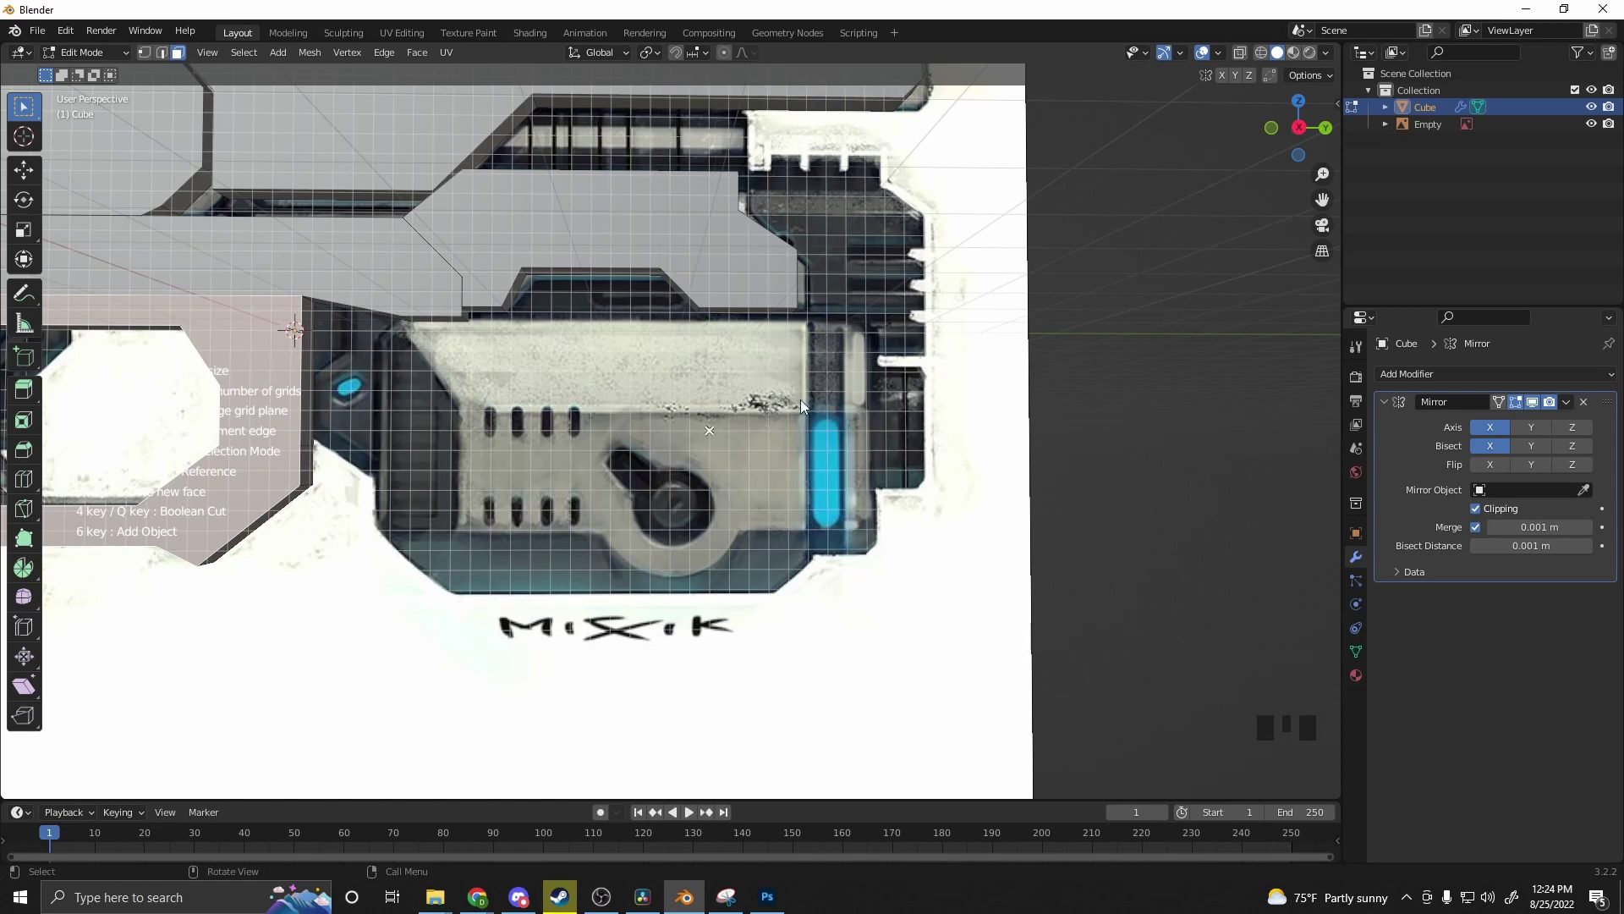
left_click(298, 449)
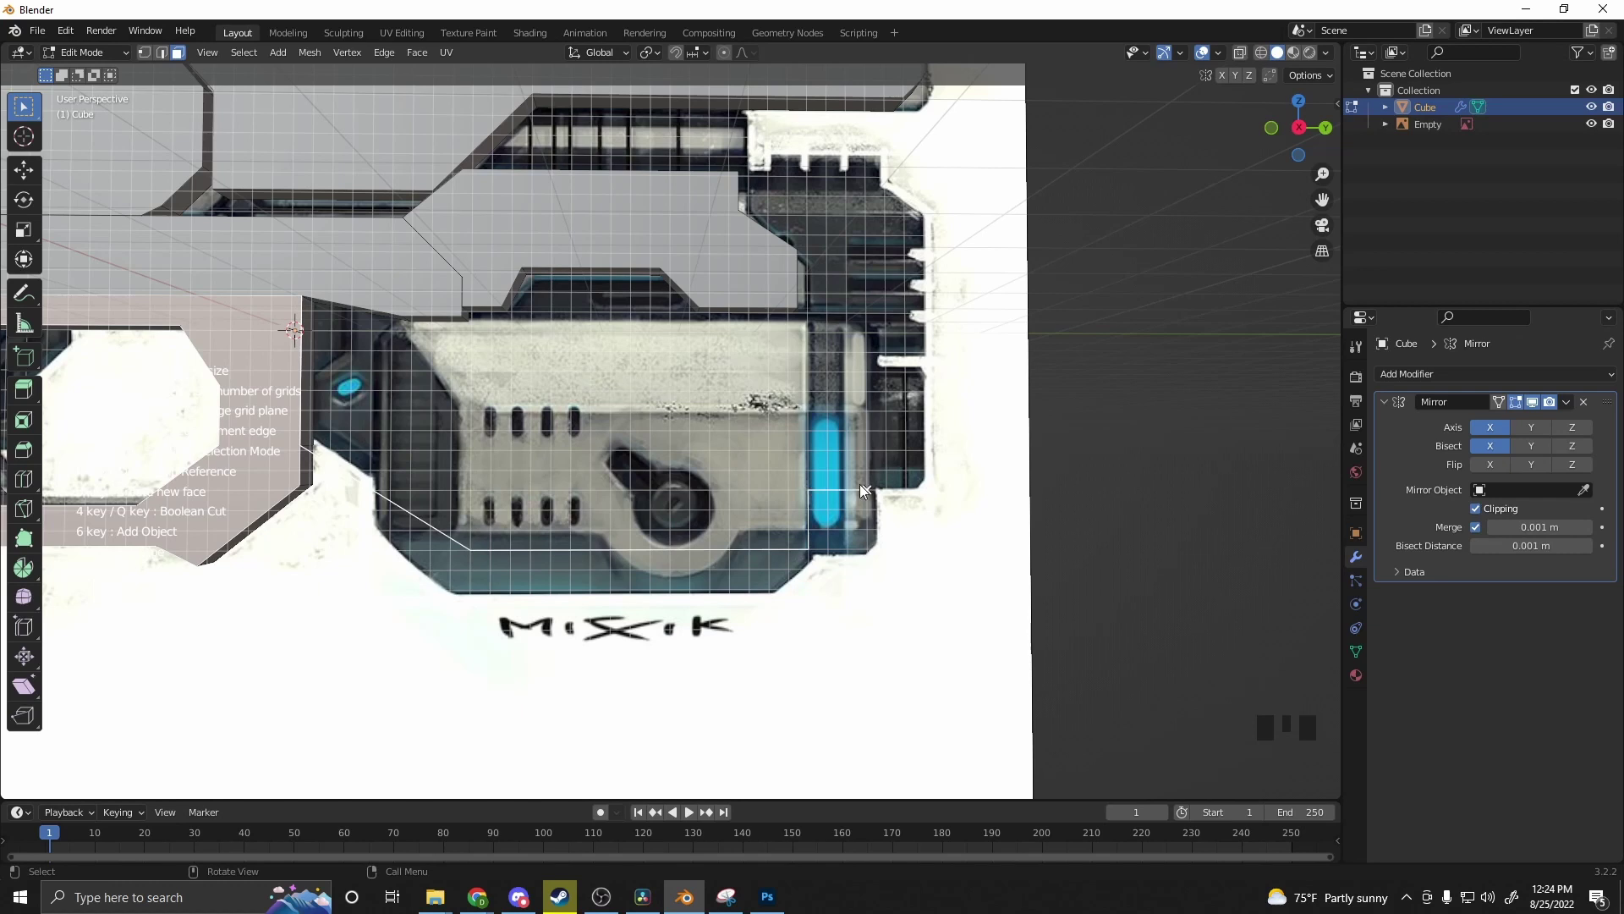
left_click(865, 352)
left_click(923, 353)
left_click(884, 181)
left_click(884, 158)
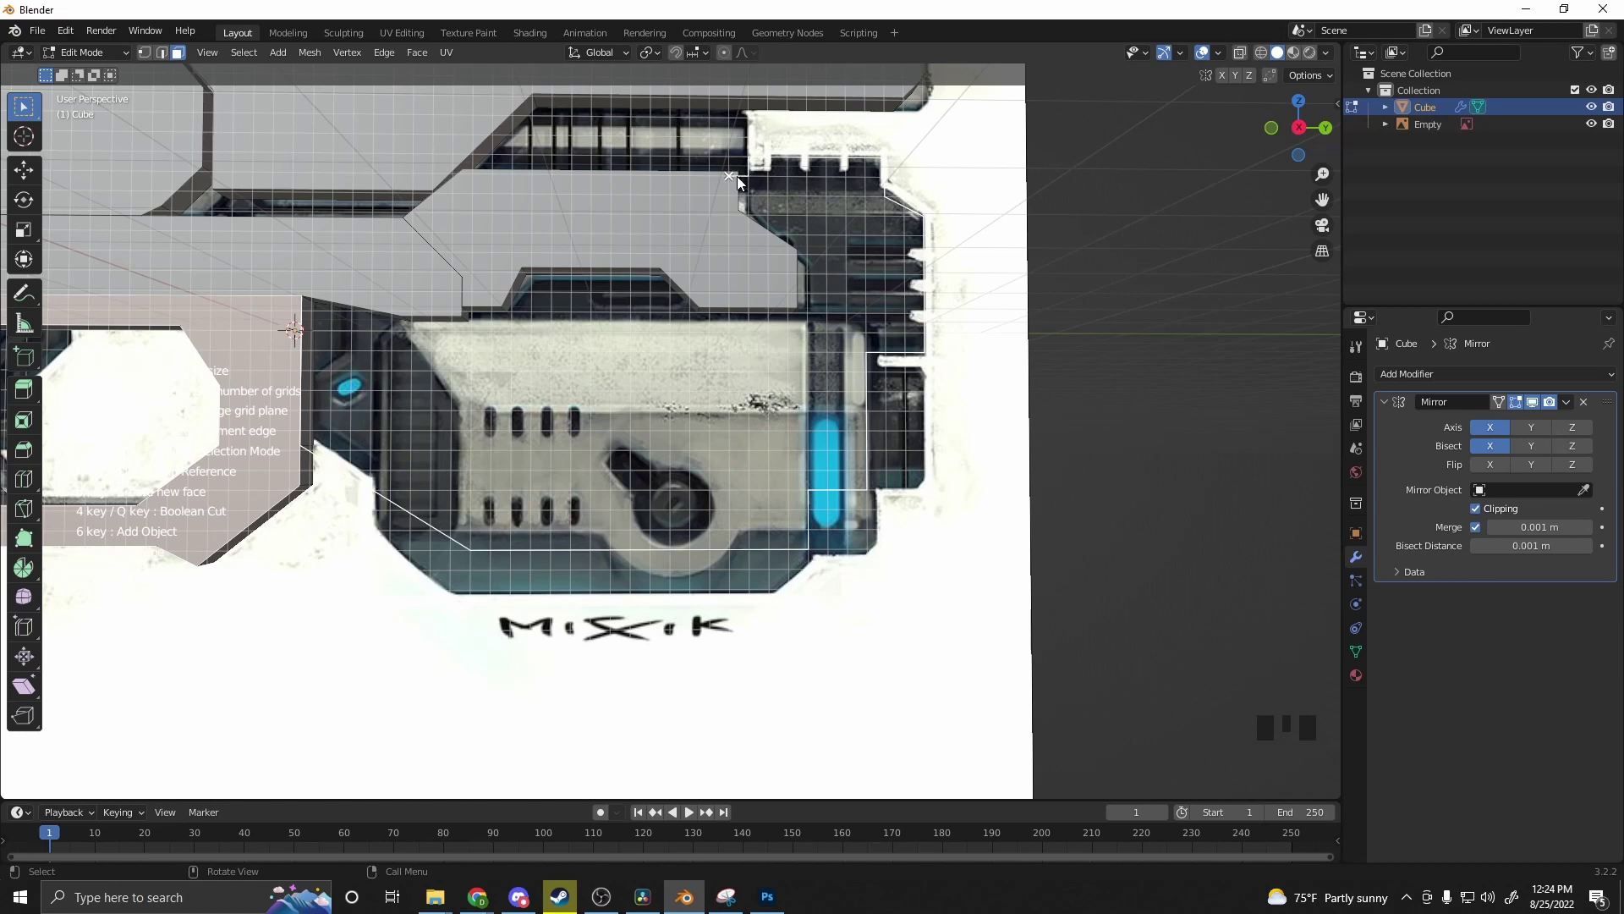
left_click(734, 208)
left_click(734, 260)
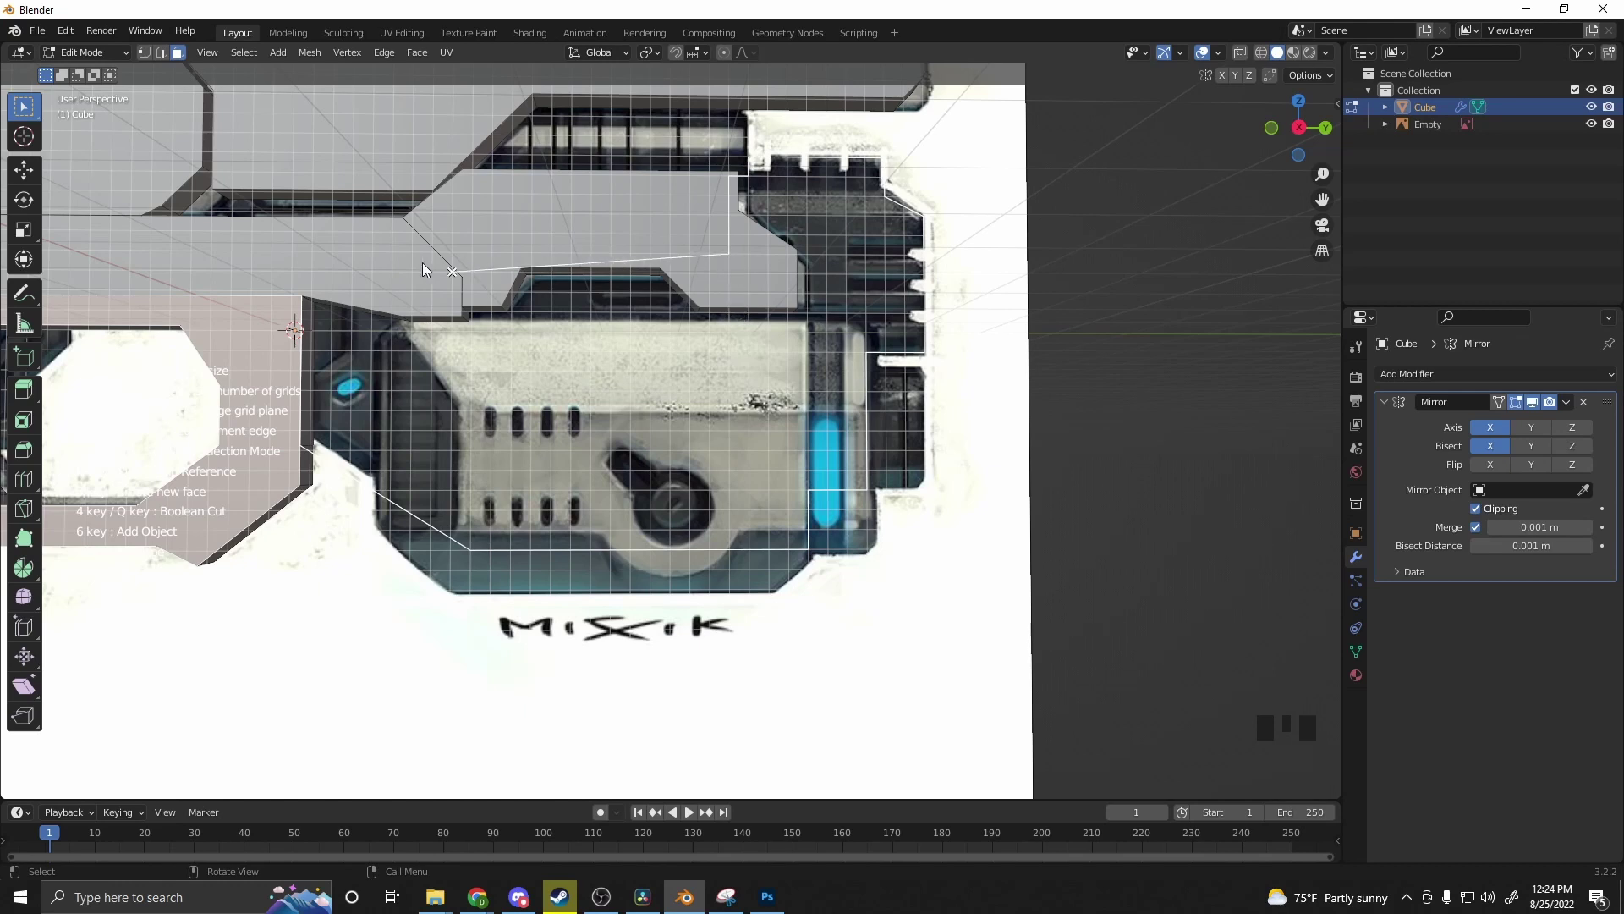
left_click(313, 252)
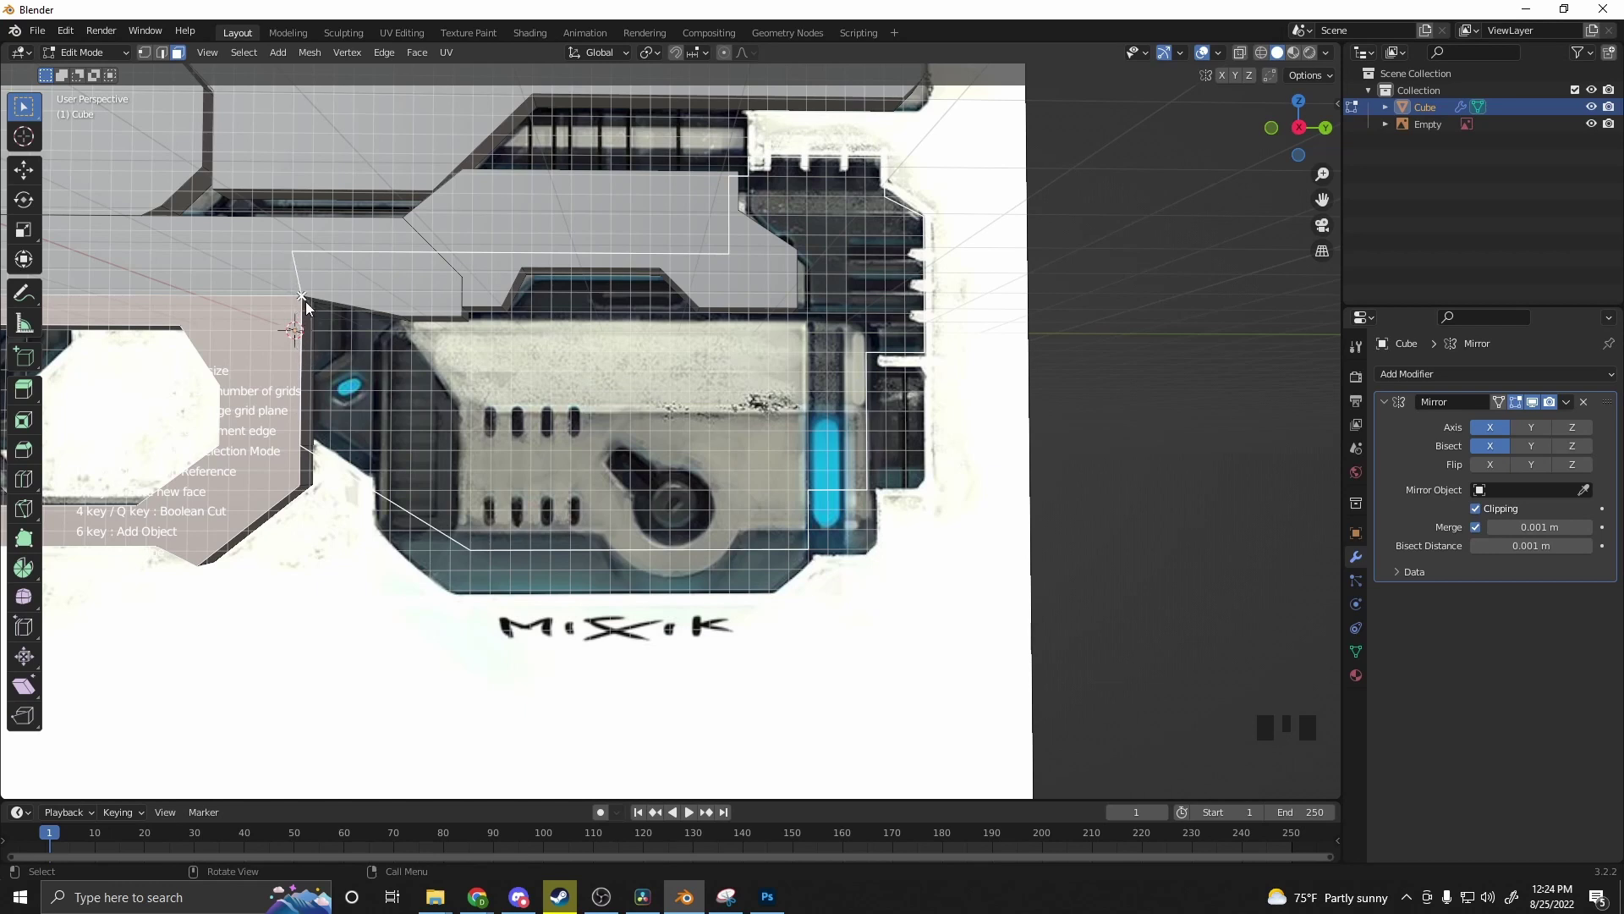
left_click(302, 367)
key("ctrl+z")
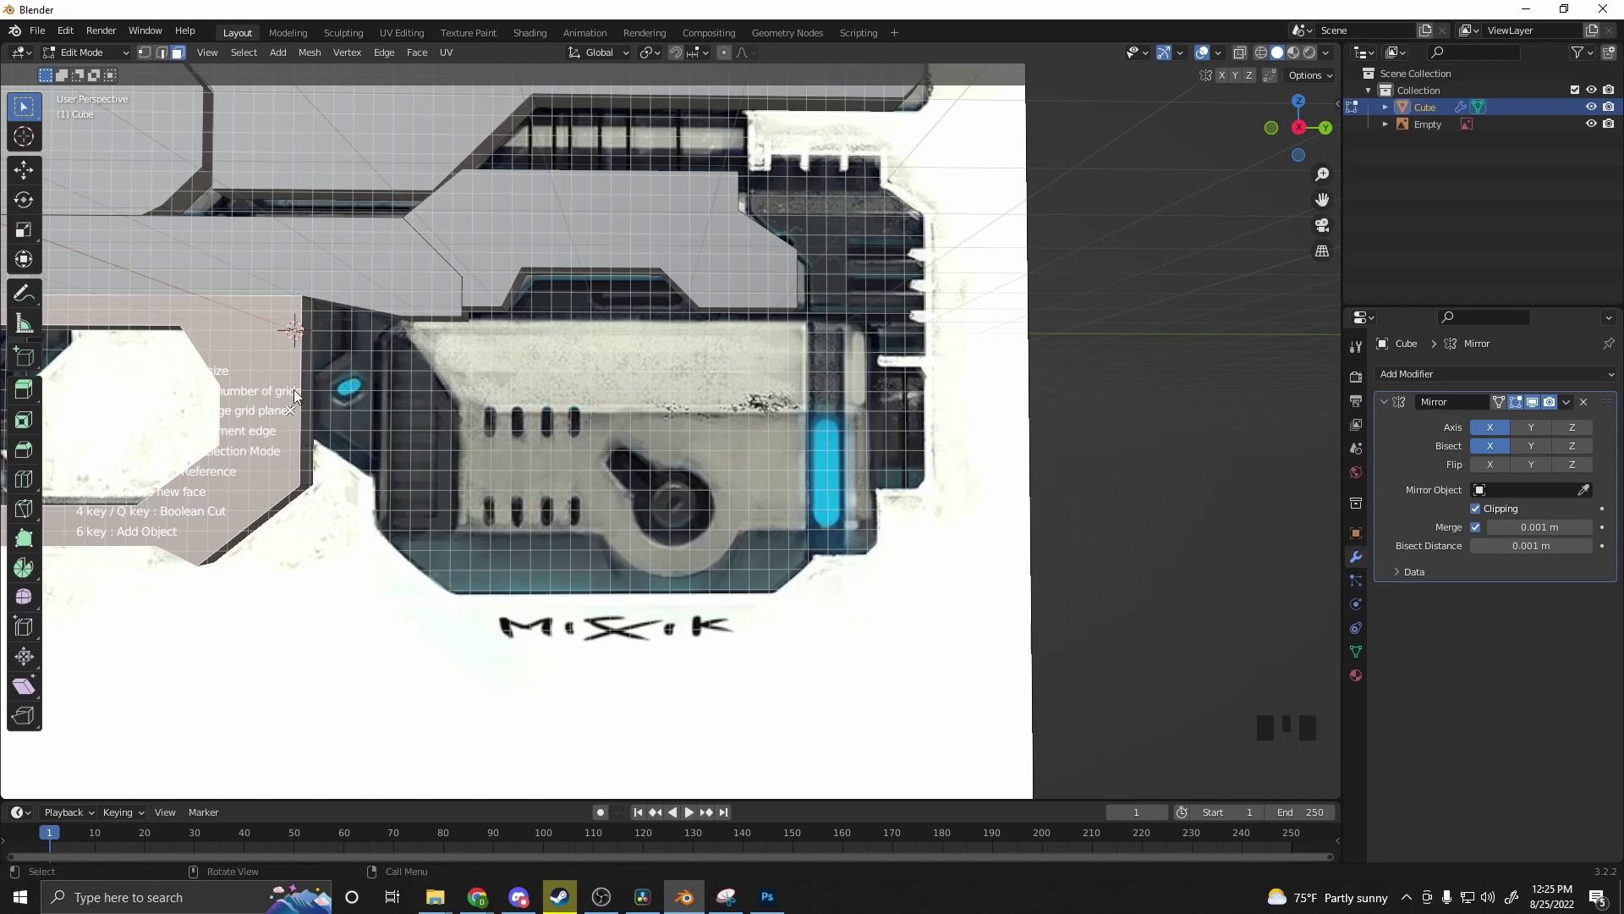
Step: Trace the lower front housing from the trigger guard's front edge along its underside to the stepped front corner
scroll(308, 301, "up", 3)
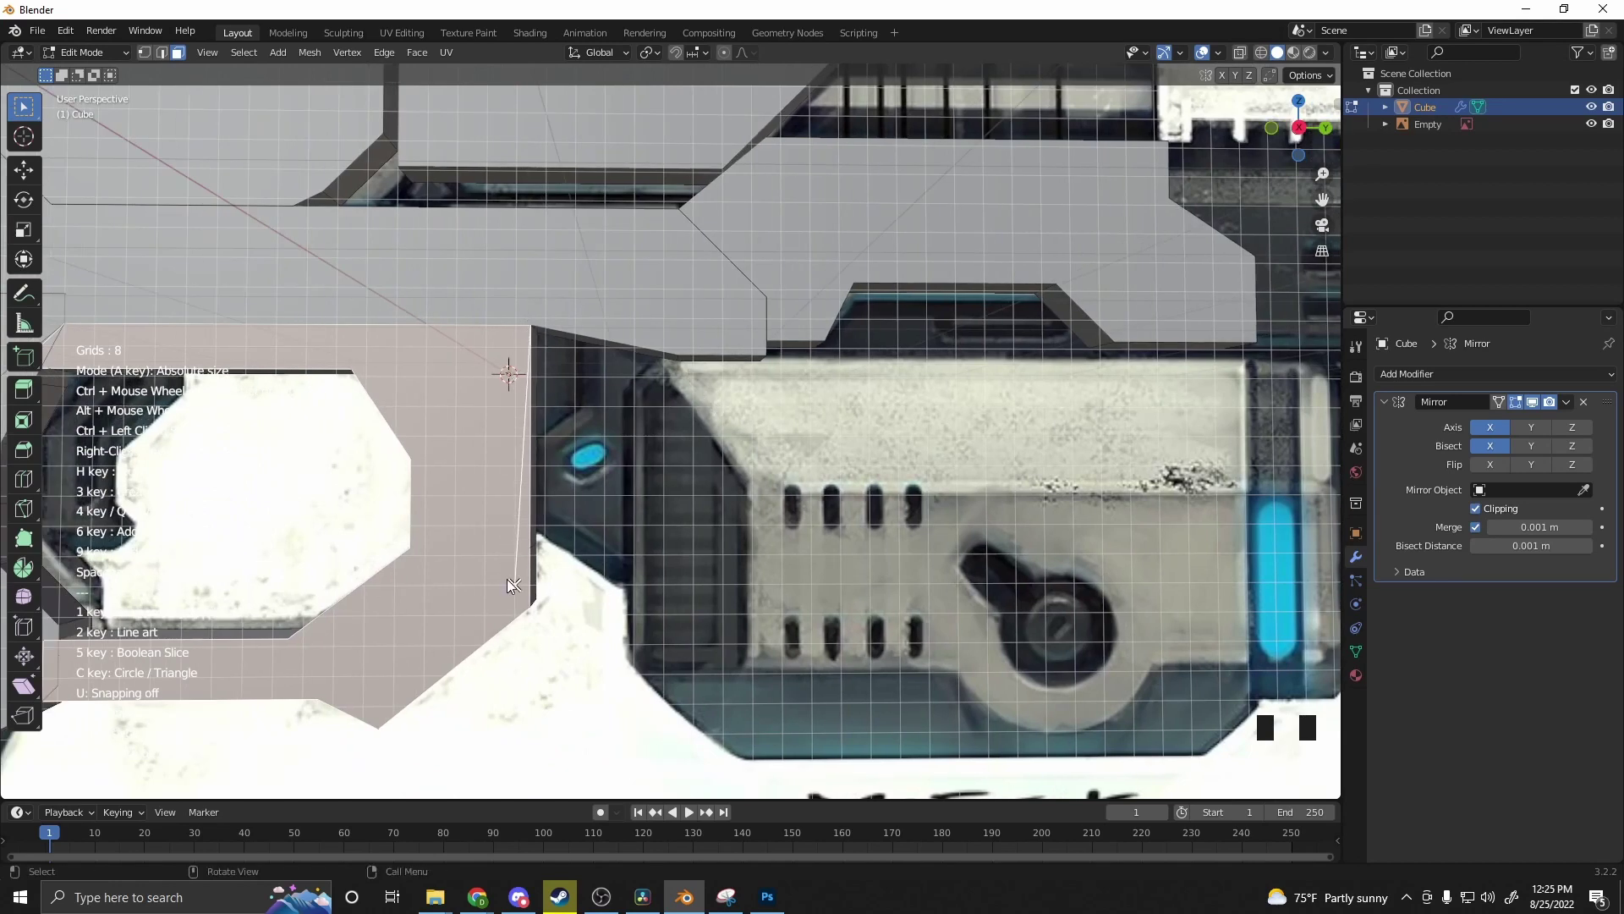
left_click(532, 527)
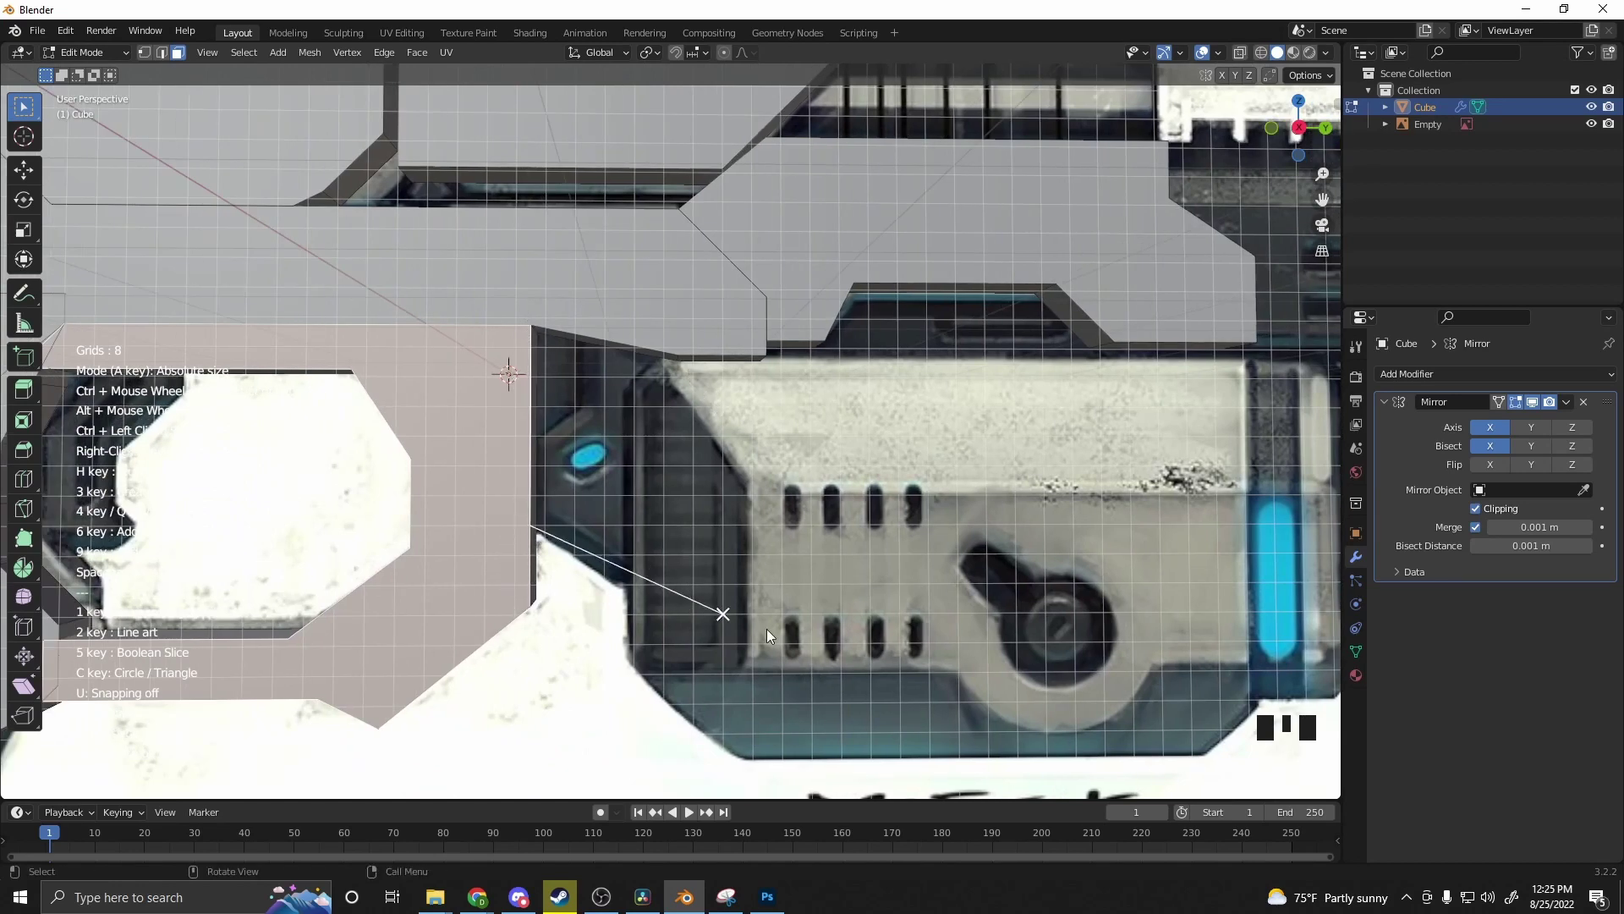
middle_click_drag(783, 709, 590, 667, "shift")
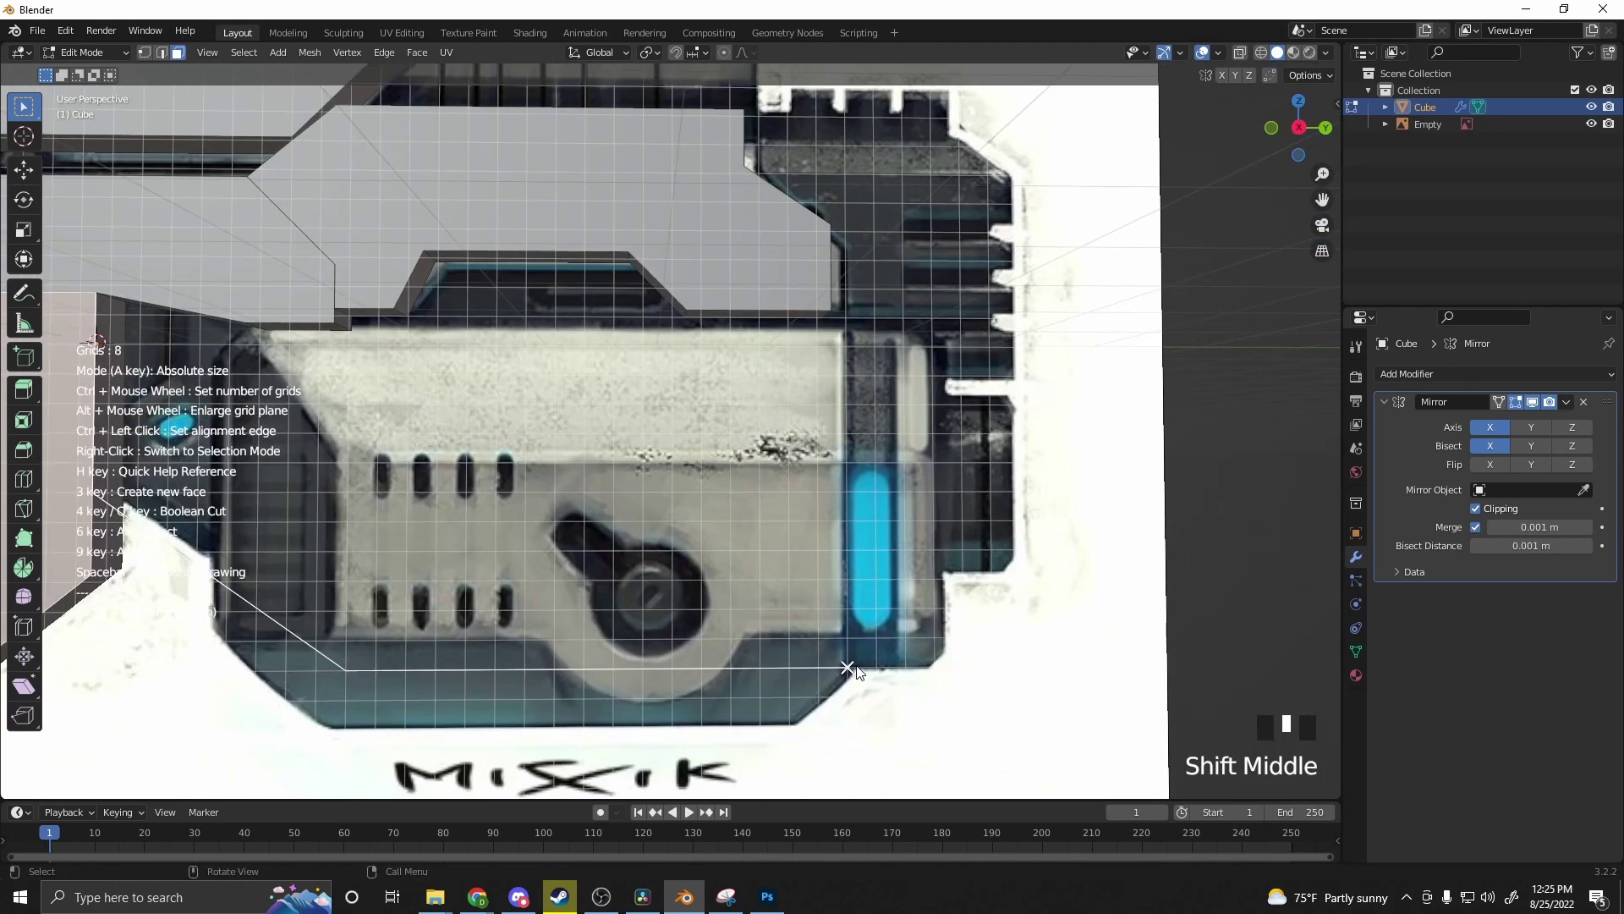
left_click(847, 668)
left_click(924, 573)
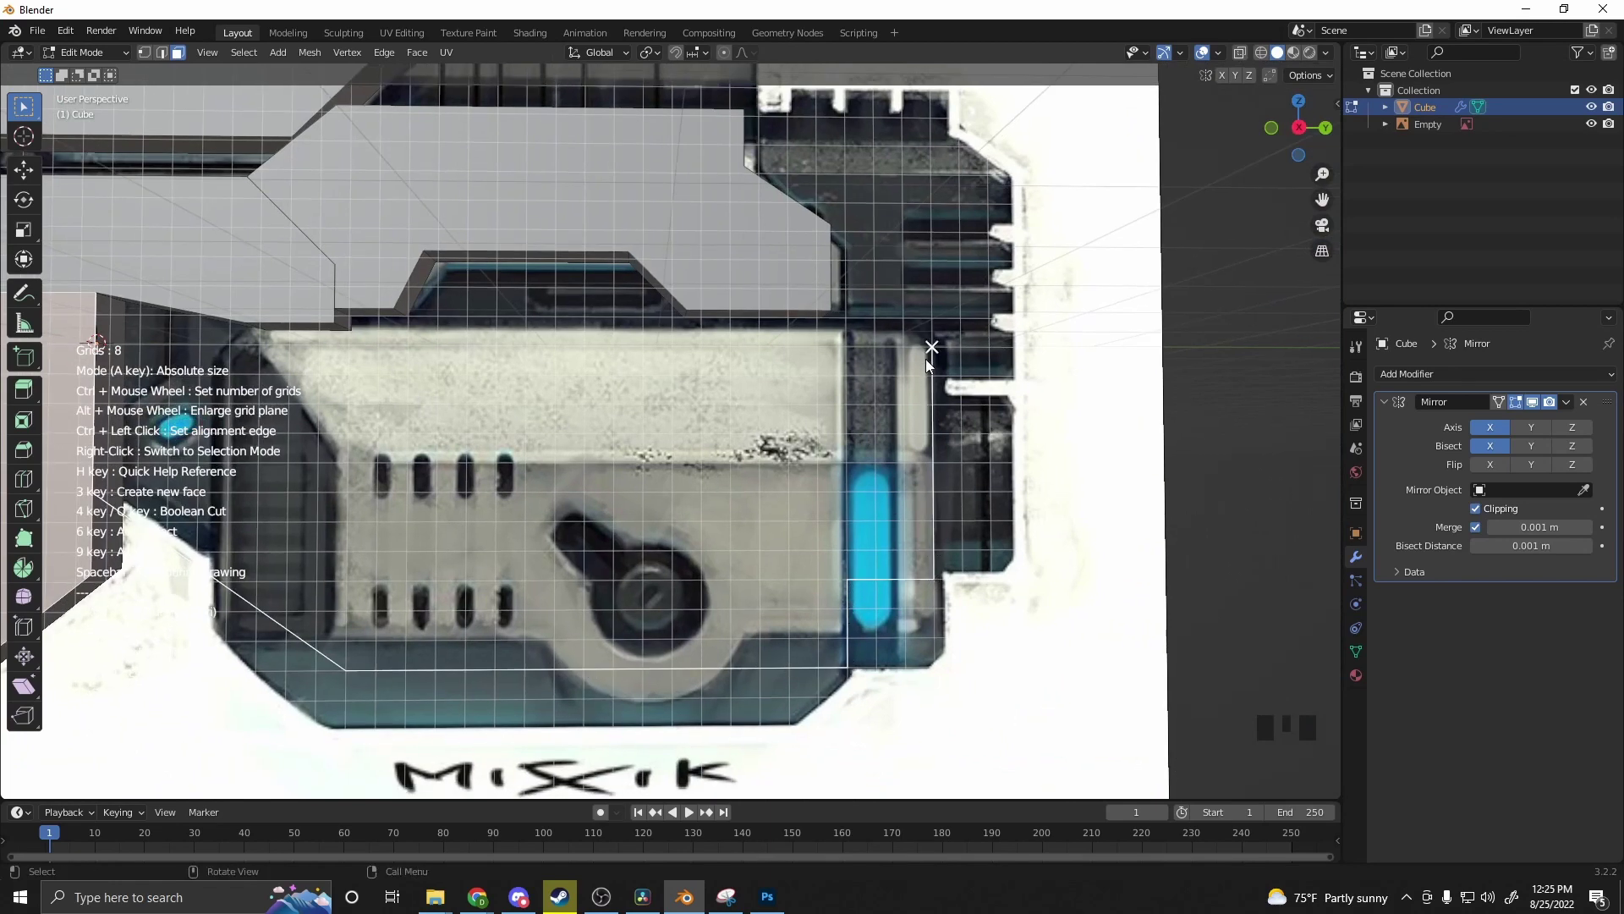
Step: Trace the housing's front end and chamfered upper corner, then back behind the under-barrel section to the trigger guard's upper front corner
left_click(1018, 375)
left_click(957, 145)
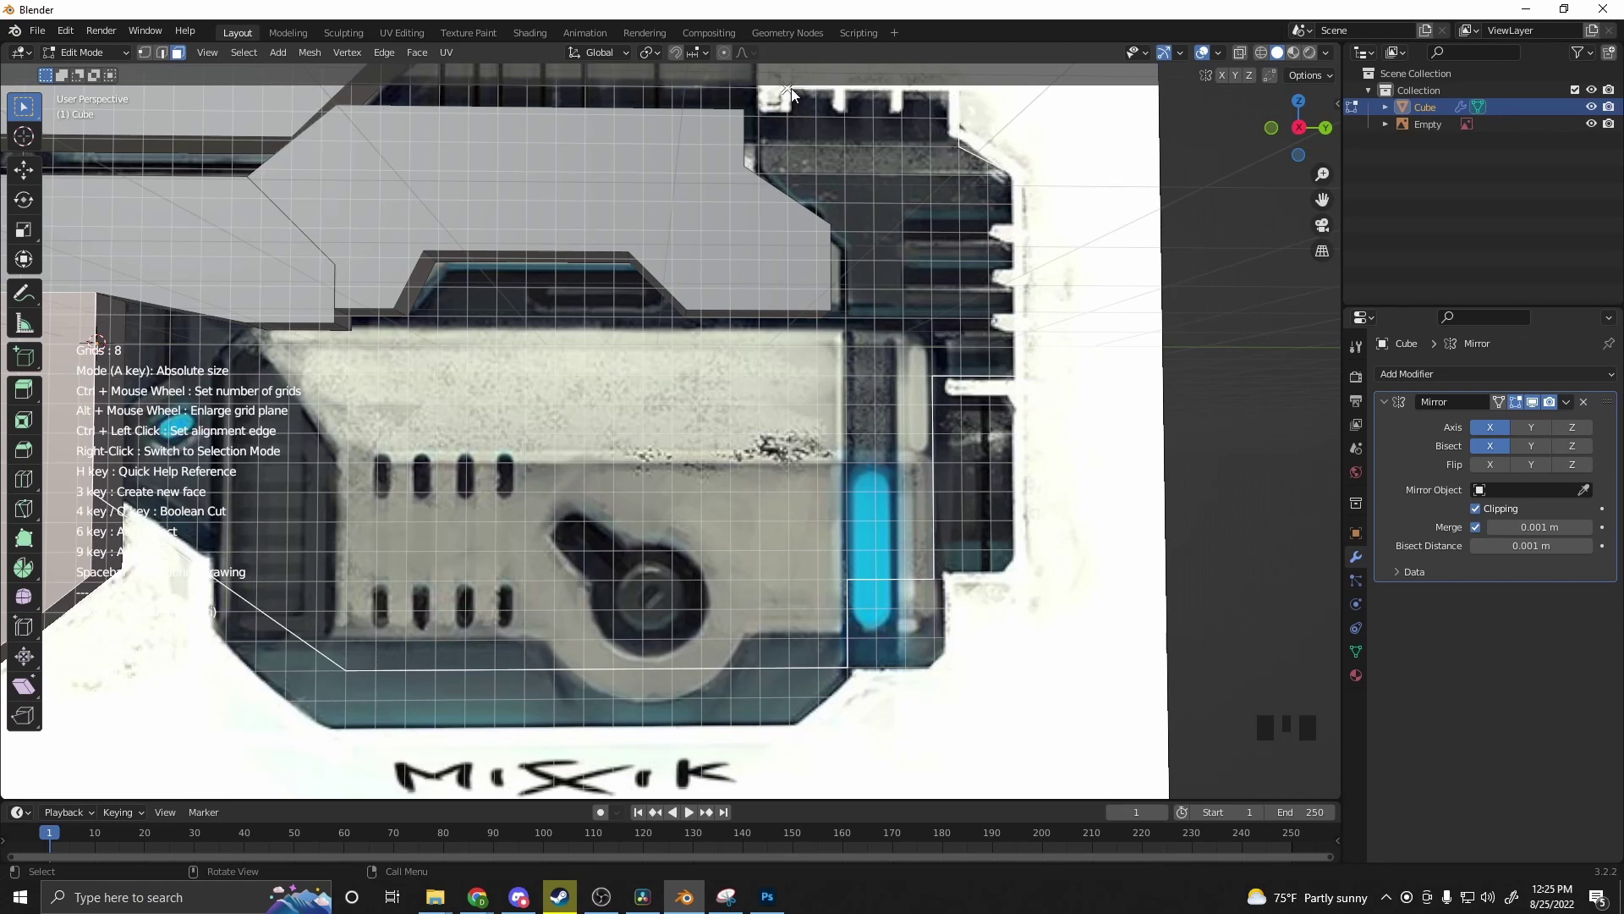
left_click(758, 116)
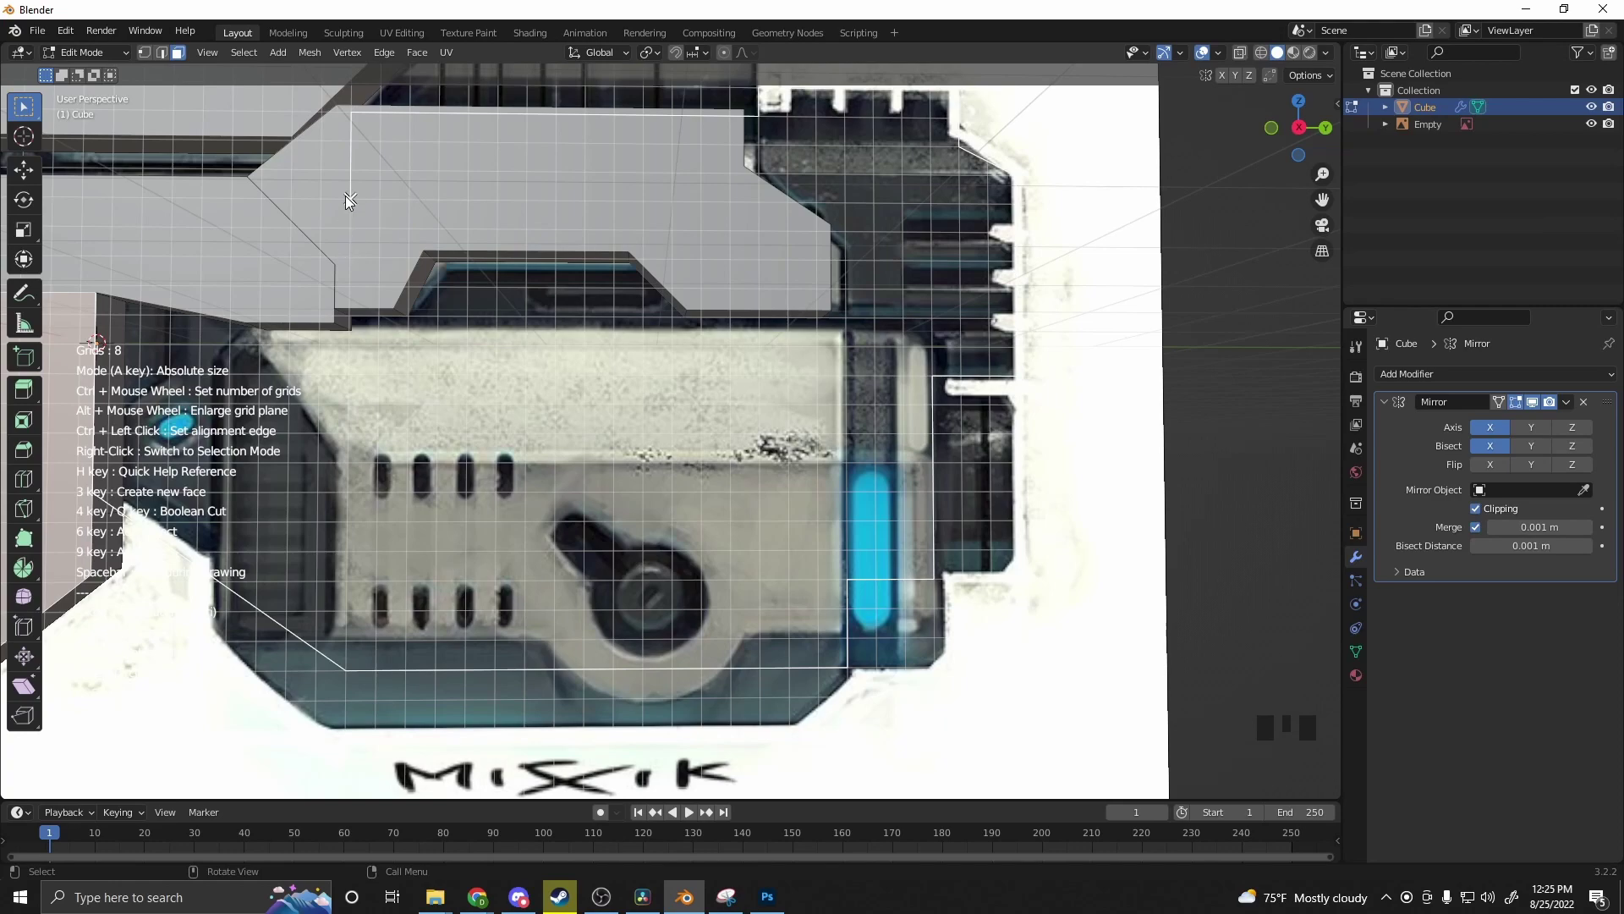
middle_click_drag(137, 197, 589, 220, "shift")
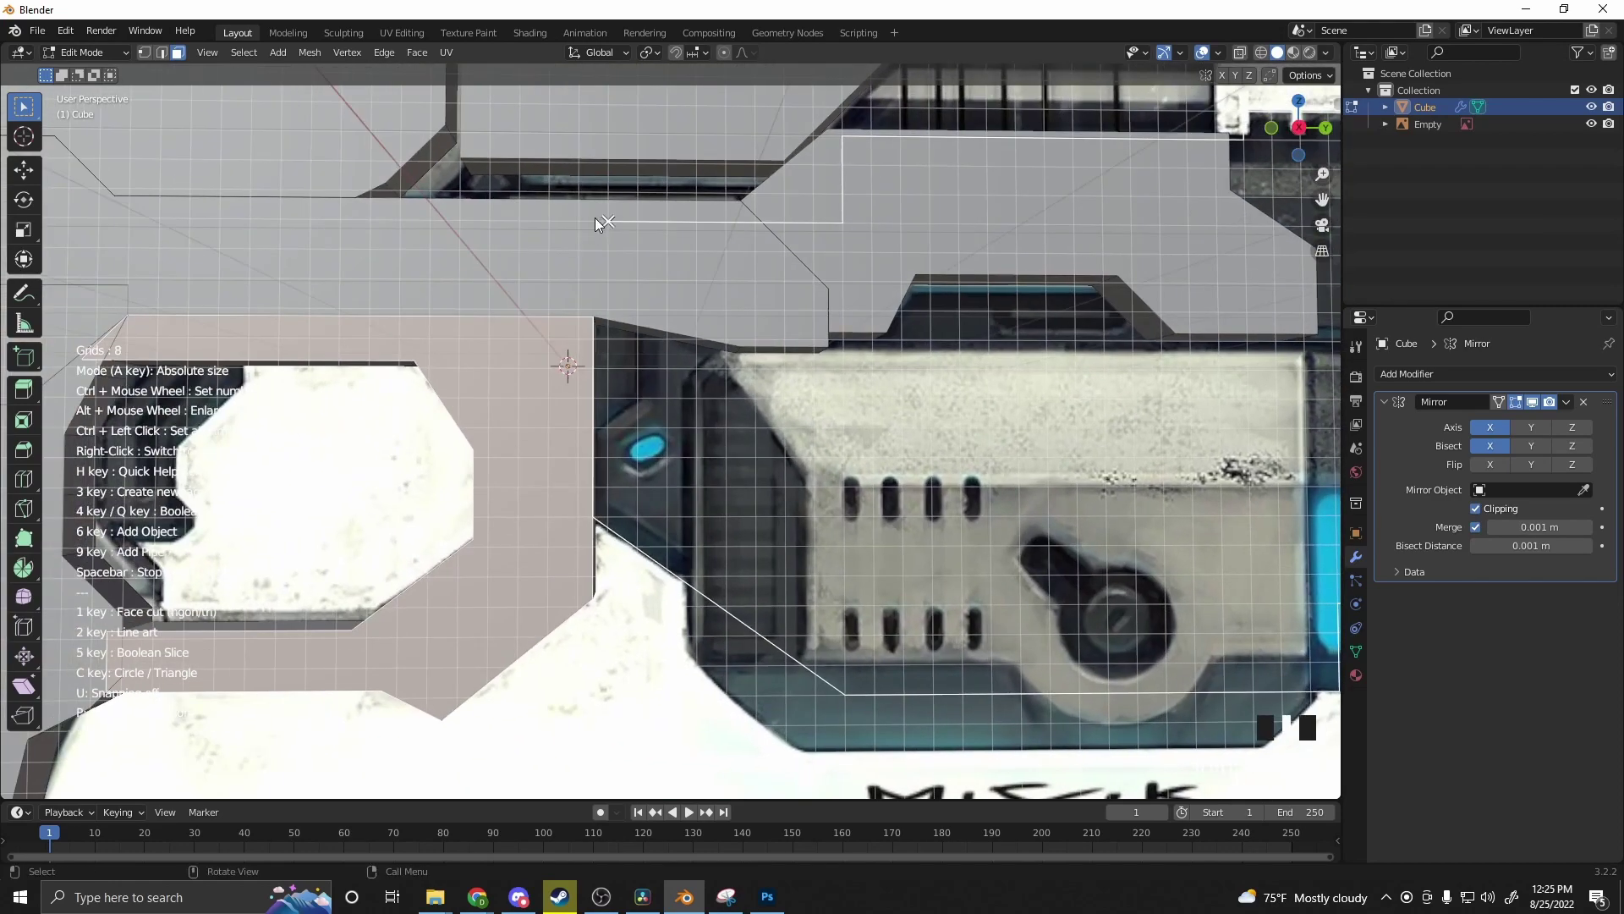
left_click(580, 222)
left_click(592, 316)
Step: Create the lower front housing's face from the traced outline and extrude it into a solid block
scroll(789, 433, "down", 3)
middle_click_drag(932, 475, 822, 505)
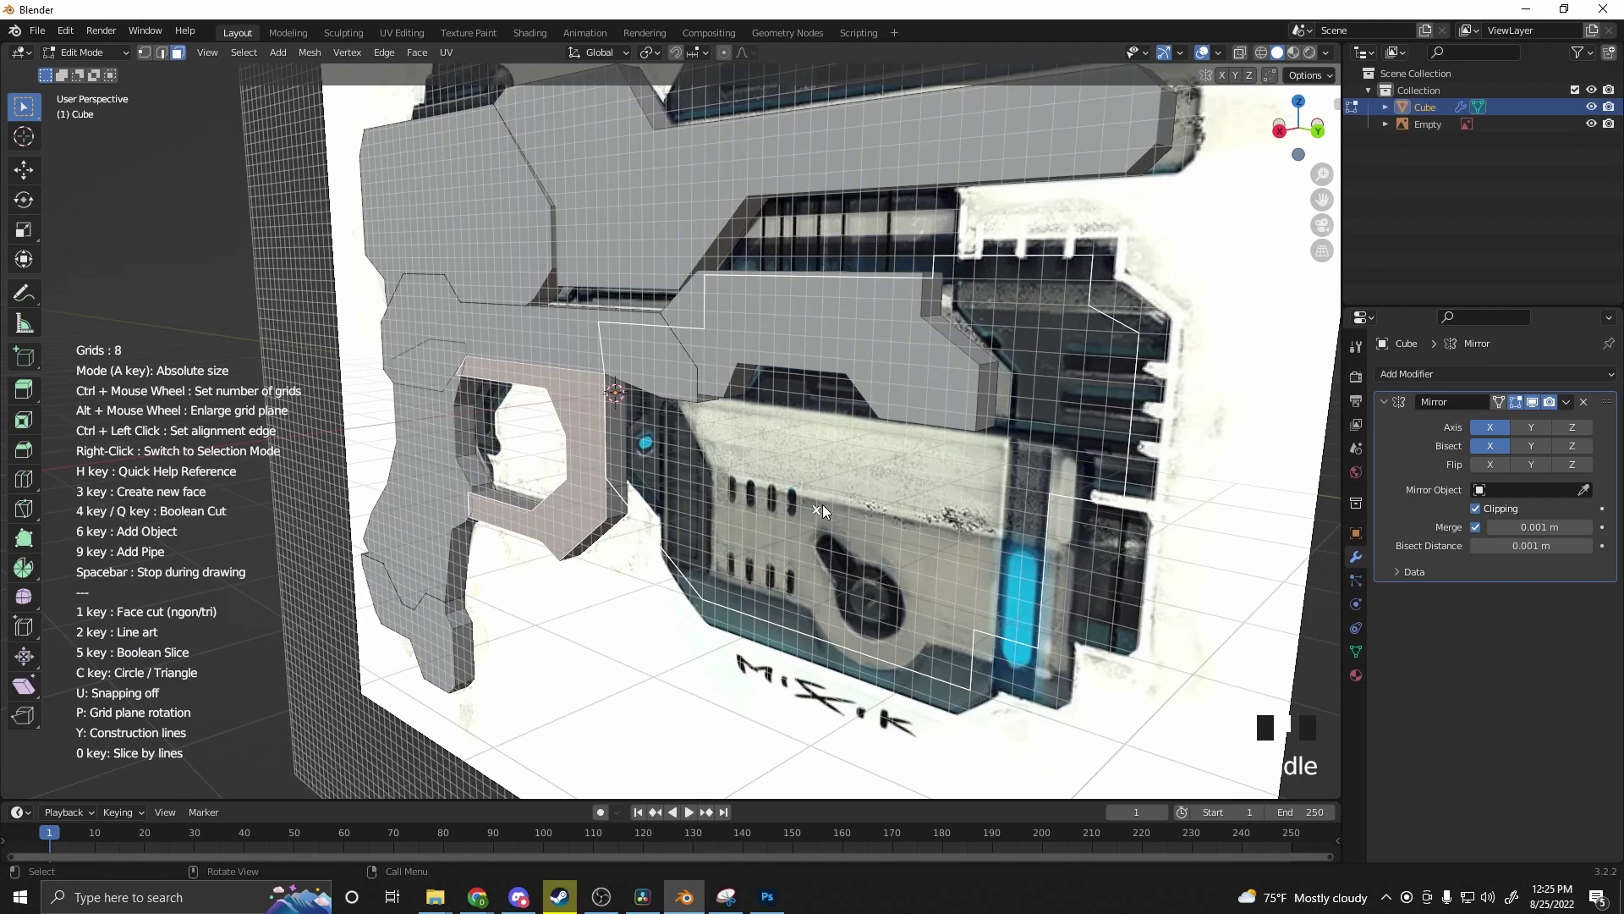
key("e")
left_click(817, 535)
Step: Start Grid Modeler on the barrel section's side face and trace the outline of the top rail above the barrel
middle_click_drag(816, 534, 697, 439)
scroll(766, 409, "up", 3)
left_click(661, 457)
right_click(662, 456)
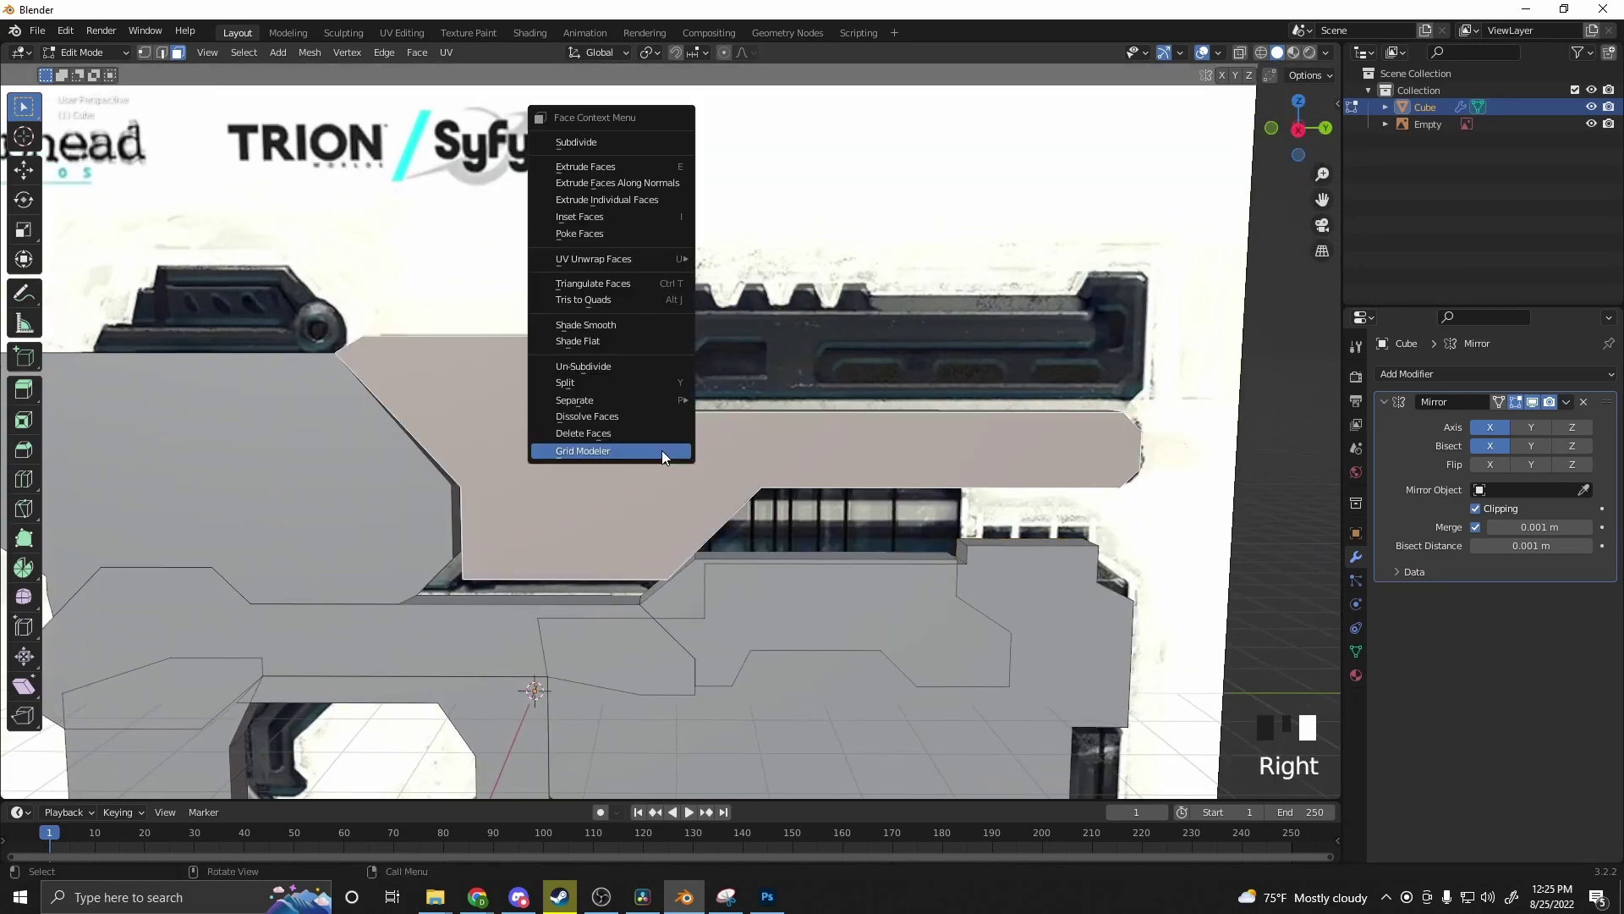
left_click(661, 450)
scroll(678, 429, "up", 3)
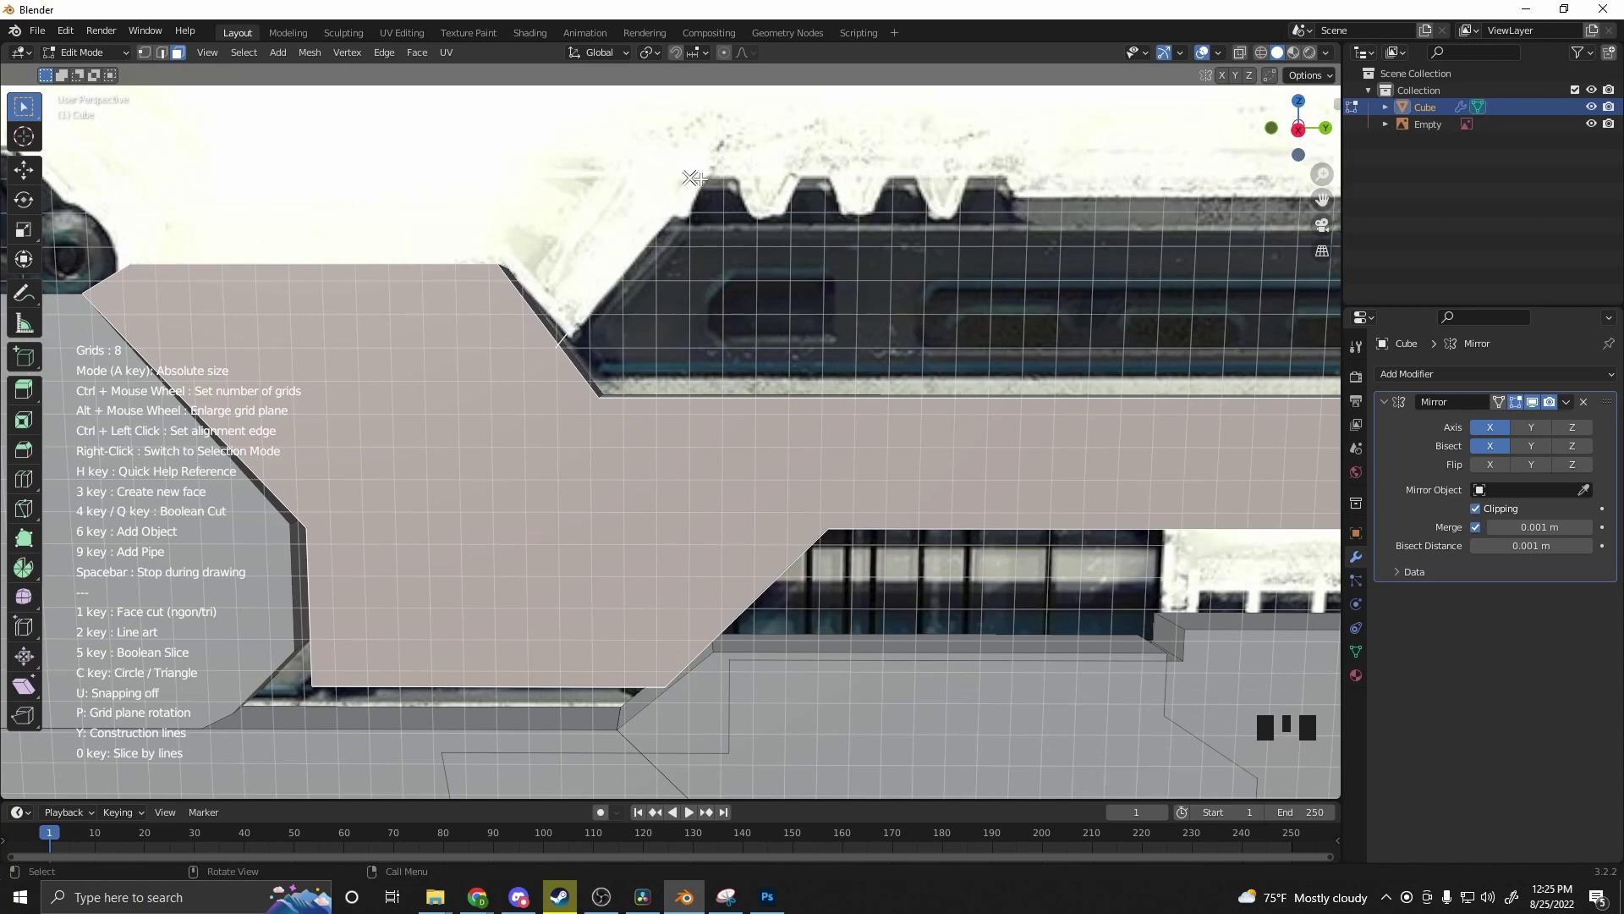
middle_click_drag(692, 178, 782, 161, "shift")
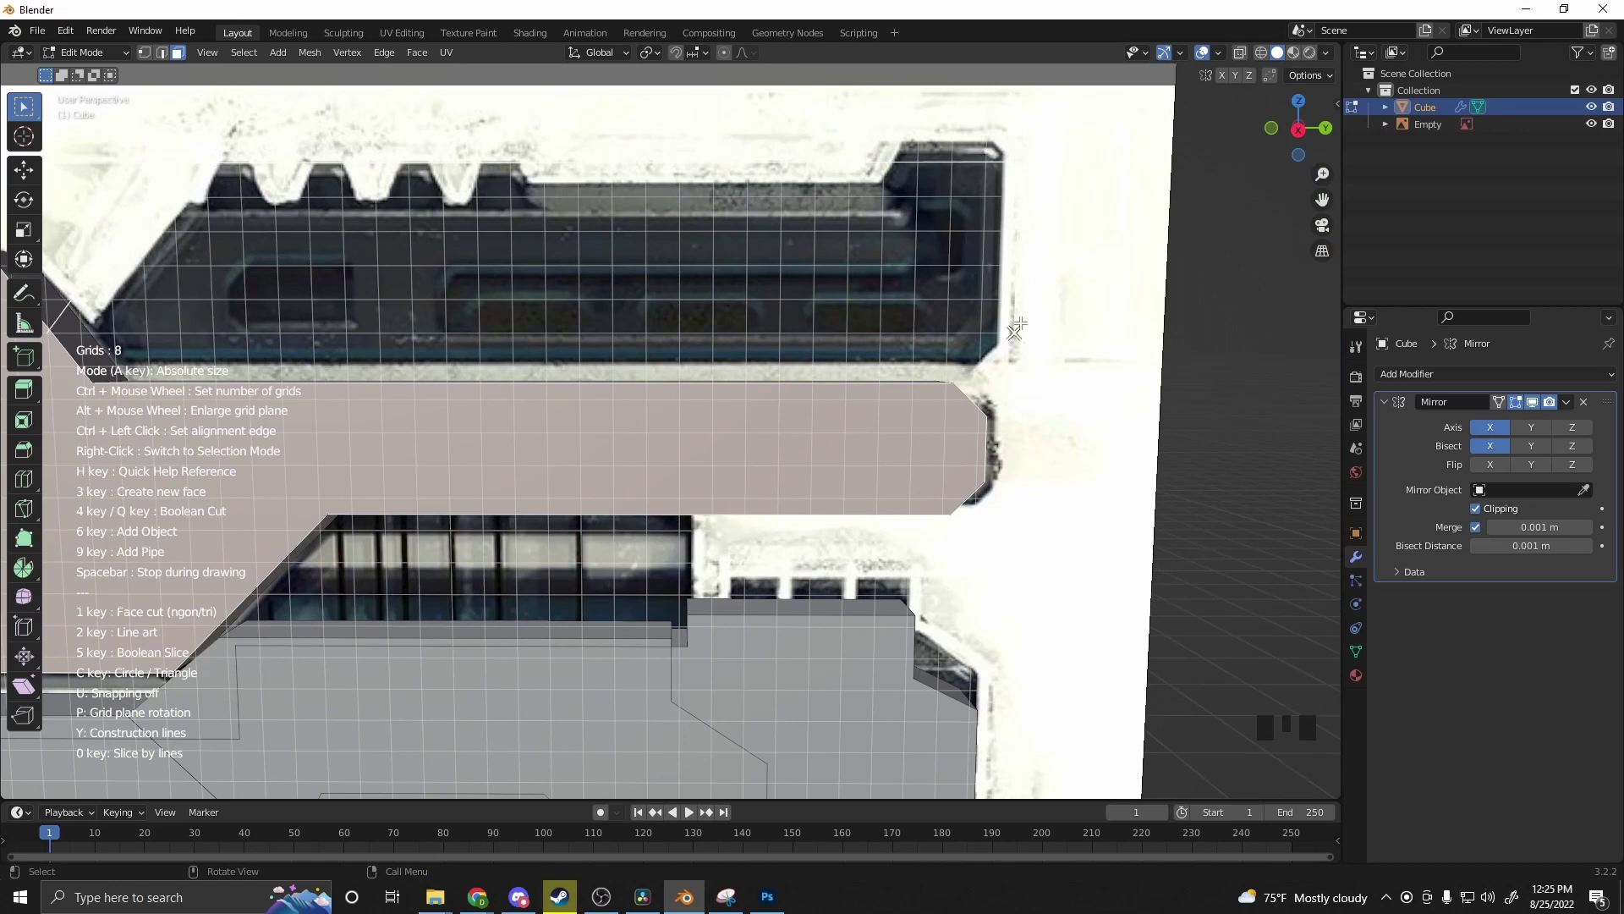
middle_click_drag(177, 398, 453, 335, "shift")
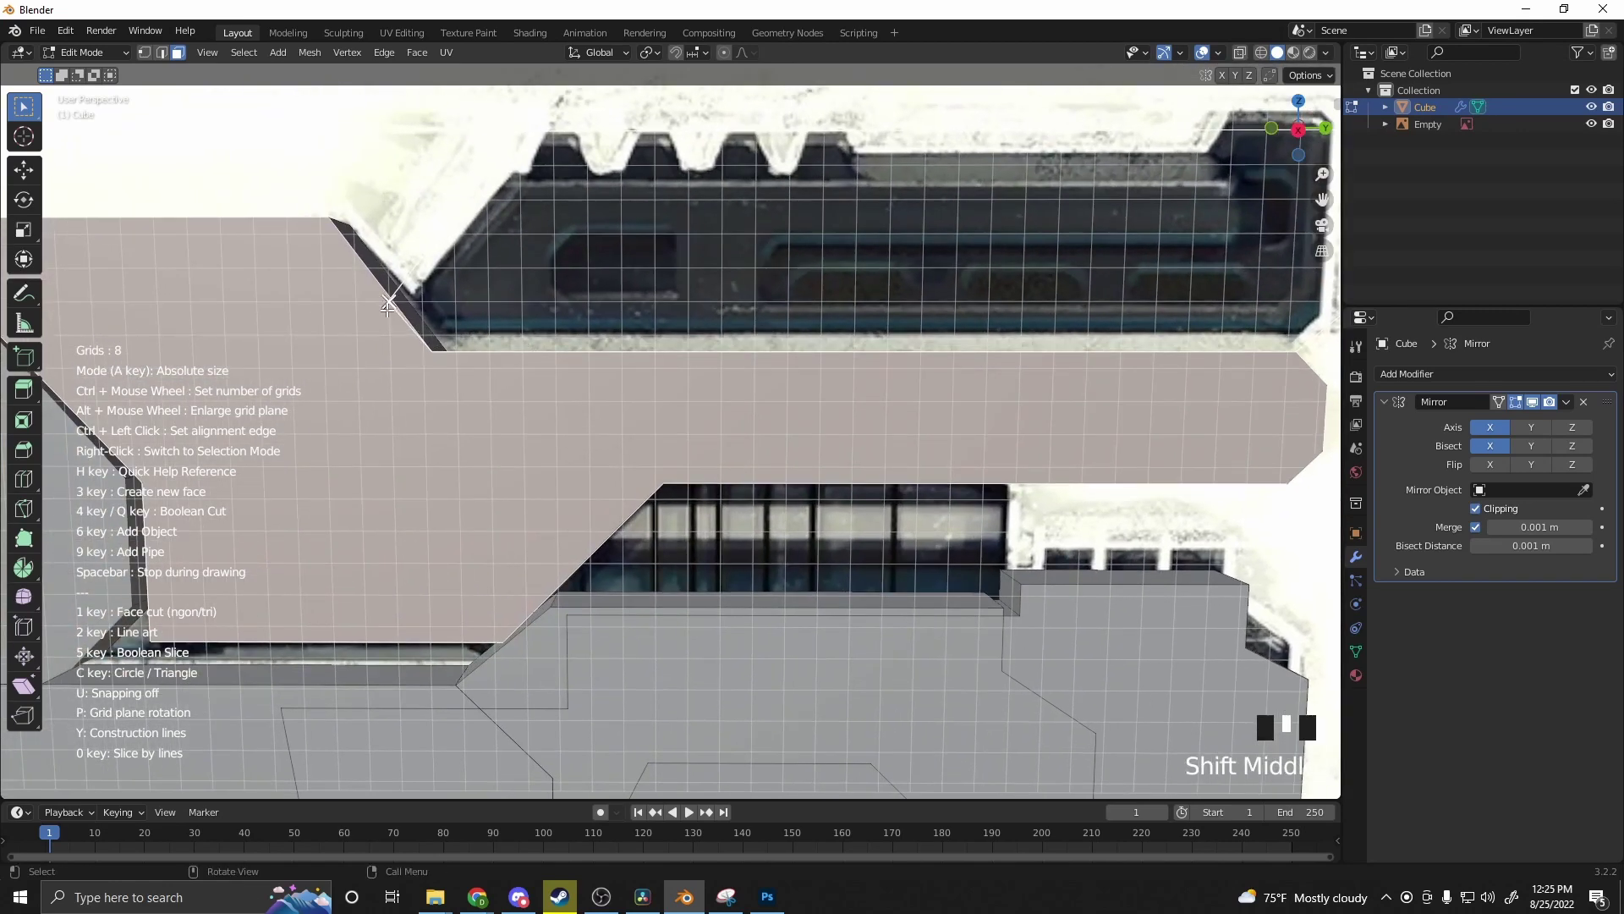
Step: Create the top rail's face from the traced outline and extrude it into a solid block
scroll(631, 415, "down", 3)
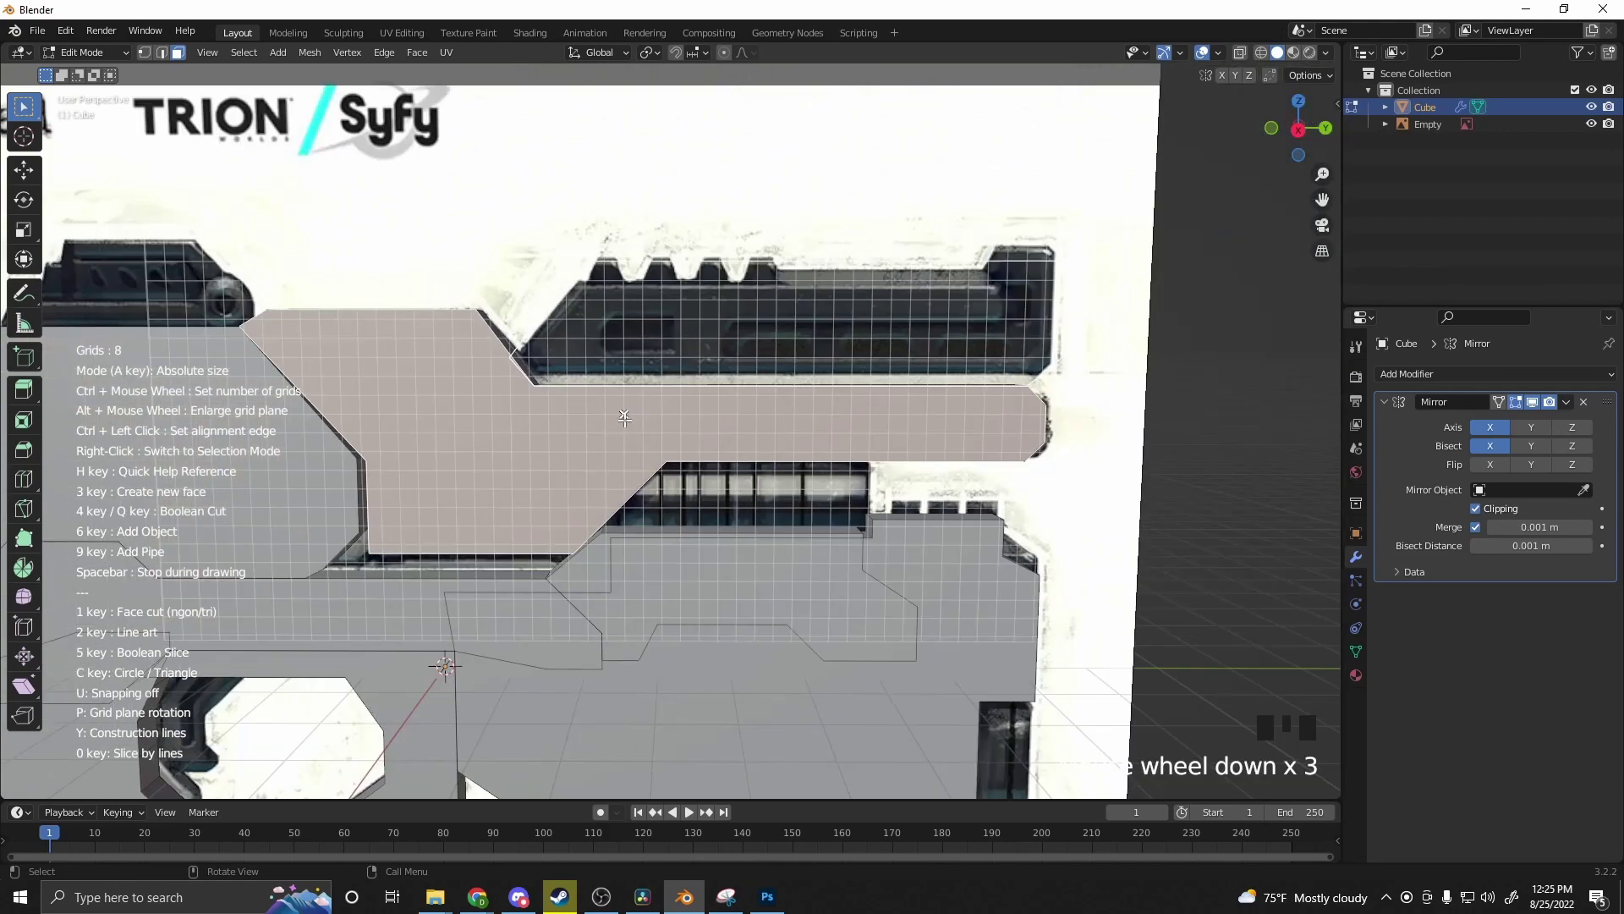
middle_click_drag(625, 417, 903, 456)
scroll(565, 467, "down", 3)
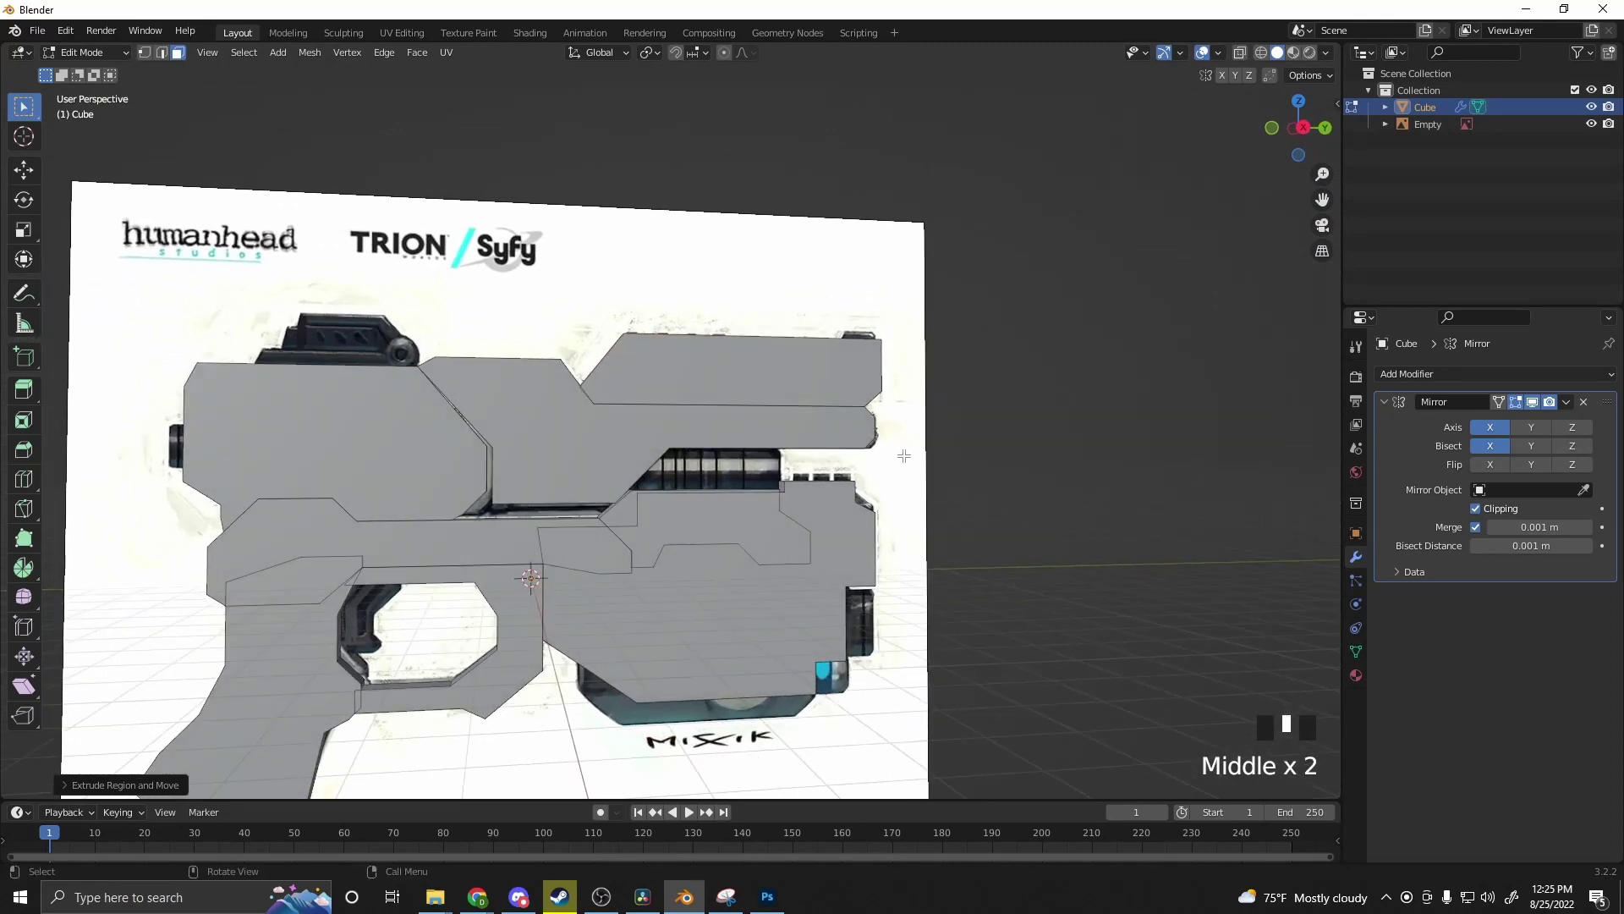
Step: Hide the reference image, then select the whole pistol mesh and scale it wider along the X axis
scroll(930, 464, "down", 2)
left_click(1591, 125)
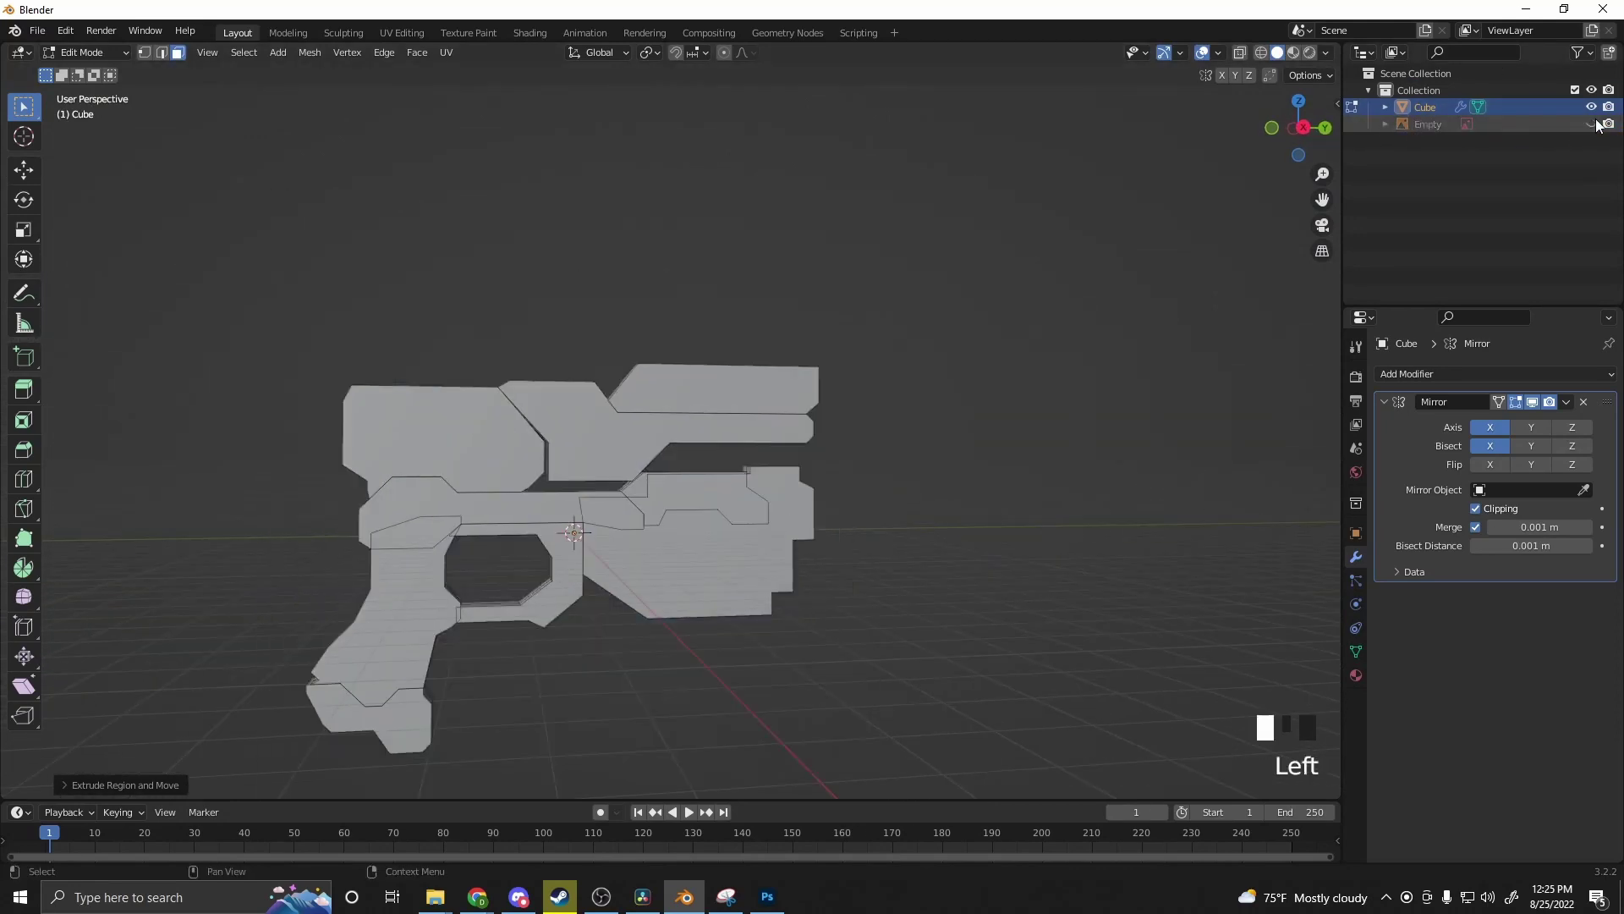
middle_click_drag(719, 474, 772, 565)
left_click(434, 449)
key("a")
key("s")
key("x")
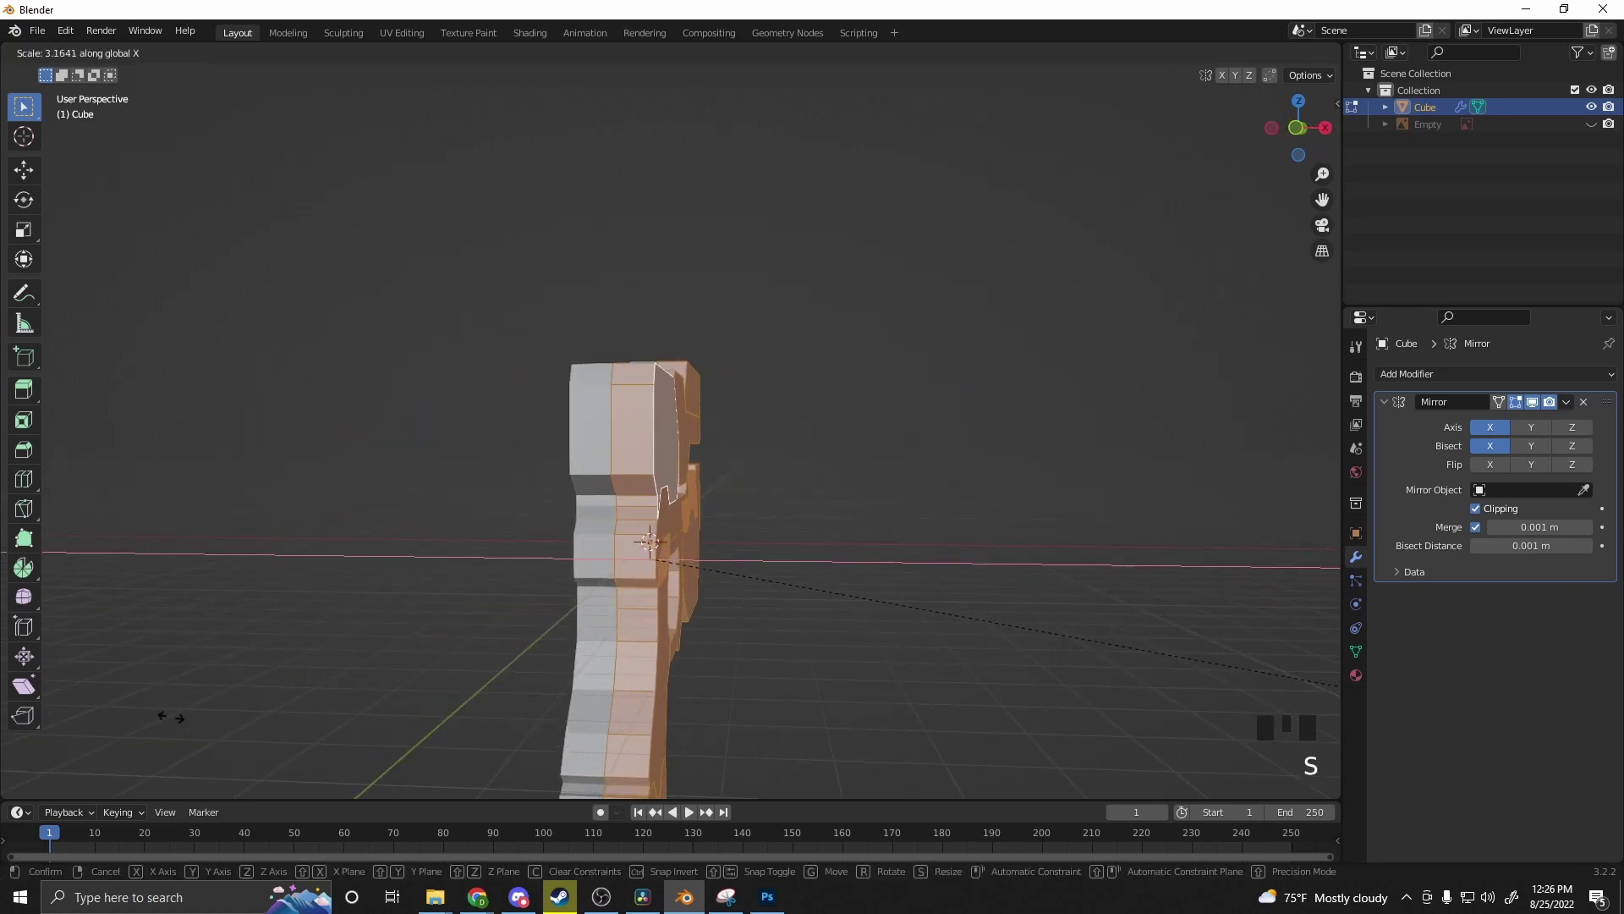
left_click(297, 728)
middle_click_drag(297, 728, 271, 681)
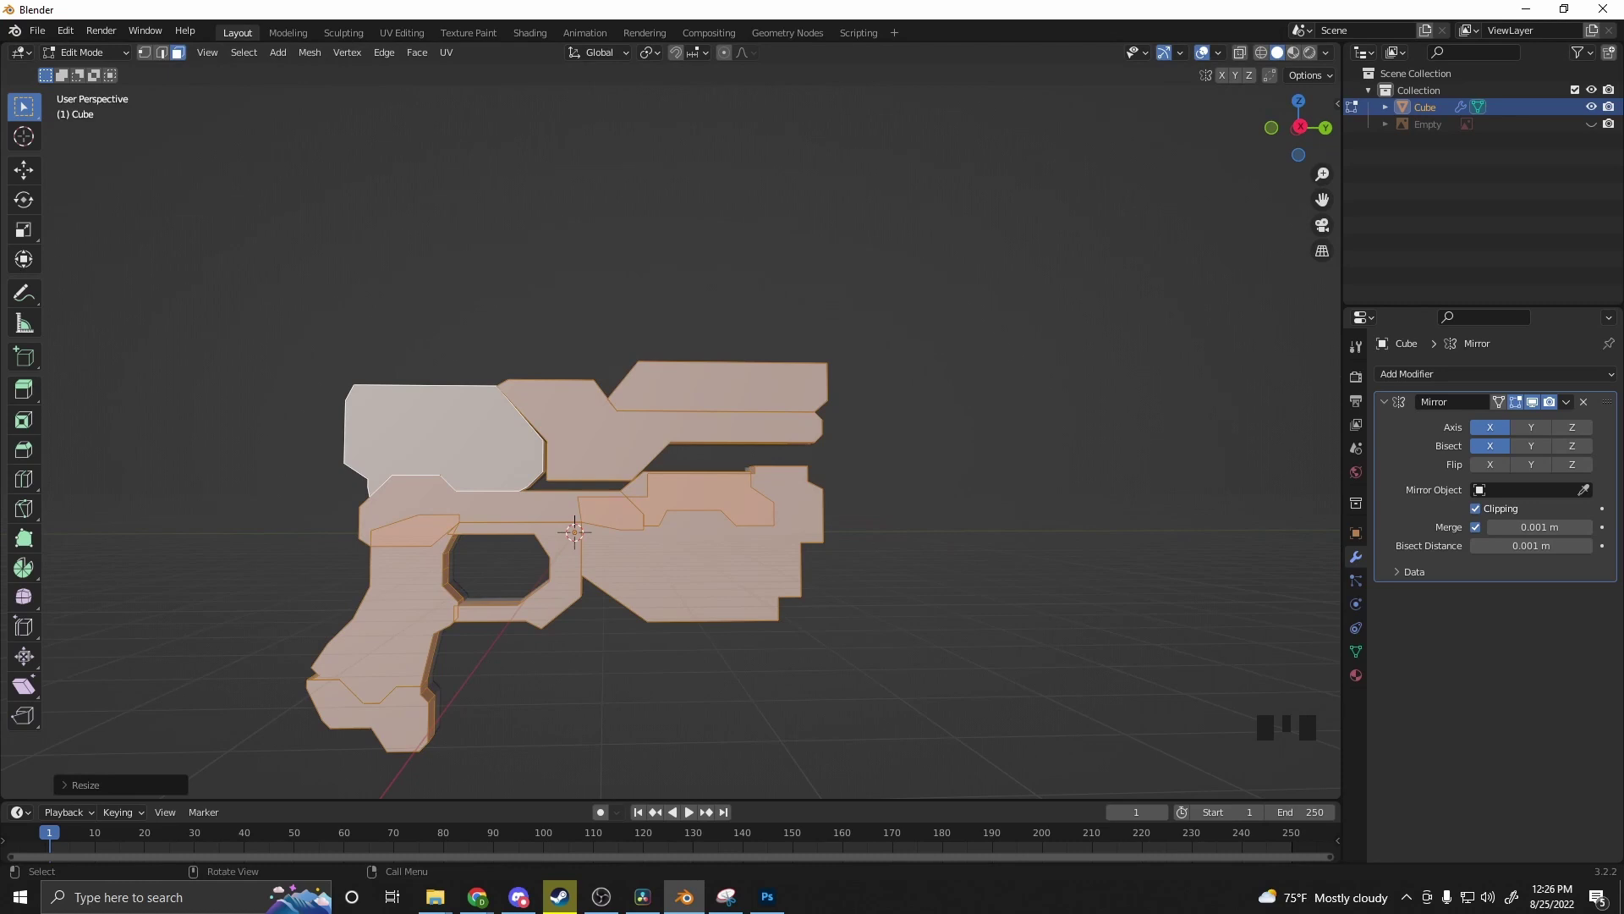
Step: Select the side faces of the grip and the grip's base together
middle_click_drag(652, 660, 843, 667, "shift")
scroll(643, 587, "up", 3)
left_click(689, 624)
left_click(641, 749, "shift")
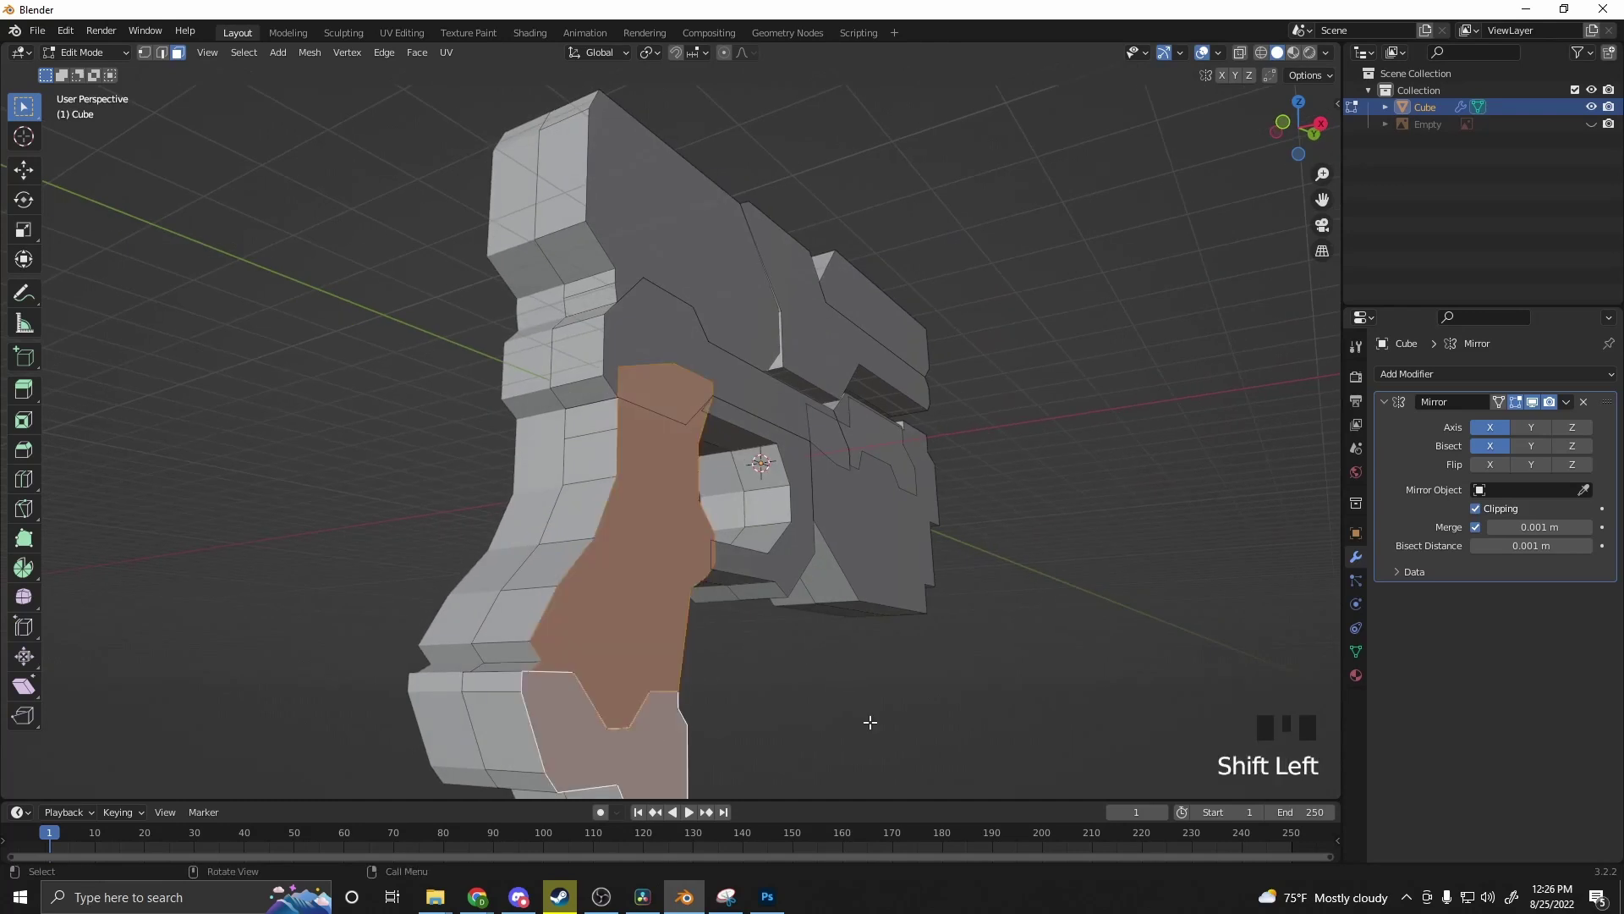
middle_click_drag(641, 748, 900, 725)
key("s")
key("x")
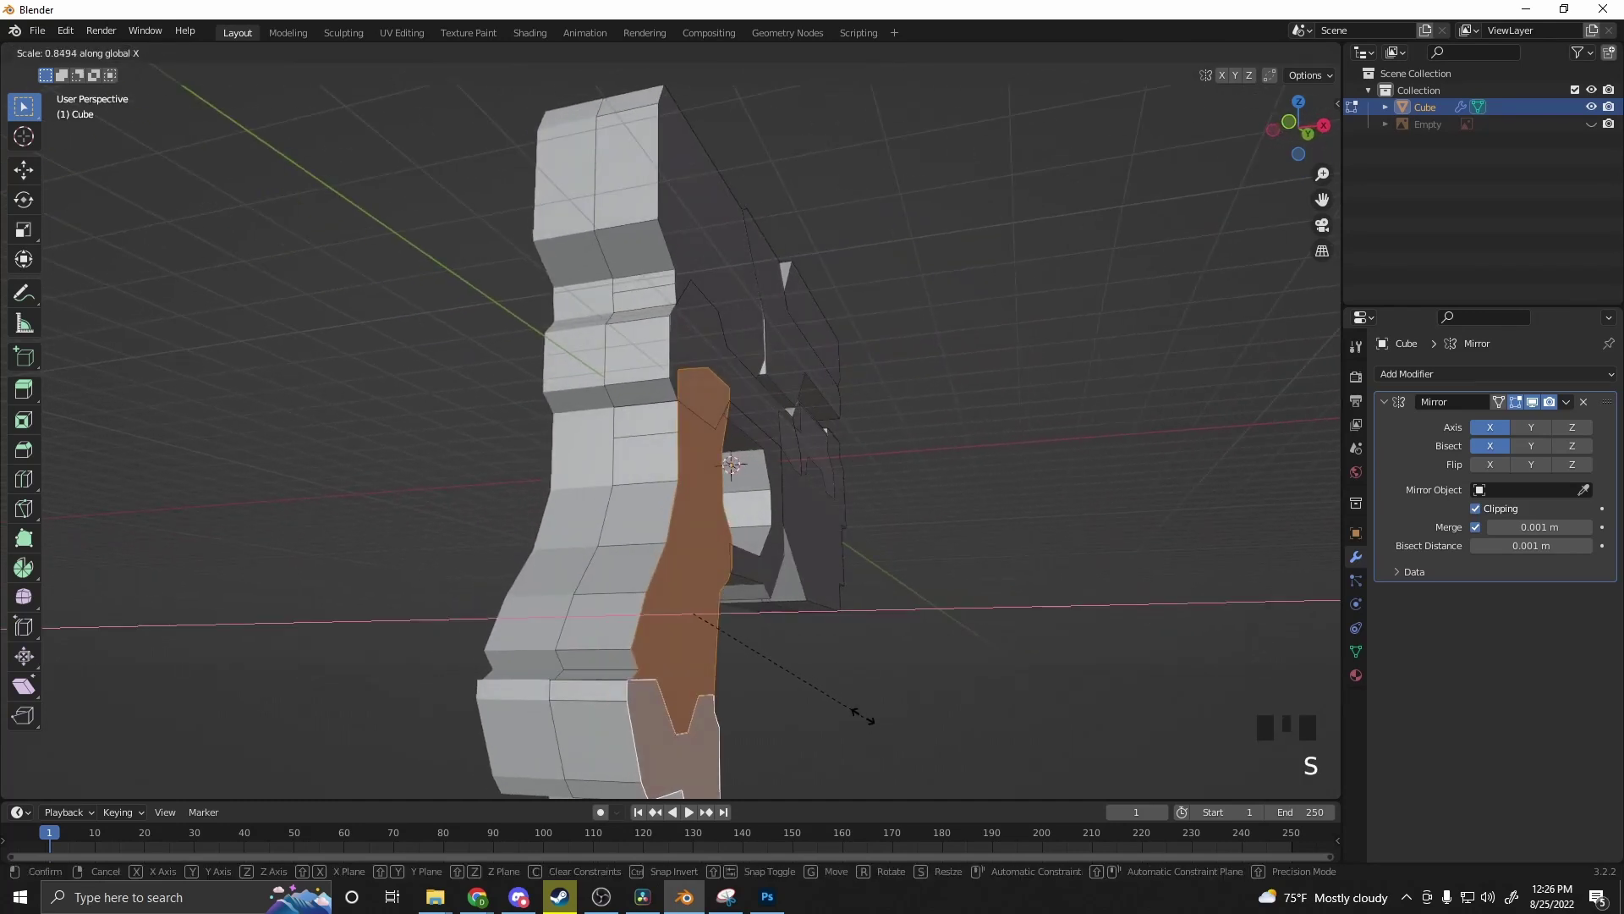
left_click(833, 689)
key("ctrl+z")
Step: Move the selected grip and grip base side faces inward along the X axis to narrow the grip
key("g")
key("x")
left_click(779, 656)
Step: Select the trigger guard's side face and move it inward to narrow the guard
left_click(734, 566)
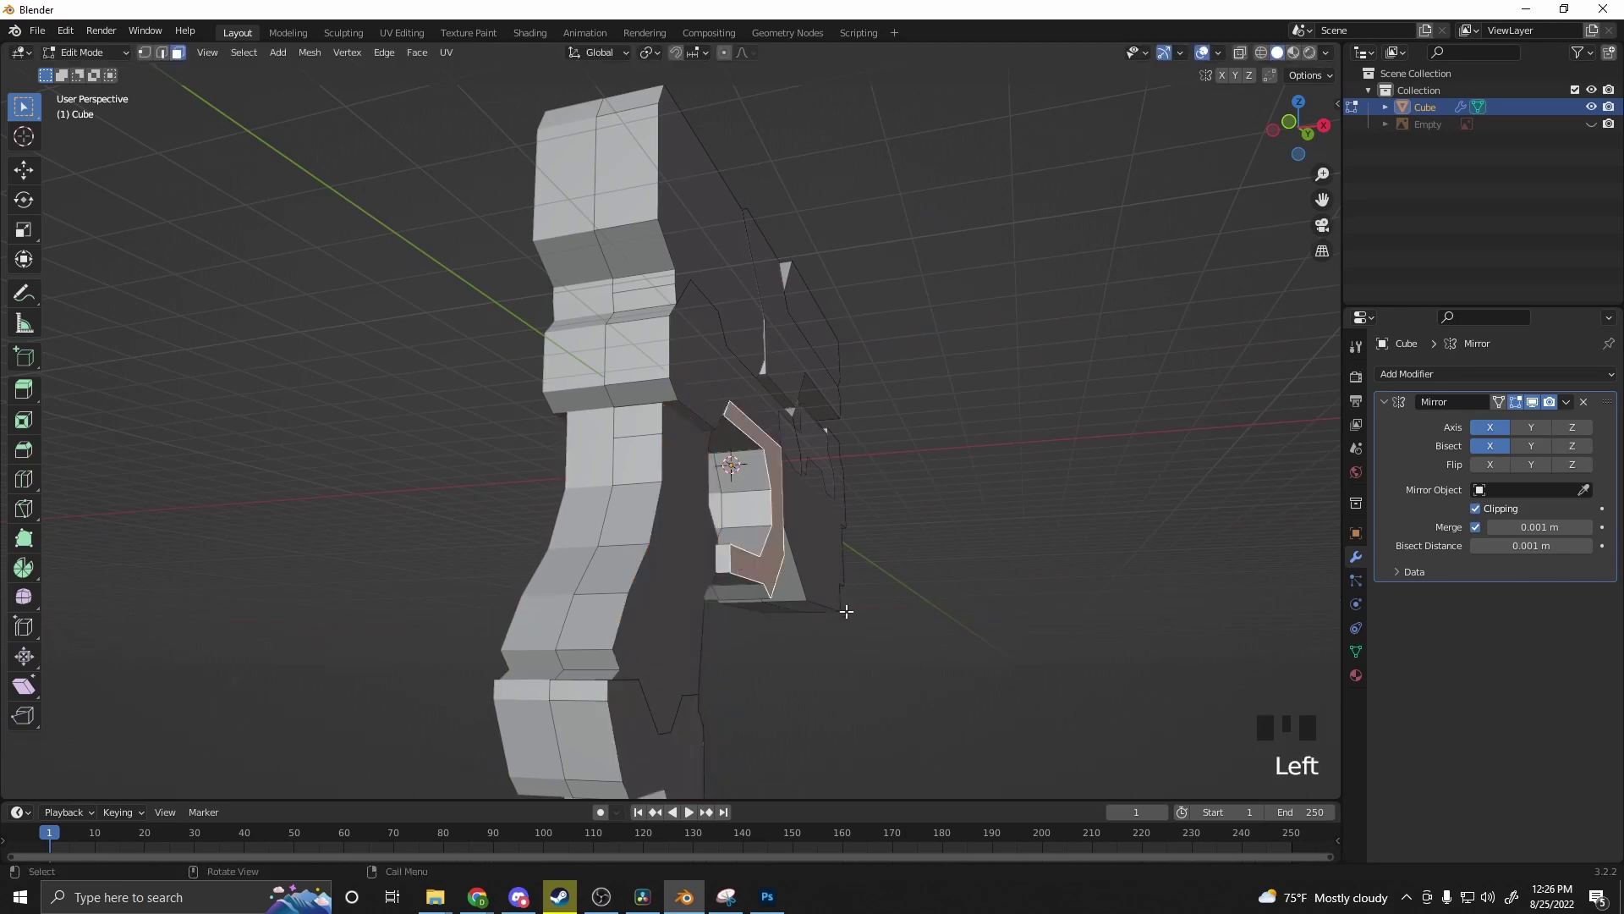
key("g")
left_click(813, 611)
Step: Move the side face of the frame piece above the grip outward along the X axis to thicken it
middle_click_drag(813, 611, 663, 387)
left_click(787, 406)
middle_click_drag(877, 550, 917, 555)
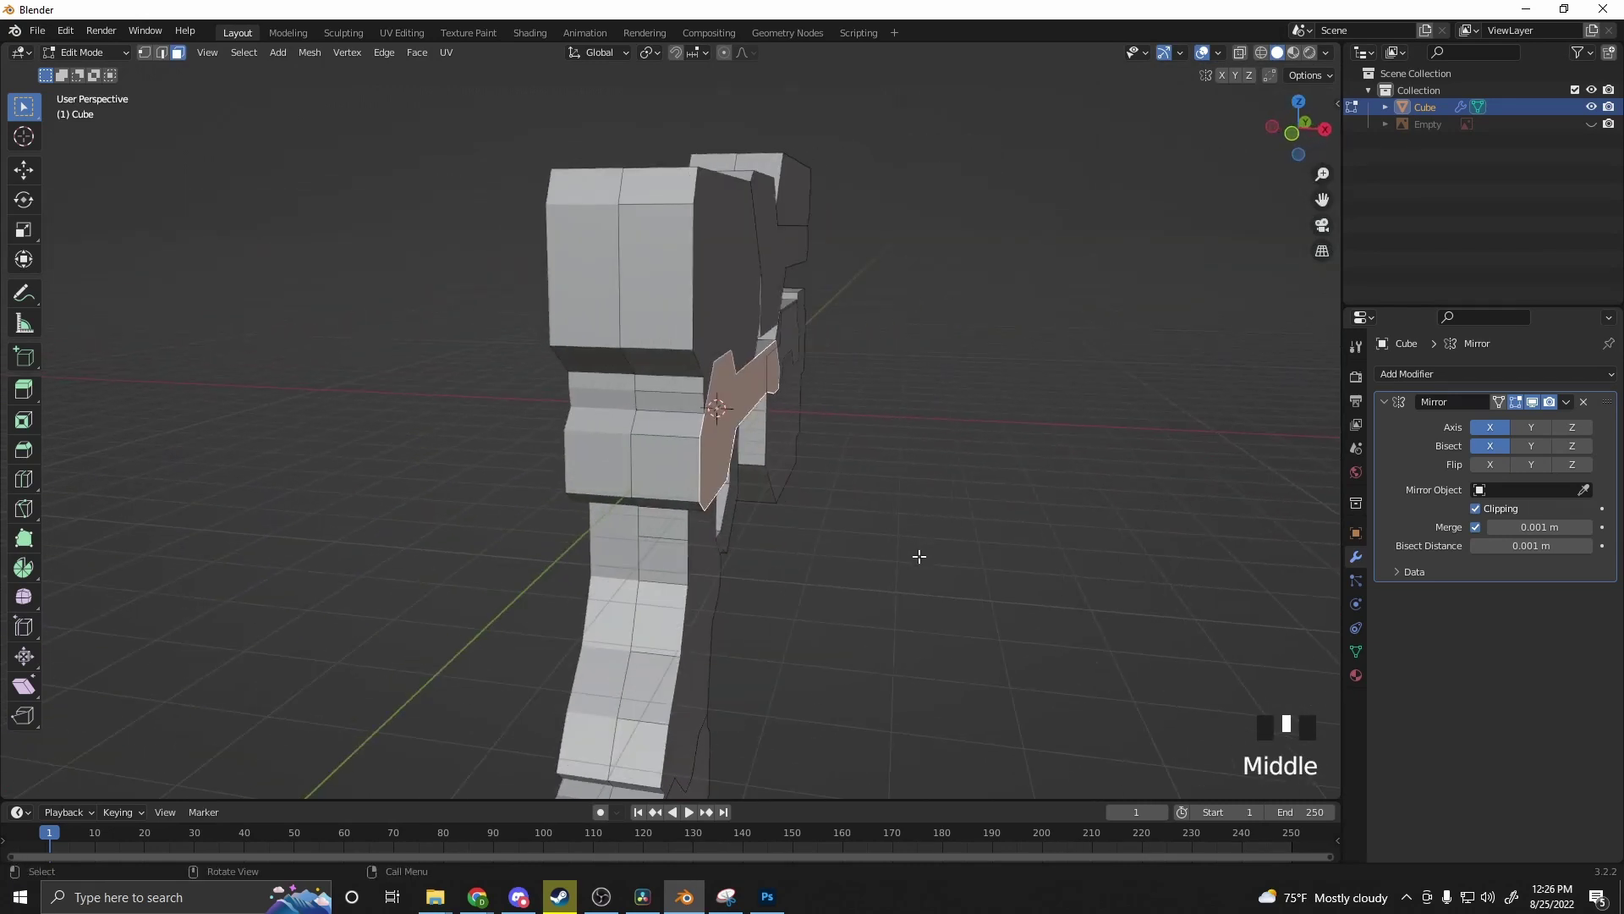
key("g")
key("x")
left_click(928, 566)
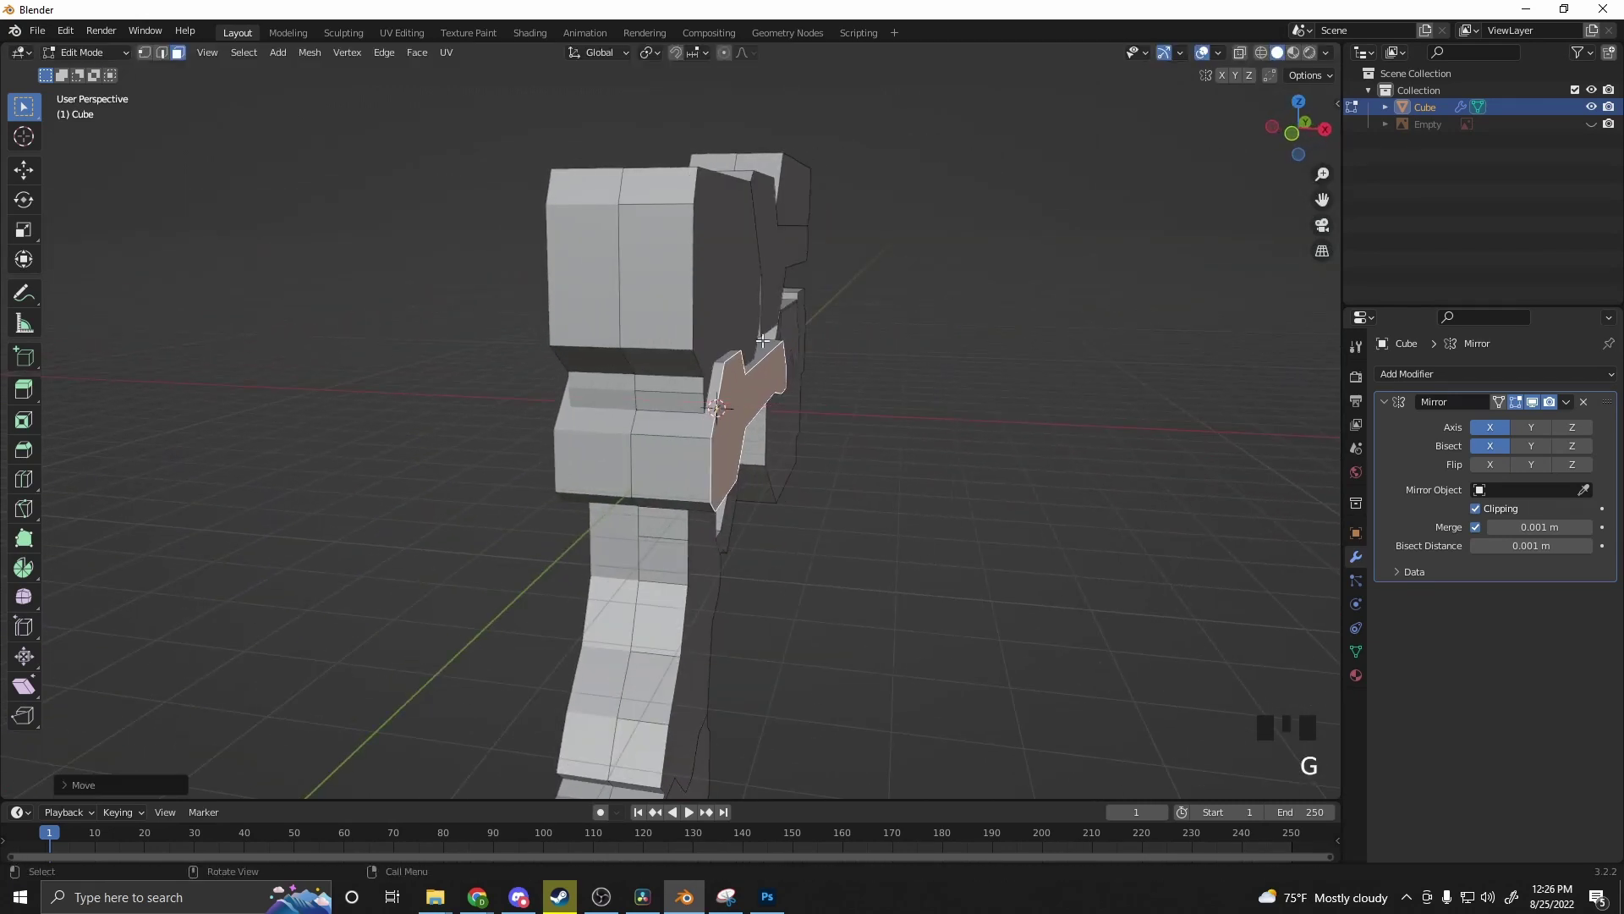
Step: Move the side face of the lower front body inward along the X axis so the adjoining frame panel stands proud
left_click(709, 272)
middle_click_drag(953, 479, 689, 471)
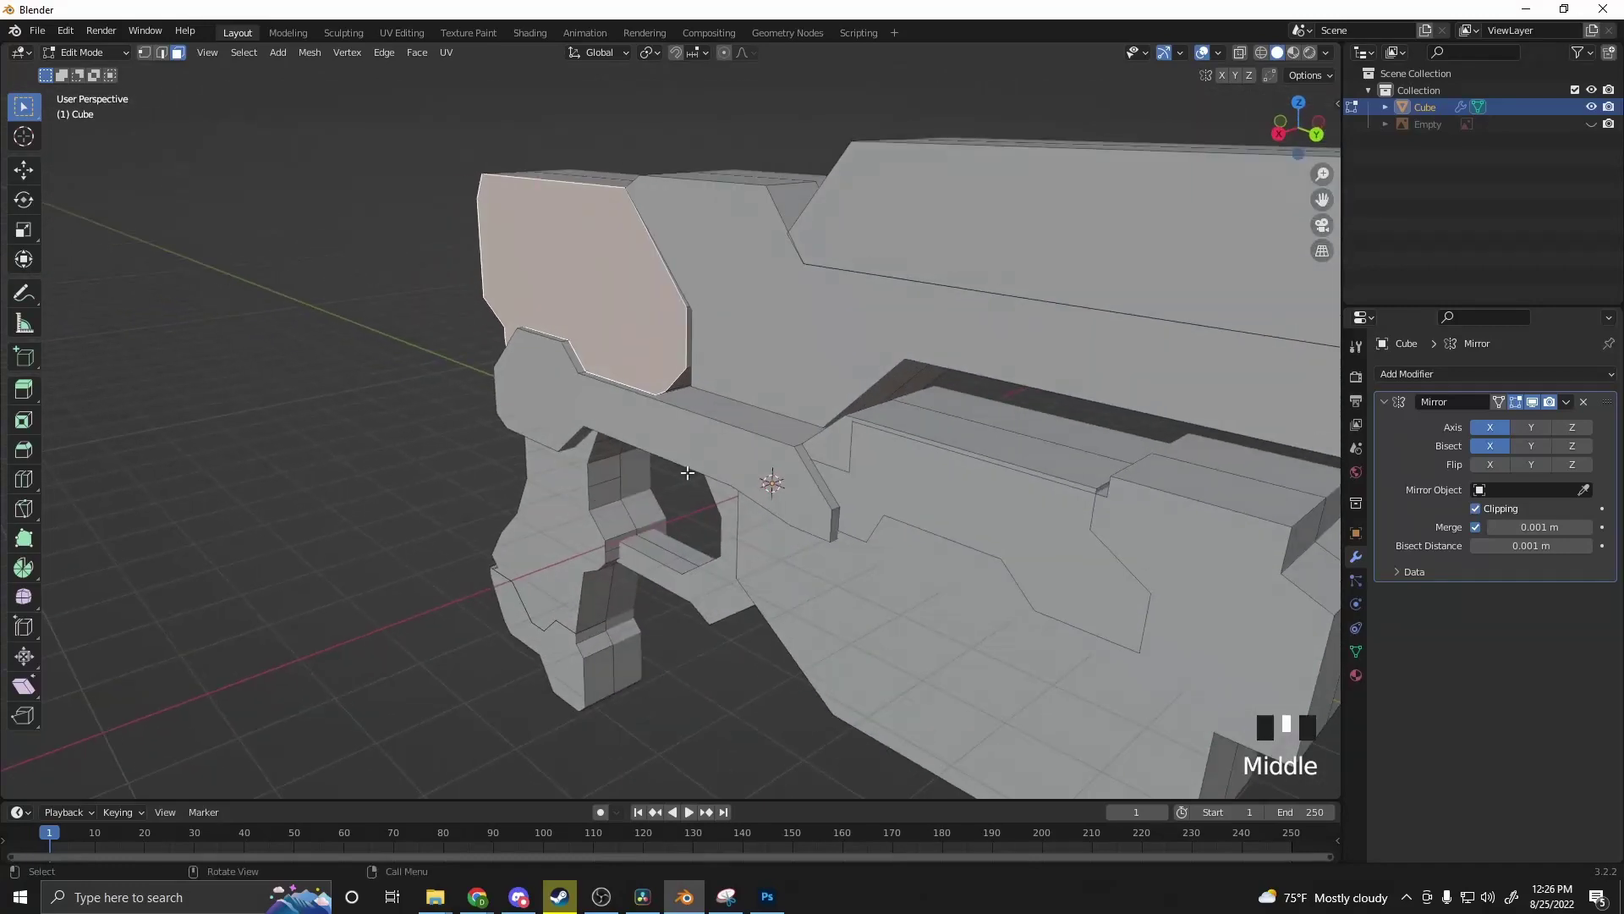
left_click(924, 459)
middle_click_drag(924, 459, 990, 562)
key("g")
left_click(906, 467)
left_click(905, 478)
key("g")
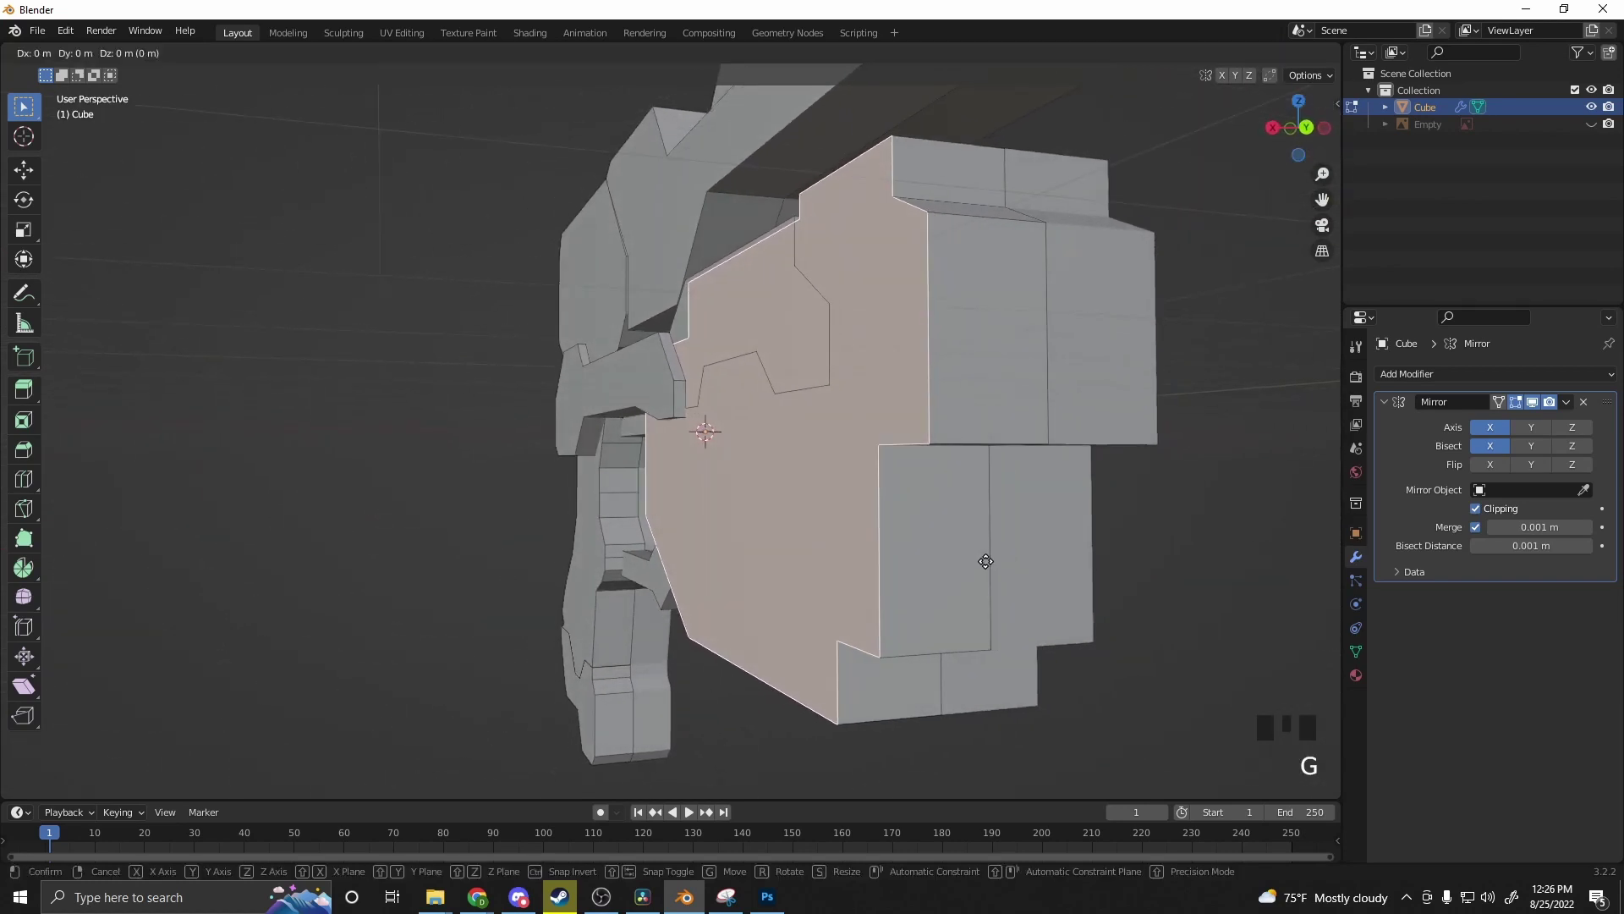
key("x")
left_click(1015, 573)
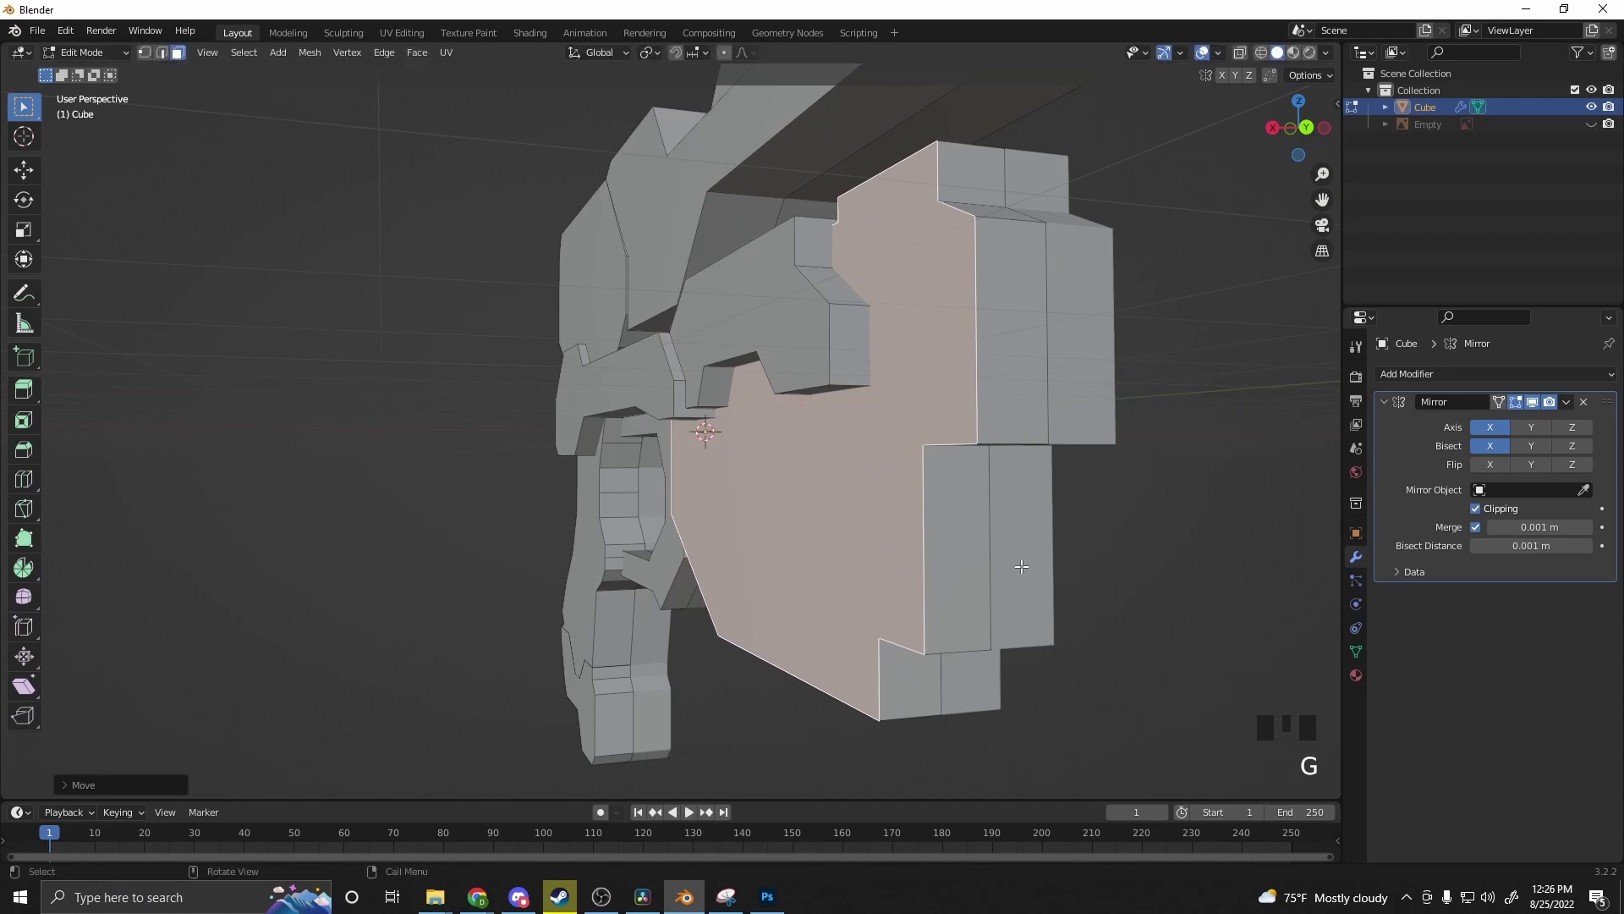
Step: Start Grid Modeler on the top rail's side face and draw an upright rectangle overlapping the rear part of its upper edge
middle_click_drag(1015, 573, 824, 554)
middle_click_drag(1117, 486, 852, 558, "shift")
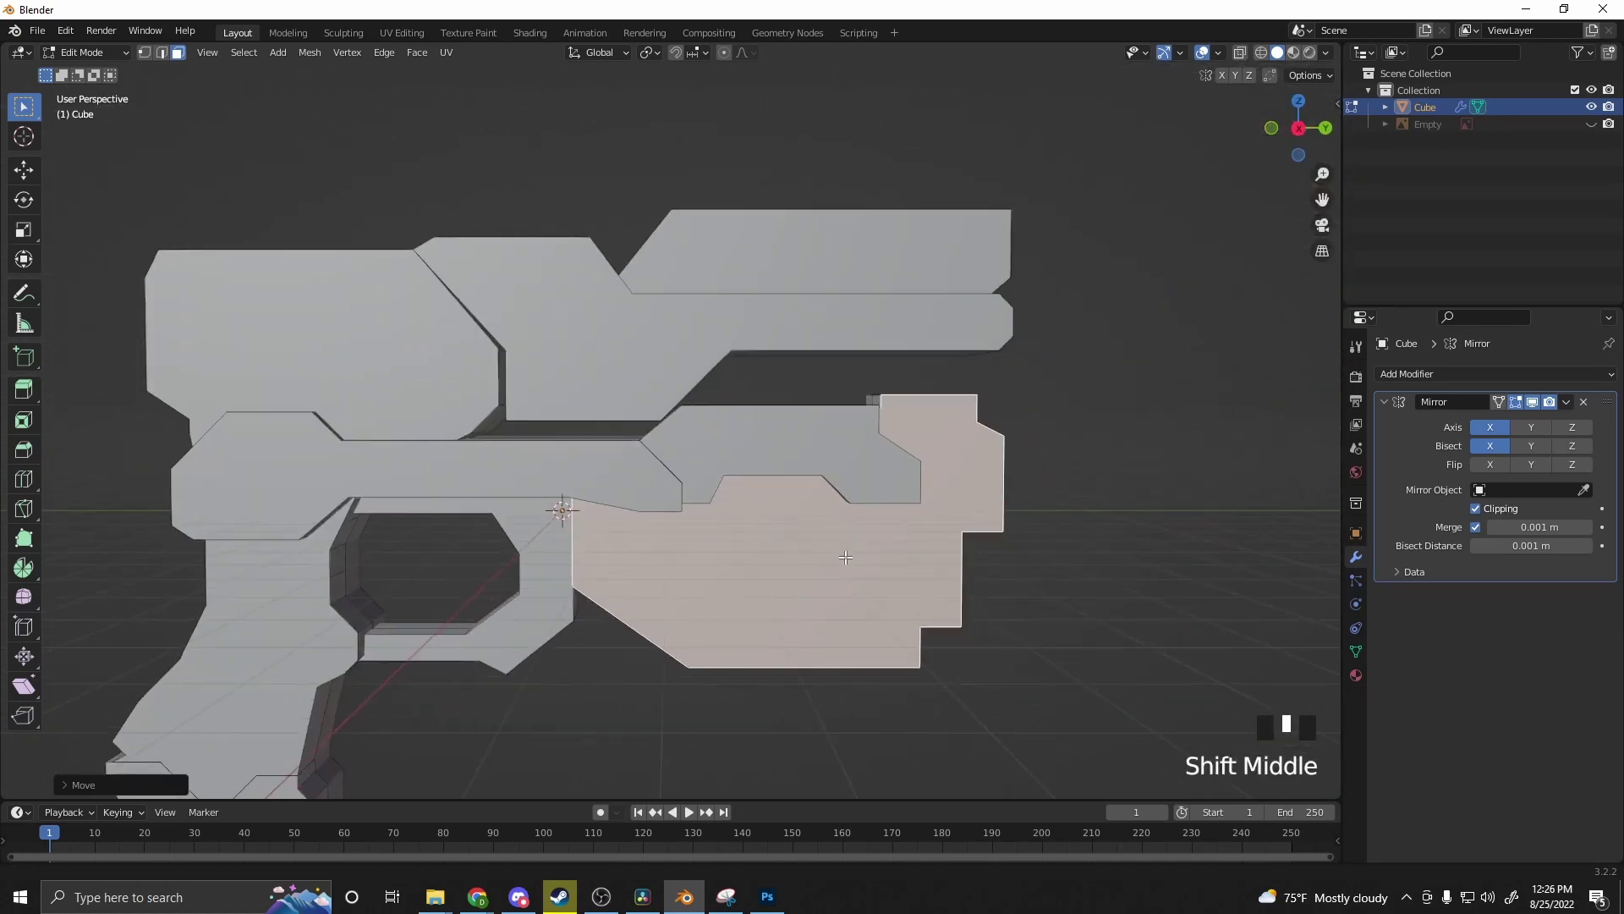
left_click(795, 223)
middle_click_drag(795, 224, 771, 317, "shift")
right_click(665, 394)
left_click(664, 394)
scroll(665, 394, "up", 4)
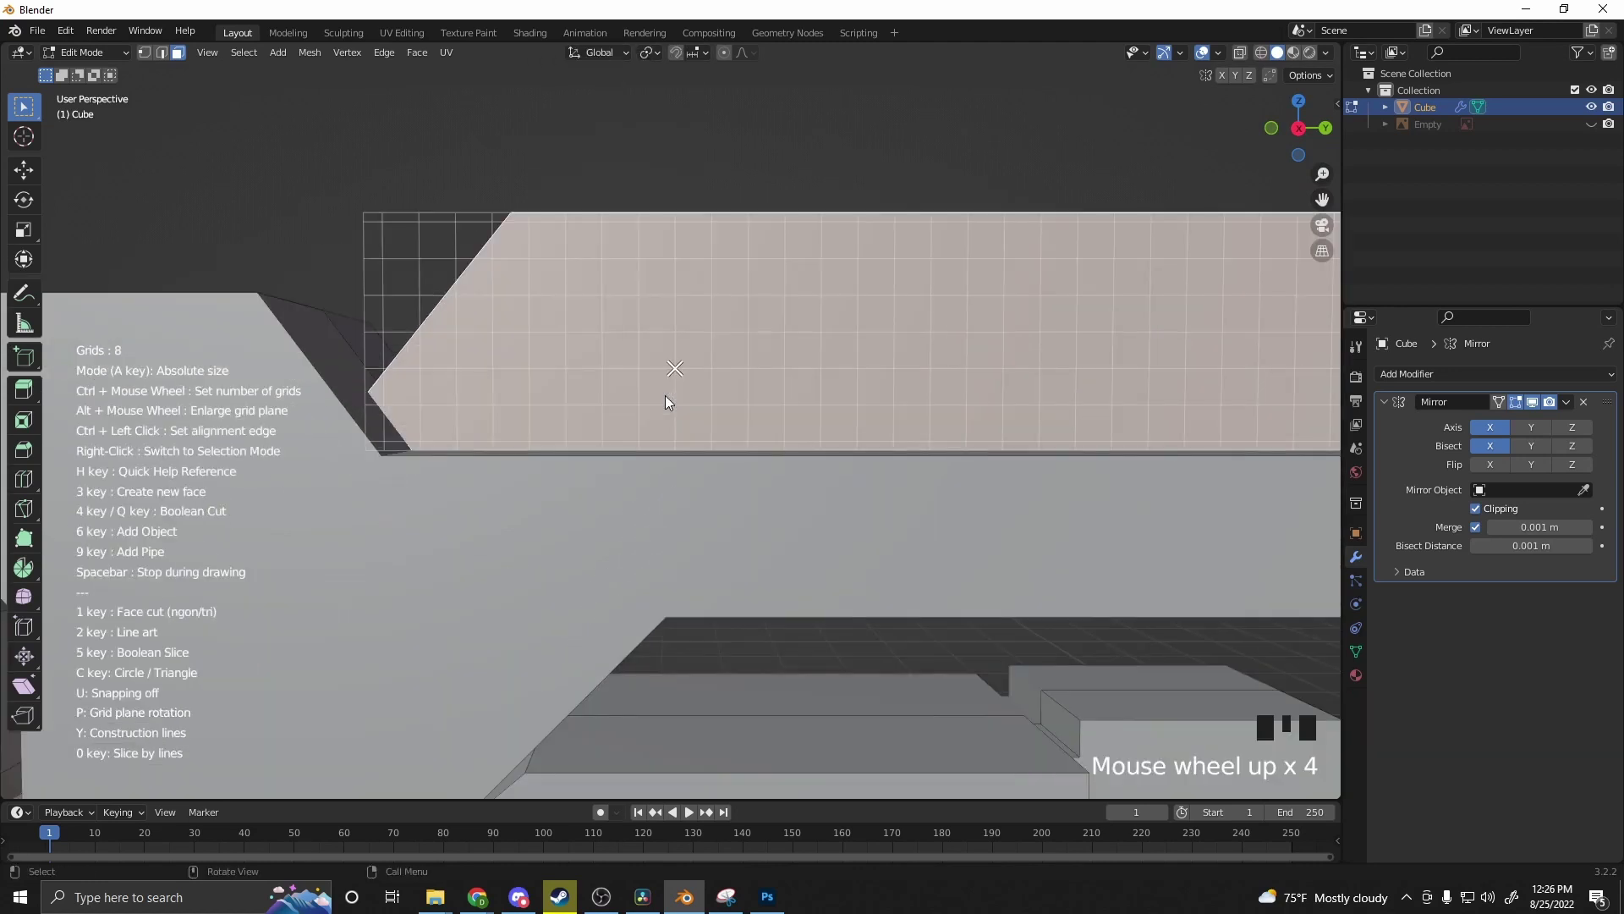
left_click(565, 149)
left_click(565, 258)
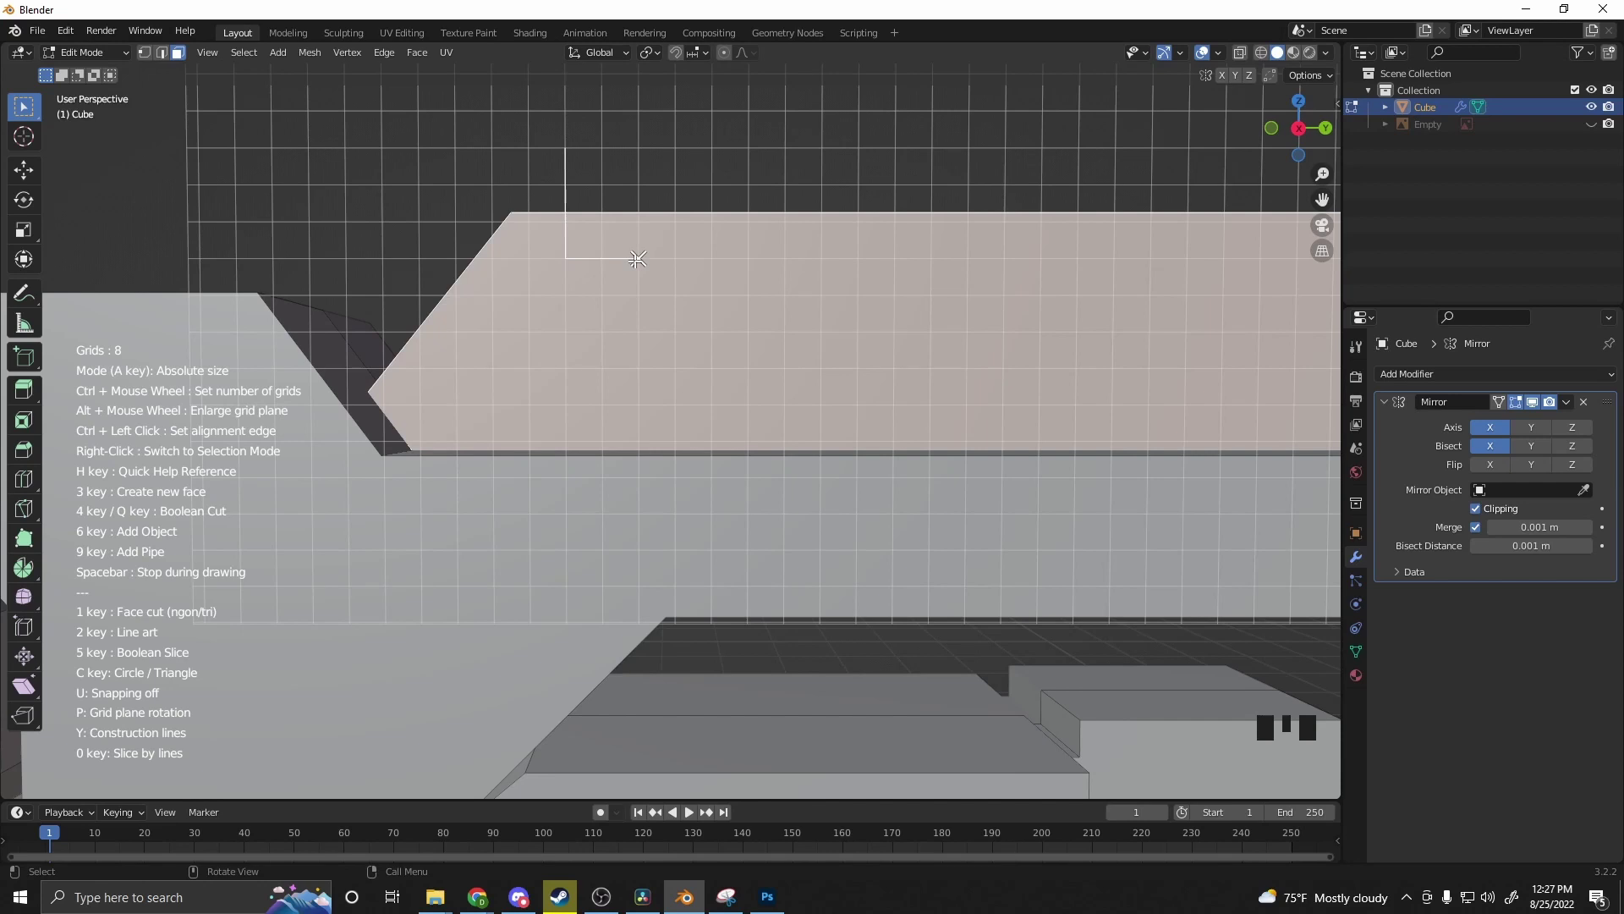
left_click(638, 258)
left_click(639, 149)
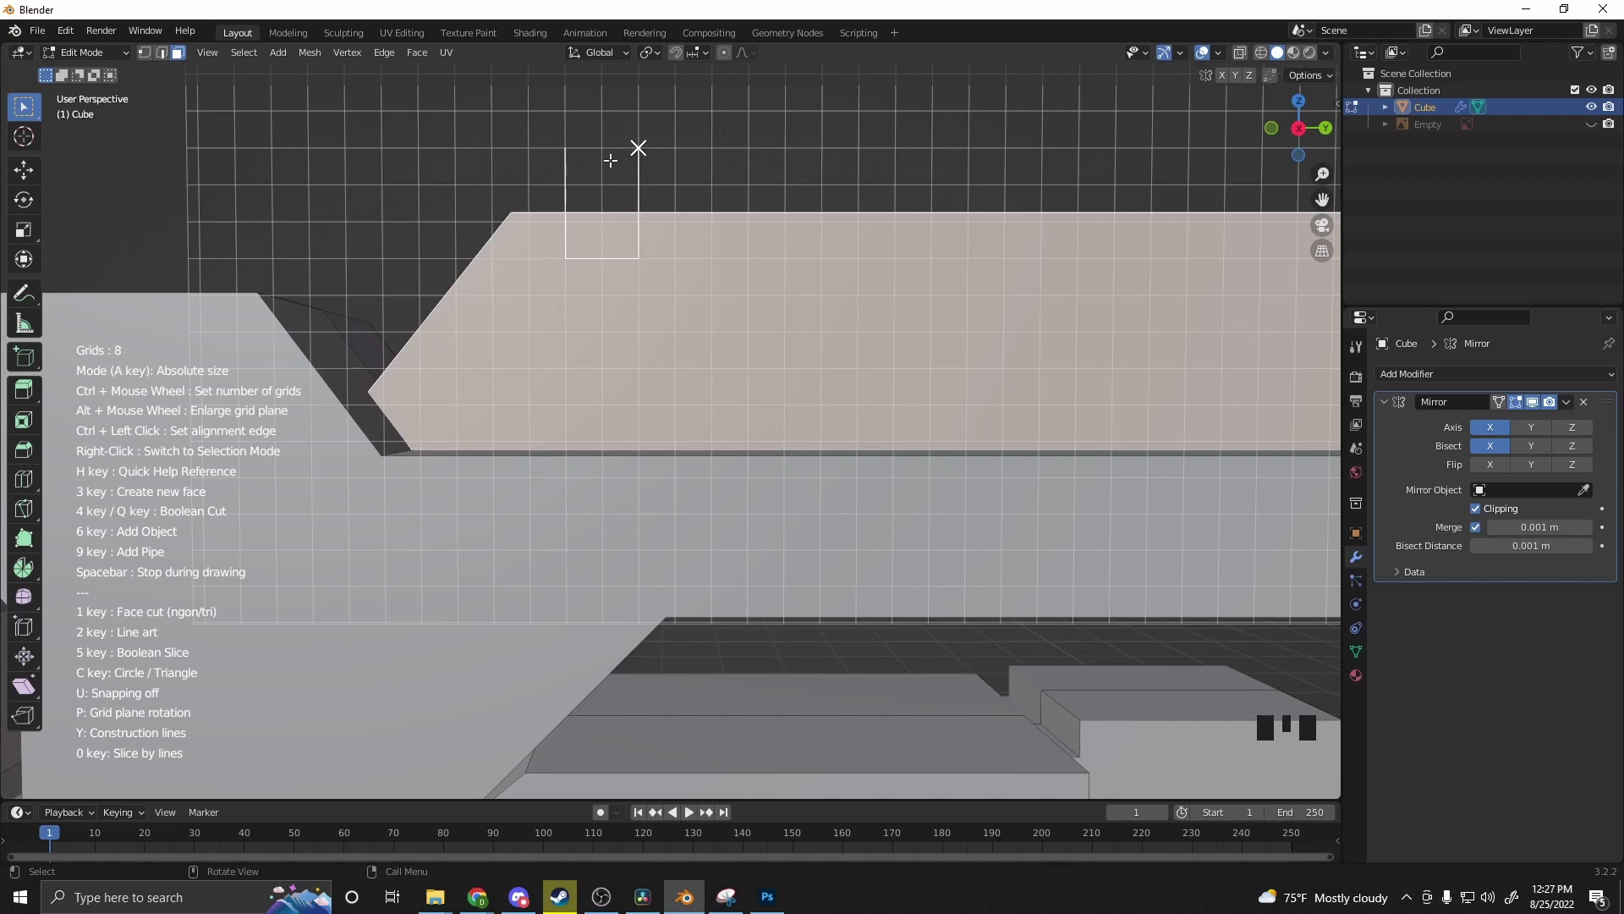
Step: Array the rectangle along the rail's upper edge into three evenly spaced shapes
right_click(600, 213)
left_click_drag(508, 118, 710, 306)
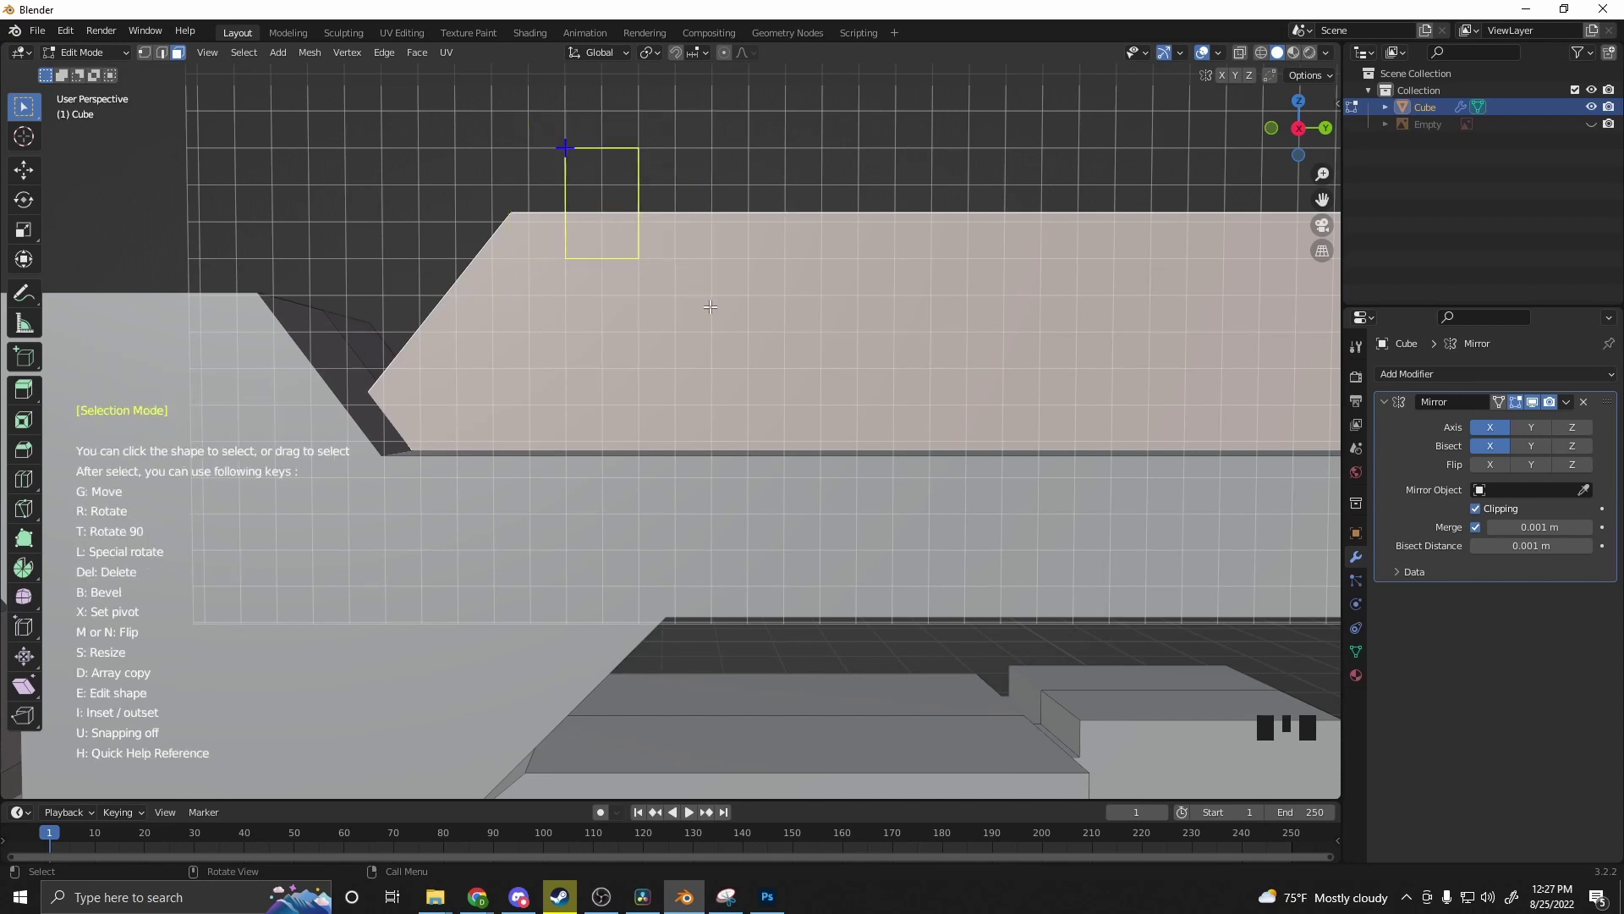
key("d")
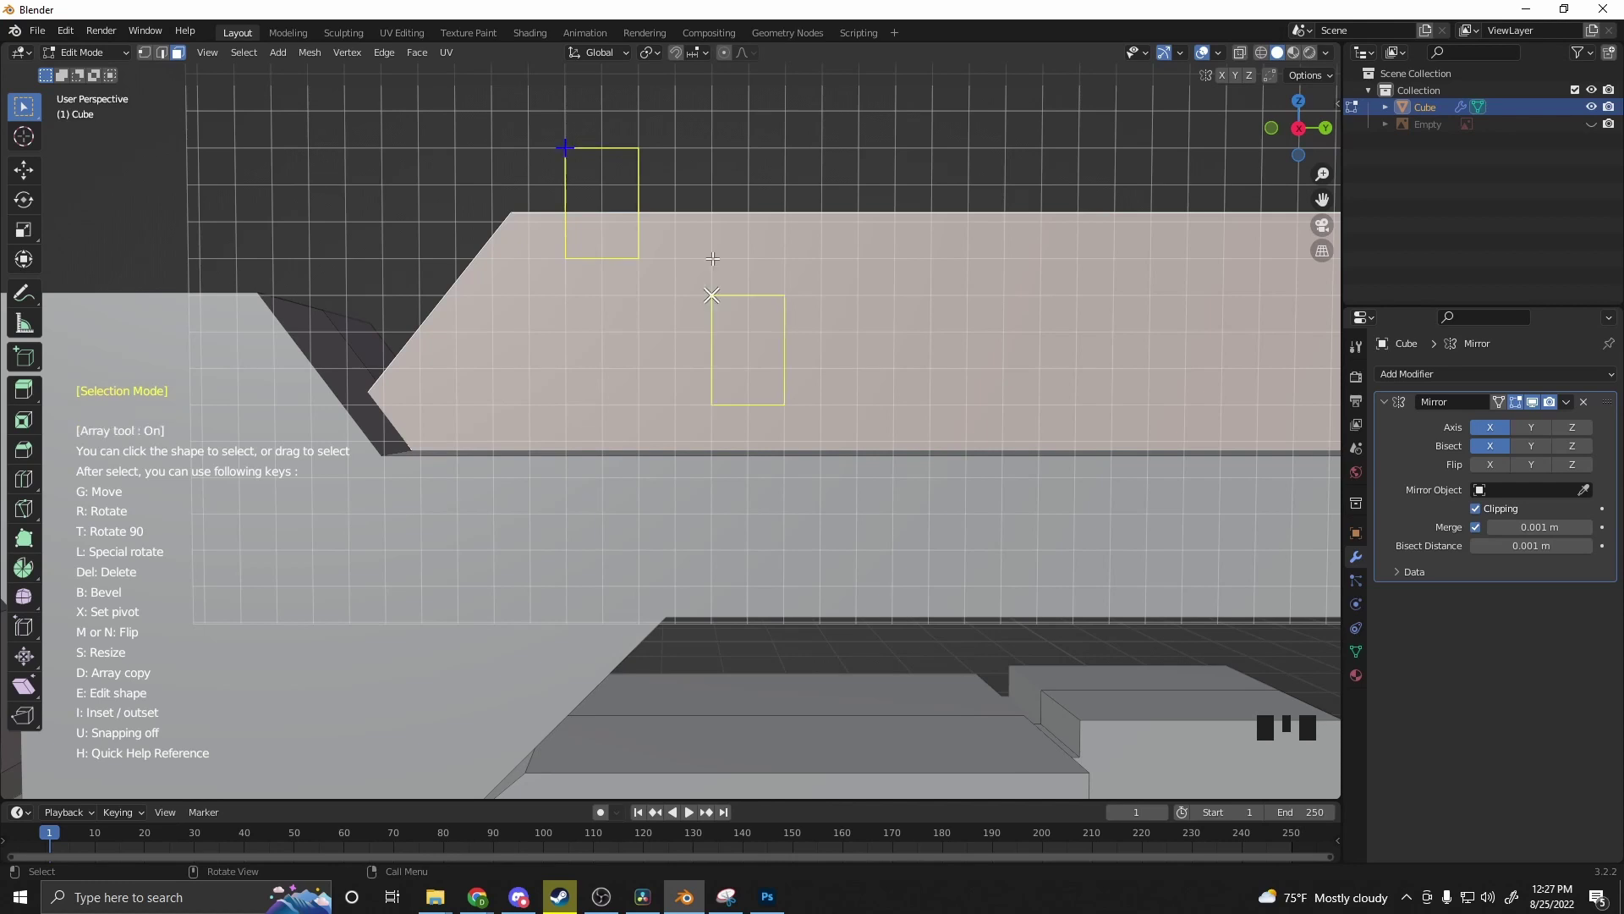
scroll(822, 148, "up", 1)
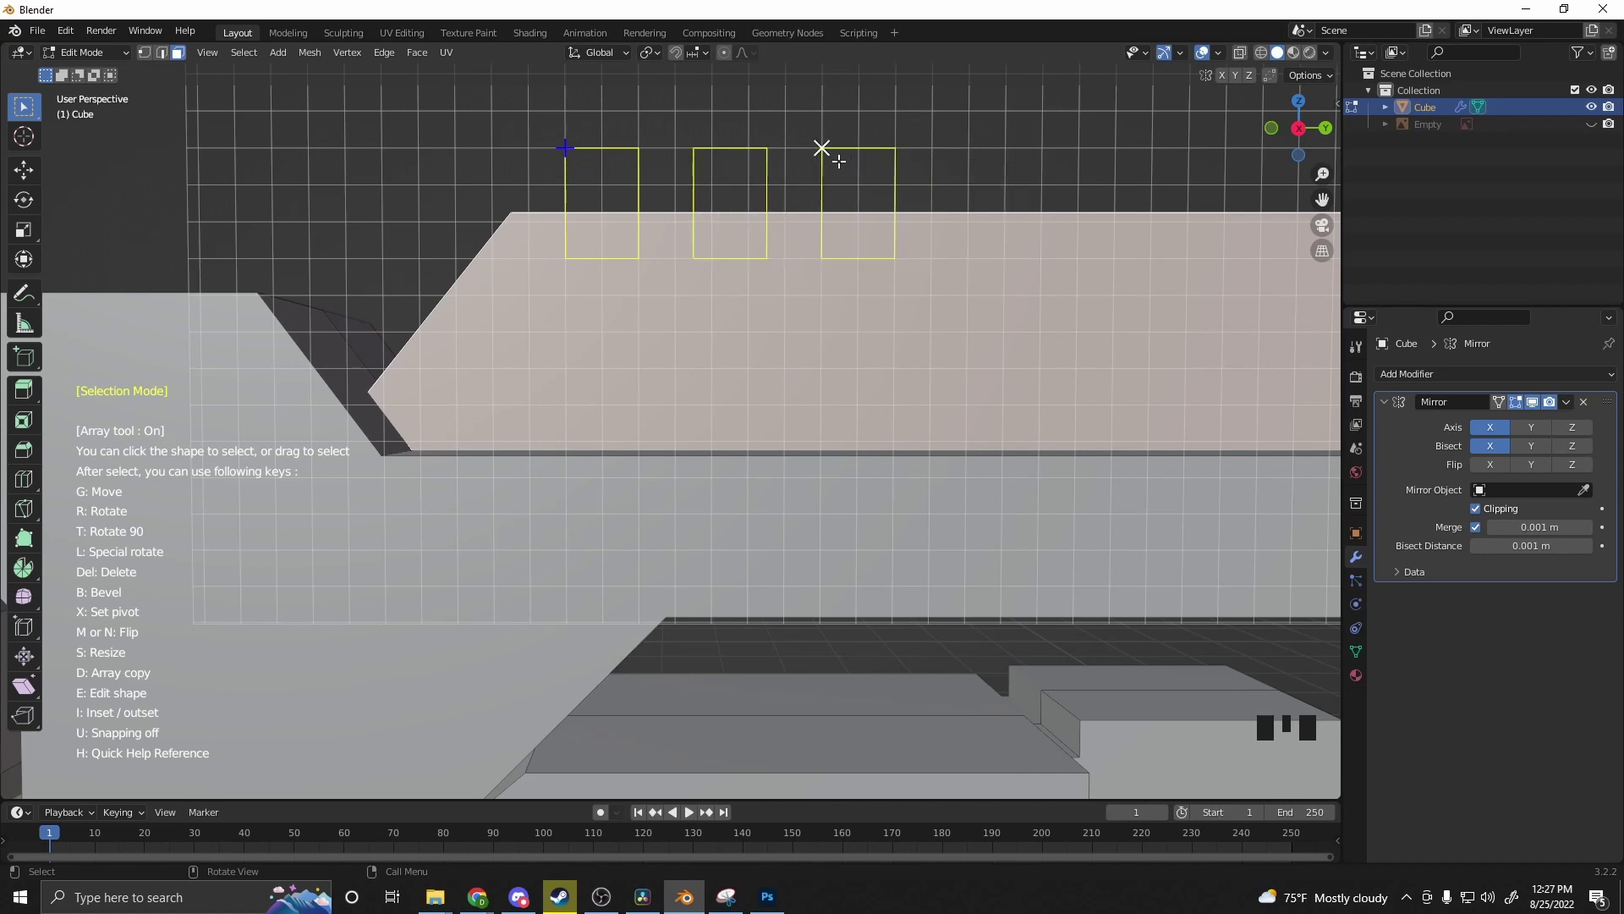
left_click(839, 161)
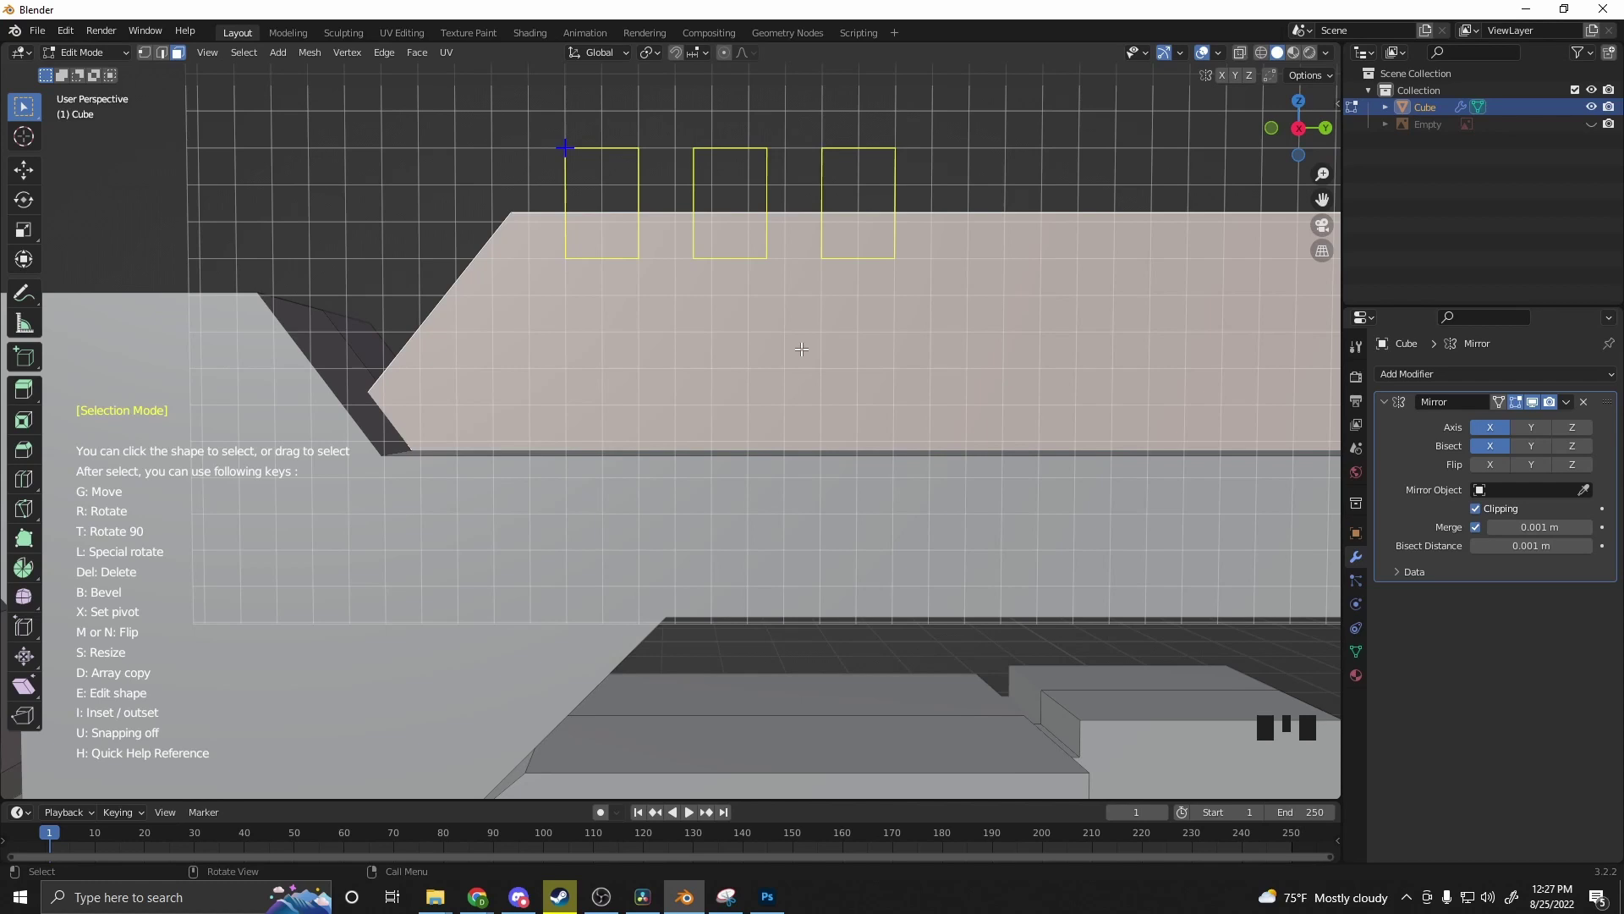
Step: Boolean-cut the three rectangles into the top rail and set the cut depth to 11.53
middle_click_drag(801, 349, 686, 341)
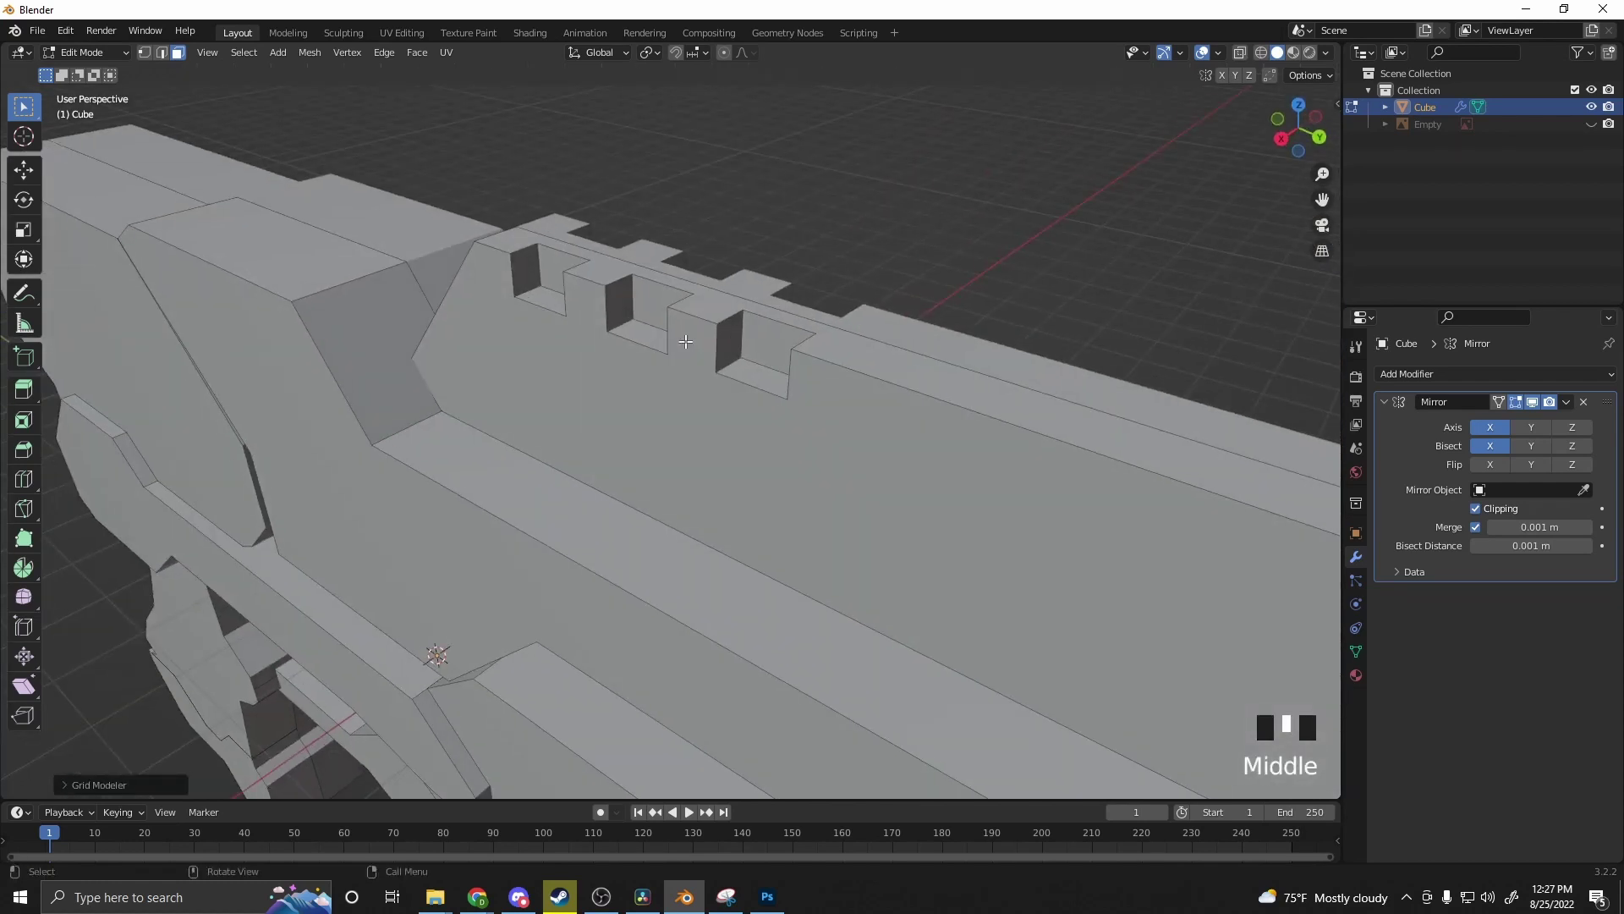
left_click(83, 795)
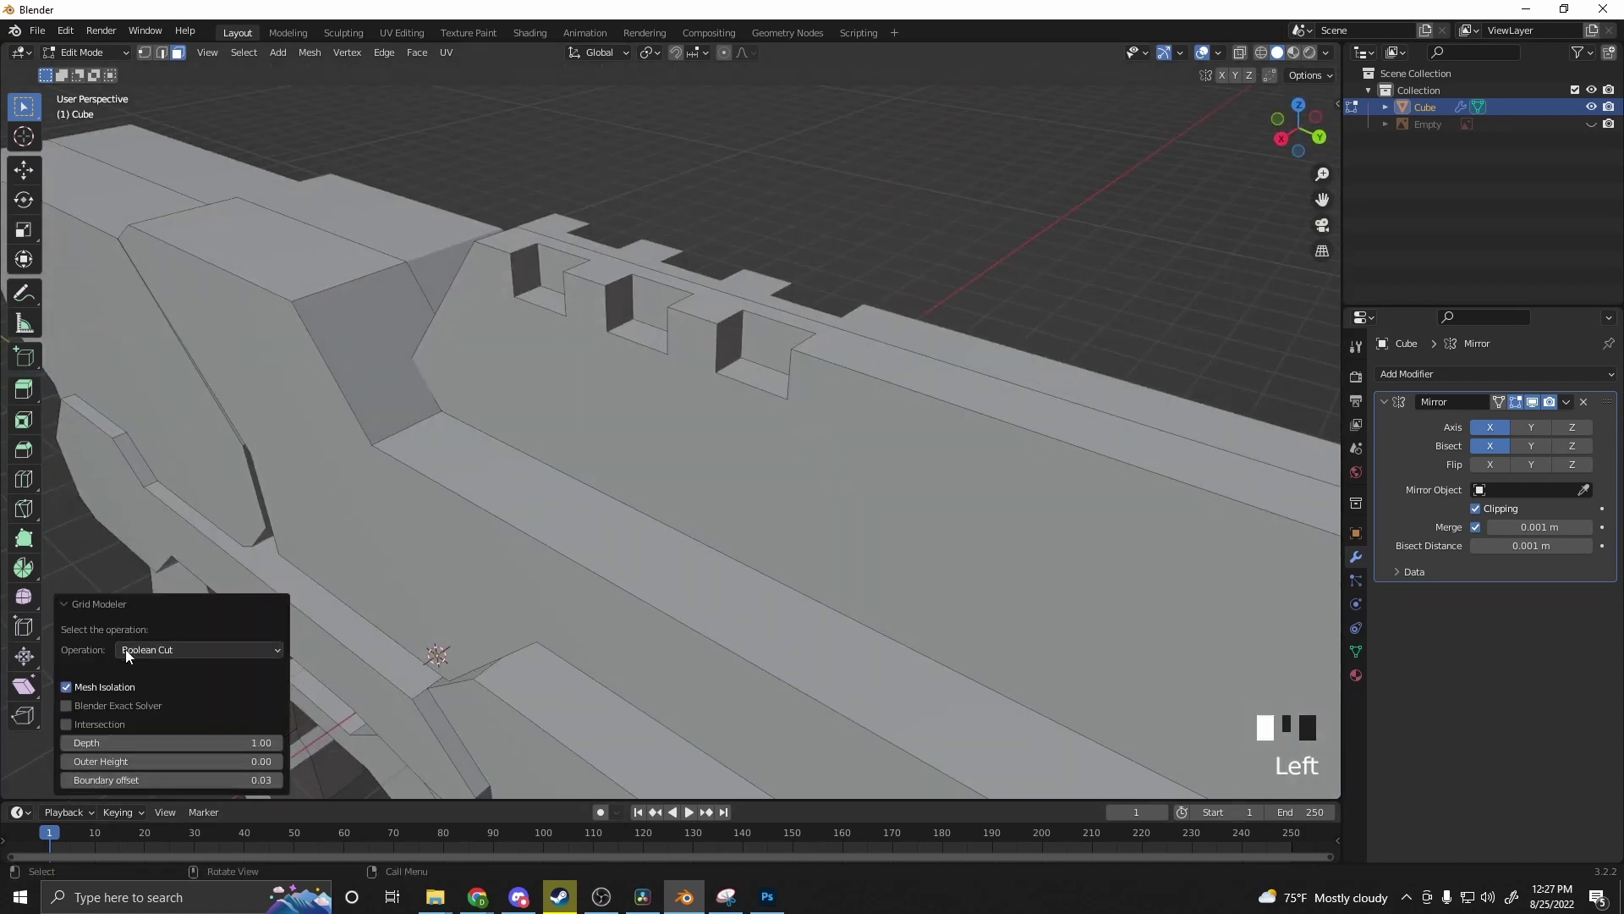
left_click(101, 742)
left_click_drag(170, 743, 163, 681)
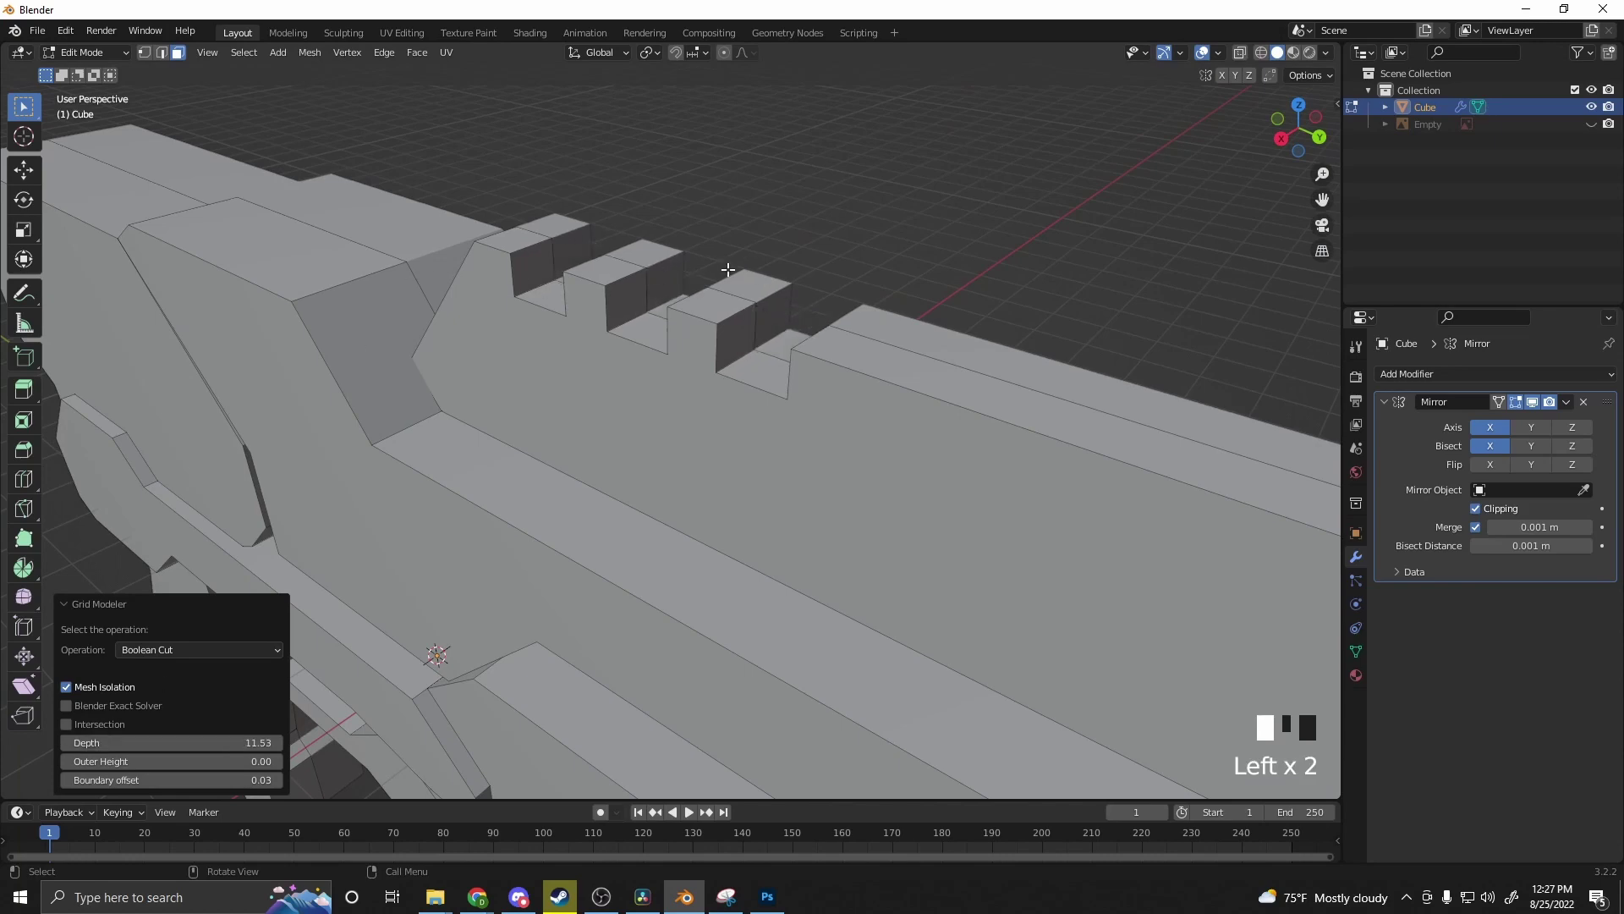
Step: Use Grid Modeler's Line Split to cut a line across the top rail's upper face near its front end
middle_click_drag(728, 269, 725, 413)
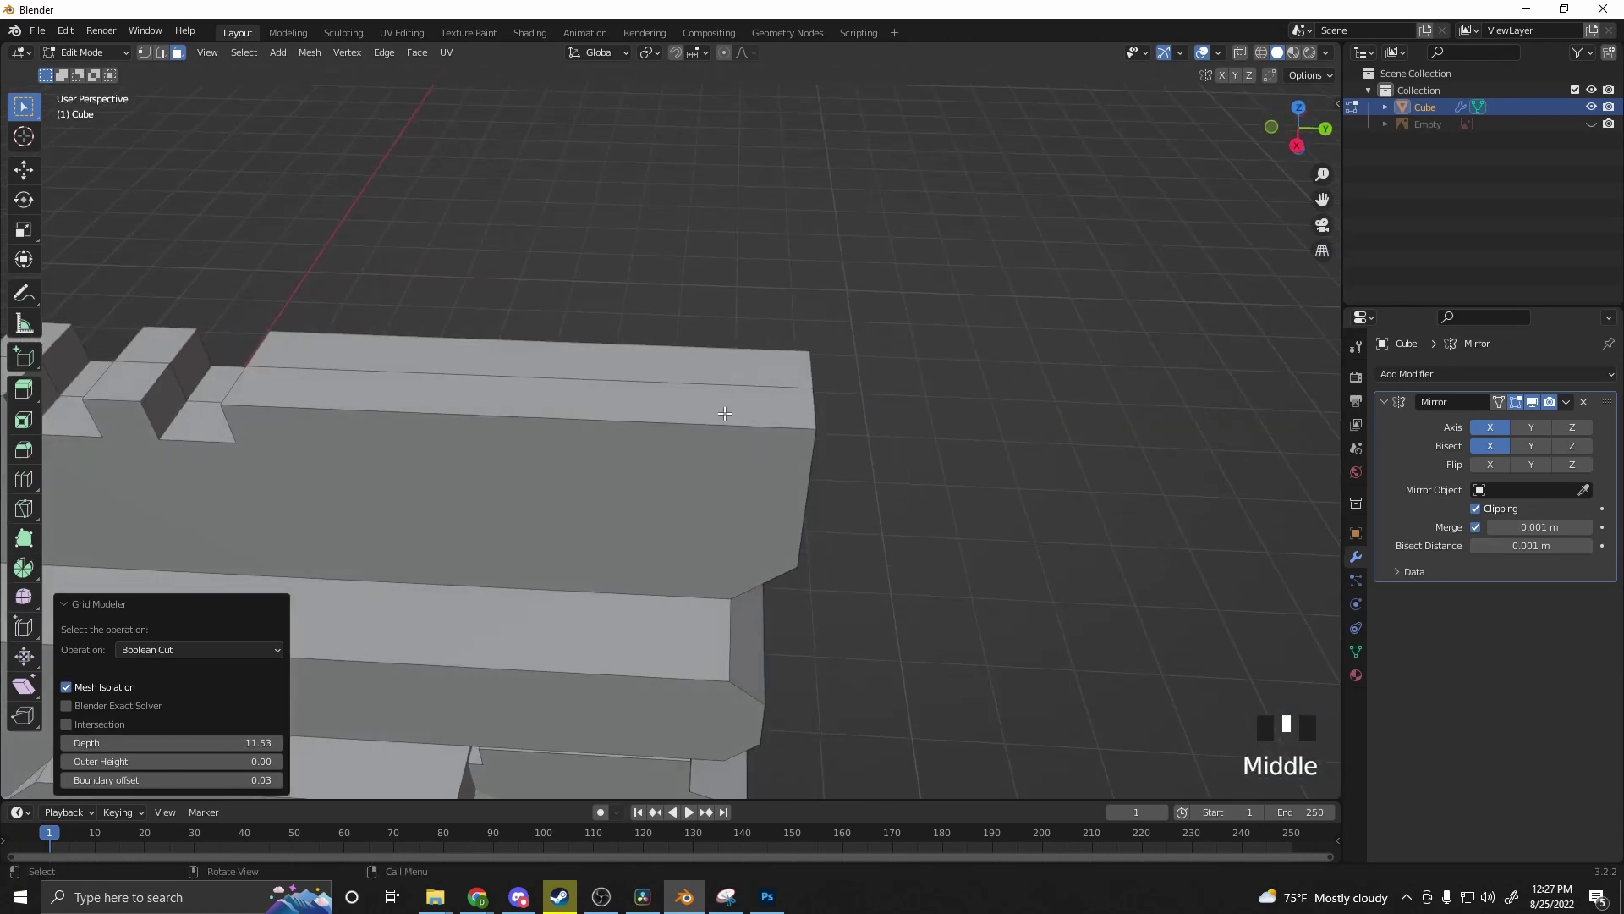
left_click(725, 412)
right_click_drag(726, 413, 703, 413)
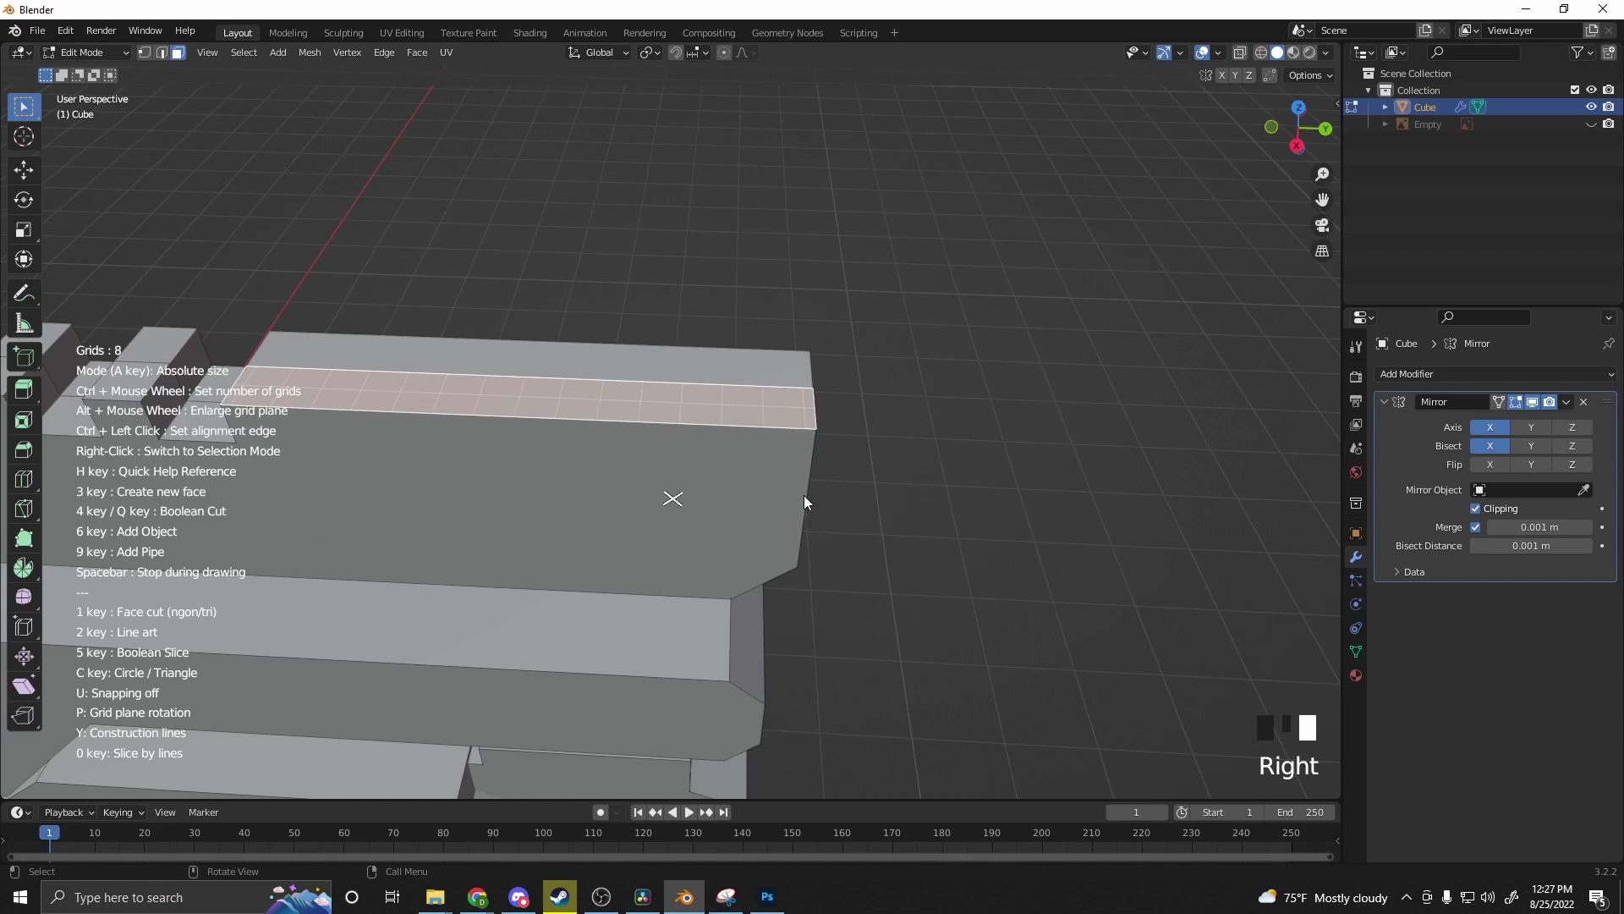
middle_click_drag(804, 500, 762, 462)
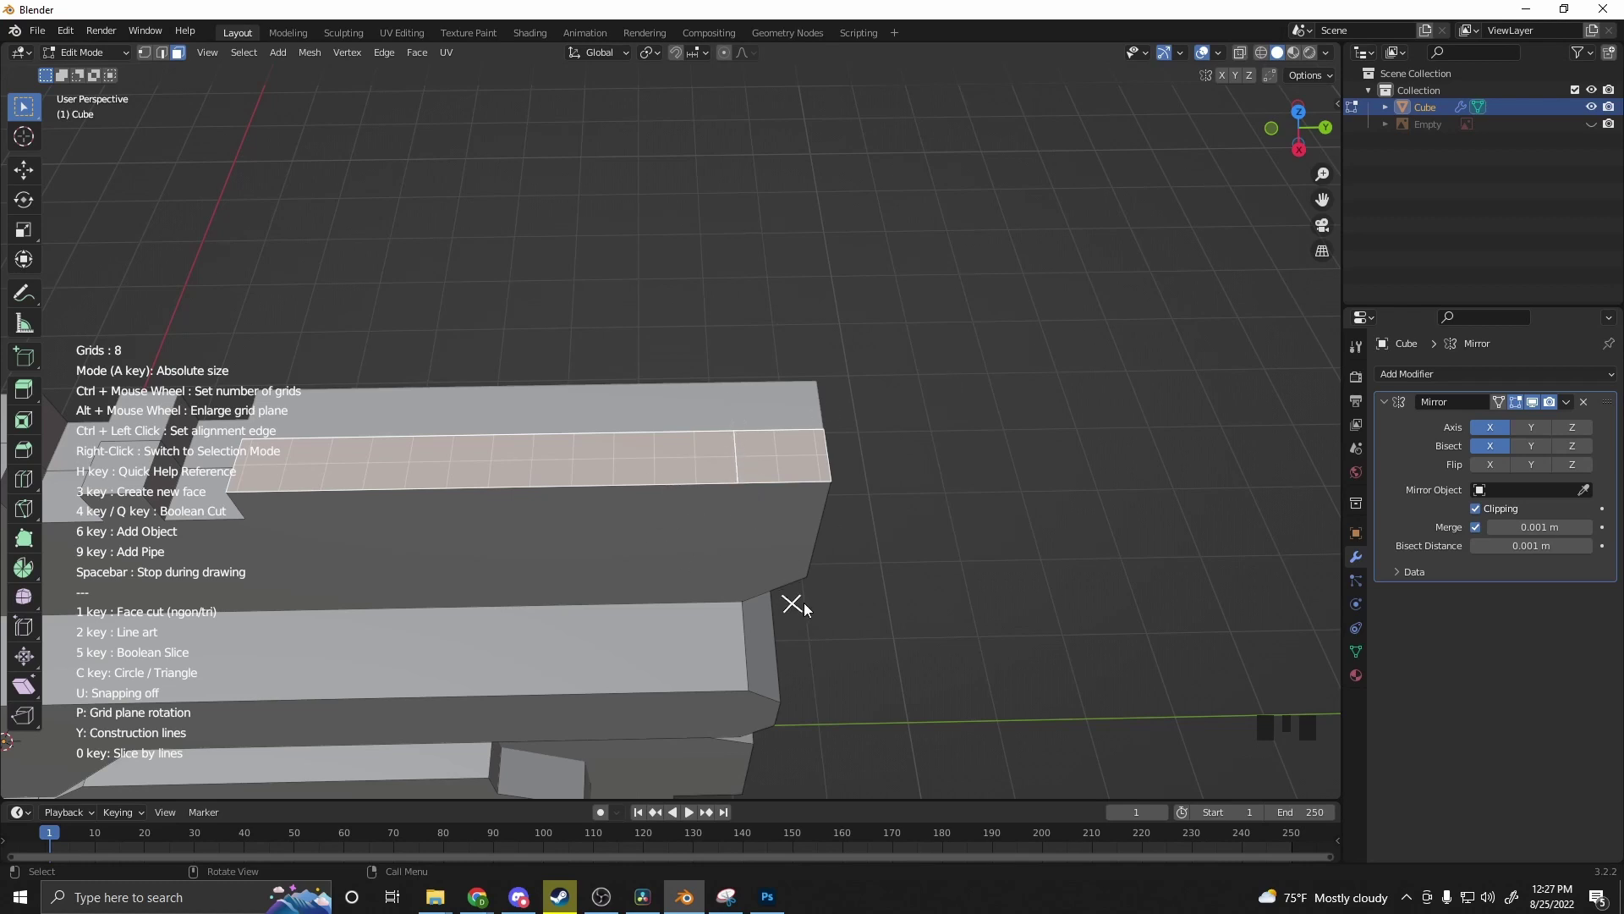
key("Escape")
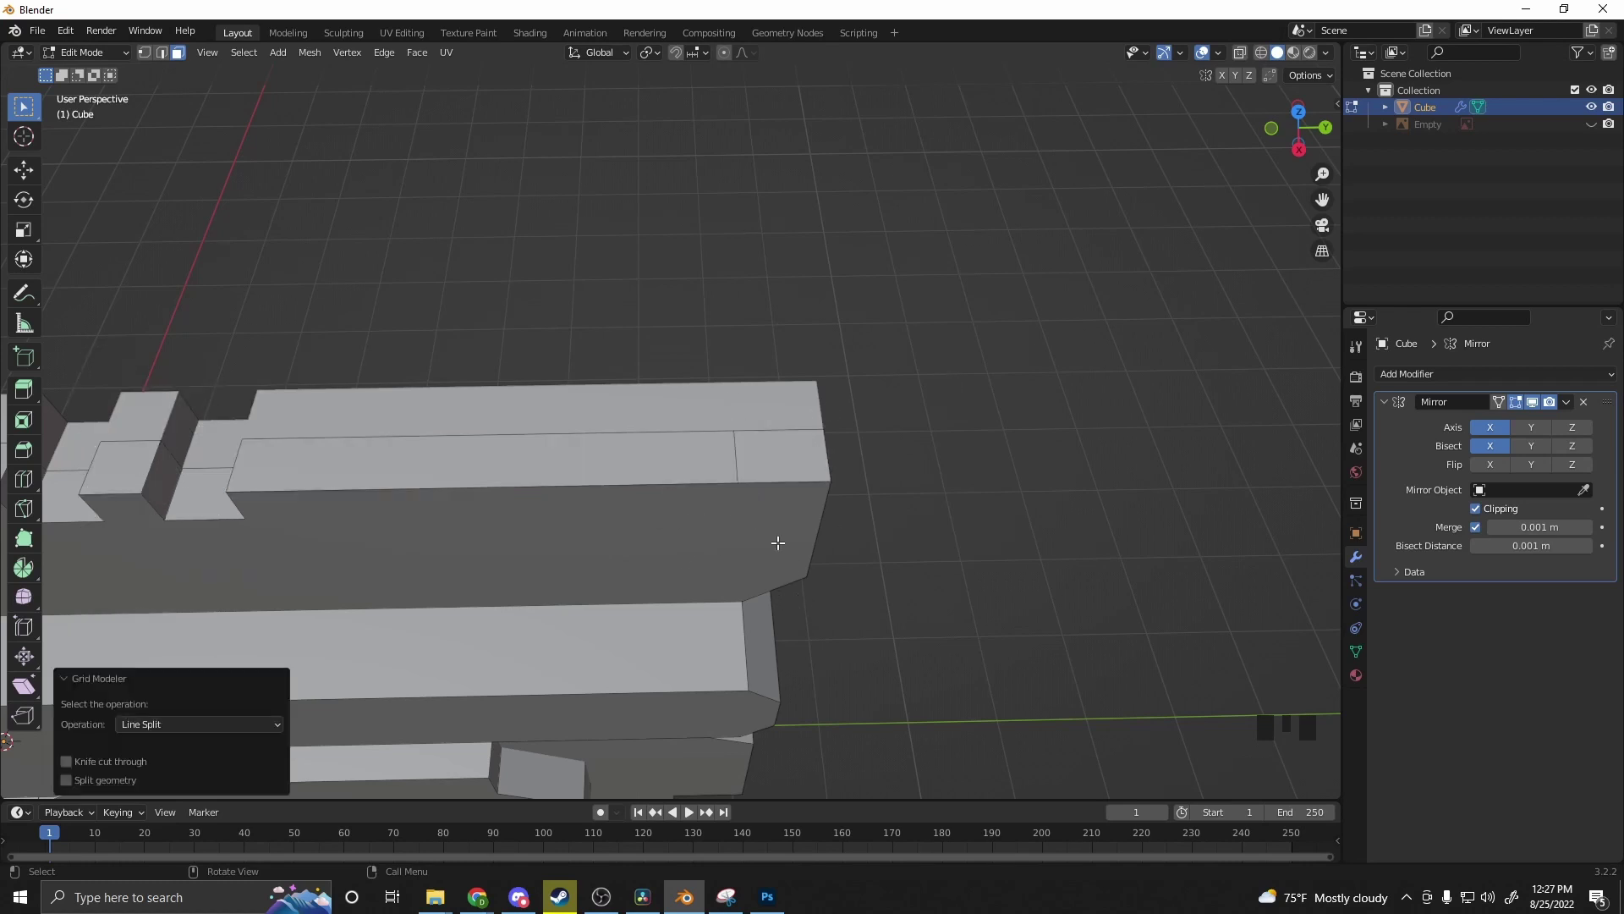
Step: Extrude the small front face of the rail's top up about 0.36 m and scale it to 0.74 along Y
left_click(807, 463)
middle_click_drag(939, 530, 833, 522)
key("e")
left_click(936, 451)
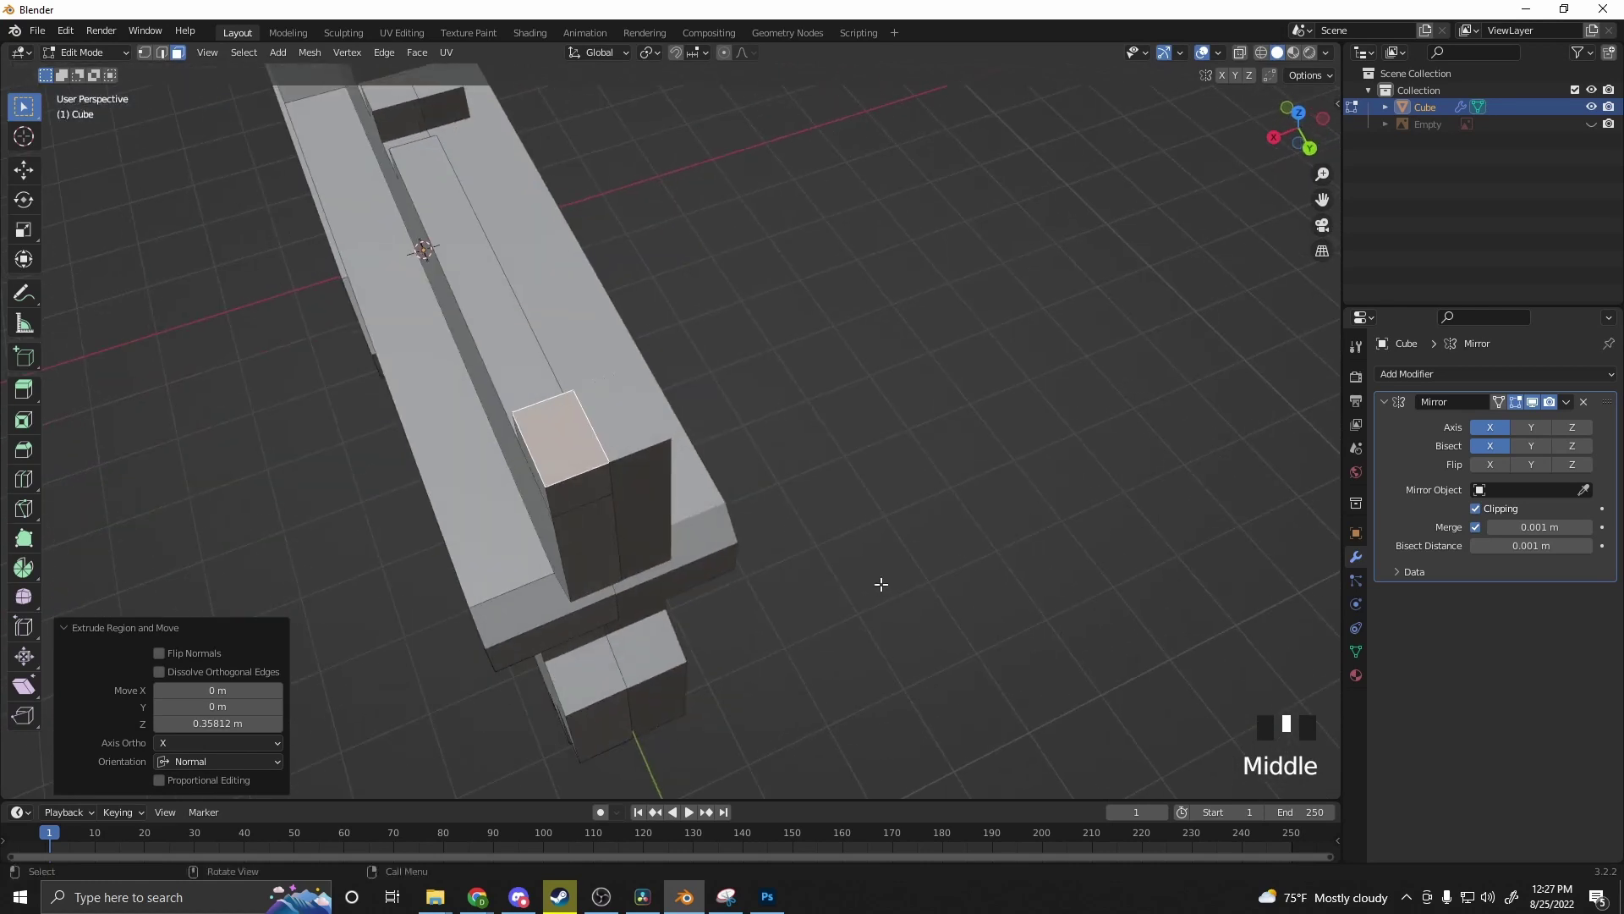
key("s")
key("x")
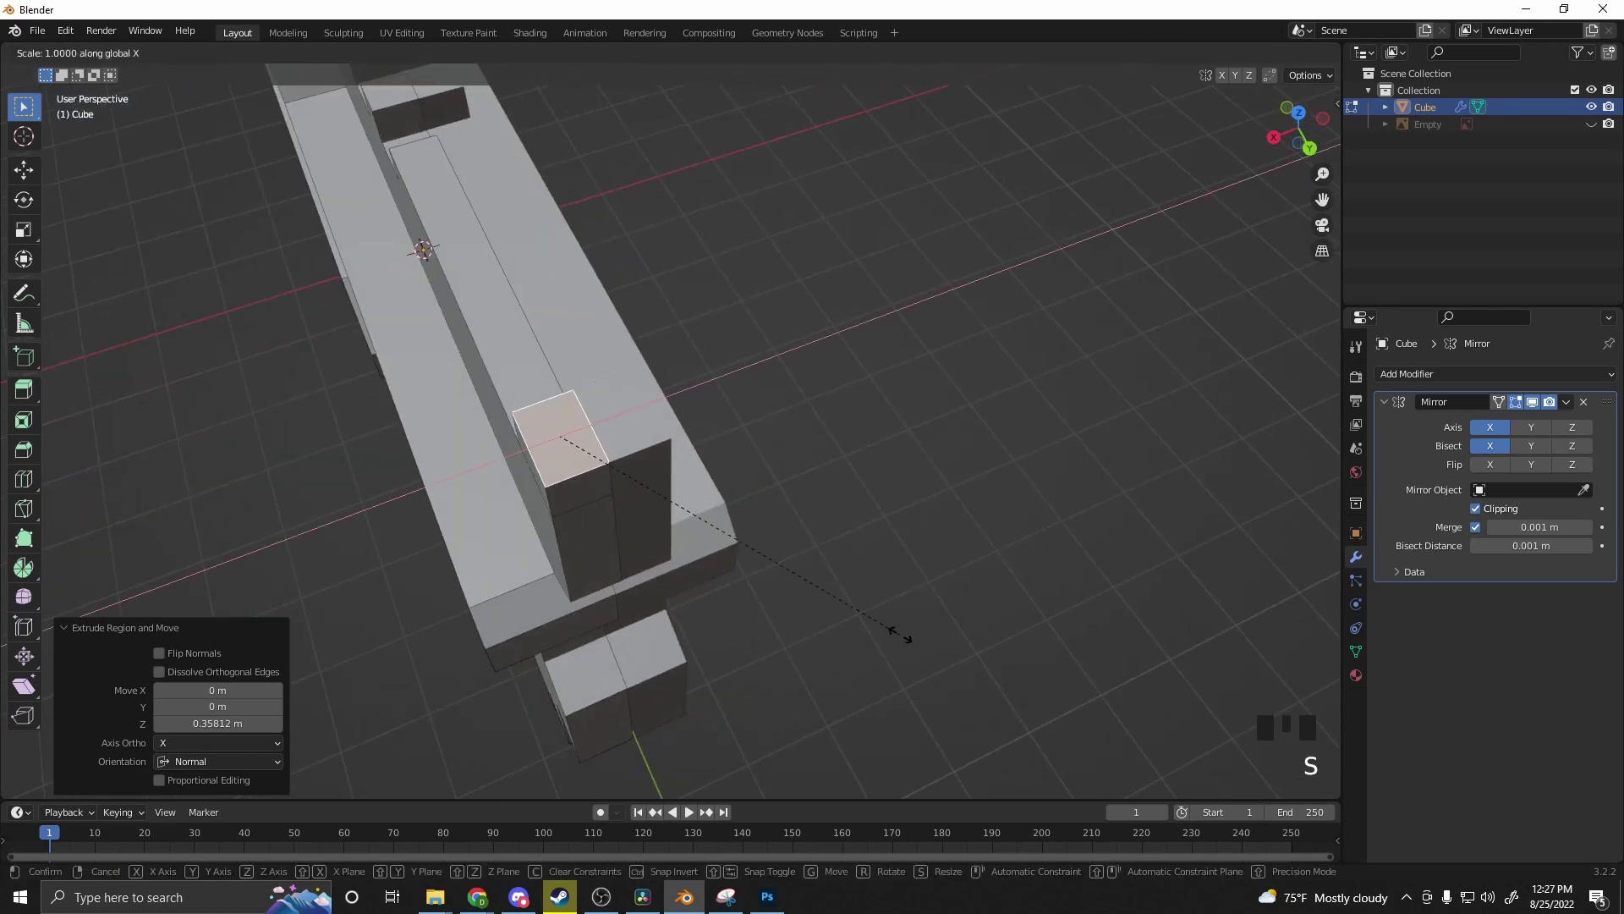
key("y")
left_click(819, 569)
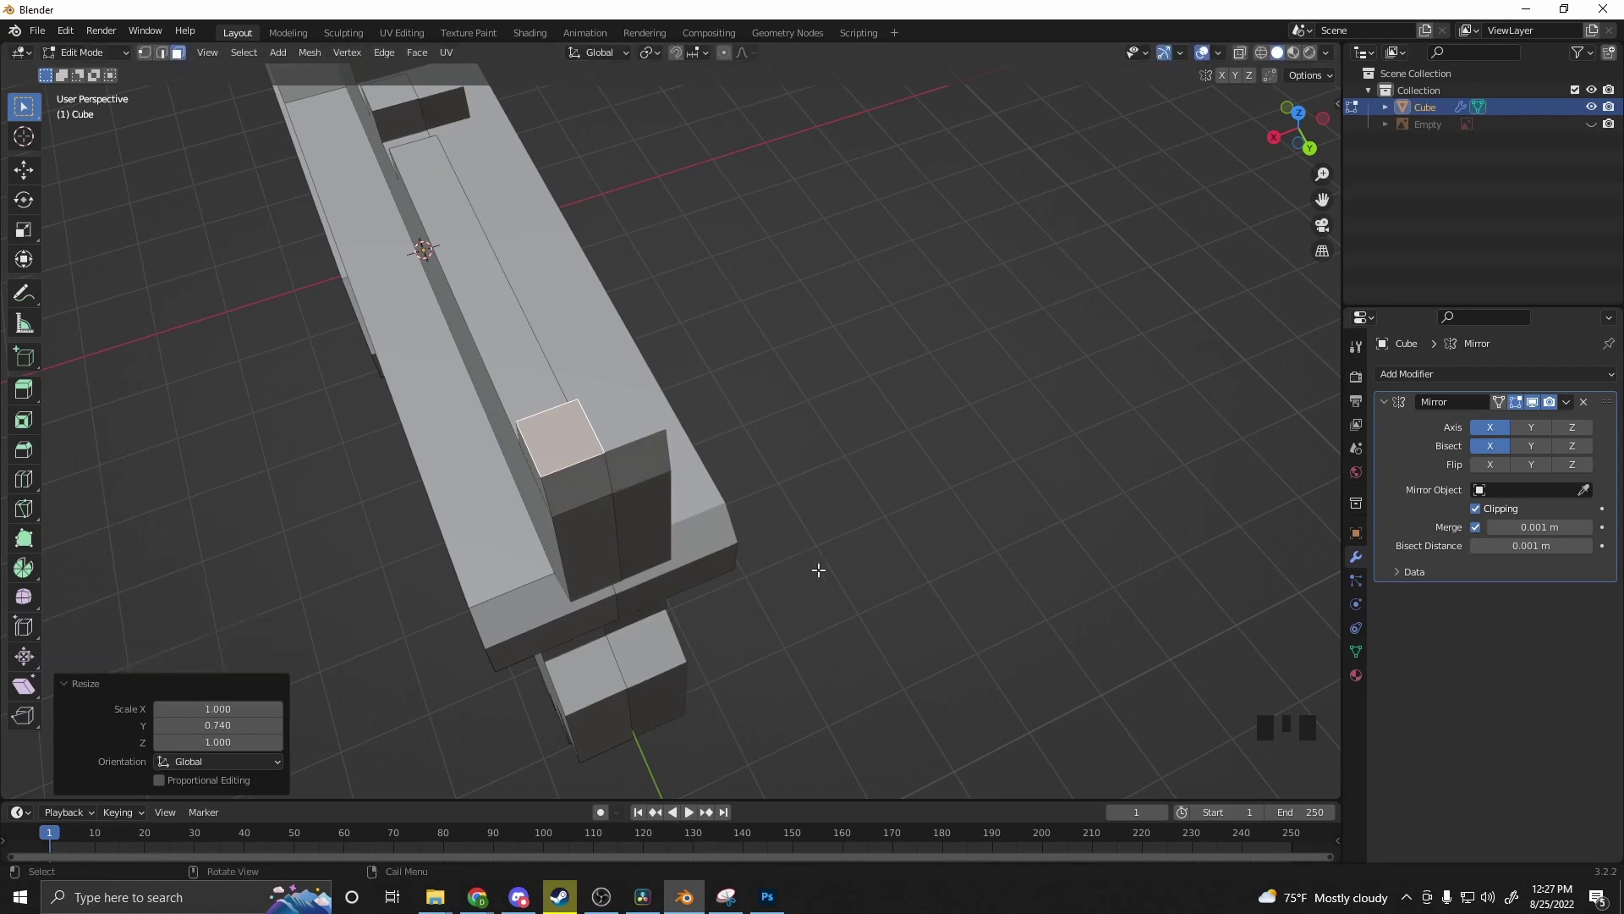
Step: Move the extruded front sight's top face forward about 0.083 m along the Y axis
middle_click_drag(820, 570, 844, 550)
key("g")
key("x")
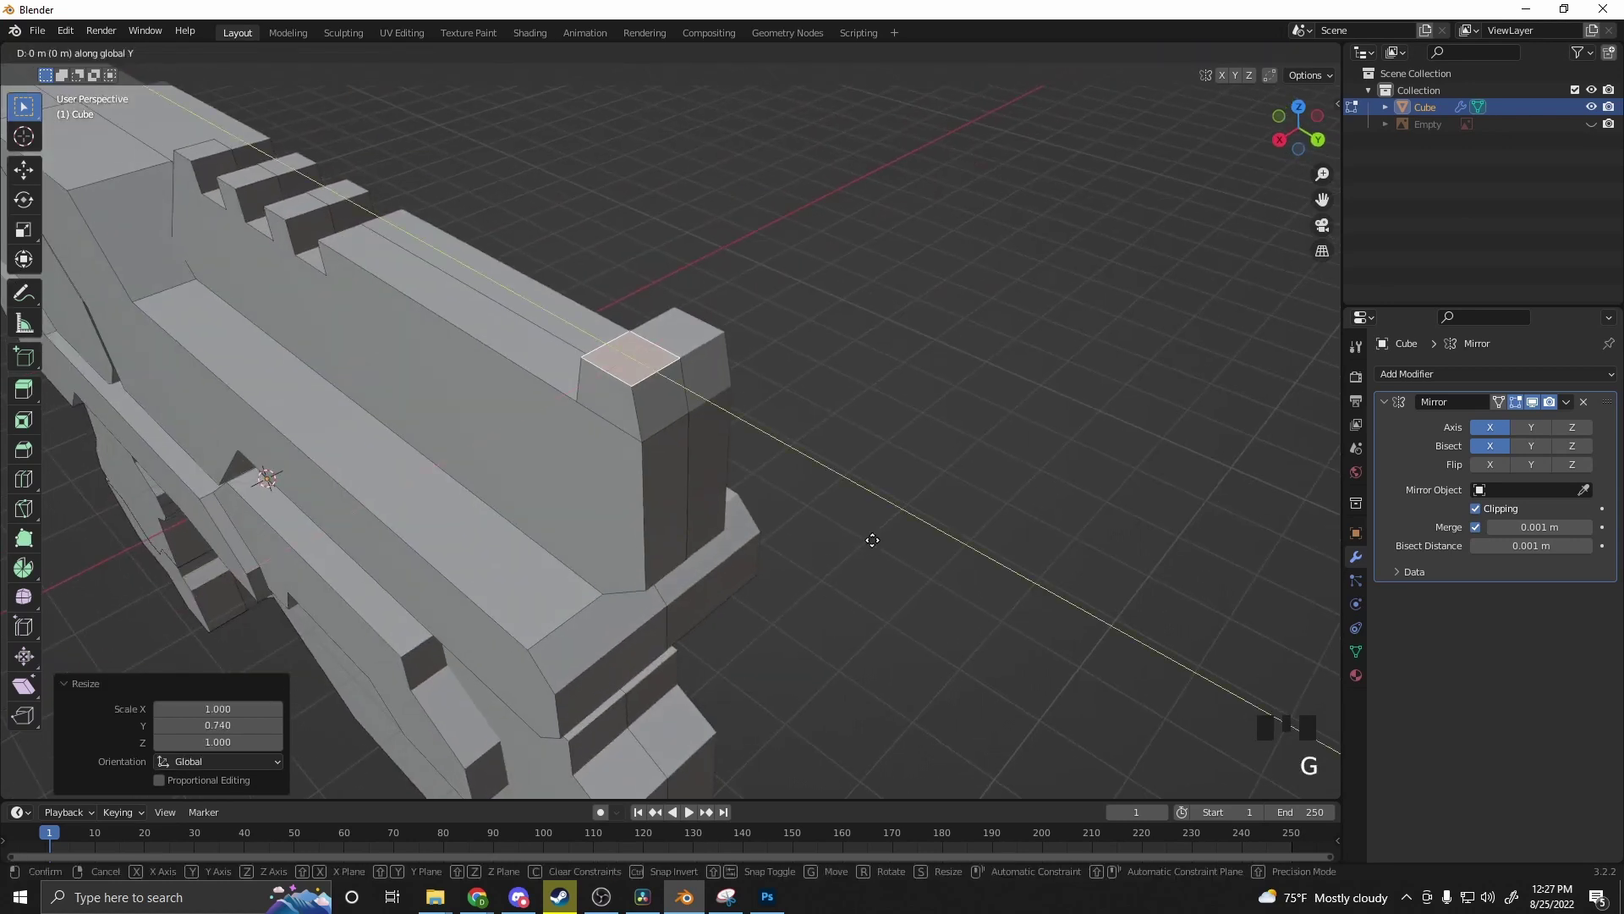
key("y")
left_click(879, 553)
Step: Scale the front sight's top face by -0.248 along X and lower it along Z to form a low tapered base
key("s")
key("x")
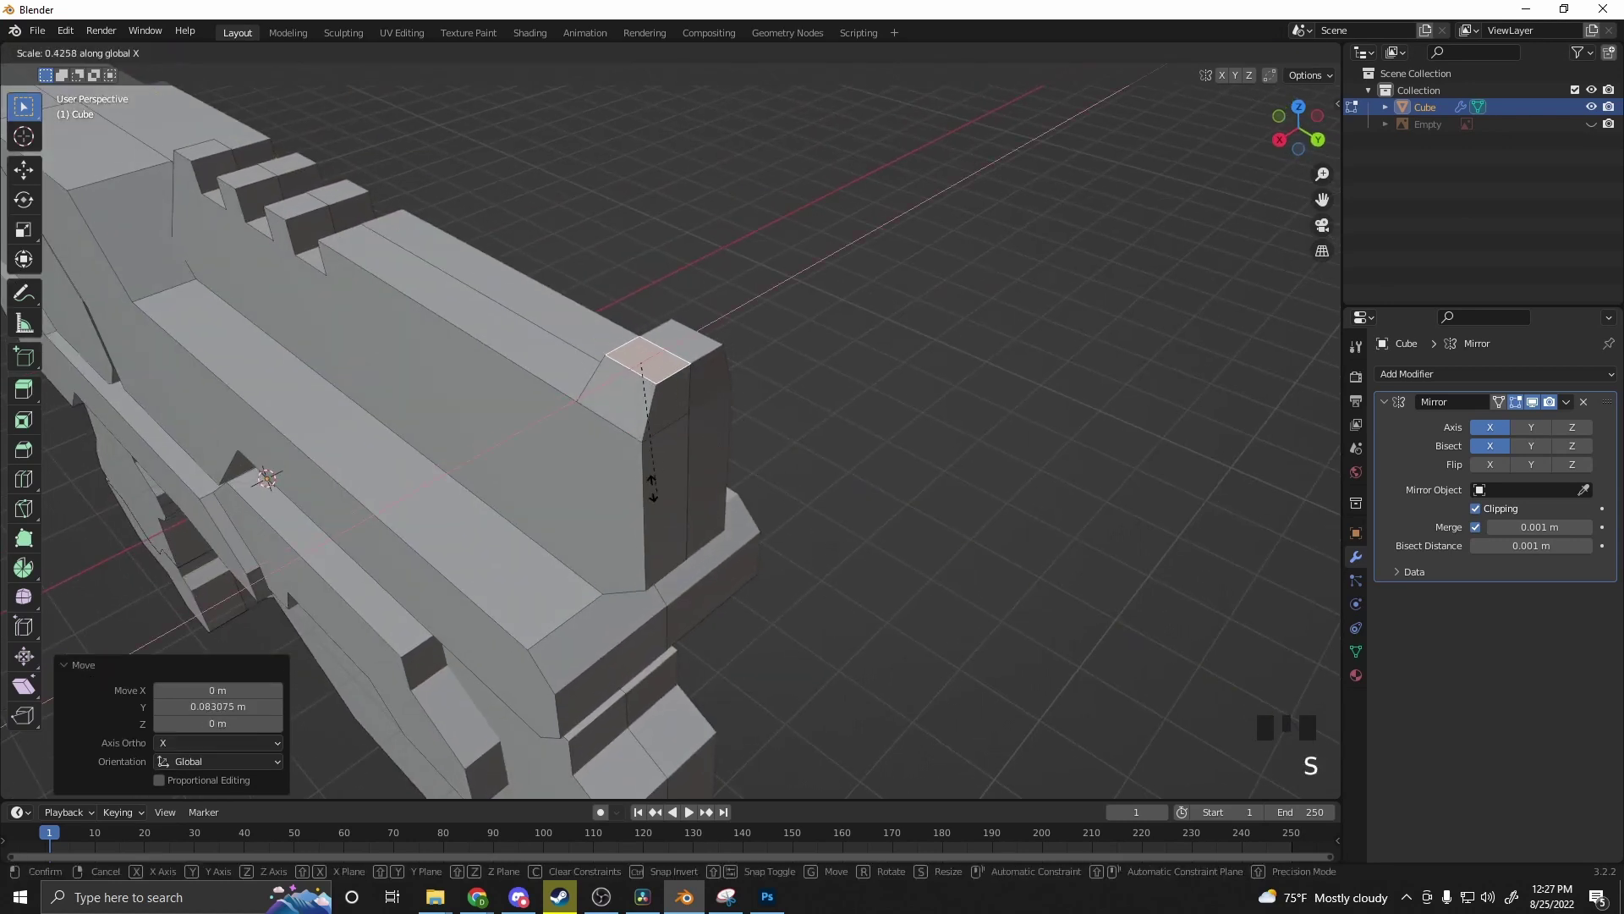
left_click(580, 407)
key("g")
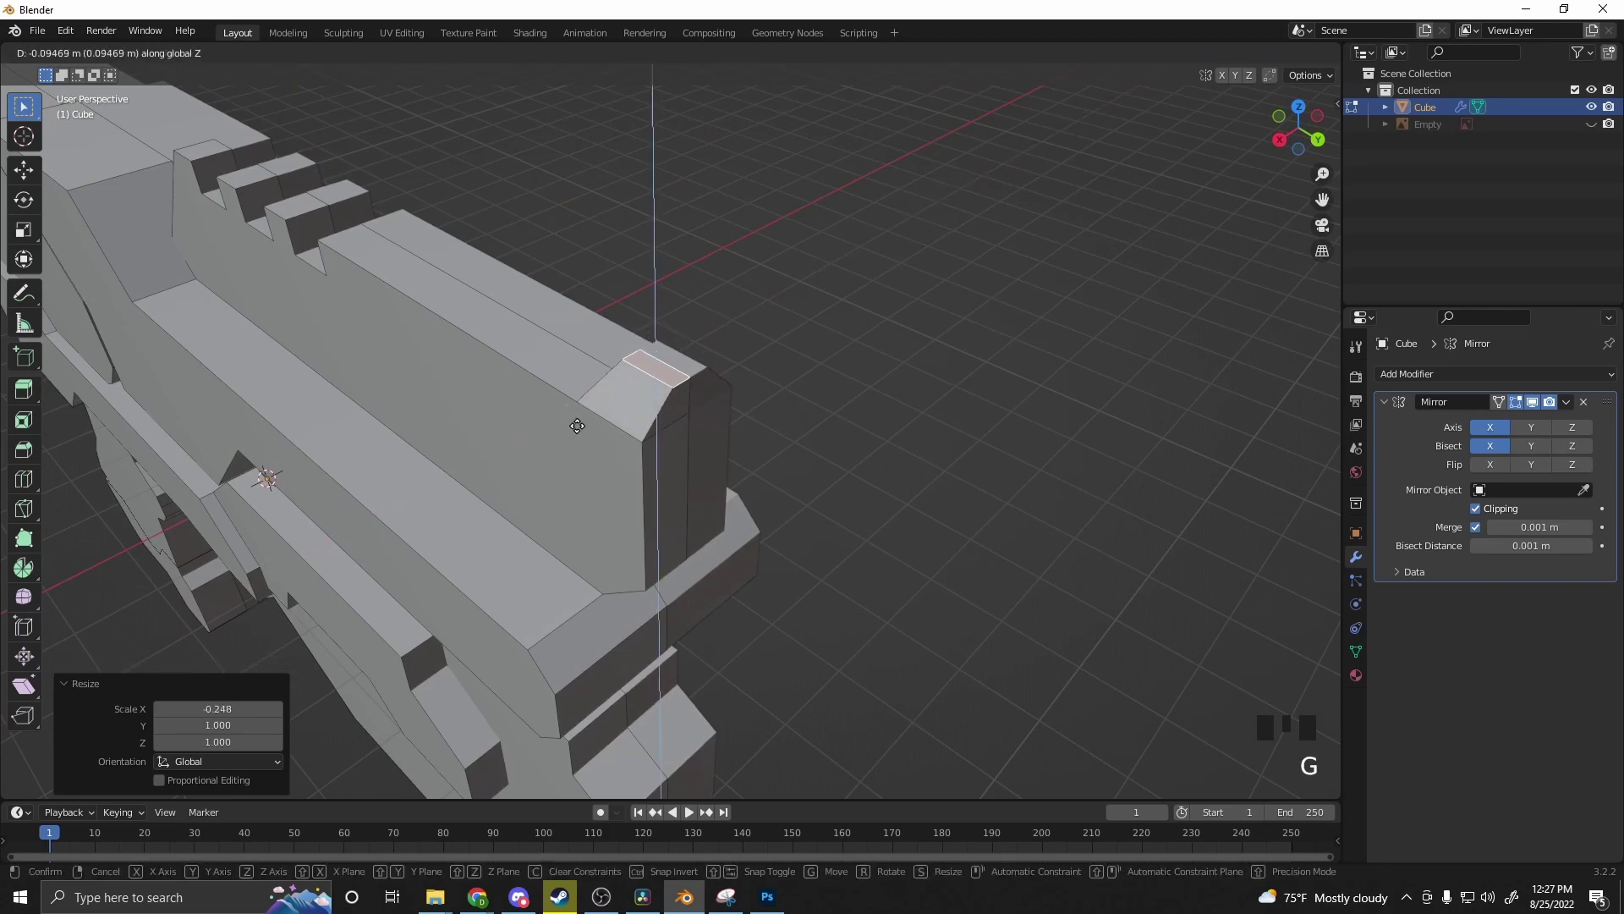
left_click(580, 405)
Step: Extrude the front sight's narrow top face up about 0.24 m and scale it to 0.662 along Y
key("e")
left_click(579, 400)
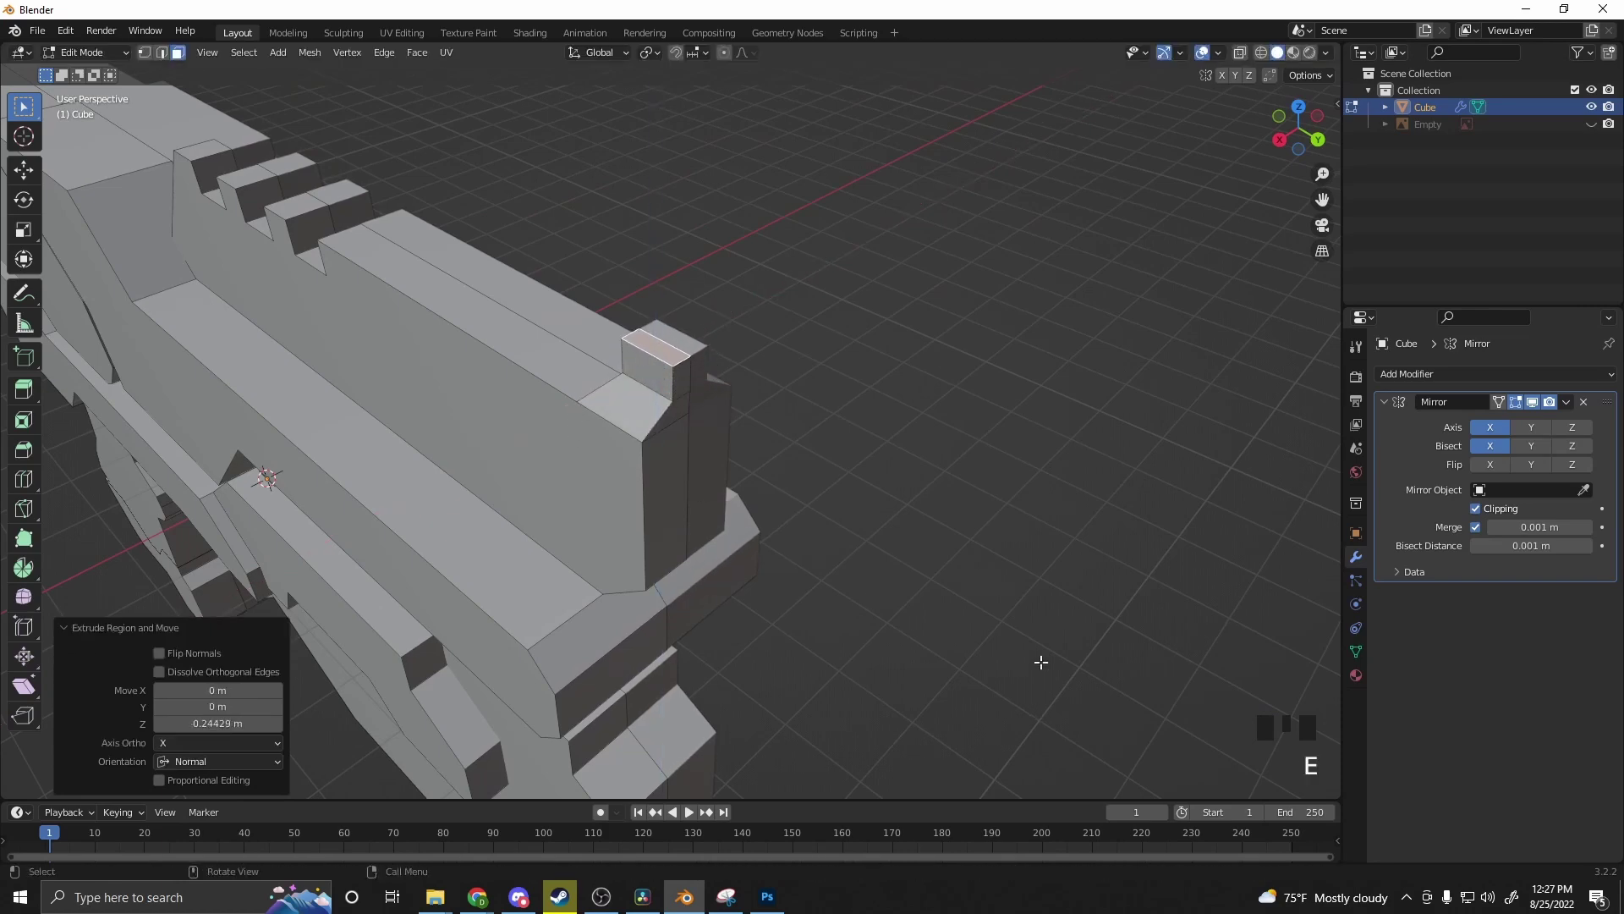
middle_click_drag(1040, 662, 1117, 612)
key("s")
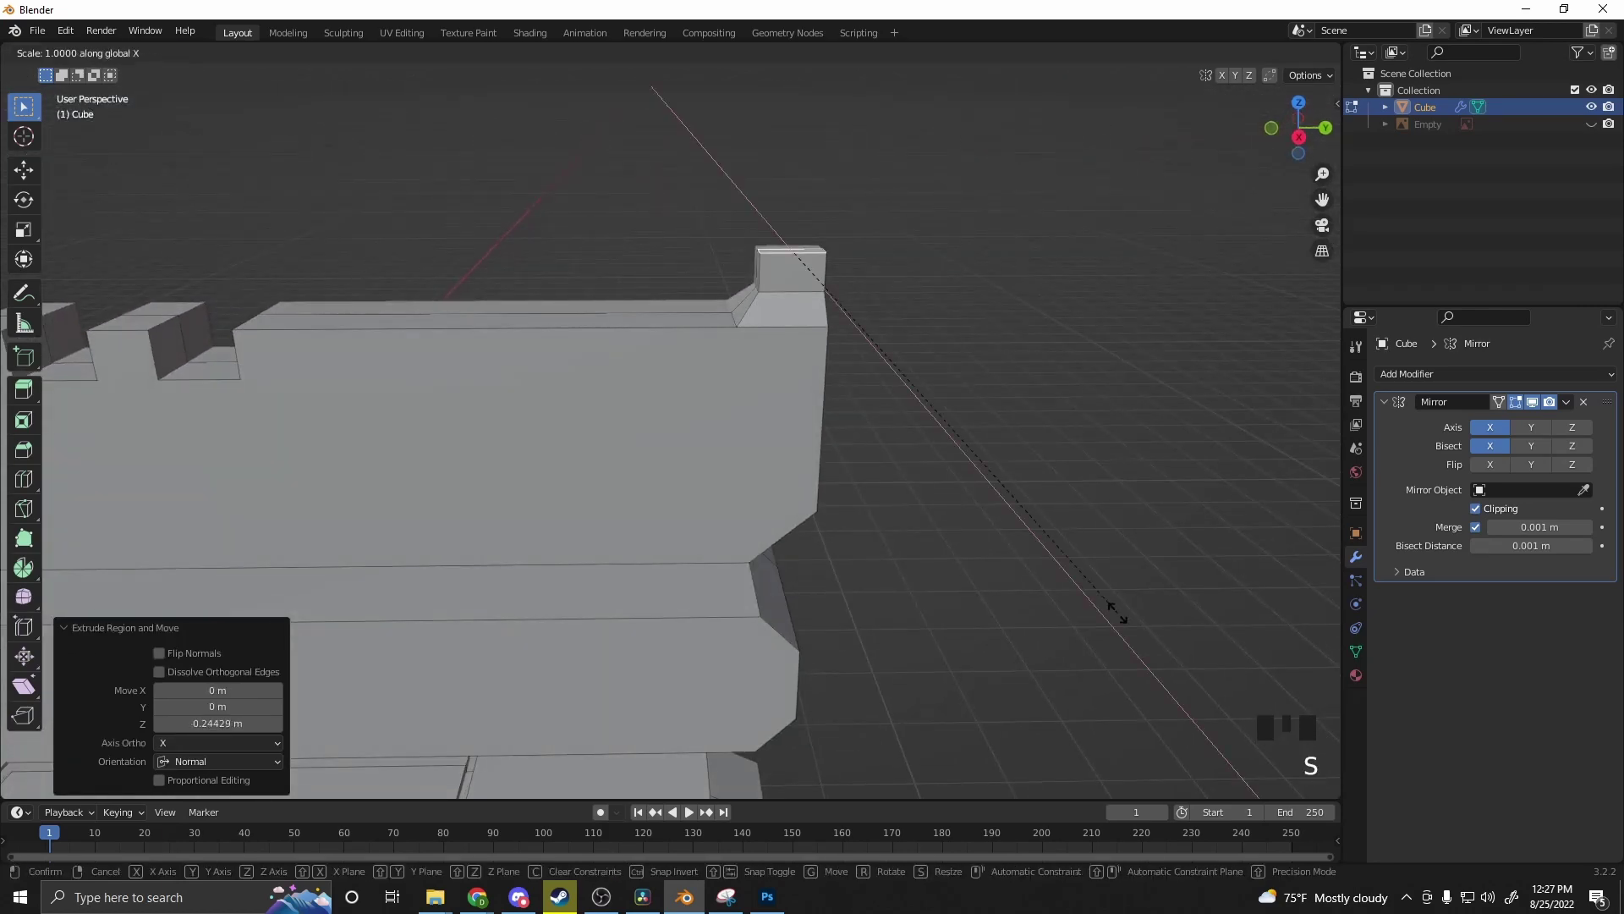
key("y")
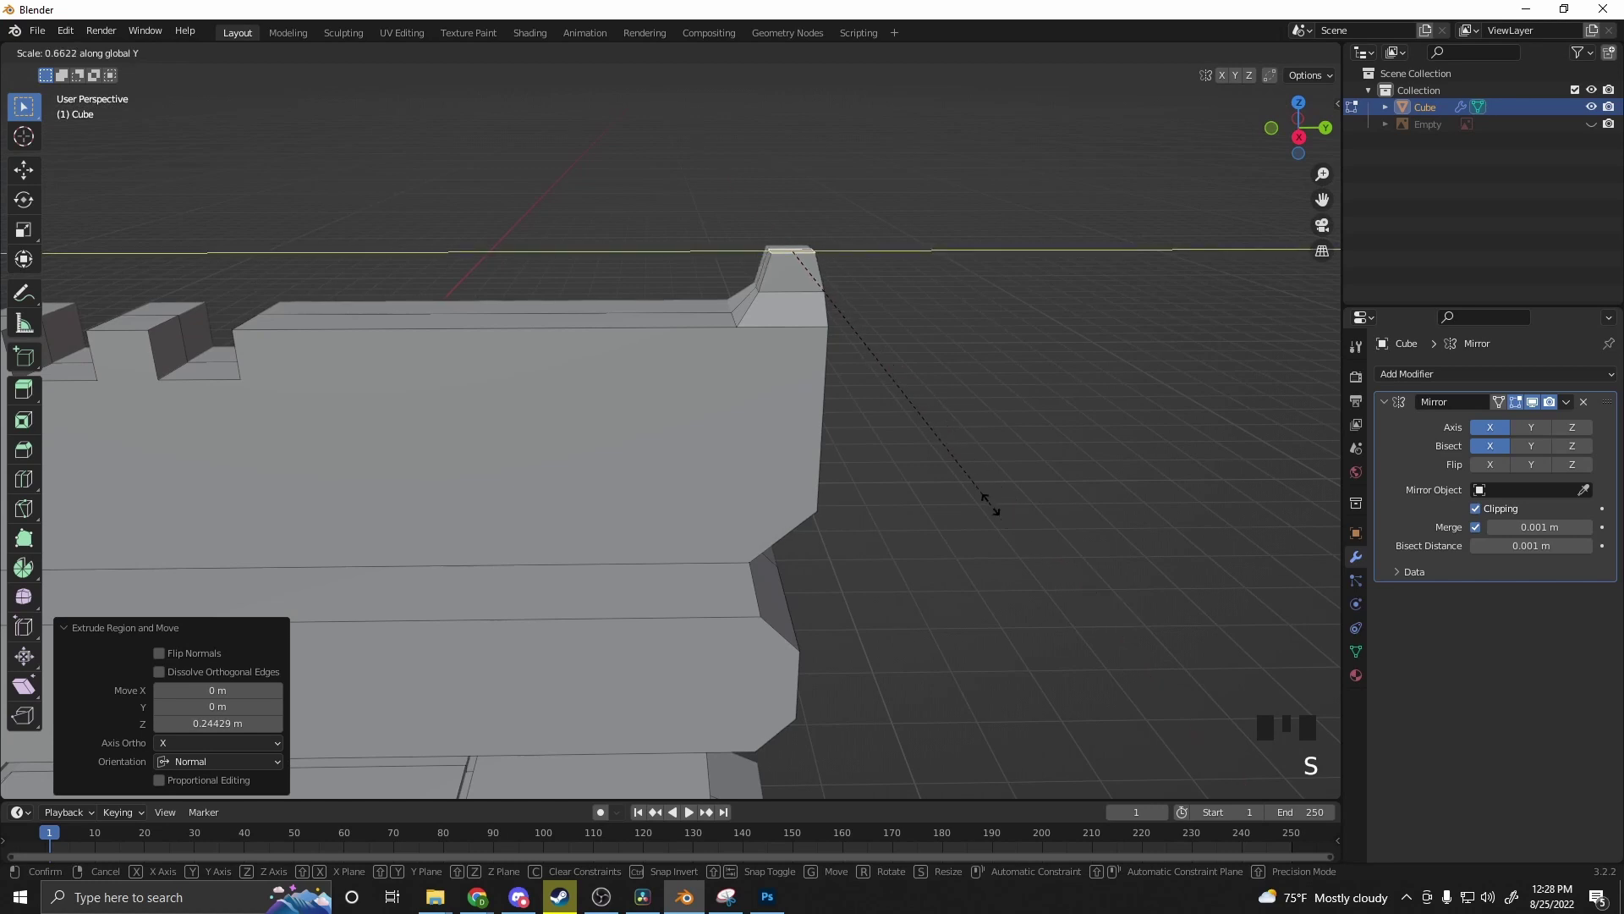
left_click(993, 504)
Step: Move the front sight's tip forward about 0.04 m along Y and scale it to 0.04 along X
key("g")
key("y")
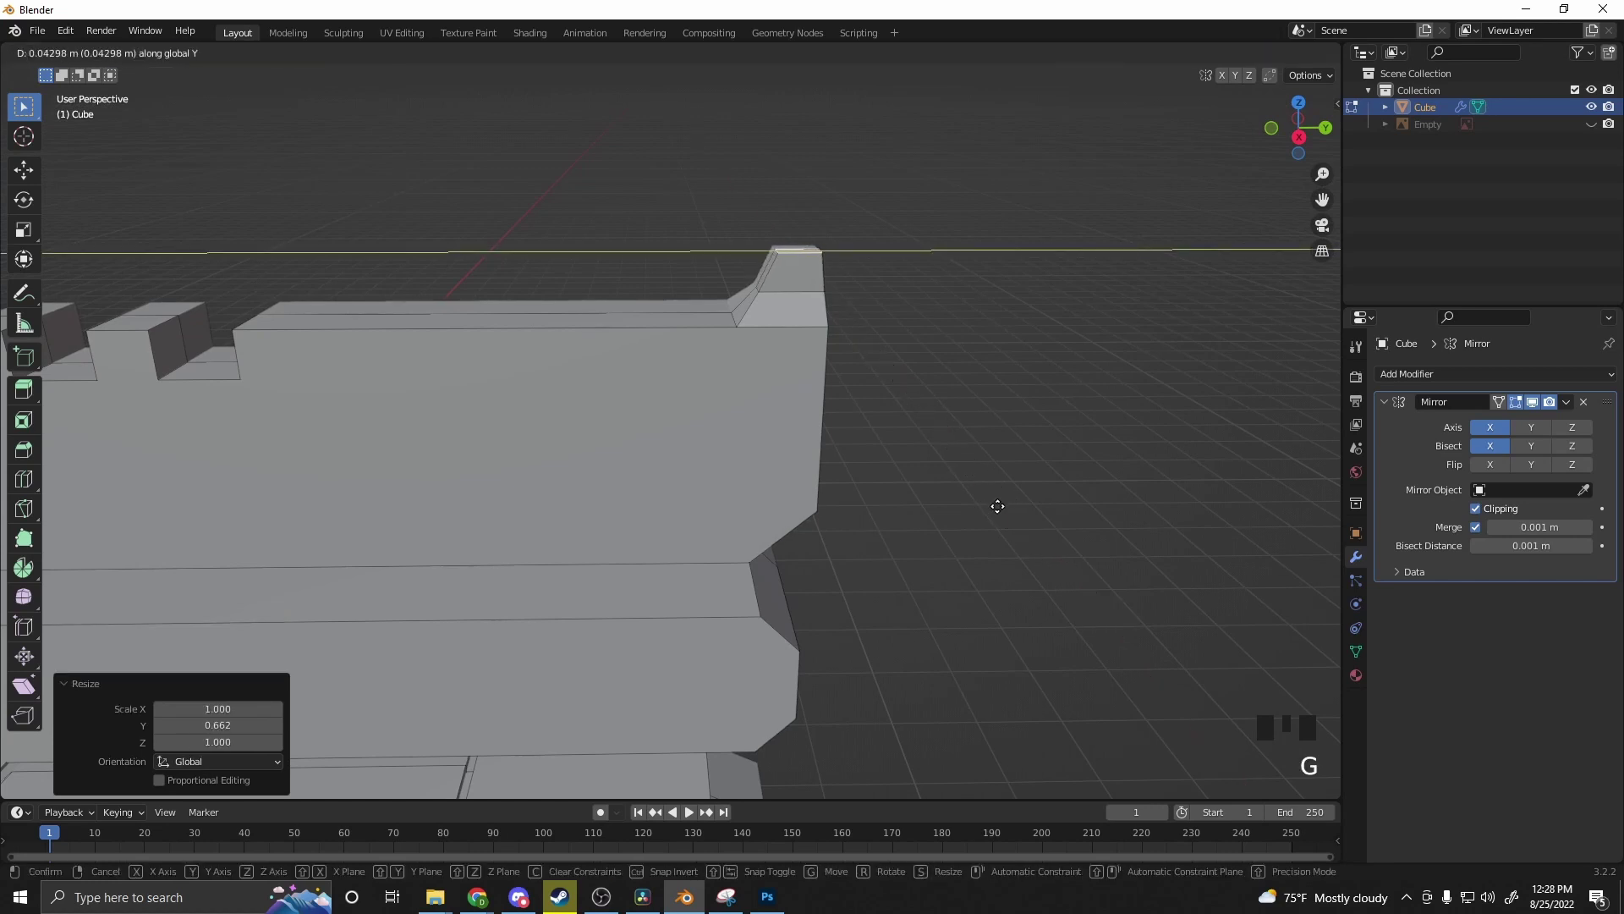
left_click(996, 504)
middle_click_drag(998, 504, 906, 534)
key("s")
key("x")
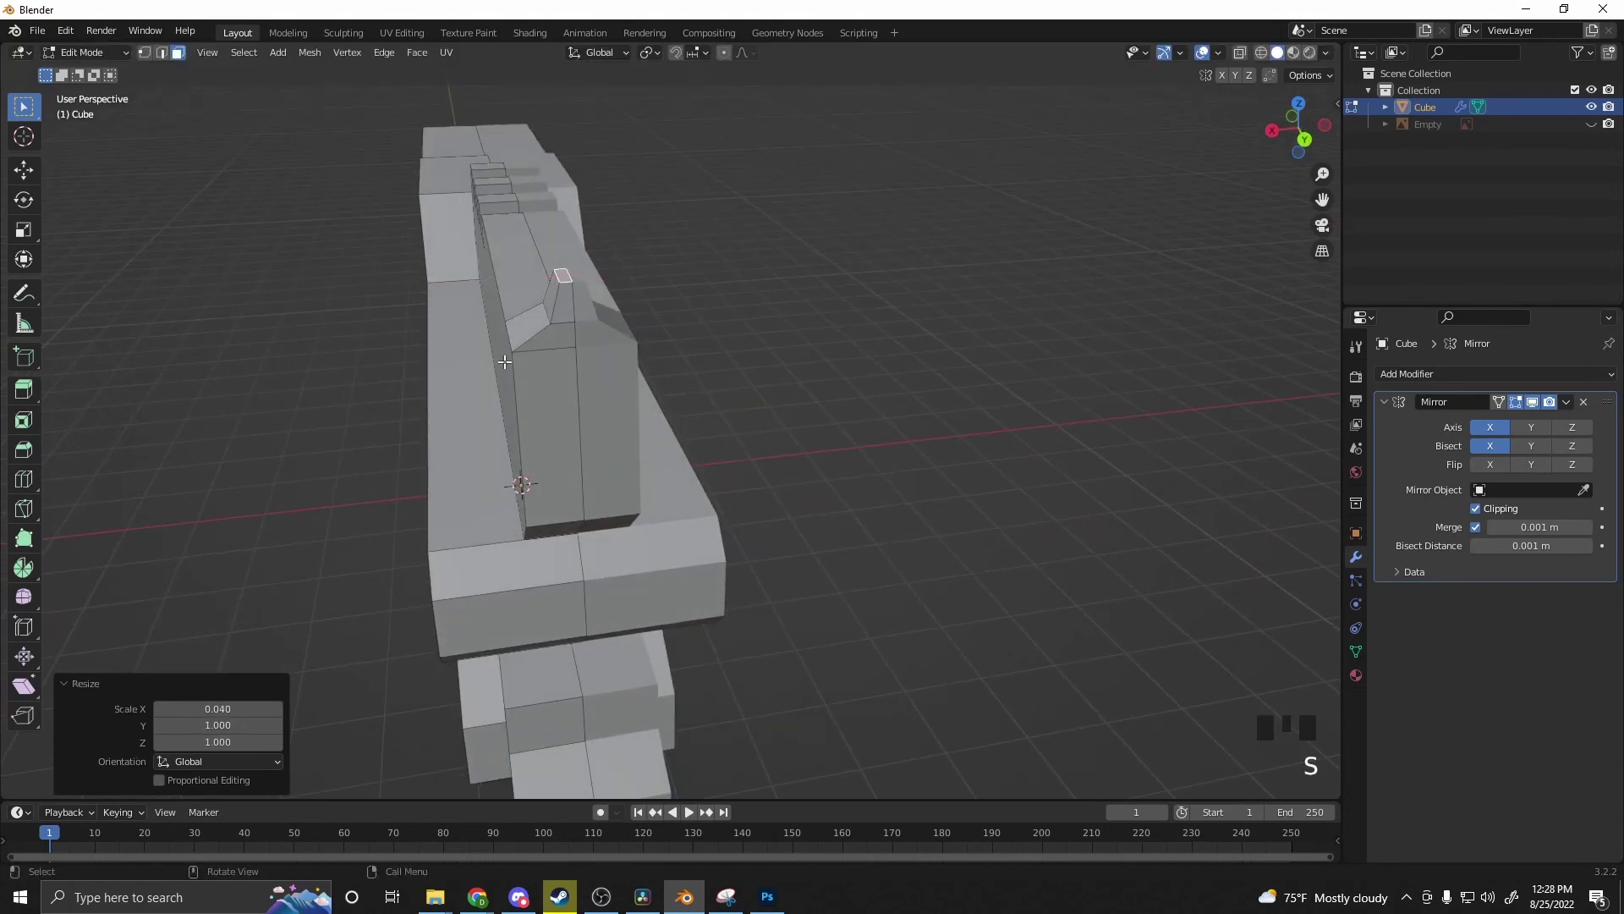
left_click(302, 544)
Step: Draw a small four-sided outline with a slanted rear edge on the top rail's side face below the notches, using Grid Modeler
scroll(562, 552, "down", 2)
middle_click_drag(302, 544, 604, 465)
scroll(604, 466, "up", 2)
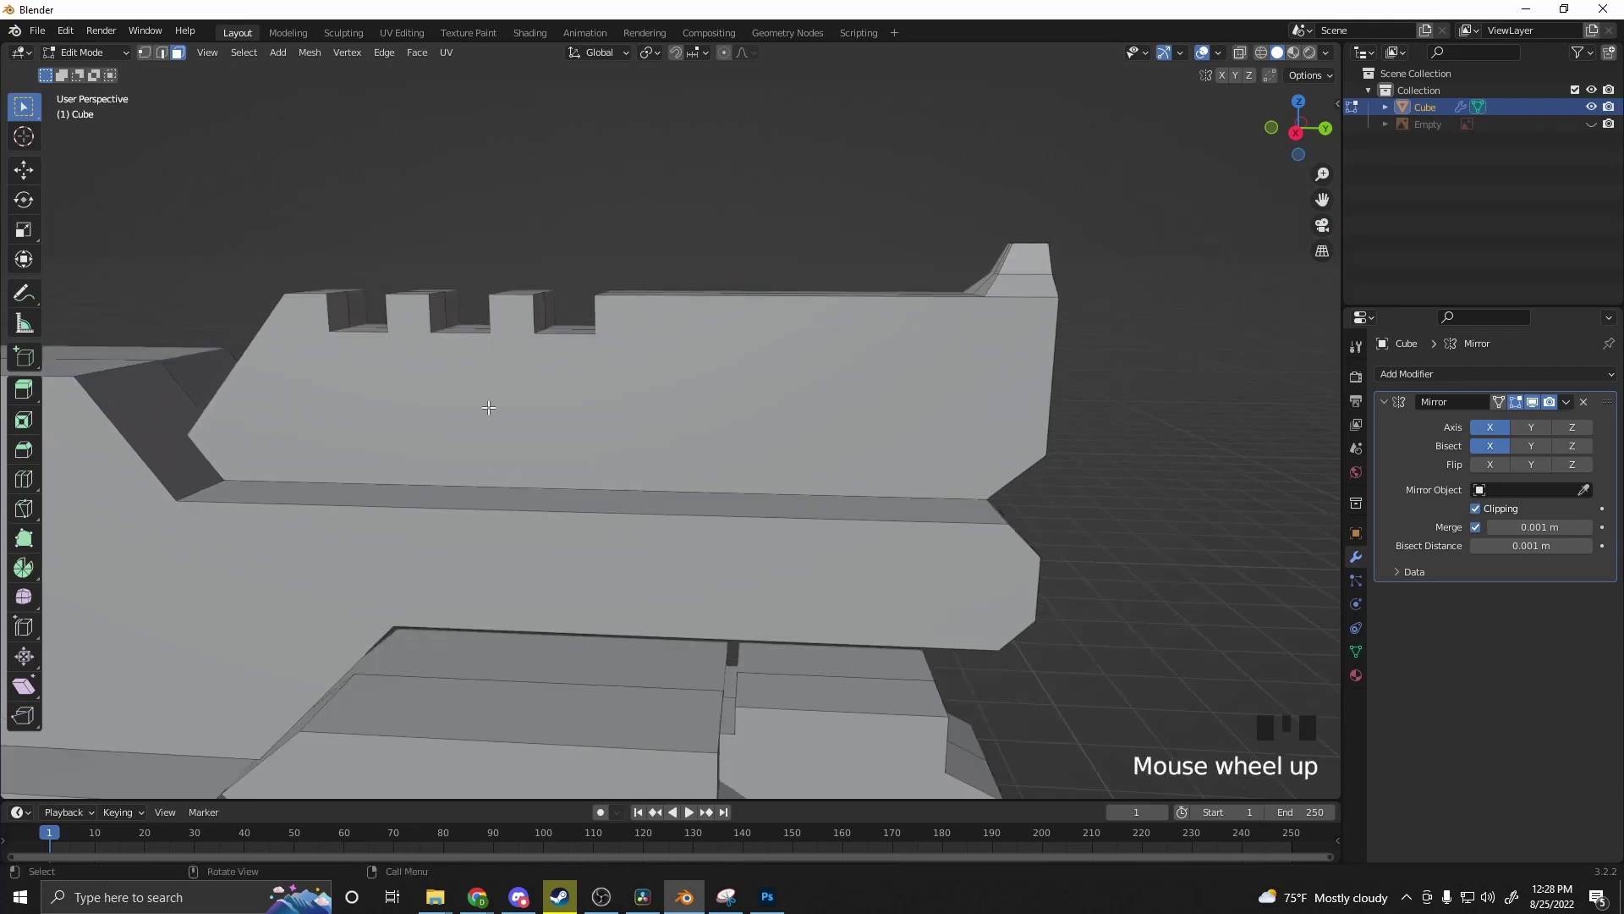
right_click(541, 439)
left_click(540, 438)
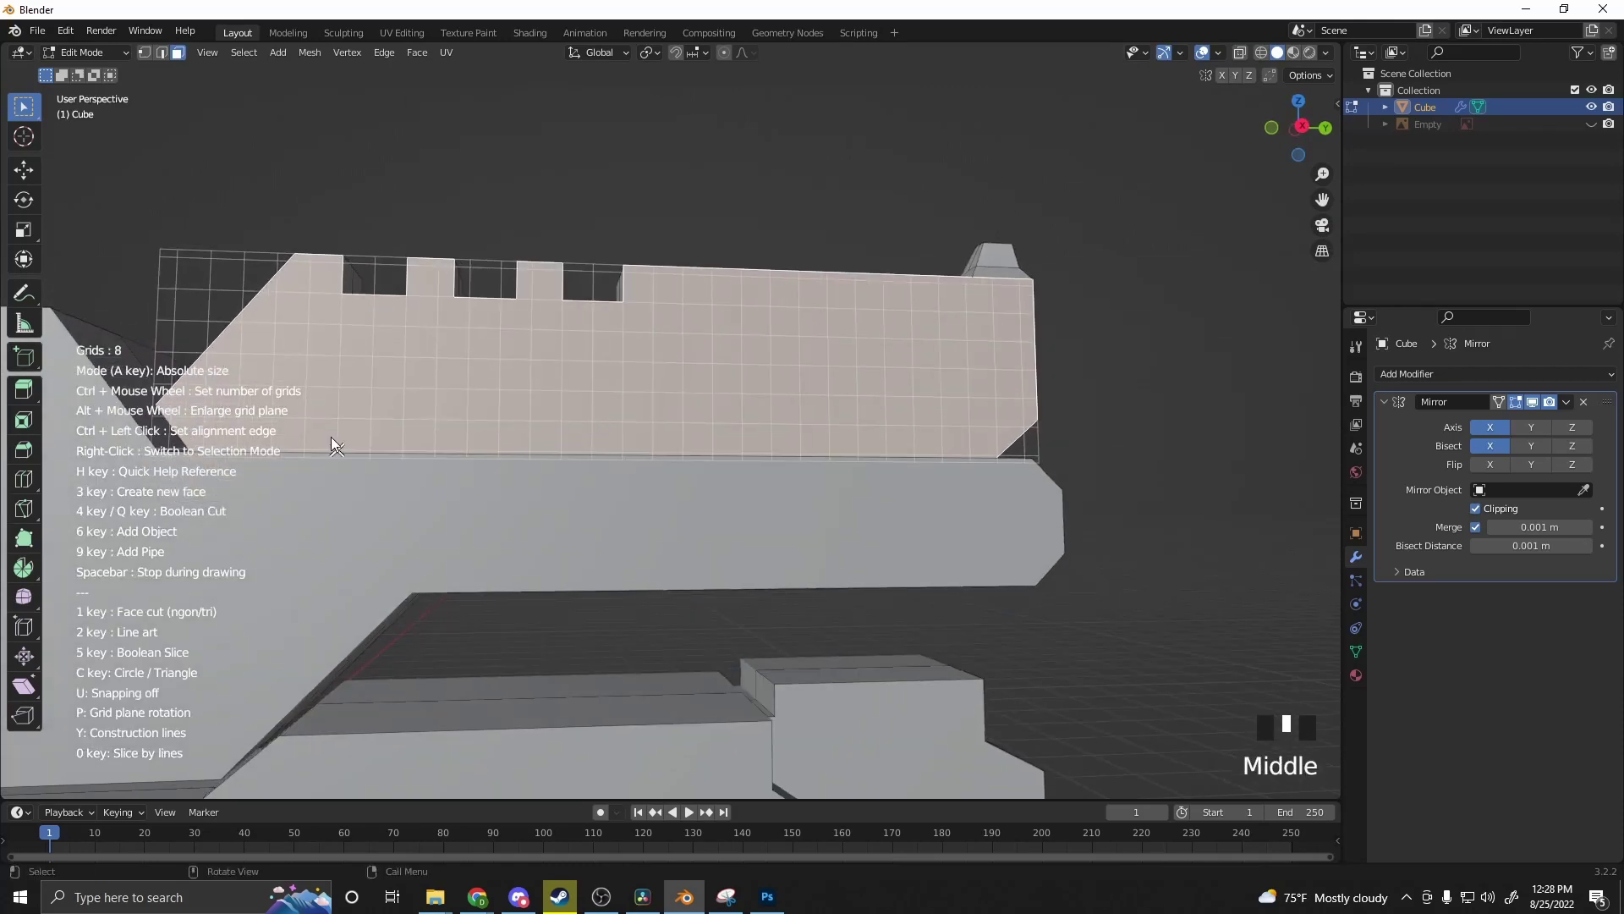
scroll(331, 437, "up", 1)
middle_click_drag(468, 413, 510, 327, "shift")
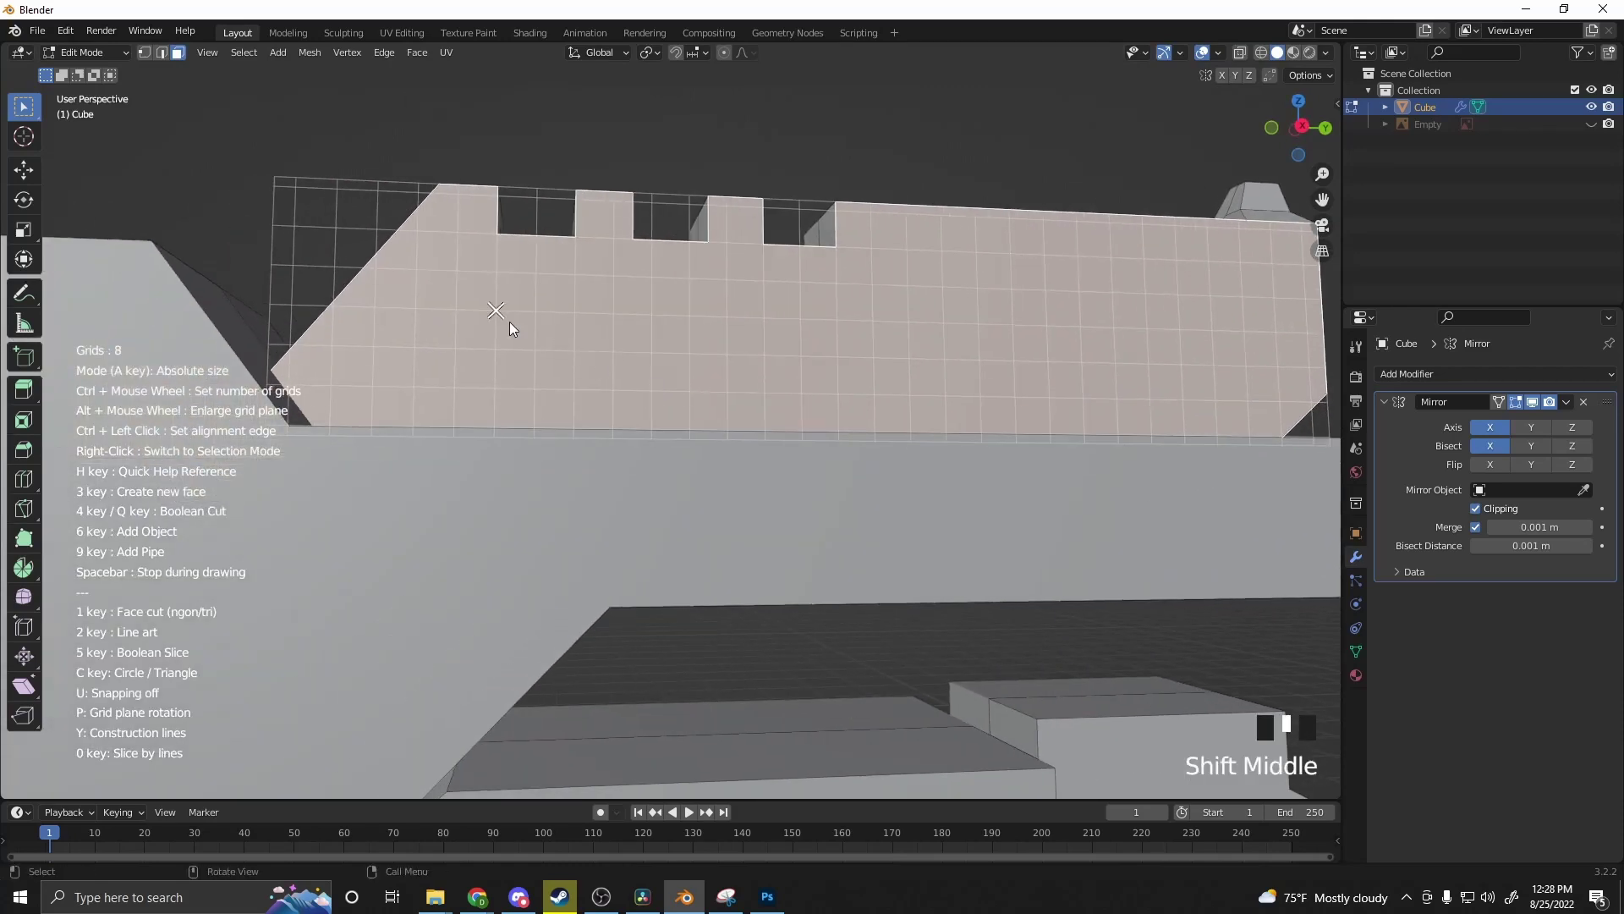
left_click(407, 389)
left_click(691, 390)
left_click(687, 315)
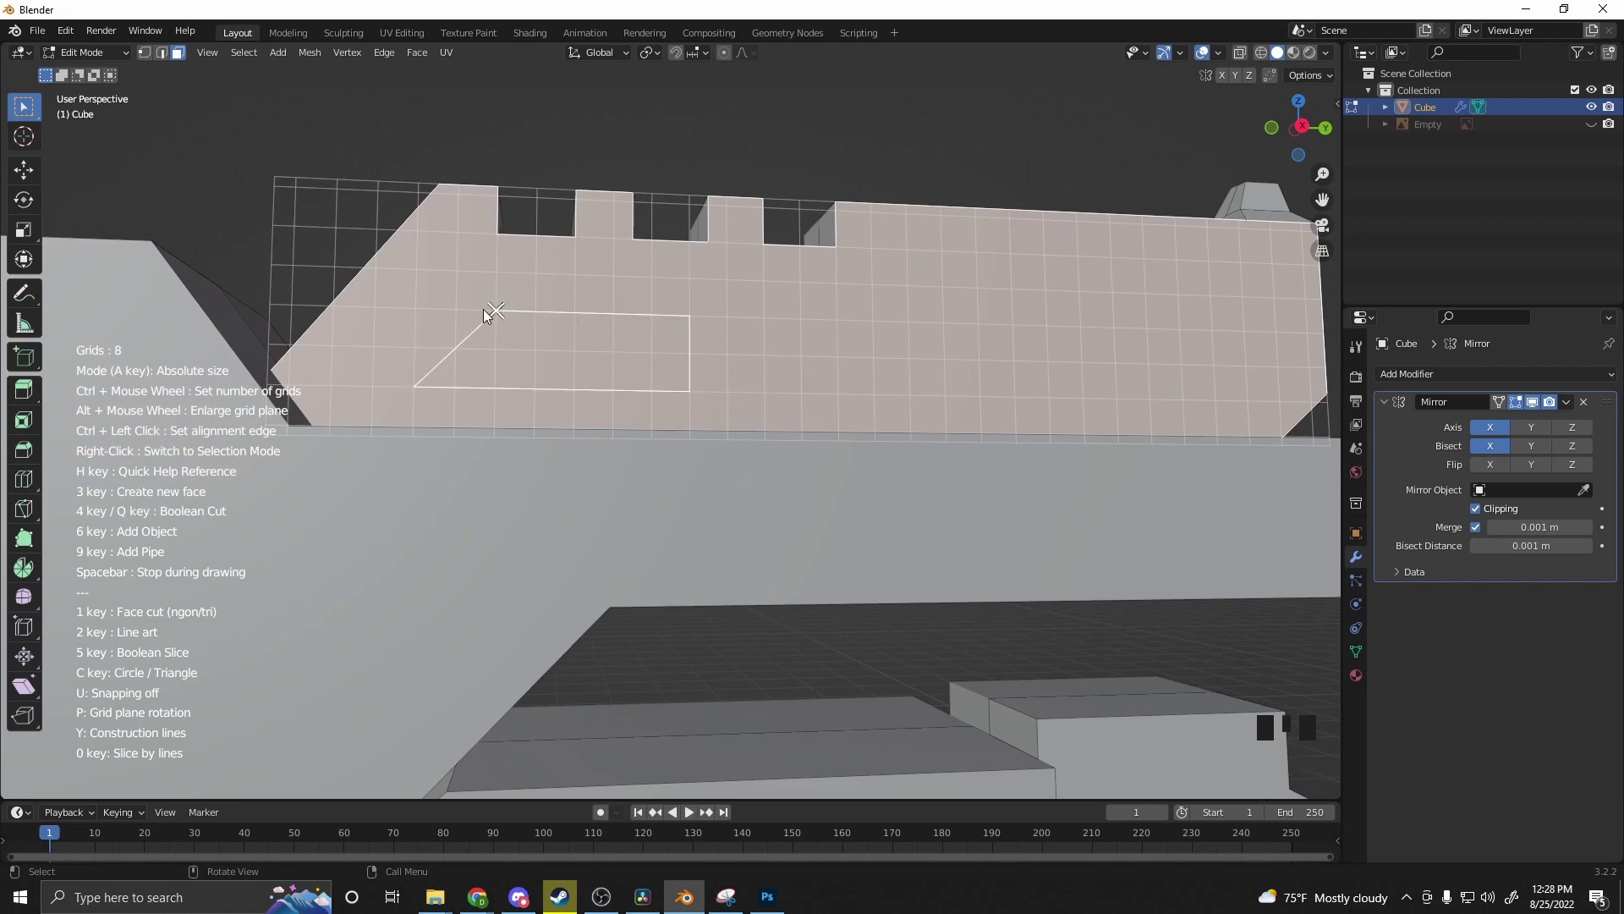
Step: Draw a longer four-sided outline with a slanted rear edge on the front part of the rail's side face
middle_click_drag(858, 388, 636, 396, "shift")
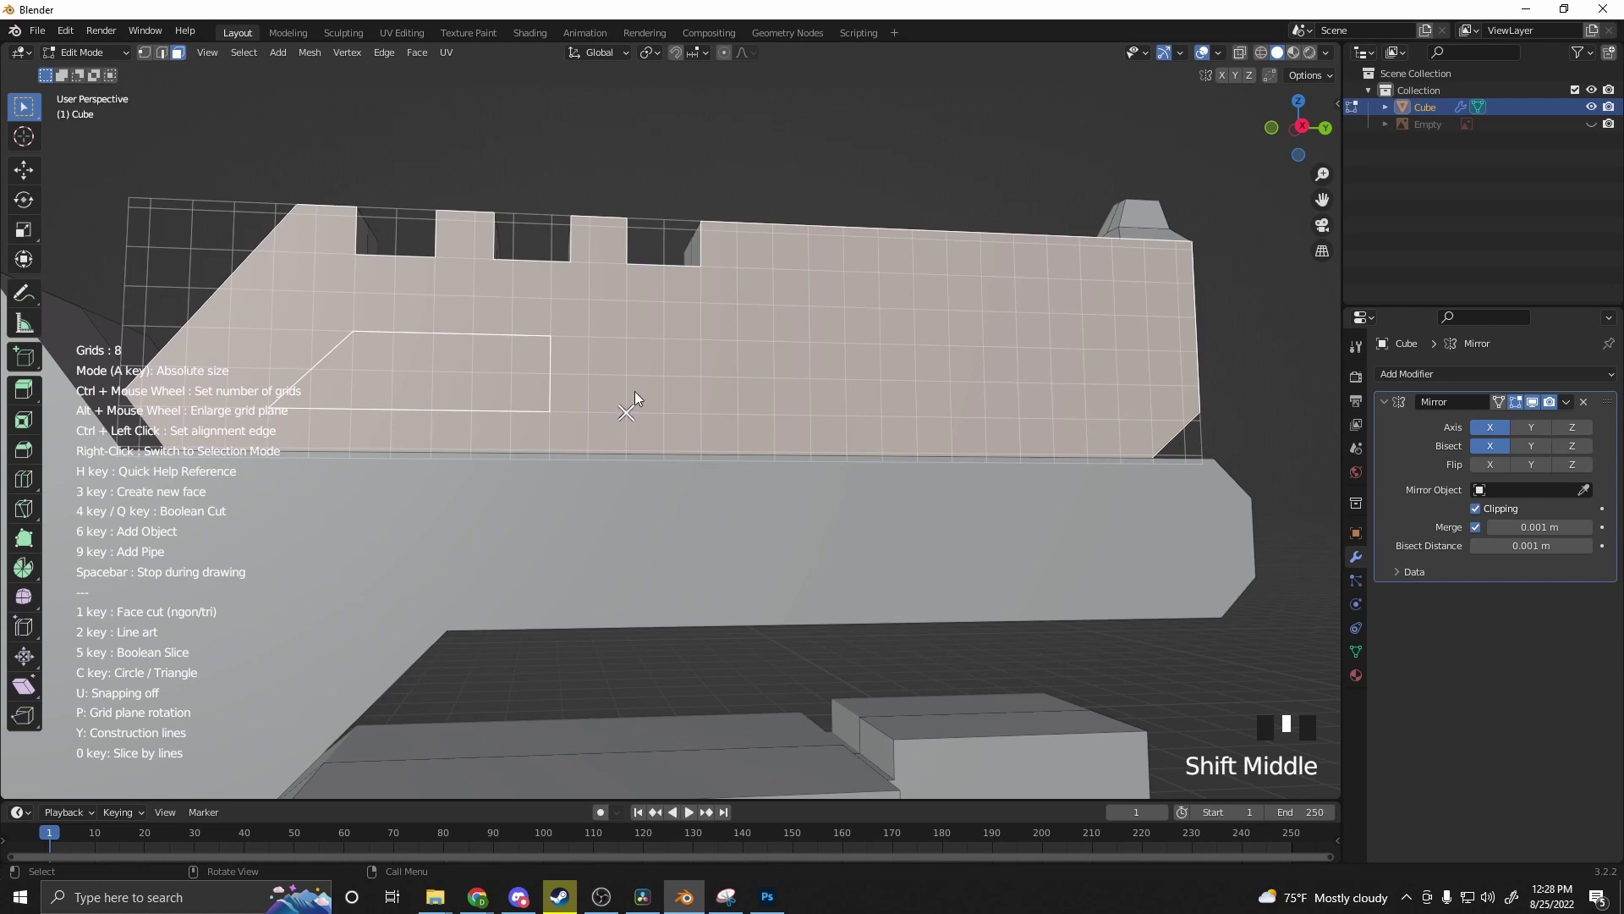
left_click(664, 339)
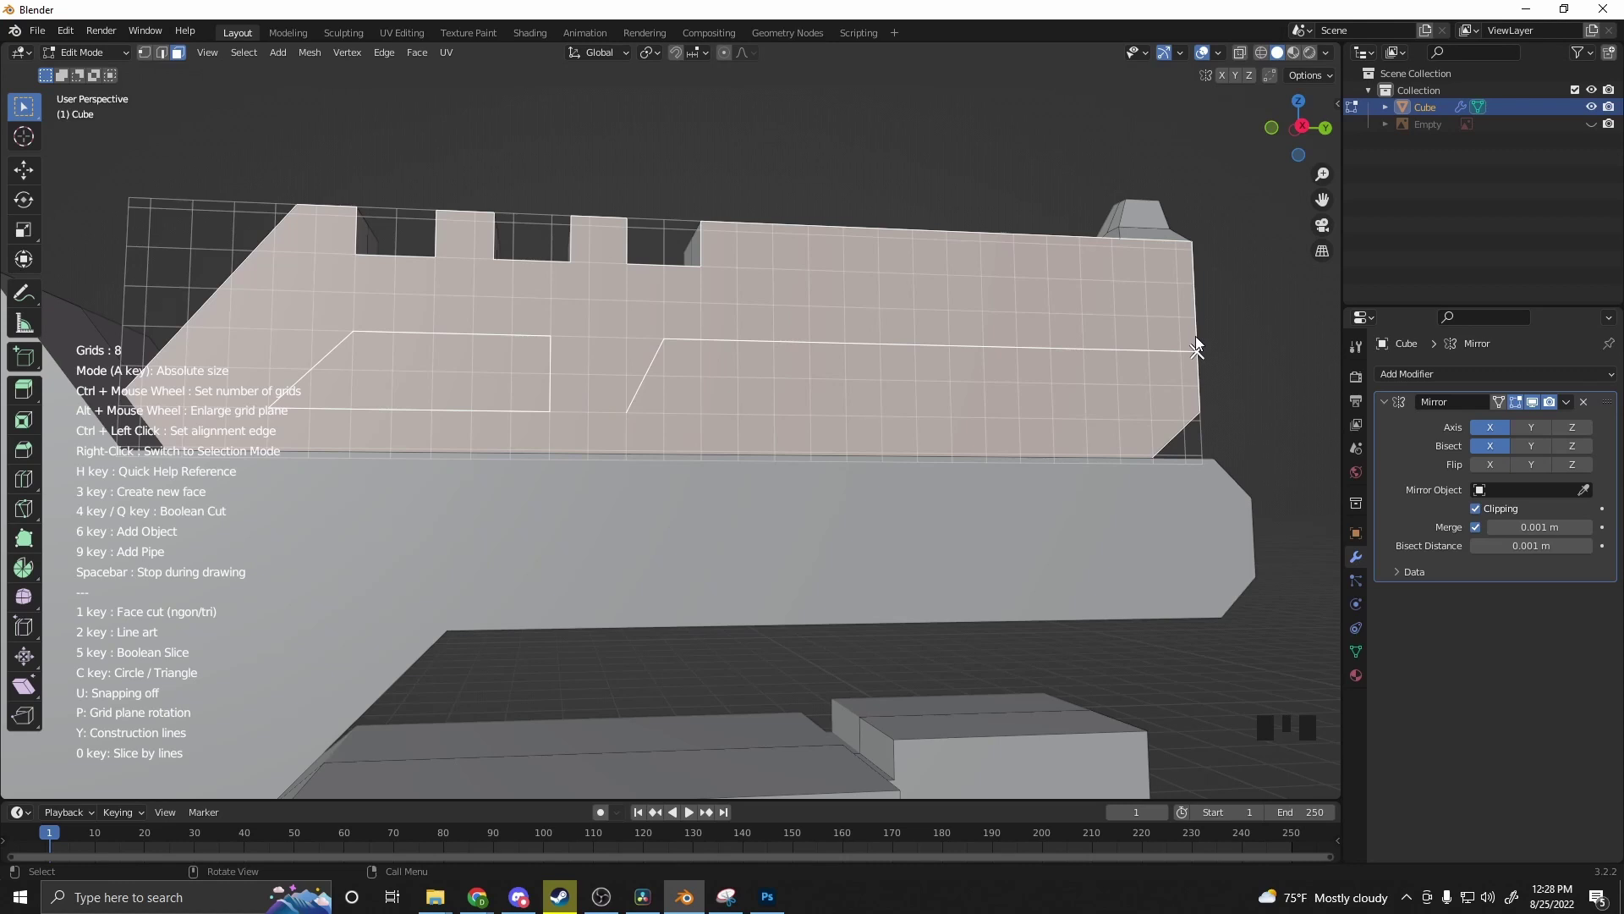
left_click(1152, 416)
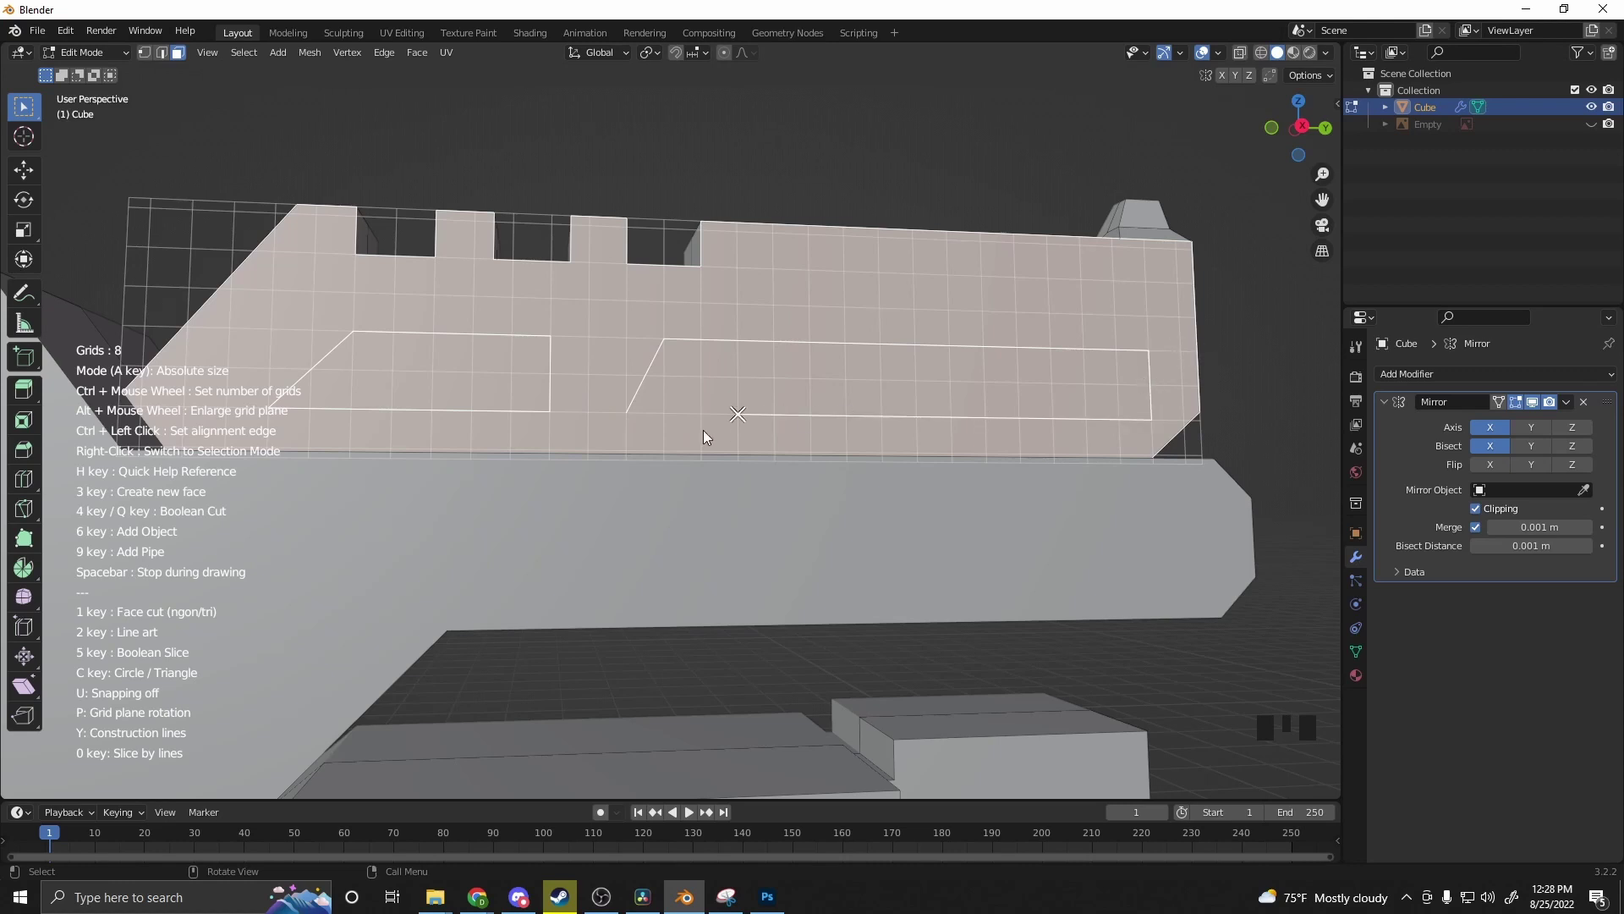
middle_click(623, 427)
middle_click(557, 419)
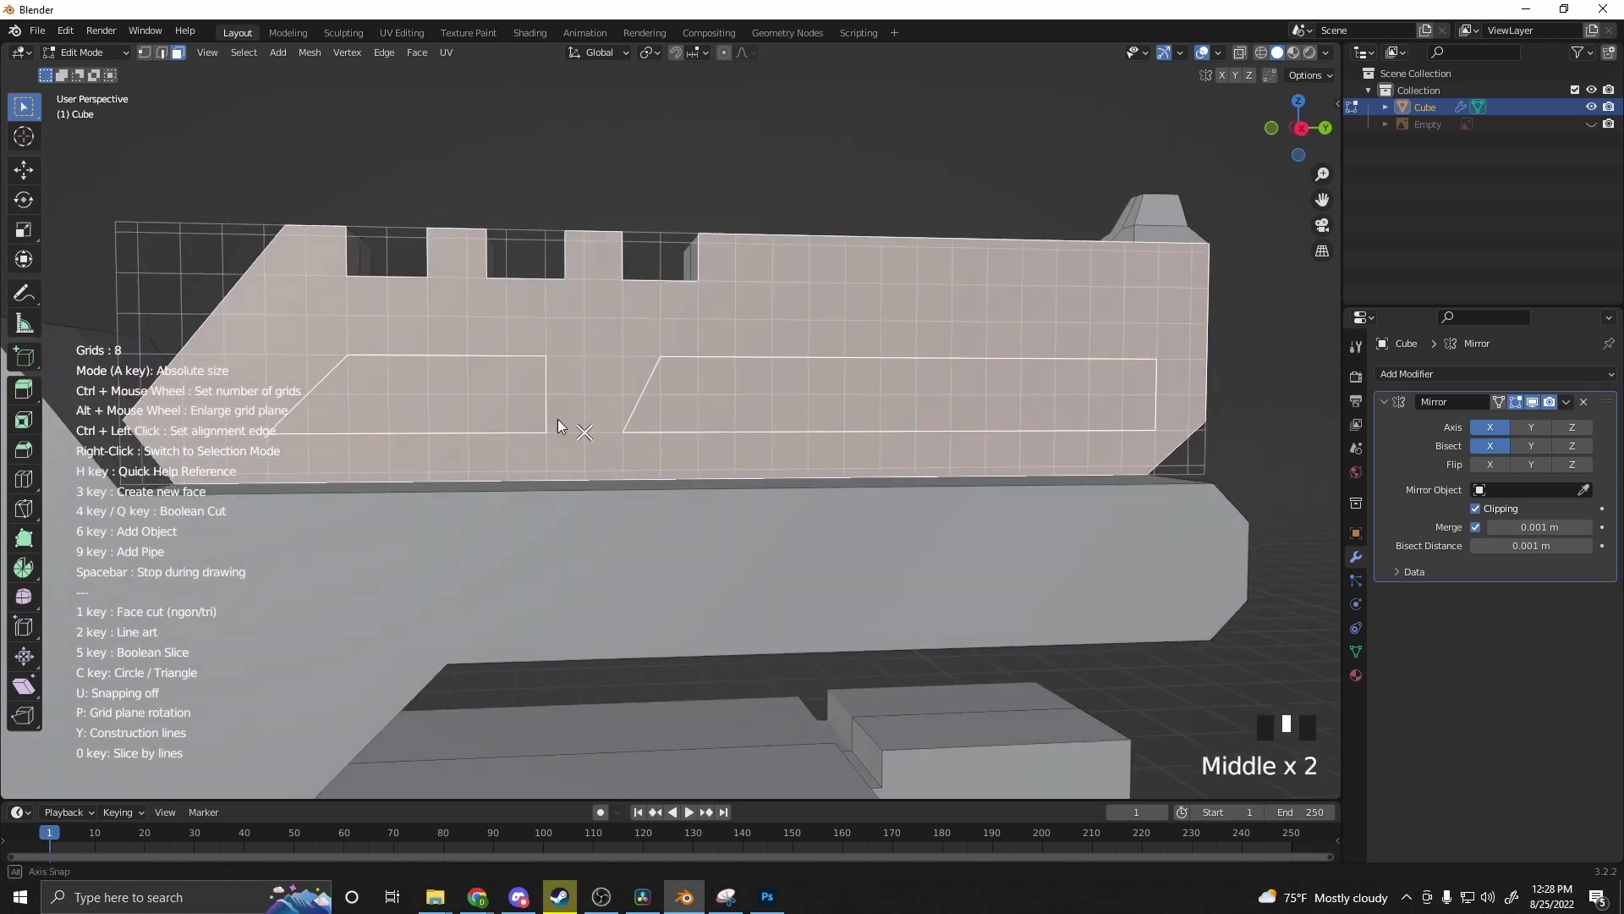
Step: Select both slot outlines on the rail's side and bevel their corners into rounded shapes
scroll(550, 419, "down", 2)
right_click(397, 352)
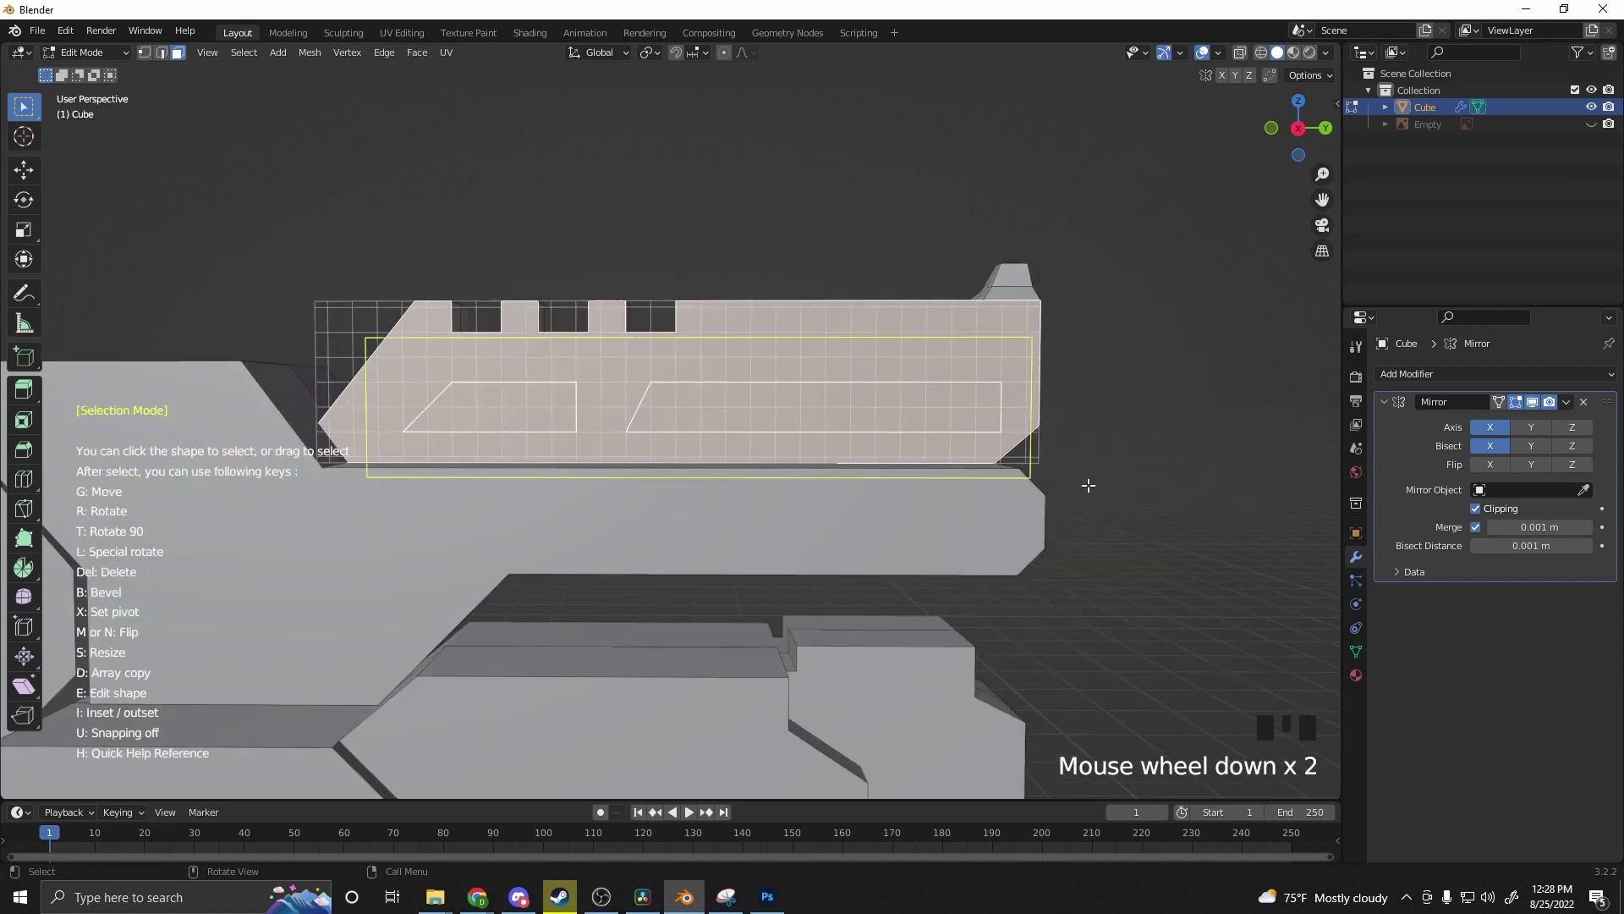
left_click_drag(398, 352, 1068, 599)
key("b")
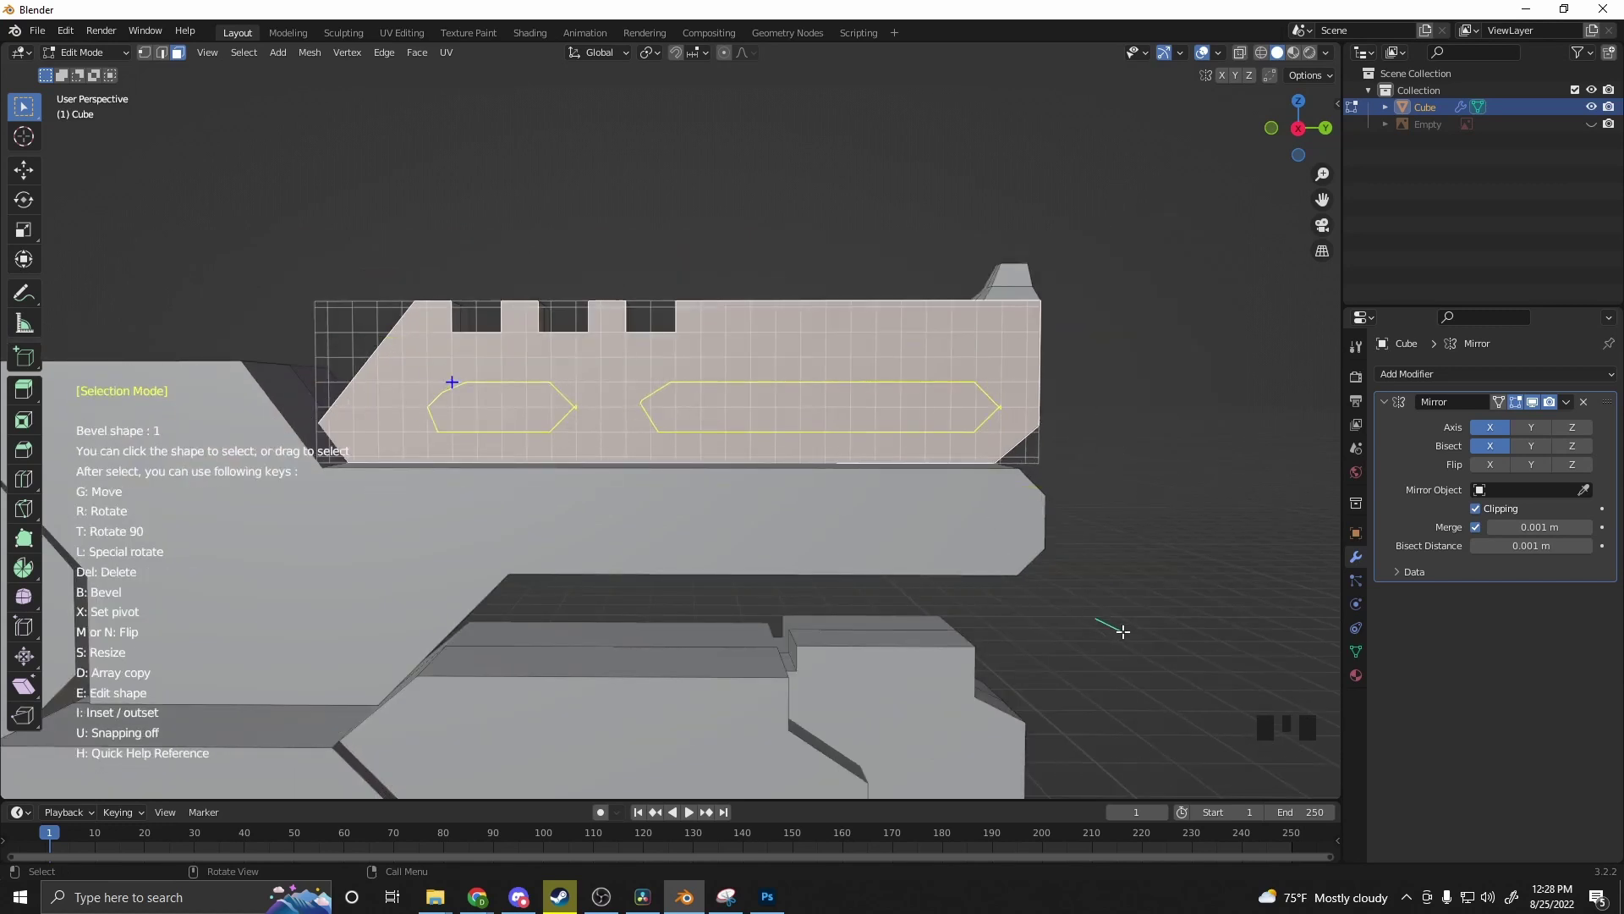
scroll(1109, 625, "up", 1)
middle_click_drag(1058, 650, 1007, 673)
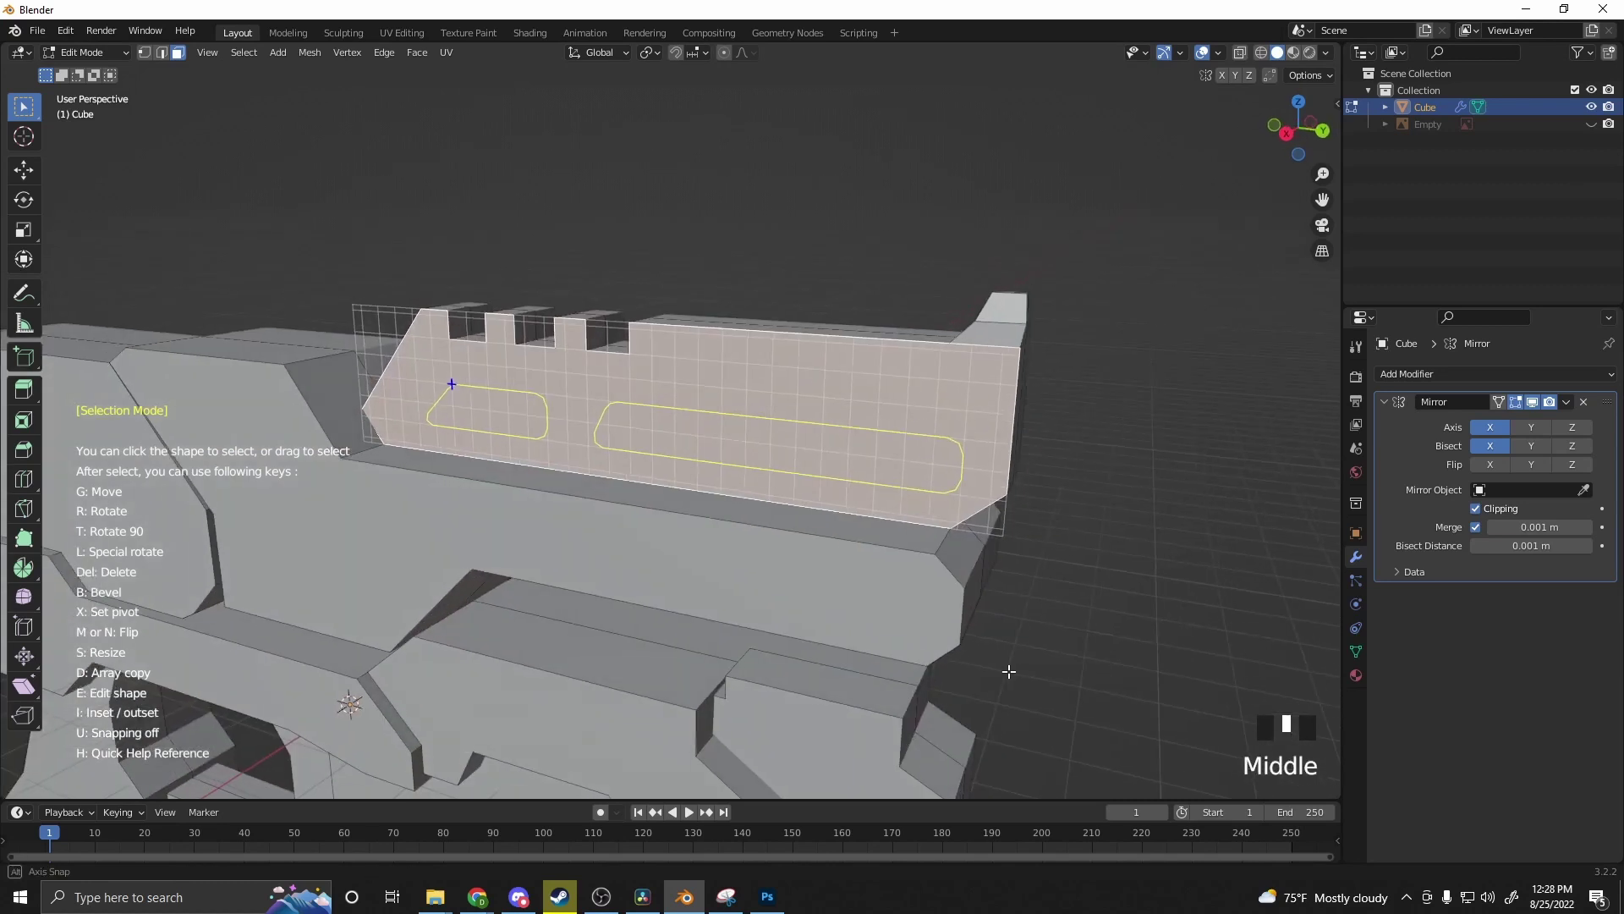
Step: Boolean-cut the two rounded slots into the rail's side and reduce the cut depth
right_click(838, 552)
key("q")
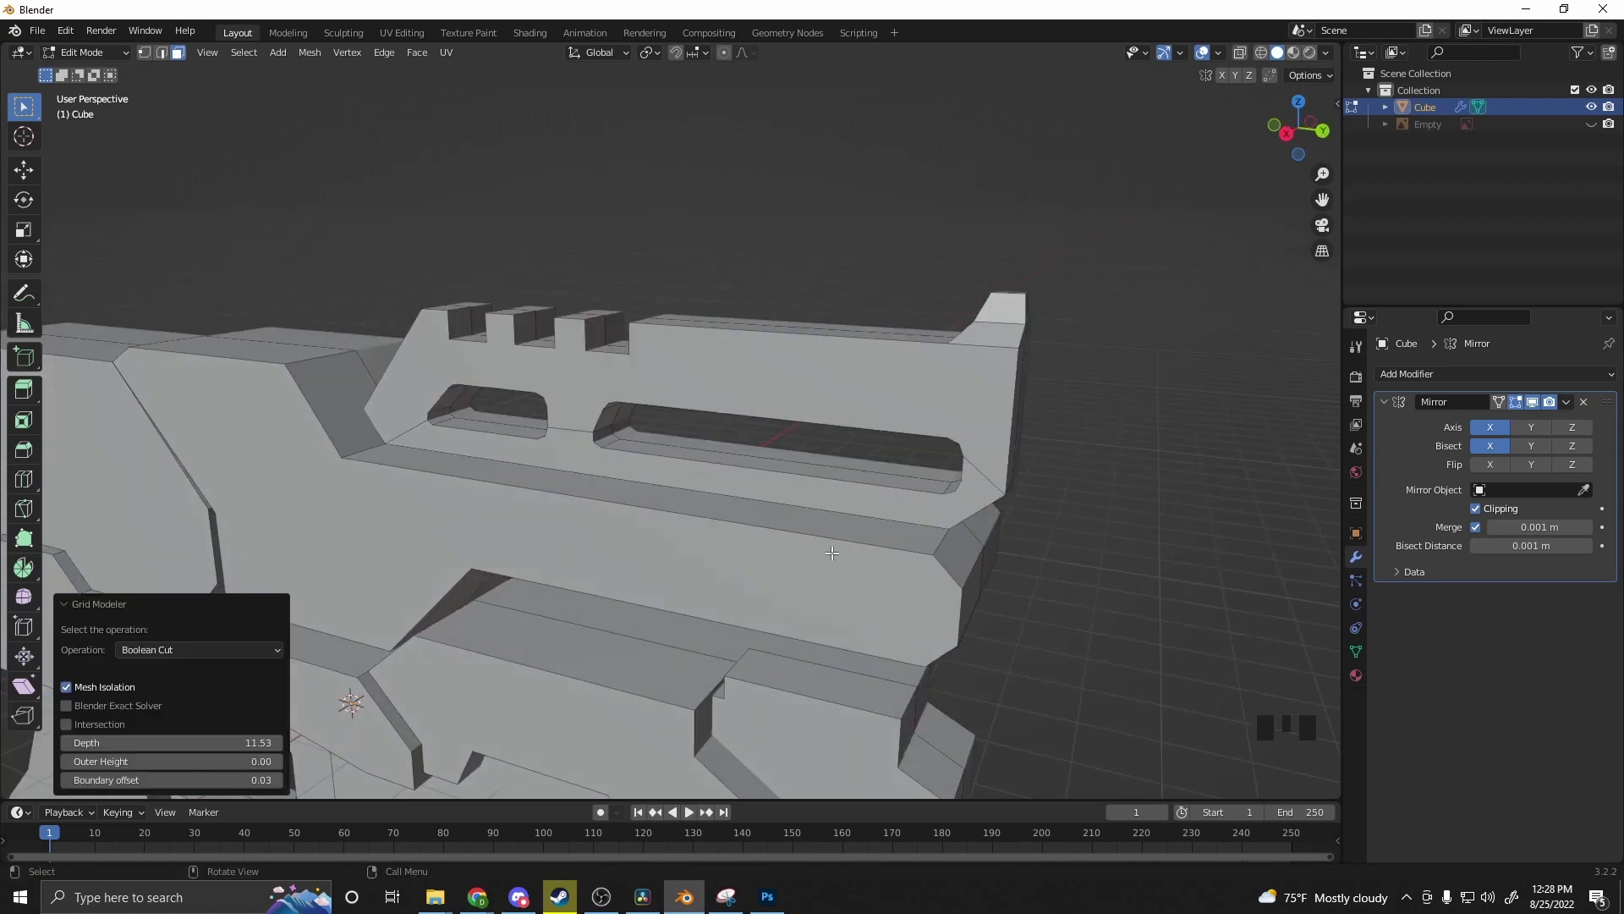
left_click(187, 741)
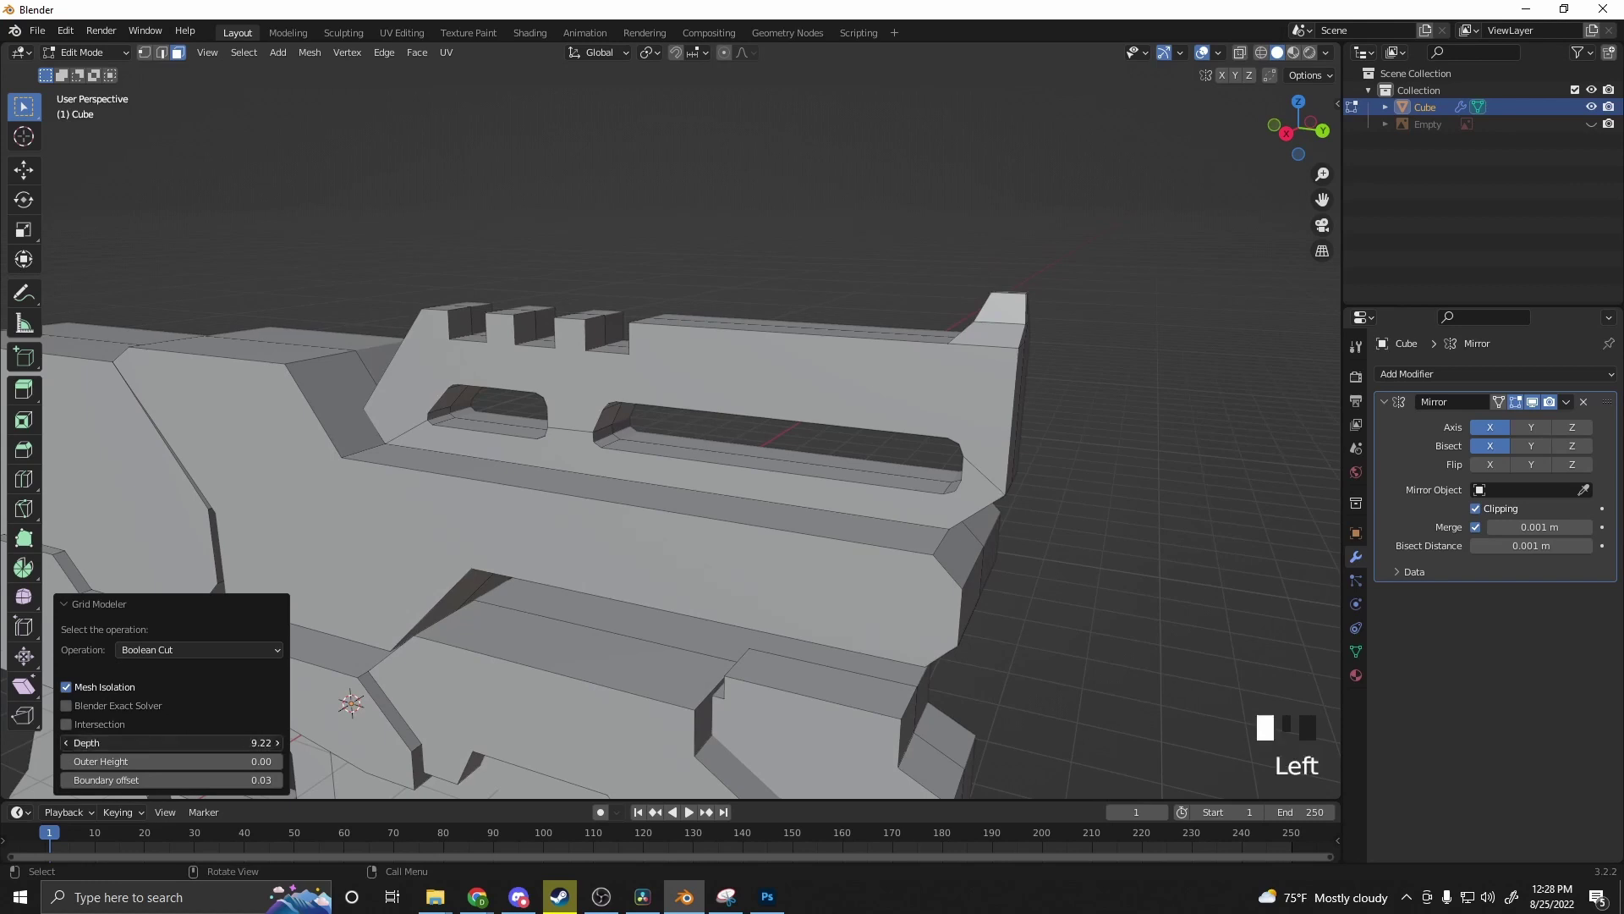
left_click_drag(188, 742, 128, 742)
left_click(1244, 559)
Step: Bevel the rail's long upper side edge between the notches and front sight about 0.13 m wide with 3 segments
middle_click_drag(934, 459, 706, 438)
left_click(705, 438)
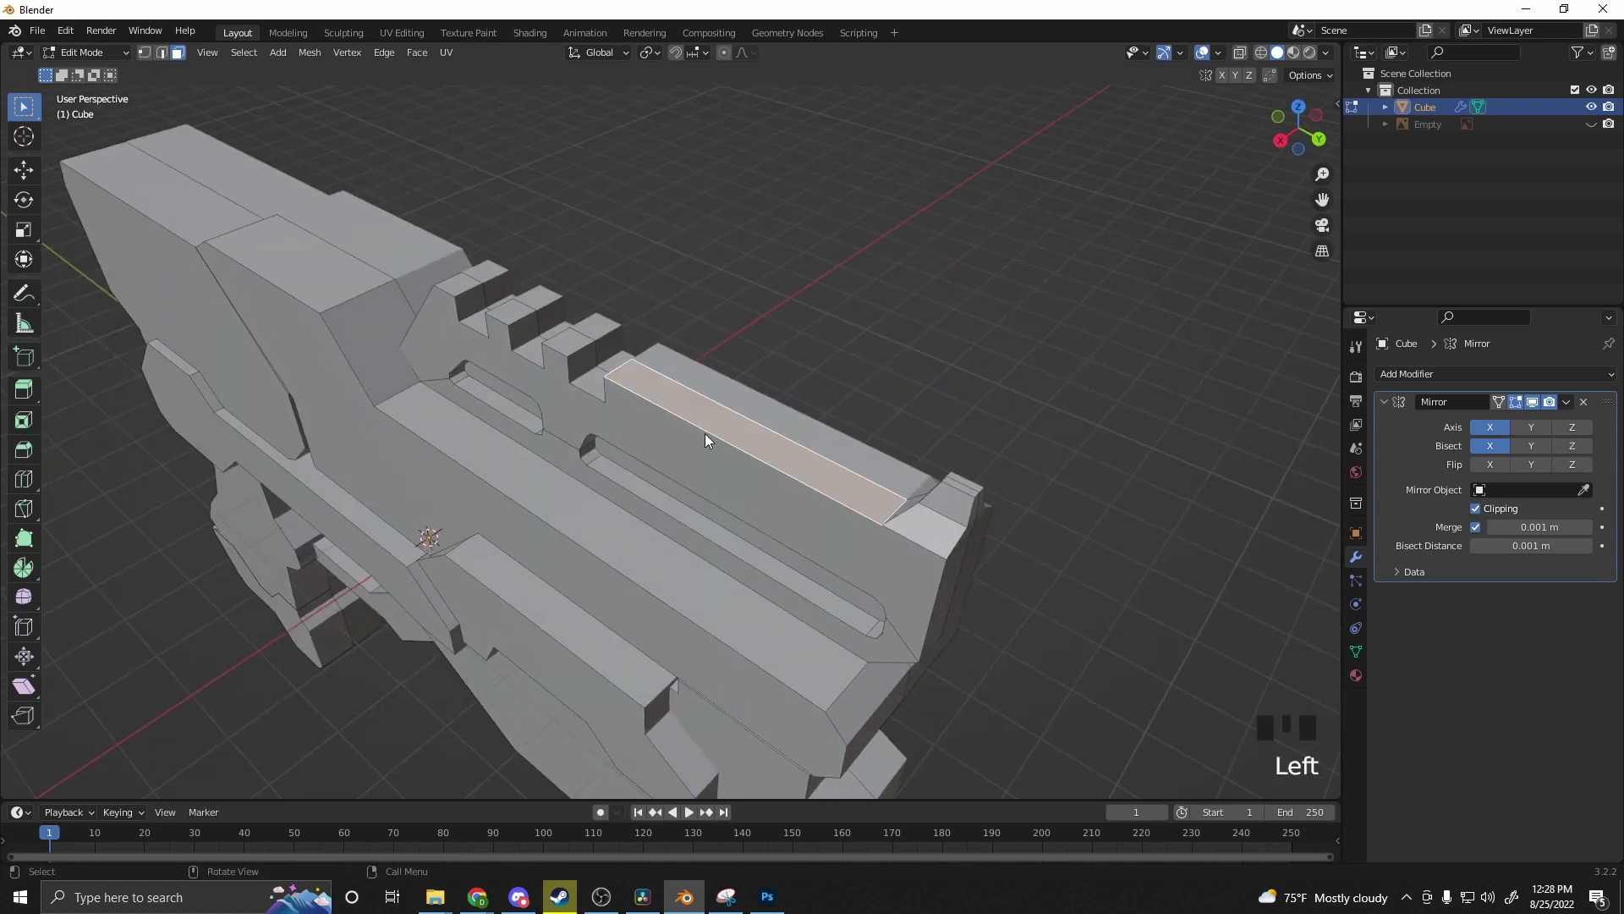
left_click(162, 53)
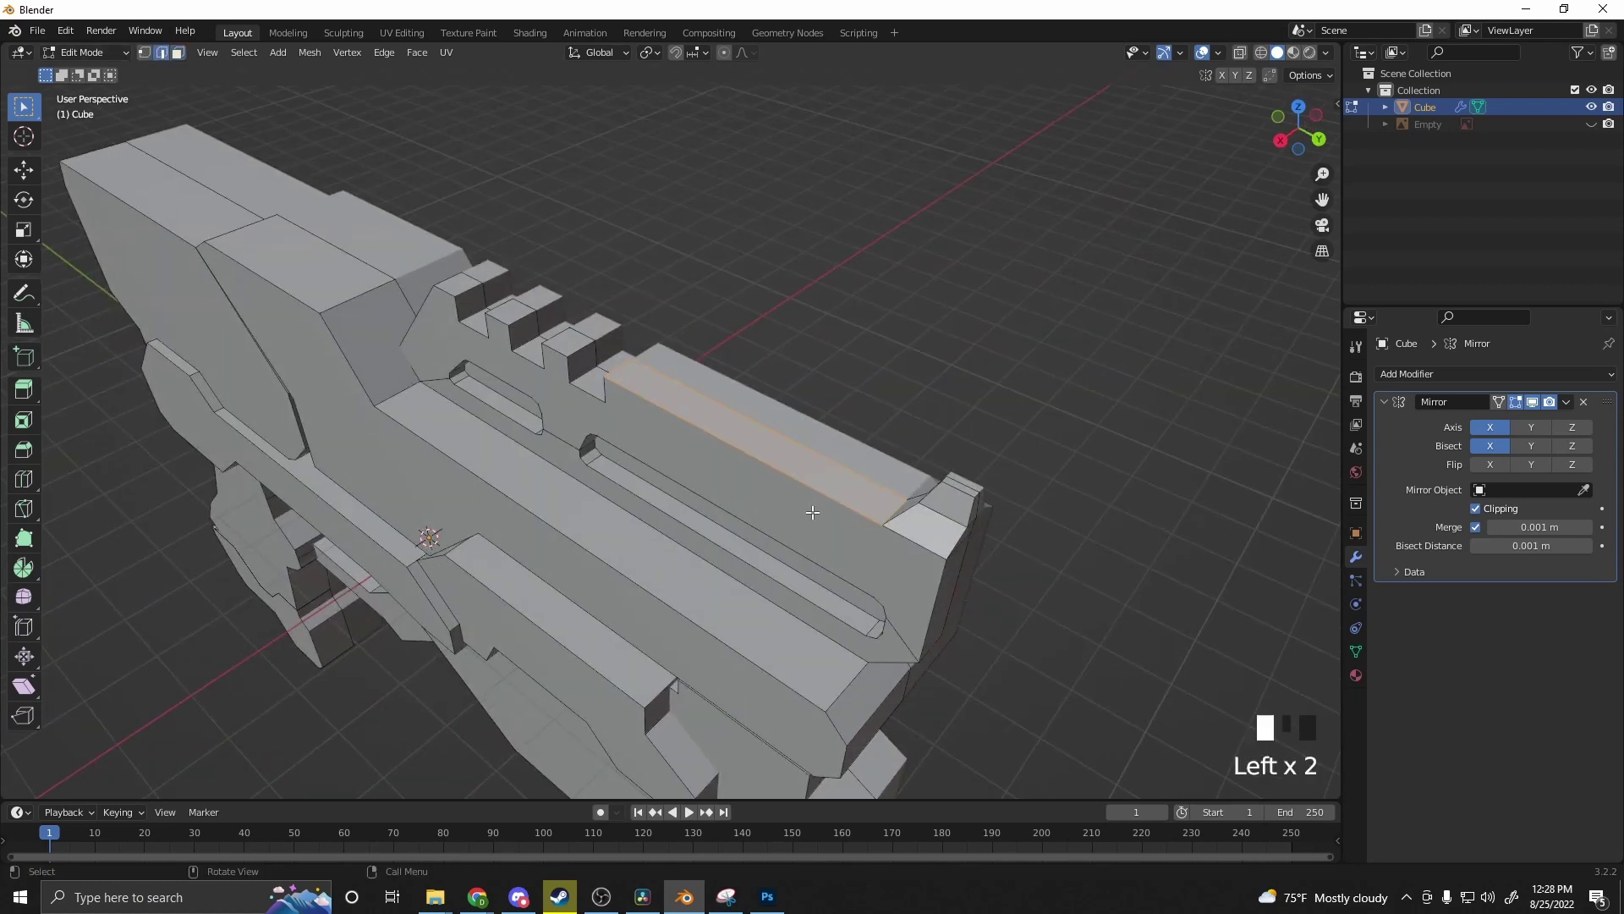
left_click(807, 490)
key("ctrl+b")
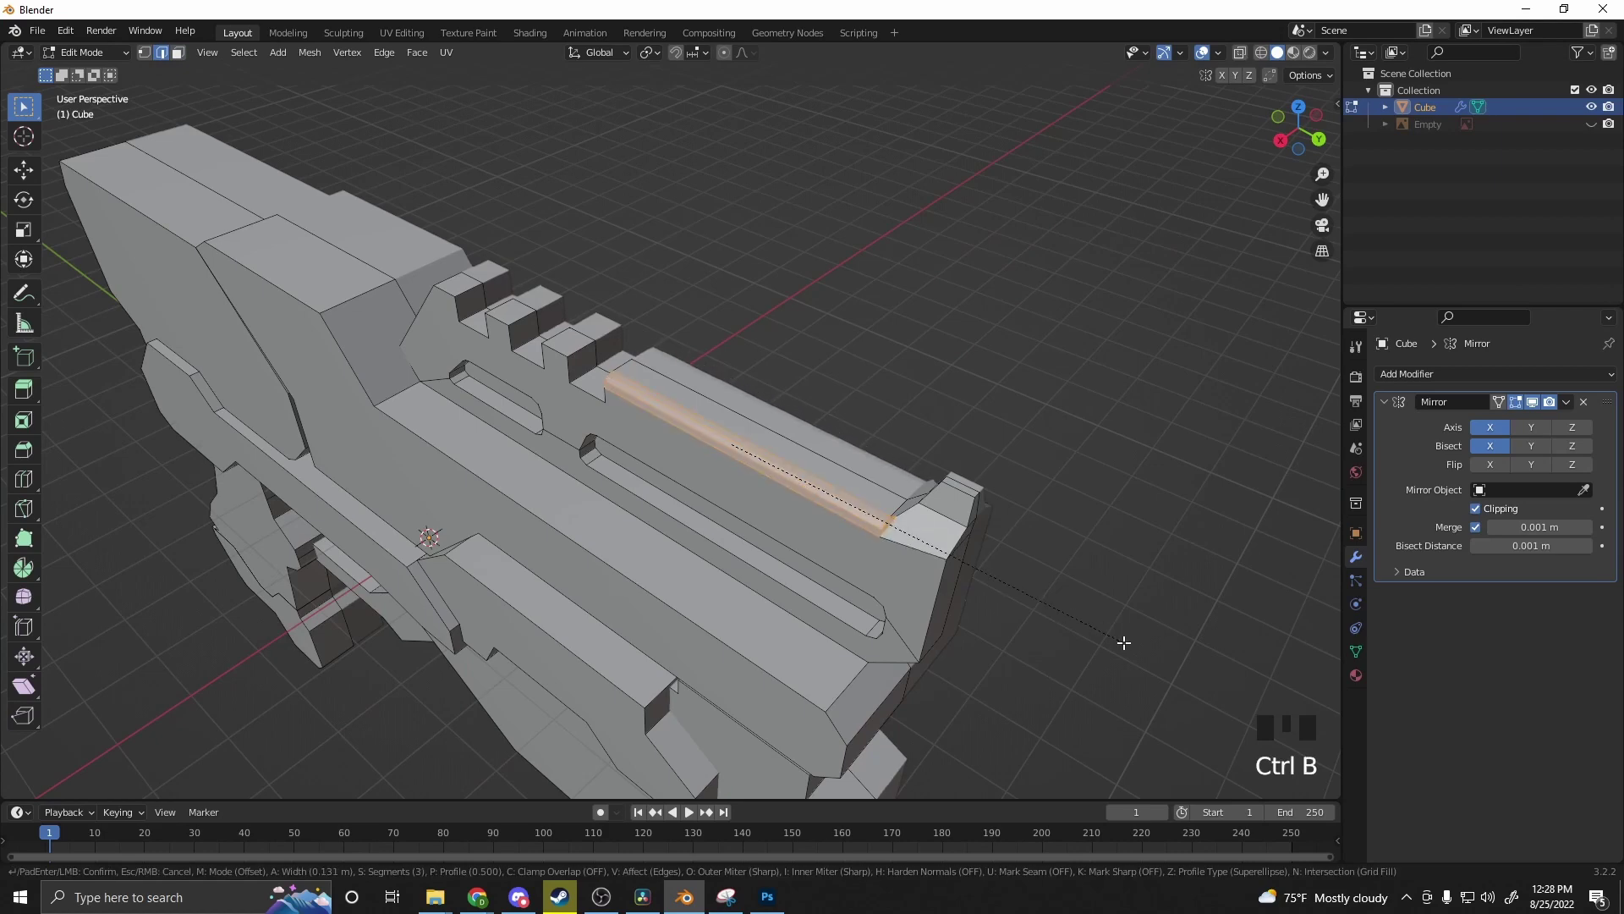
left_click(1123, 650)
middle_click_drag(1123, 651, 1077, 587)
left_click(941, 618)
middle_click_drag(941, 617, 915, 556)
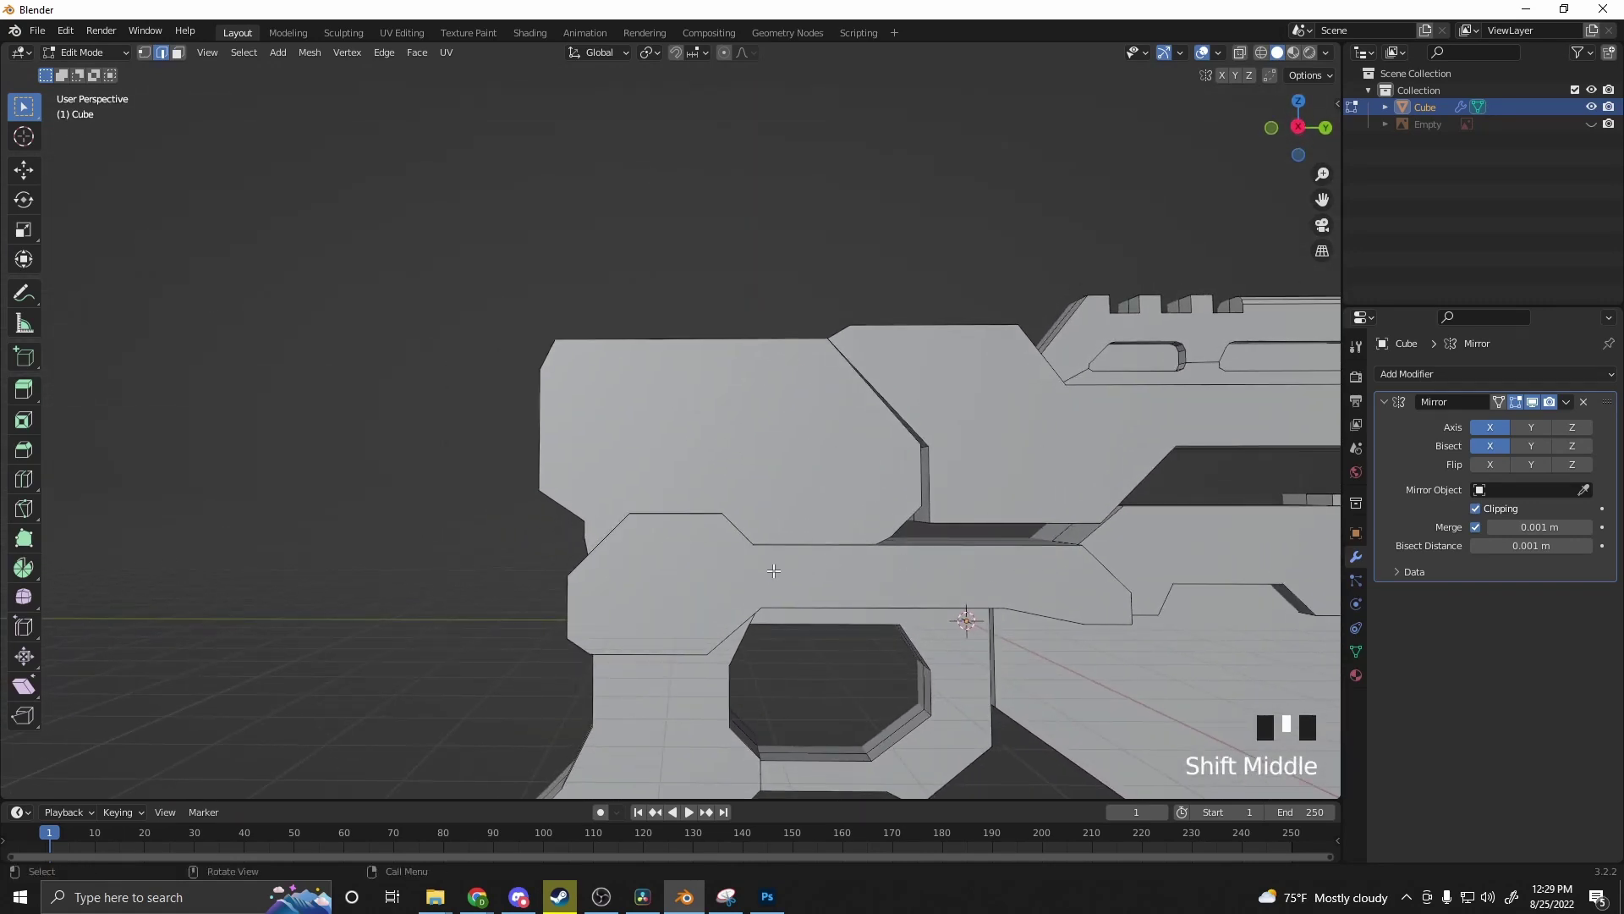
middle_click_drag(476, 466, 652, 491)
left_click(638, 478)
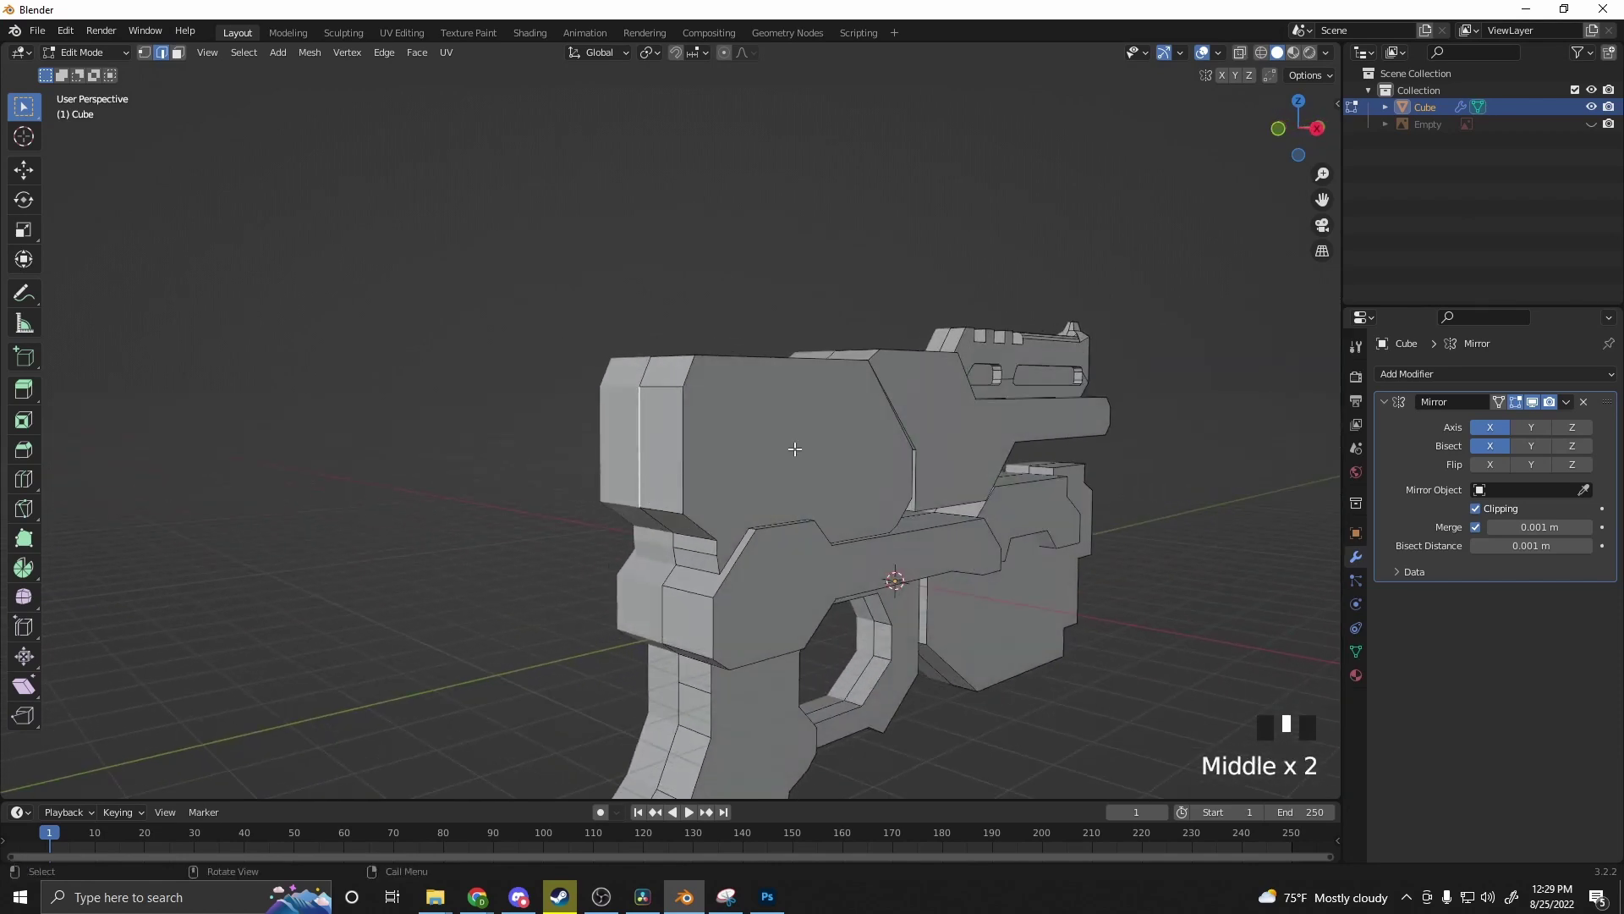
mouse_move(794, 449)
middle_mouse_down()
mouse_move(685, 449)
mouse_move(774, 464)
middle_mouse_up()
left_click(773, 465)
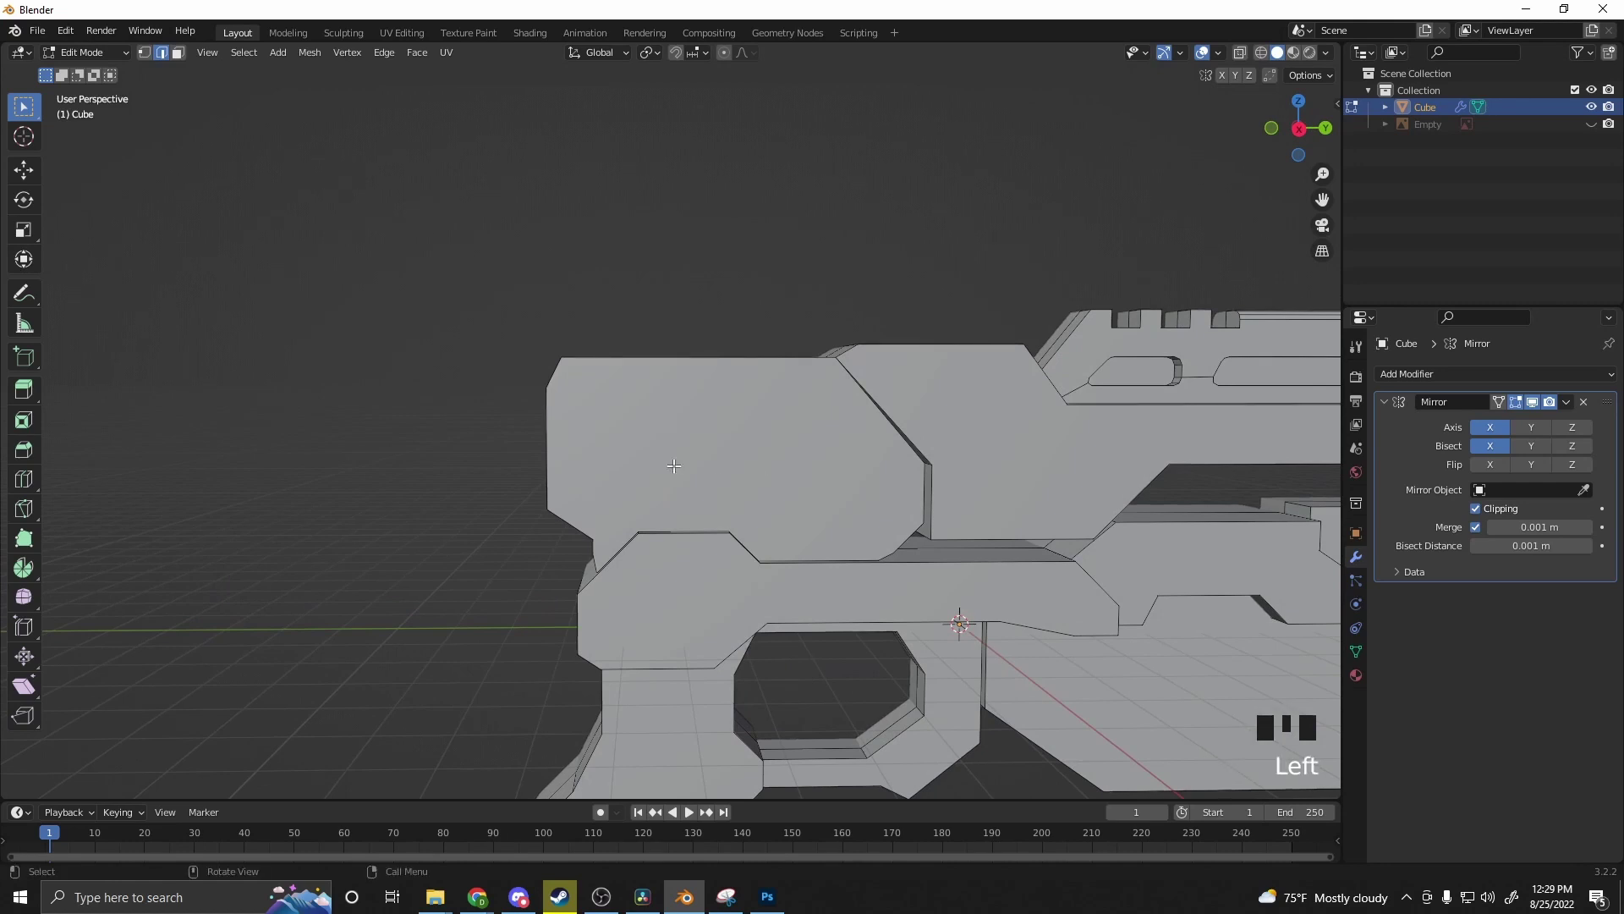
Step: Draw a wide rectangle in the middle of the rear upper block's side face with Grid Modeler
left_click(690, 444)
left_click(178, 53)
right_click(770, 464)
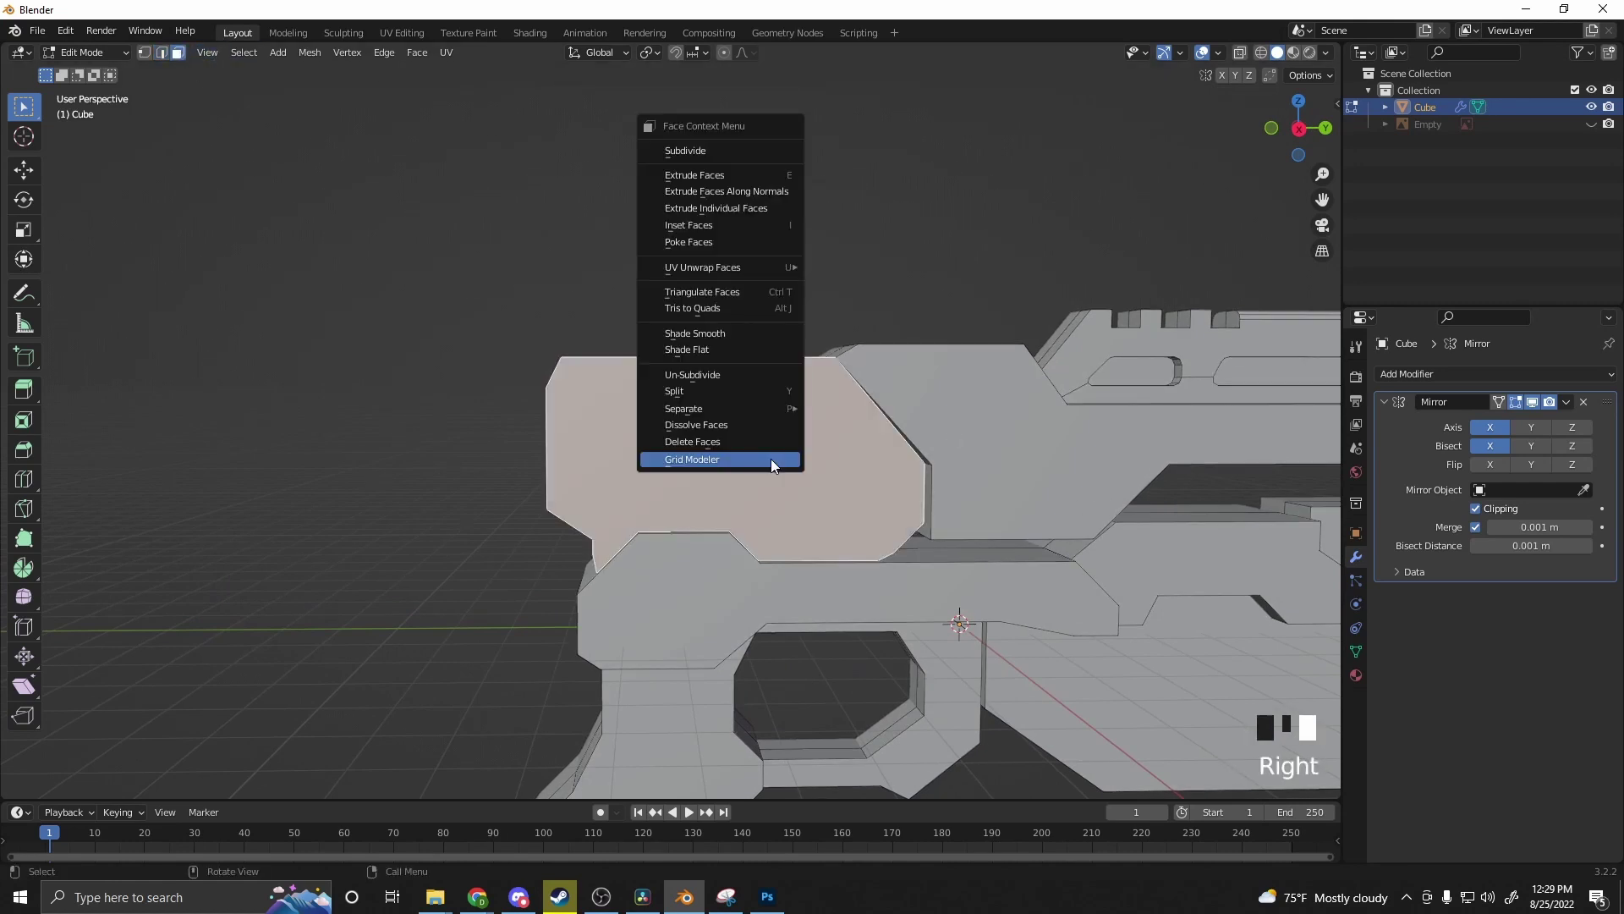
left_click(770, 458)
middle_click_drag(770, 458, 764, 438)
scroll(767, 450, "up", 2)
scroll(766, 450, "up", 1)
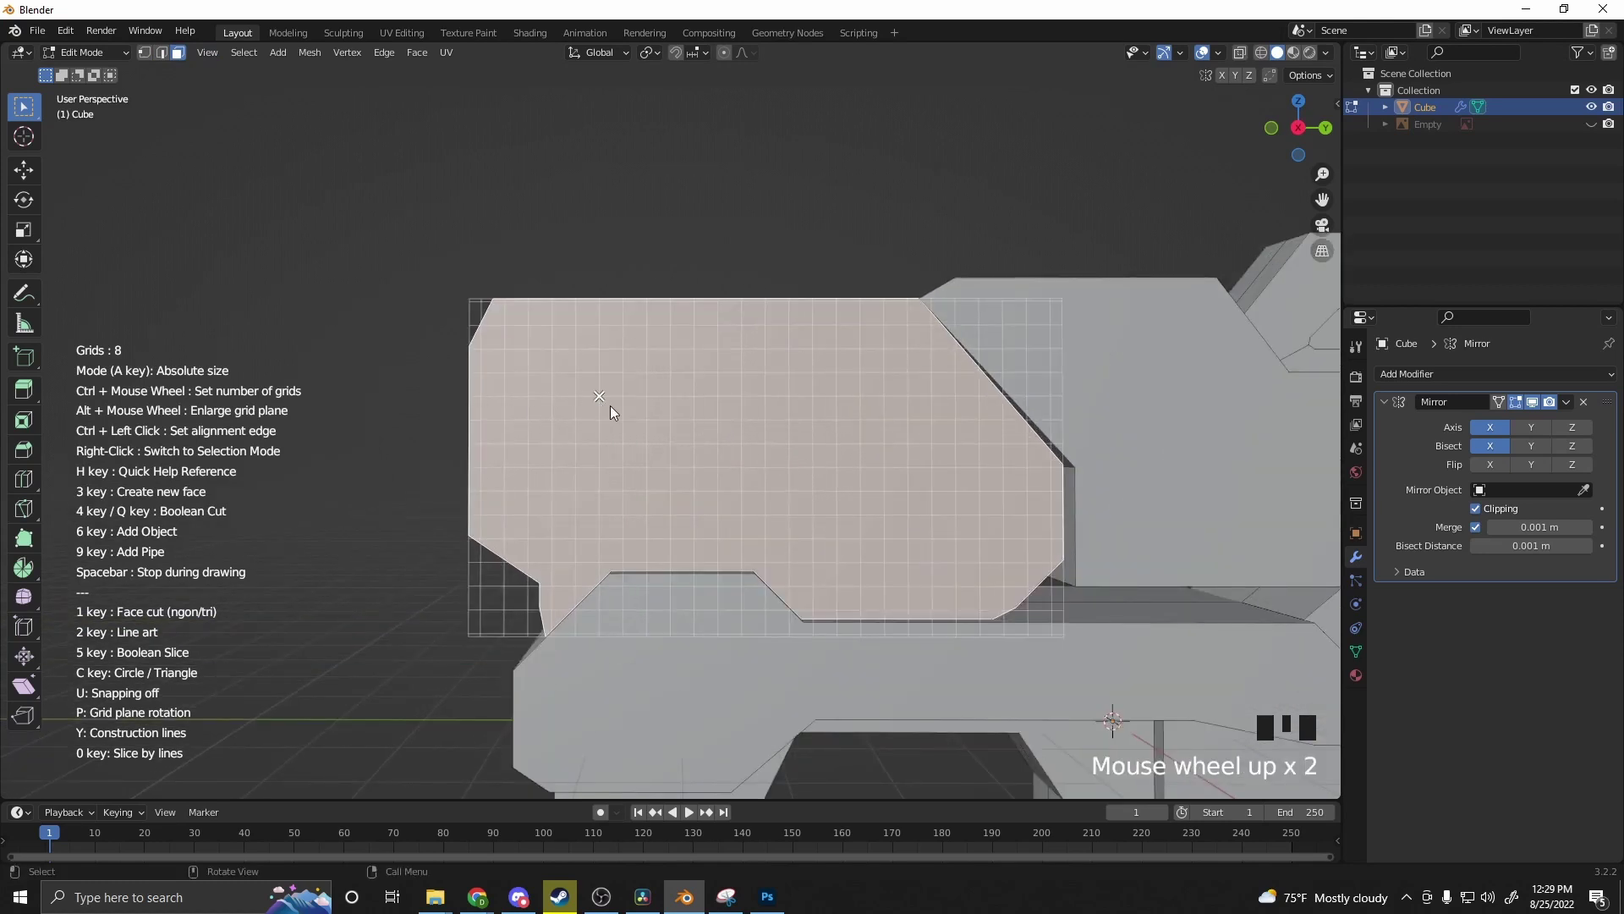
left_click(550, 491)
left_click(934, 373)
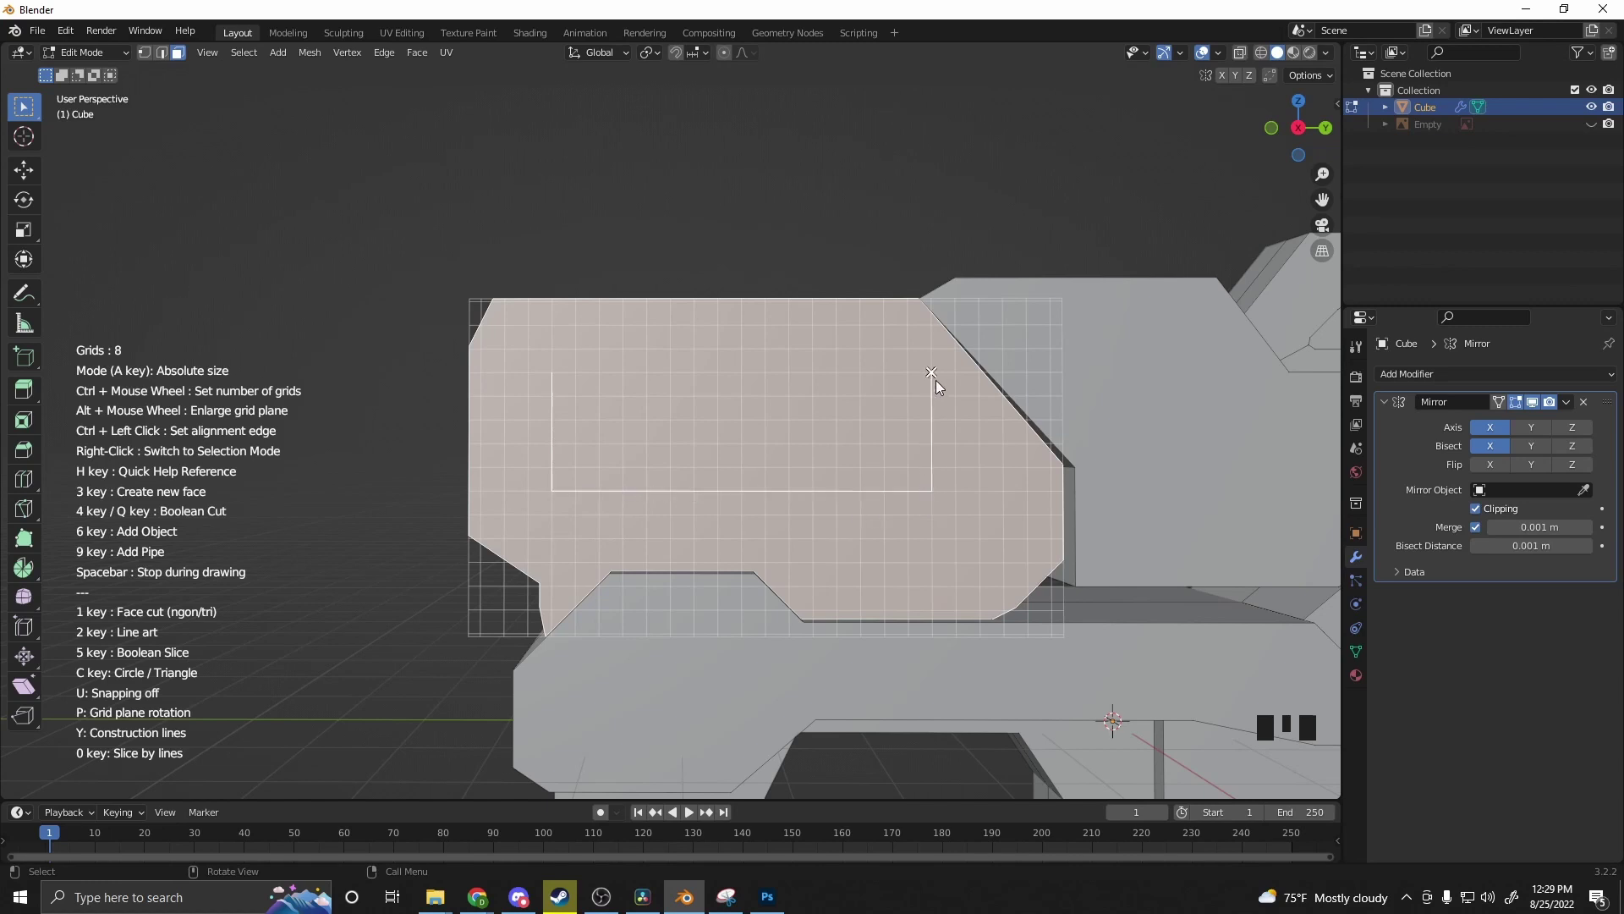
left_click(552, 372)
Step: Round the rectangle's corners with bevel shape 2 and boolean-cut it into the rear block, adjusting the cut depth
right_click(792, 481)
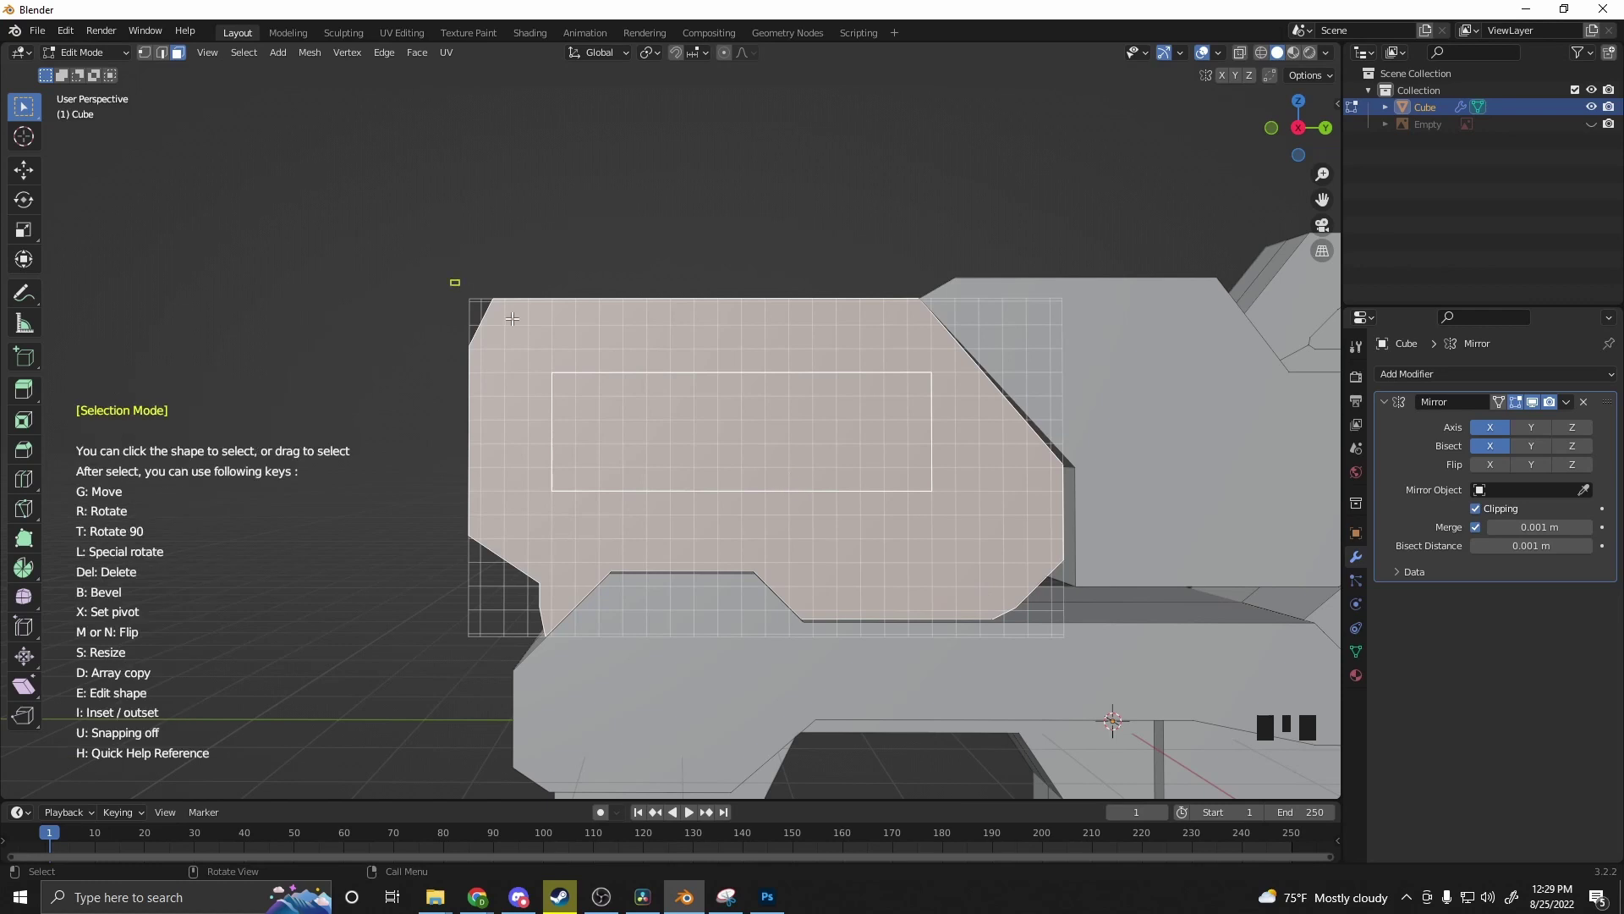
key("b")
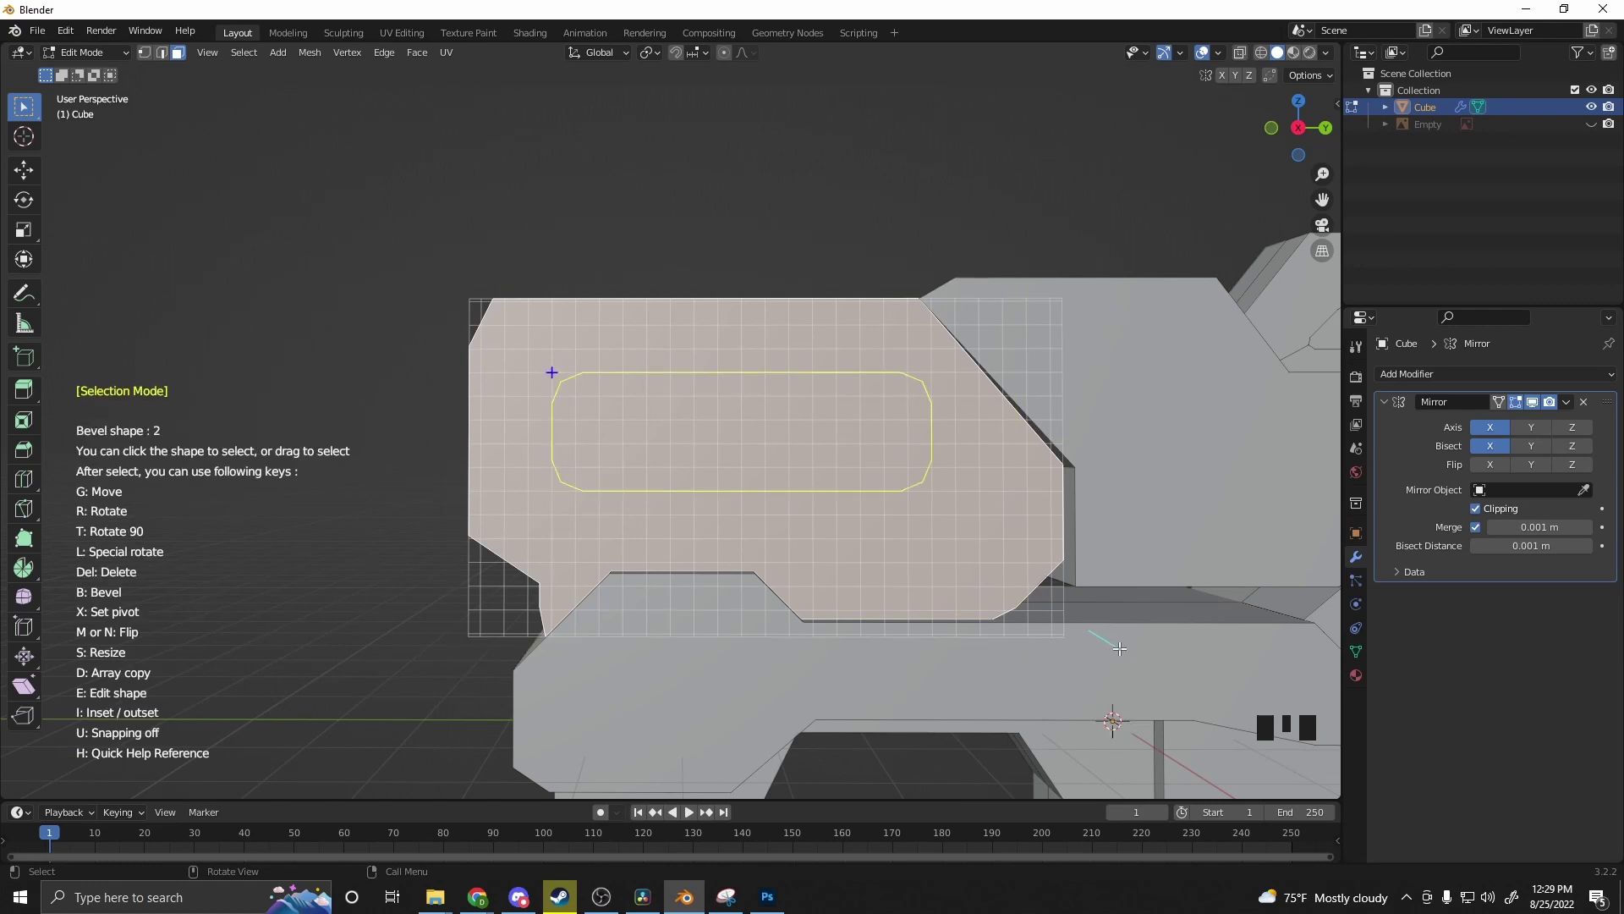
left_click(1119, 648)
key("Return")
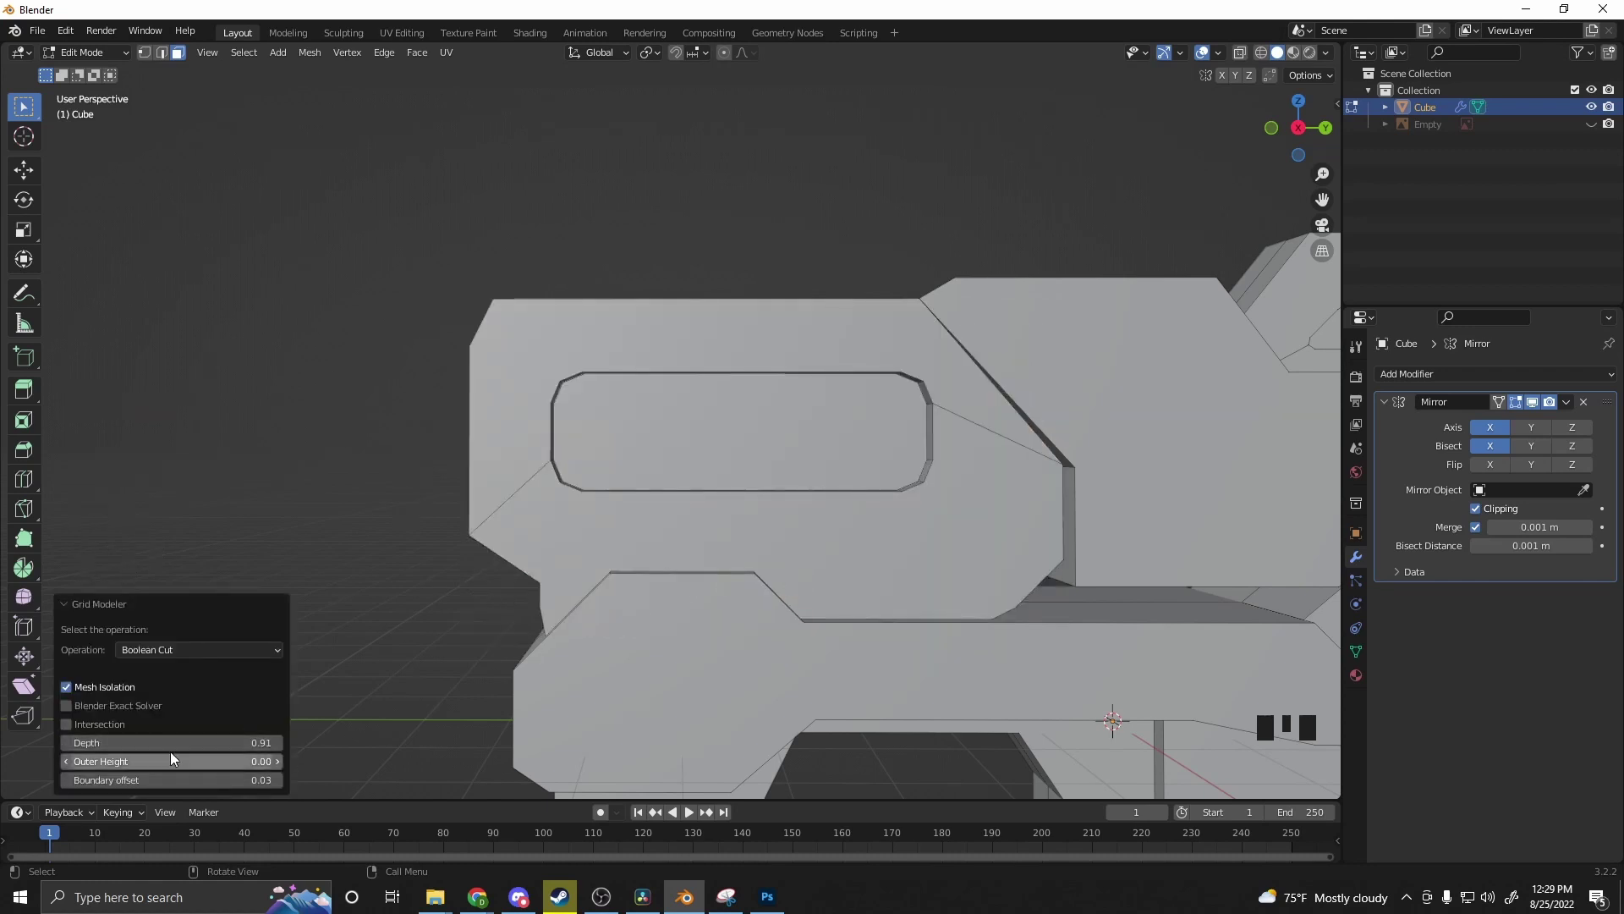
mouse_move(170, 743)
left_mouse_down()
mouse_move(194, 743)
mouse_move(161, 743)
left_mouse_up()
Step: Start Grid Modeler on the rear block's back face and enlarge the grid plane well beyond the block
middle_click_drag(567, 482, 842, 444)
left_click(811, 523)
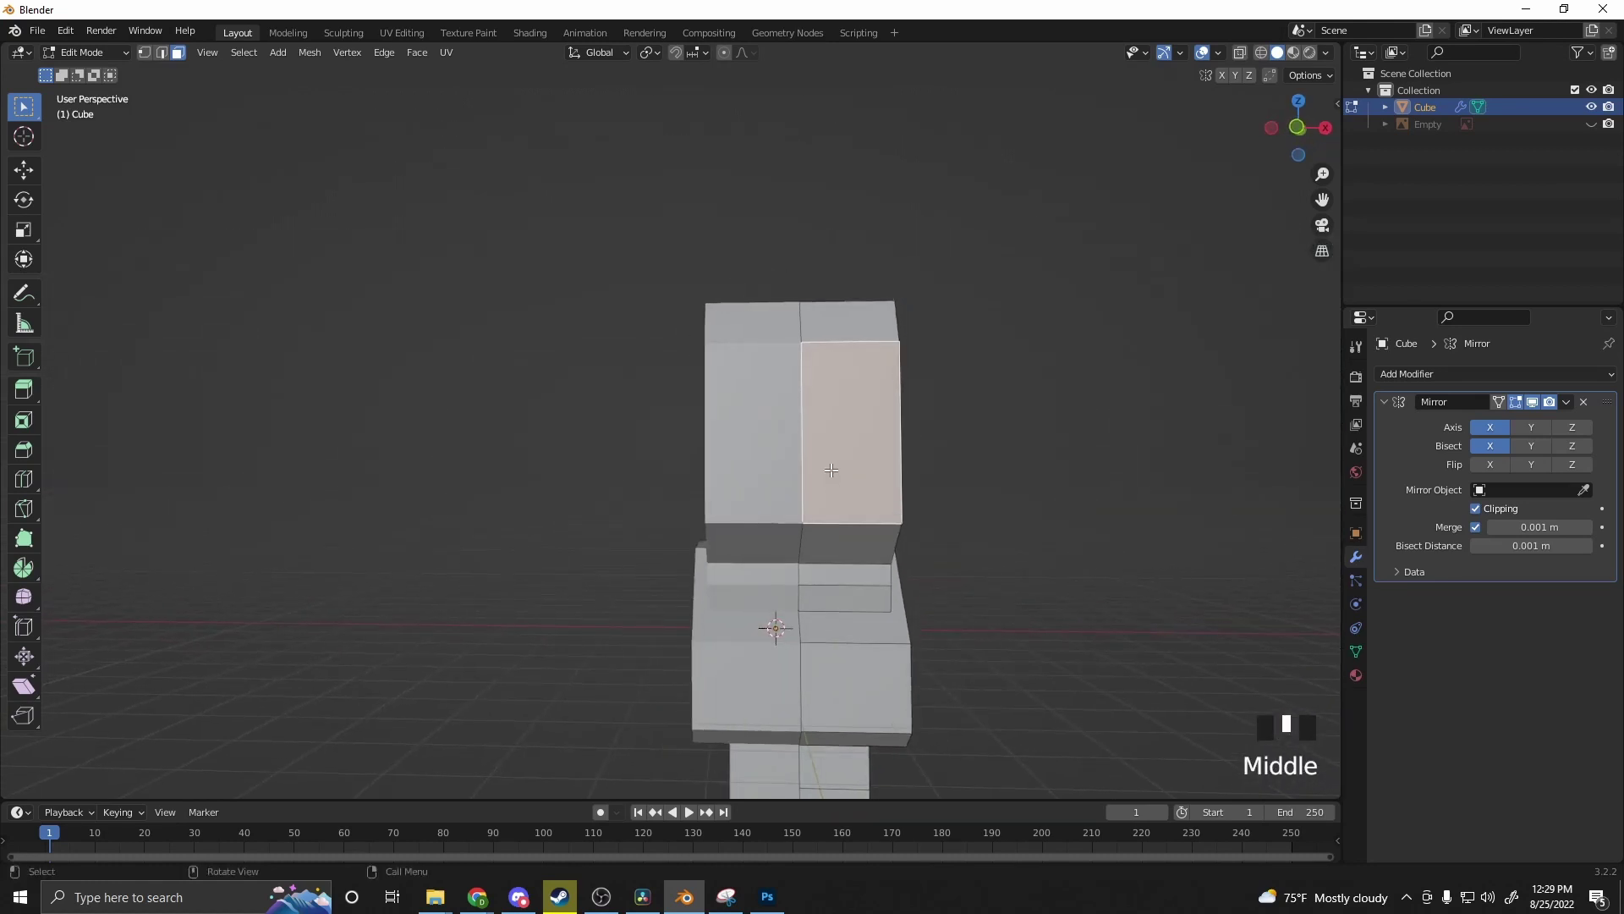
right_click_drag(842, 445, 842, 445)
scroll(842, 444, "up", 6, "alt")
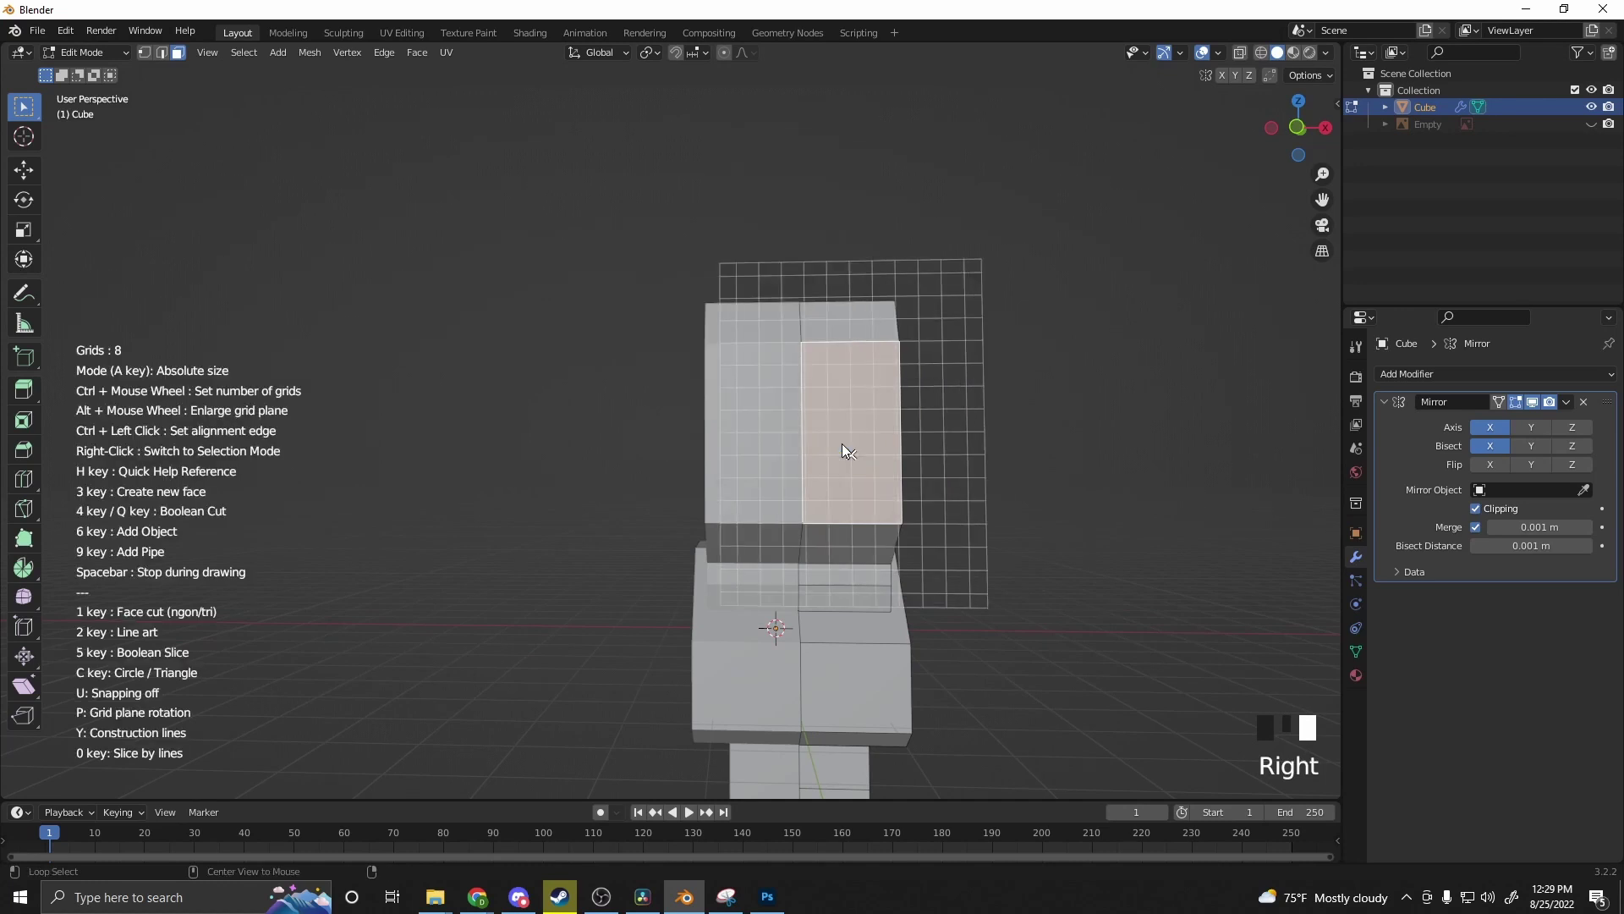
scroll(841, 443, "up", 2, "alt")
scroll(841, 443, "up", 2)
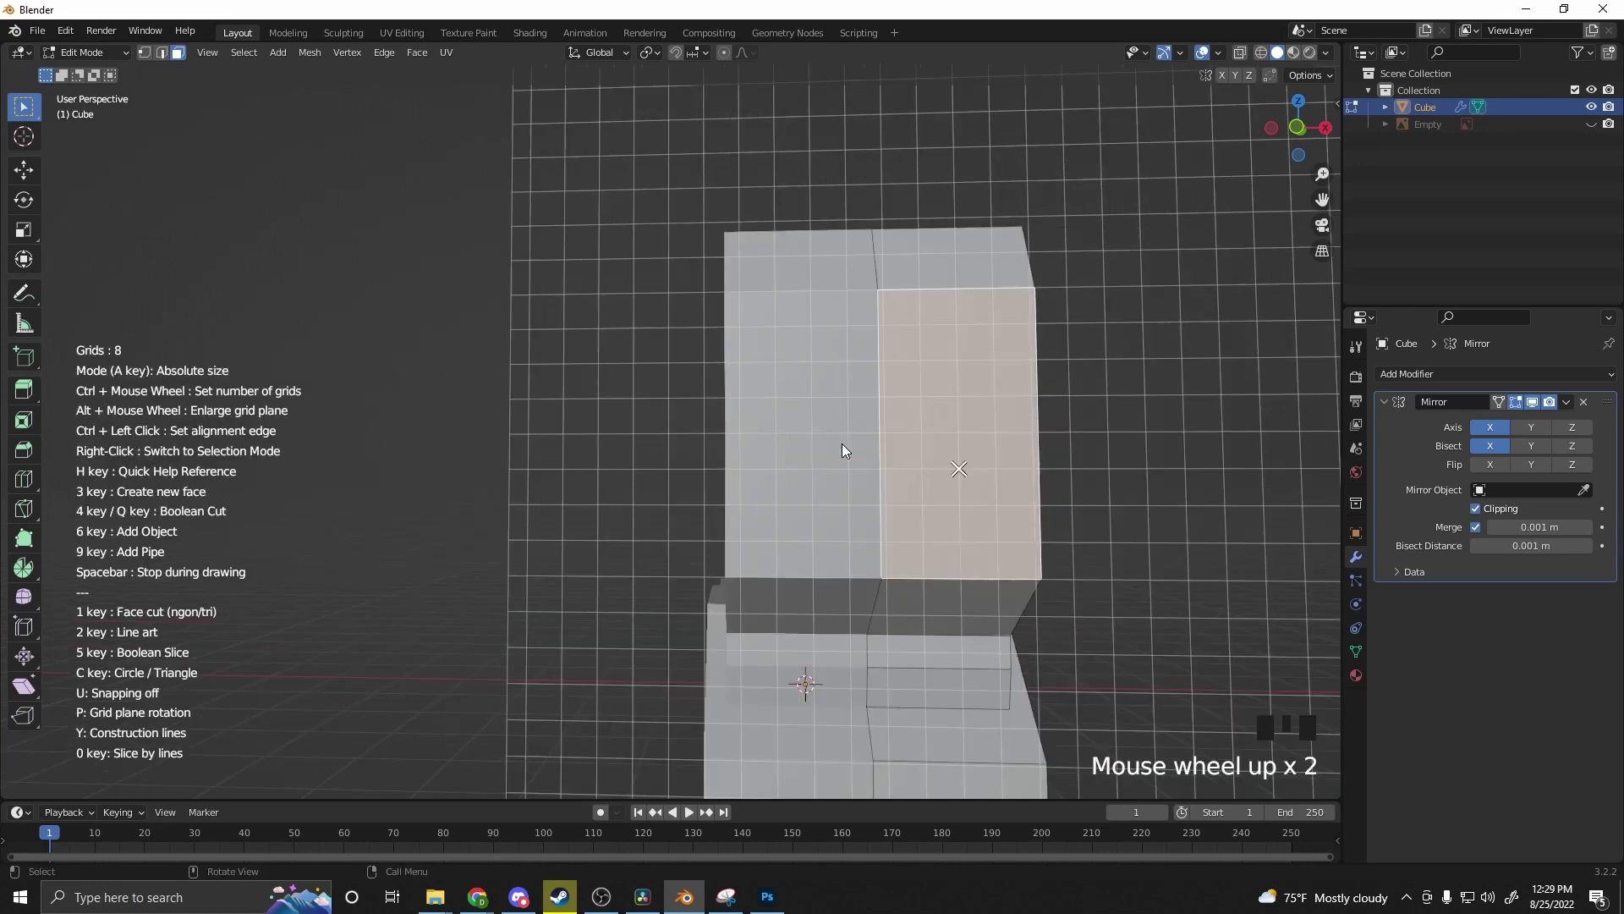
Step: Draw a 20-edge circle centred on the seam of the rear block's back face, smaller than the first attempt
middle_click_drag(989, 475, 910, 475, "shift")
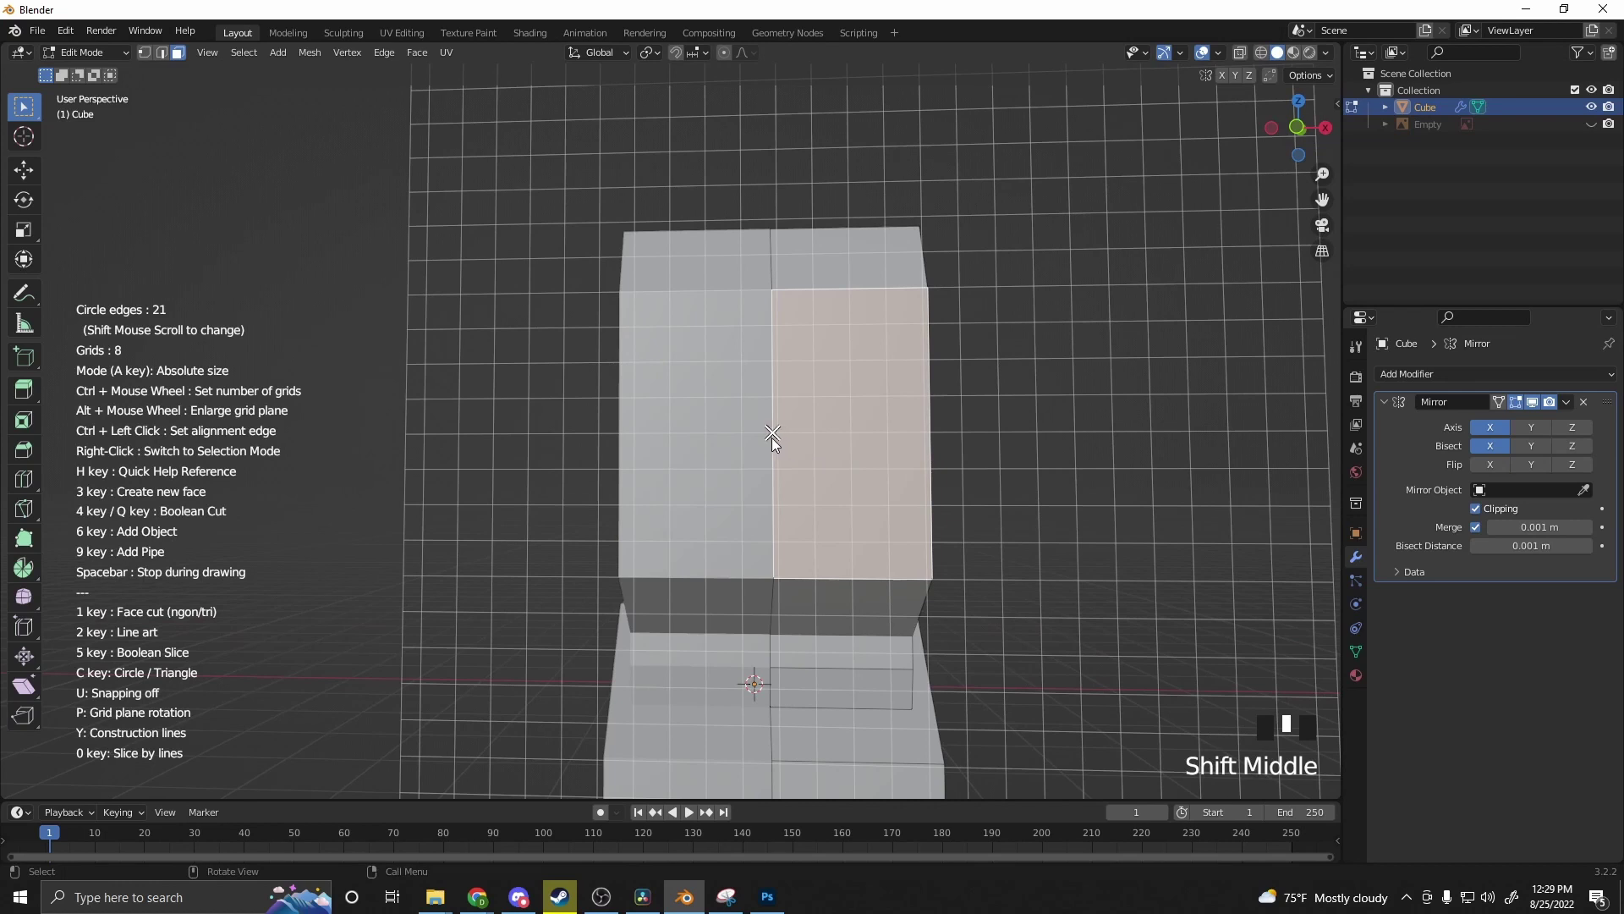
scroll(772, 439, "up", 1)
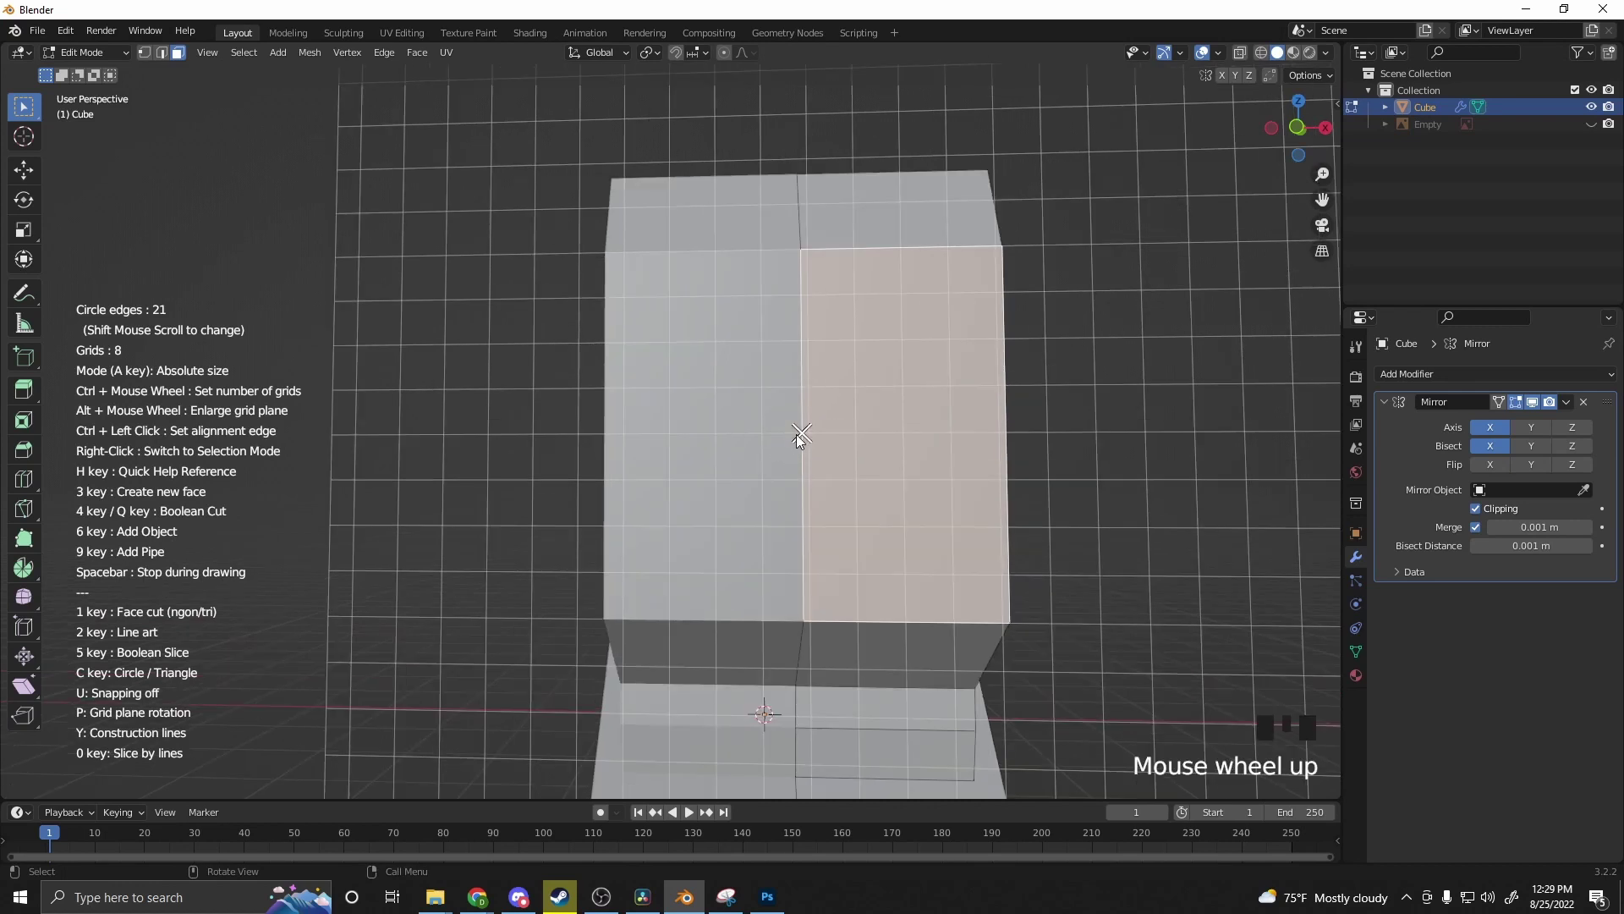
left_click(800, 436)
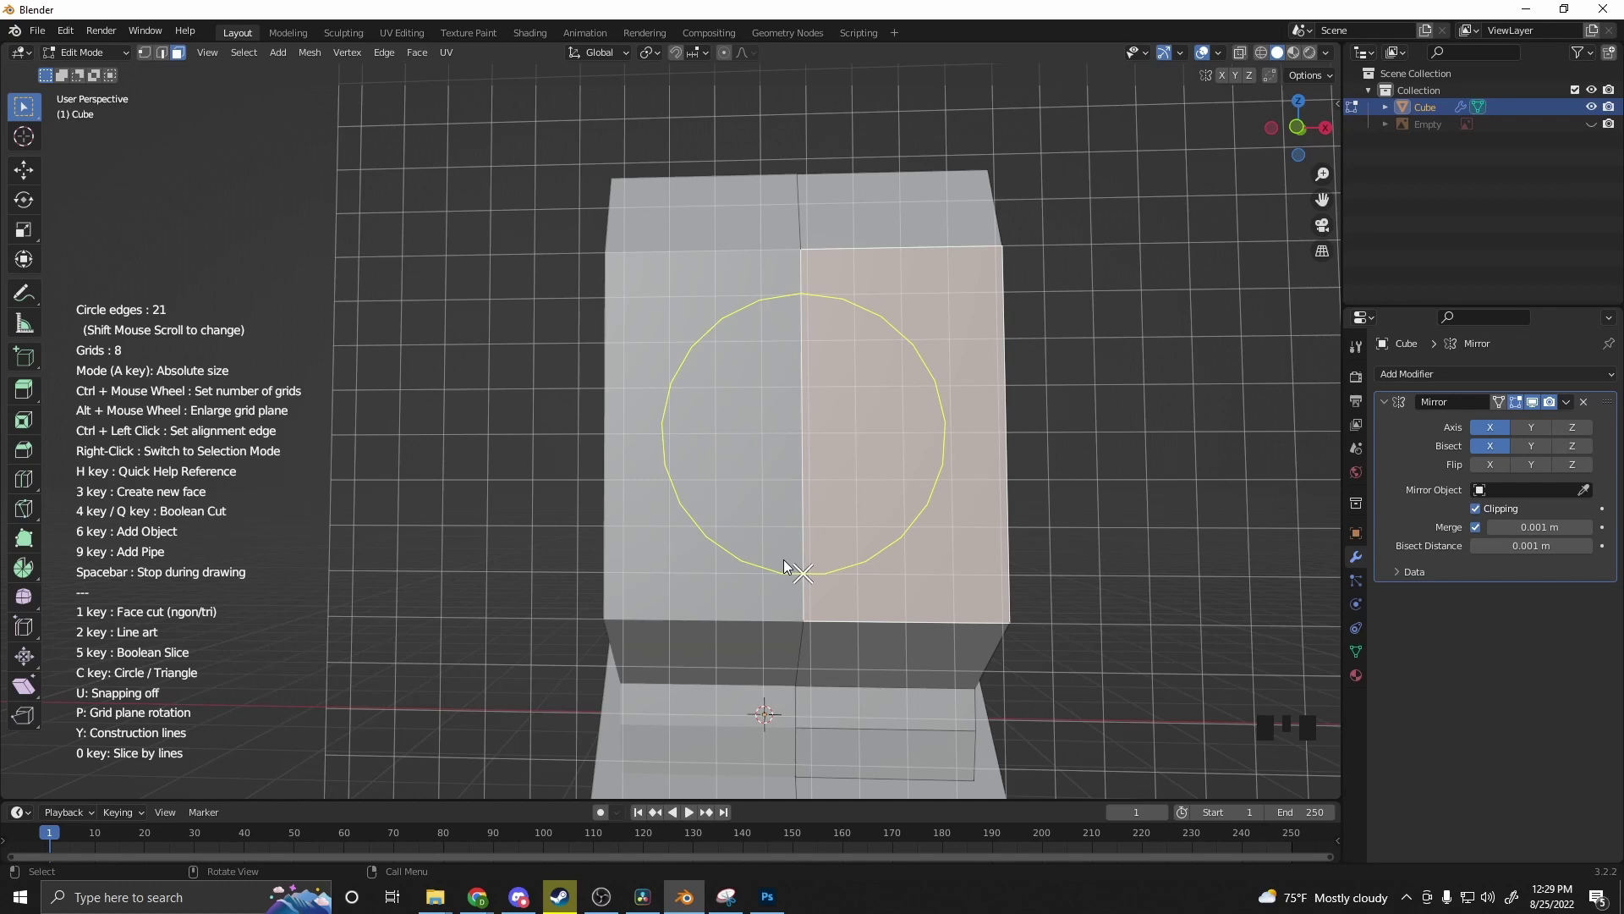
scroll(783, 560, "down", 1, "shift")
right_click(801, 570)
mouse_move(801, 431)
left_mouse_down()
mouse_move(817, 496)
mouse_move(802, 524)
left_mouse_up()
Step: Create a face from the circle and extrude it outward in two sections, about 0.175 m and 0.1 m
middle_click_drag(802, 524, 689, 524)
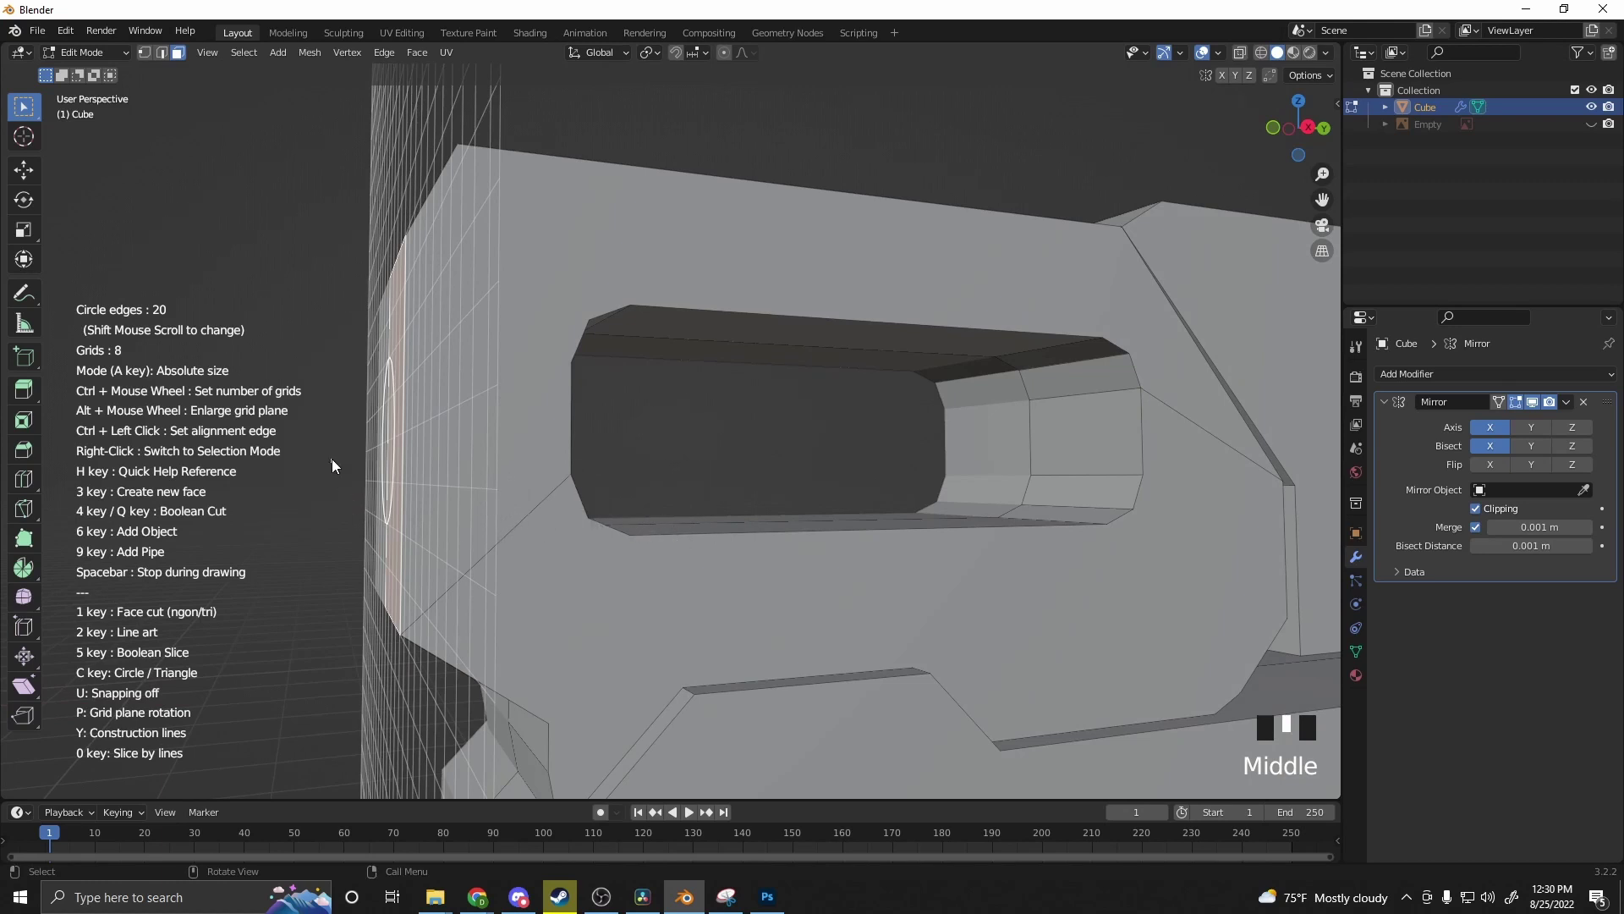
key("3")
key("e")
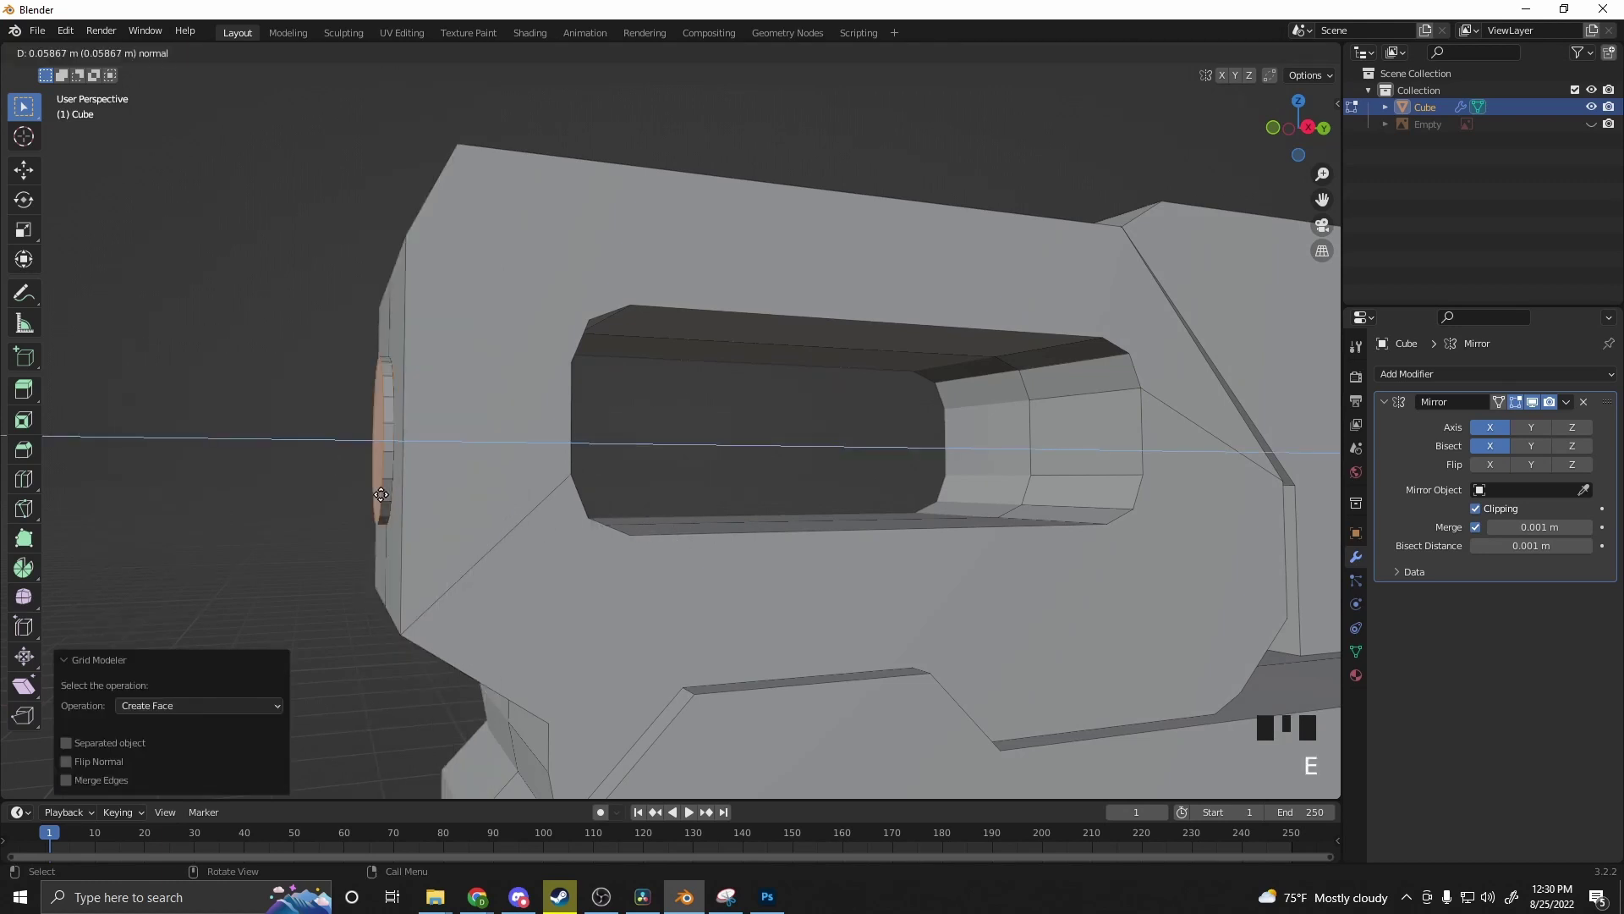
left_click(360, 494)
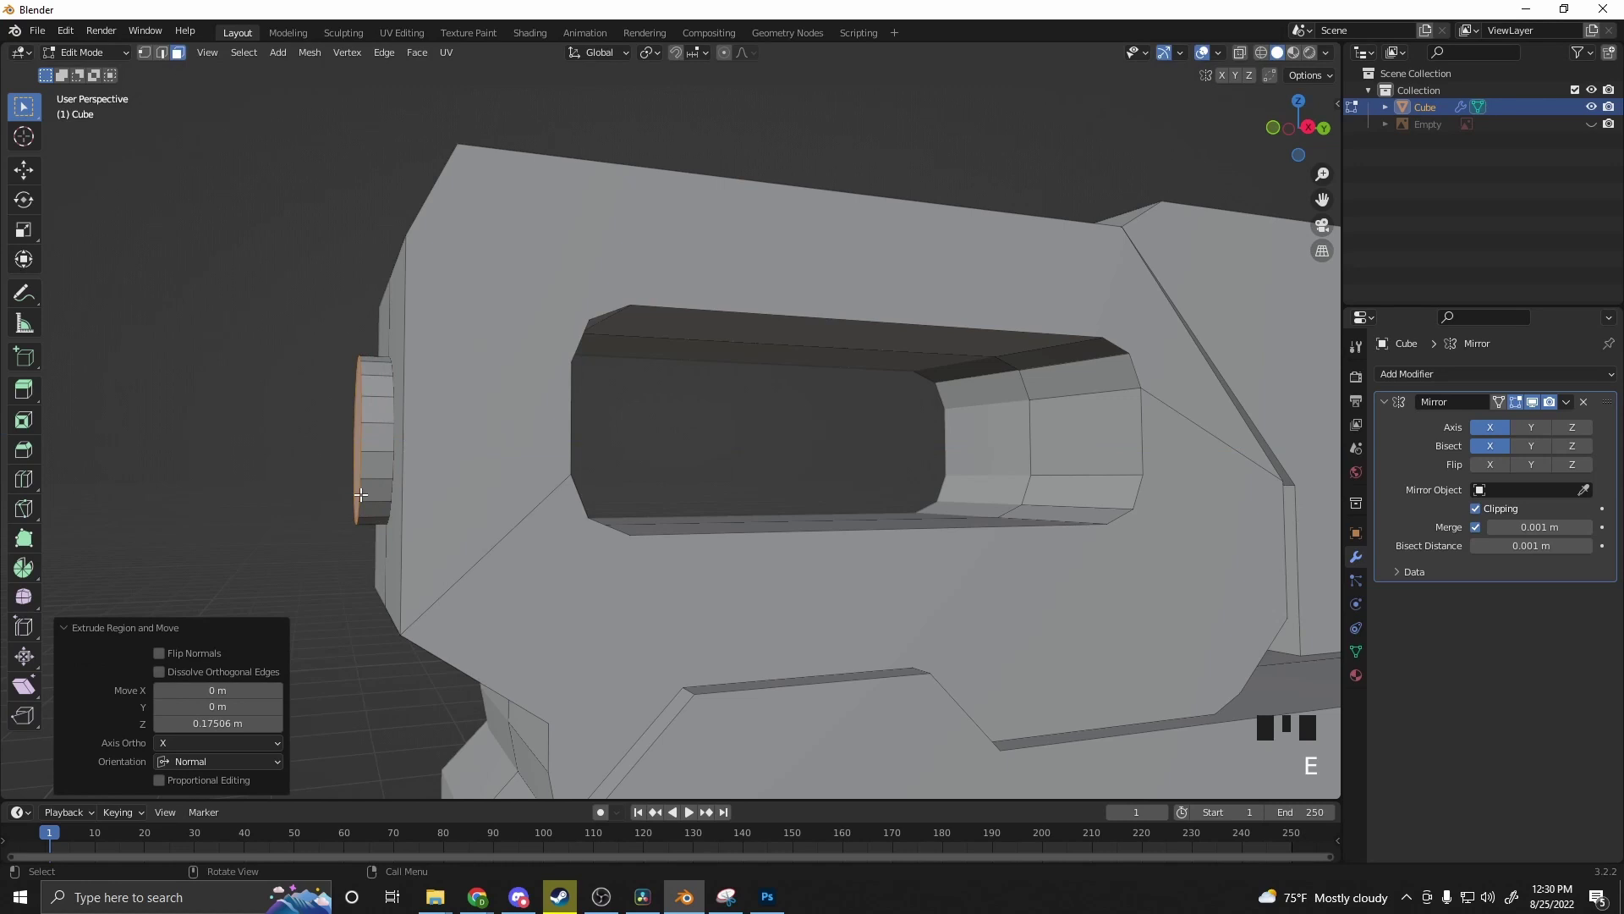
key("e")
right_click(342, 494)
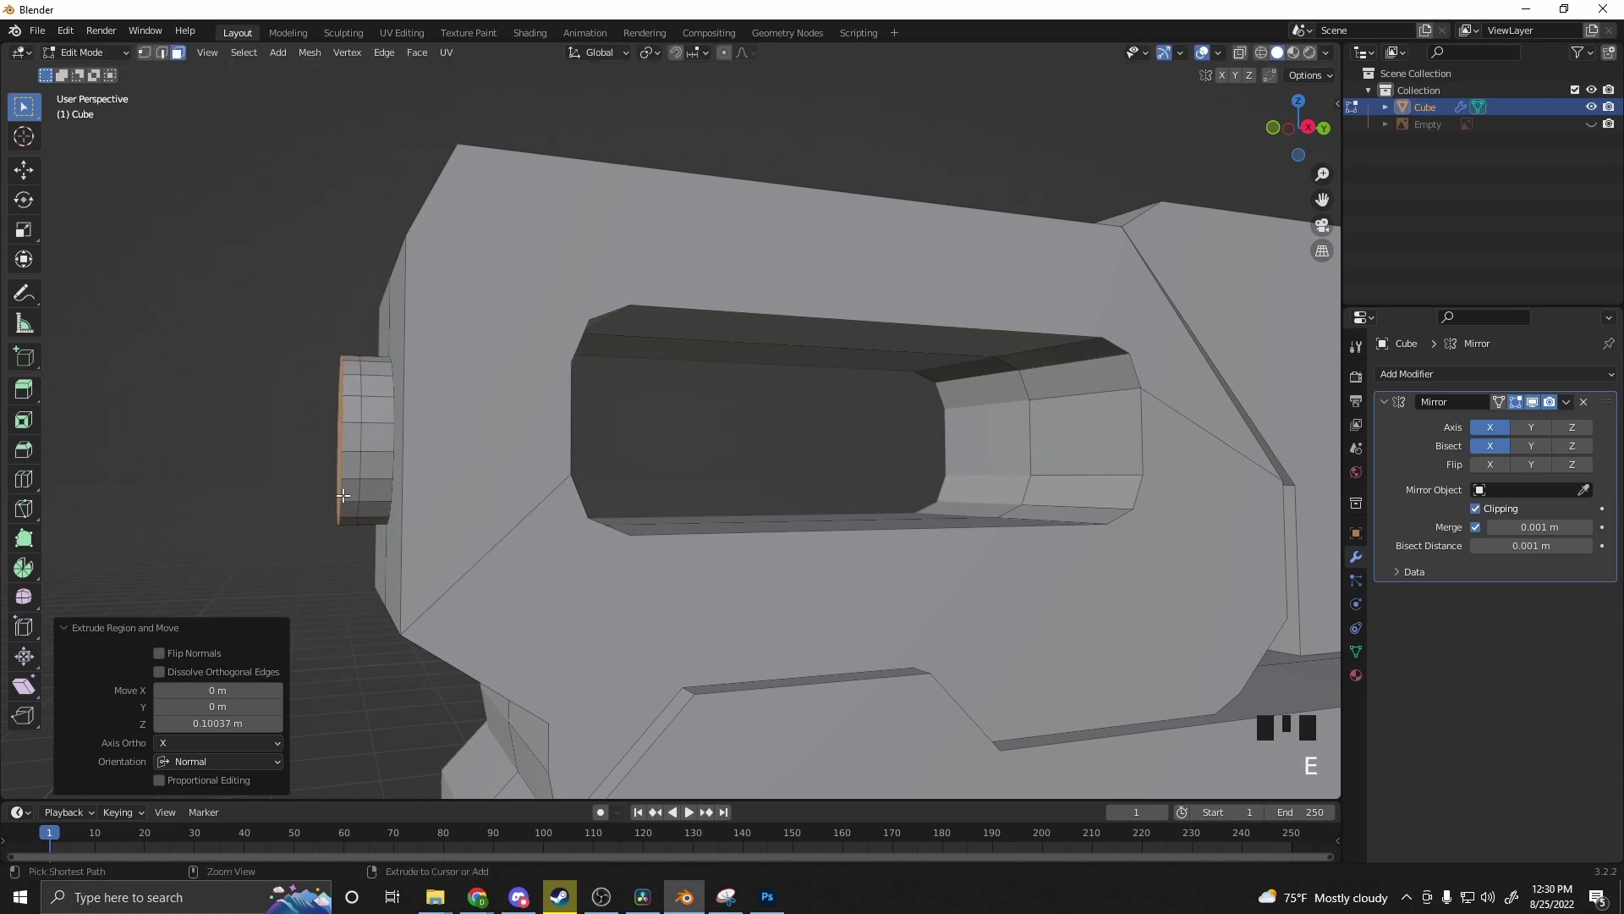
Step: Undo the last extrusion, inset the round piece's end face about 0.07 m, and extrude it outward about 0.077 m
key("ctrl+z")
key("i")
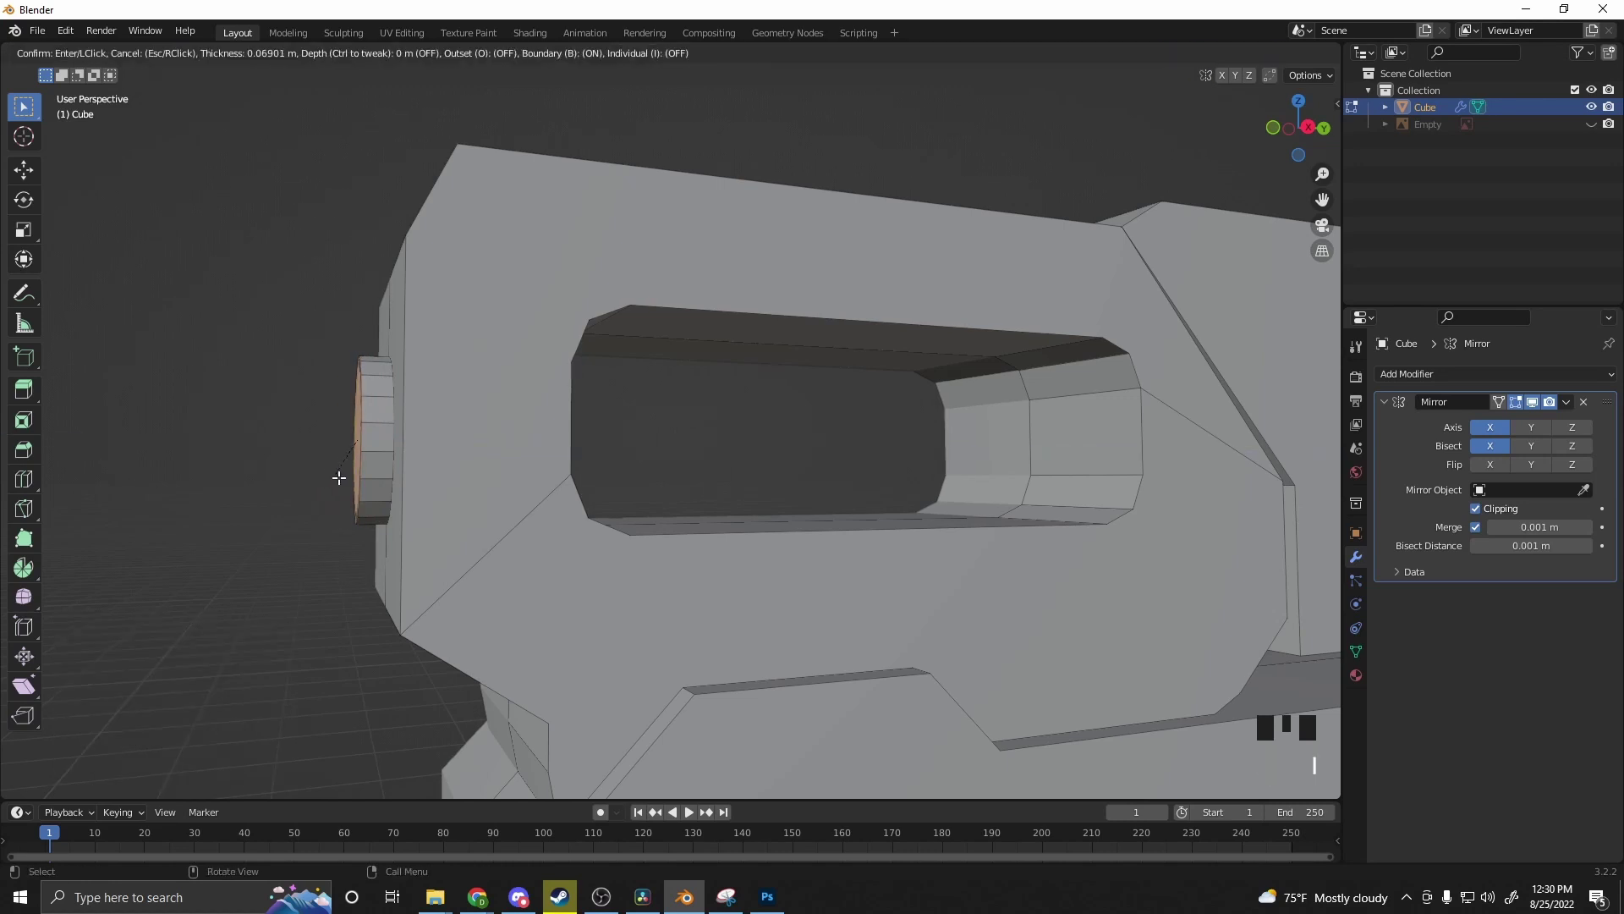
left_click(338, 475)
key("e")
left_click(378, 517)
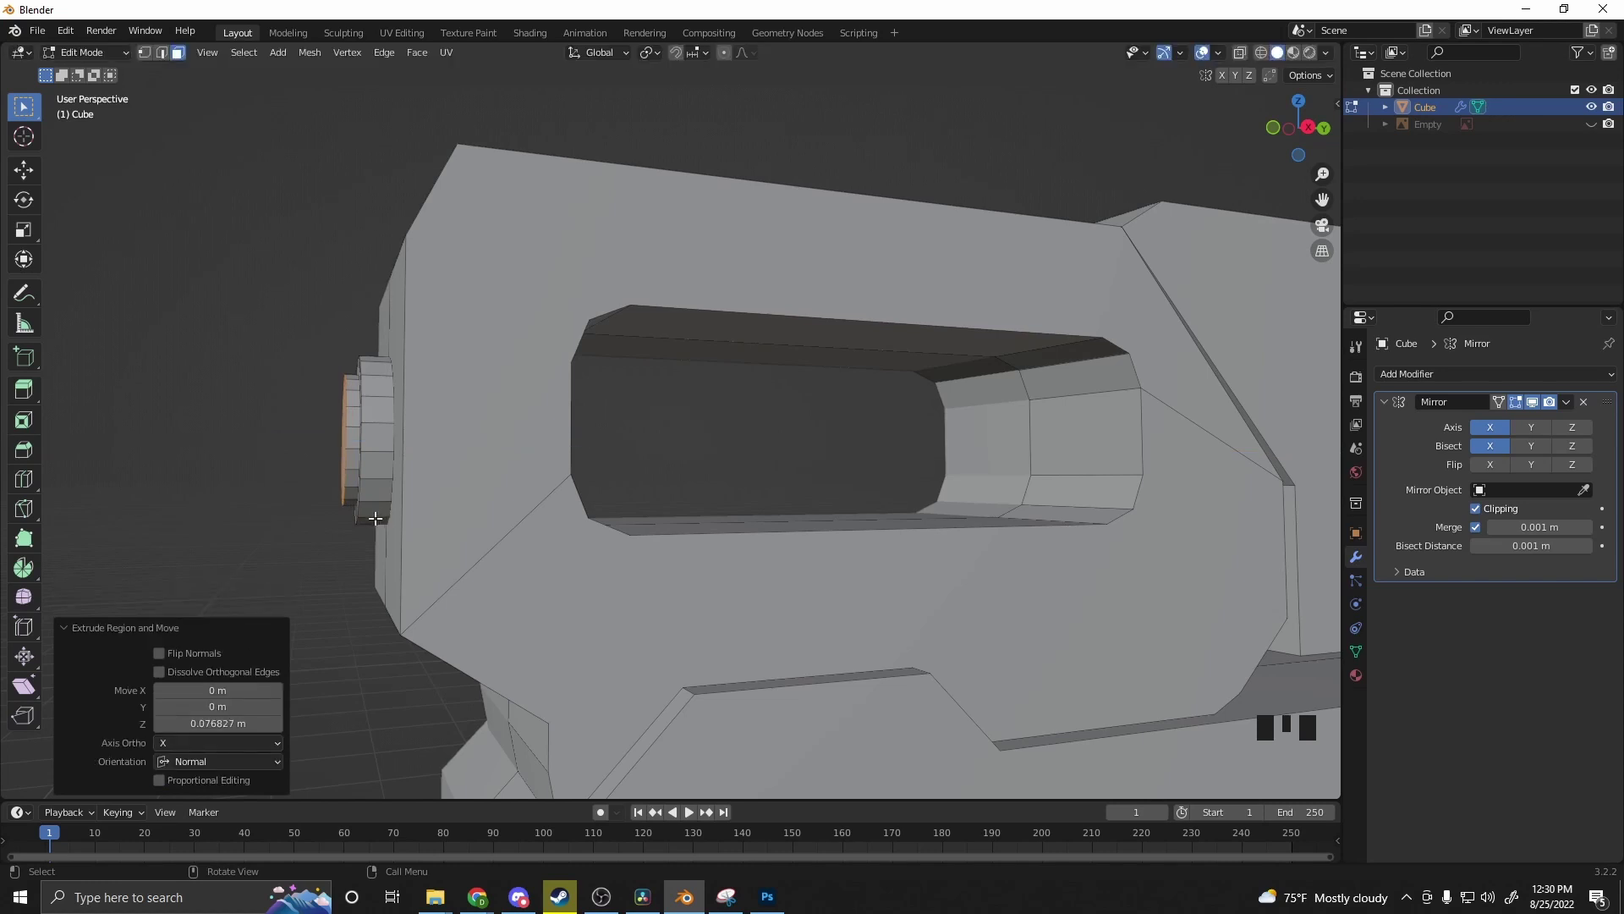
Step: Select the entire round piece in wireframe and move it about 0.4 m outward along Y, away from the block's back face
key("z")
left_click(216, 518)
mouse_move(216, 517)
middle_mouse_down()
mouse_move(330, 464)
mouse_move(423, 481)
middle_mouse_up()
left_click(330, 464)
left_click(389, 440)
left_click(347, 481)
left_click(347, 481)
left_click(347, 481)
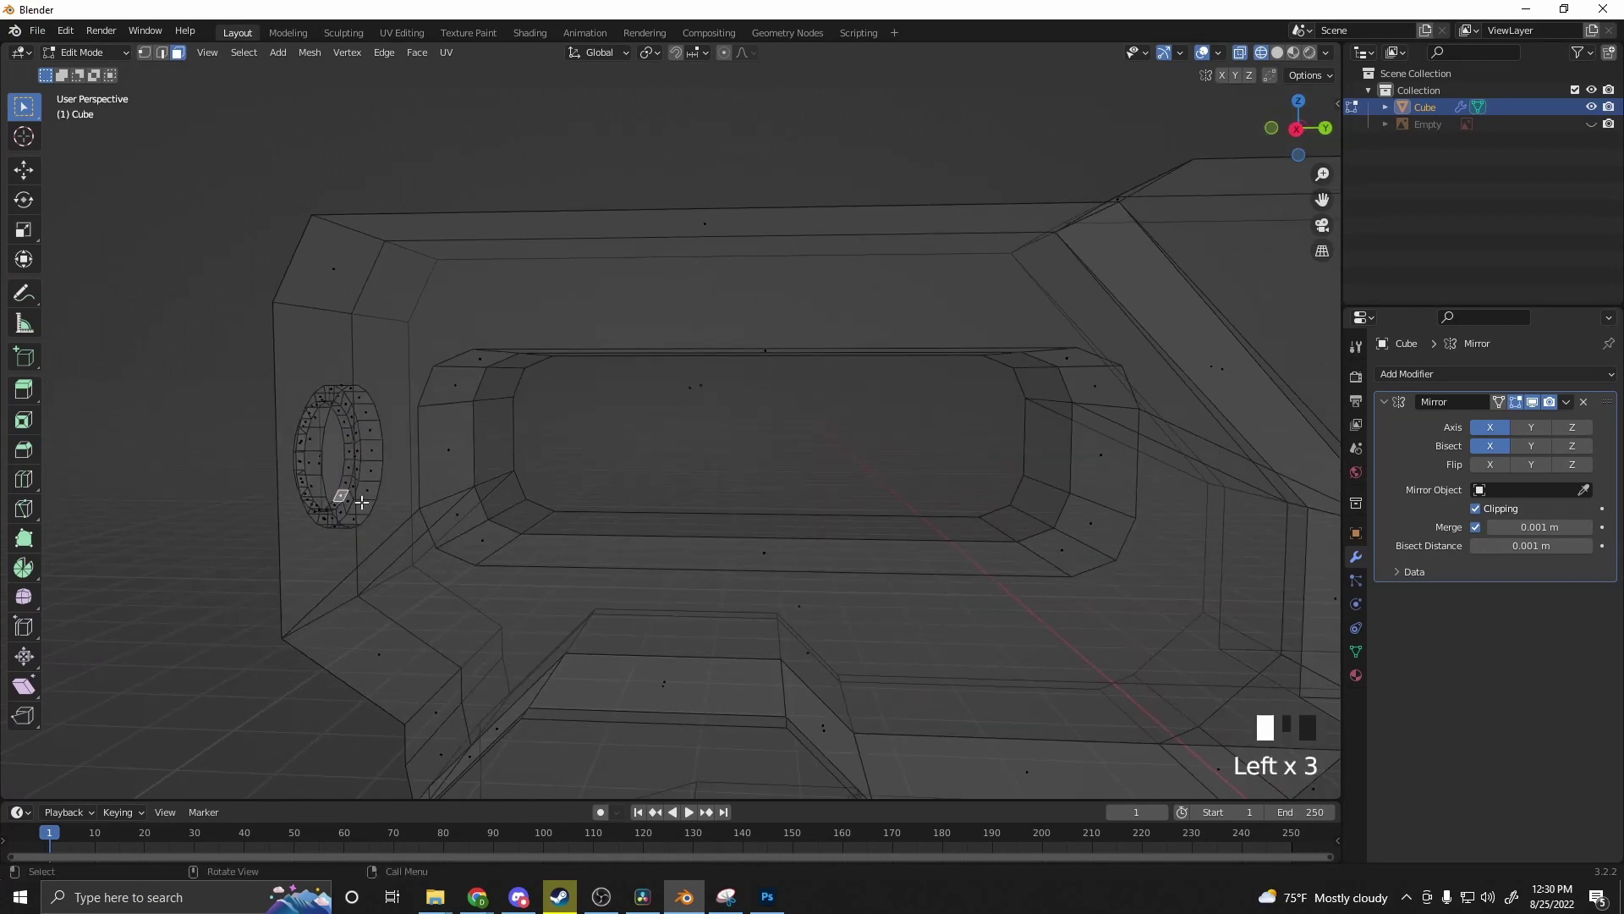
left_click(347, 481)
left_click(330, 450)
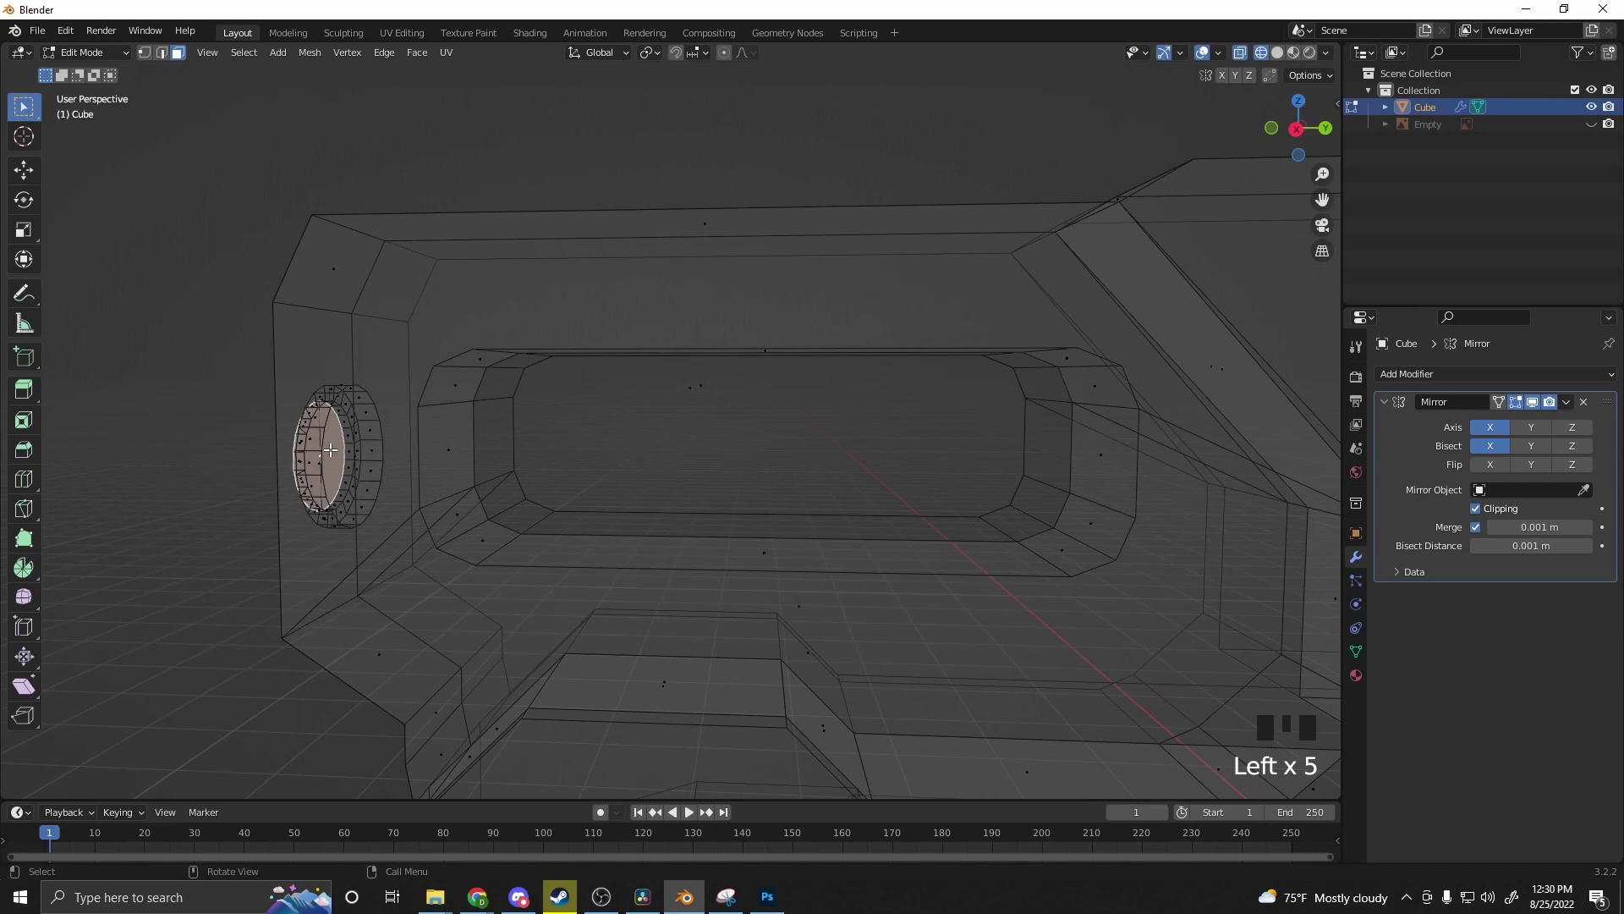
key("l")
key("g")
key("x")
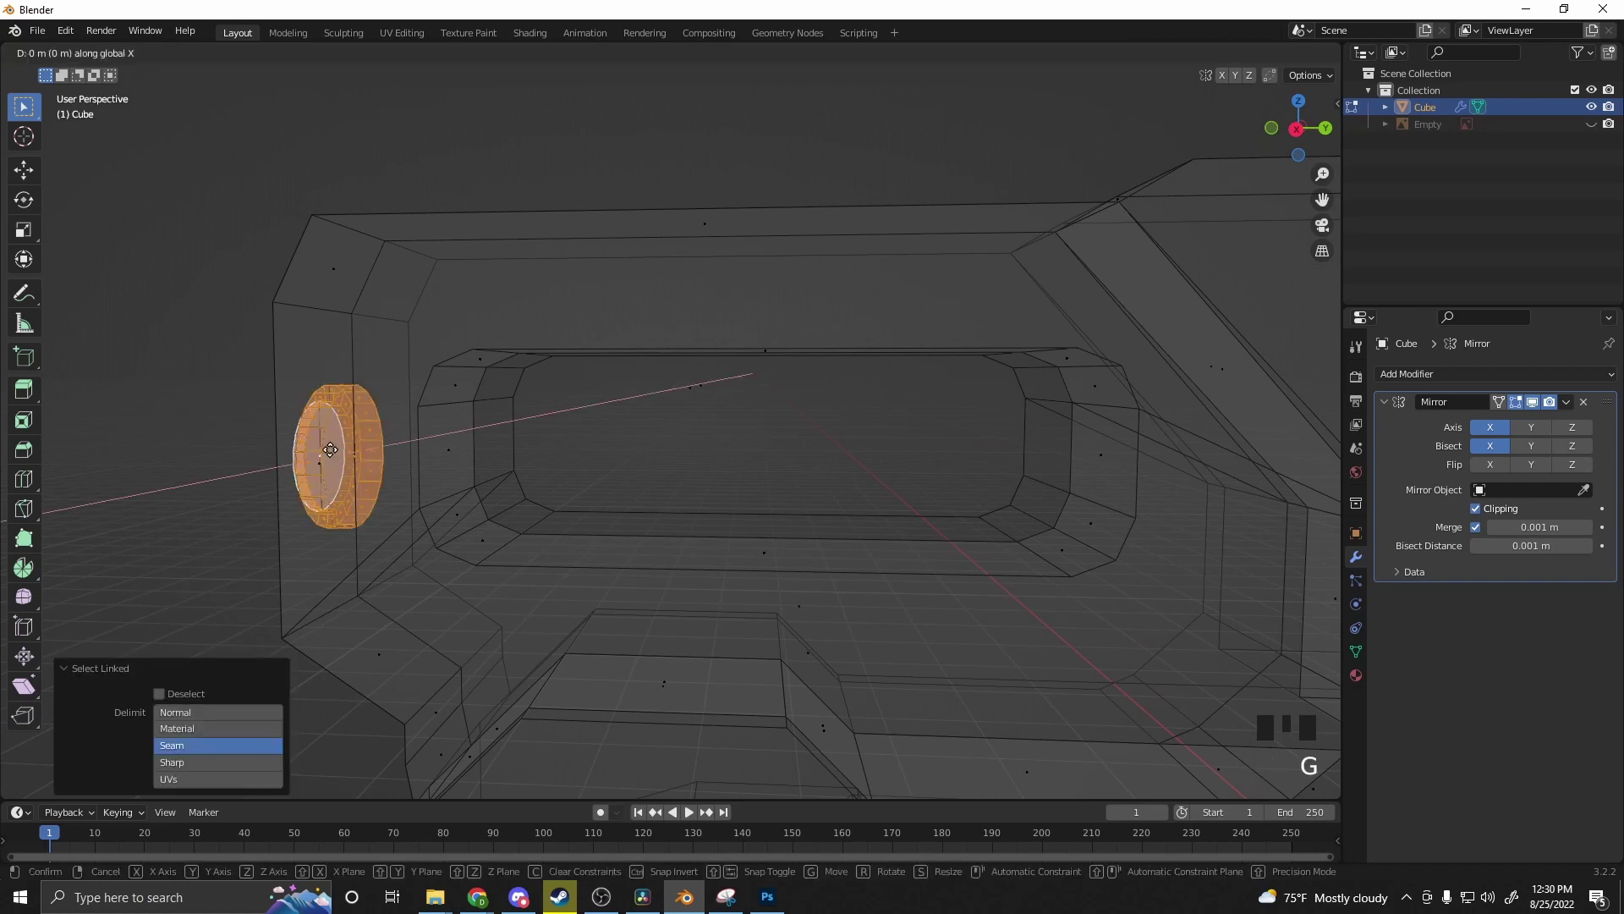
key("y")
left_click(277, 447)
key("z")
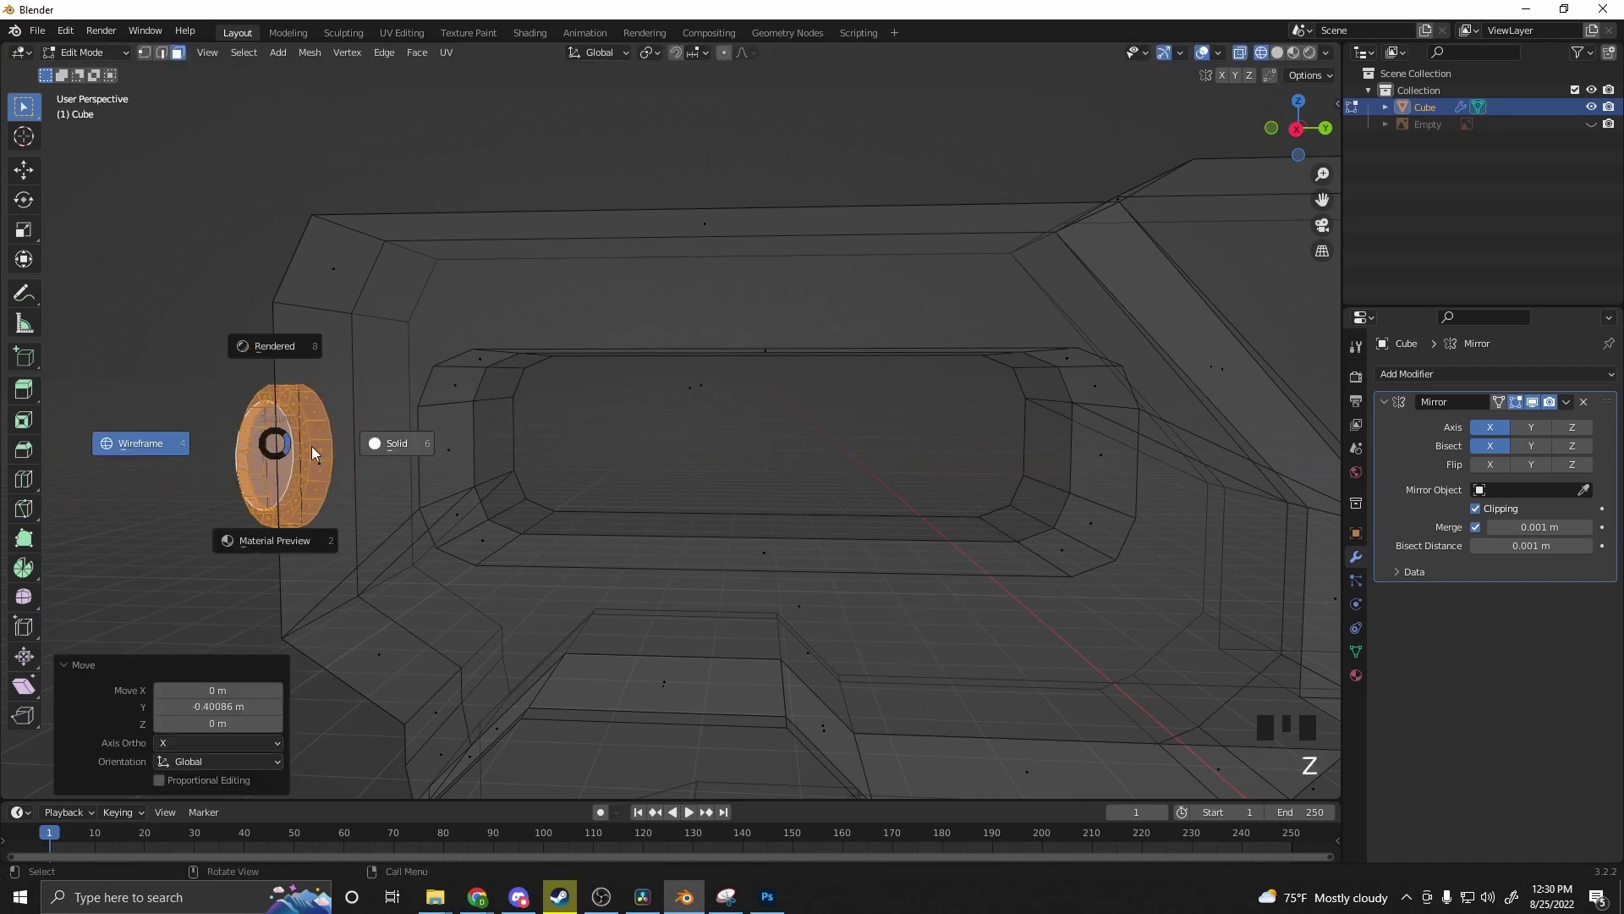
mouse_move(311, 445)
middle_mouse_down()
mouse_move(389, 605)
mouse_move(417, 613)
middle_mouse_up()
Step: Try to extrude the round piece's inner face about 5.4 m through the rear block's cutout
left_click(389, 605)
scroll(417, 613, "down", 1)
key("e")
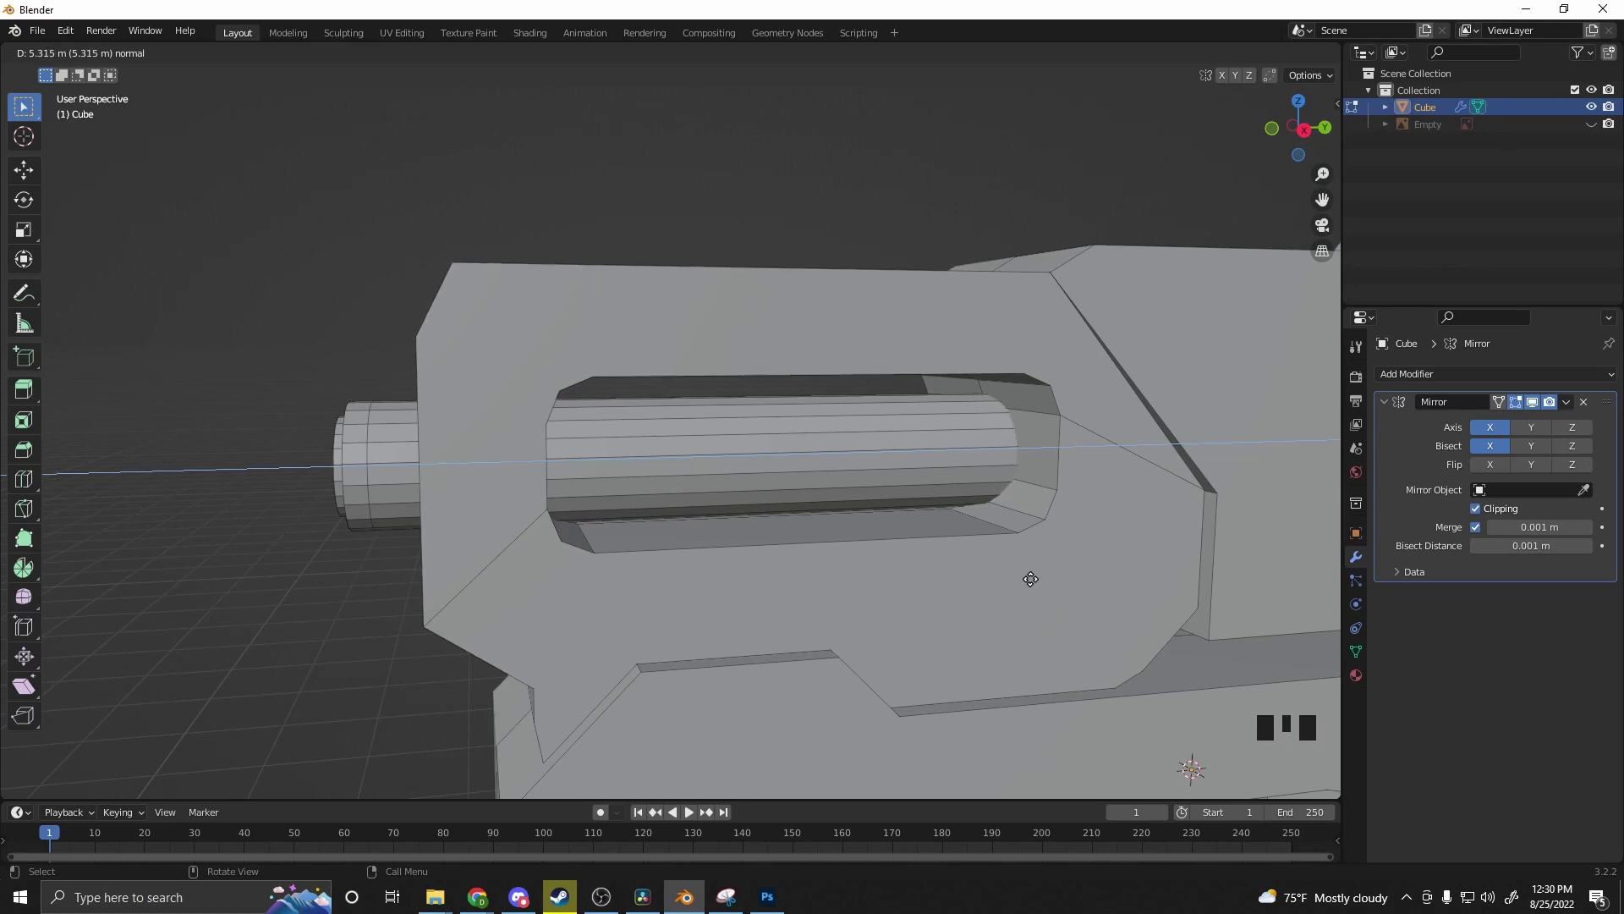
left_click(1035, 580)
middle_click_drag(884, 581, 769, 548)
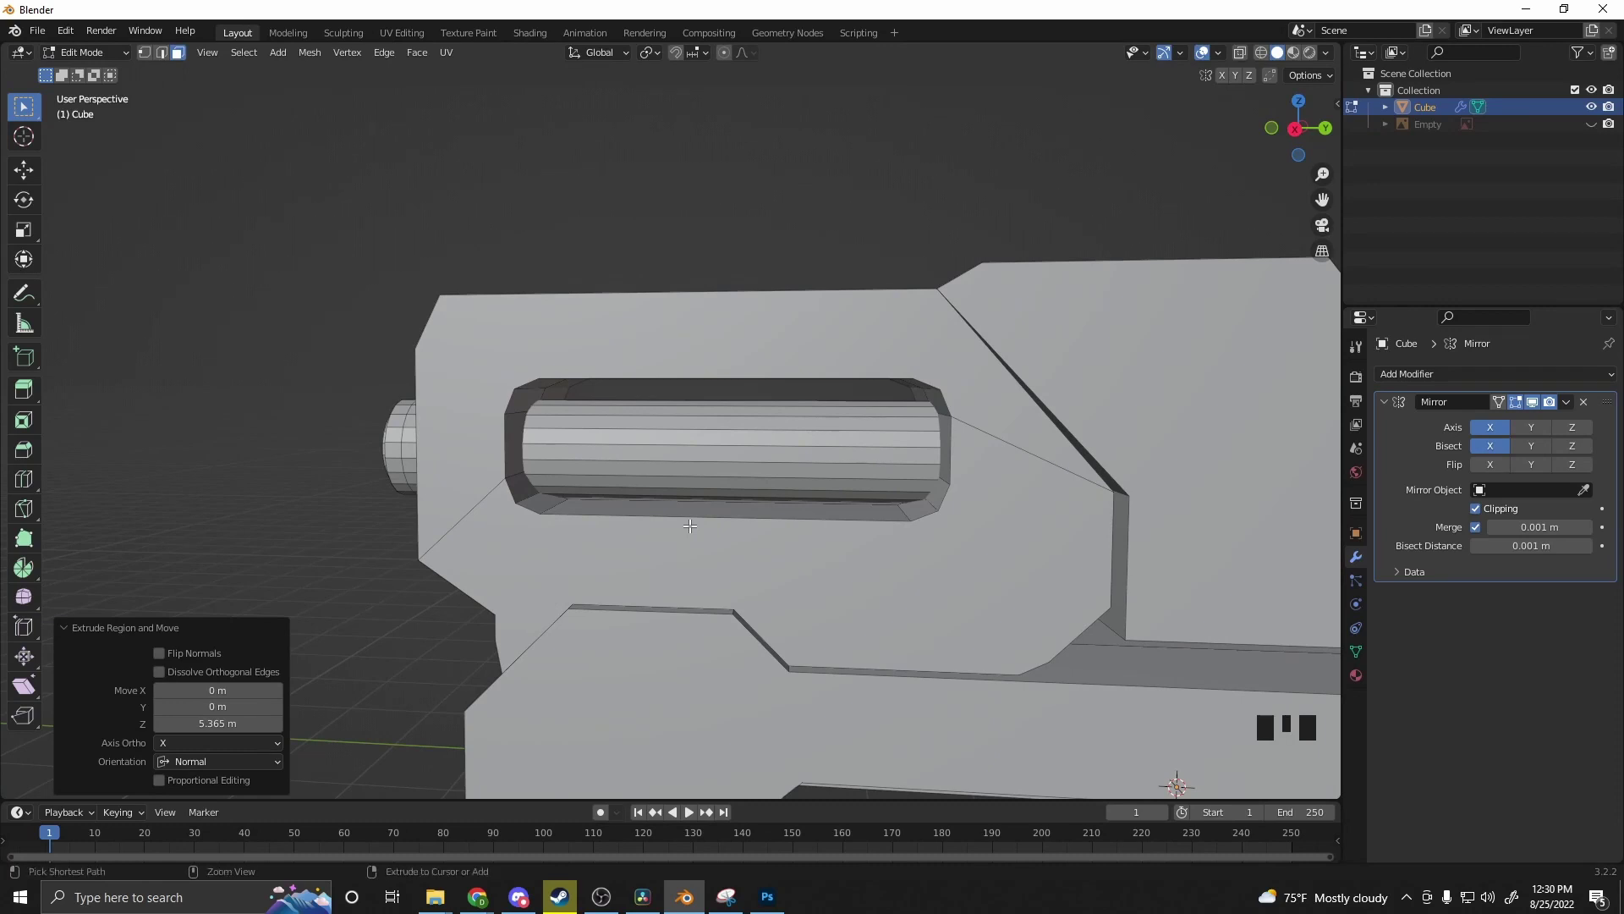
key("ctrl+z")
Step: Extrude the round piece's inner face a short way toward the block and enlarge a newly extruded face by a factor of 1.79
middle_click_drag(689, 527, 660, 537)
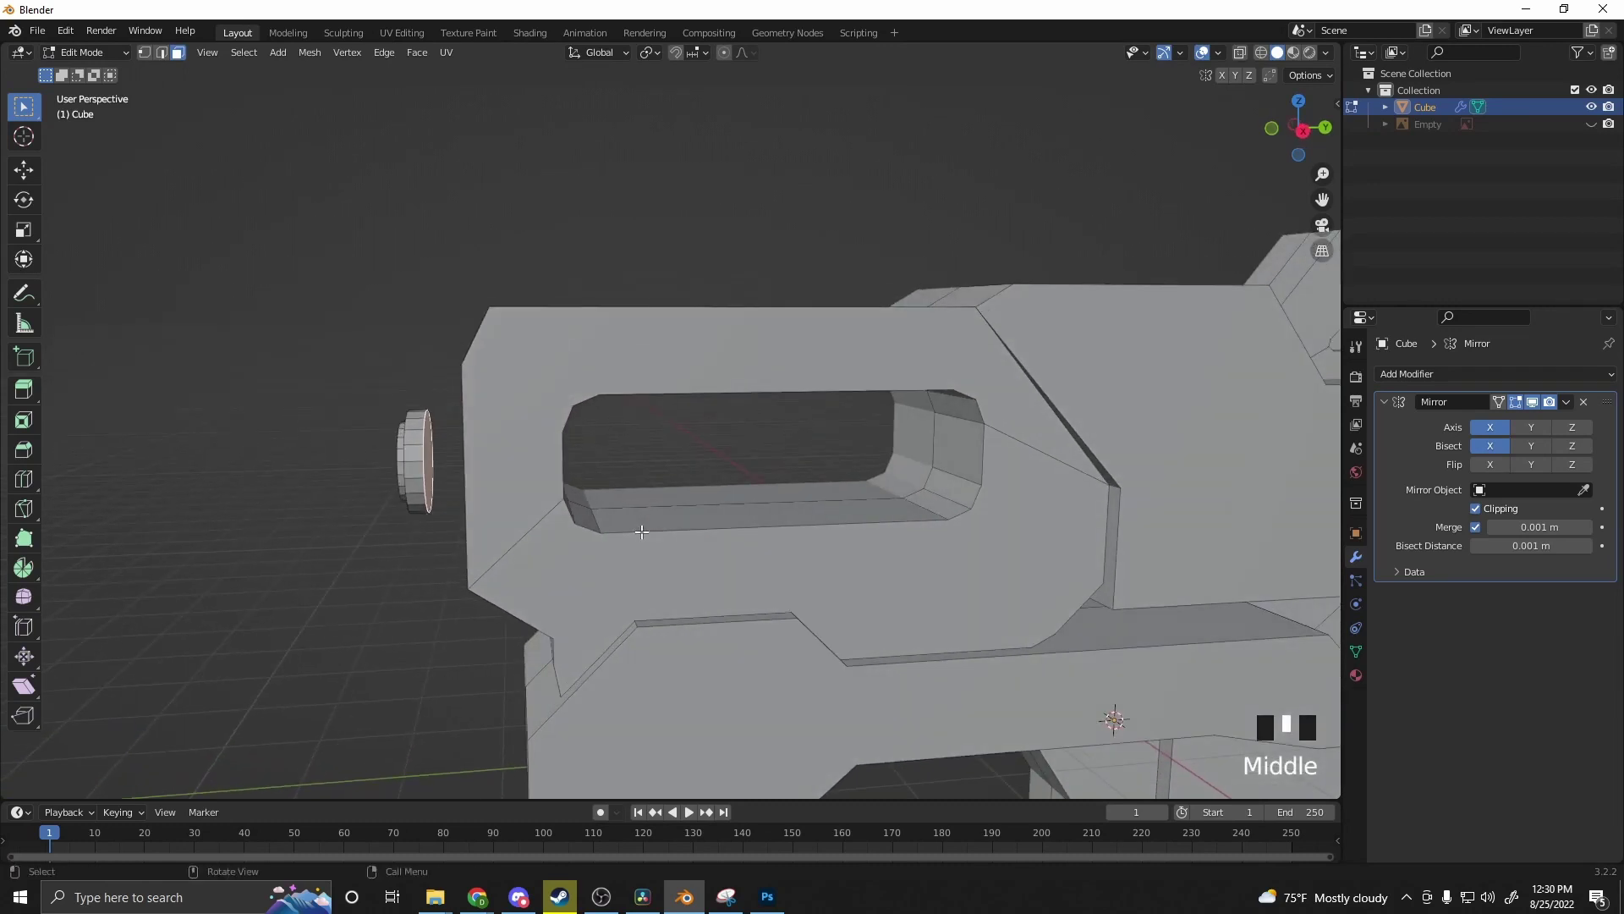
key("e")
left_click(665, 538)
key("e")
right_click(666, 538)
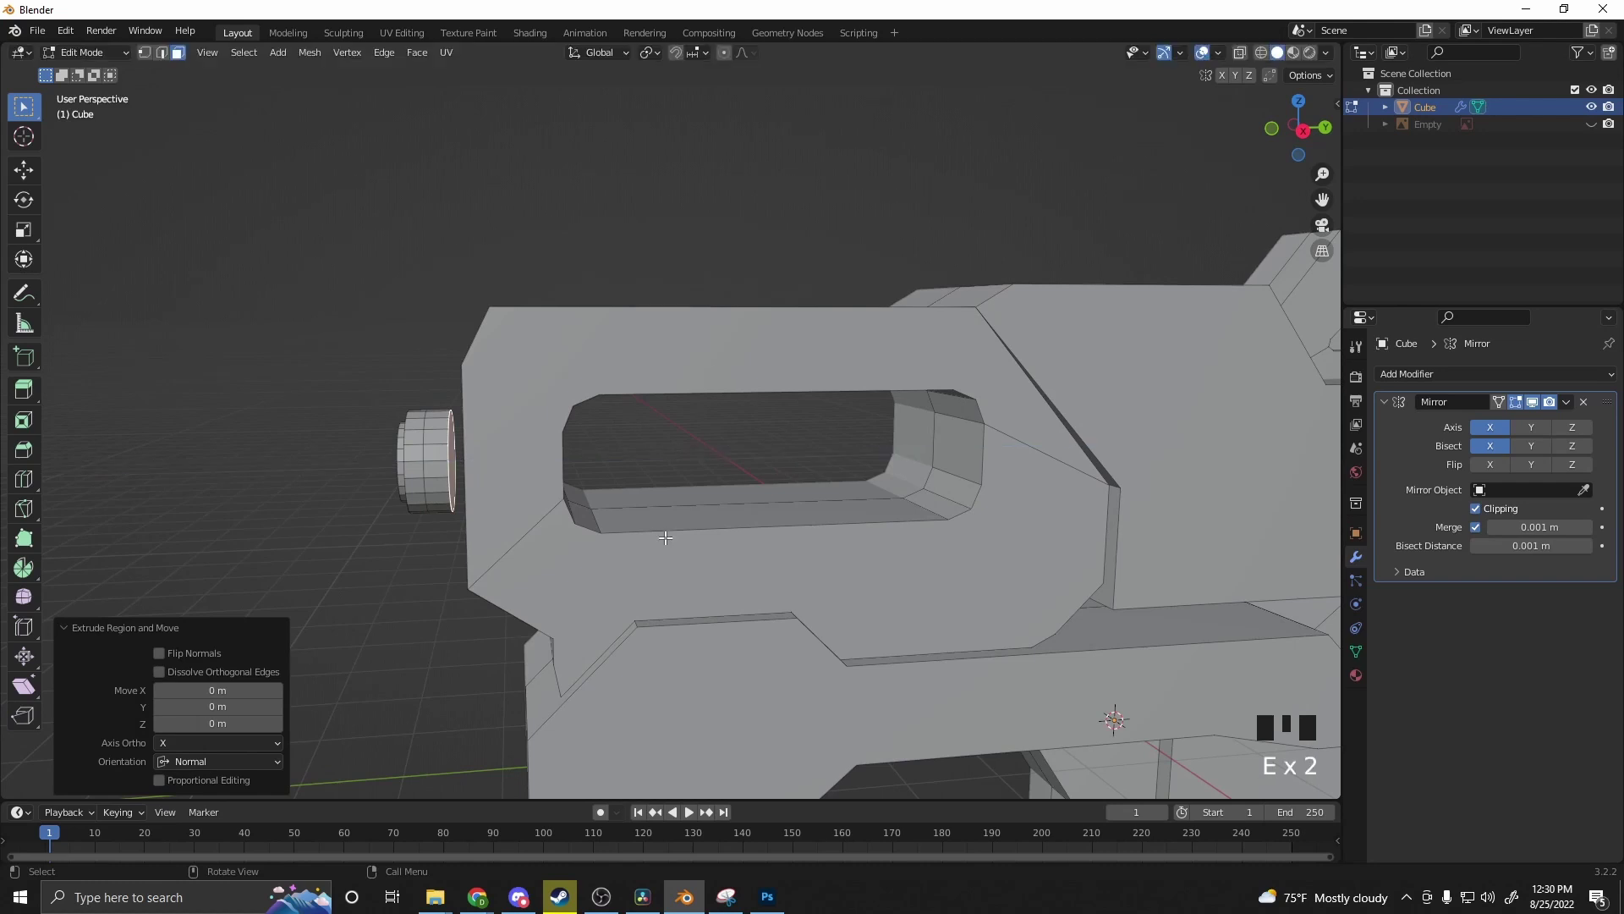
key("s")
left_click(744, 719)
Step: Extrude the enlarged face about 5.69 m through the rear block as a long cylinder
key("e")
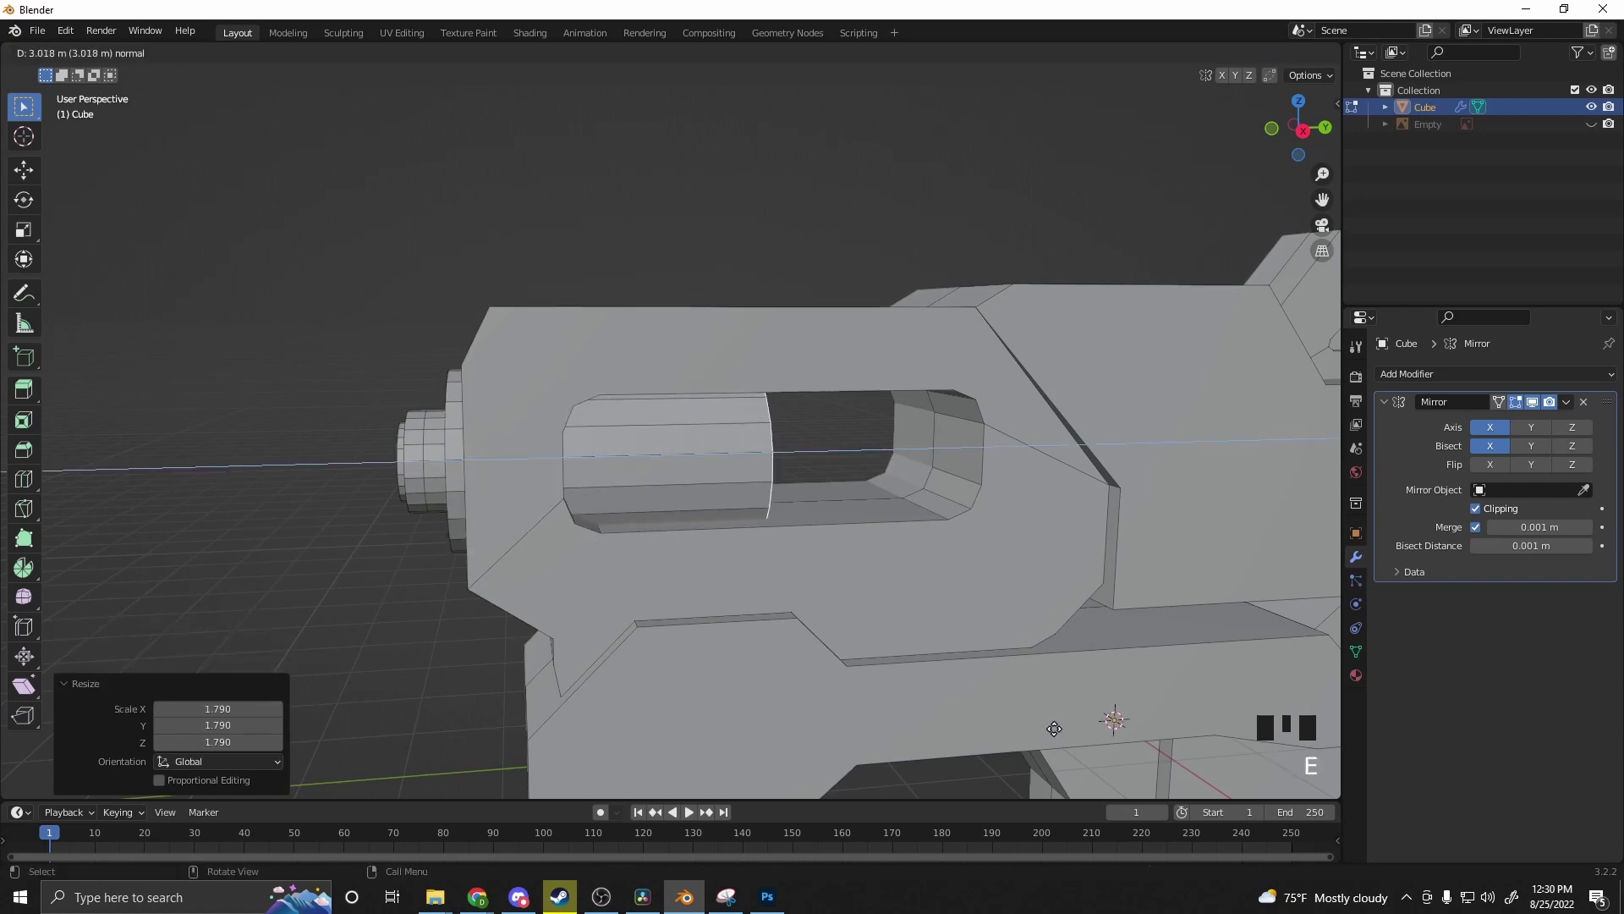
right_click(1277, 720)
scroll(736, 637, "down", 2)
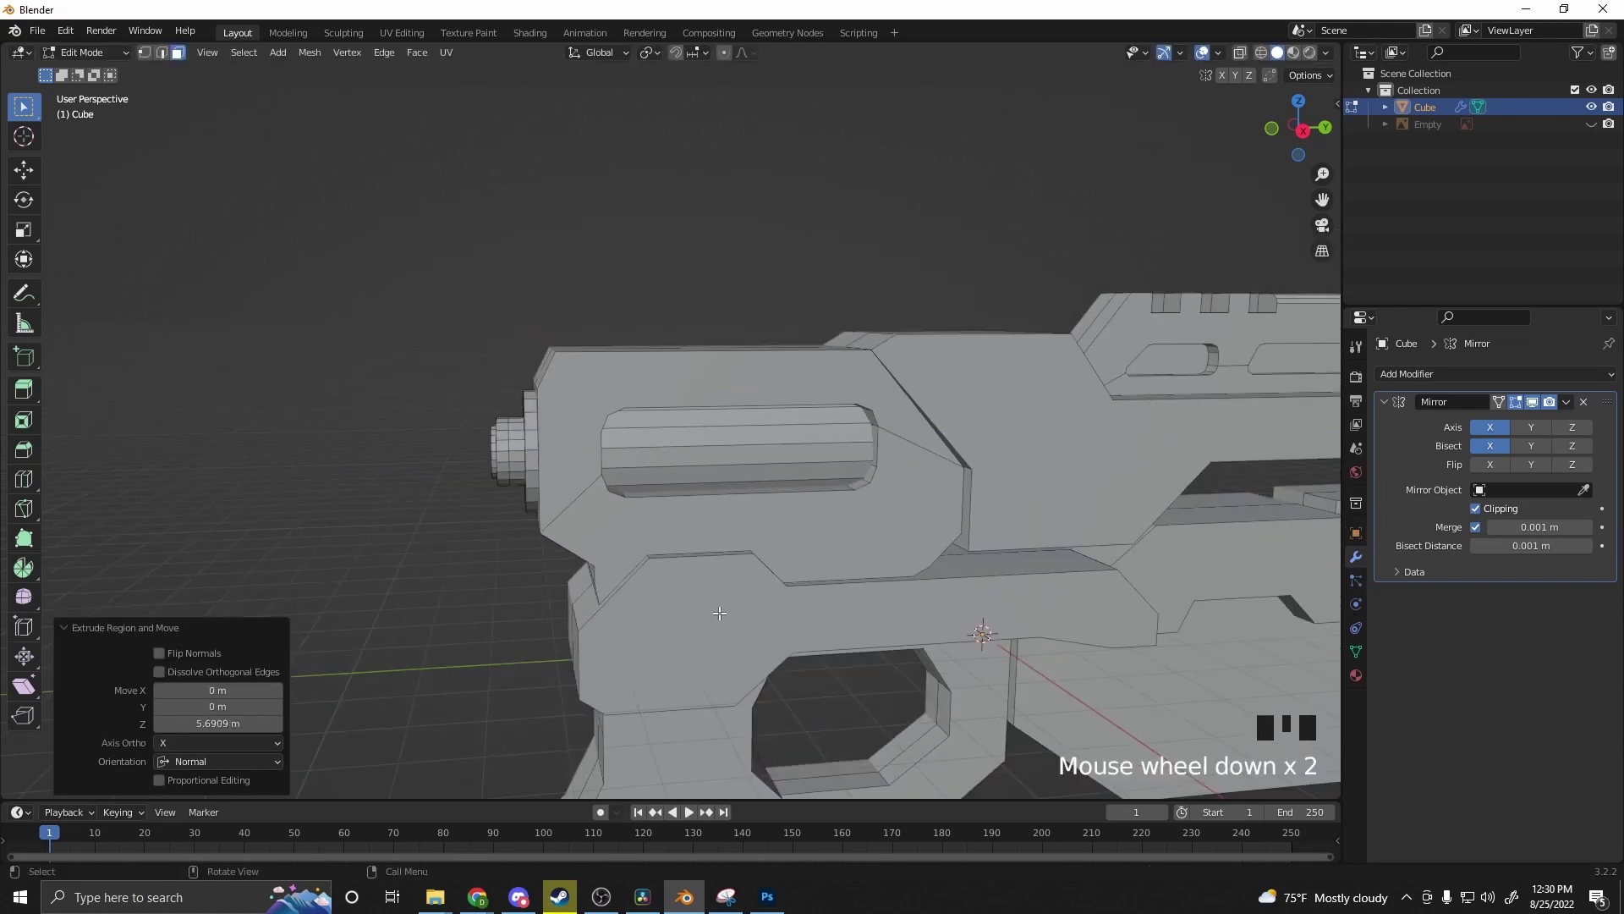
Step: Select the whole linked cylinder and move it slightly along Y, deeper into the rear block
left_click(720, 432)
key("l")
key("g")
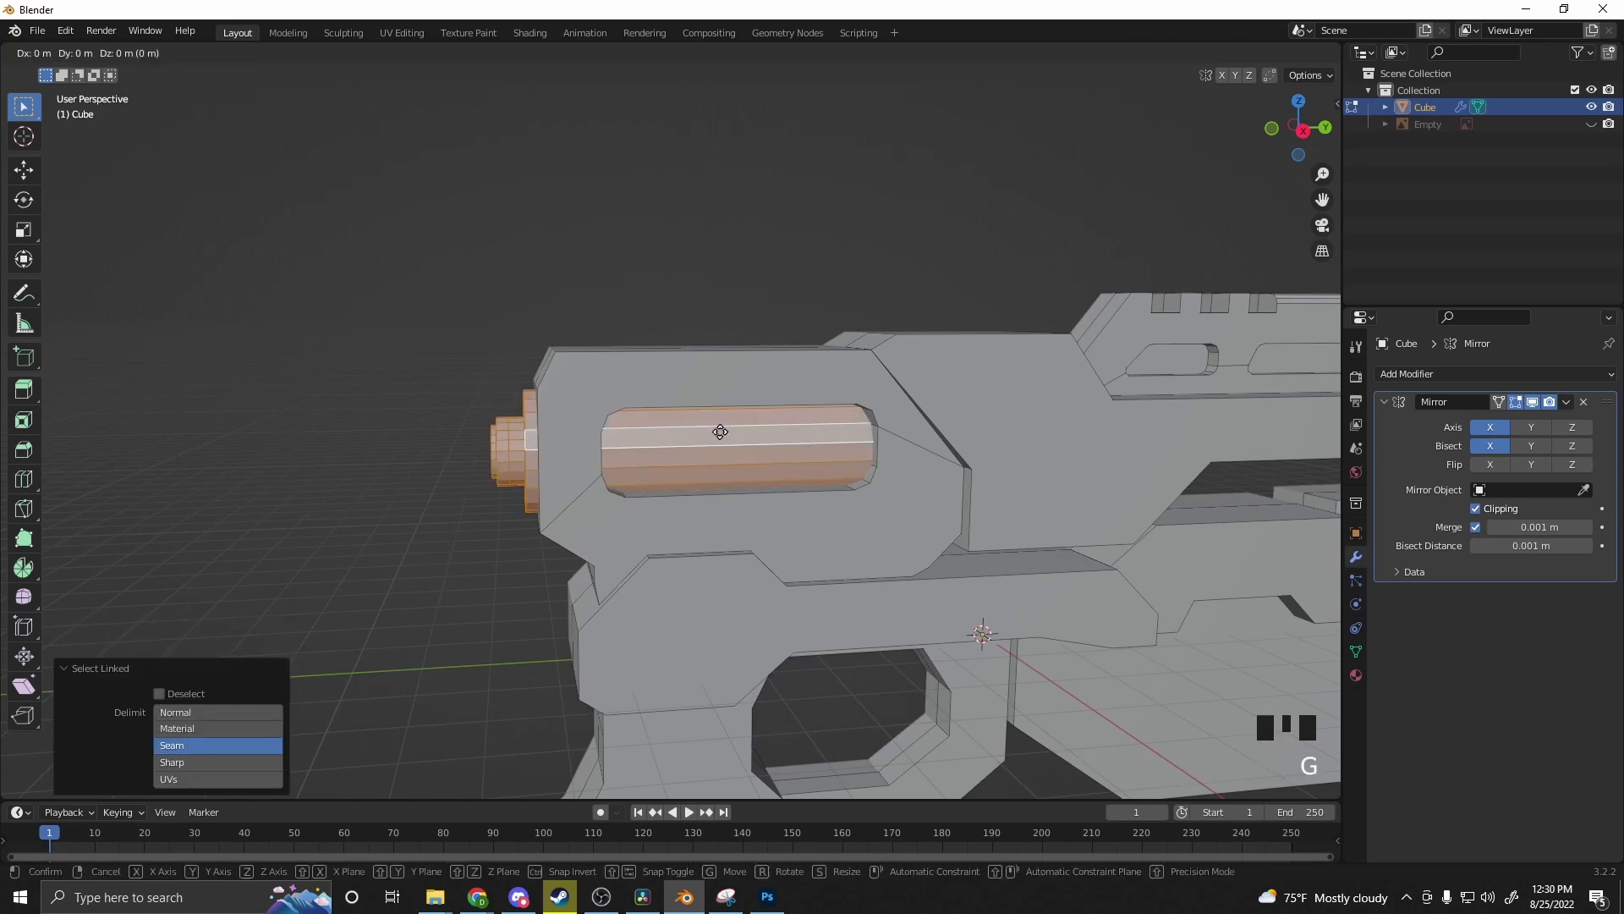
key("x")
key("y")
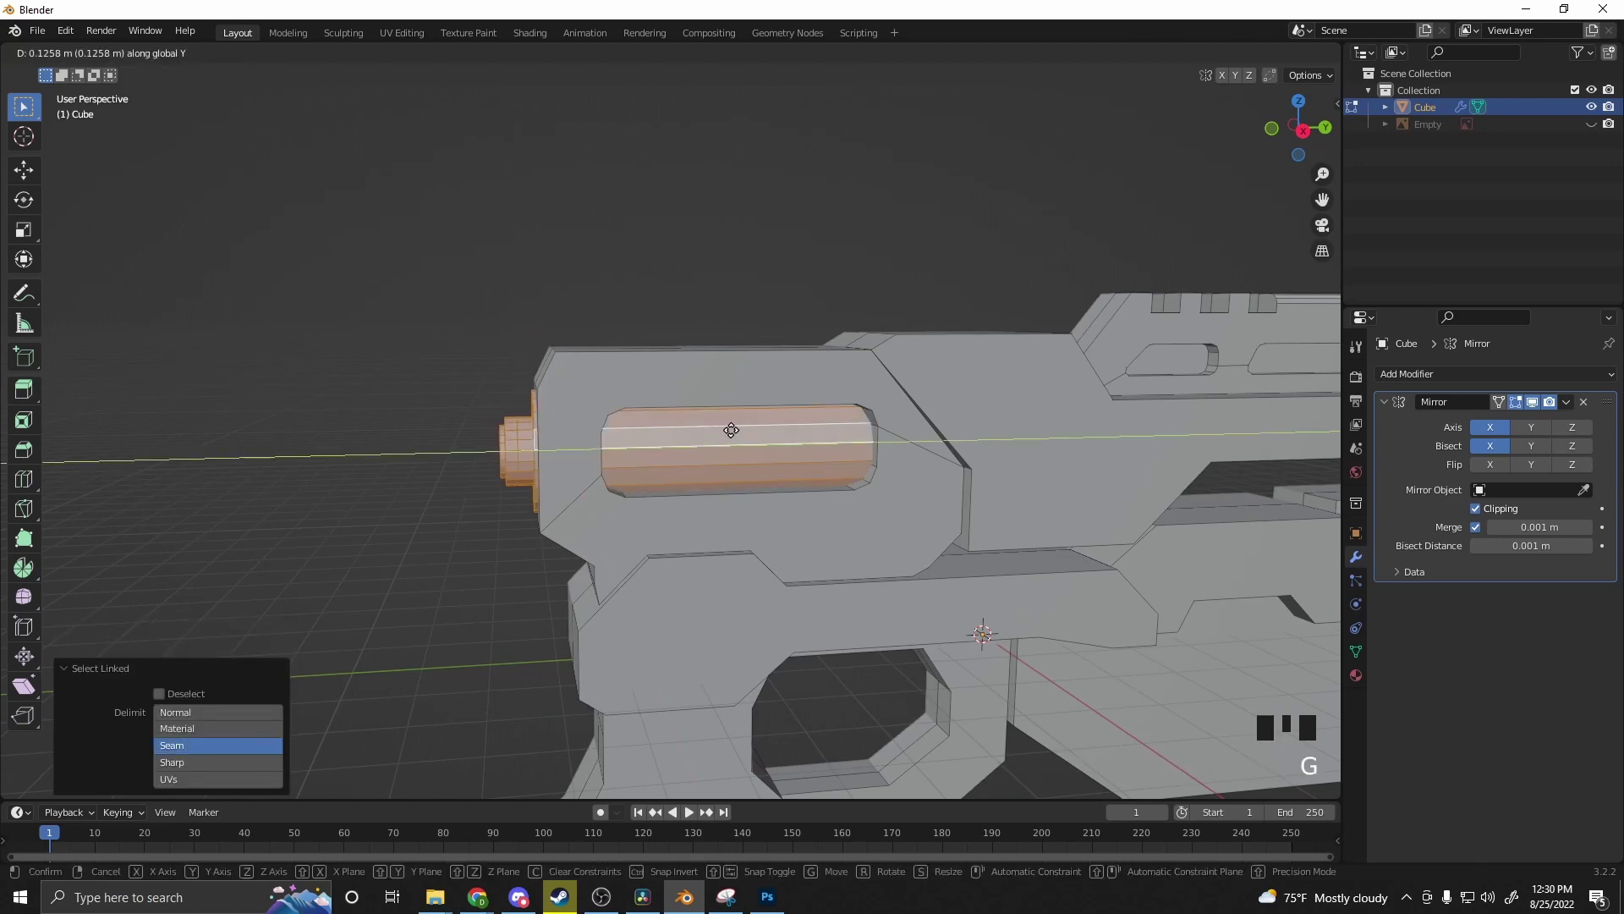
key("Return")
left_click(372, 512)
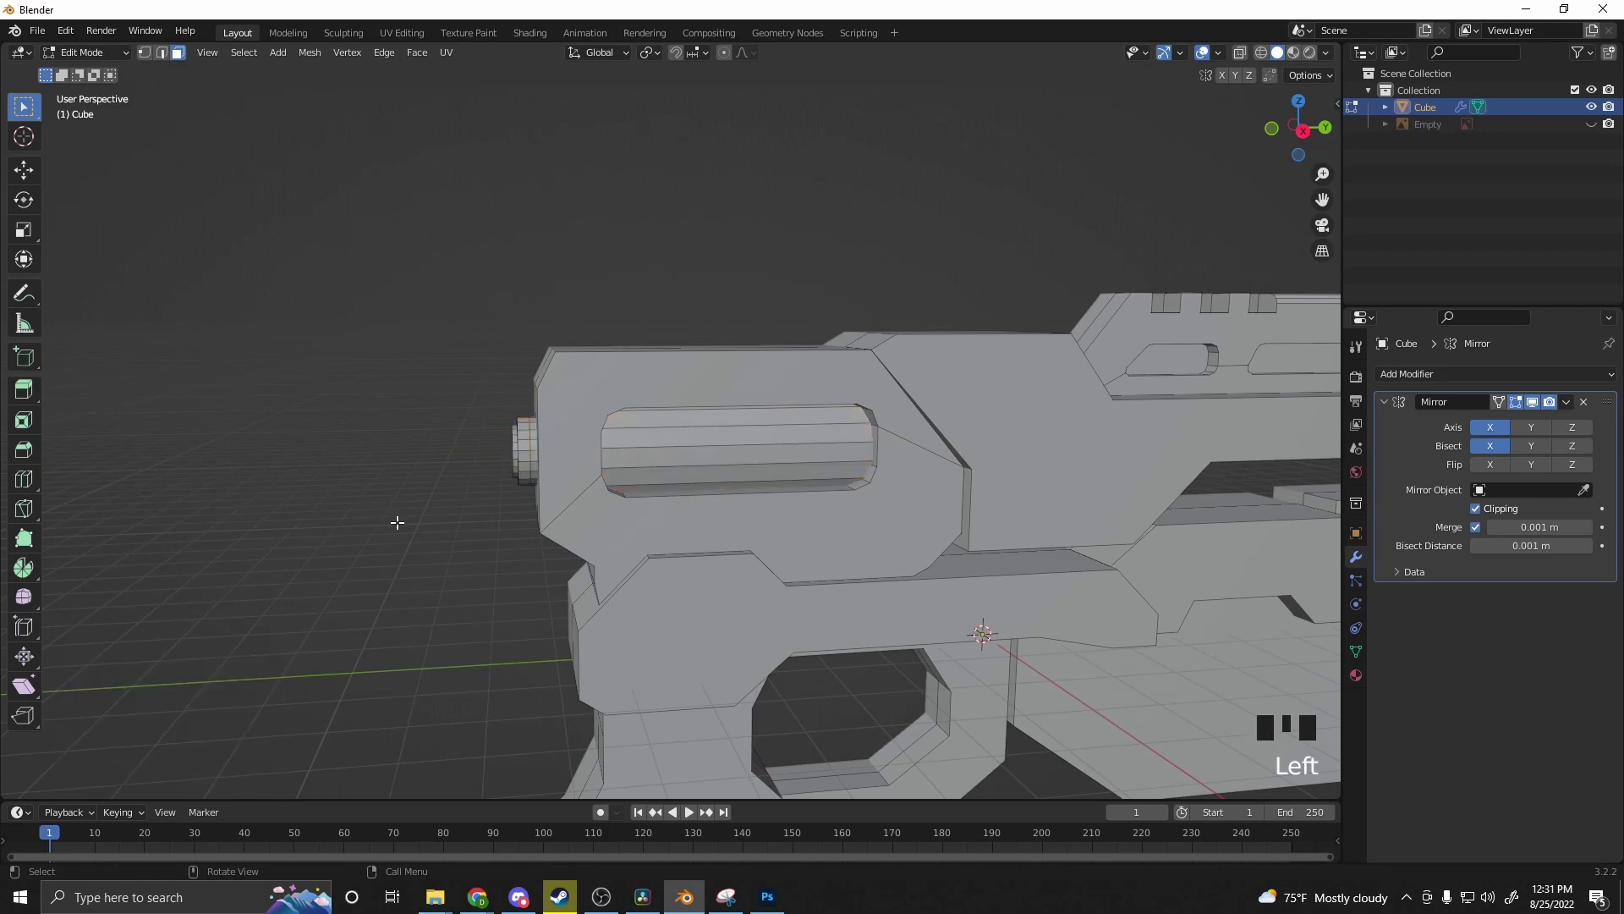
Step: Examine the cylinder inside the rear block from several angles in solid and wireframe shading, checking its inner end
middle_click_drag(391, 519, 598, 471)
left_click(656, 423)
scroll(687, 452, "up", 2)
scroll(716, 464, "up", 3)
scroll(716, 464, "up", 2)
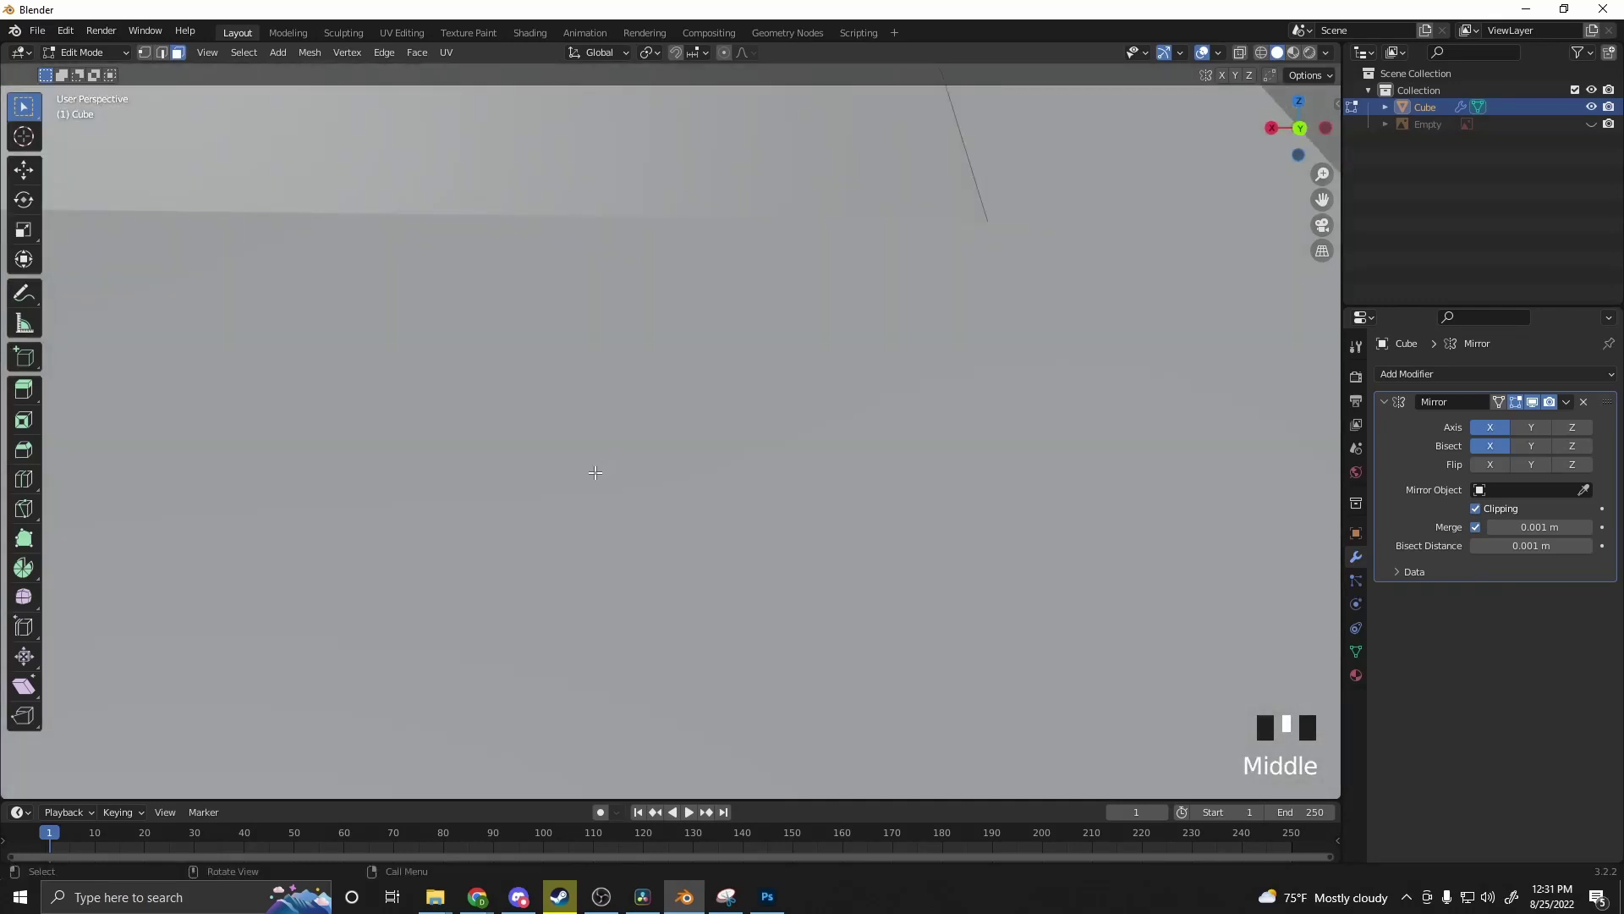
scroll(559, 474, "up", 3)
scroll(464, 482, "down", 2)
left_click(463, 481)
scroll(457, 482, "down", 3)
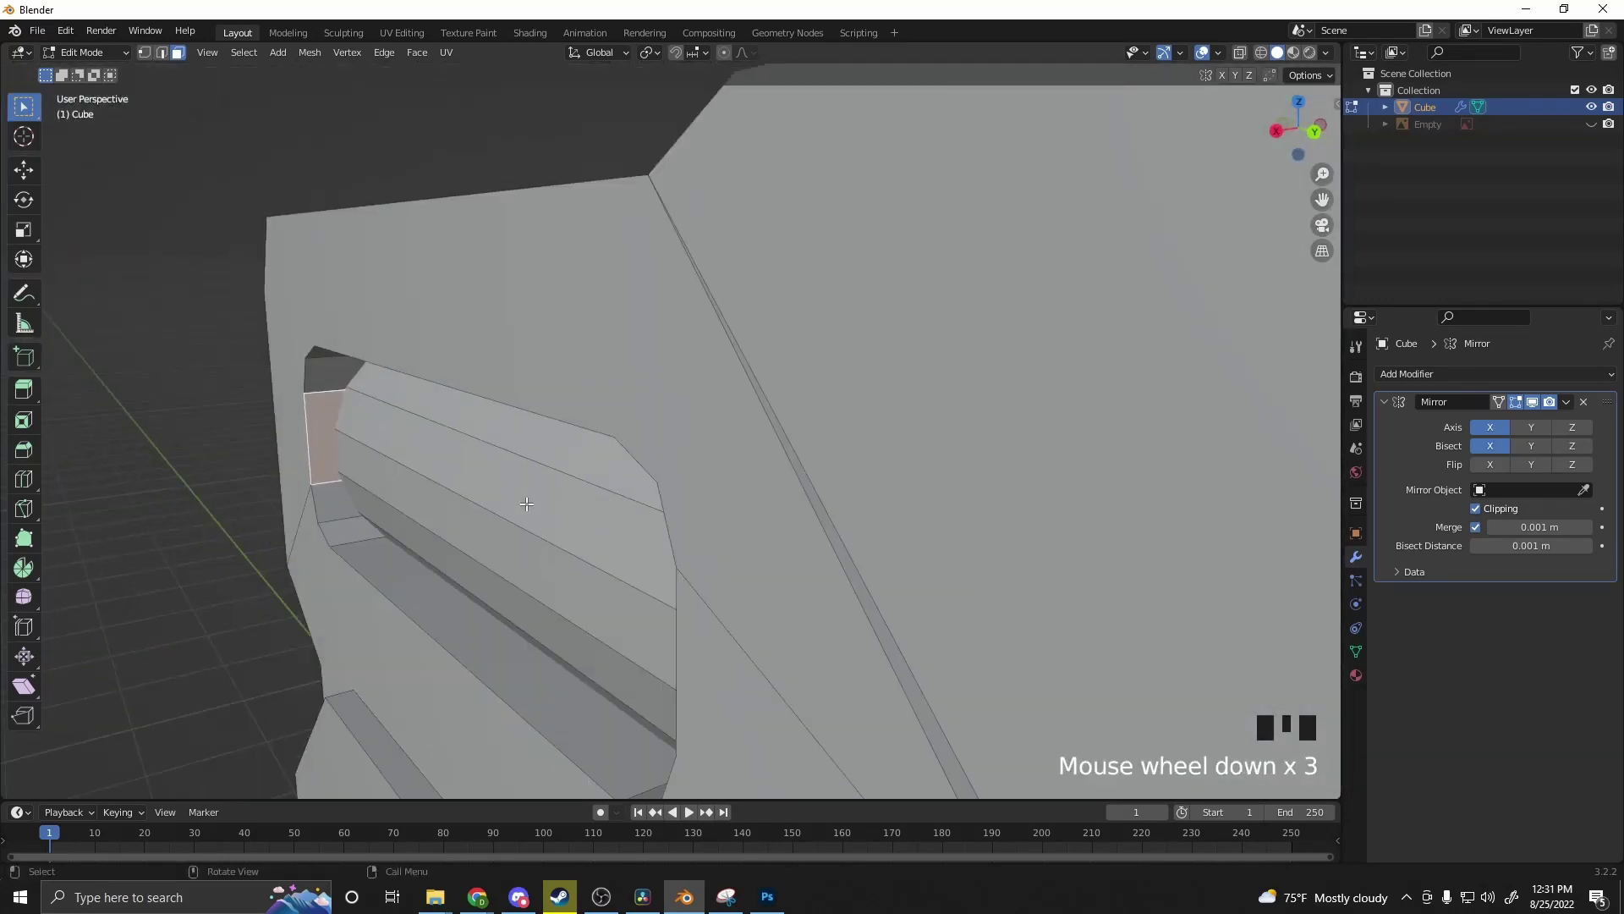
middle_click_drag(461, 482, 696, 453)
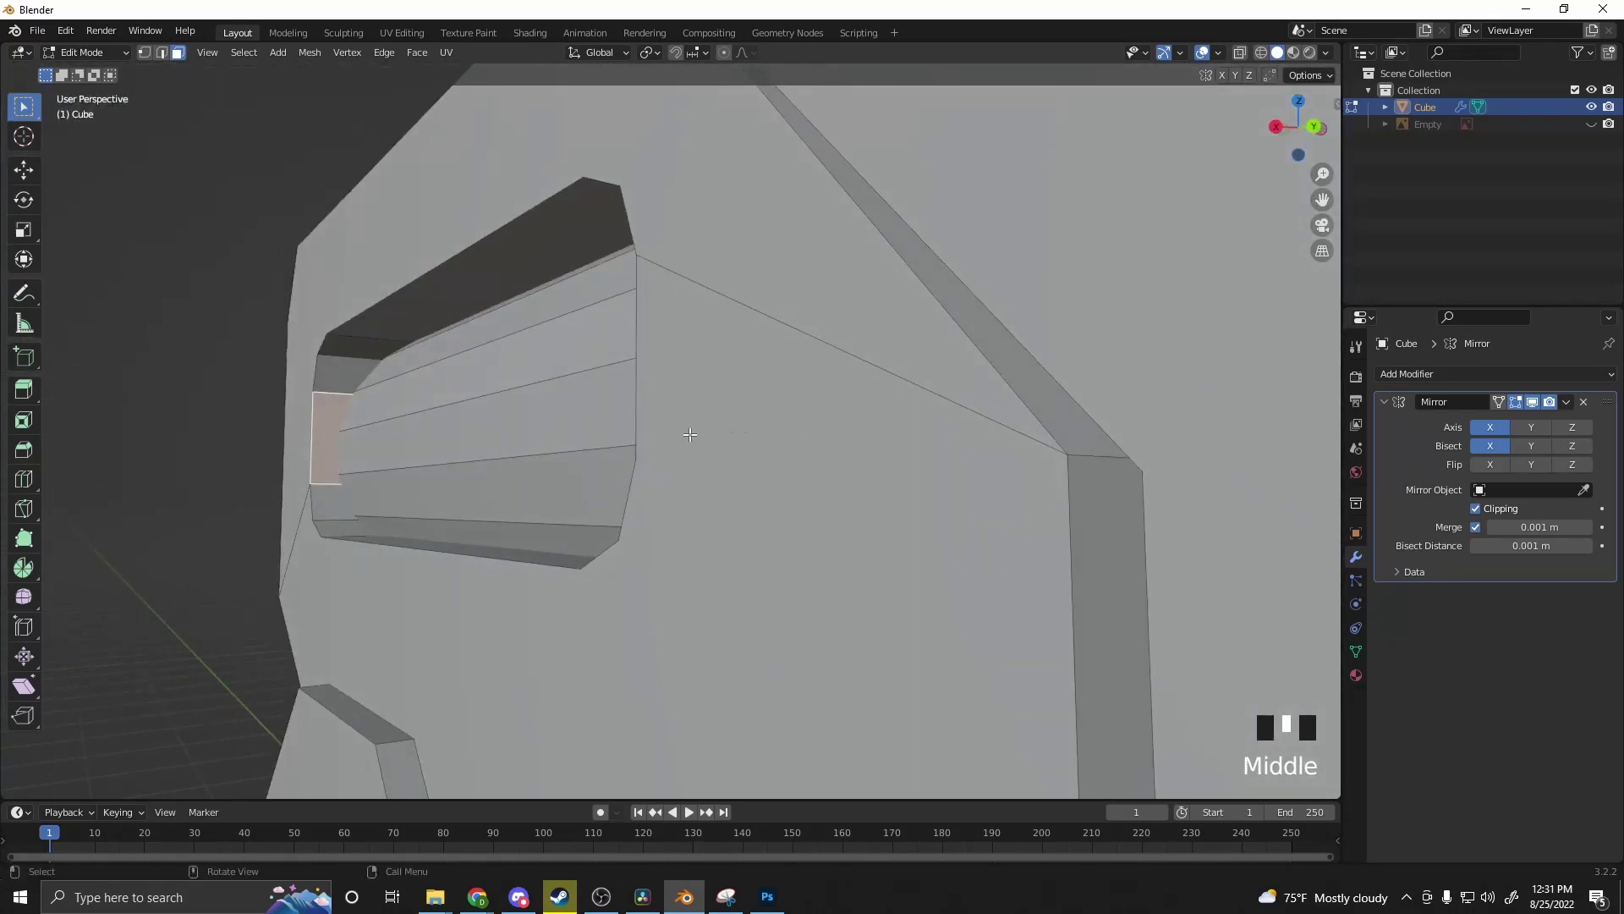
key("z")
left_click(1099, 423)
left_click(1097, 478)
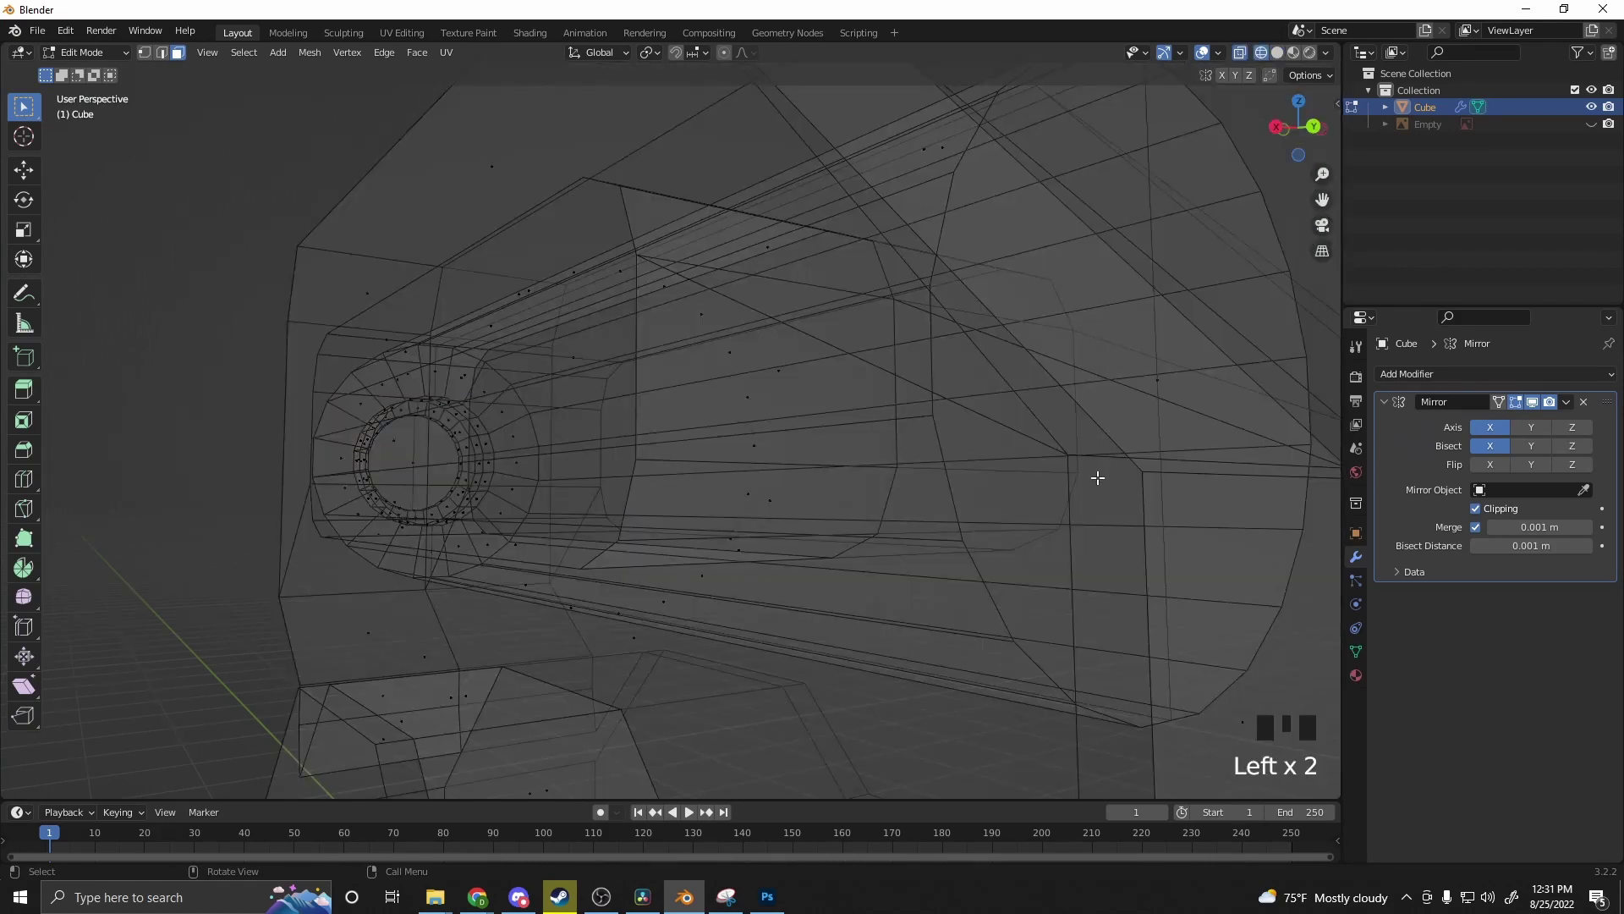
left_click(1068, 348)
left_click(1068, 348)
scroll(1111, 368, "down", 1)
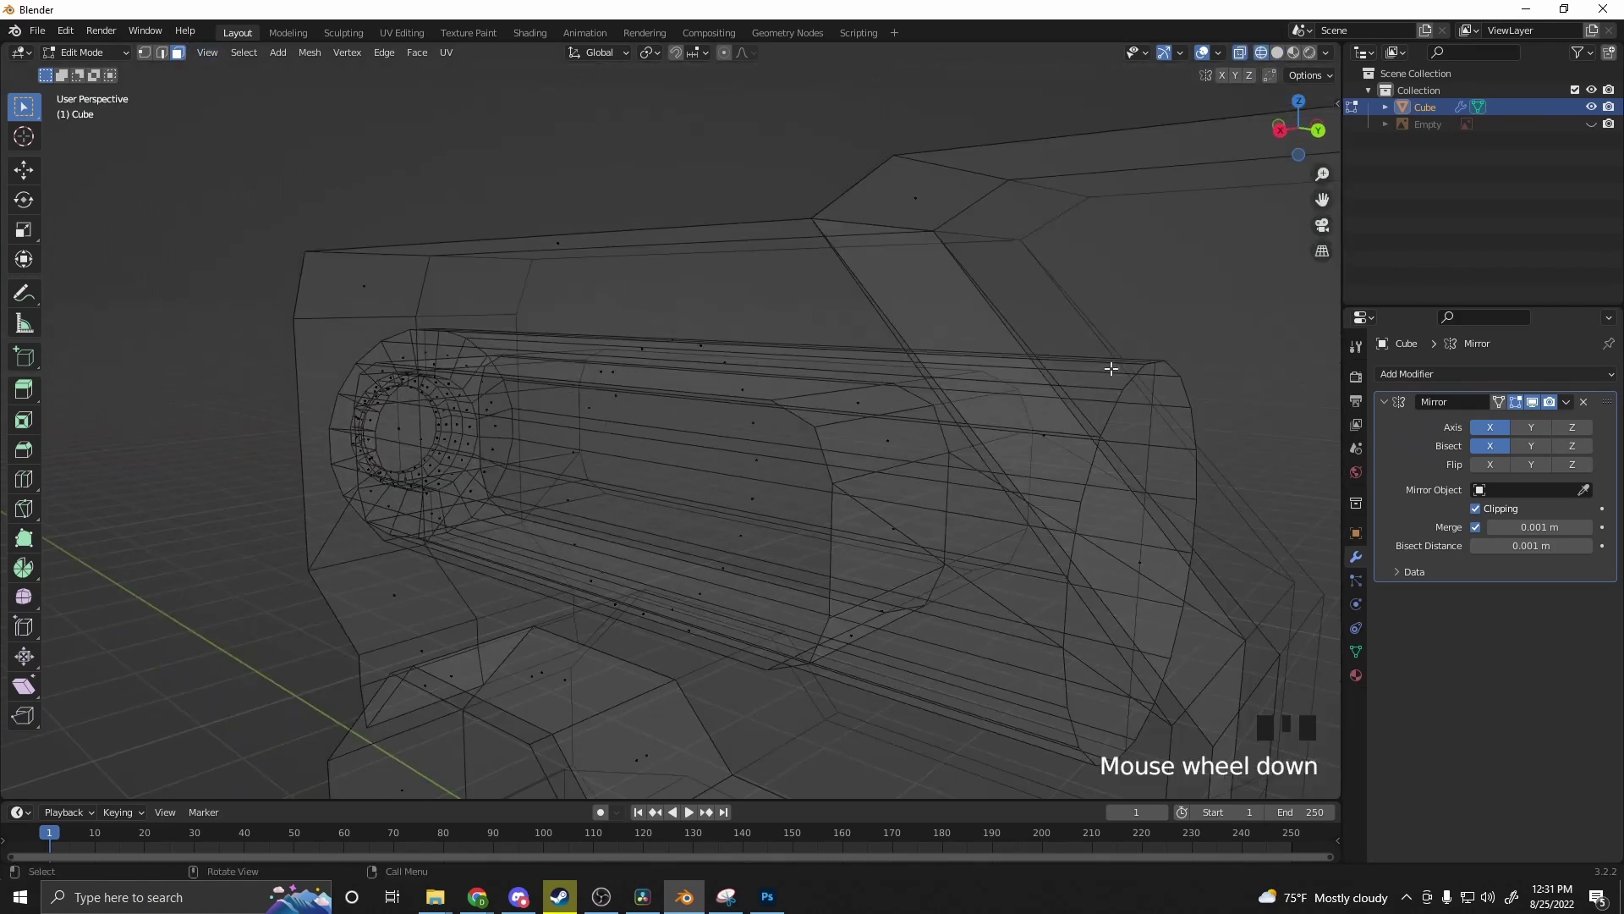
left_click(1231, 545)
left_click(1091, 583)
middle_click_drag(1091, 583, 1055, 593)
left_click(341, 486)
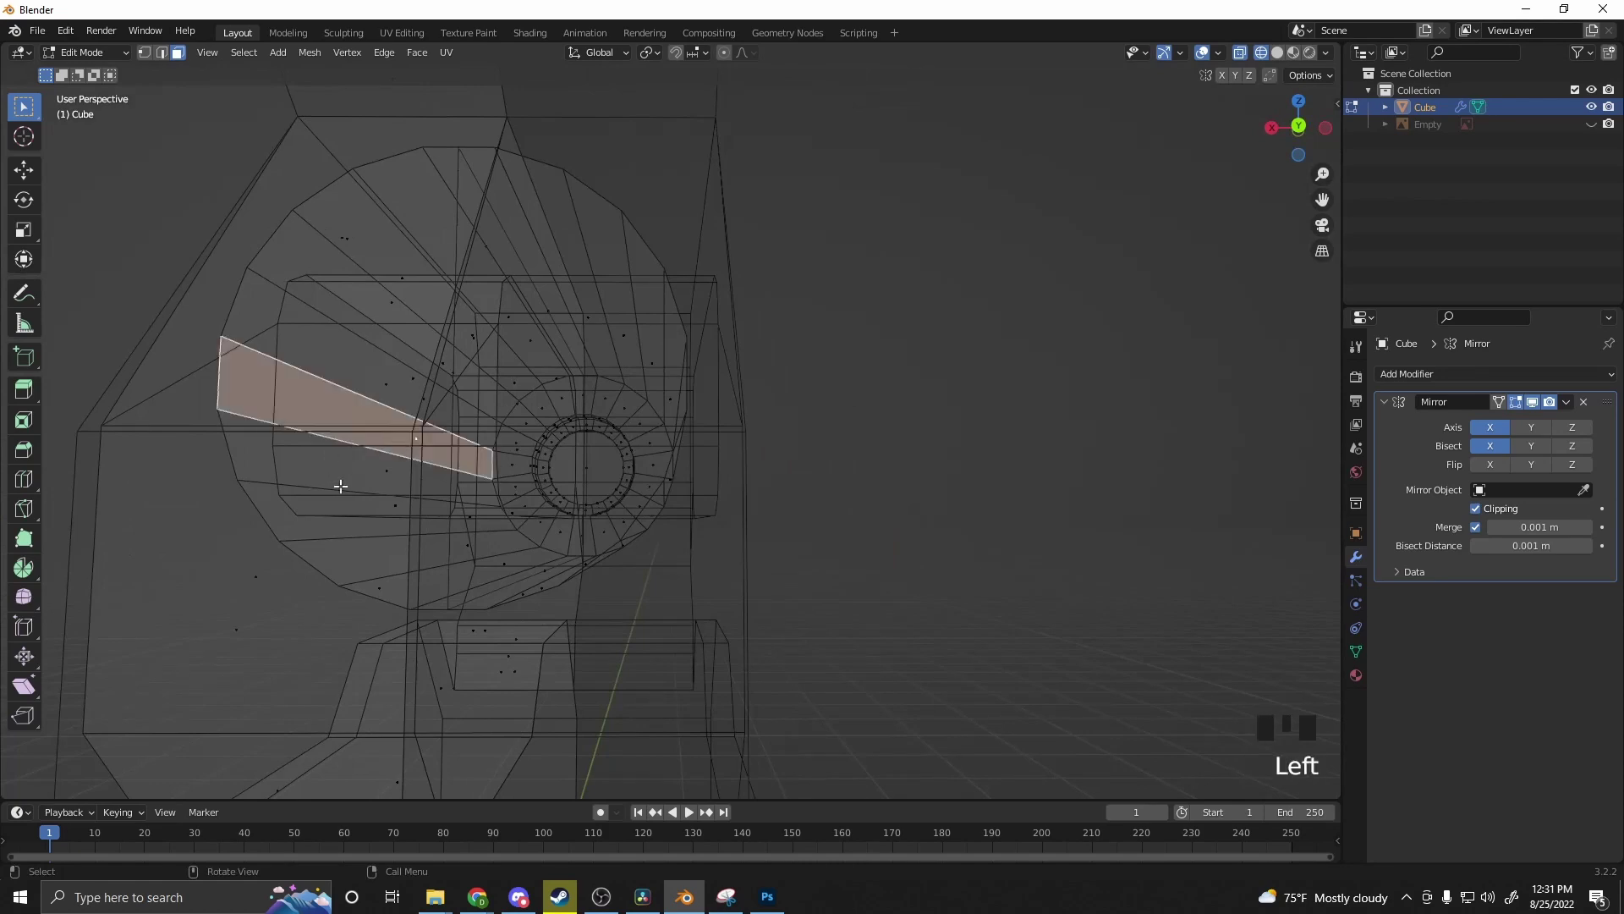
left_click(340, 486)
middle_click_drag(356, 543, 551, 562)
scroll(554, 561, "down", 2)
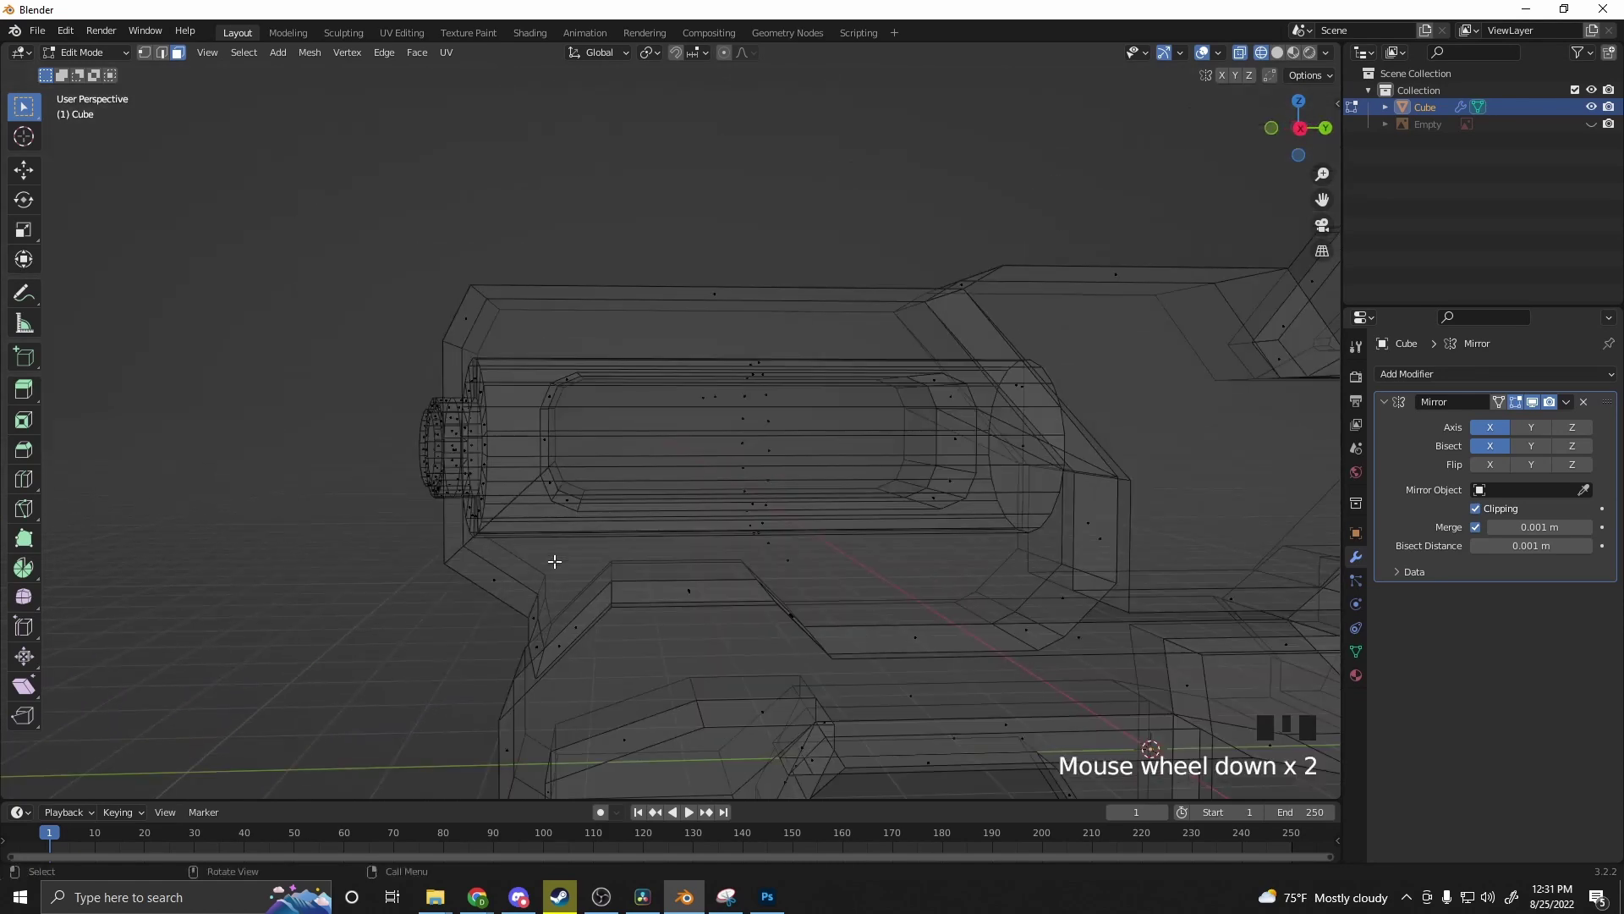
key("Tab")
key("Tab")
left_click(672, 509)
Step: Return to solid shading and move the whole linked cylinder about 2.29 m backward along Y, exposing its inner end in the cutout
key("z")
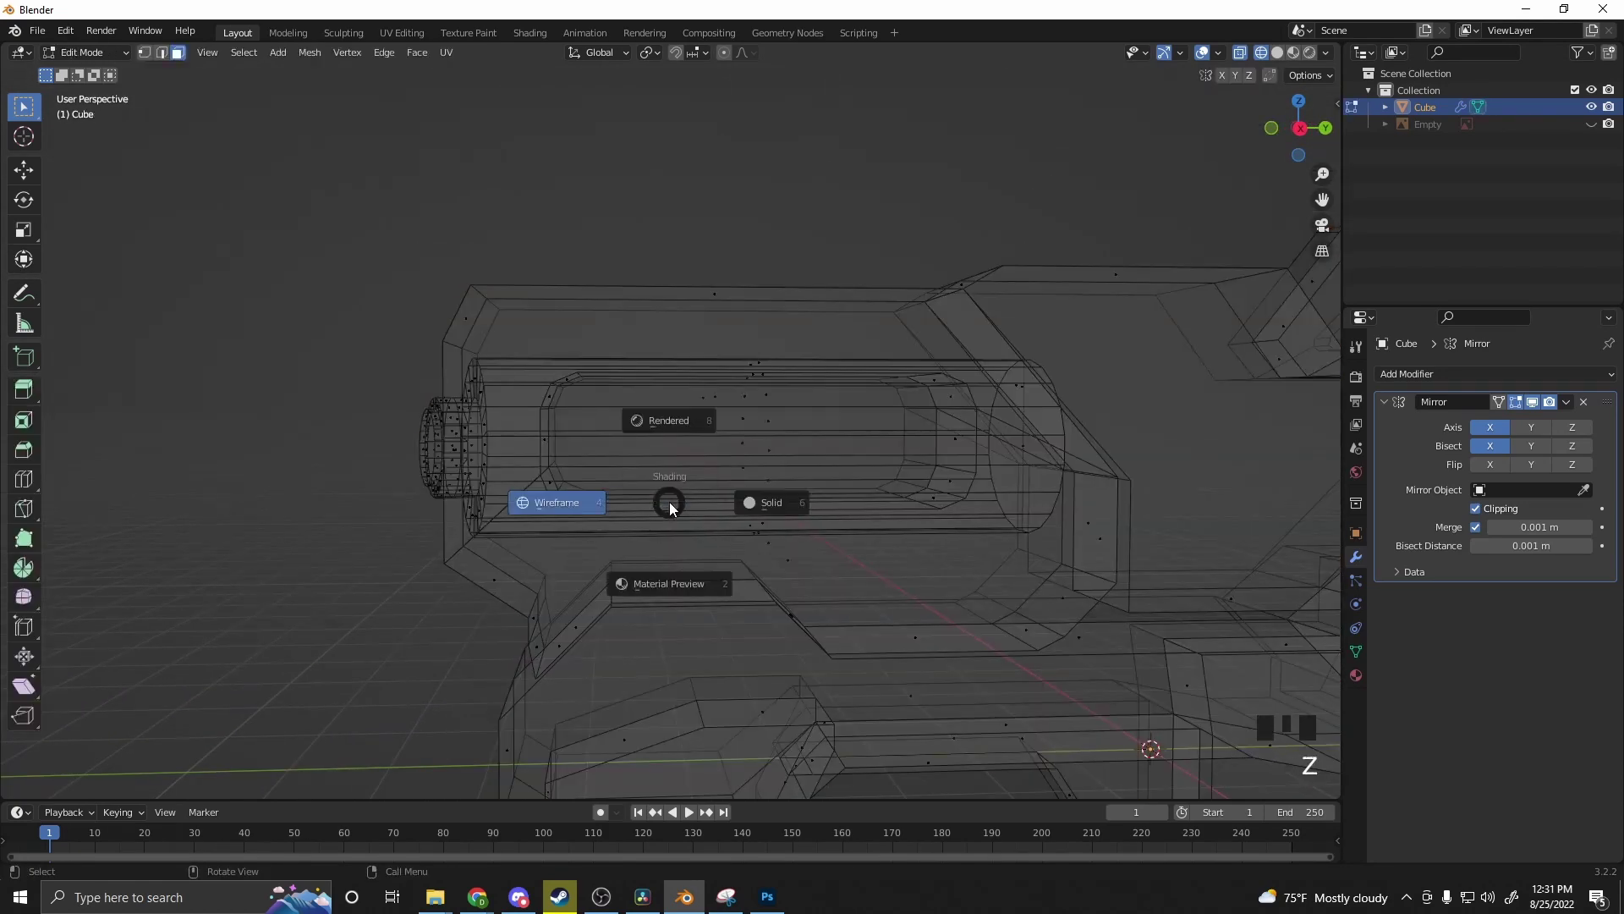
left_click(814, 489)
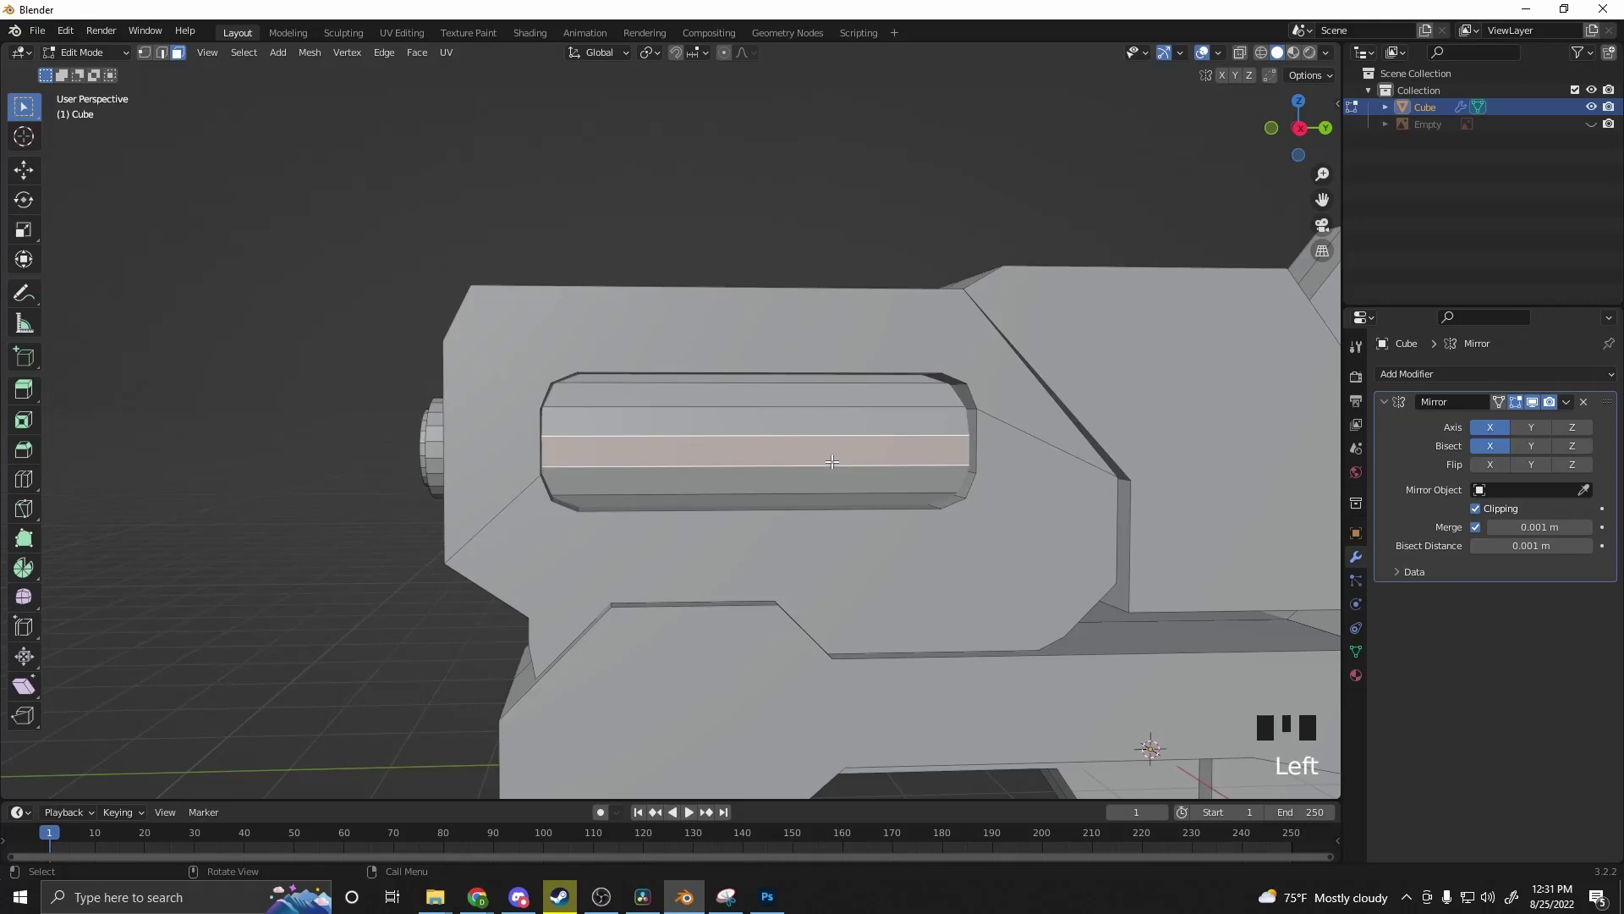
key("l")
key("g")
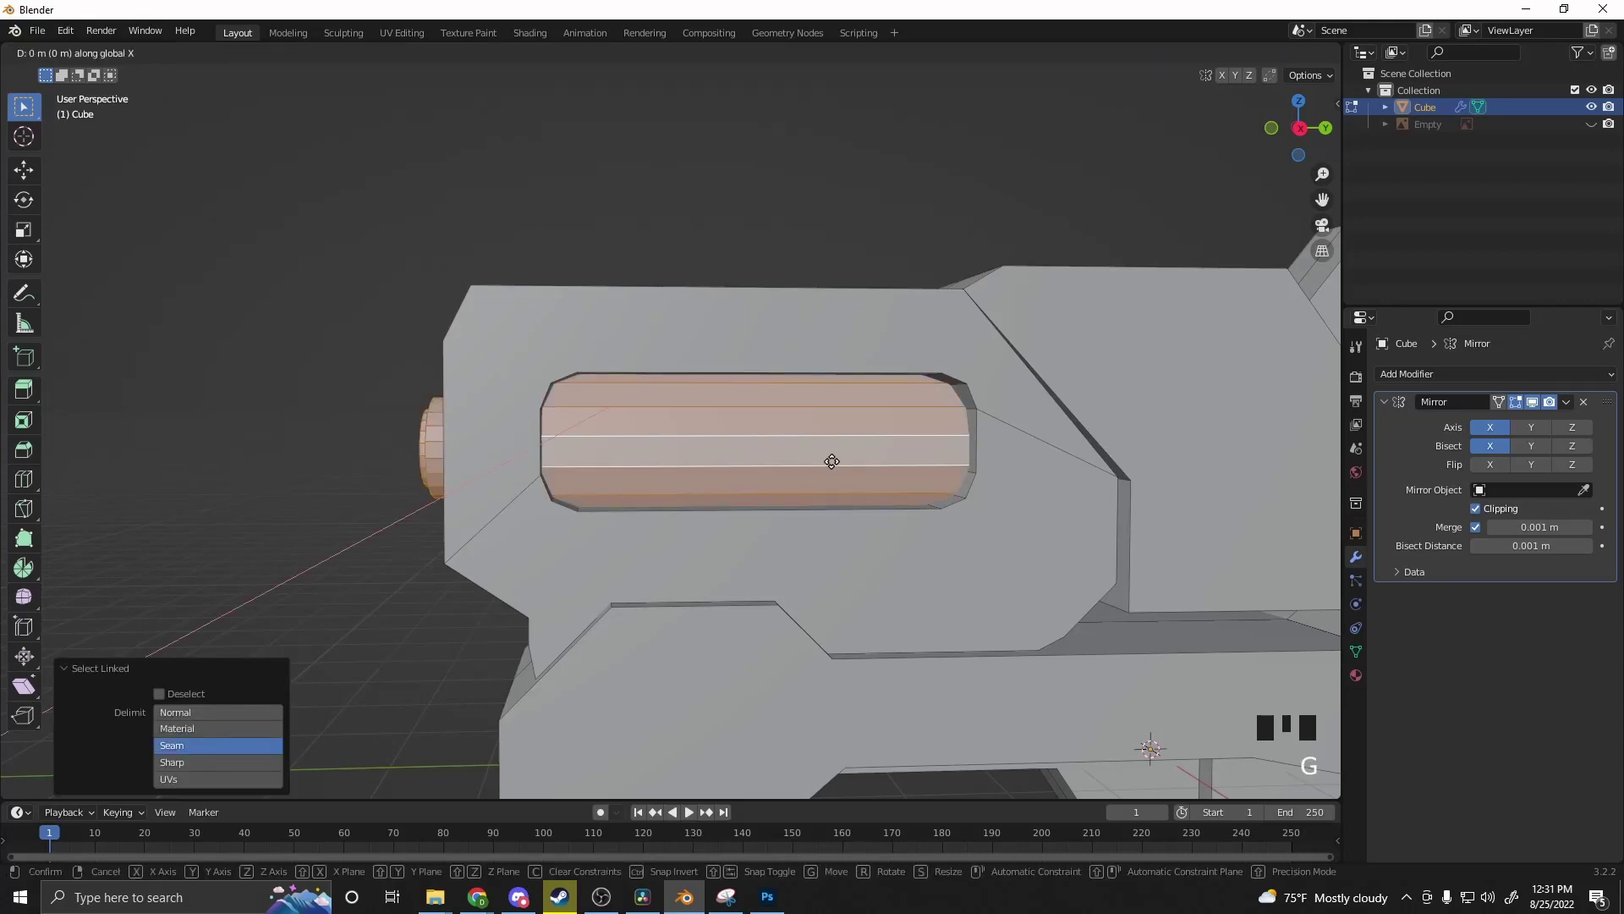
left_click(681, 486)
middle_click_drag(683, 490, 595, 495)
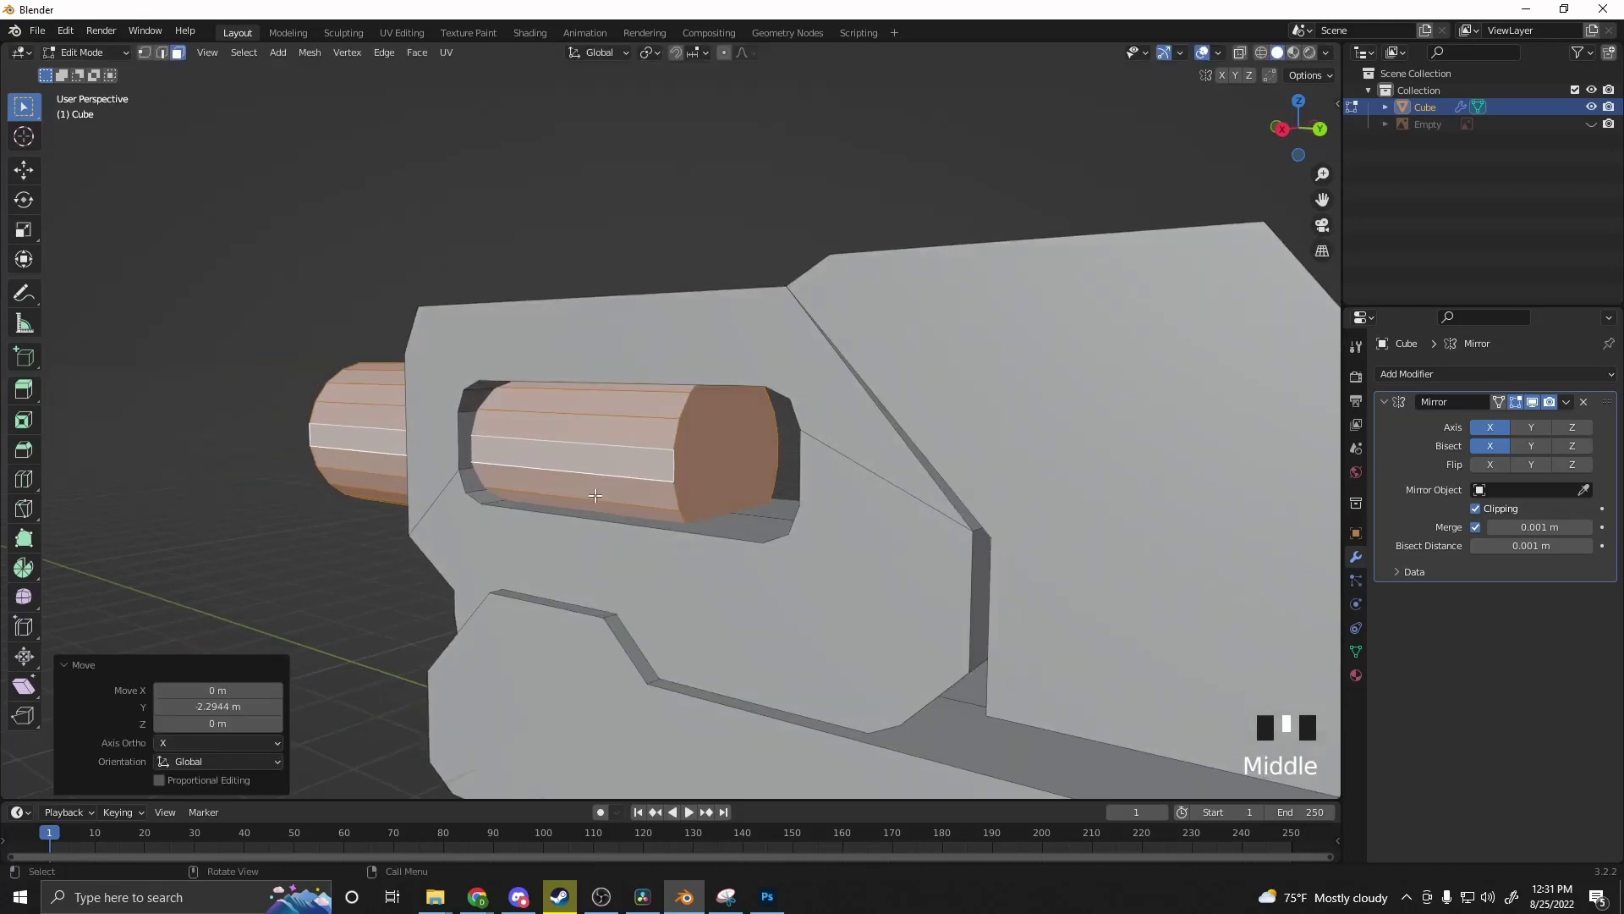
Step: Shorten the cylinder by moving its inner end face about 4.32 m backward along Y, until it sits behind the rear block
left_click(736, 449)
key("g")
key("y")
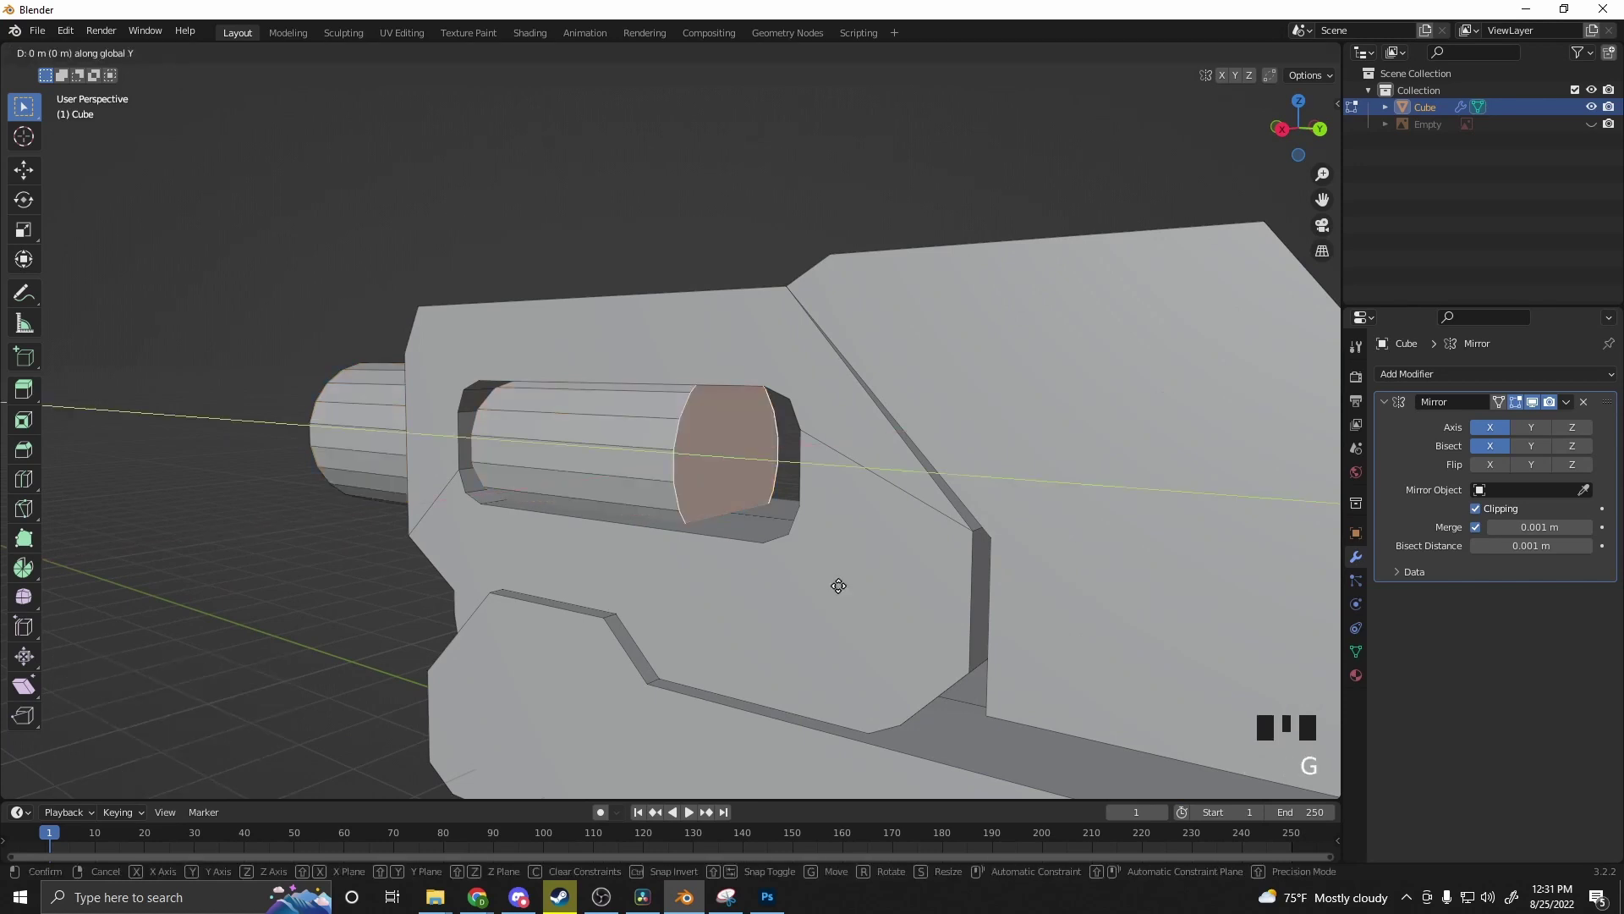
left_click(548, 546)
middle_click_drag(548, 545, 634, 547)
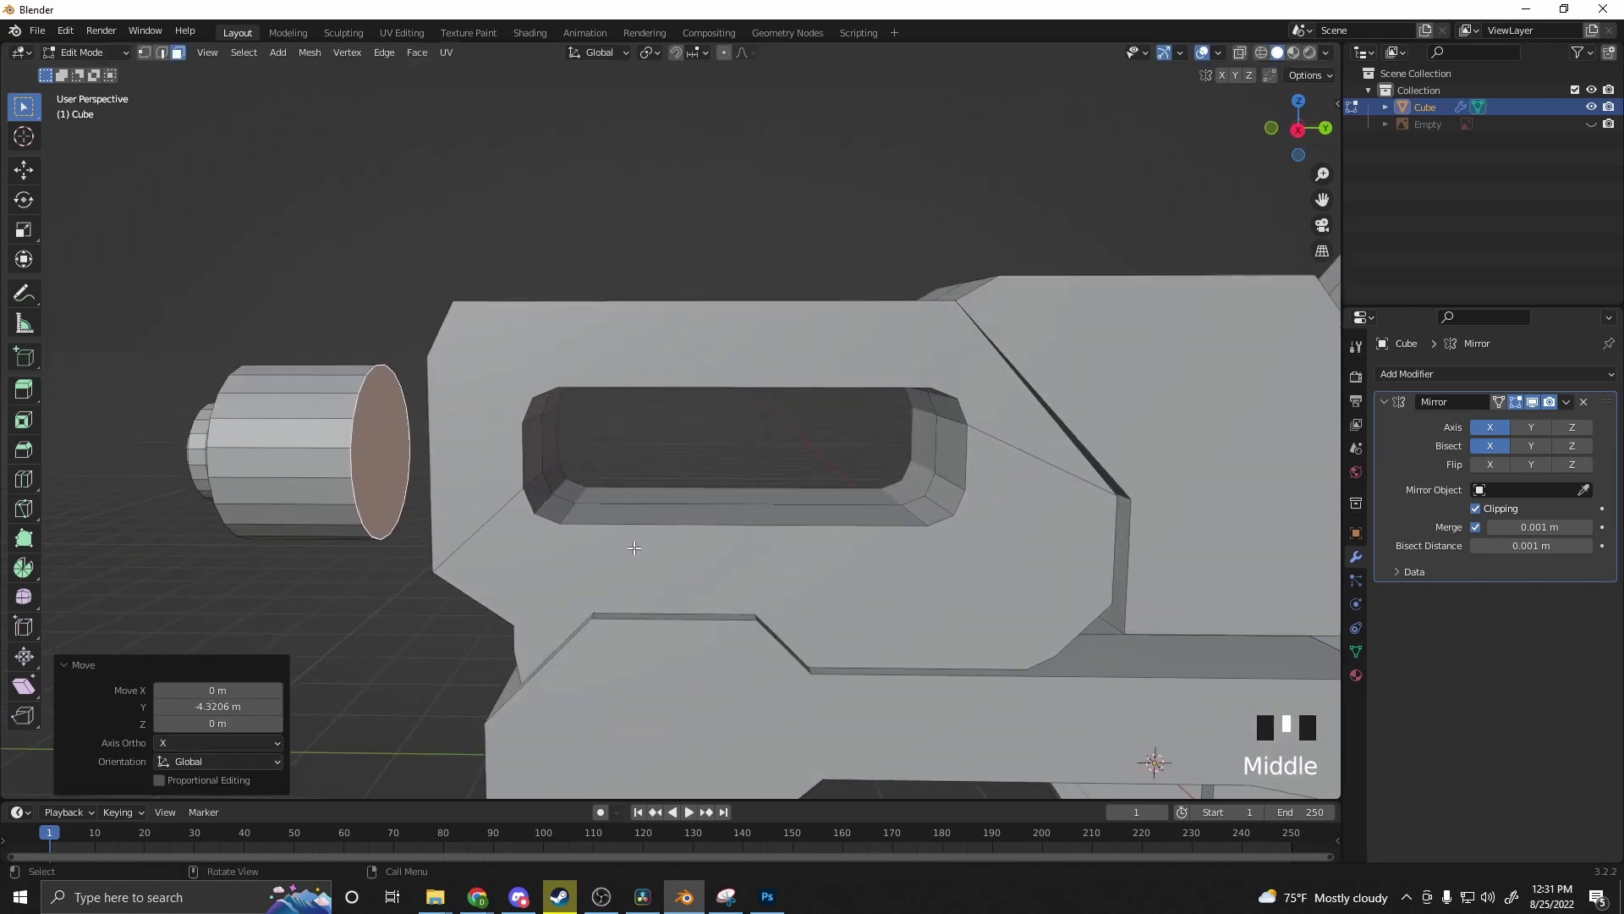
Step: Shrink a new inner end face to about 0.8 scale and extrude it slightly toward the block as a narrow neck
key("e")
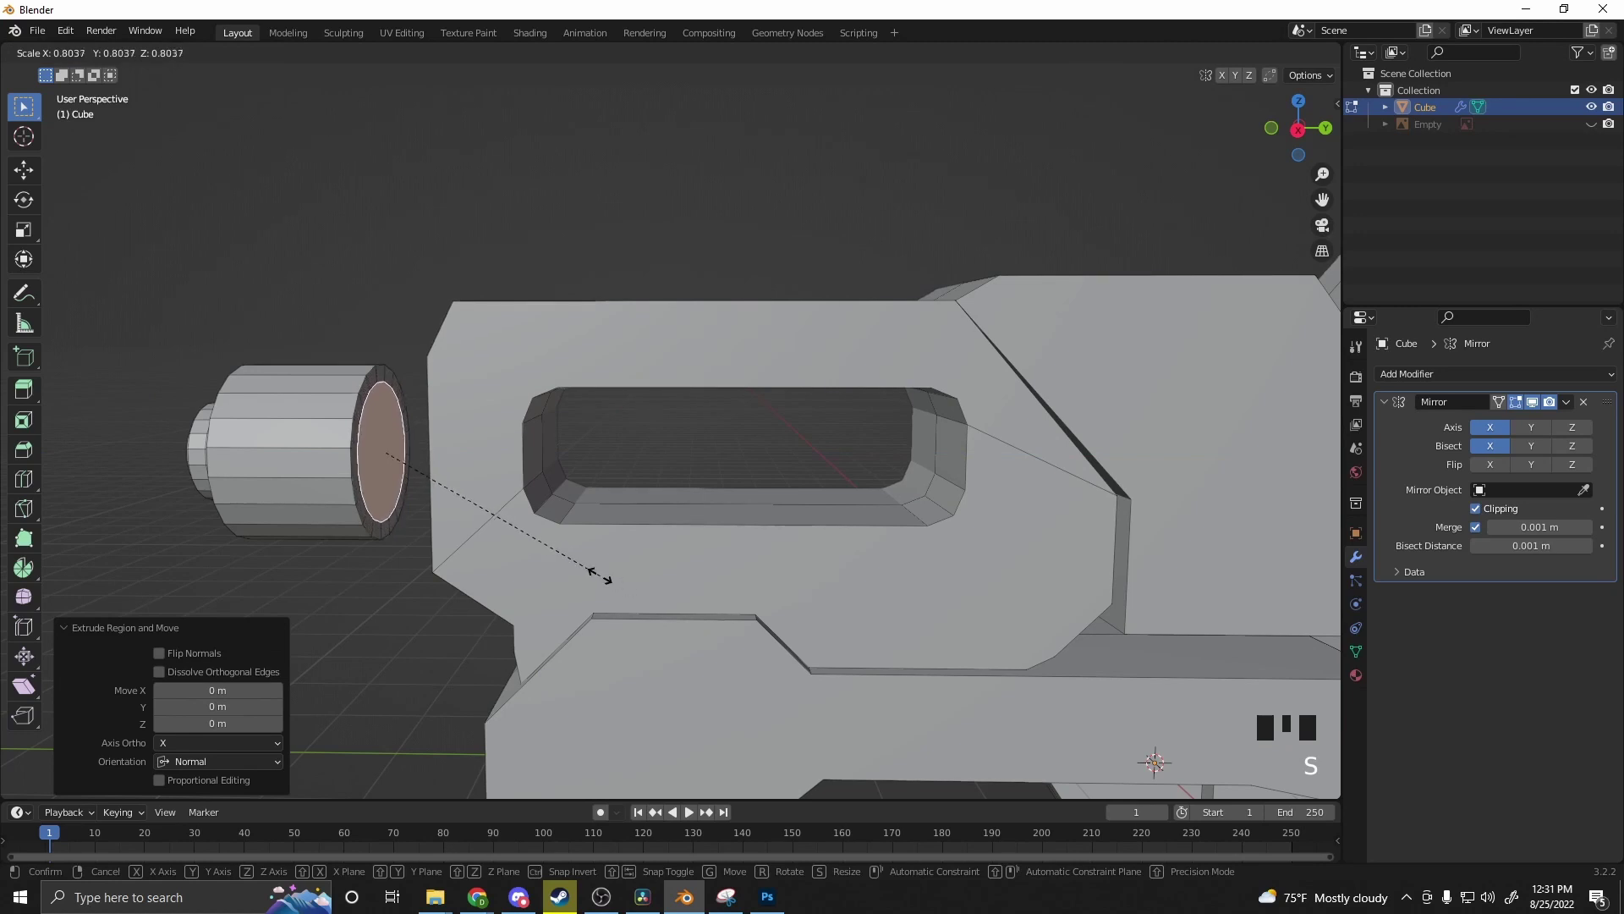
left_click(599, 572)
key("e")
left_click(605, 577)
Step: Enlarge a new face at the neck's end and extrude it about 0.22 m toward the block as a wider ring
key("e")
key("s")
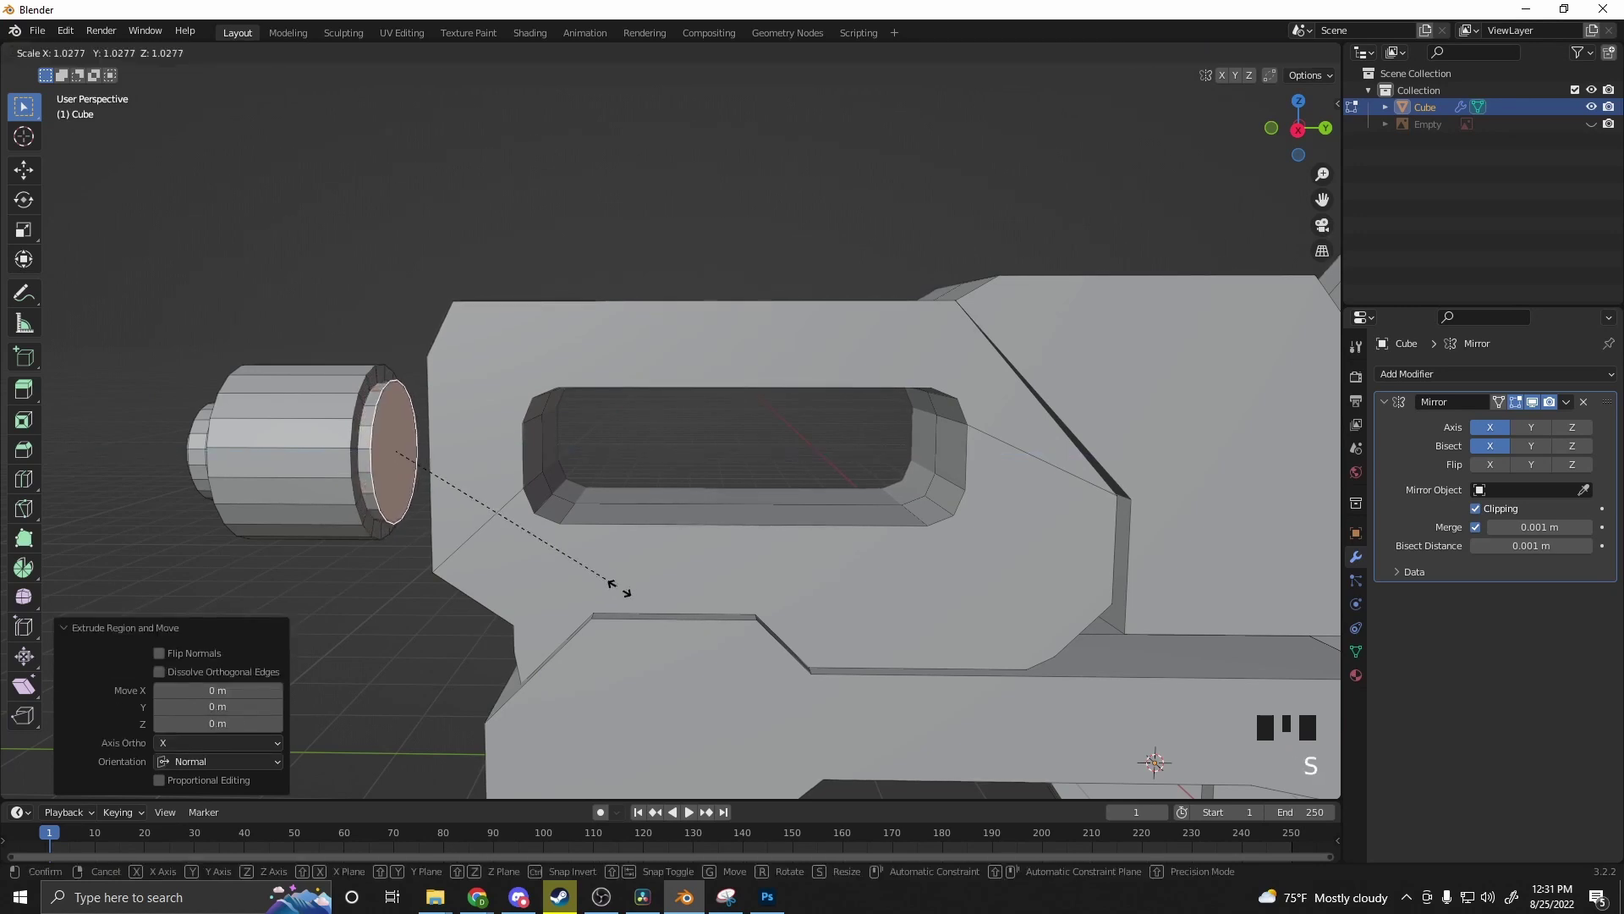
left_click(645, 633)
key("e")
left_click(664, 647)
Step: Shrink a new face on the ring's end and extrude it about 0.19 m to form a second neck
key("e")
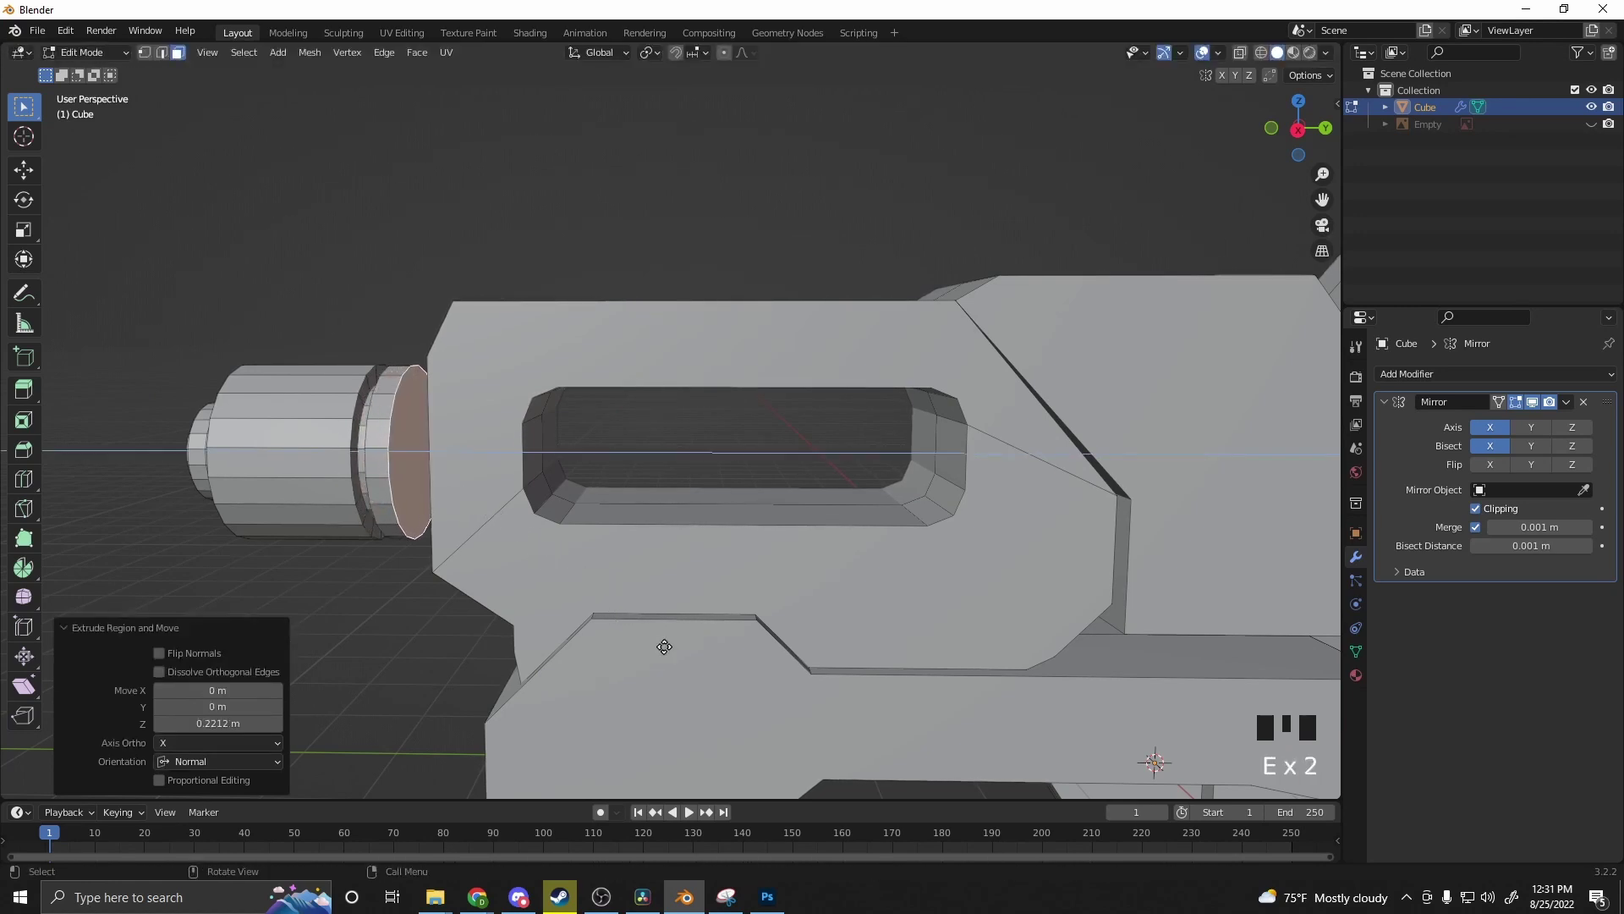
key("s")
left_click(615, 624)
key("e")
left_click(624, 625)
Step: Flare the second neck's end face by about 1.11, extrude it into the rear block, and enlarge the new end by about 1.05
key("s")
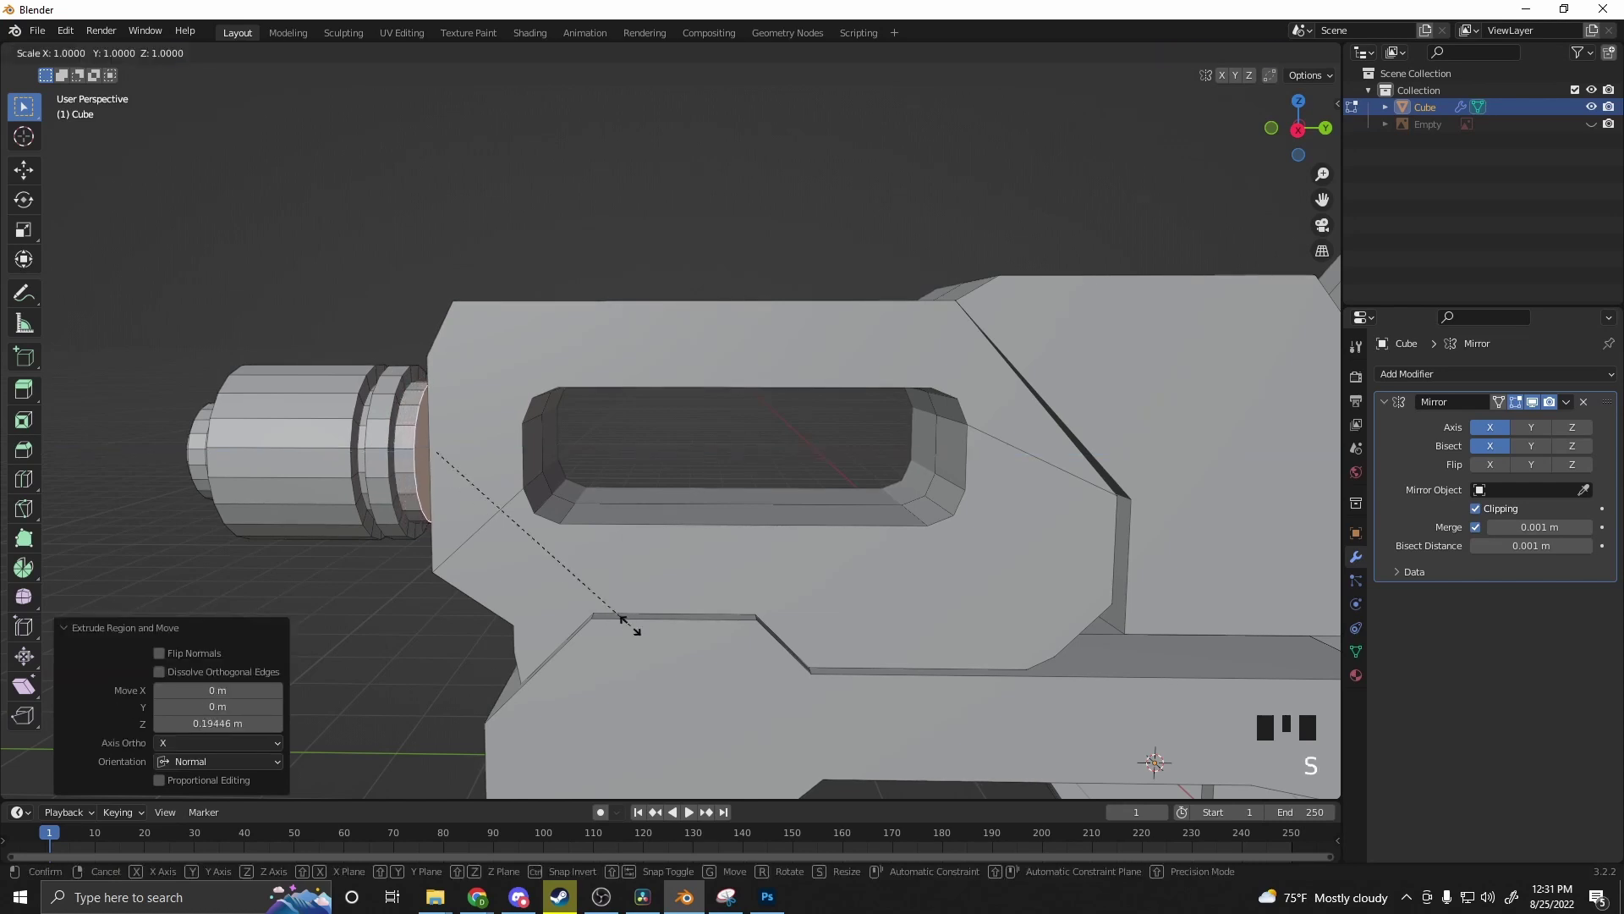
left_click(648, 650)
key("e")
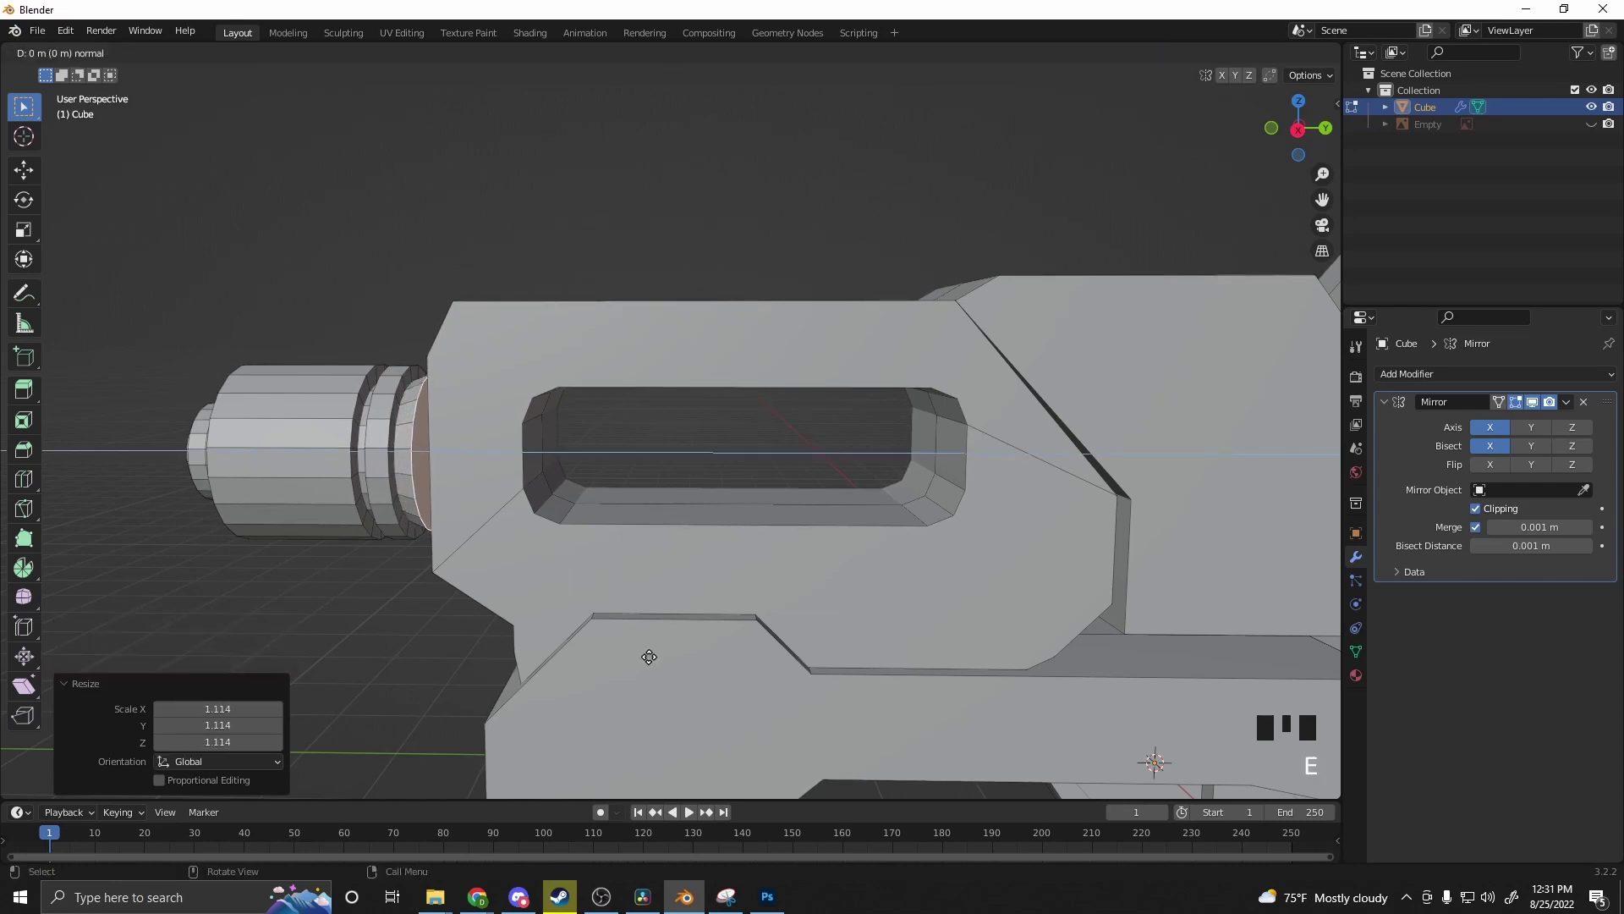
left_click(682, 654)
key("s")
left_click(683, 656)
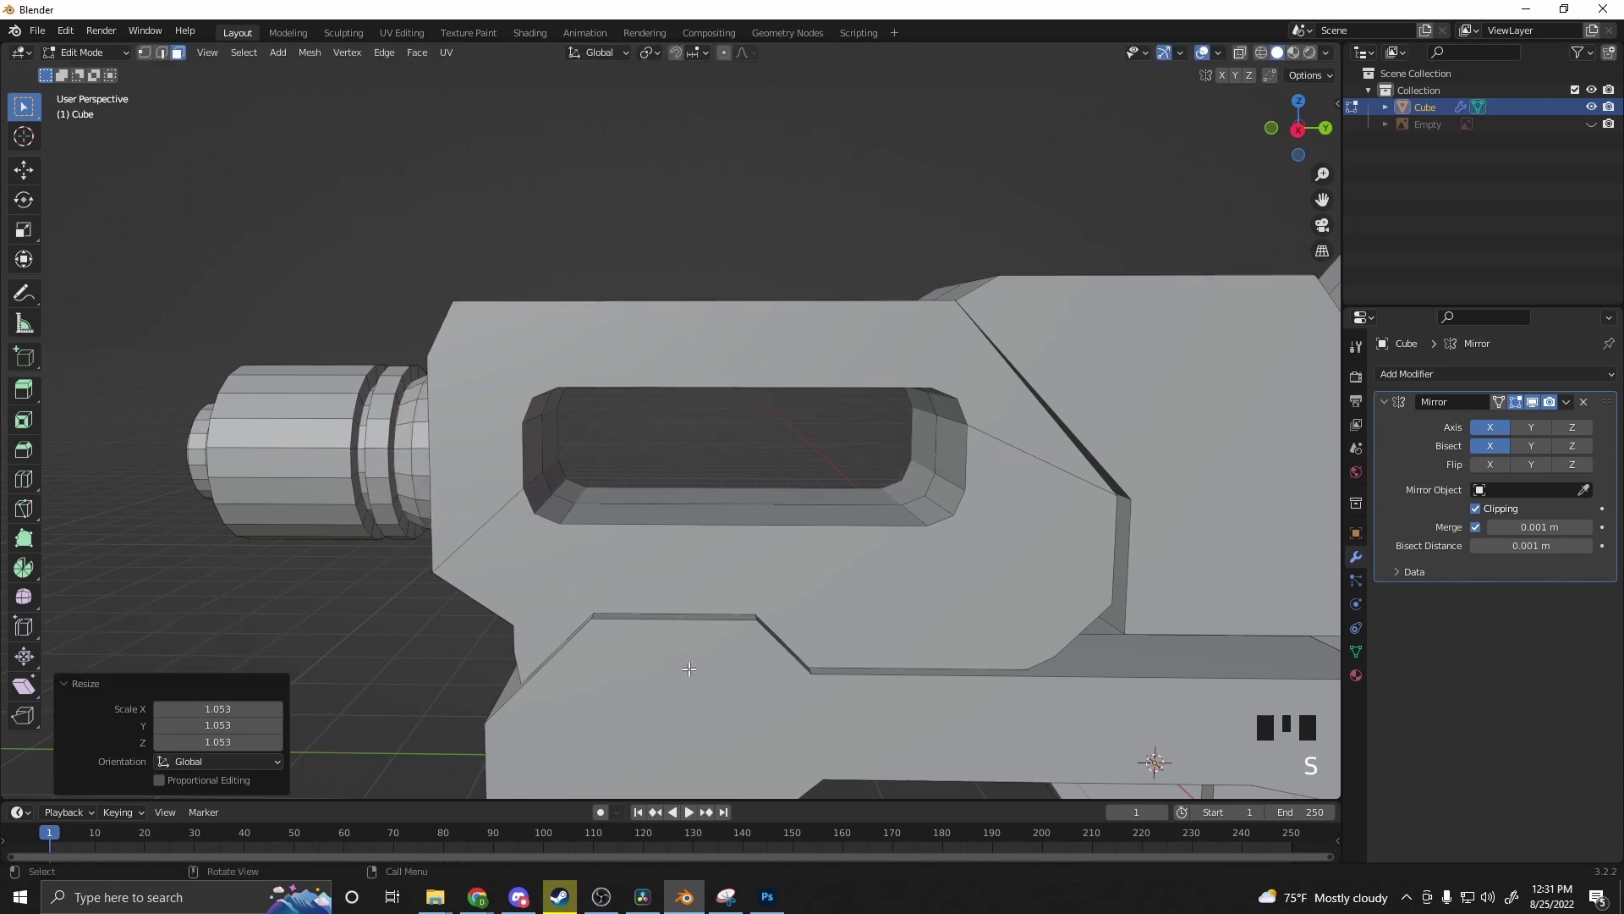
Step: Shrink a new face on the ringed cylinder's inner end to about 0.85 and extrude it into the rear block's cutout
key("e")
left_click(700, 670)
key("s")
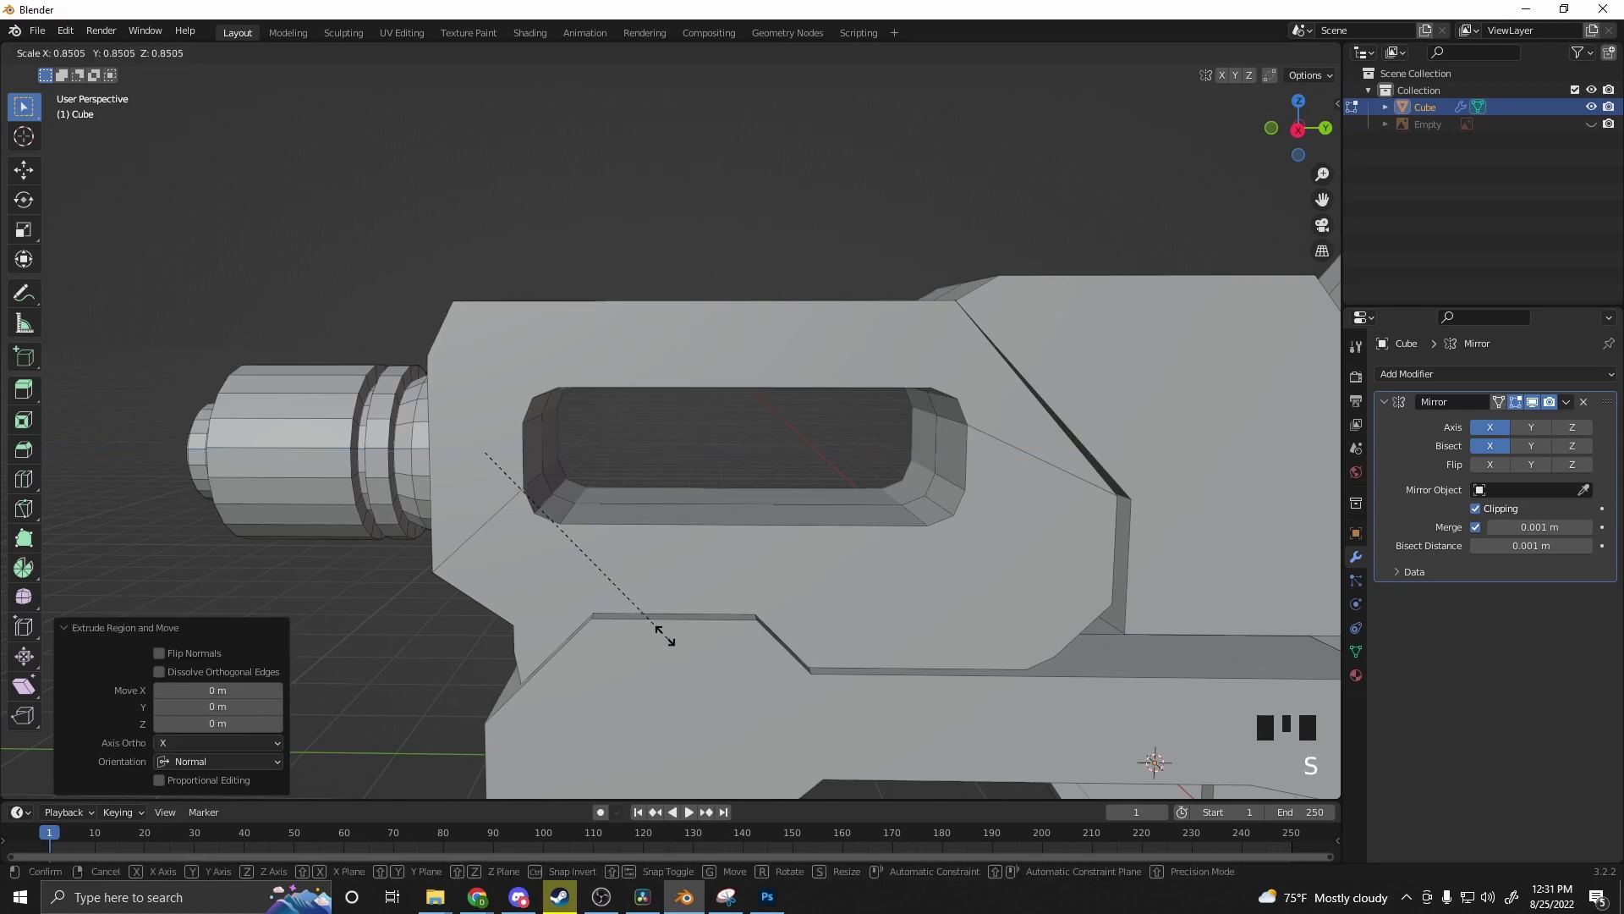
left_click(667, 635)
key("e")
left_click(684, 627)
Step: Slightly enlarge a new face on the cylinder's inner end and extrude it further along the cutout as a wider section
key("e")
right_click(754, 635)
key("s")
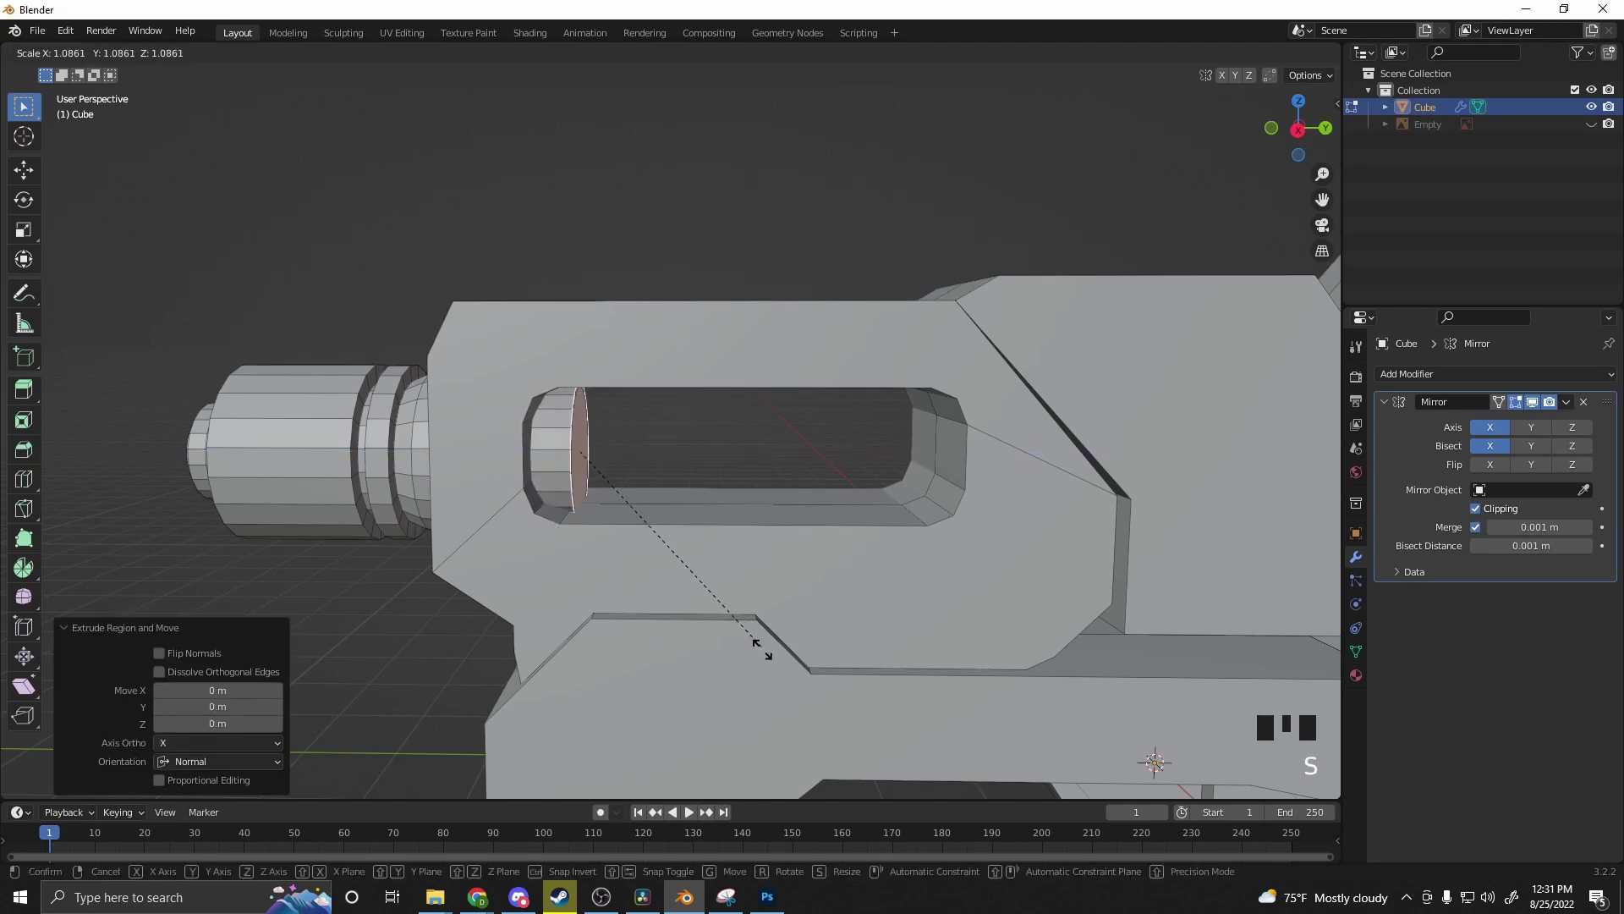
left_click(774, 676)
key("e")
left_click(812, 667)
Step: Select the whole ringed cylinder and move it along Y by about 2.06 m and another 0.33 m into the rear block's cutout
left_click(400, 515)
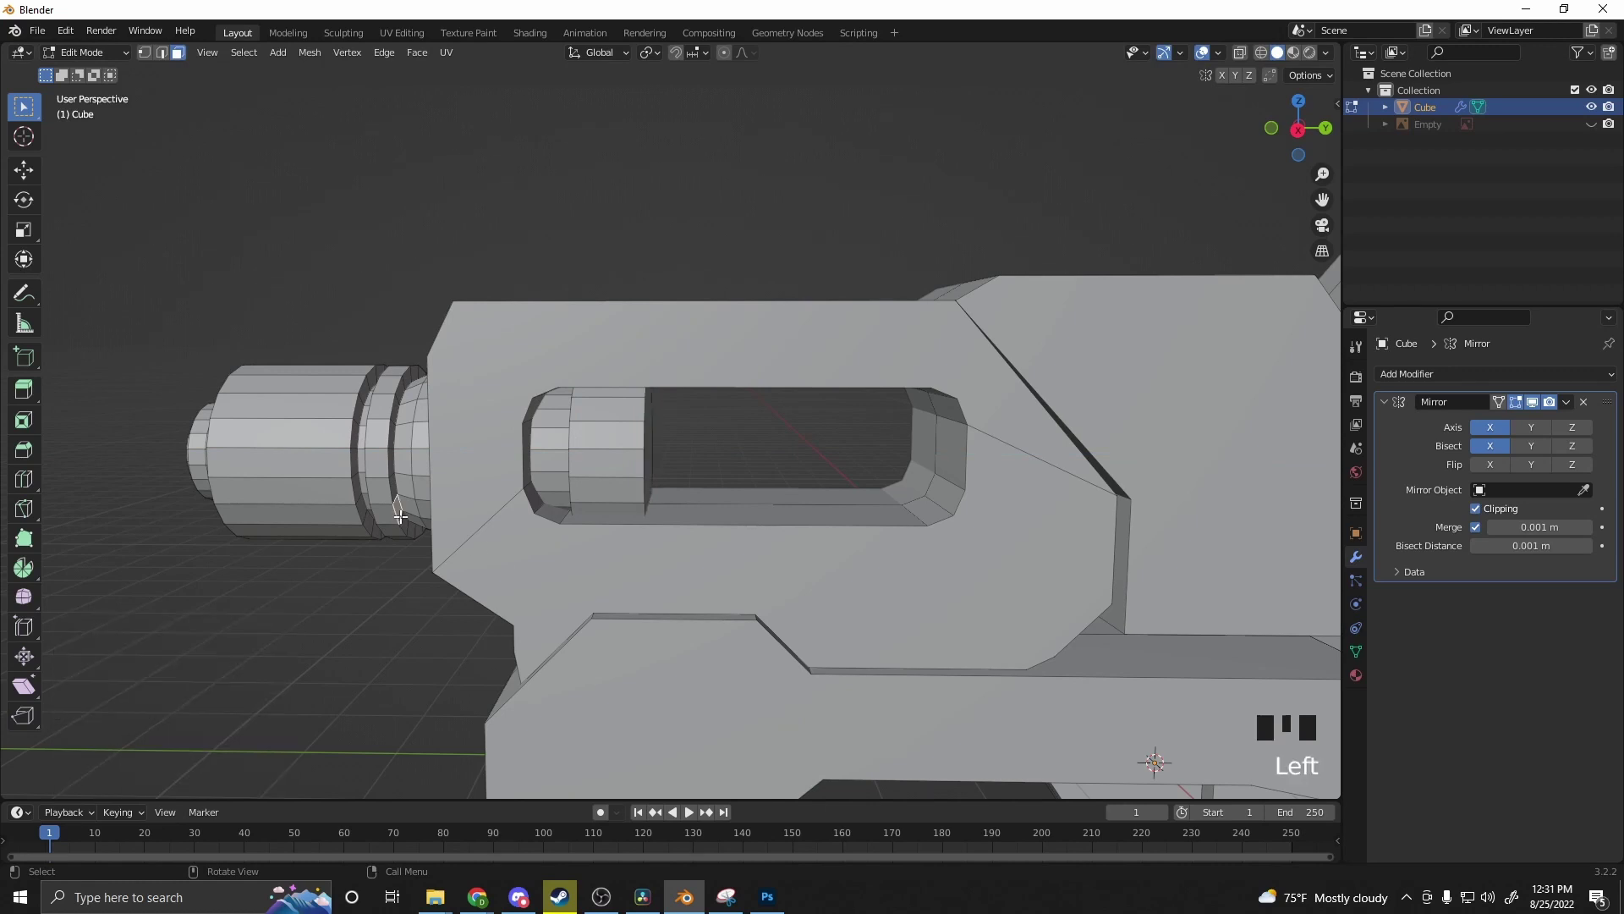
key("l")
key("g")
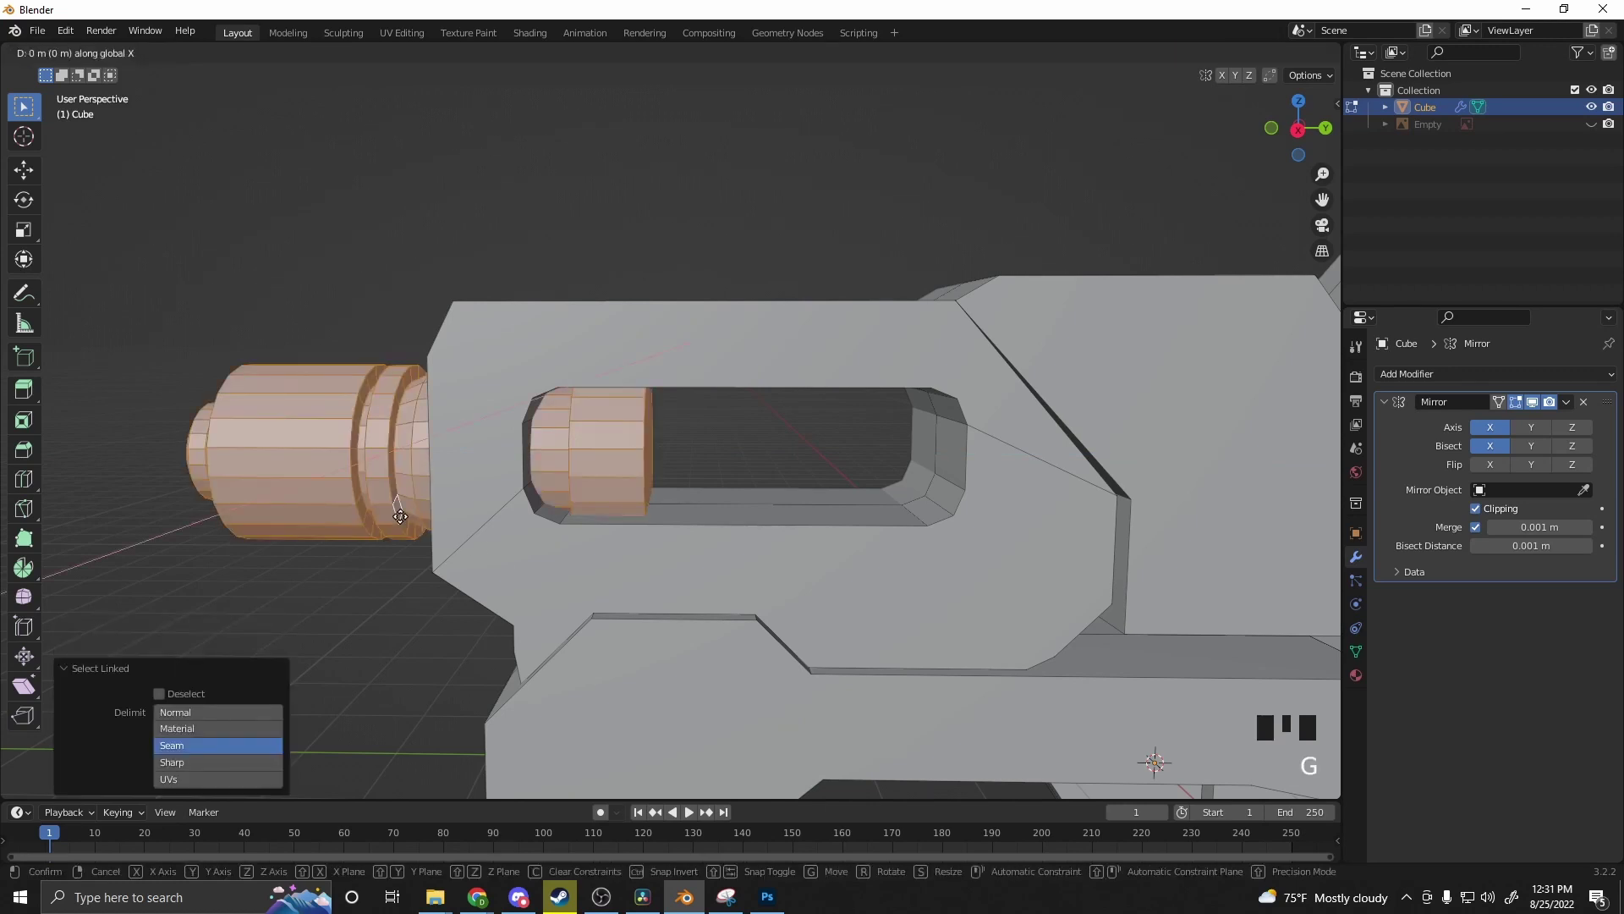
left_click(598, 533)
middle_click_drag(598, 533, 641, 544)
key("g")
key("y")
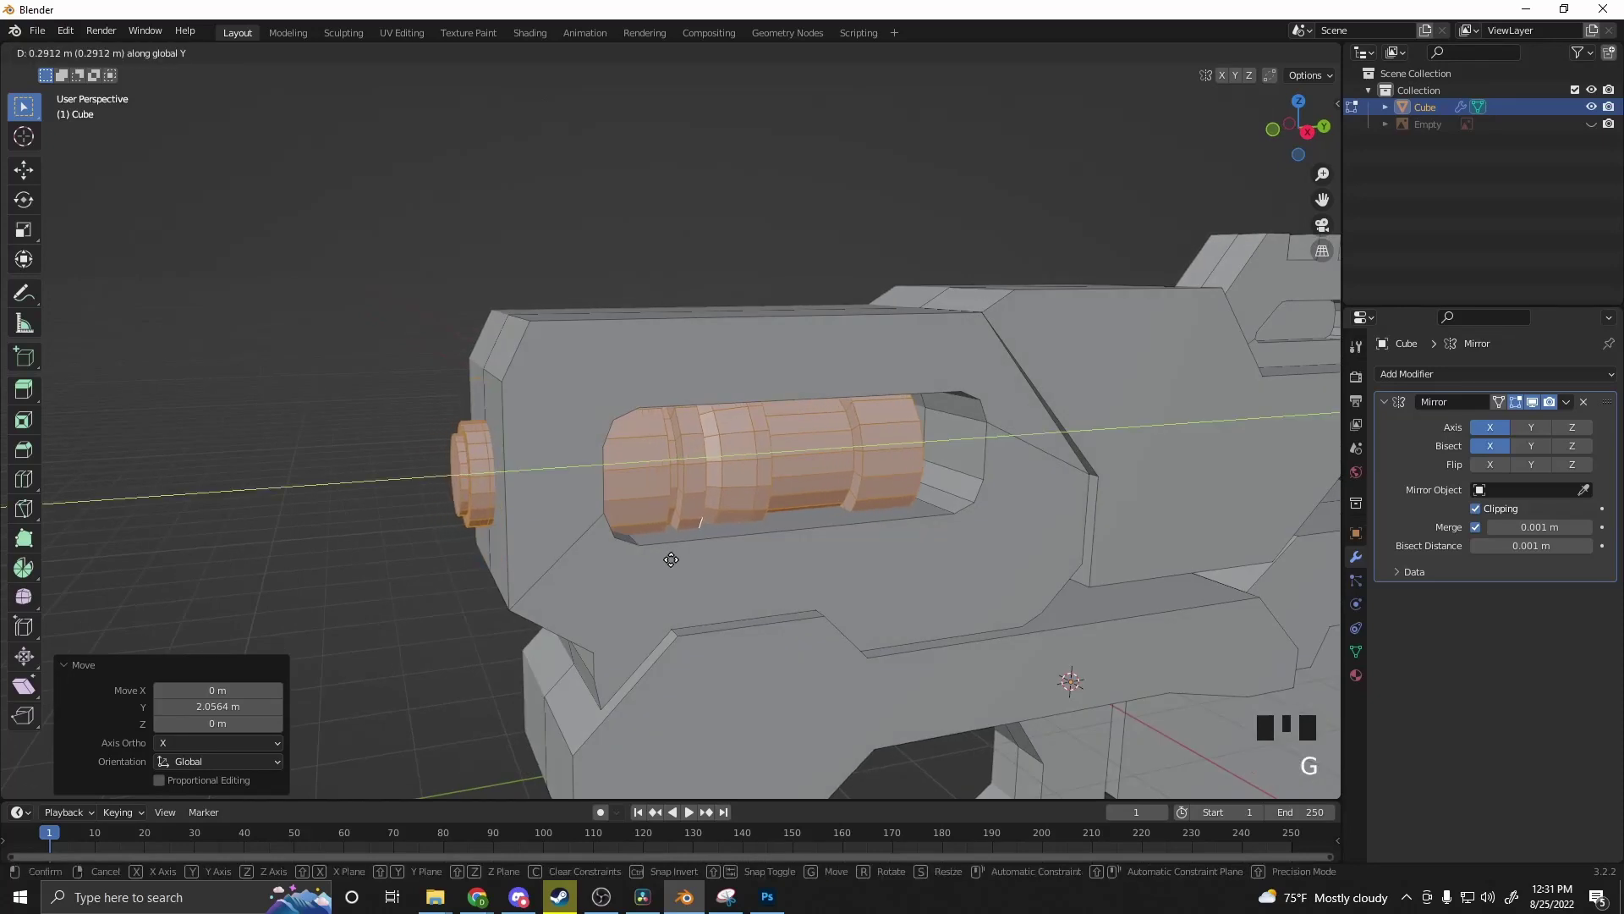
left_click(674, 560)
middle_click_drag(674, 560, 682, 518, "shift")
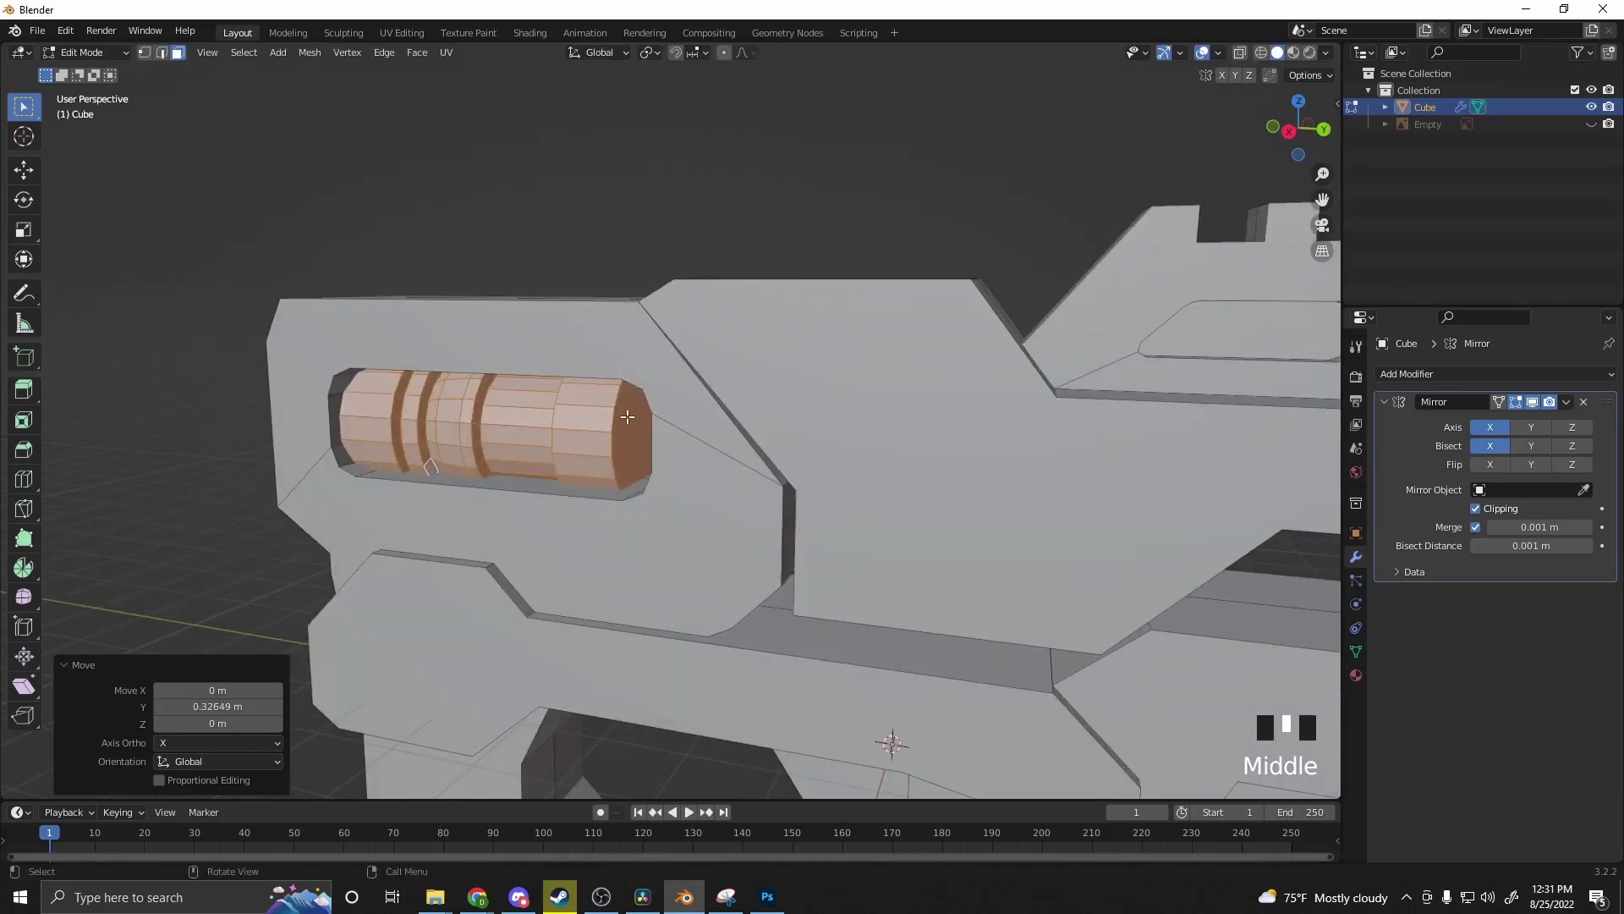
Step: Move the ringed cylinder's inner end face about 0.94 m along Y to extend it past the cutout's end
left_click(682, 515)
key("g")
key("x")
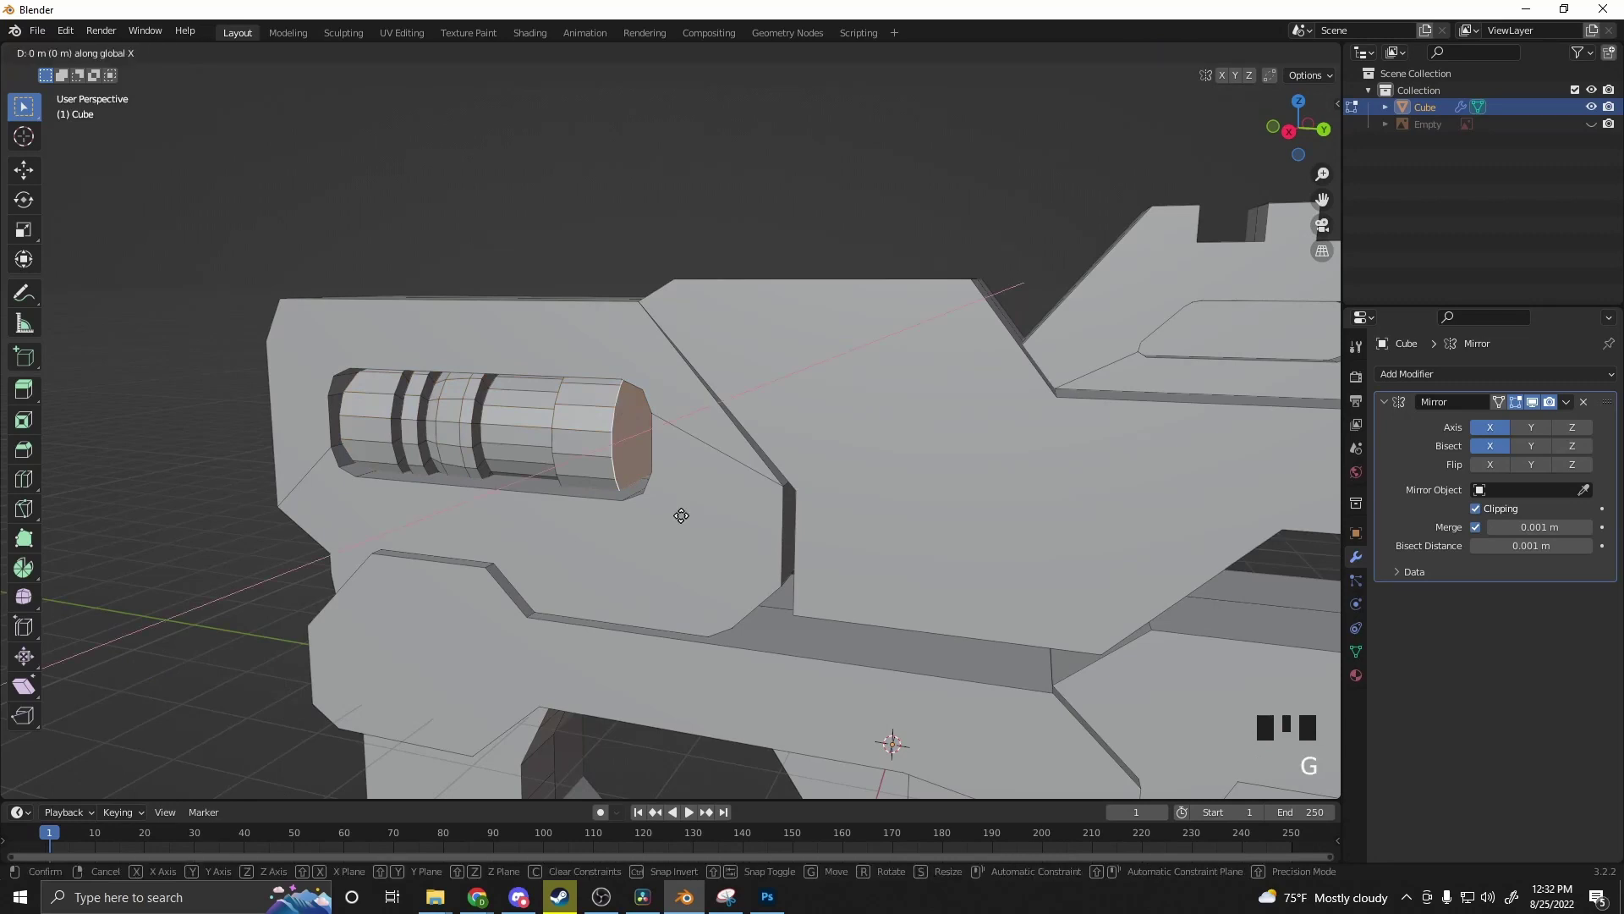
left_click(704, 544)
middle_click_drag(704, 544, 645, 437)
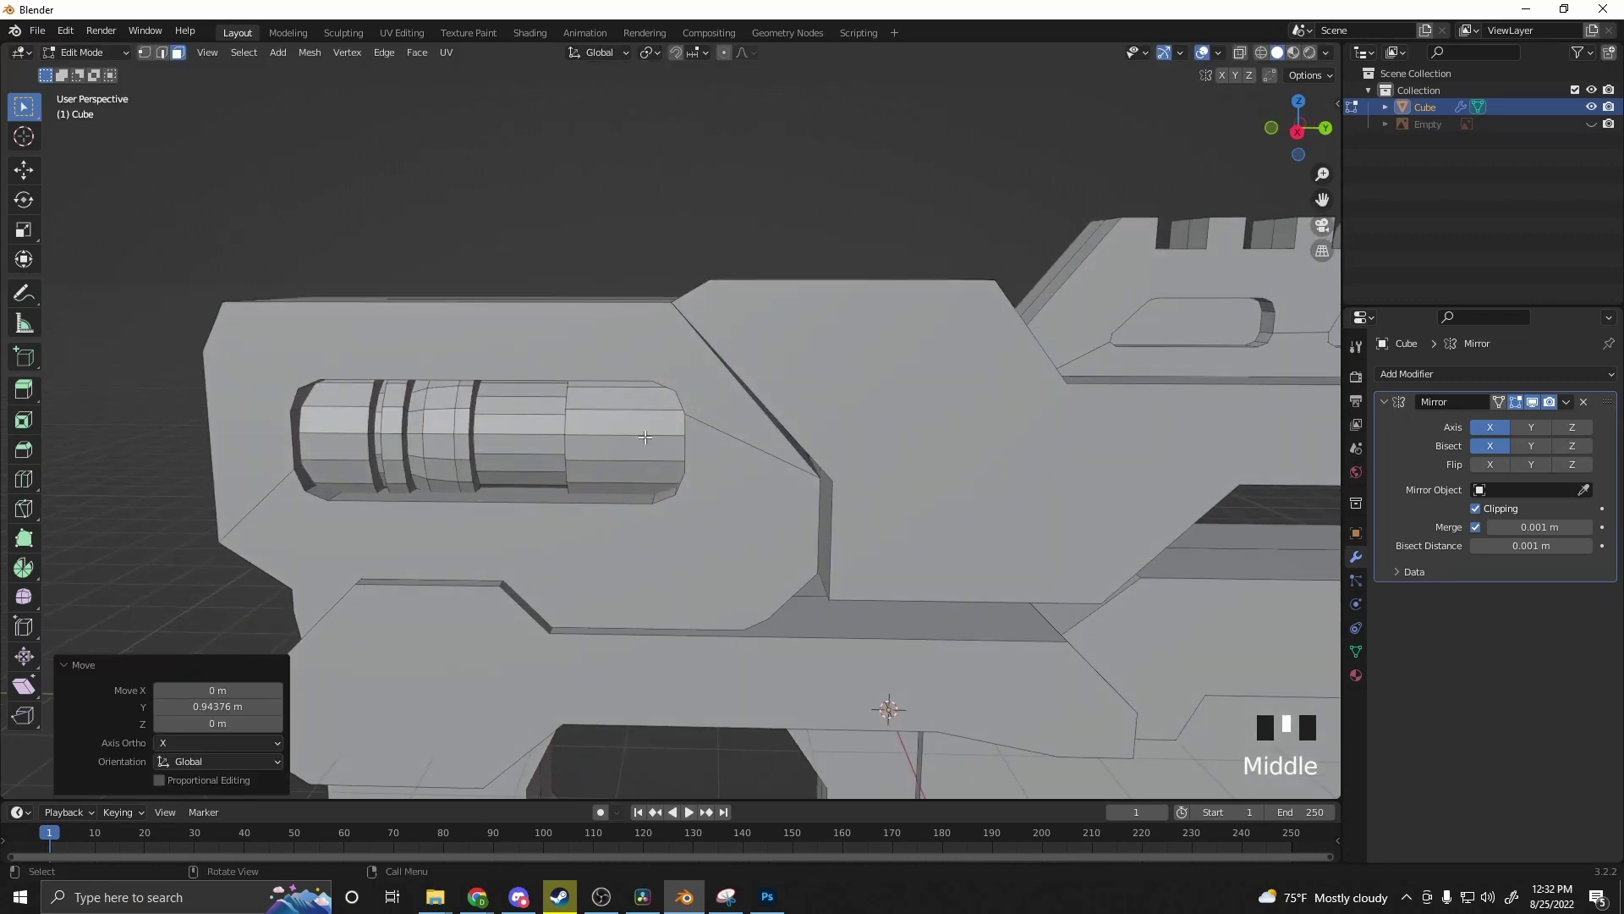
Step: Select the front end face of the barrel block and start Grid Modeler on it
left_click(530, 450)
middle_click_drag(530, 450, 643, 508)
scroll(643, 507, "up", 2)
middle_click_drag(846, 635, 289, 413, "shift")
left_click(609, 278)
scroll(610, 277, "down", 1)
right_click(611, 337)
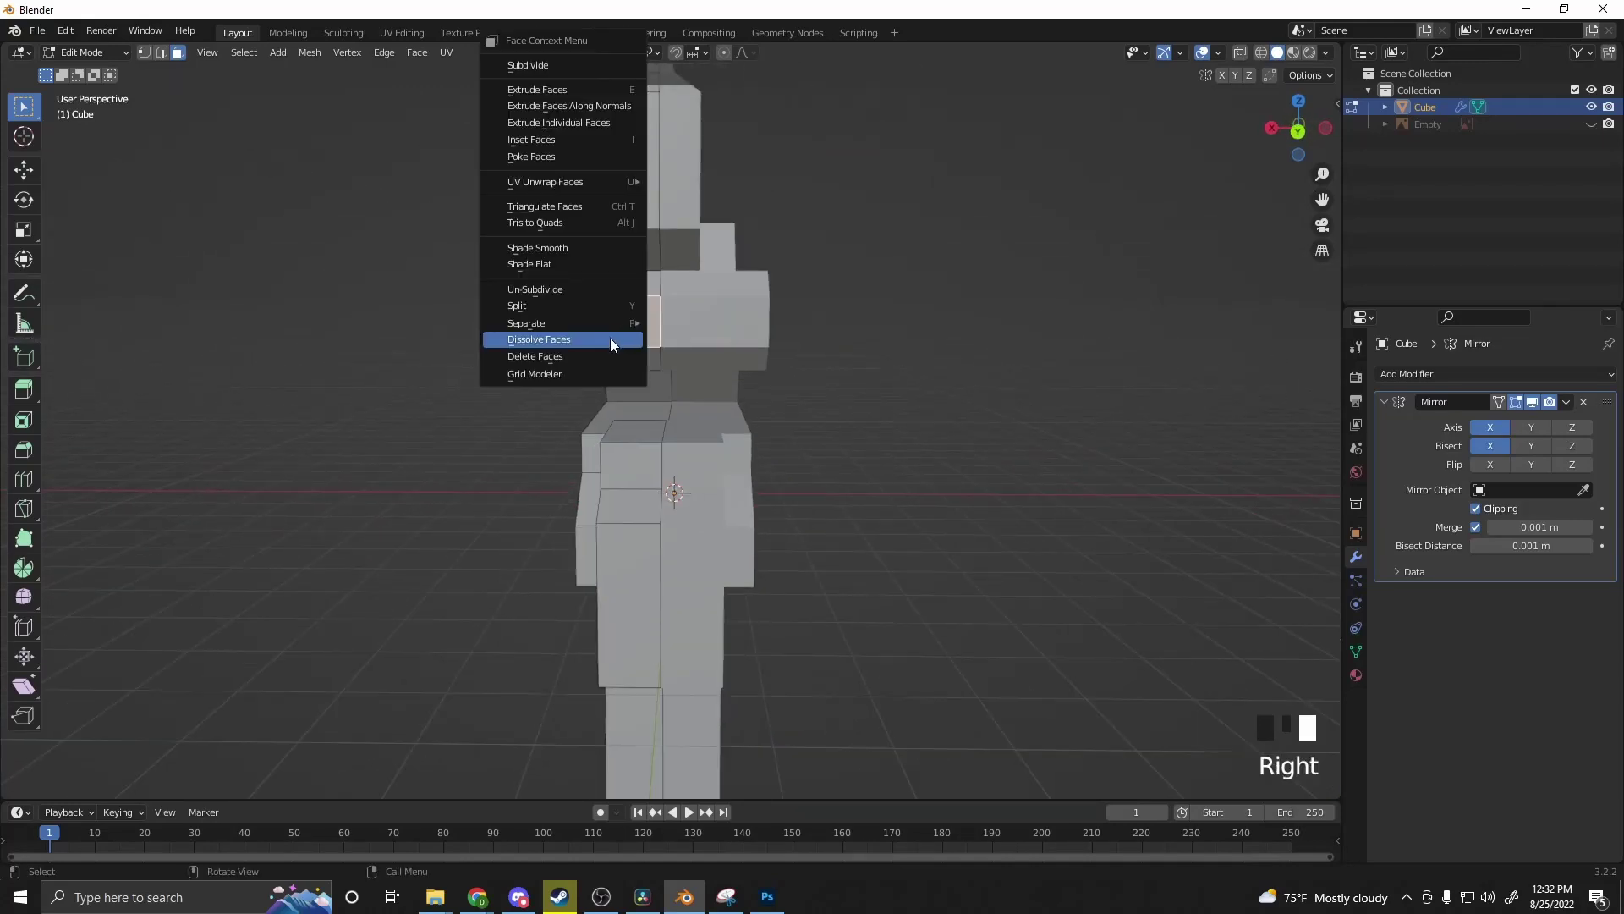
right_click(587, 357)
left_click(567, 373)
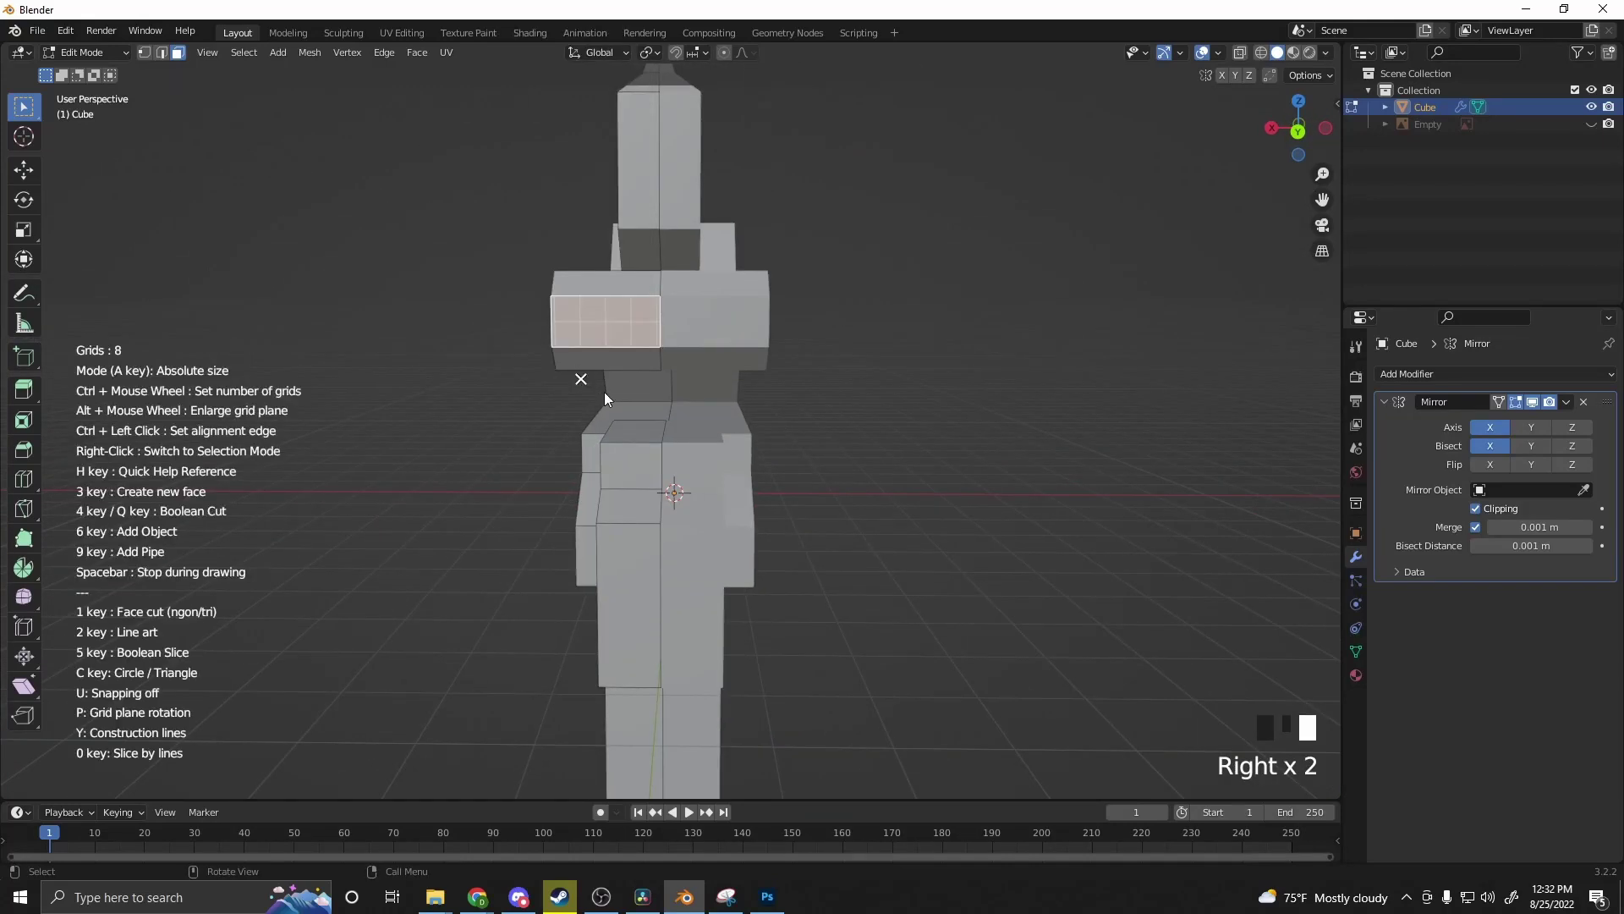
Step: On an enlarged grid plane, create a 20-edge circular face centred on the barrel front and extrude it about 1.15 m
middle_click_drag(604, 392, 677, 361)
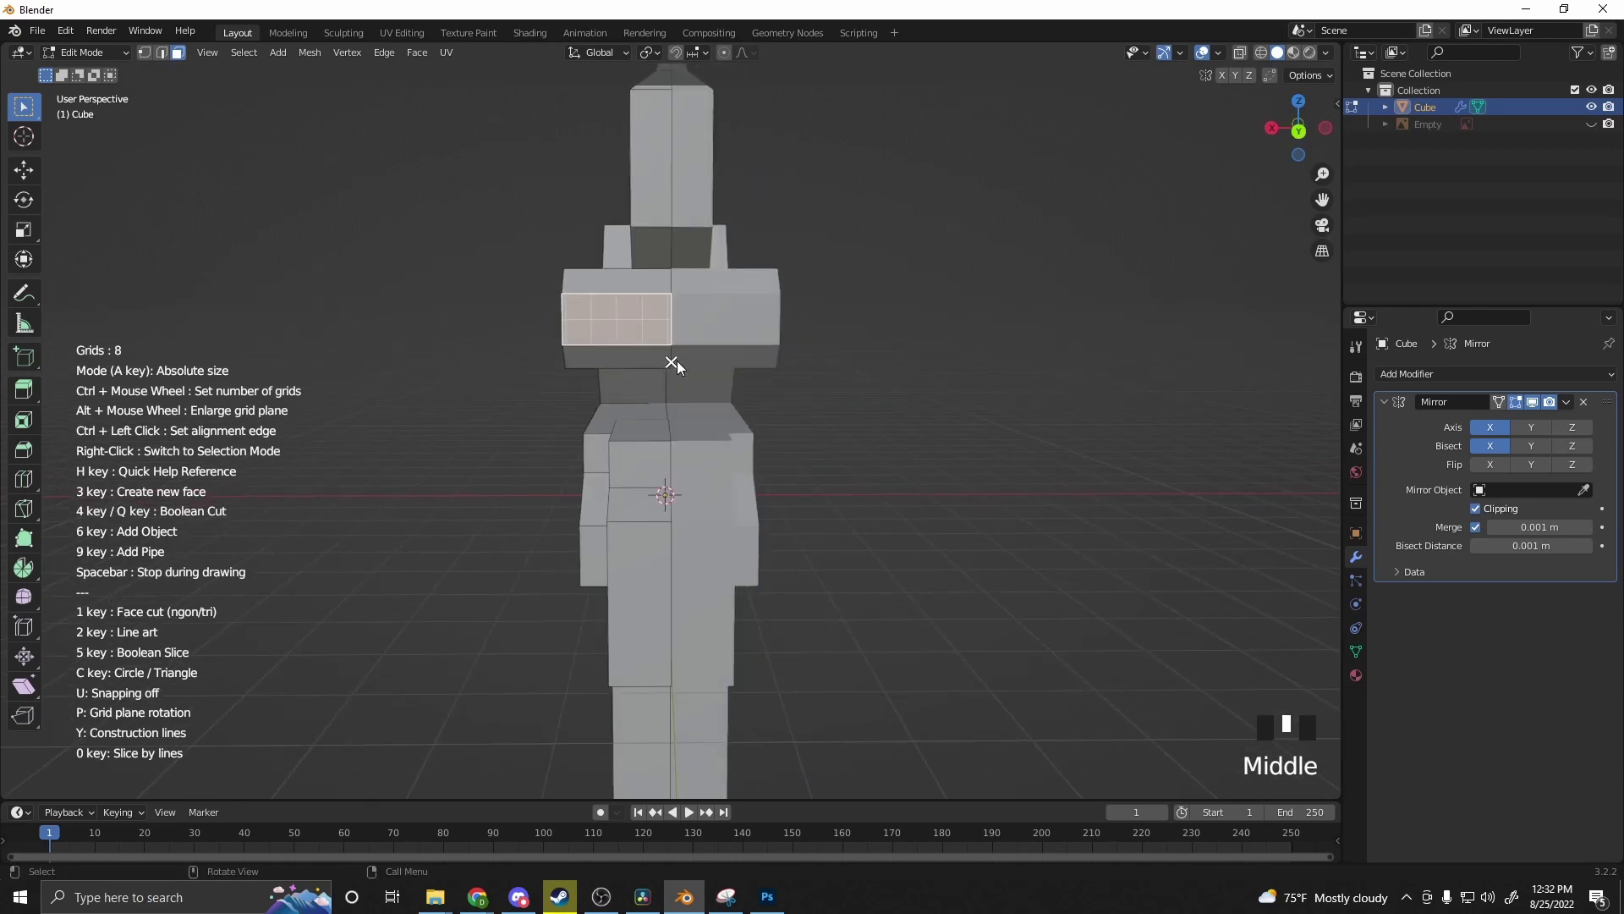
middle_click(668, 342, "alt")
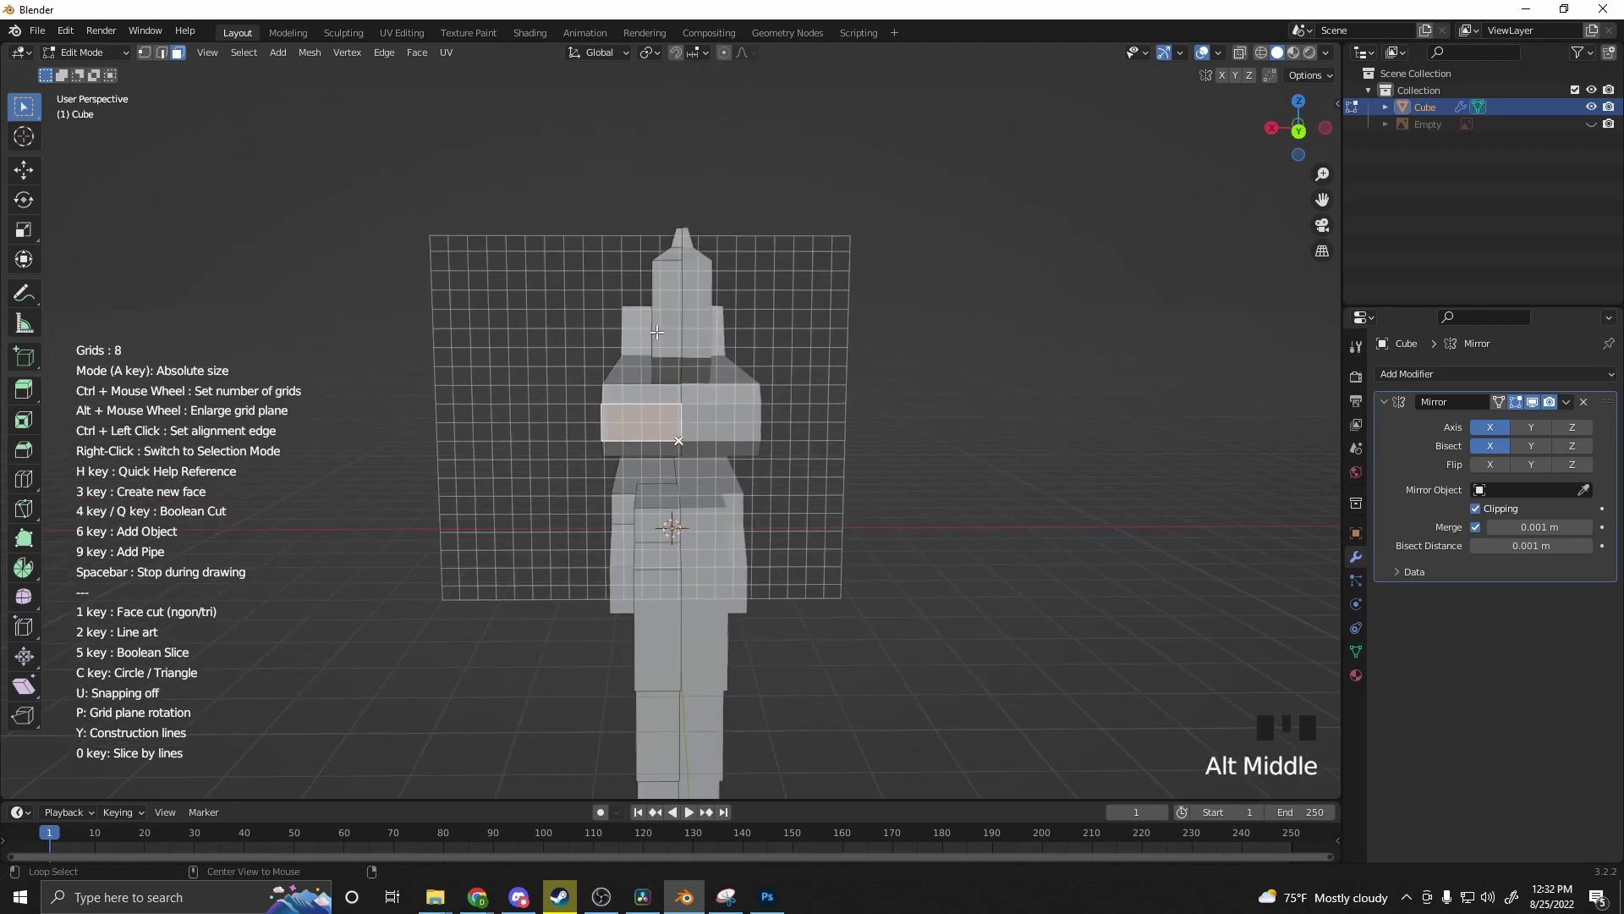
scroll(653, 507, "up", 3)
scroll(688, 457, "down", 2)
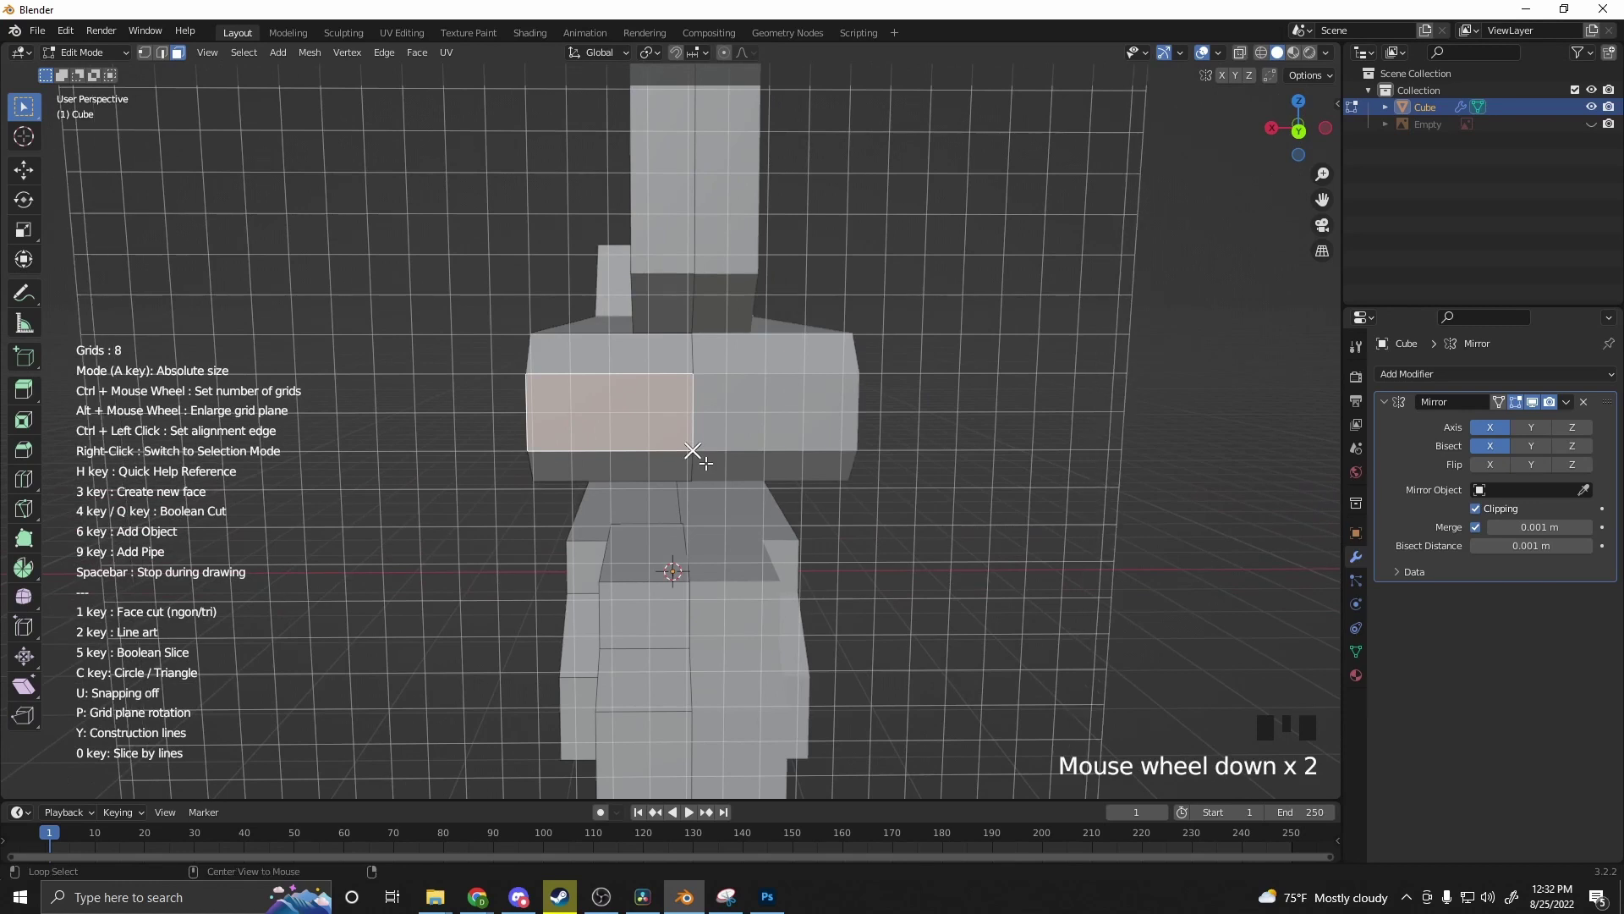
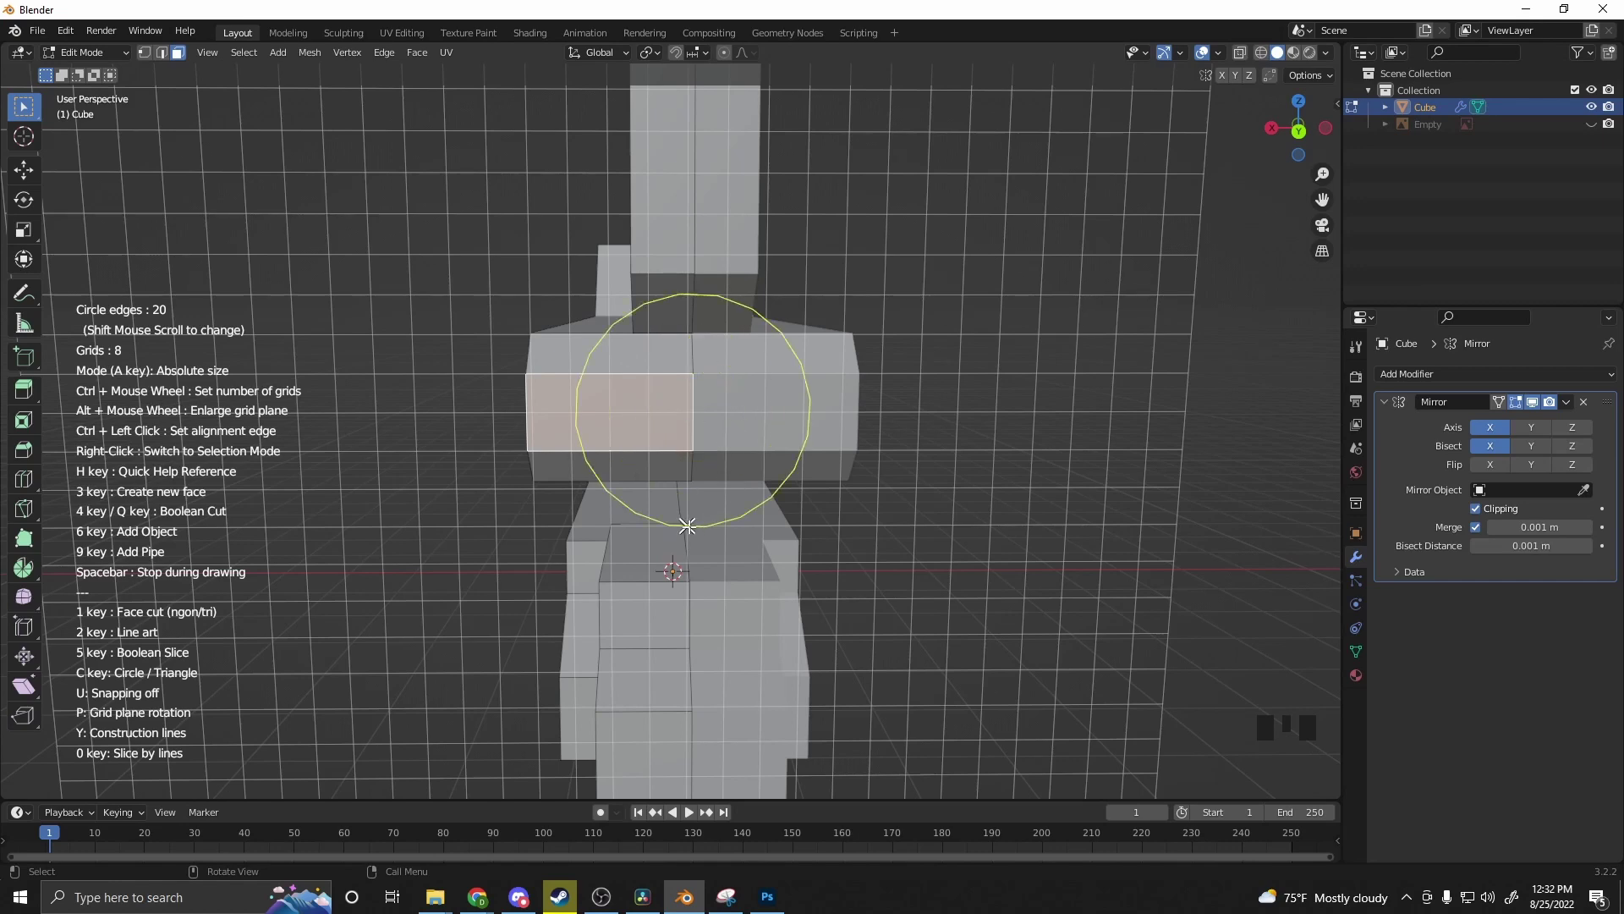
middle_click_drag(688, 489, 830, 474)
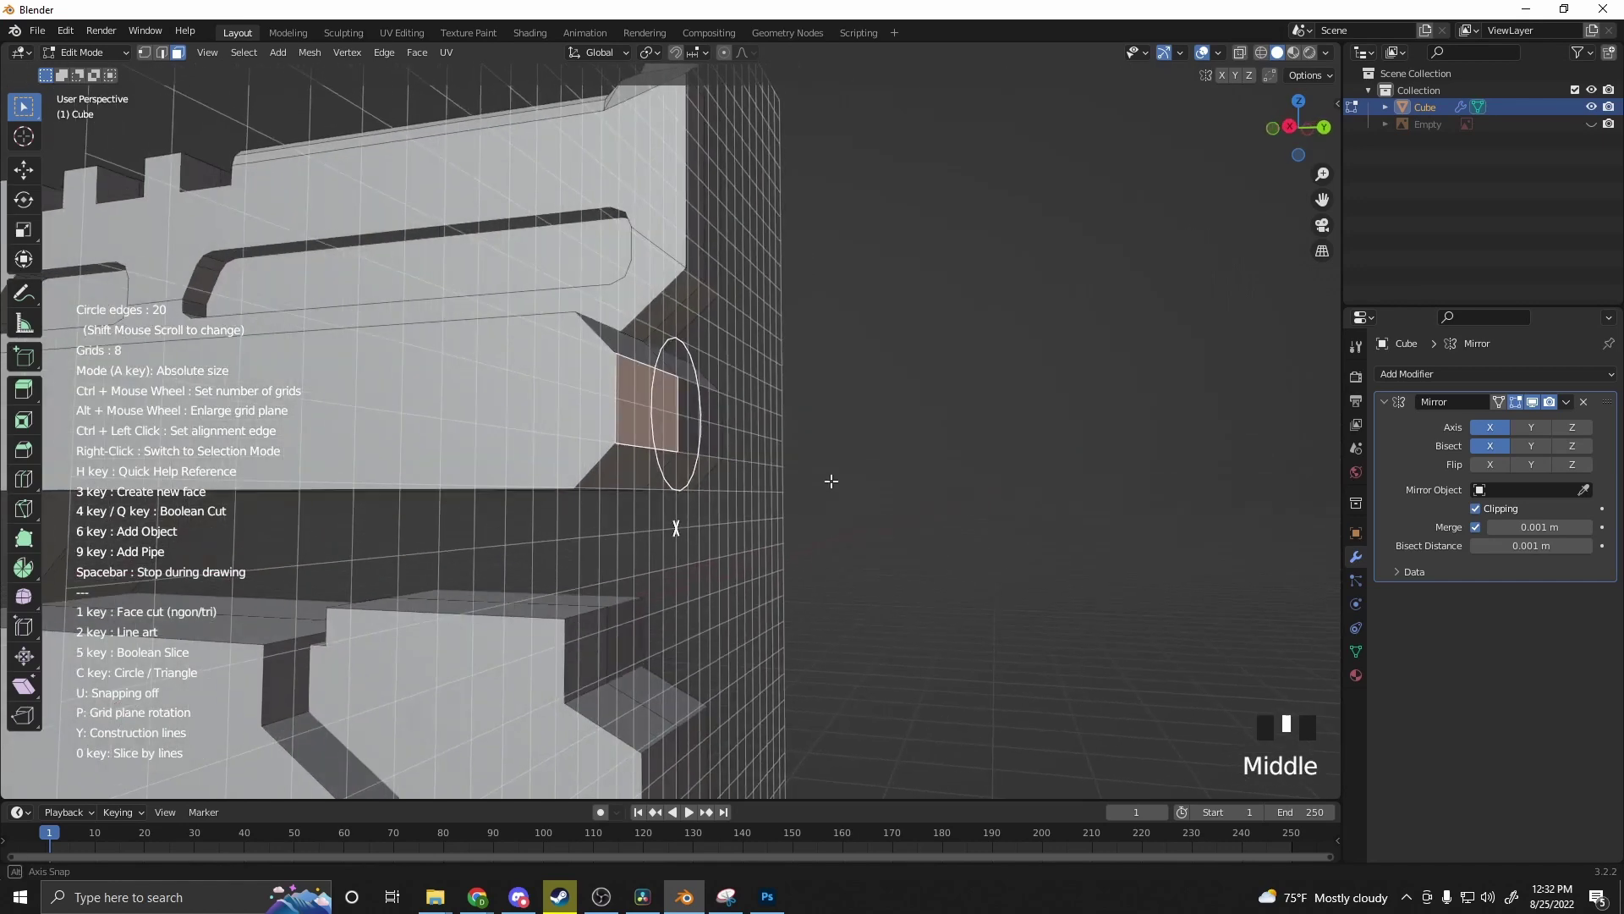
scroll(833, 497, "down", 1)
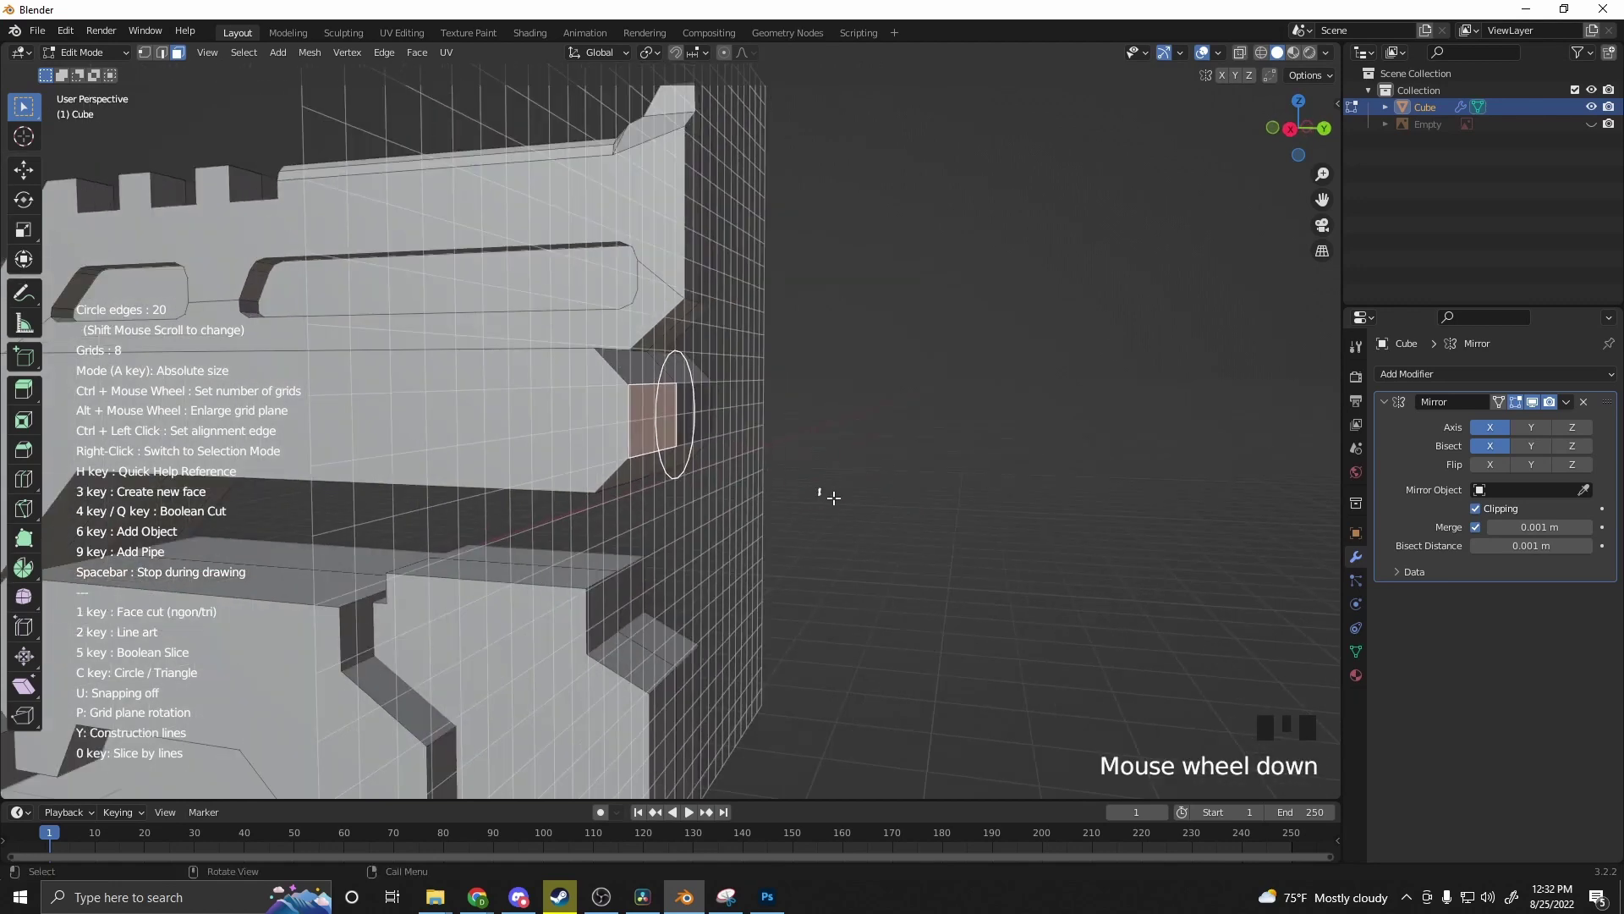
left_click(833, 498)
key("e")
left_click(980, 503)
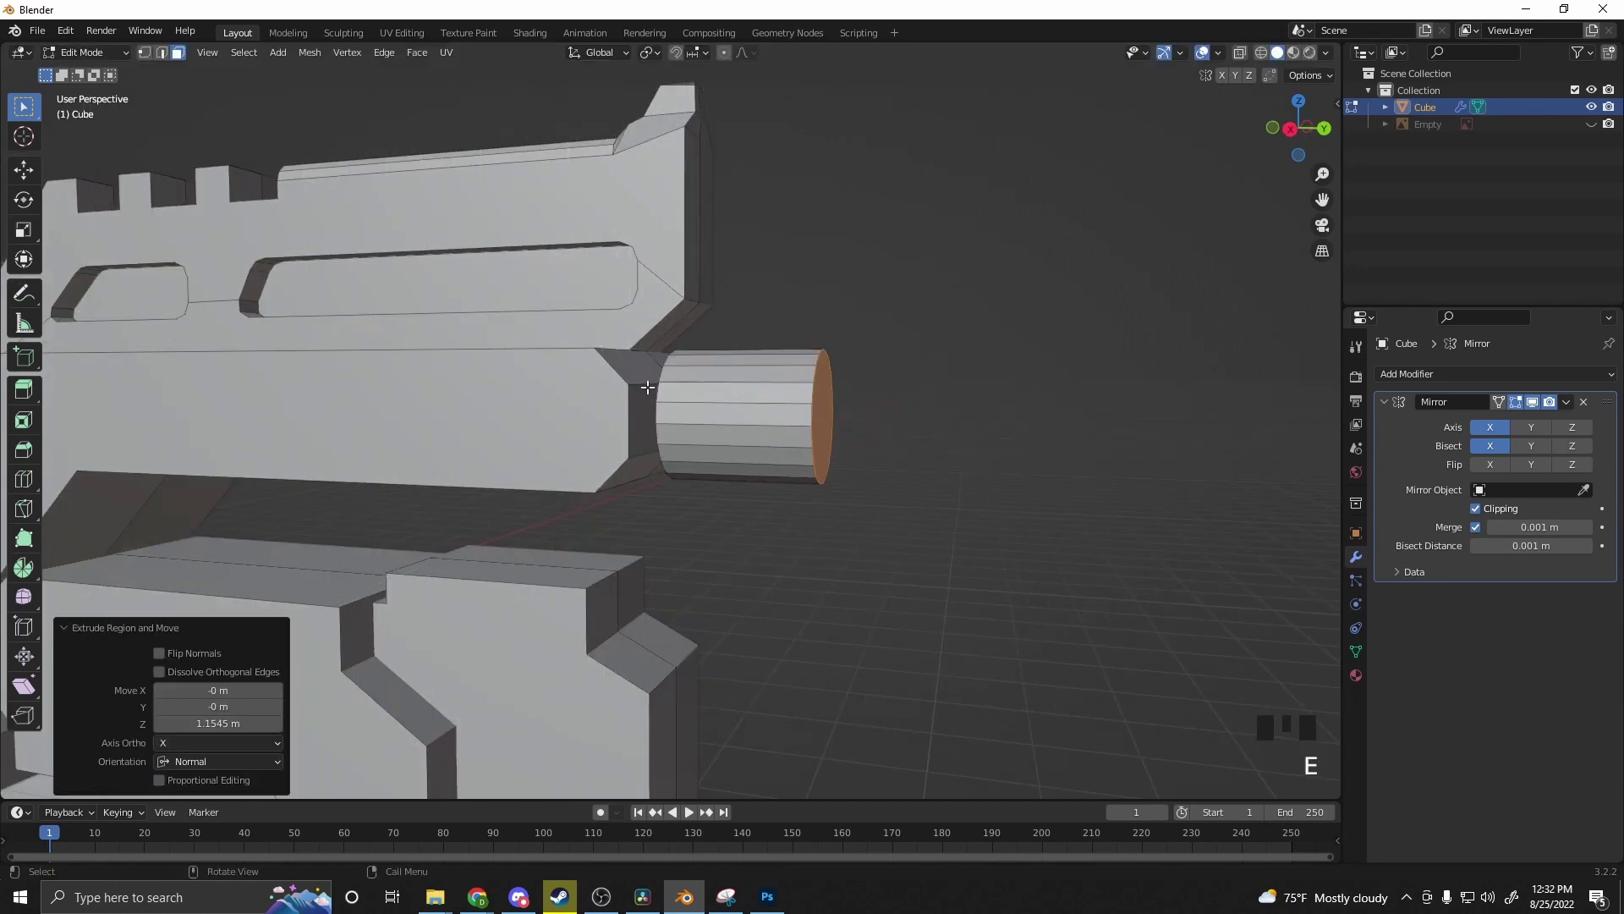
Step: Select the entire new cylinder and switch to the right orthographic view
key("l")
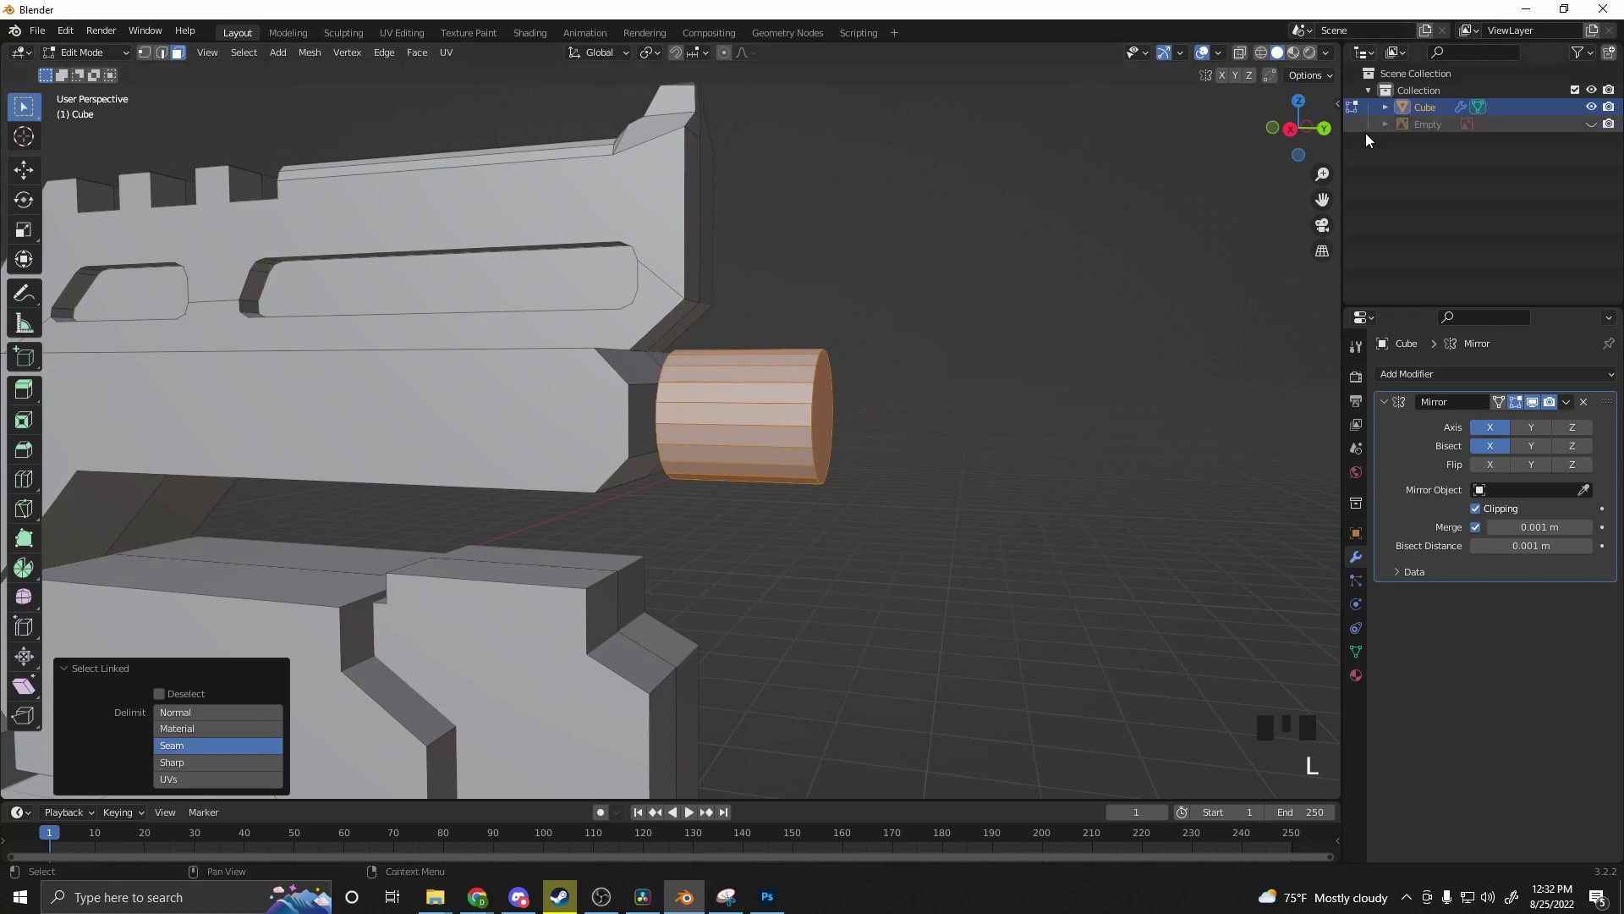
left_click(1290, 128)
key("g")
key("x")
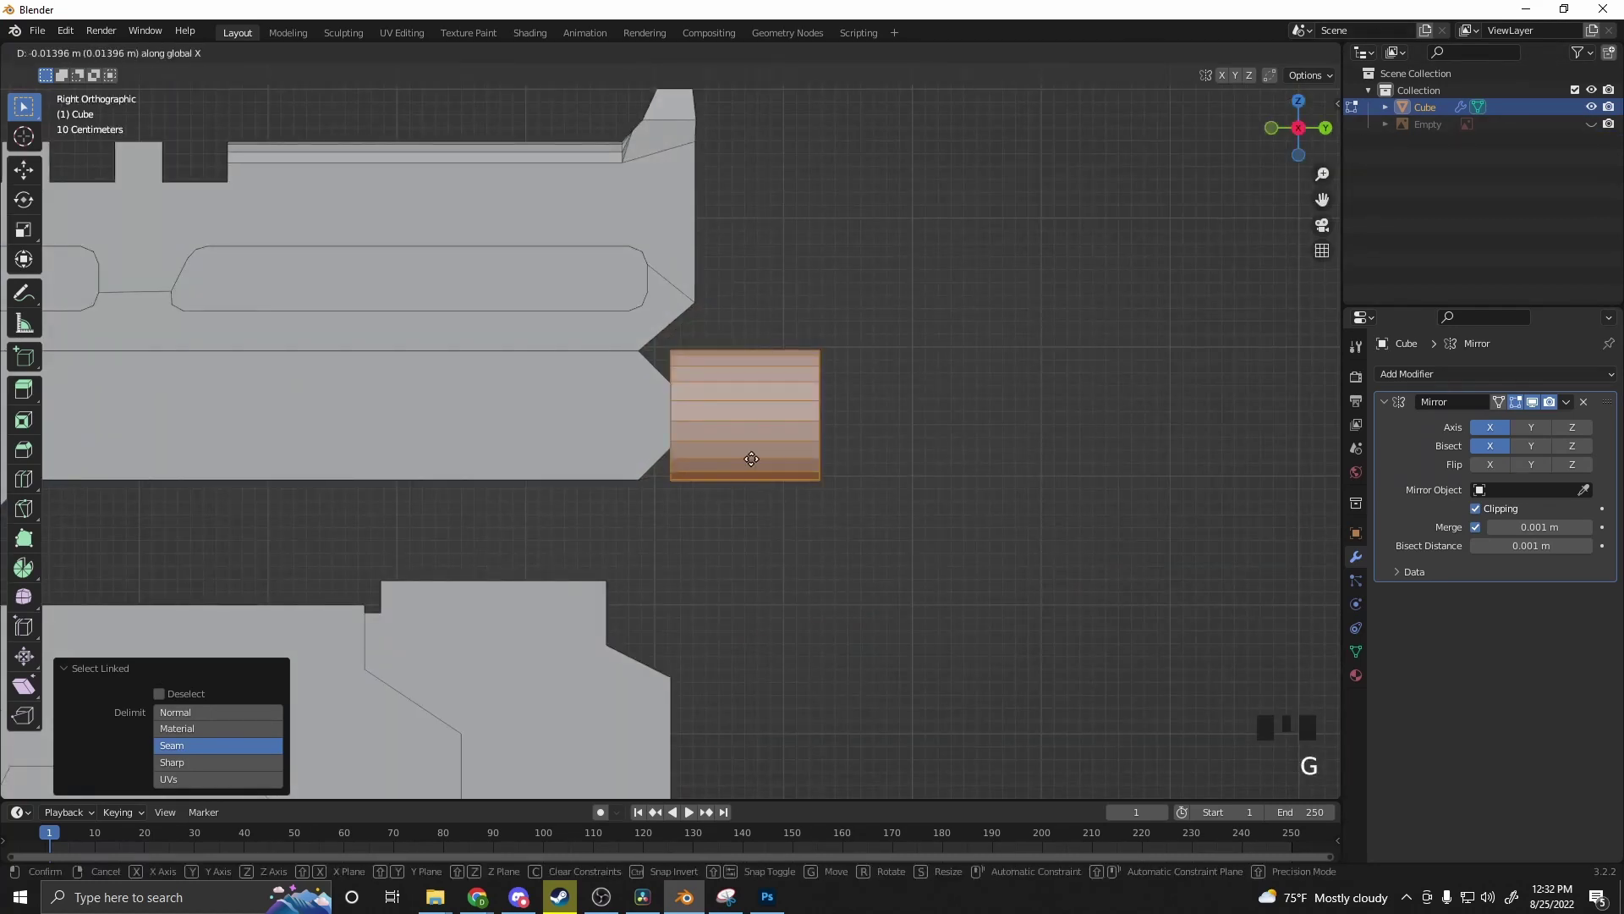
key("g")
left_click(932, 479)
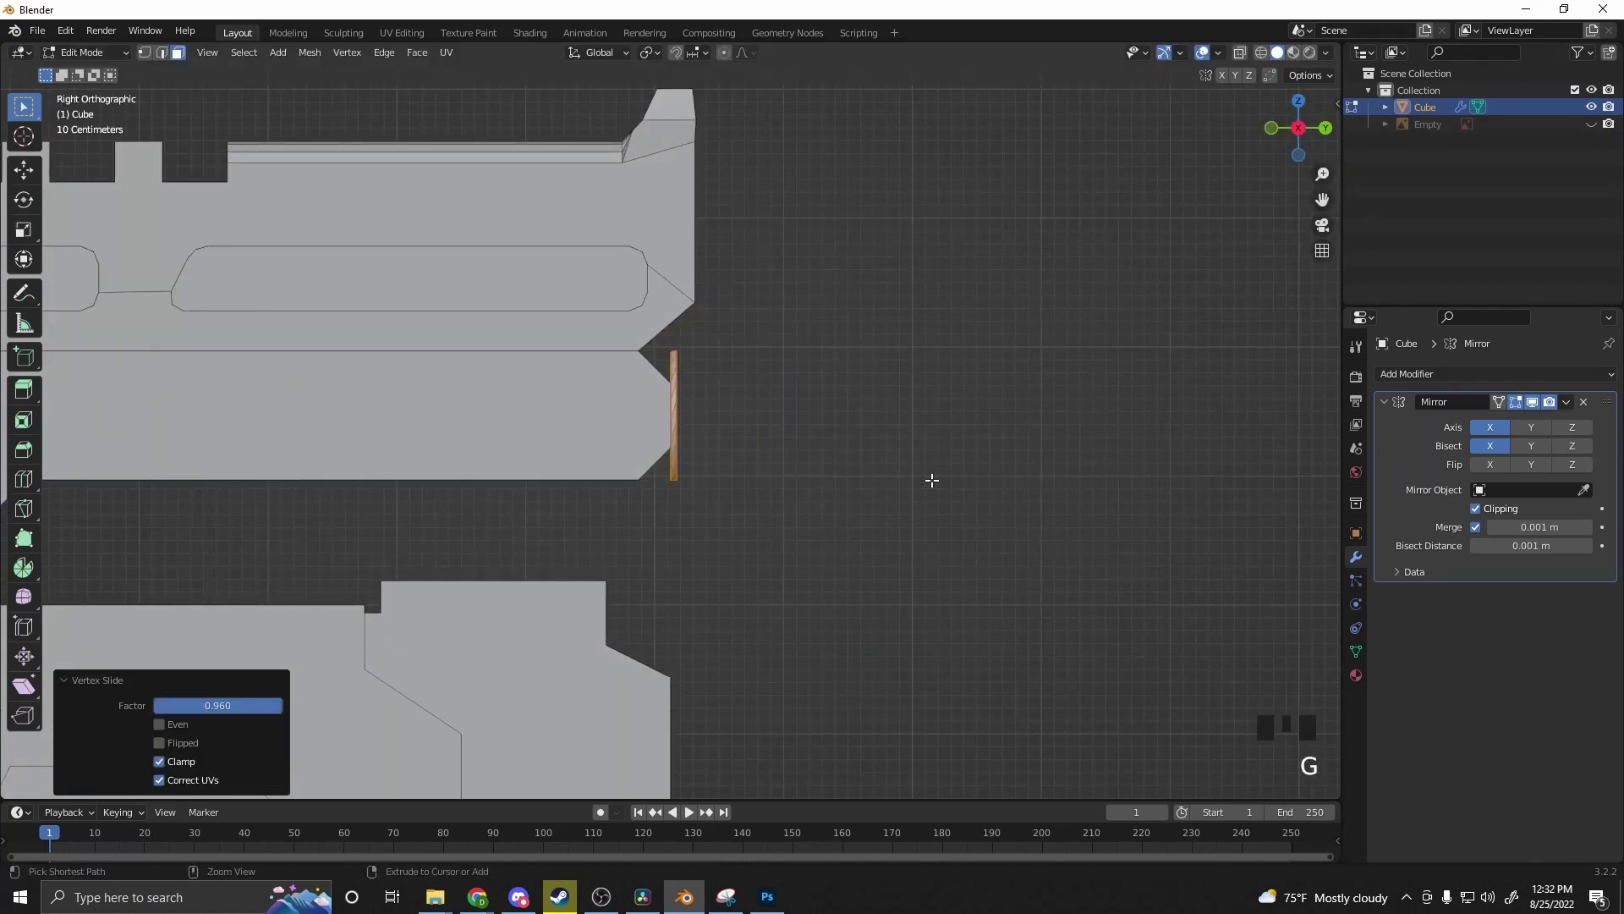
key("ctrl+z")
Step: Move the new cylinder about 5.8 m rearward along Y, then 0.2 m rearward and 1.02 m down into the gap beneath the barrel block
key("g")
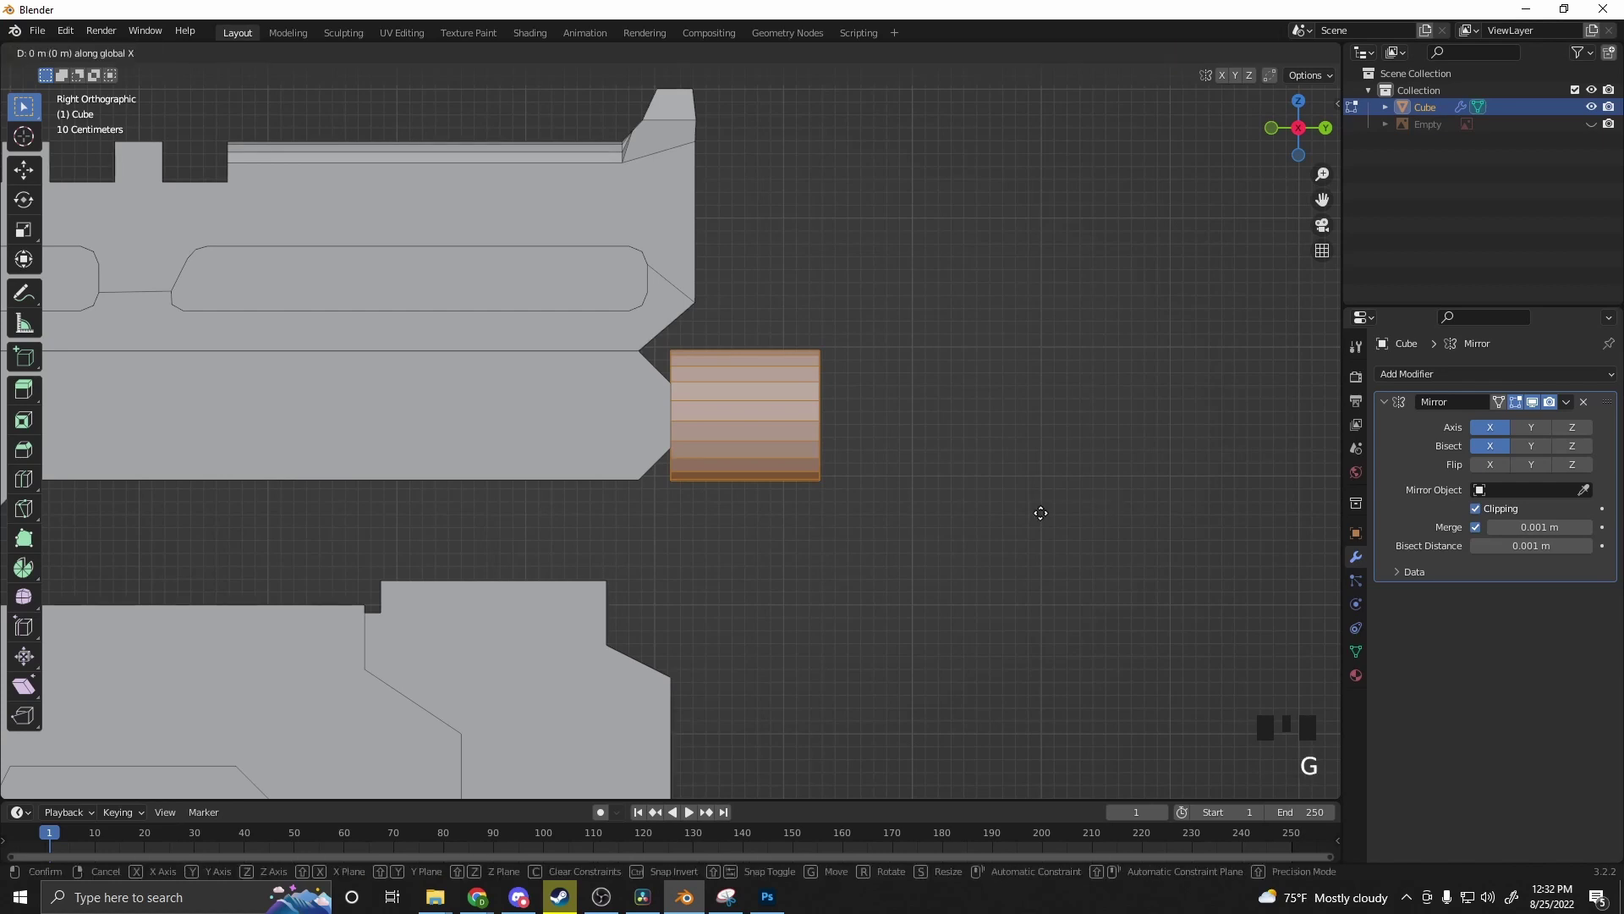
key("y")
left_click(390, 355)
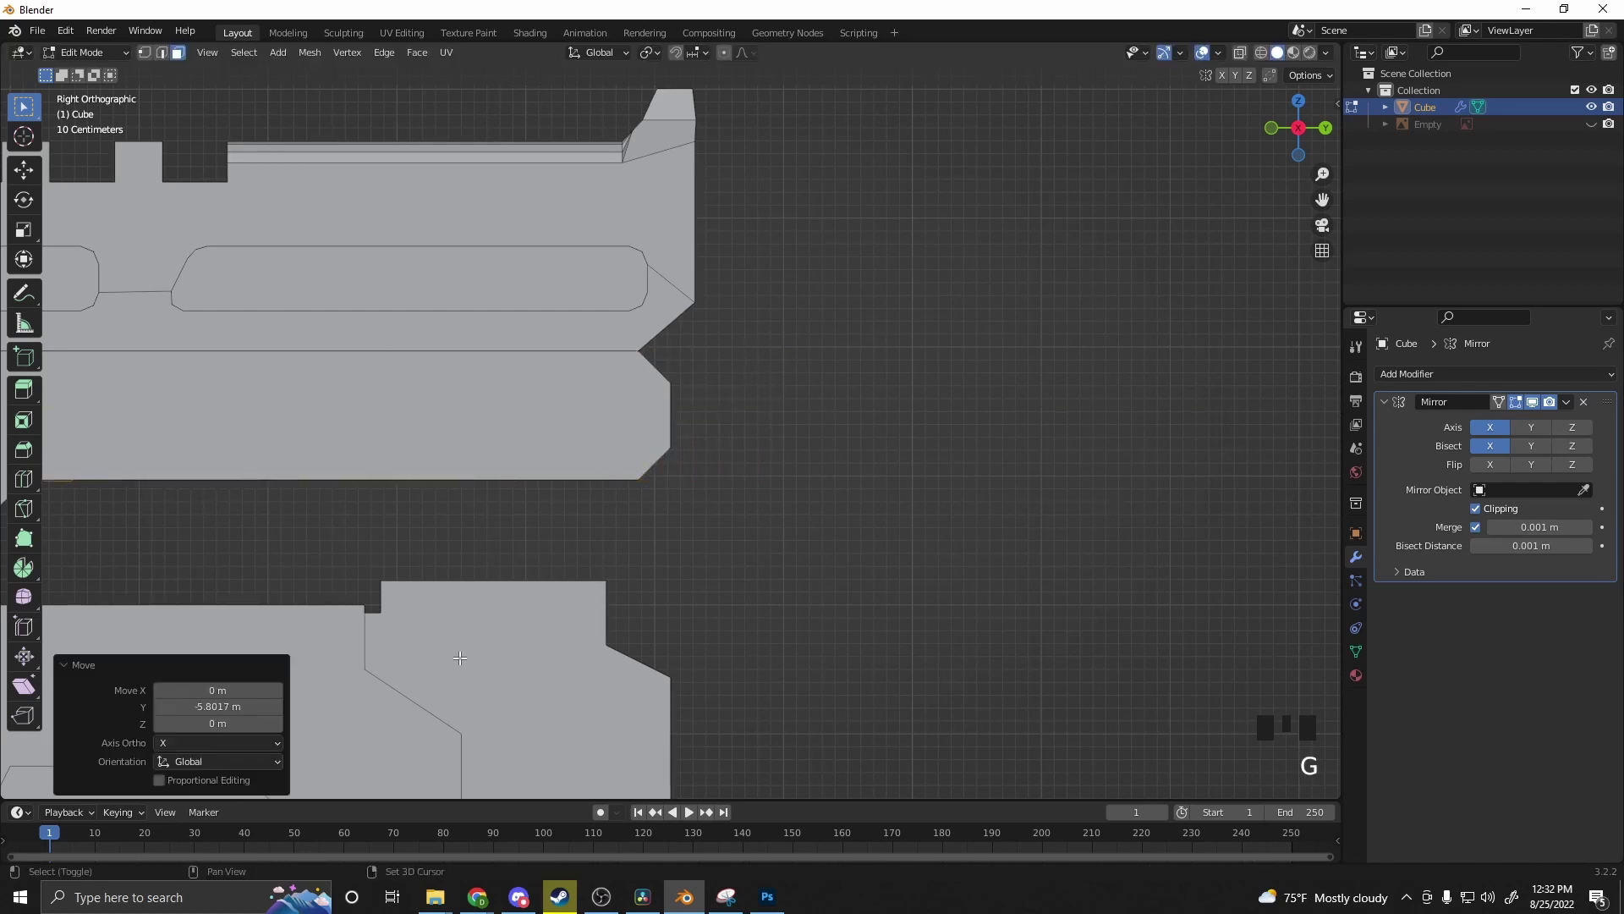
middle_click_drag(335, 580, 708, 500, "shift")
key("g")
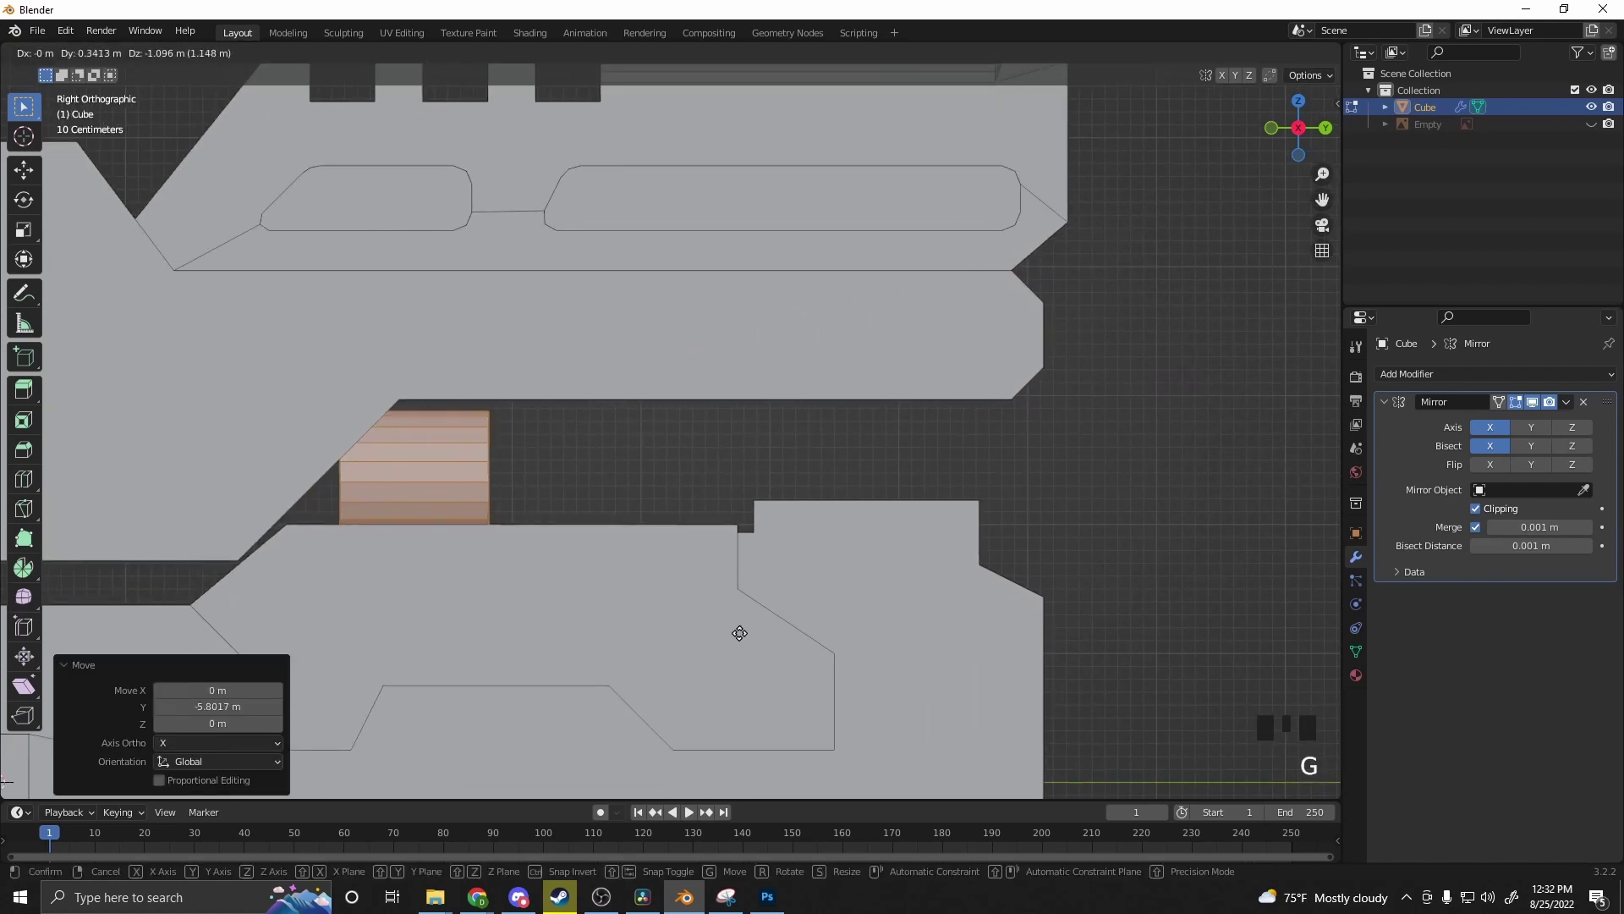
left_click(651, 624)
middle_click_drag(645, 623, 512, 647)
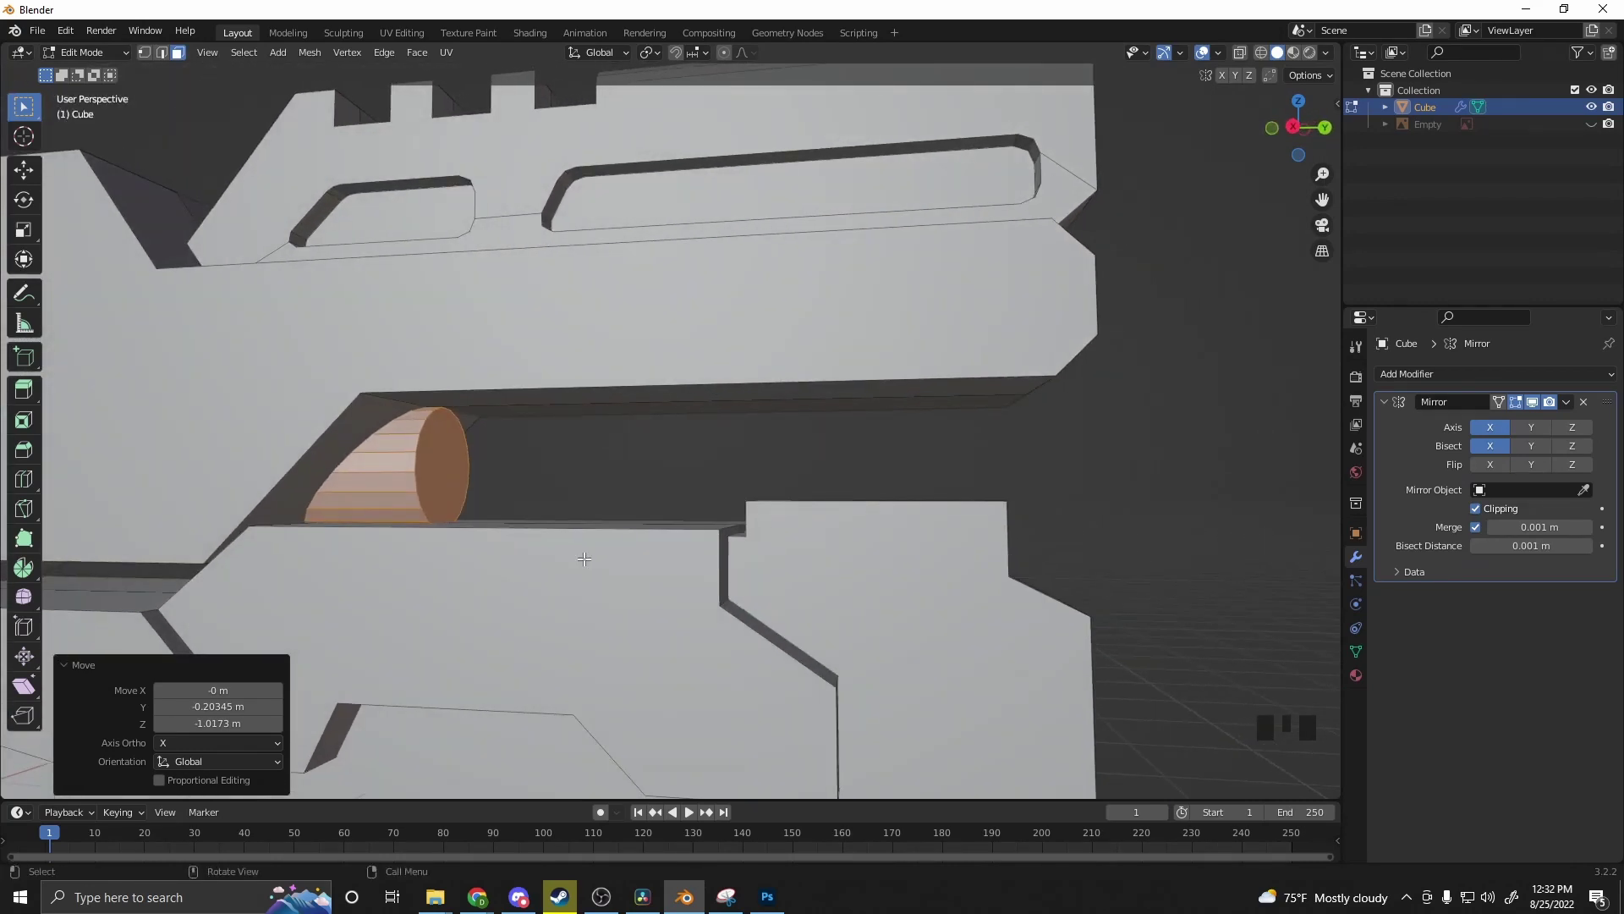
key("g")
key("x")
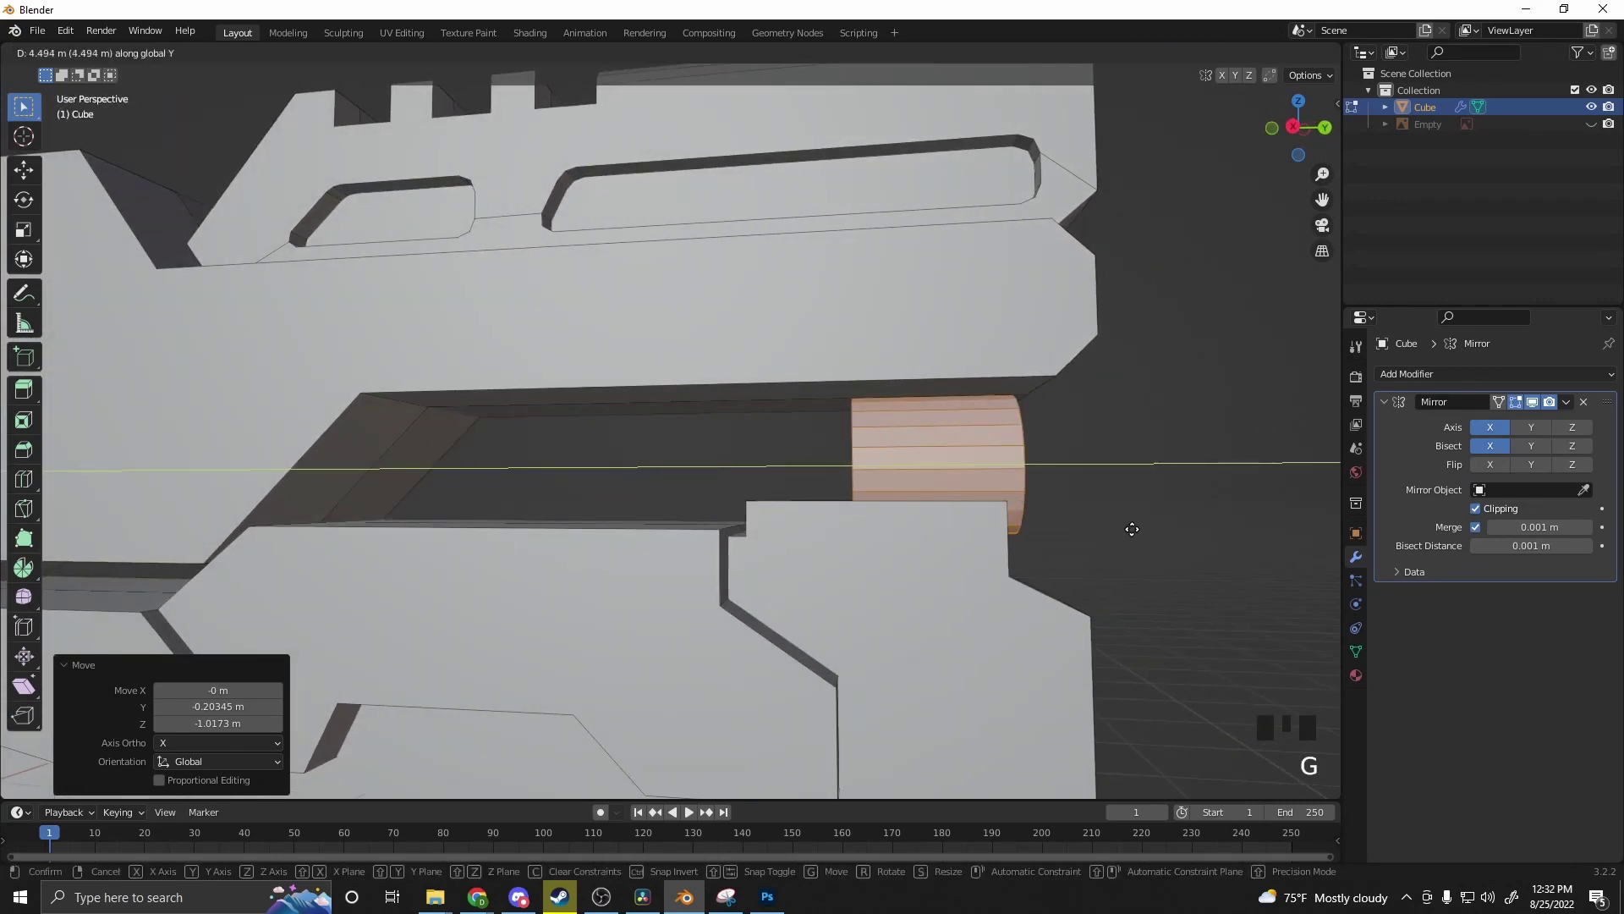
left_click(1134, 530)
key("ctrl+z")
Step: Move the cylinder's front end face about 4.01 m forward along Y to lengthen it beneath the barrel block
left_click(487, 457)
left_click(467, 461)
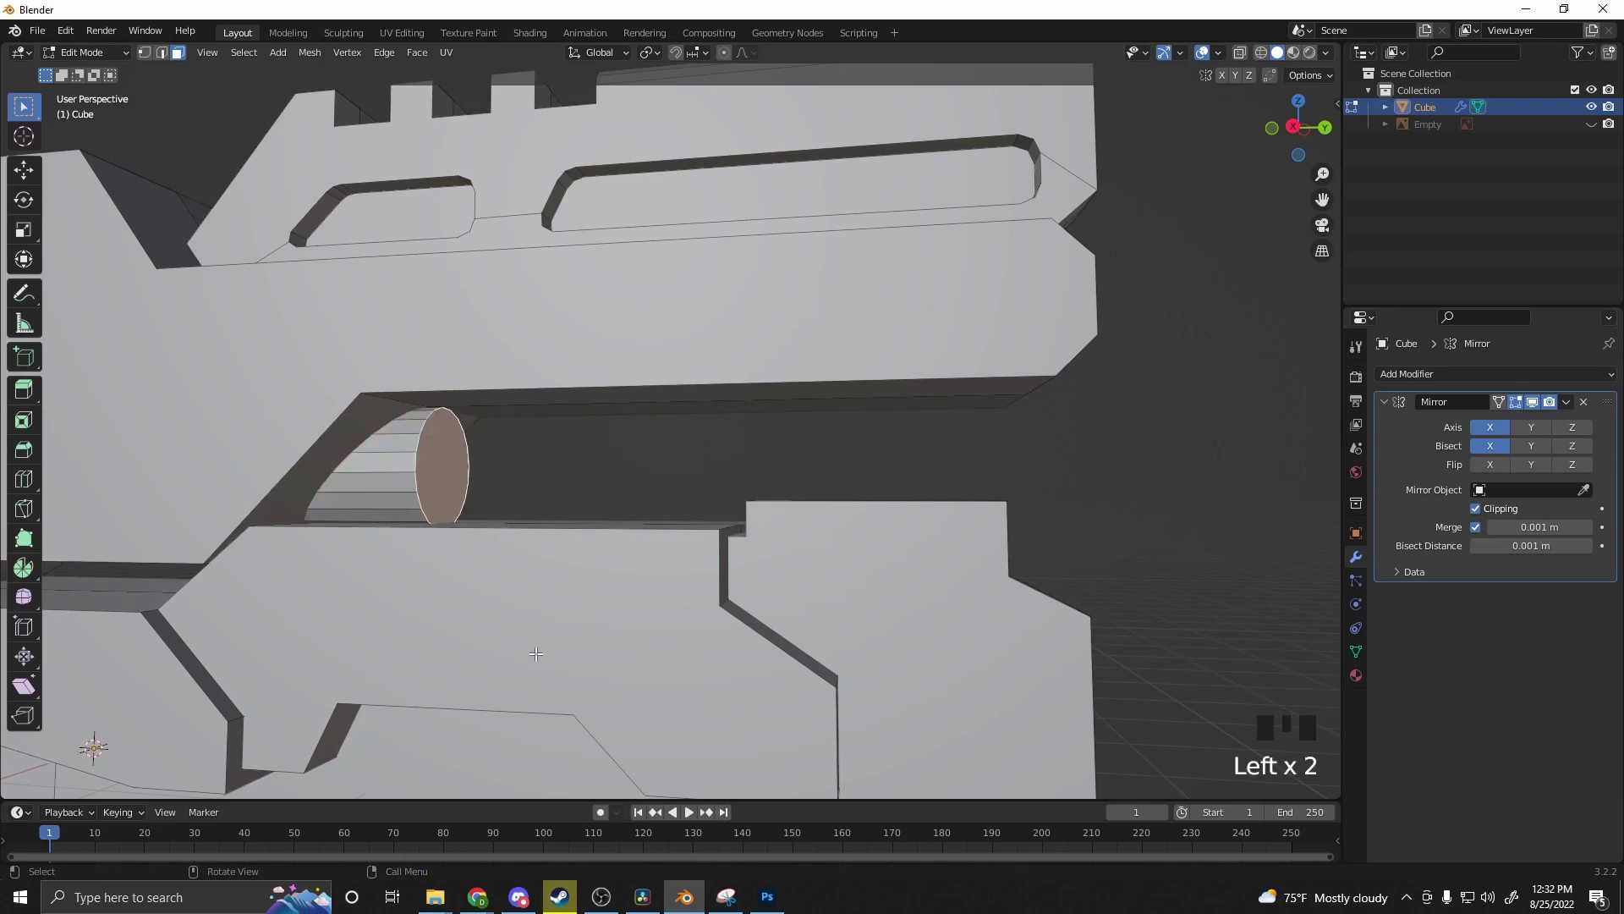
key("g")
key("y")
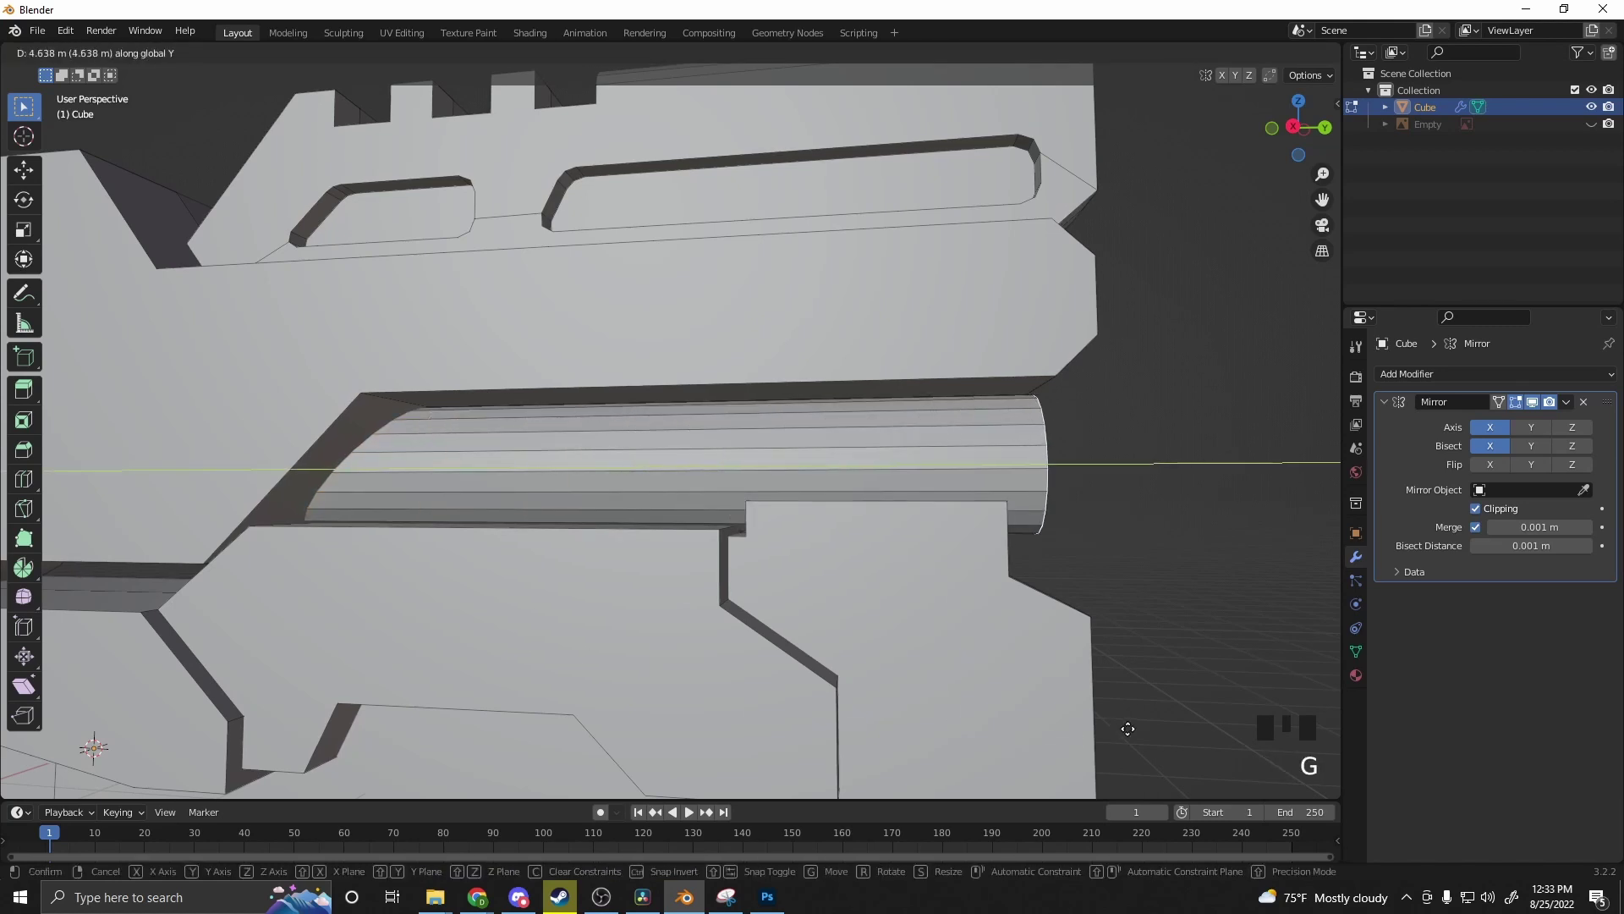
left_click(1015, 692)
Step: Select the whole lower cylinder and scale its cross-section by about 1.227, leaving Y unscaled
middle_click_drag(997, 690, 551, 476)
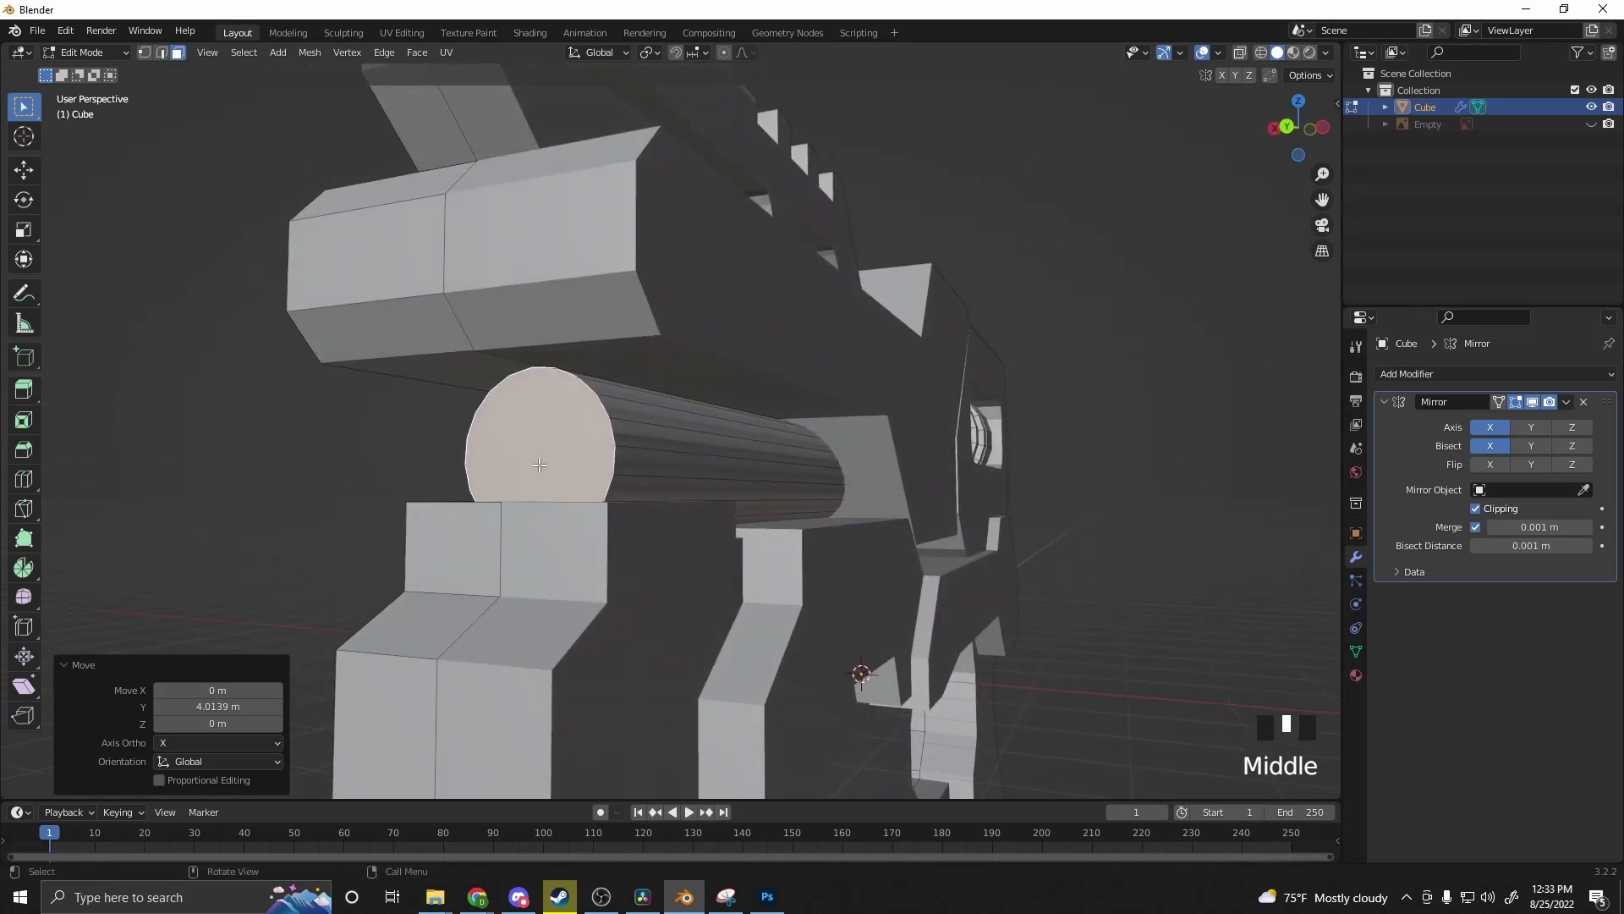
key("ctrl+l")
key("s")
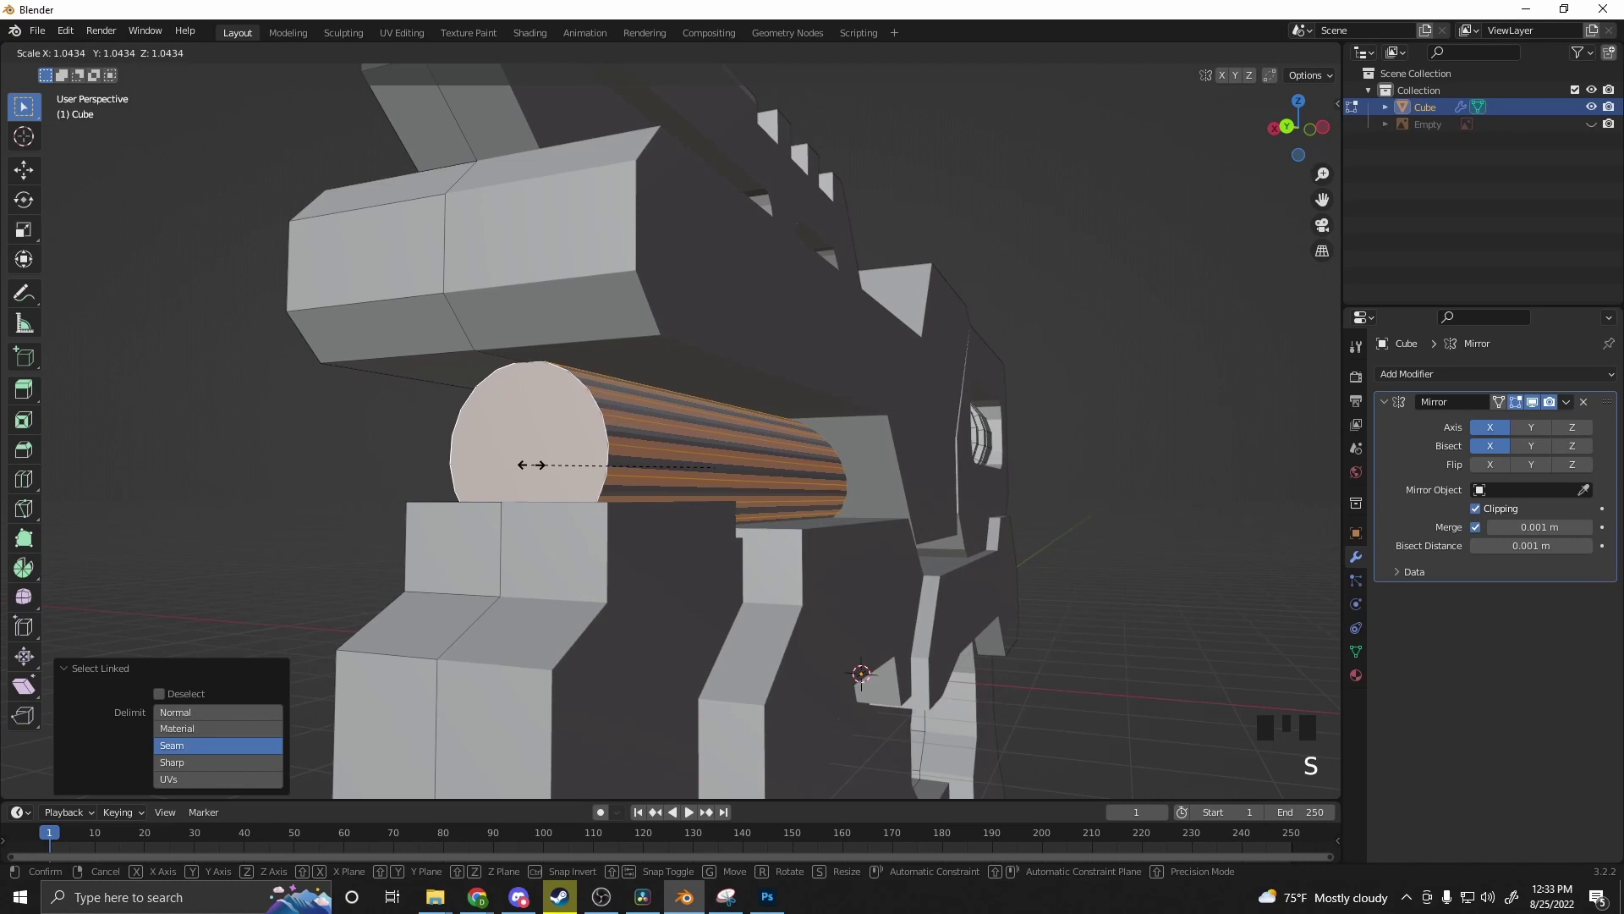
key("shift+y")
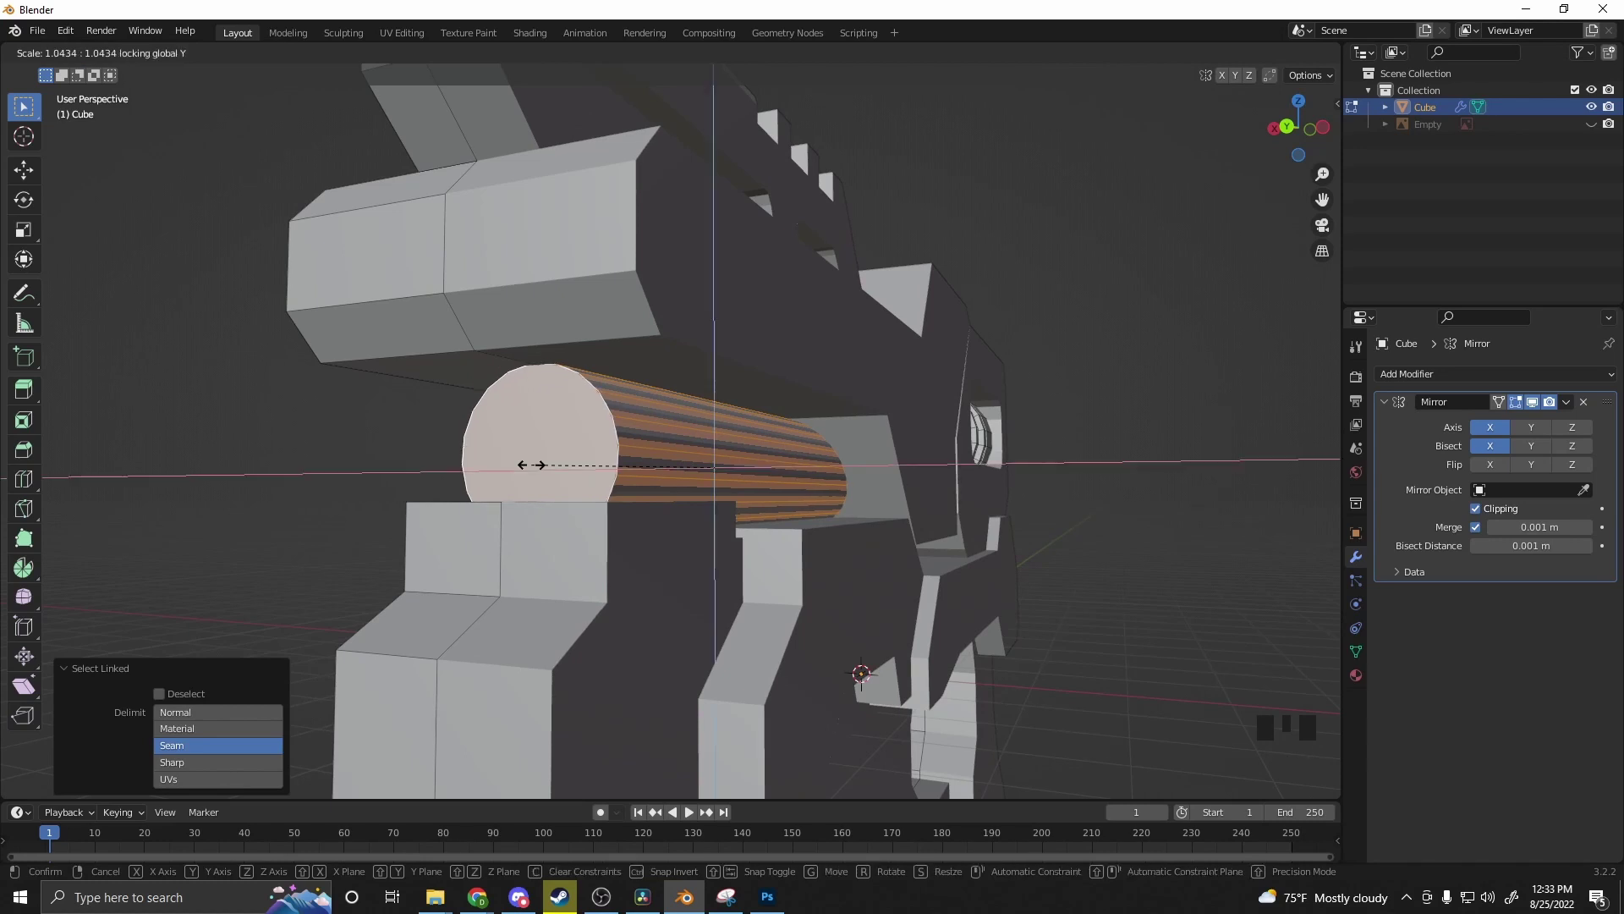
left_click(508, 464)
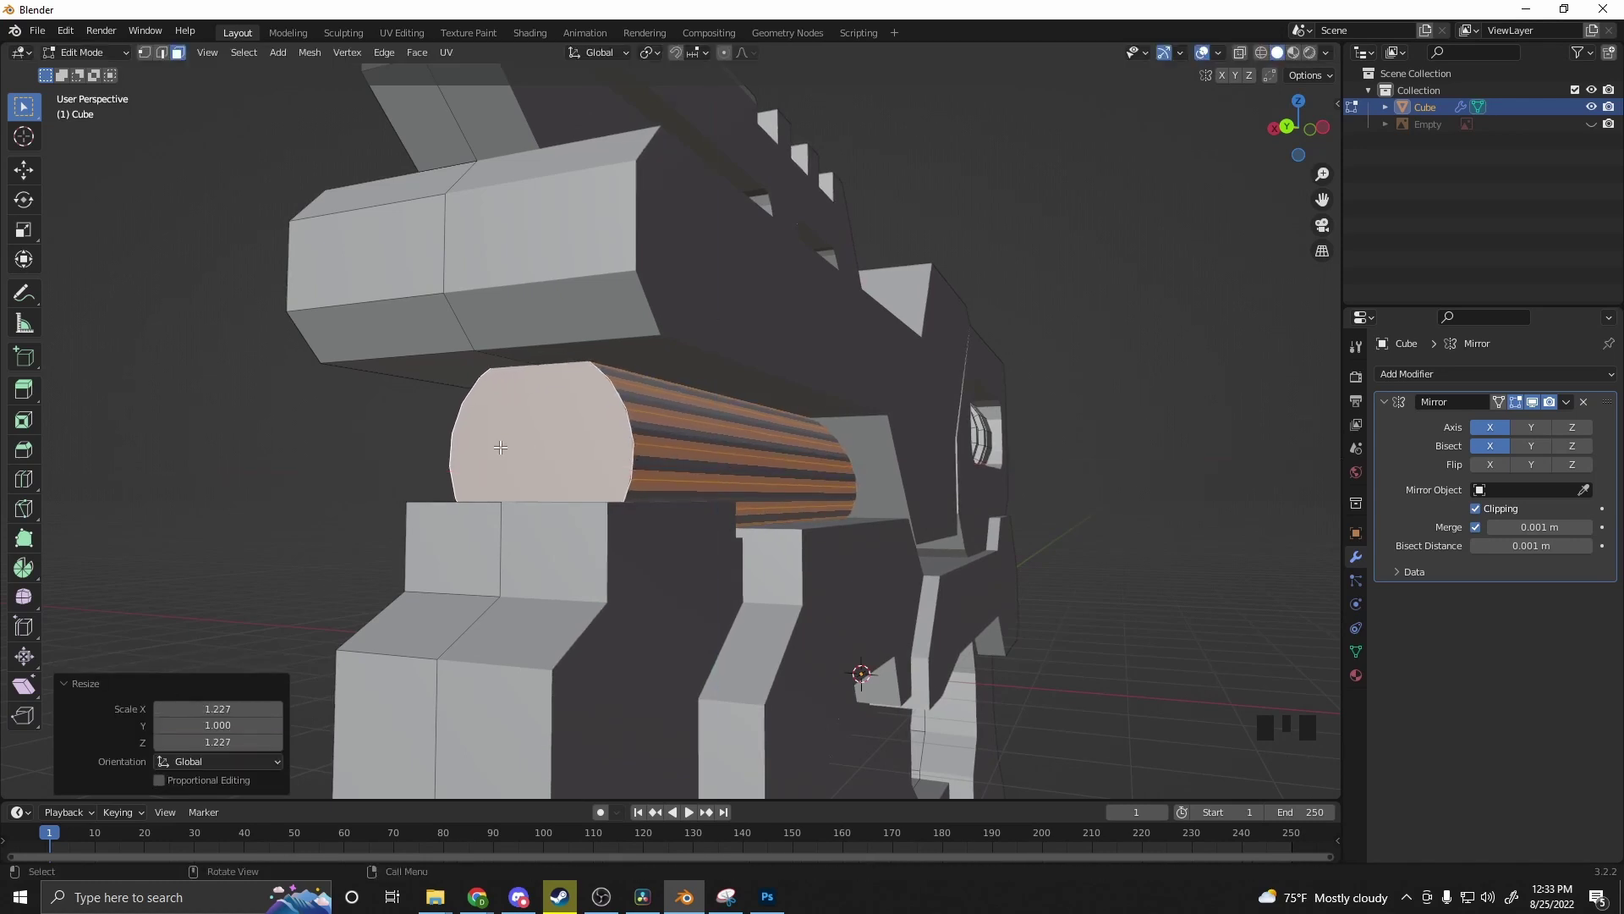
Step: Scale the lower cylinder's cross-section by about 0.911 with Y unscaled and raise it slightly along Z
middle_click_drag(507, 464, 573, 470)
key("s")
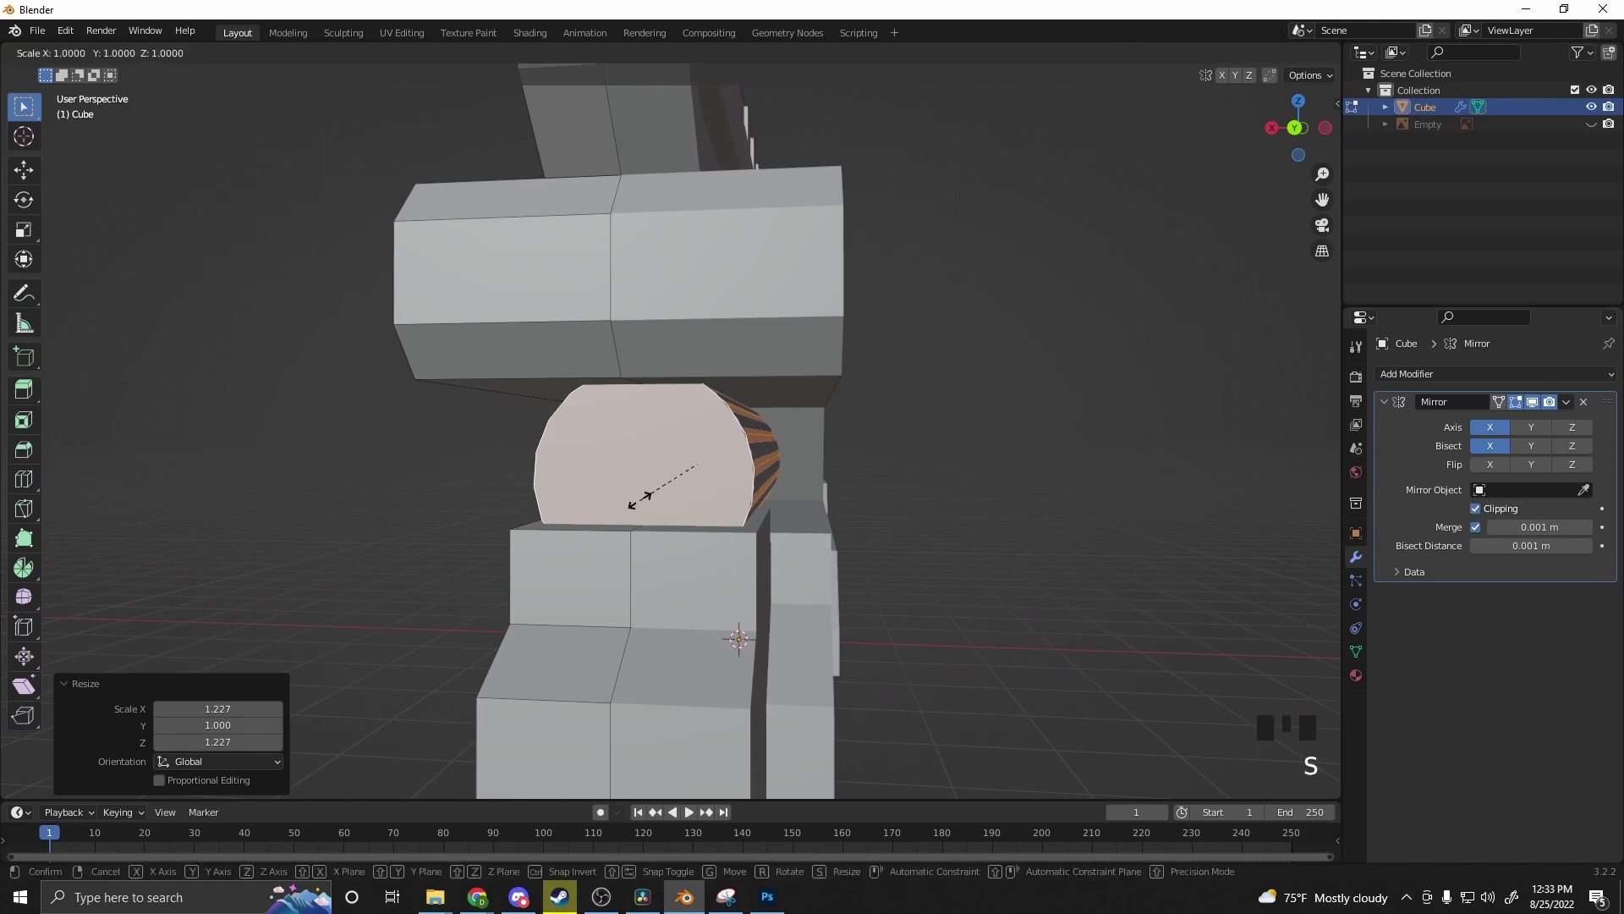
key("shift+y")
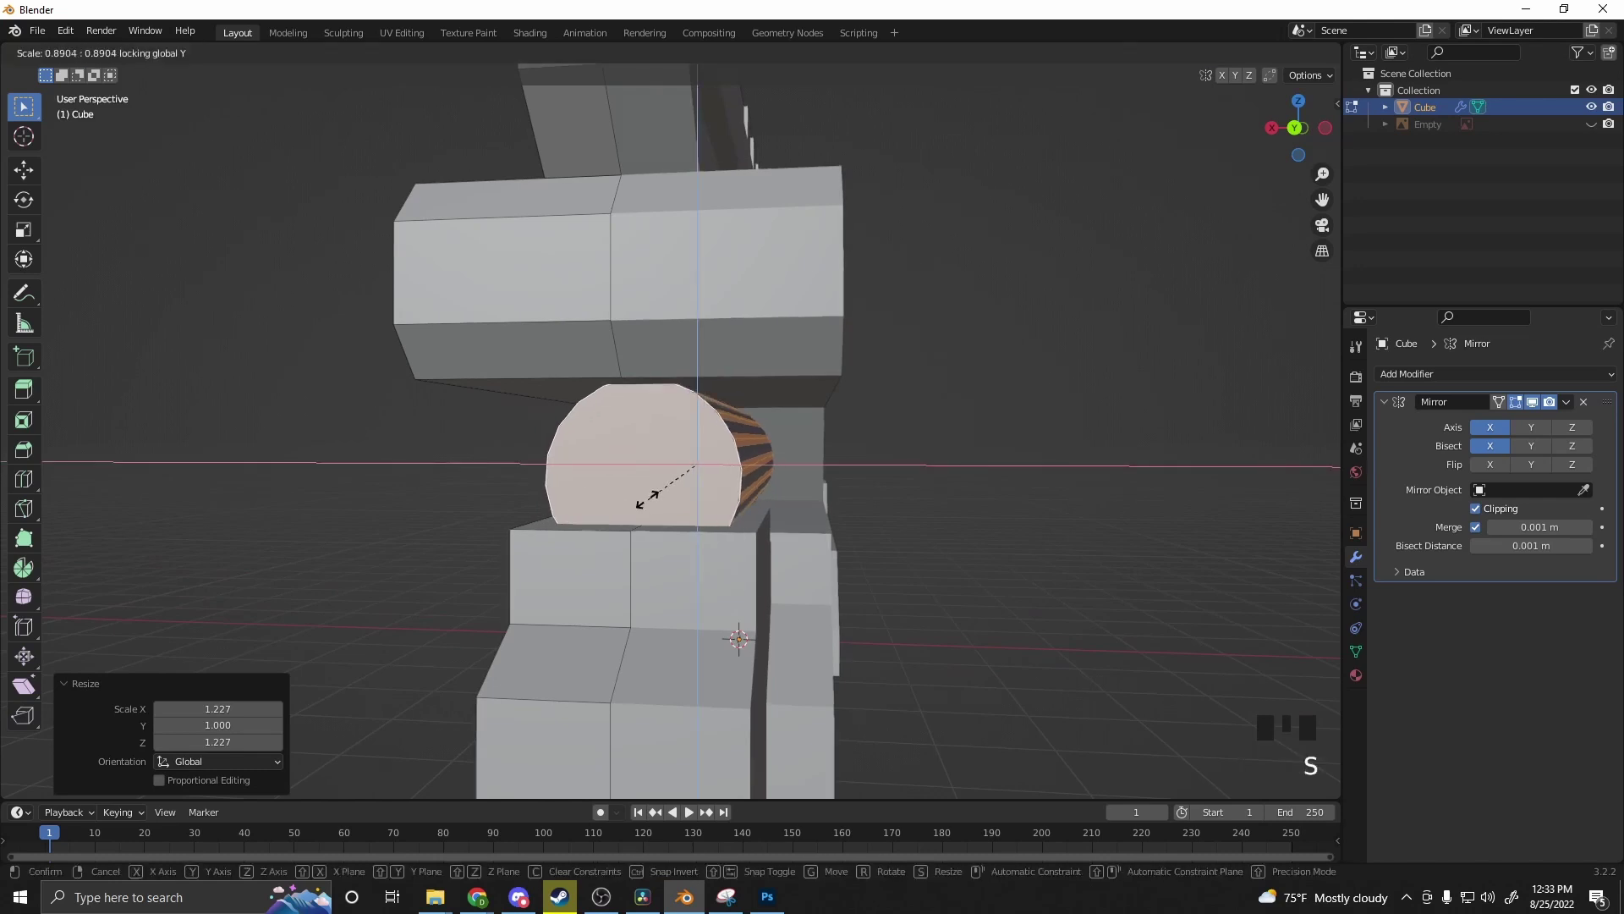
left_click(646, 500)
key("g")
key("z")
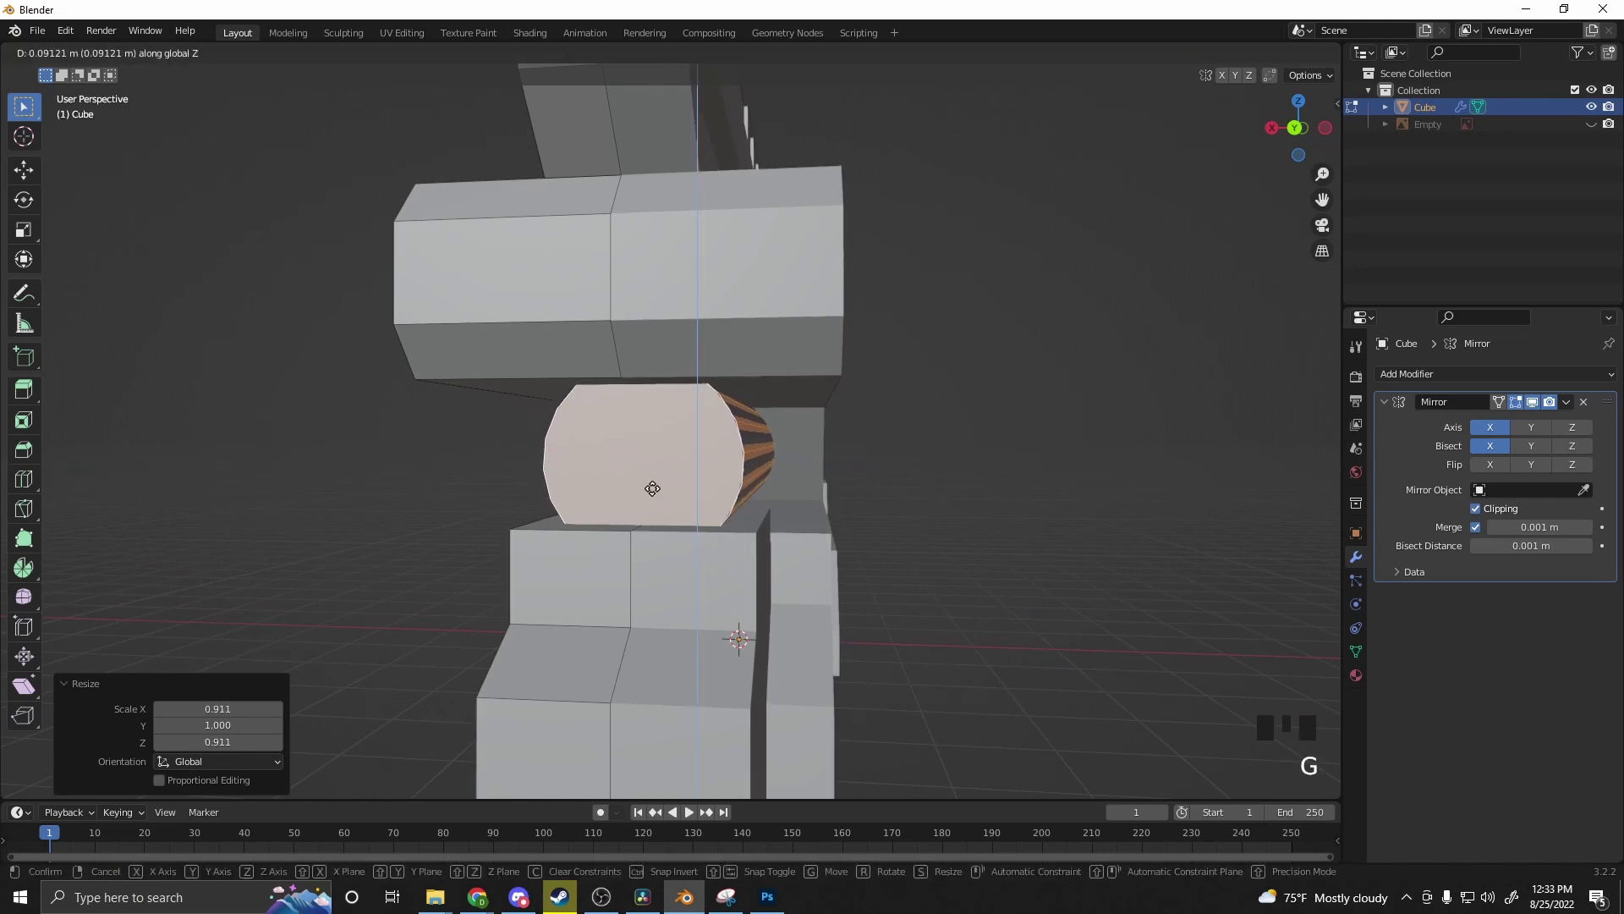
left_click(651, 484)
Step: Move the lower cylinder's front end face about 3 m rearward along Y to shorten it beneath the barrel block
middle_click_drag(651, 484, 864, 453)
scroll(710, 499, "down", 3)
left_click(864, 453)
key("g")
key("x")
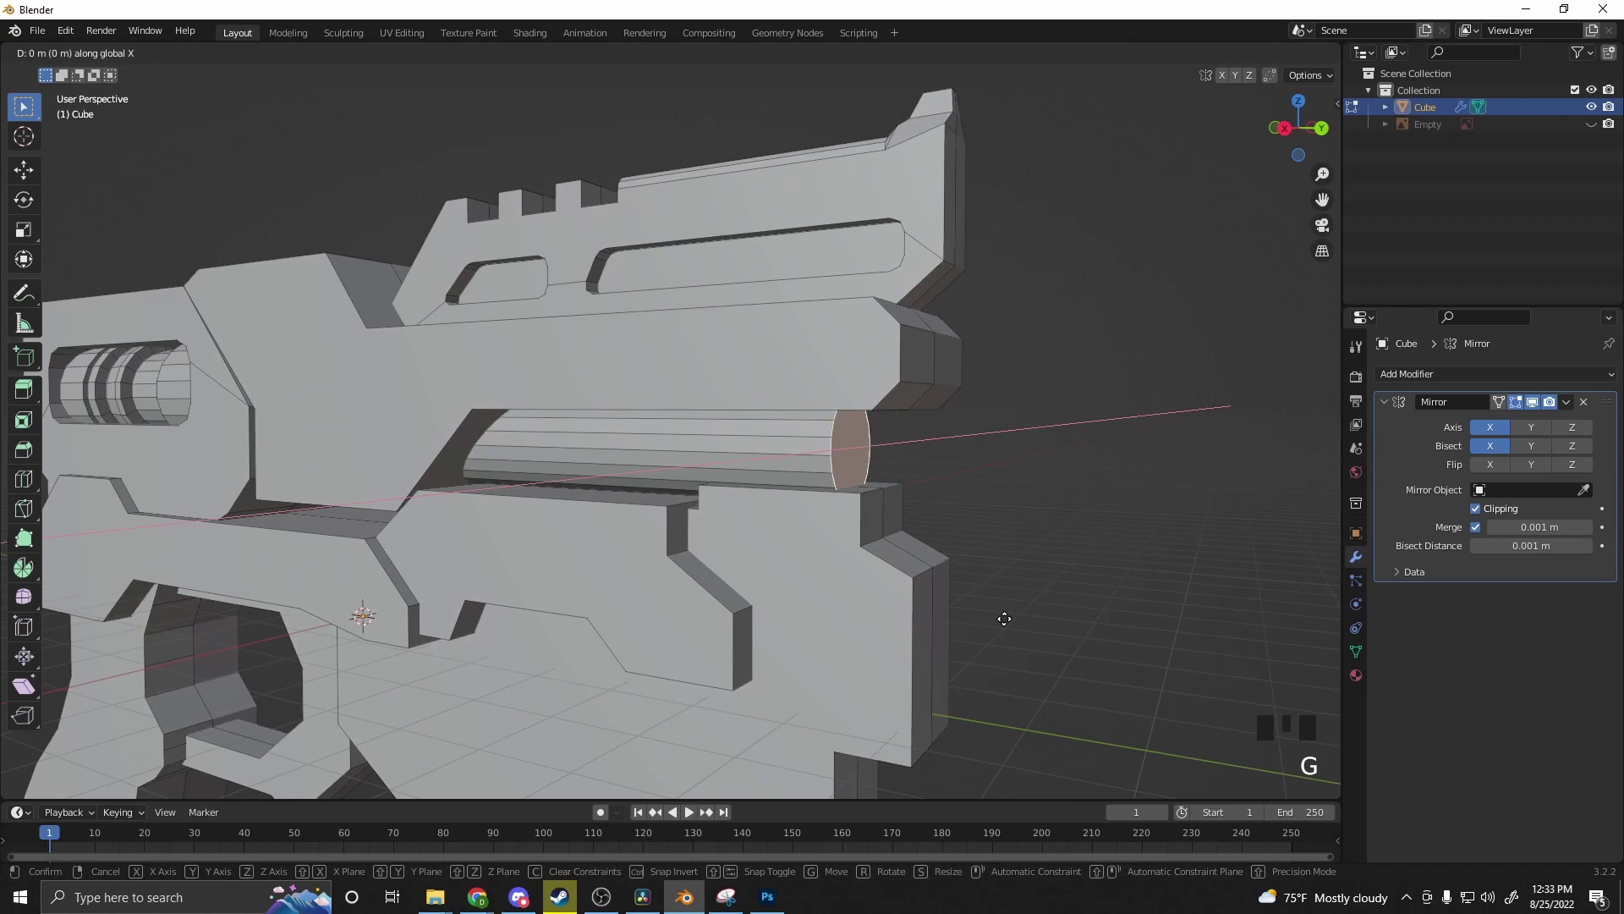
key("y")
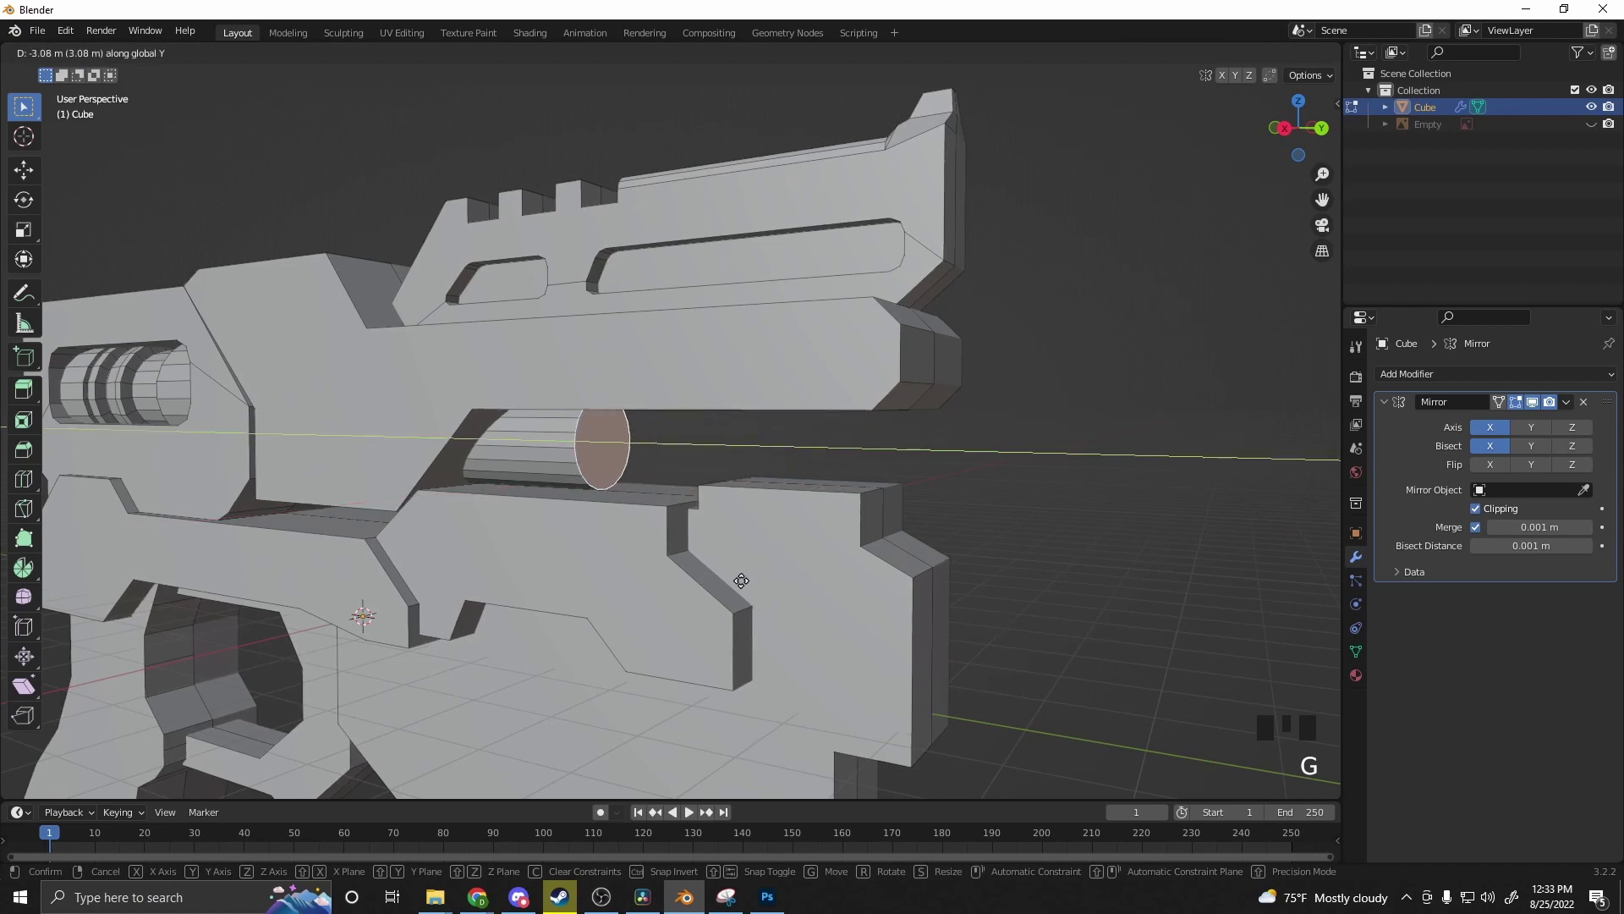
left_click(723, 579)
Step: Form a narrow groove at the lower cylinder's front end by extruding a slightly reduced face about 0.116 m and enlarging a new end face
middle_click_drag(724, 578, 778, 584)
key("e")
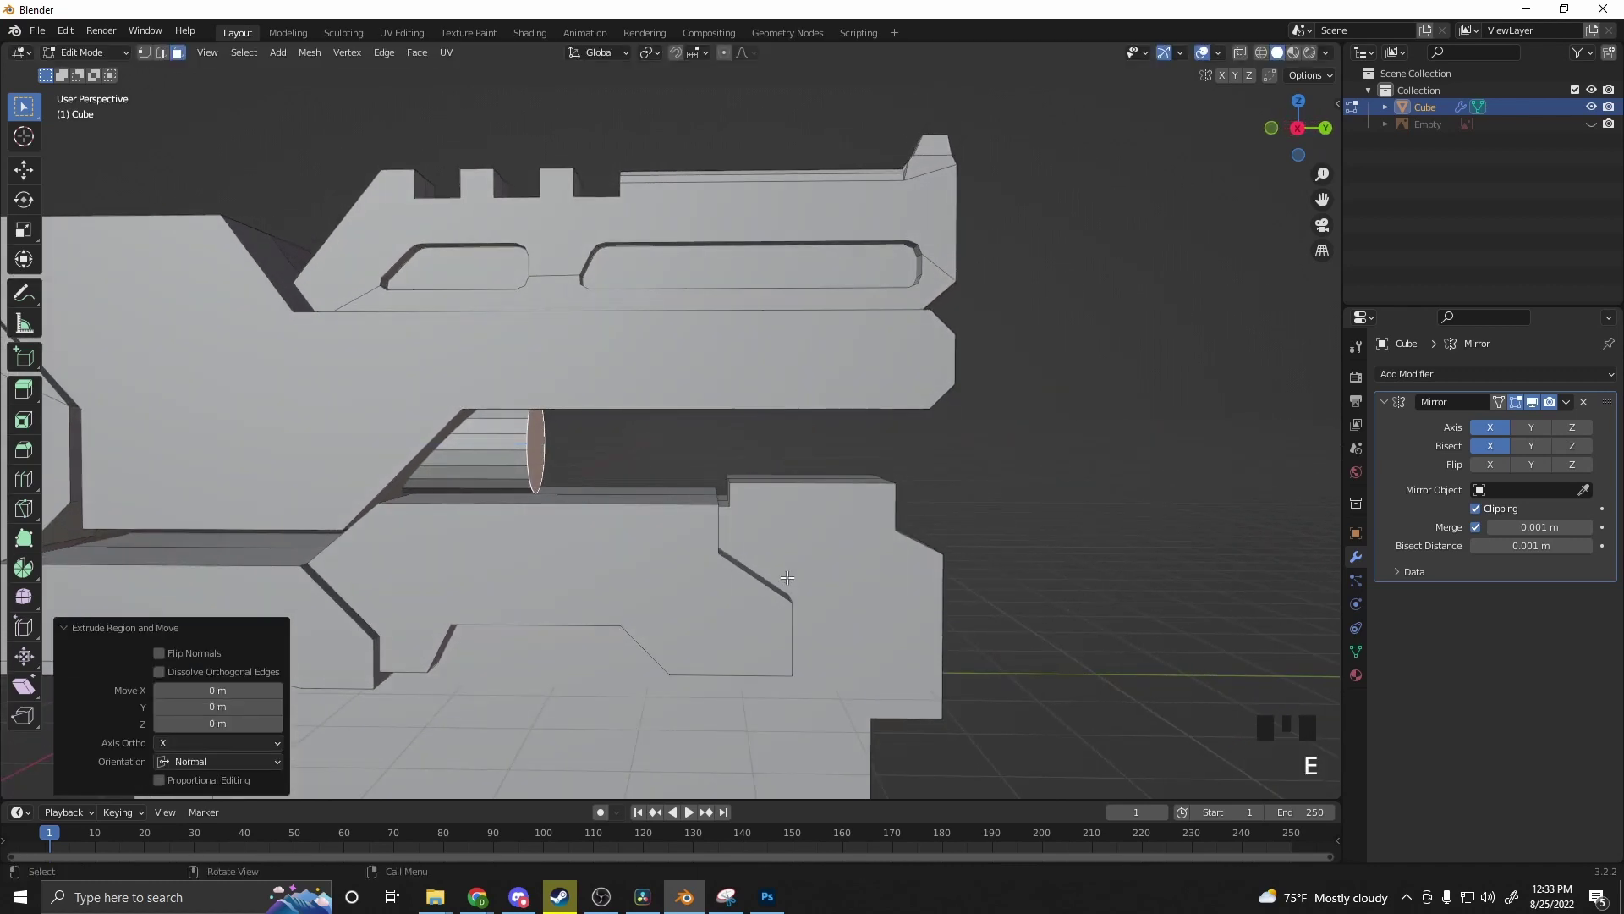
key("s")
left_click(776, 583)
key("e")
left_click(785, 583)
key("e")
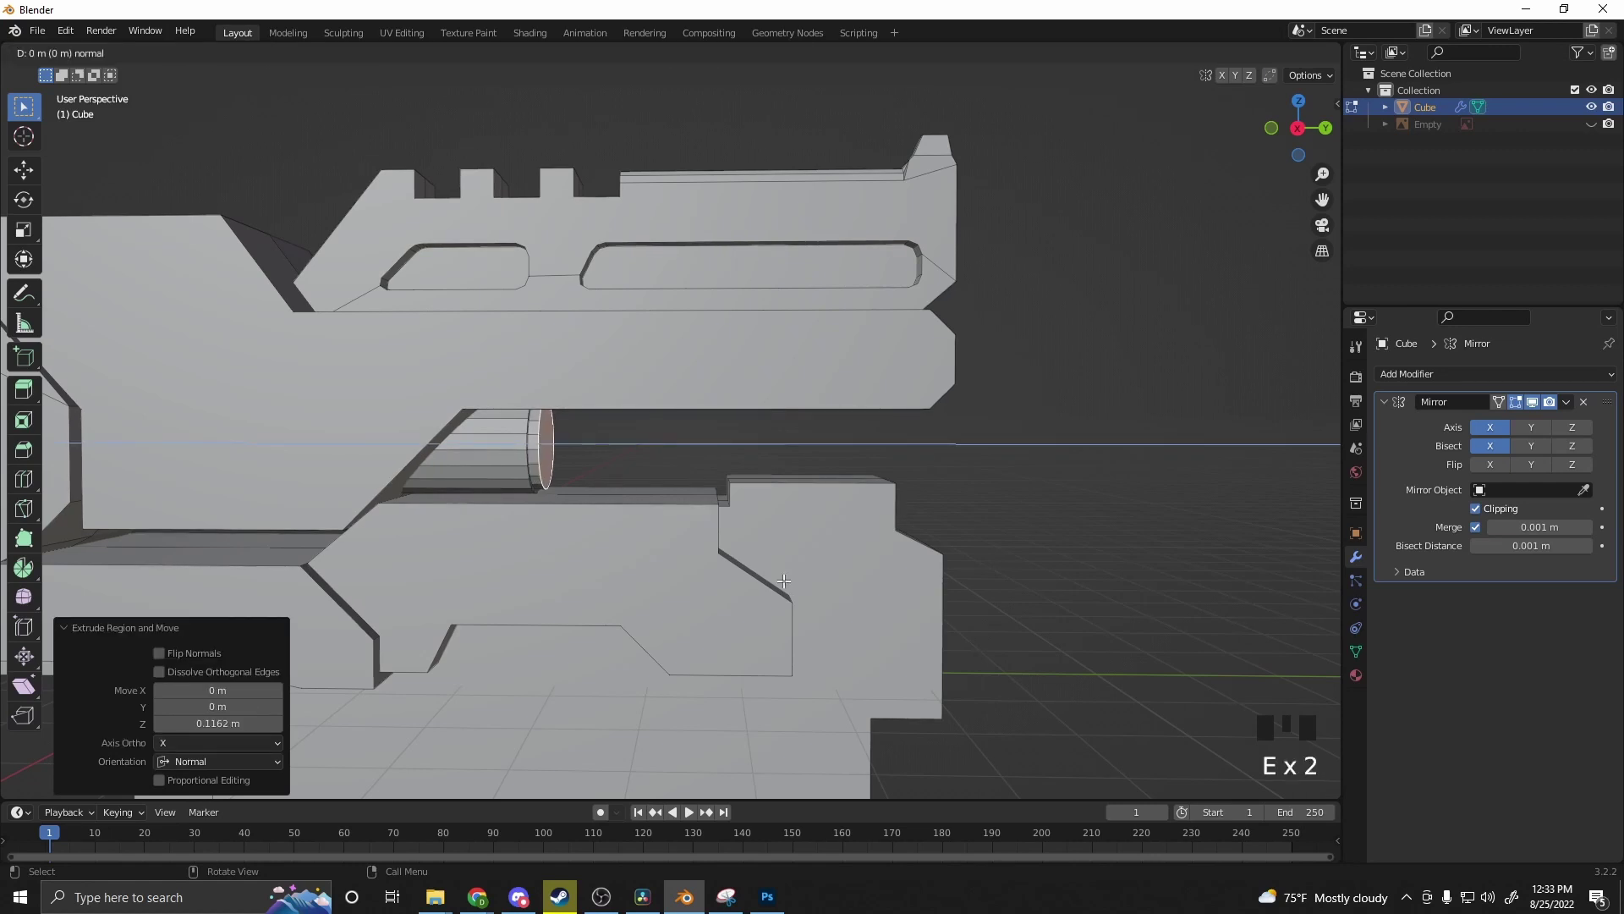
right_click(785, 583)
key("s")
left_click(789, 583)
Step: Extrude the cylinder's end forward past the groove, then extrude it in place and scale the new face down slightly
key("e")
left_click(884, 583)
key("e")
right_click(884, 583)
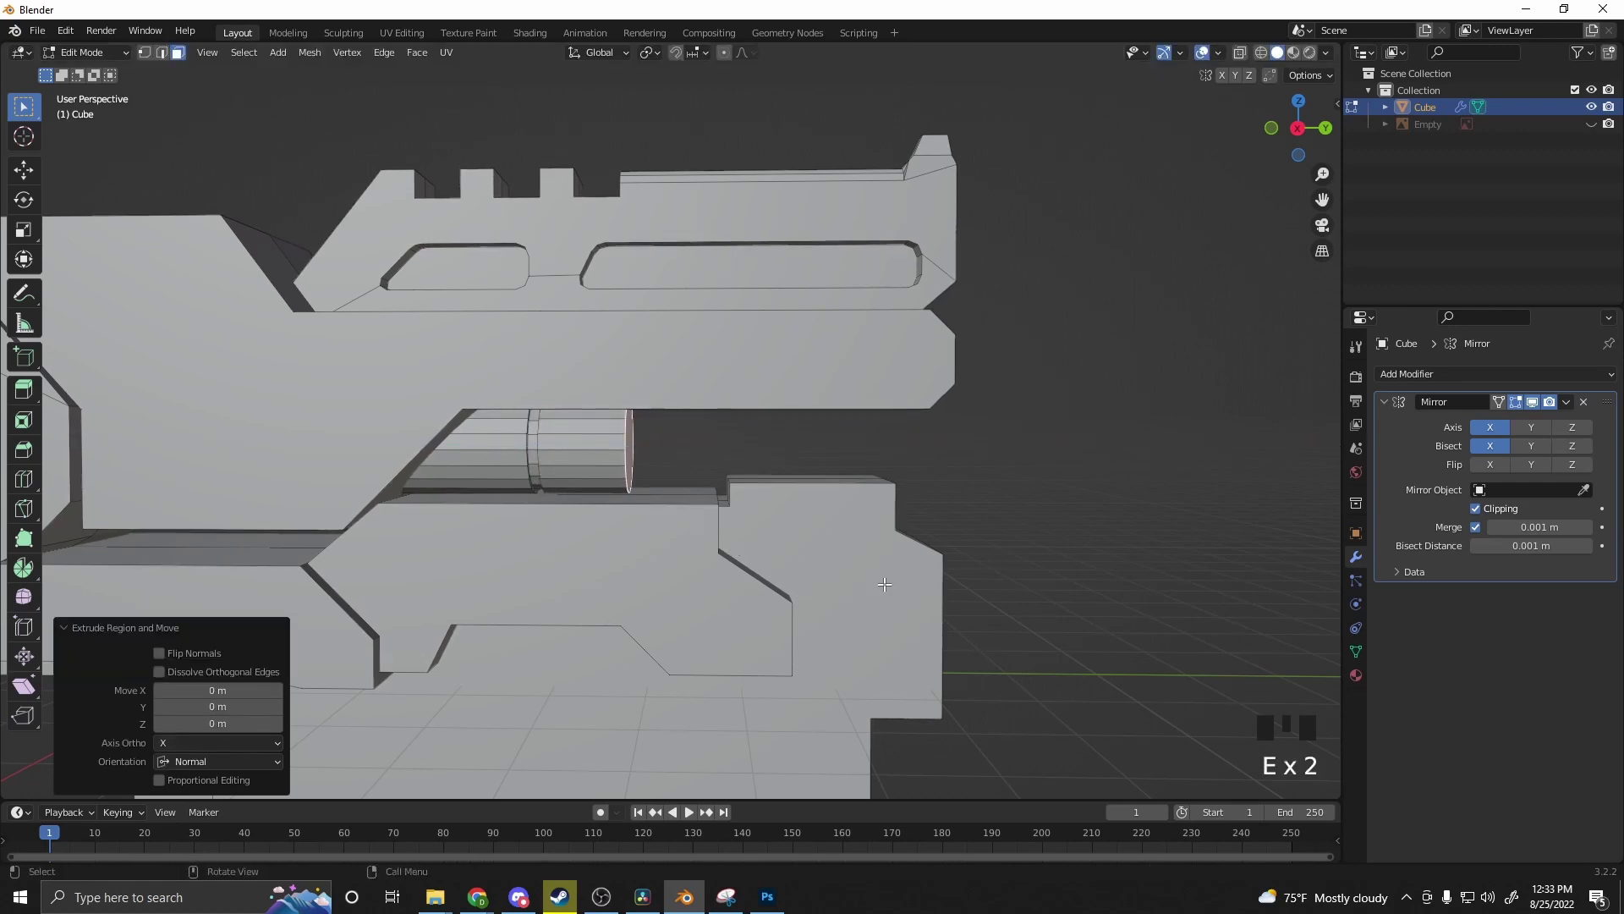
key("s")
left_click(872, 579)
Step: Extrude the reduced end face about 0.4 m forward and shrink a new in-place face to begin a second, deeper groove
key("e")
left_click(901, 581)
key("e")
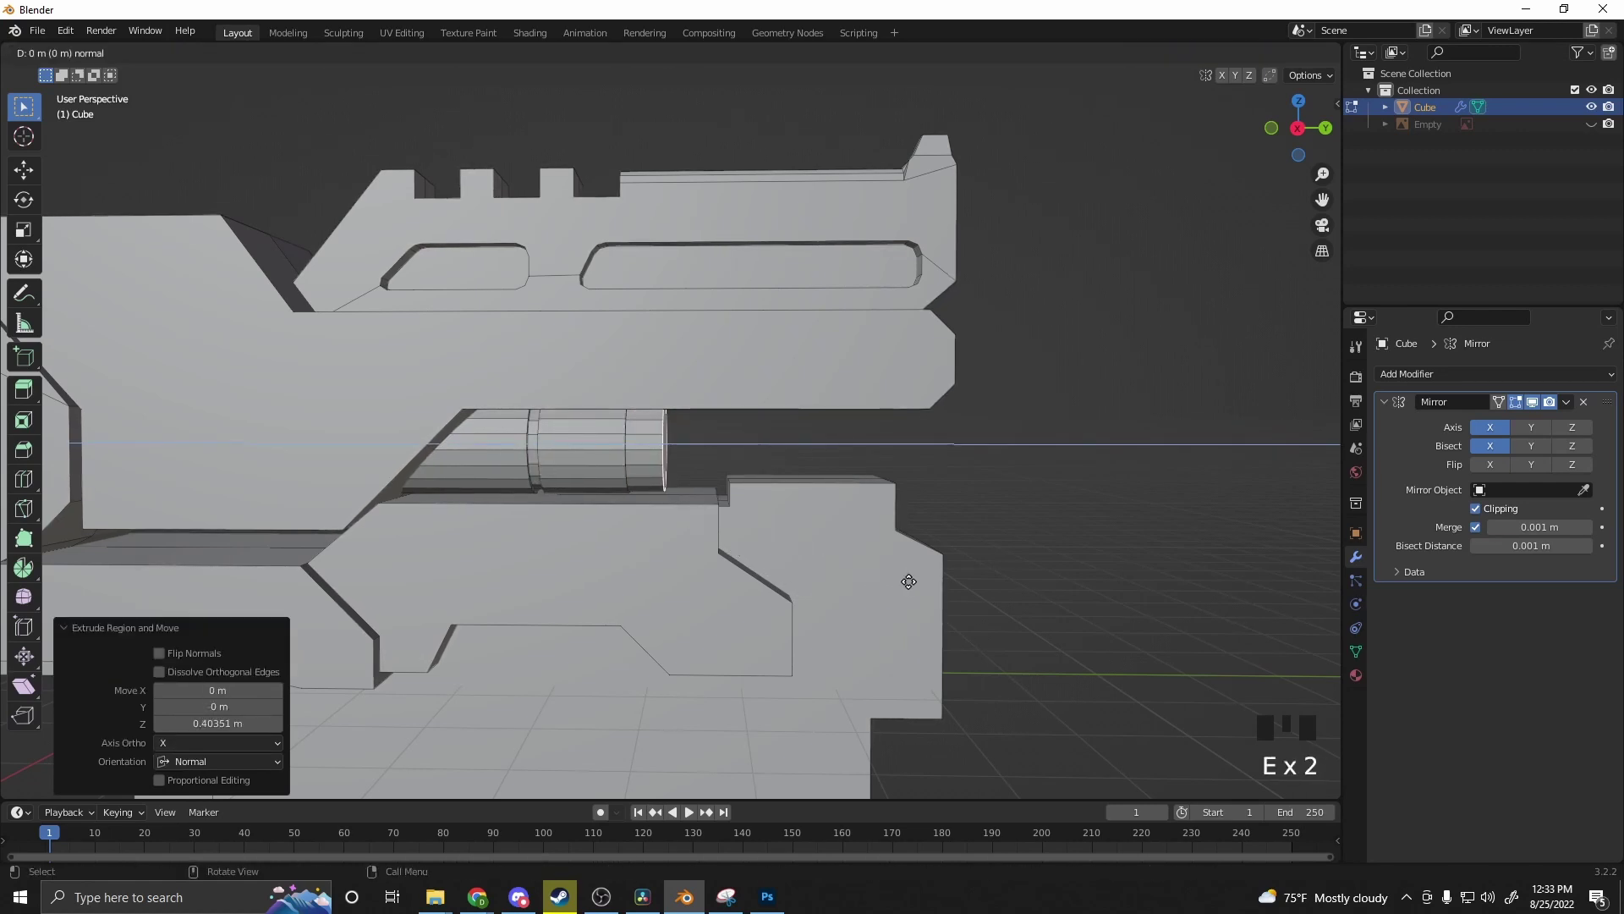
right_click(905, 580)
left_click(884, 571)
Step: Extrude the second groove about 0.29 m forward and scale a new in-place end face up by about 1.182
key("e")
left_click(895, 572)
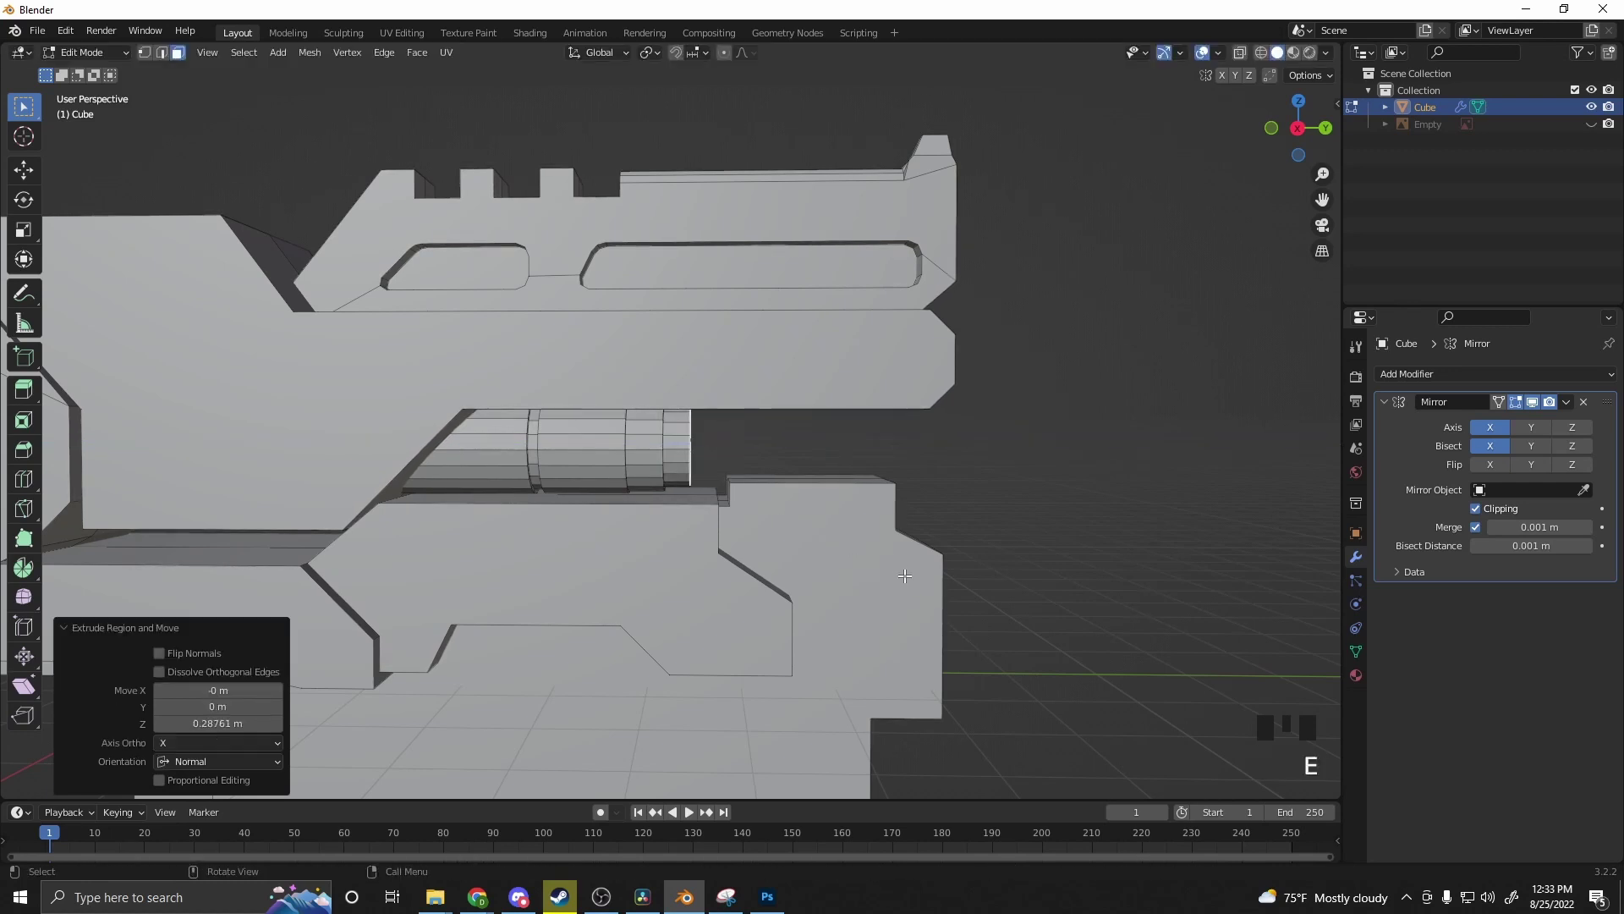
key("e")
right_click(904, 575)
key("s")
left_click(941, 601)
Step: Extrude the enlarged end face about 1.94 m forward, then move it about 0.52 m back along Y
key("e")
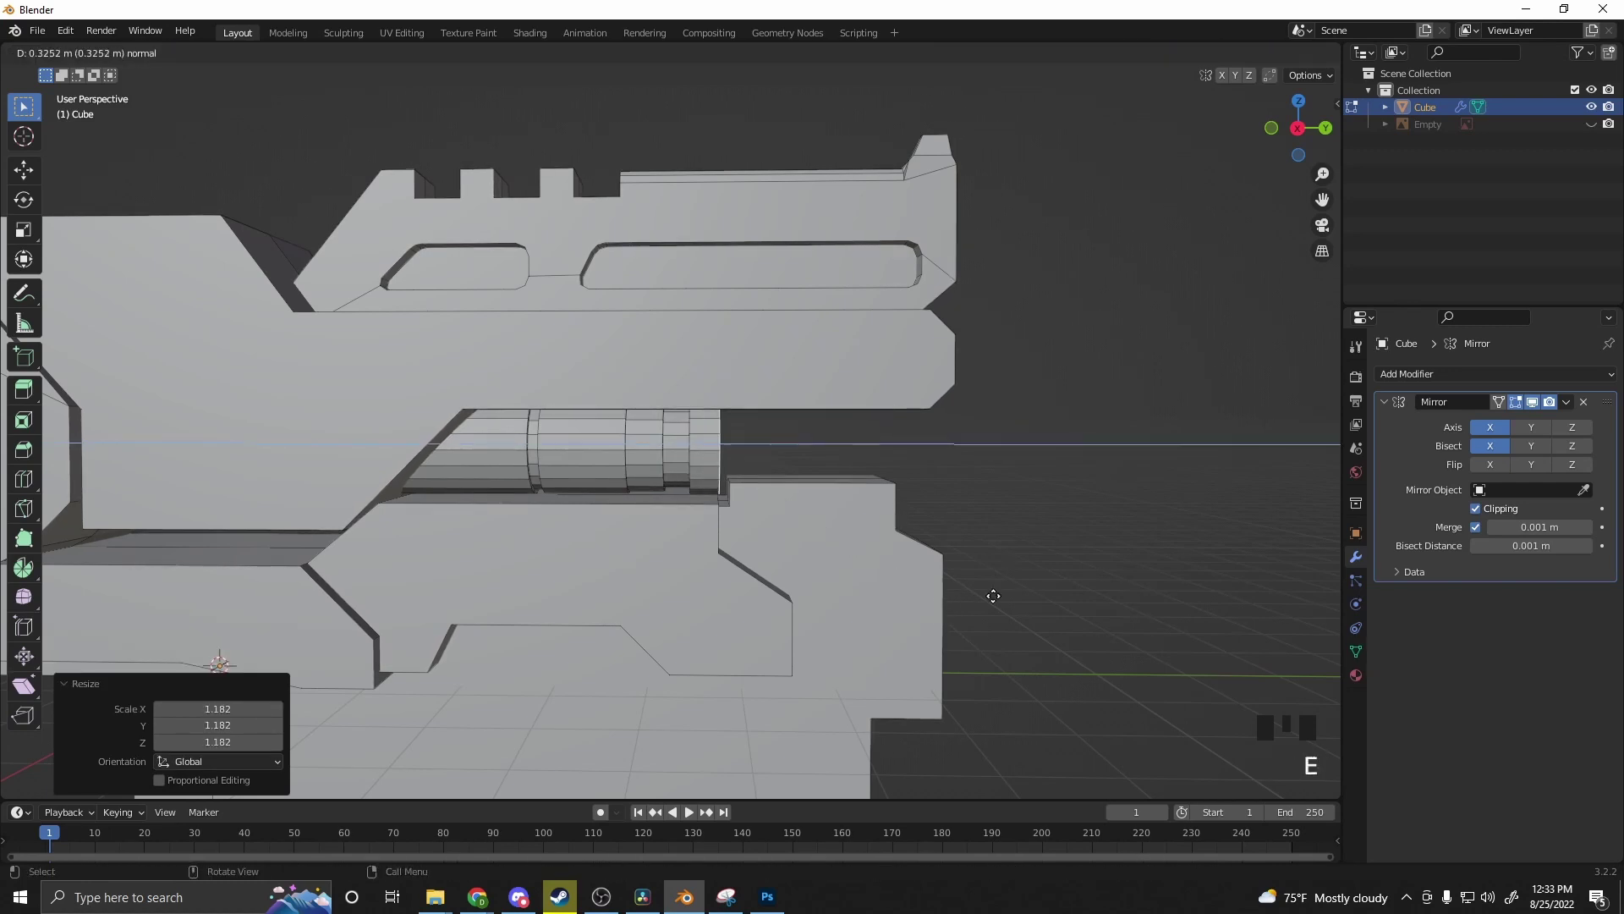
left_click(1115, 596)
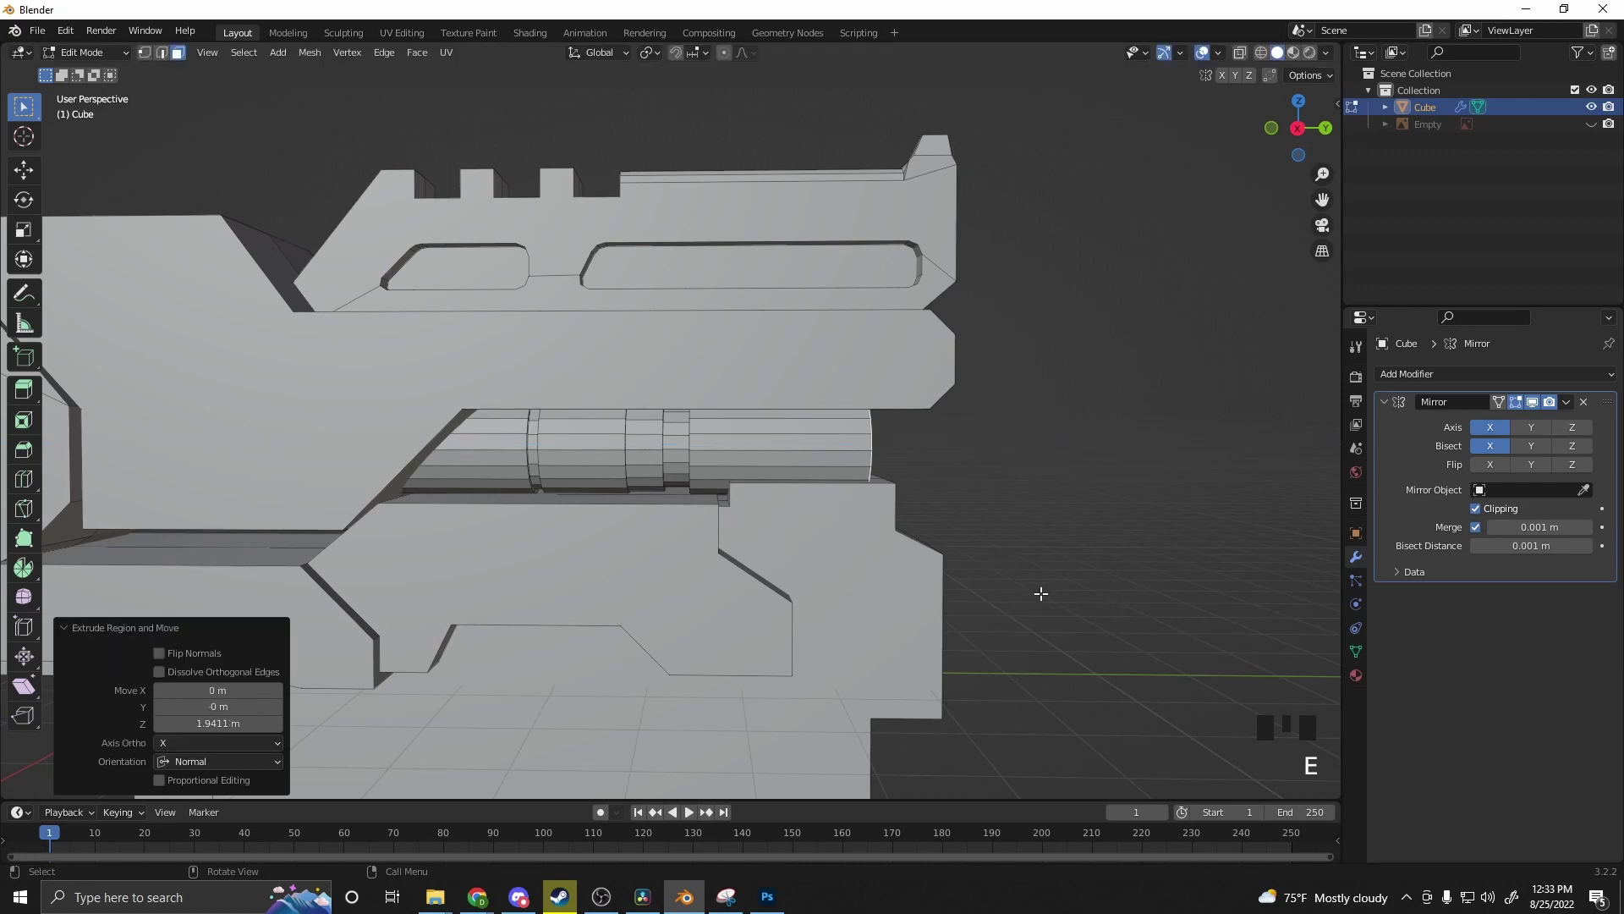
middle_click_drag(1040, 592, 1005, 635)
key("g")
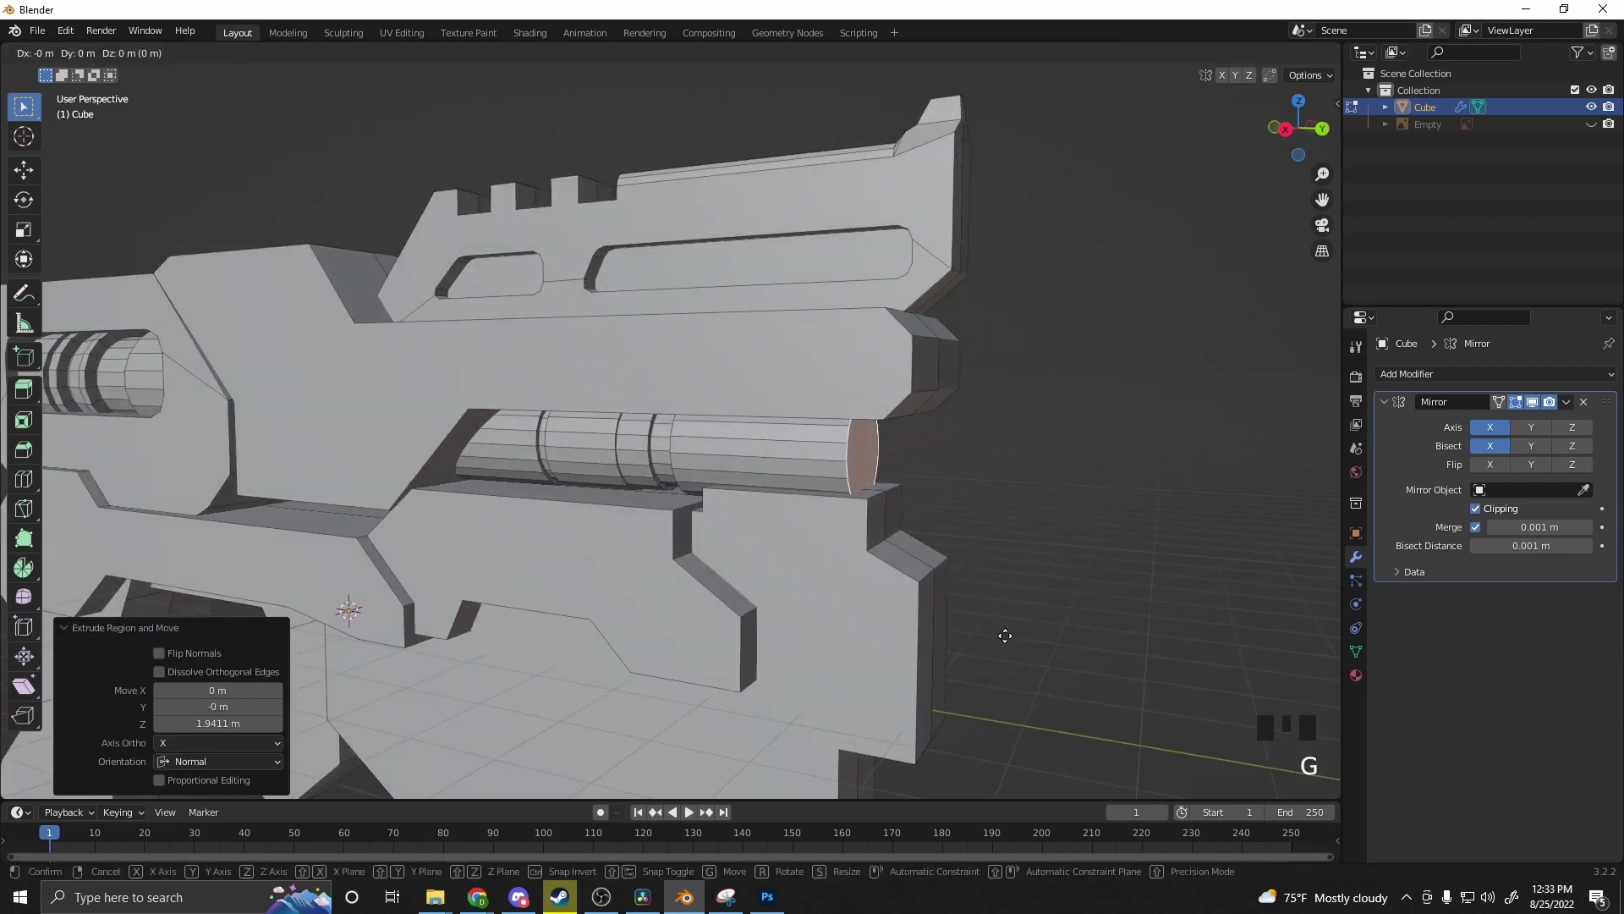
key("y")
left_click(956, 634)
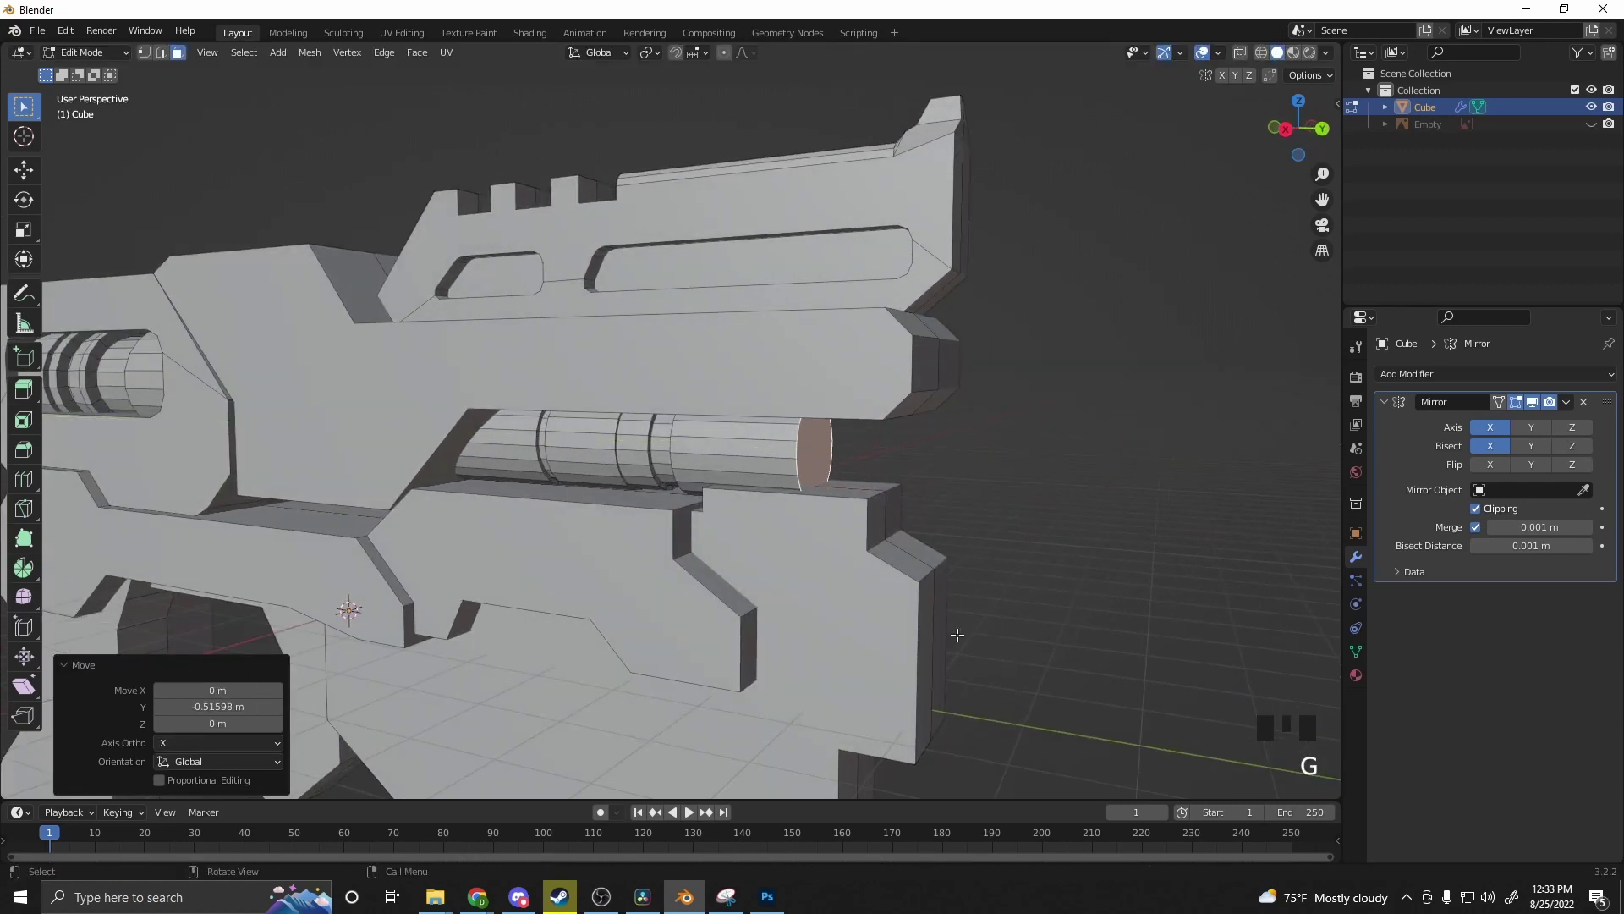
Step: Extrude the cylinder's end face about 0.52 m forward and bevel its rim about 0.19 m wide with three segments
key("e")
left_click(1005, 643)
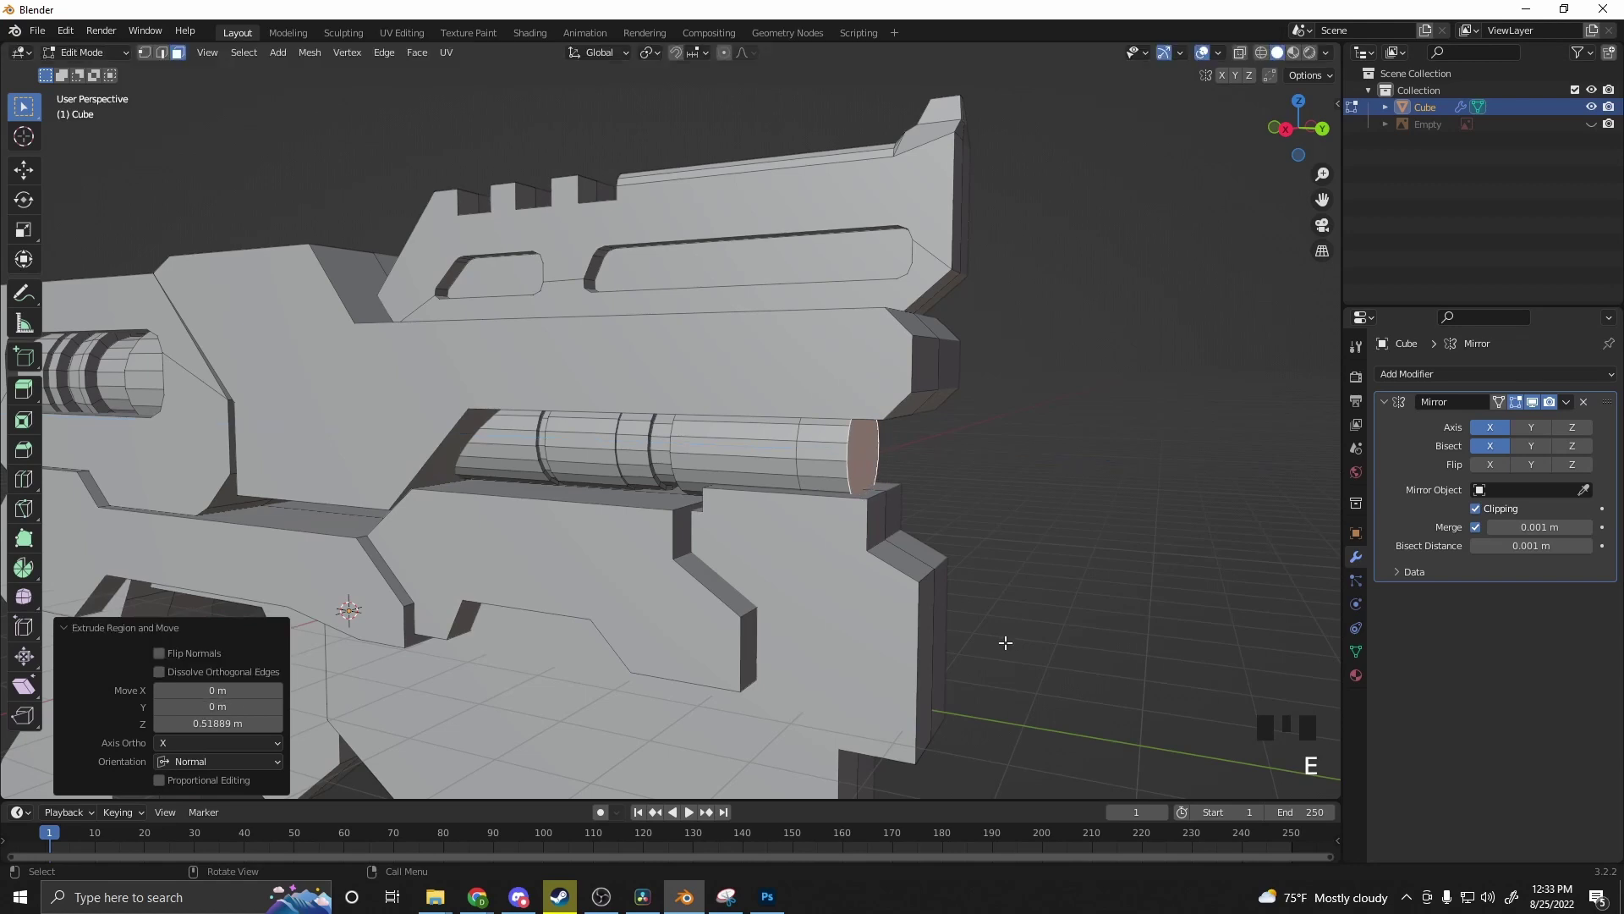
key("ctrl+b")
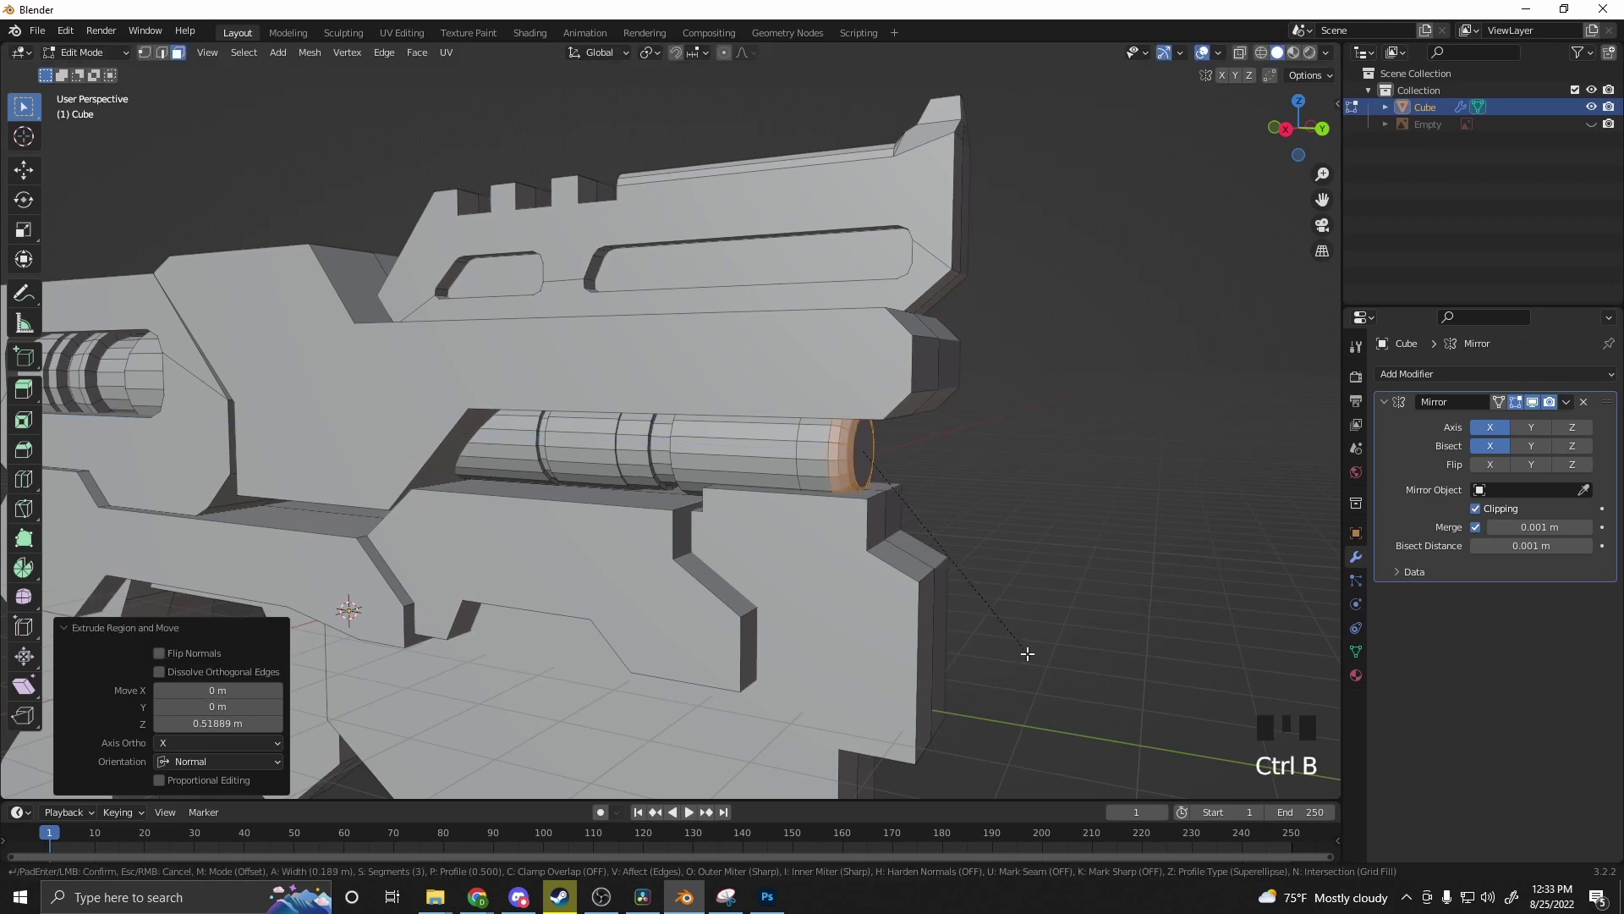
left_click(1027, 654)
Step: Select the lower cylinder's front cap face and extrude it about 1.57 m inward to hollow out the muzzle
middle_click_drag(1026, 652, 1000, 650)
left_click(852, 468)
middle_click_drag(851, 468, 1066, 644)
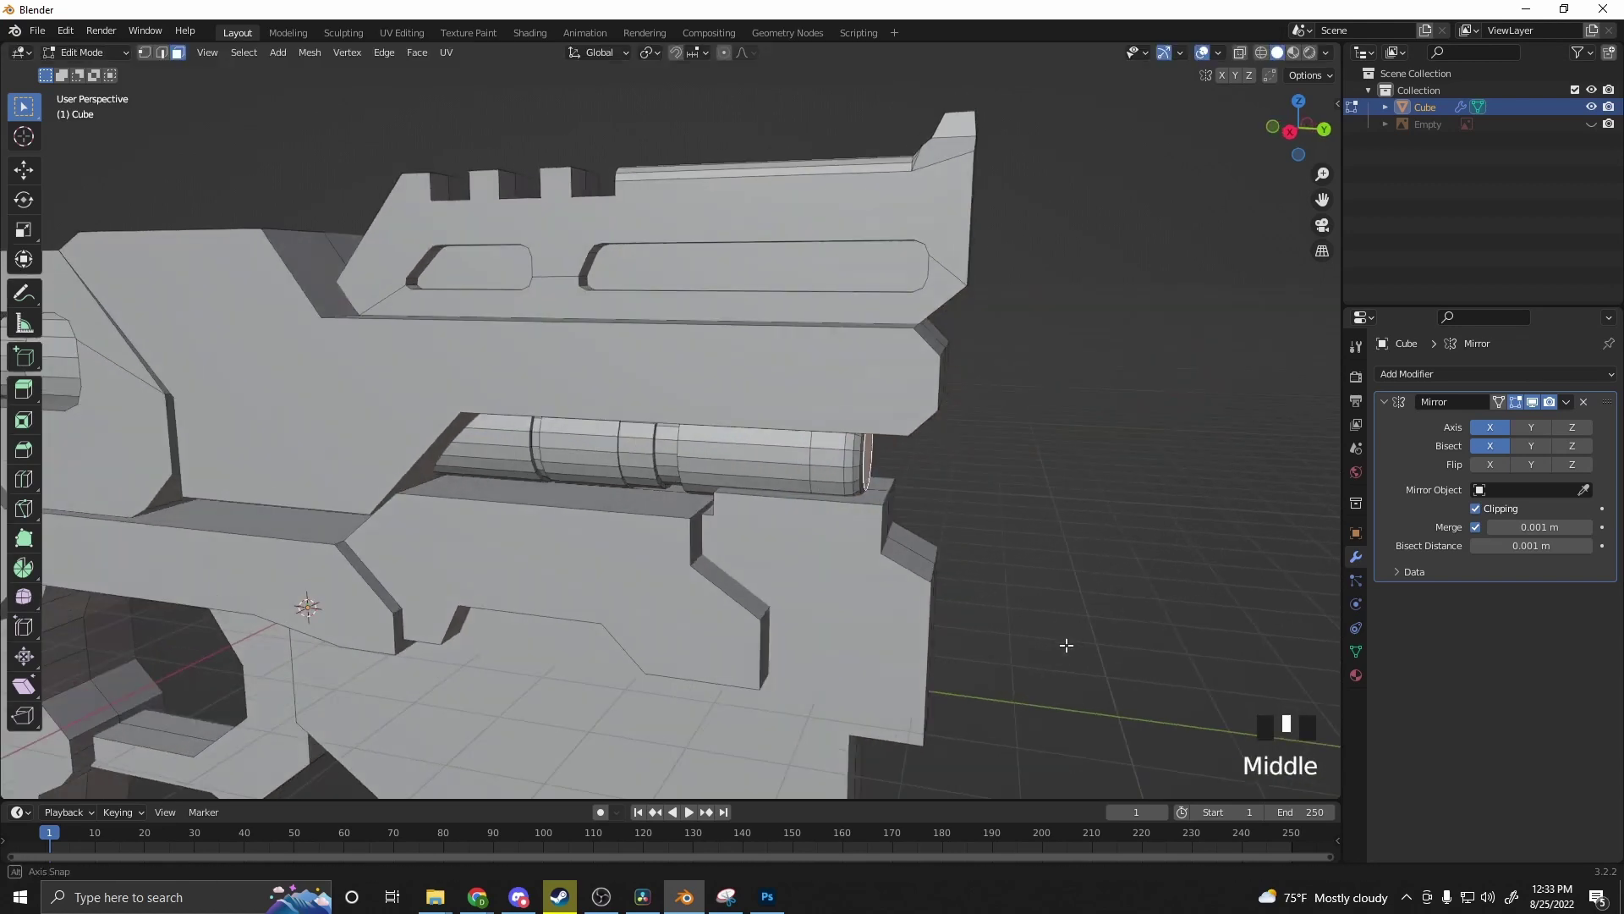
key("e")
left_click(922, 632)
Step: Select the barrel block's large side face and extrude it outward along its normal
middle_click_drag(922, 633, 1149, 688)
scroll(989, 624, "down", 5)
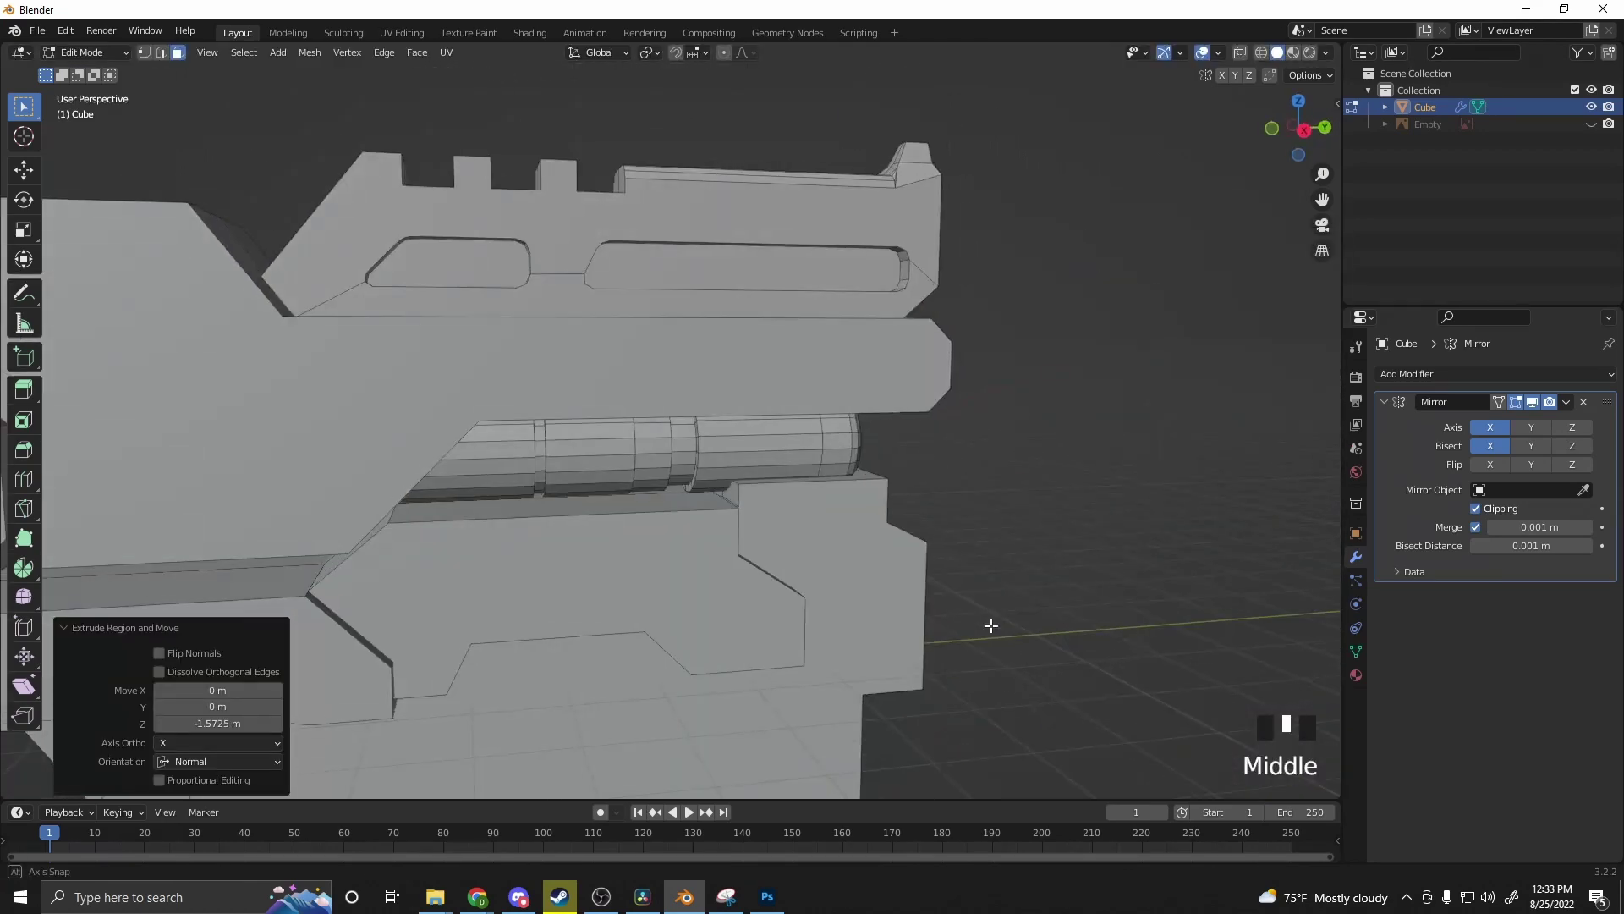
left_click(934, 636)
middle_click_drag(935, 636, 685, 629)
scroll(685, 630, "up", 3)
left_click(592, 541)
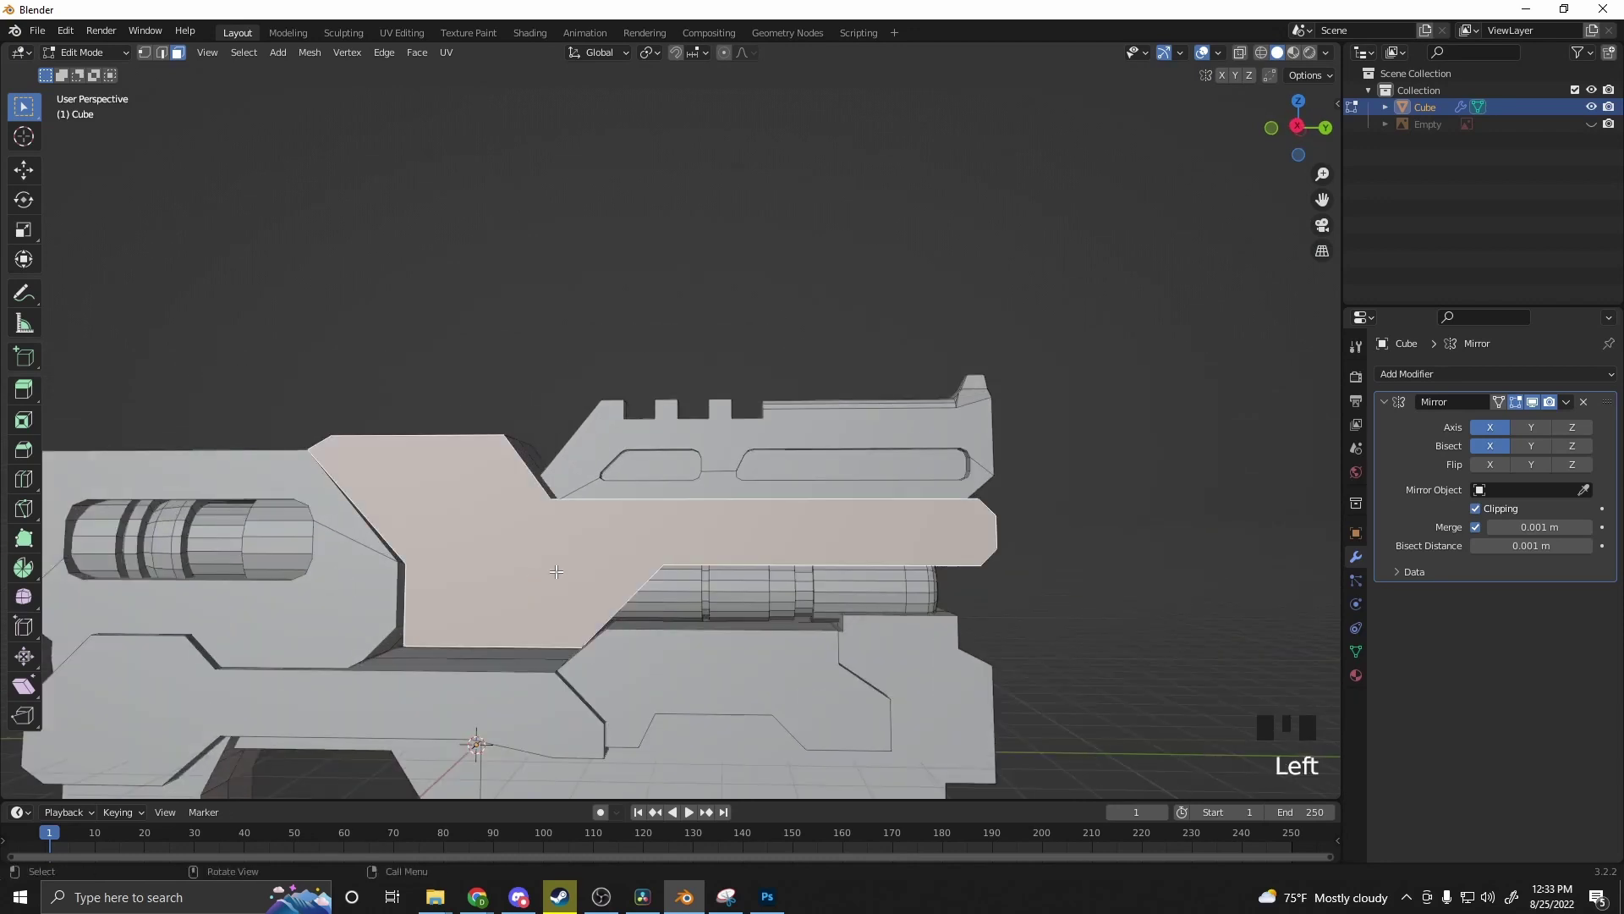
middle_click_drag(558, 571, 552, 693)
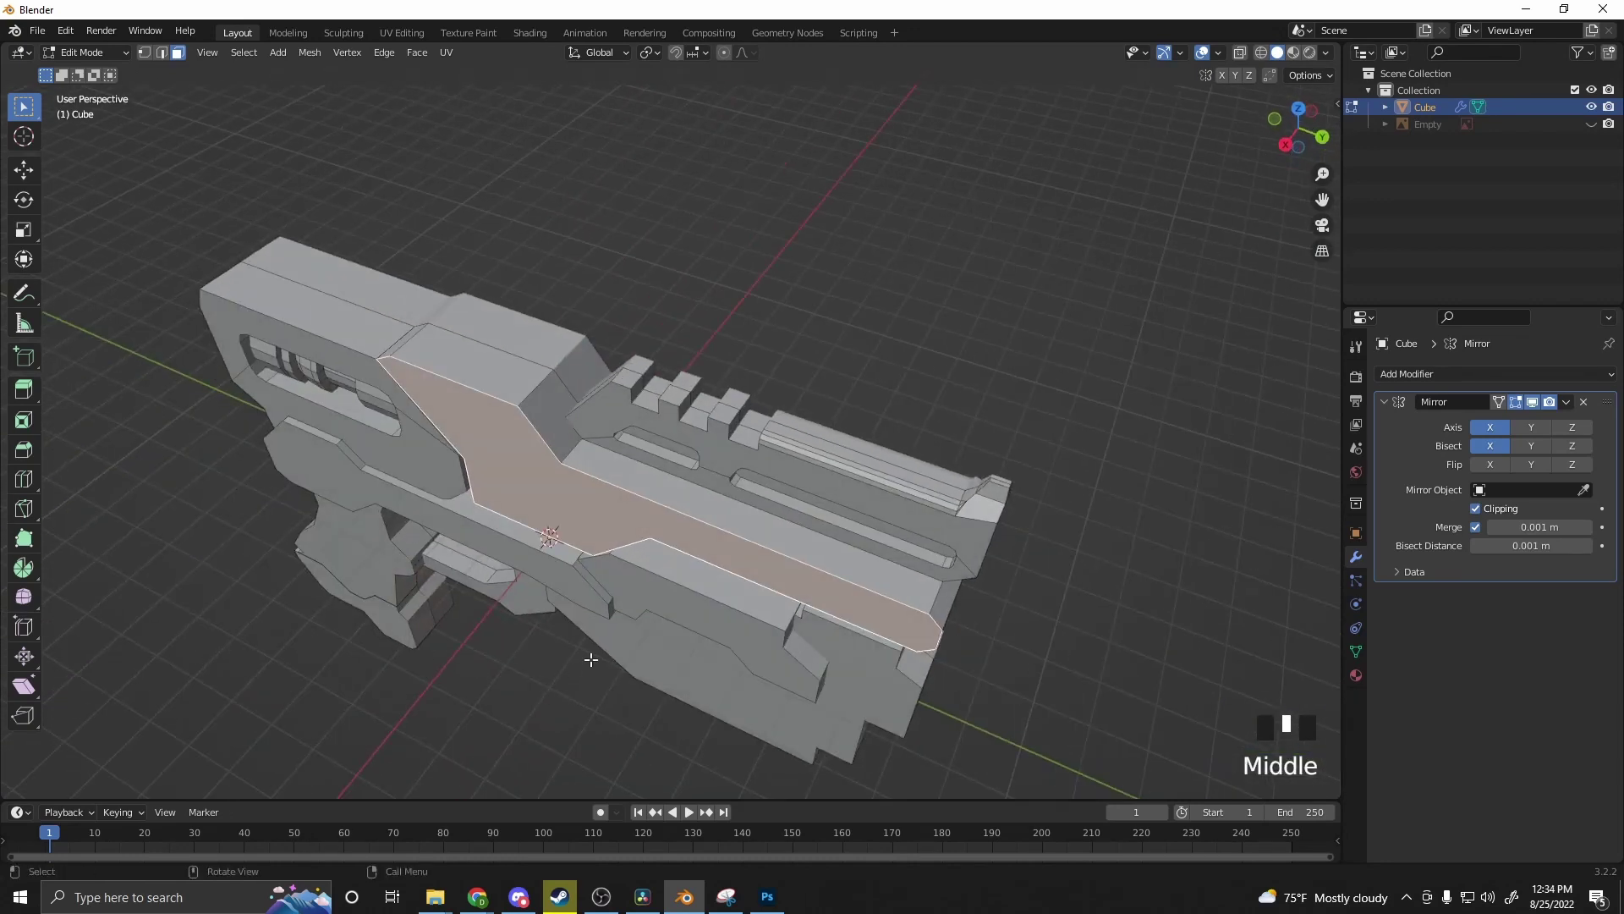
left_click(430, 482, "shift")
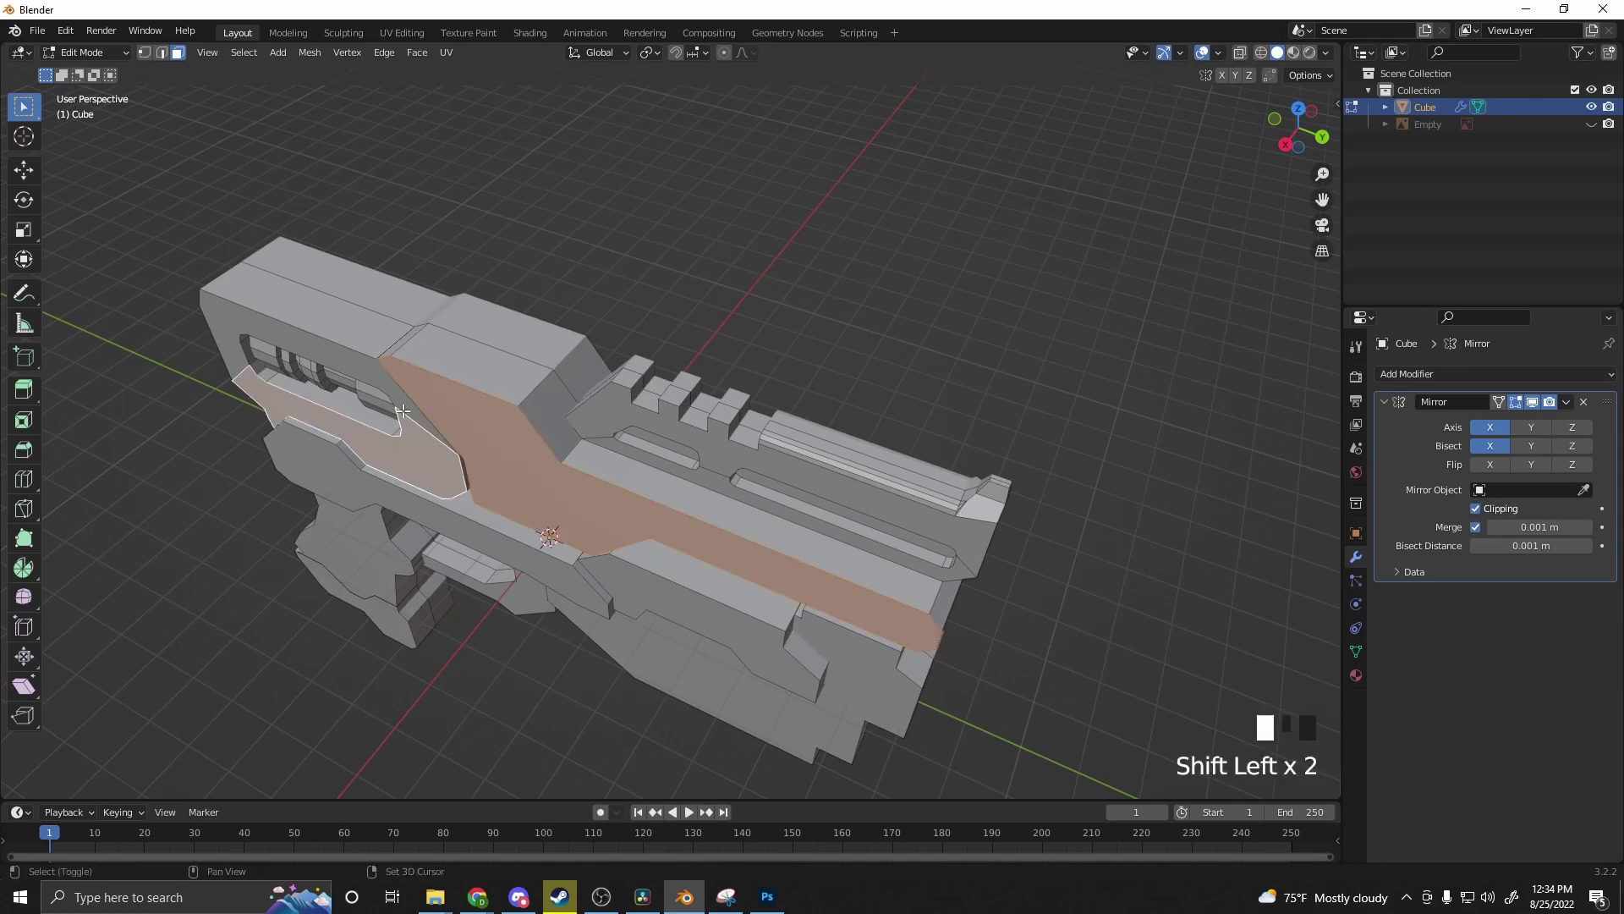
left_click(536, 505)
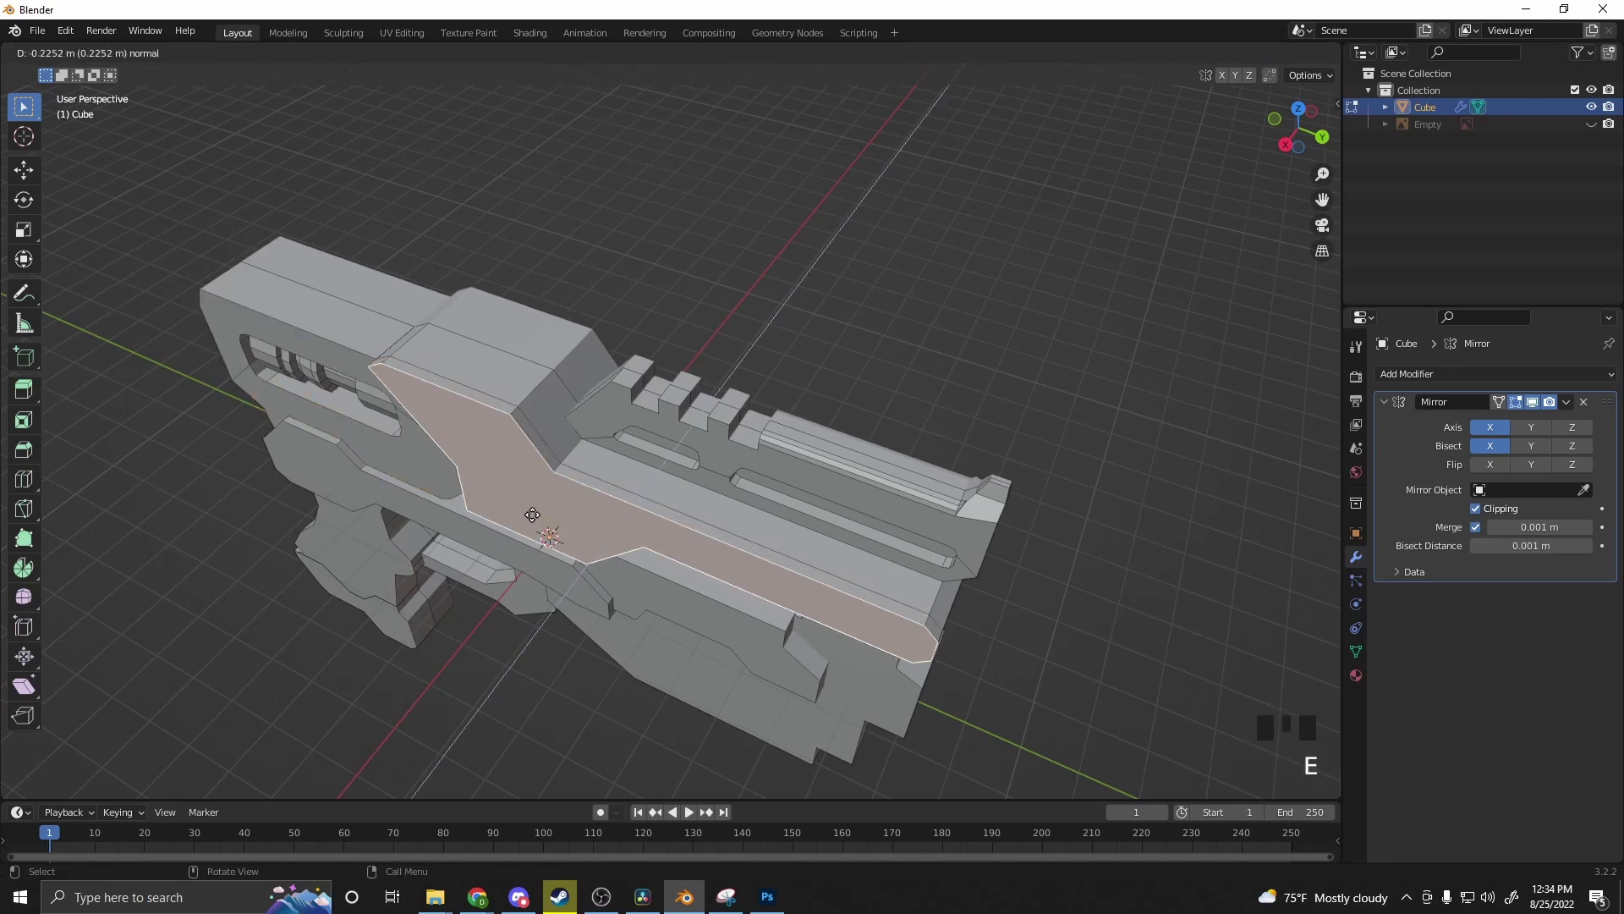
Step: Scale down the extruded side face of the gun's central body to taper its edges
right_click(537, 505)
key("s")
left_click(613, 646)
Step: Extrude the two side faces around the rear cylinder opening outward and scale them to 0.86 for tapered edges
middle_click_drag(612, 646, 472, 560)
left_click(330, 558)
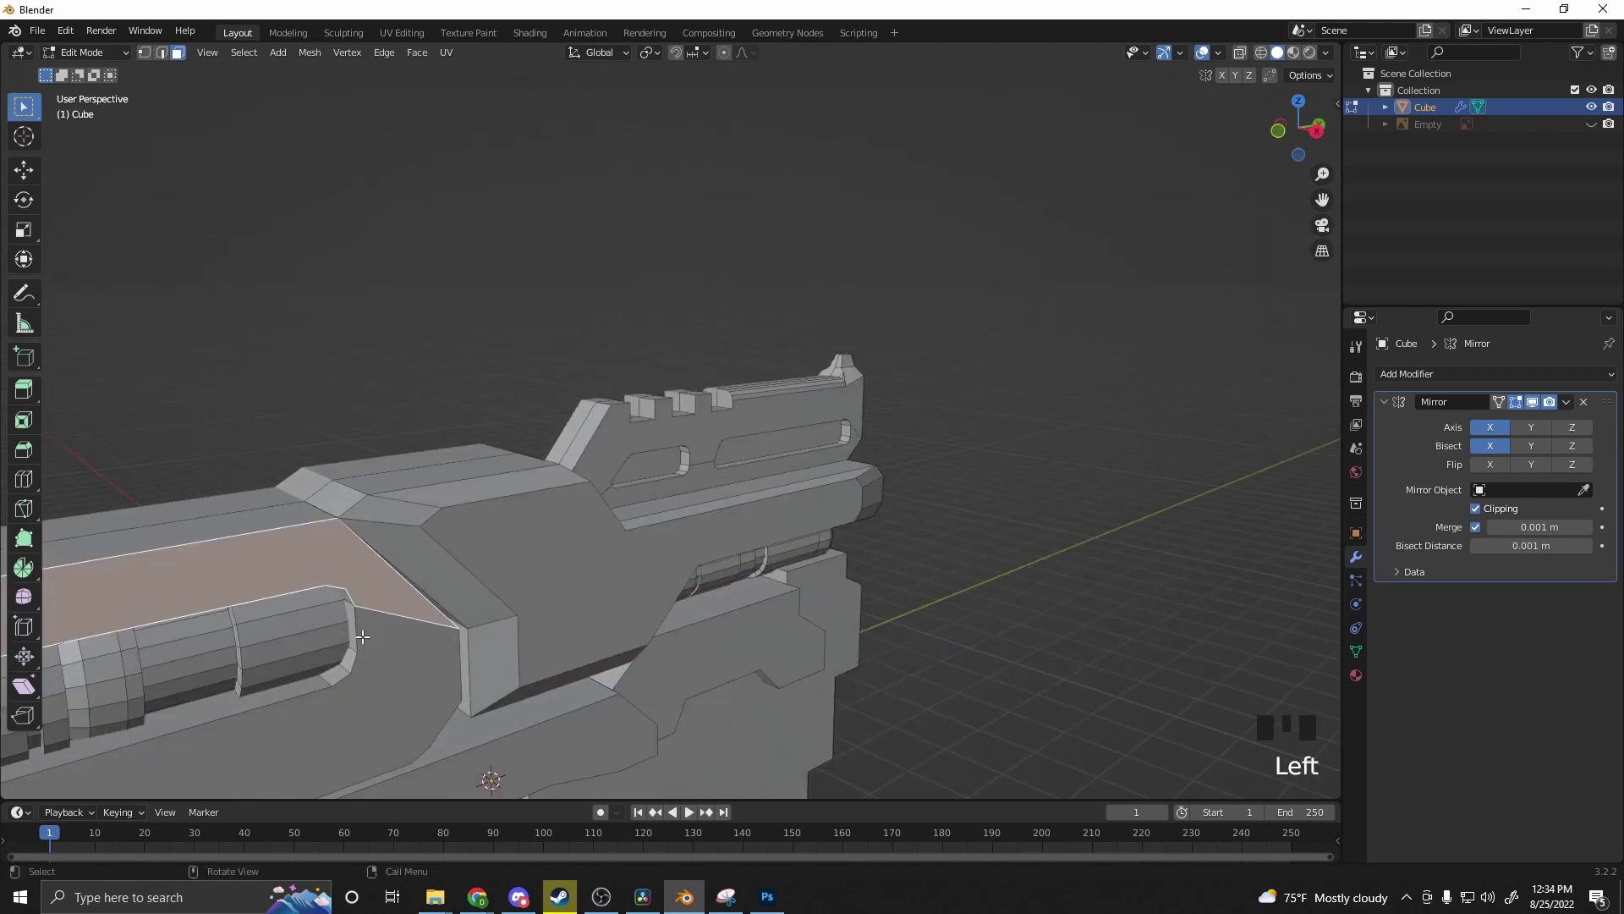
scroll(338, 562, "down", 2)
left_click(474, 616, "shift")
key("e")
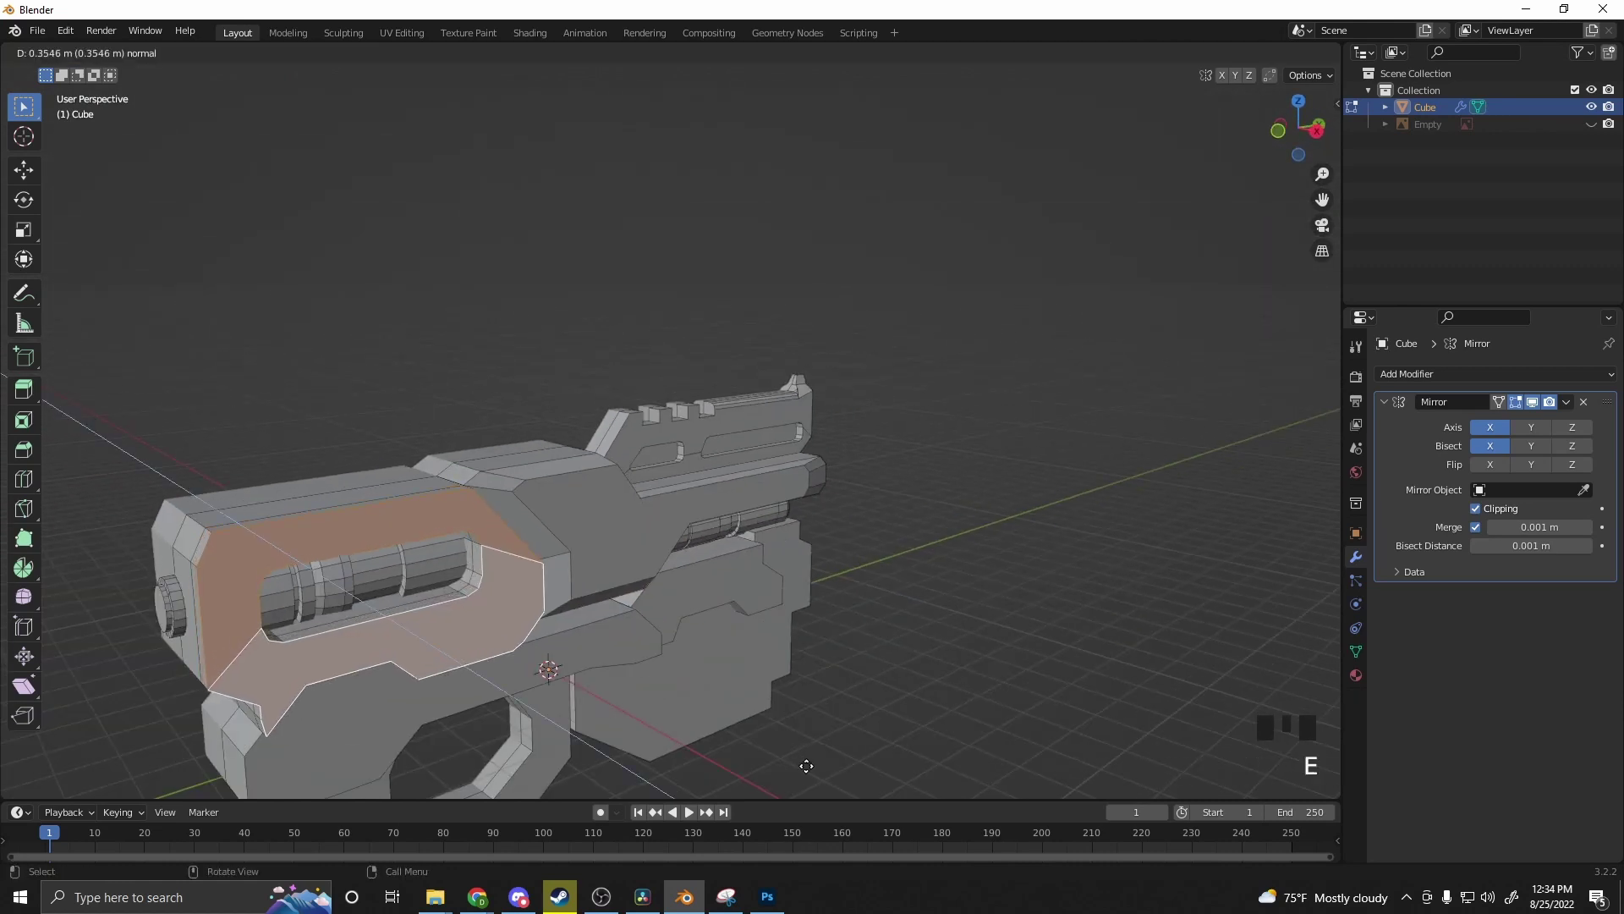
left_click(802, 763)
key("s")
left_click(756, 715)
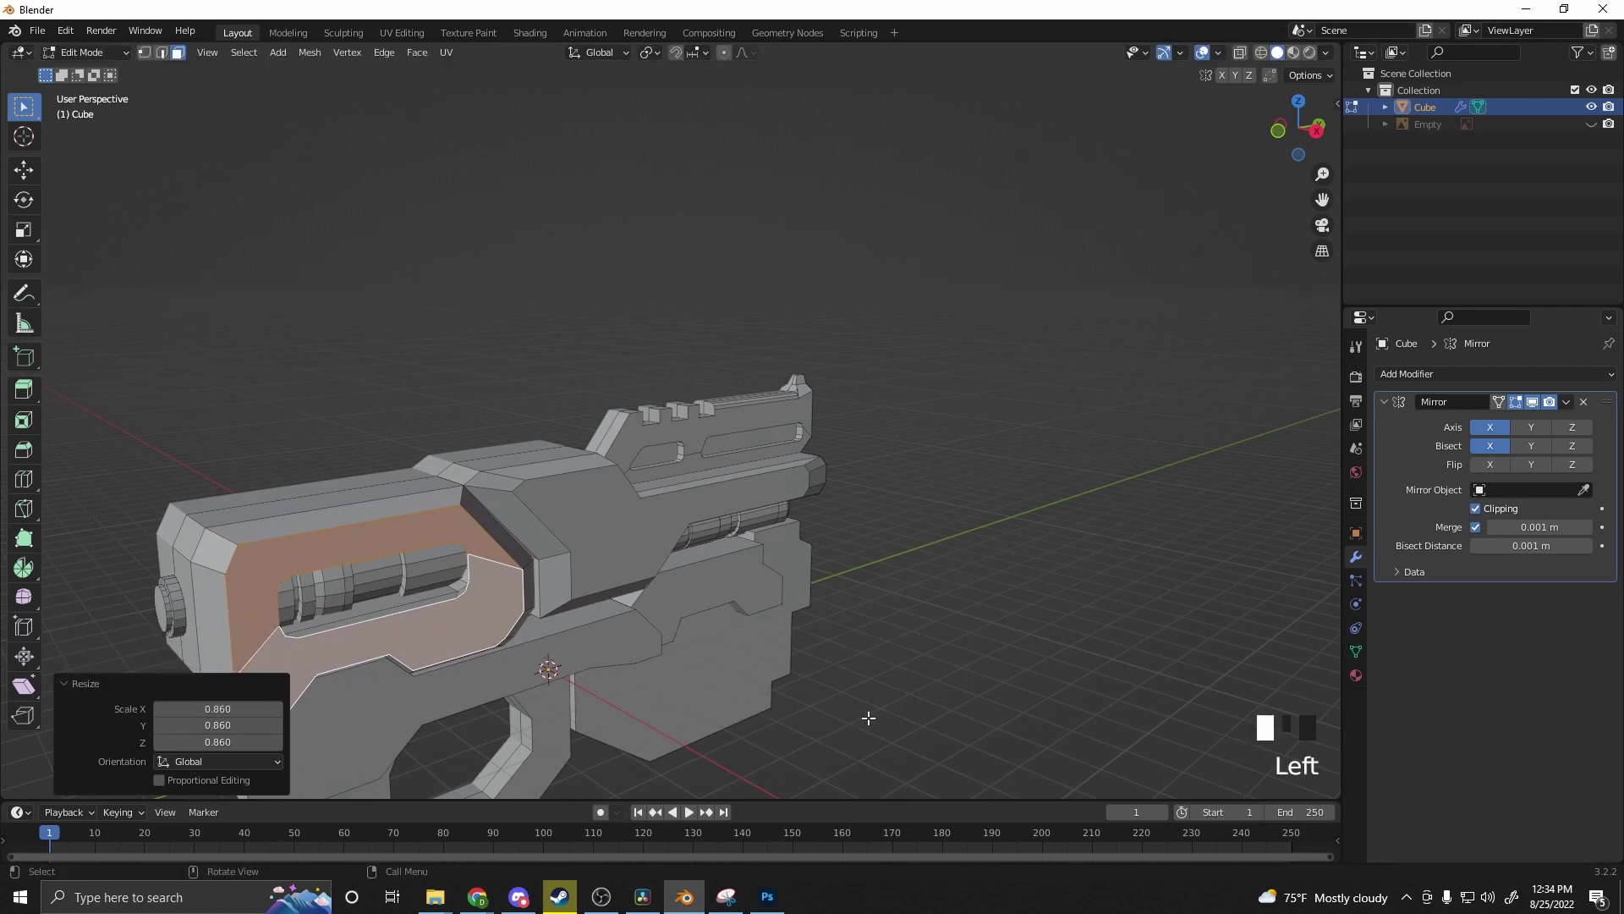
Step: Extrude the front side panel below the barrel outward and scale it down to taper its edges
mouse_move(755, 716)
middle_mouse_down()
mouse_move(702, 698)
mouse_move(695, 668)
mouse_move(752, 692)
middle_mouse_up()
left_click(692, 610)
key("e")
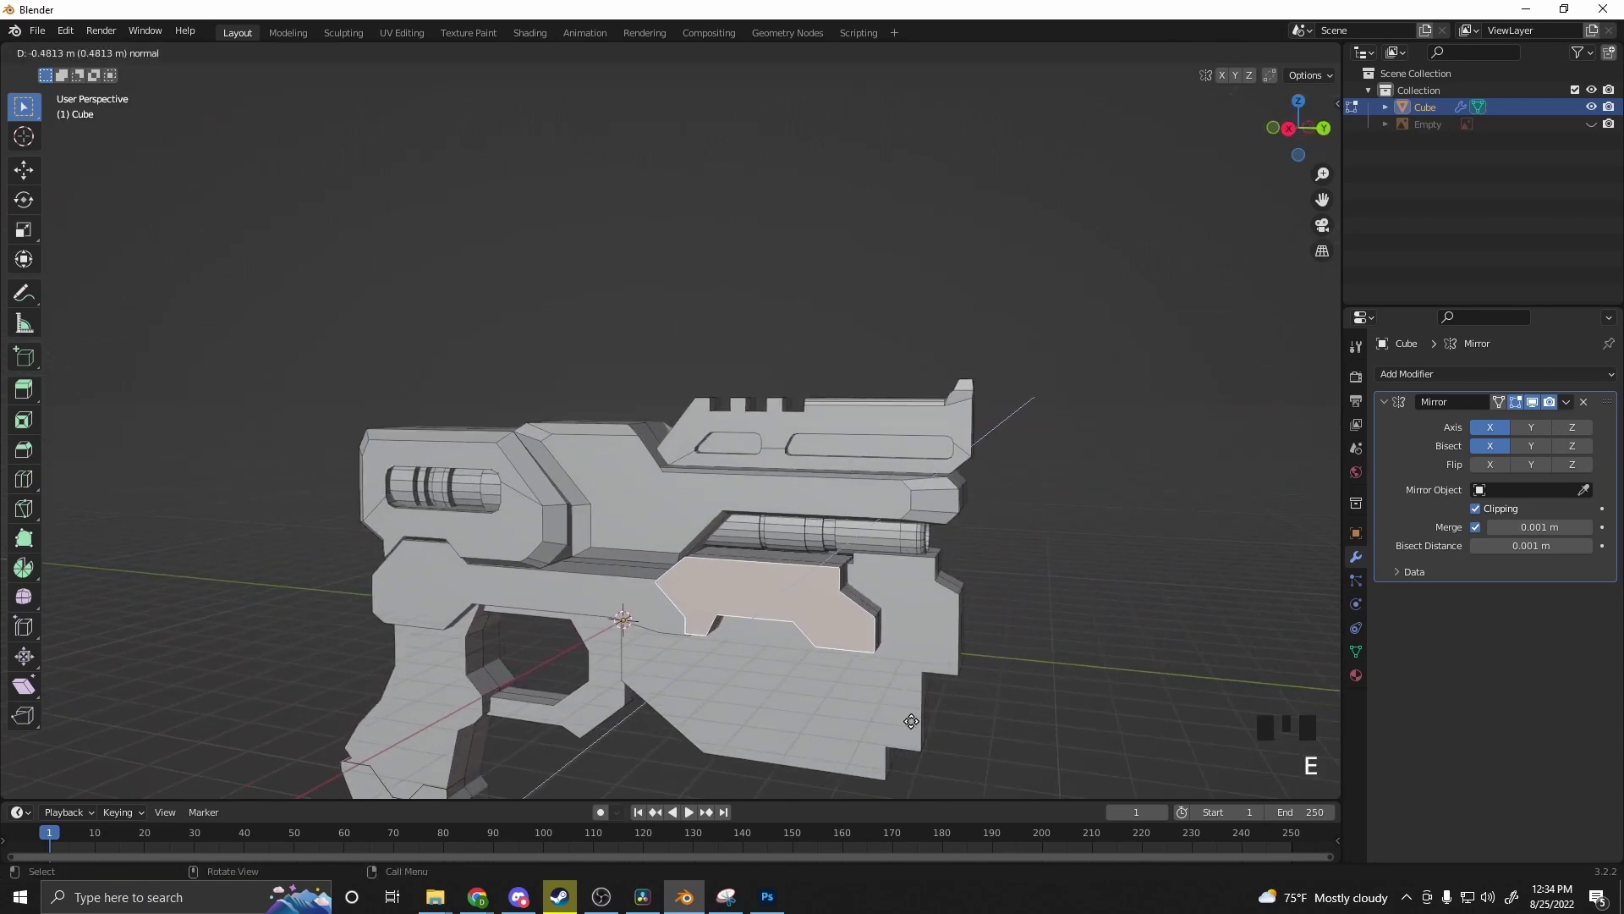
left_click(871, 695)
key("s")
left_click(912, 729)
Step: Extrude the long side panel above the trigger guard outward and scale the new face down to taper its edges
left_click(524, 584)
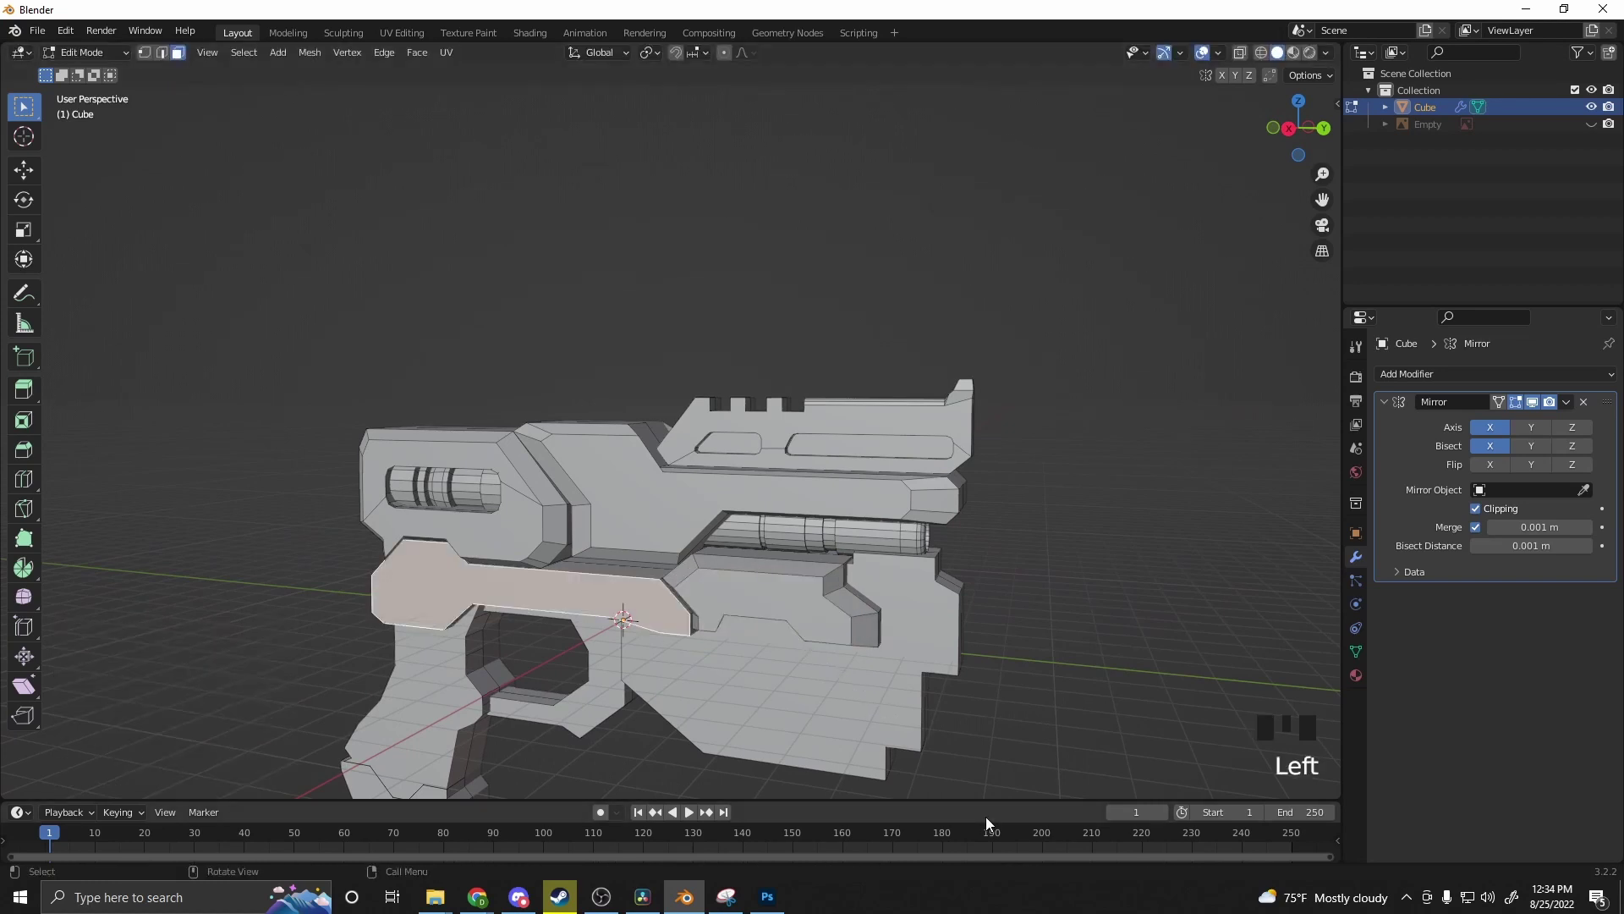
key("e")
left_click(725, 706)
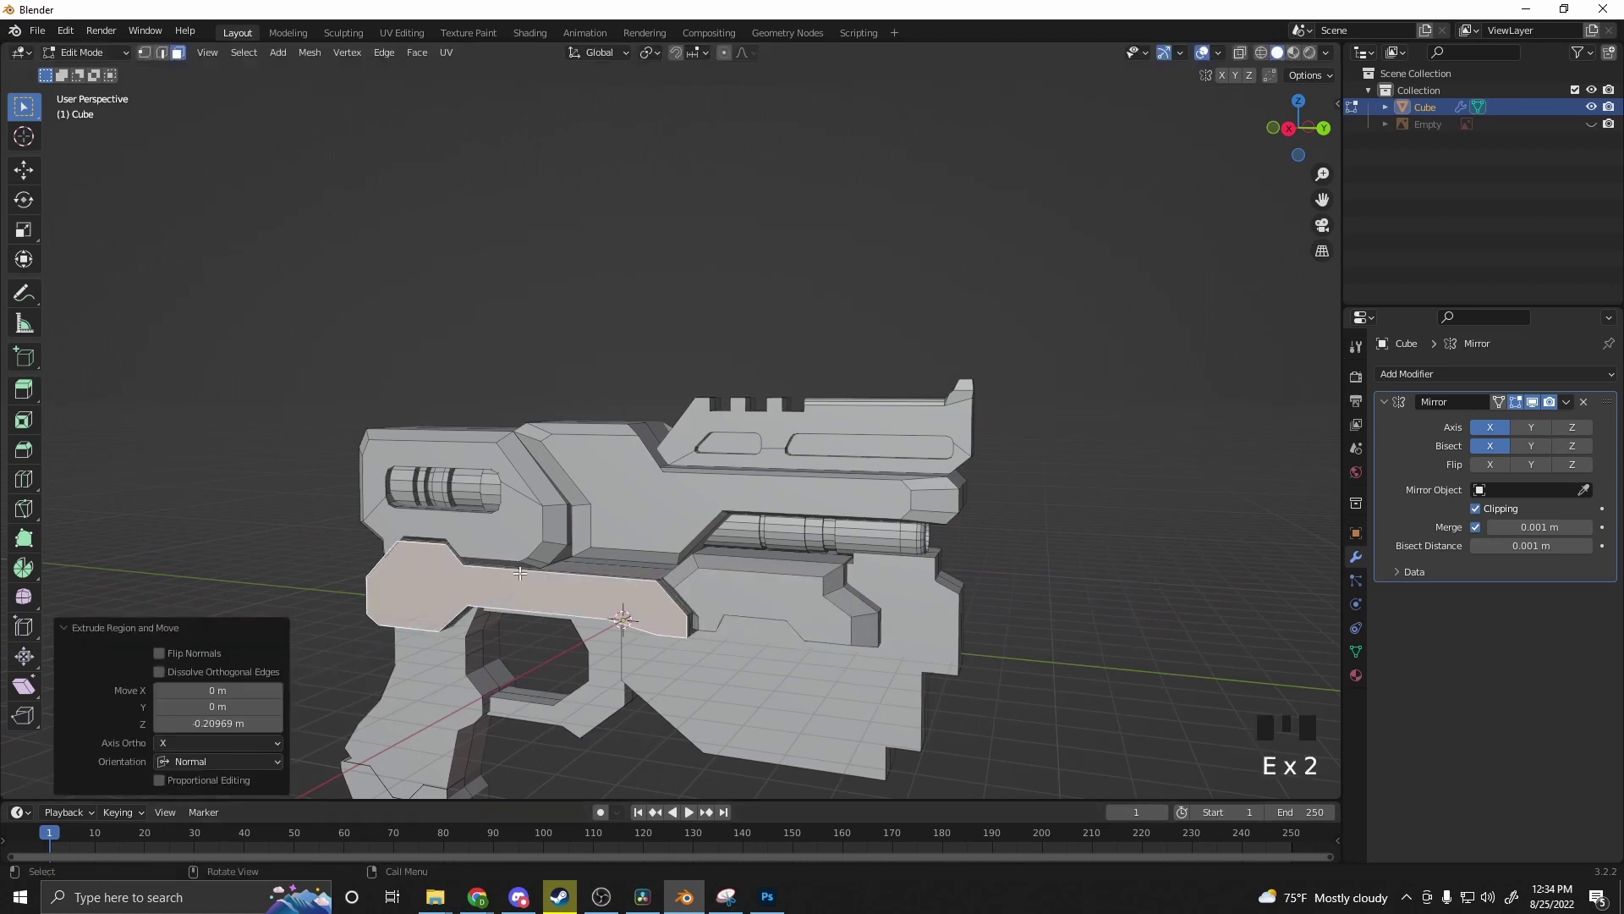
key("s")
left_click(696, 684)
Step: With Grid Modeler, draw a closed rectangular outline with a stepped lower tab on the front lower block's side face
mouse_move(972, 689)
middle_mouse_down()
mouse_move(1023, 714)
mouse_move(812, 728)
mouse_move(857, 655)
mouse_move(1015, 693)
mouse_move(998, 677)
middle_mouse_up()
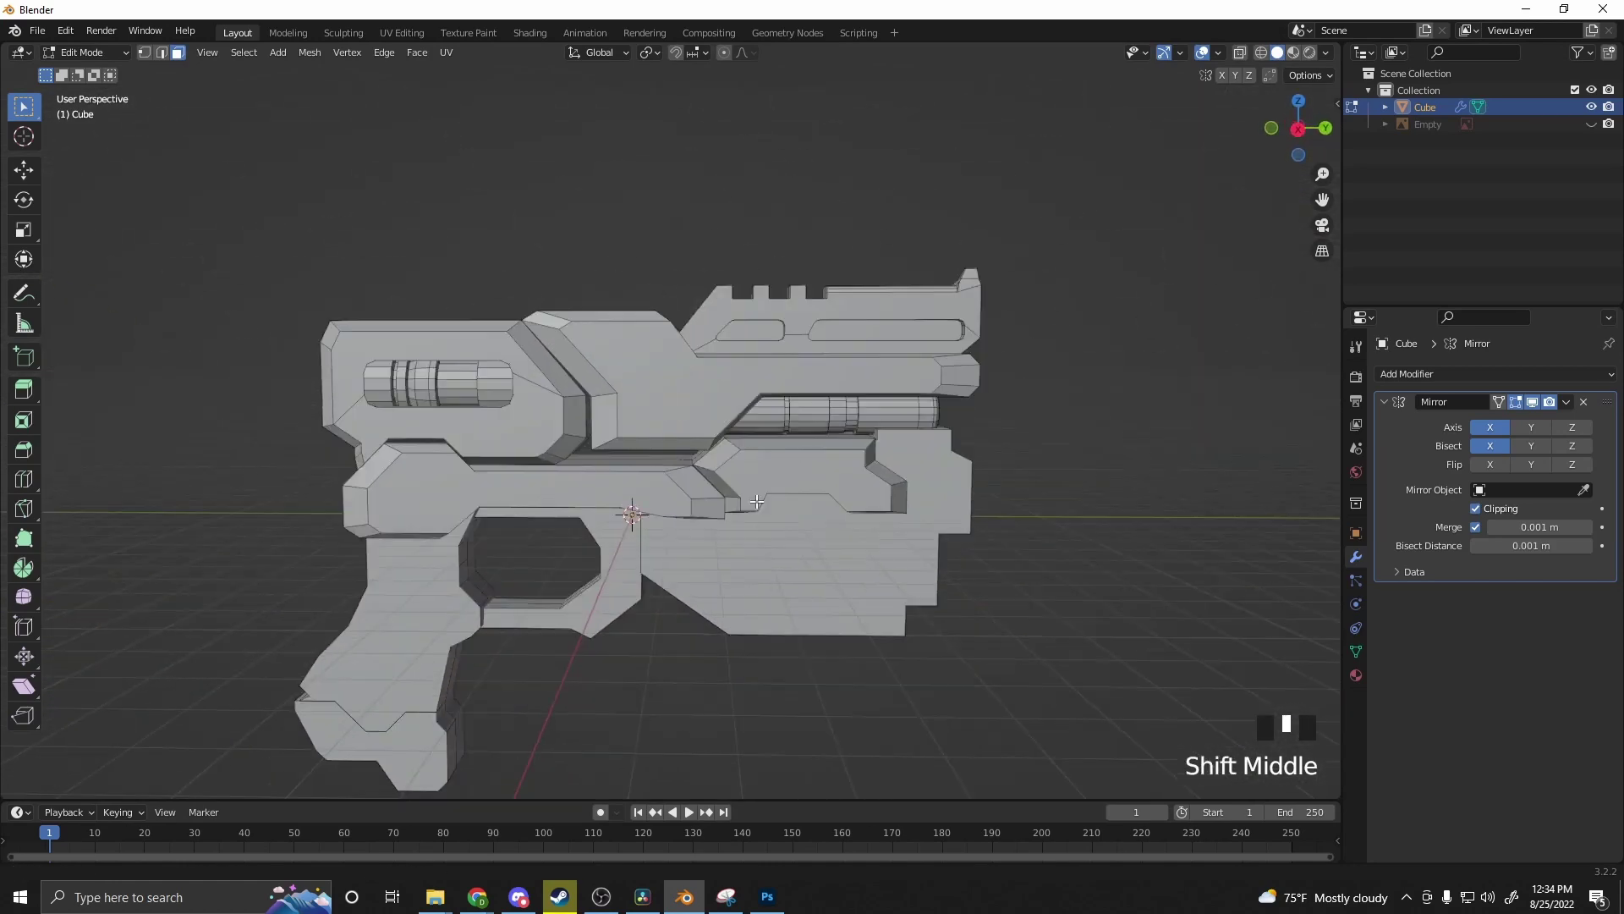
scroll(645, 443, "up", 2)
middle_click_drag(646, 442, 760, 420, "shift")
left_click(755, 407)
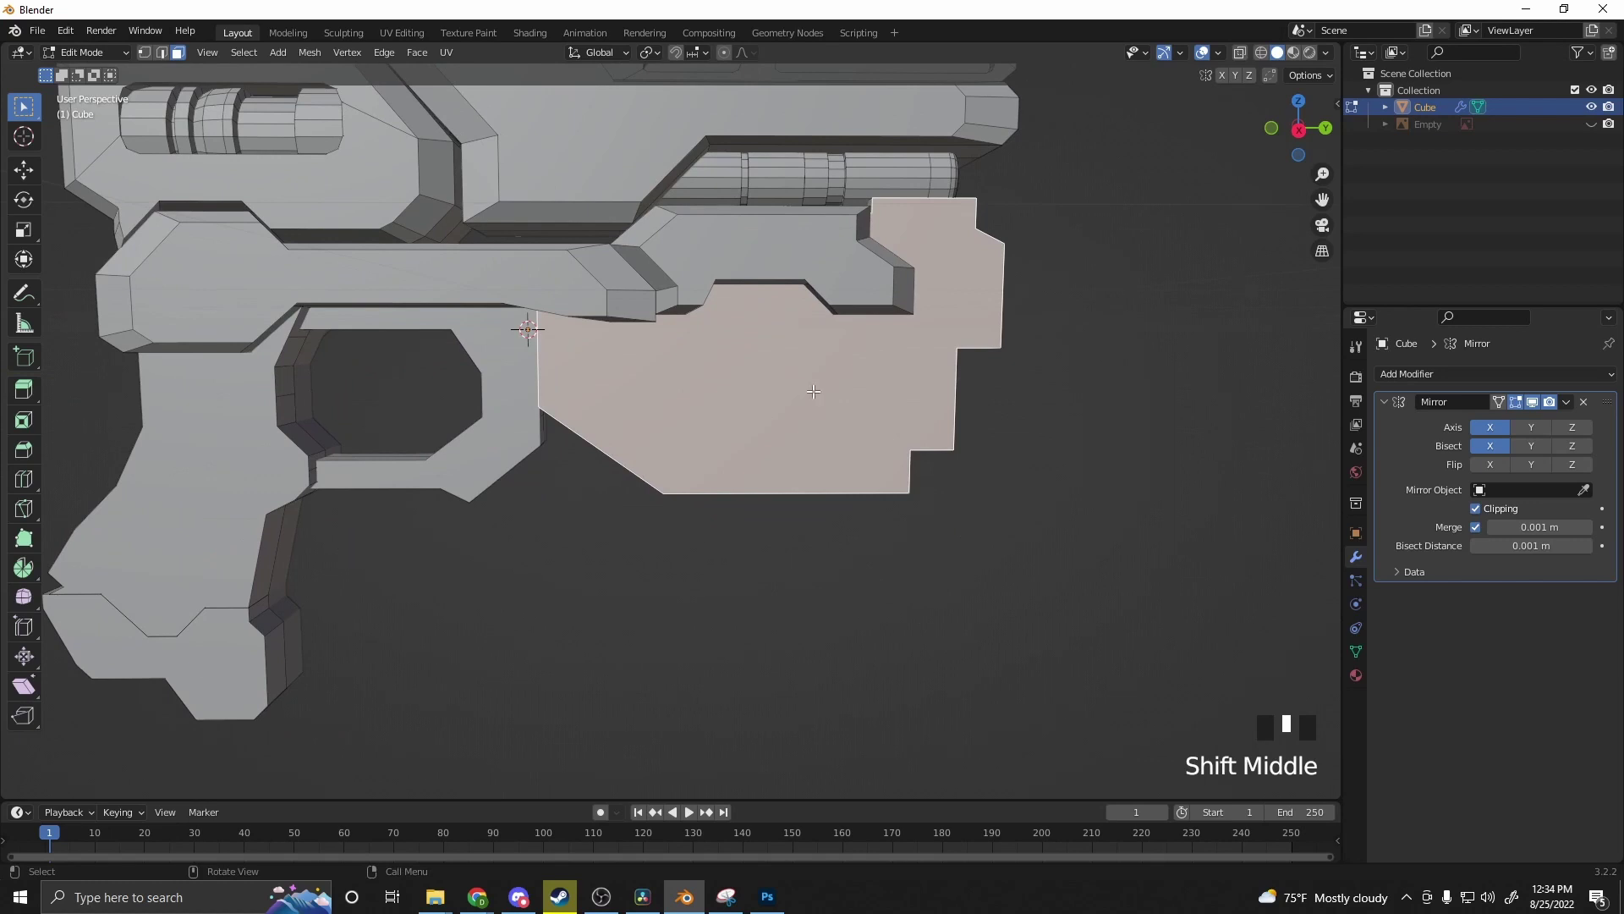
right_click_drag(813, 392, 777, 399)
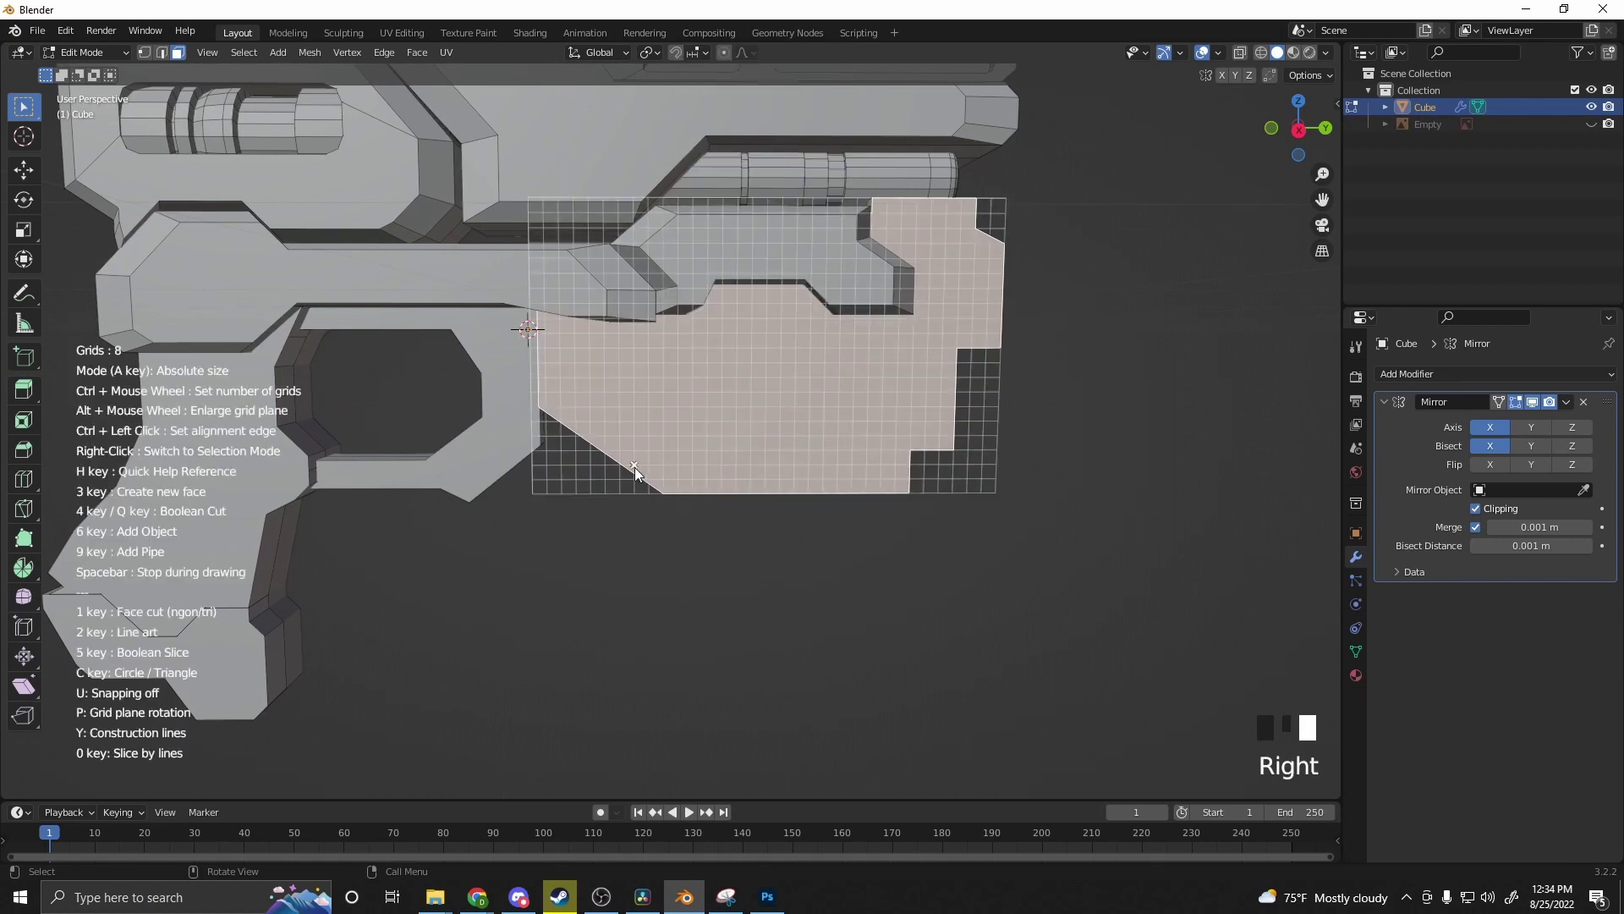
scroll(705, 414, "up", 2)
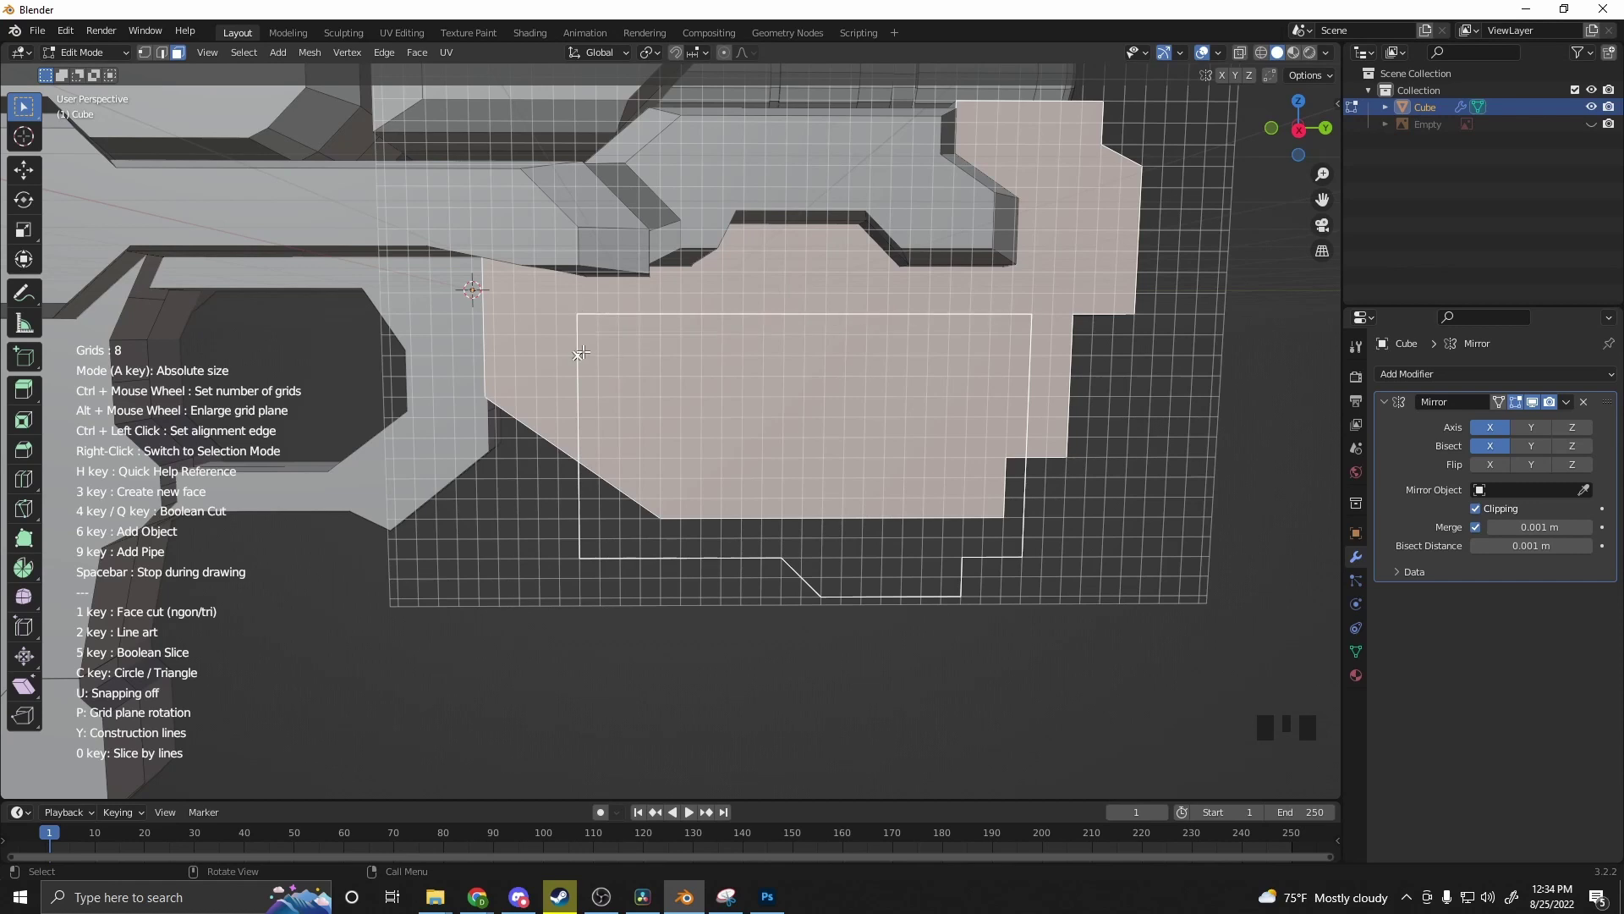
Step: Bevel all corners of the drawn outline and add bevel segments to round them
right_click(726, 412)
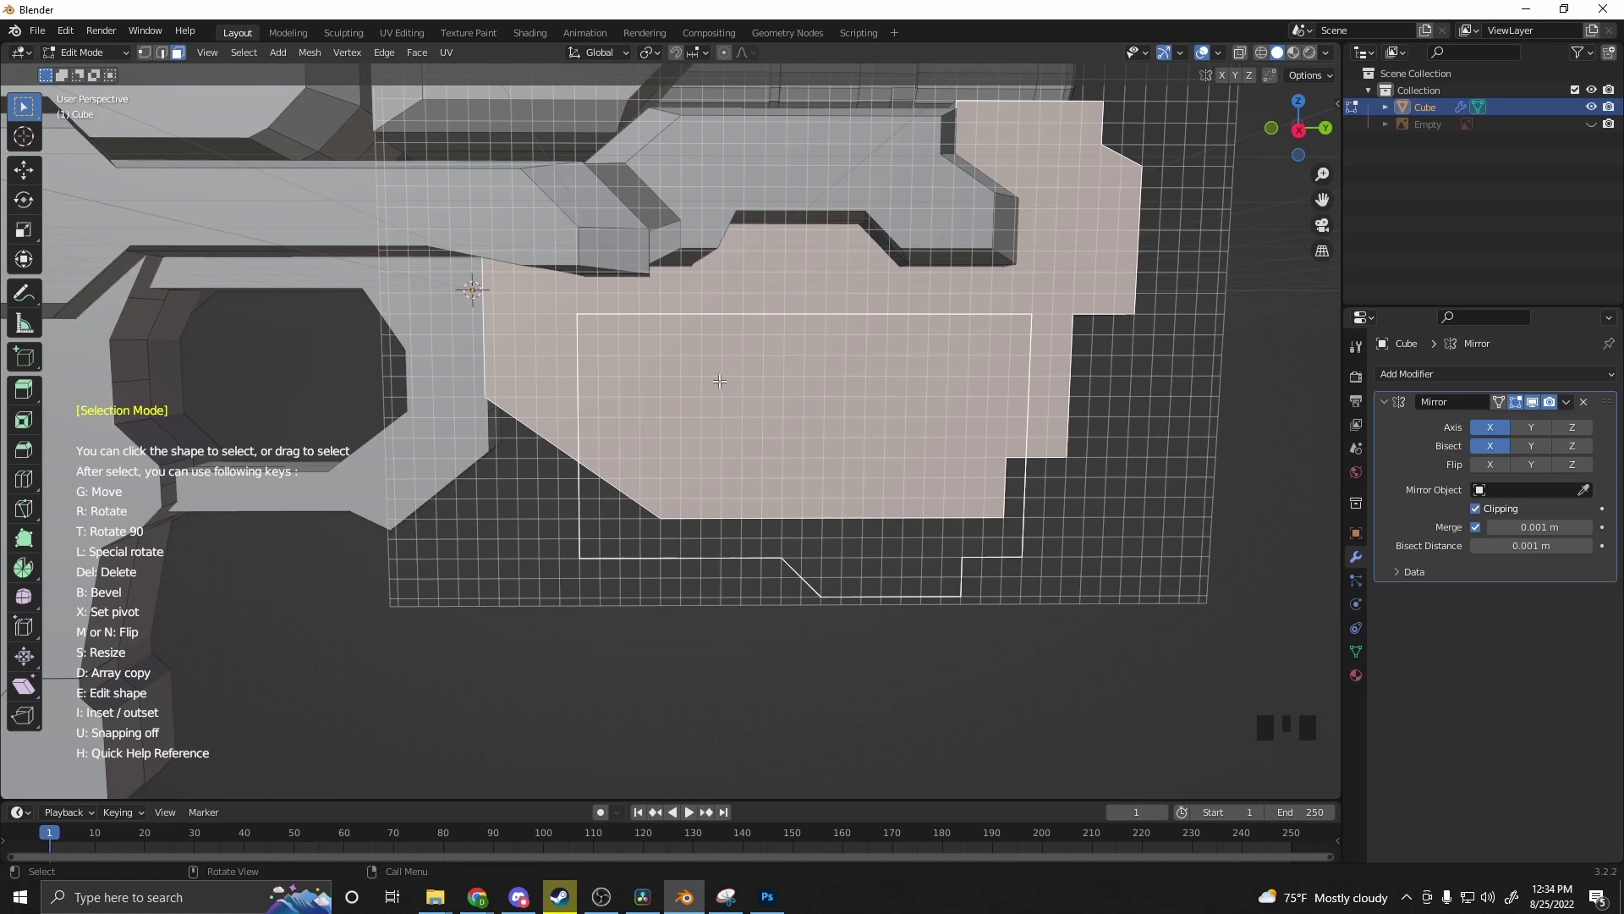
left_click_drag(347, 201, 1108, 665)
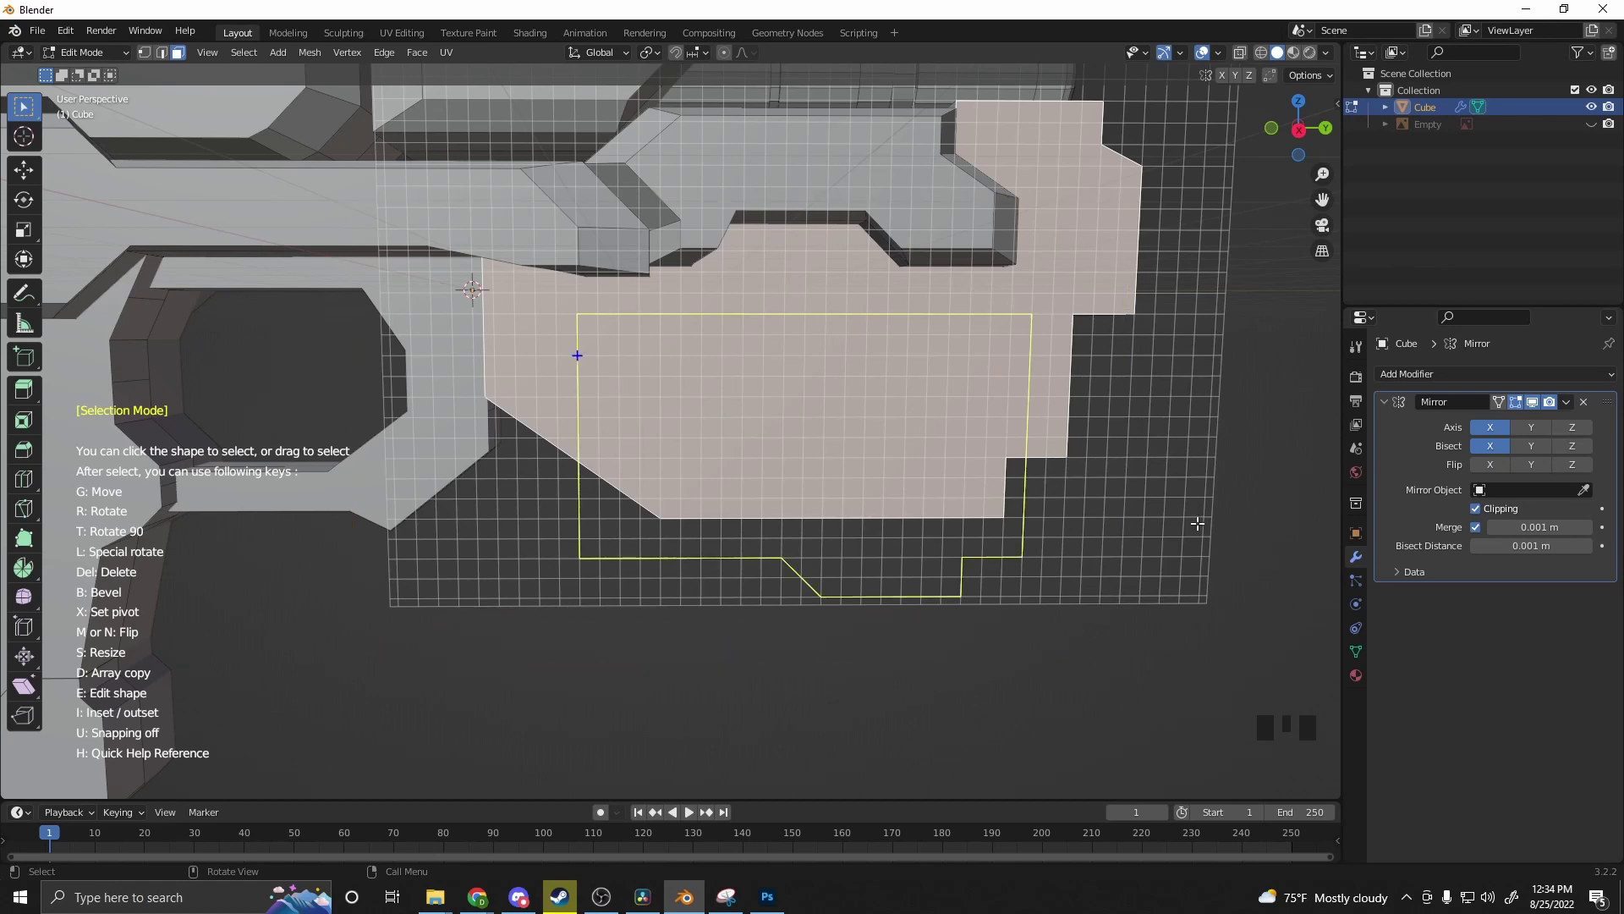
key("b")
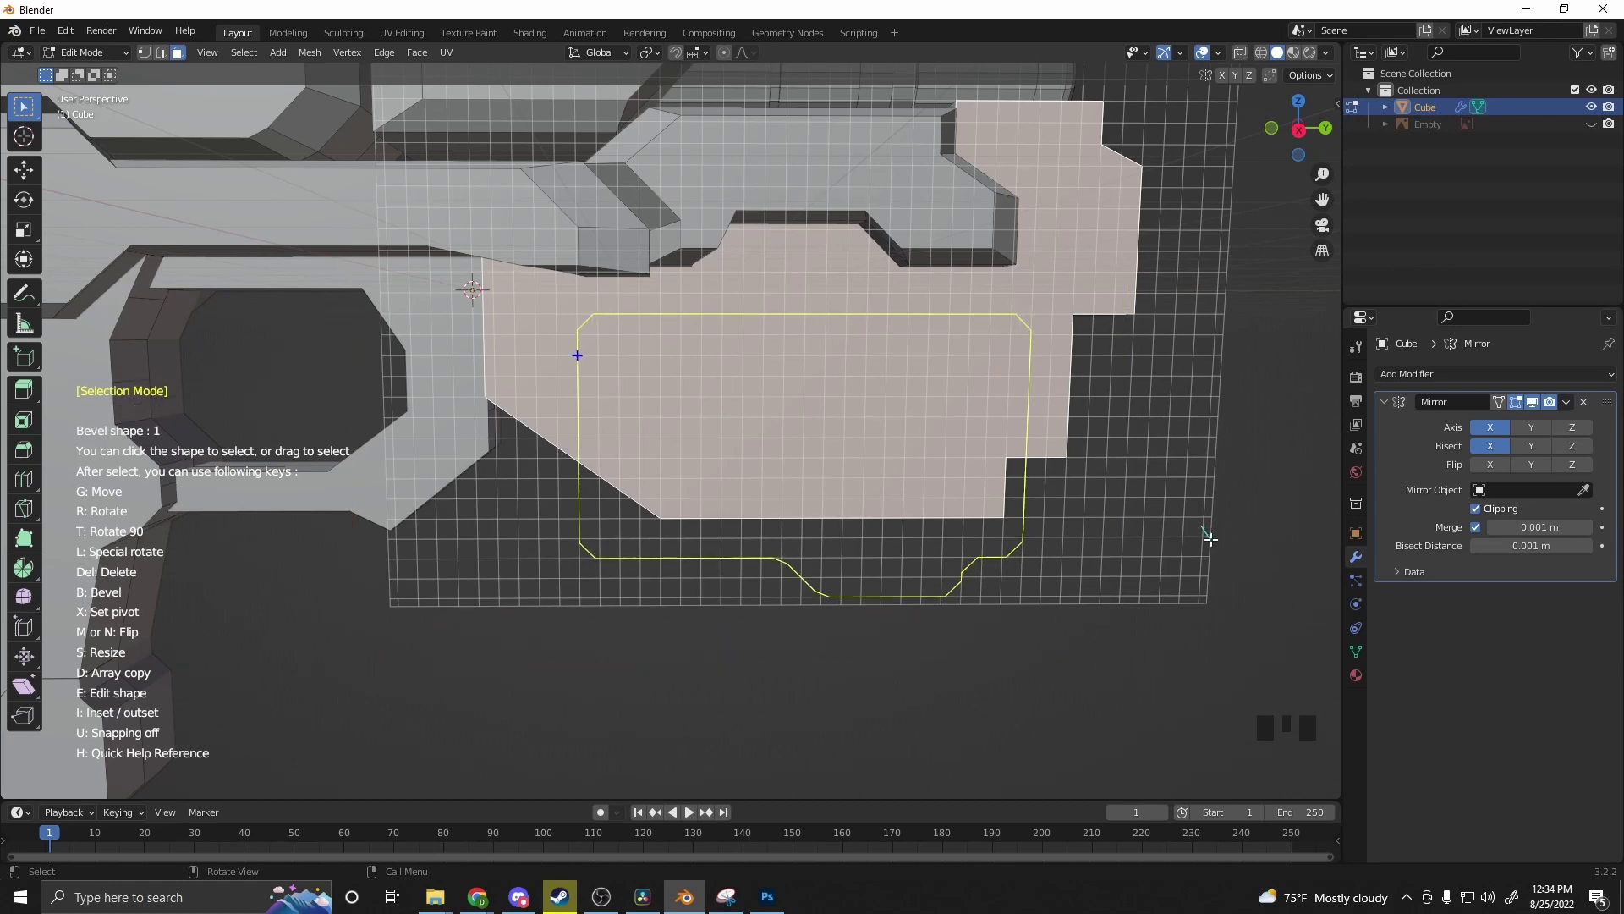
scroll(1206, 536, "up", 1)
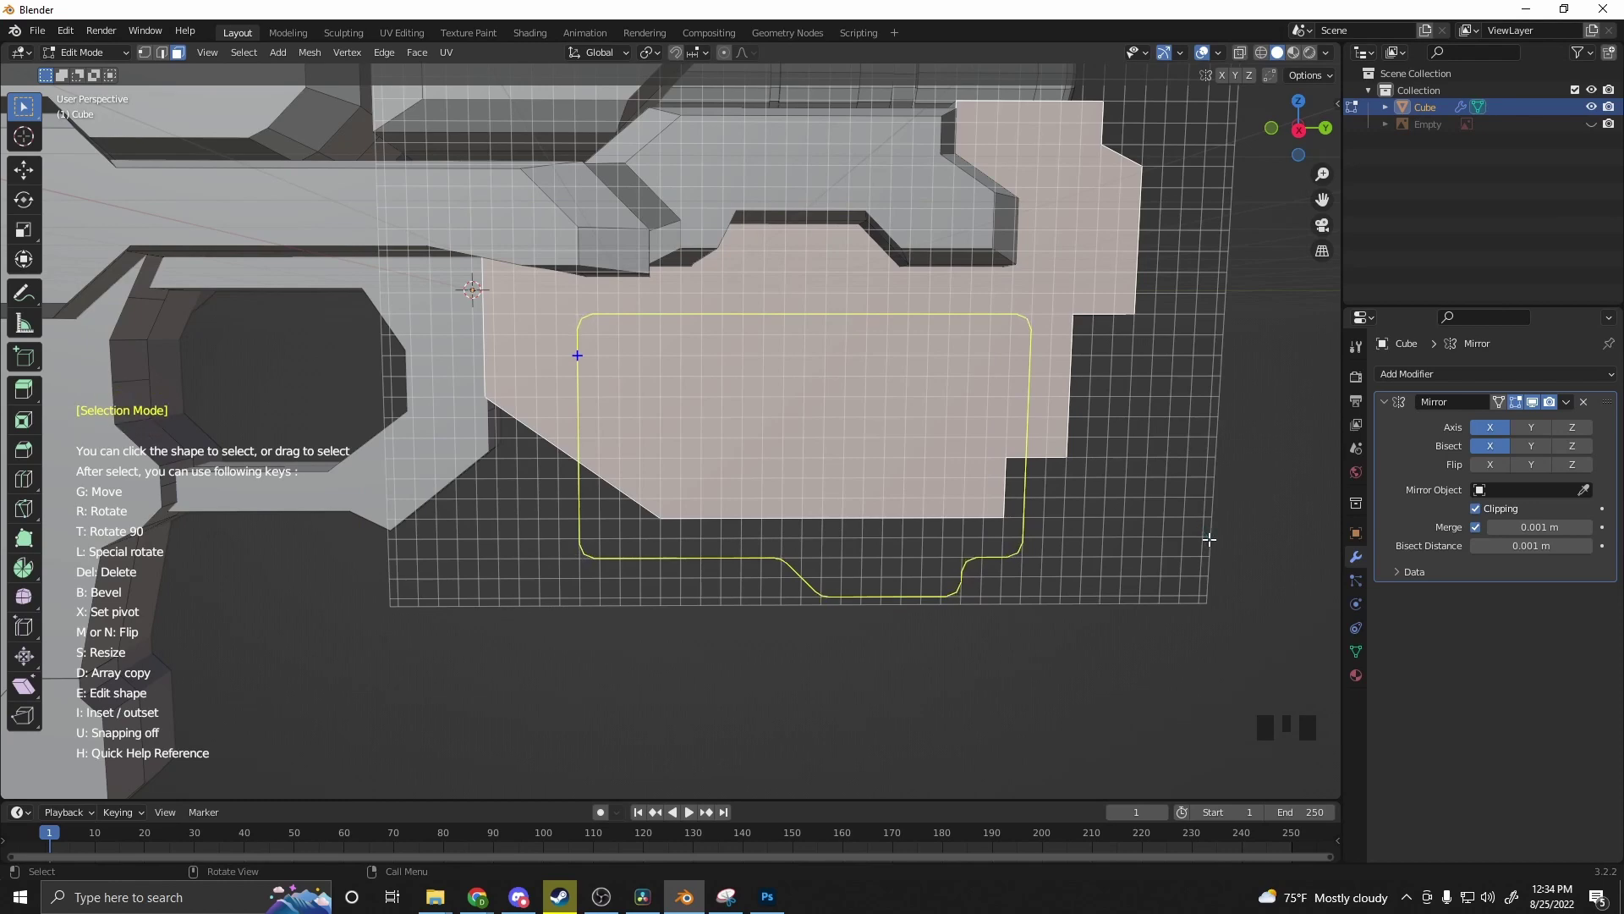
Step: Create a face from the outline, extrude it outward, extrude again about 0.29 m, and scale the outer face down
middle_click_drag(1207, 538, 1068, 561)
key("e")
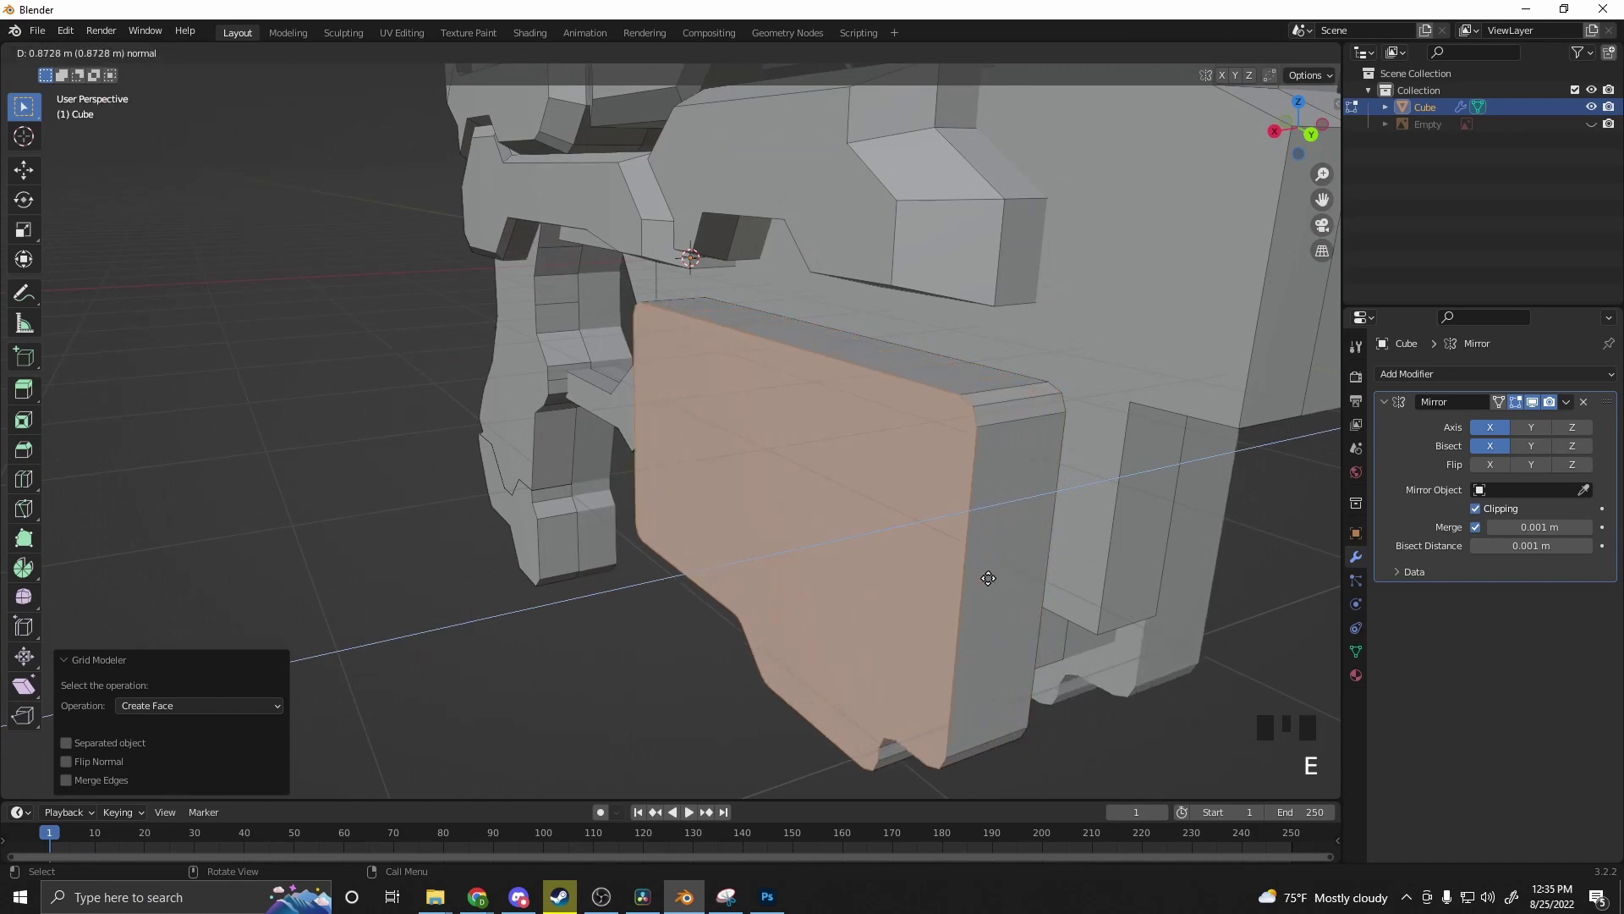
left_click(933, 586)
key("e")
right_click(875, 630)
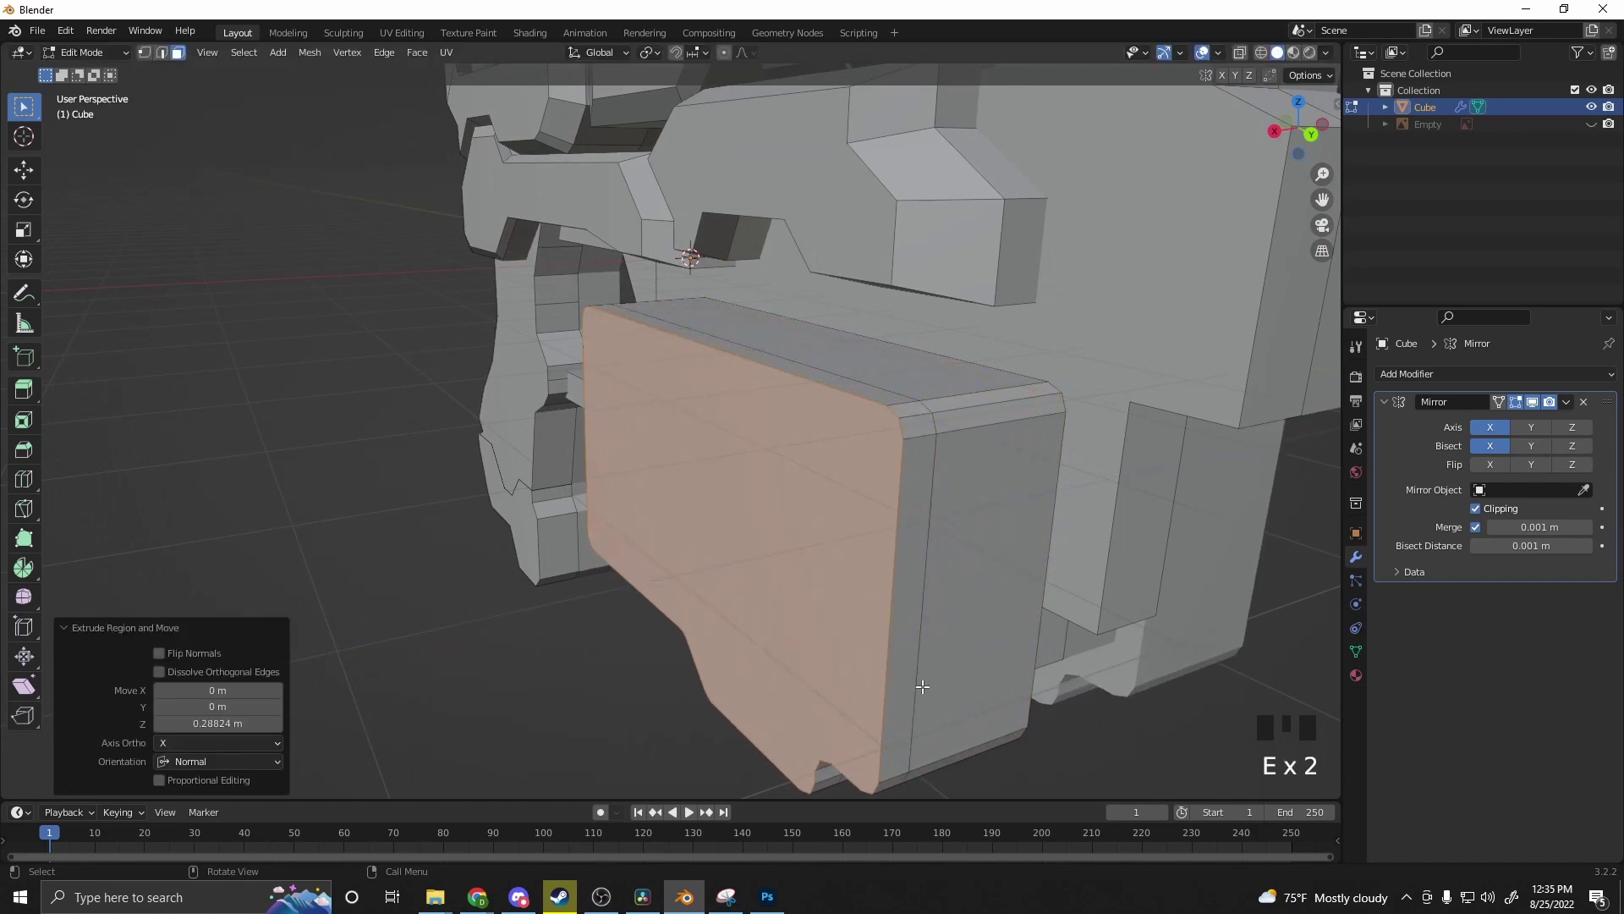
key("s")
left_click(882, 645)
Step: With Grid Modeler, draw a 20-edge circle nearly as wide as the new block's front end face on its upper part
middle_click_drag(883, 644, 790, 653)
left_click(827, 671)
left_click(885, 455)
left_click(884, 456)
middle_click_drag(885, 455, 681, 428)
right_click(682, 428)
left_click(681, 428)
scroll(693, 455, "up", 2)
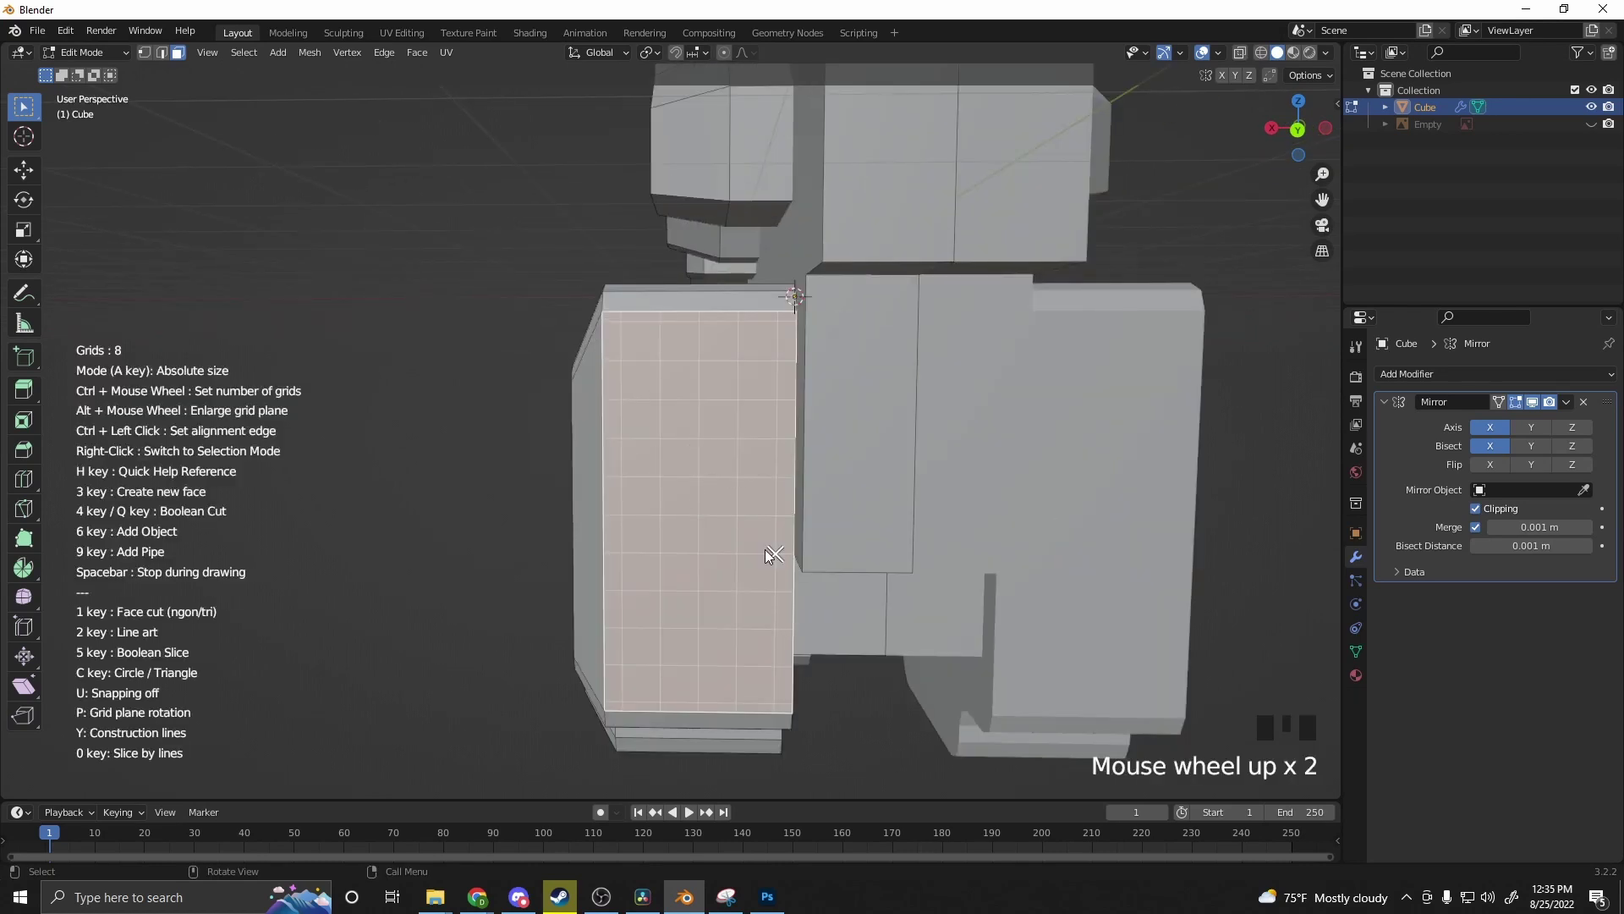
key("c")
left_click(703, 445)
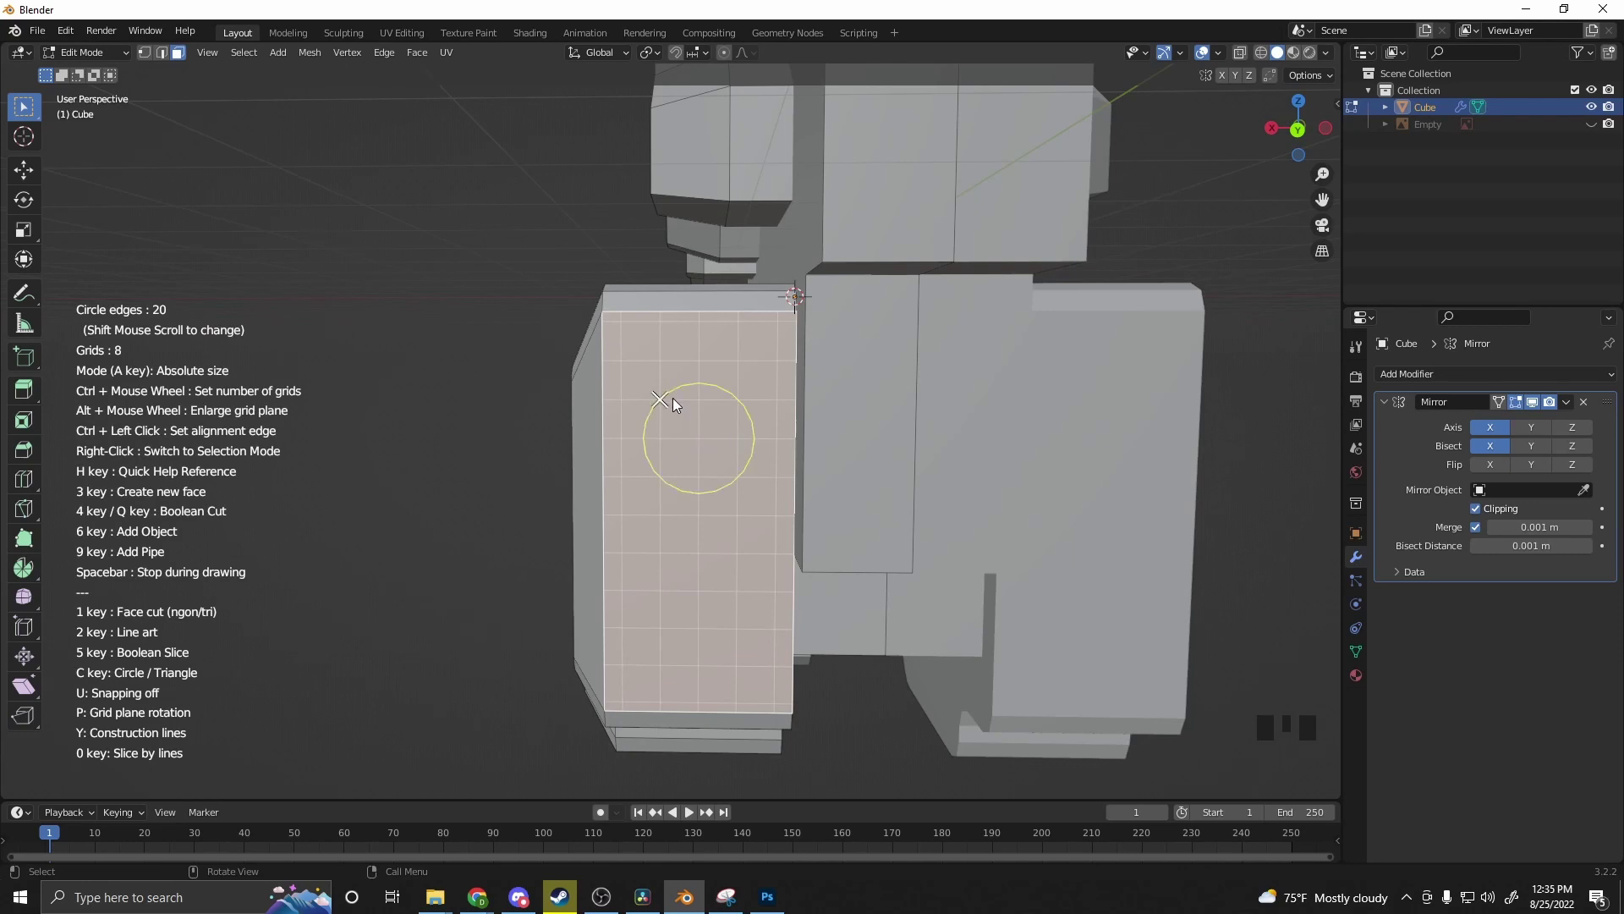
left_click(656, 373)
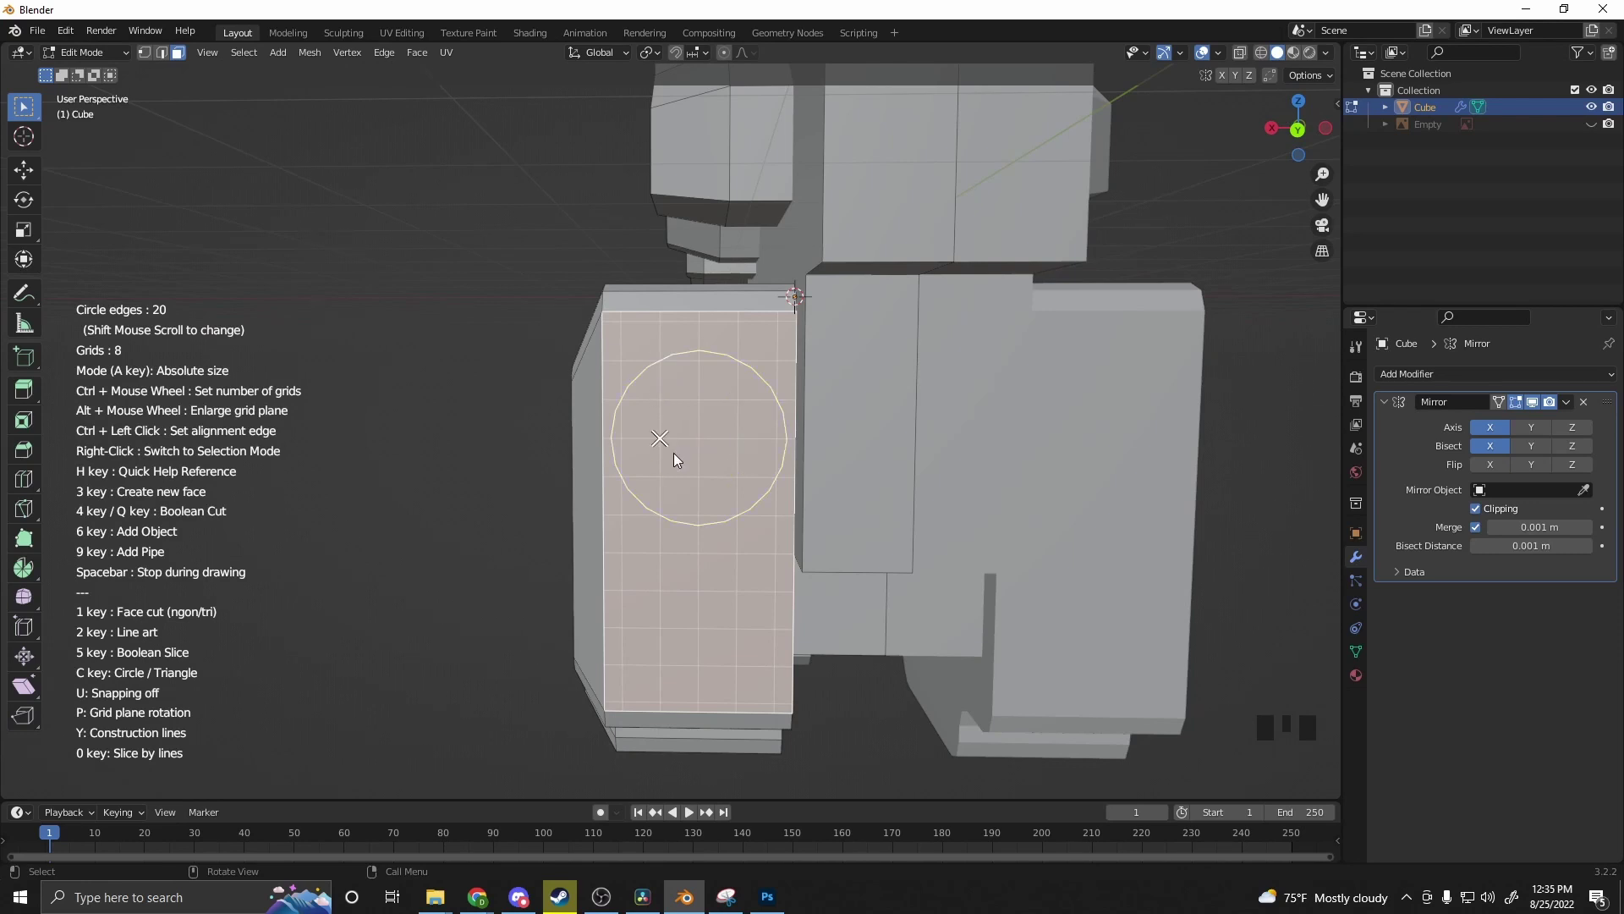
Step: Create a face from the circle and extrude it outward about 0.12 m, then another 0.17 m
middle_click_drag(684, 462, 786, 525)
key("e")
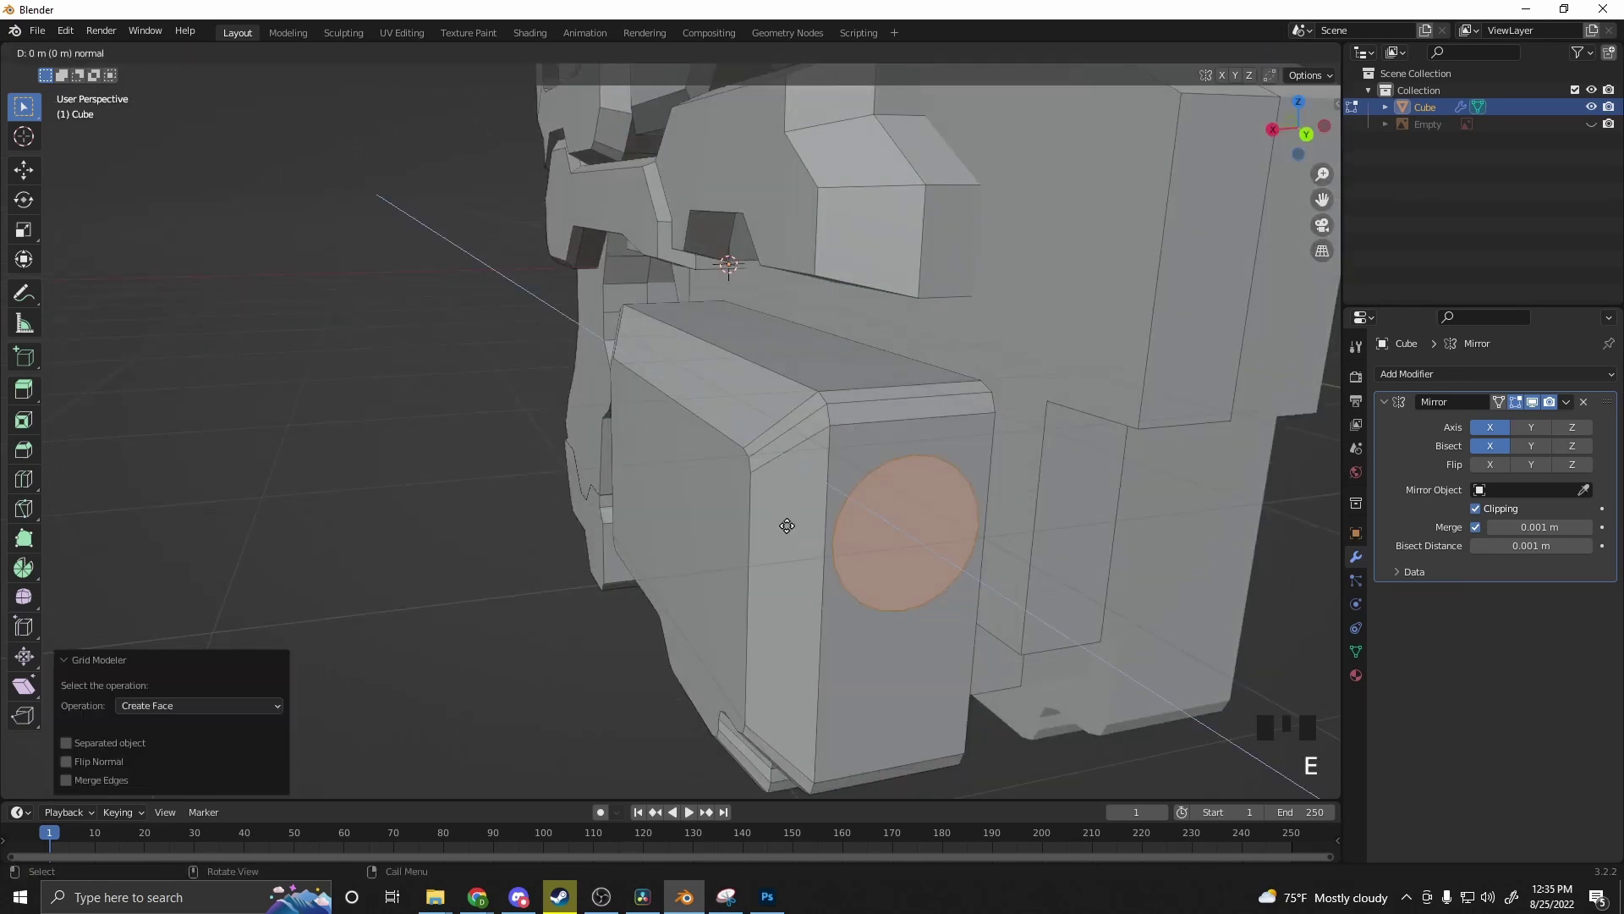
left_click(908, 592)
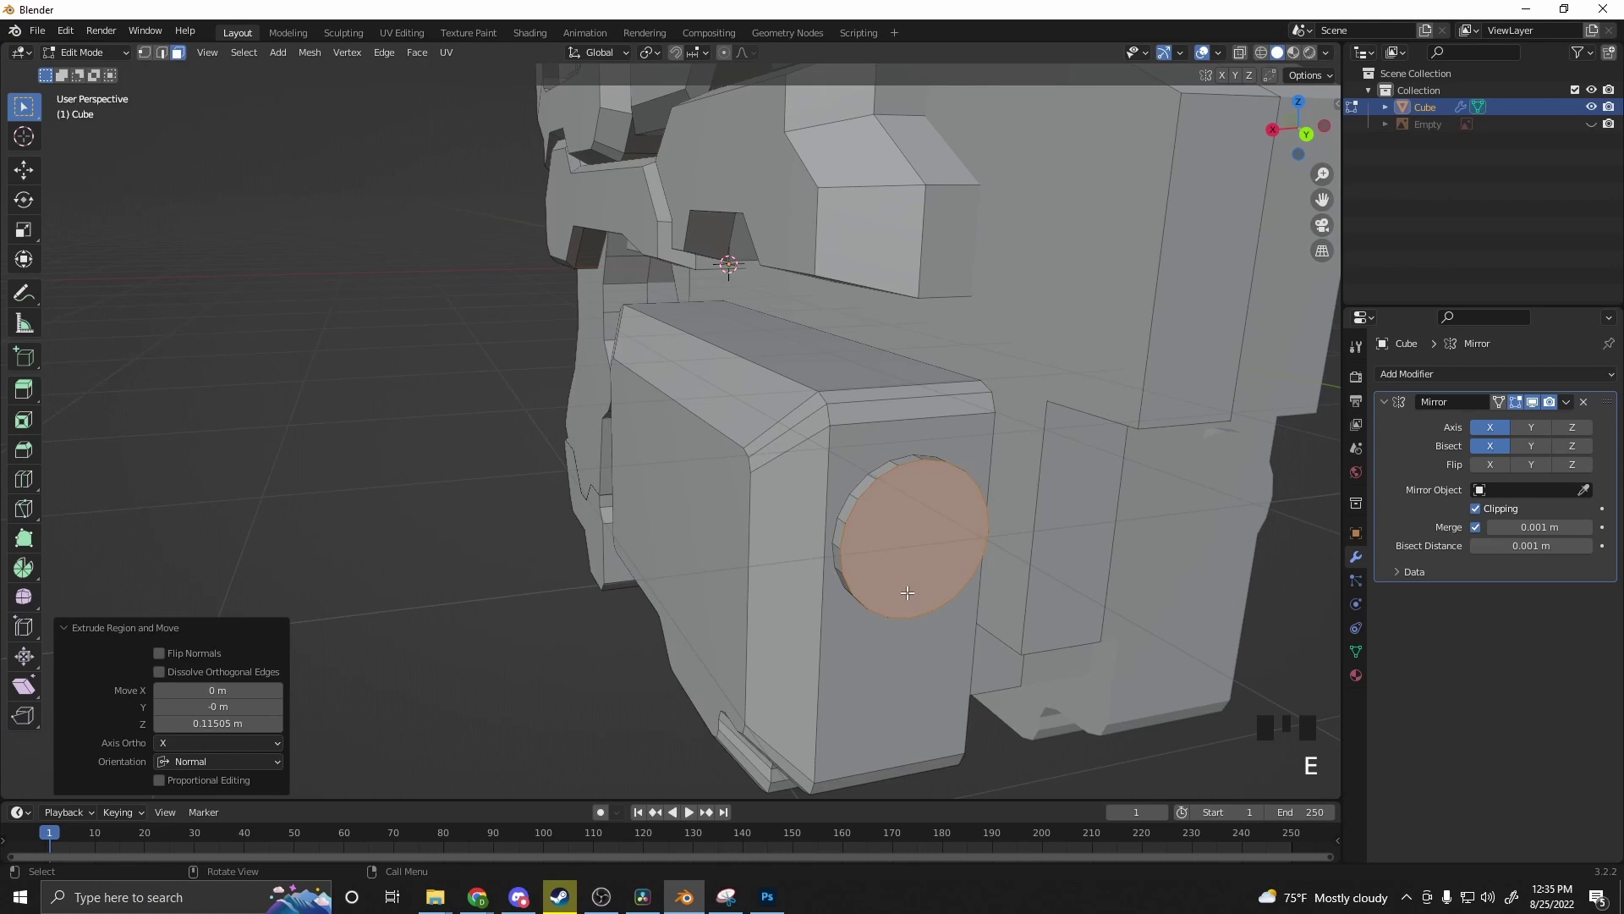
key("e")
left_click(973, 685)
Step: Bevel the outer rim of the extruded disc with 3 segments
key("b")
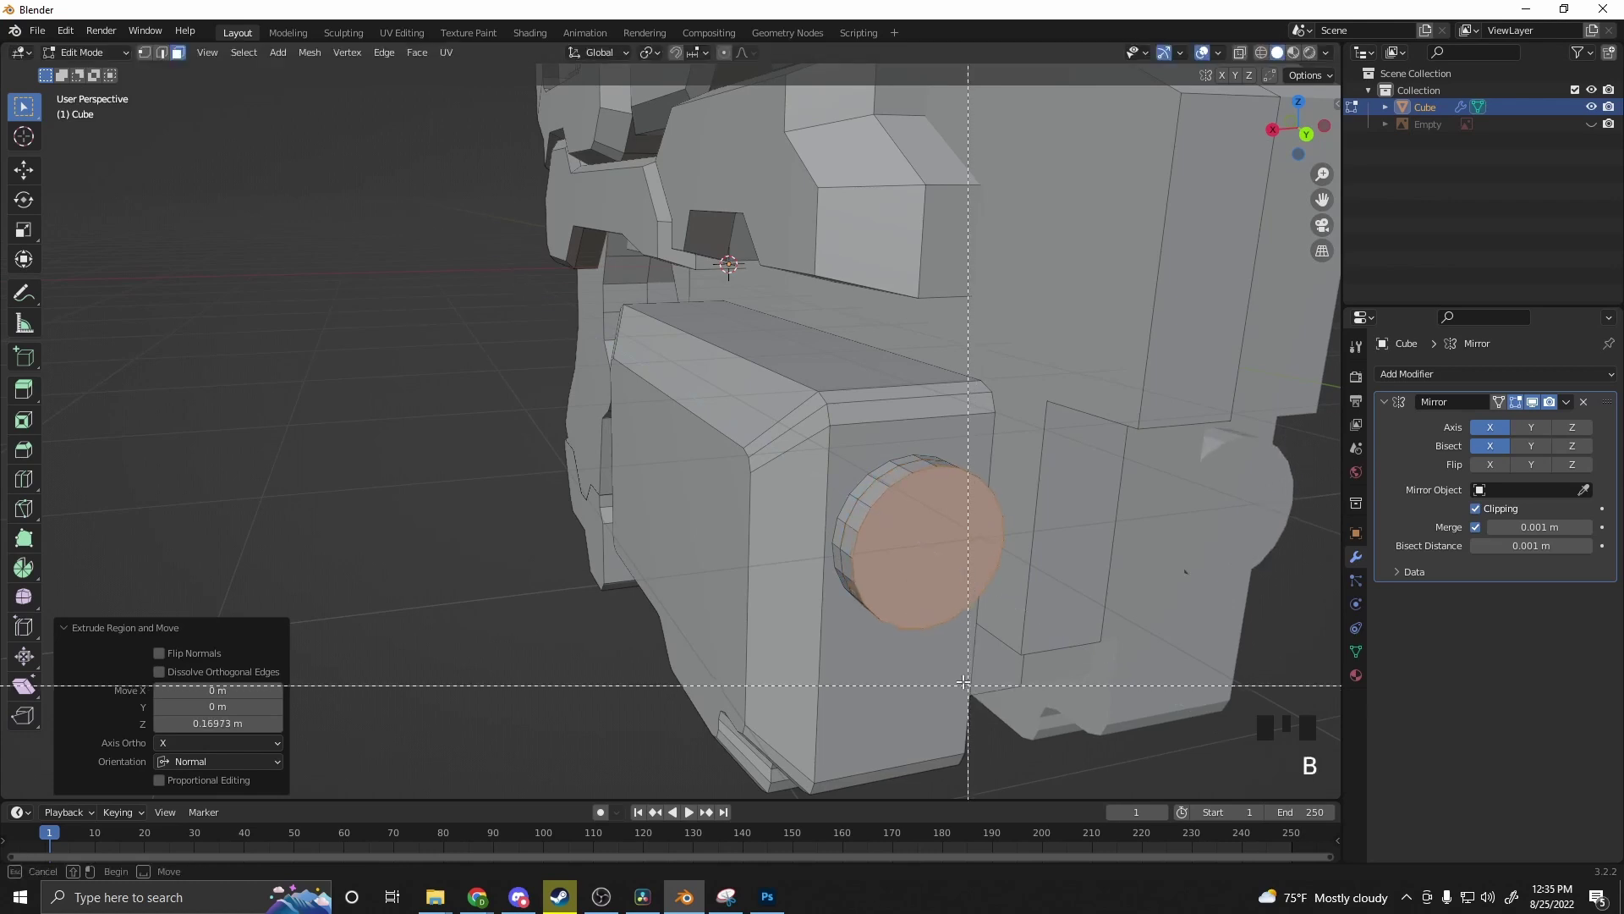
right_click(961, 678)
key("ctrl+b")
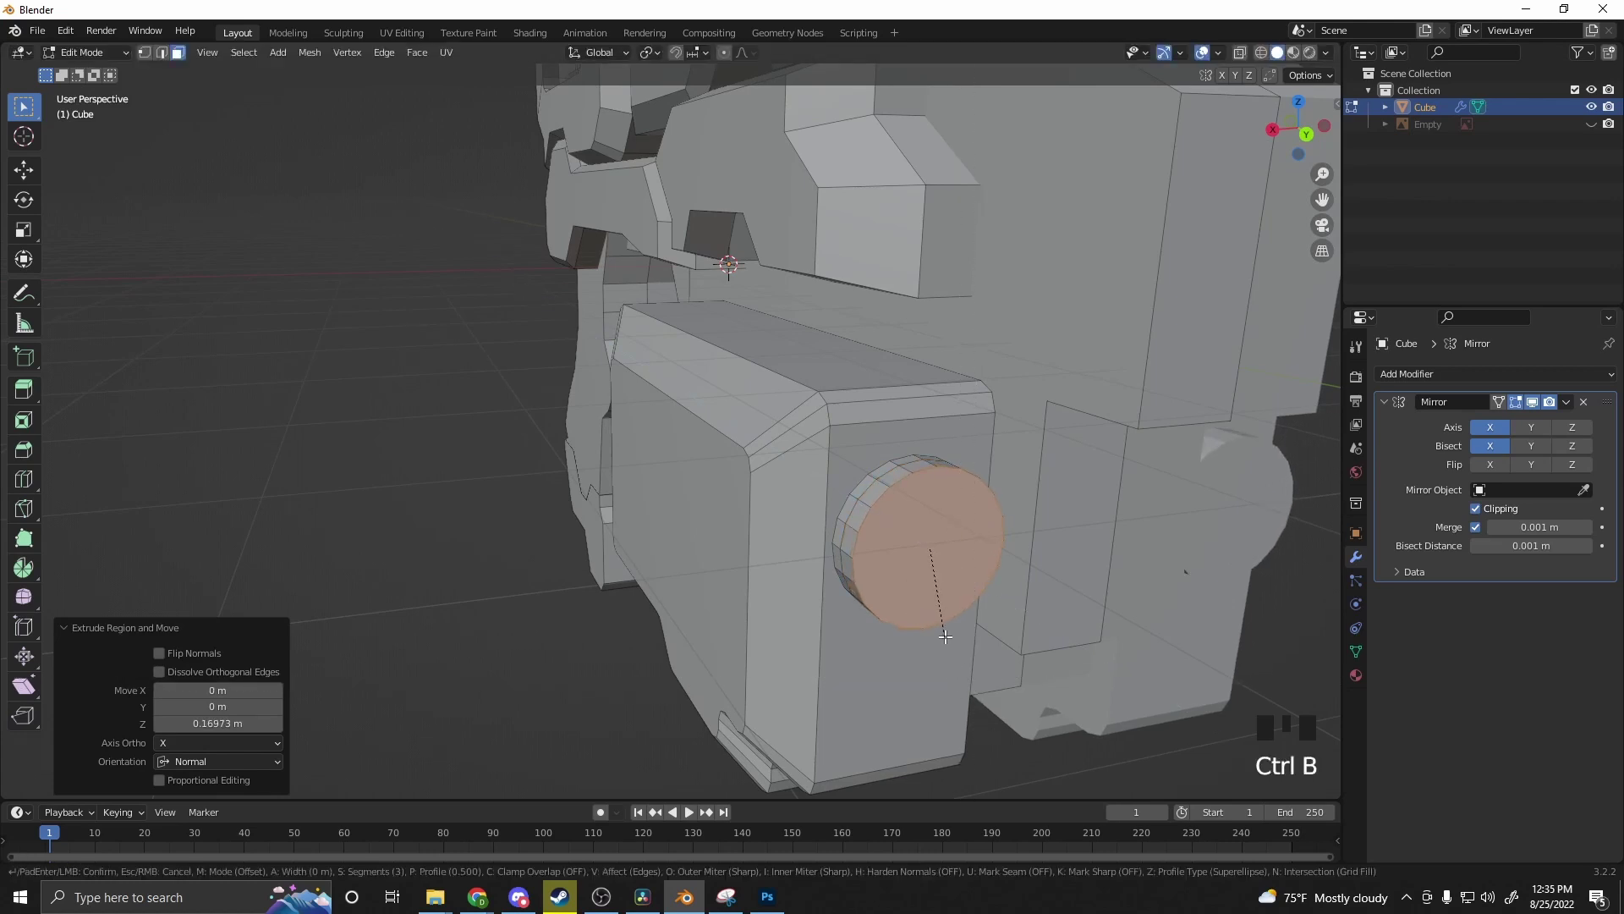
left_click(999, 672)
left_click(551, 689)
Step: With Grid Modeler, draw a short vertical line on the new block's side face and outset it into a narrow rectangle
middle_click_drag(550, 689, 725, 649)
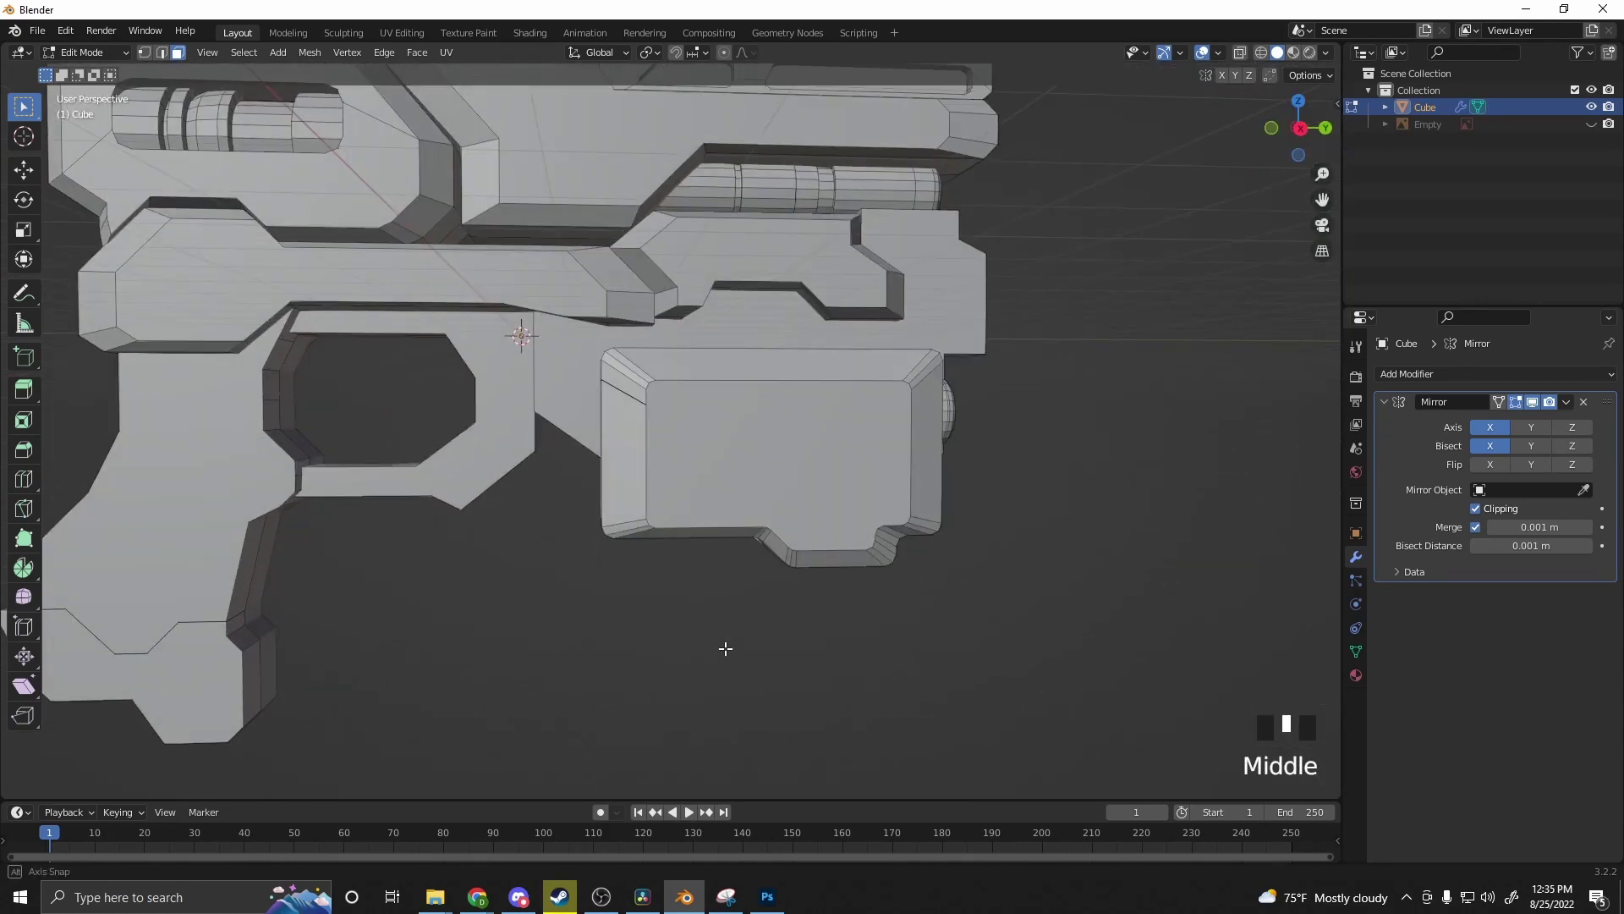
left_click(780, 473)
scroll(589, 490, "up", 2)
right_click(712, 424)
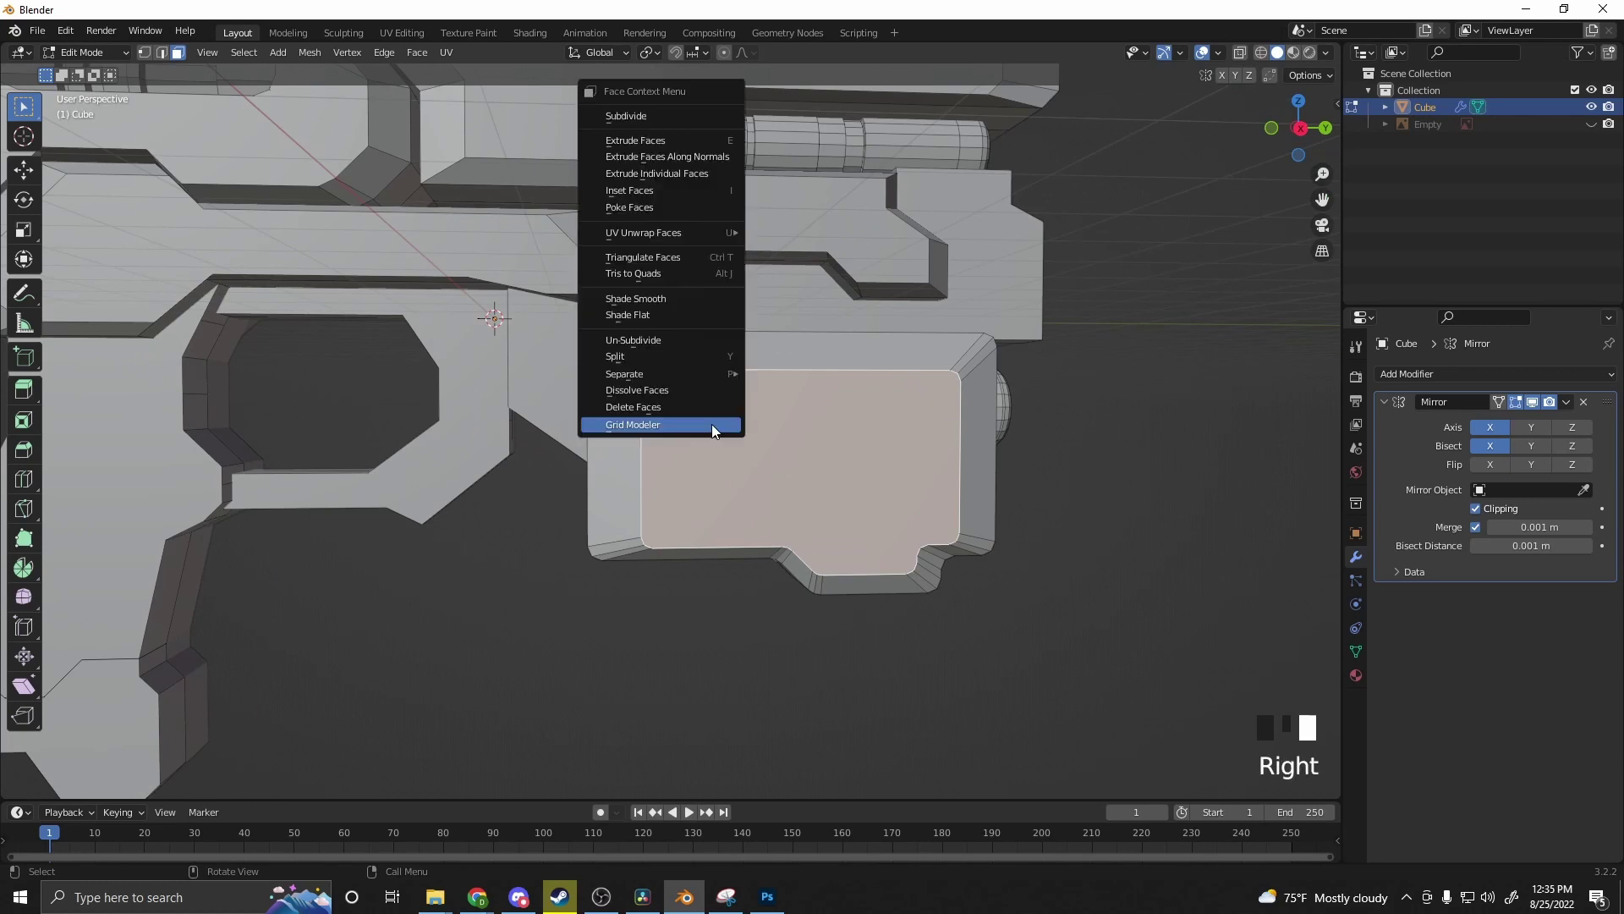
left_click(712, 423)
scroll(673, 376, "up", 2)
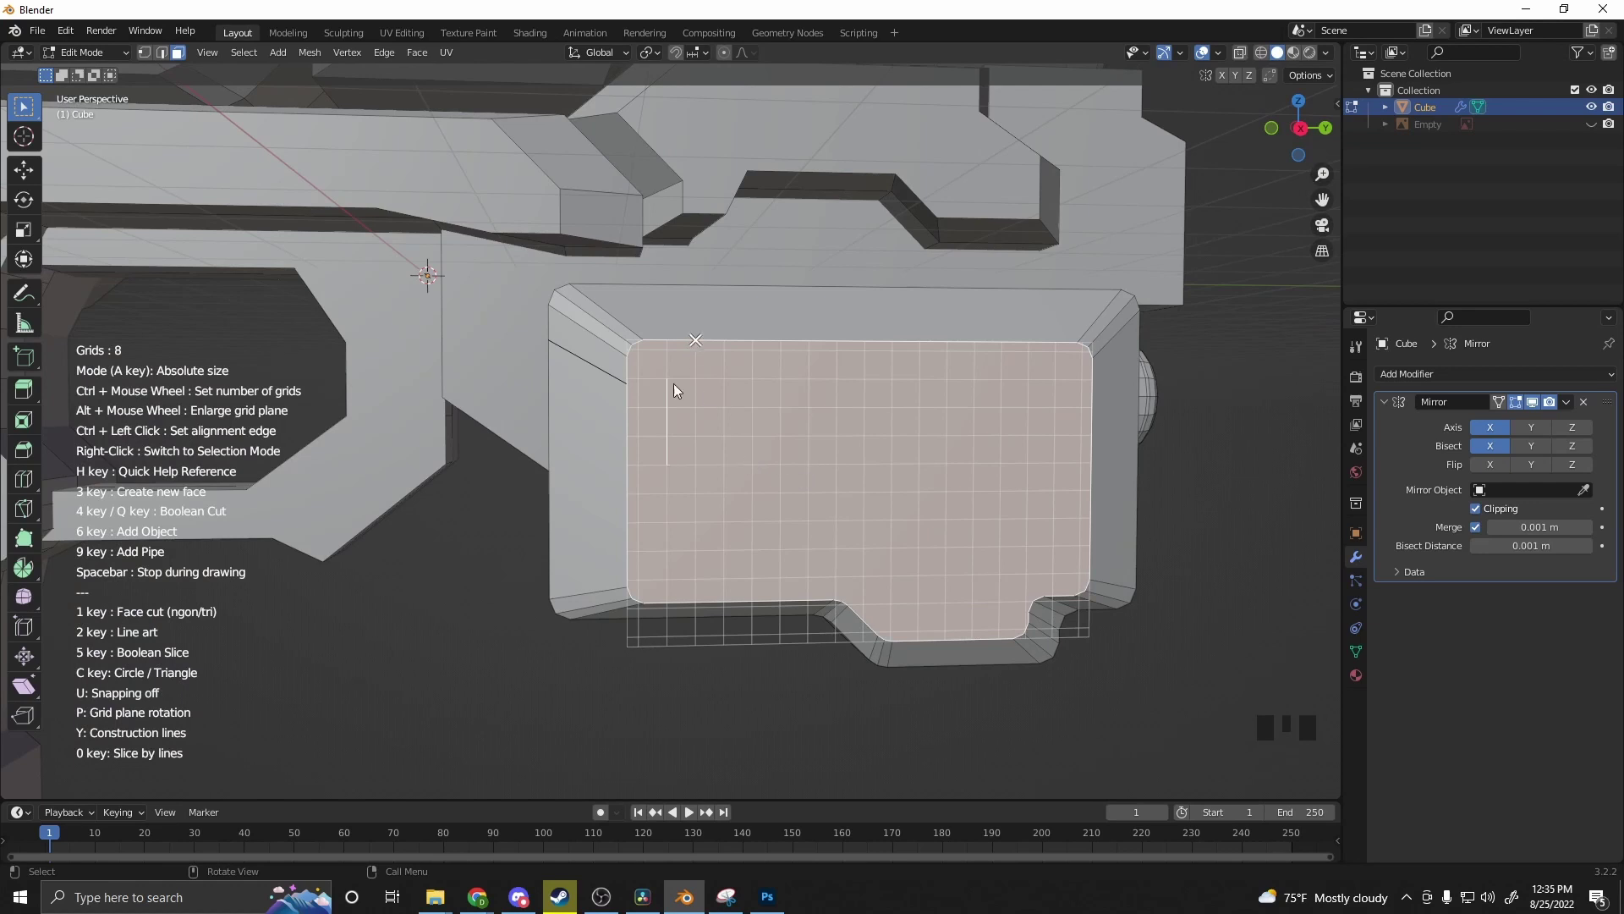
right_click(677, 463)
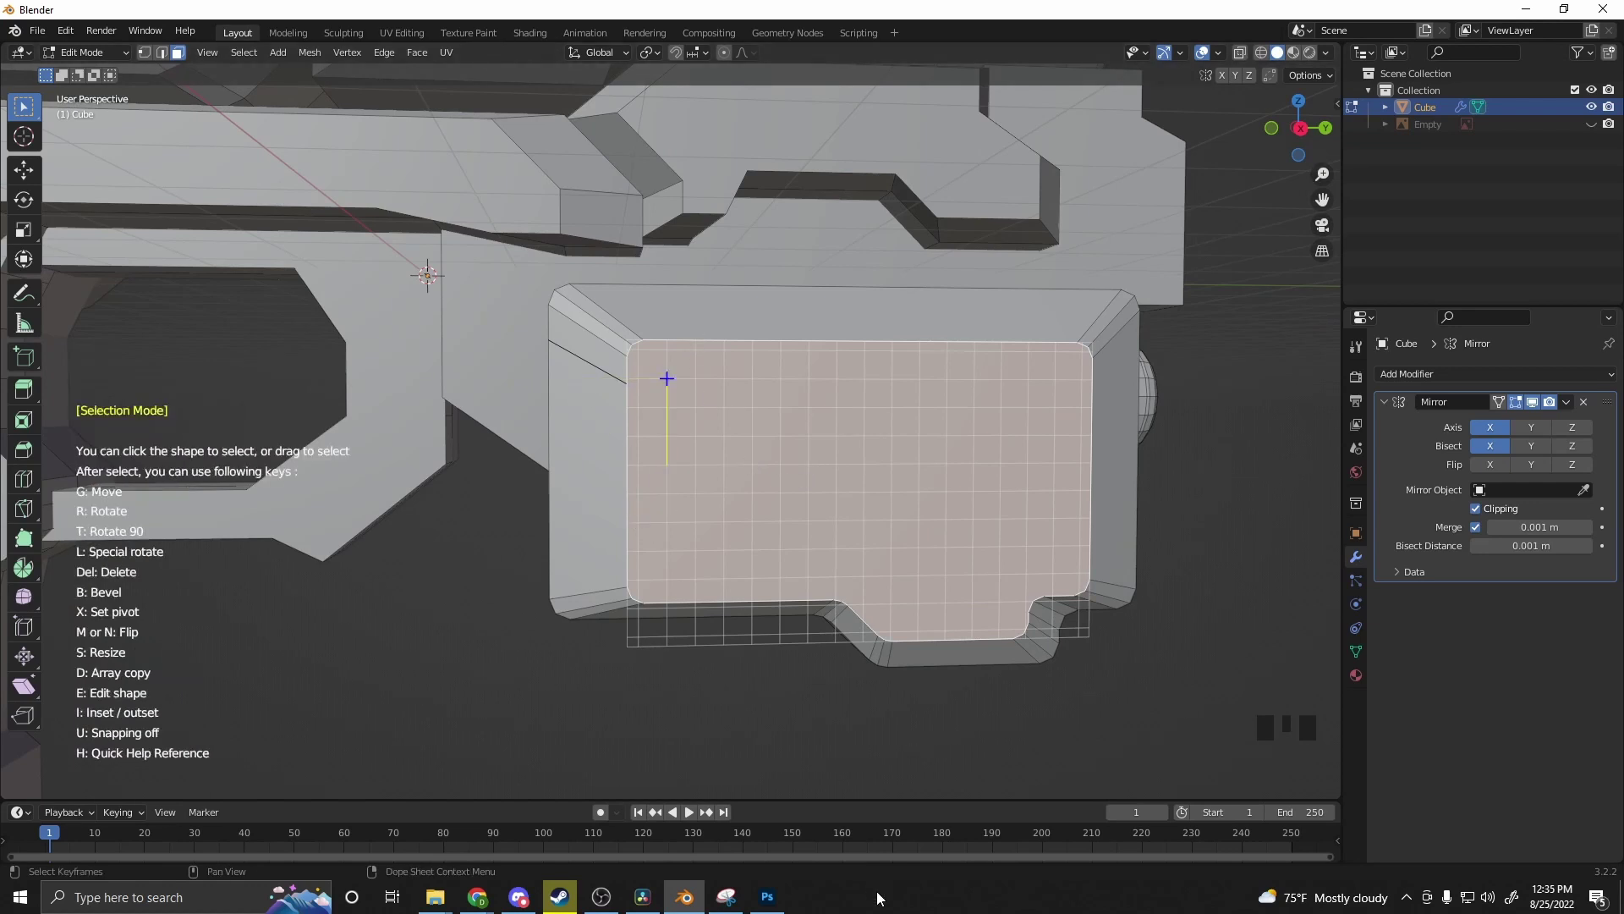
key("i")
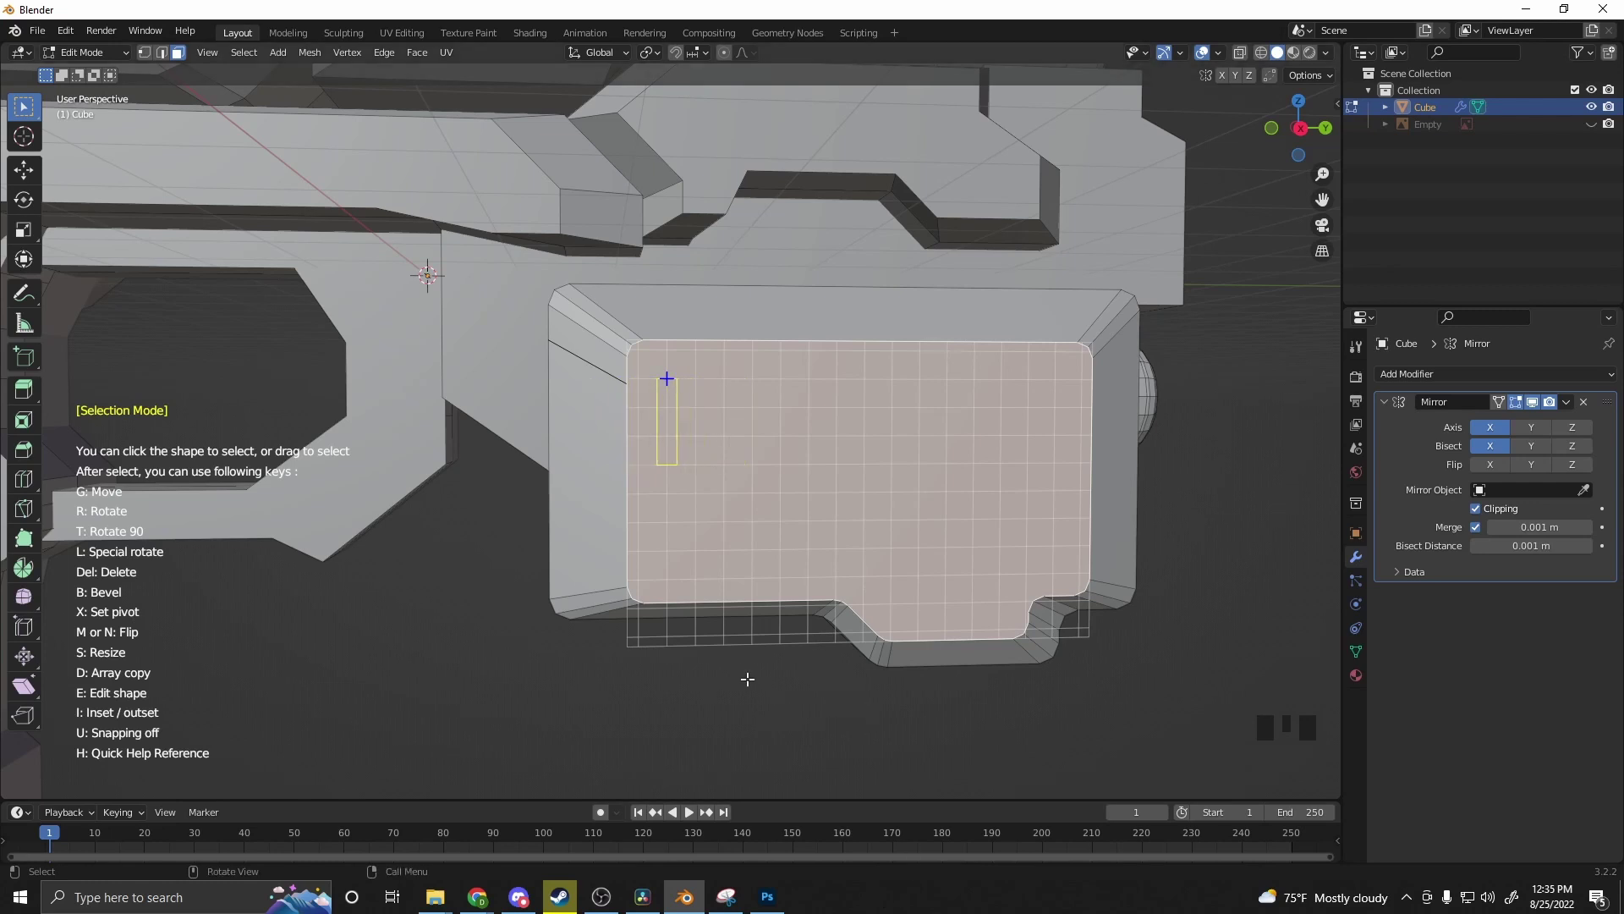
middle_click_drag(700, 573, 697, 508)
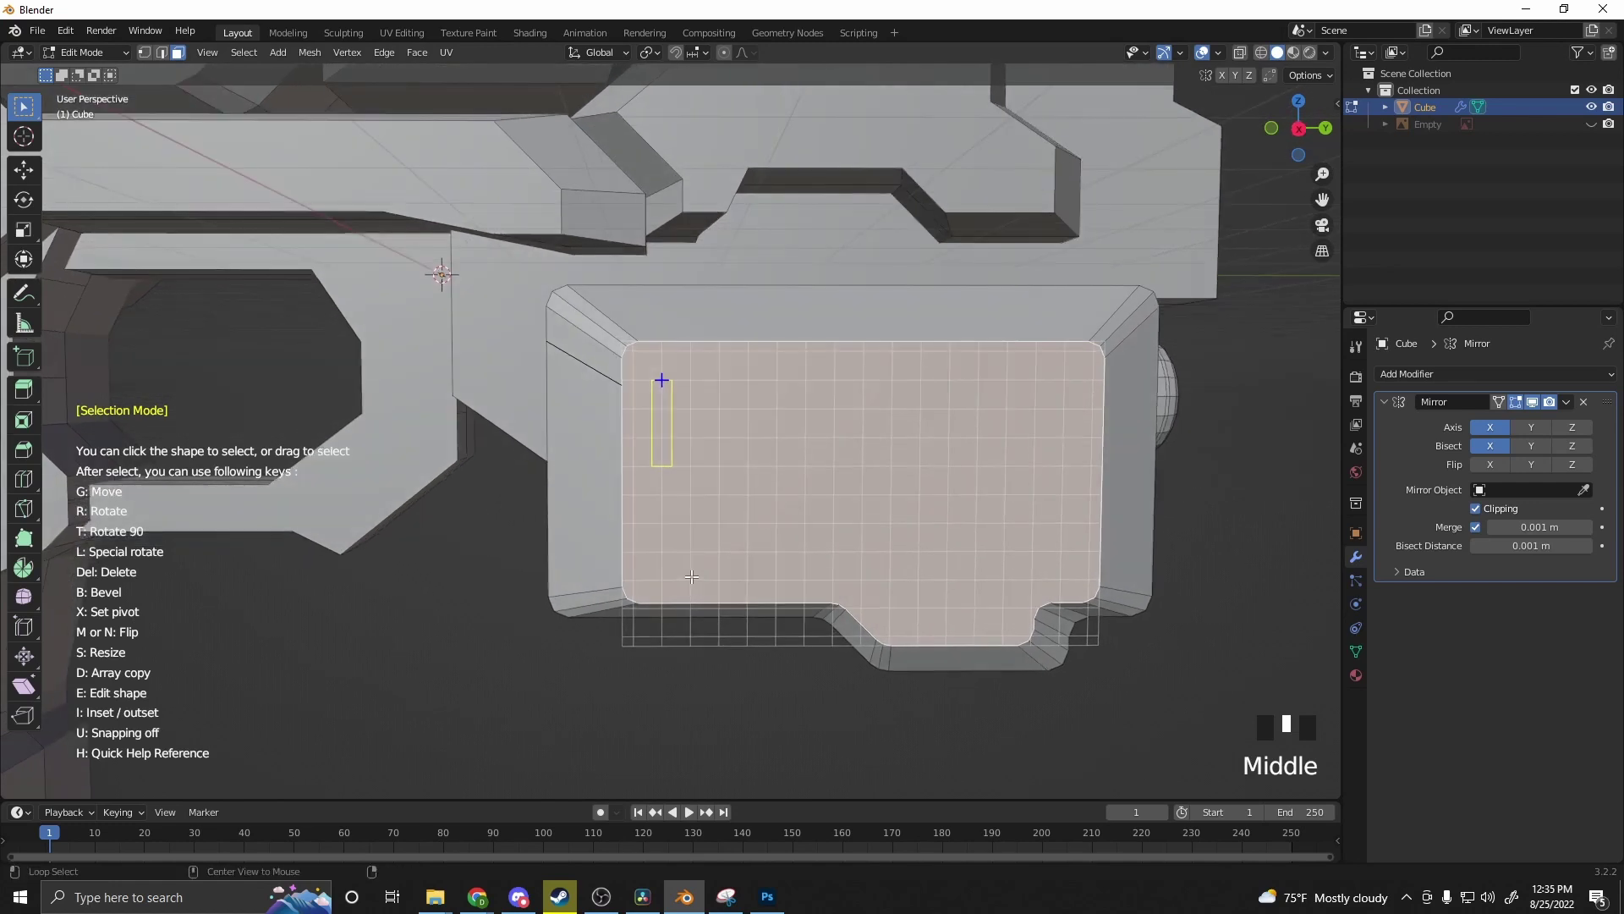
Step: Enlarge the Grid Modeler grid plane beyond the edges of the block's side face
scroll(699, 474, "up", 4, "alt")
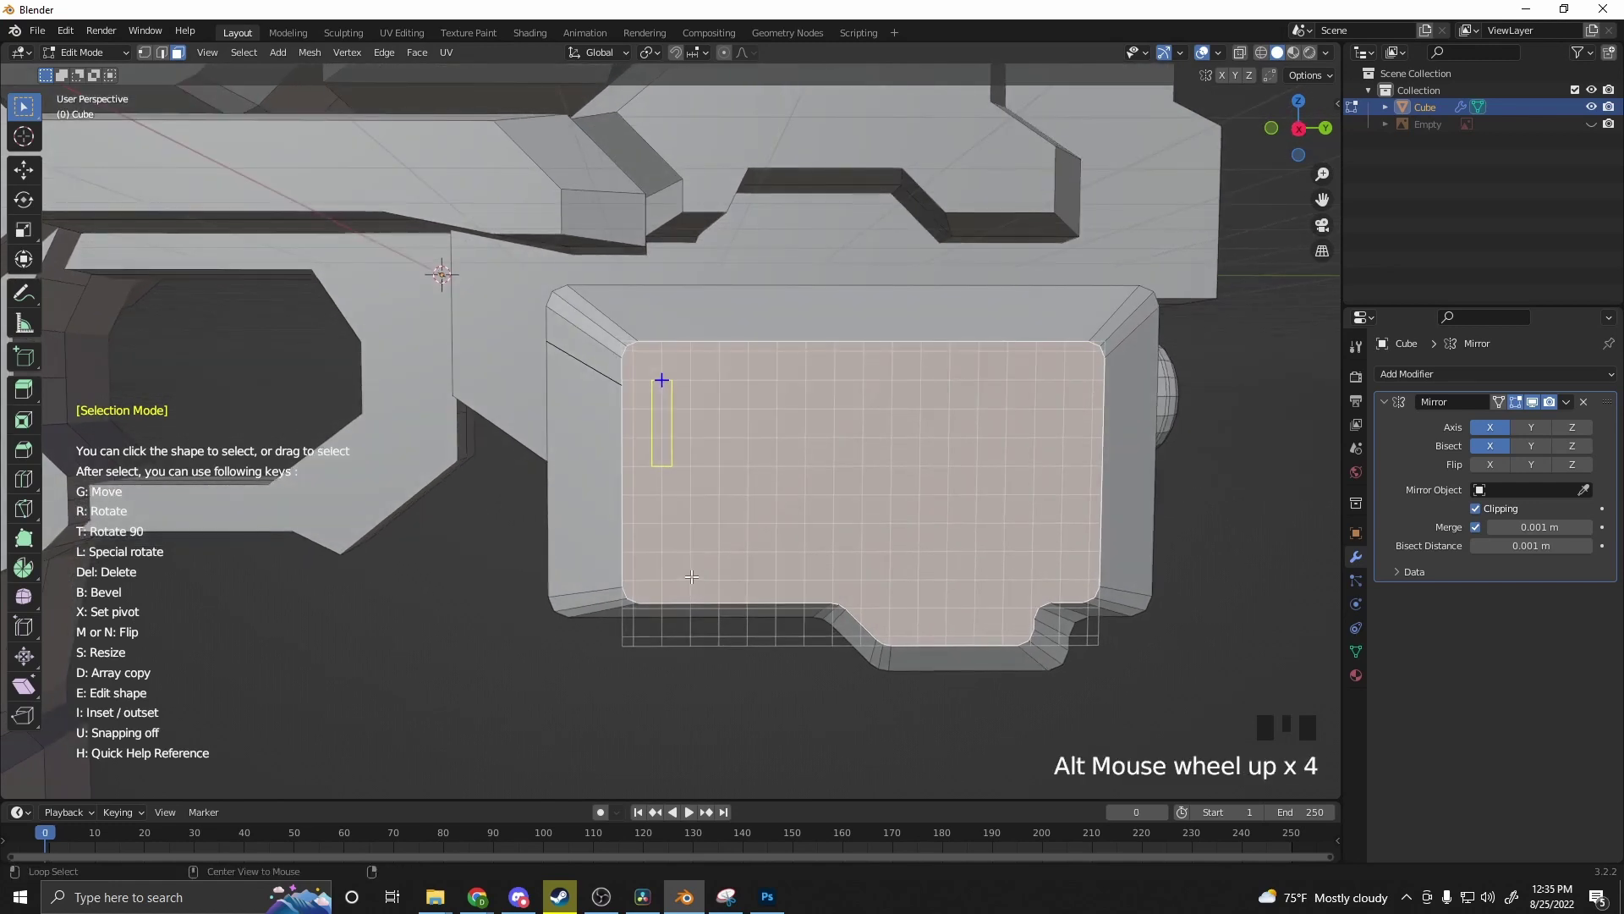
right_click(767, 499)
scroll(770, 497, "up", 4, "alt")
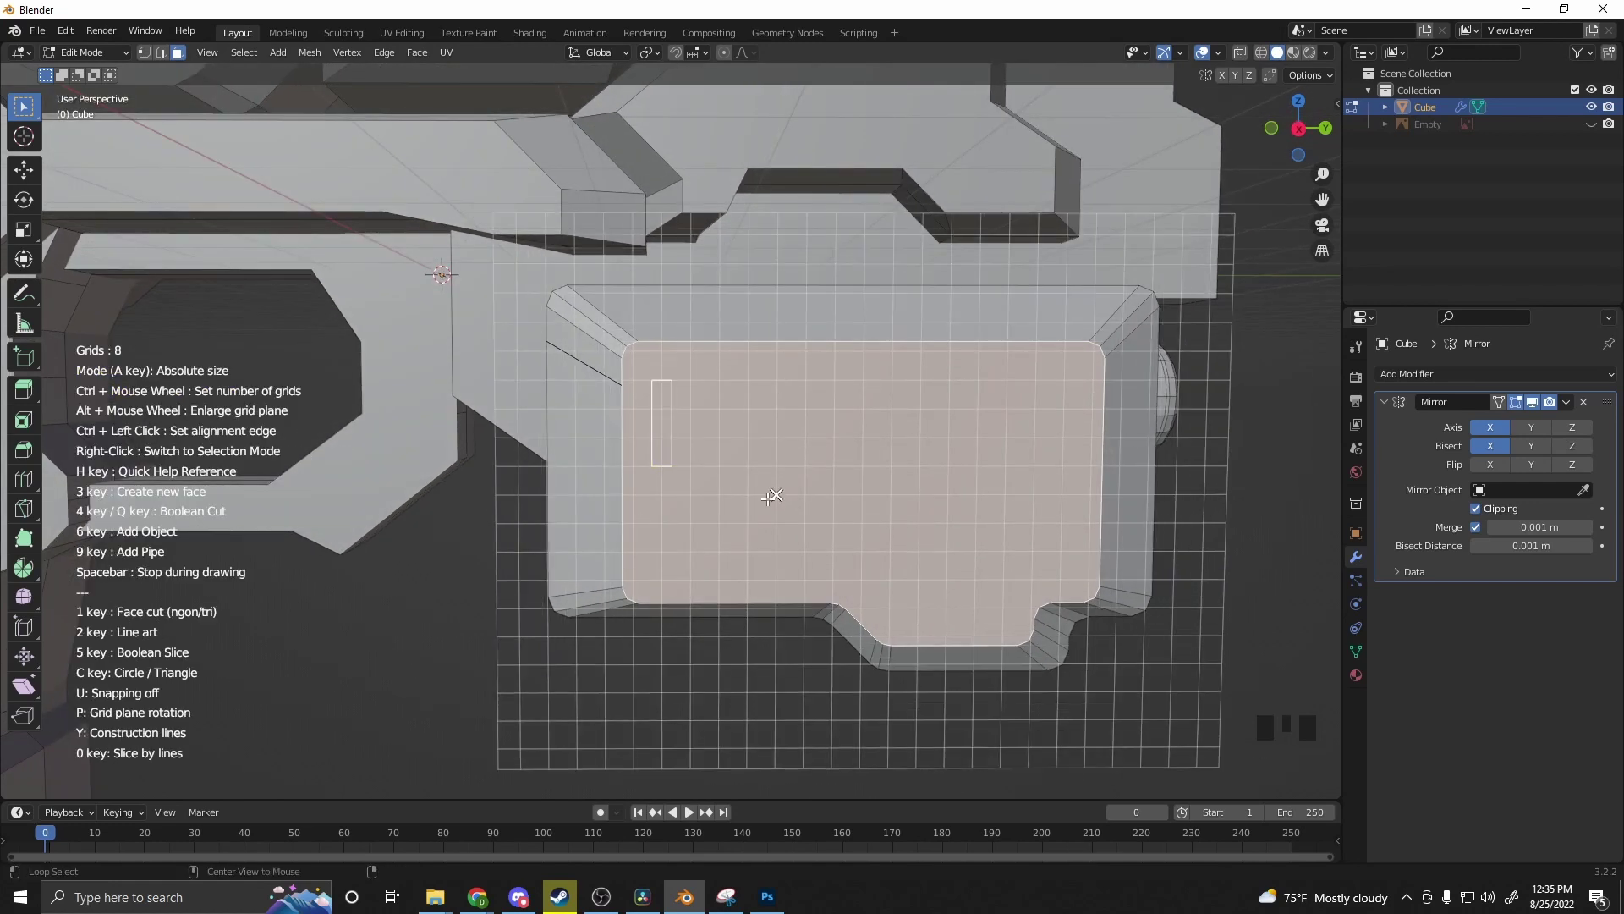
Step: Move the narrow rectangle so it overlaps the upper edge of the block's side face
right_click(772, 495)
key("g")
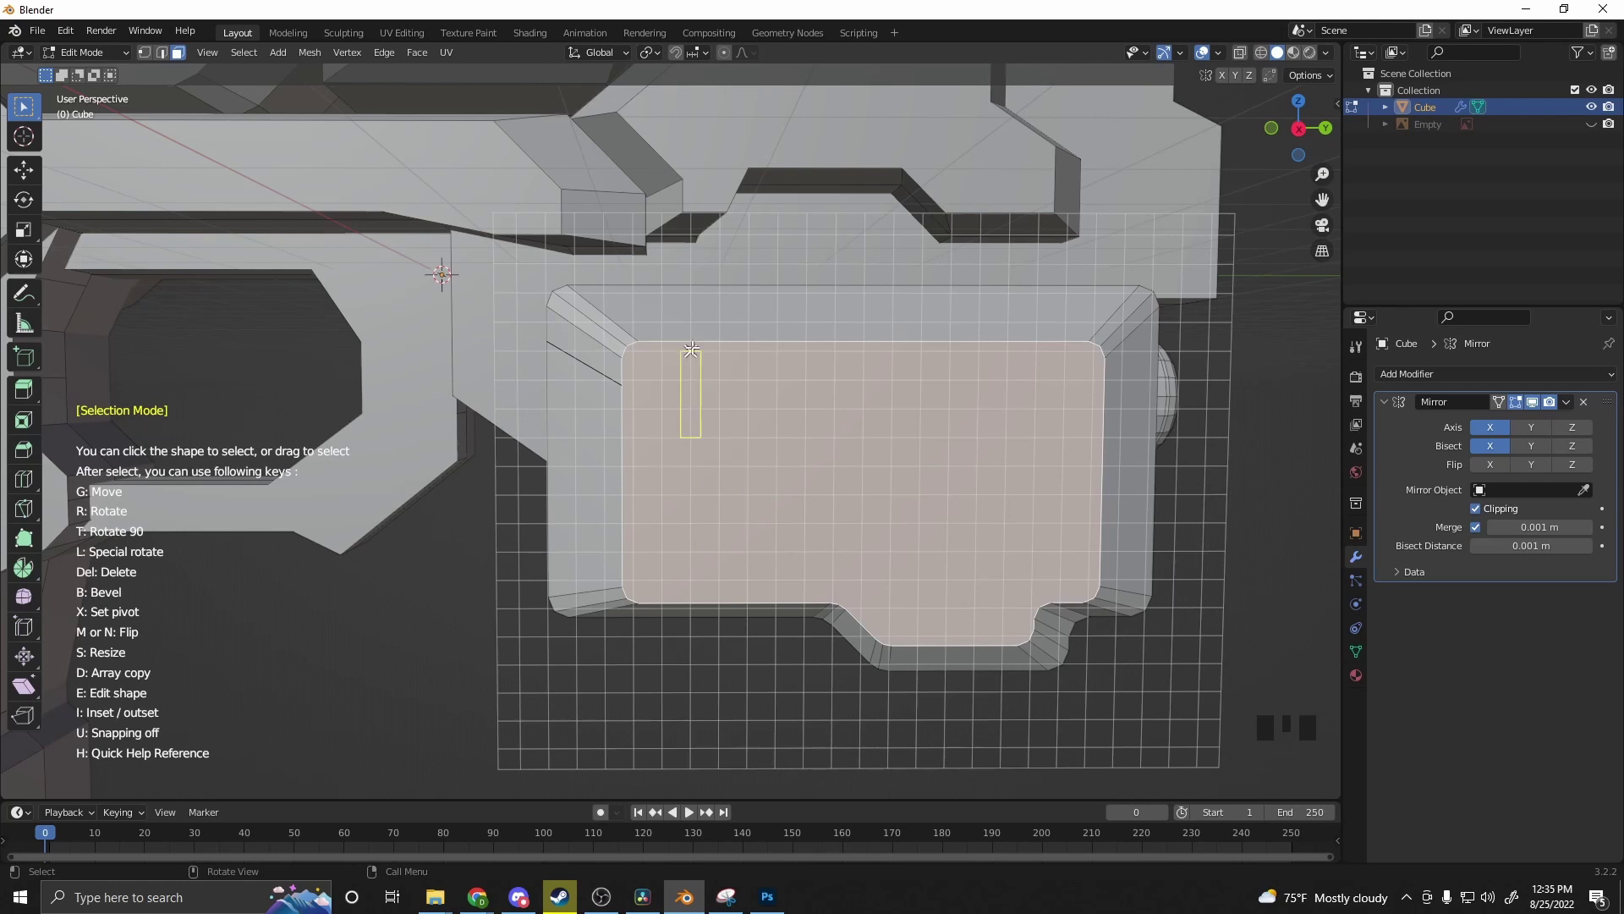
left_click(669, 298)
Step: Array the narrow rectangle into five evenly spaced copies along the side face's upper edge
scroll(721, 407, "down", 2)
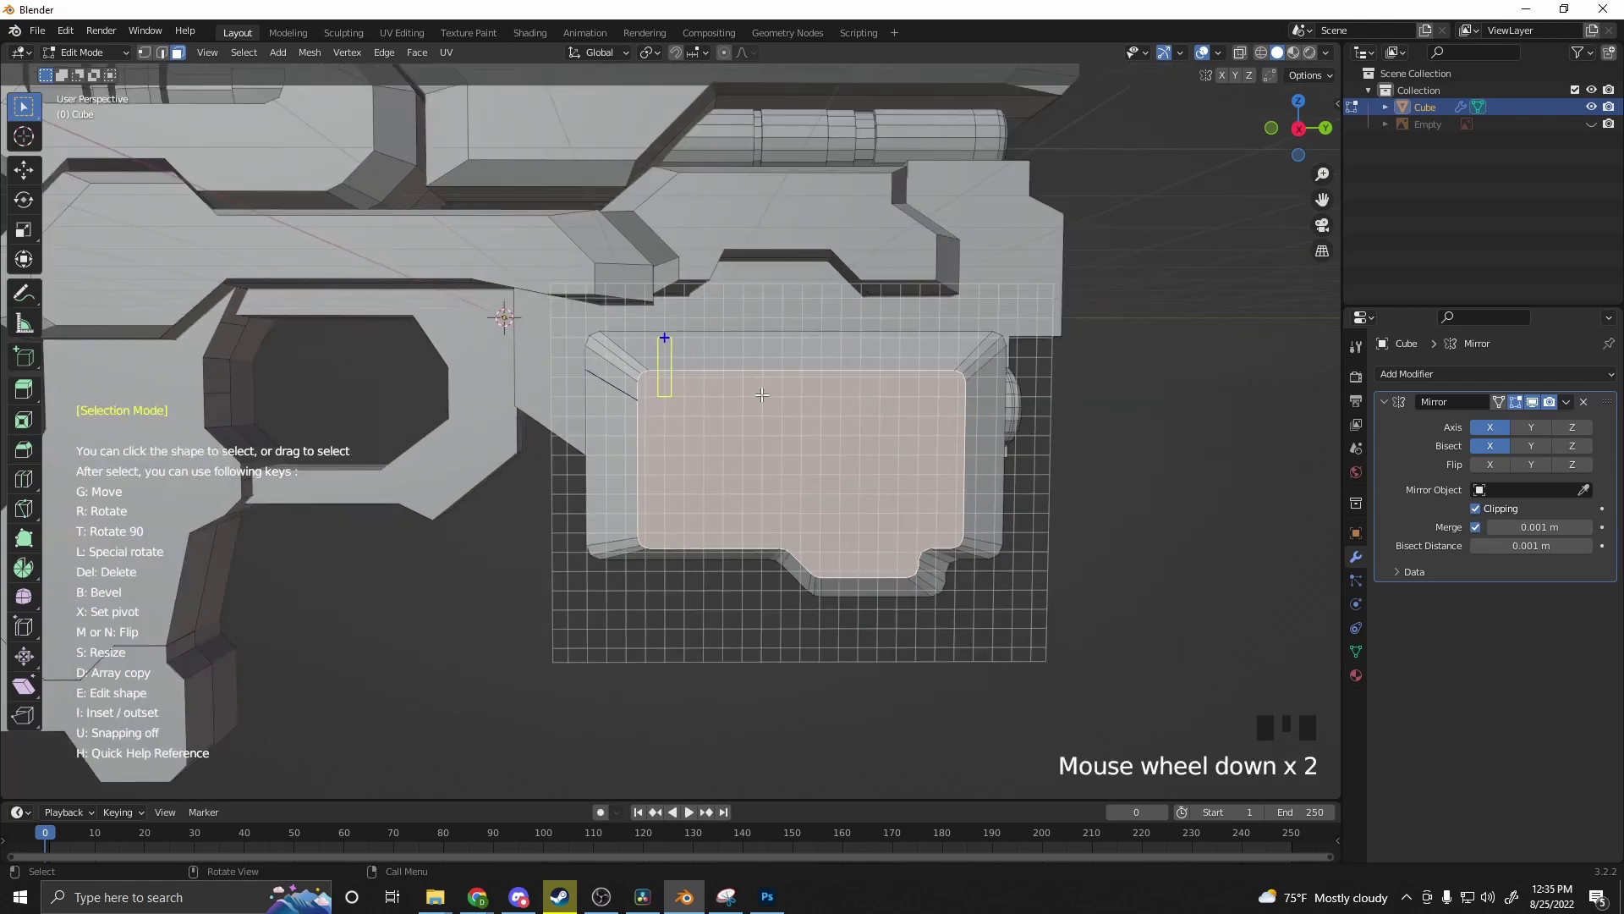
key("d")
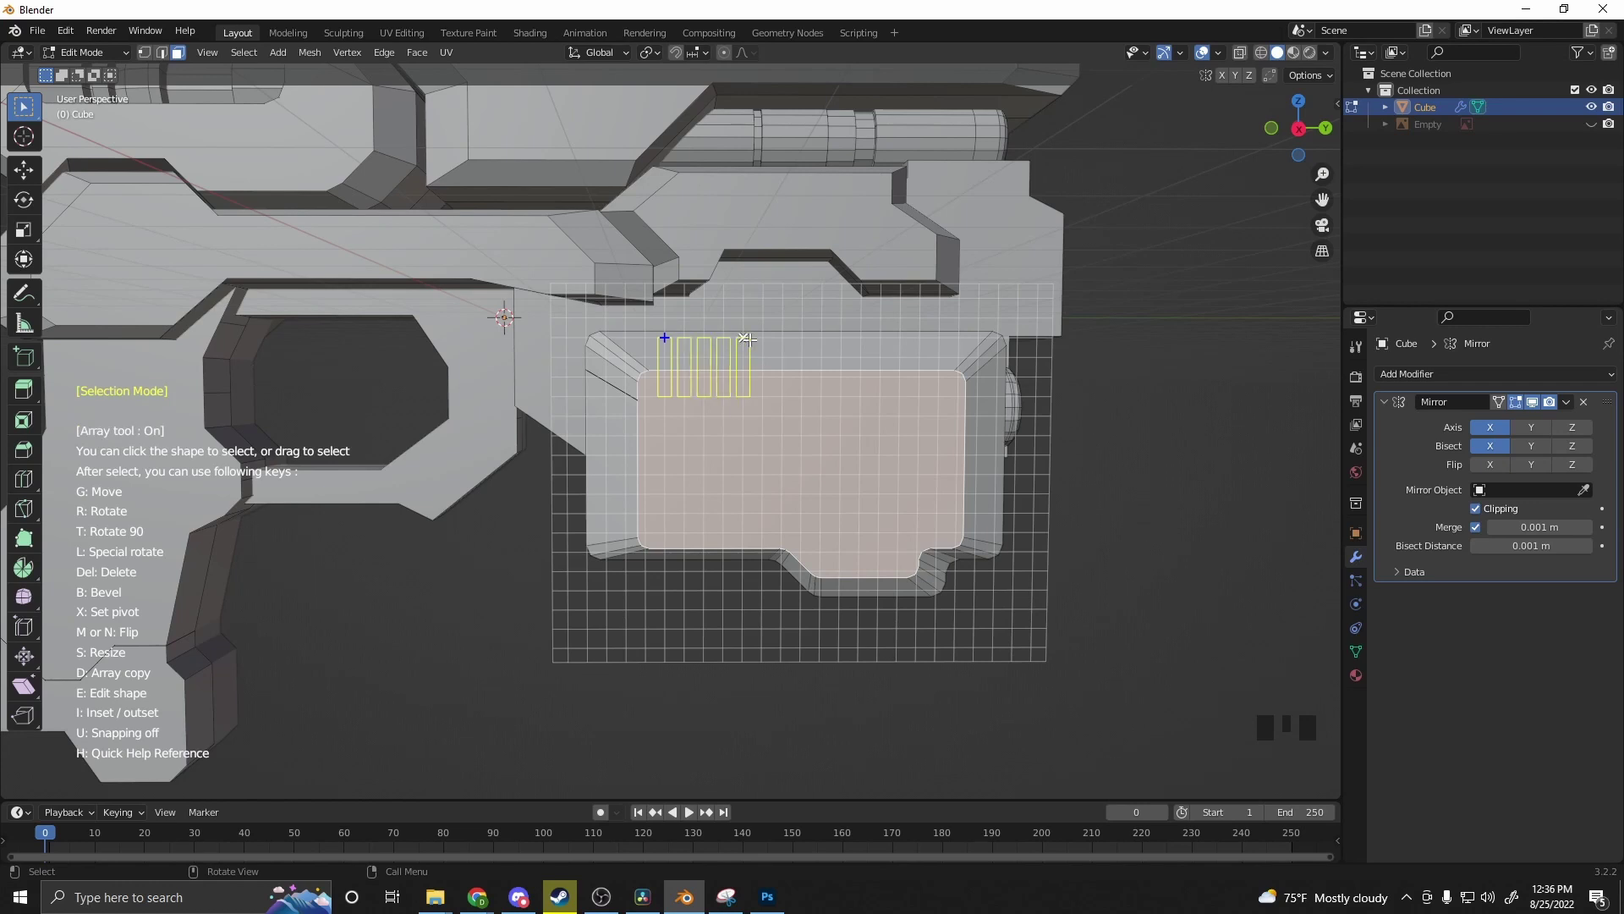
left_click(769, 338)
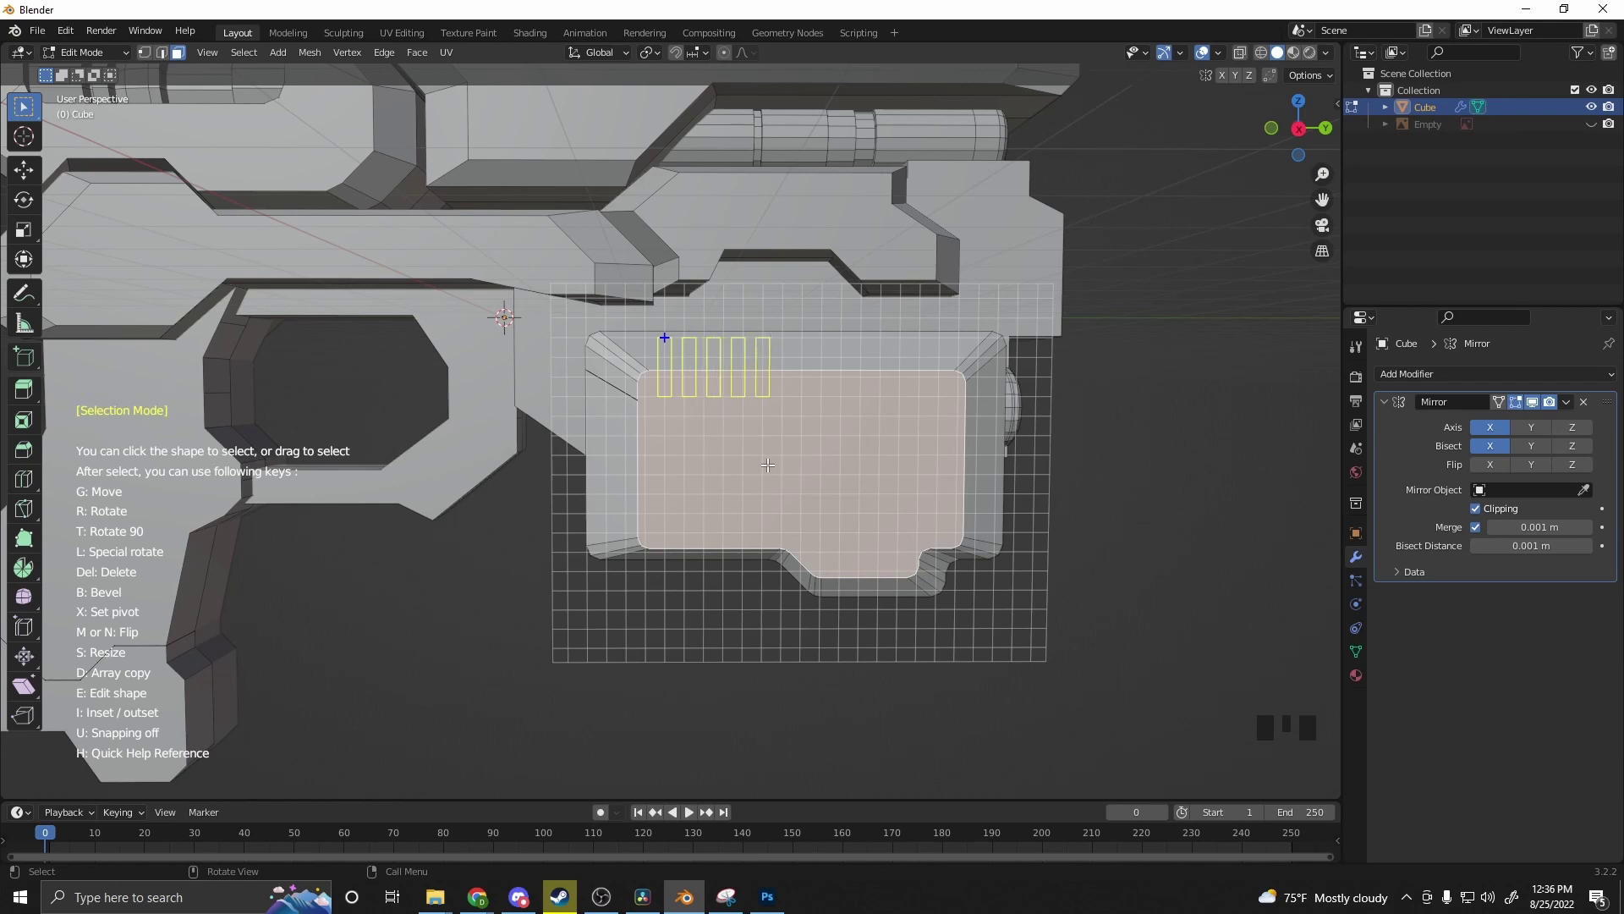
Step: Boolean-cut the five narrow rectangles into the block's side face with a depth of 0.55
right_click(768, 464)
middle_click_drag(768, 464, 589, 524)
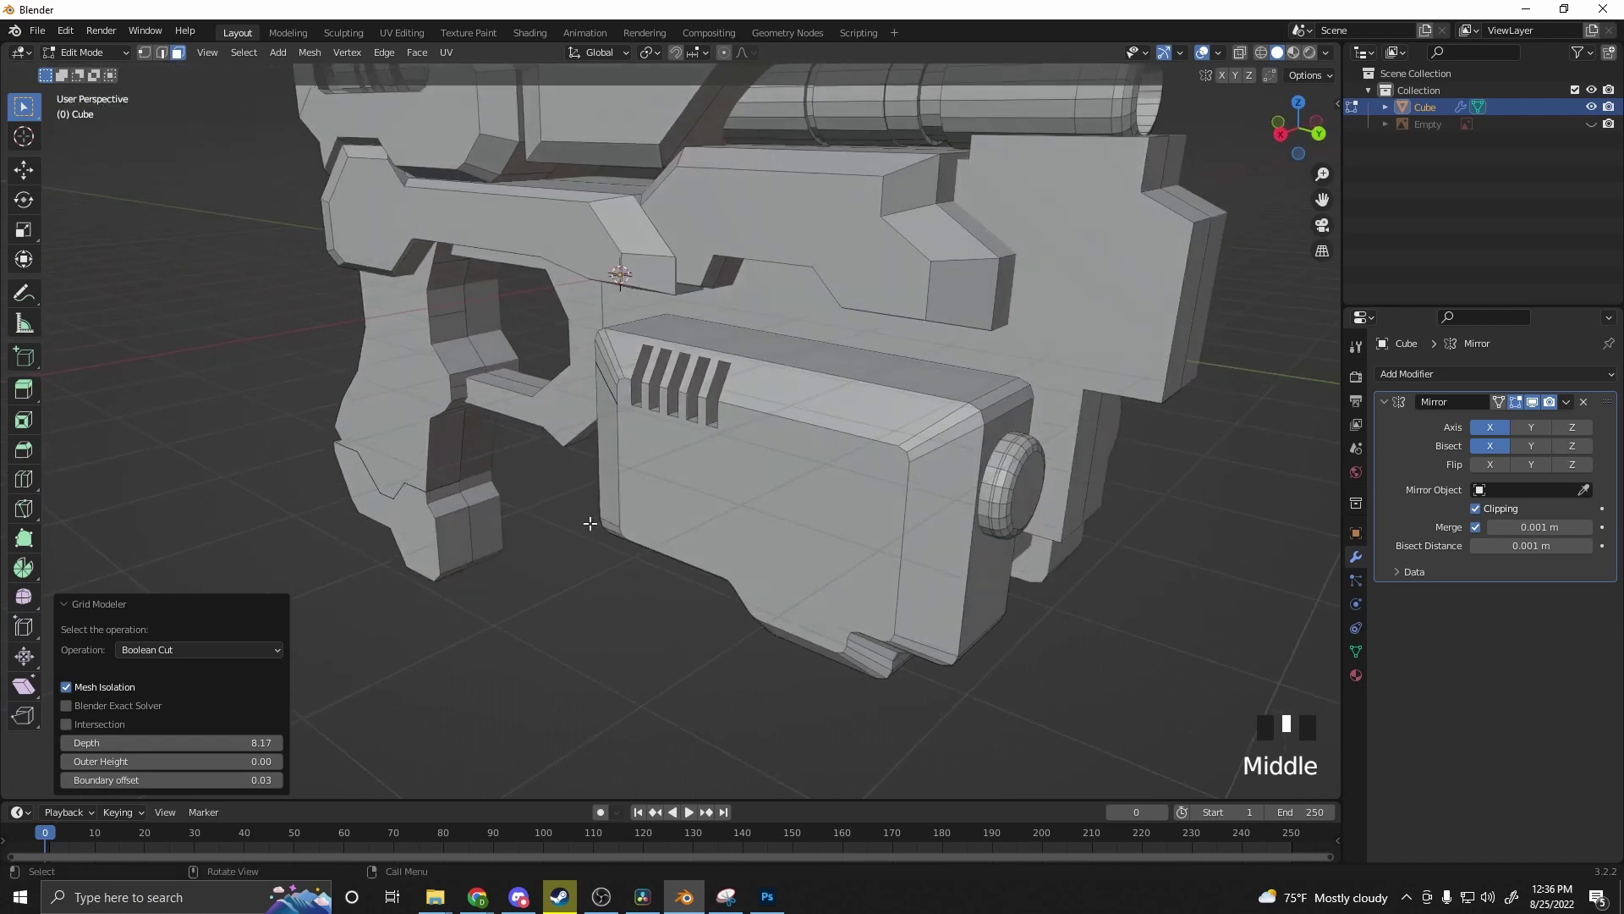
left_click_drag(203, 742, 148, 742)
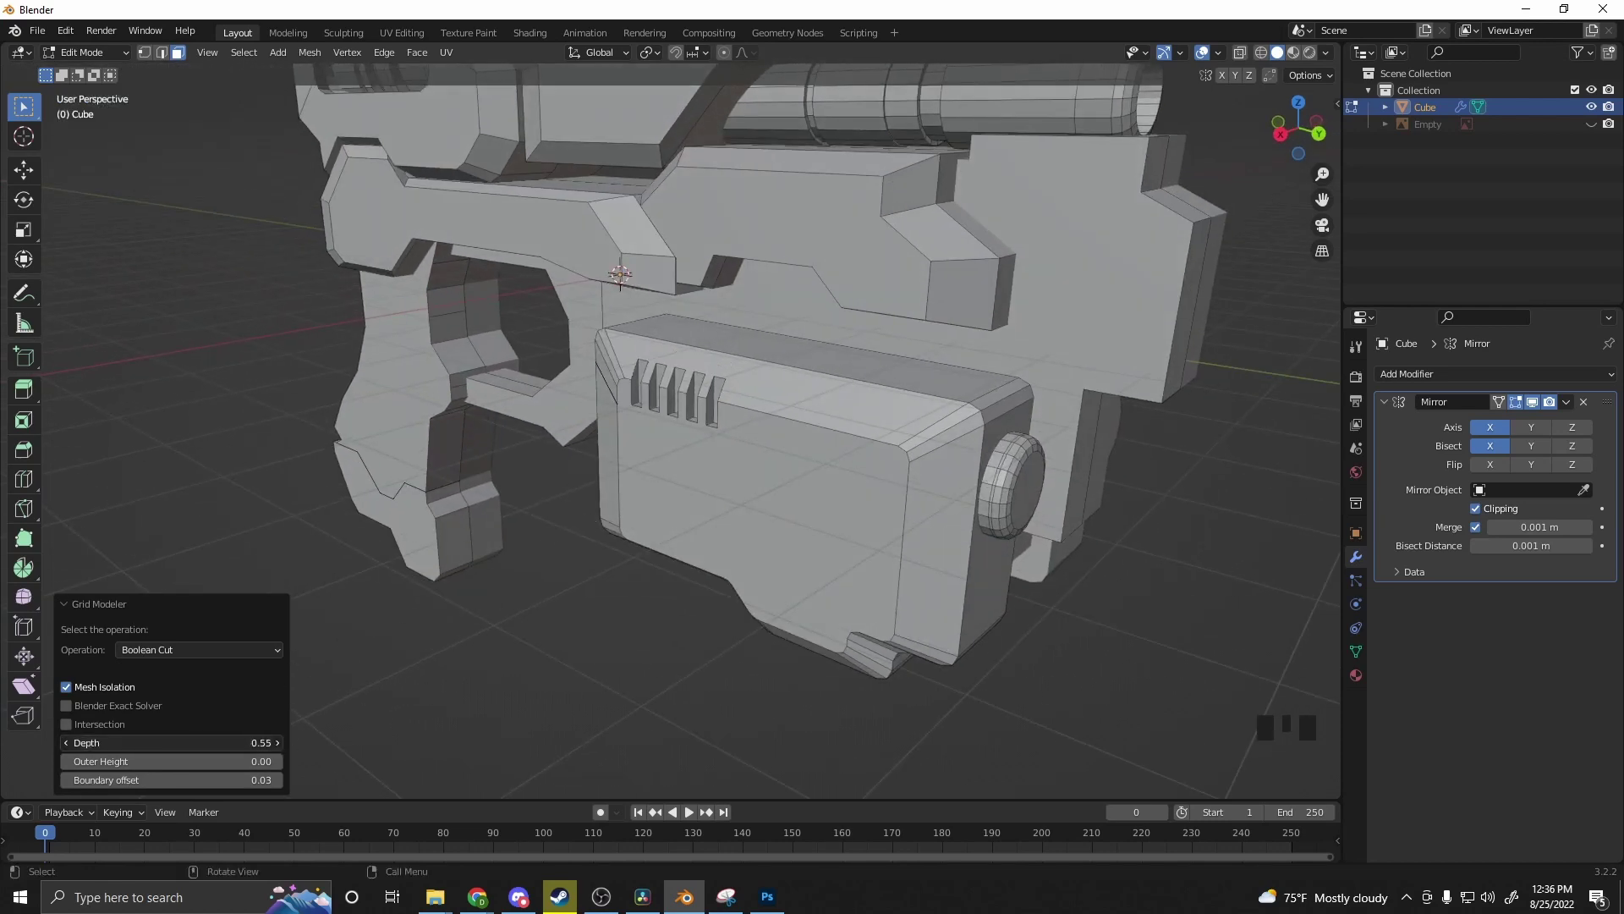
left_click(743, 646)
middle_click_drag(744, 645, 747, 642)
Step: With Grid Modeler, draw a short vertical line across the side face's lower edge and outset it into a narrow rectangle
left_click(699, 529)
middle_click_drag(728, 541, 777, 509)
right_click(713, 493)
left_click(713, 492)
scroll(662, 465, "up", 2)
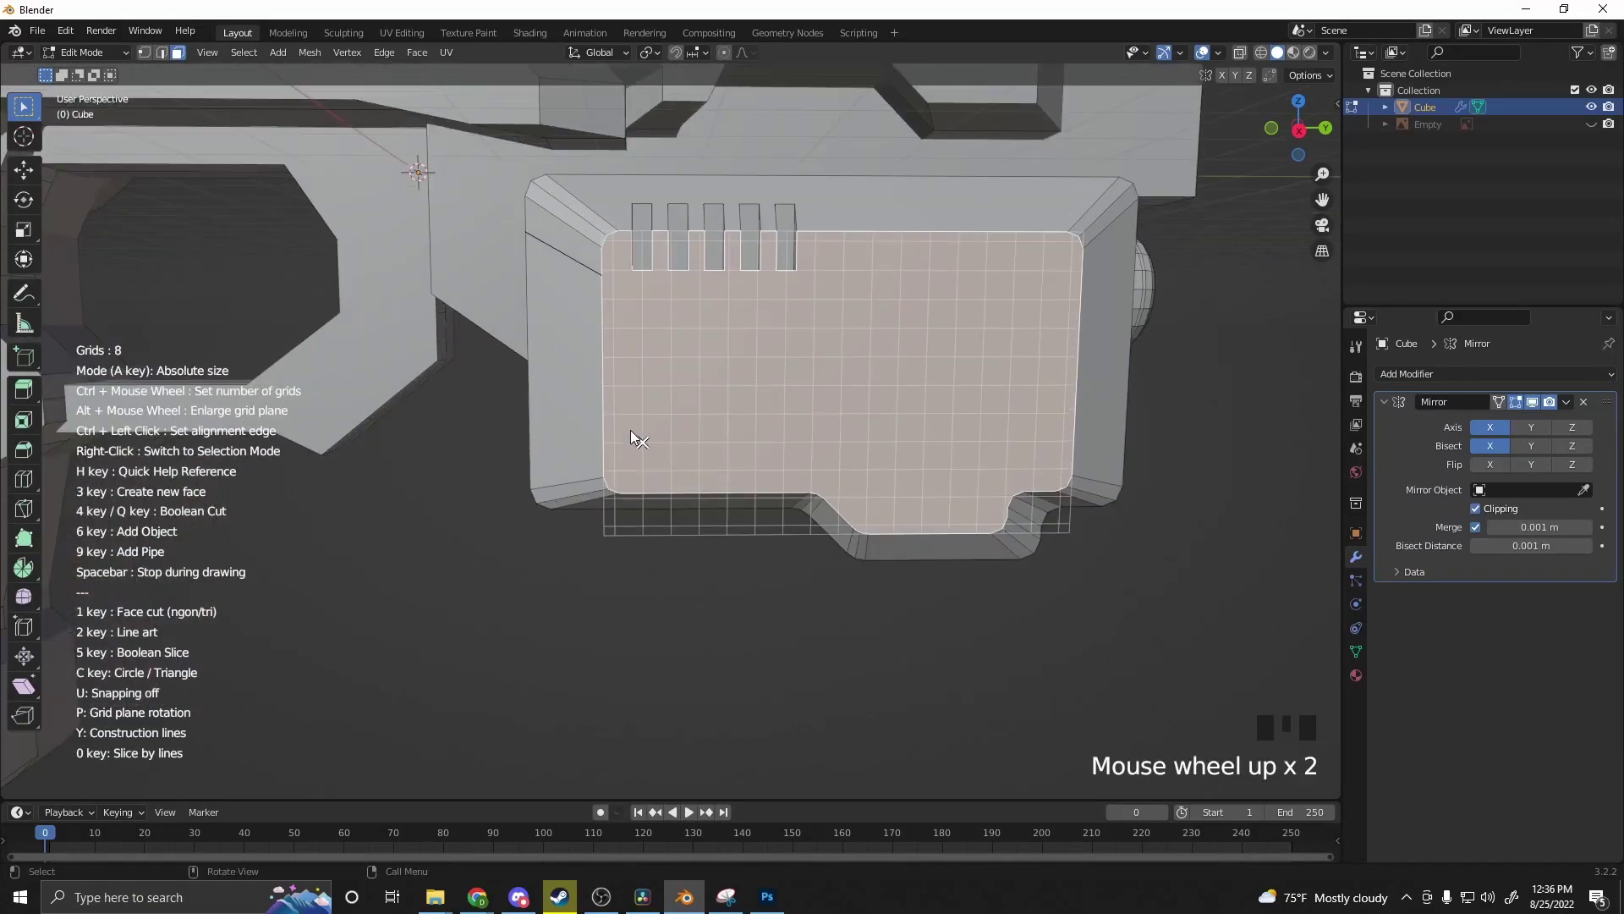
left_click(643, 519)
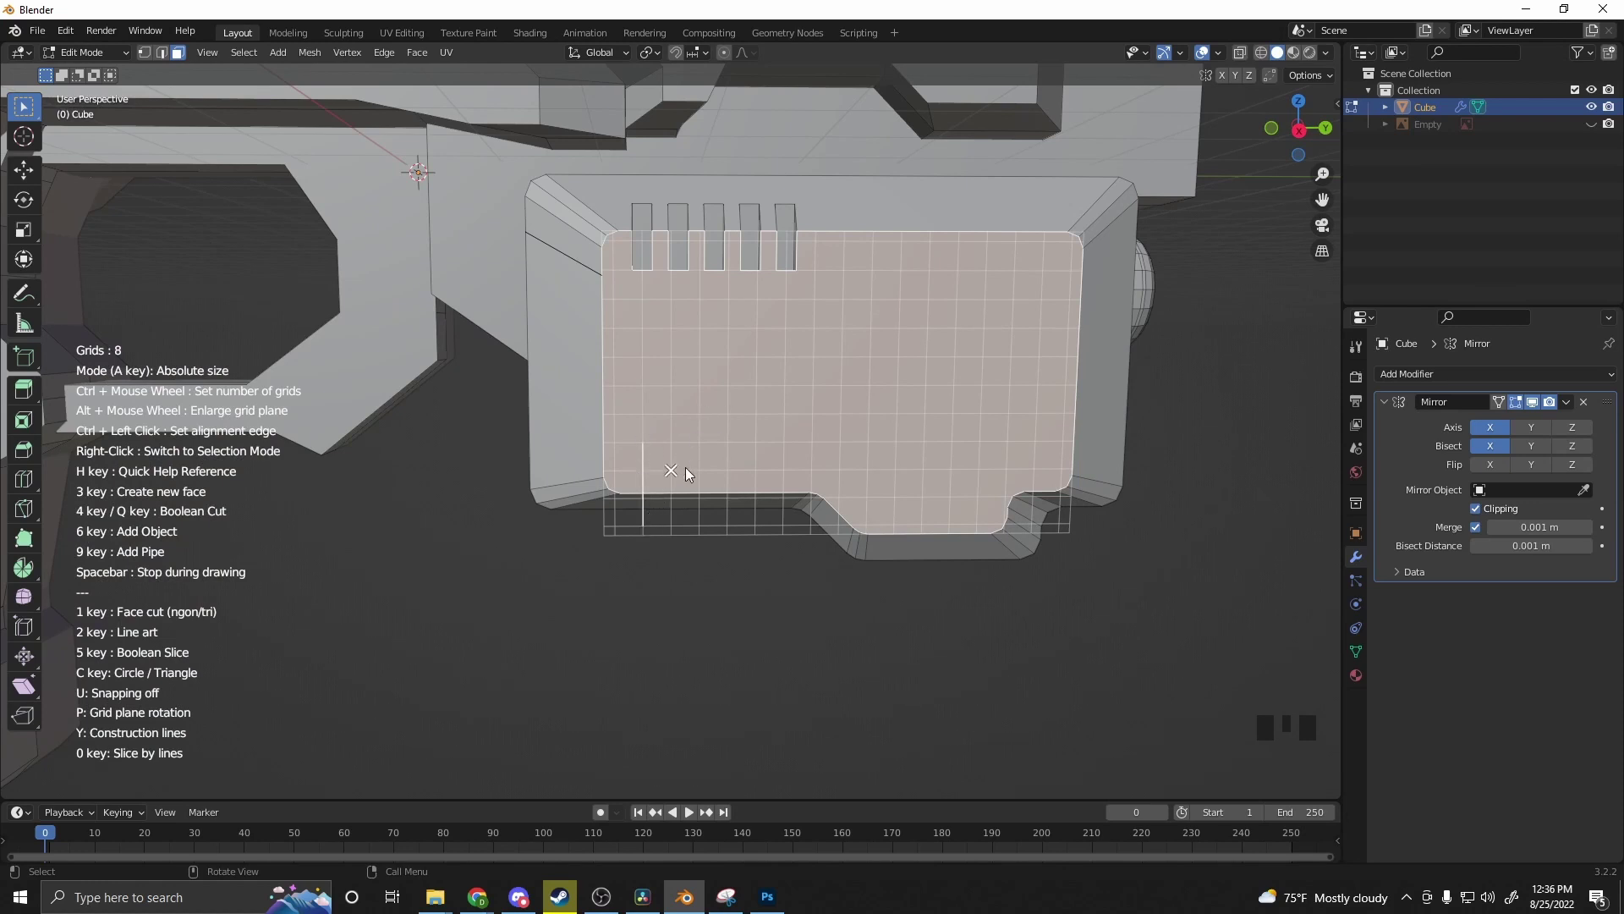
right_click(686, 471)
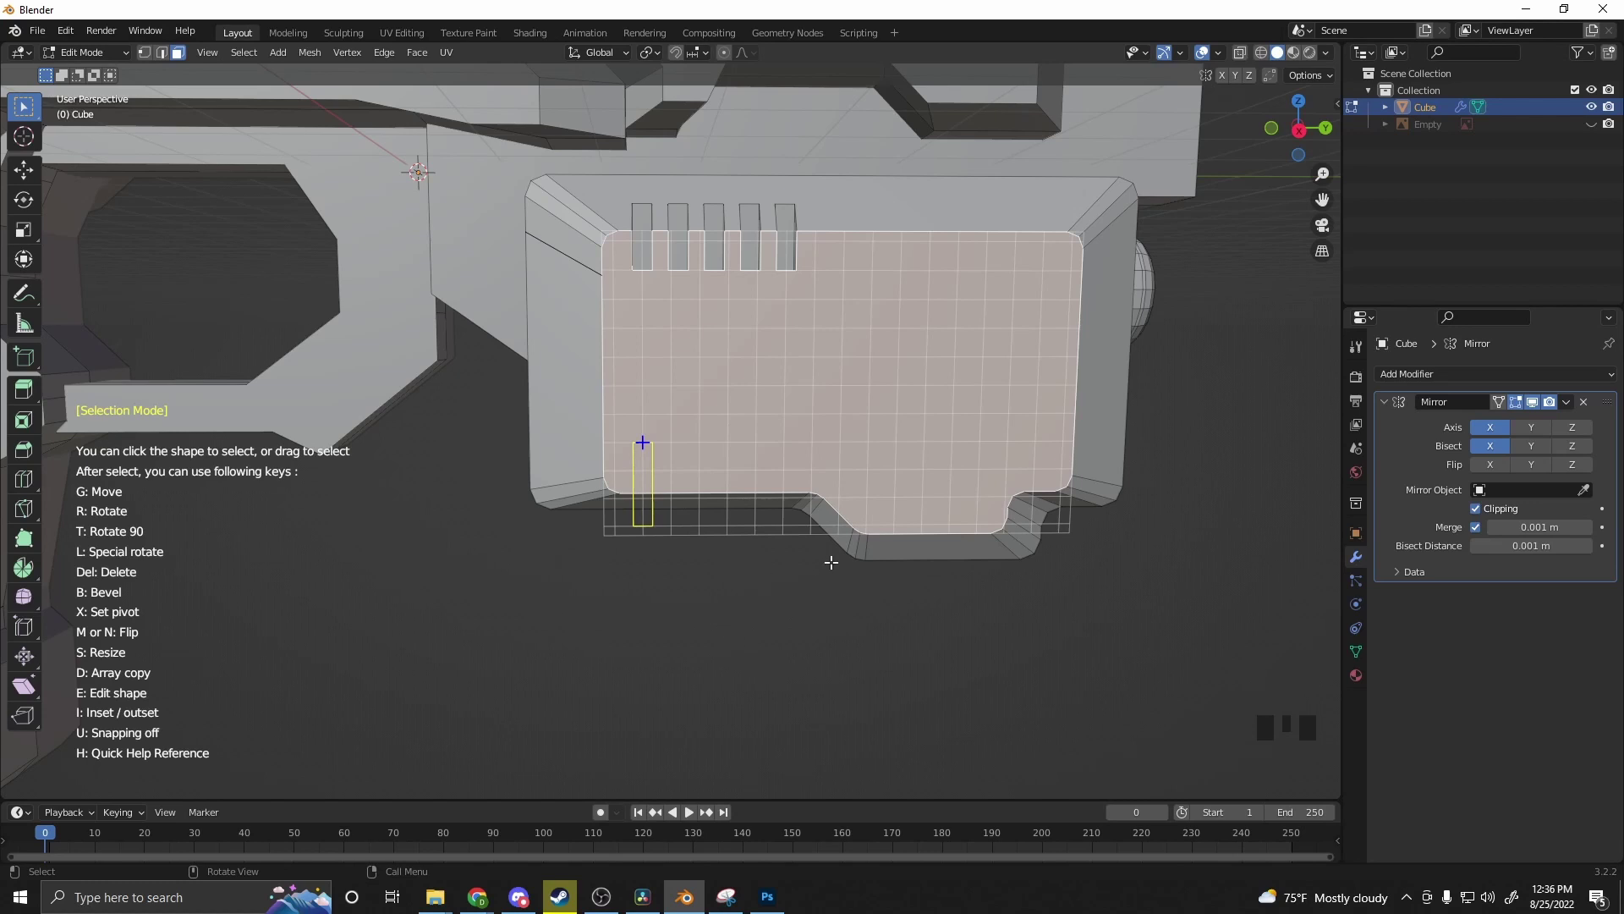
Step: Tilt the narrow rectangle and array it into four evenly spaced copies along the side face's lower edge
key("r")
key("d")
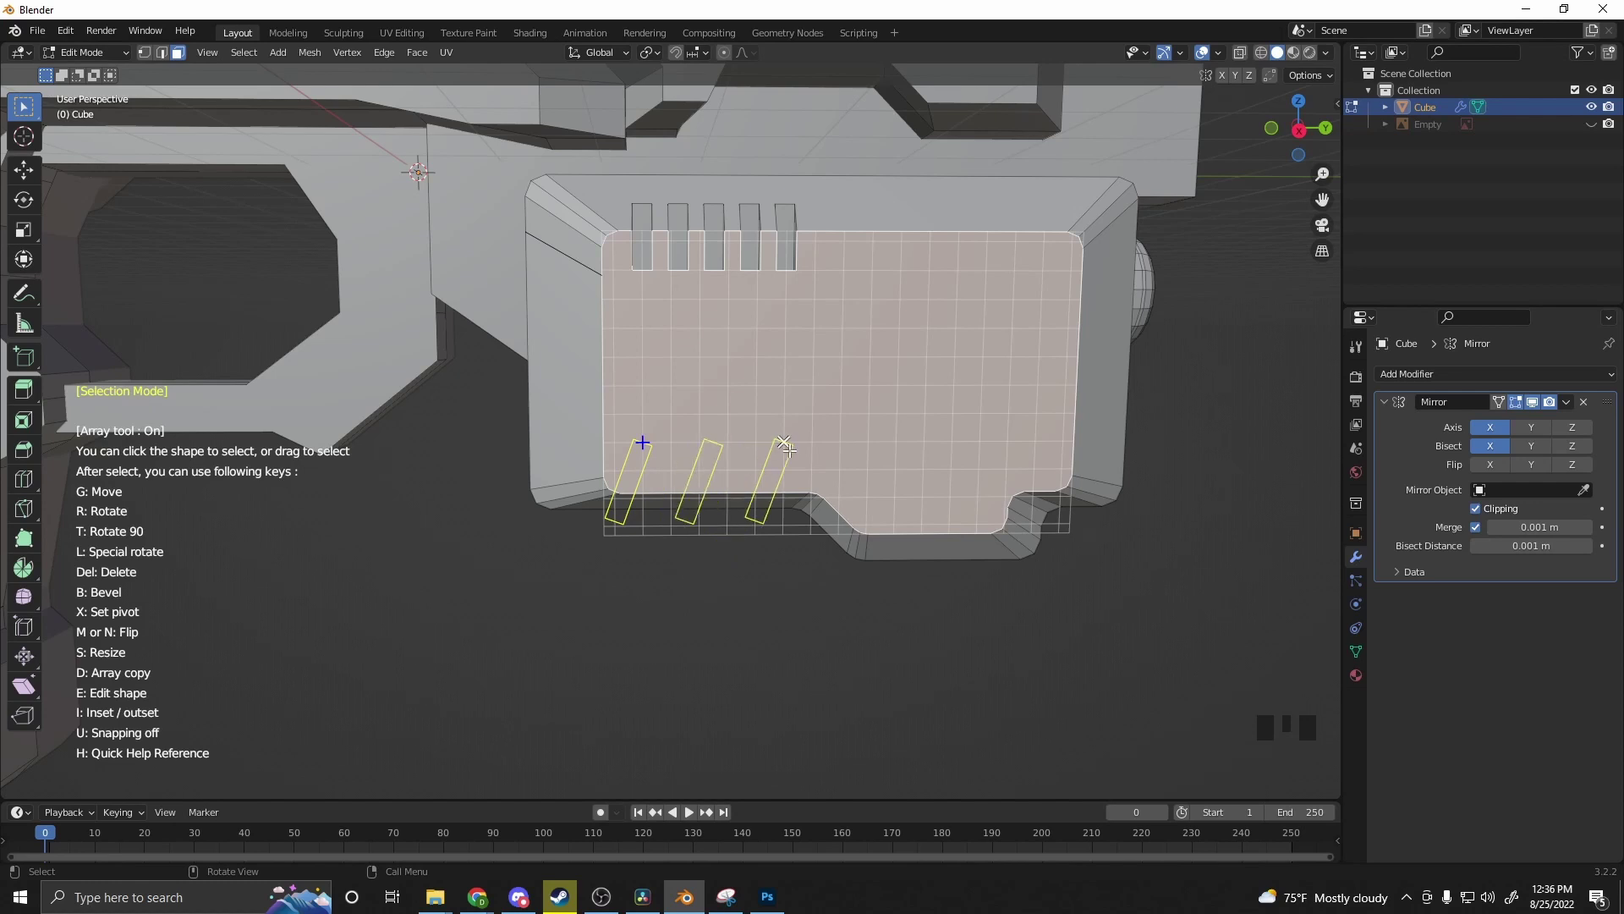
scroll(786, 445, "up", 1)
left_click(786, 446)
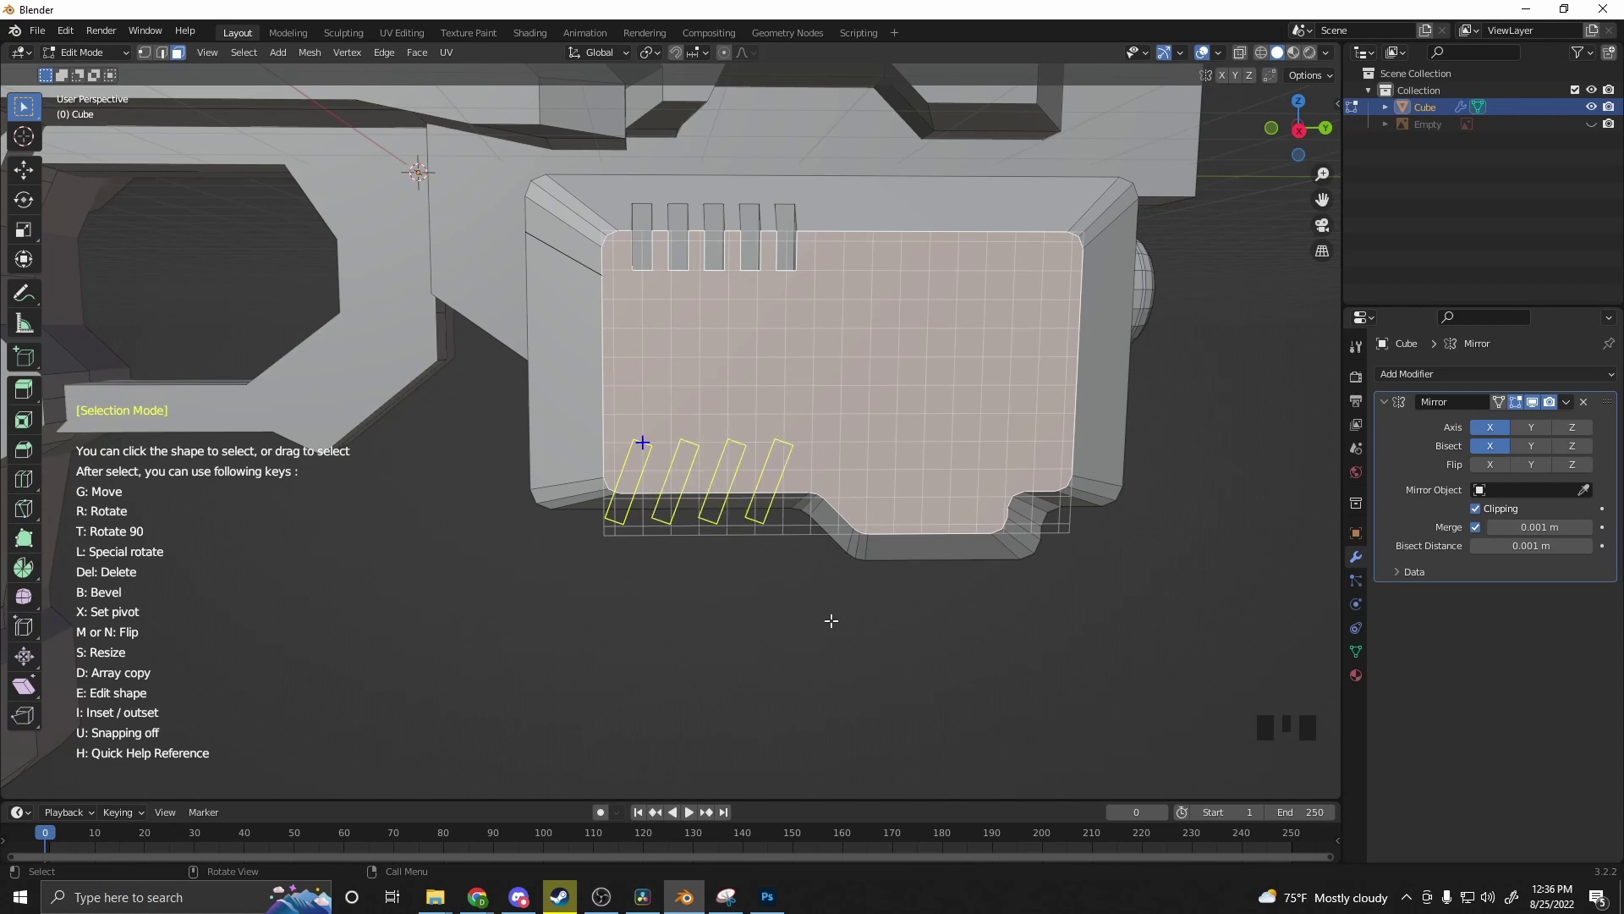
Step: Boolean-cut the four slanted rectangles into the block with a depth of 0.55
key("Return")
mouse_move(768, 641)
middle_mouse_down()
mouse_move(664, 617)
mouse_move(761, 652)
middle_mouse_up()
scroll(738, 632, "down", 2)
scroll(721, 638, "down", 2)
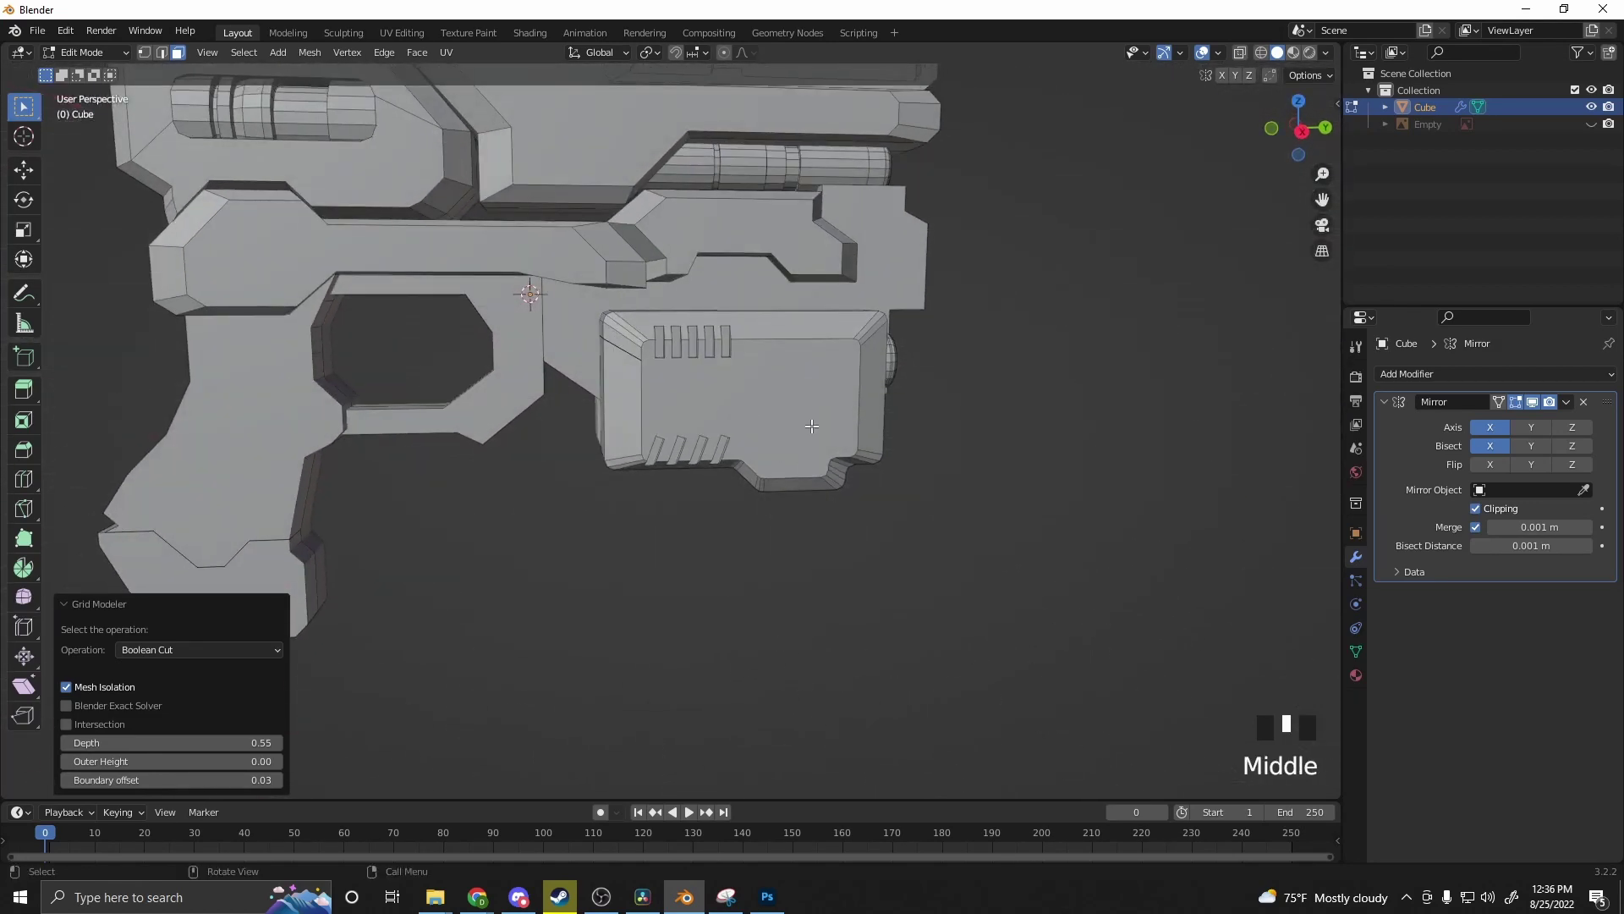
Step: With Grid Modeler, draw a 20-edge circle above the side face's lower protrusion and create a face from it
right_click_drag(812, 419, 812, 419)
middle_click_drag(850, 491, 811, 496)
scroll(815, 444, "up", 3)
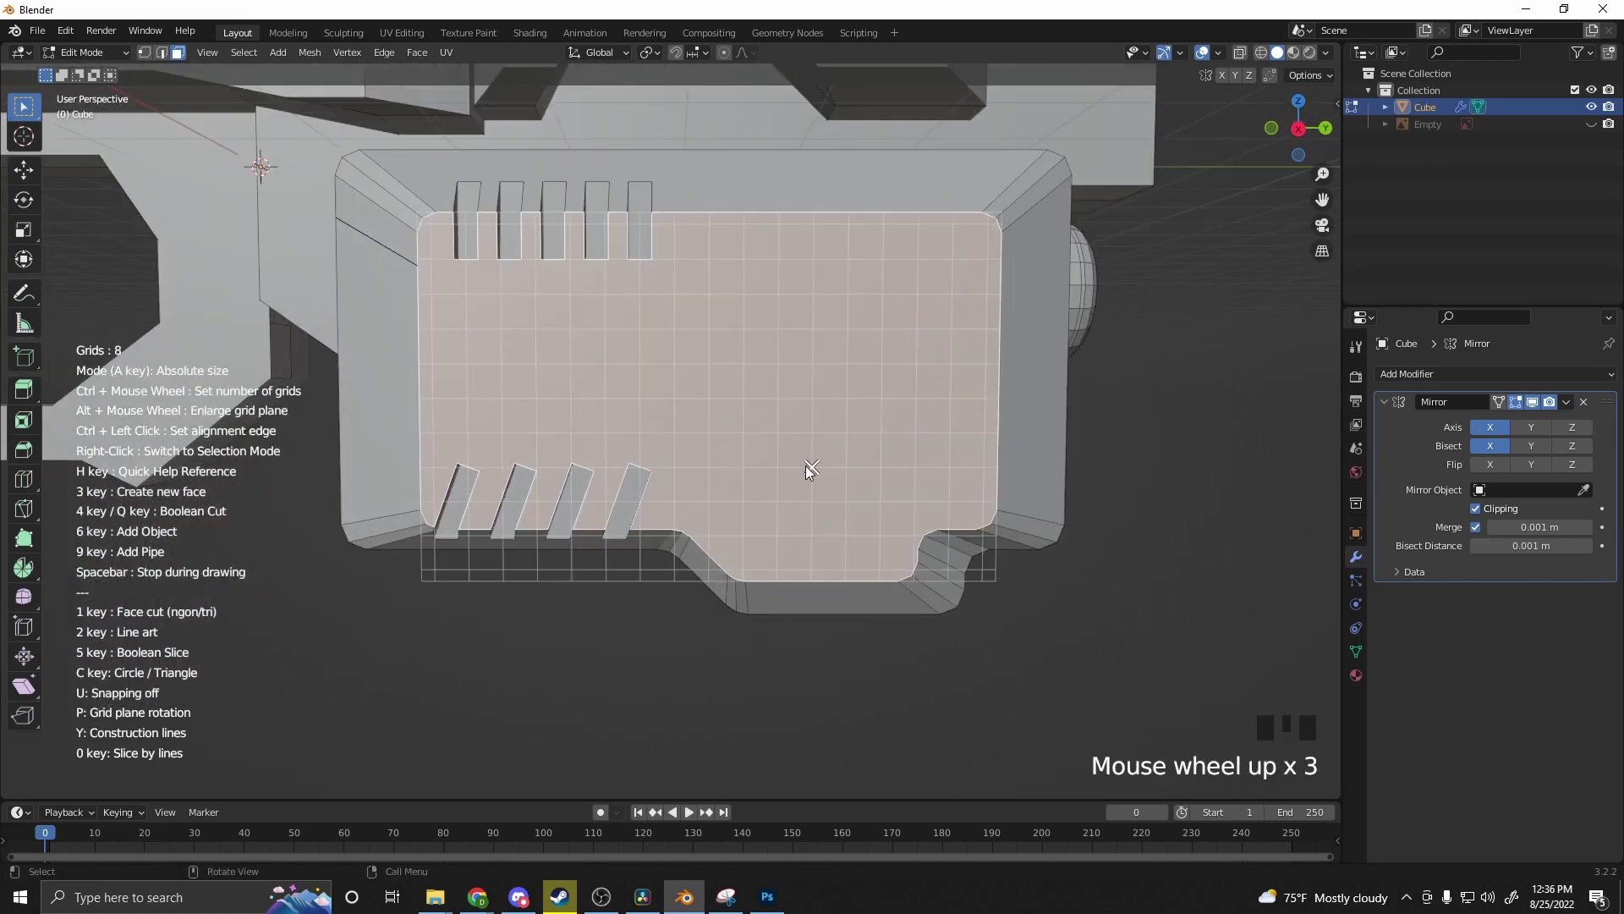
key("c")
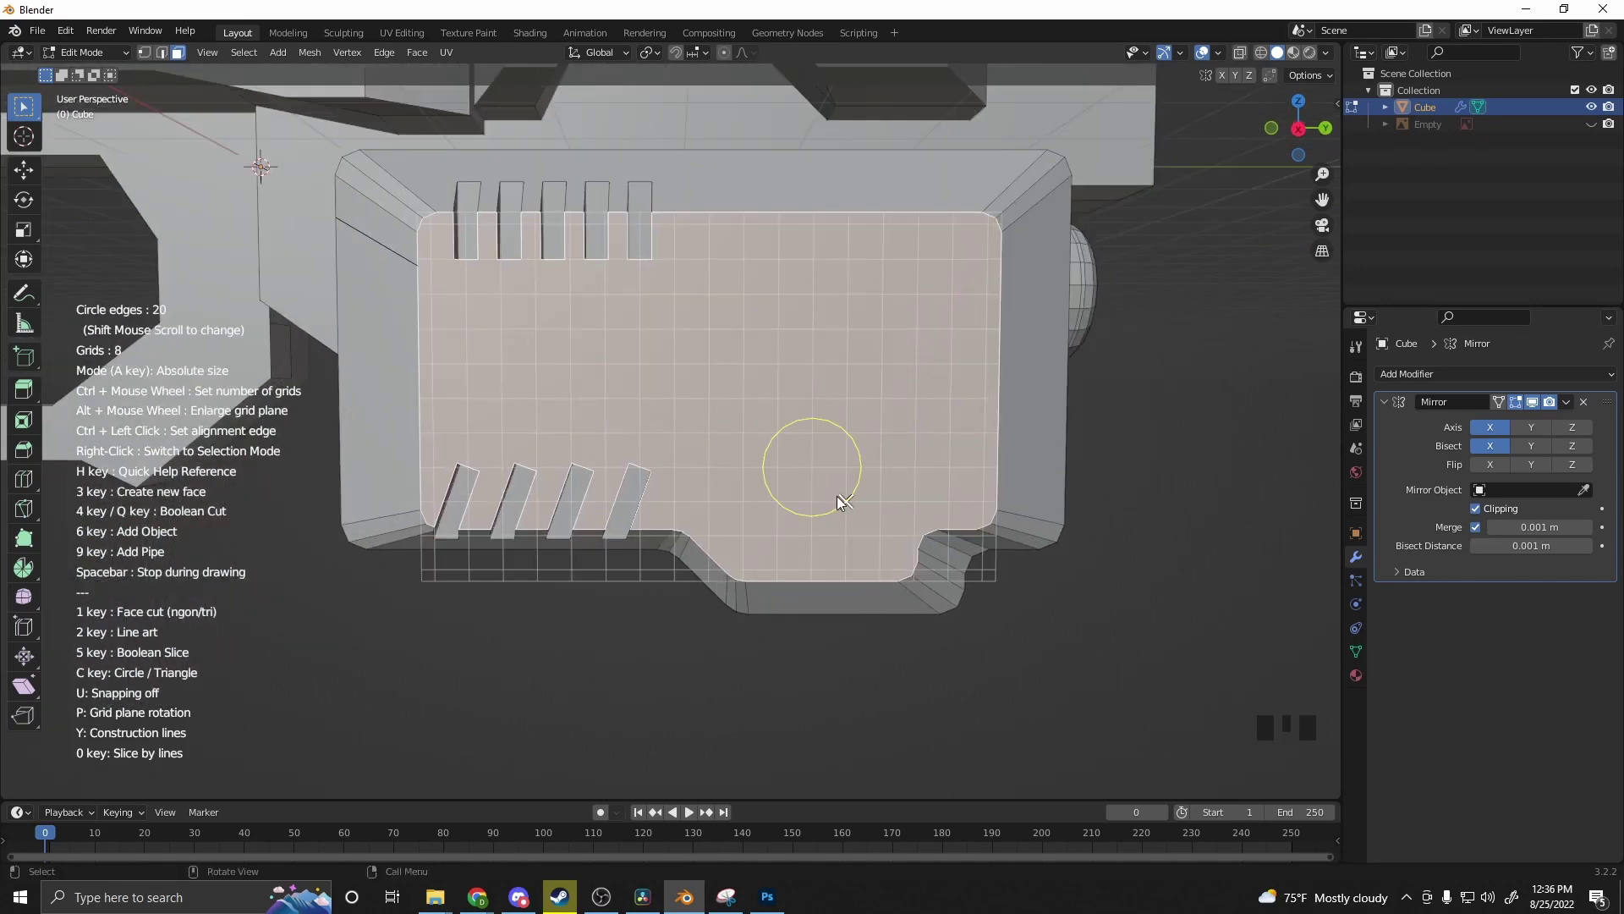
key("3")
Step: Extrude the circular face outward about 0.15 m and bevel its outer rim with three segments to form a knob
middle_click_drag(825, 540, 880, 550)
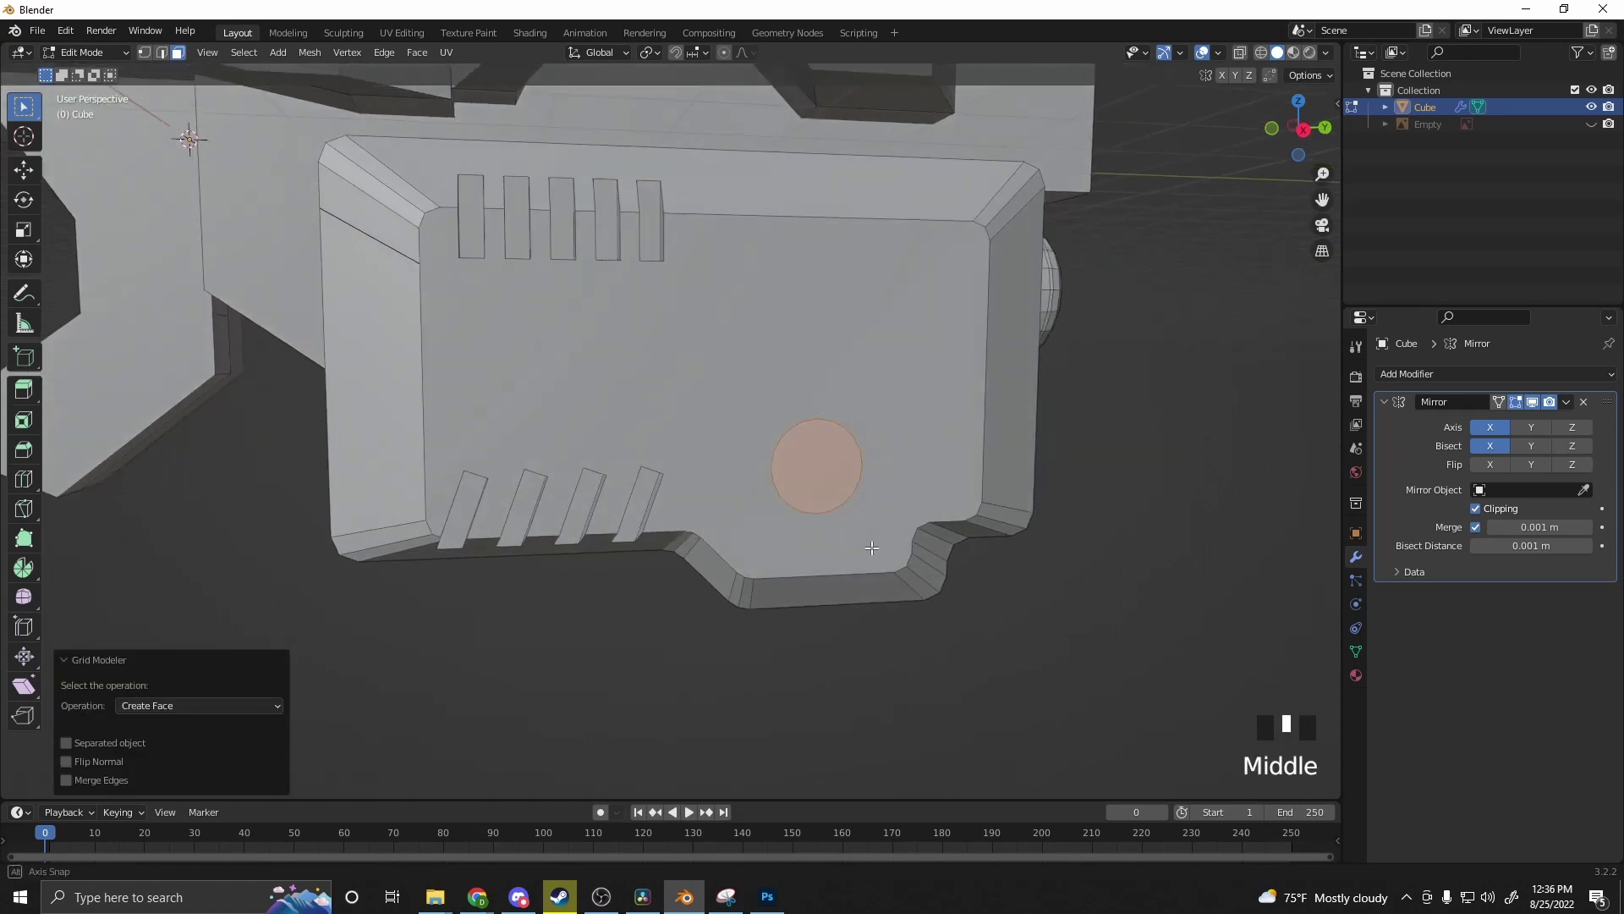
key("e")
left_click(915, 564)
key("e")
left_click(929, 576)
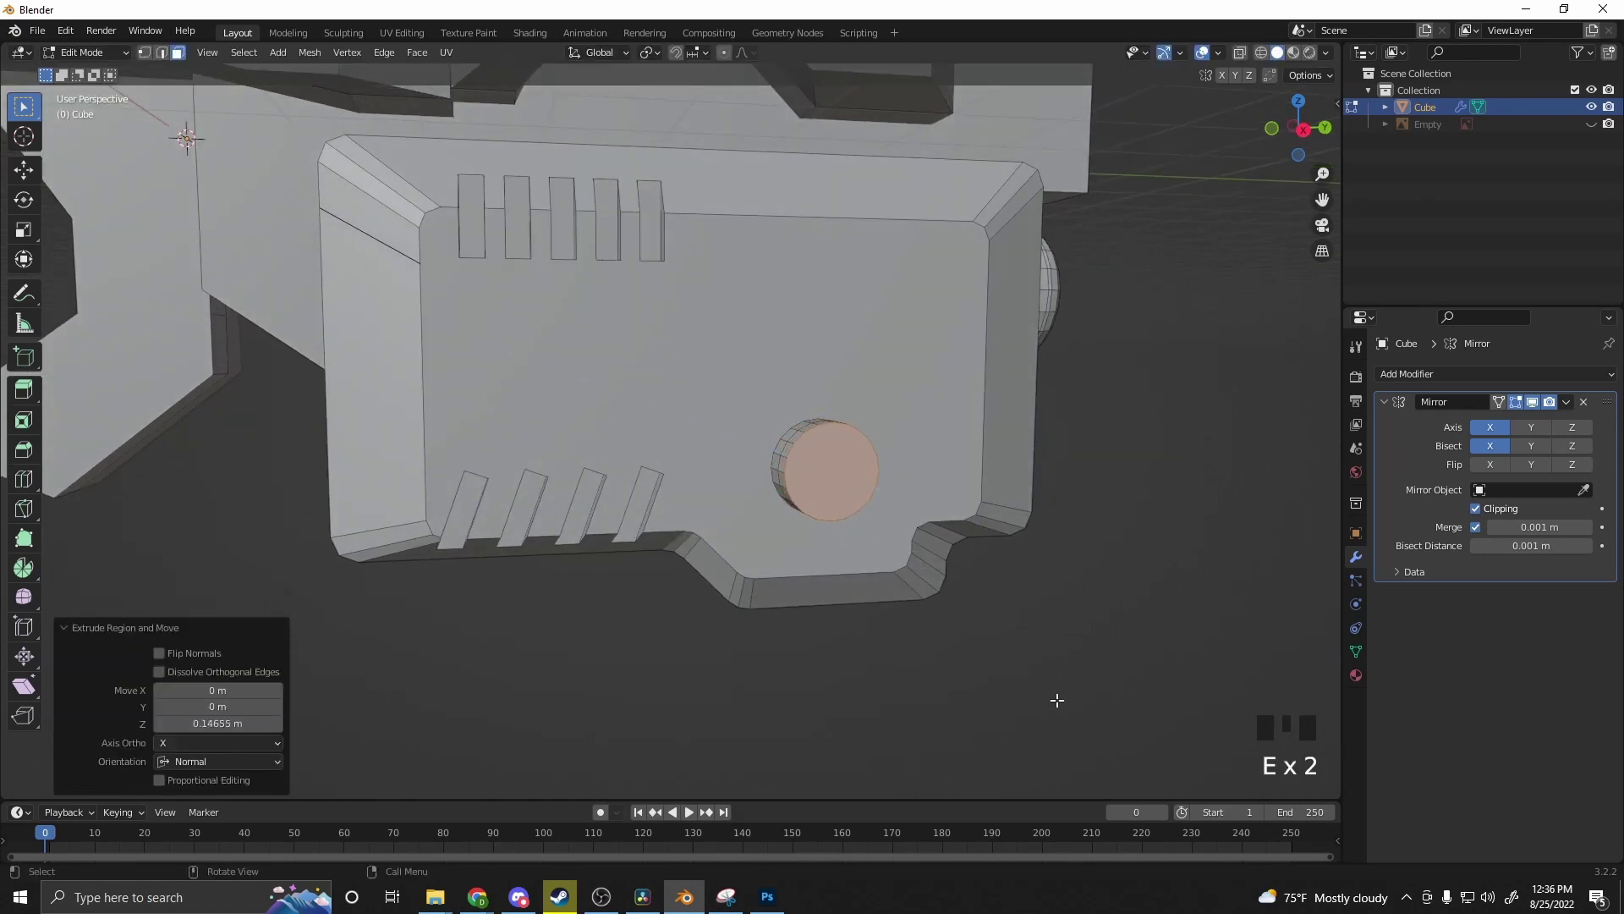
key("ctrl+b")
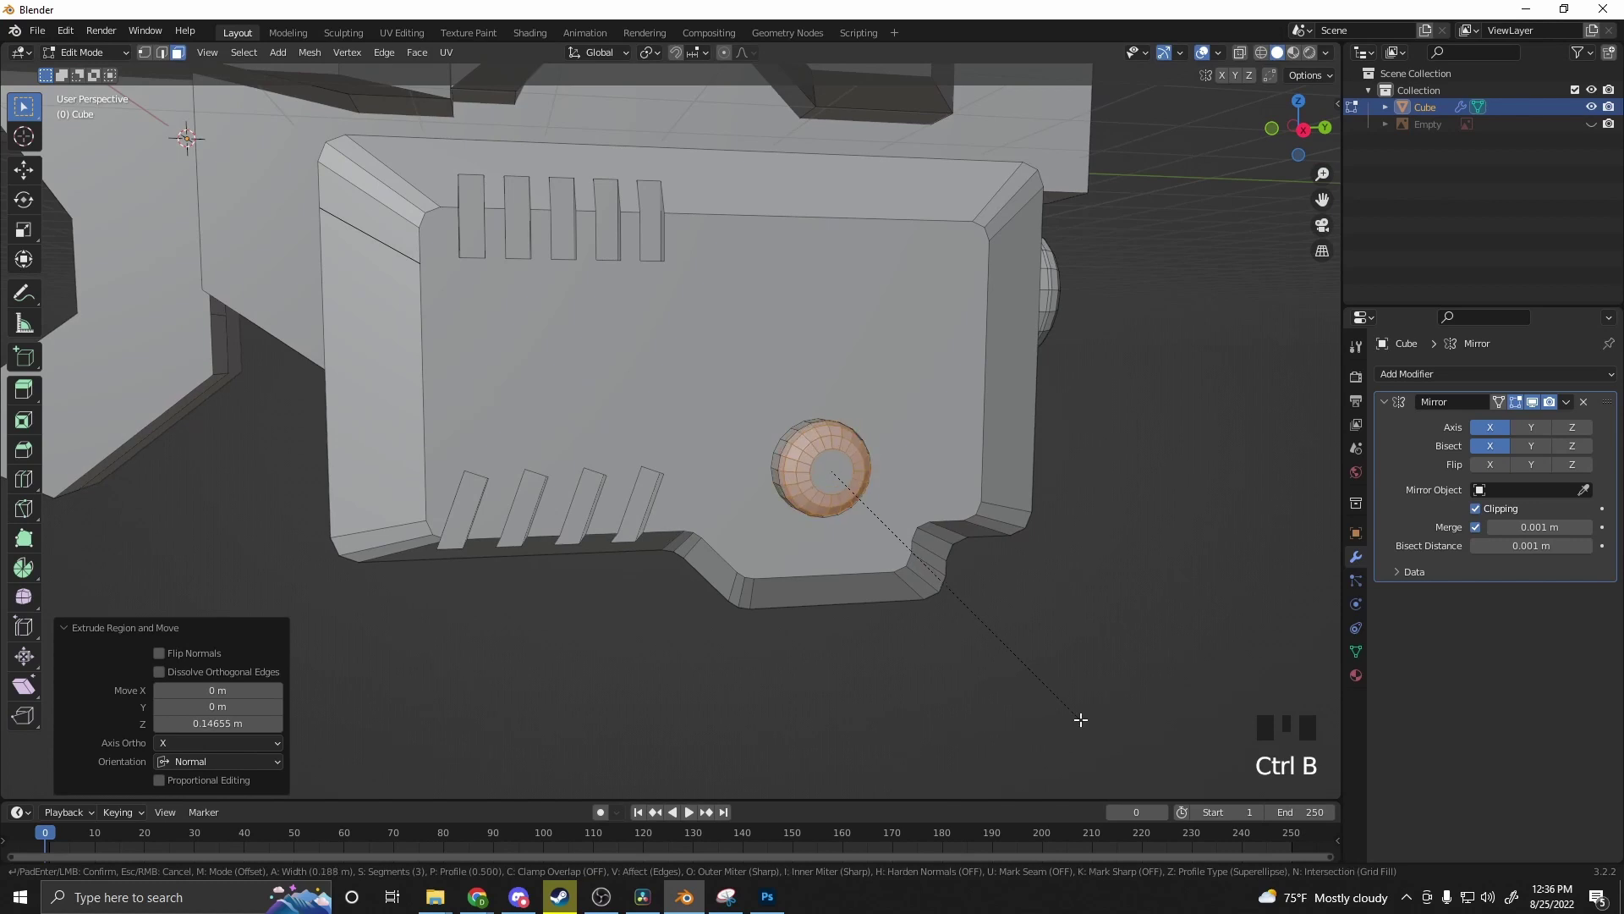
left_click(1083, 719)
middle_click_drag(1084, 719, 1040, 667)
left_click(903, 518)
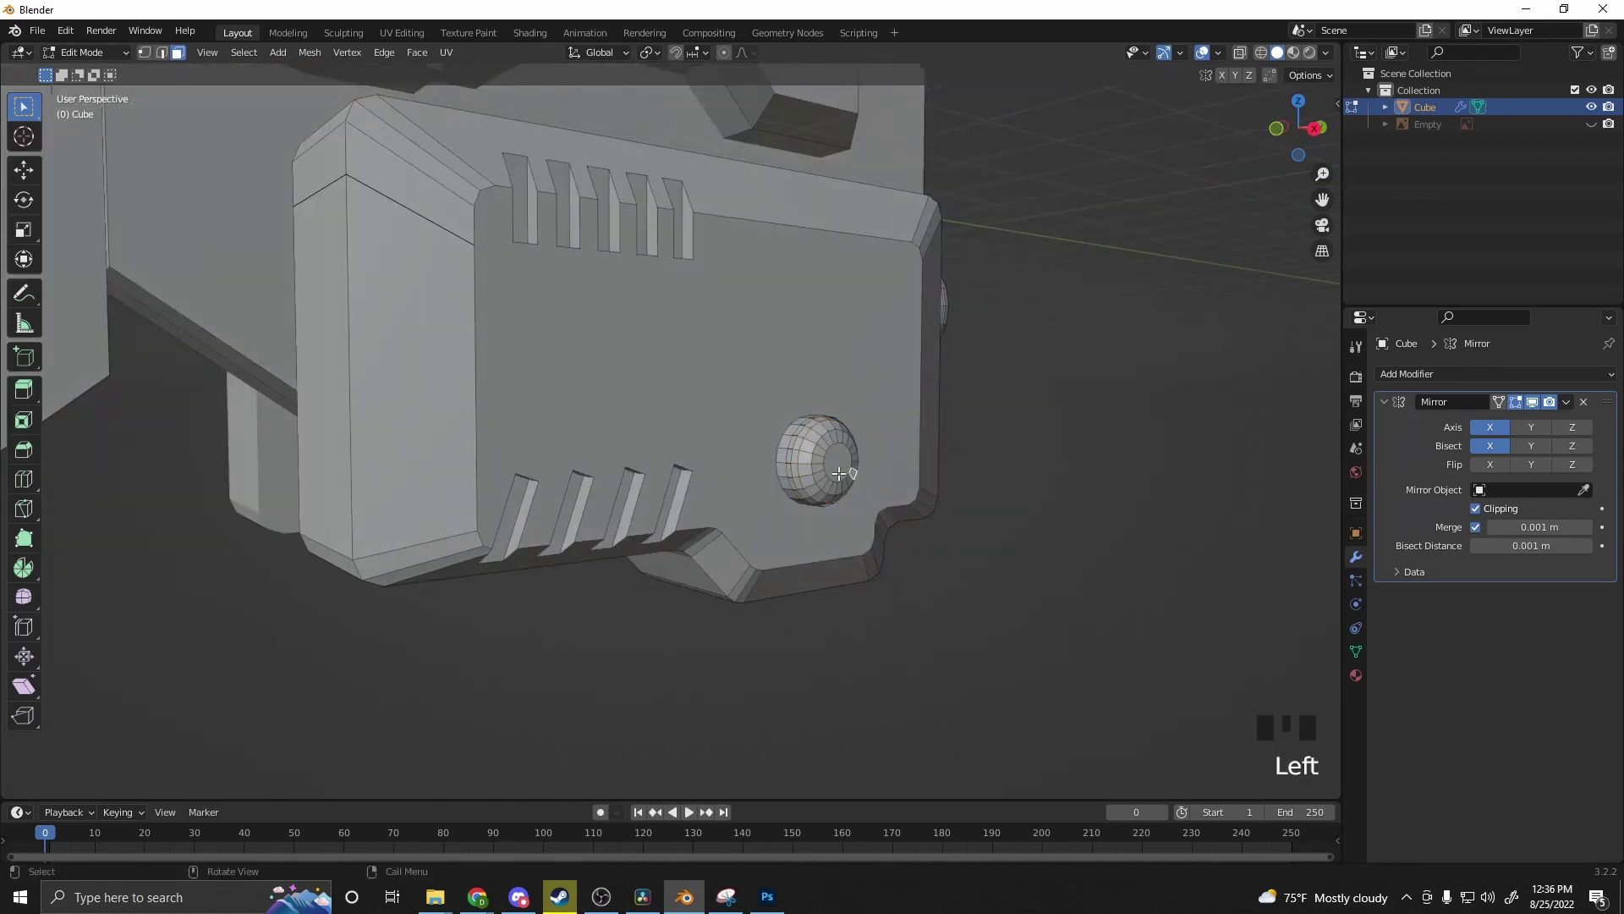
Step: Extrude the knob's central face inward about 0.15 m
left_click(833, 464)
key("e")
left_click(1019, 580)
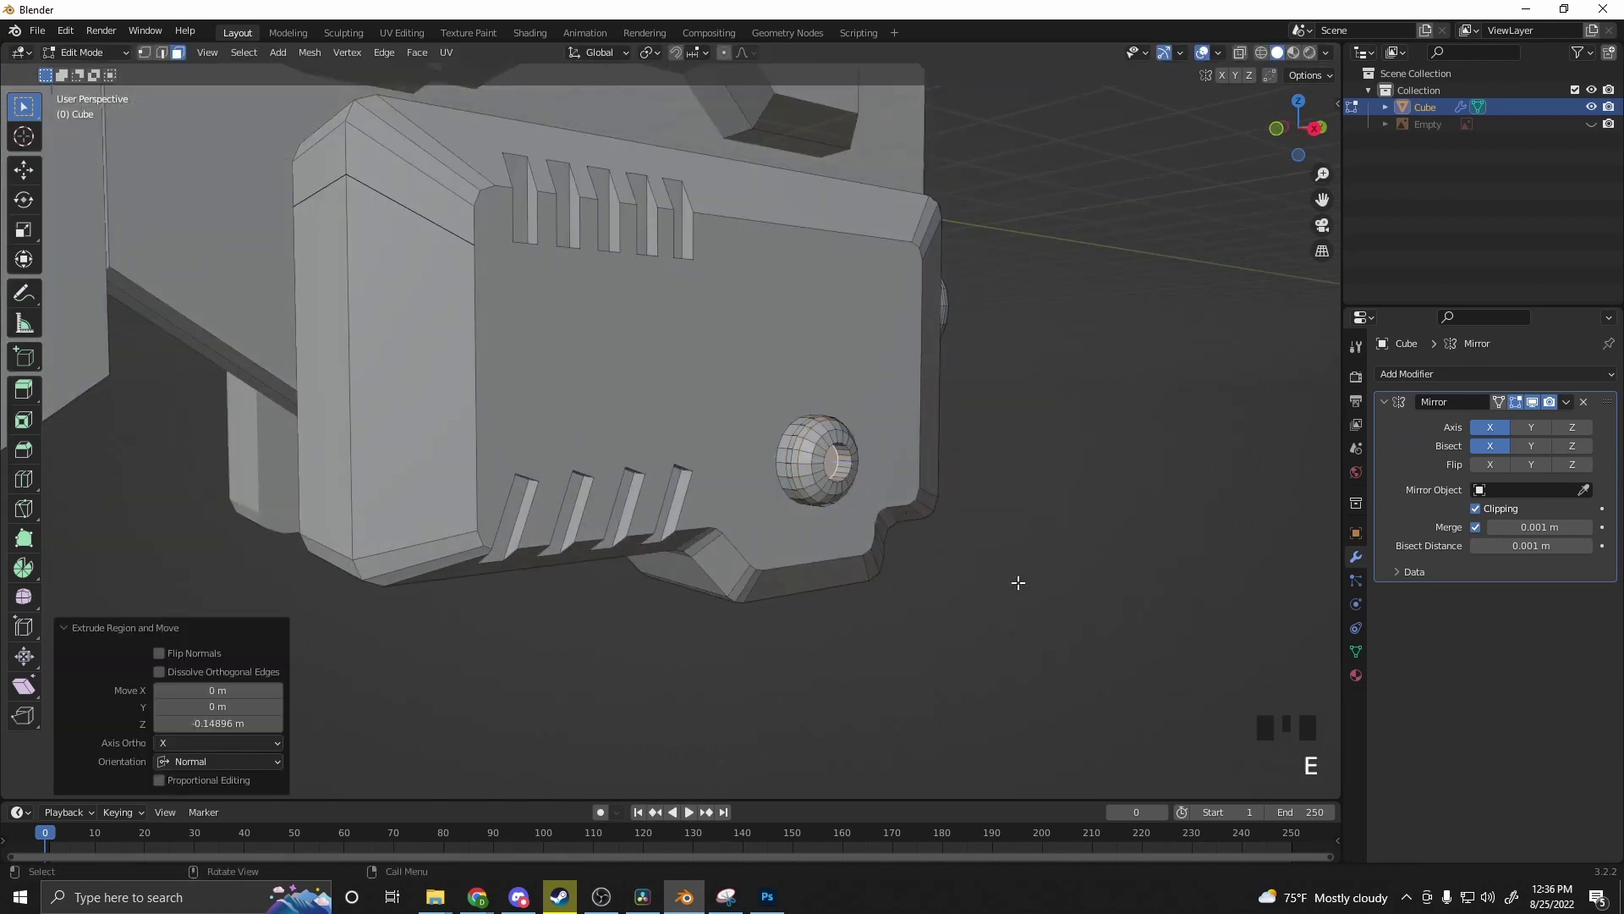
Step: With Grid Modeler set to 32 grids, outline a pointed lever shape beside the knob and create a face from it
middle_click_drag(1018, 580, 833, 464)
scroll(785, 467, "up", 2)
left_click(827, 476)
scroll(833, 464, "up", 2)
left_click(887, 474)
right_click(890, 473)
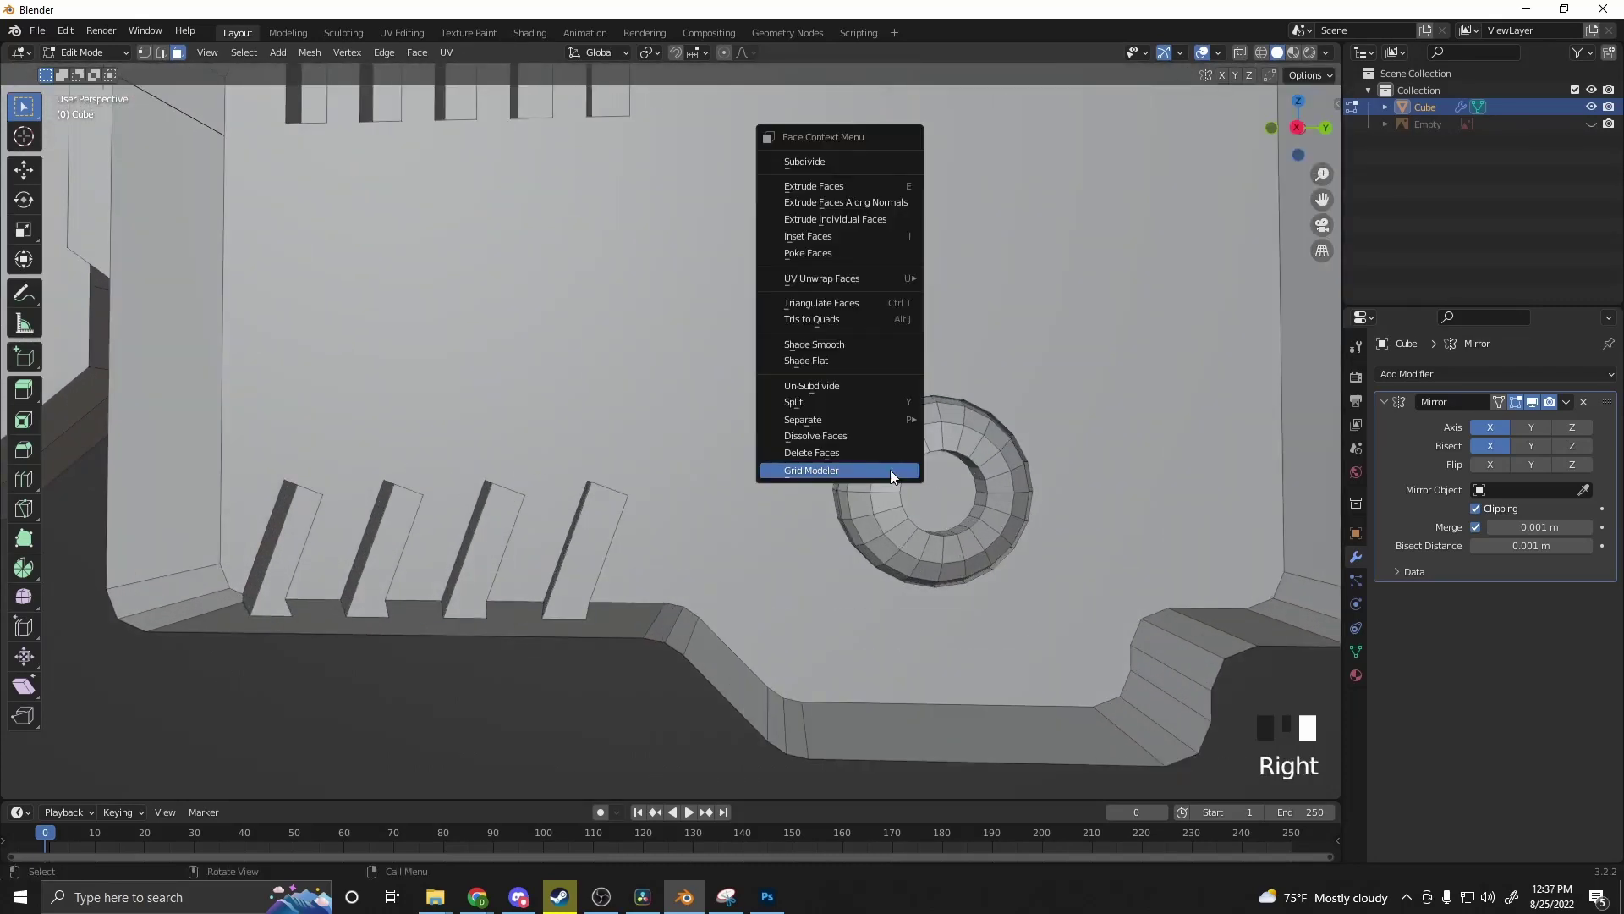
left_click(890, 475)
right_click(753, 409)
left_click(753, 409)
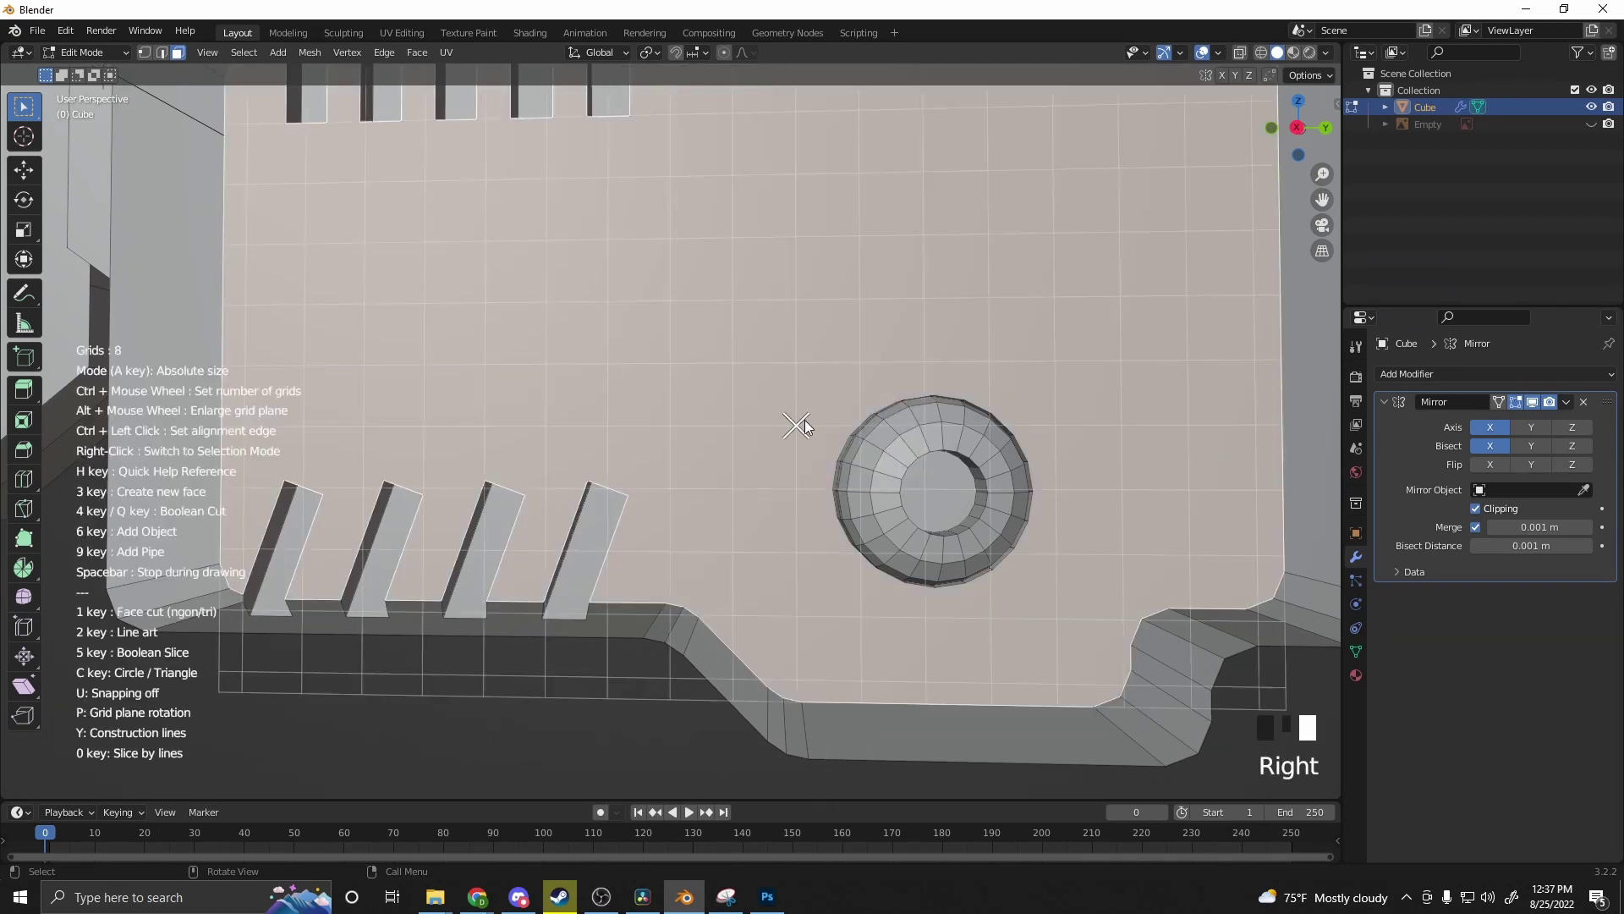
scroll(853, 425, "up", 4, "ctrl")
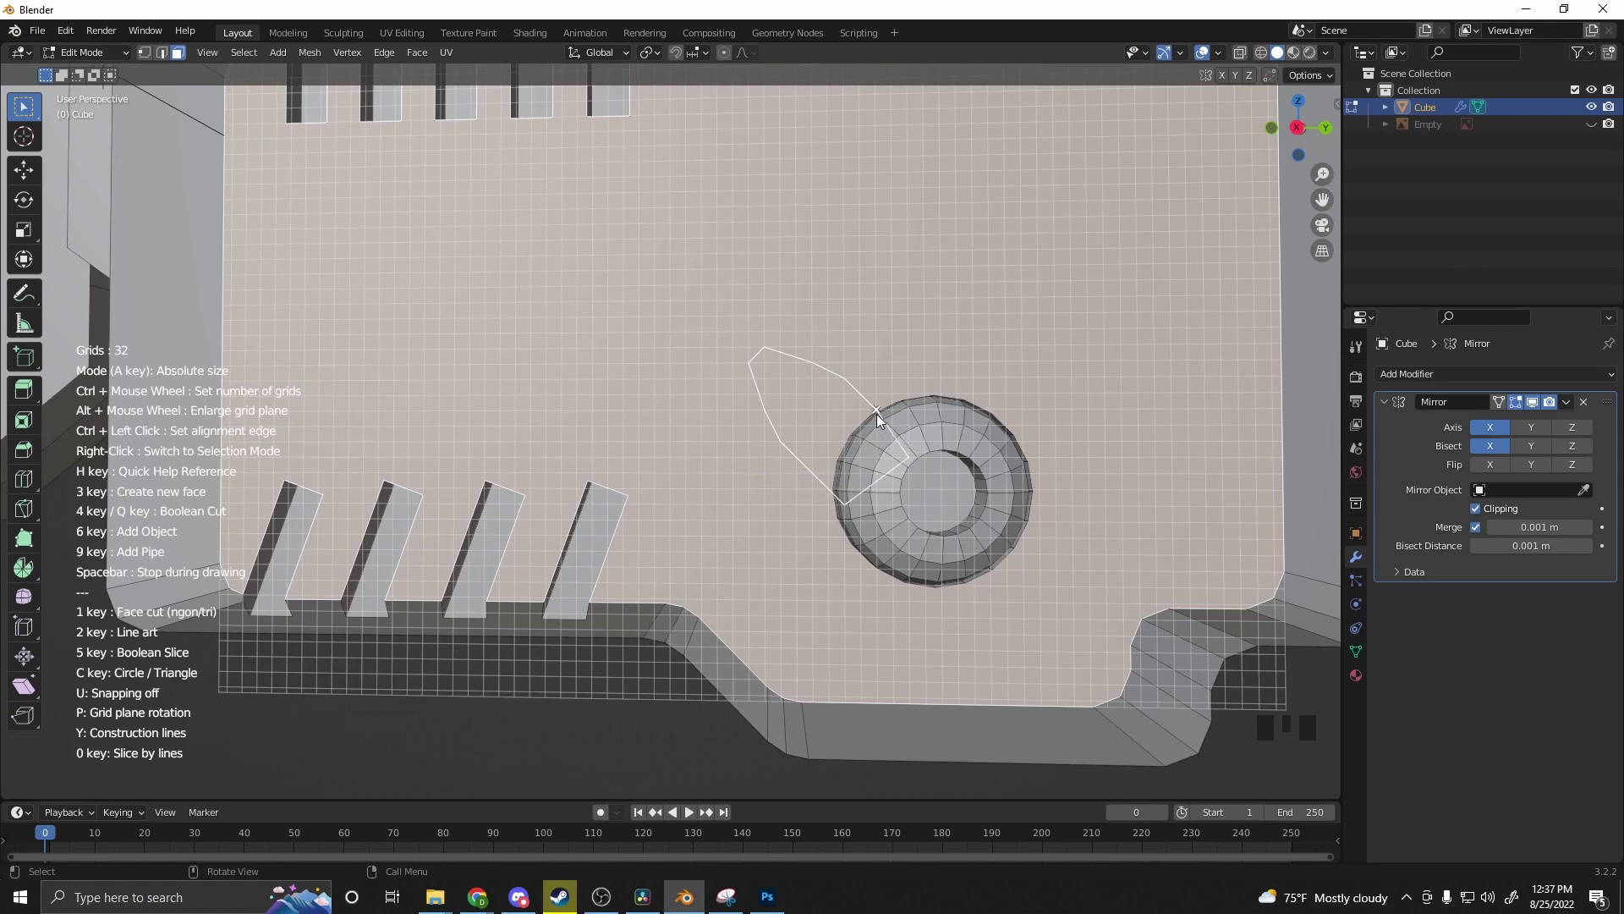
key("3")
Step: Extrude the lever face outward about 0.18 m and bevel its outer edges 0.0741 m with three segments
mouse_move(930, 516)
middle_mouse_down()
mouse_move(854, 528)
mouse_move(1011, 579)
middle_mouse_up()
key("e")
left_click(853, 533)
key("ctrl+b")
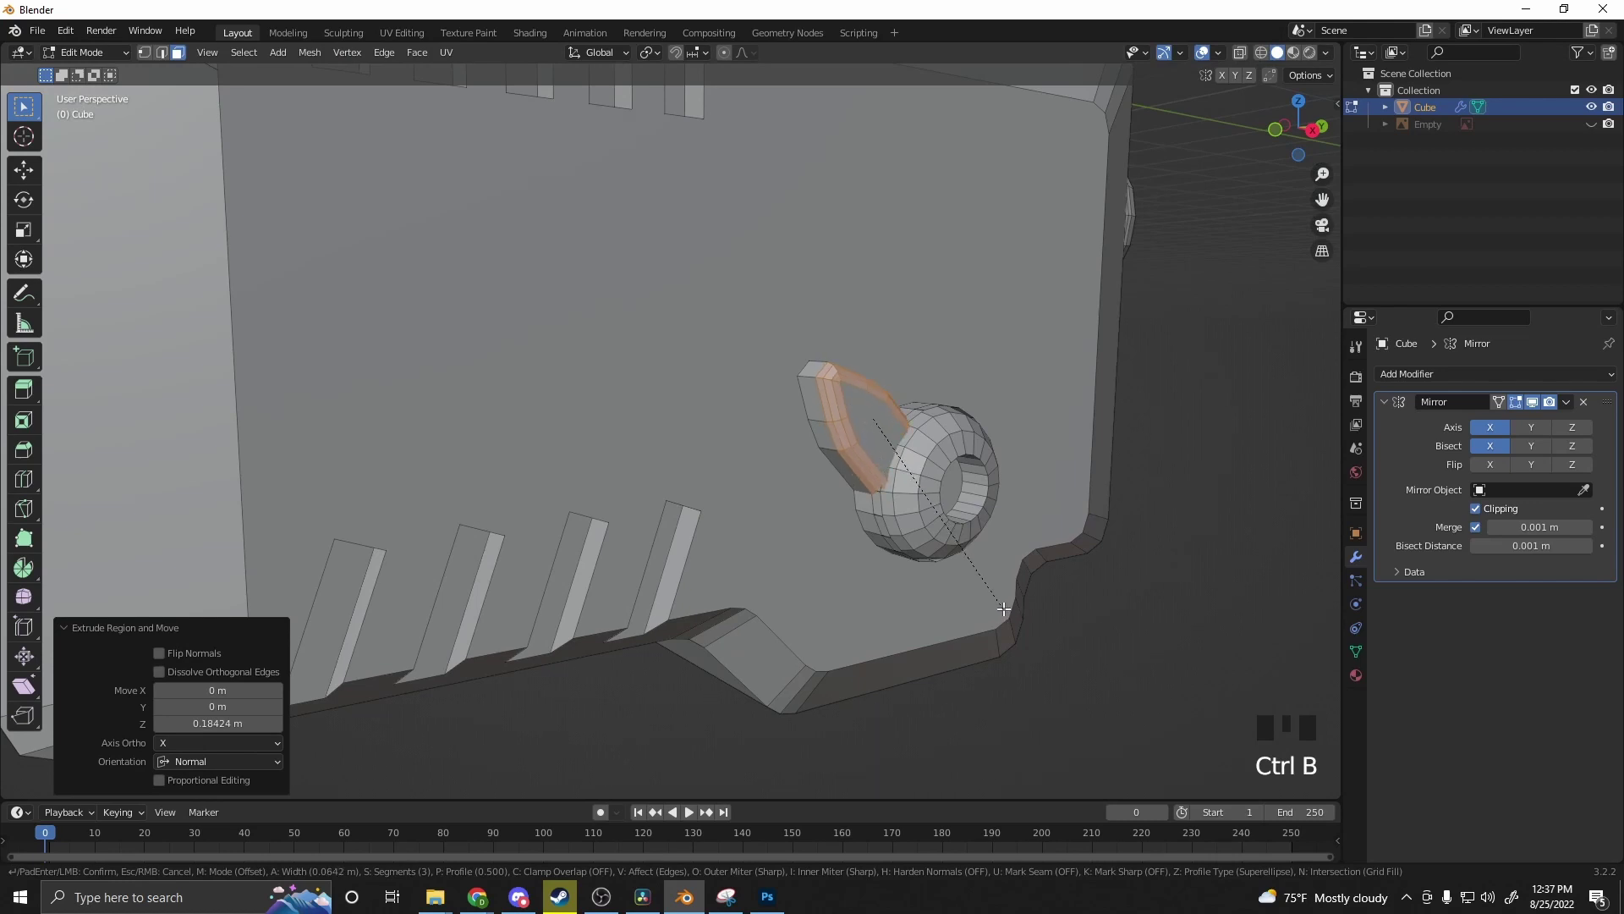
left_click(995, 598)
middle_click_drag(995, 598, 924, 591)
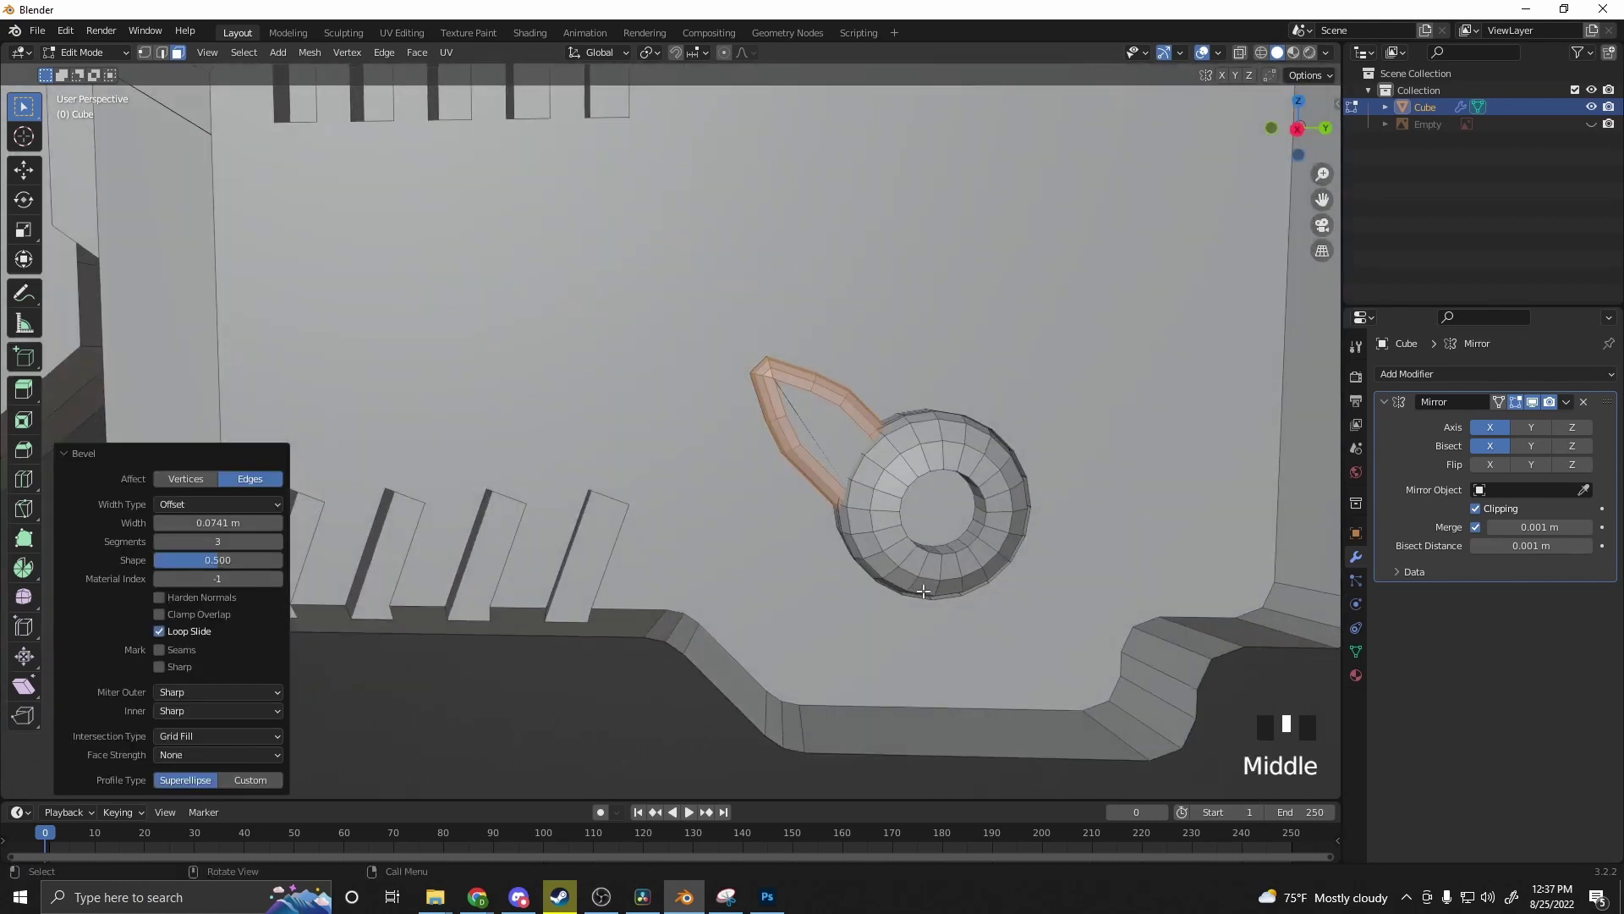
Step: Select the whole lever and rotate it slightly in the right orthographic view
left_click(836, 444)
key("l")
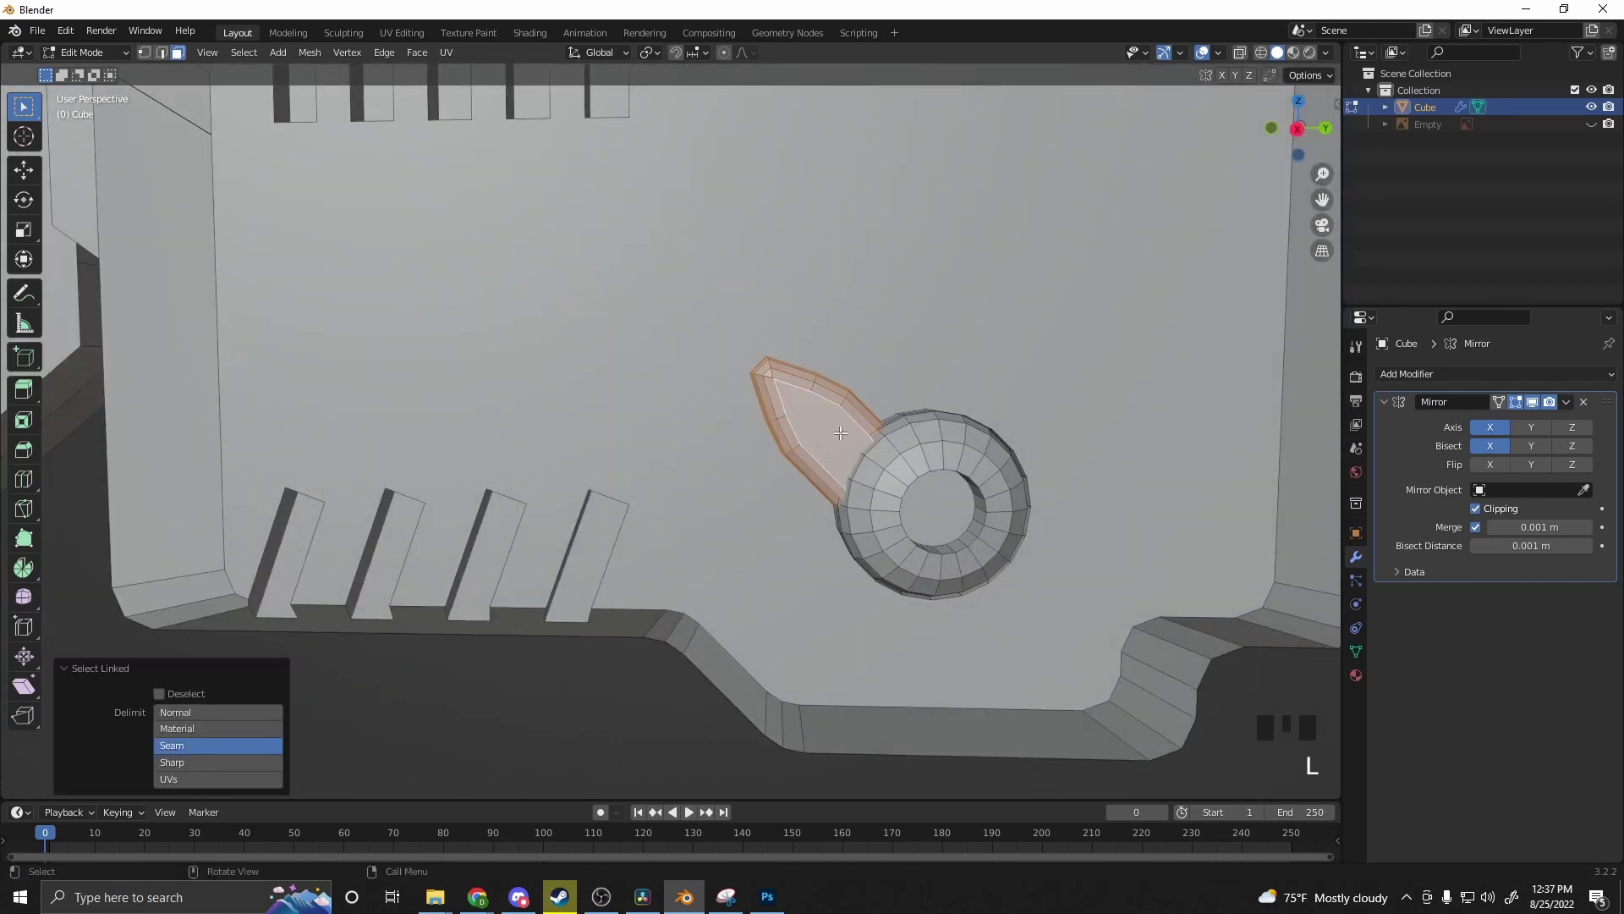
middle_click_drag(894, 569, 833, 546)
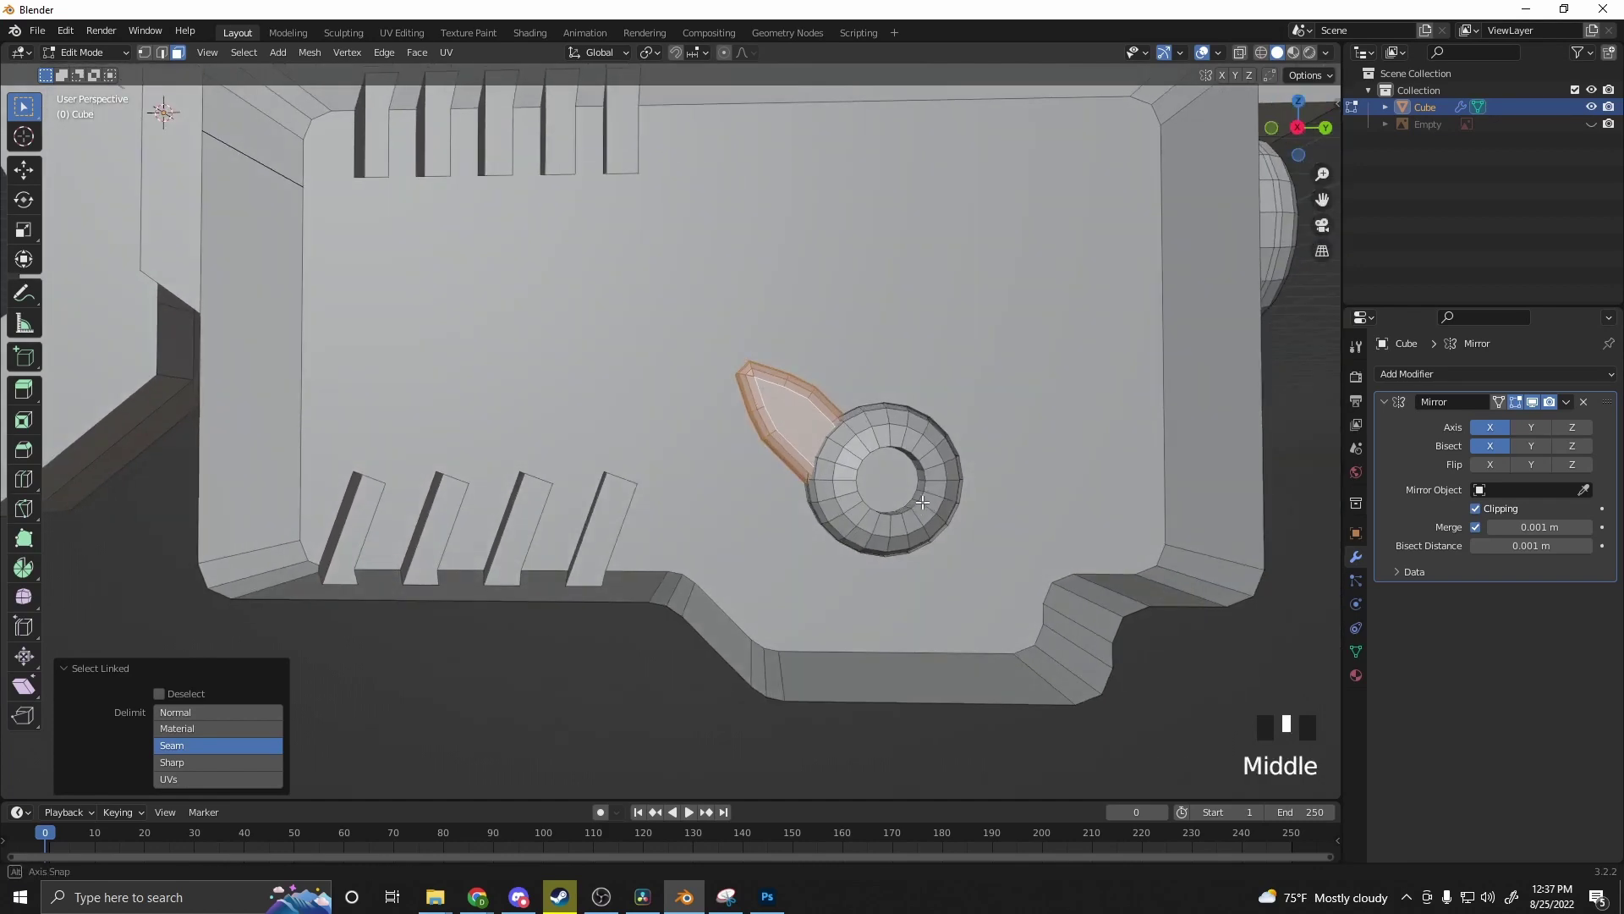
left_click(1301, 127)
left_click(1299, 128)
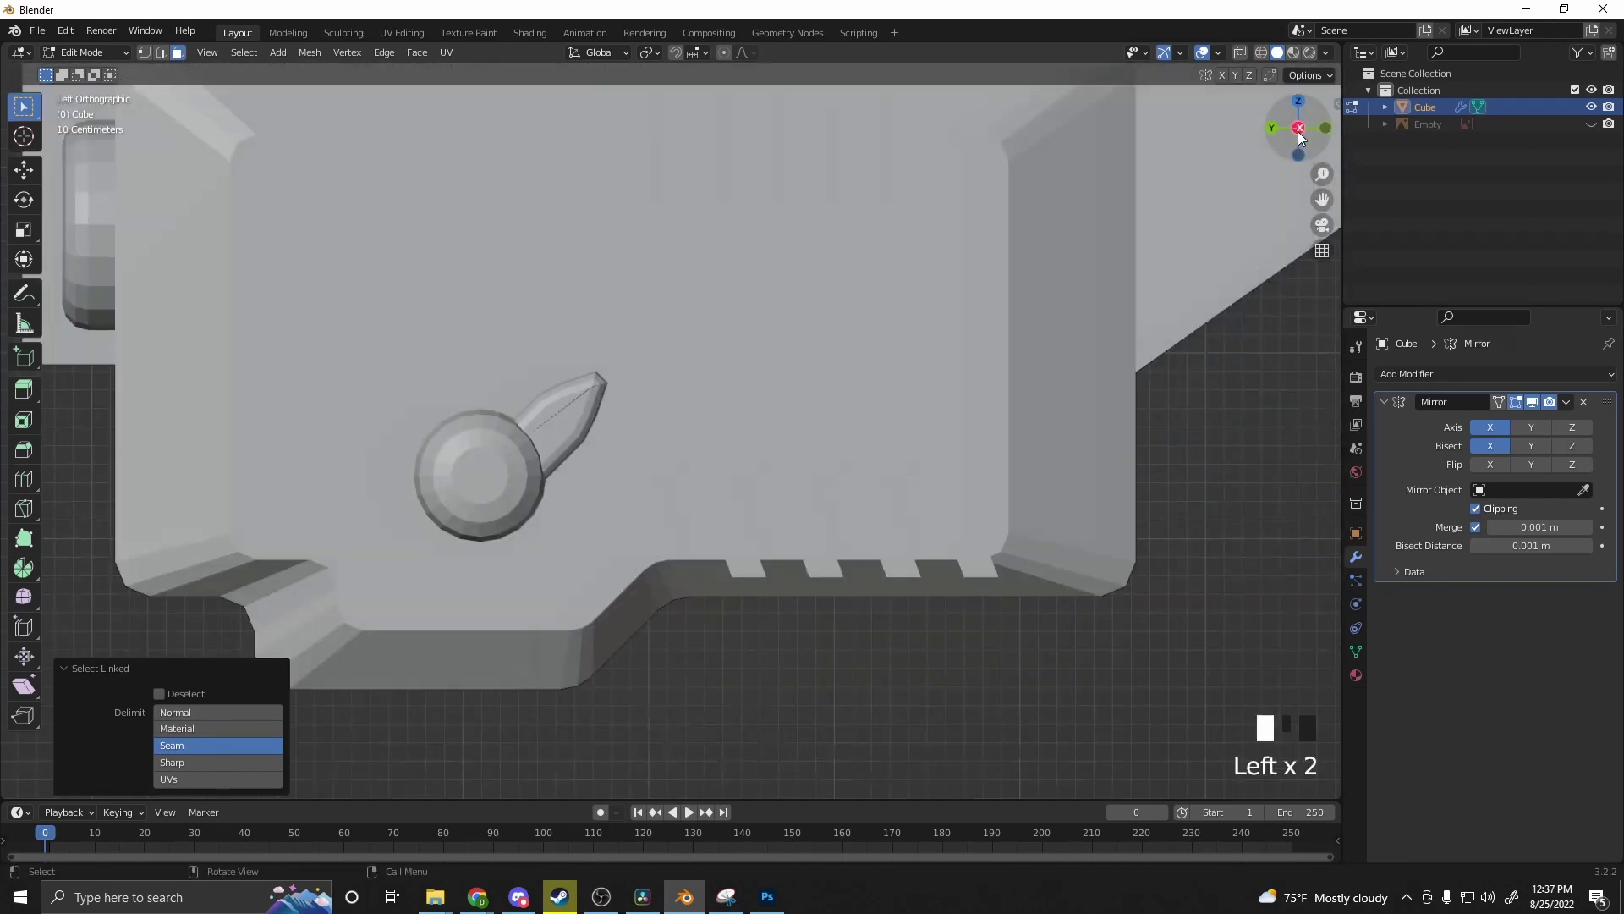
key("r")
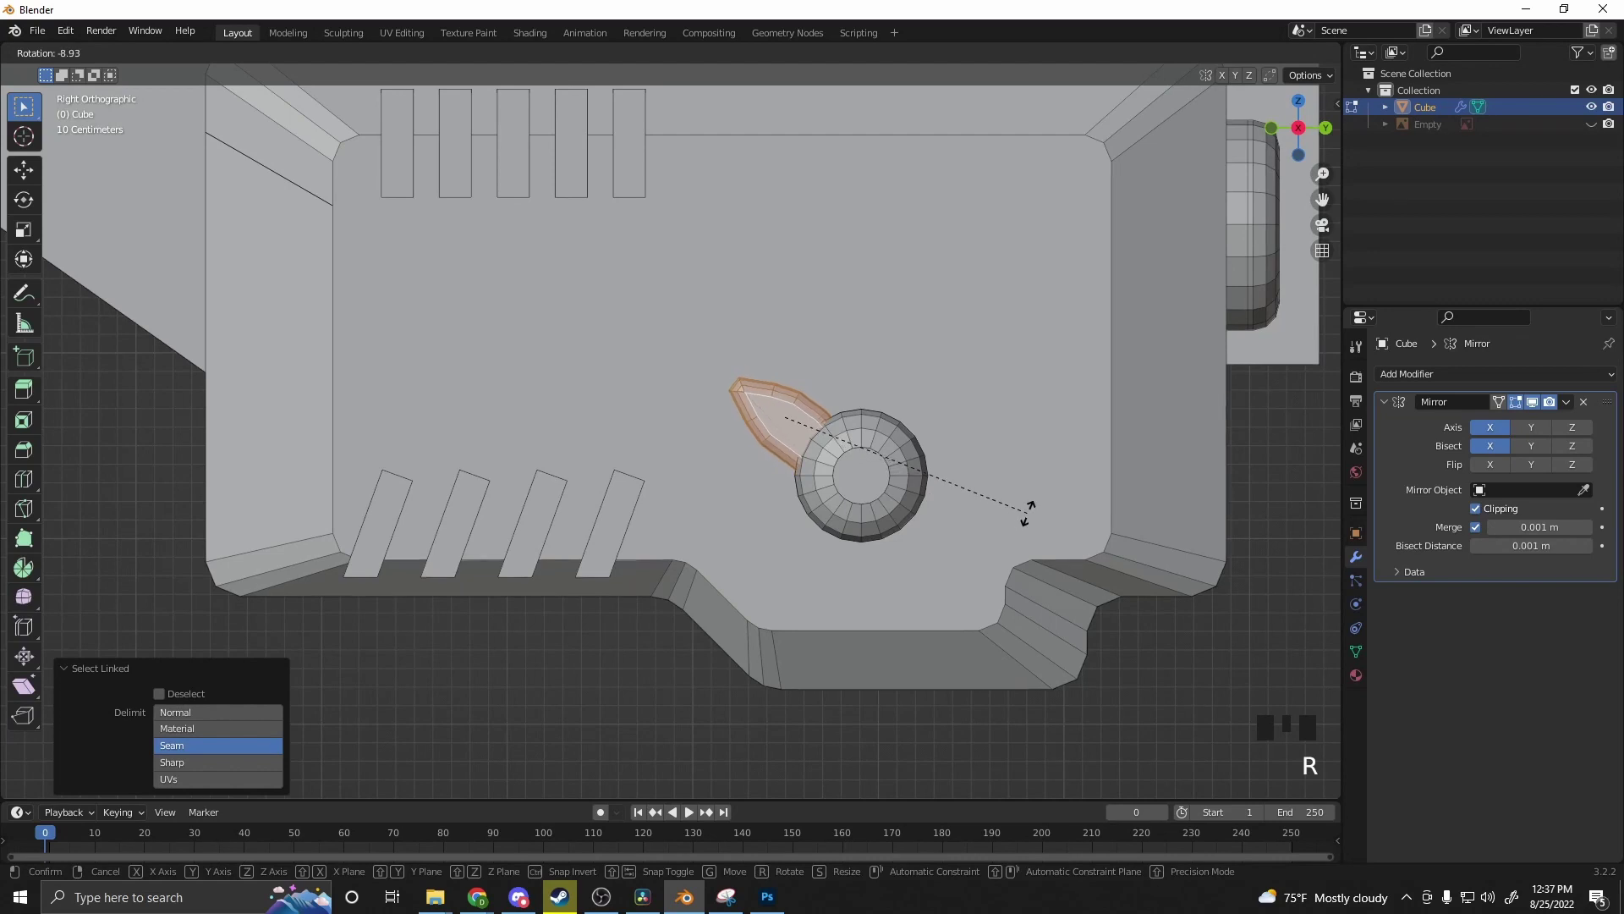
left_click(977, 493)
left_click(639, 728)
scroll(638, 728, "down", 2)
left_click(639, 729)
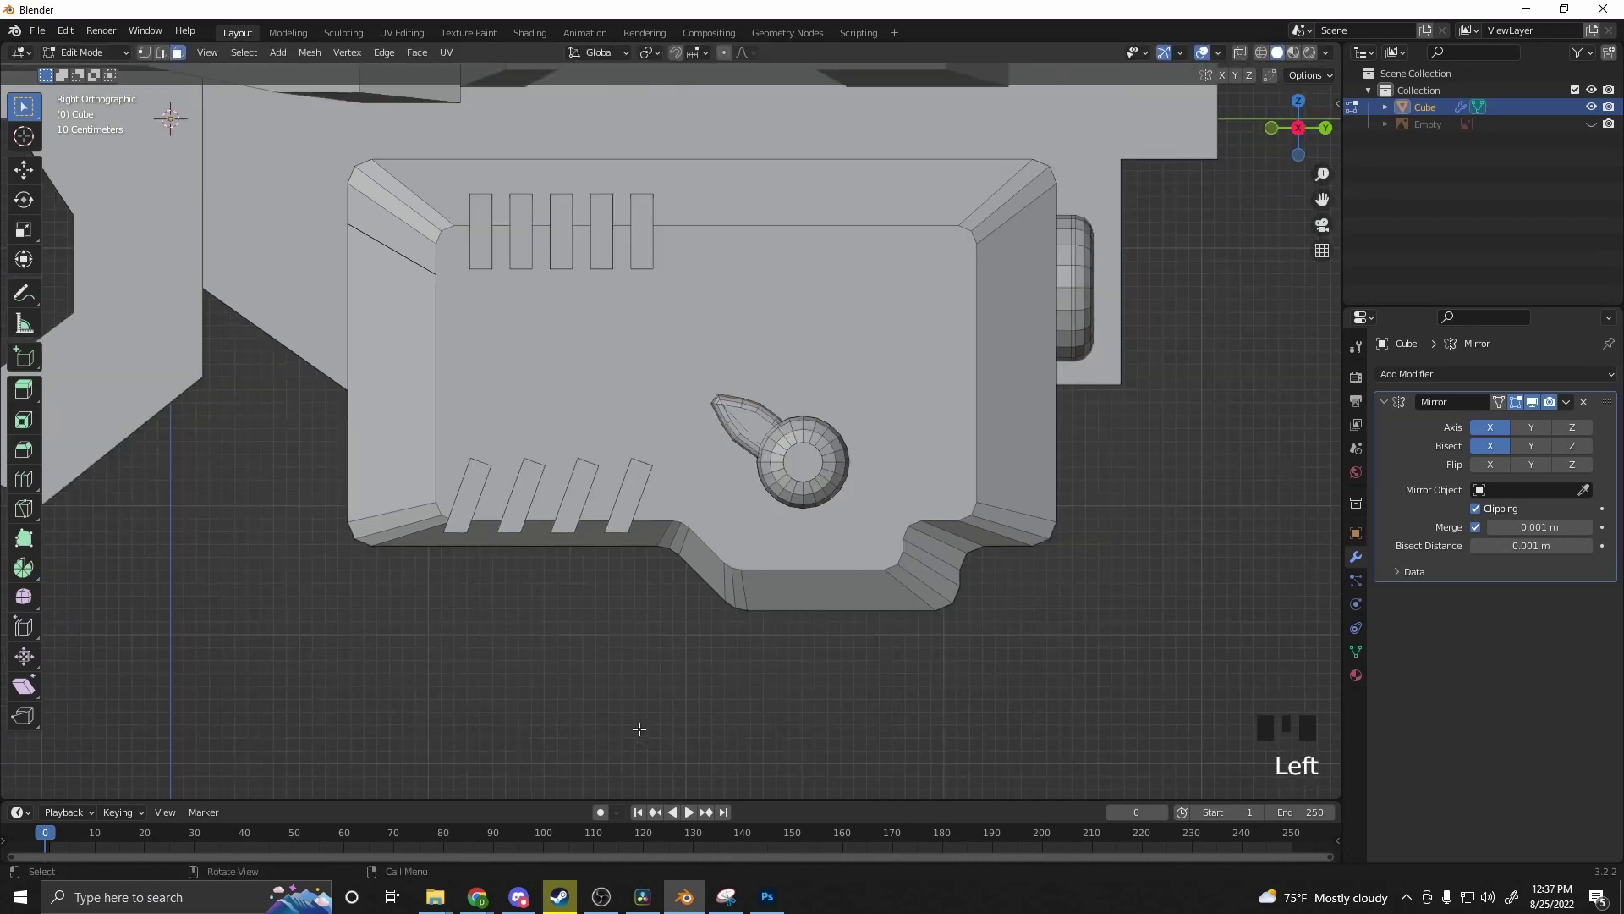
Step: Extrude the lever's front face inward about 0.05 m to make a recess
left_click(739, 463)
scroll(738, 464, "up", 2)
scroll(739, 464, "up", 4)
middle_click_drag(739, 464, 668, 575)
key("e")
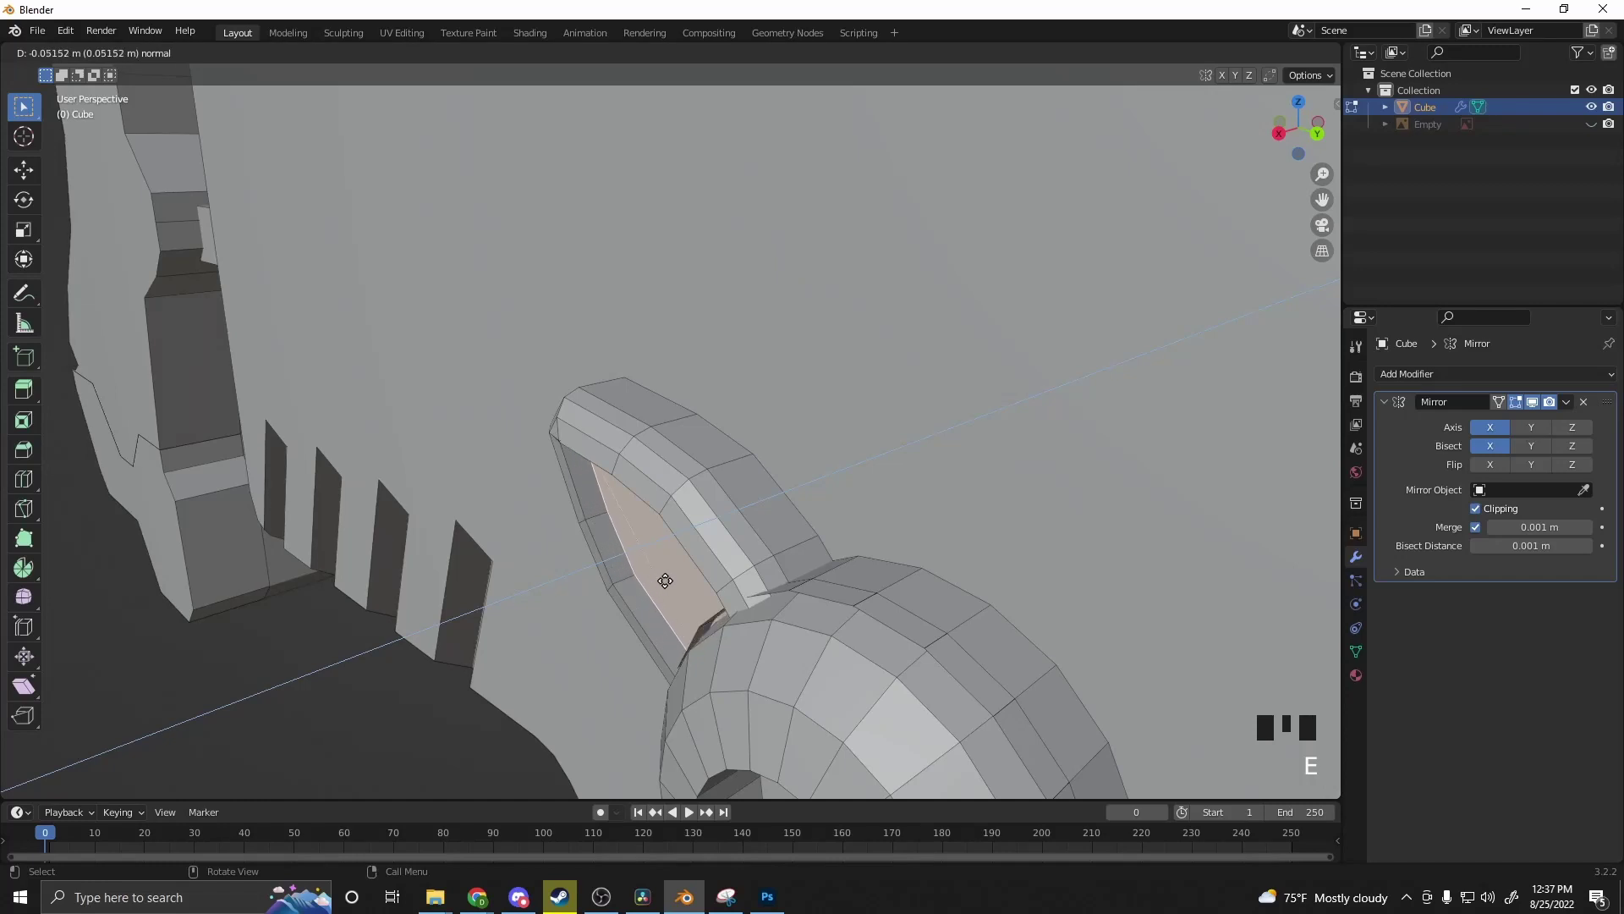
left_click(652, 581)
scroll(473, 641, "down", 1)
left_click(453, 726)
Step: Move the lever's recessed face outward about 0.04 m along the global X axis to make the recess shallower
middle_click_drag(457, 721, 846, 430)
left_click(846, 430)
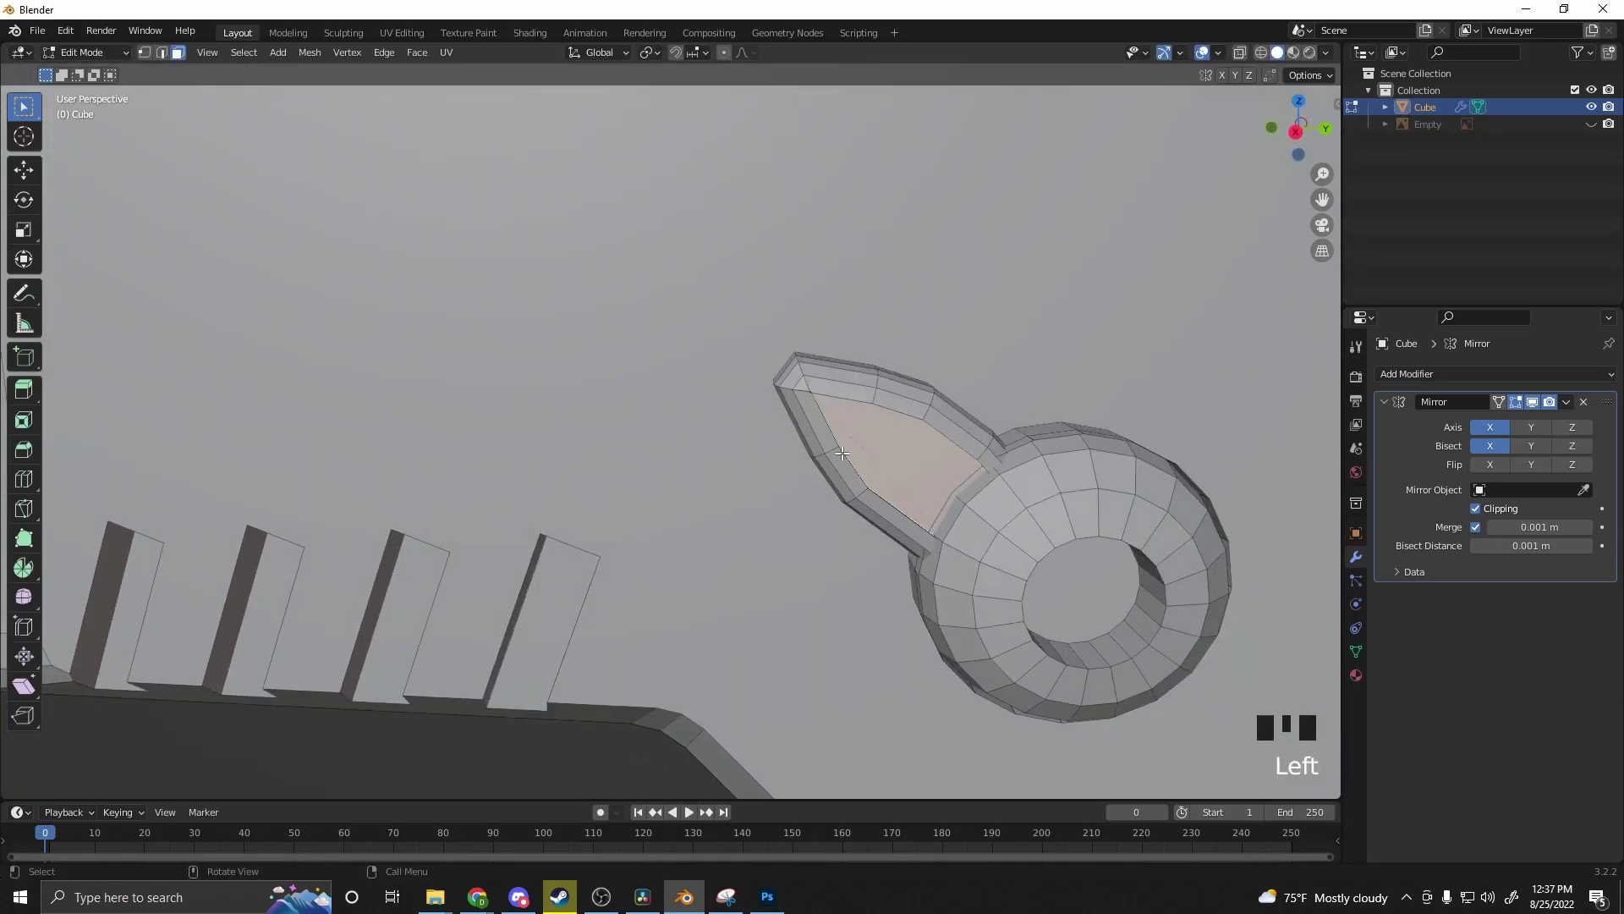
scroll(840, 477, "down", 1)
middle_click_drag(843, 518, 788, 539)
key("e")
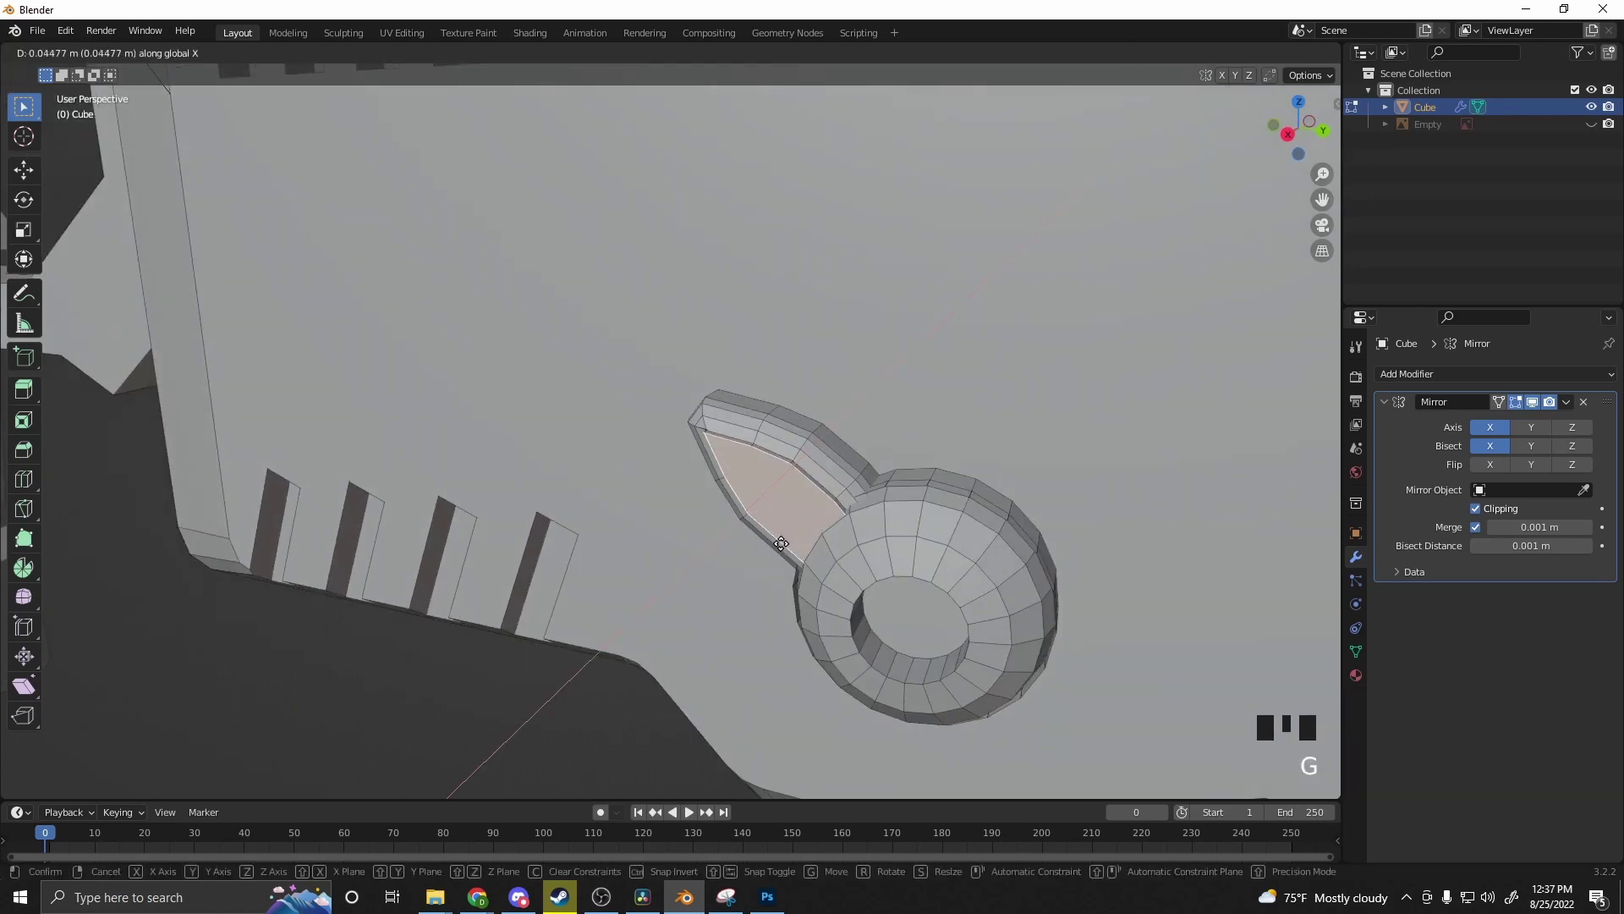
left_click(779, 544)
left_click(566, 708)
Step: Switch to Object Mode and examine the whole gun from the side
middle_click_drag(566, 709, 598, 744)
scroll(606, 687, "down", 5)
left_click(580, 697)
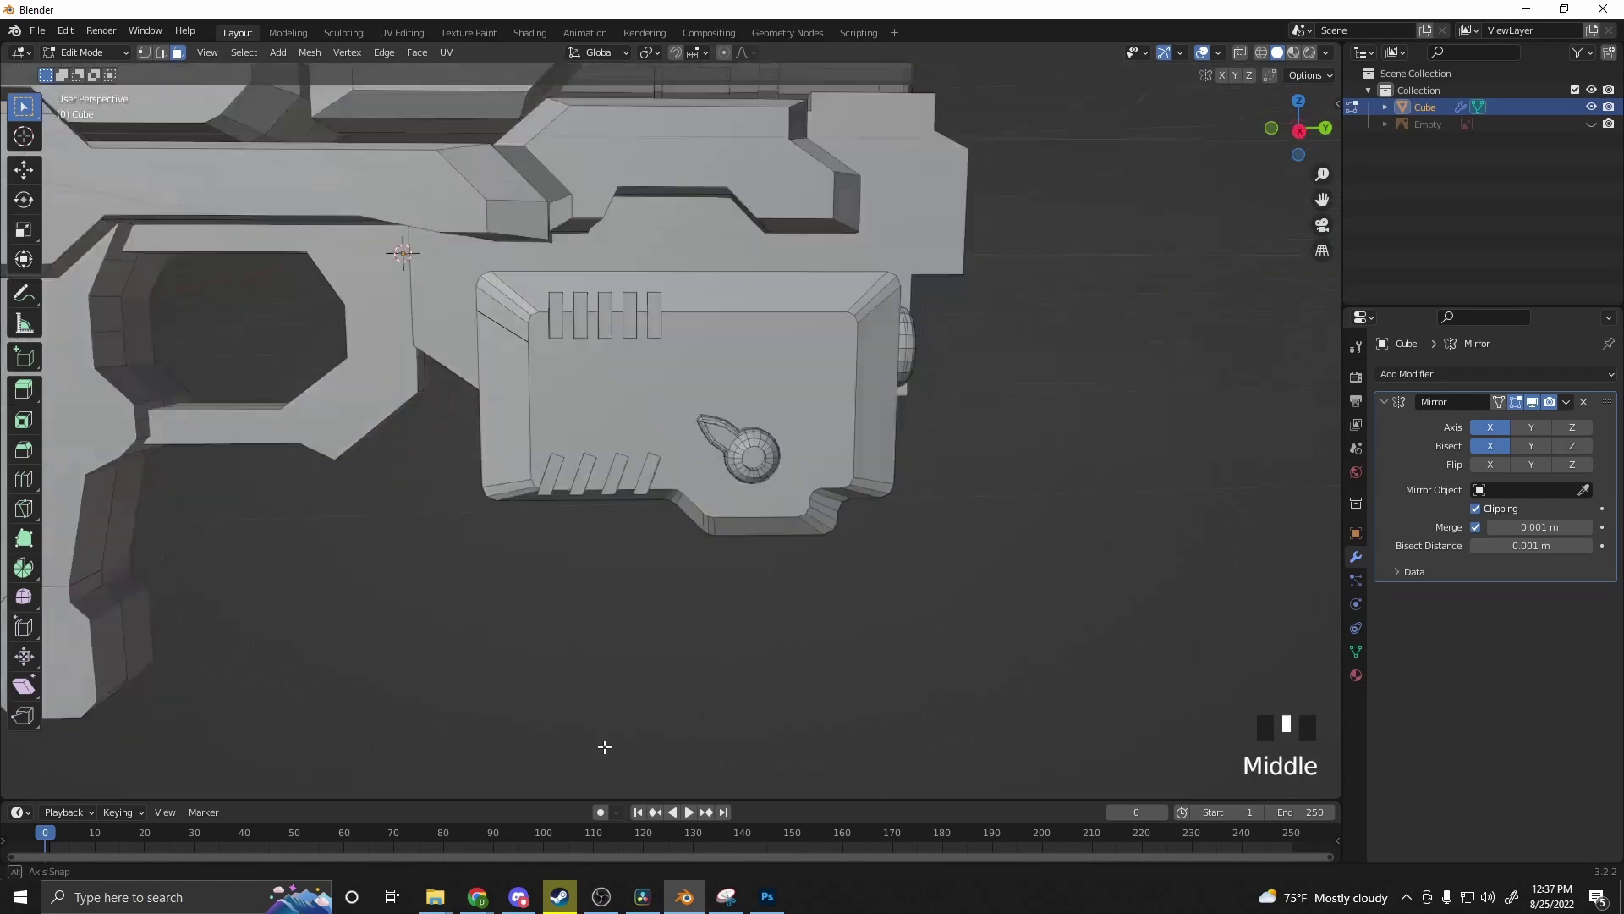
key("Tab")
middle_click_drag(584, 652, 661, 754)
scroll(536, 623, "down", 3)
scroll(579, 545, "up", 2)
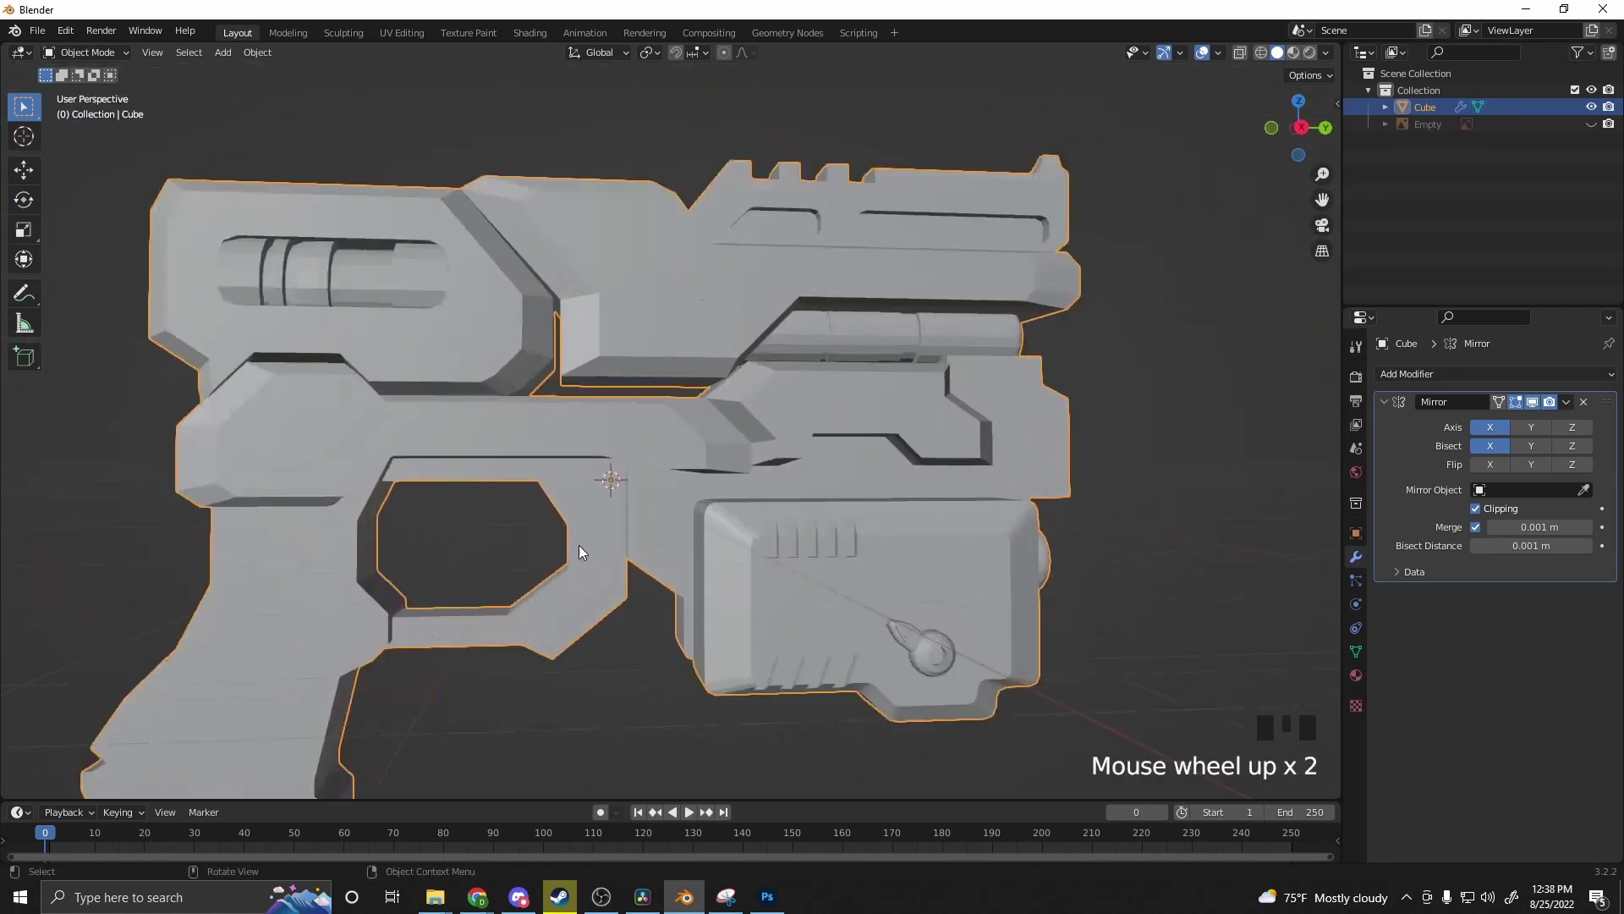
middle_click_drag(578, 545, 554, 614, "shift")
left_click(599, 395)
right_click(599, 395)
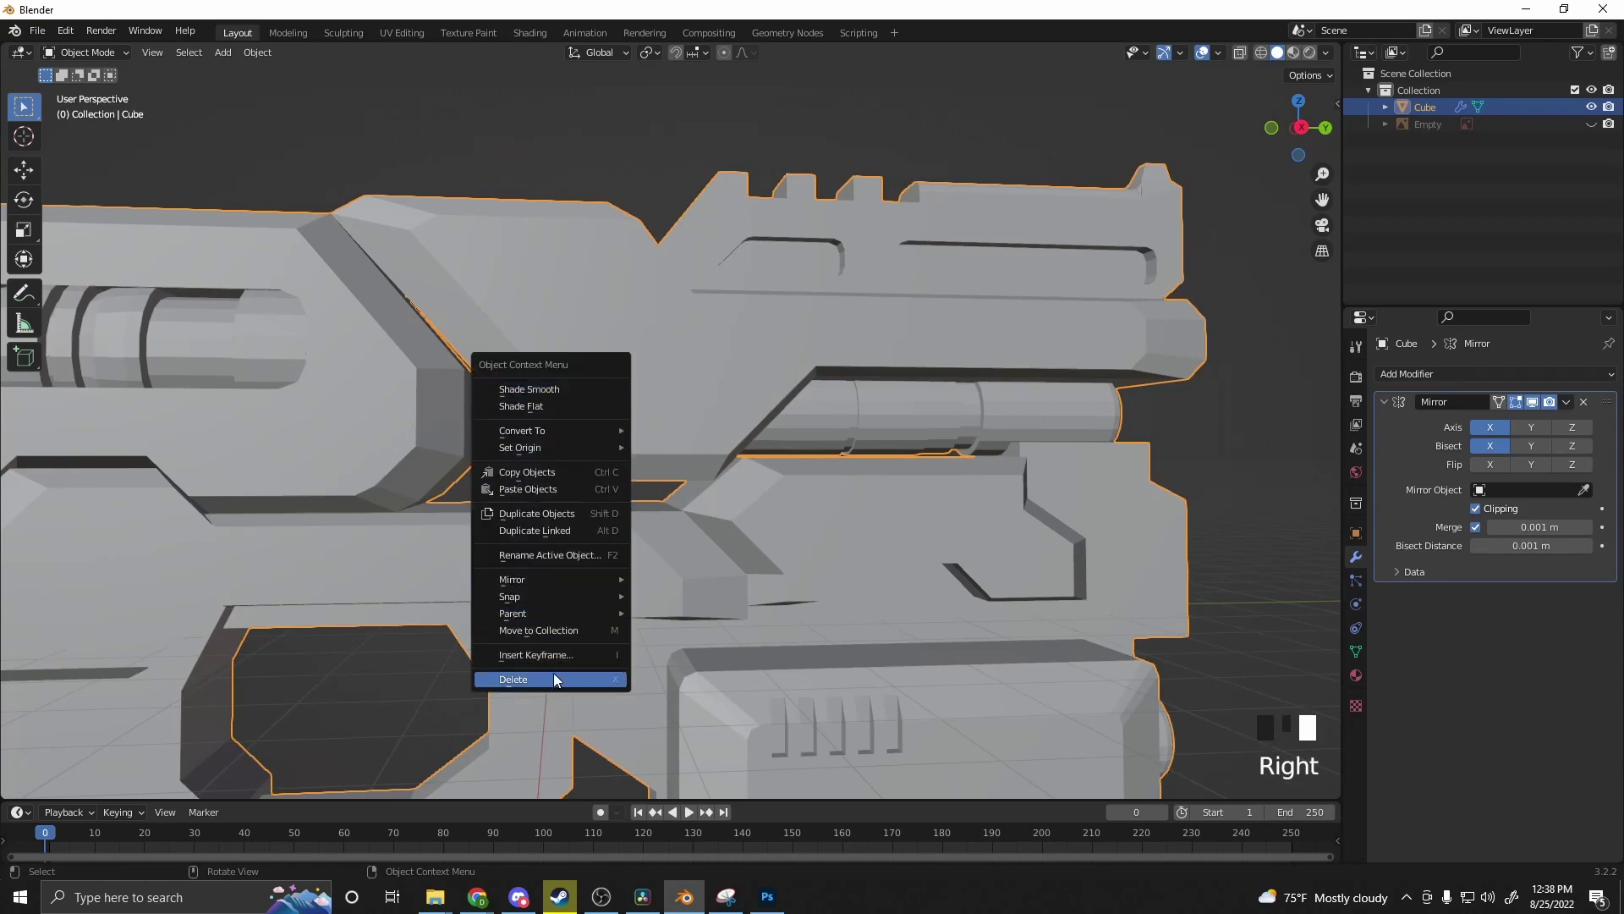
left_click(584, 342)
left_click(776, 562)
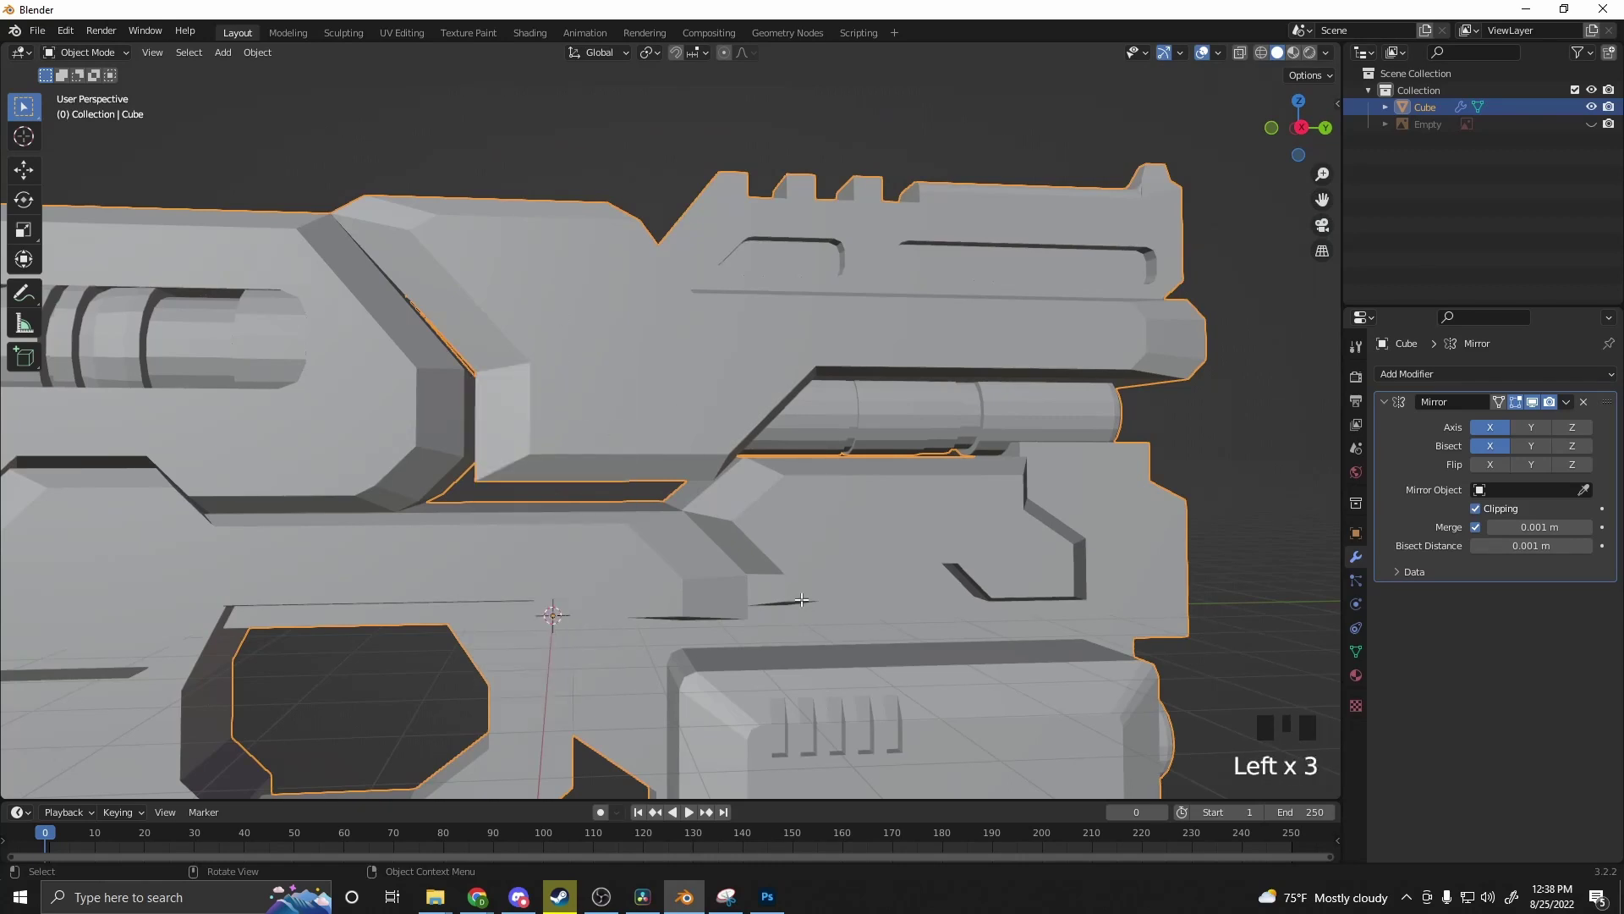
Step: Enter Edit Mode and start Grid Modeler on the large side face of the front upper body
left_click(601, 409)
right_click(601, 409)
left_click(601, 409)
scroll(546, 434, "up", 2)
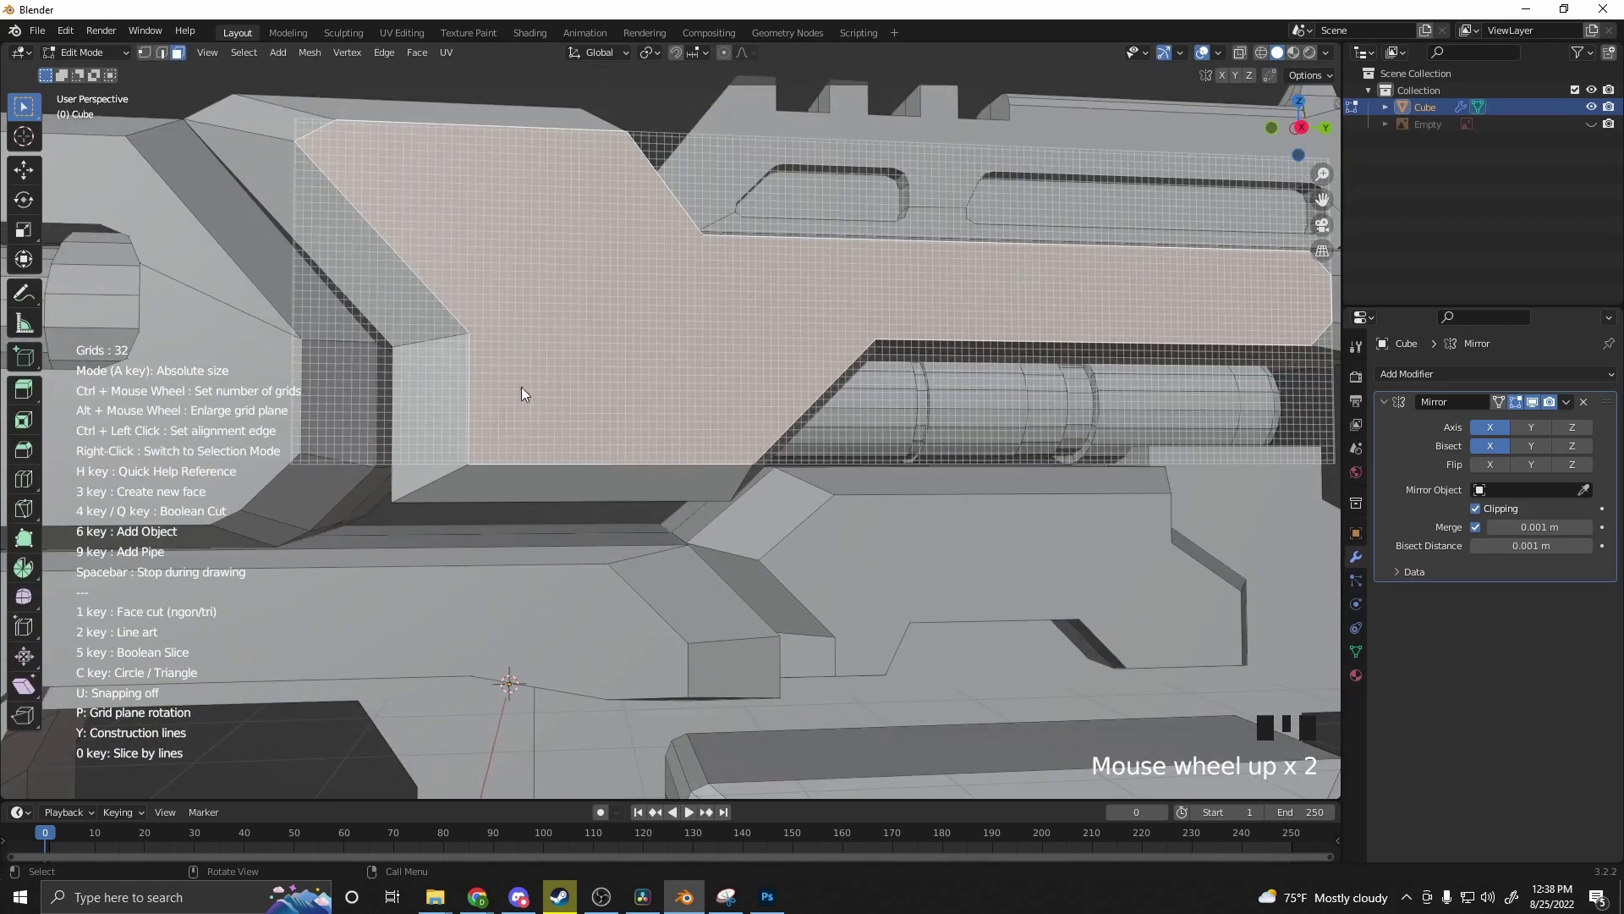
middle_click_drag(521, 392, 511, 408)
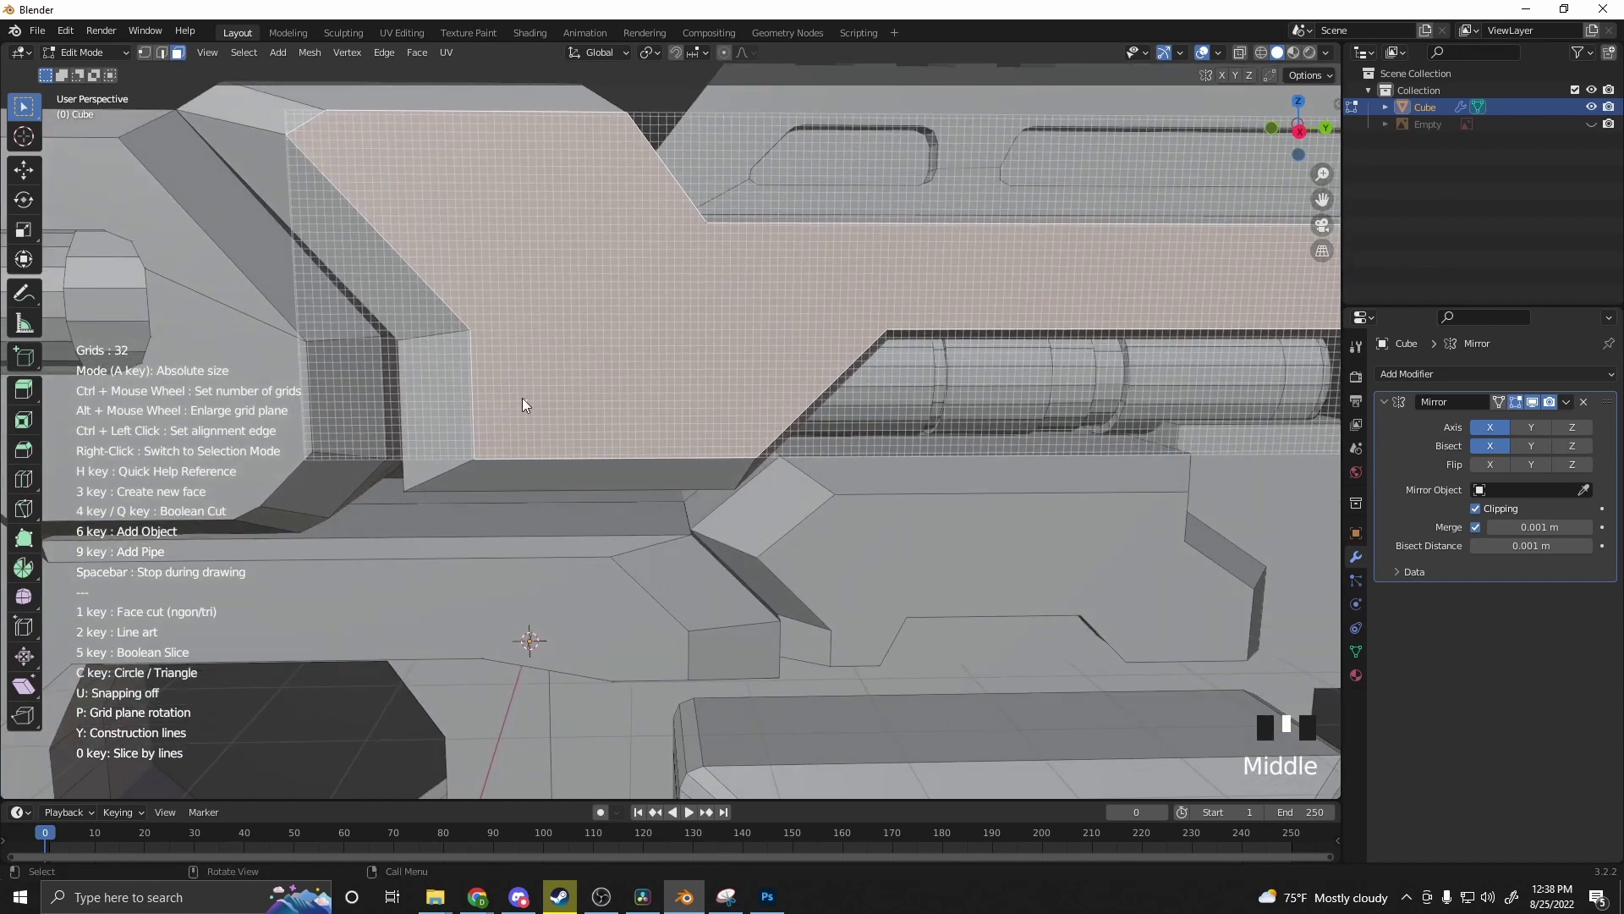
scroll(673, 400, "up", 1)
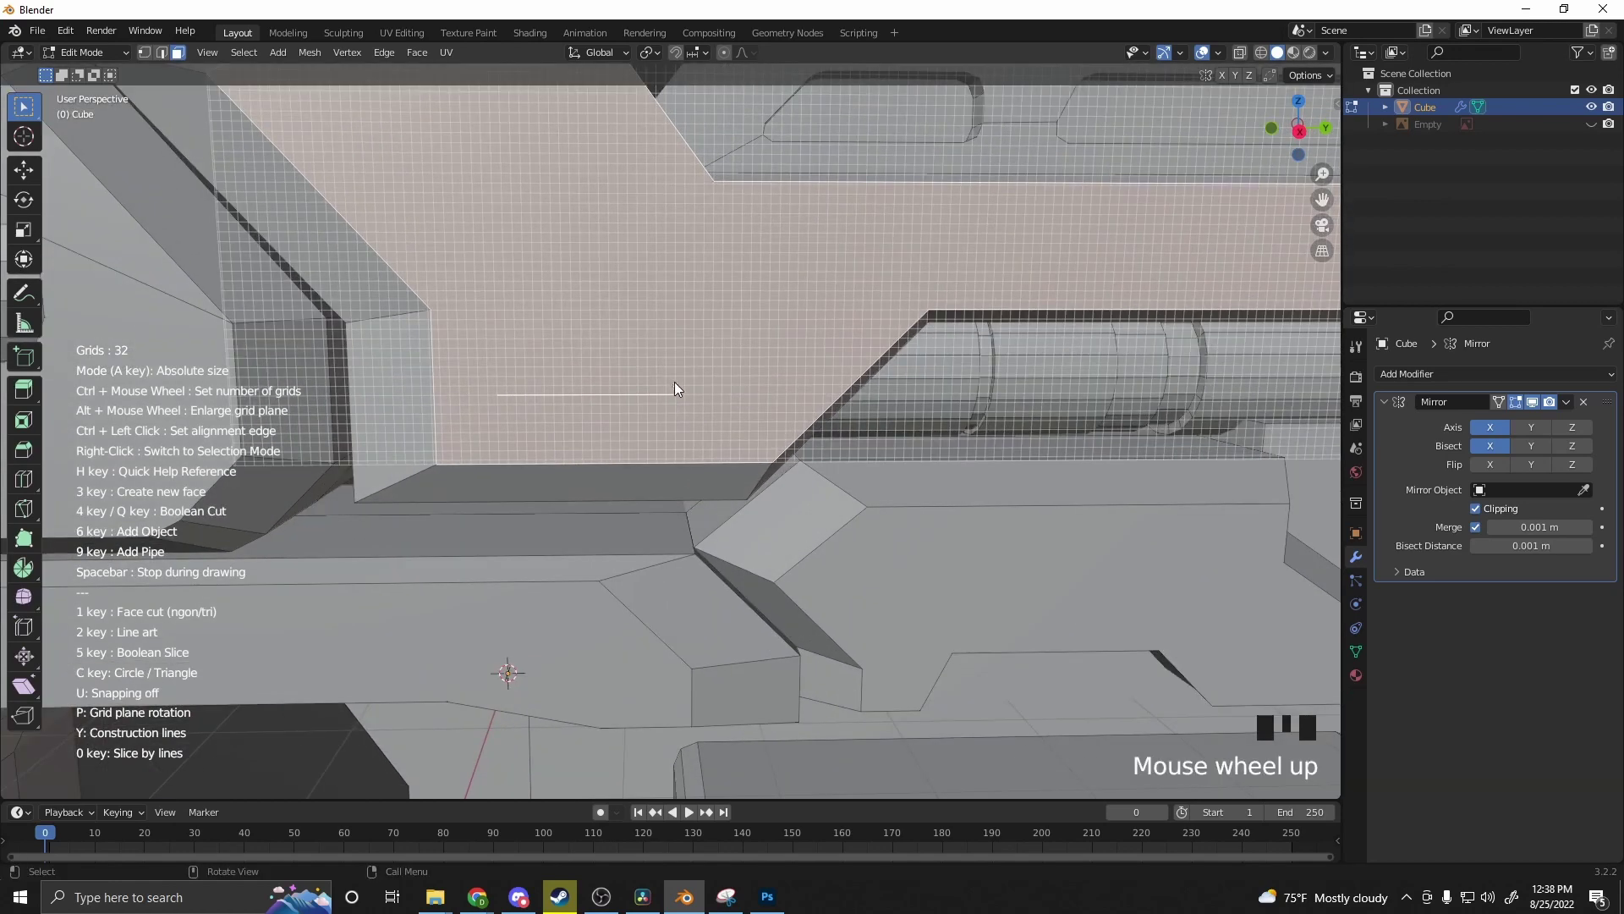
left_click(674, 384)
scroll(498, 381, "up", 1)
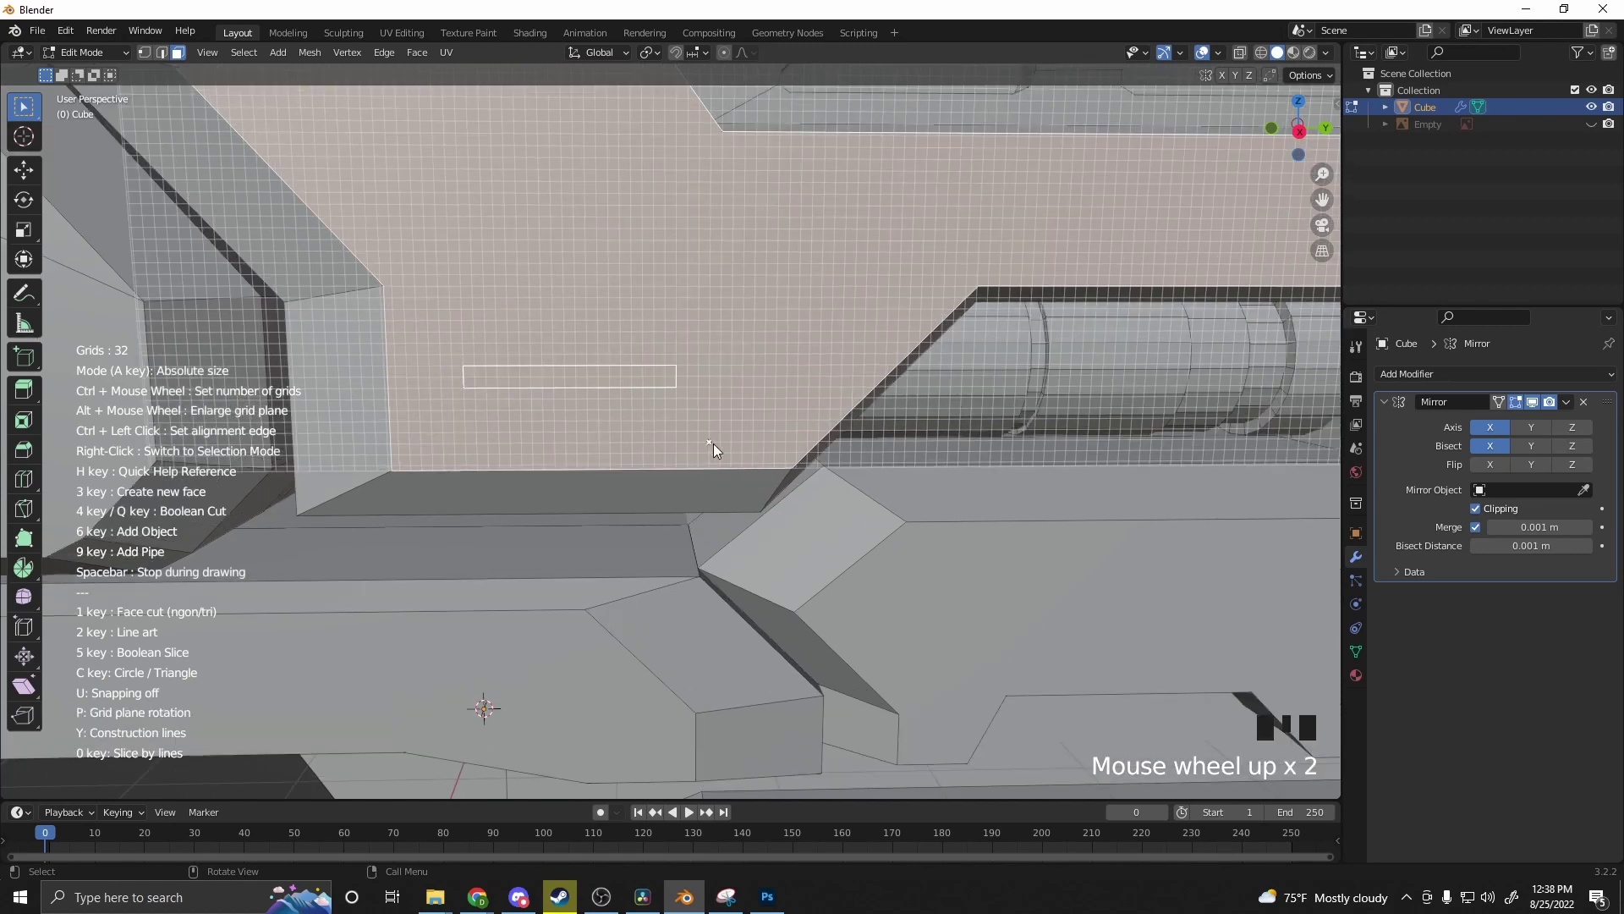
right_click(576, 393)
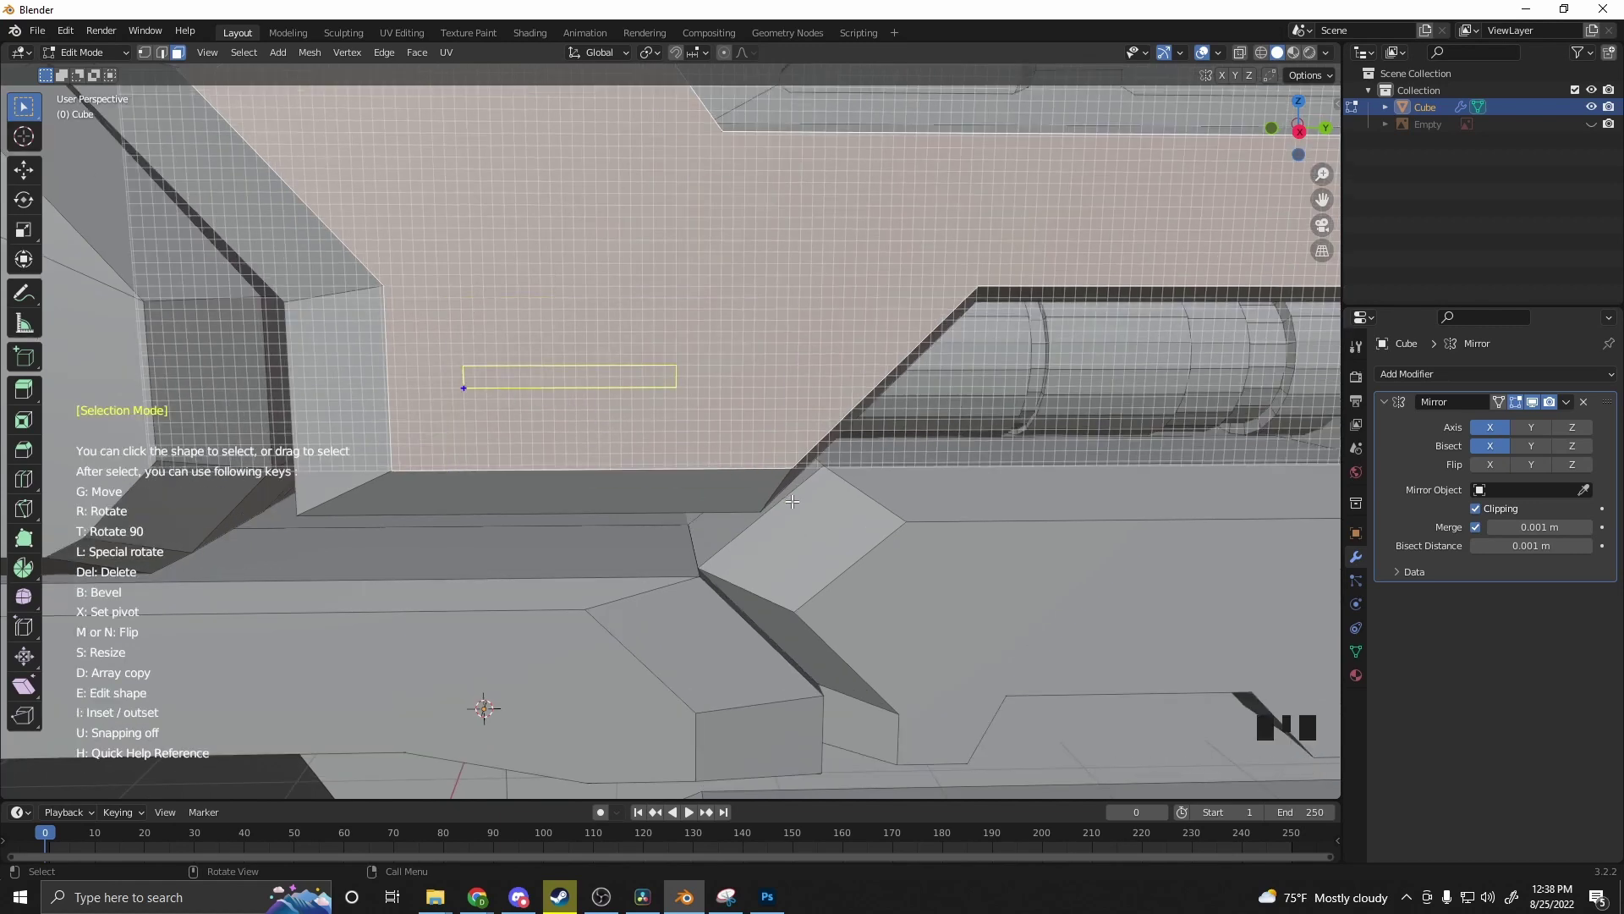
key("b")
left_click(826, 522)
key("s")
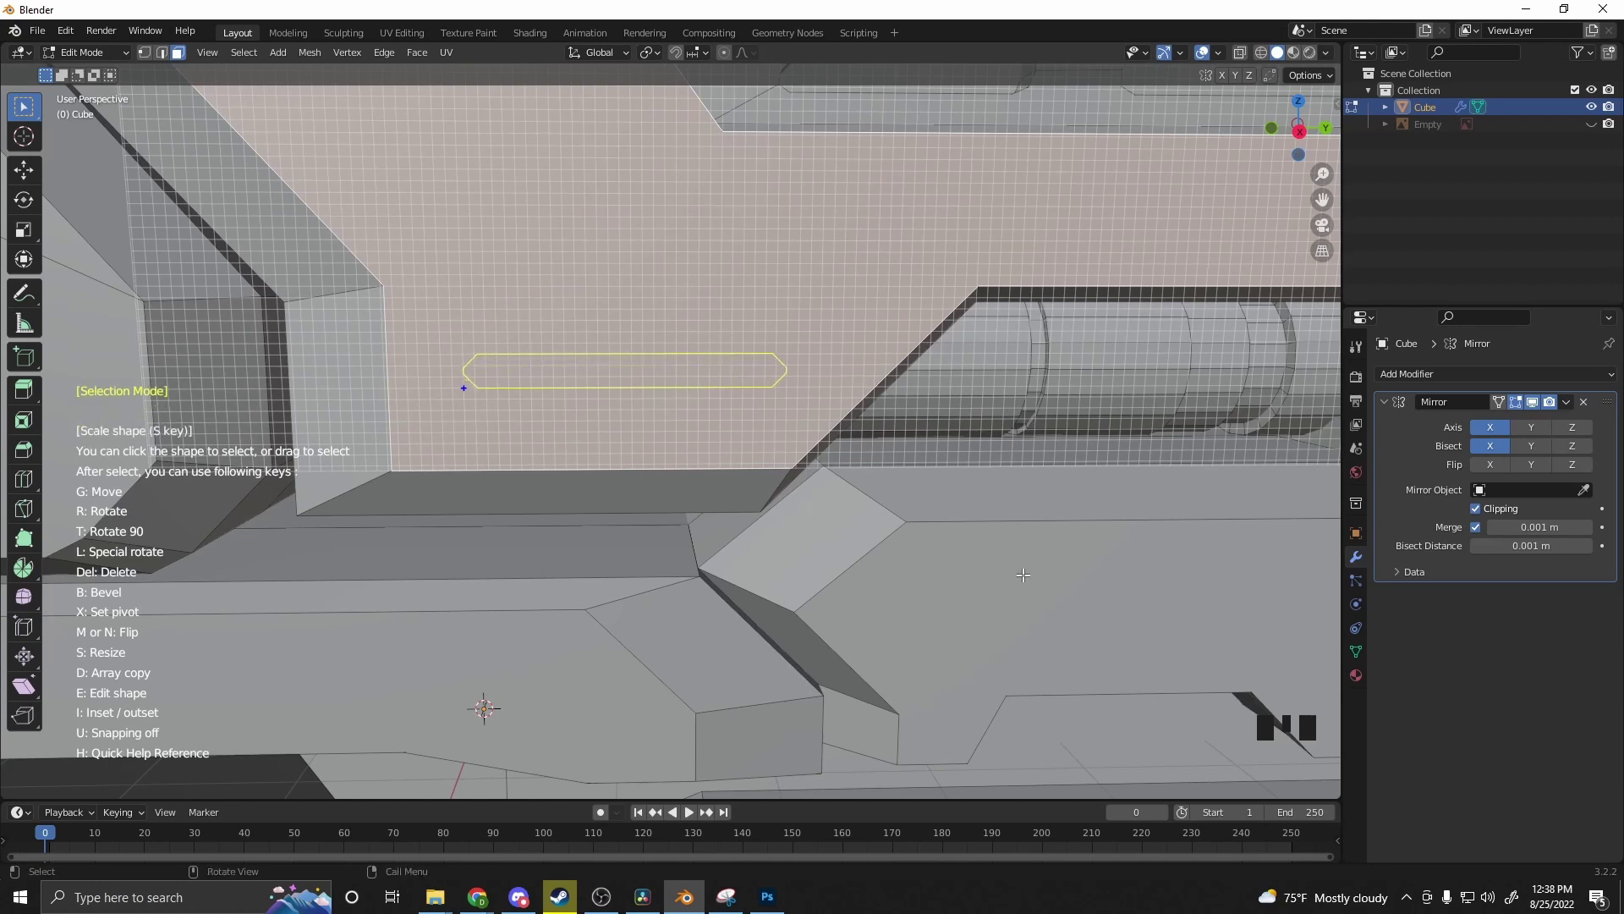
left_click(1130, 582)
key("b")
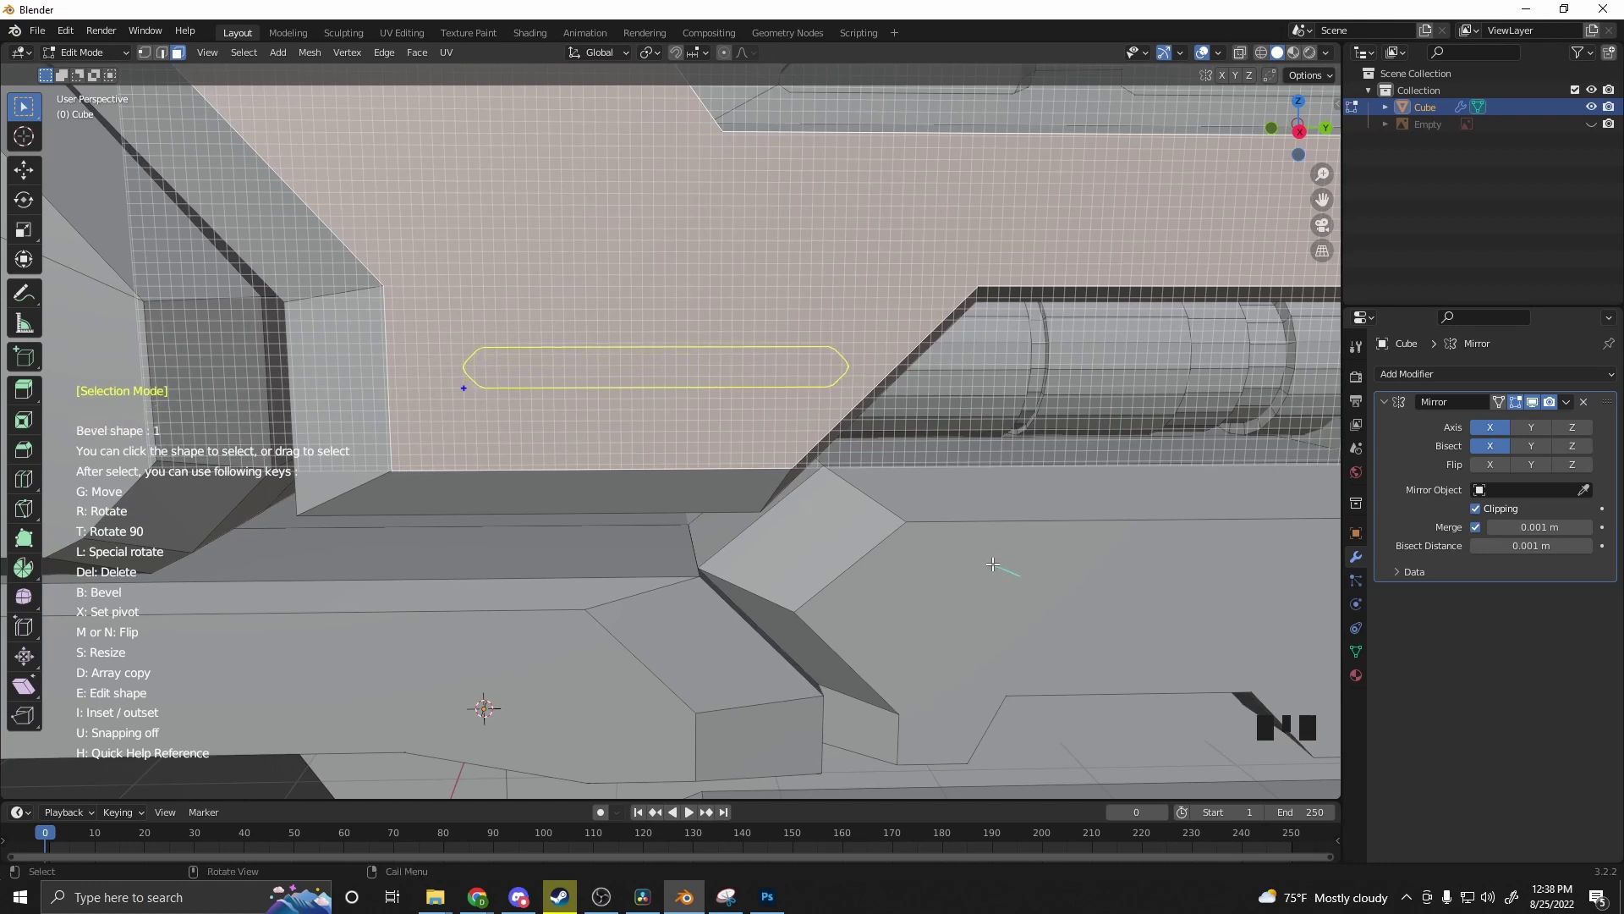
left_click(1076, 574)
right_click(559, 406)
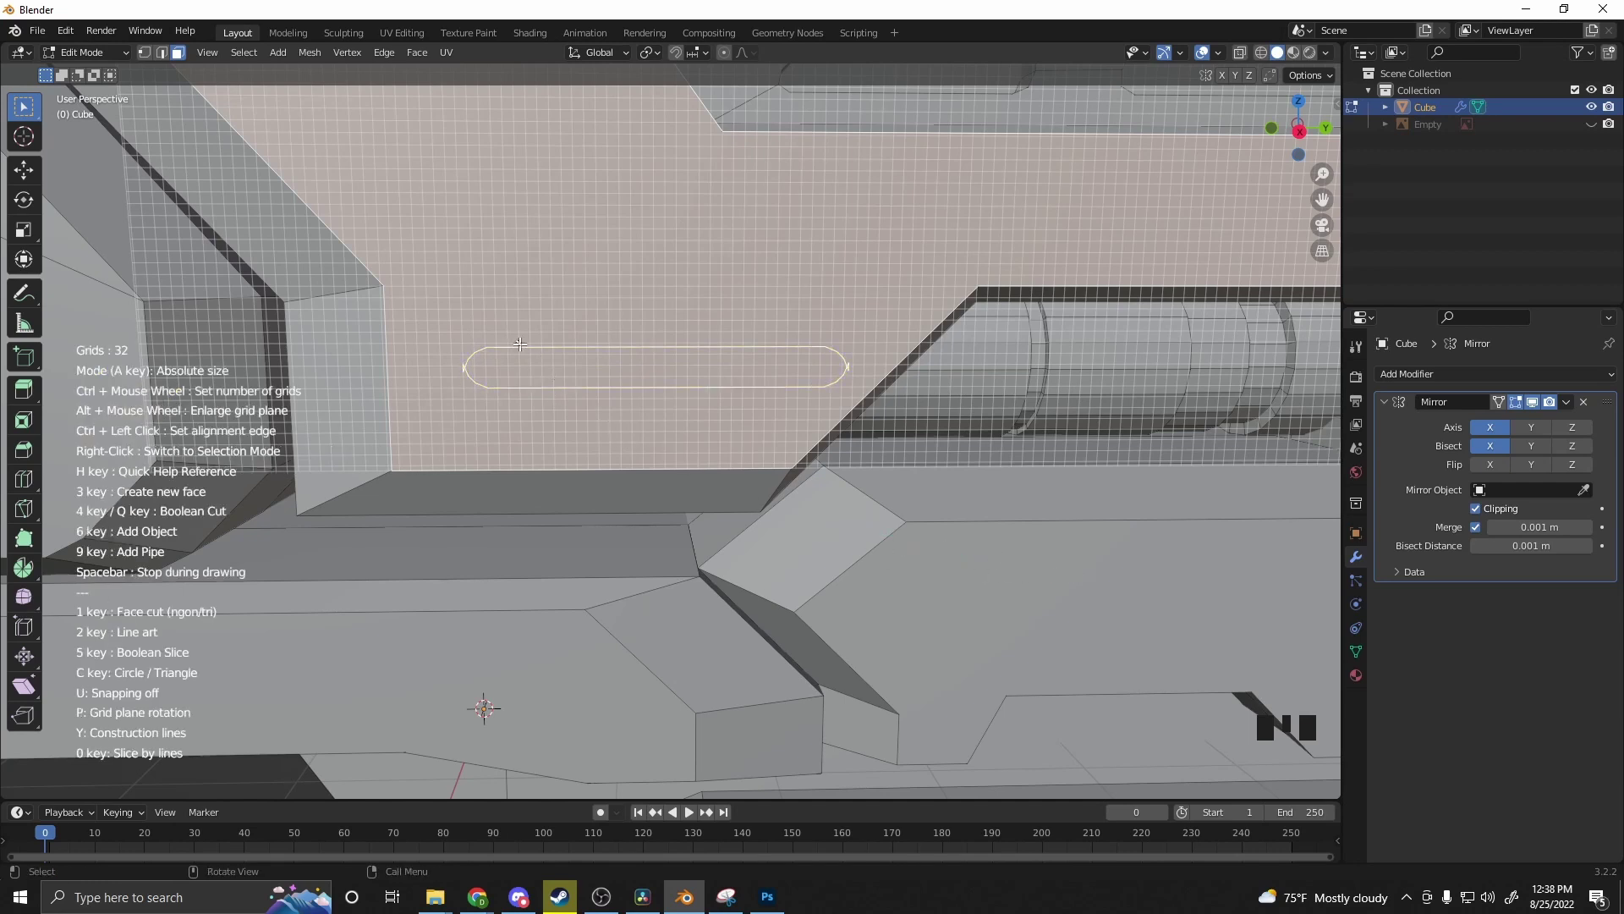
key("ctrl+z")
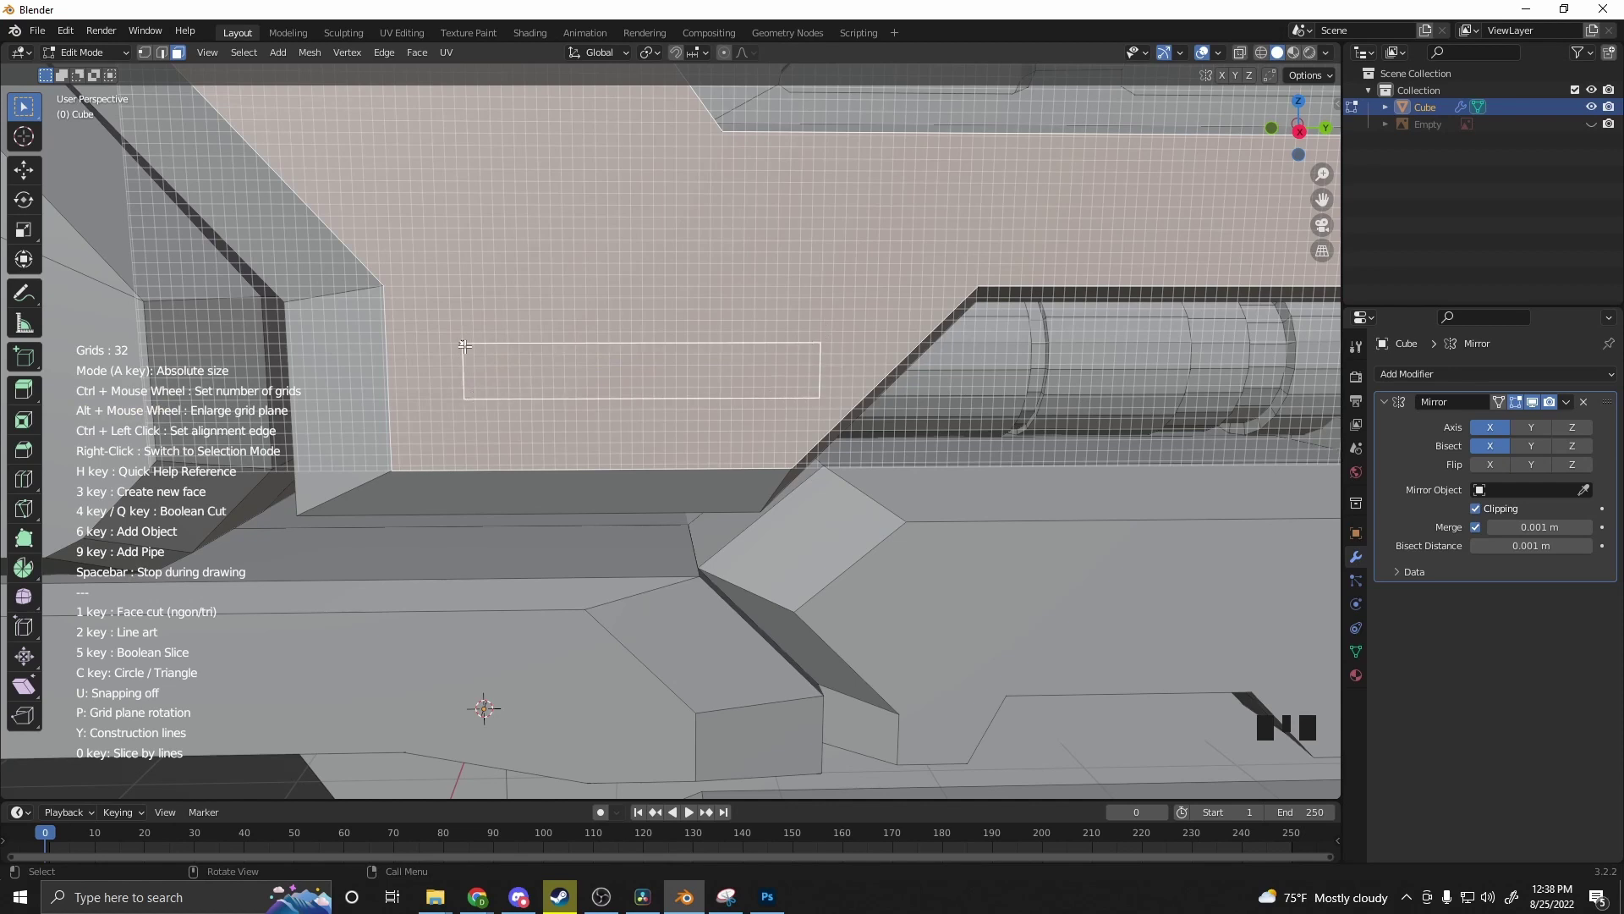
Step: Draw a long rectangle low on the grid face, bevel its corners into a rounded slot shape, and enlarge and center it beside the barrel cutout
right_click(671, 500)
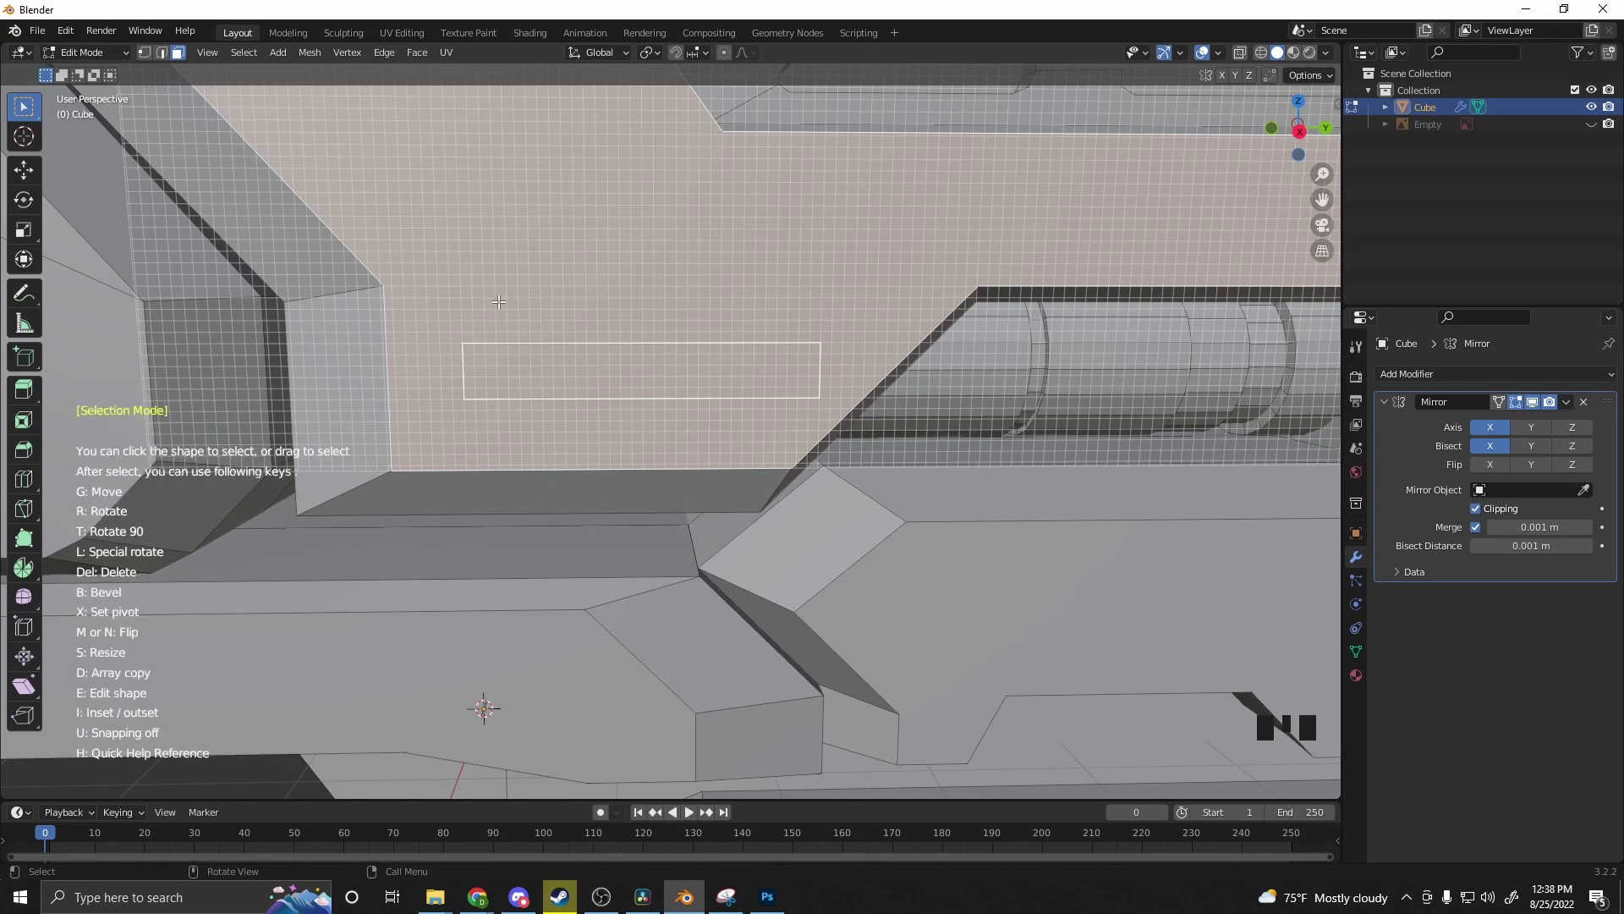
key("b")
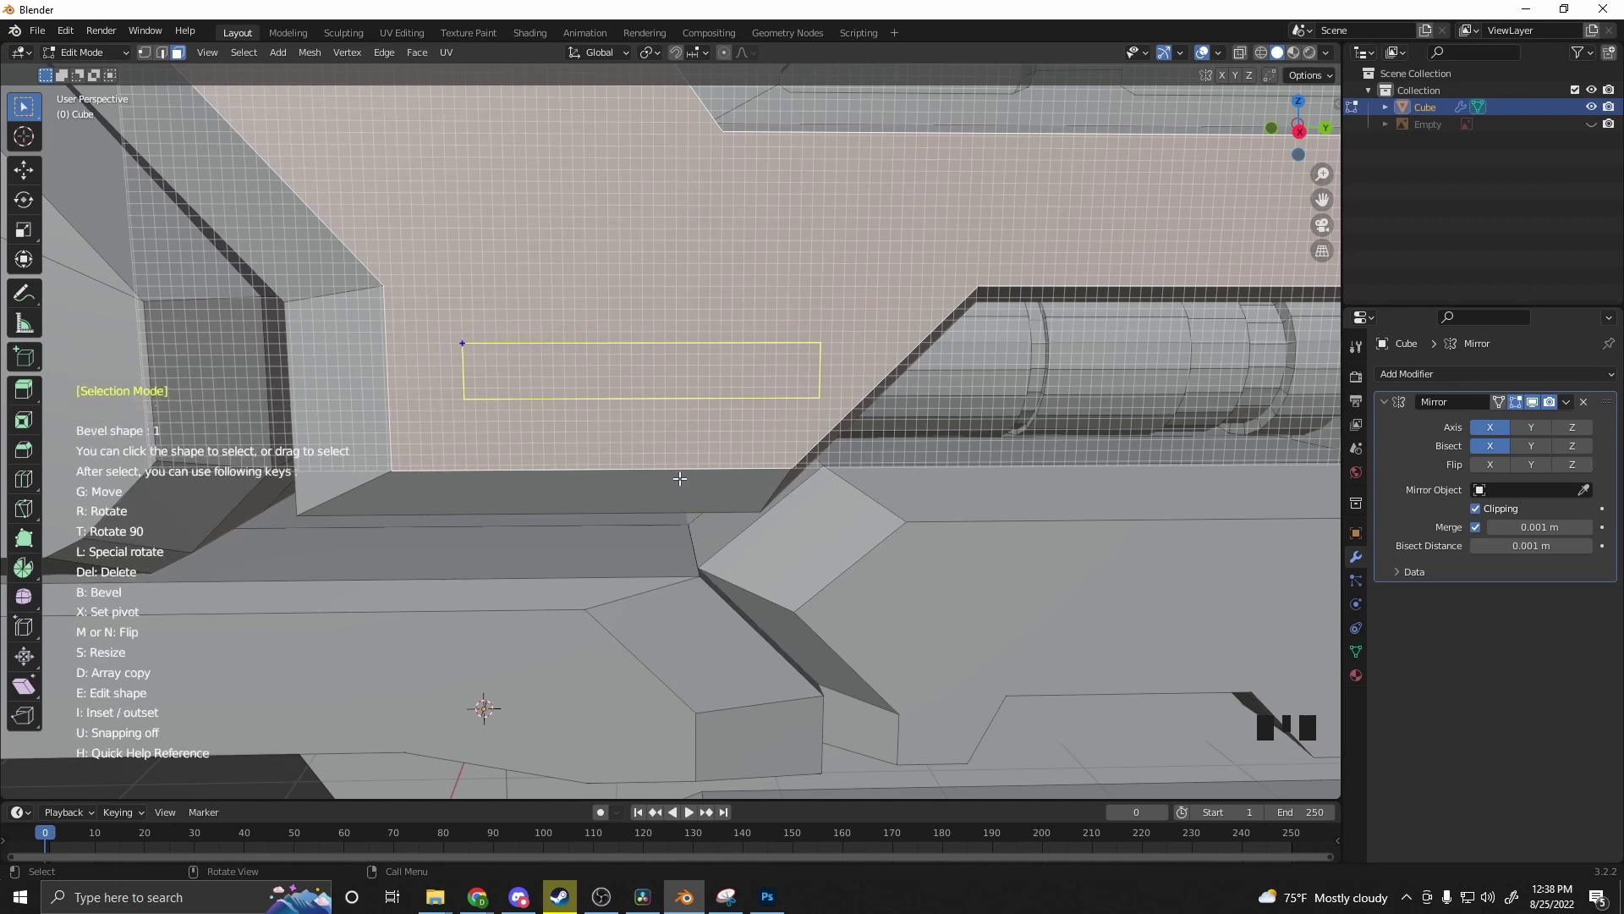
left_click(762, 527)
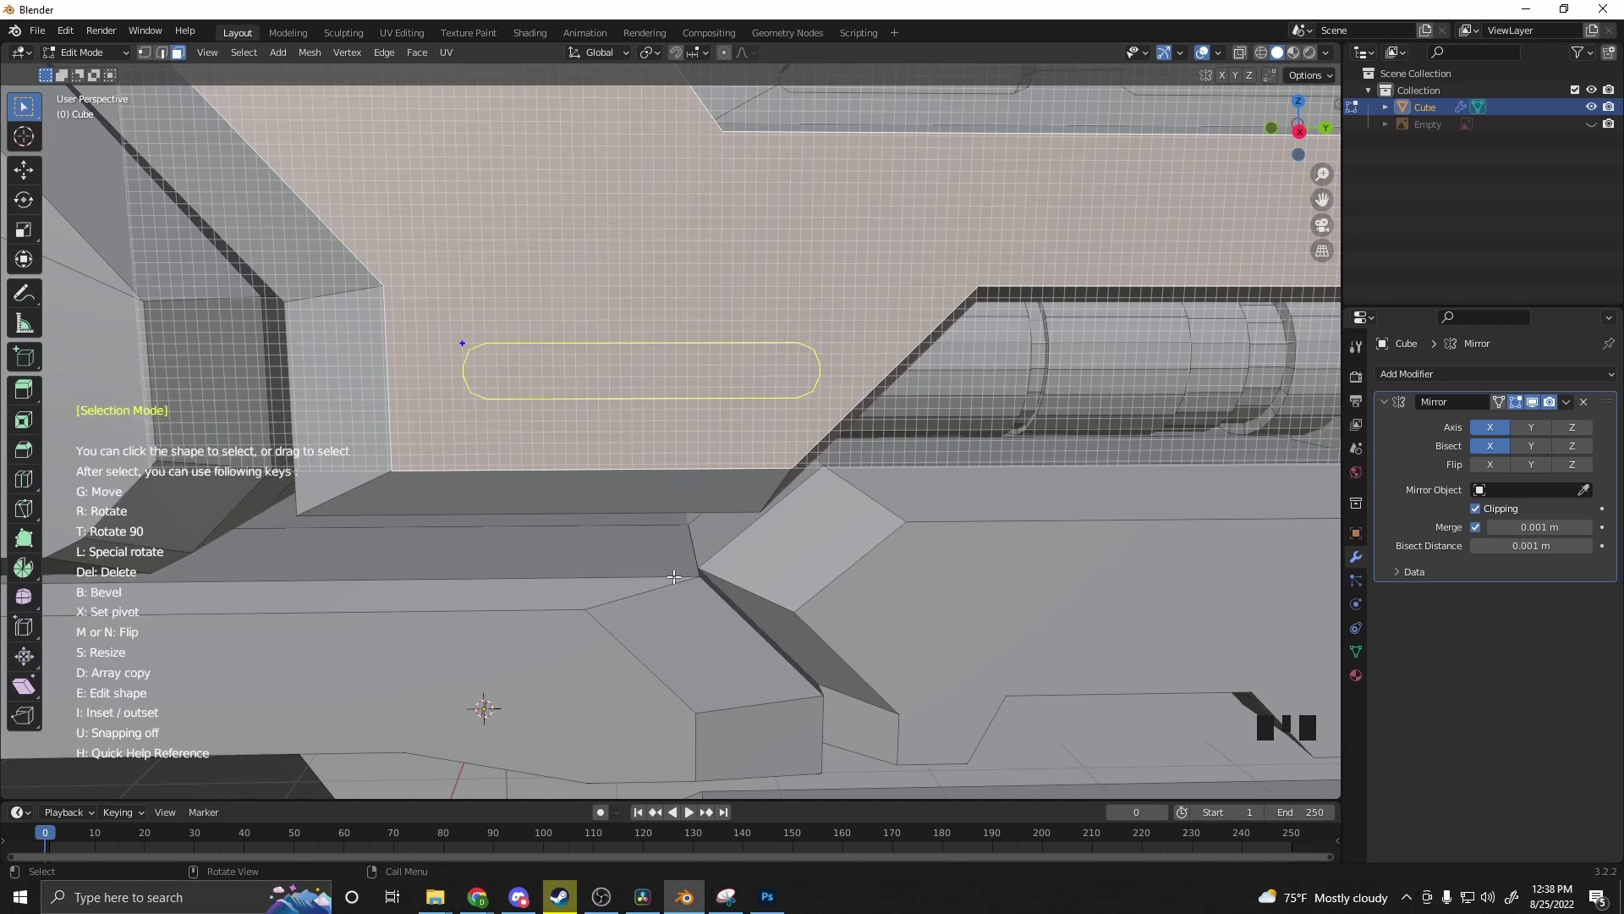
key("g")
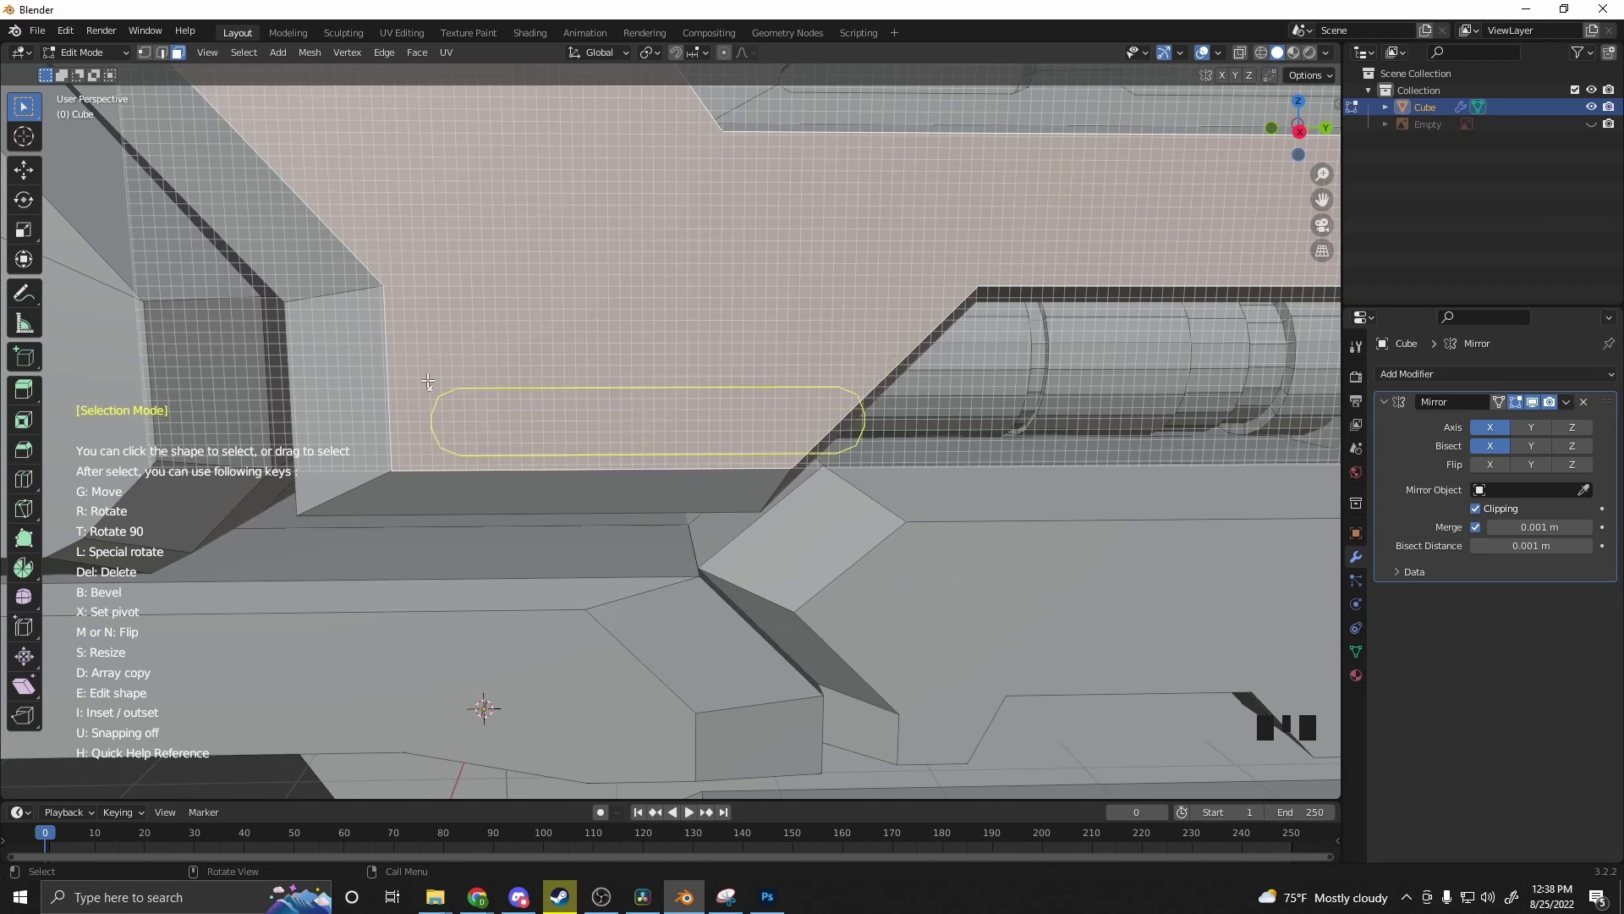
middle_click_drag(403, 312, 389, 308)
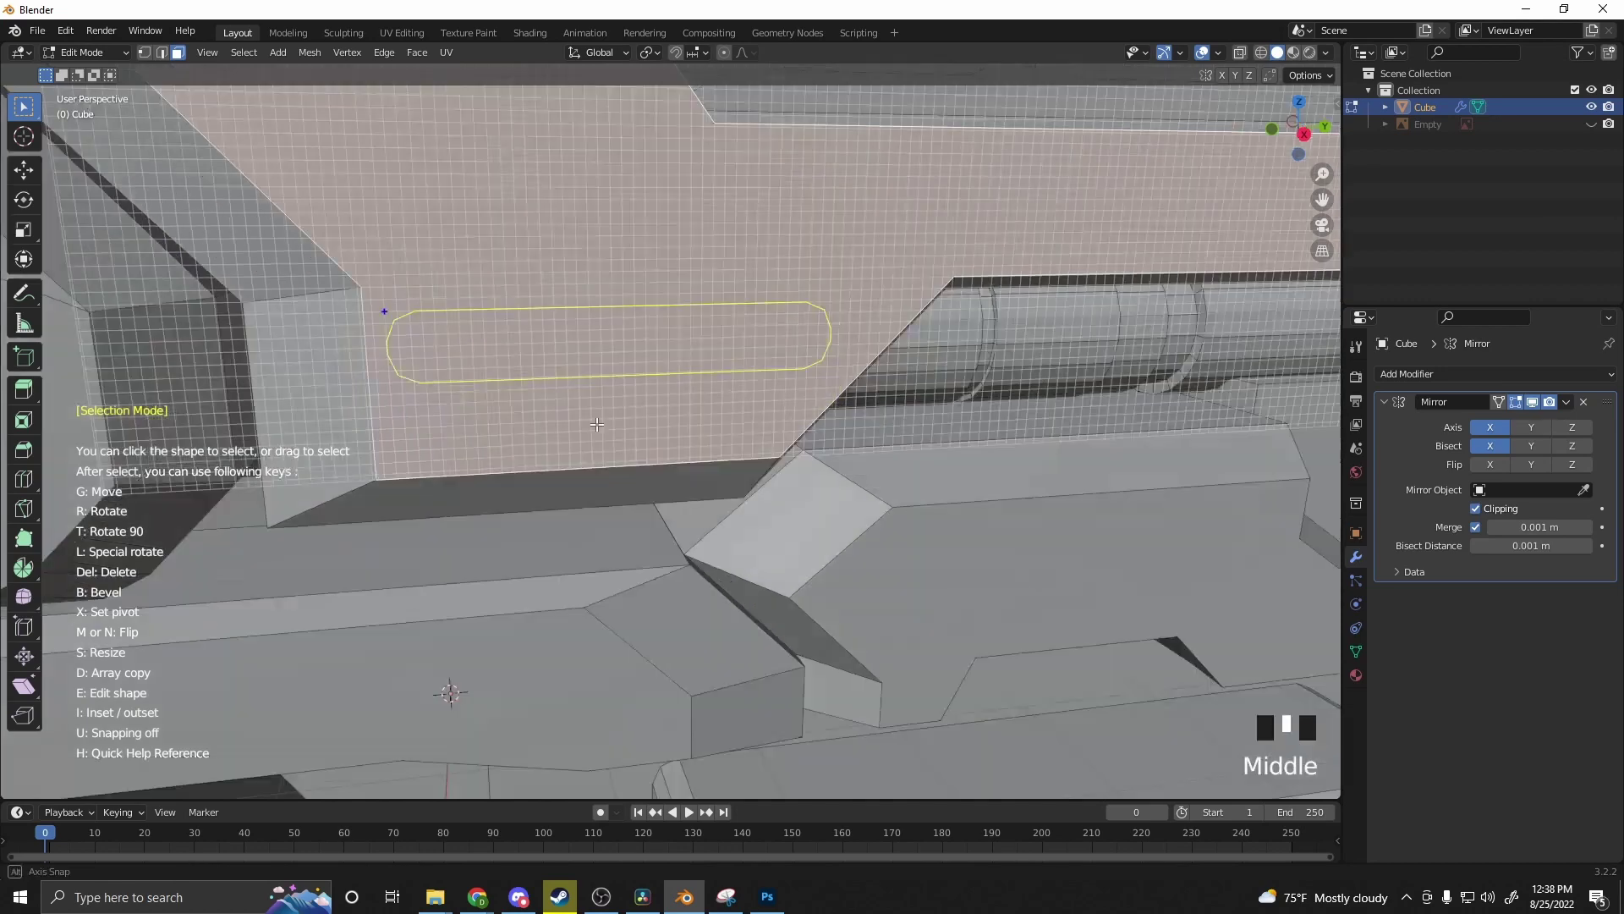
scroll(390, 308, "down", 2)
Step: Cut the rounded slot into the upper body with a Boolean Cut at a depth of 4.78
key("Return")
middle_click_drag(639, 455, 667, 467)
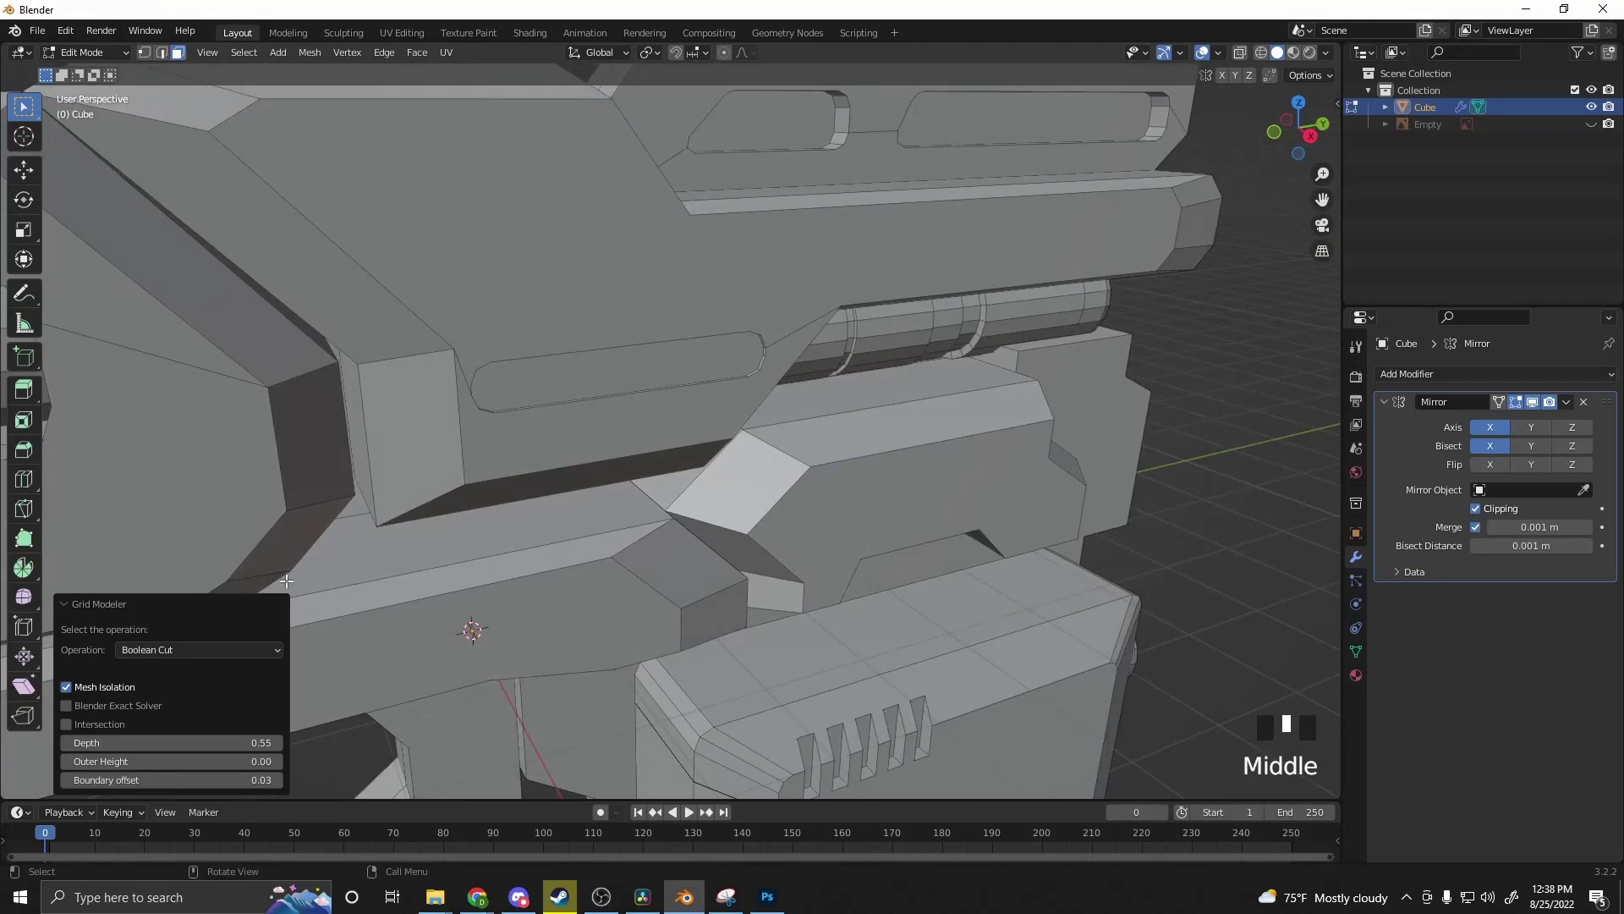
left_click_drag(201, 742, 245, 741)
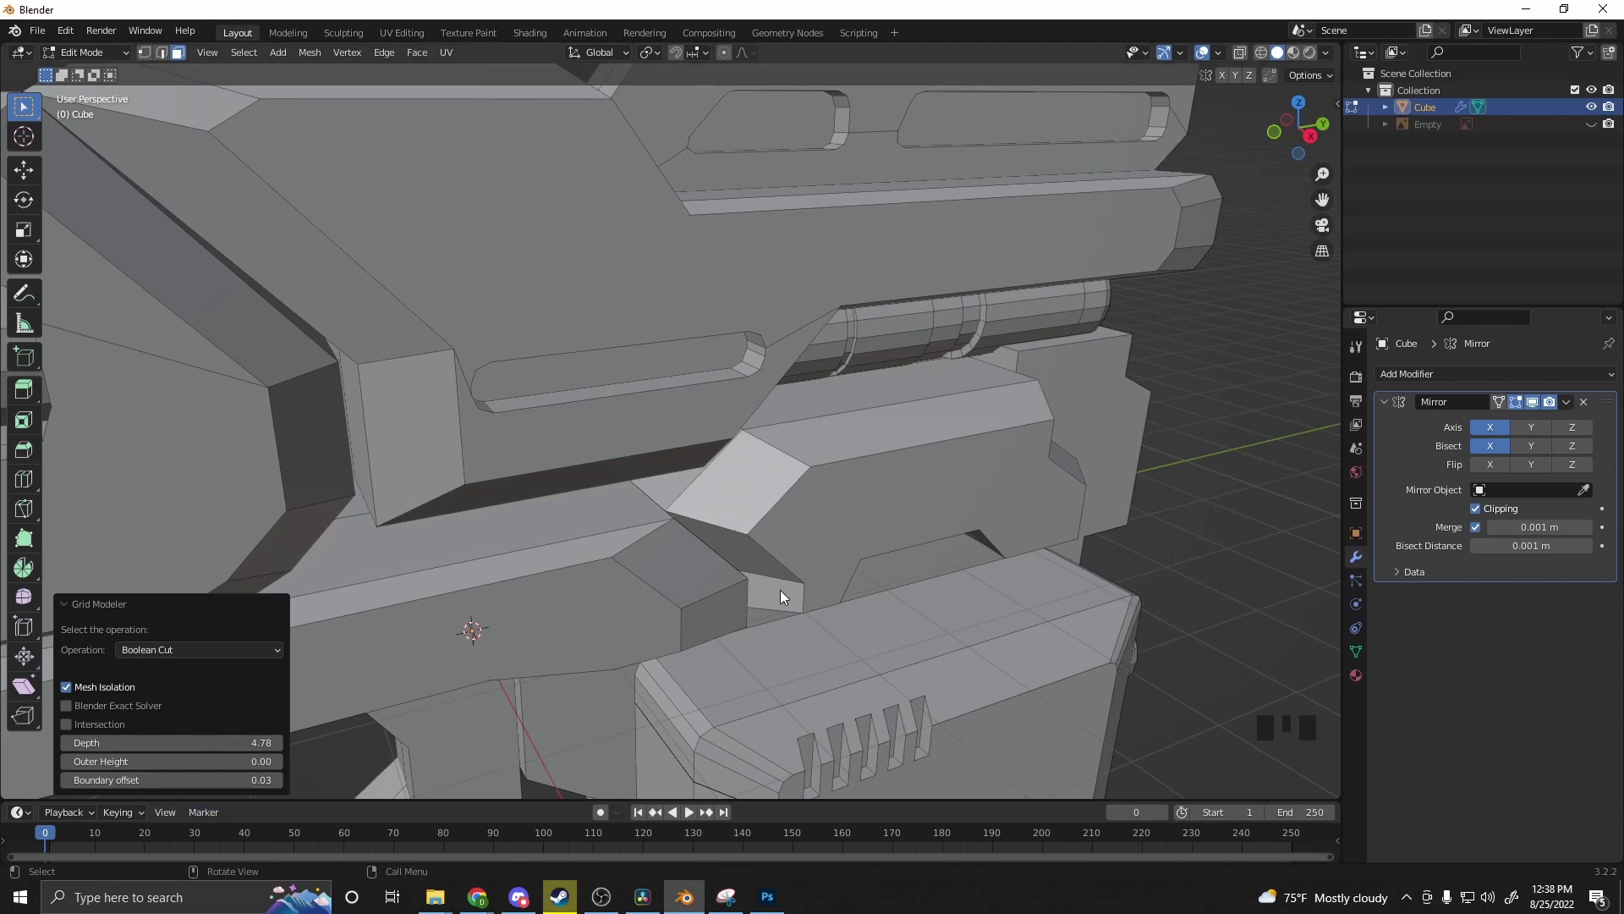
middle_click_drag(780, 591, 794, 631)
scroll(827, 516, "down", 4)
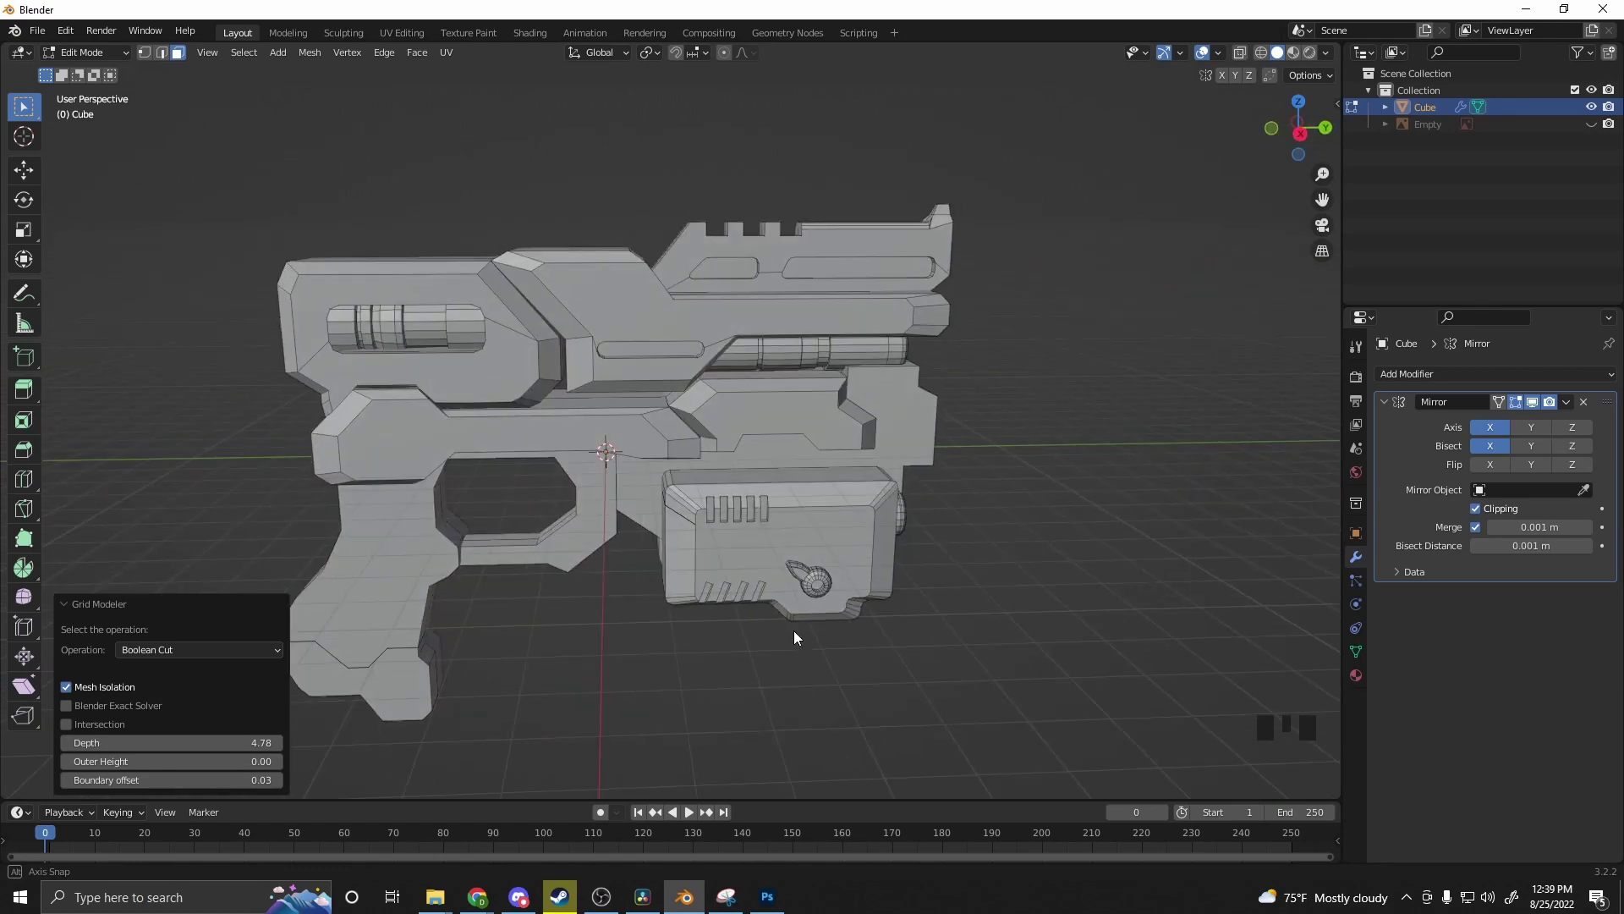
middle_click_drag(594, 606, 597, 499, "shift")
scroll(473, 478, "up", 4)
scroll(526, 353, "up", 3)
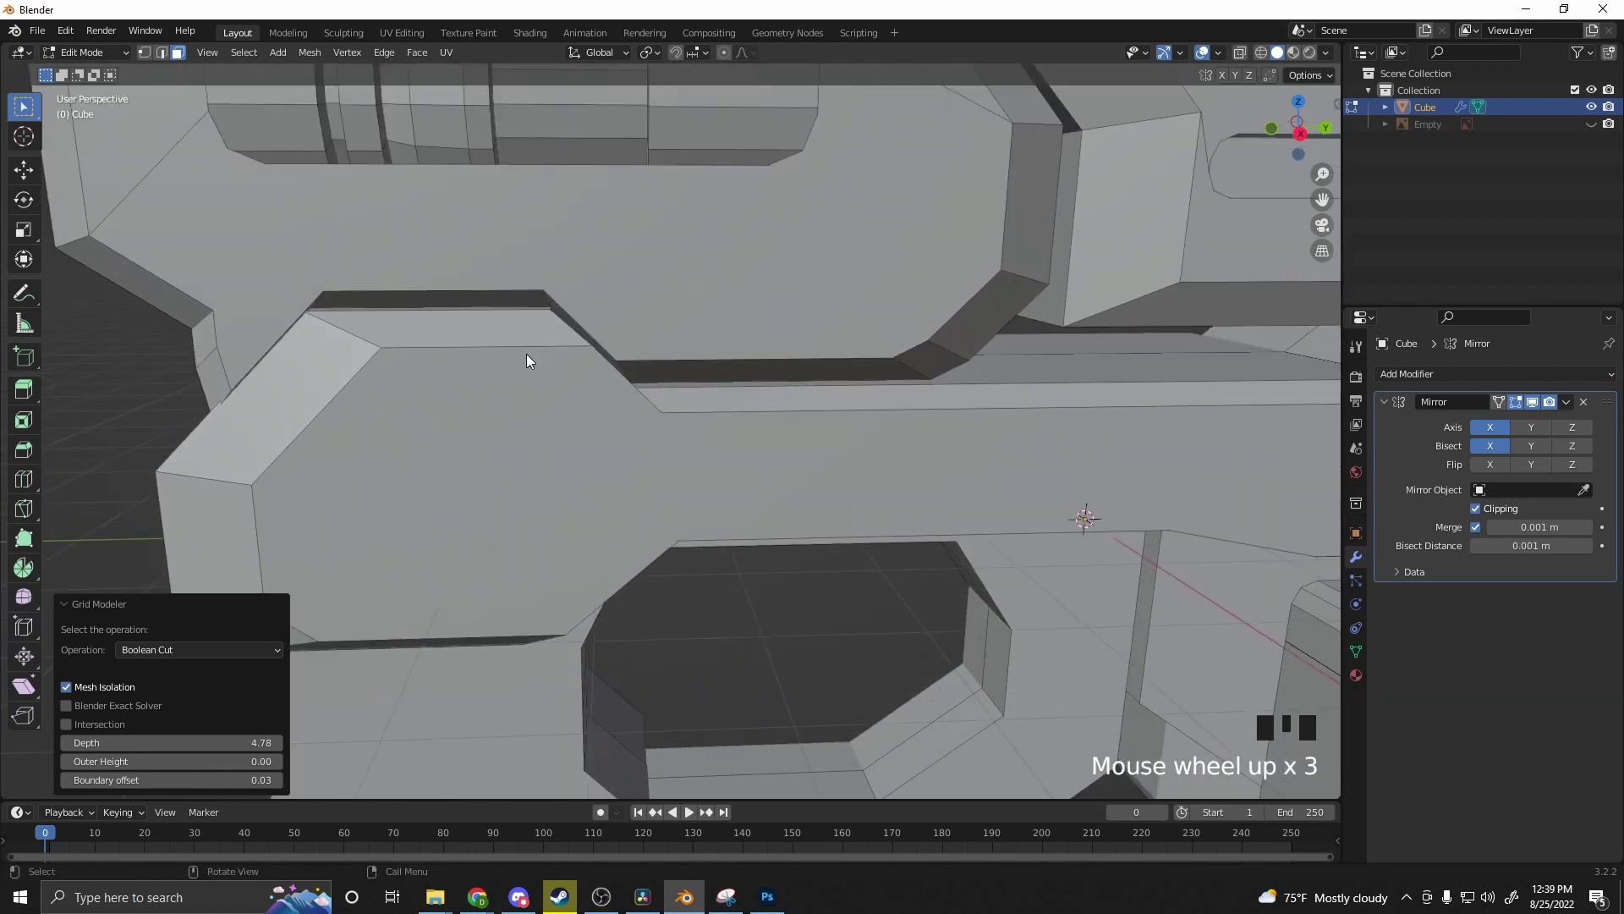
left_click(478, 449)
scroll(475, 454, "up", 2)
right_click(457, 426)
left_click(457, 427)
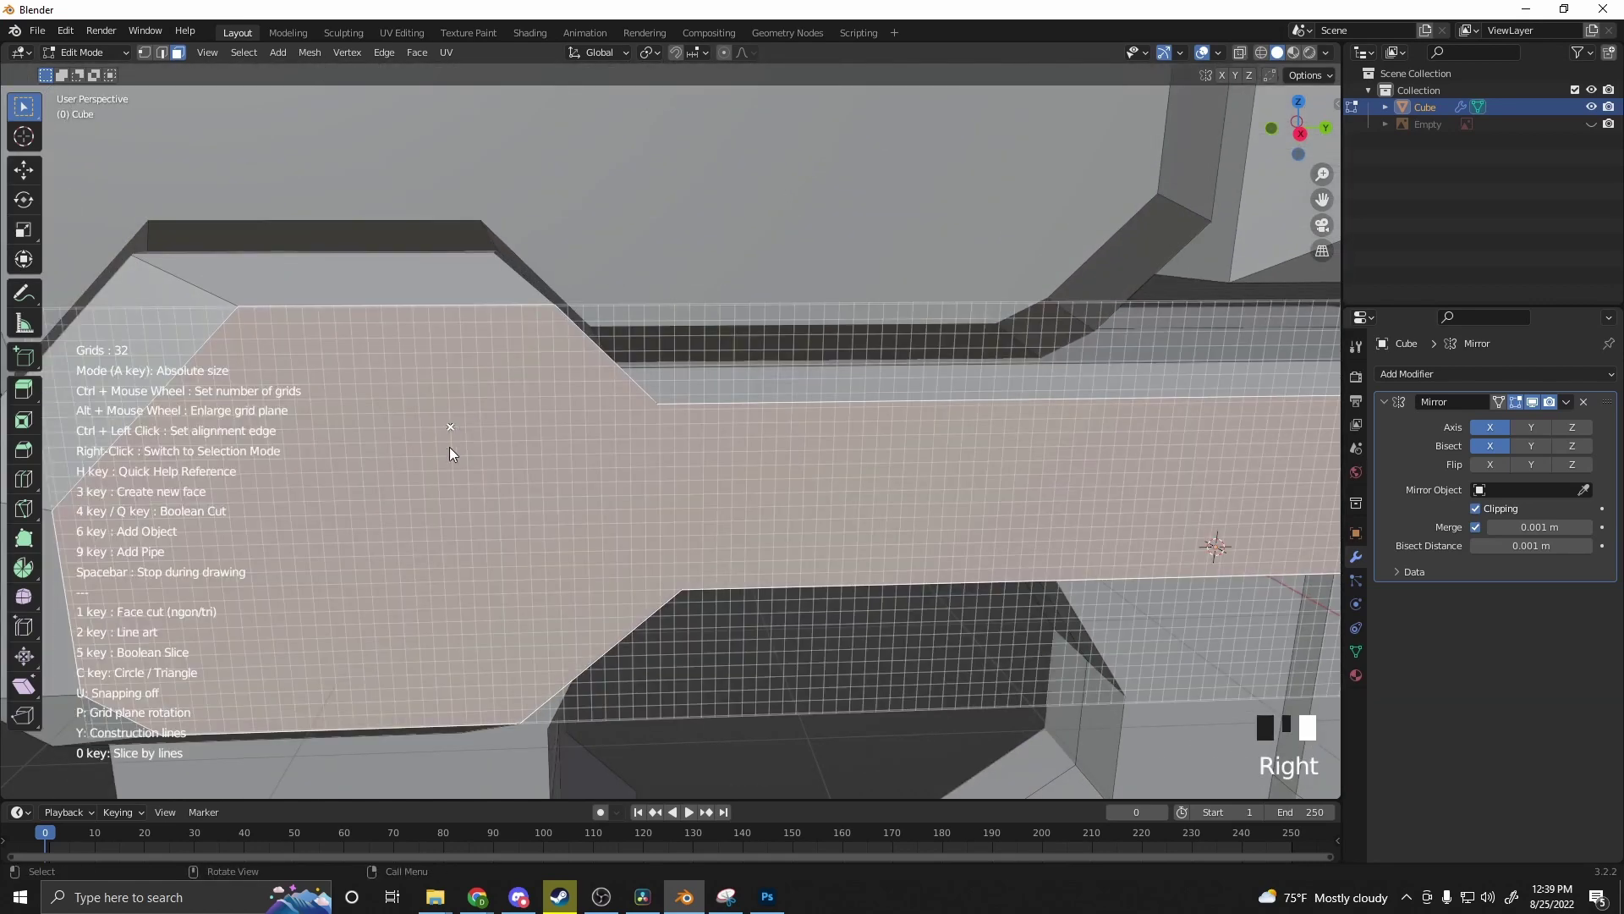
scroll(486, 502, "down", 2)
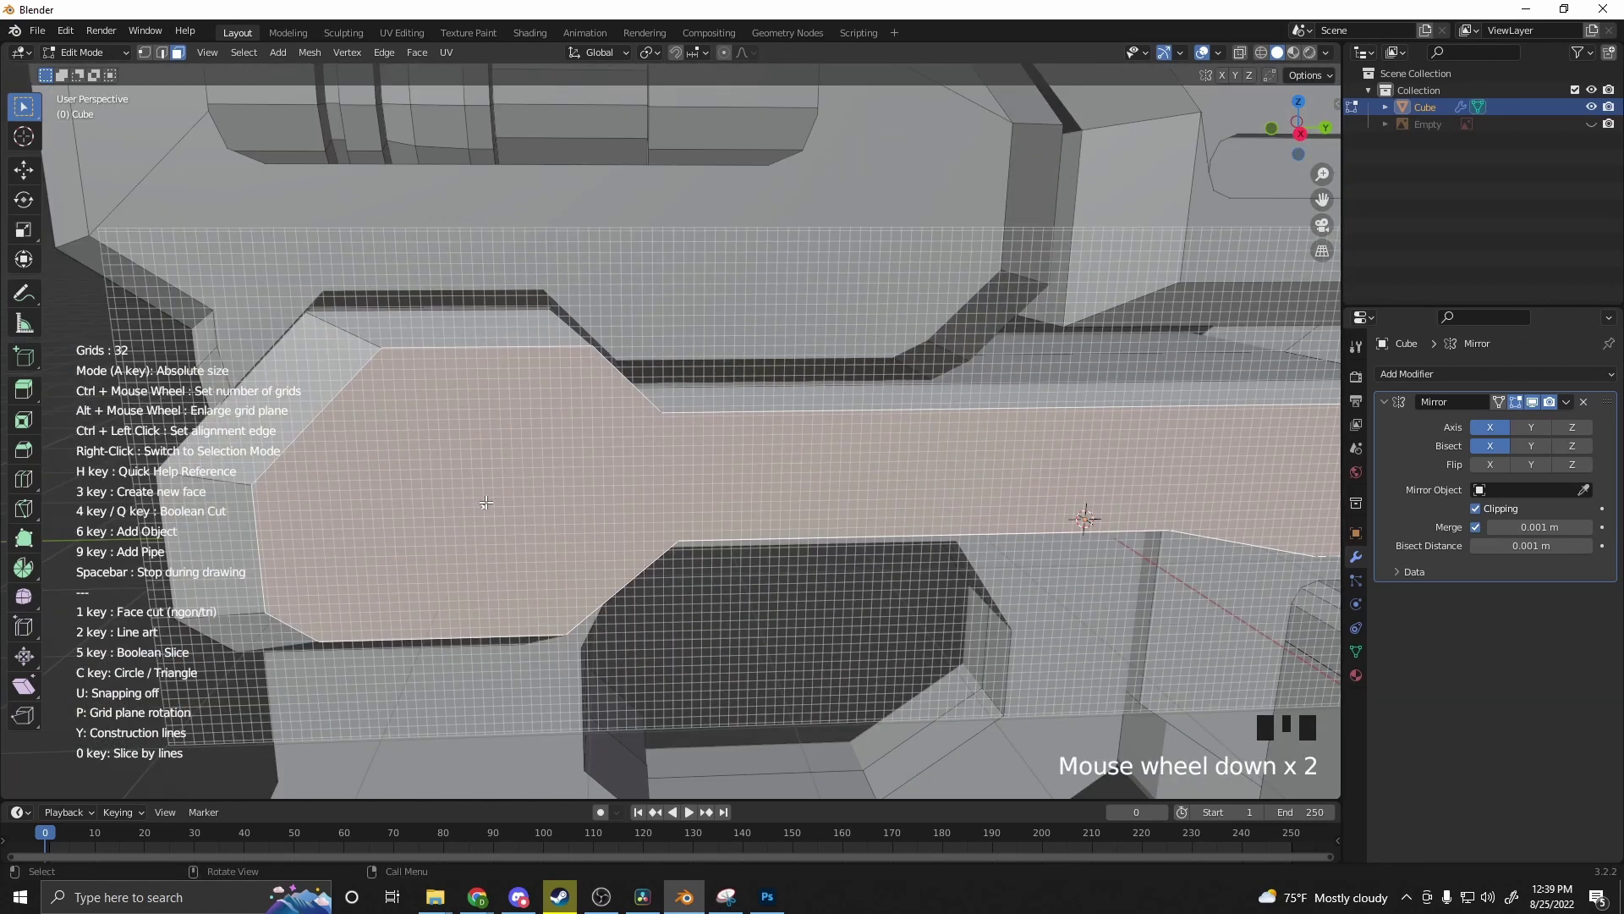
middle_click_drag(542, 387, 733, 492)
scroll(643, 424, "down", 5)
Step: Select the linked geometry of the rear upper body and scale it wider along the global X axis
left_click(731, 495)
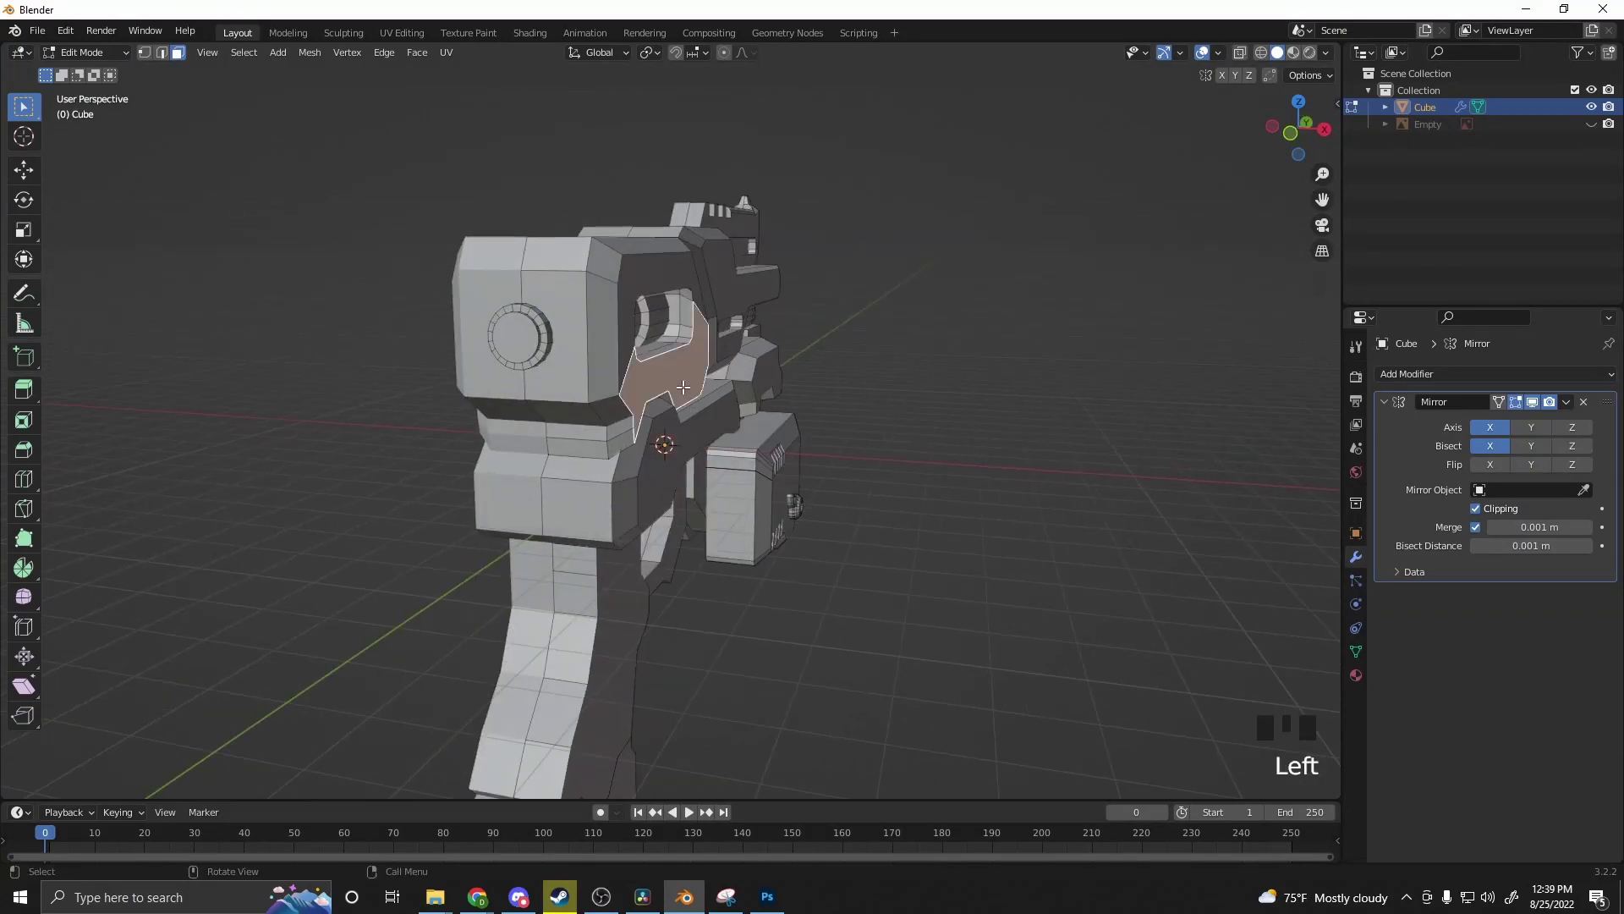
key("l")
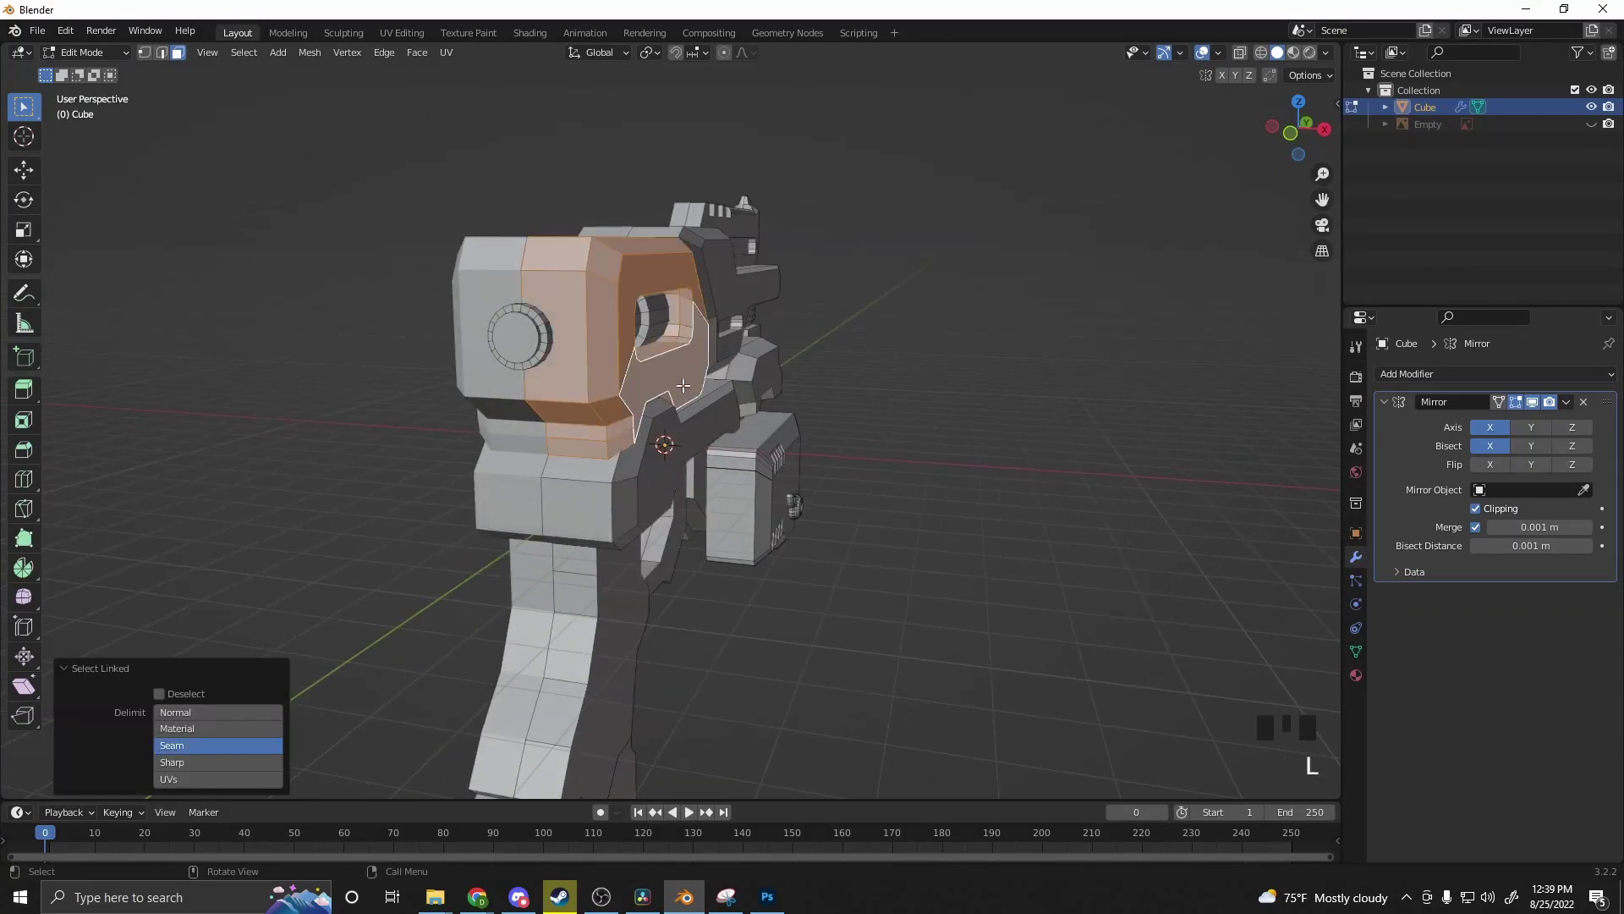
key("s")
key("x")
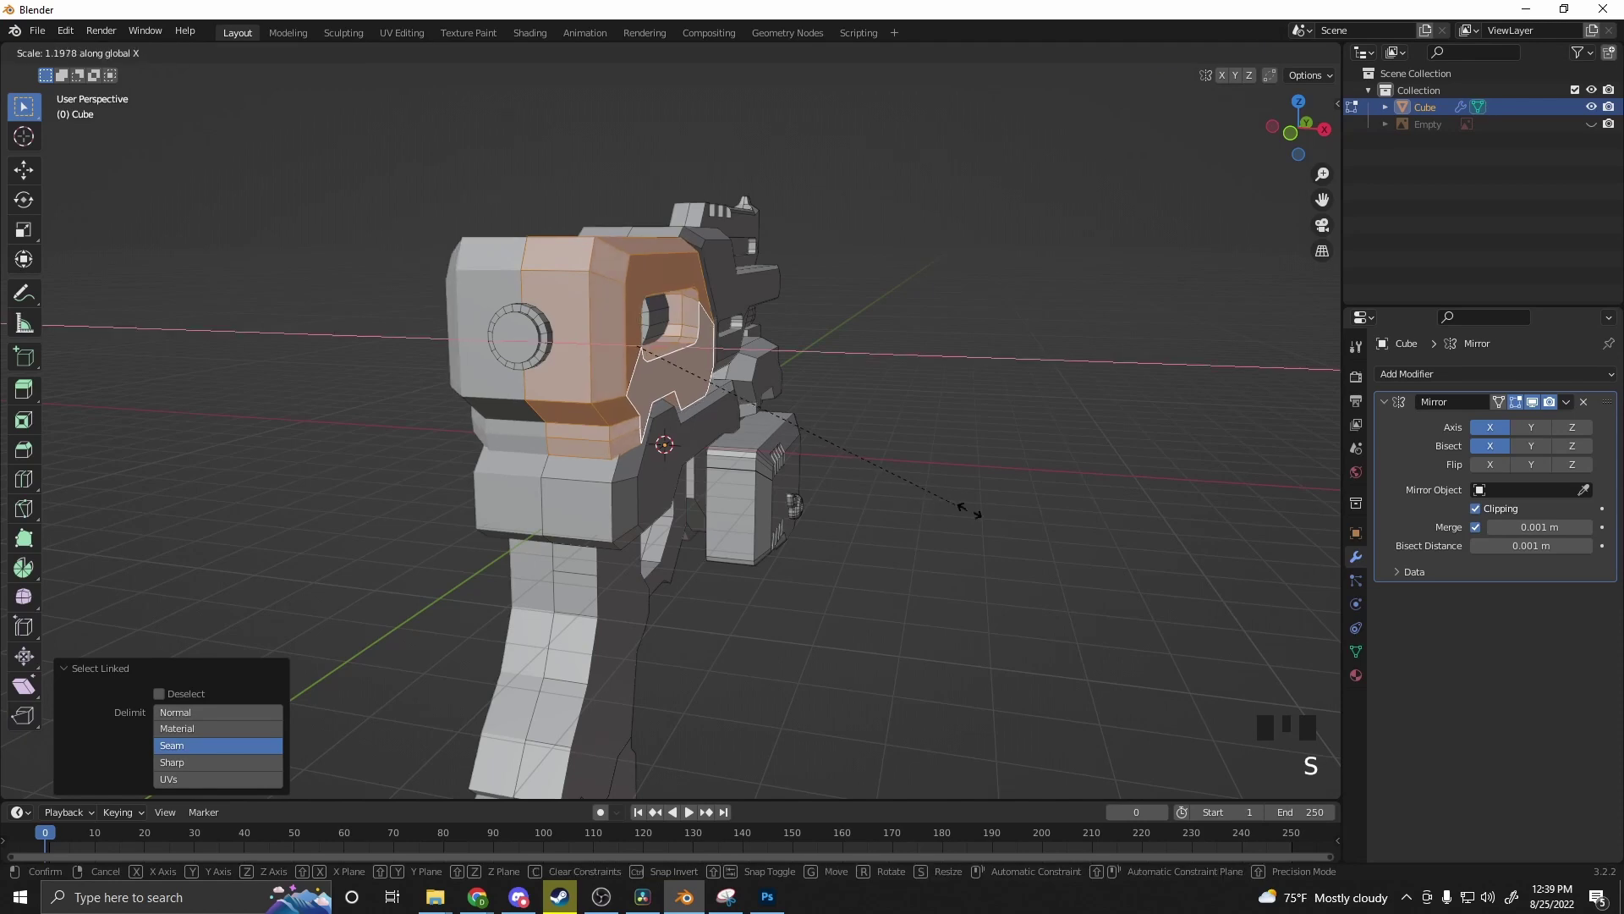
left_click(1026, 524)
middle_click_drag(1001, 533, 674, 436)
Step: With Grid Modeler on the lower frame's side face, enlarge the 8-grid plane and create a 20-edge circular face overlapping the frame's upper edge
left_click(845, 427)
scroll(970, 396, "up", 2)
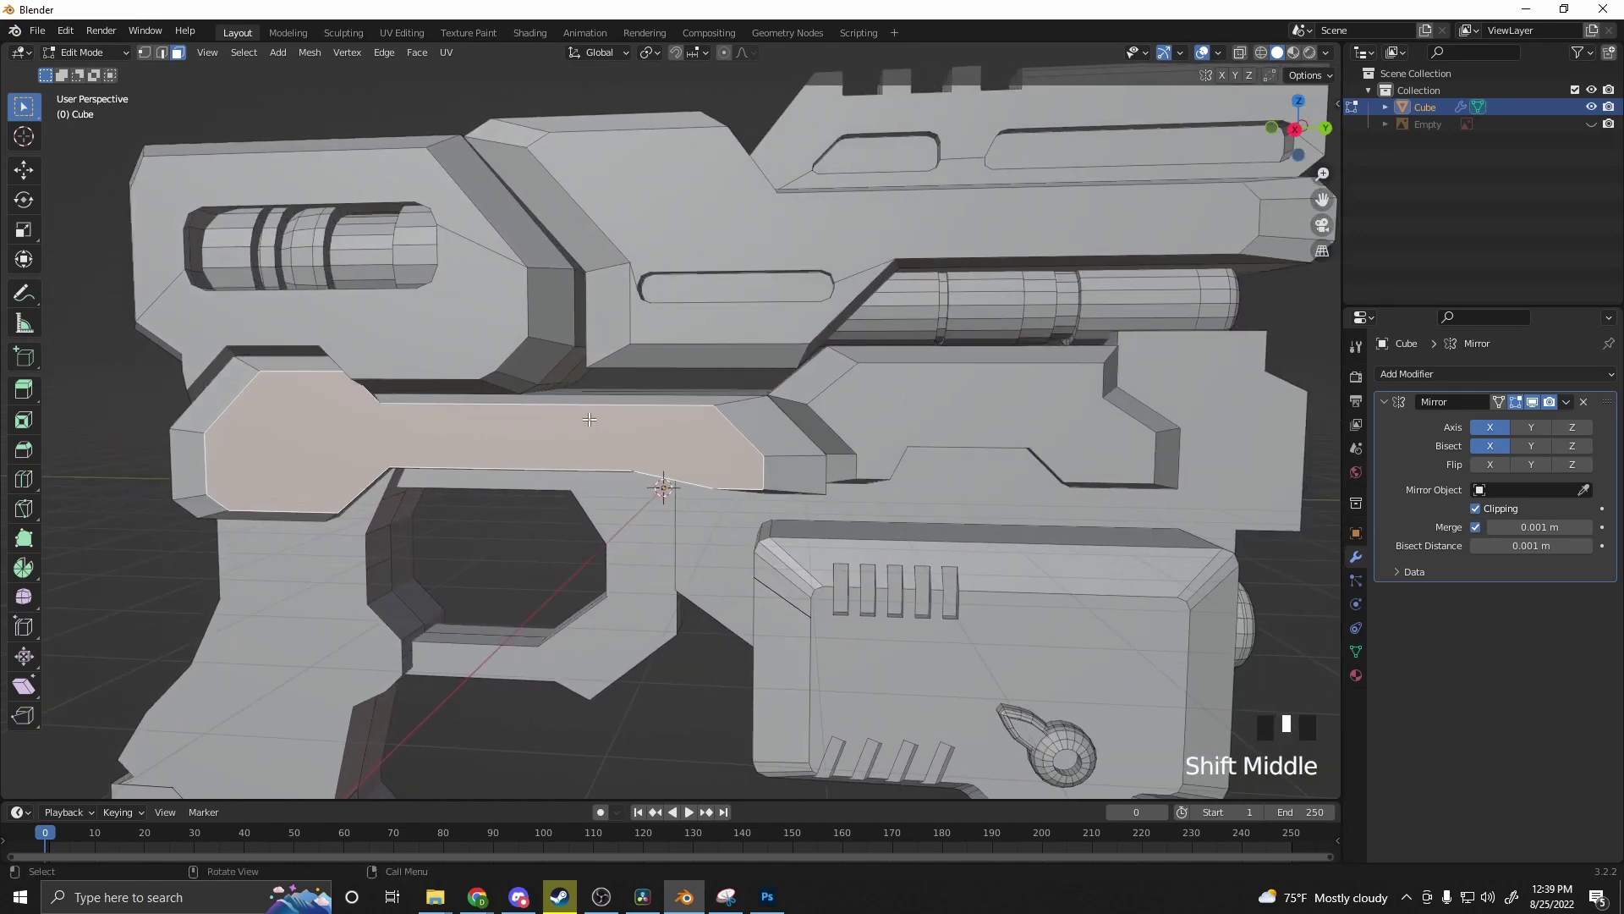
right_click(599, 462)
left_click(624, 440)
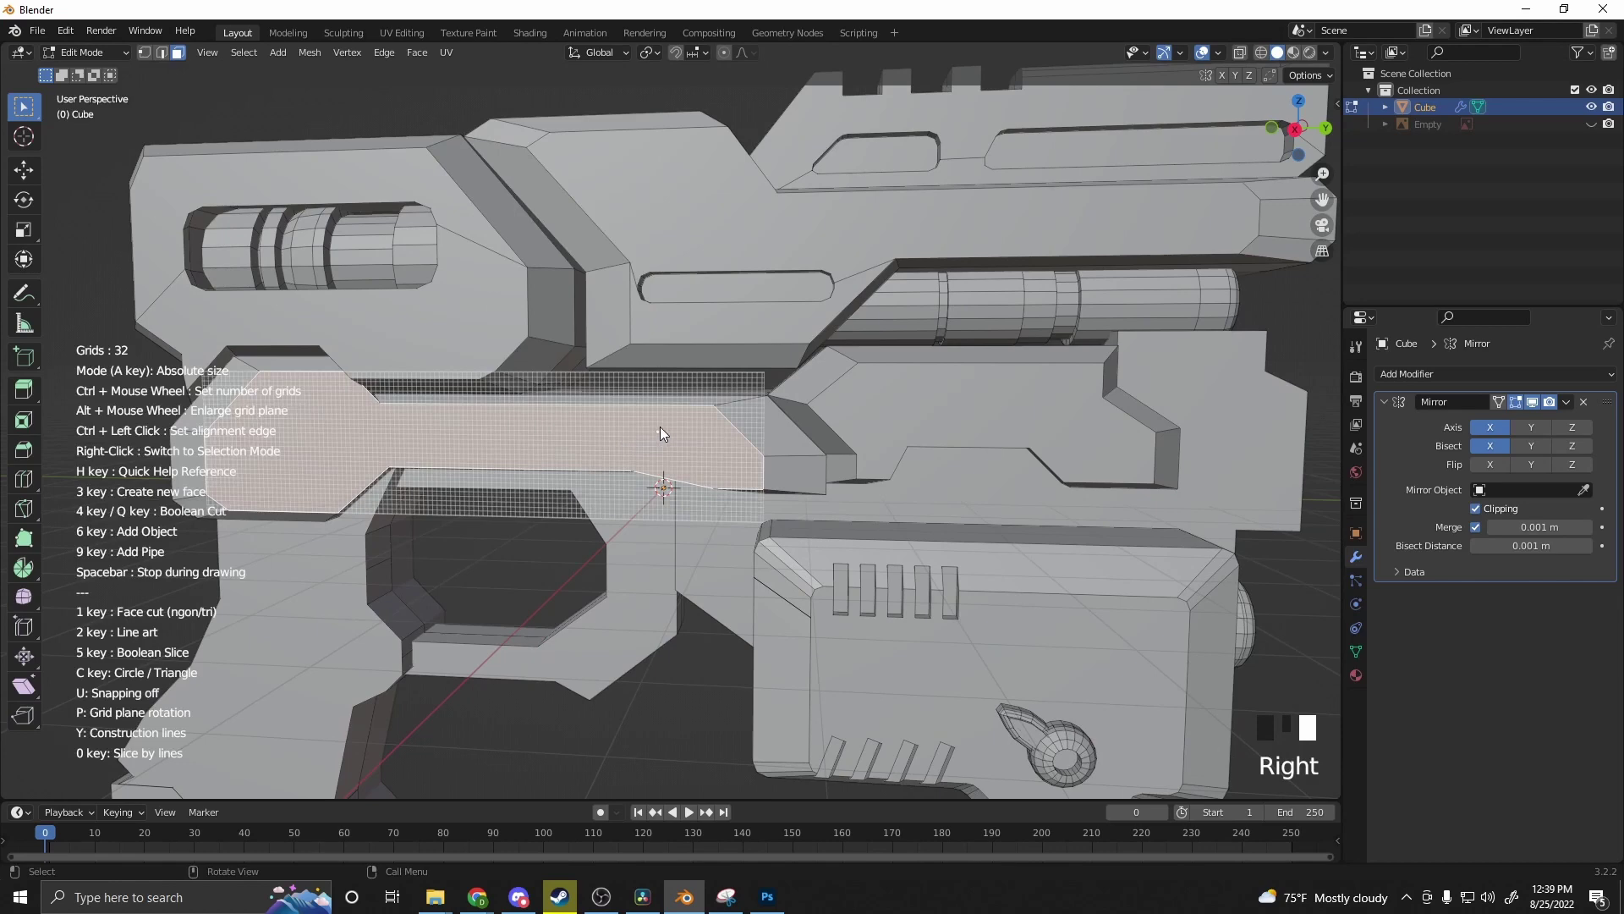
scroll(665, 420, "up", 3, "alt")
scroll(665, 419, "down", 14, "ctrl")
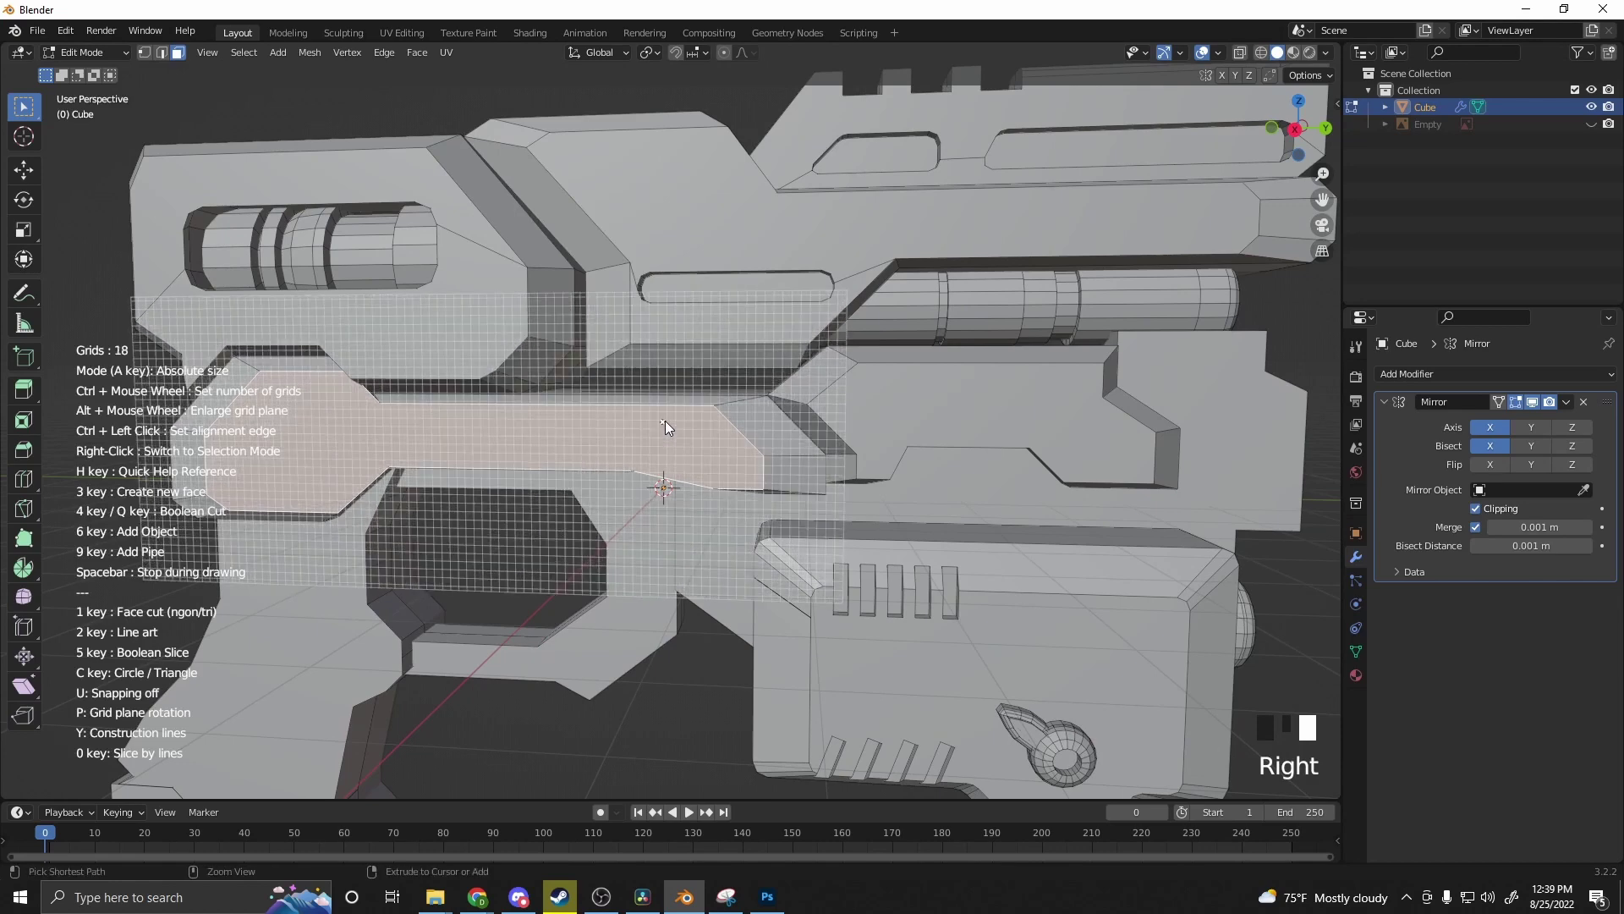
scroll(665, 419, "down", 10, "ctrl")
mouse_move(665, 420)
middle_mouse_down()
mouse_move(702, 431)
mouse_move(600, 382)
middle_mouse_up()
key("c")
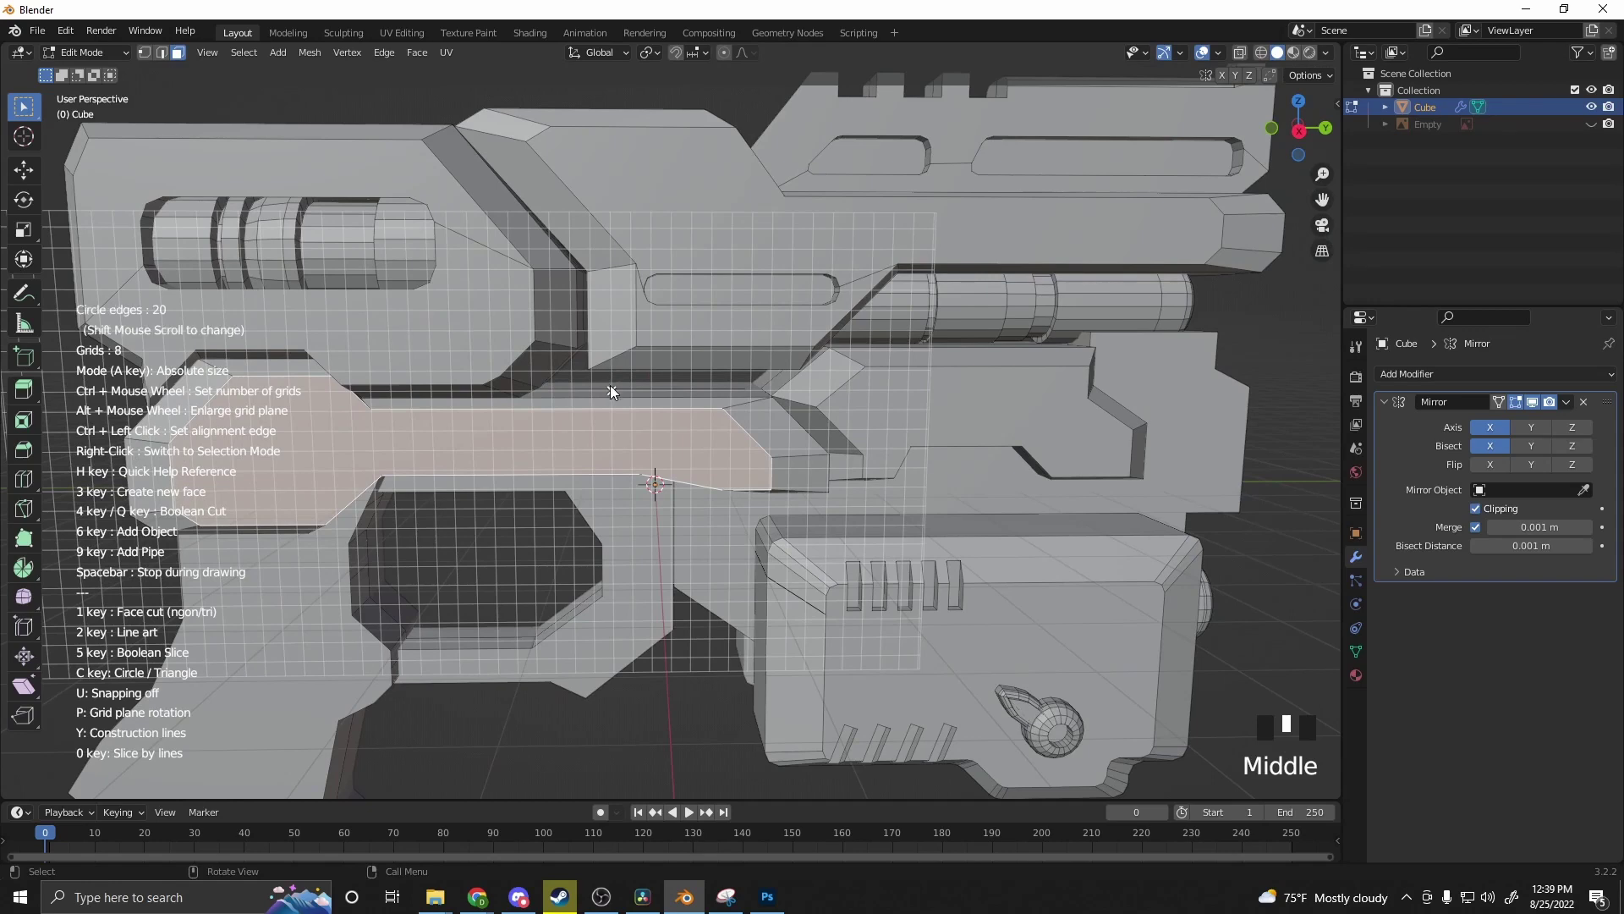
left_click_drag(667, 444, 682, 406)
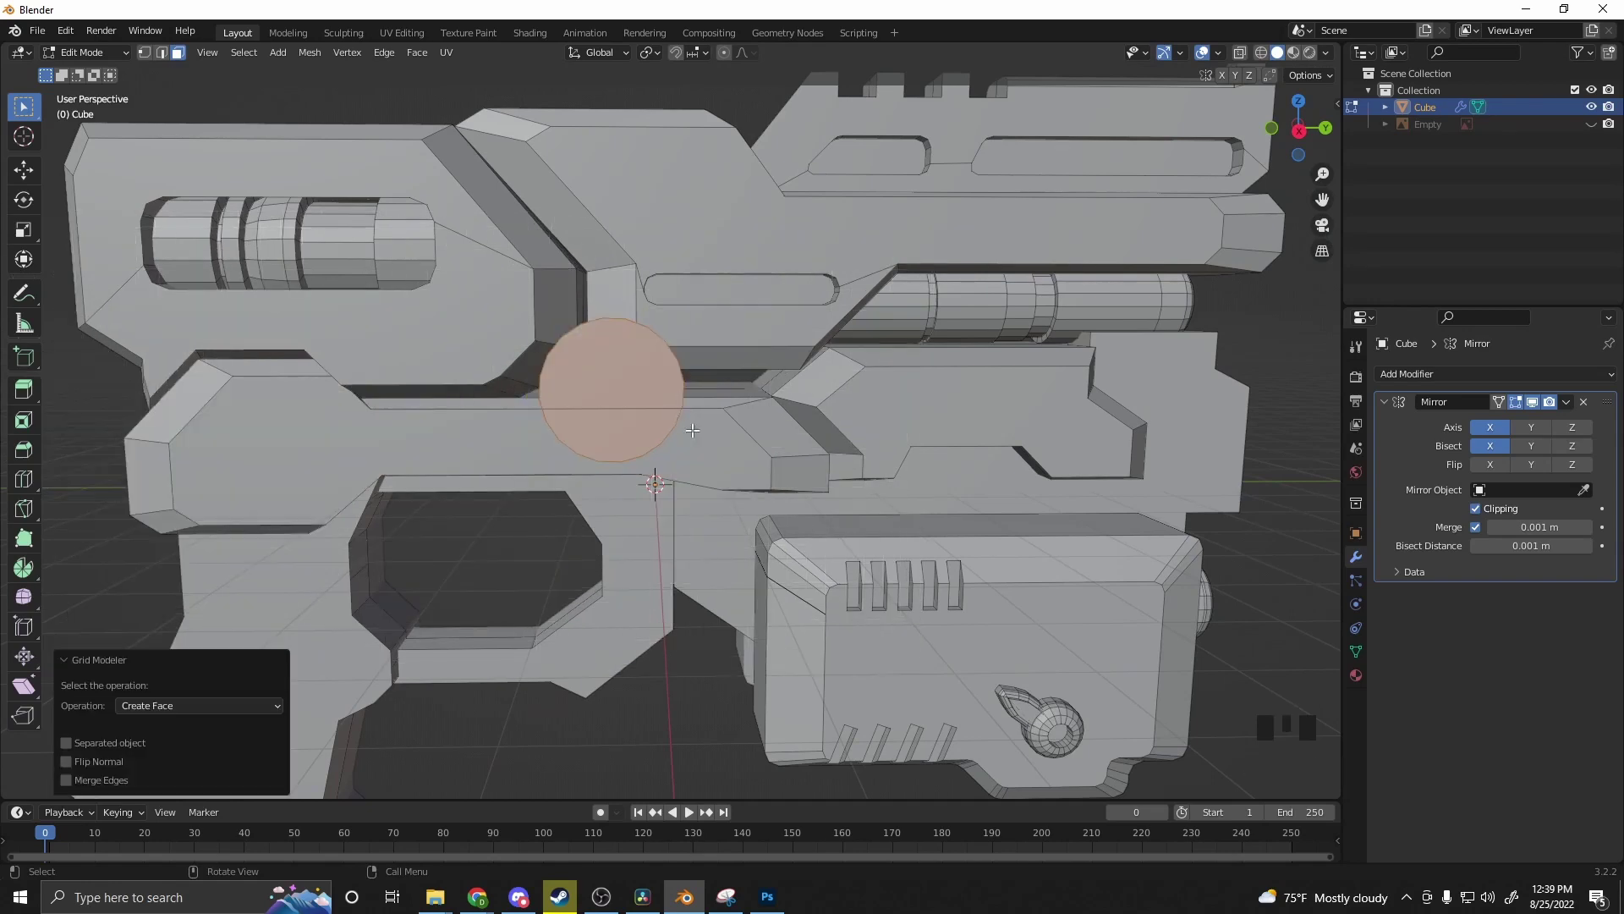
Step: Extrude the circular face outward about 0.5 m into a disc
middle_click_drag(682, 406, 823, 488)
key("e")
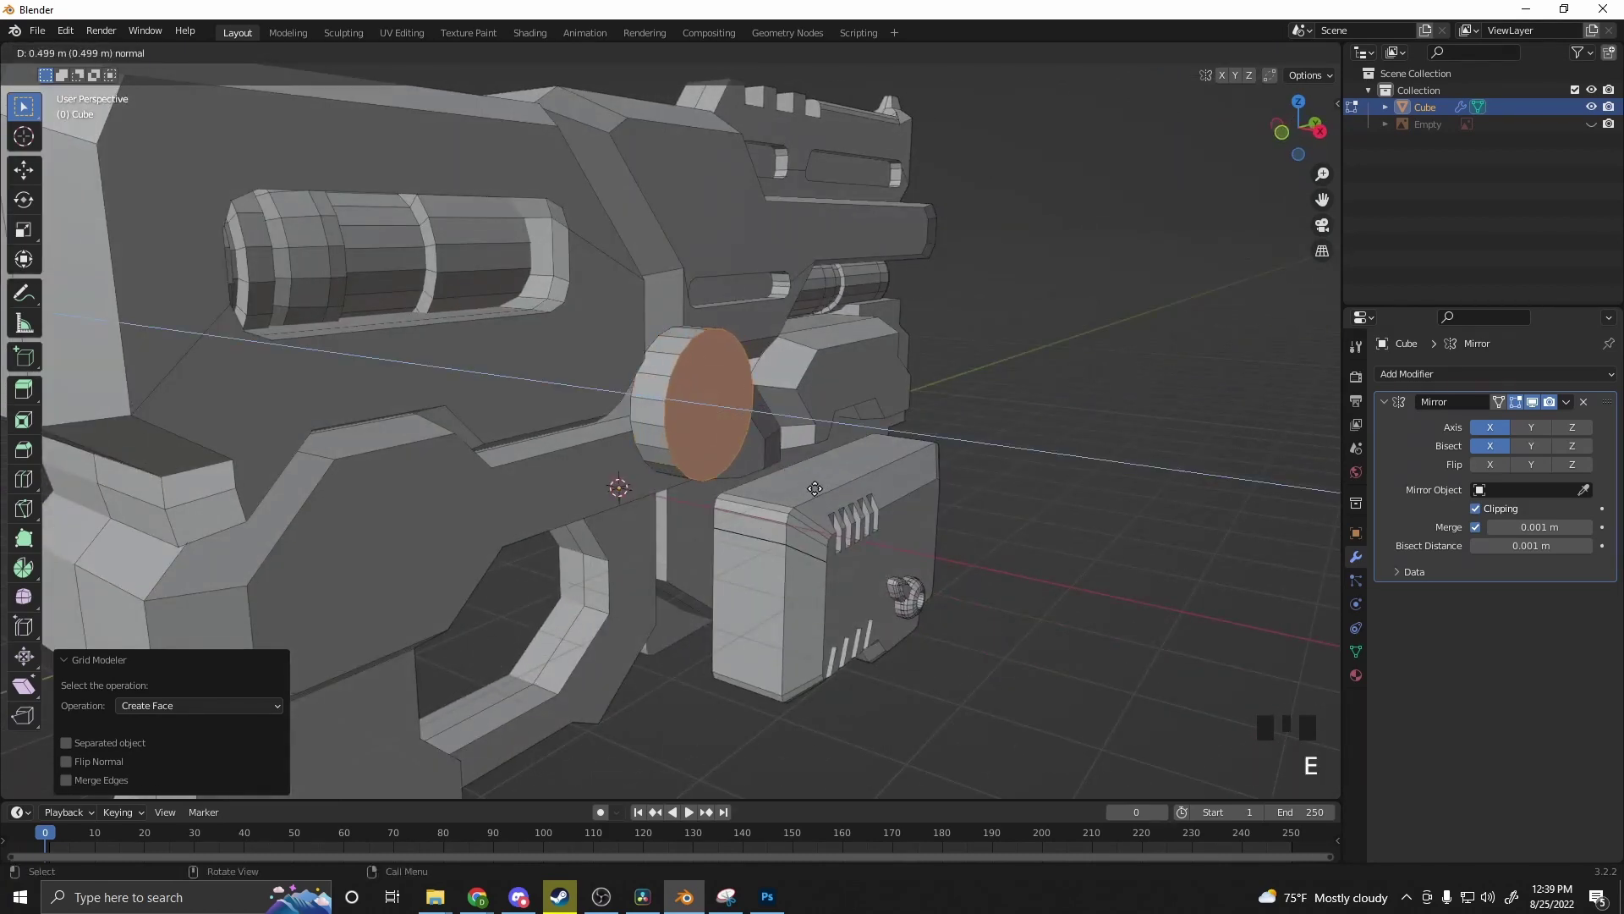
left_click(815, 488)
key("g")
left_click(985, 556)
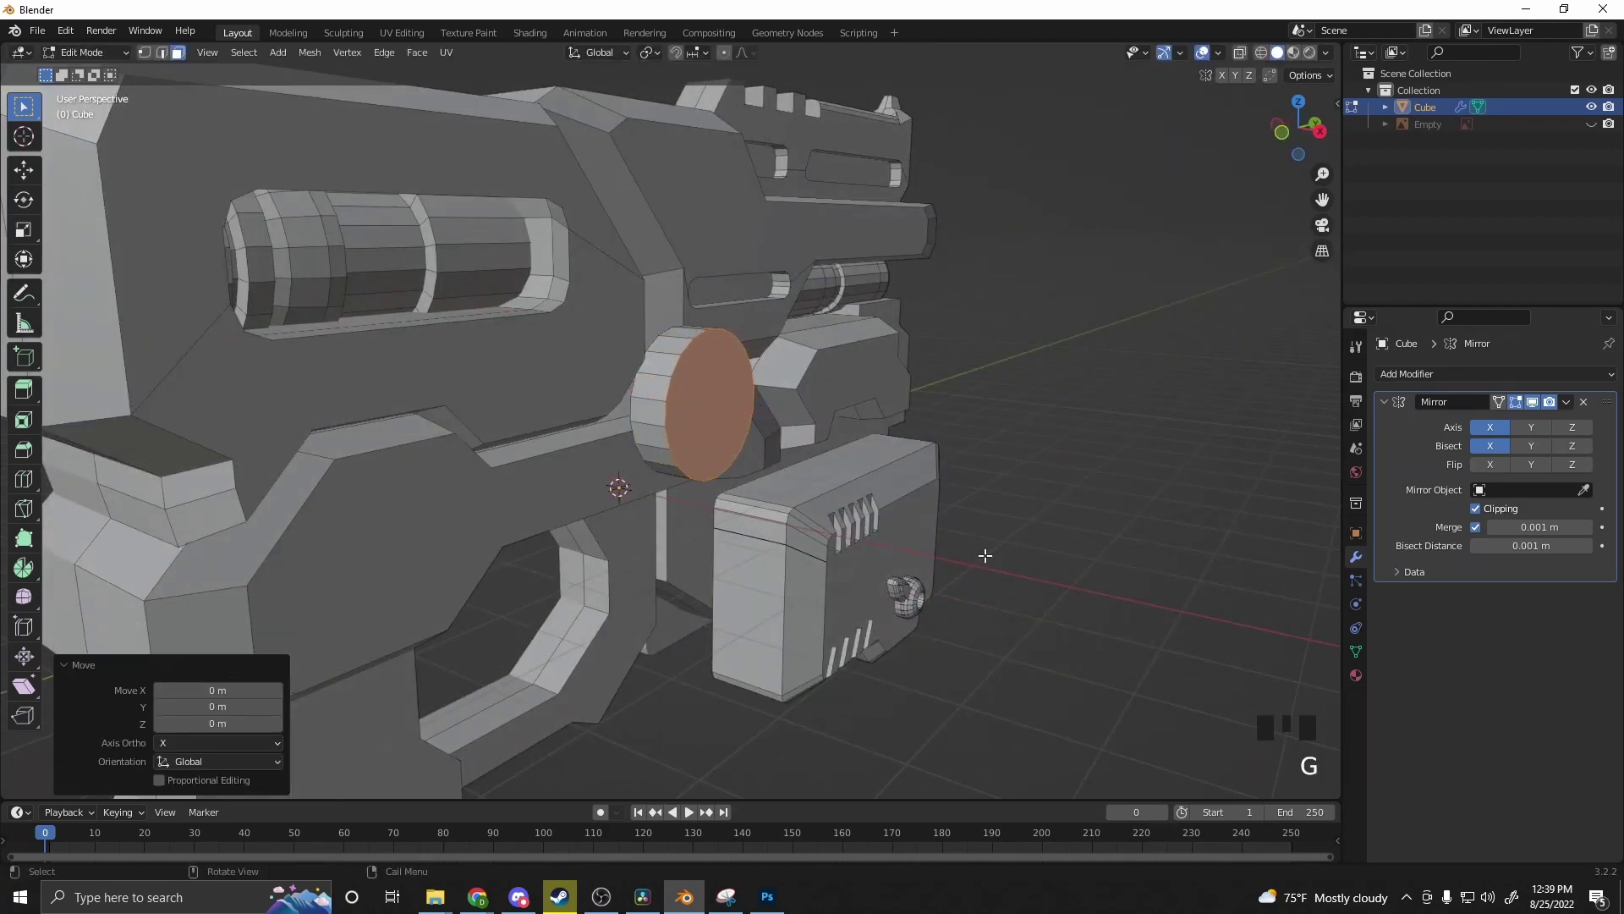
Step: Move the whole disc inward about 0.43 m along global X, and its front face outward about 0.33 m
key("g")
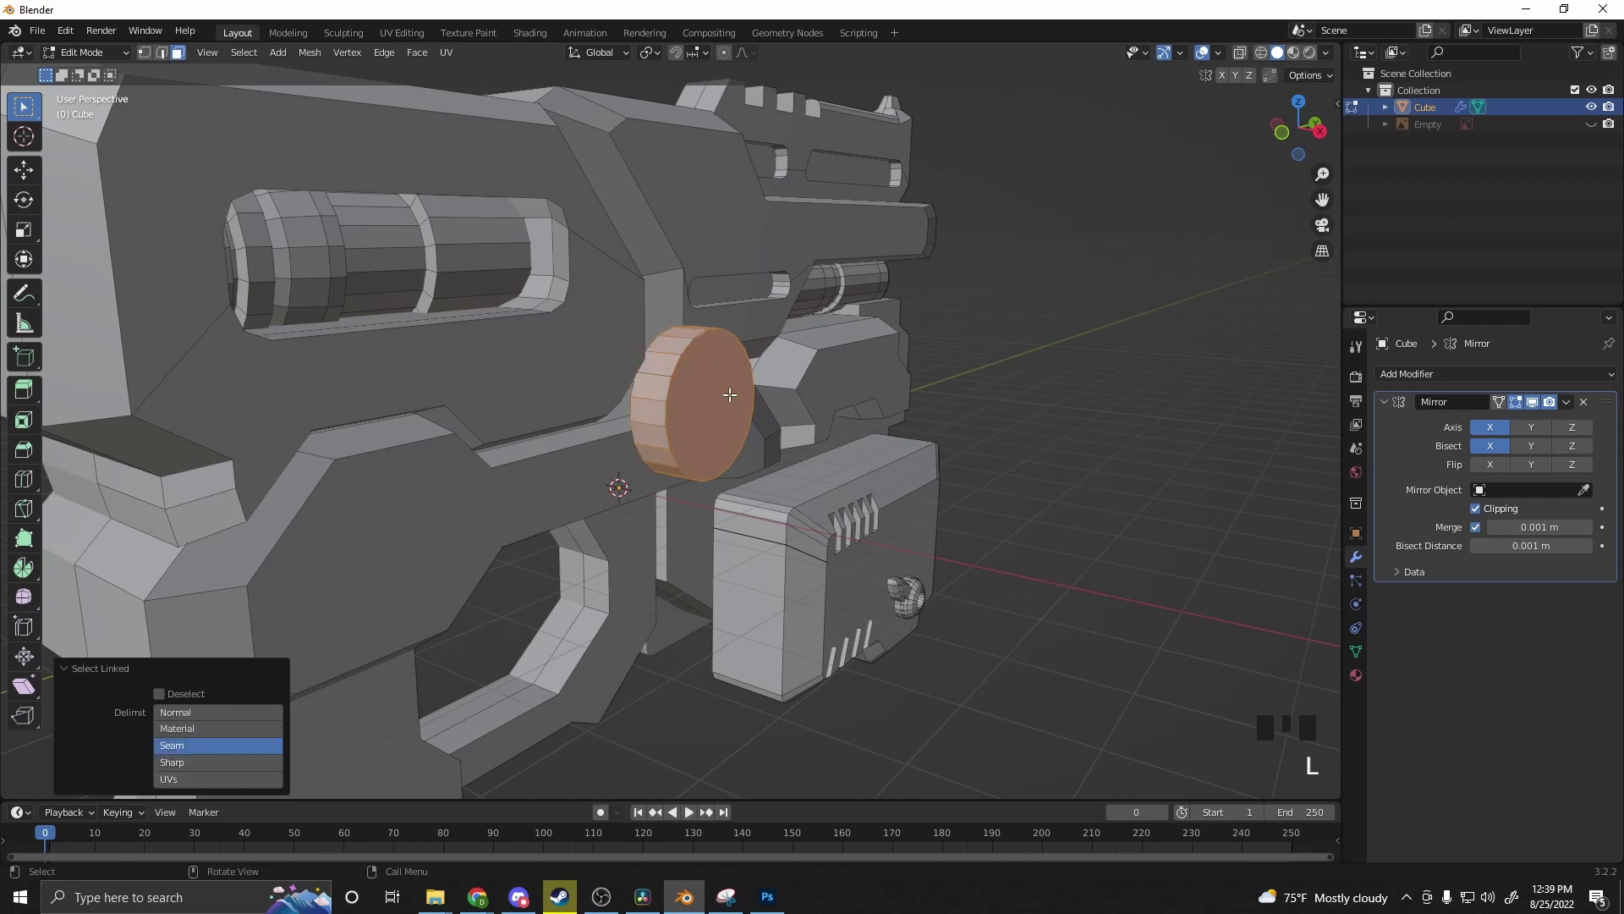
left_click(700, 392)
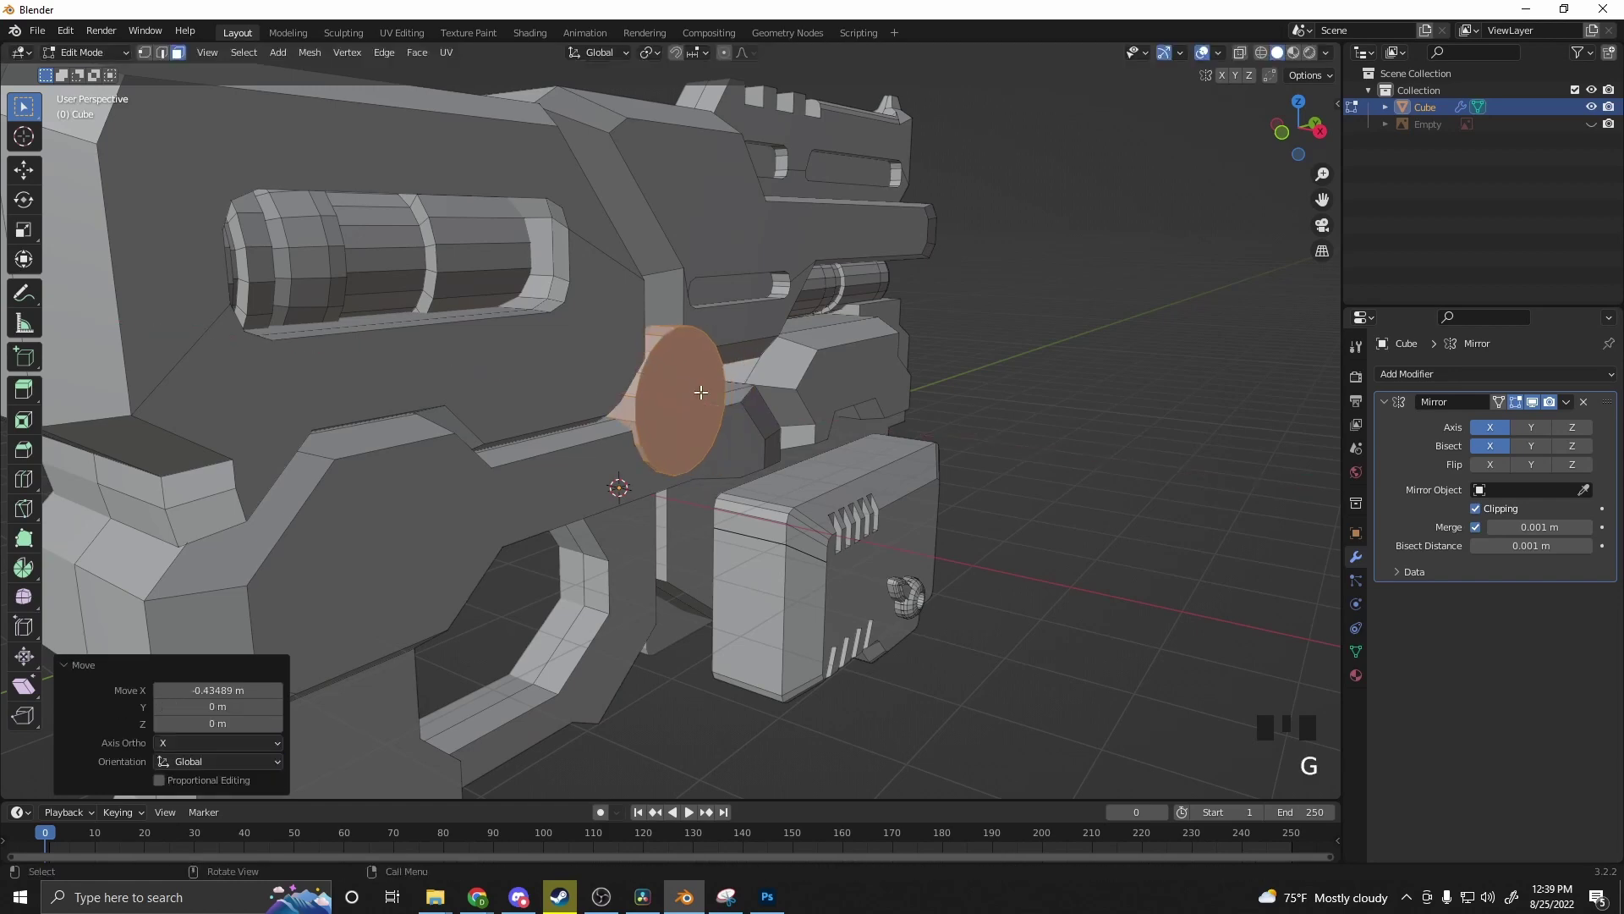
key("g")
left_click(703, 438)
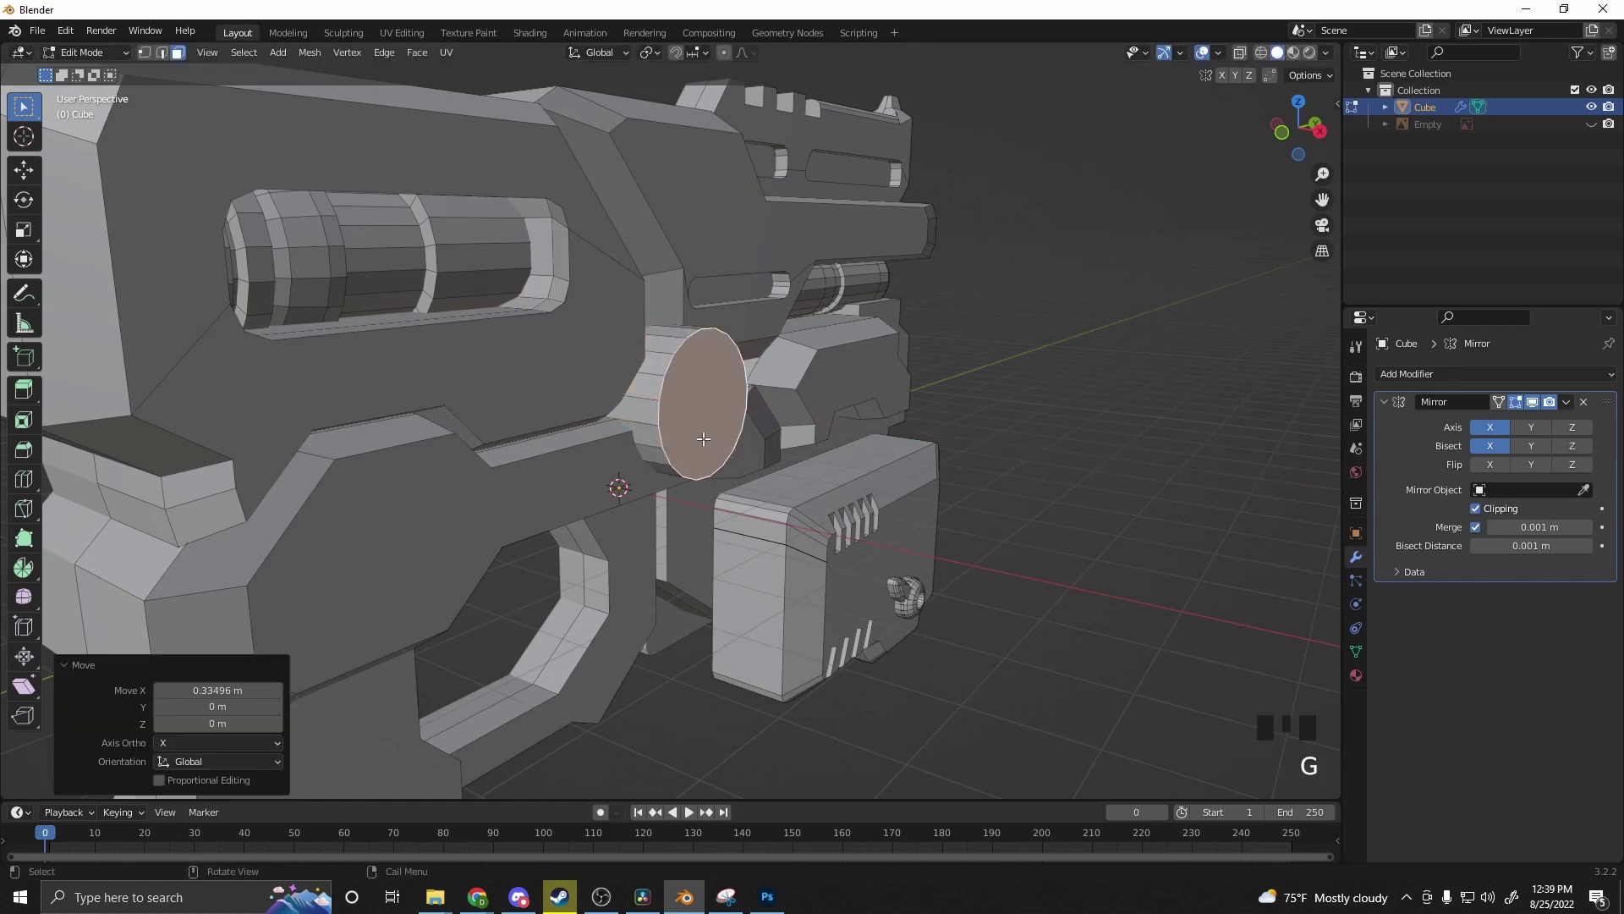
Step: Bevel the rim of the disc's front face with 3 segments and a width of about 0.28 m
middle_click_drag(703, 439, 750, 550)
key("ctrl+b")
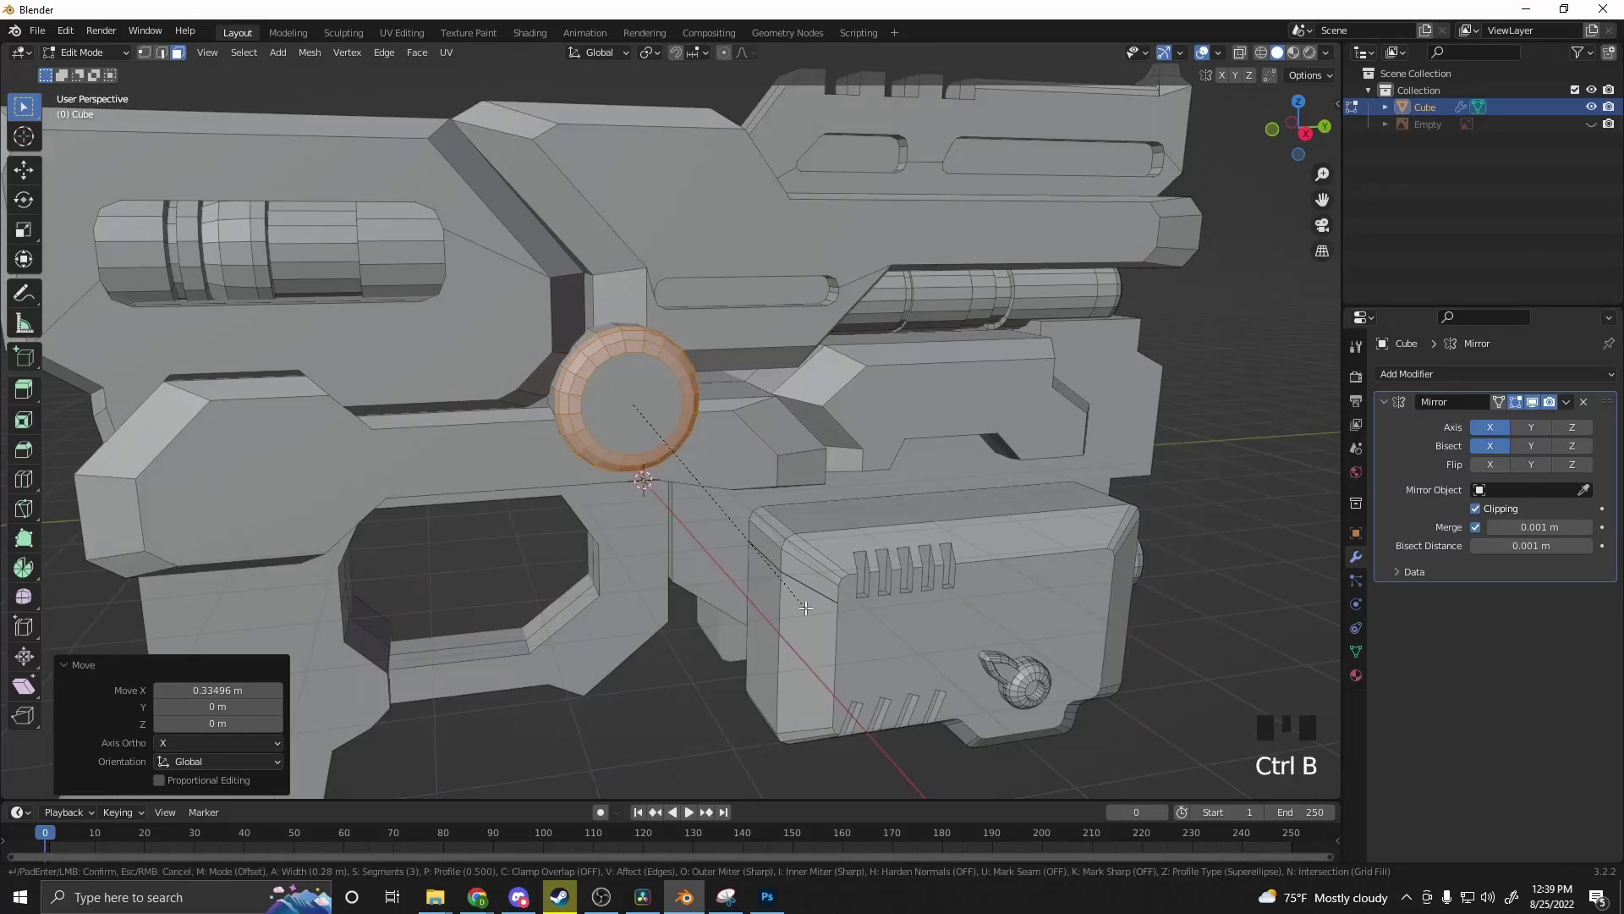
left_click(806, 607)
Step: Extrude the disc's front face about 0.39 m inward, inset it and raise the inset centre about 0.24 m
left_click(665, 434)
key("e")
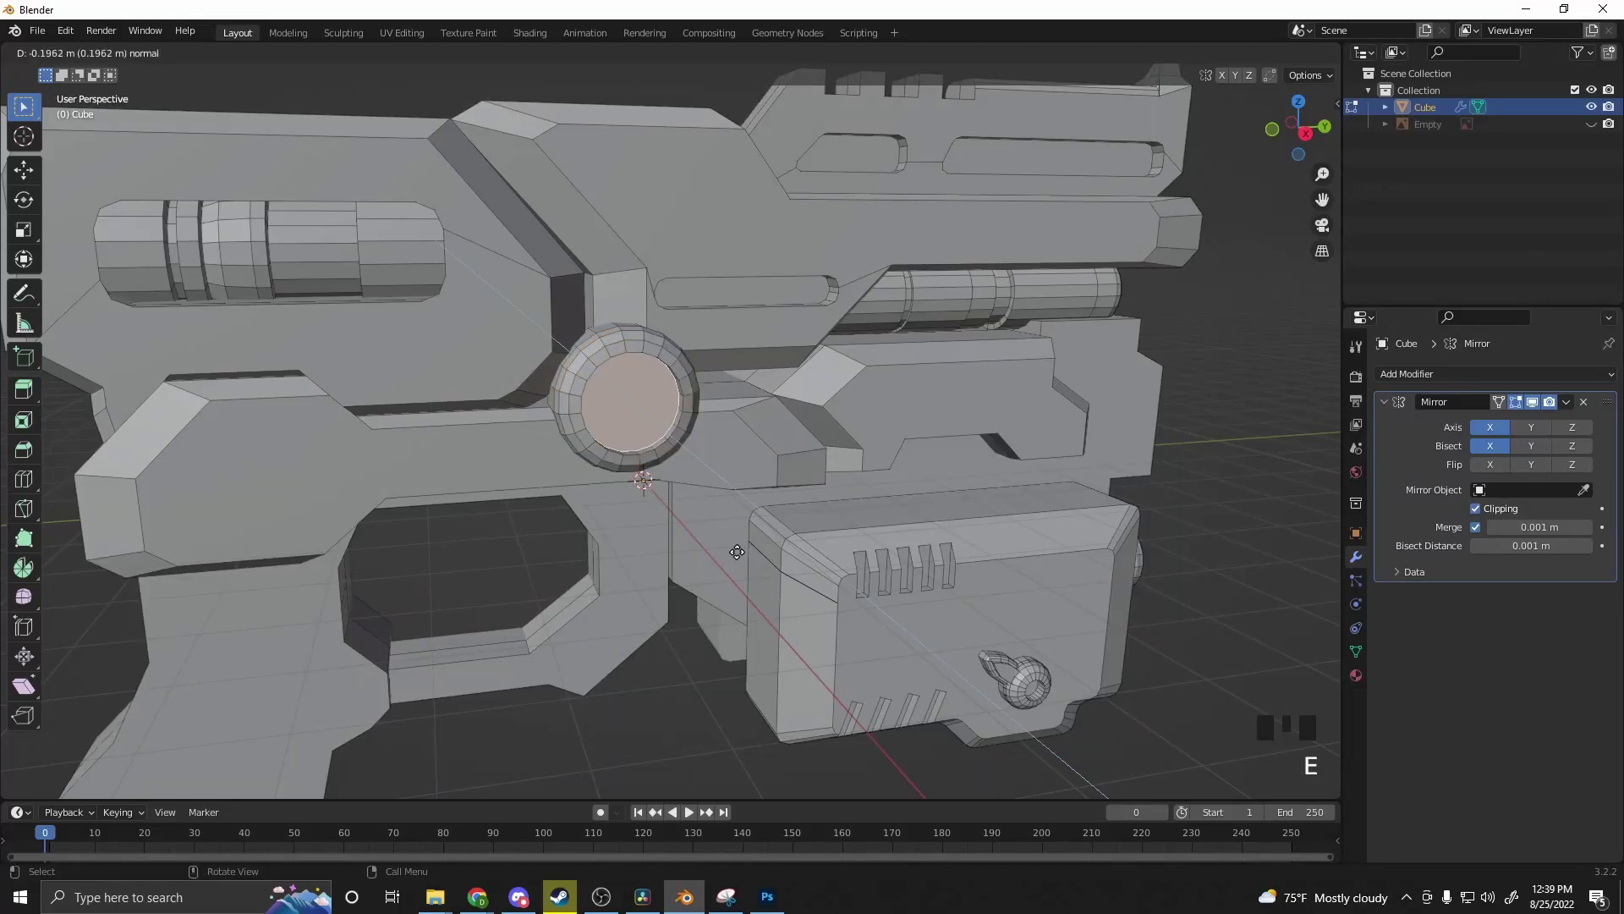
left_click(730, 550)
key("ctrl+z")
key("e")
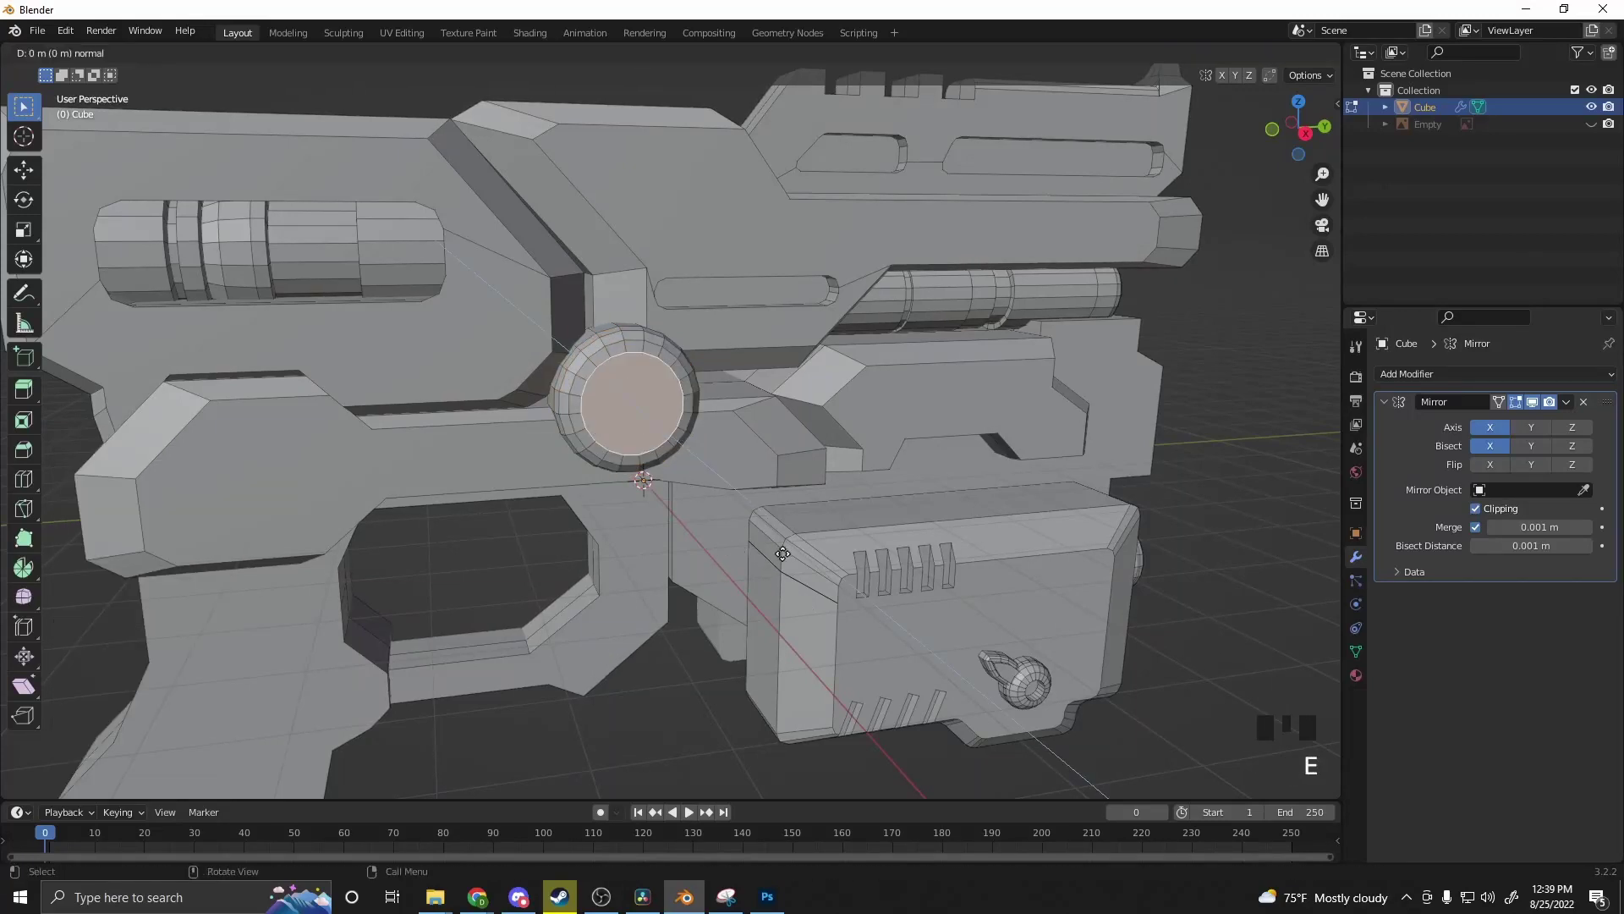
left_click(773, 552)
key("i")
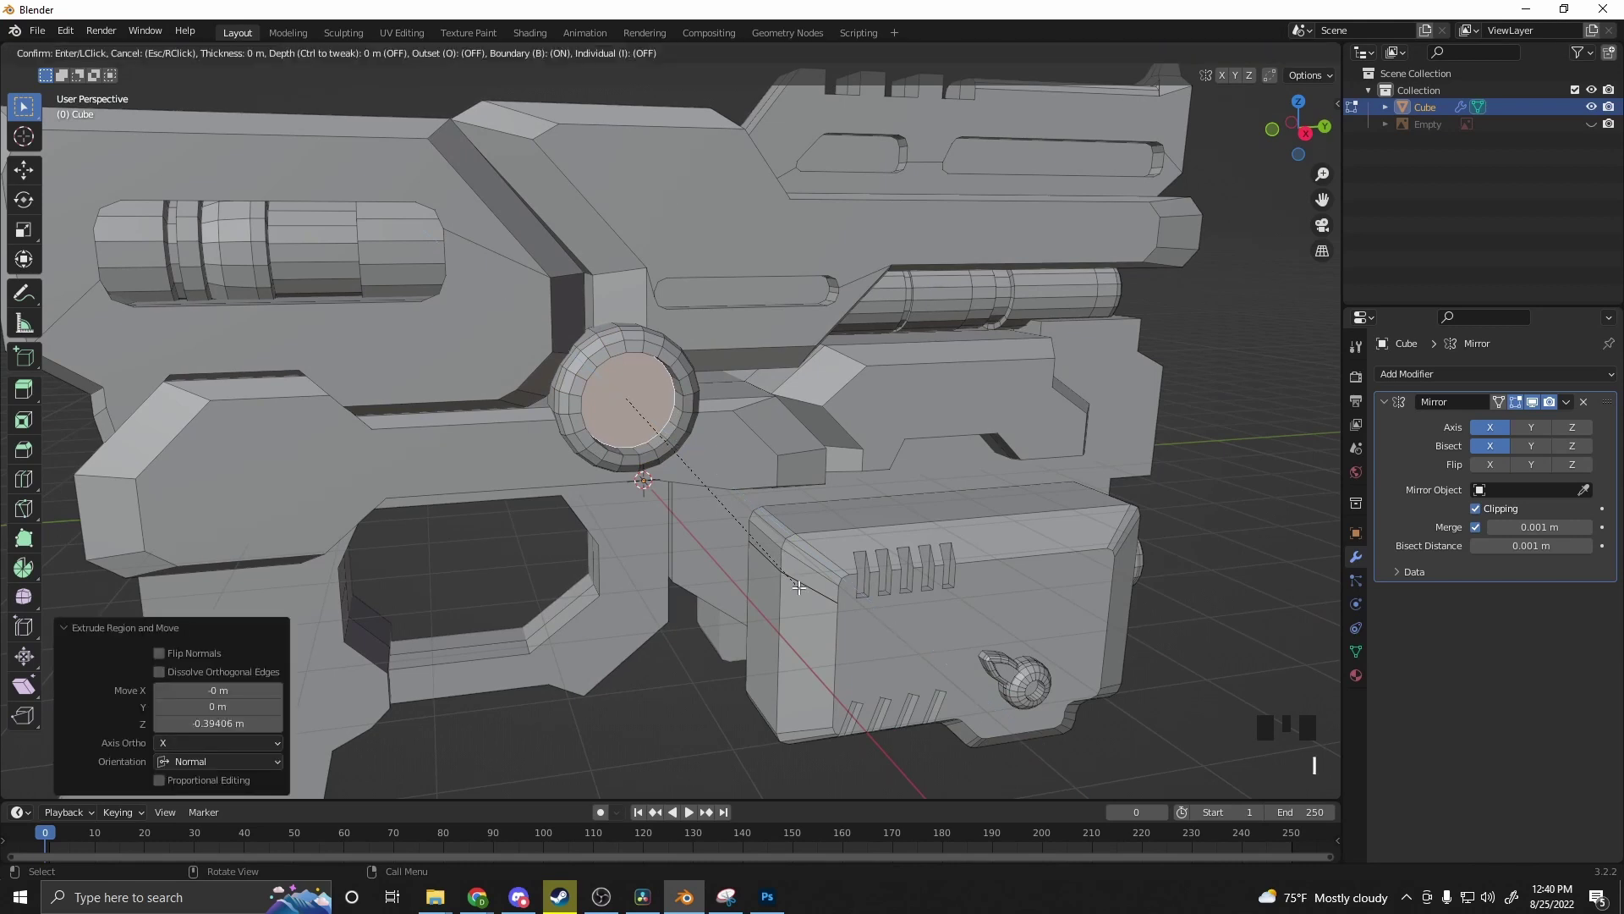
left_click(786, 595)
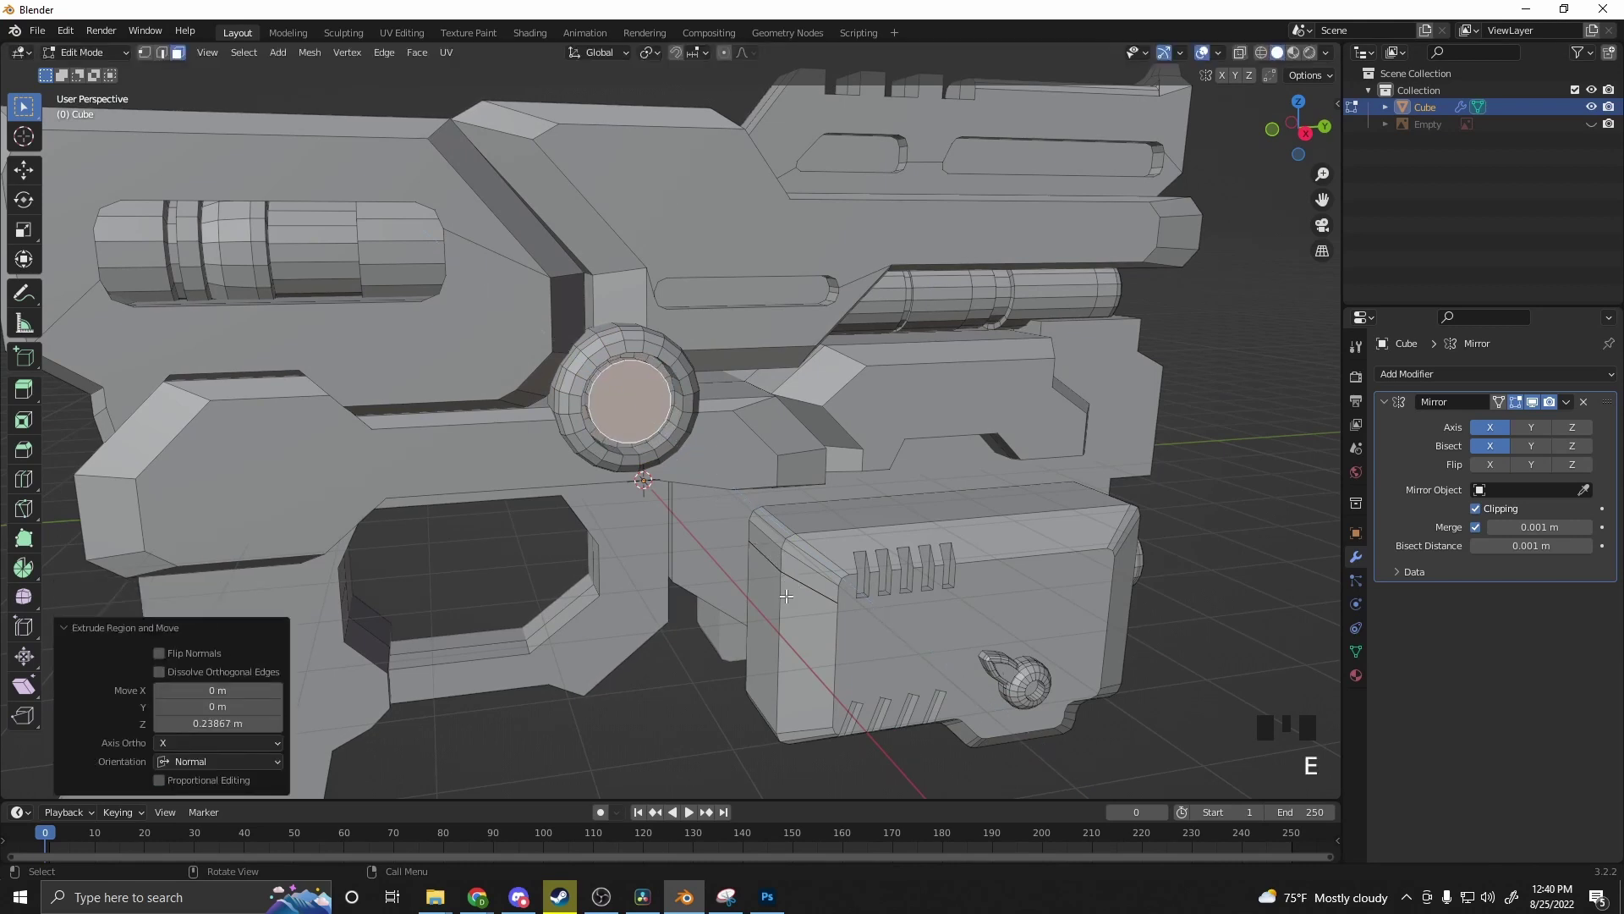
Step: Inset the disc's raised centre face by about 0.13 m and extrude it about 0.39 m inward
key("i")
left_click(791, 624)
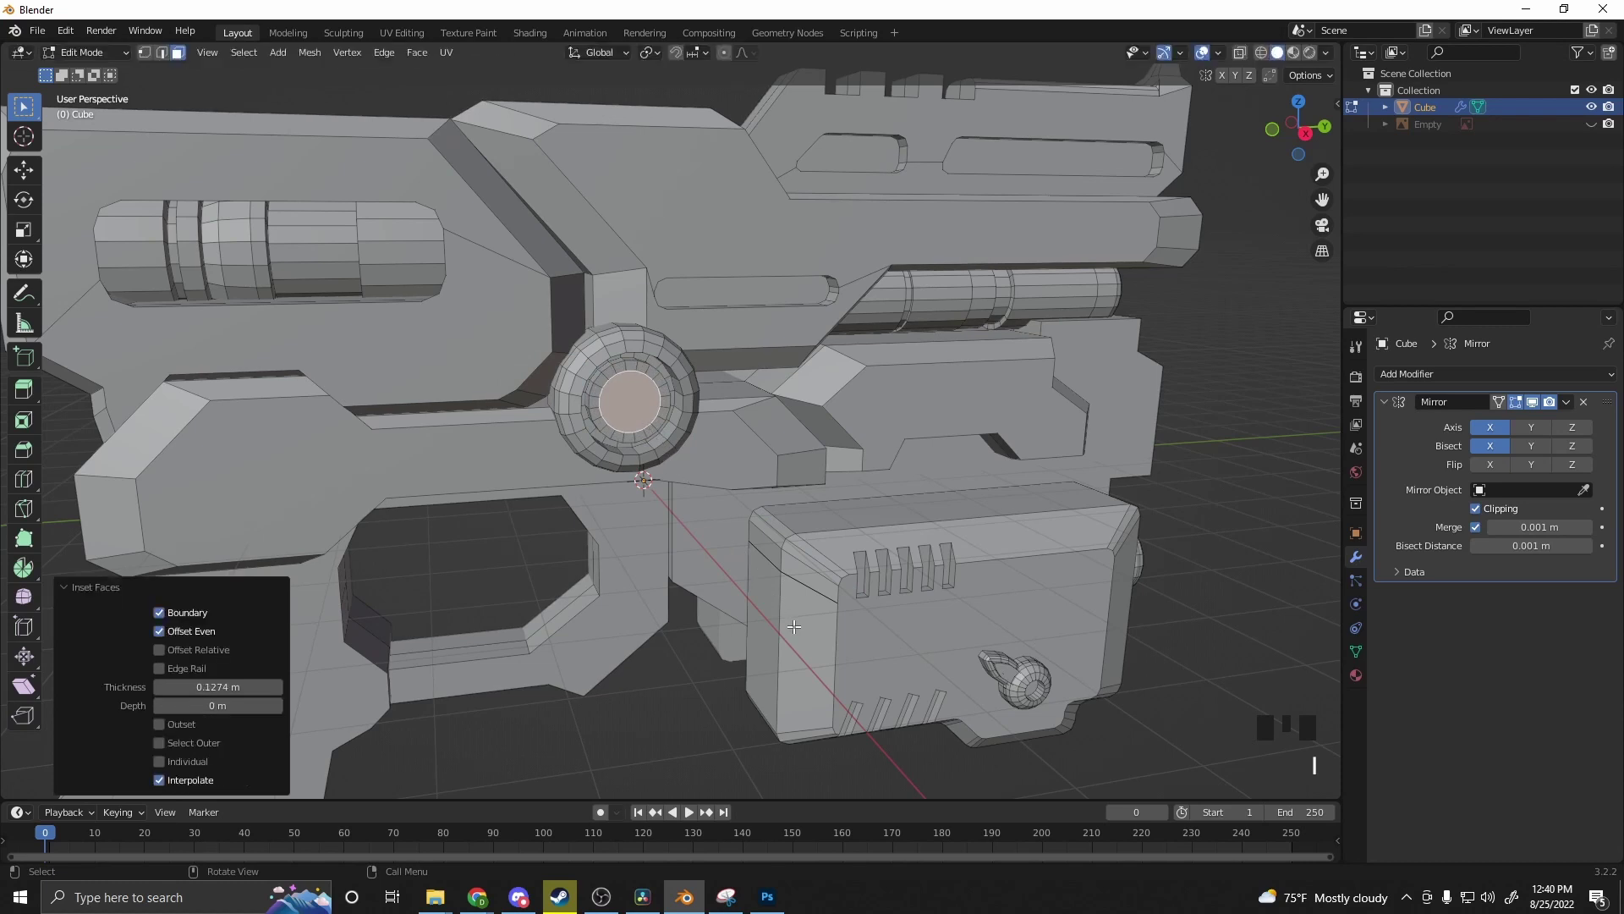
key("e")
left_click(785, 622)
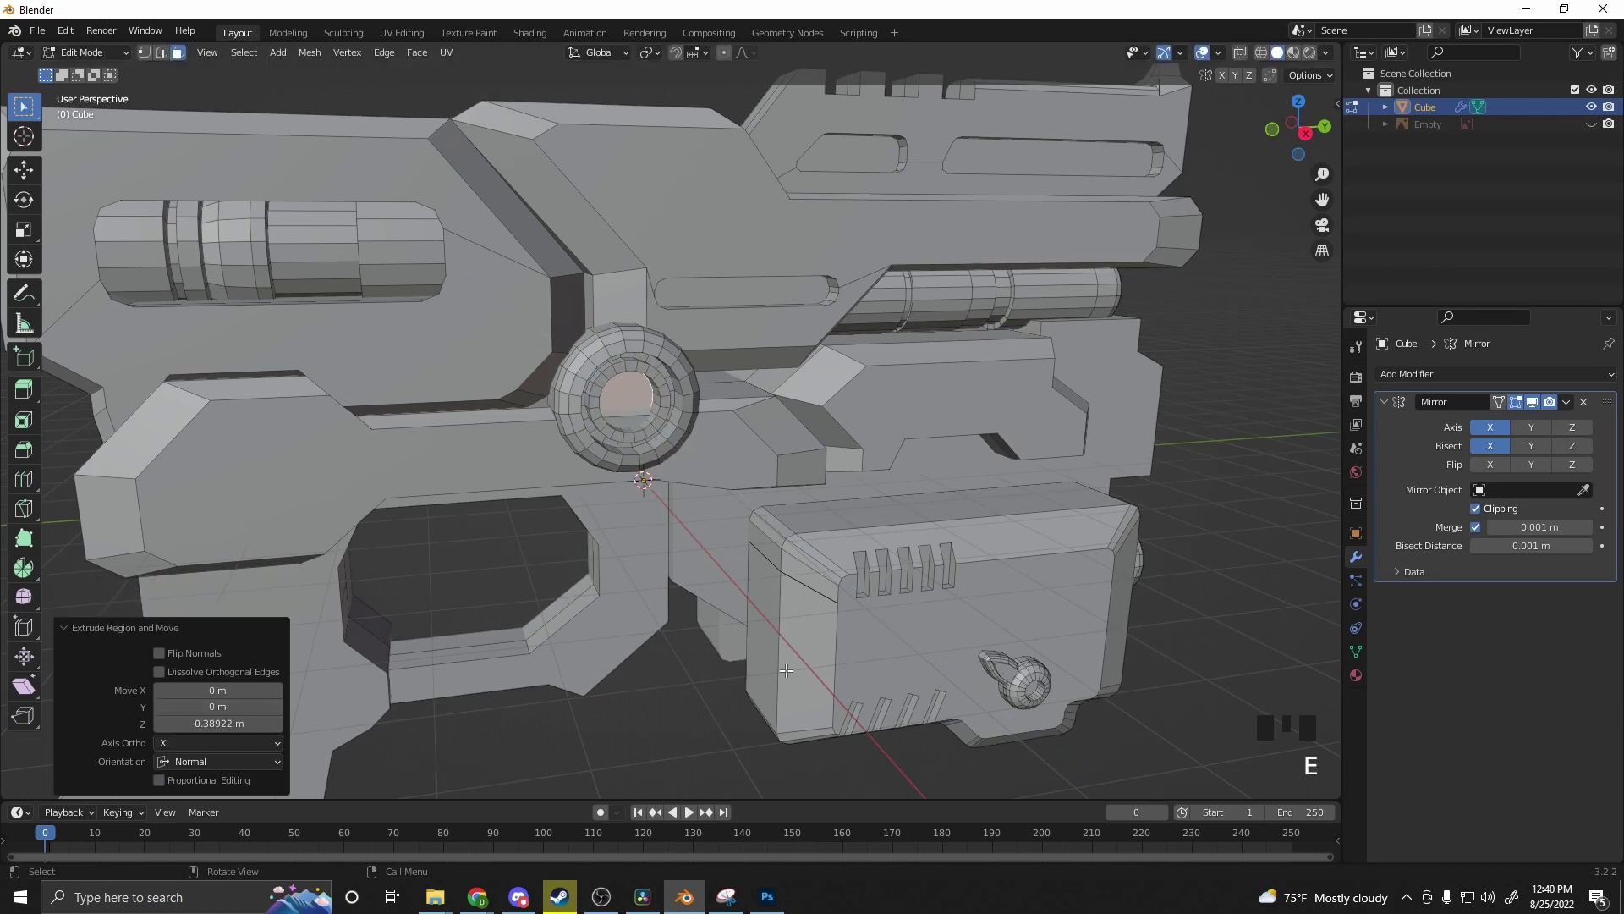
key("ctrl+z")
Step: Select the whole linked disc and shift it rearward along the frame in the right orthographic view
scroll(720, 576, "down", 2)
left_click(642, 421)
key("l")
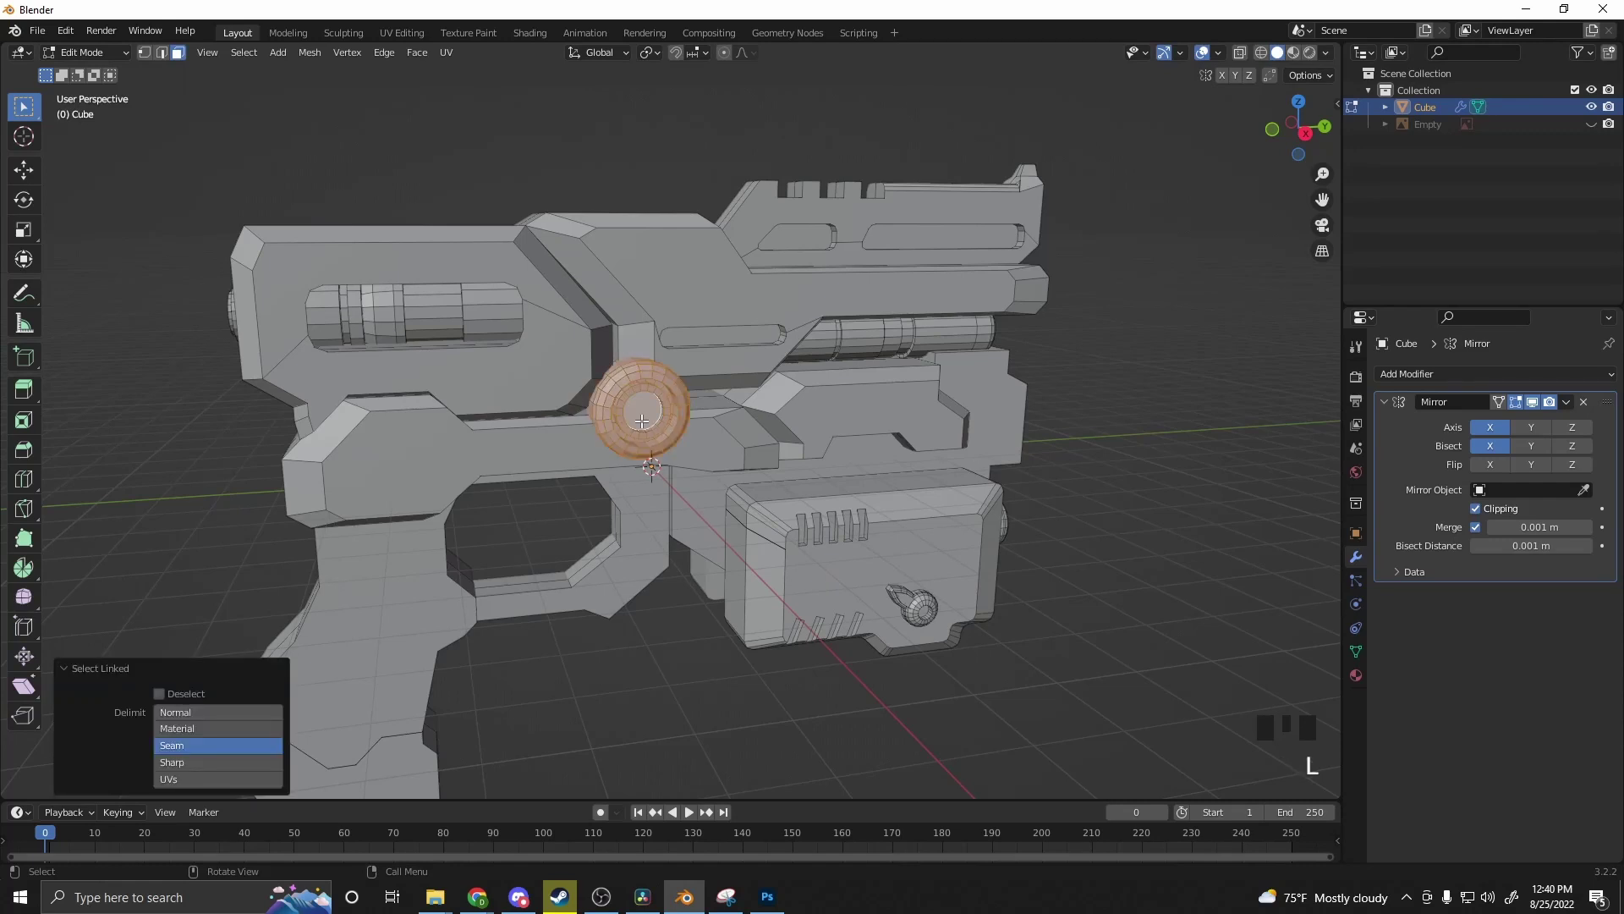
middle_click_drag(642, 421, 646, 423)
key("g")
left_click(647, 425)
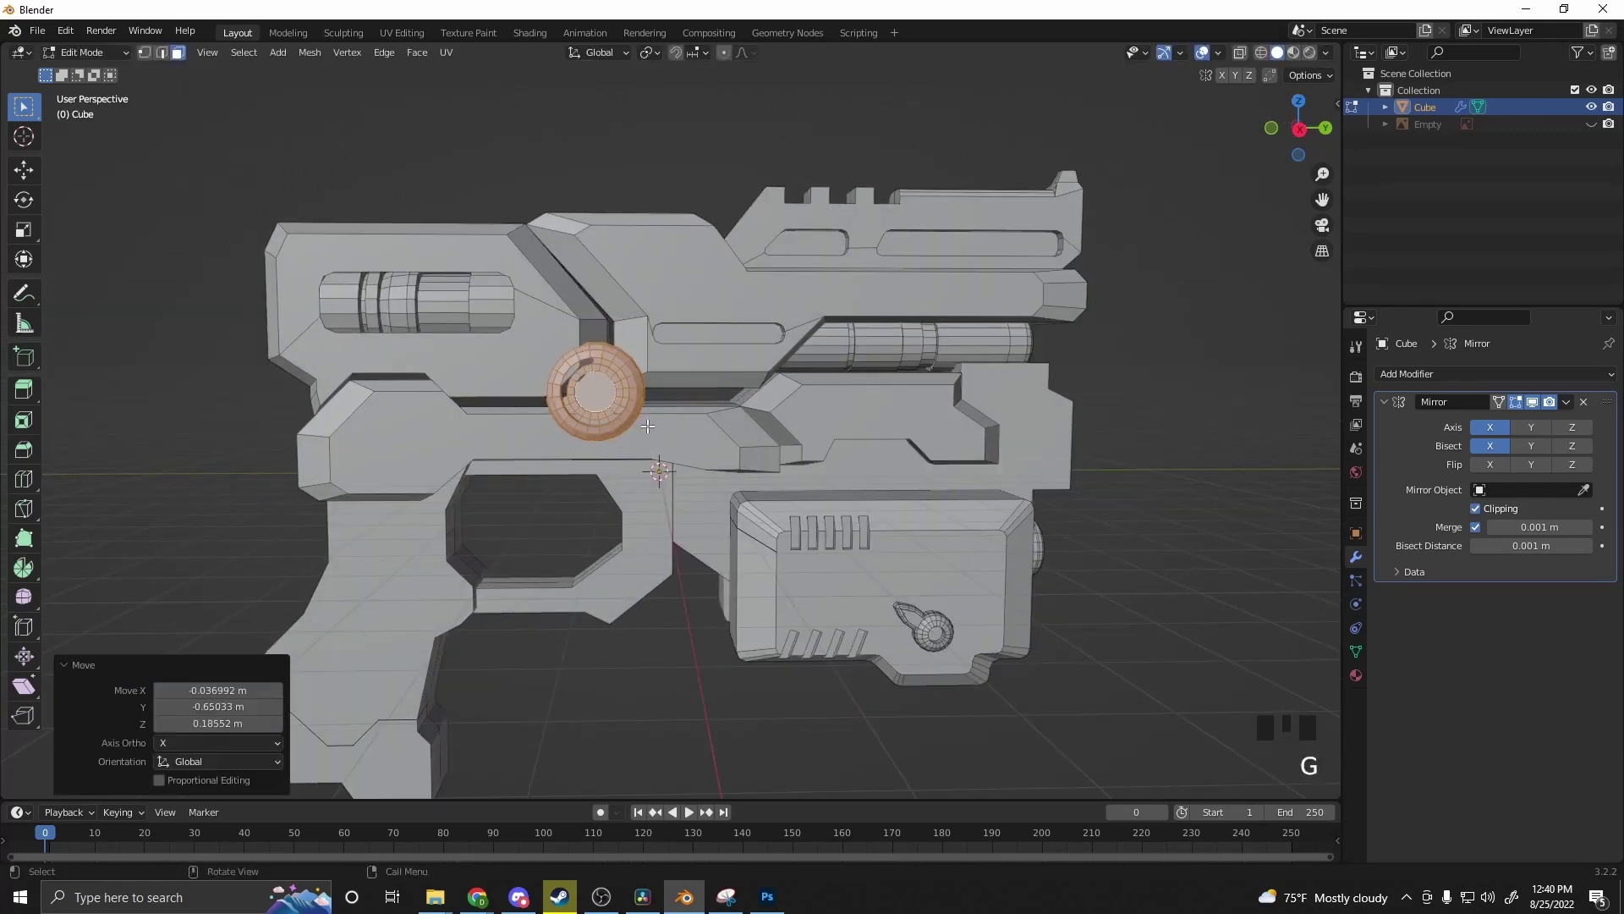
key("ctrl+z")
left_click(1298, 132)
key("g")
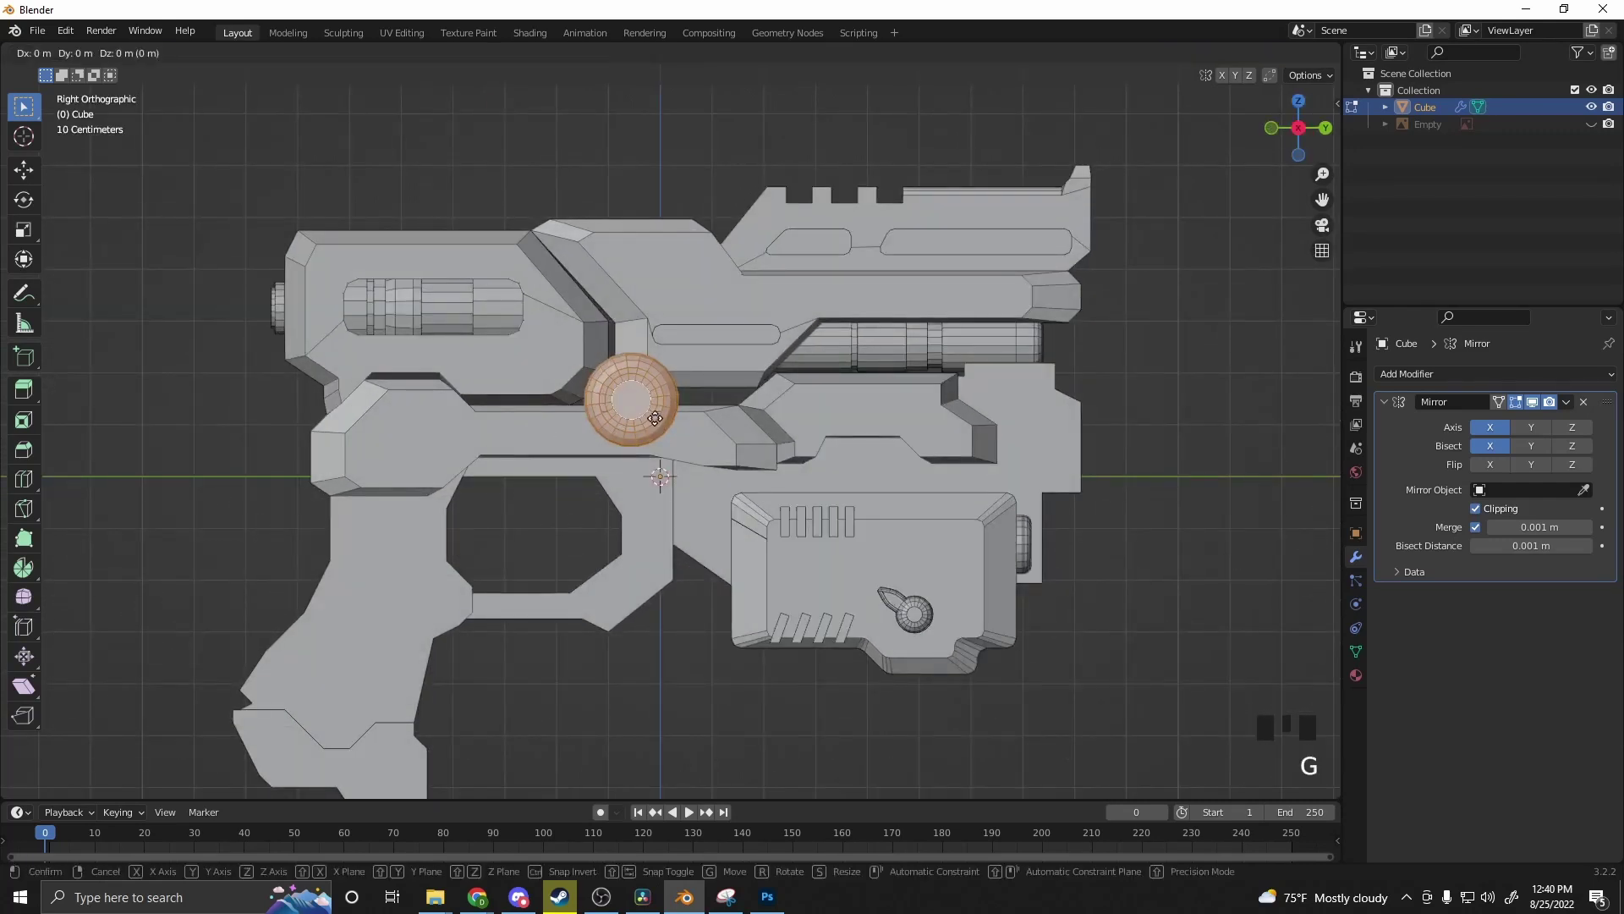
left_click(624, 414)
Step: Enlarge the whole disc slightly and reposition it against the frame
middle_click_drag(624, 414, 673, 435)
key("s")
left_click(626, 446)
key("g")
left_click(511, 471)
Step: Scale the disc along global X and shift it about 0.13 m along the same axis
key("s")
key("x")
left_click(538, 495)
middle_click_drag(591, 464, 497, 465)
key("g")
key("x")
left_click(502, 499)
Step: Try to stretch the disc to about 2.2 times its depth along global X
key("s")
key("x")
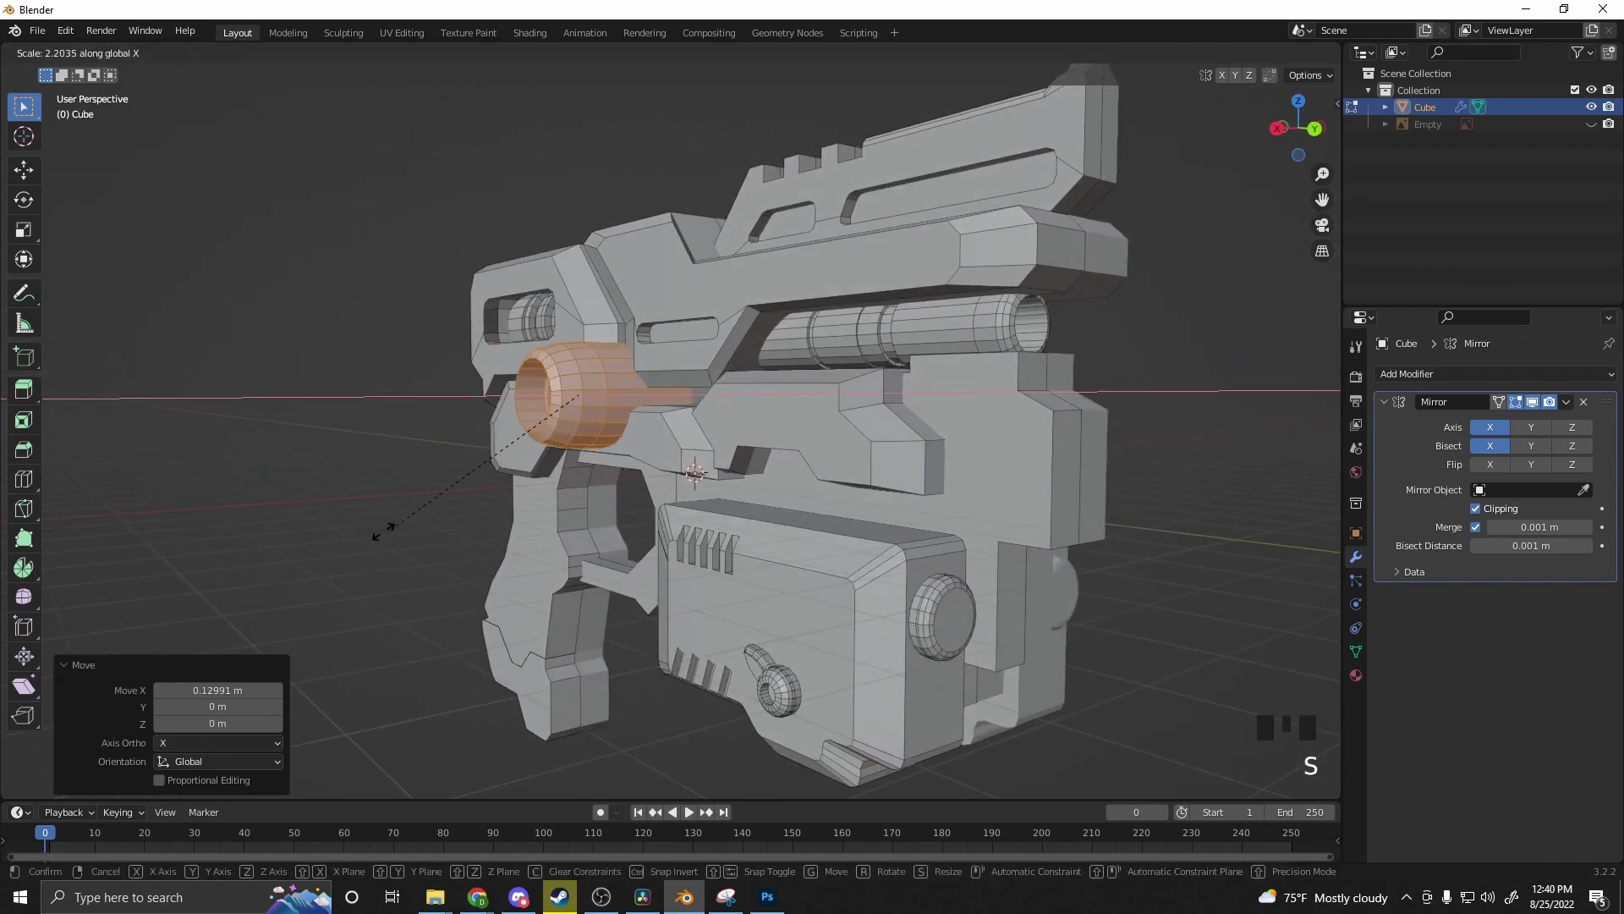
left_click(335, 541)
middle_click_drag(335, 542, 383, 456)
key("ctrl+z")
Step: Move the selected face in the gap beside the disc along global X
scroll(479, 535, "up", 3)
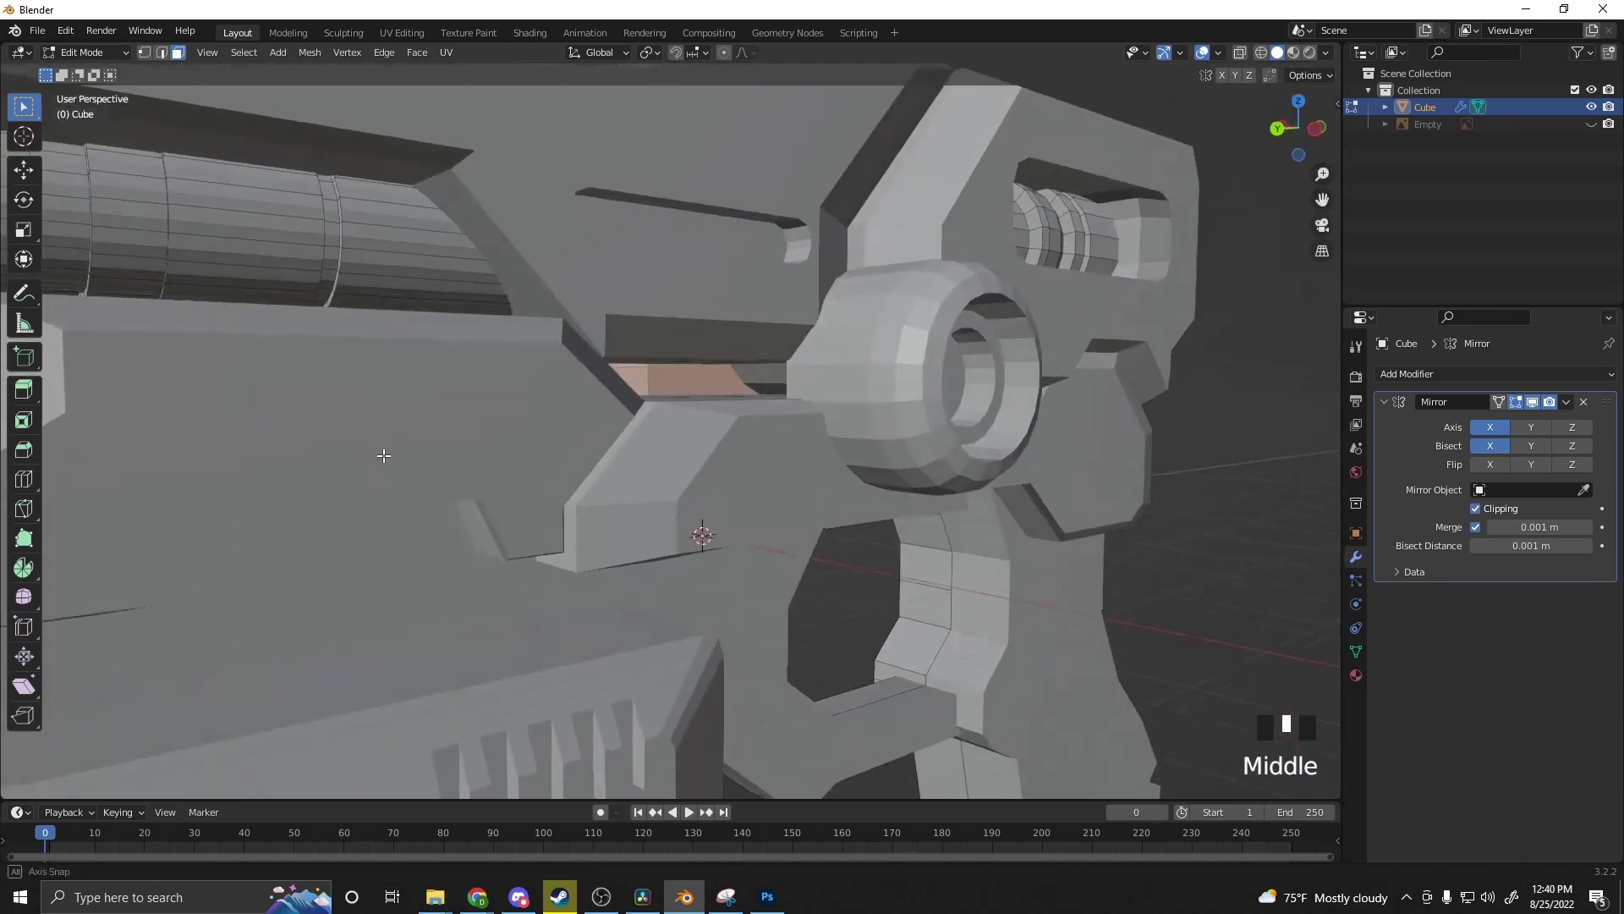
middle_click_drag(703, 389, 616, 544)
key("g")
key("x")
left_click(761, 447)
Step: Select the whole linked disc and move it about -0.39 m in Y and -0.04 m in Z in the right orthographic view
left_click(548, 491)
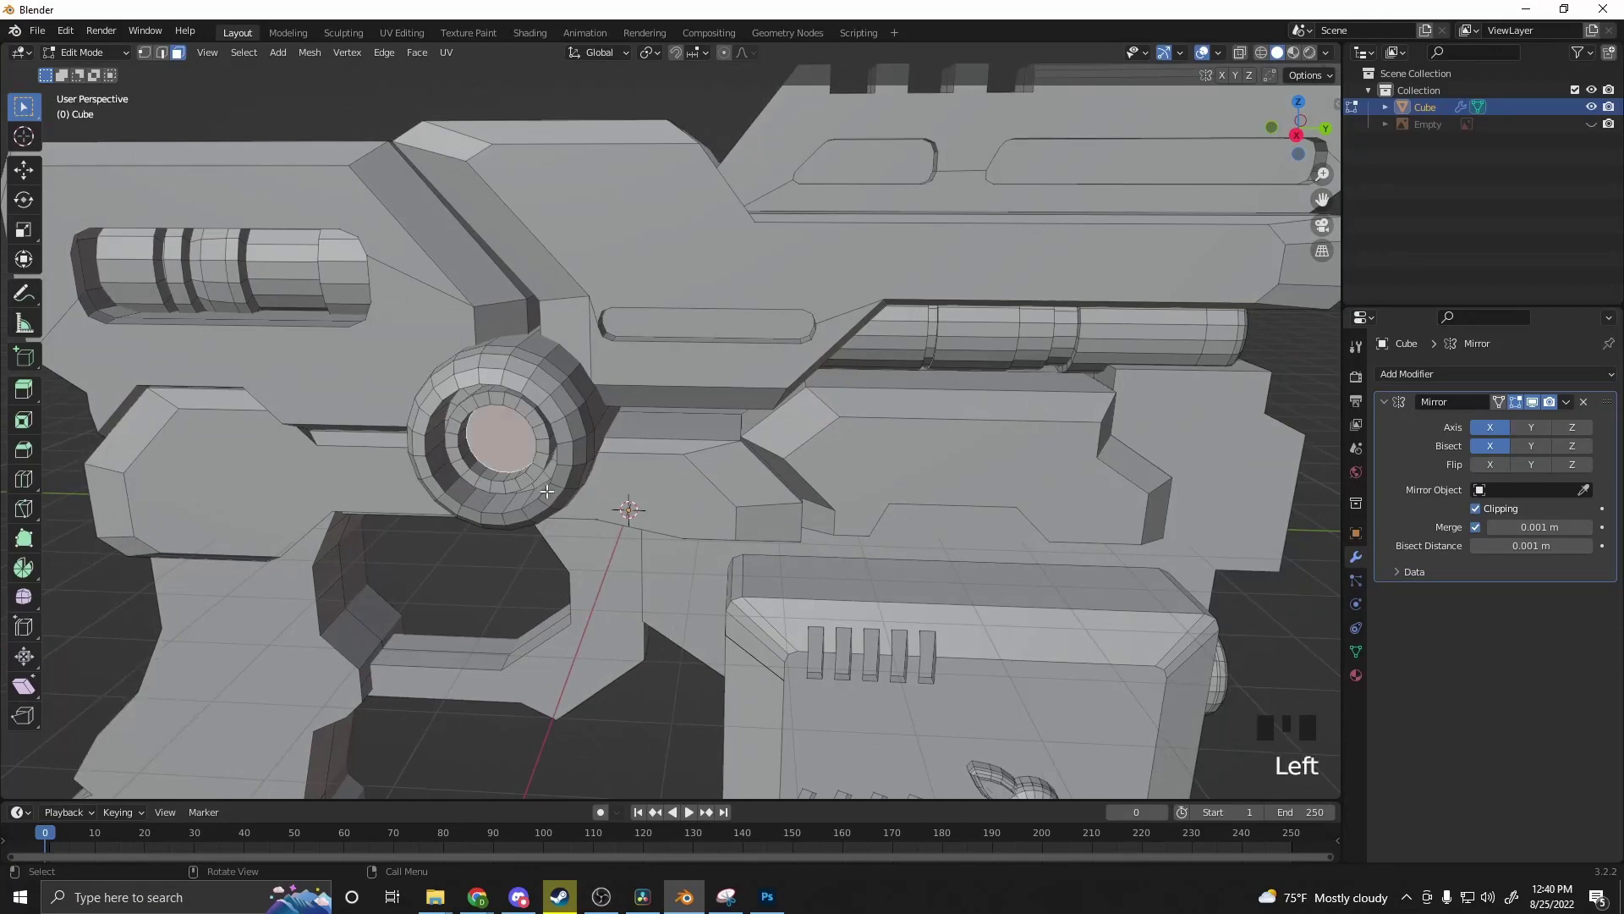
middle_click_drag(548, 491, 605, 440)
key("ctrl+l")
scroll(610, 446, "down", 3)
key("g")
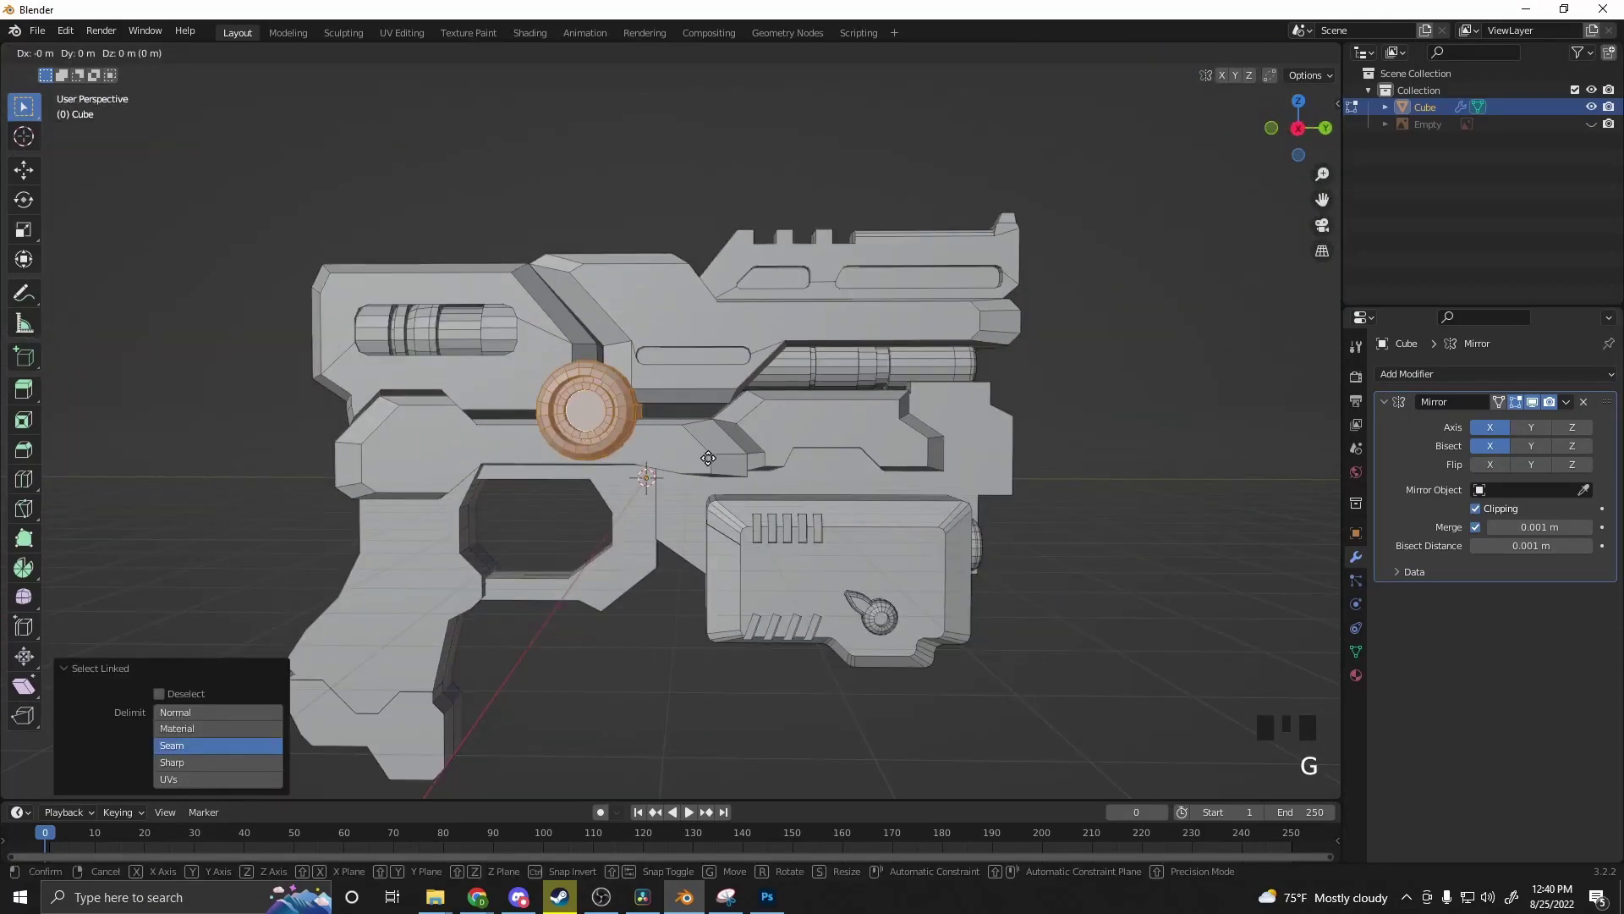
left_click(713, 457)
key("ctrl+z")
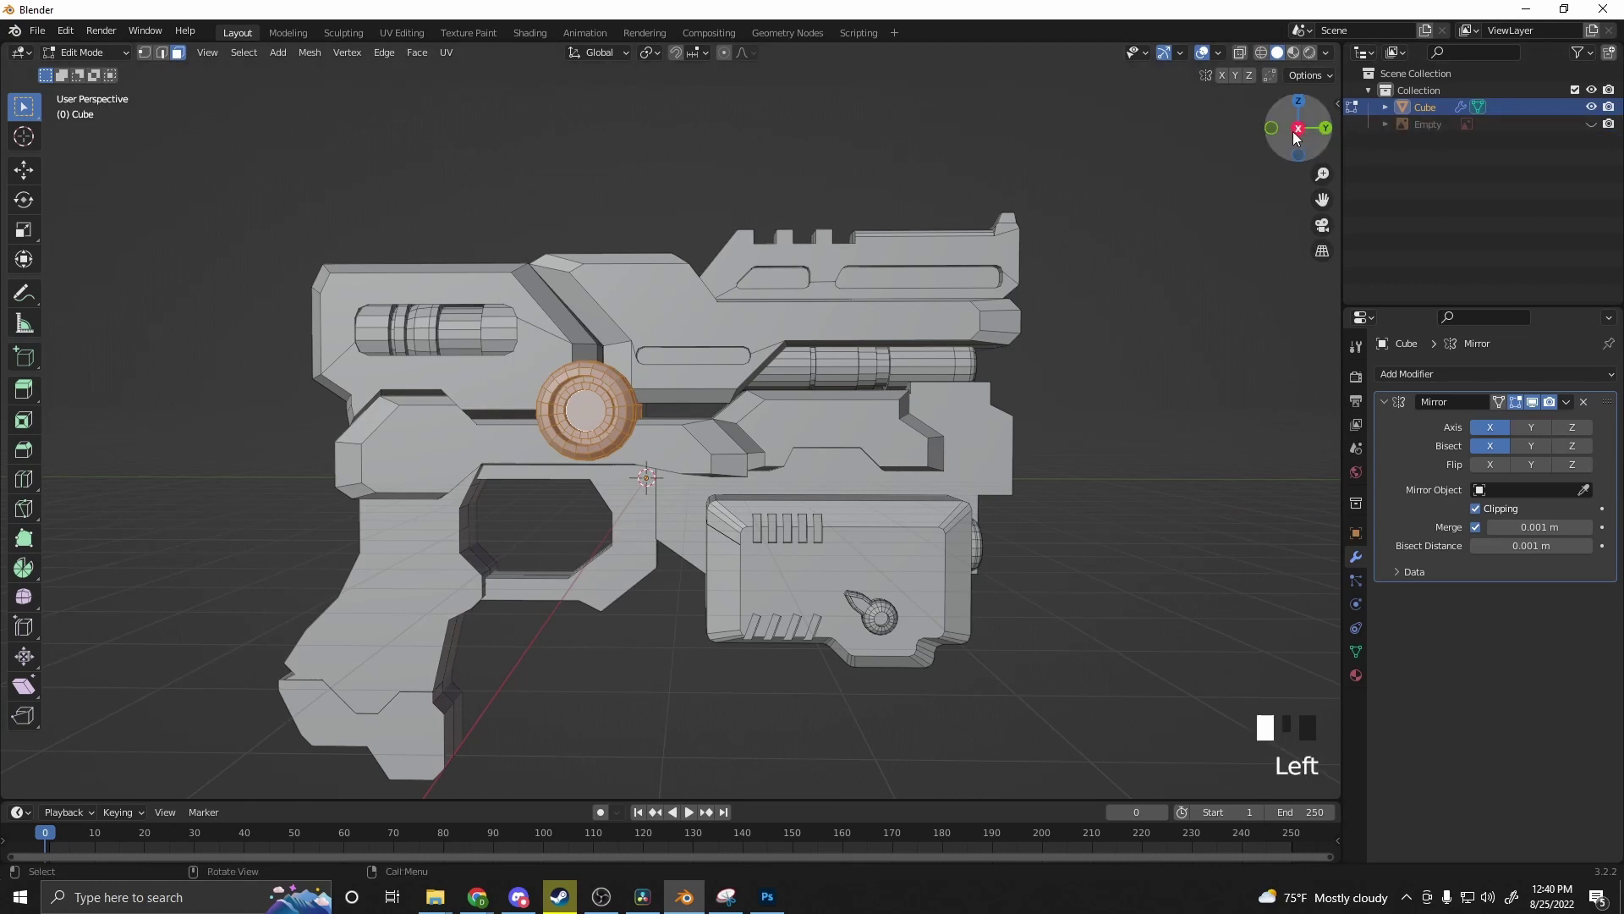
left_click(1296, 138)
key("g")
left_click(749, 465)
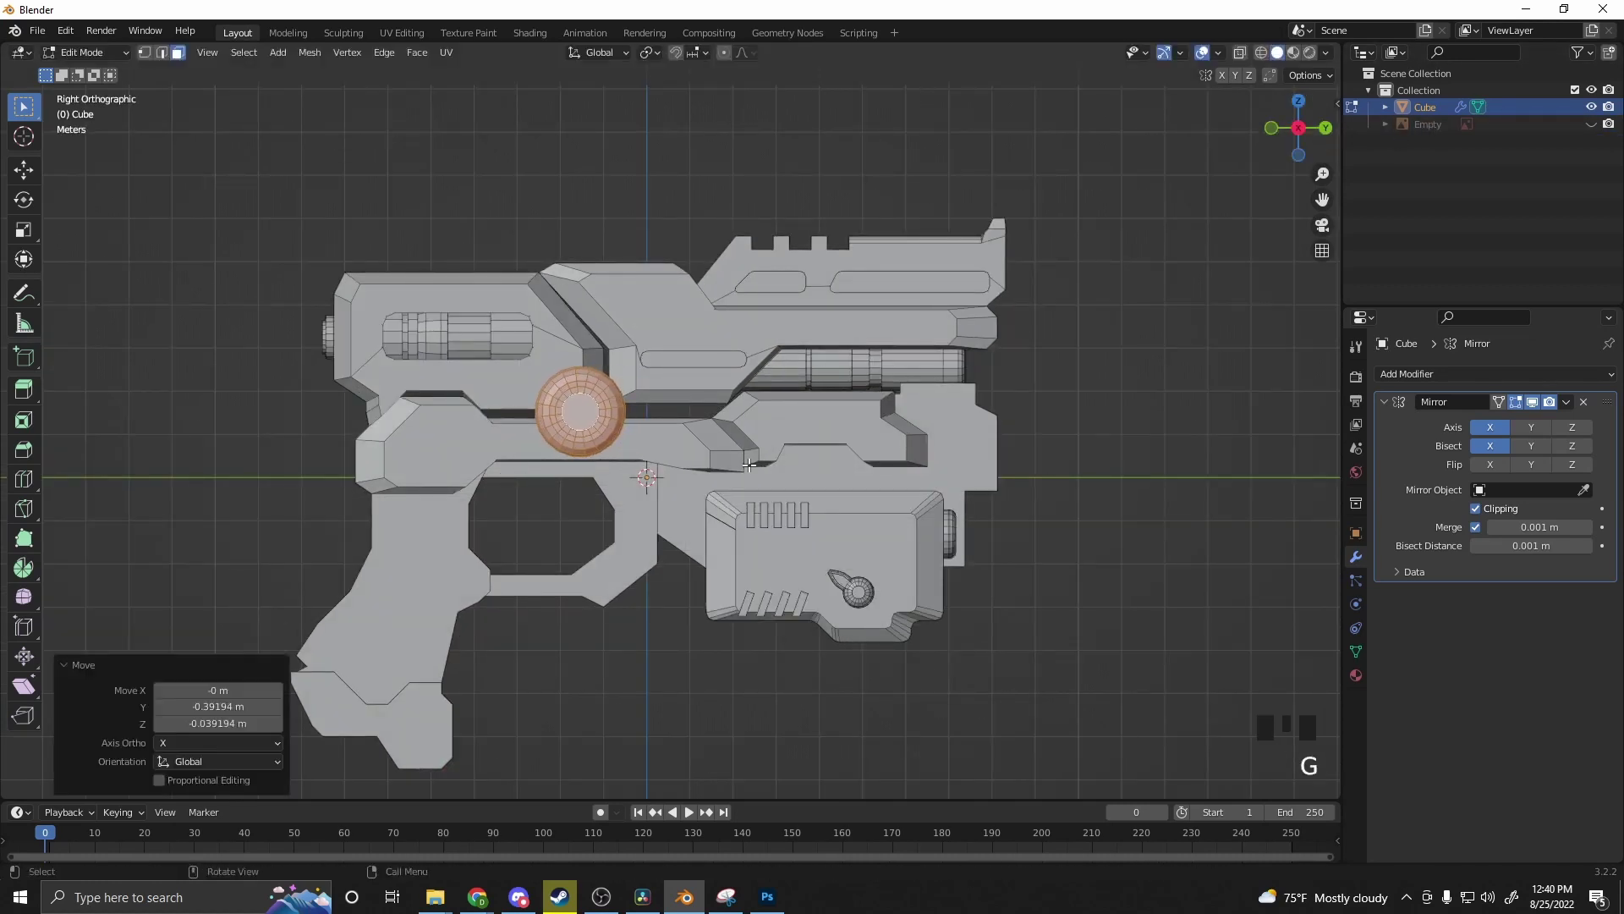
Step: Duplicate the disc and place the copy about 2.18 m forward along Y
key("ctrl+c")
key("ctrl+v")
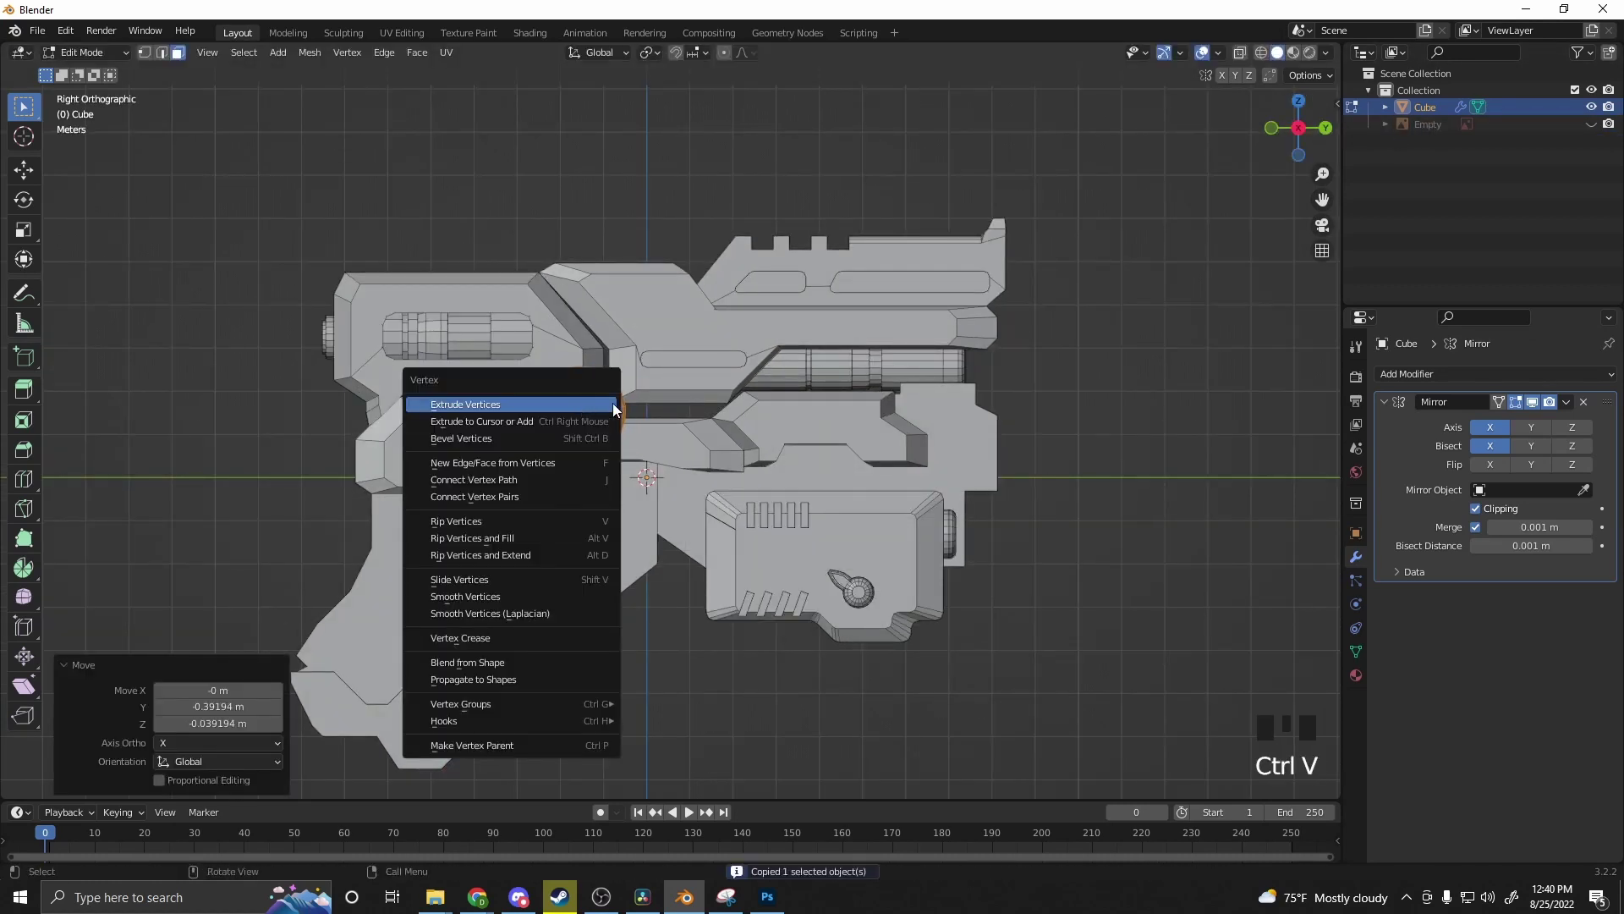
key("shift+d")
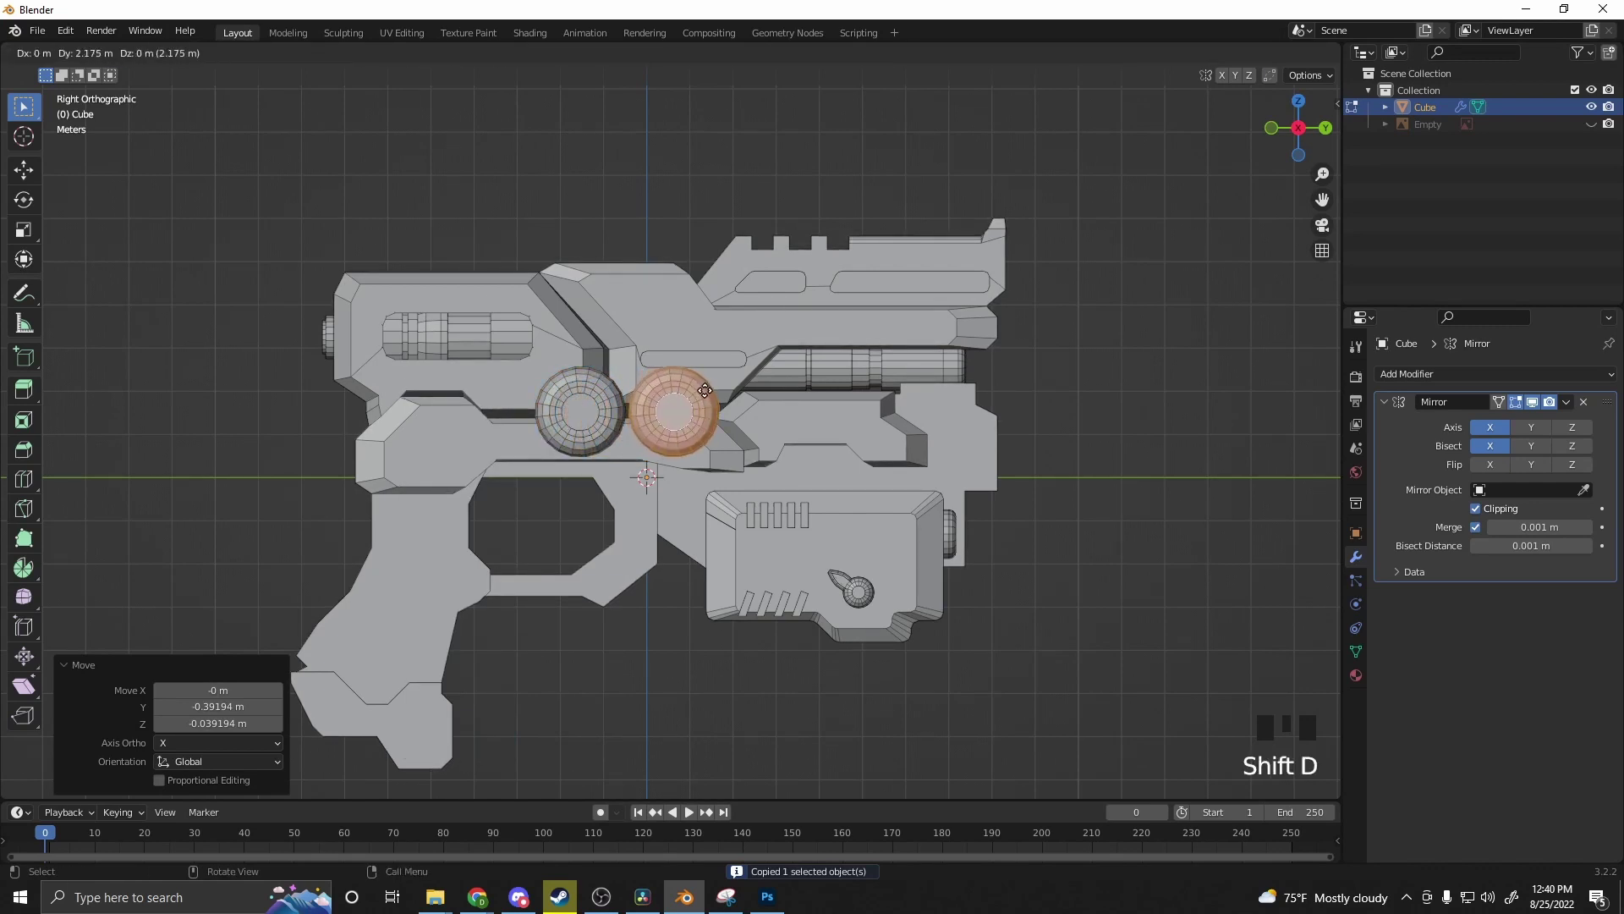
left_click(705, 390)
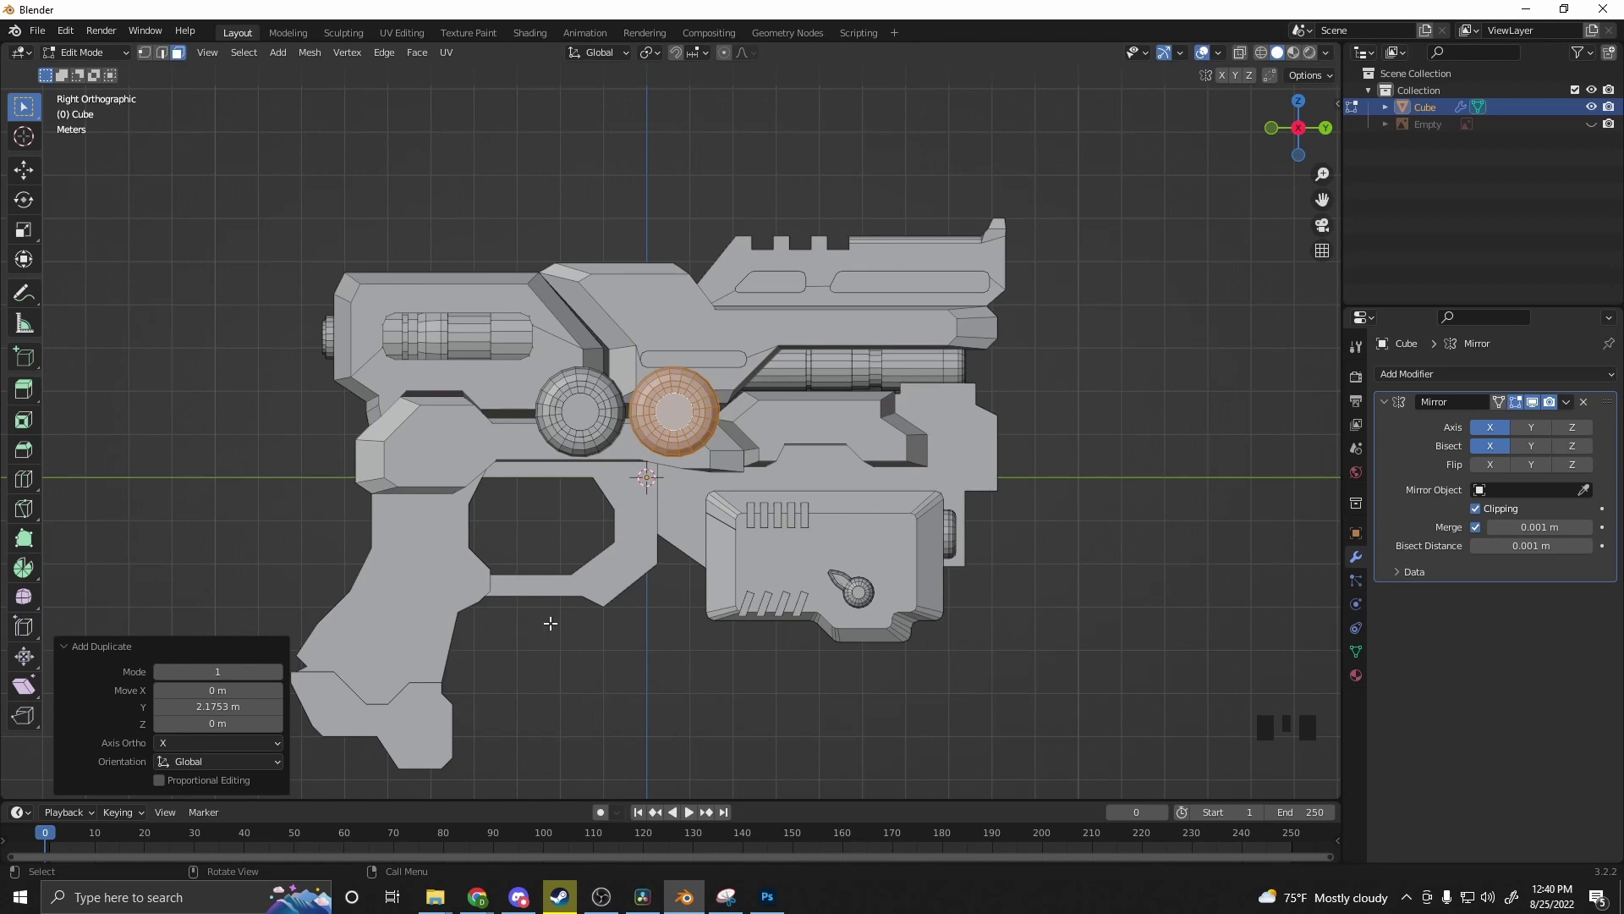
left_click(657, 685)
middle_click_drag(657, 686, 468, 454)
left_click(625, 446)
middle_click(525, 439)
key("x")
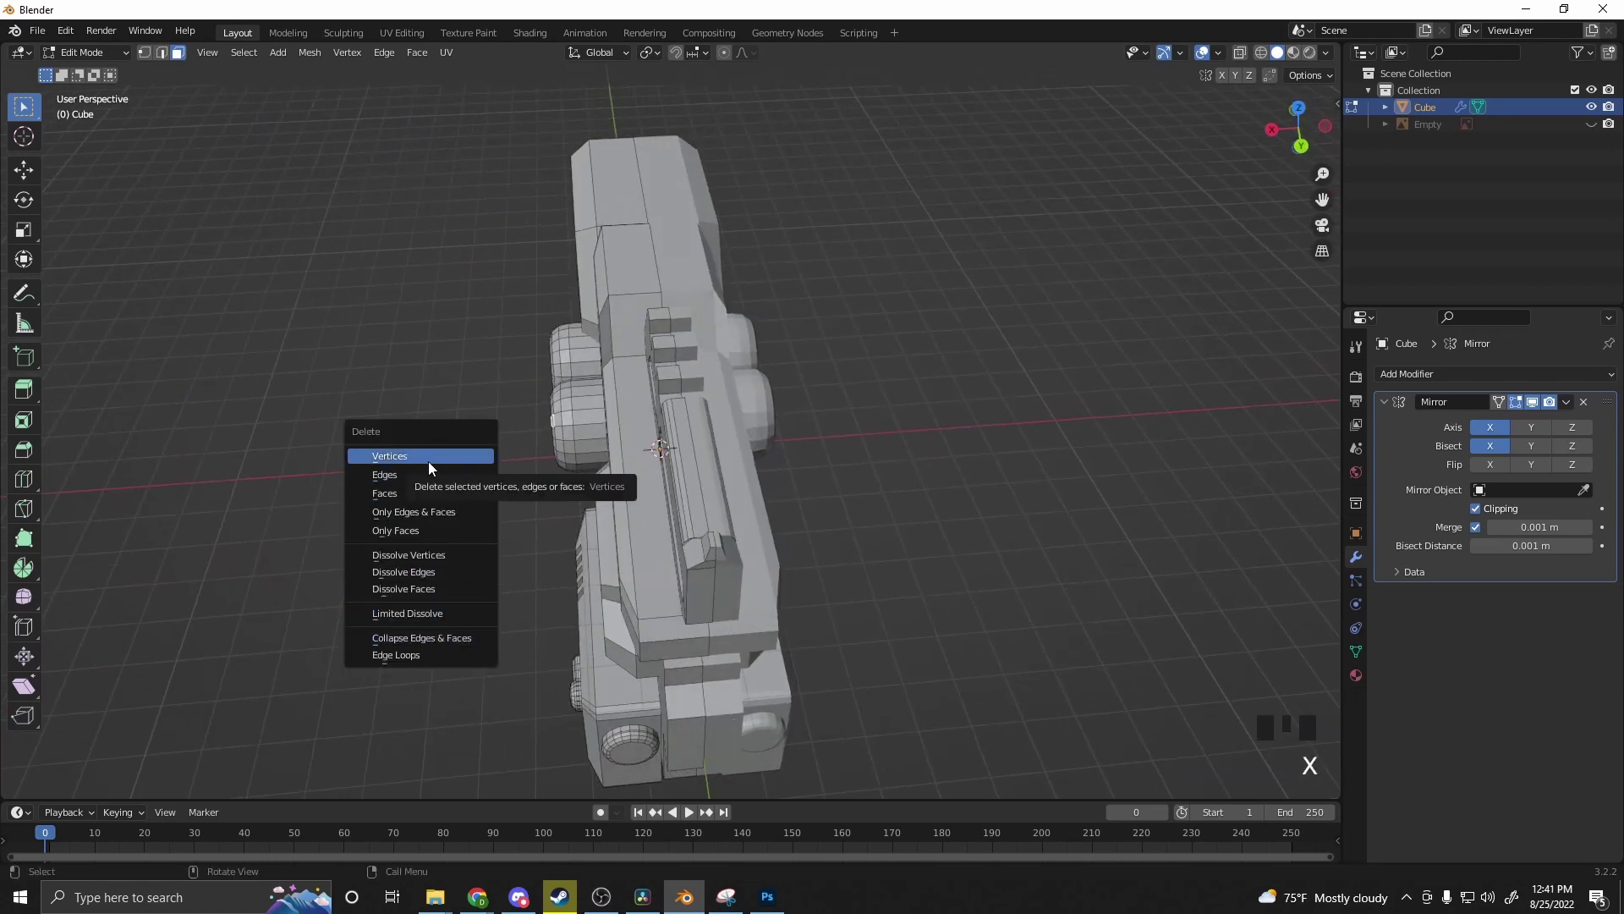
key("Escape")
Step: Try to move the outer faces of both discs about 0.33 m inward along global X, selecting them in wireframe display
key("z")
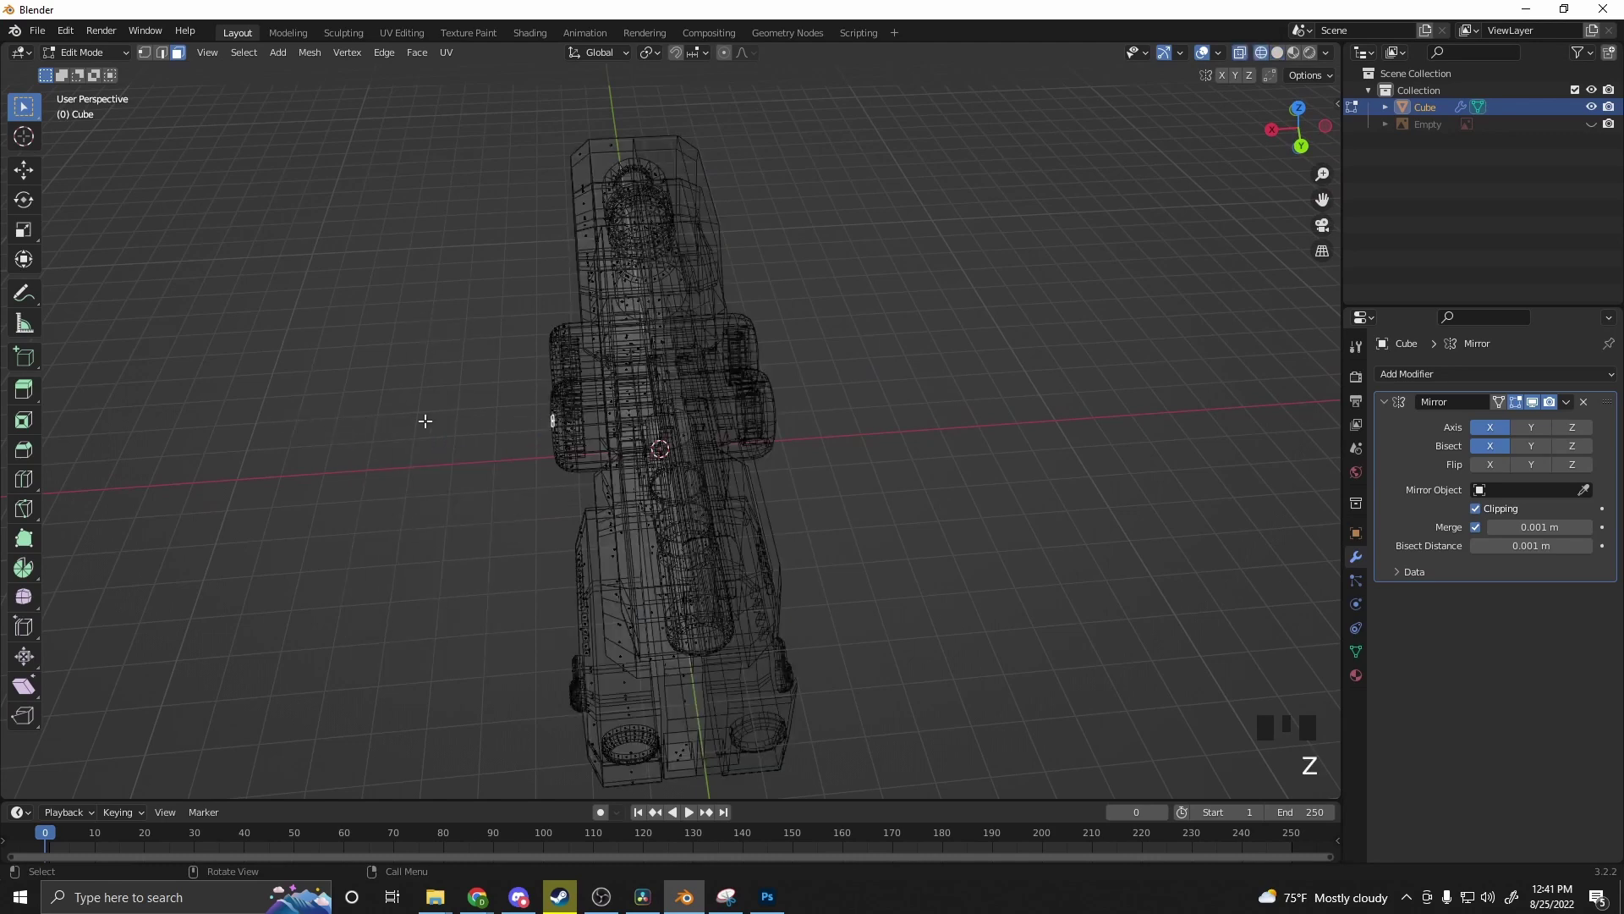
middle_click_drag(485, 370, 481, 428)
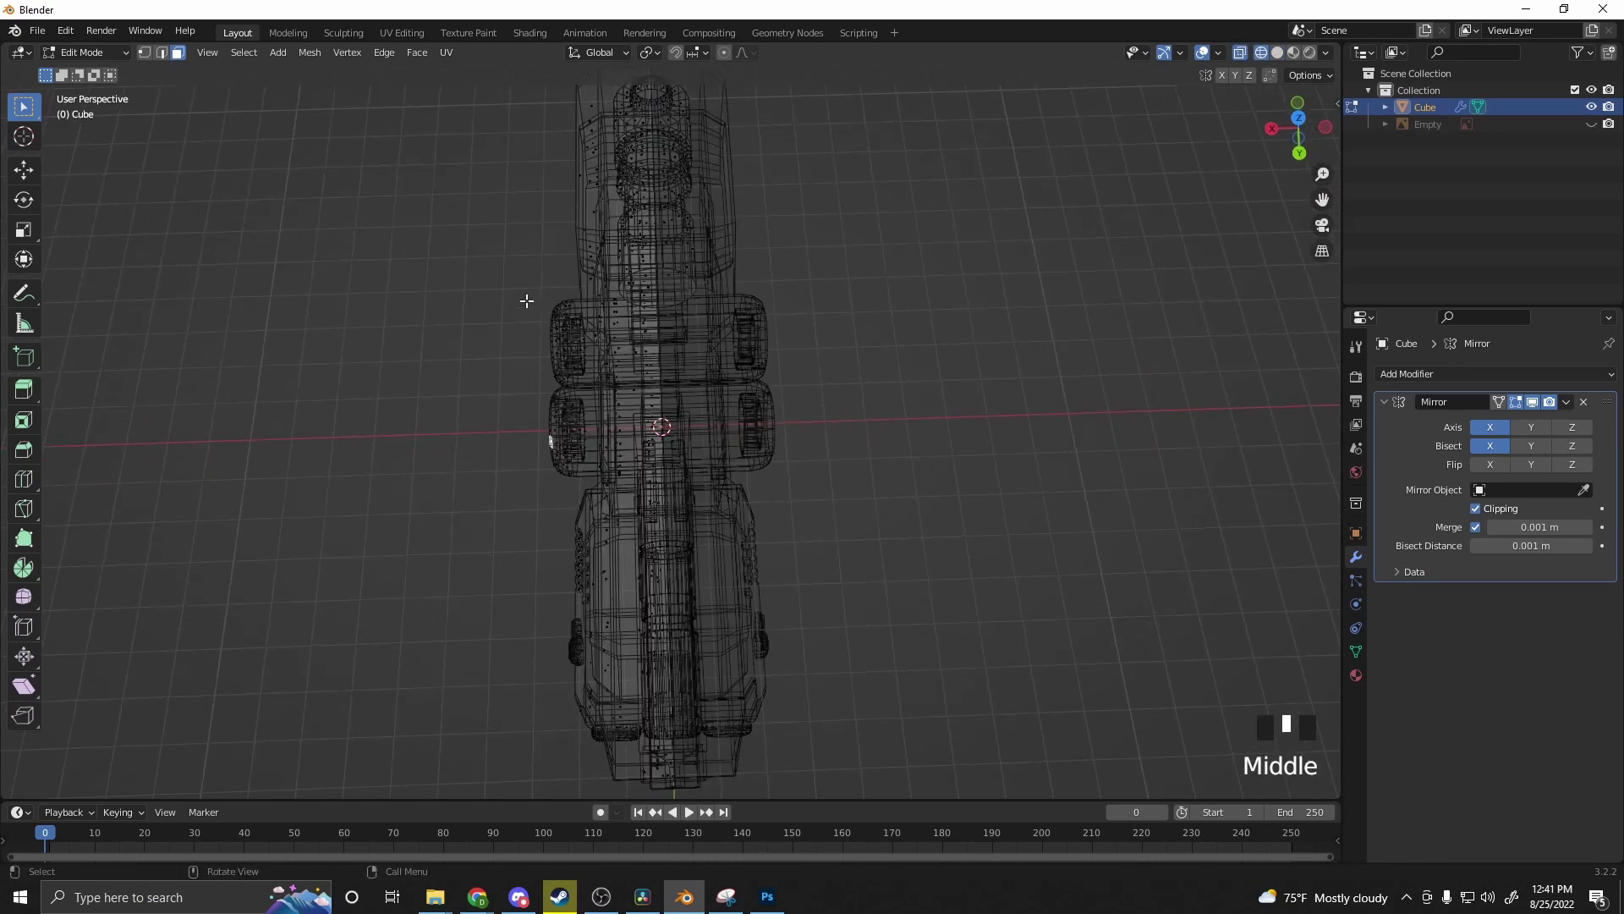
left_click_drag(518, 284, 585, 474)
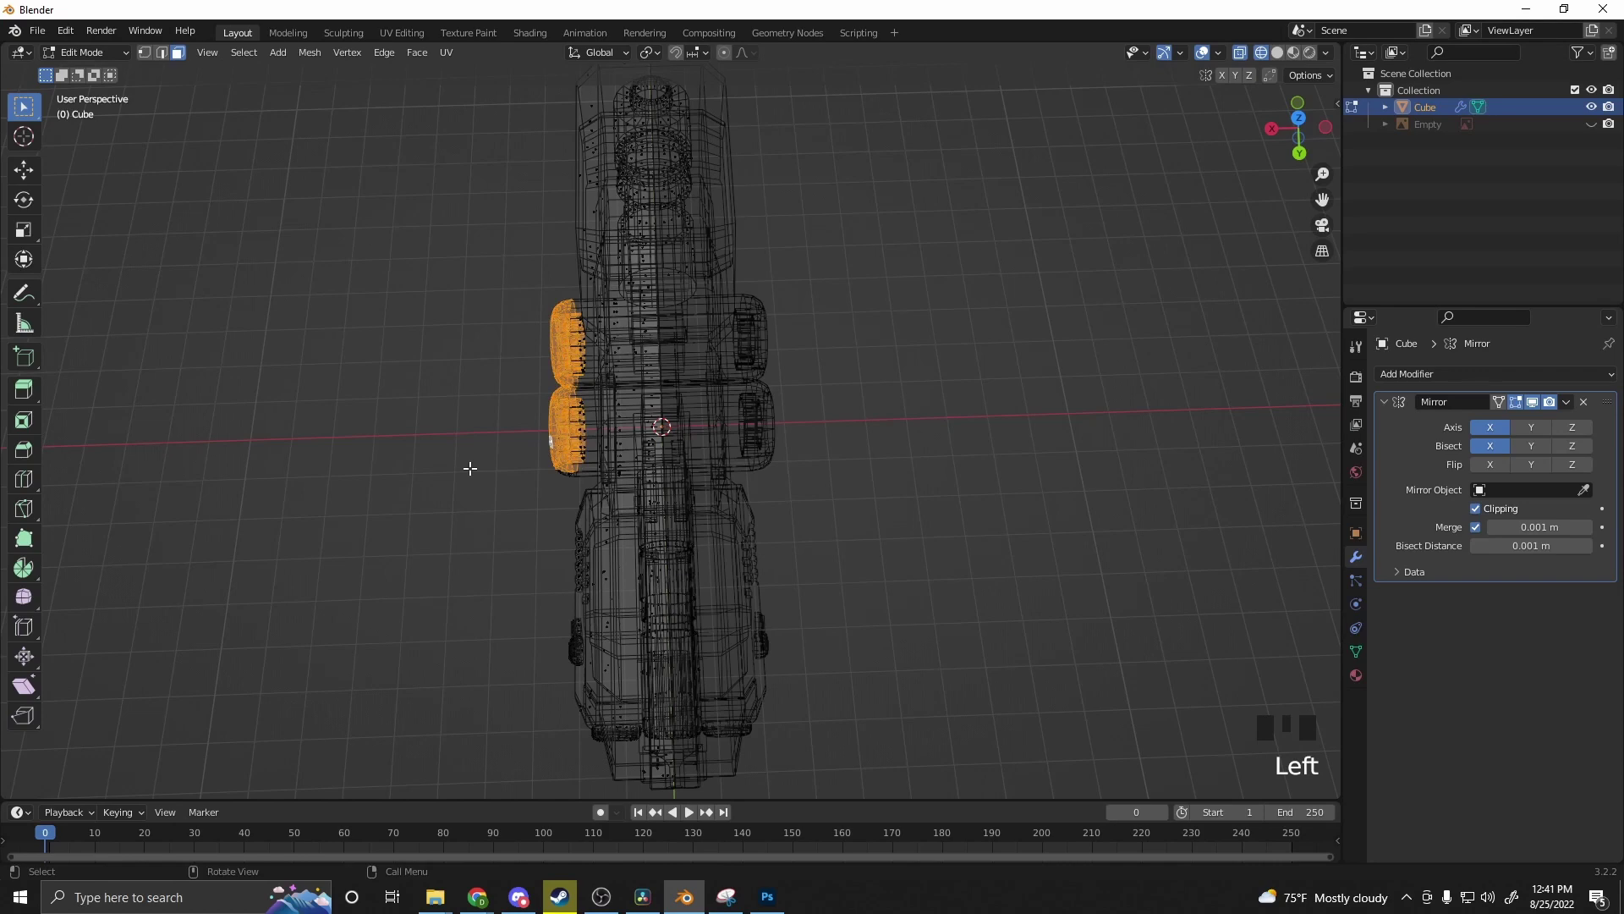
key("g")
left_click(482, 468)
middle_click_drag(482, 468, 607, 383)
key("z")
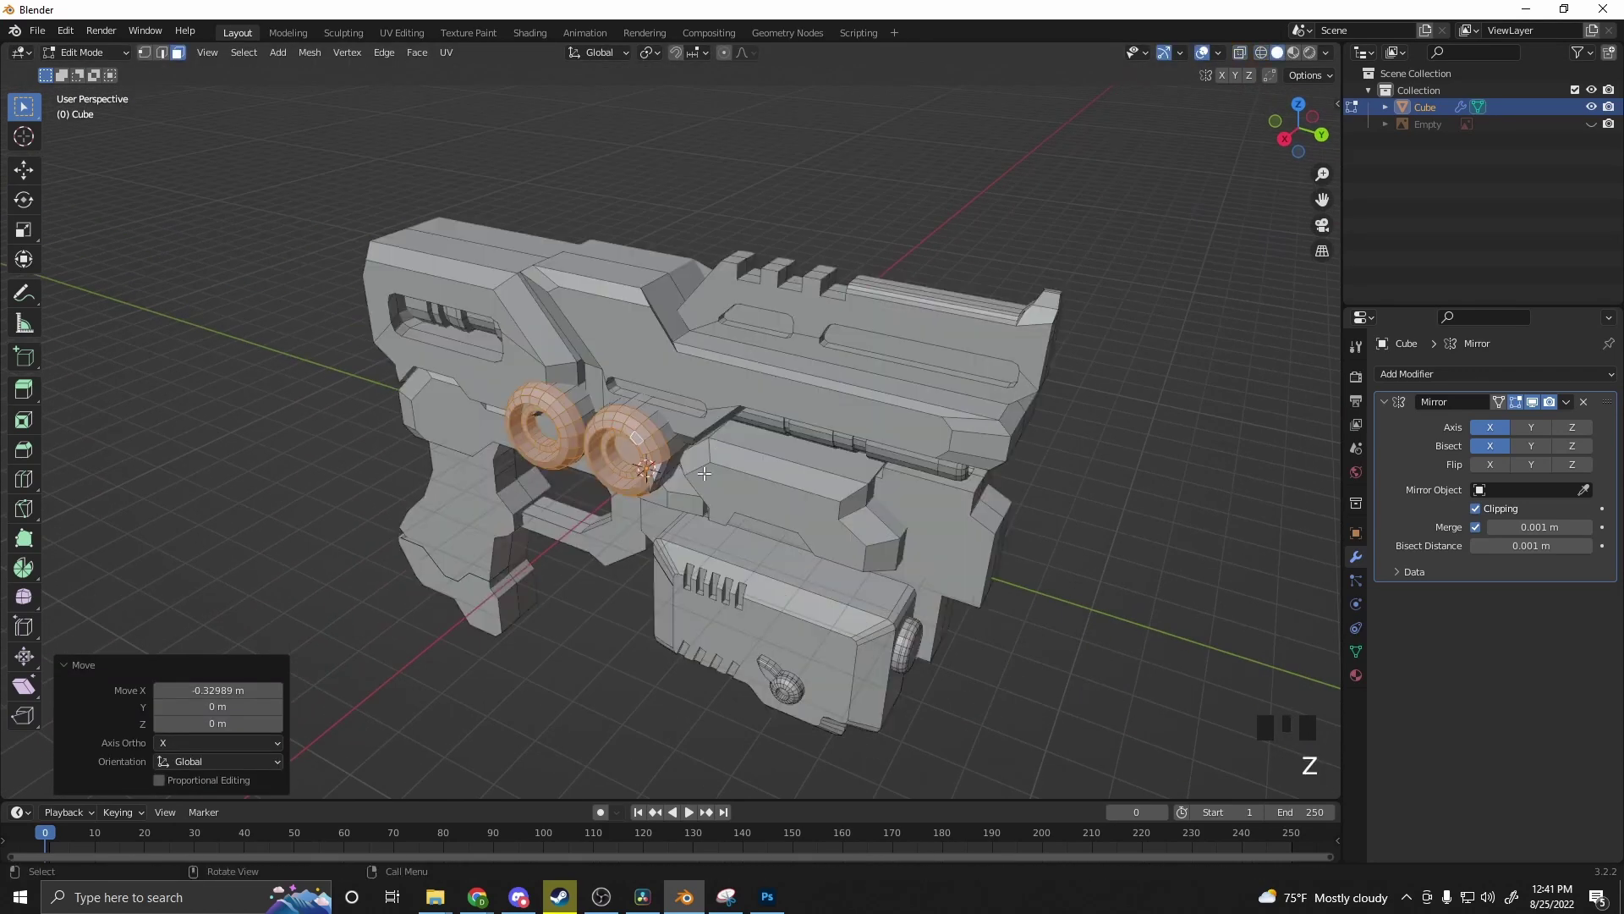
left_click(598, 617)
key("ctrl+z")
Step: Bevel the chain of side edges along the back of the grip, from the frame down to the grip's base piece
middle_click_drag(580, 598, 775, 591)
scroll(596, 605, "up", 2)
scroll(655, 629, "down", 3)
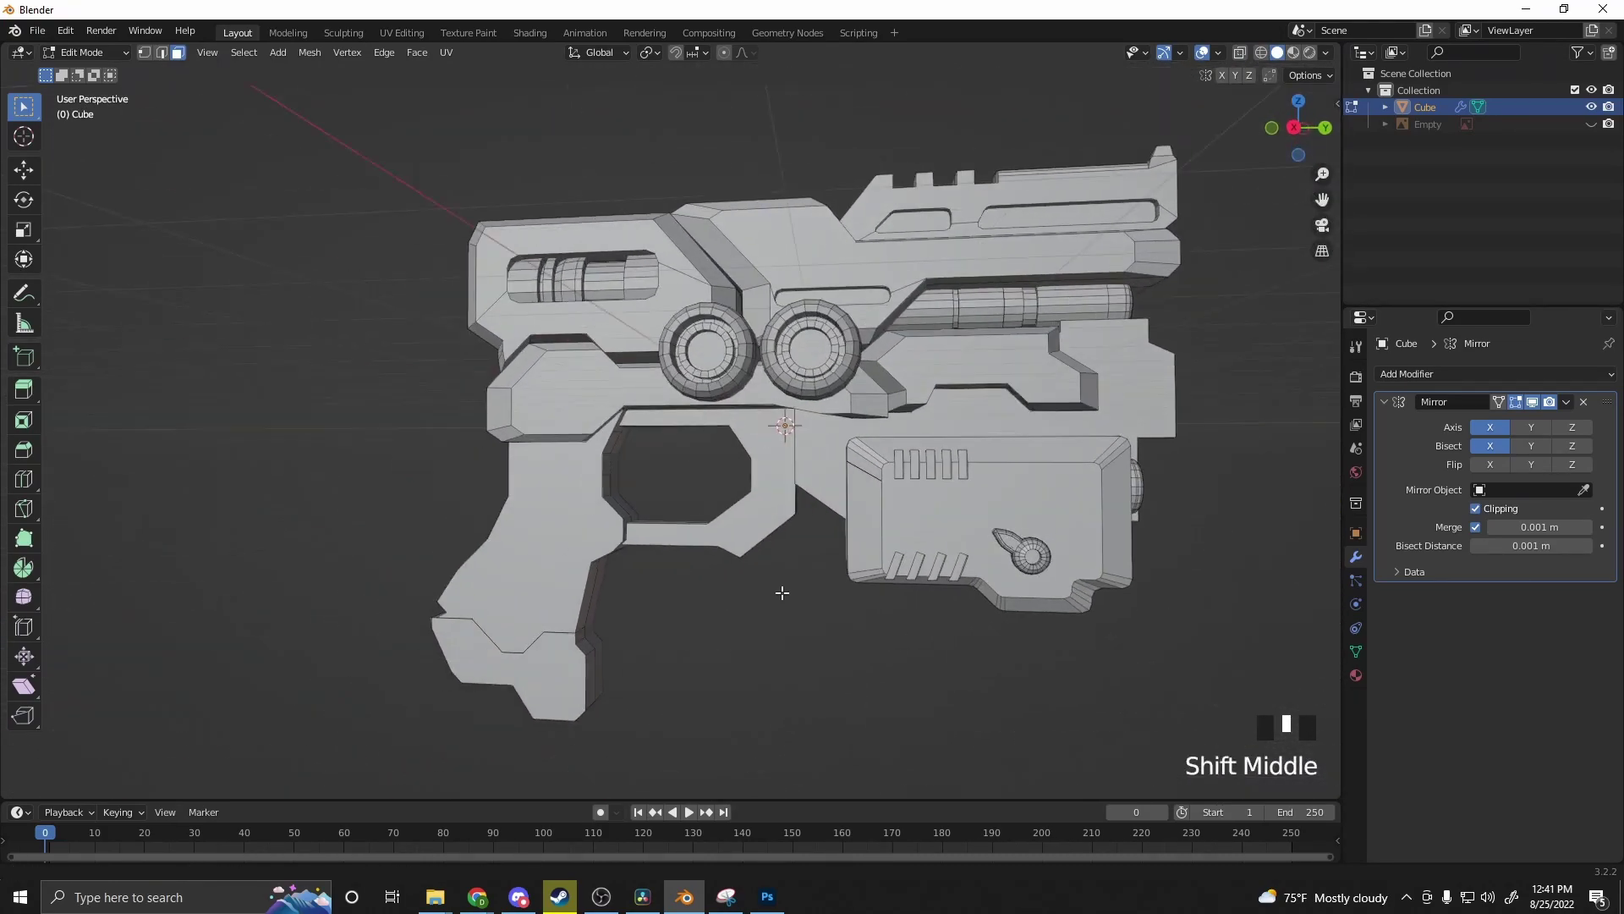
scroll(775, 591, "up", 2)
left_click(759, 581)
middle_click_drag(584, 690, 655, 539, "shift")
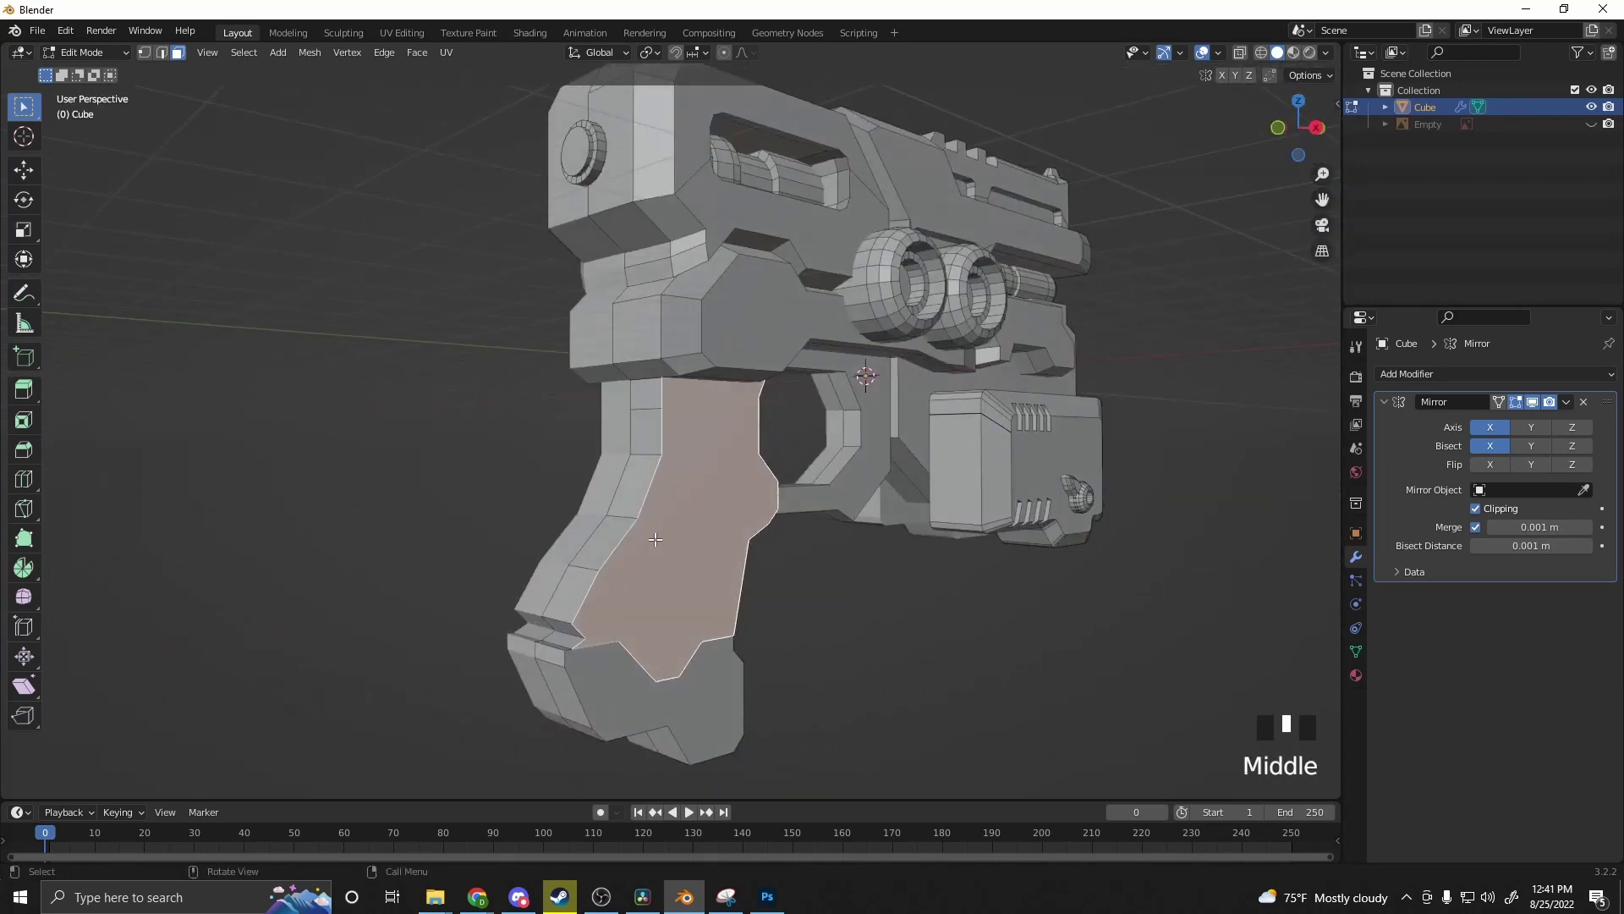
left_click(664, 393)
left_click(648, 395)
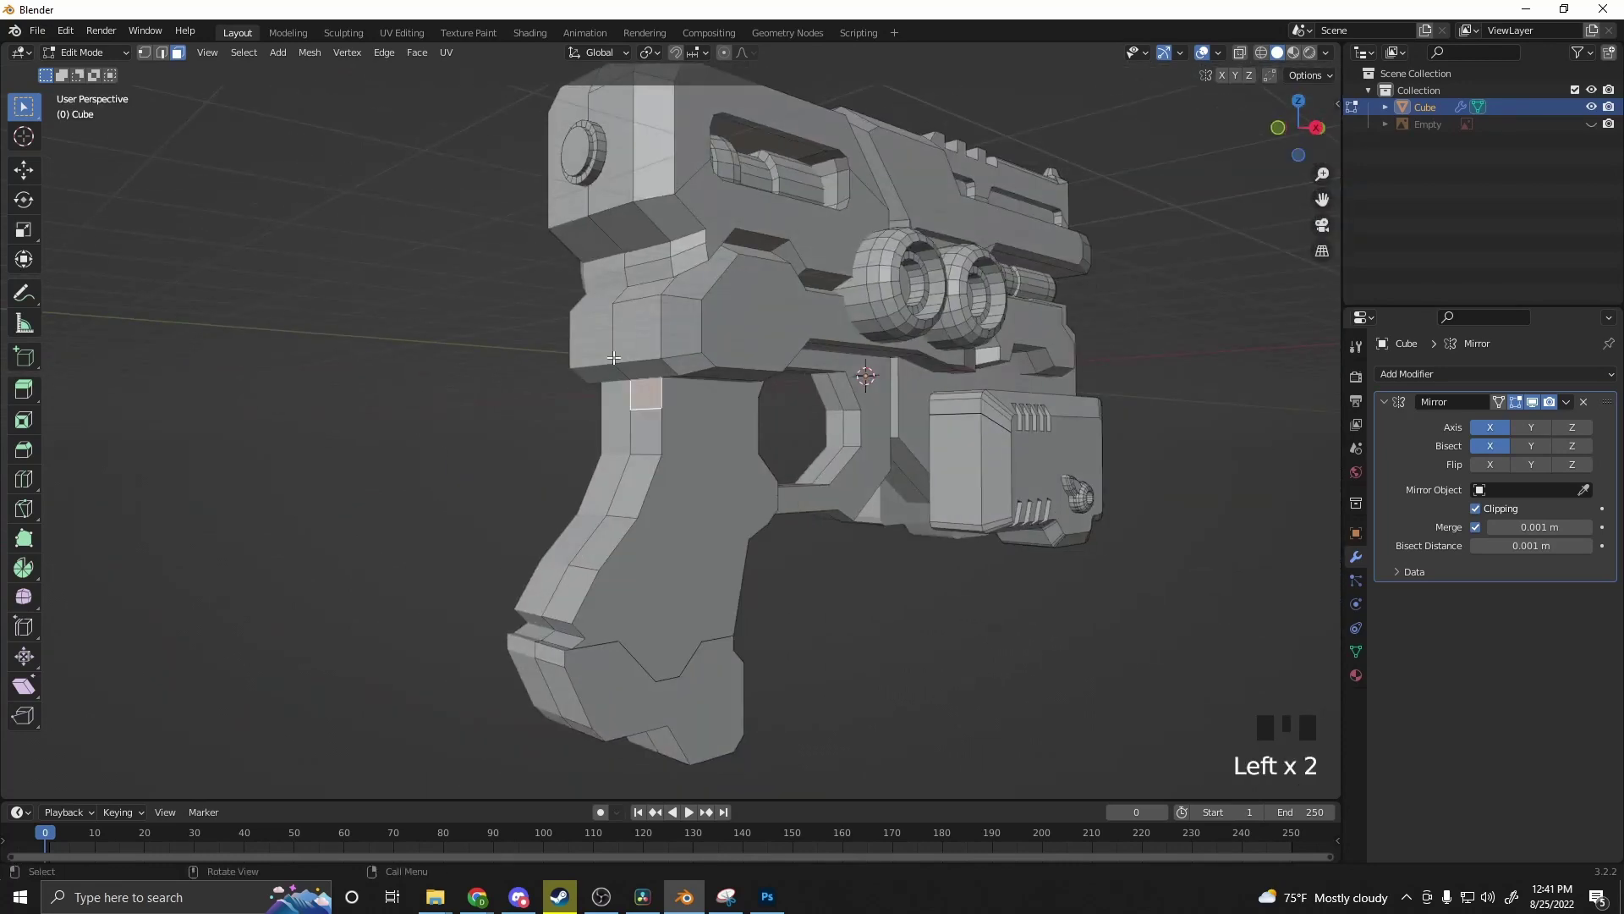
left_click(162, 52)
scroll(649, 370, "up", 2)
left_click(663, 370)
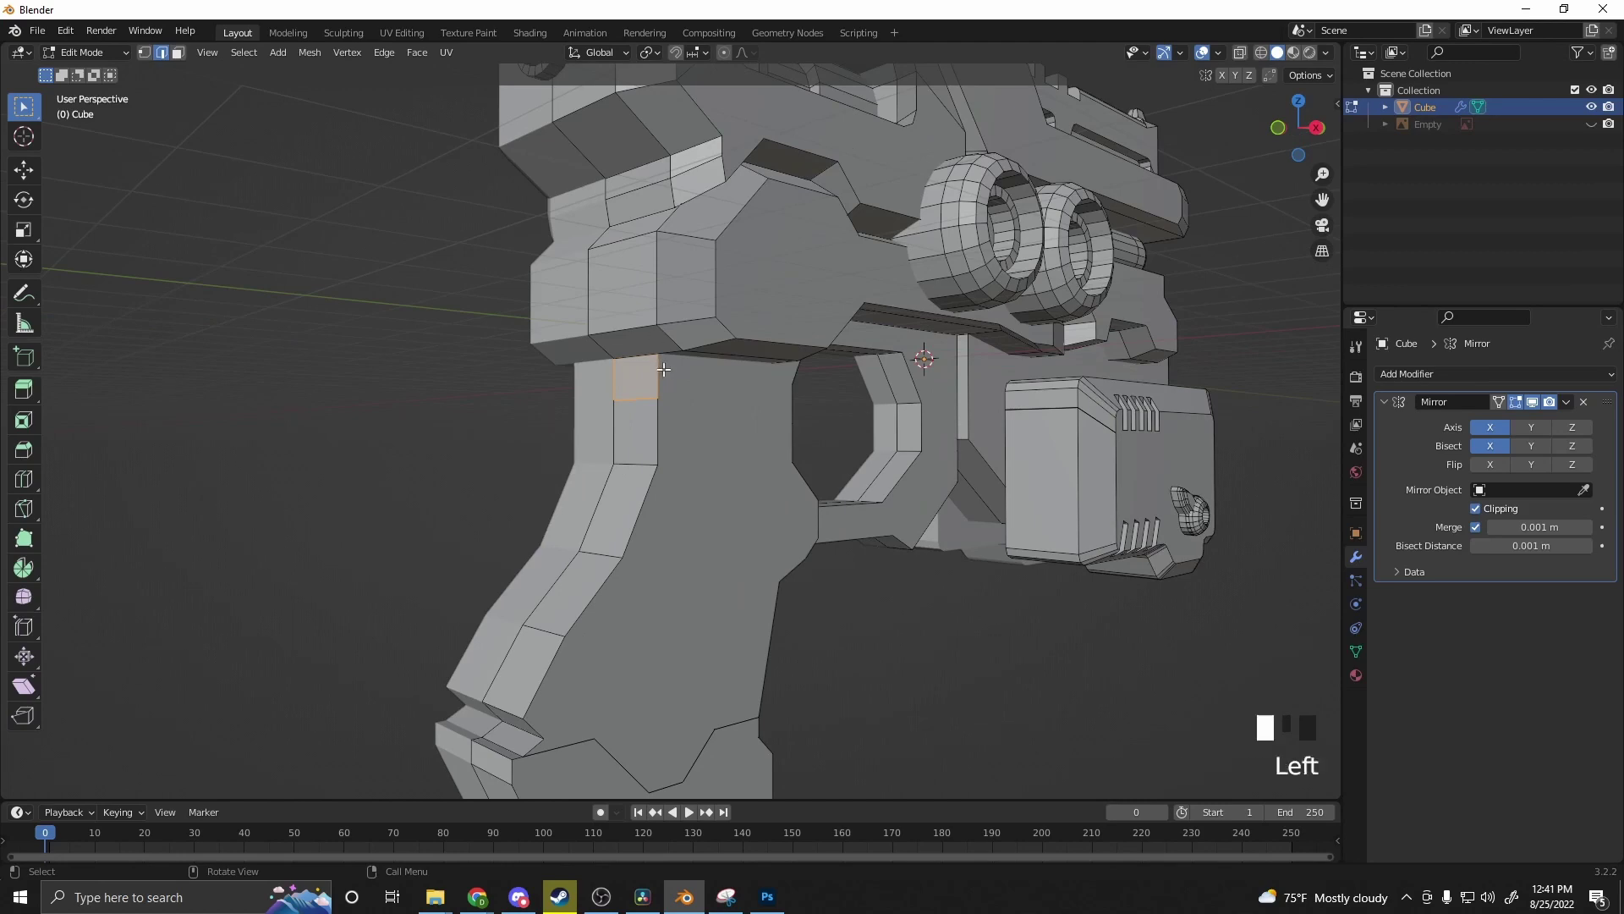
left_click(539, 678, "ctrl")
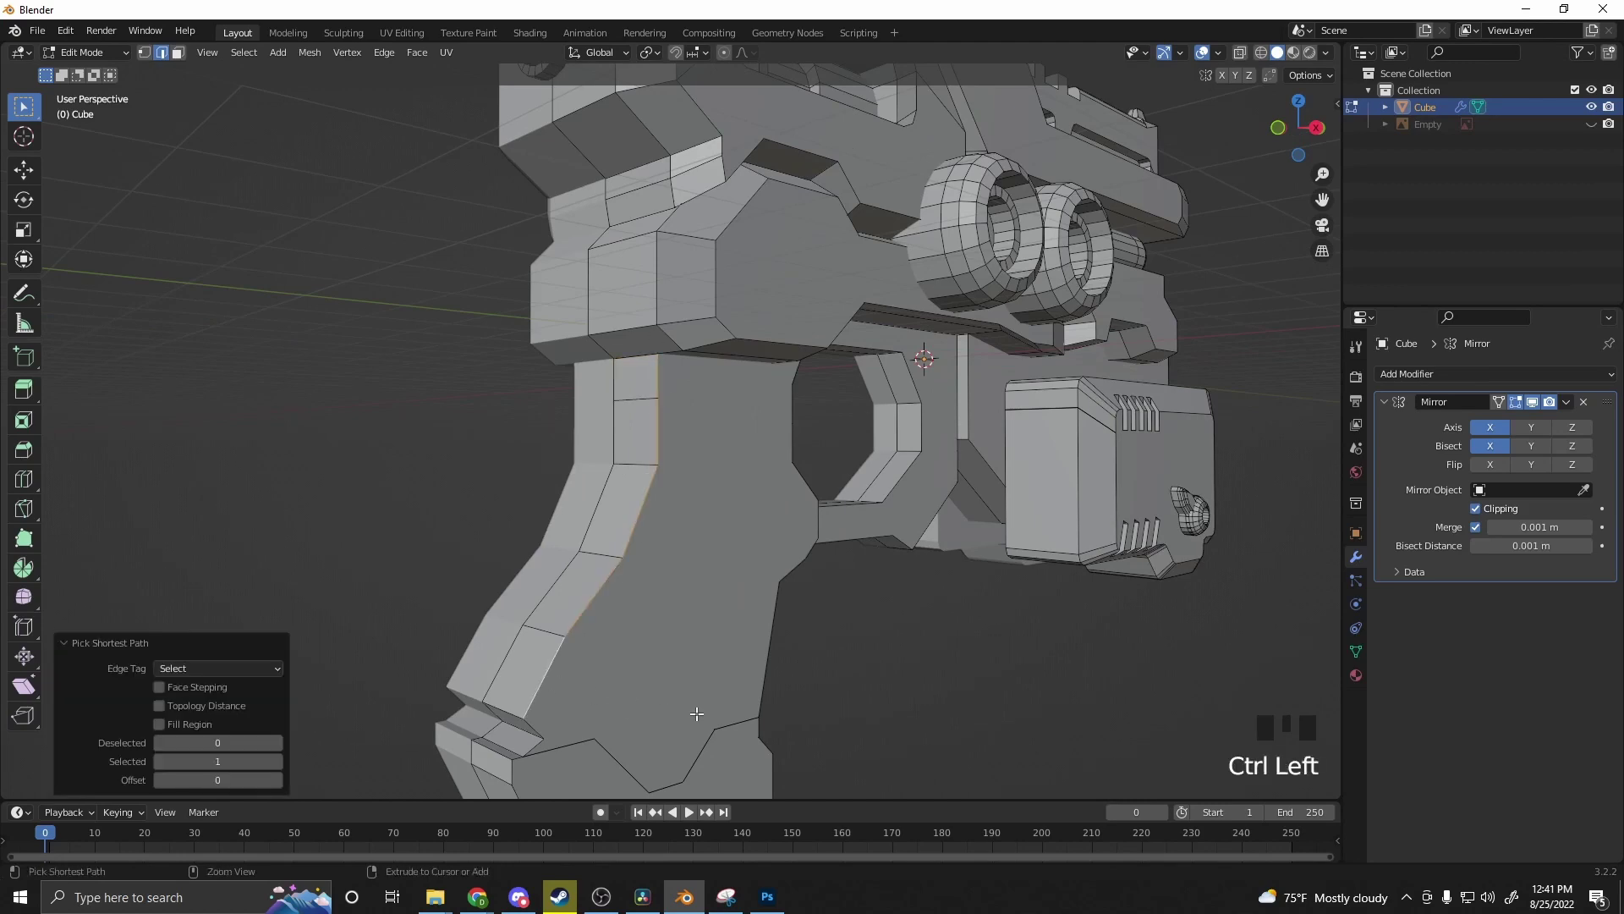
key("ctrl+b")
left_click(1053, 722)
Step: Bevel the chain of side edges along the front of the grip with 3 segments, down to the grip's base piece
middle_click_drag(1049, 719, 858, 679)
left_click(1185, 719)
middle_click_drag(1184, 787, 1190, 710, "shift")
left_click(1191, 708, "shift")
left_click(886, 335)
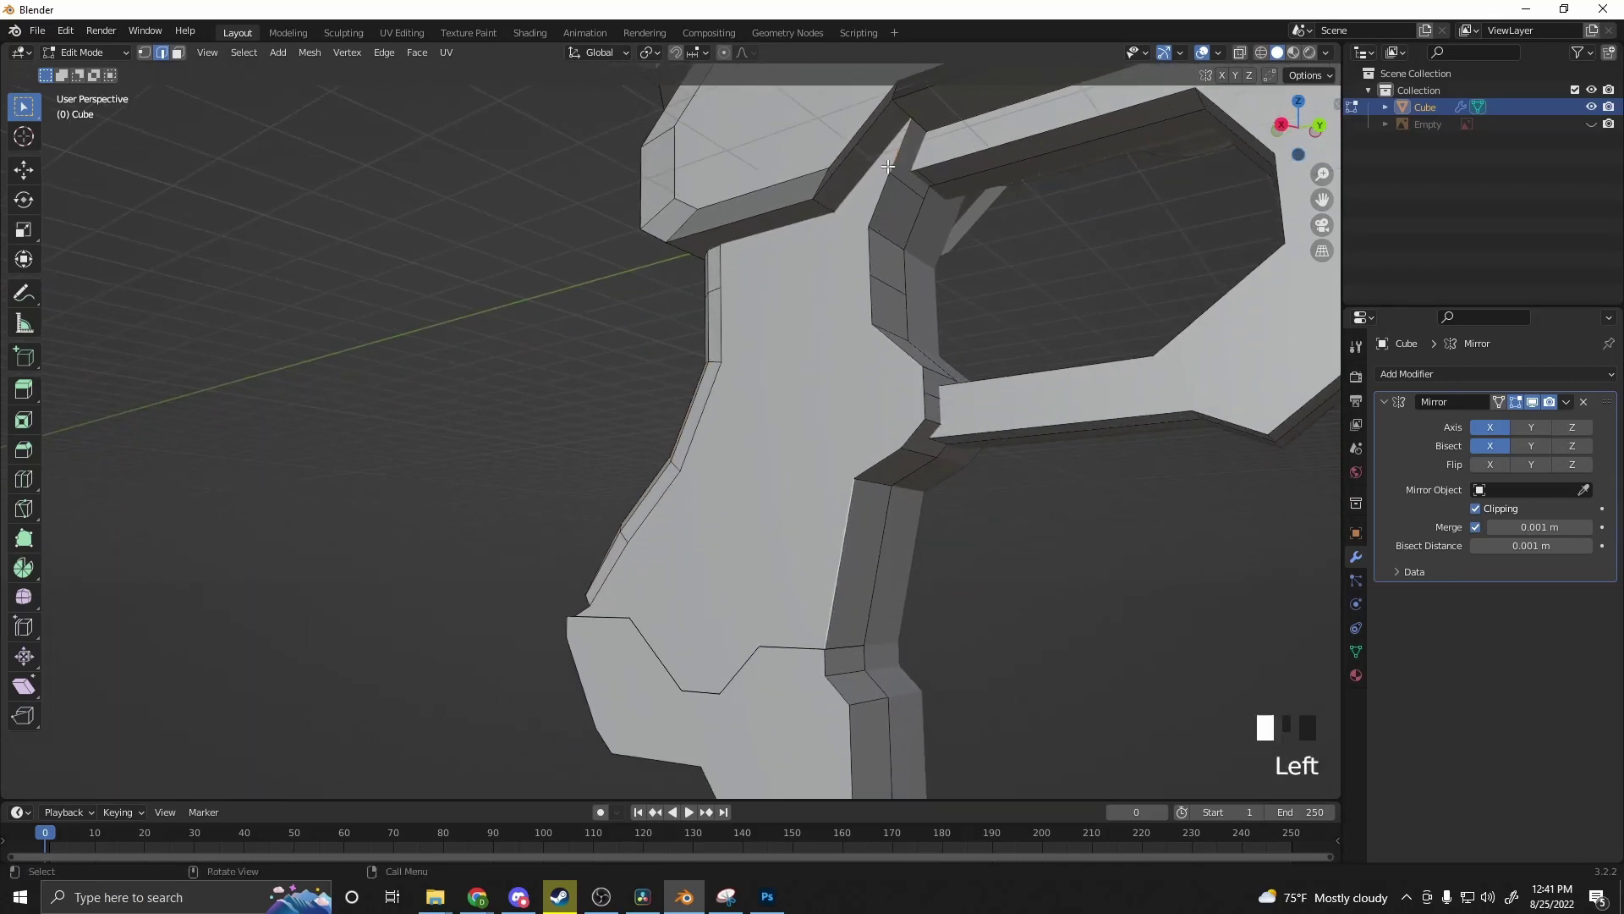
left_click(863, 653, "ctrl")
key("ctrl+b")
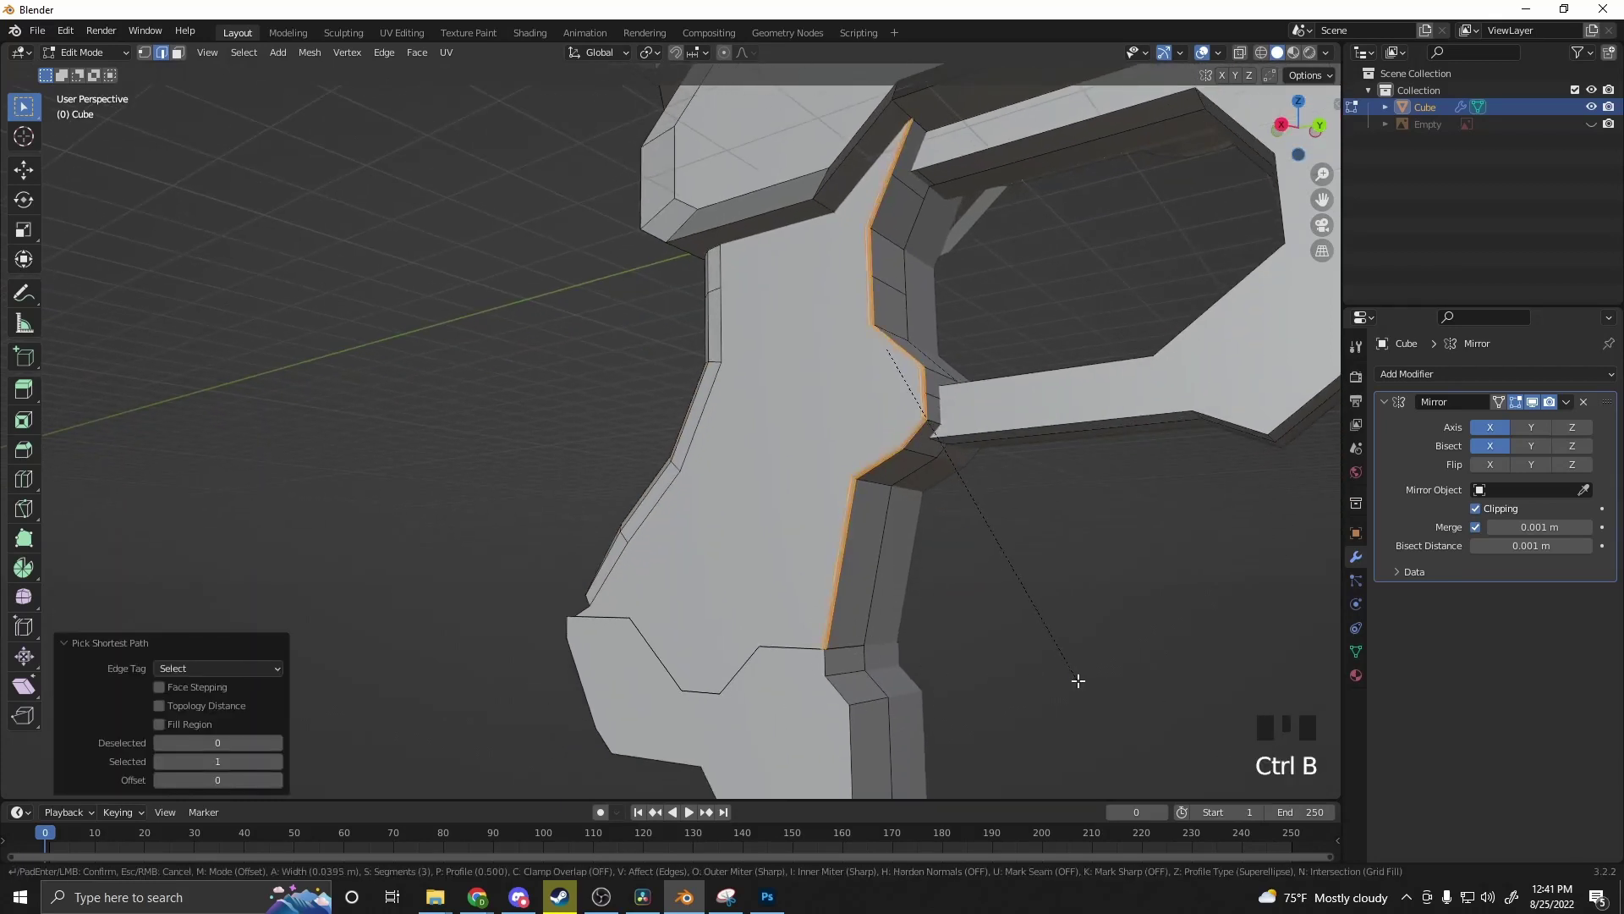
left_click(1015, 696)
Step: Switch to face selection and move the side face of the grip's base piece
mouse_move(1015, 696)
middle_mouse_down()
mouse_move(997, 697)
mouse_move(1040, 703)
middle_mouse_up()
left_click(761, 710)
middle_click_drag(761, 710, 666, 730)
left_click(692, 619)
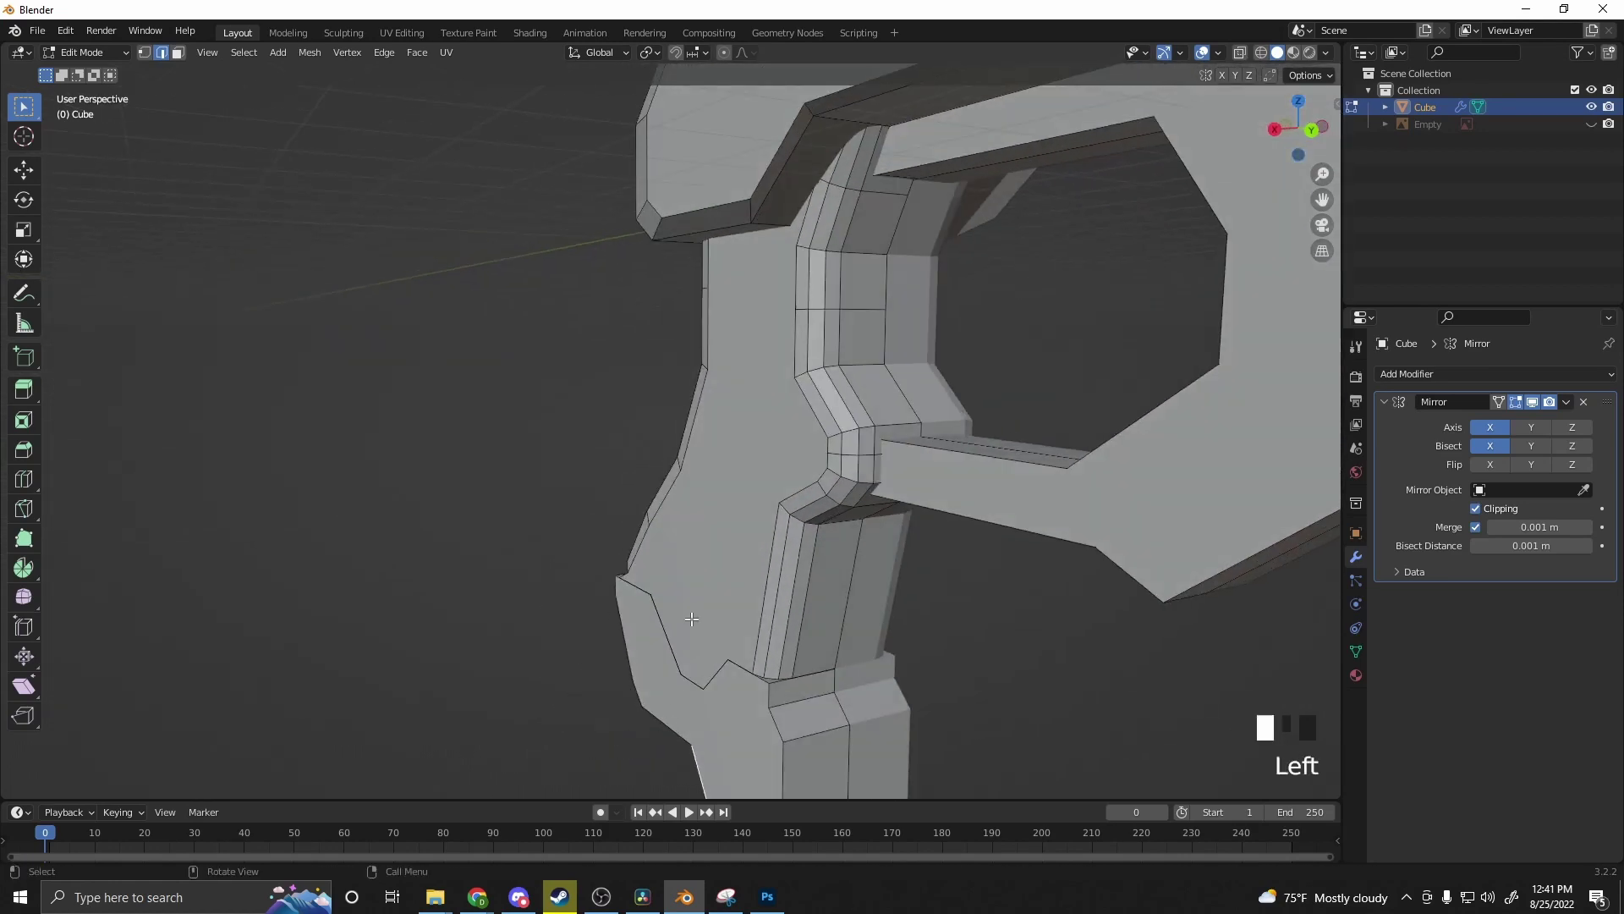
left_click(739, 732)
left_click(177, 52)
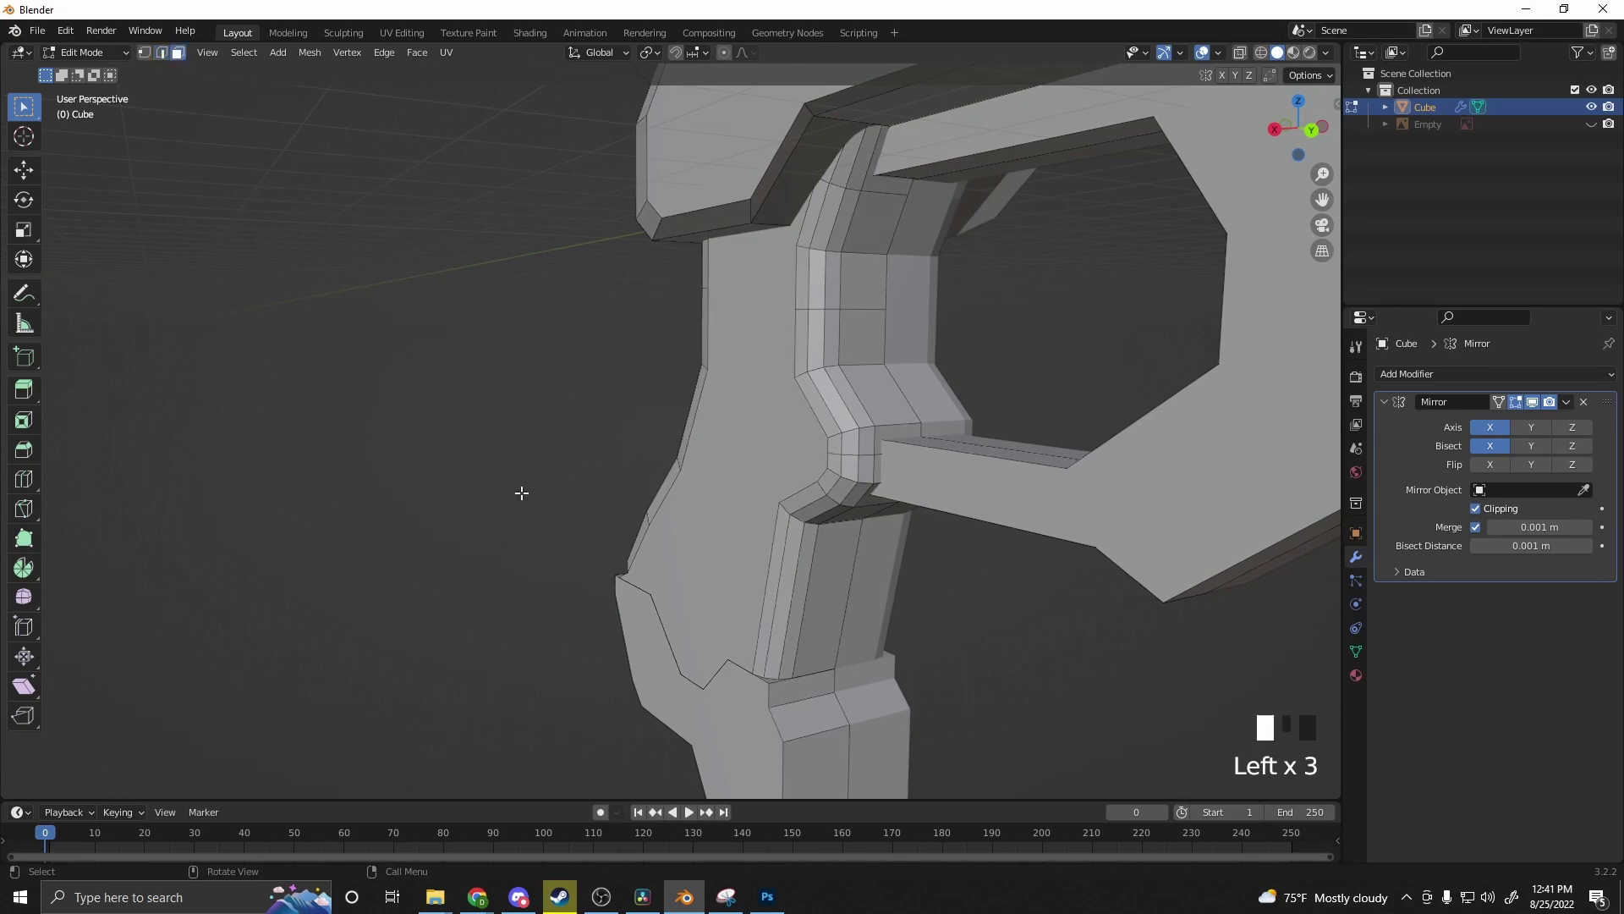
left_click(680, 665)
key("g")
left_click(748, 726)
middle_click_drag(749, 725, 801, 711)
middle_click_drag(510, 660, 973, 659)
left_click(854, 516)
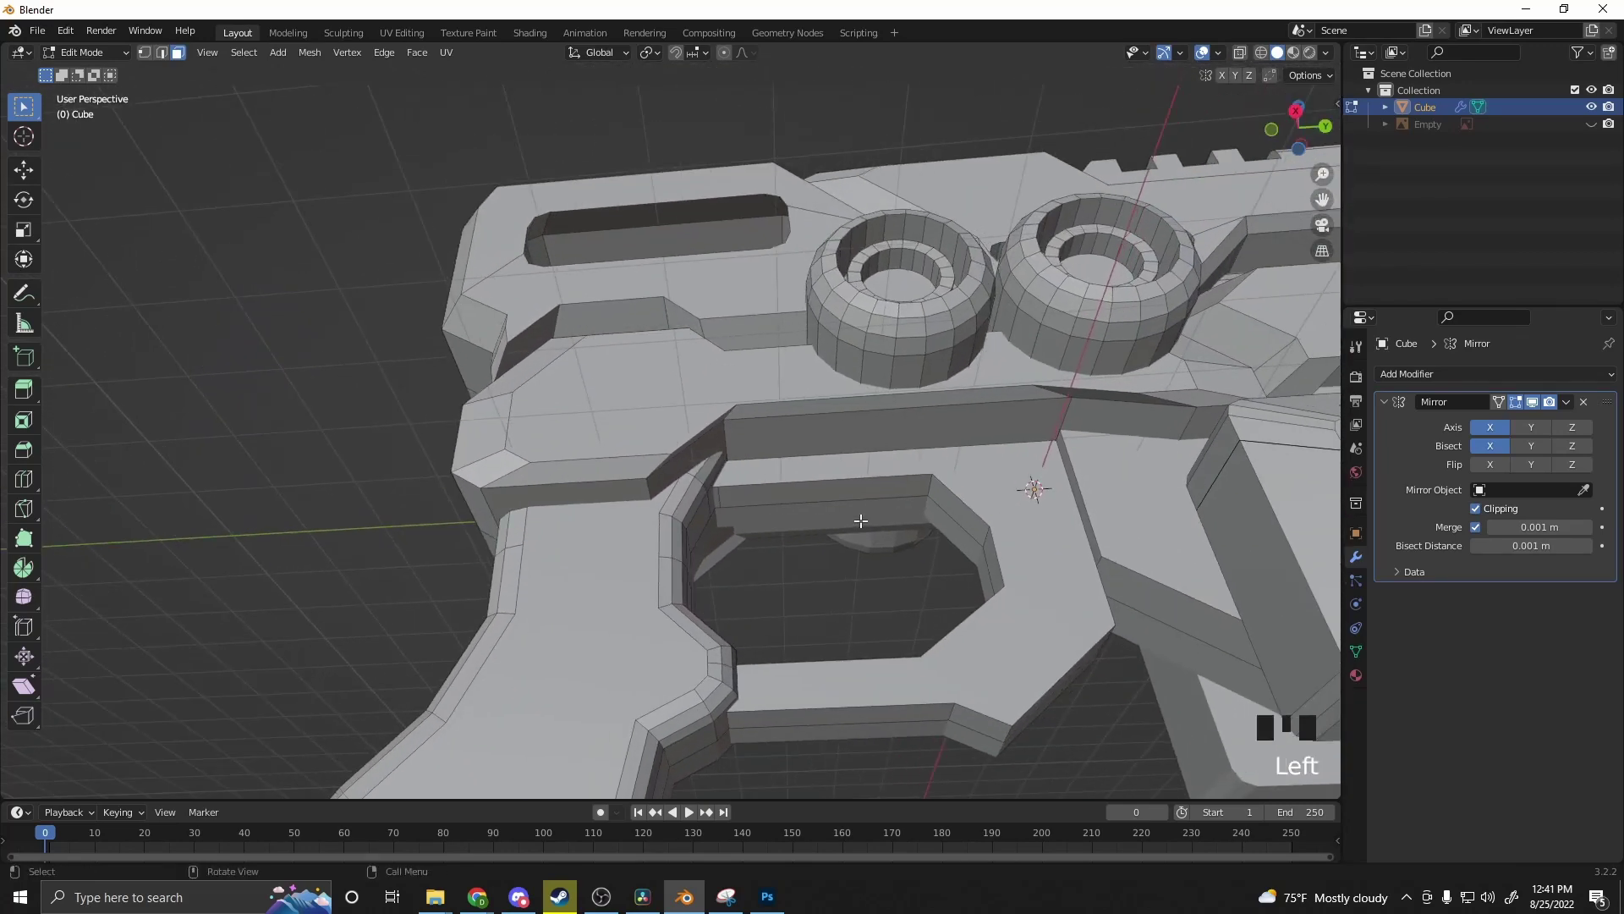
left_click(833, 500)
right_click(833, 500)
left_click(832, 502)
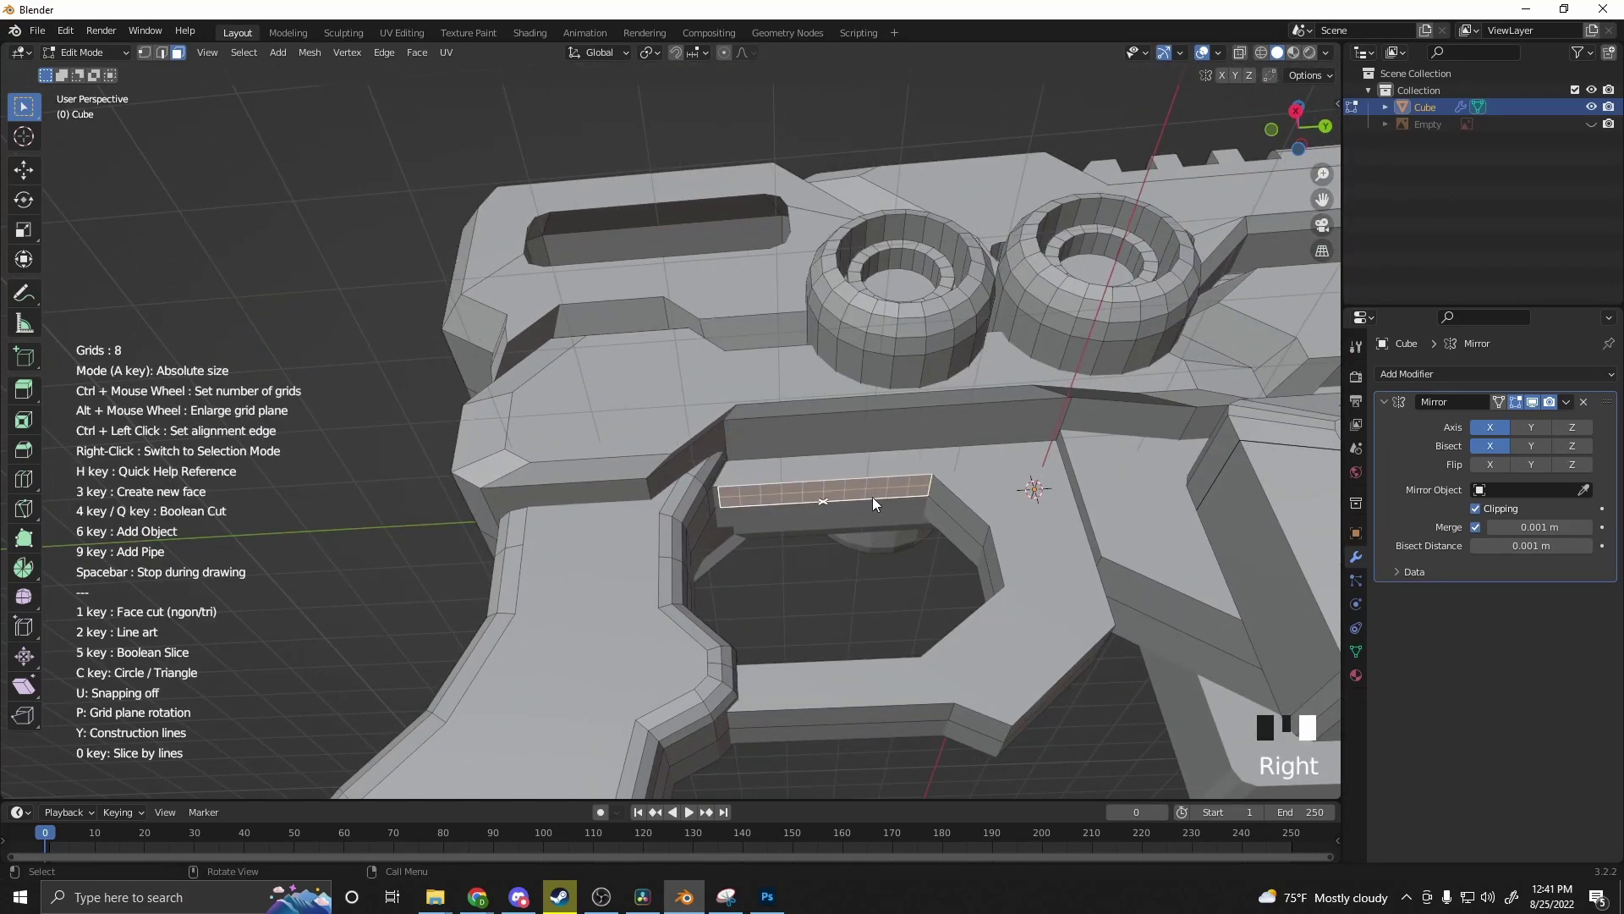
middle_click_drag(872, 495, 920, 469)
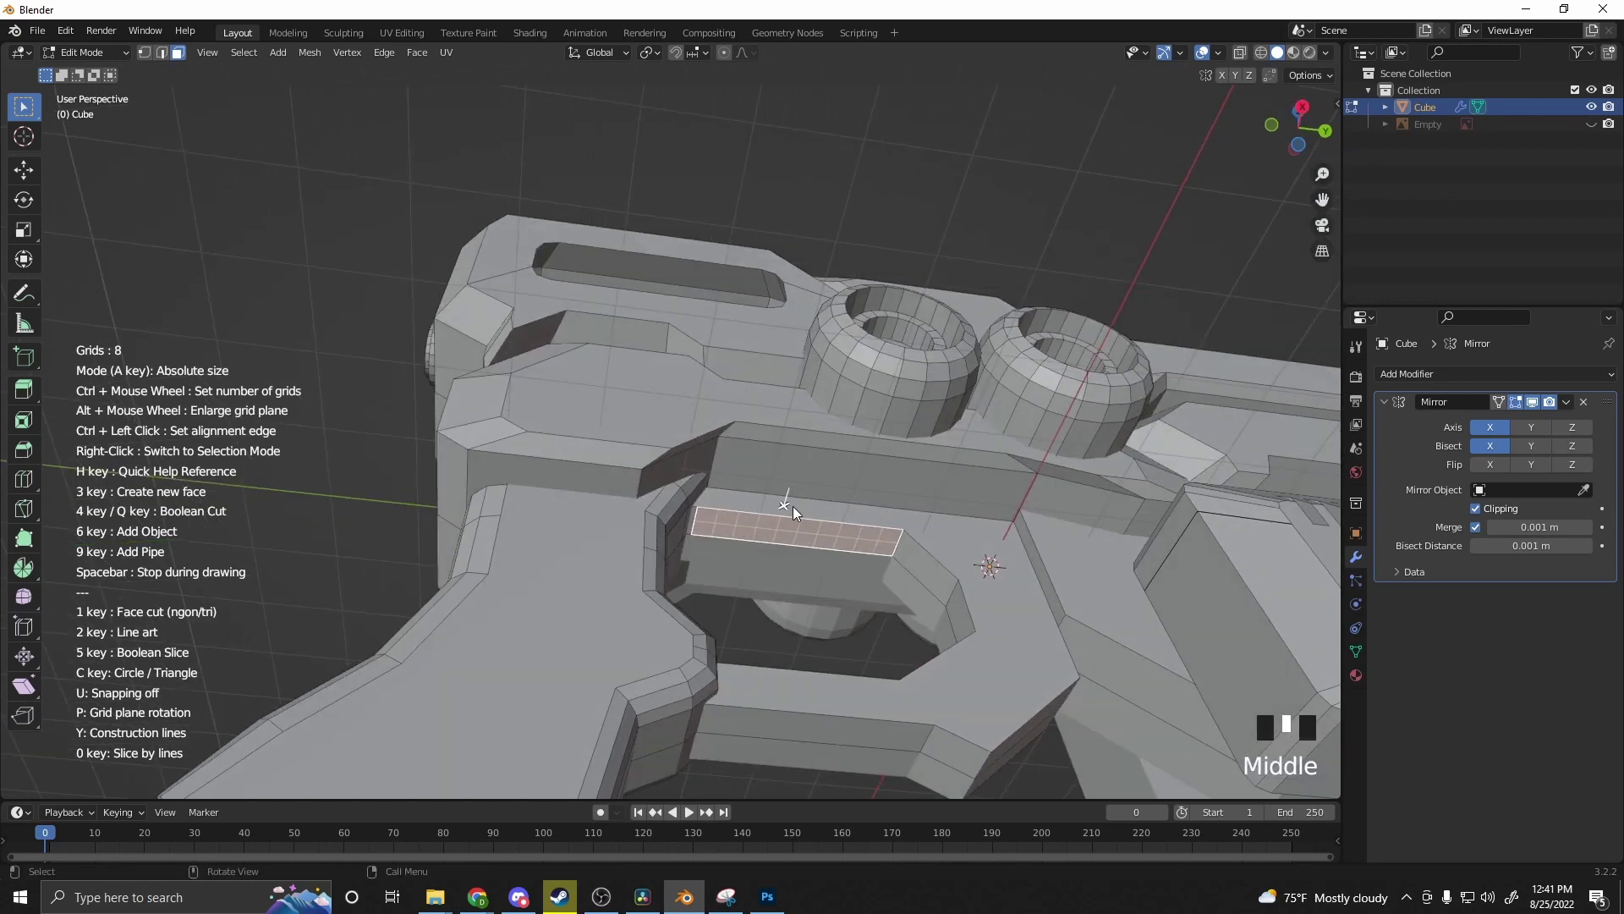
middle_click_drag(790, 551, 771, 490)
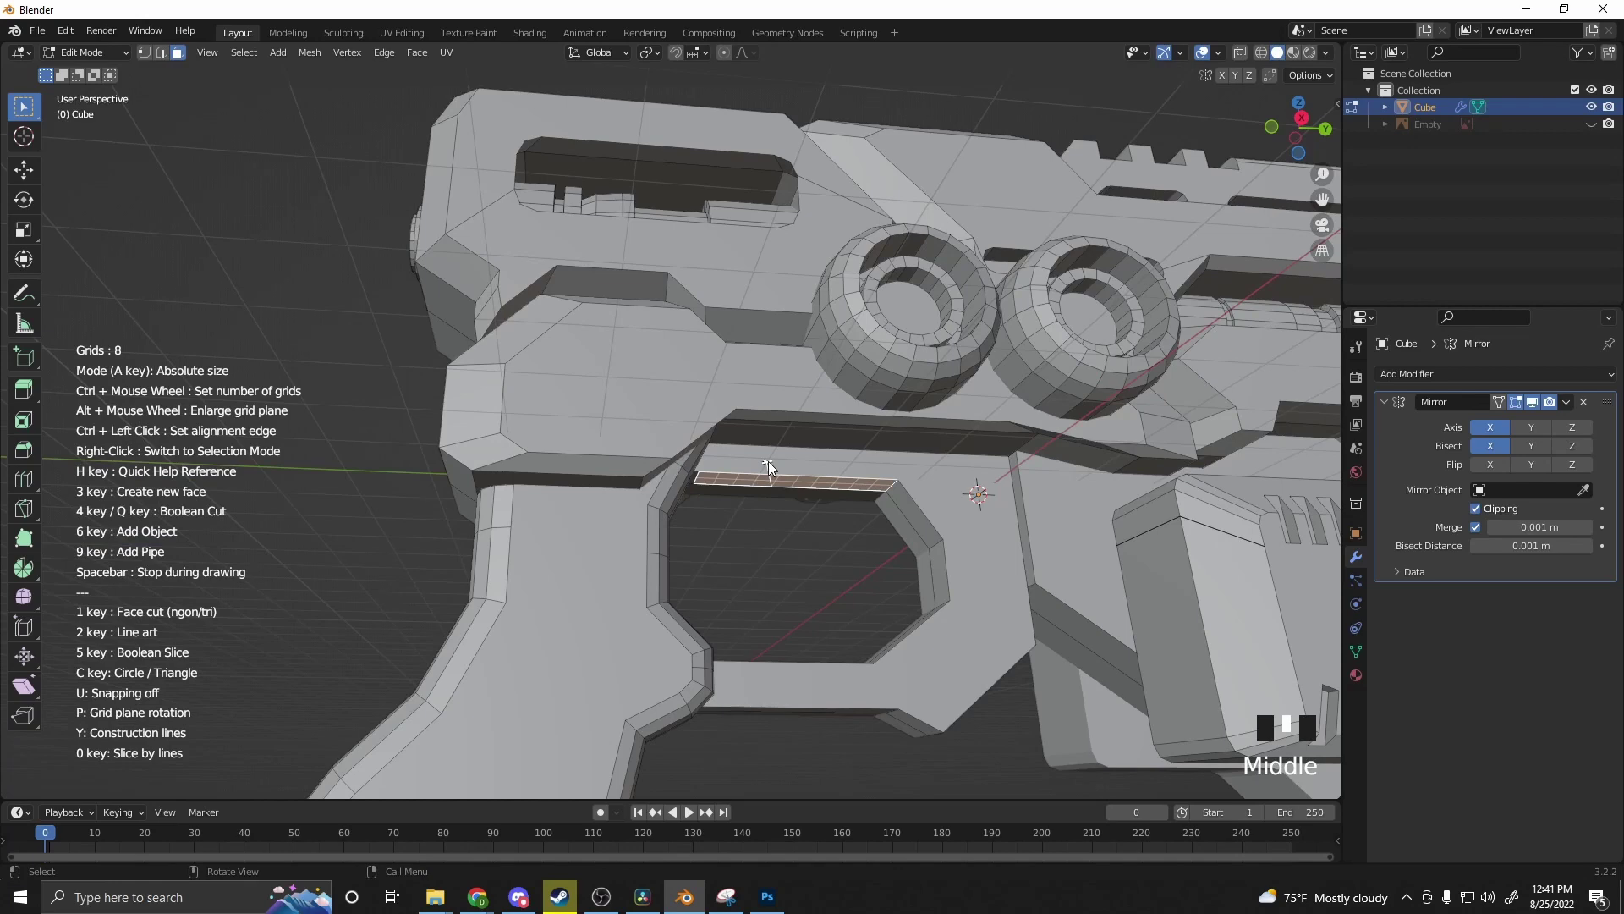
Step: Draw a trigger outline with Grid Modeler on the trigger guard's side face, with a flared top and a pointed lower tip, and create its face
left_click(770, 462, "shift")
right_click(774, 463)
left_click(773, 464)
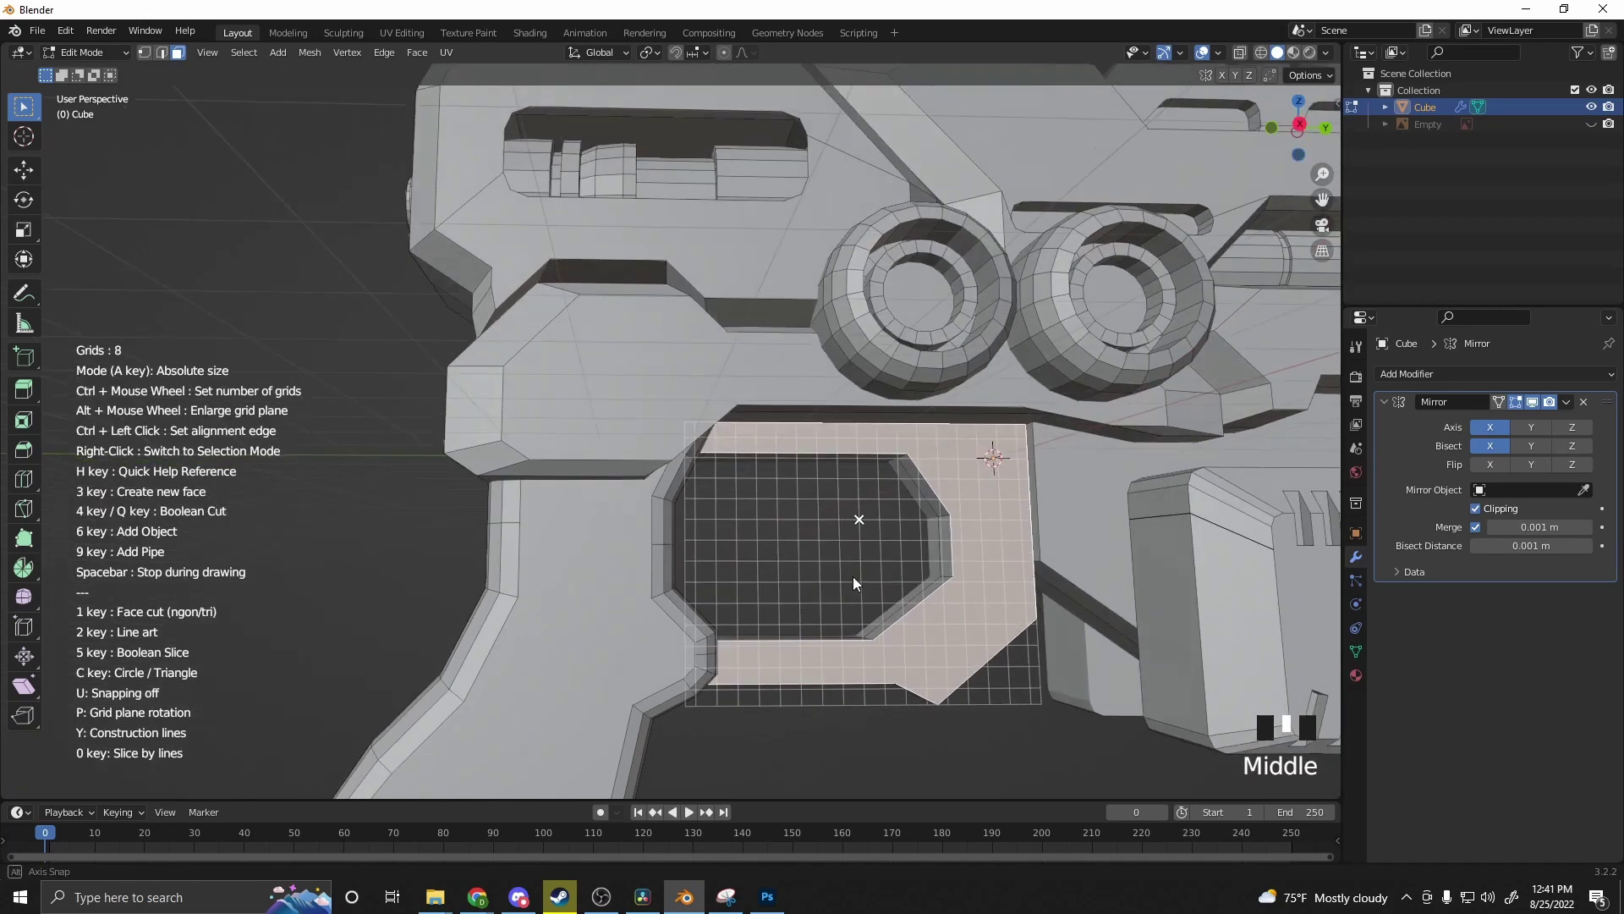
scroll(852, 577, "up", 2)
middle_click_drag(853, 578, 674, 477, "shift")
scroll(674, 476, "up", 1)
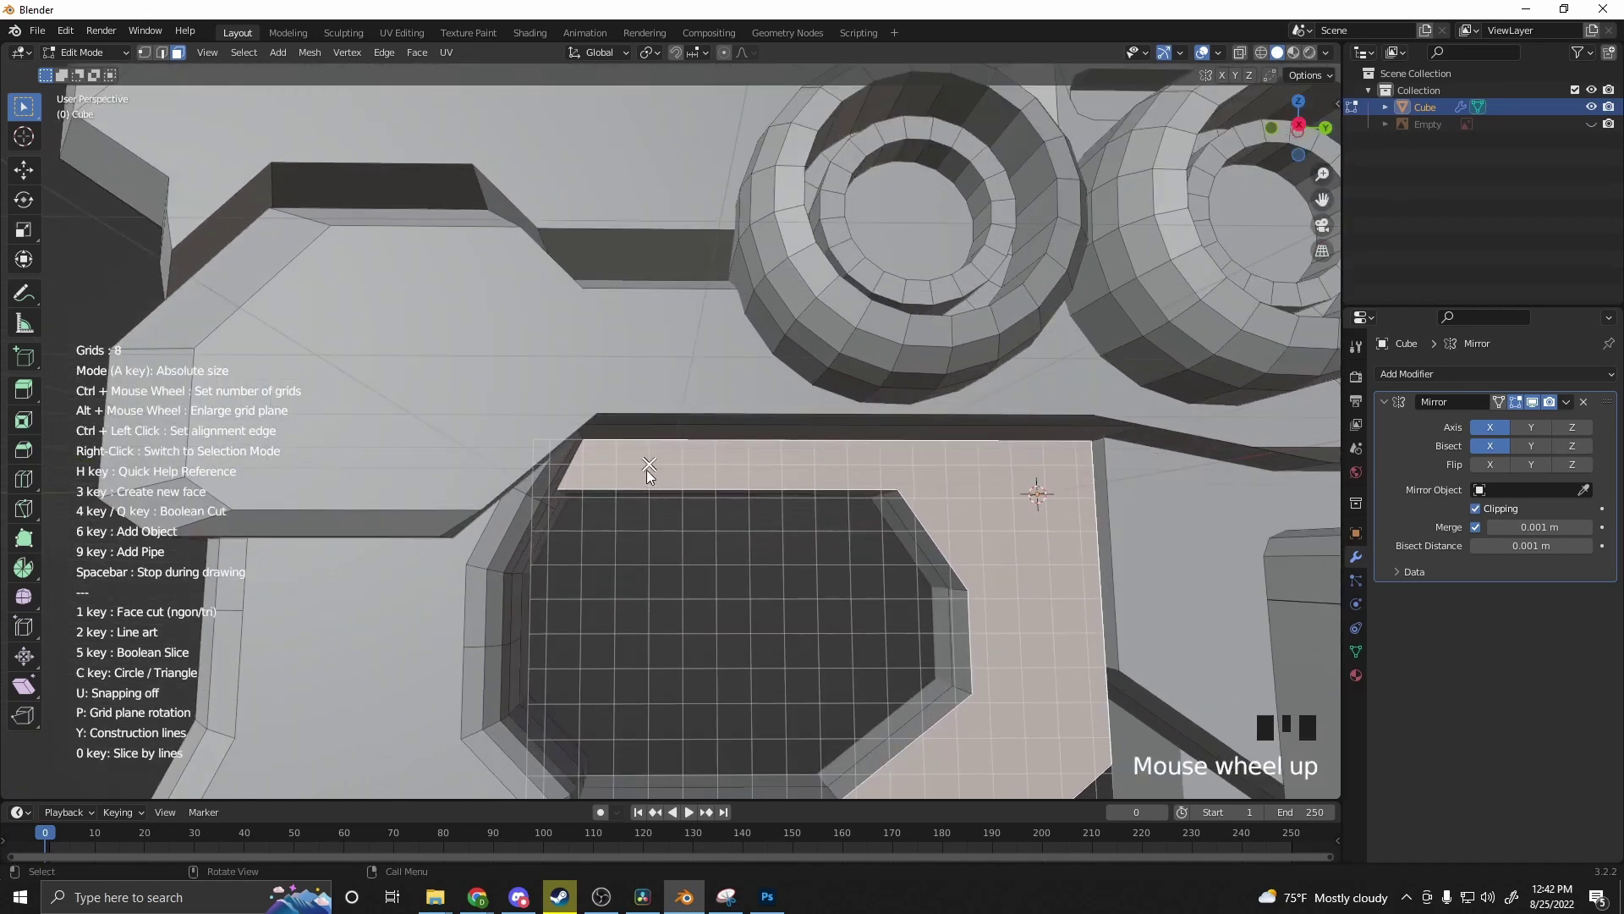
left_click(675, 657)
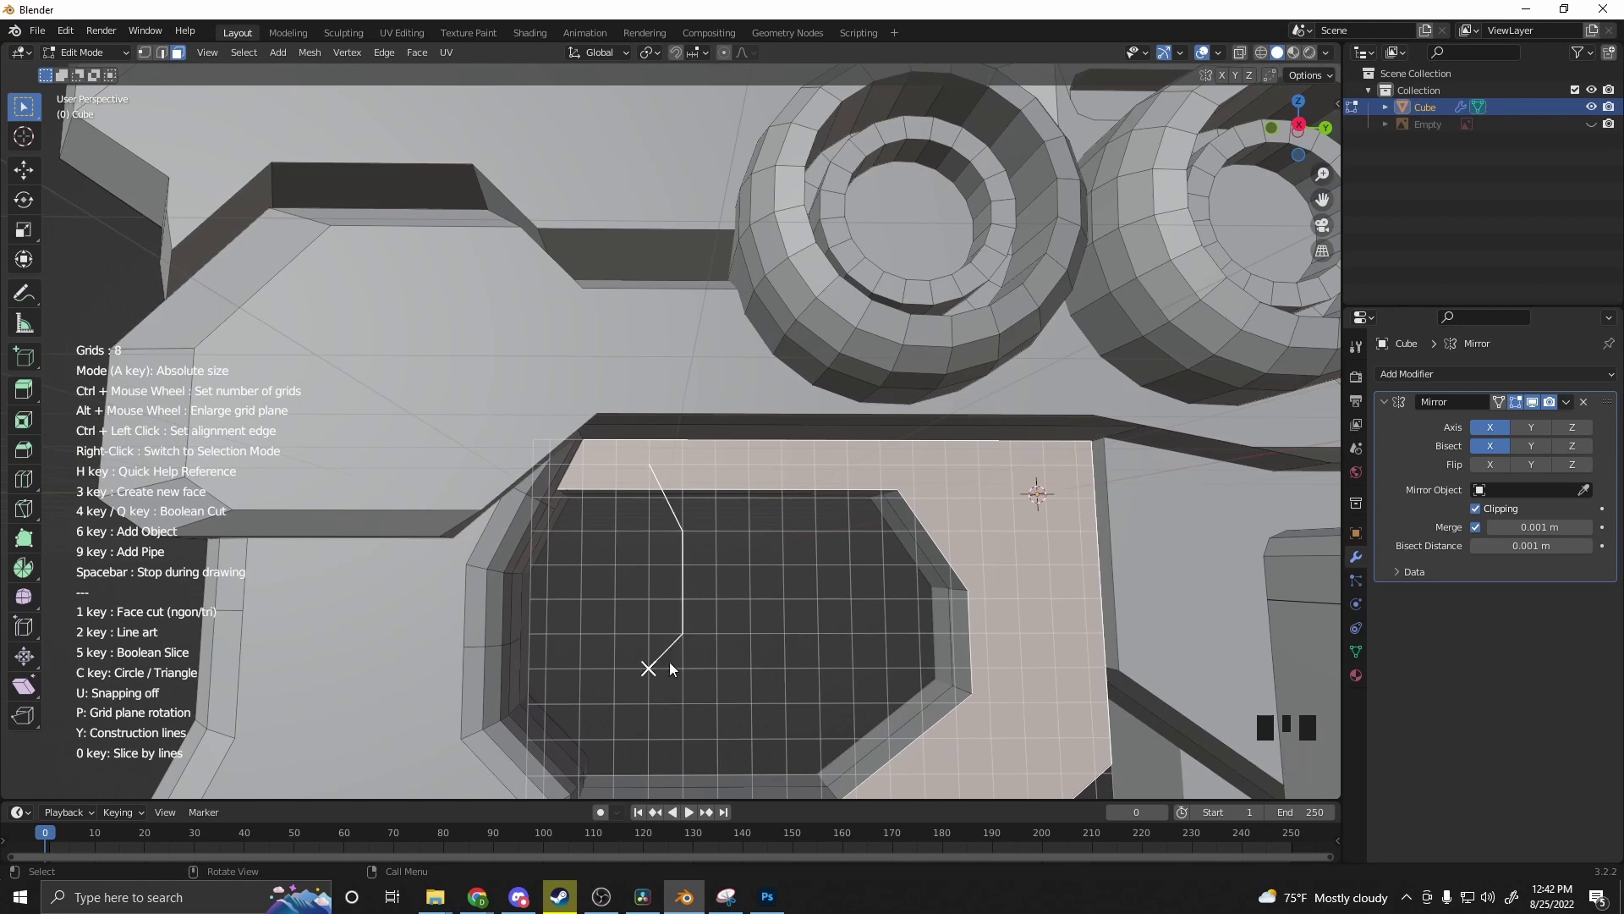
left_click(785, 701)
left_click(780, 461)
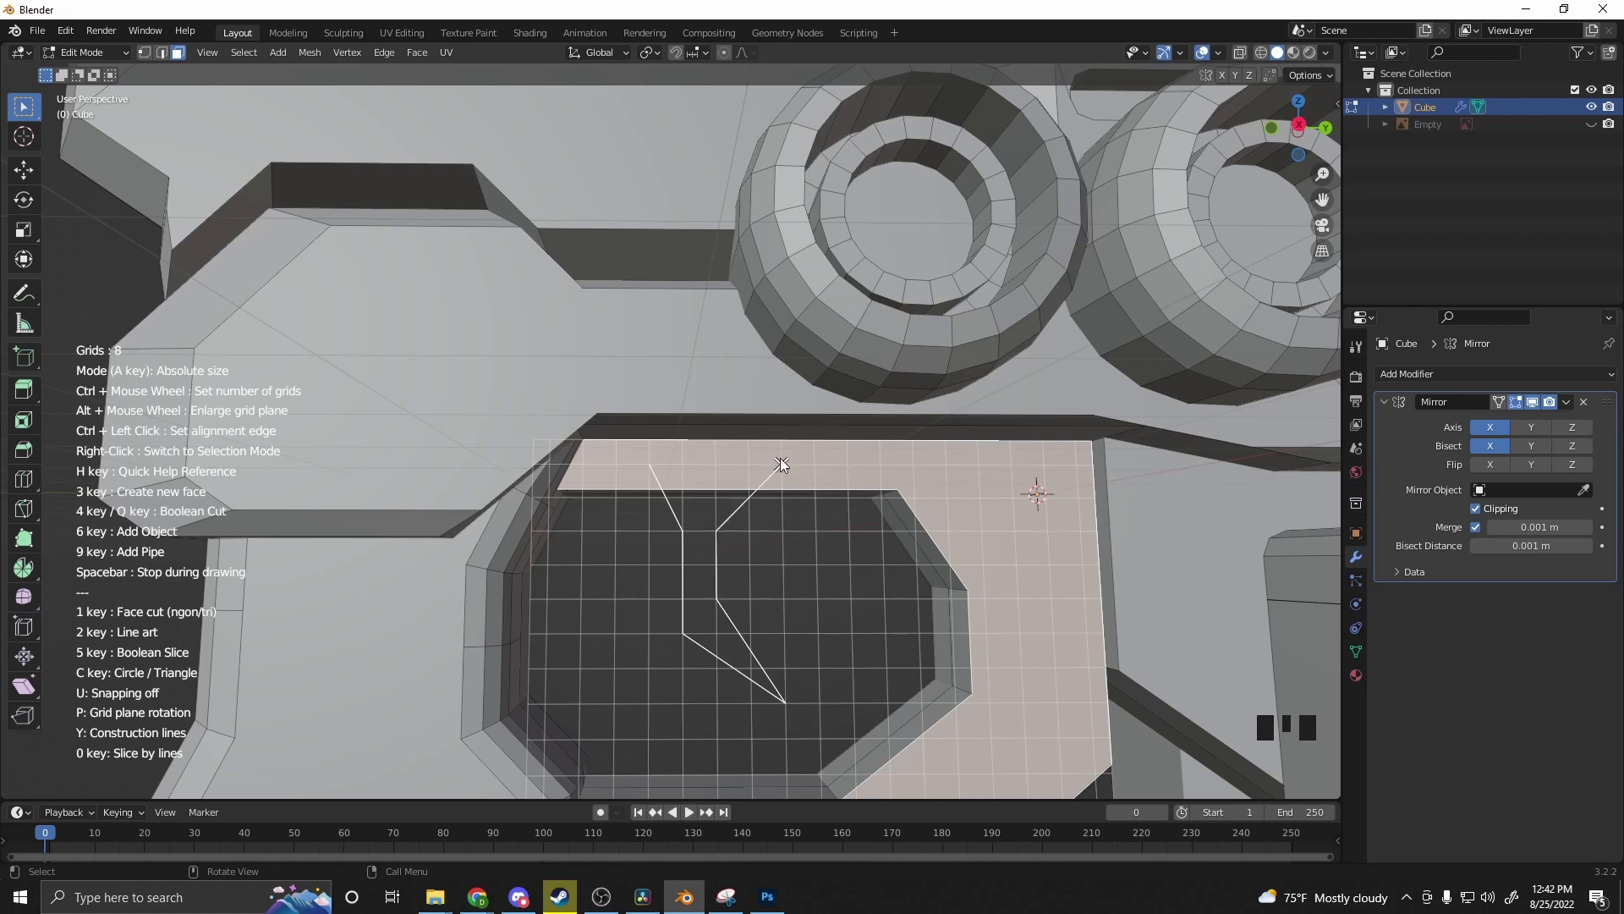
left_click(651, 464)
Step: Extrude the trigger face about 1.37 m and move its side face about 0.29 m inward along global X
scroll(685, 499, "down", 2)
mouse_move(810, 567)
middle_mouse_down()
mouse_move(760, 571)
mouse_move(820, 590)
middle_mouse_up()
key("e")
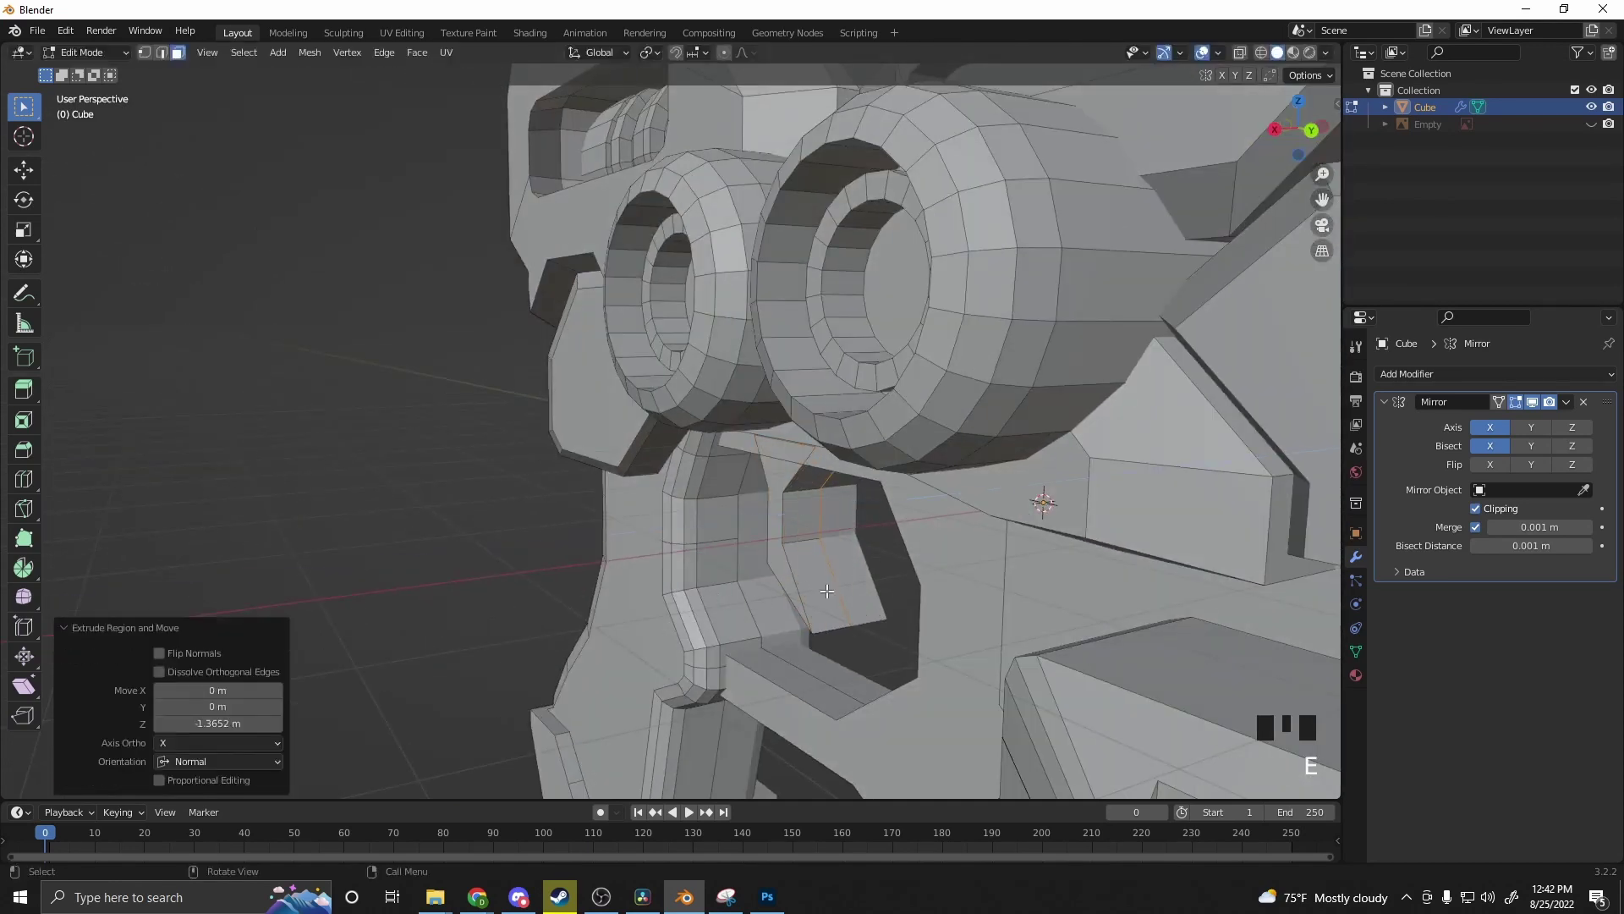
left_click(770, 520)
key("g")
key("x")
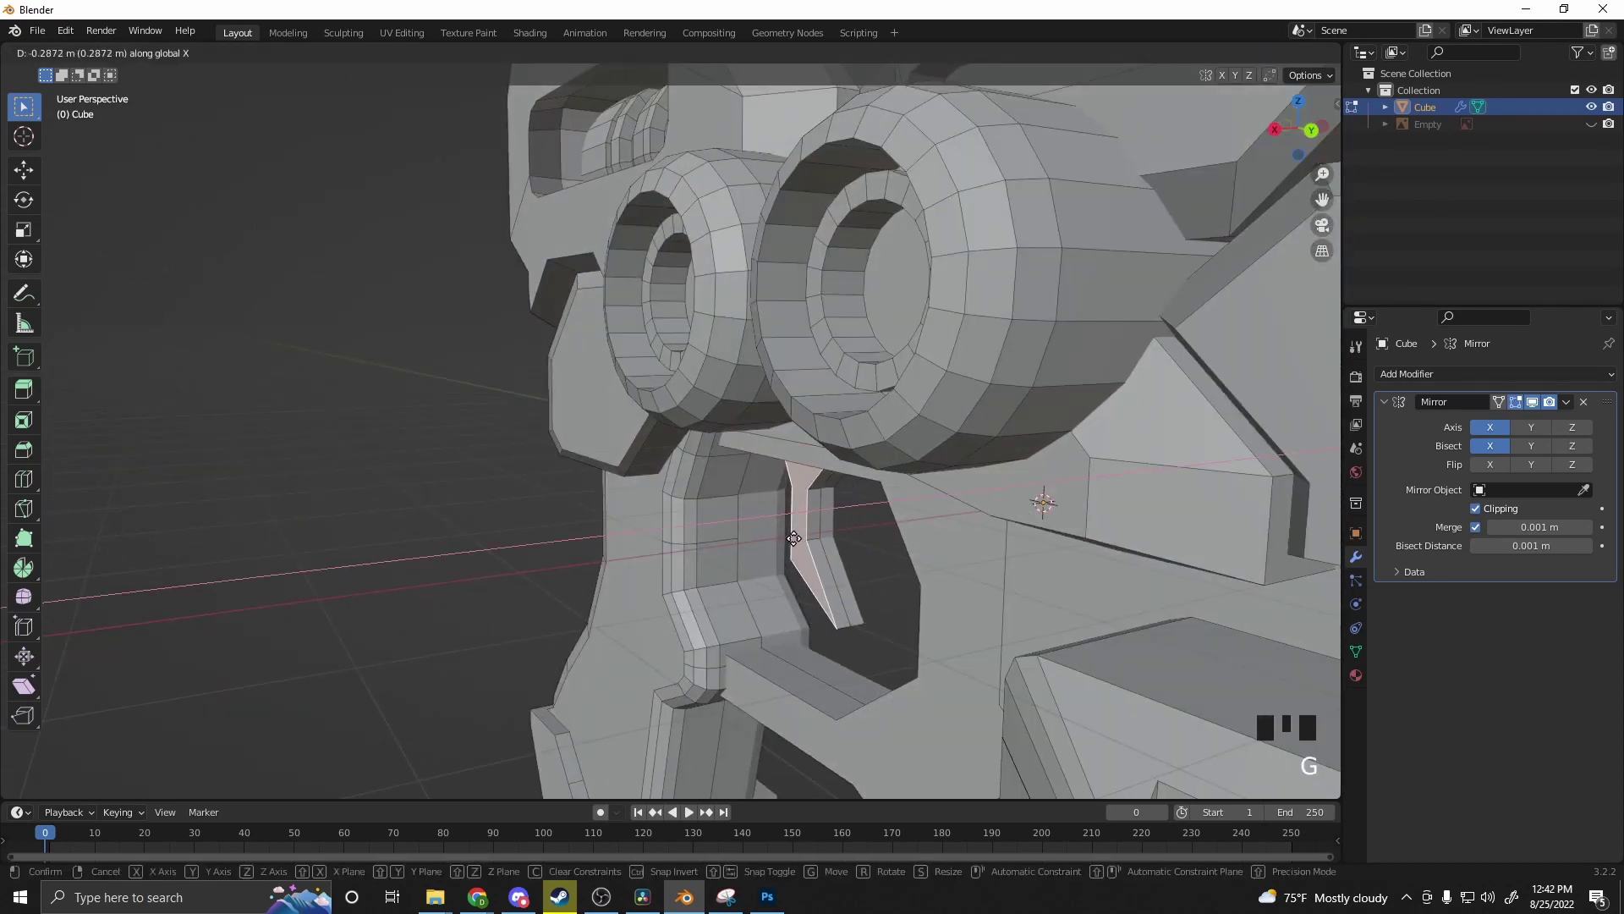
left_click(792, 538)
Step: Move the front face of the trigger's stem along global Y to thicken the stem
middle_click_drag(792, 538, 770, 366)
left_click(827, 562)
key("g")
key("y")
left_click(917, 565)
Step: Switch to edge selection and bevel the inner corner edges at the front of the trigger guard opening with 3 segments
left_click(836, 558)
left_click(780, 414)
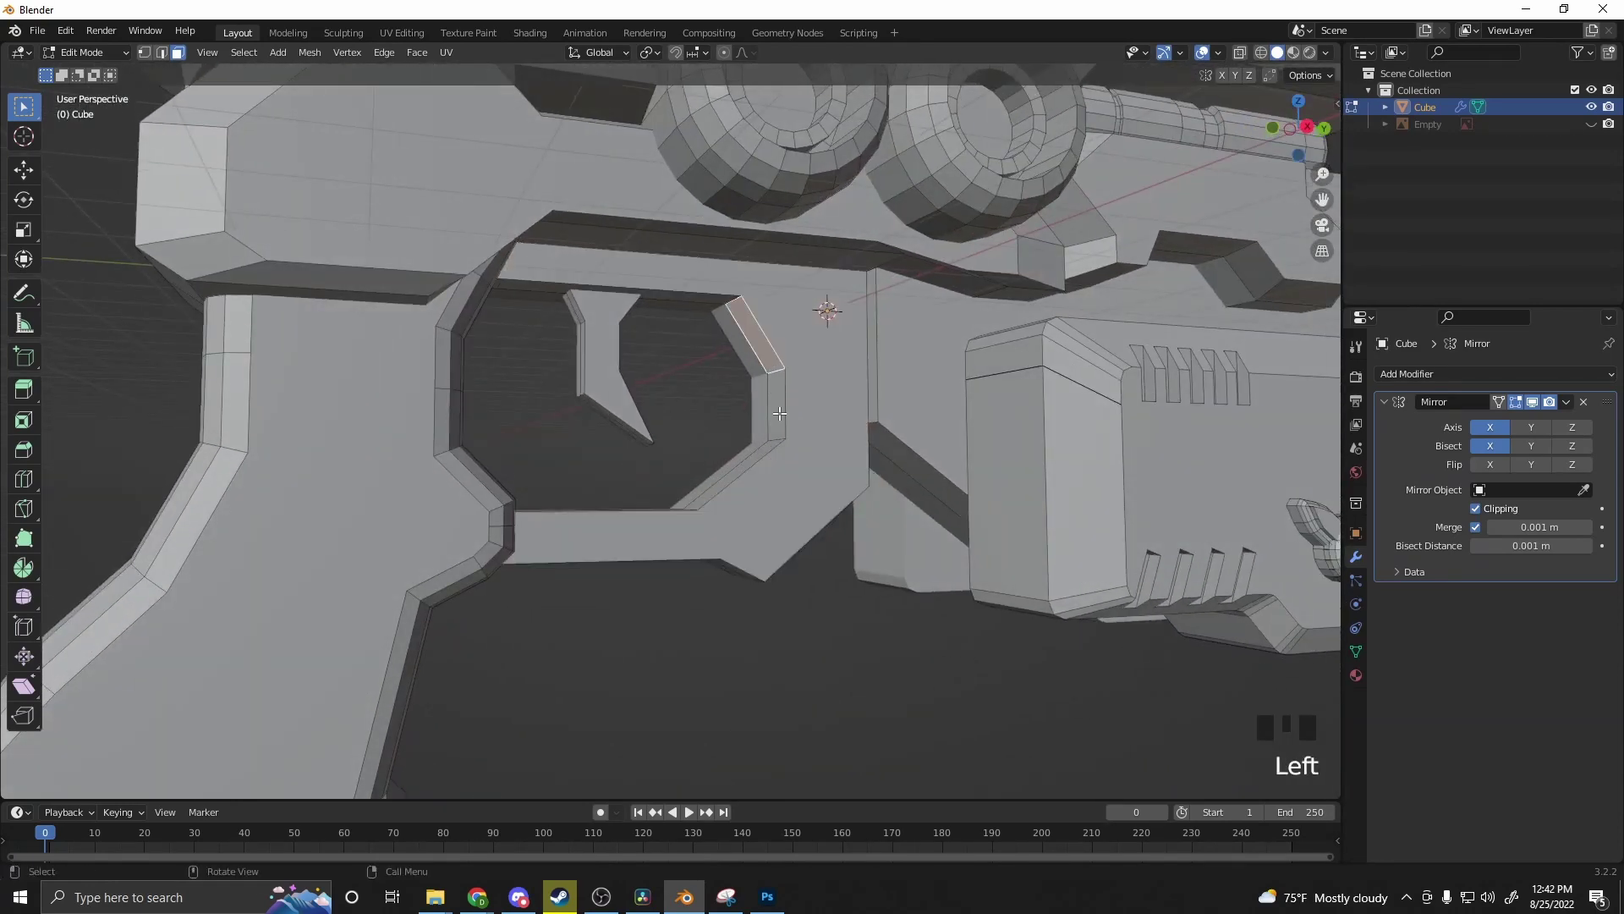
left_click(162, 53)
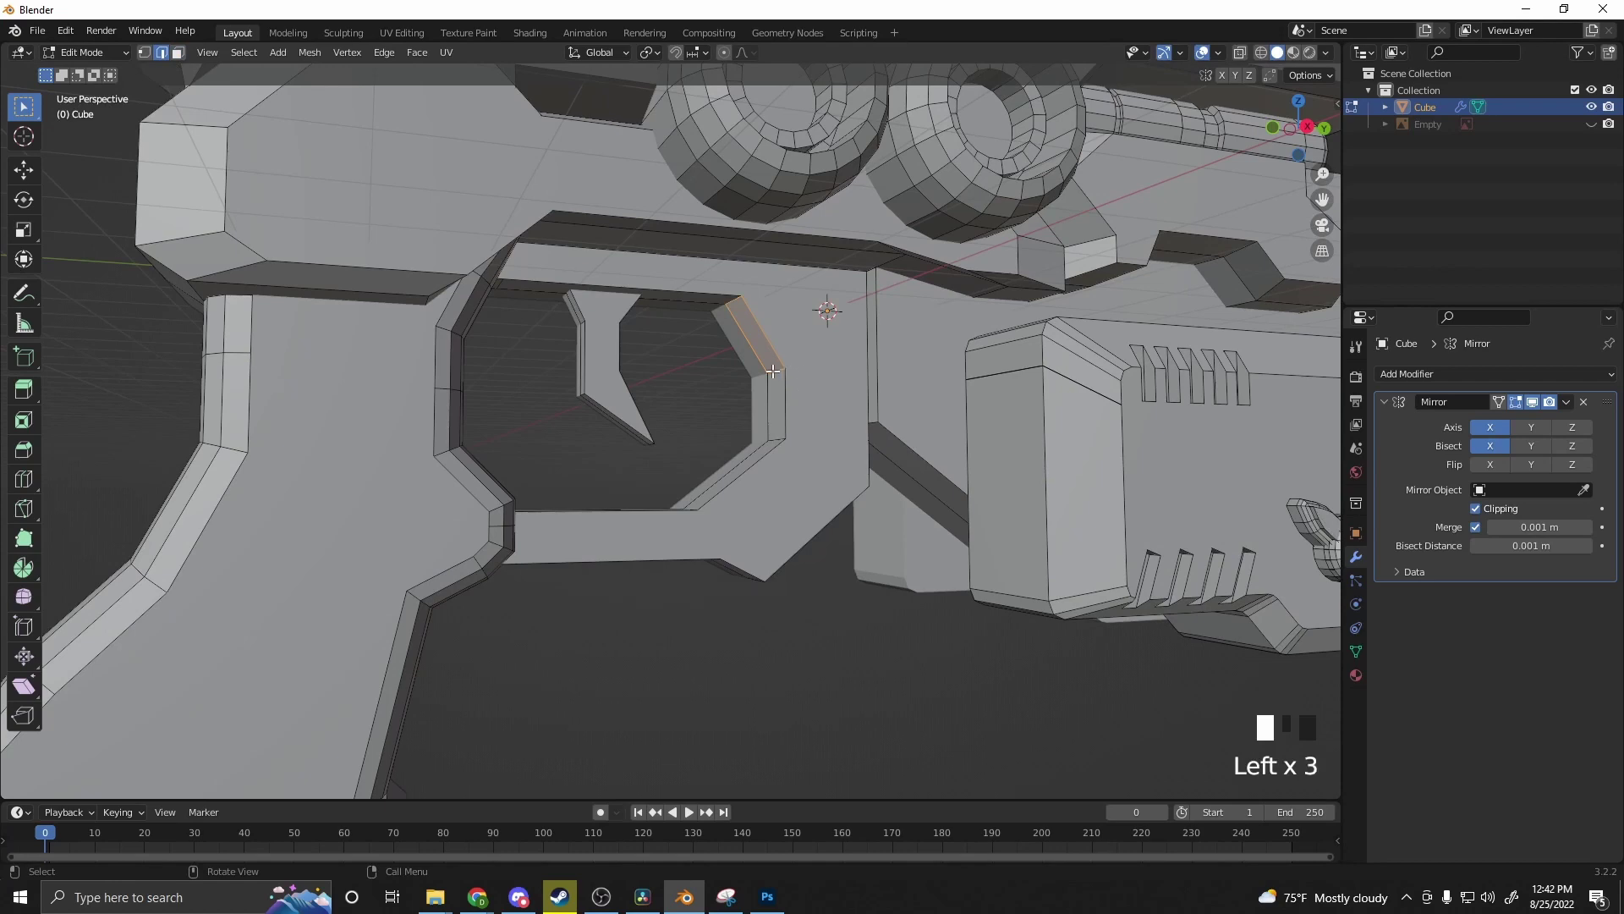
left_click(775, 445, "shift")
mouse_move(775, 445)
middle_mouse_down()
mouse_move(751, 402)
mouse_move(772, 464)
middle_mouse_up()
left_click(752, 402)
left_click(738, 391, "shift")
left_click(772, 464, "shift")
key("ctrl+b")
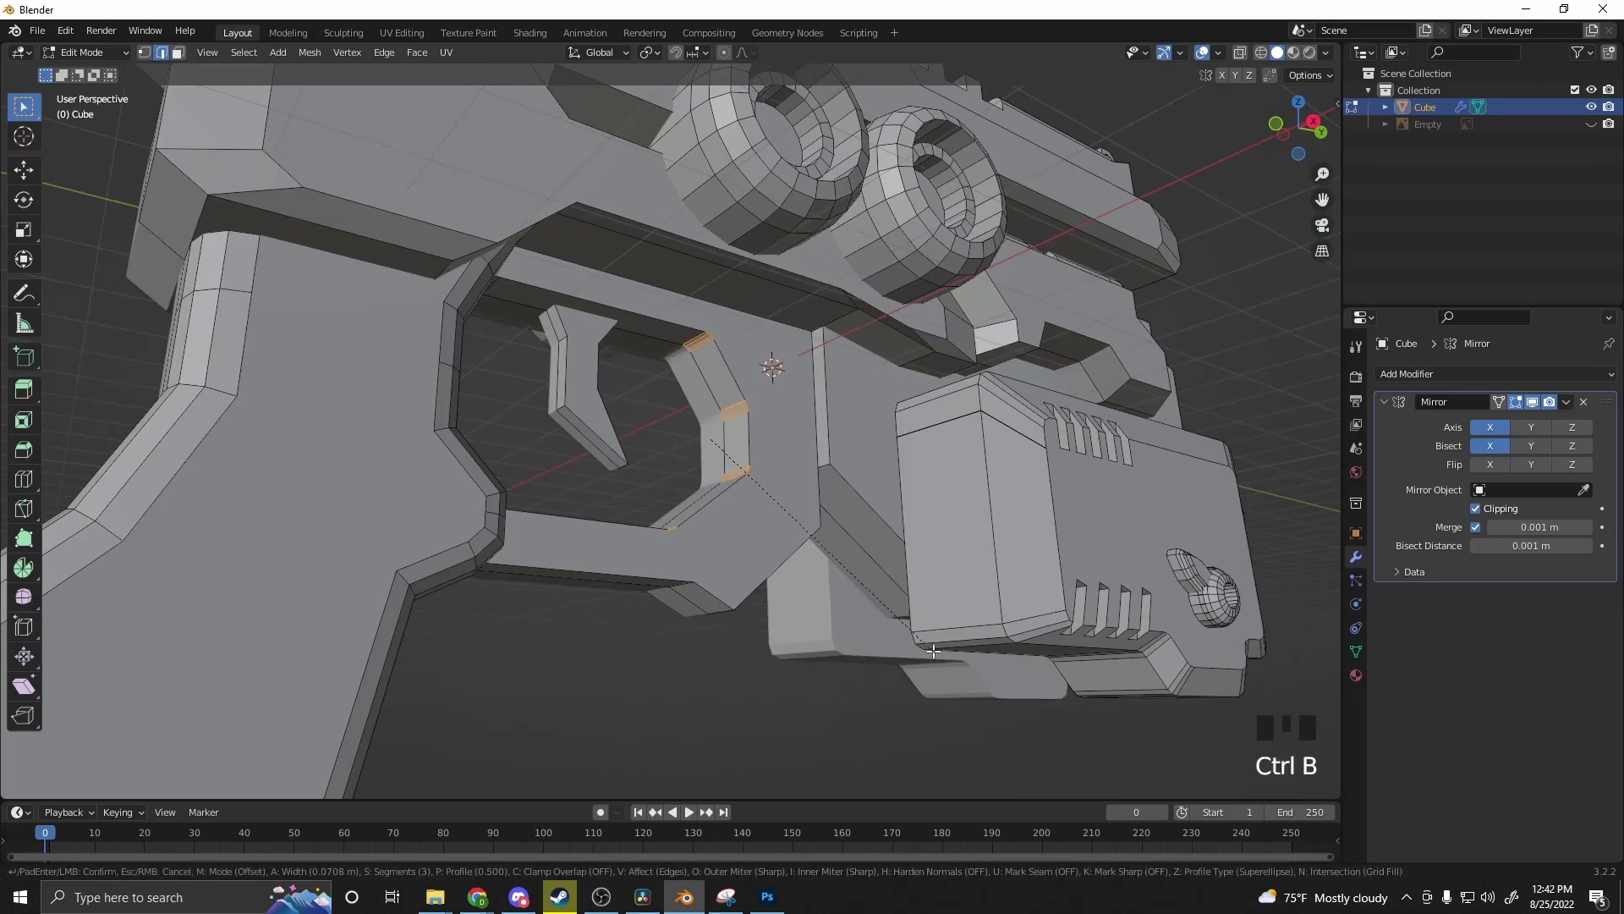
left_click(938, 663)
Step: Switch to face selection and select the grip's large side face
middle_click_drag(806, 726, 674, 637)
left_click(743, 747)
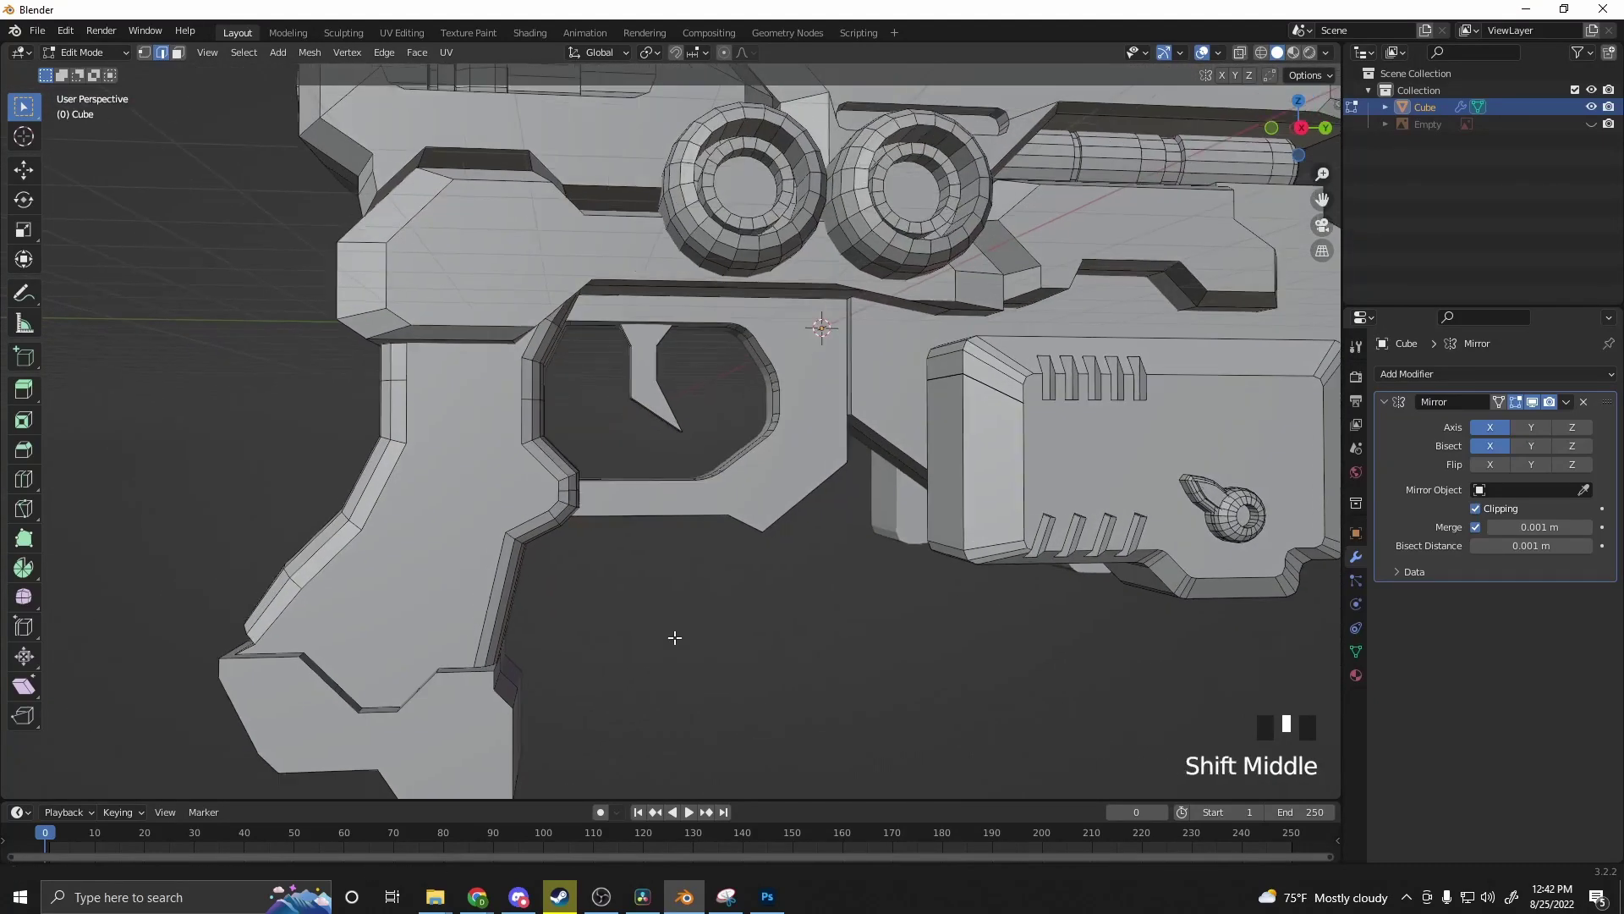
scroll(713, 647, "up", 2)
left_click(603, 372)
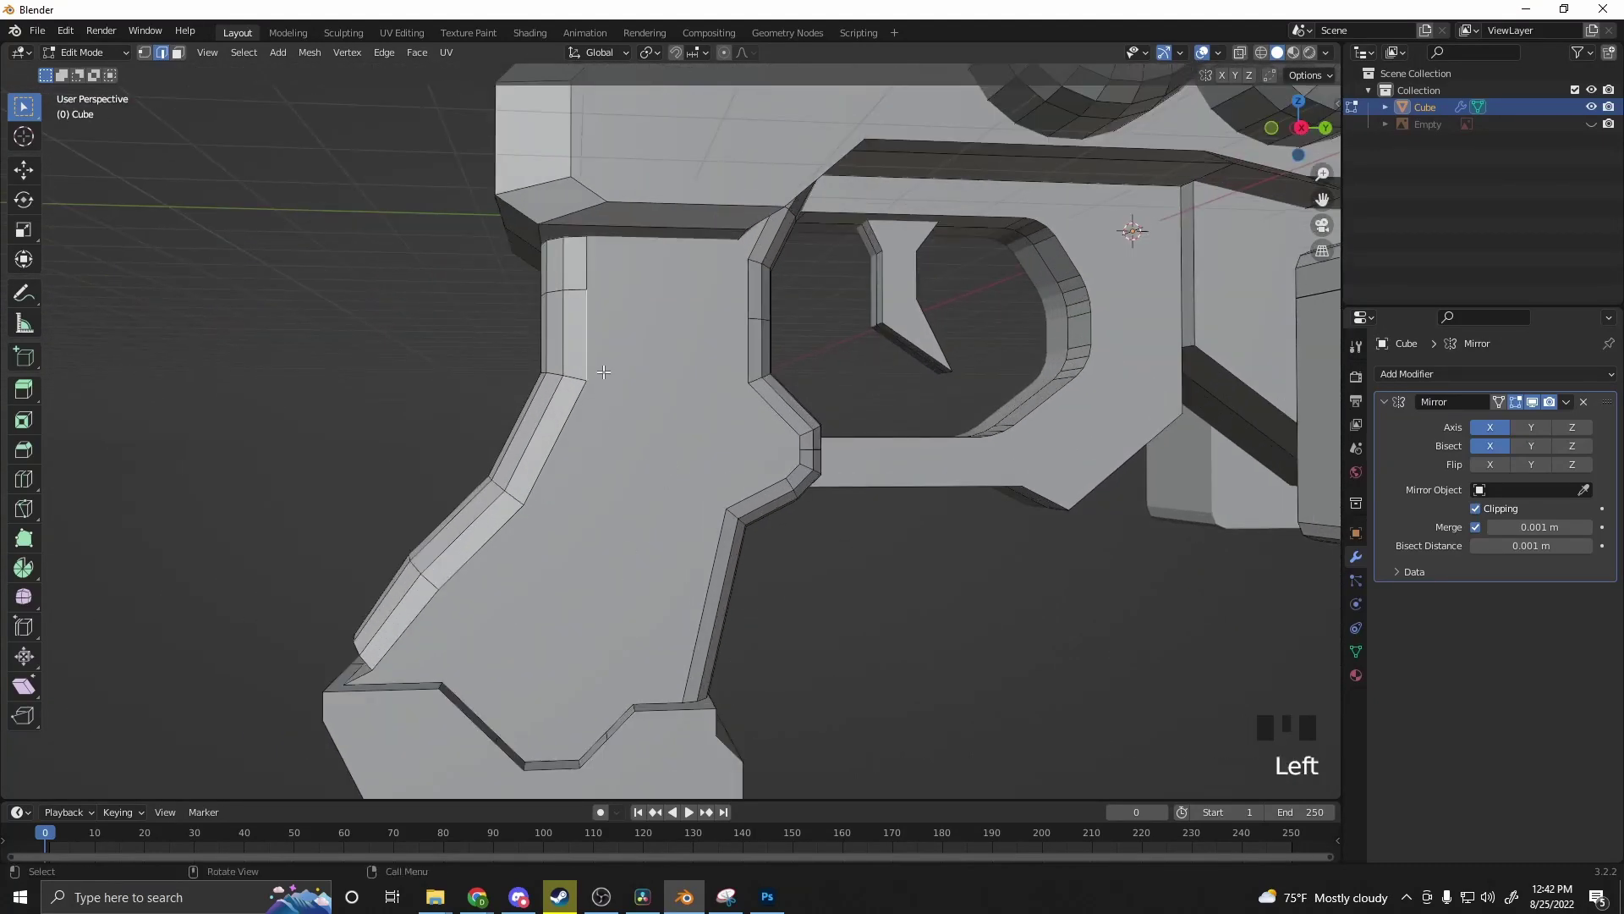
left_click(178, 52)
left_click(645, 372)
Step: Try a Grid Modeler face cut with an angled panel outline on the upper part of the grip's side face
right_click(647, 369)
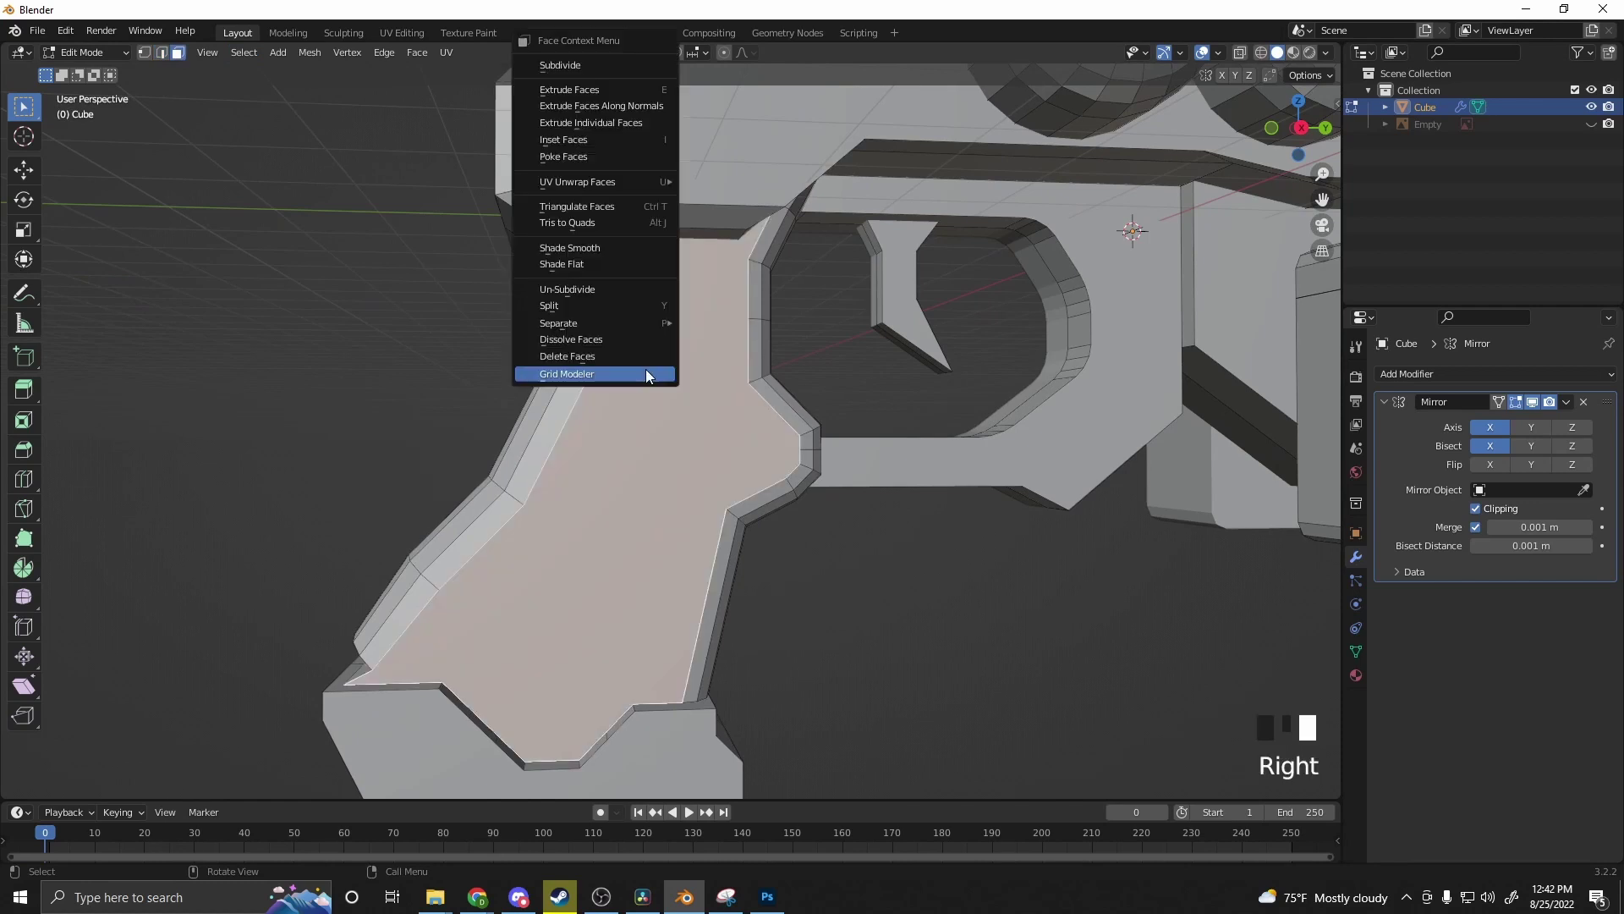
left_click(645, 372)
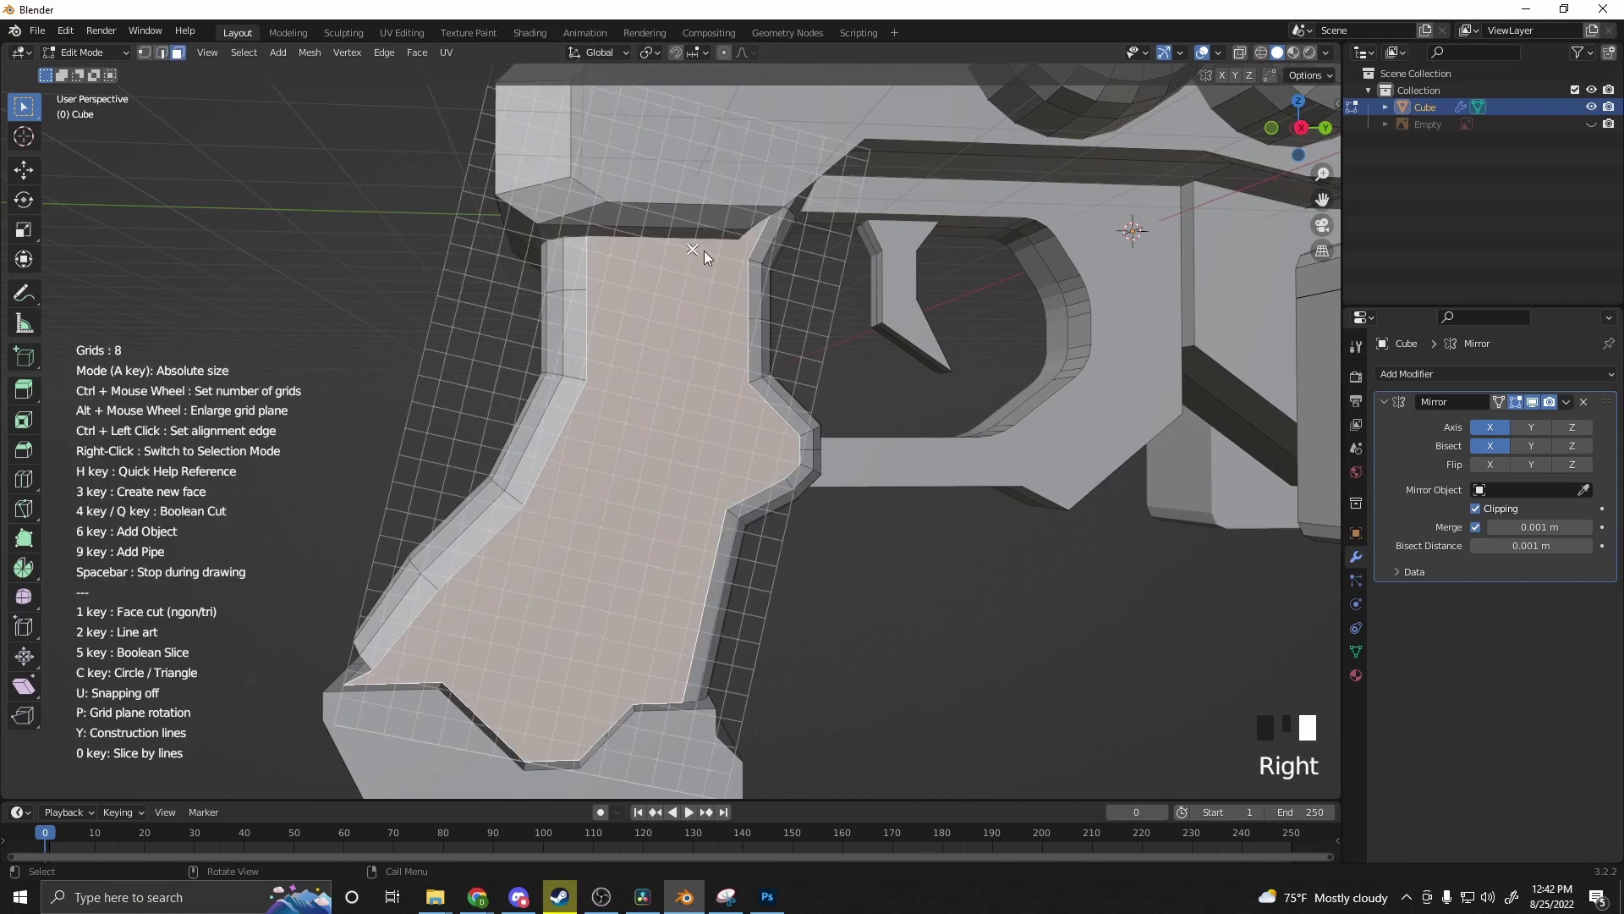
scroll(704, 250, "down", 1)
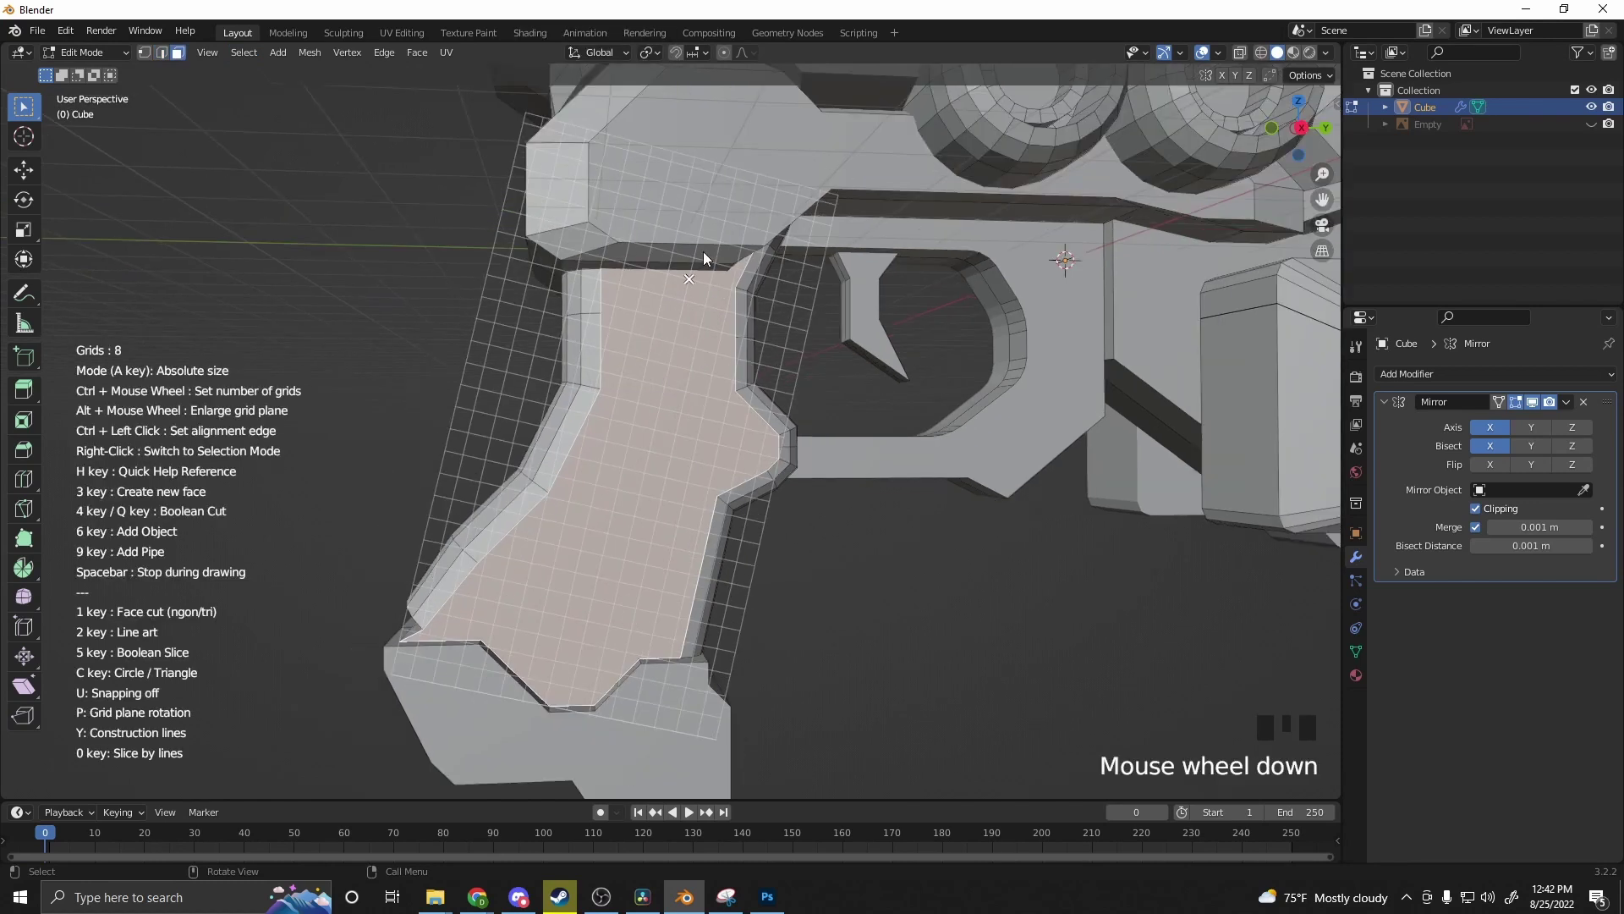
left_click(654, 272)
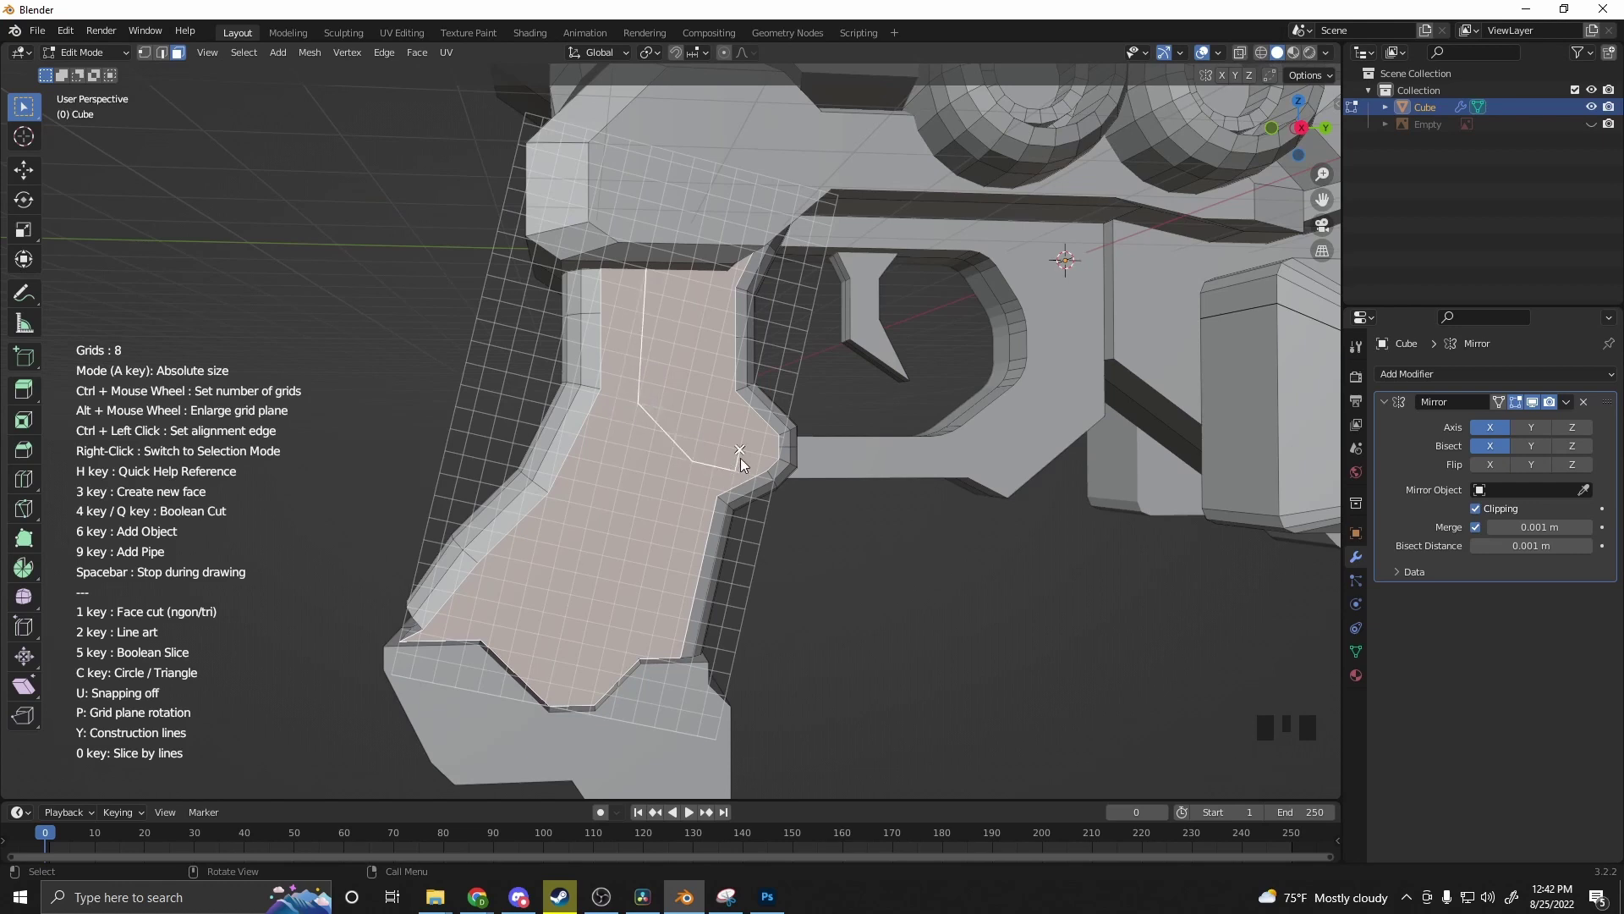
left_click(706, 398)
left_click(640, 256)
key("1")
key("ctrl+z")
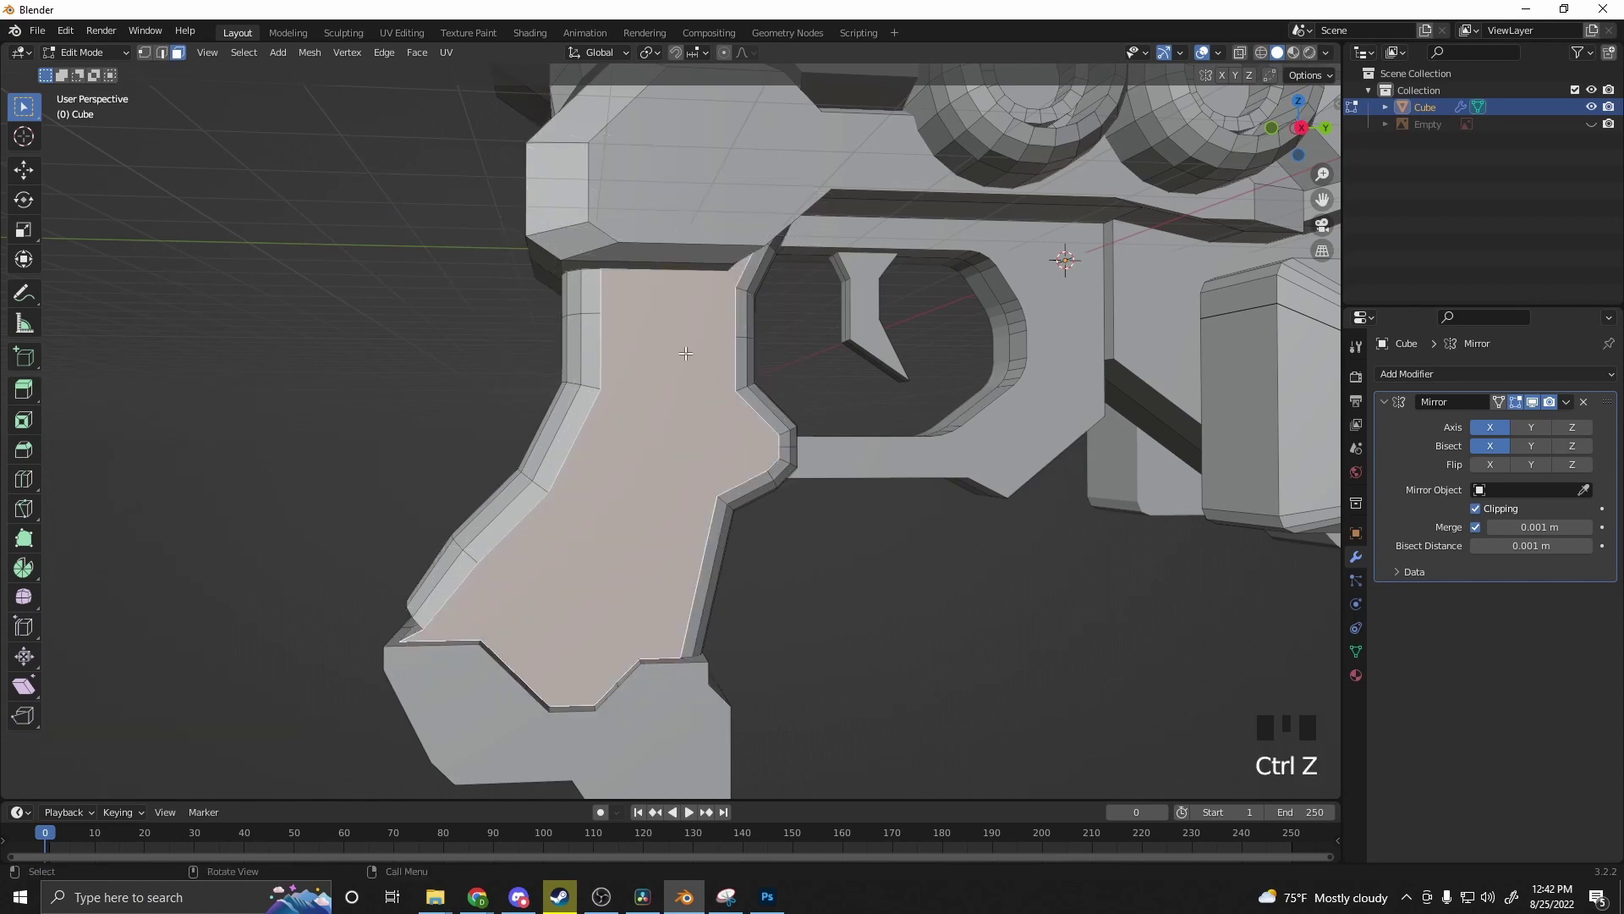
Step: Cut an angled recess into the upper part of the grip's side face with a Grid Modeler Boolean Cut and reduce its depth
right_click(669, 323)
left_click(632, 377)
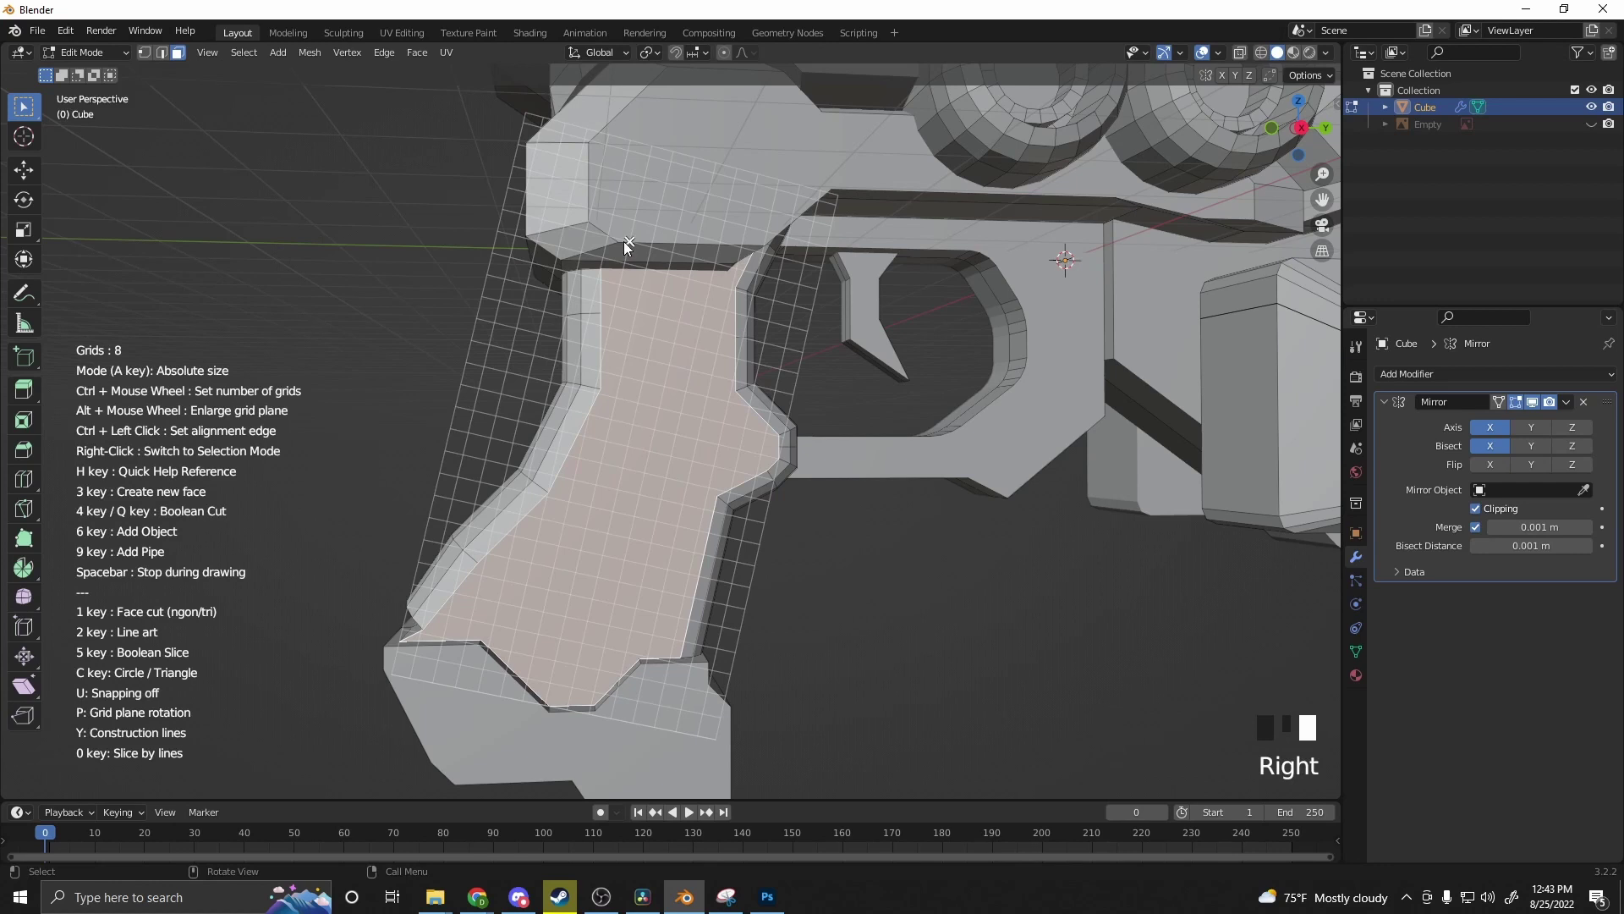
left_click(626, 243)
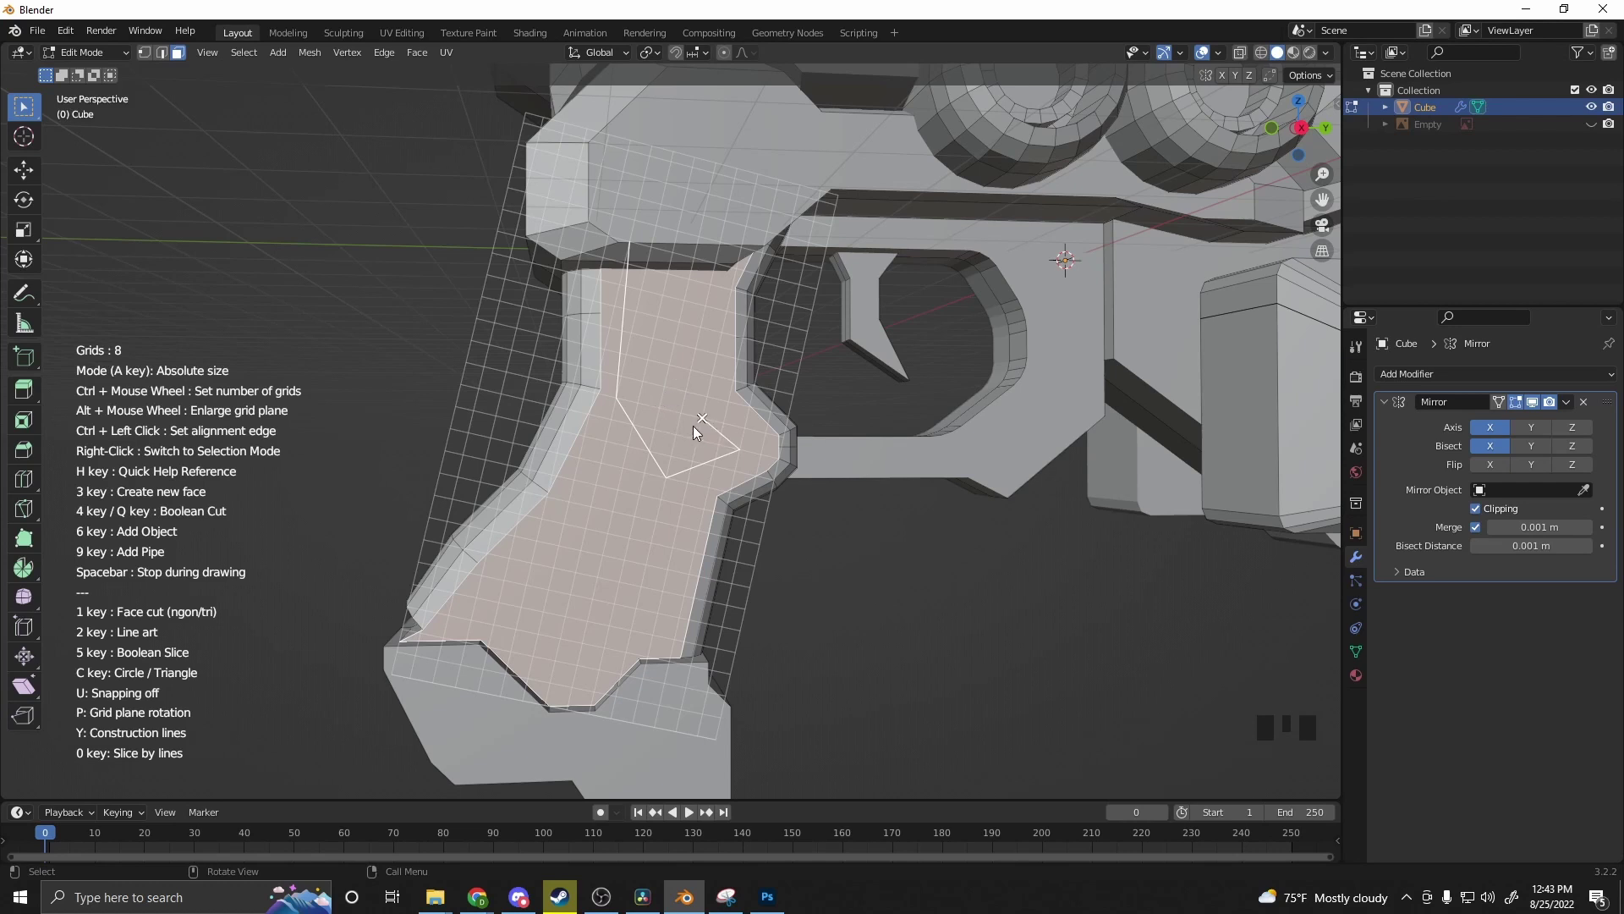
key("ctrl+z")
key("ctrl+z")
left_click(707, 389)
left_click(723, 218)
left_click(634, 236)
key("q")
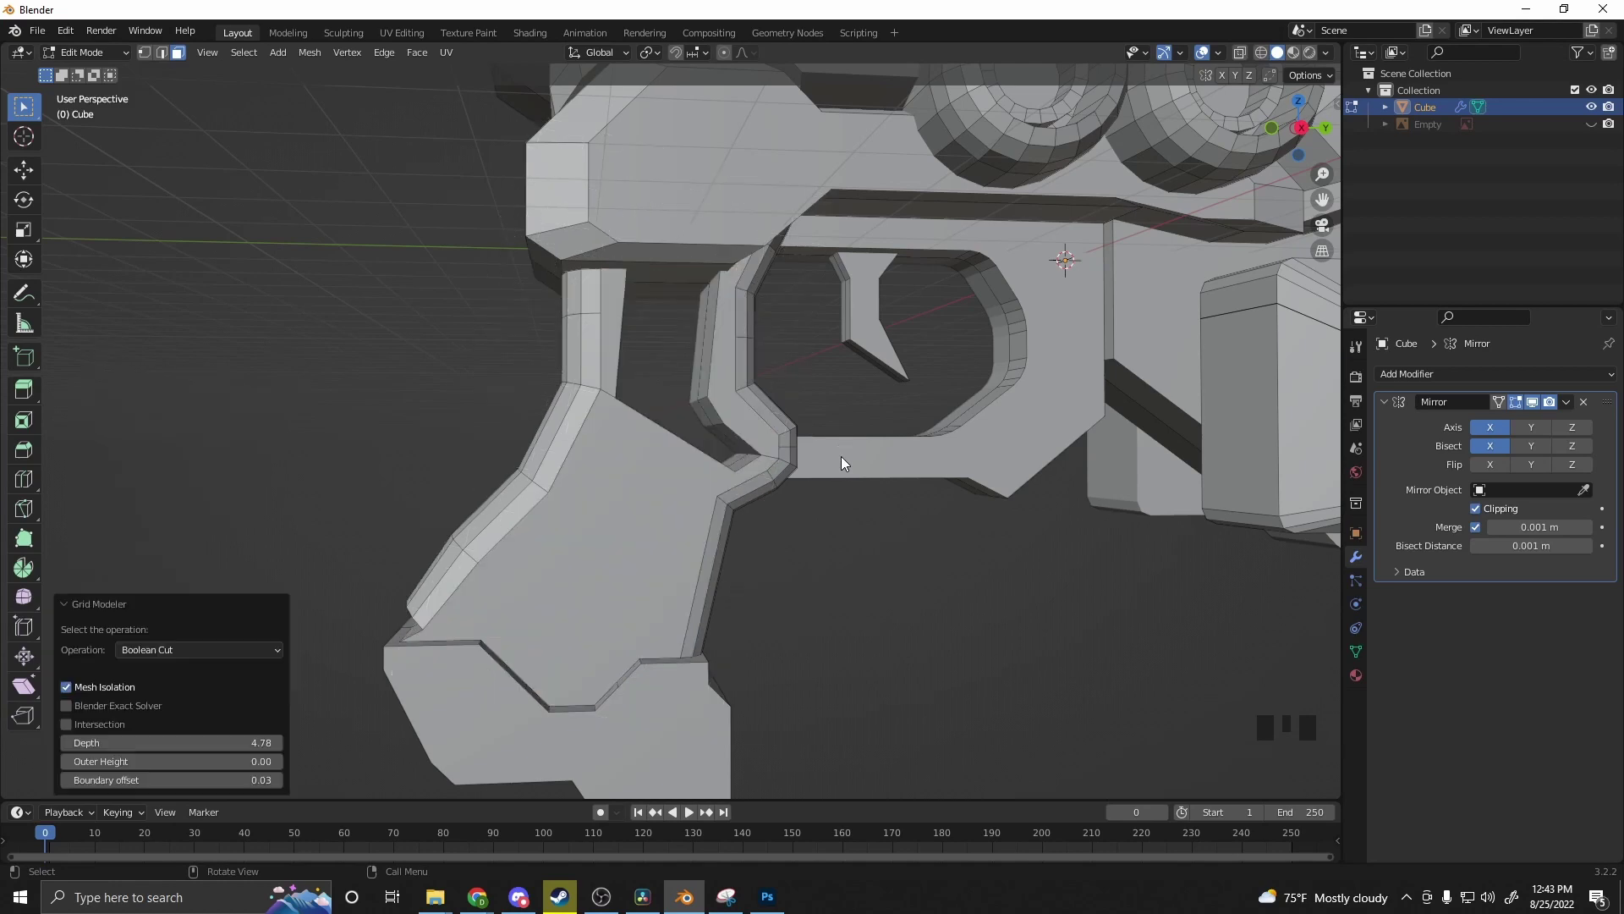
middle_click_drag(841, 455, 812, 474)
left_click_drag(210, 742, 140, 741)
Step: Duplicate the round knob and its pointer from the lower box's side and place the copy at the rear frame section above the grip
middle_click_drag(978, 728, 739, 653)
scroll(1054, 675, "down", 6)
scroll(562, 591, "up", 5)
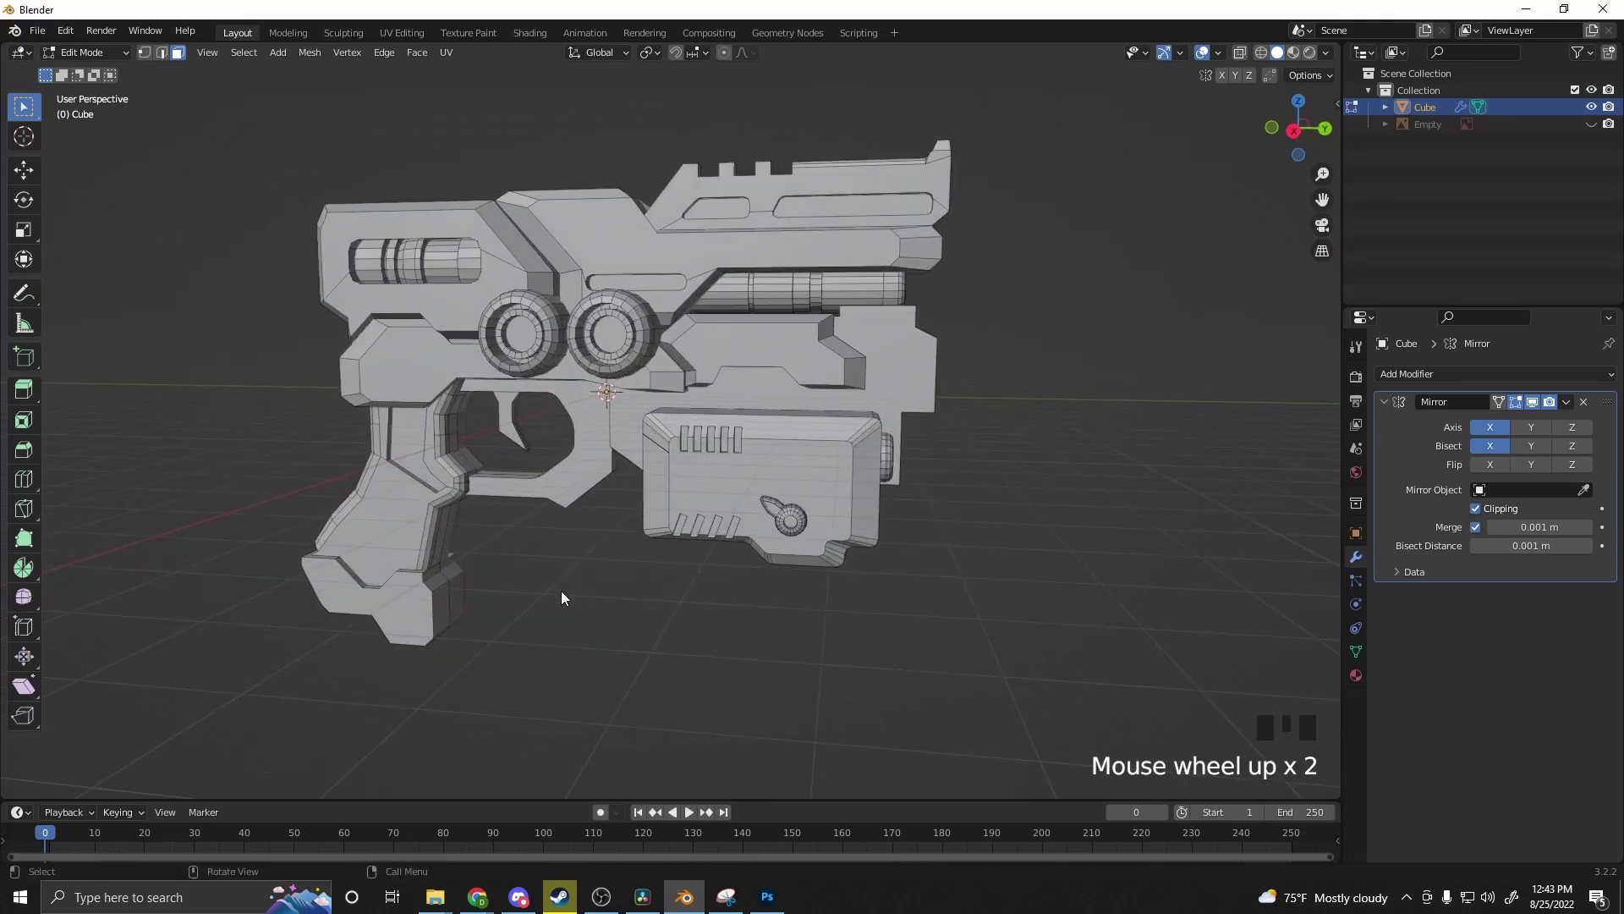
middle_click_drag(562, 591, 949, 589, "shift")
double_click(906, 590)
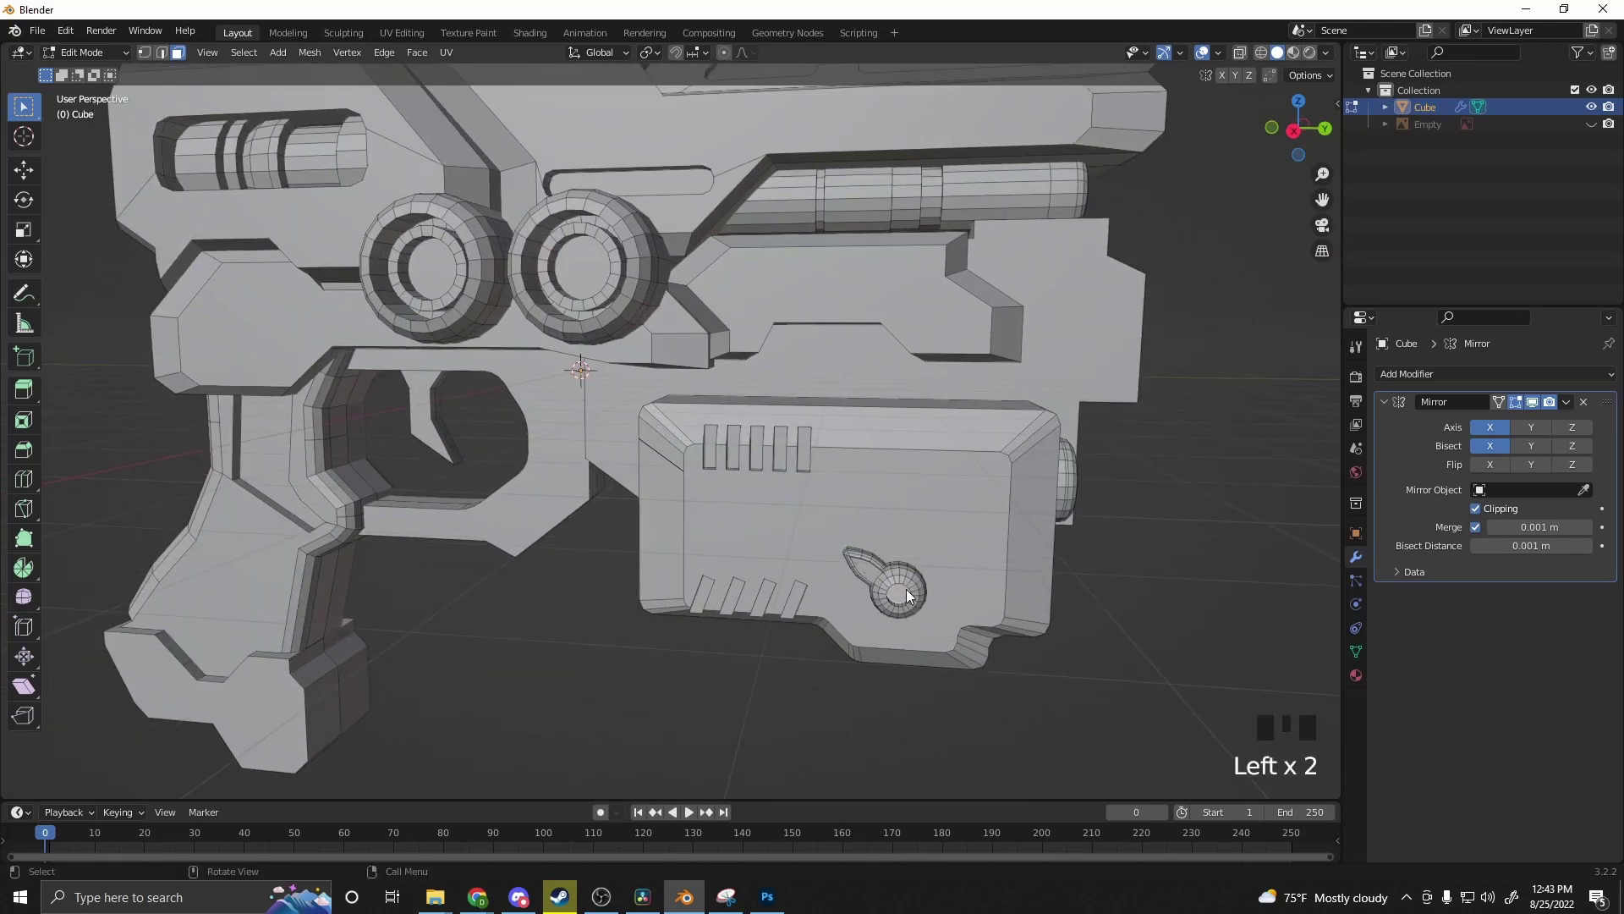
key("l")
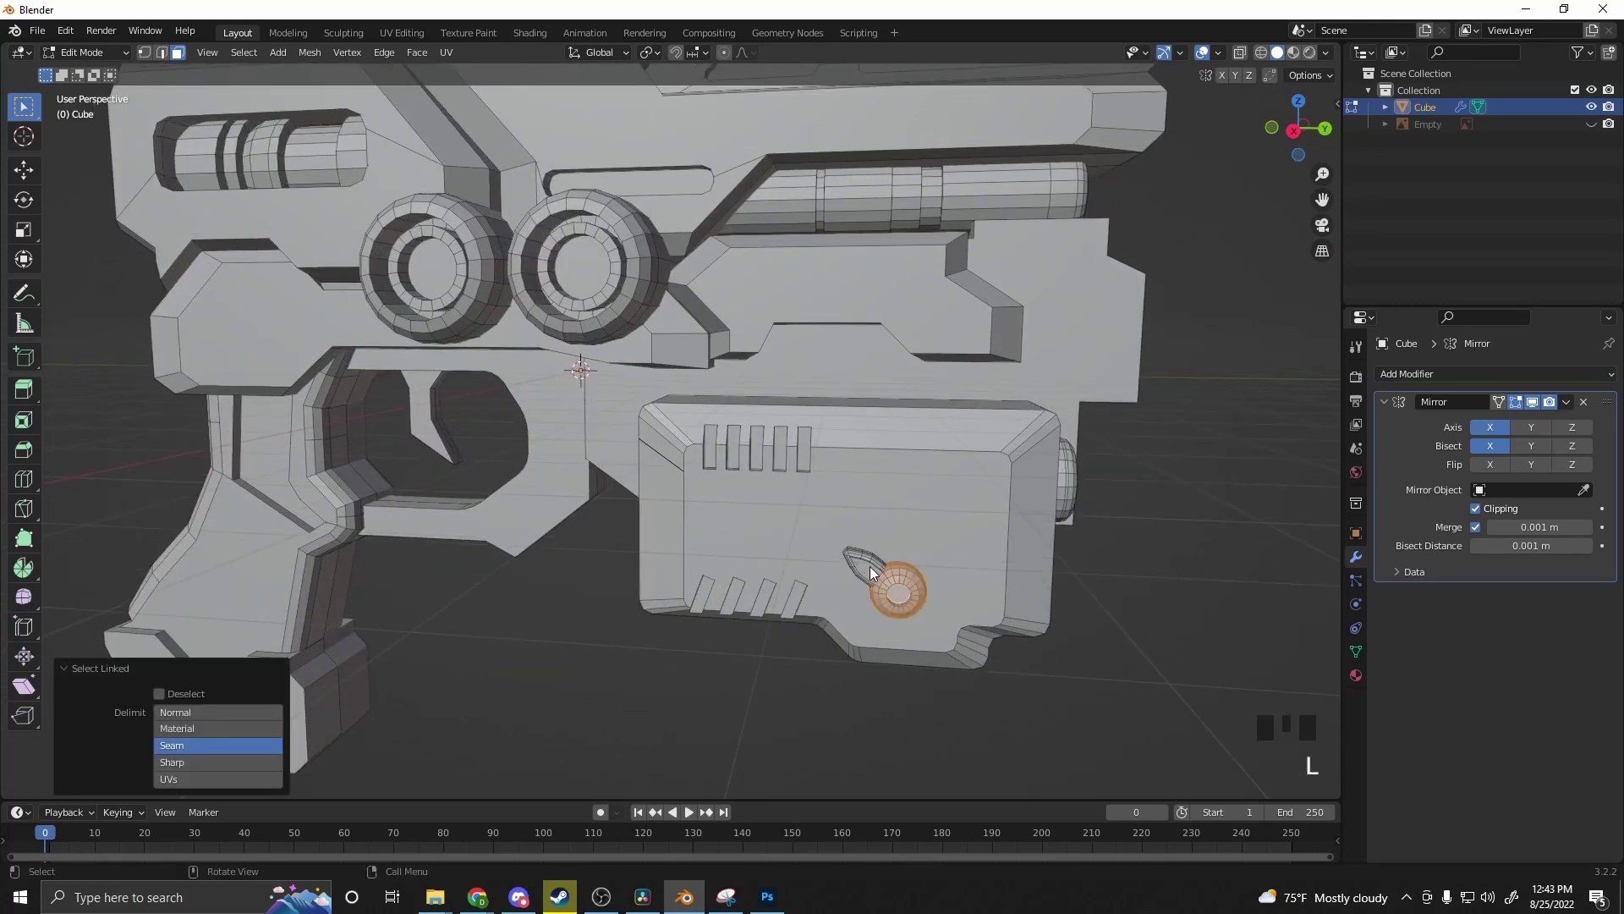
key("ctrl+c")
key("ctrl+v")
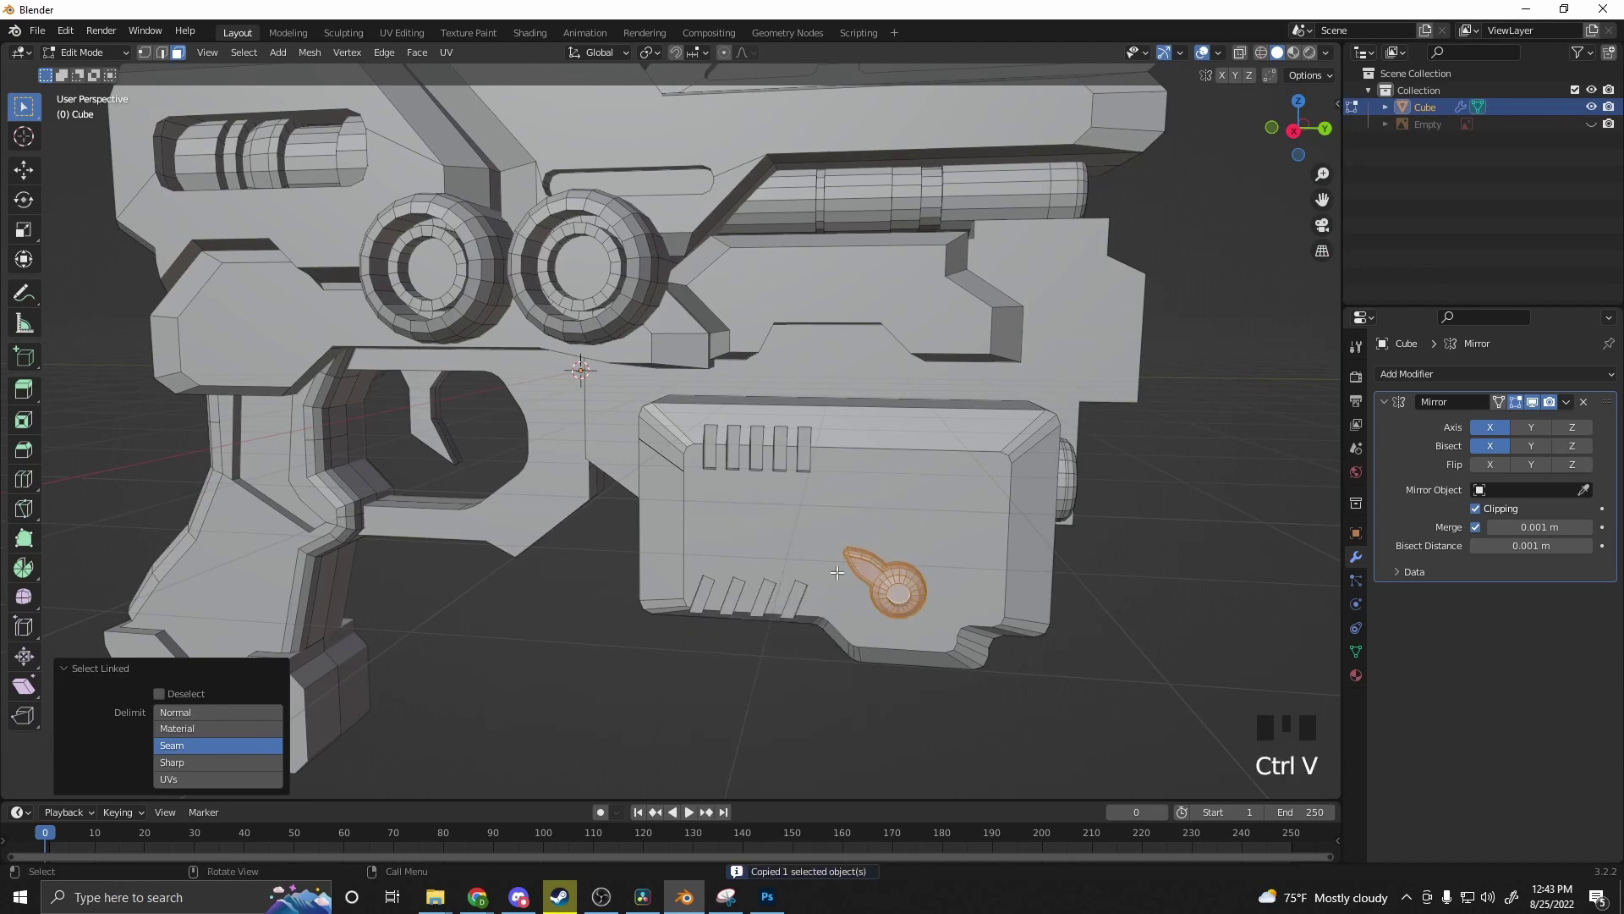
key("shift+d")
left_click(254, 332)
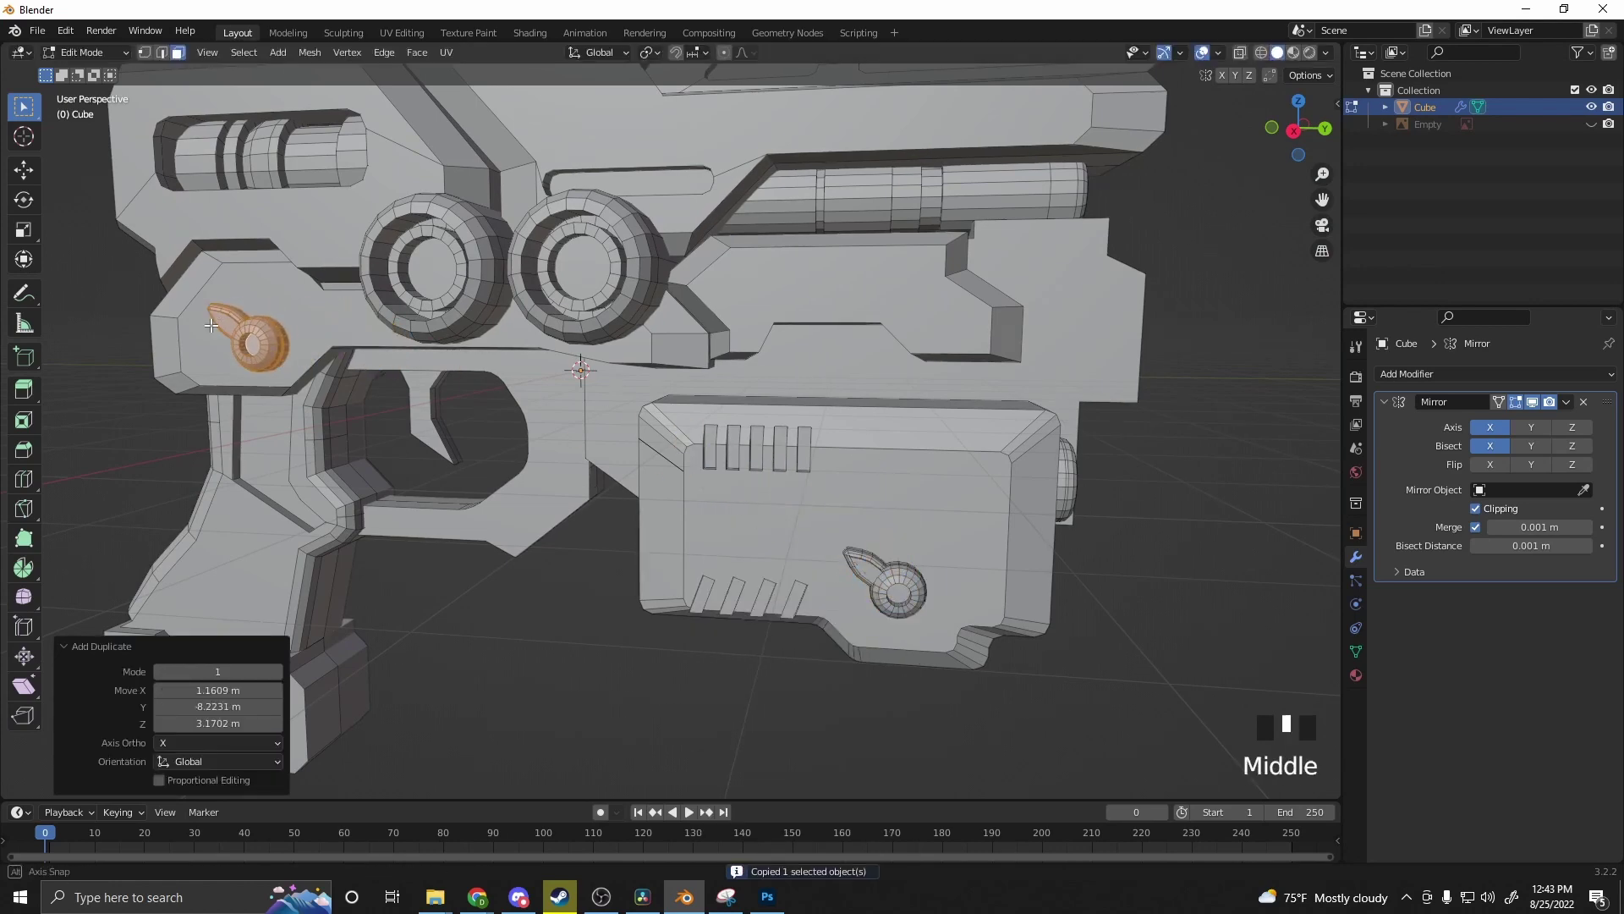
Step: In the right orthographic view, centre the duplicated knob on the rear frame section and rotate it so its pointer faces straight down
middle_click_drag(254, 331, 111, 365)
middle_click_drag(313, 289, 620, 624, "shift")
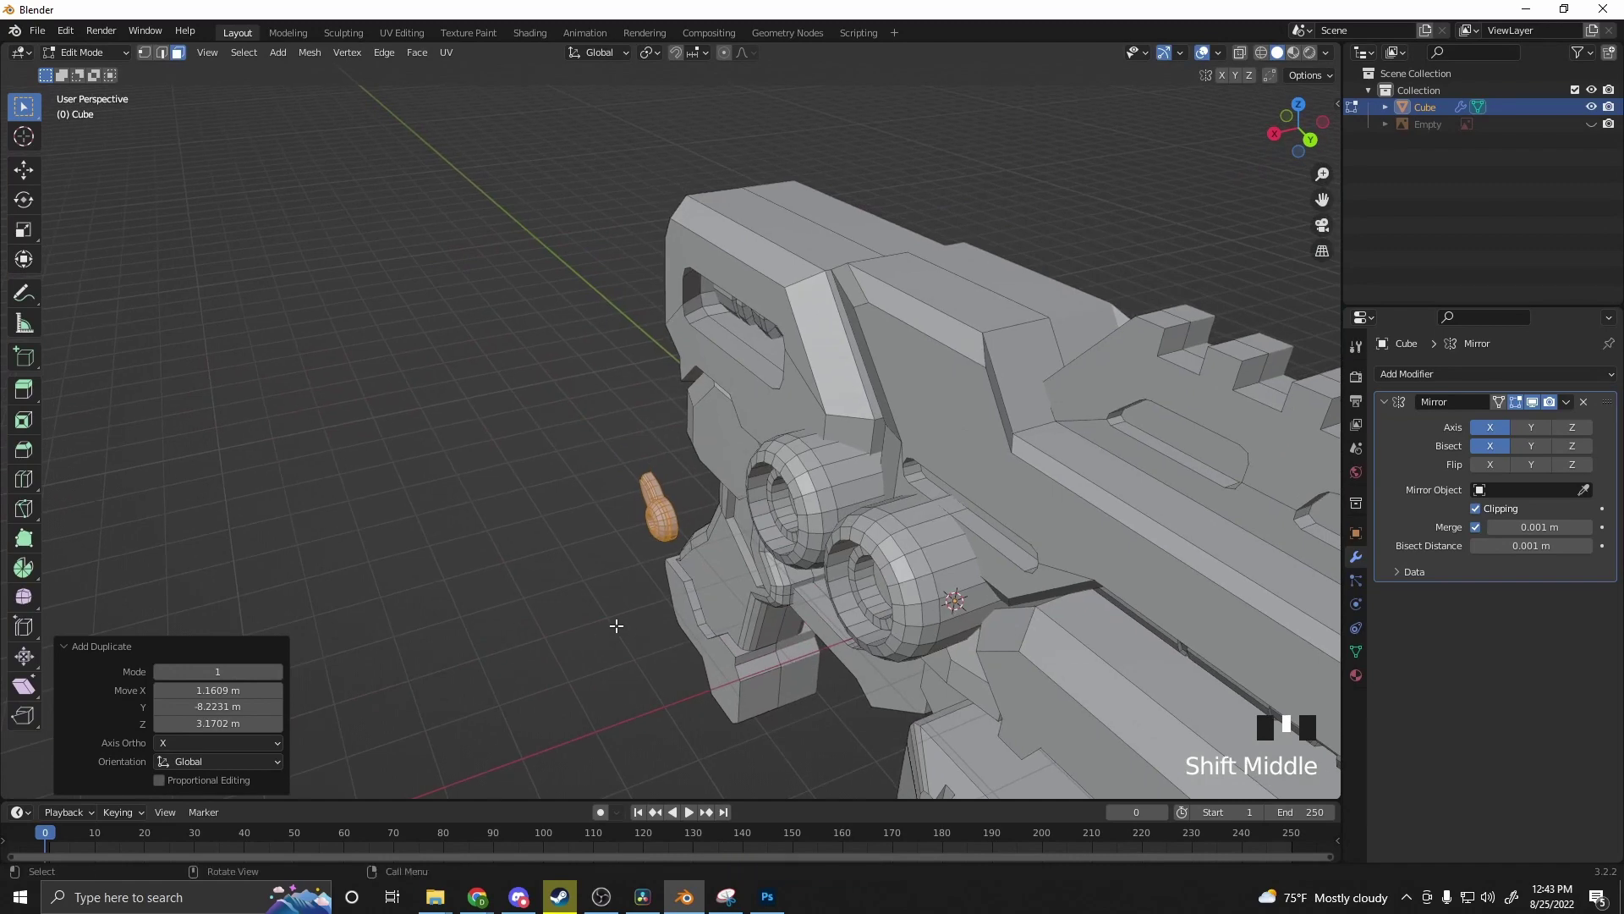
left_click(1275, 135)
key("g")
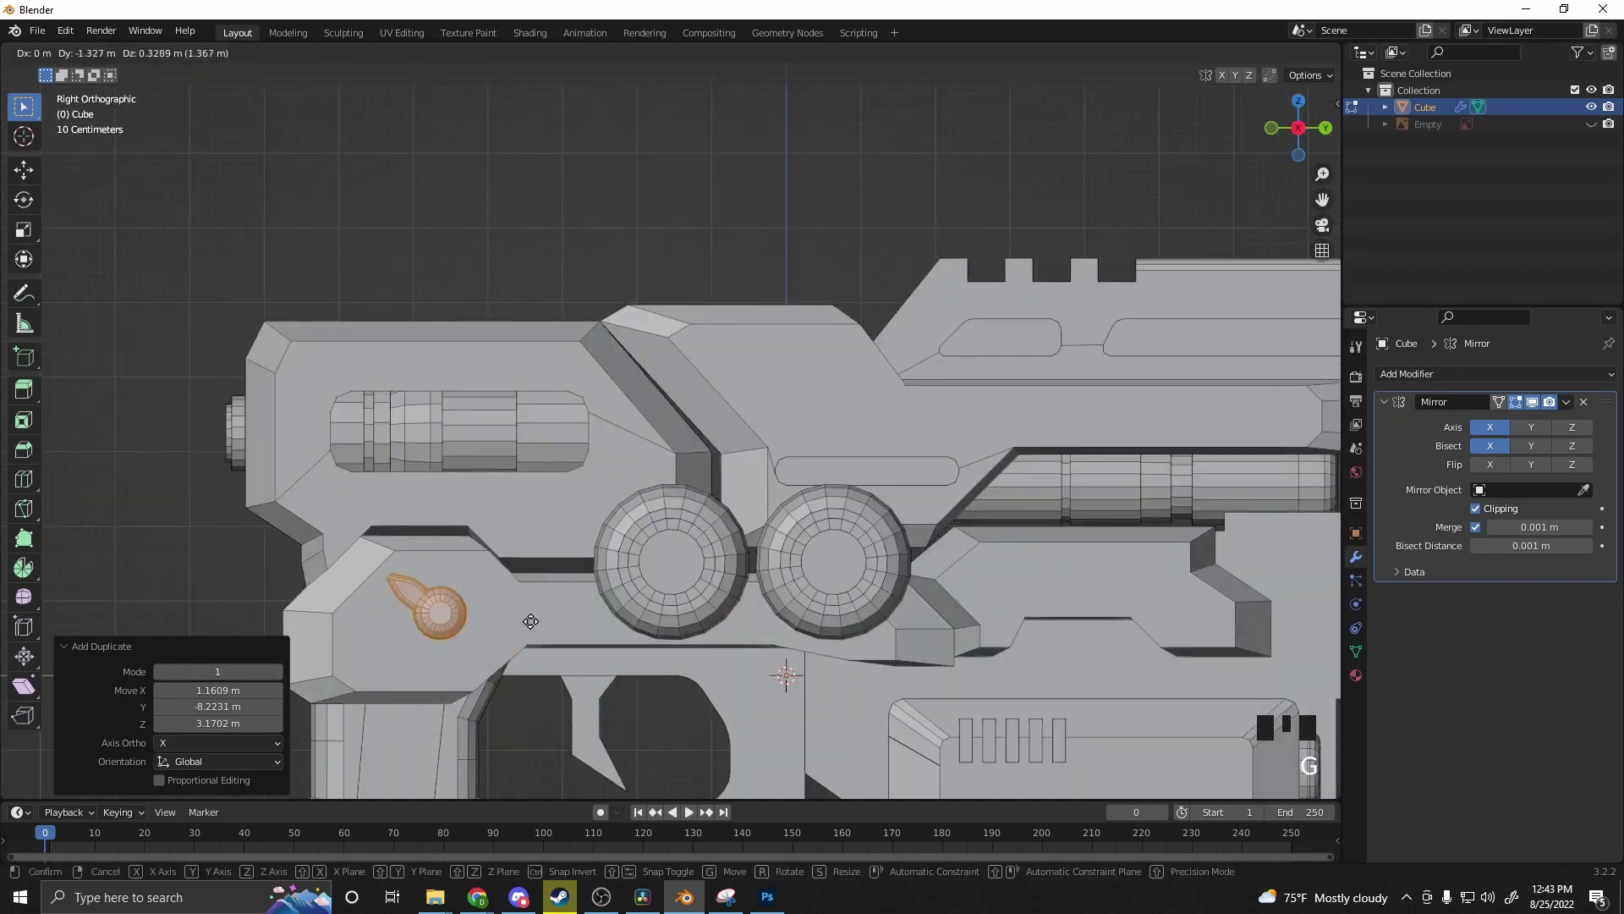
left_click(534, 648)
key("r")
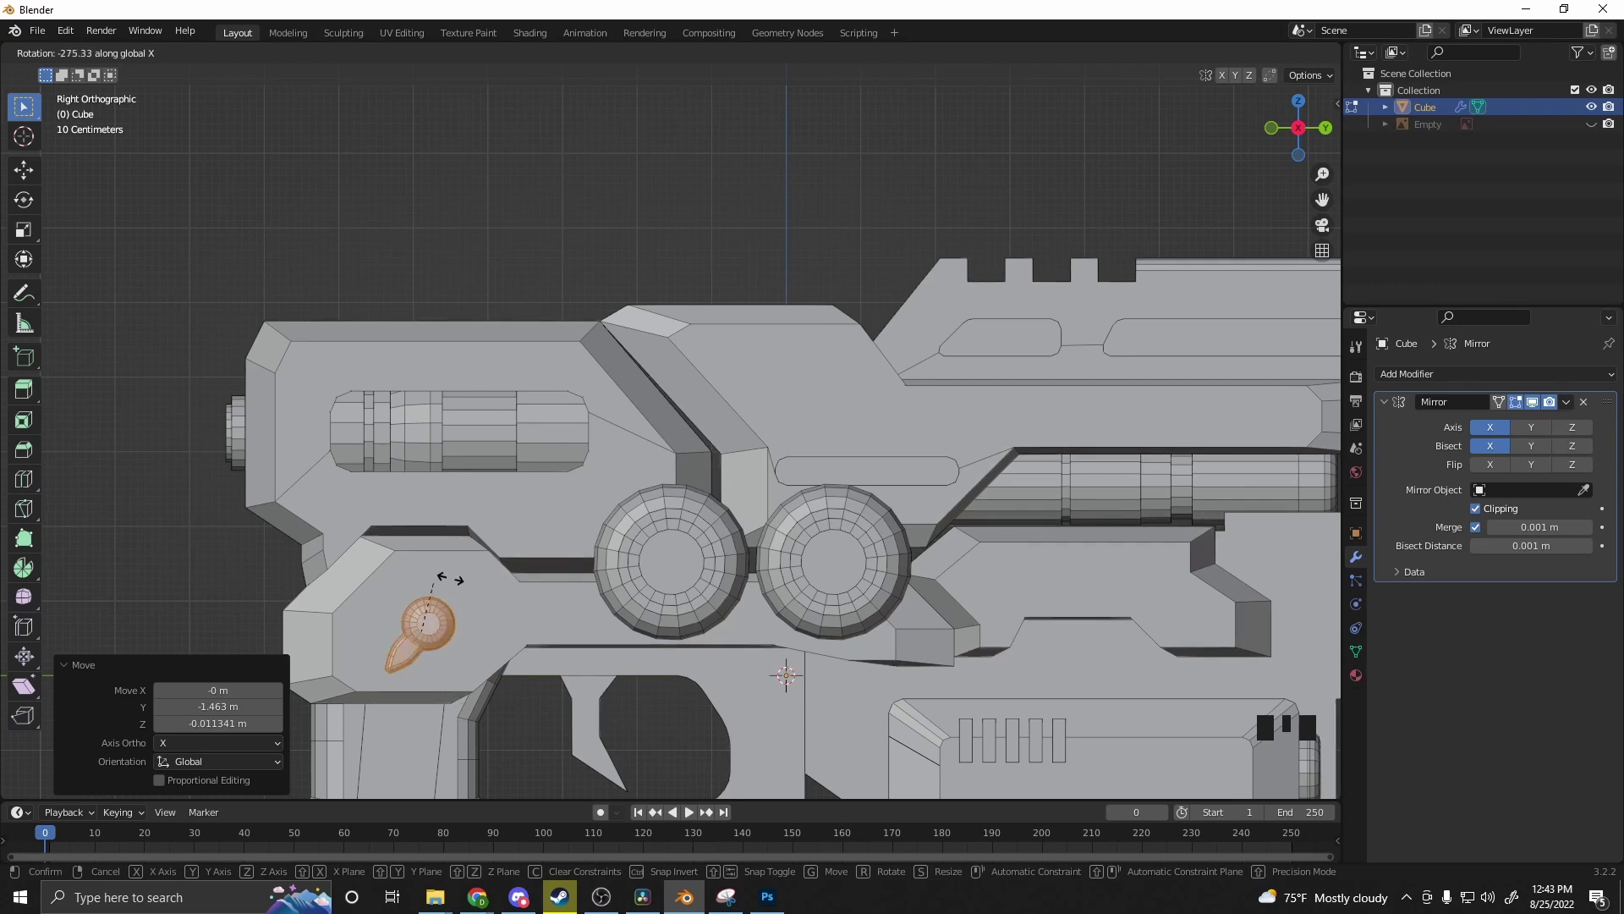
left_click(387, 572)
key("g")
left_click(490, 608)
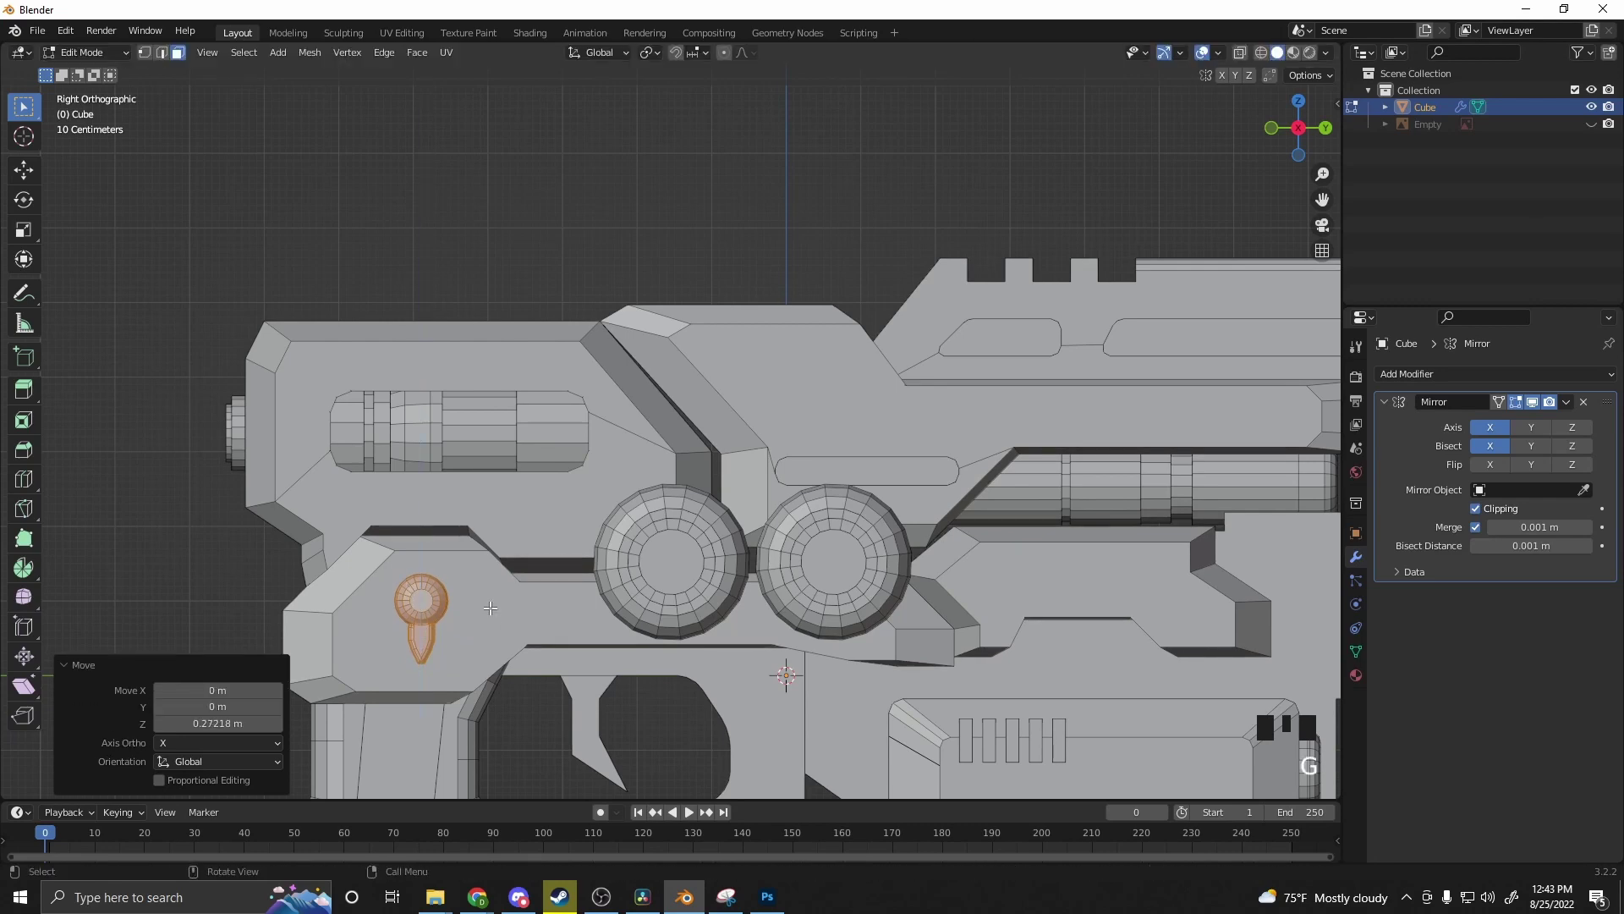
Step: In the front orthographic view, move the duplicated knob about 1.91 m inward along global X against the frame's side
left_click_drag(1294, 136, 1324, 135)
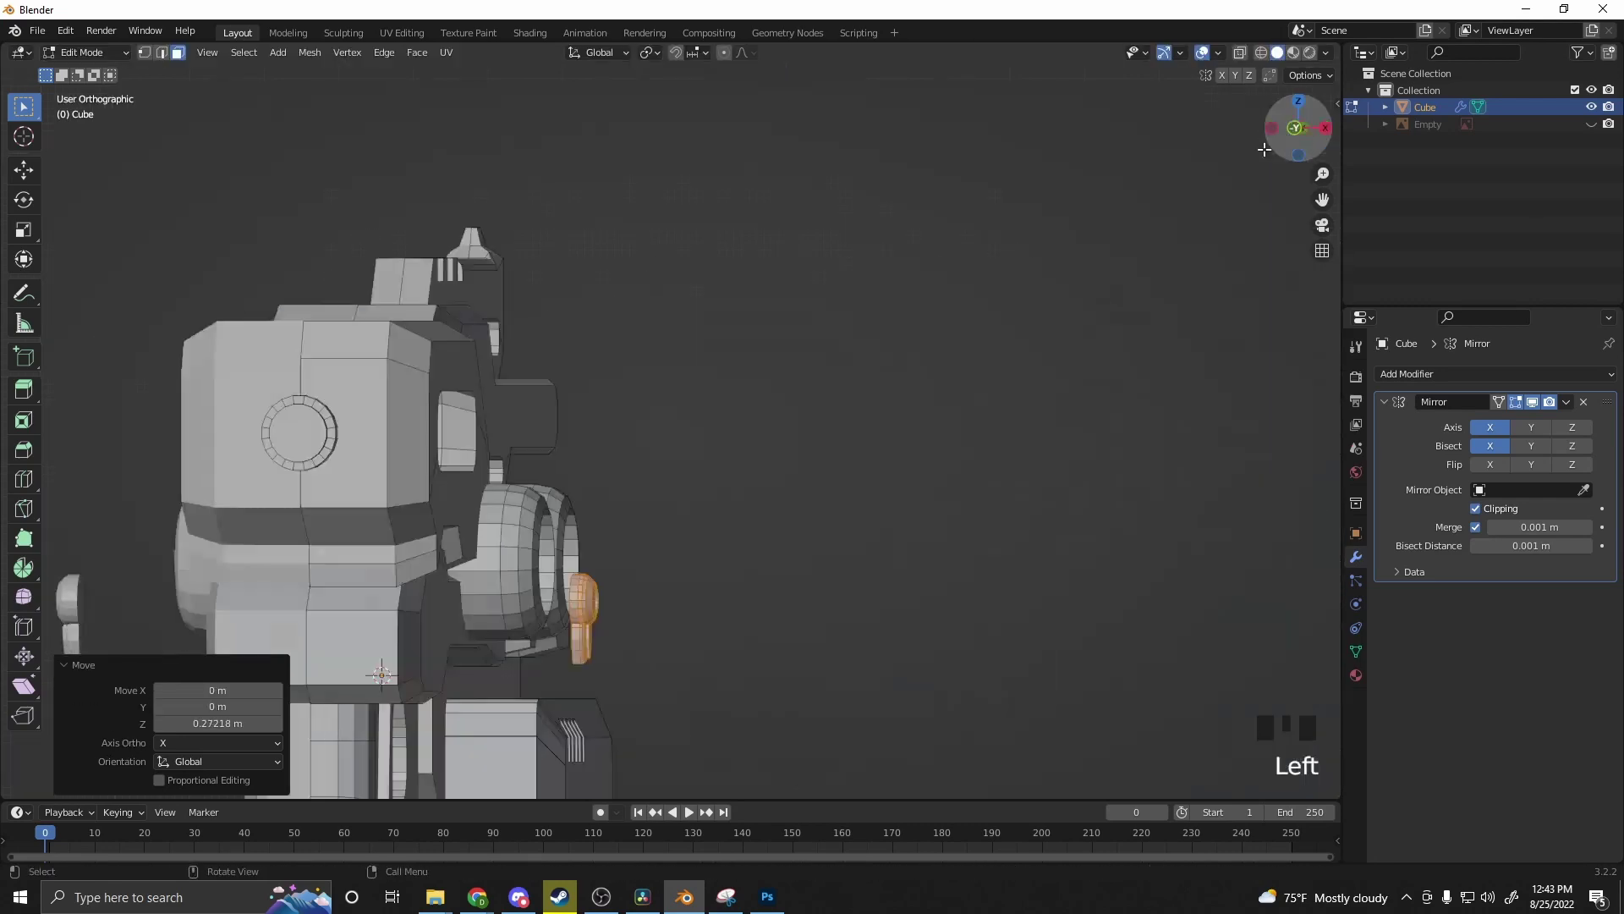
key("g")
key("x")
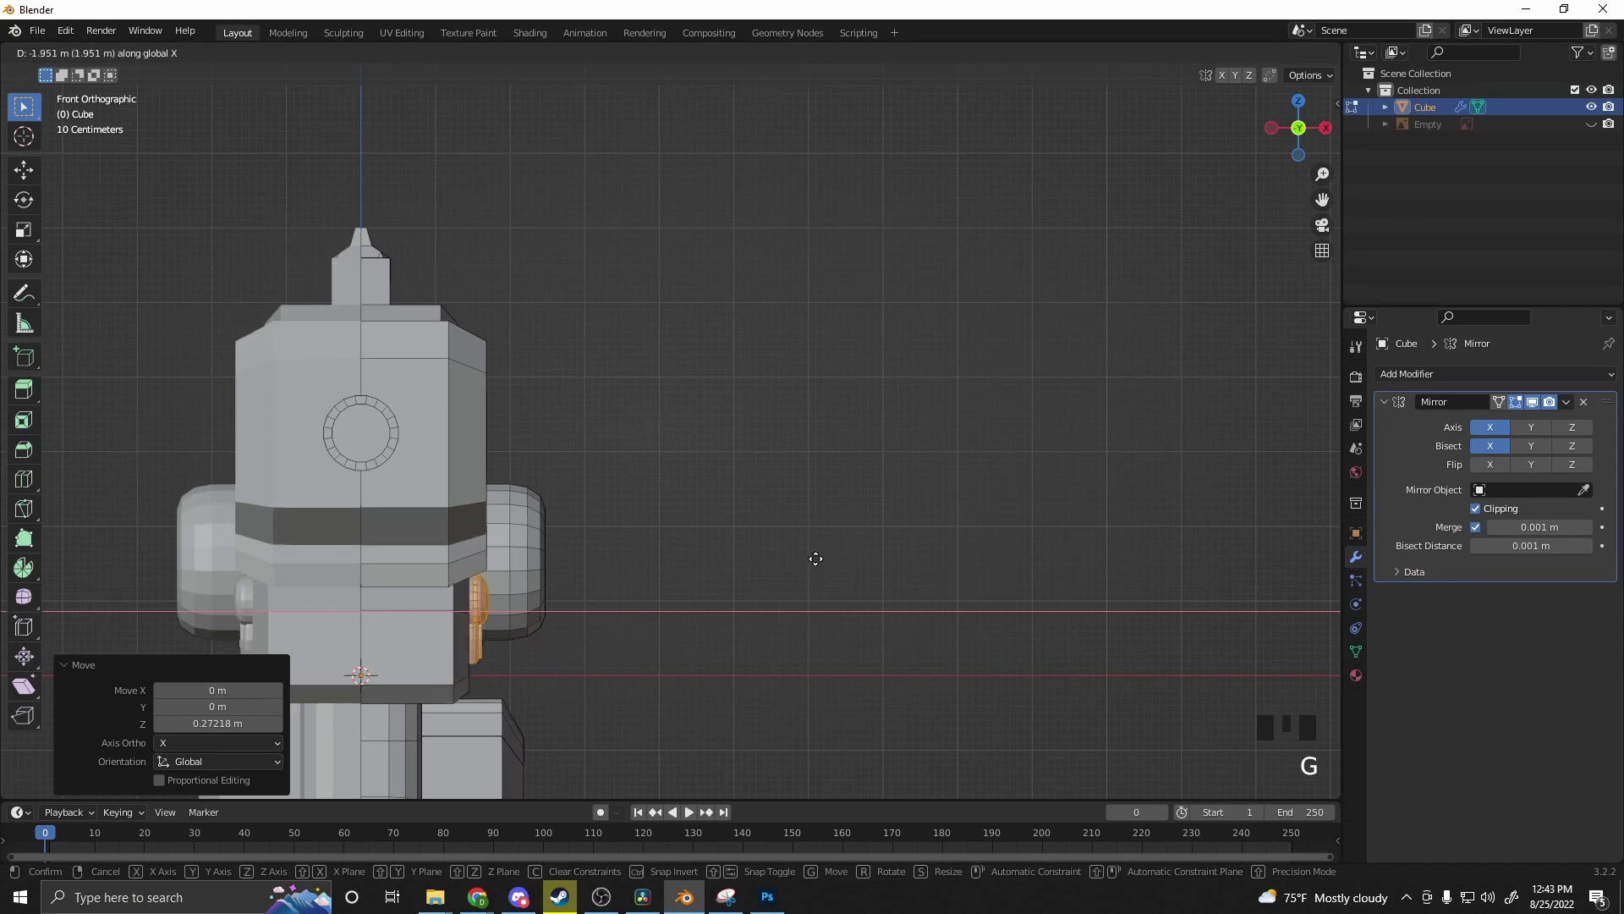
left_click(819, 560)
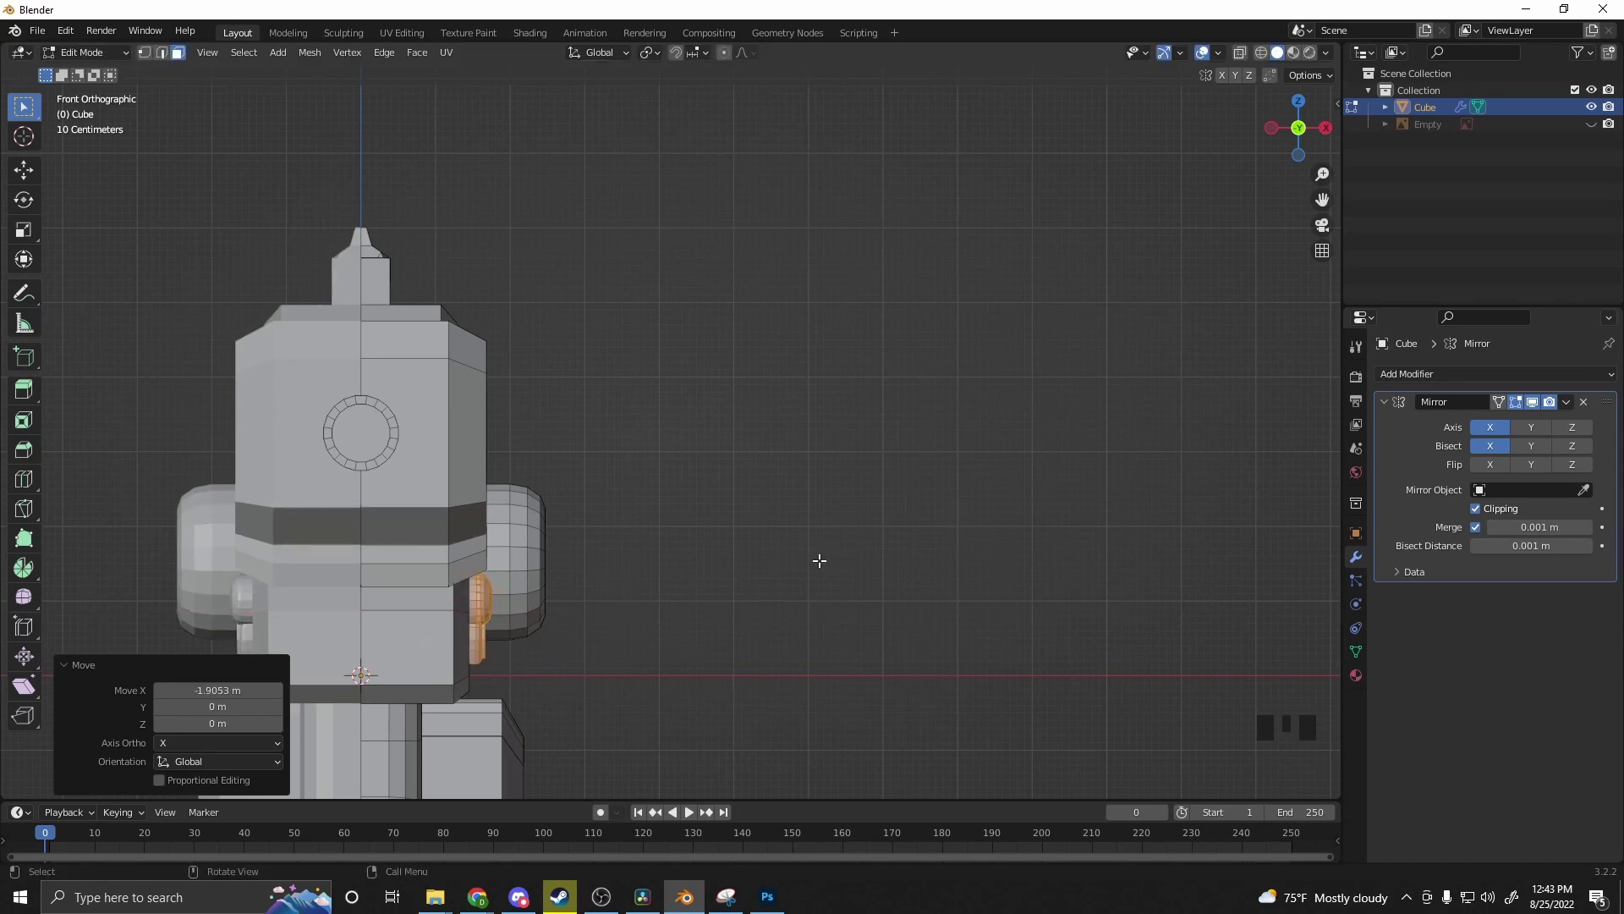
Step: With Grid Modeler on the body's rear end face, create a narrow vertical rectangular face standing above the rear top edge
middle_click_drag(852, 507, 865, 614)
scroll(804, 512, "down", 3)
scroll(761, 558, "up", 3)
left_click(825, 592)
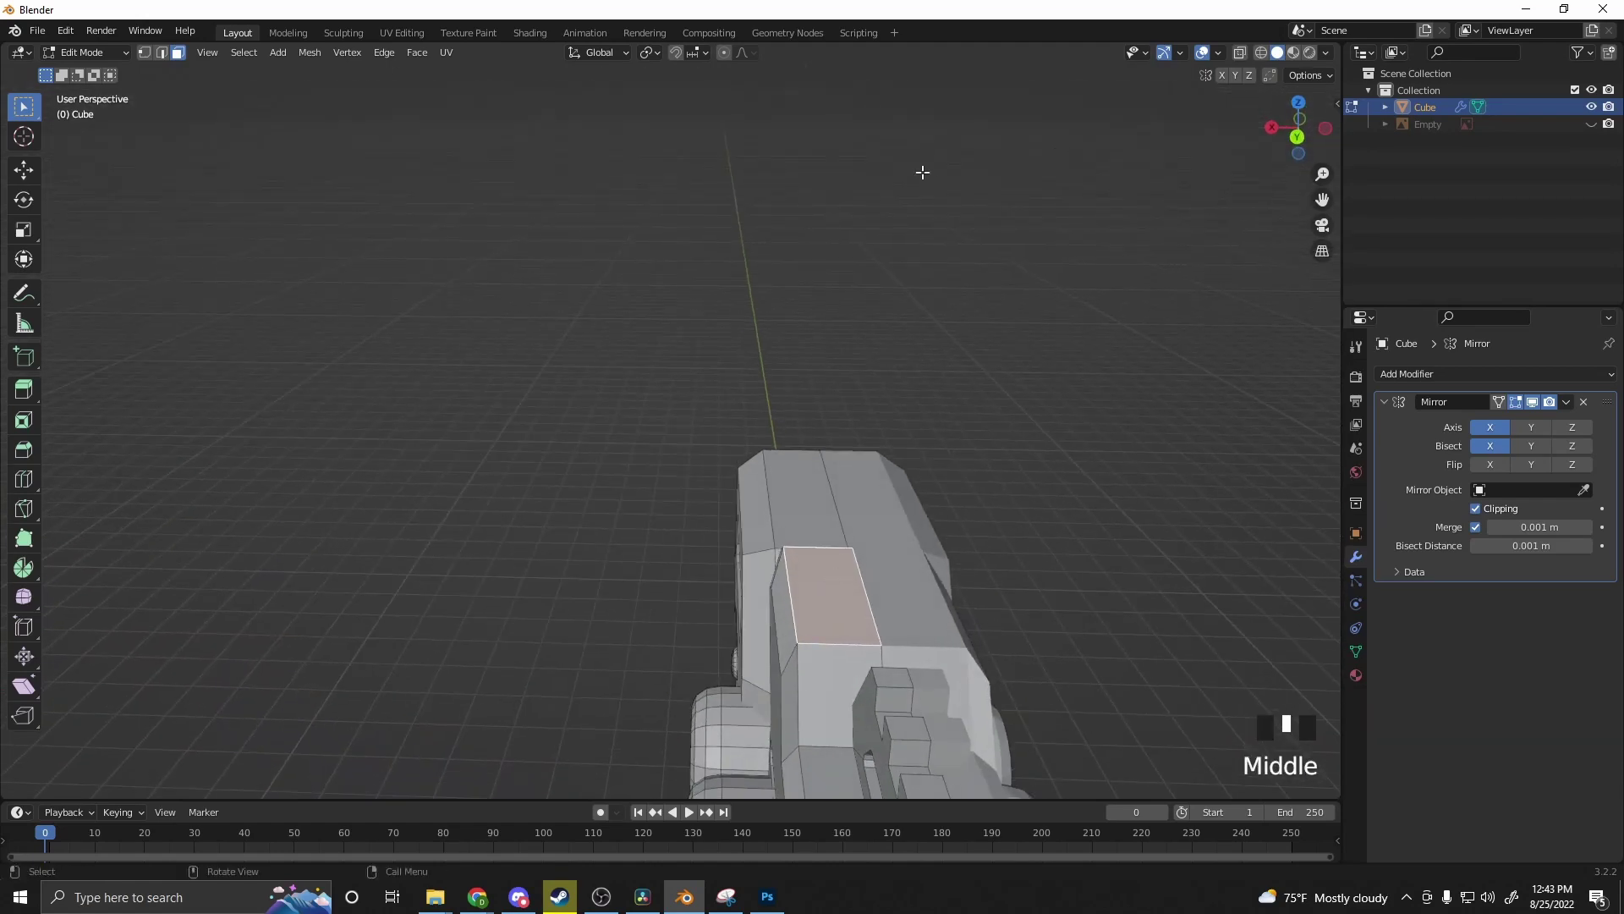
middle_click_drag(1048, 324, 598, 622)
scroll(602, 679, "down", 2)
left_click(669, 630)
right_click_drag(598, 622, 585, 604)
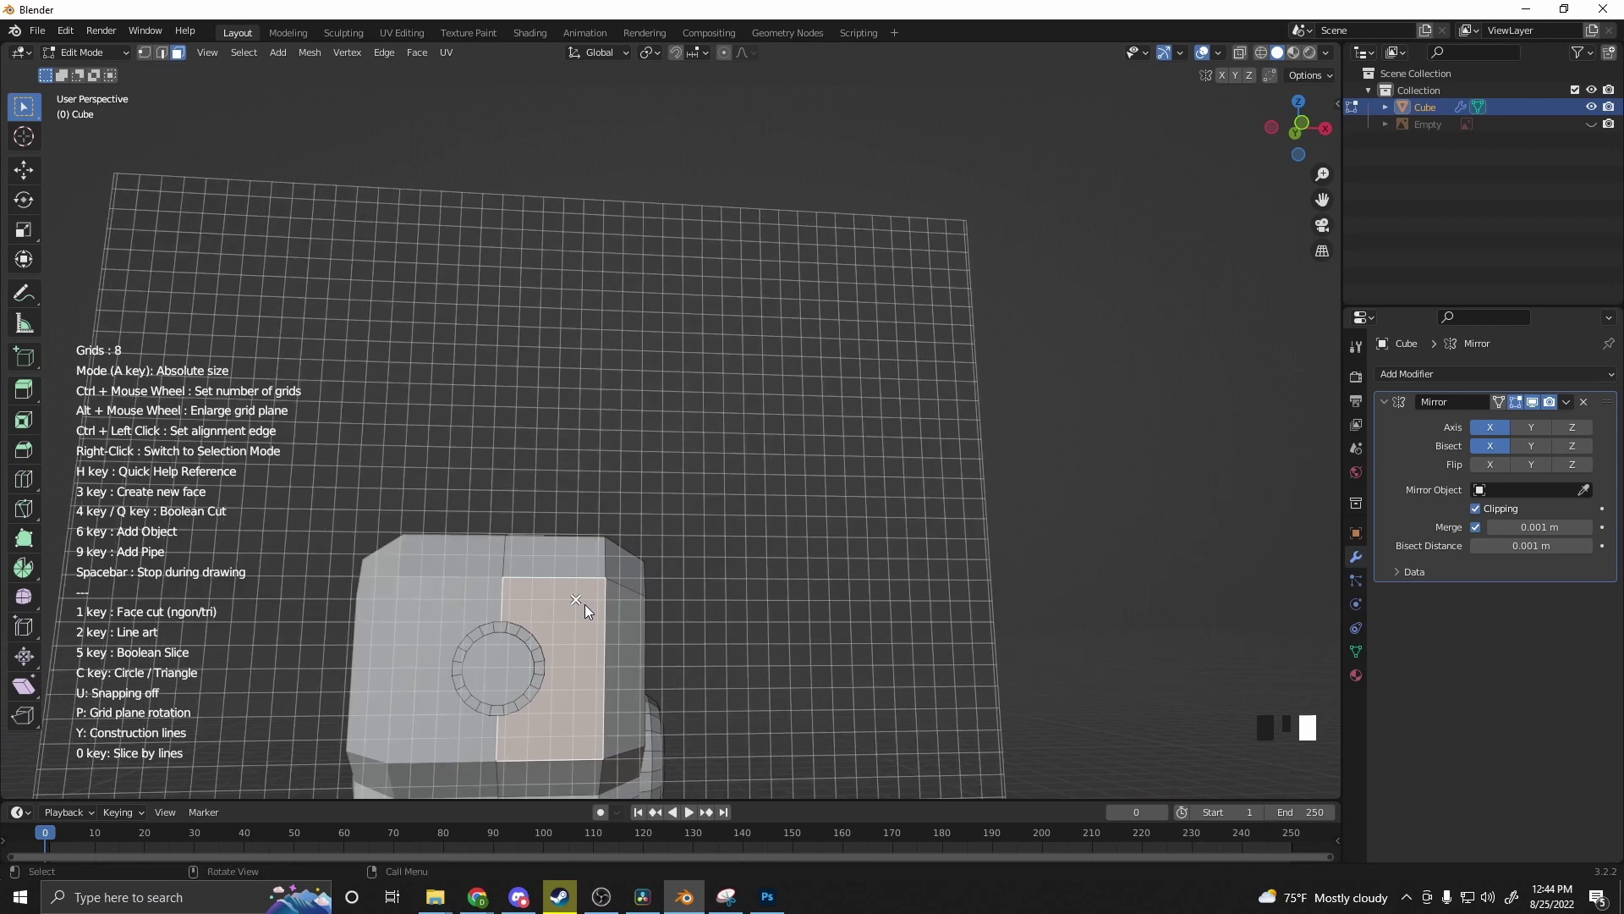
mouse_move(586, 604)
middle_mouse_down()
mouse_move(580, 617)
mouse_move(558, 572)
mouse_move(547, 601)
middle_mouse_up()
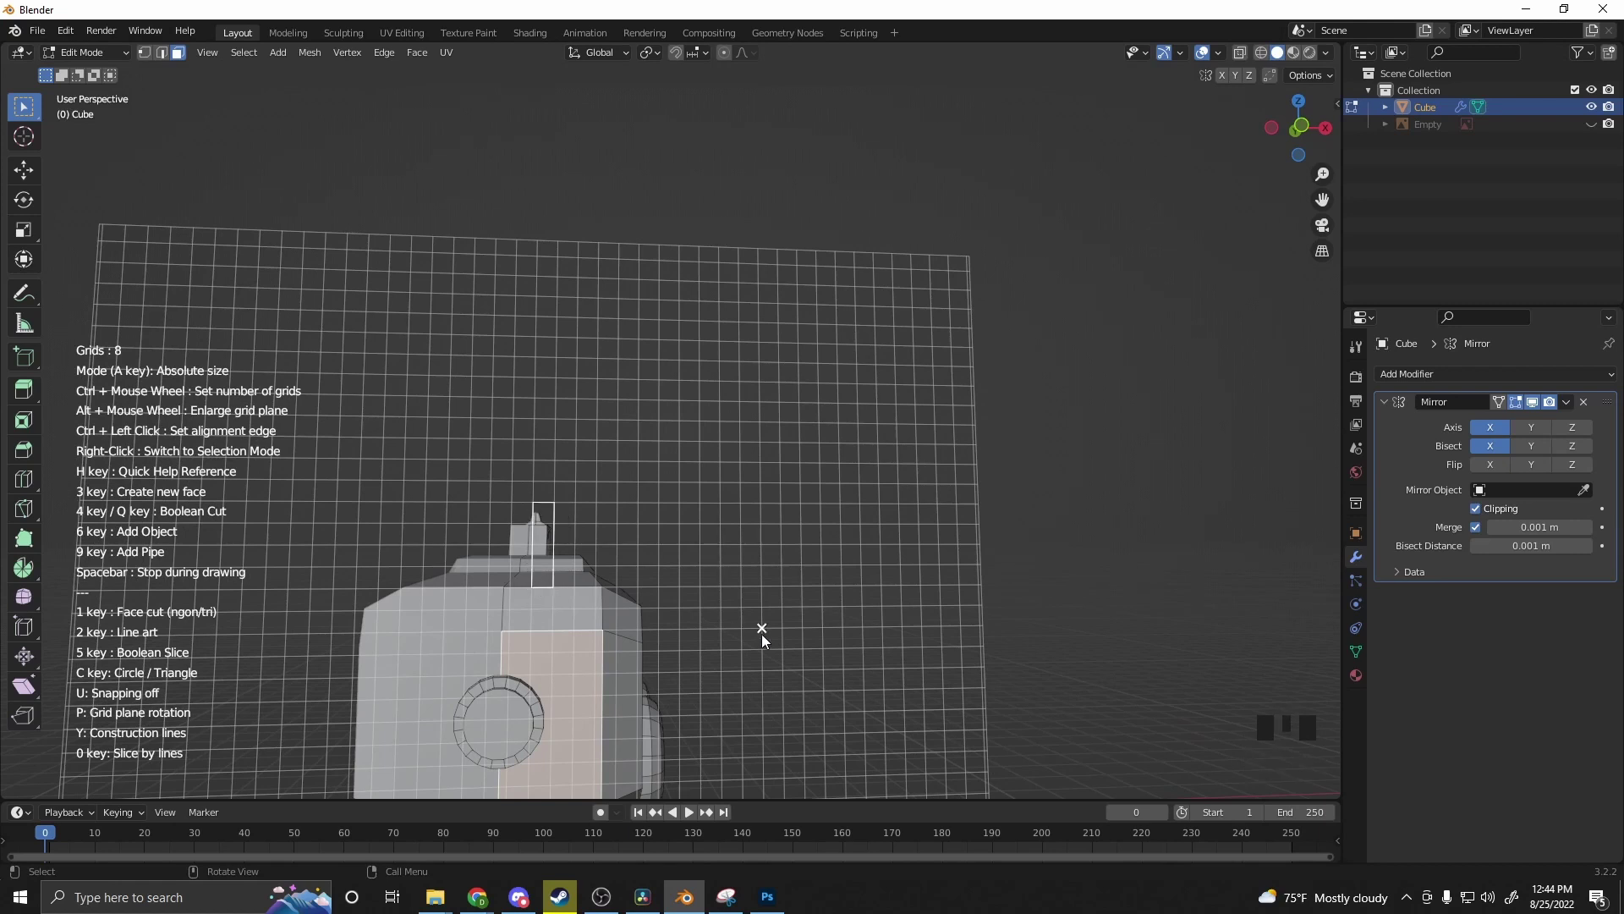
key("3")
Step: Move the new face about 0.27 m outward along global X and extrude it about 0.09 m into a thin post
key("g")
key("x")
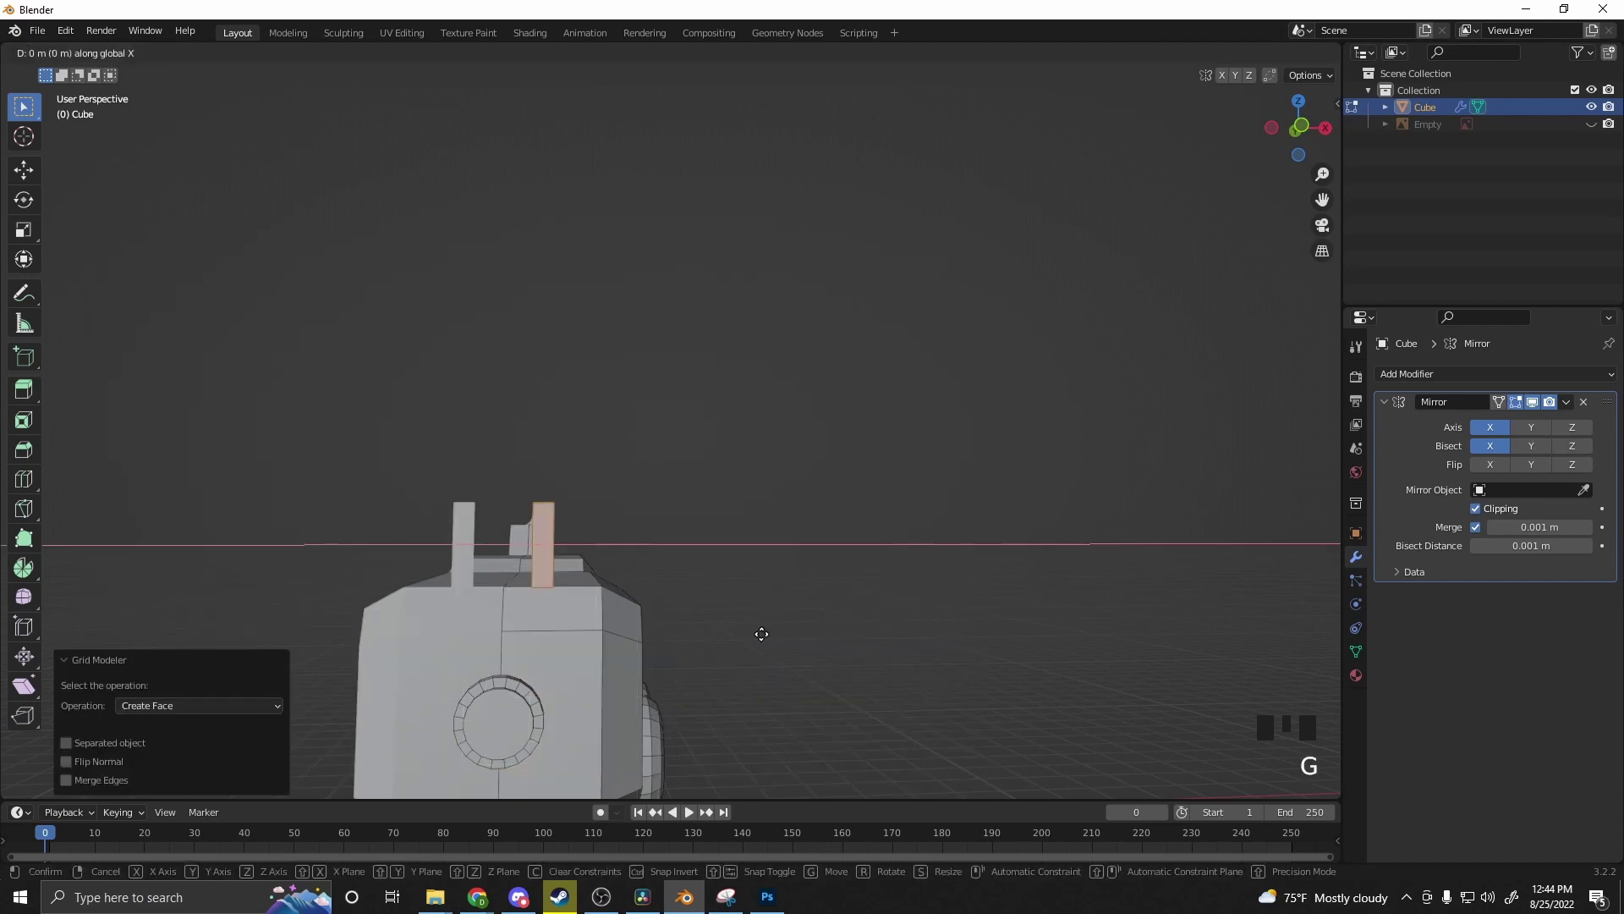
left_click(783, 653)
key("e")
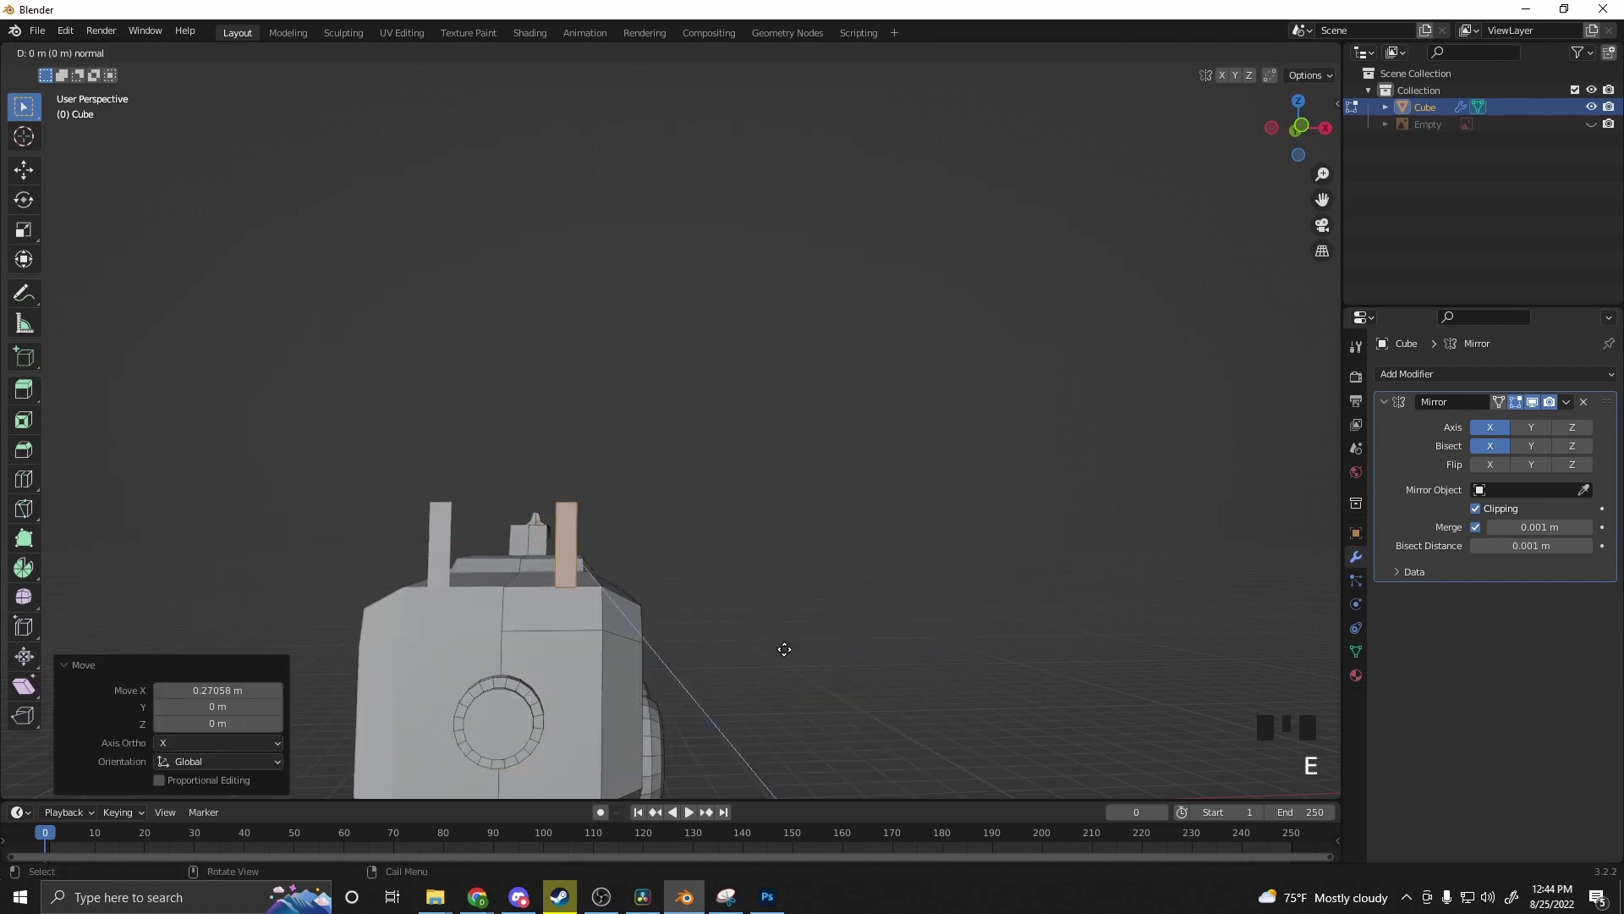
left_click(787, 646)
middle_click_drag(787, 645, 599, 663)
key("ctrl+z")
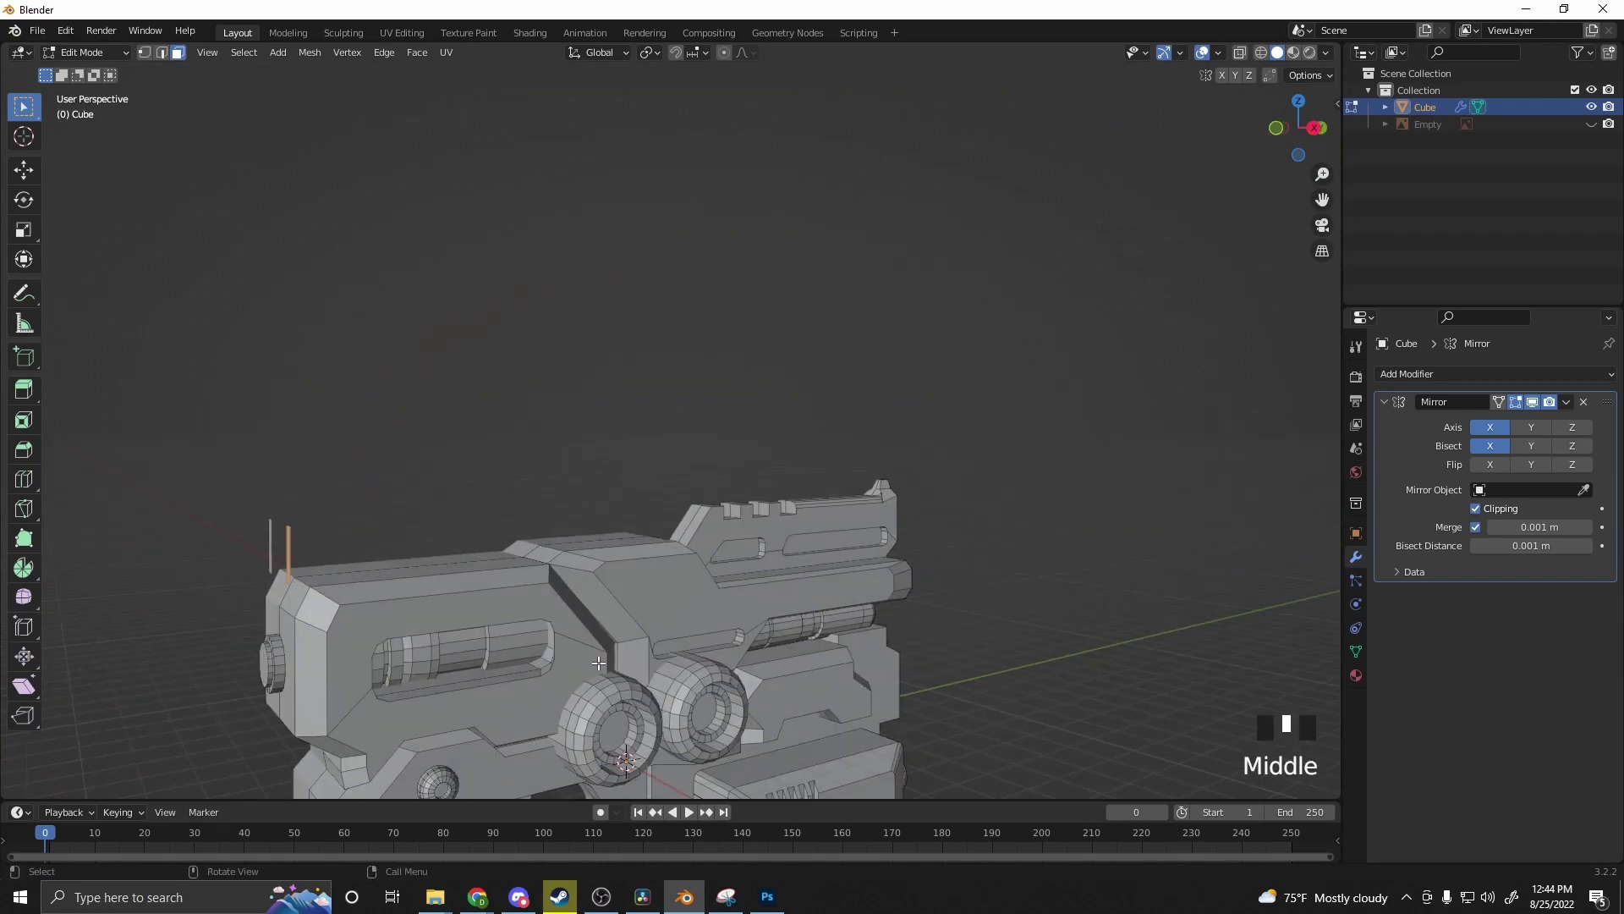
key("e")
left_click(602, 665)
key("g")
key("x")
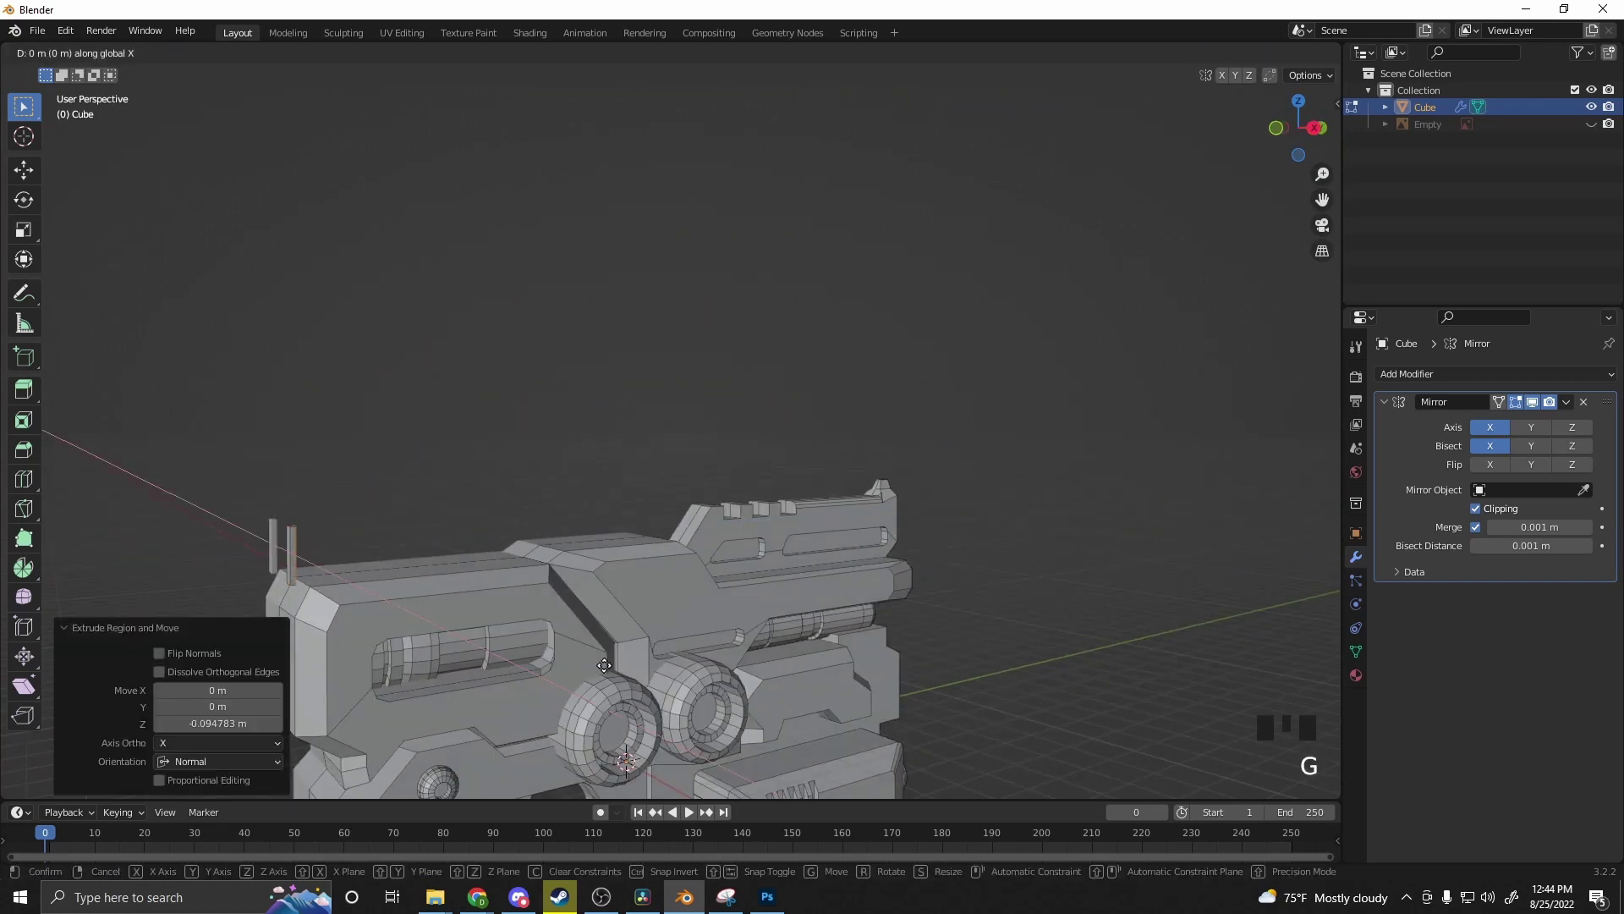
left_click(760, 253)
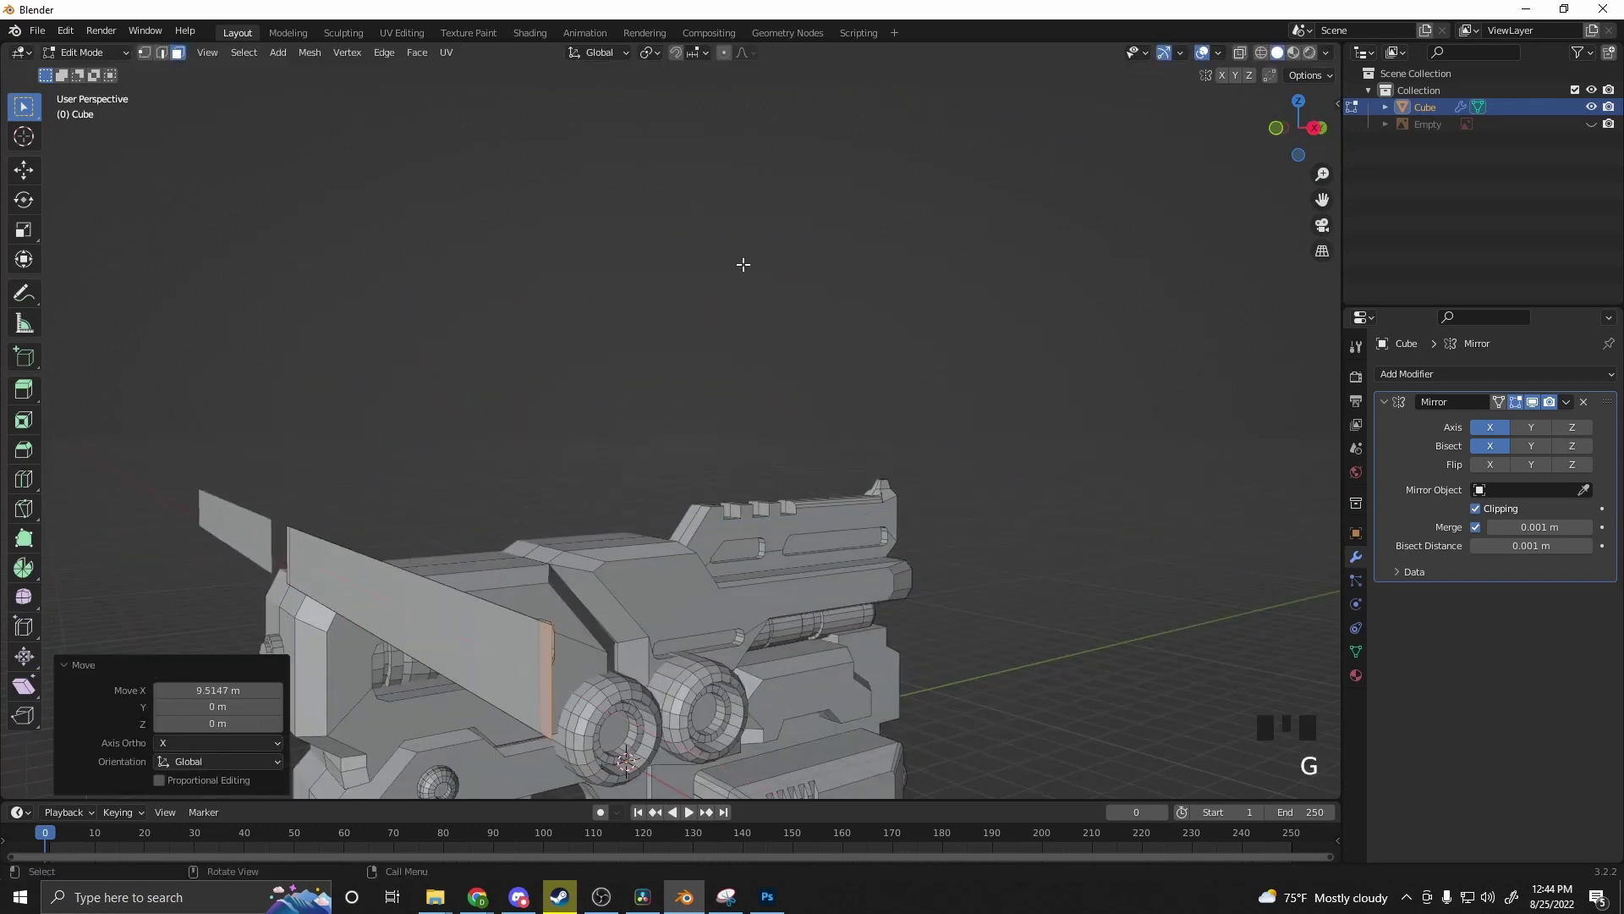
key("ctrl+z")
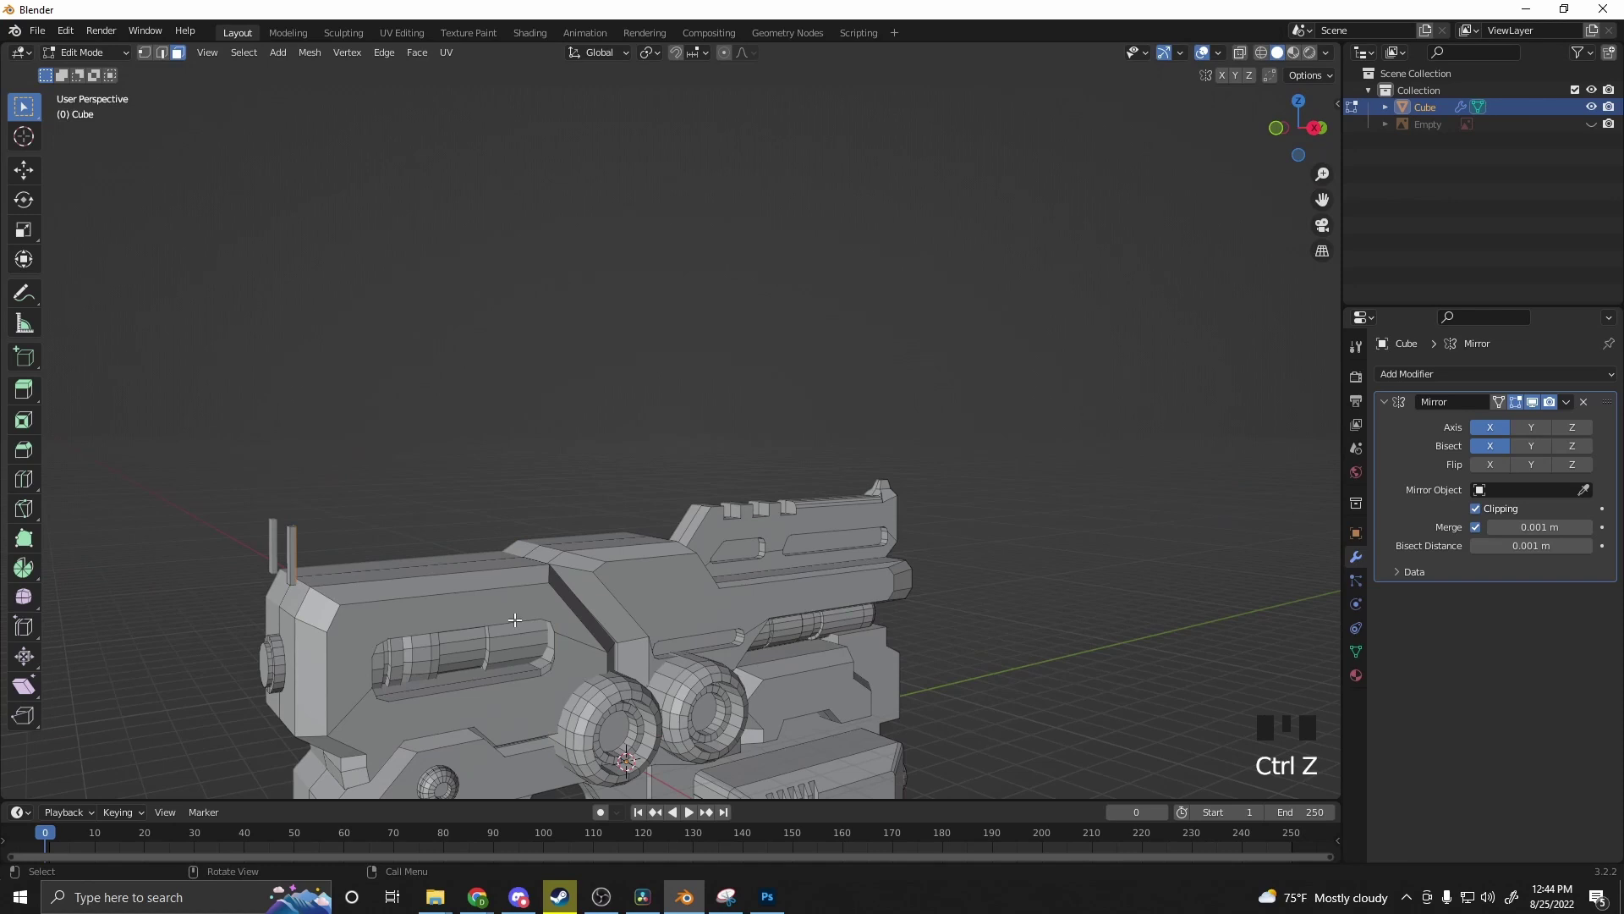
Step: Move the whole linked post along global Y onto the raised section in the middle of the gun's top
left_click(292, 546)
key("l")
key("g")
key("y")
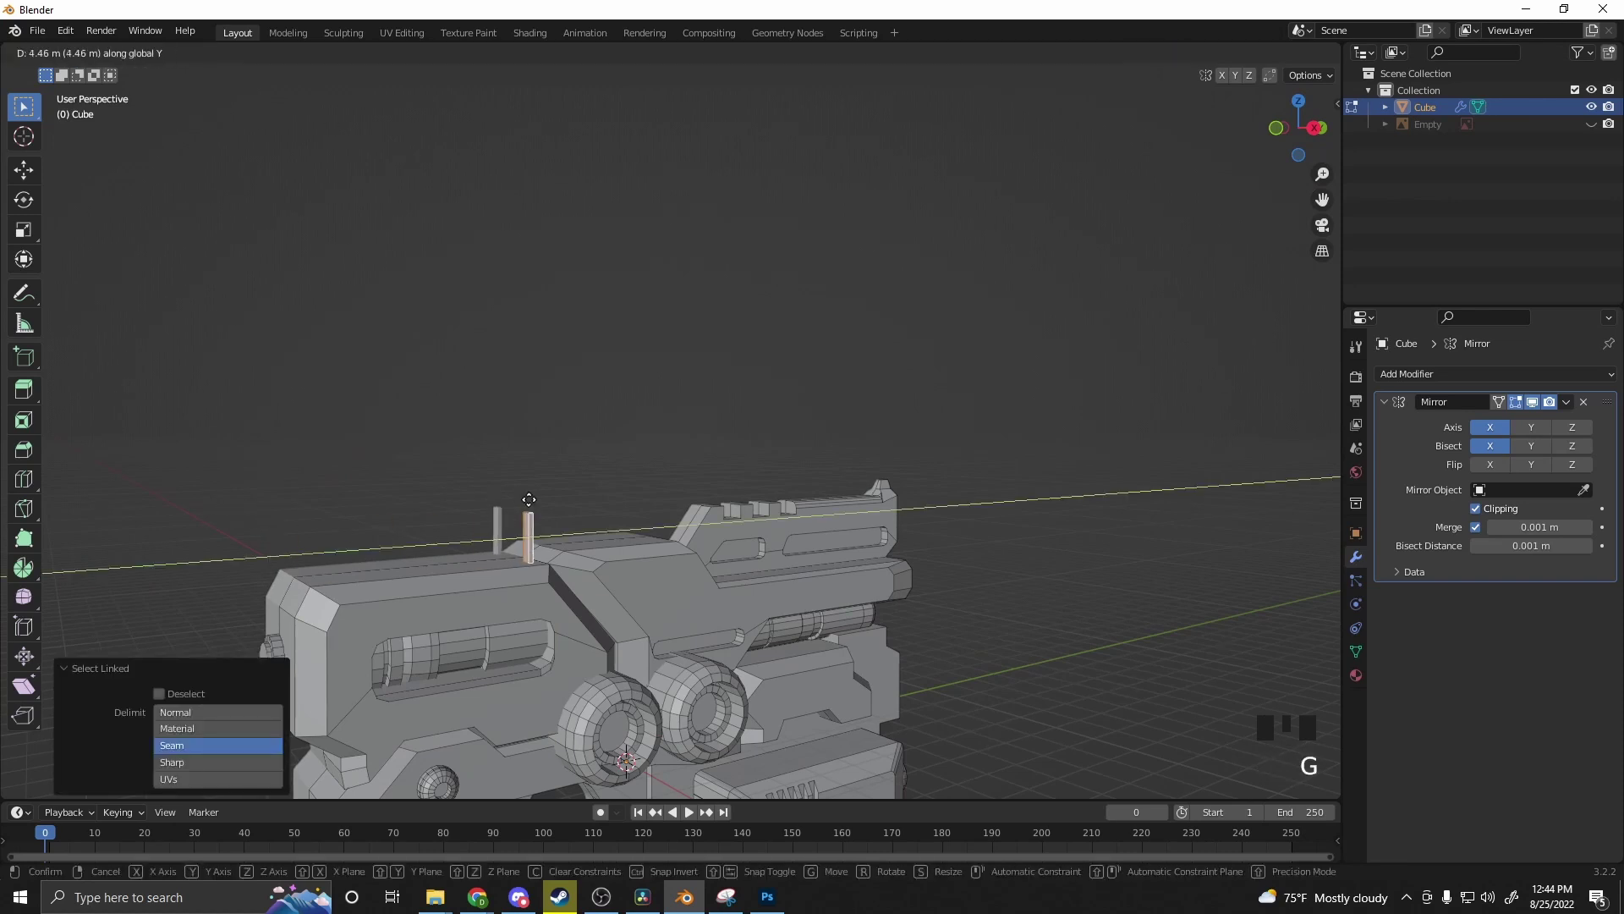
left_click(583, 500)
Step: With Grid Modeler on the post's rear face, create a 20-edge circular face centred above and spanning the two posts
scroll(587, 500, "up", 2)
middle_click_drag(587, 499, 595, 566)
left_click(479, 600)
right_click(479, 600)
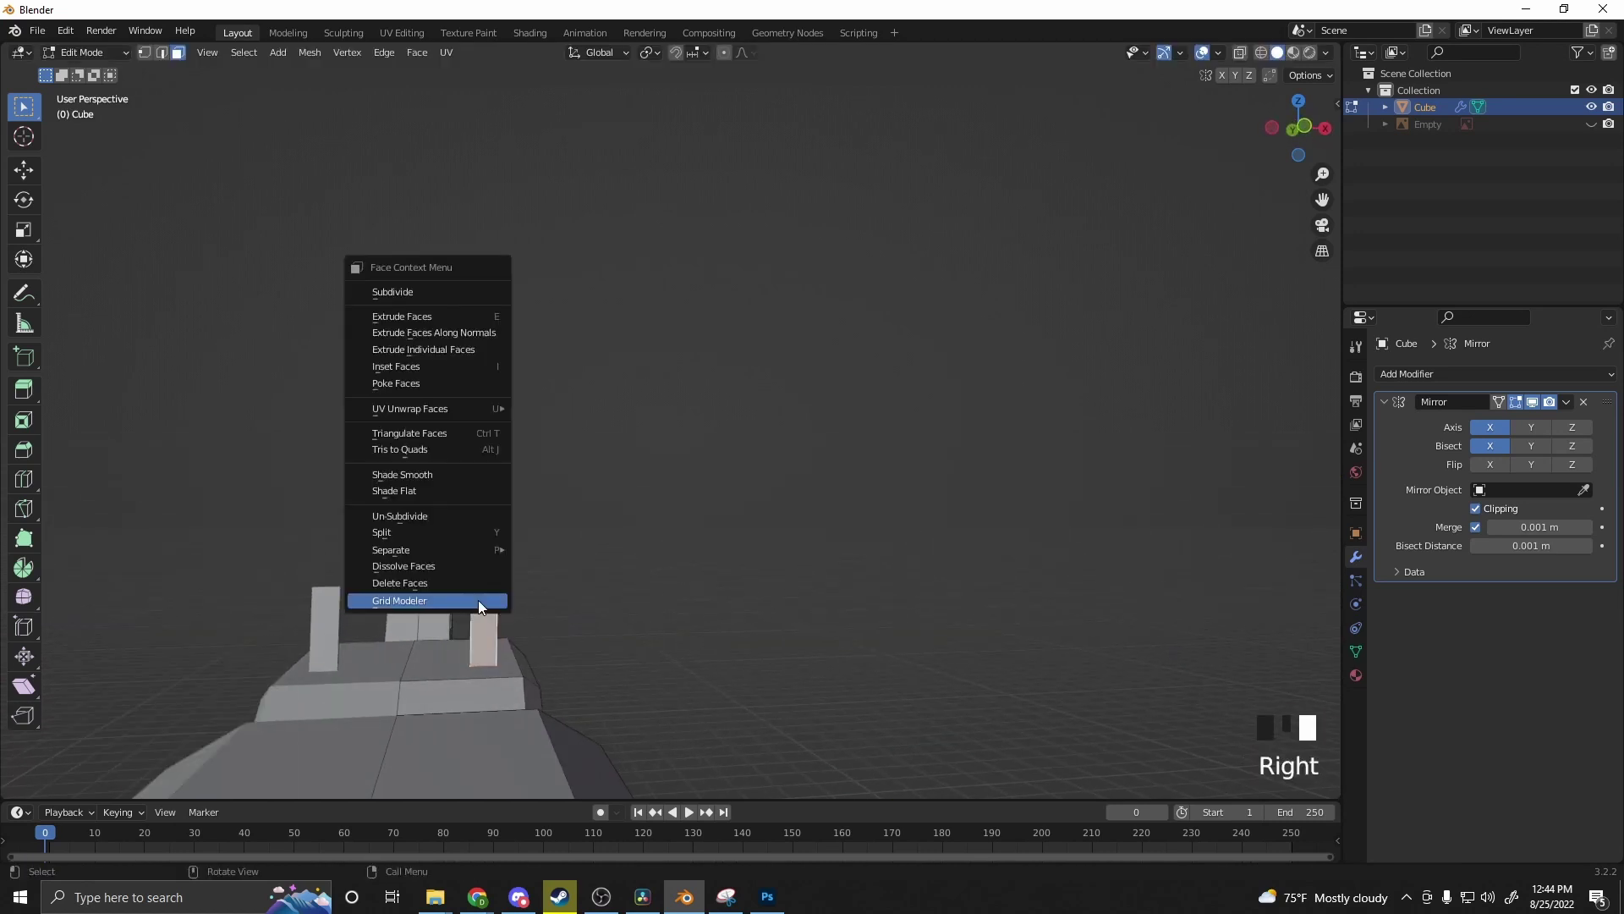
middle_click(479, 600)
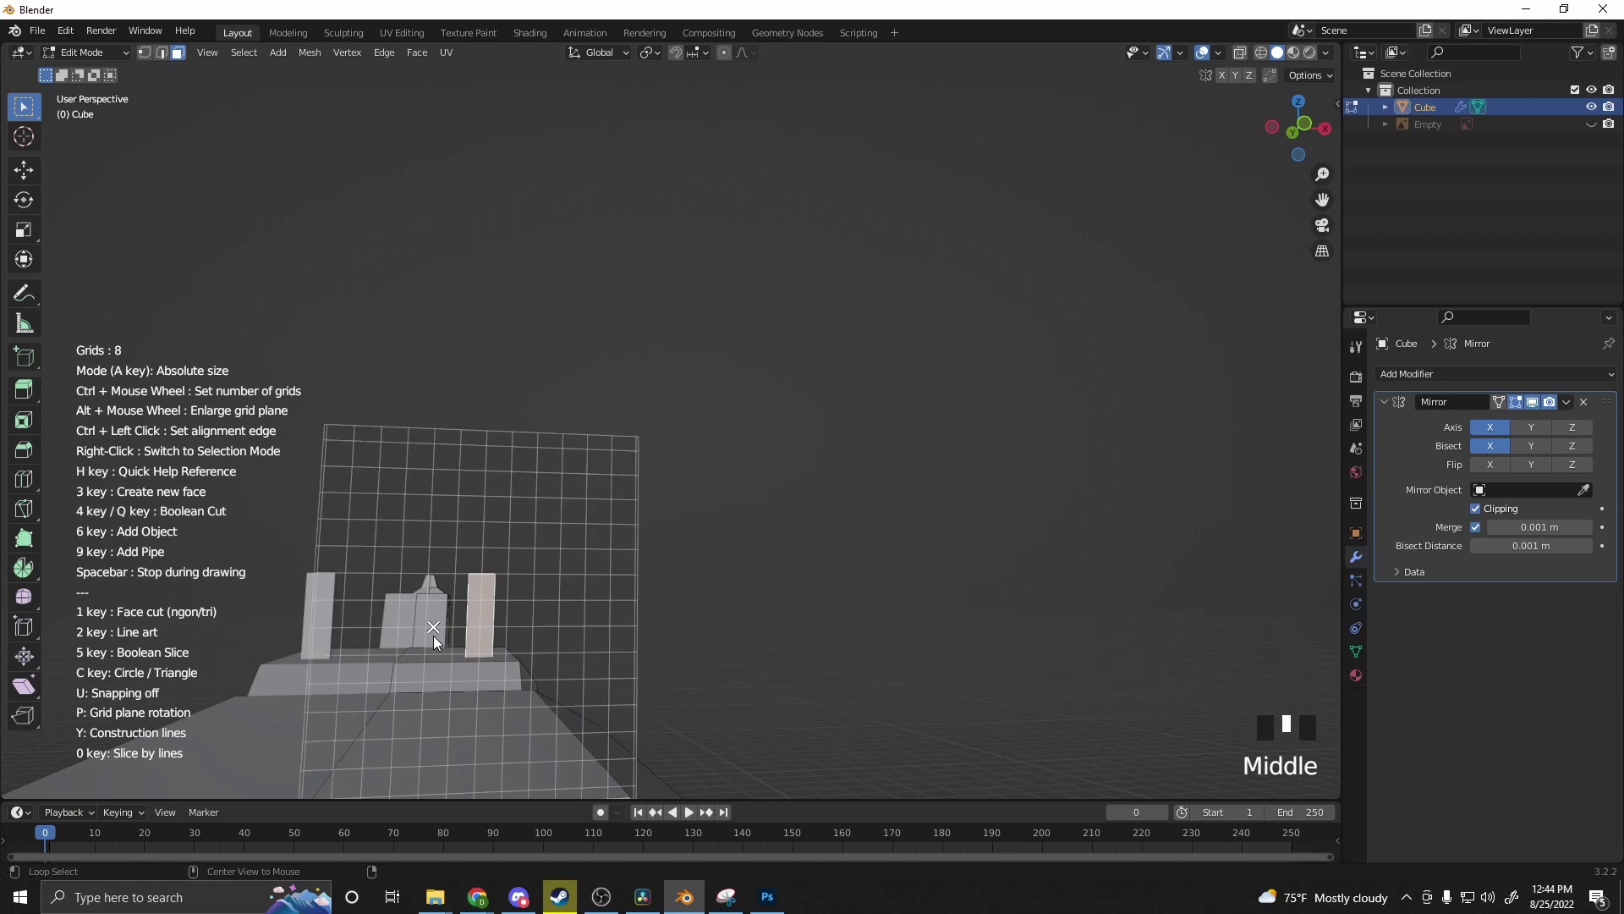
middle_click_drag(434, 636, 536, 611, "shift")
scroll(536, 605, "up", 2)
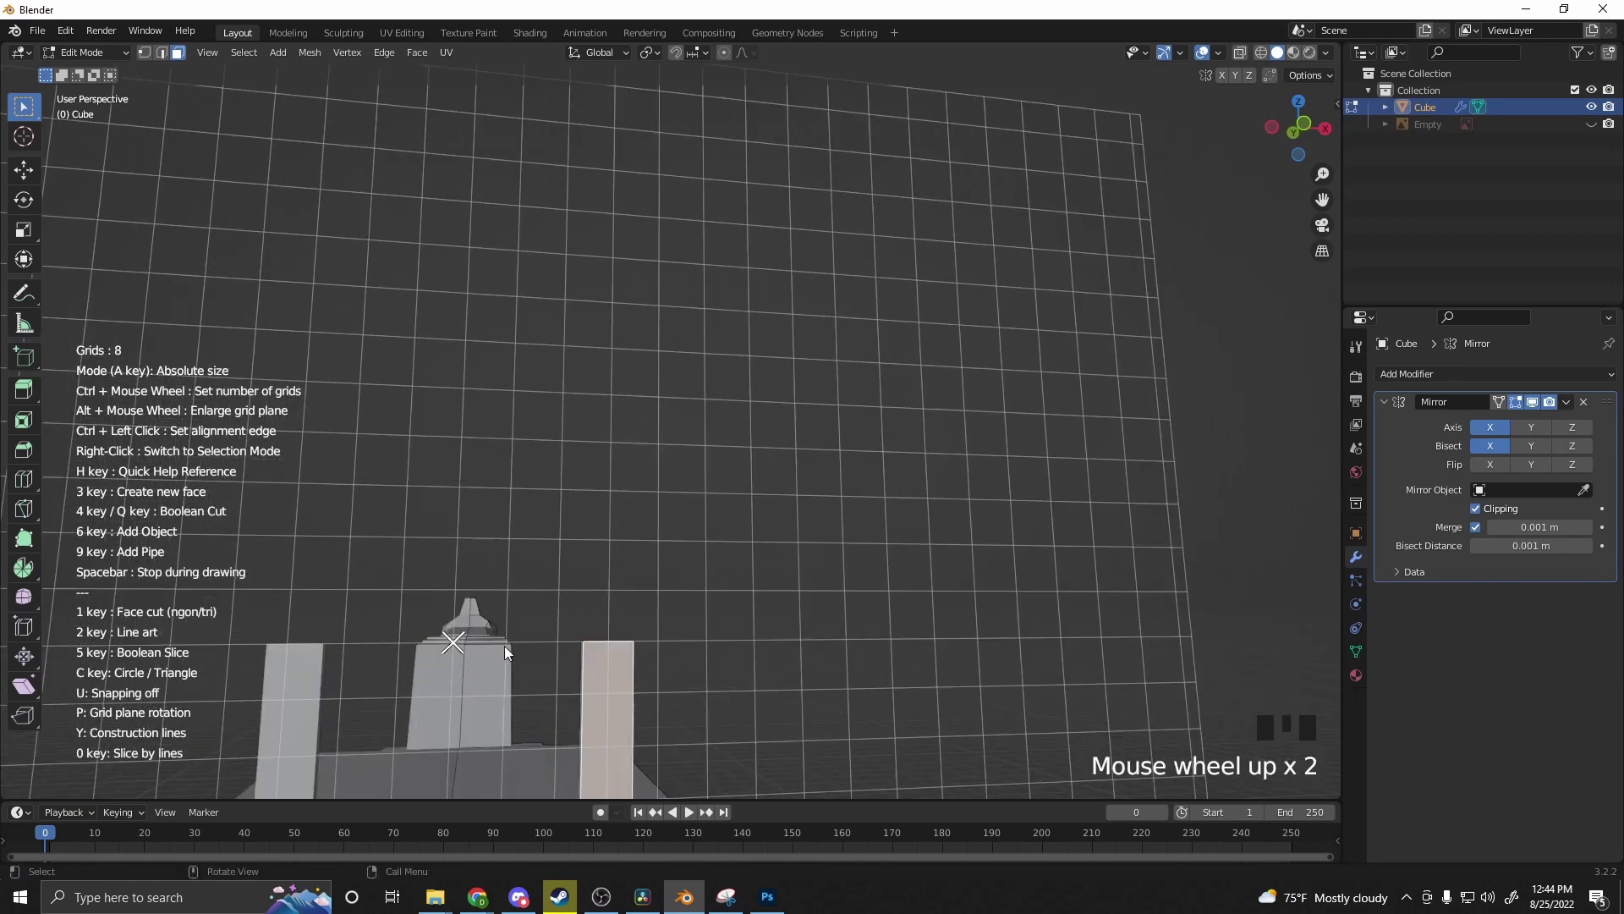
middle_click_drag(707, 587, 459, 669)
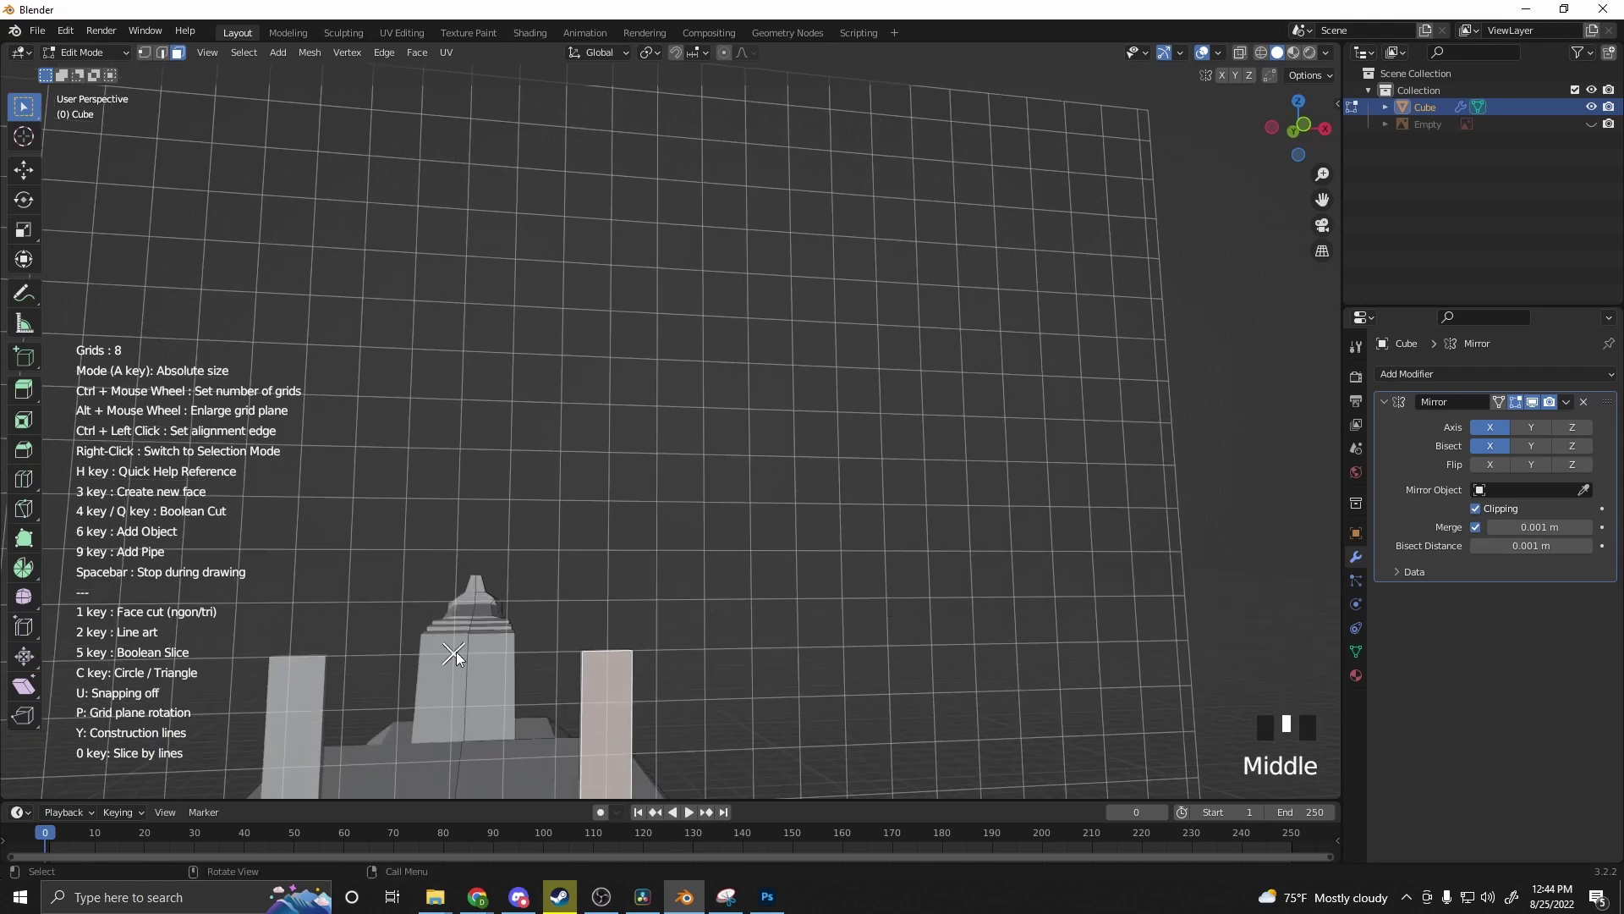
key("c")
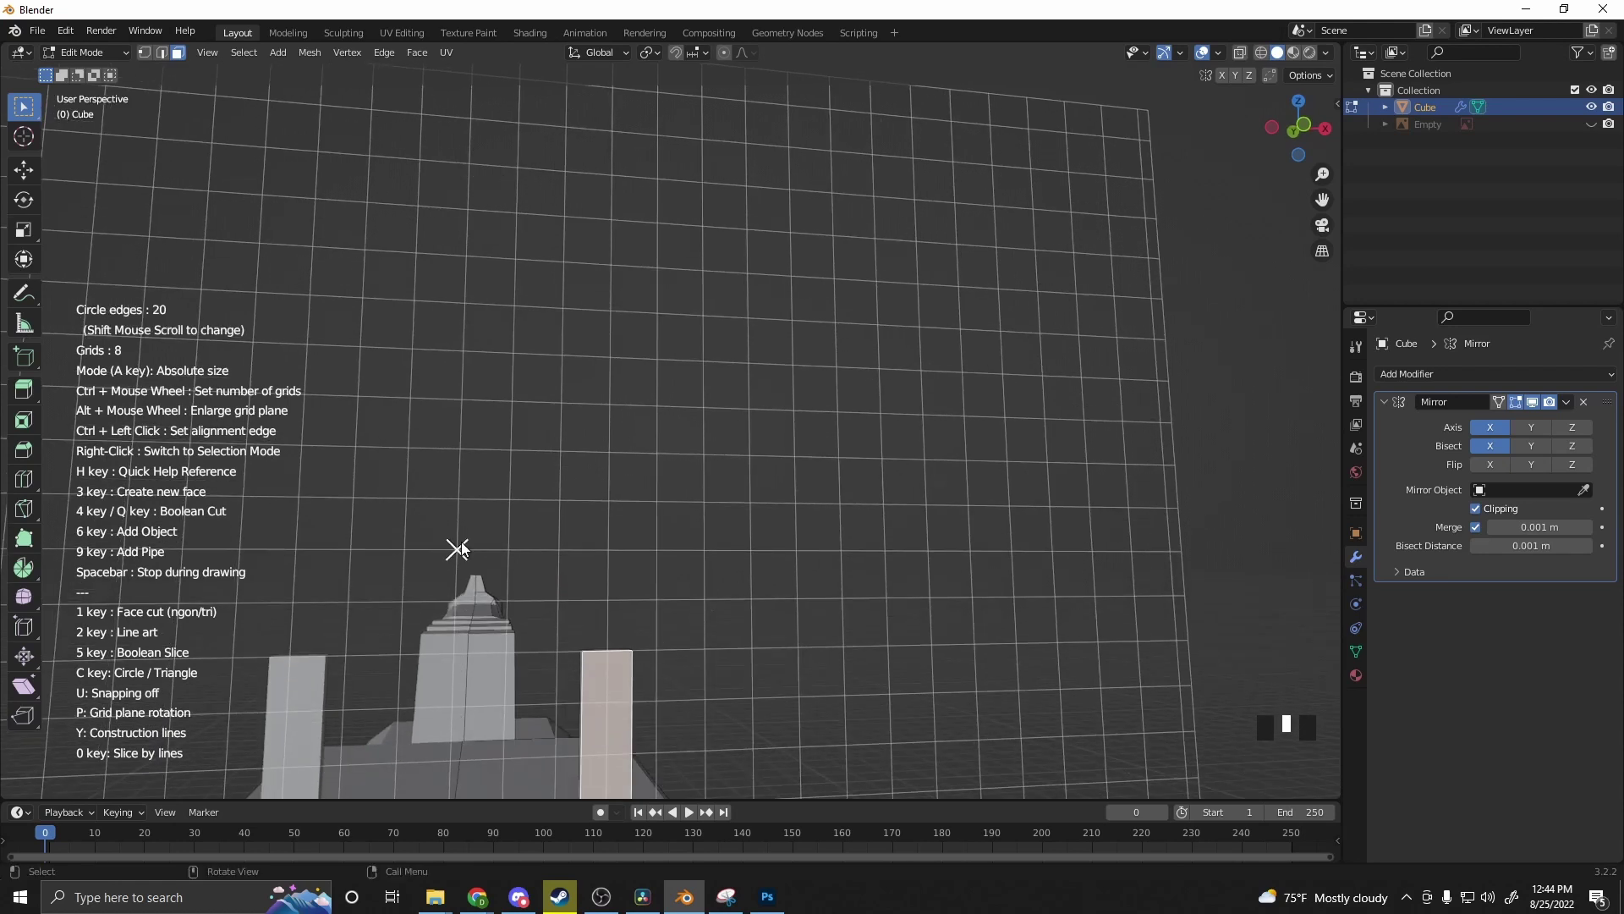
left_click_drag(456, 552, 589, 679)
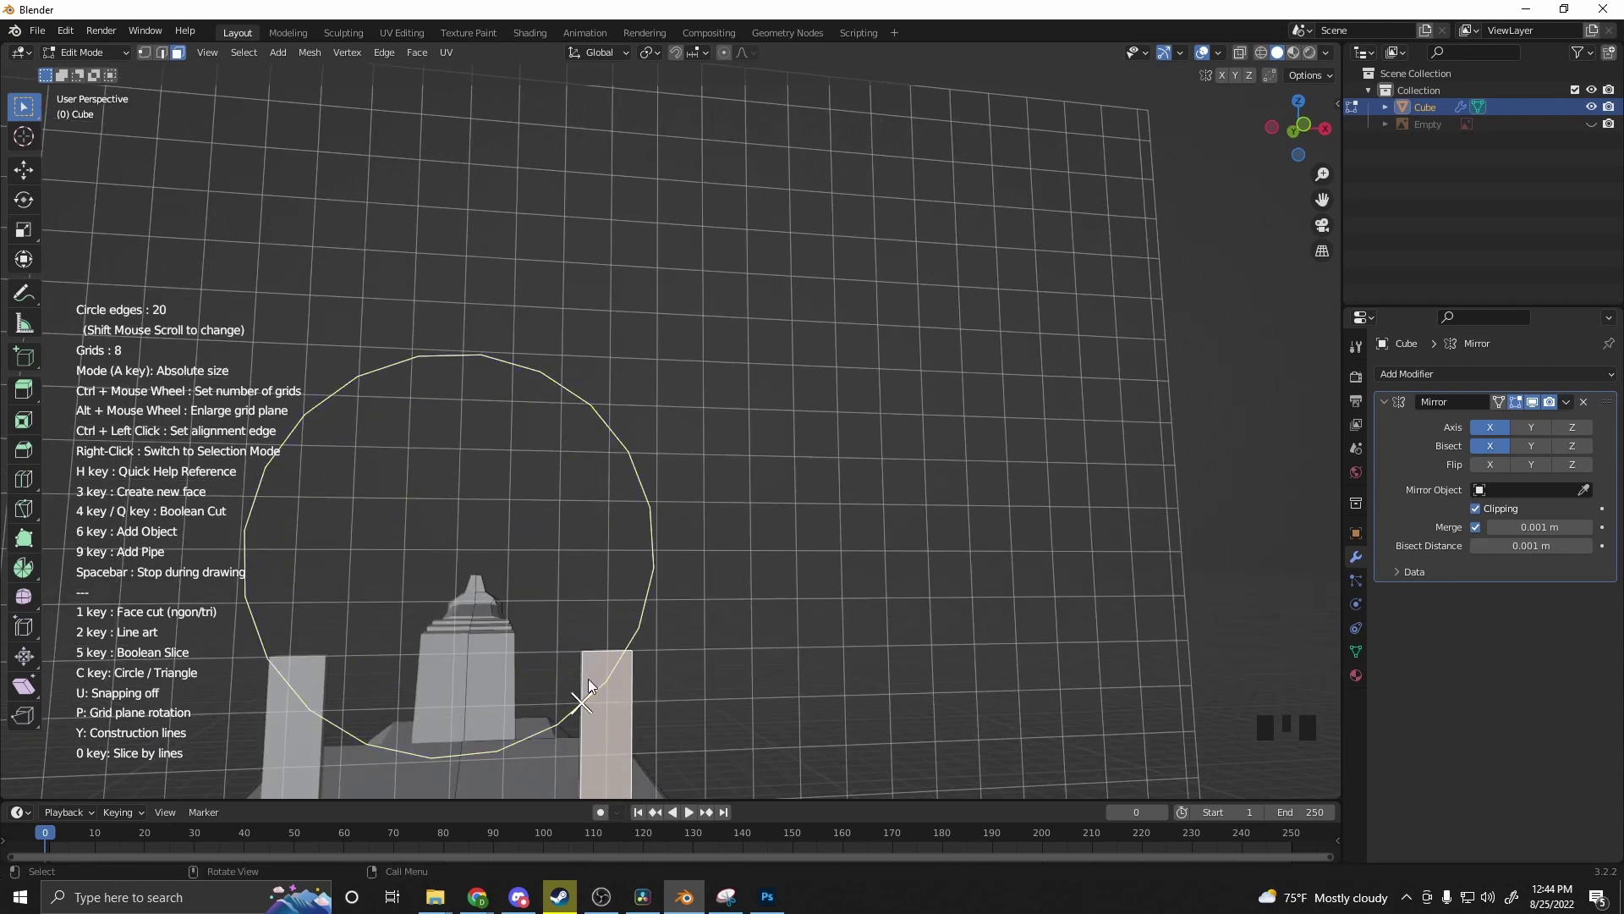
scroll(589, 682, "down", 2)
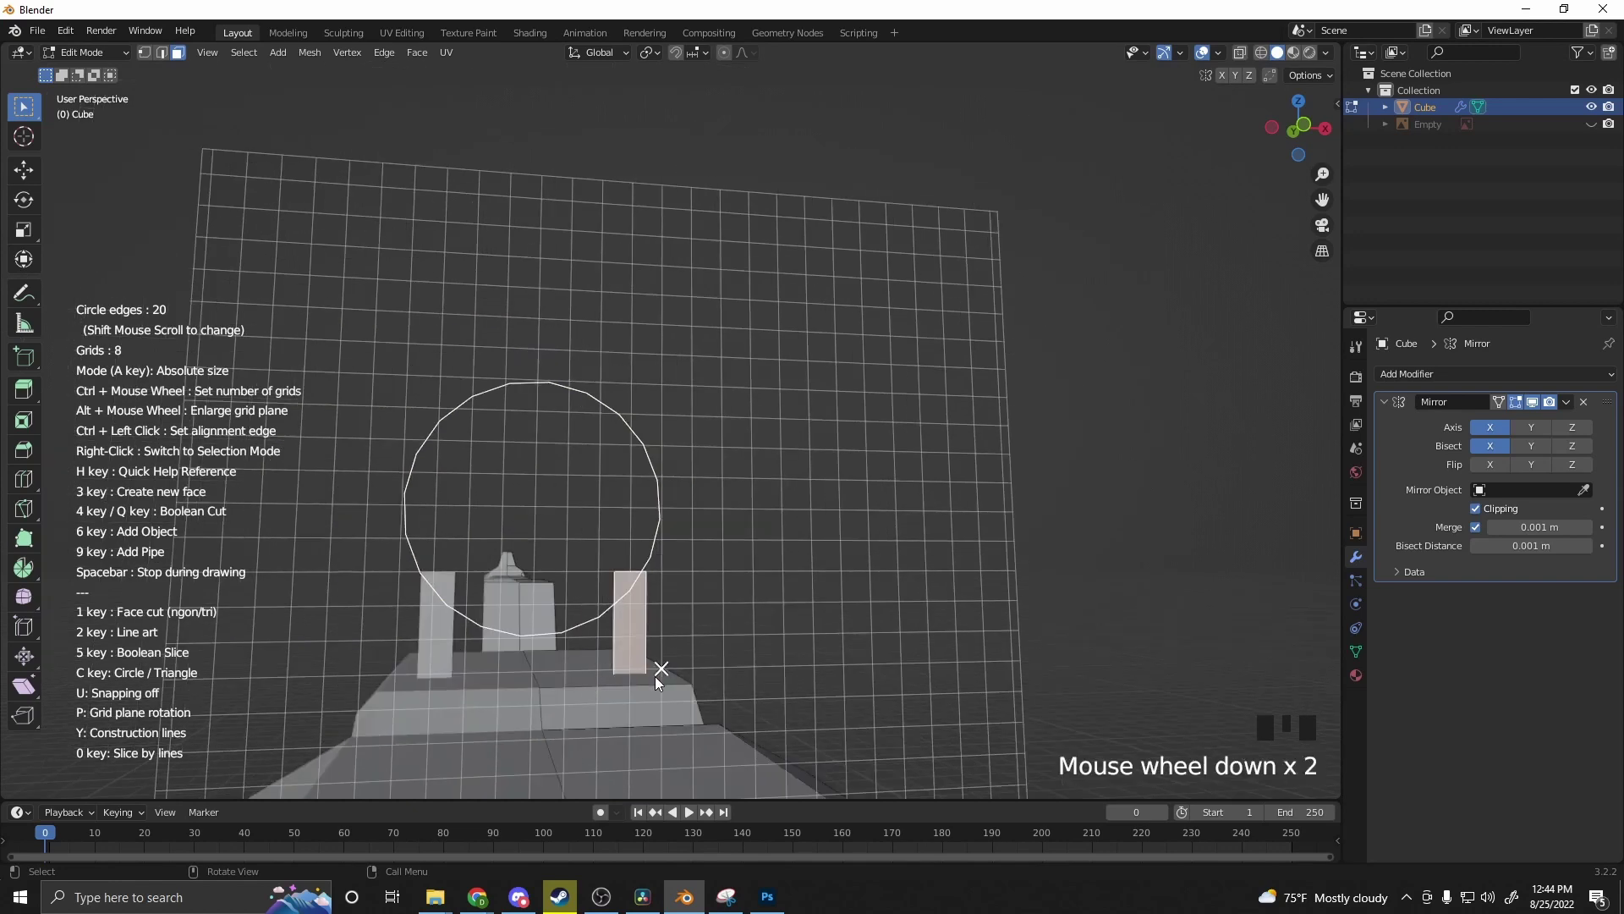
left_click_drag(655, 677, 656, 677)
Step: Extrude the circular face about 0.11 m into a disc and nudge its opposite face along global Y
mouse_move(656, 676)
middle_mouse_down()
mouse_move(798, 674)
mouse_move(823, 692)
middle_mouse_up()
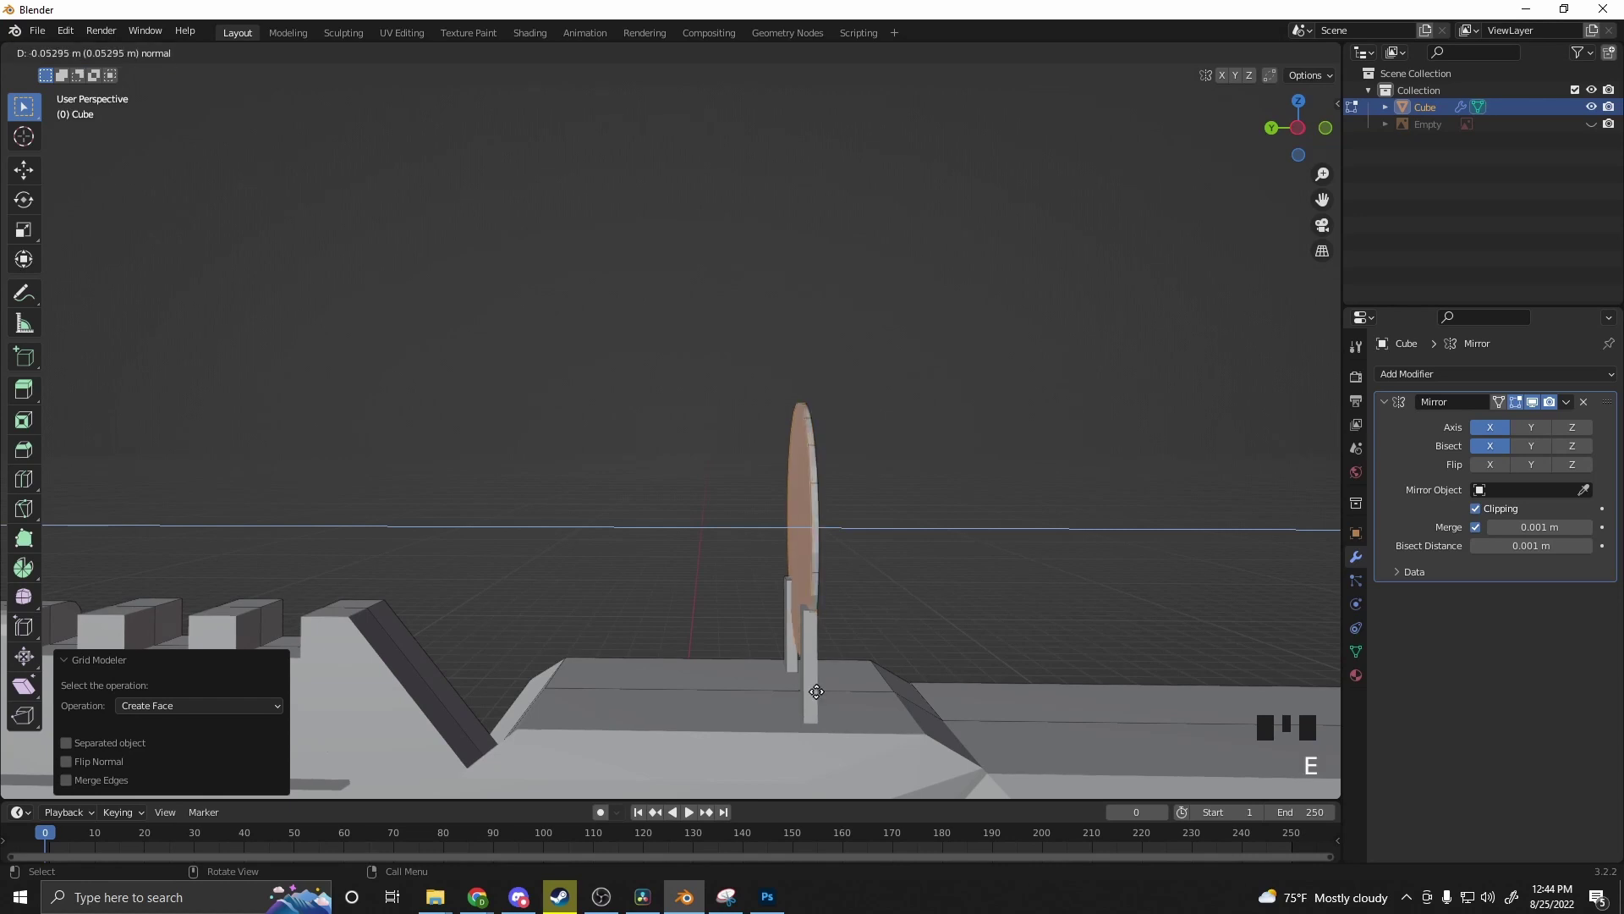
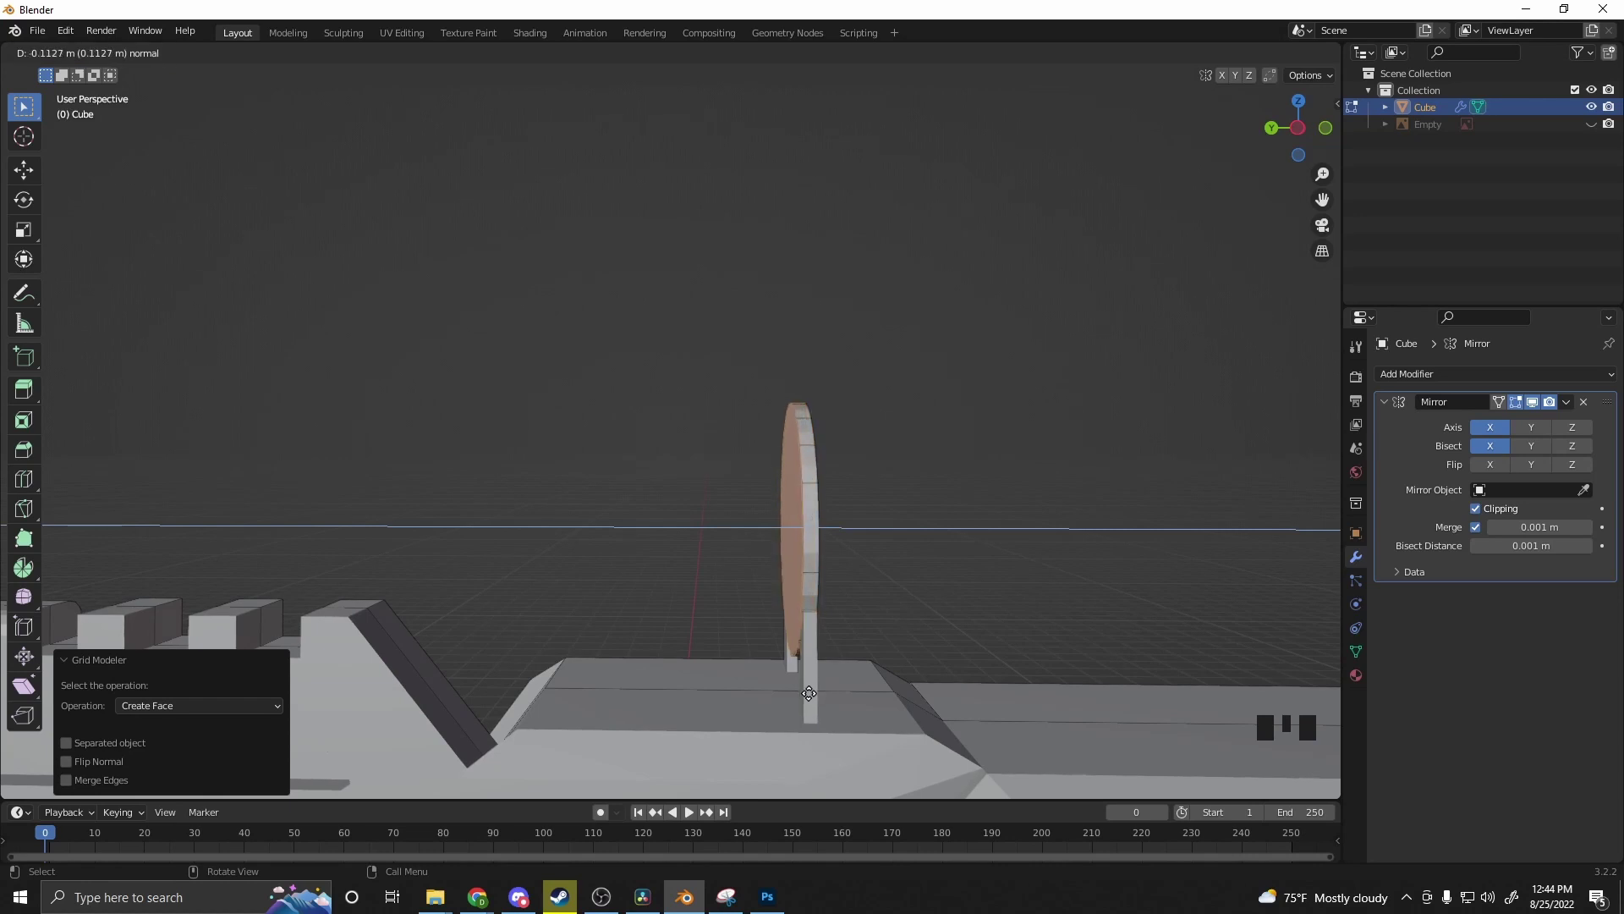
left_click(811, 692)
middle_click_drag(811, 692, 756, 615)
left_click(769, 566)
key("g")
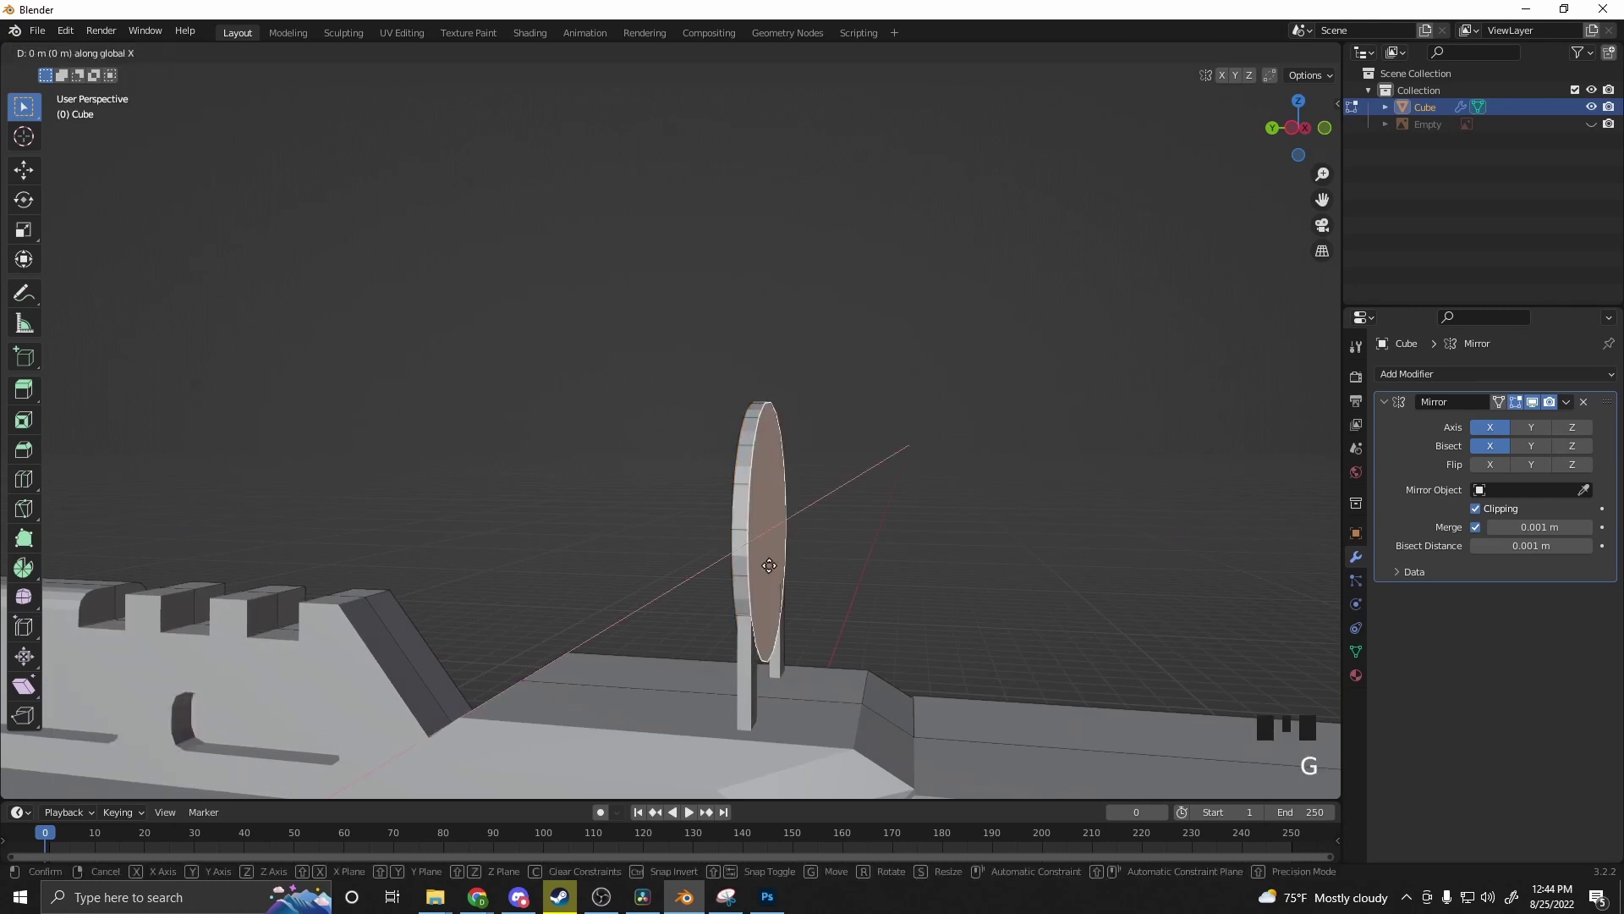
key("y")
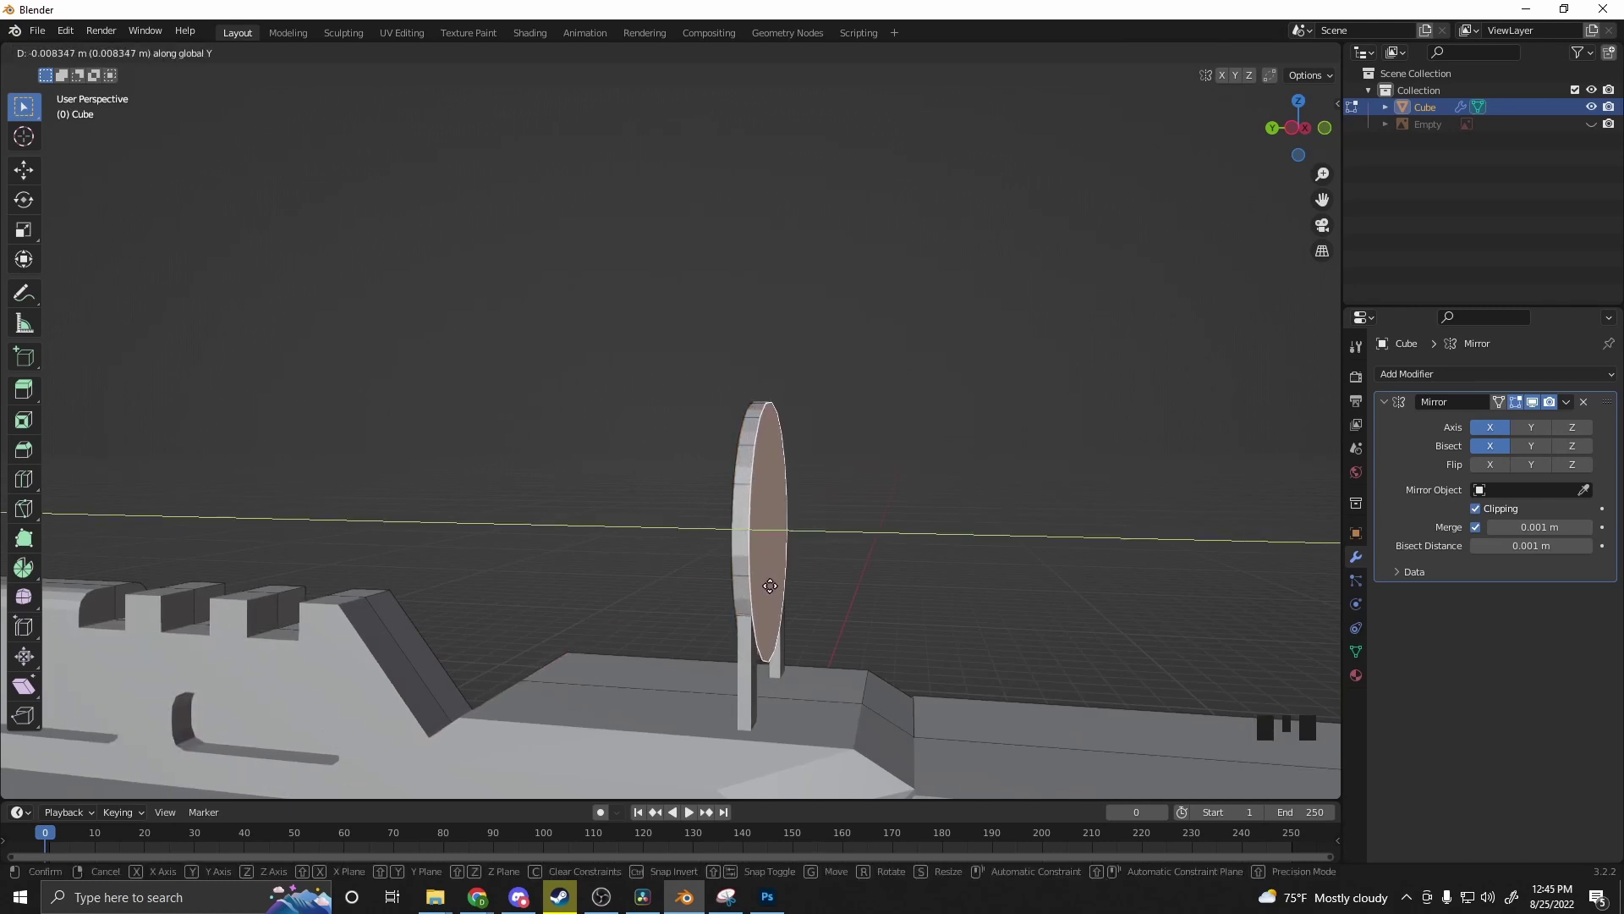
left_click(765, 583)
Step: Undo the disc's face move, extrusion and creation, keeping only the mirrored posts
mouse_move(766, 583)
middle_mouse_down()
mouse_move(561, 548)
mouse_move(493, 443)
mouse_move(469, 533)
mouse_move(598, 432)
mouse_move(618, 473)
mouse_move(693, 533)
mouse_move(765, 559)
middle_mouse_up()
scroll(463, 547, "up", 1)
key("ctrl+z")
key("ctrl+z")
key("ctrl+z")
key("ctrl+z")
key("ctrl+z")
key("ctrl+z")
key("ctrl+z")
key("ctrl+z")
key("ctrl+z")
Step: Restart Grid Modeler on the post's rear face and enlarge the grid plane to span both posts
right_click(774, 560)
left_click(774, 561)
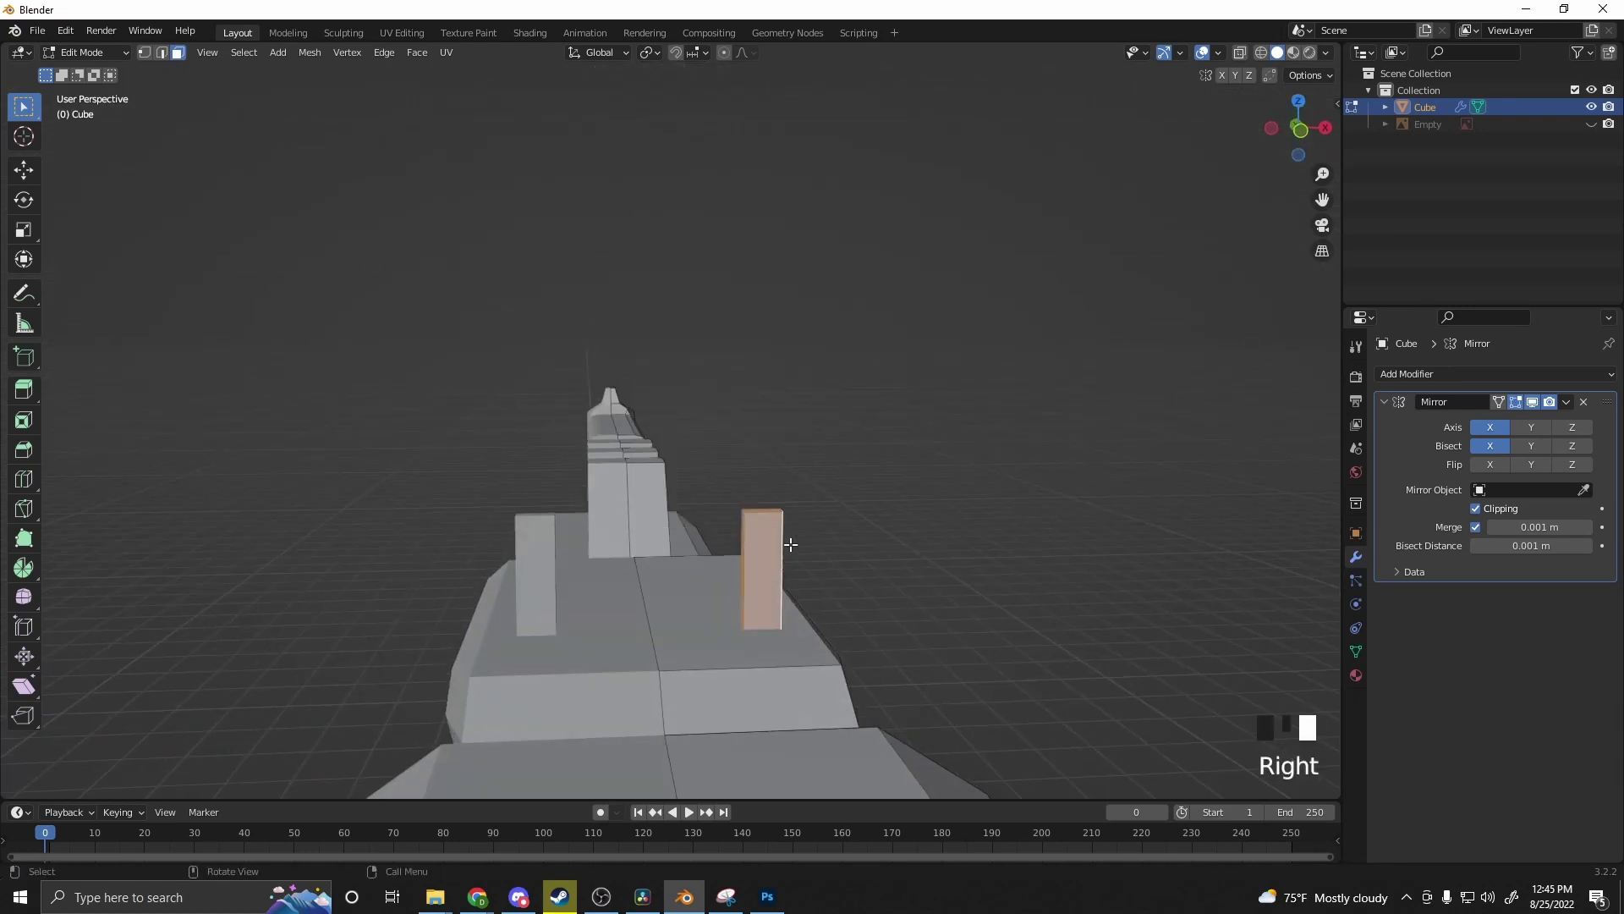
left_click(1118, 549)
right_click(780, 557)
left_click(763, 552)
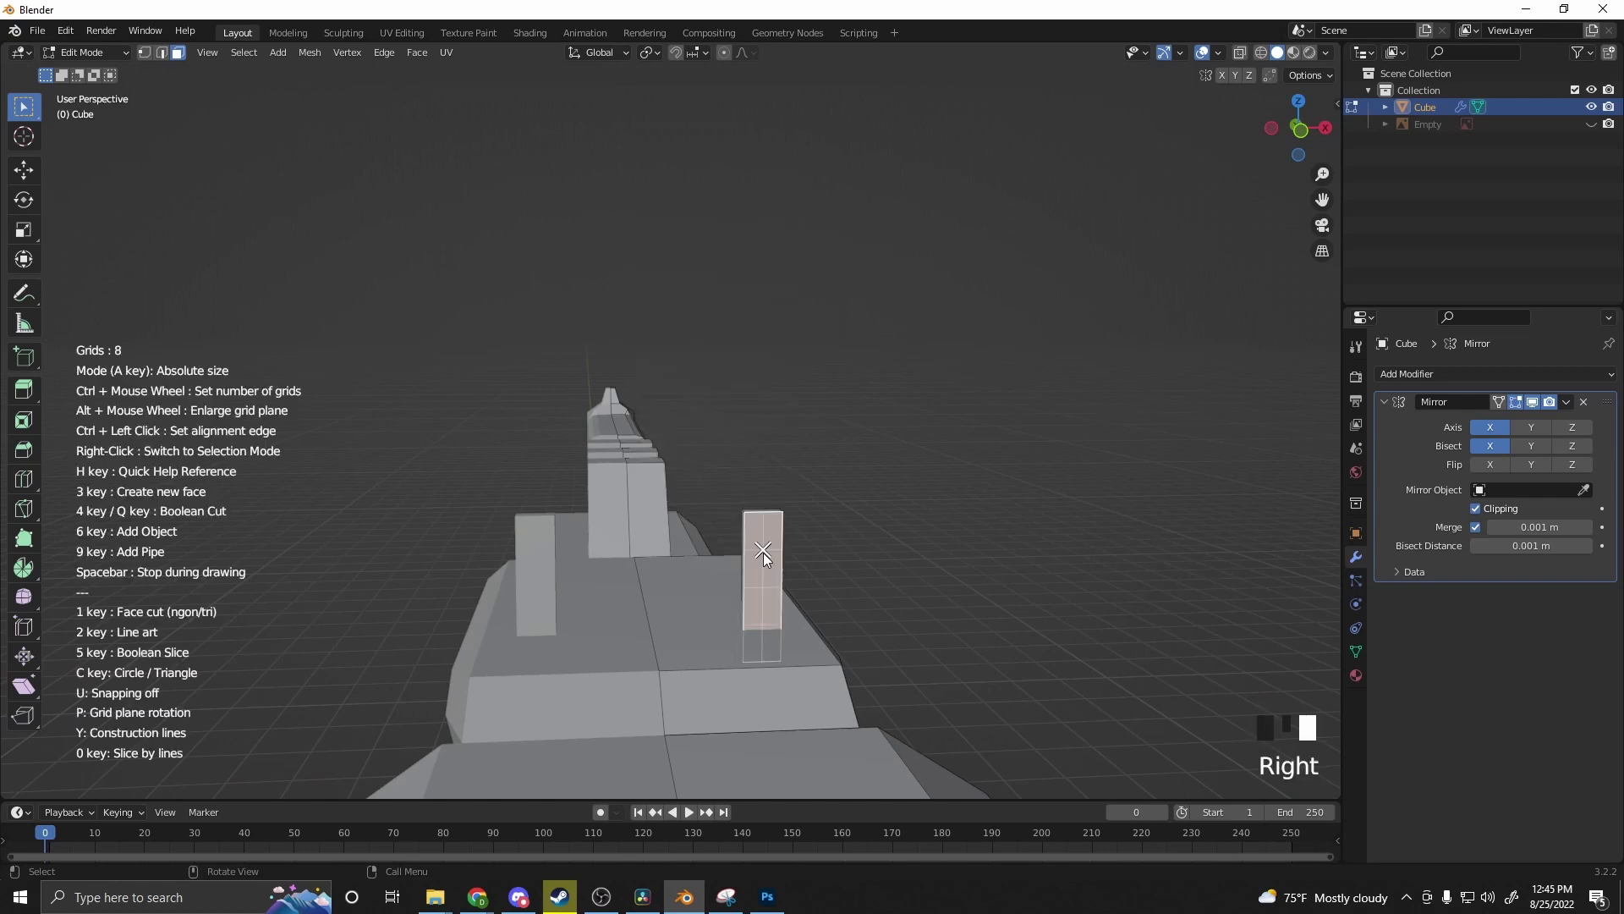
key("alt+space")
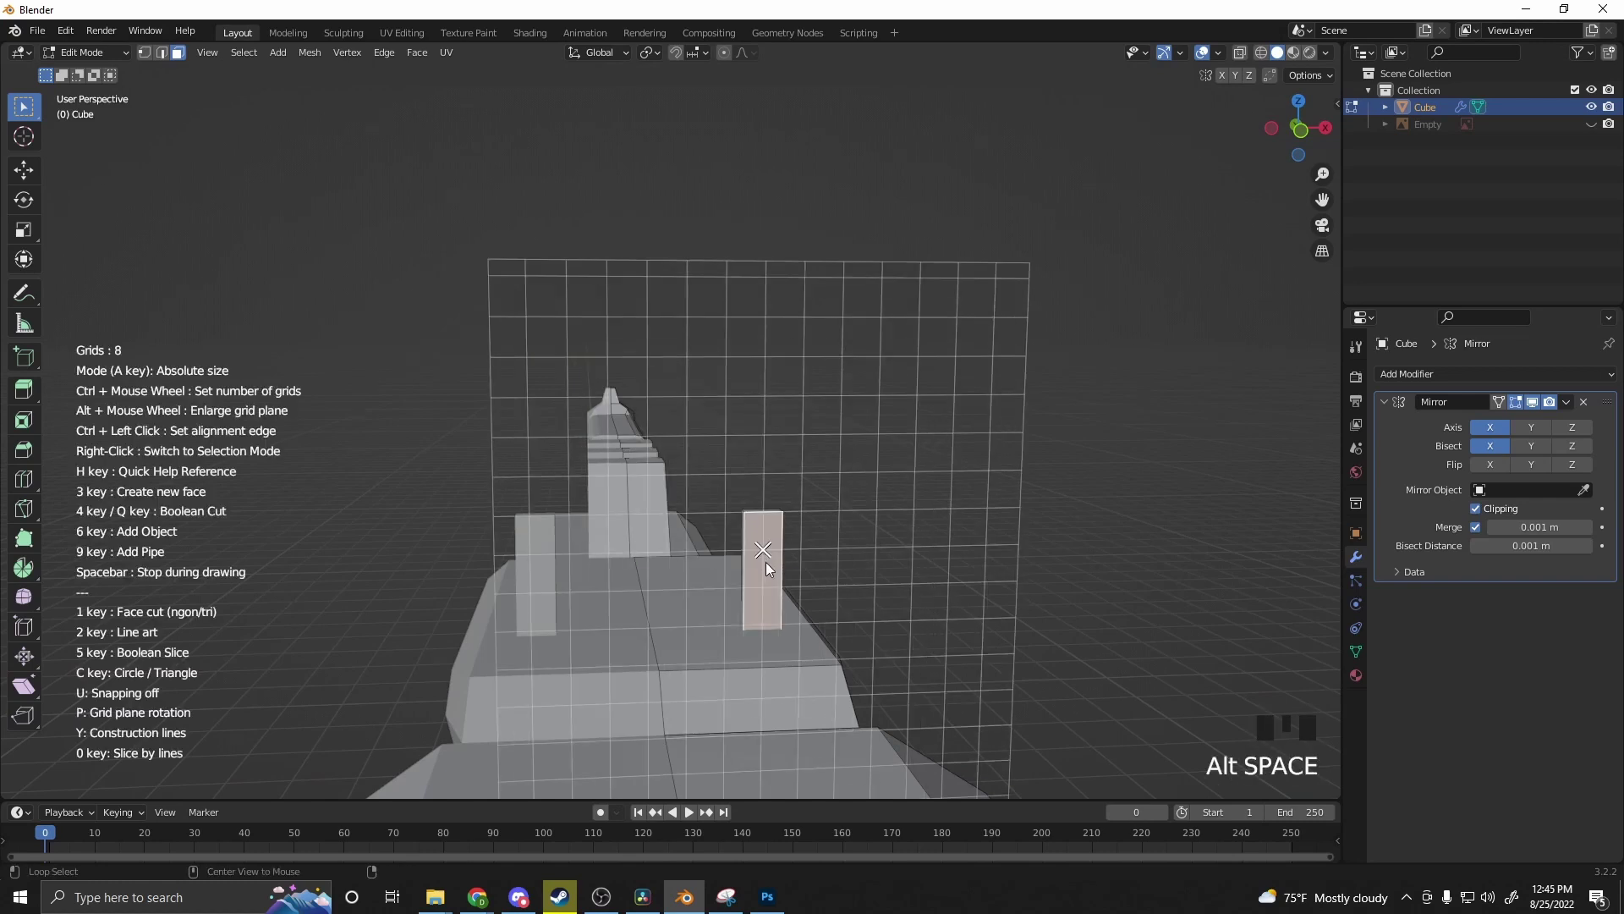
mouse_move(765, 561)
middle_mouse_down()
mouse_move(739, 550)
mouse_move(760, 538)
middle_mouse_up()
scroll(698, 572, "up", 2)
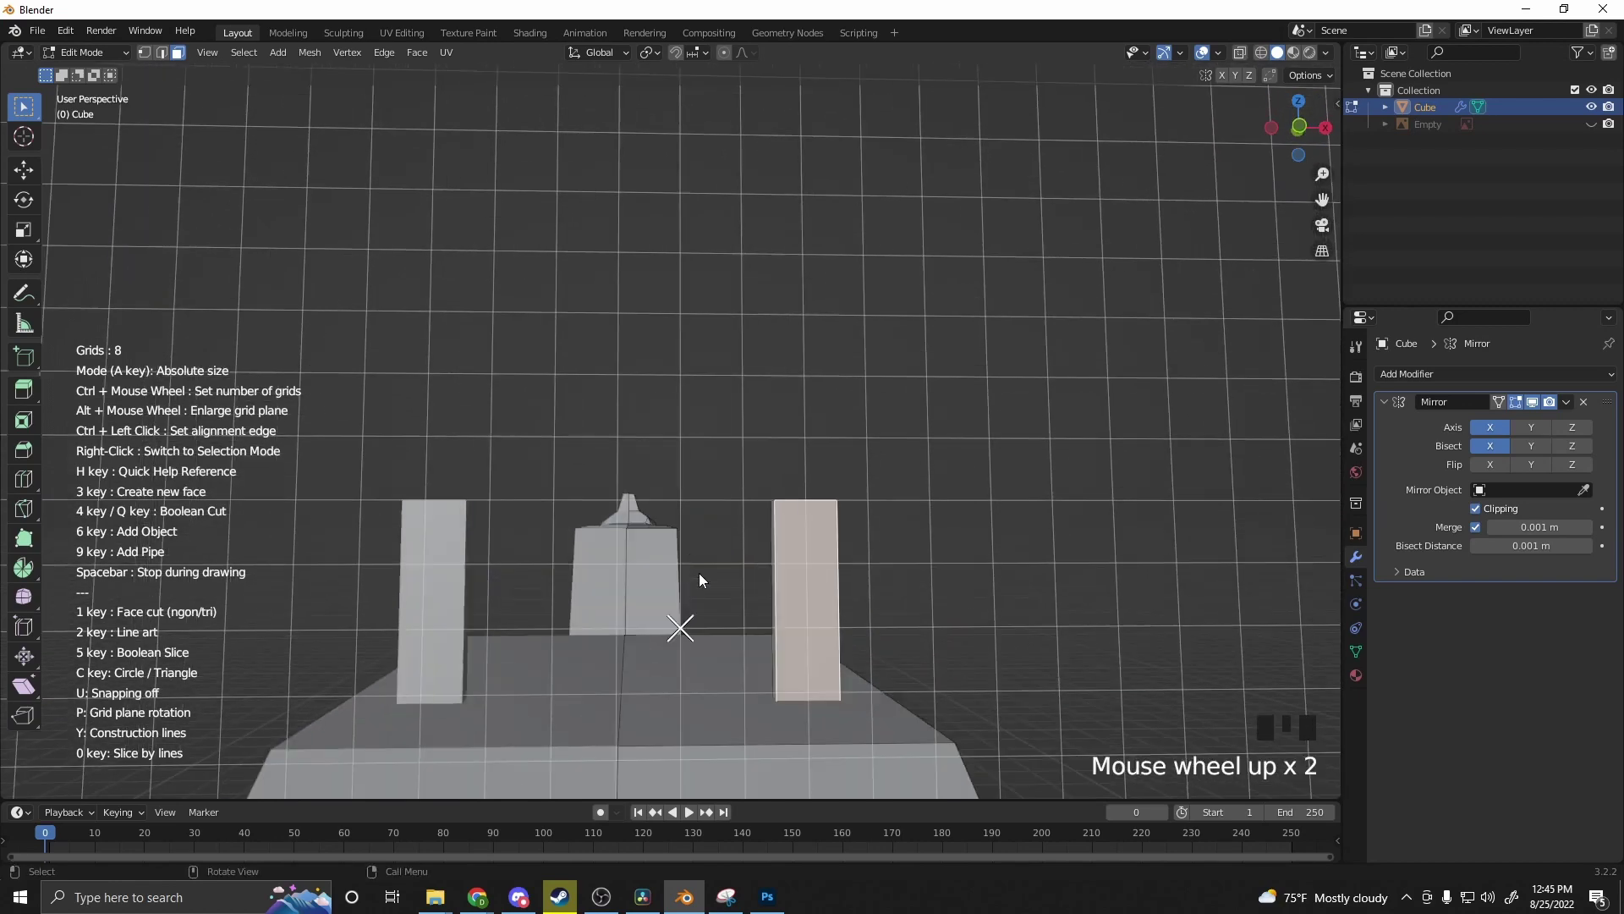
scroll(626, 501, "up", 1)
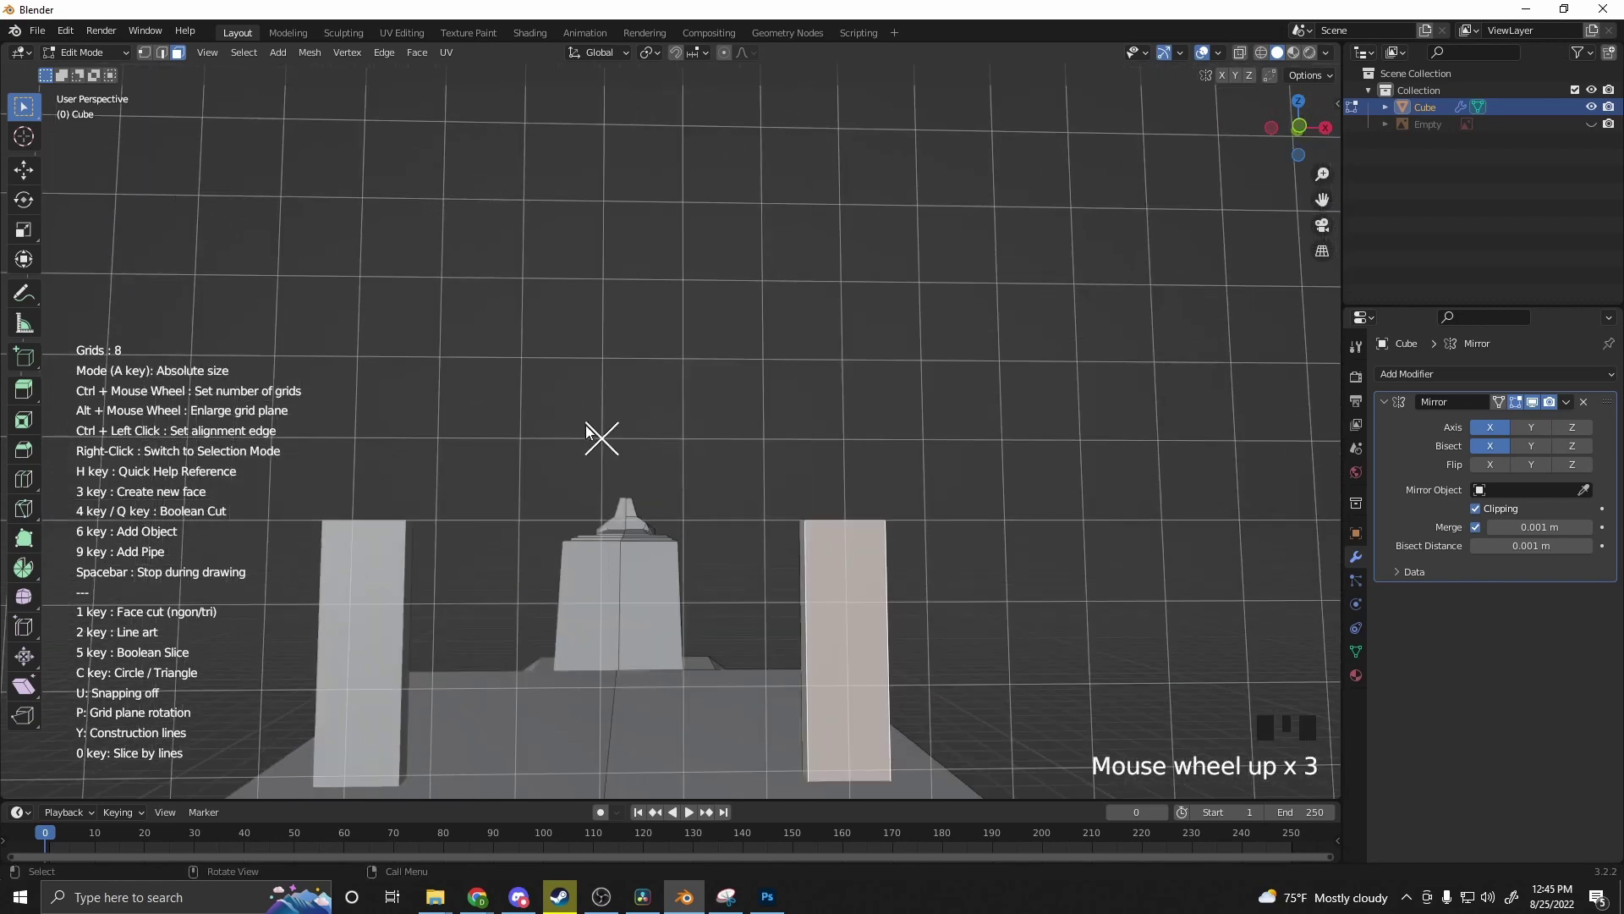
Step: Try drawing a 20-edge circle centred above the gap between the two posts
left_click(609, 469)
key("space")
key("c")
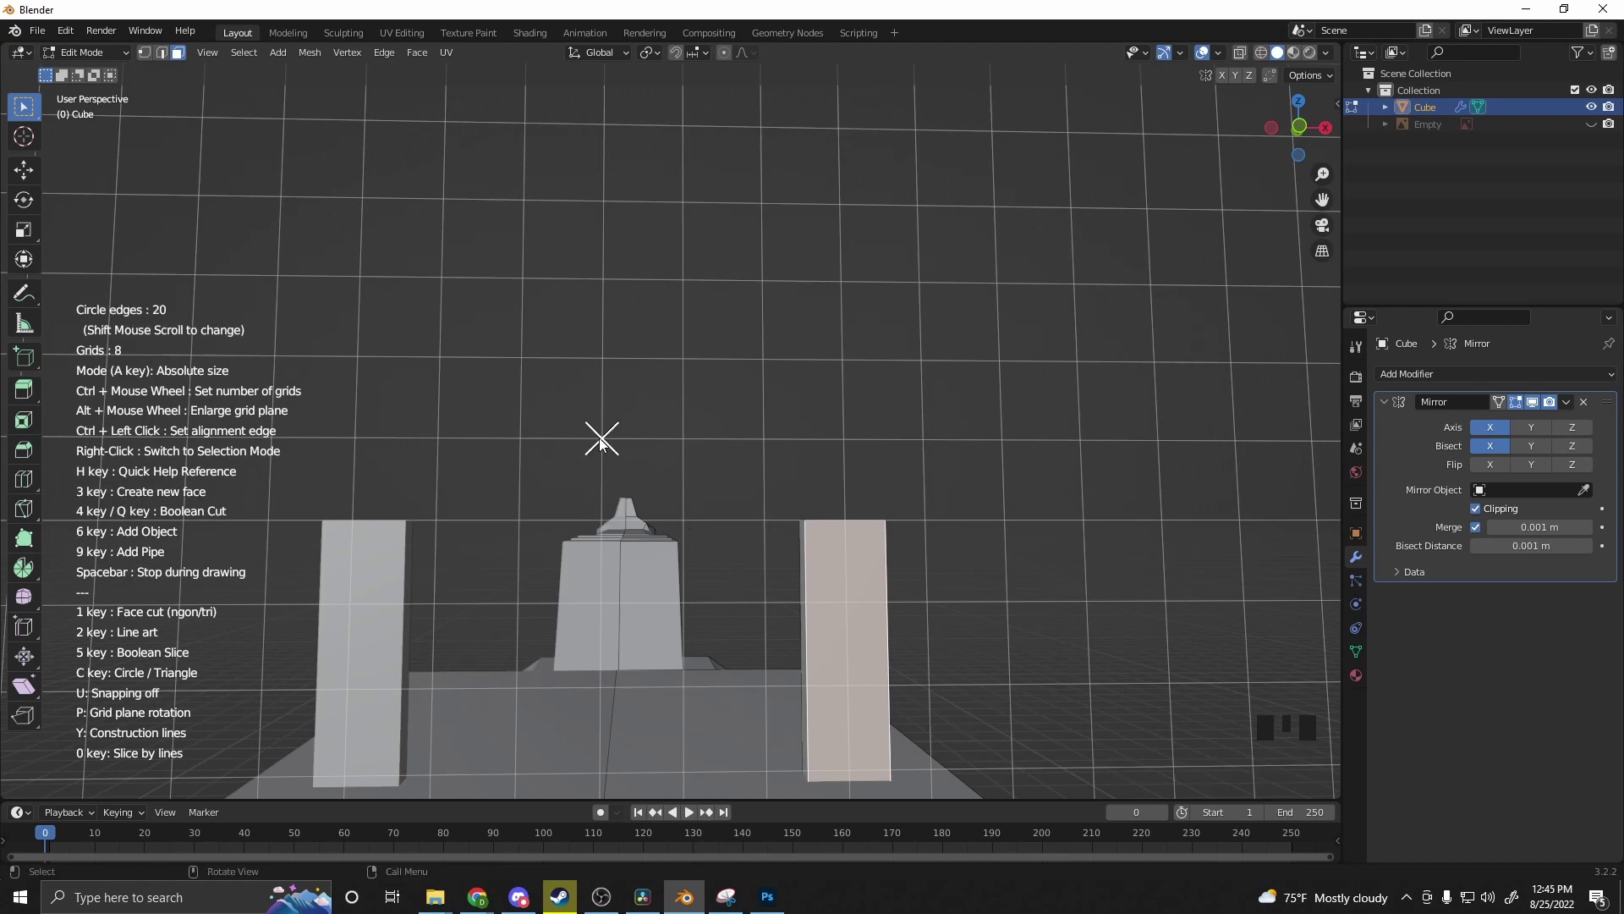
left_click_drag(602, 439, 600, 709)
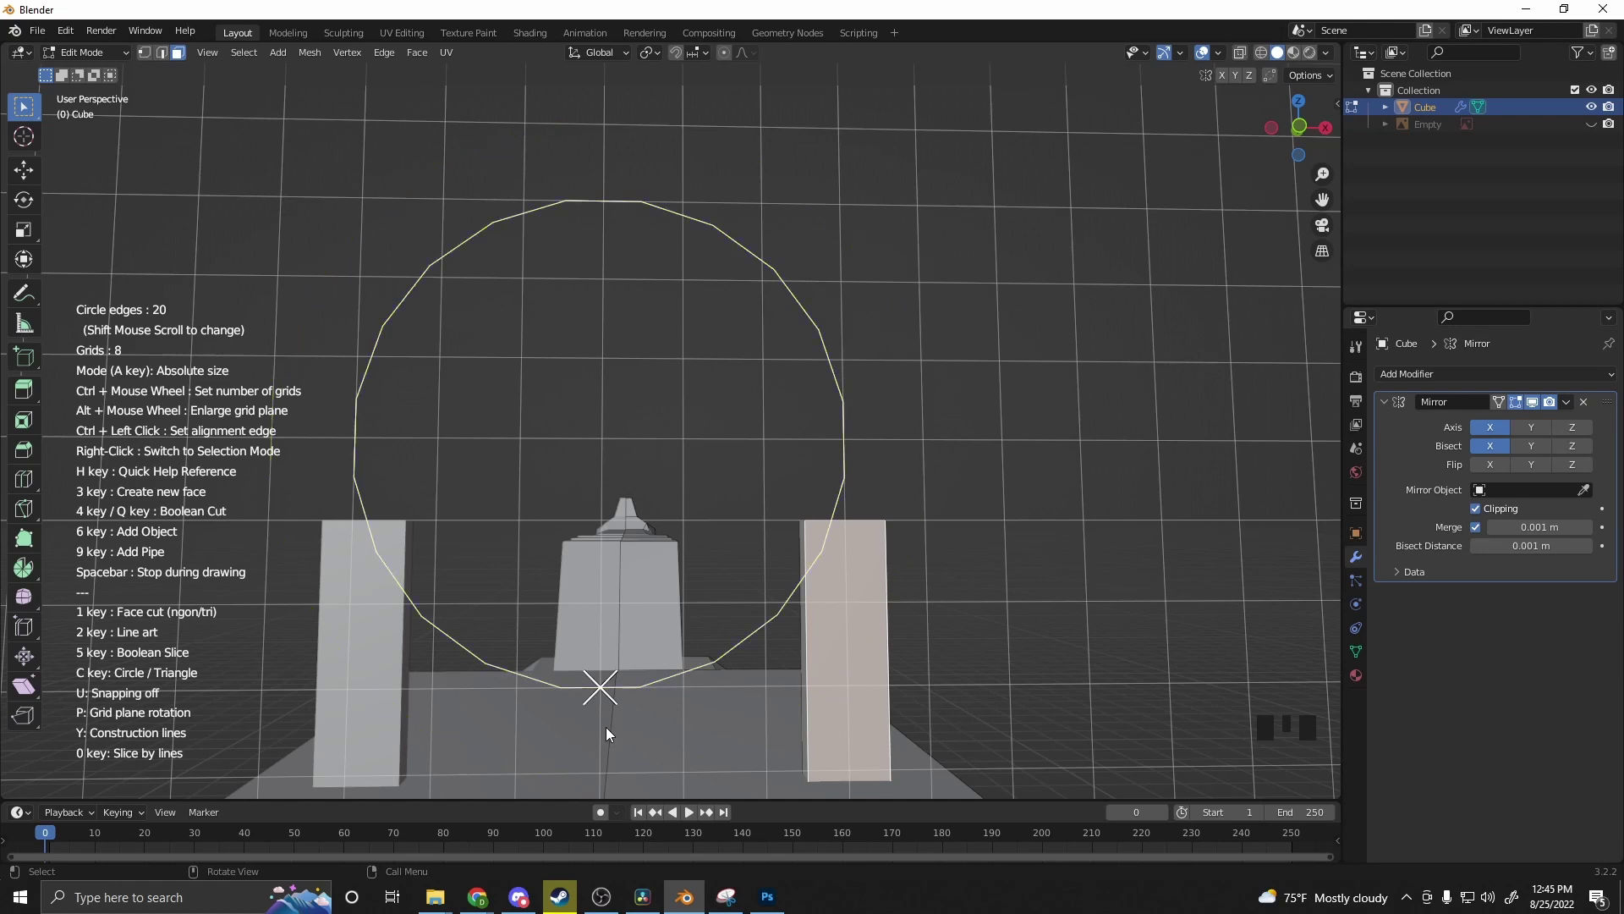
key("Escape")
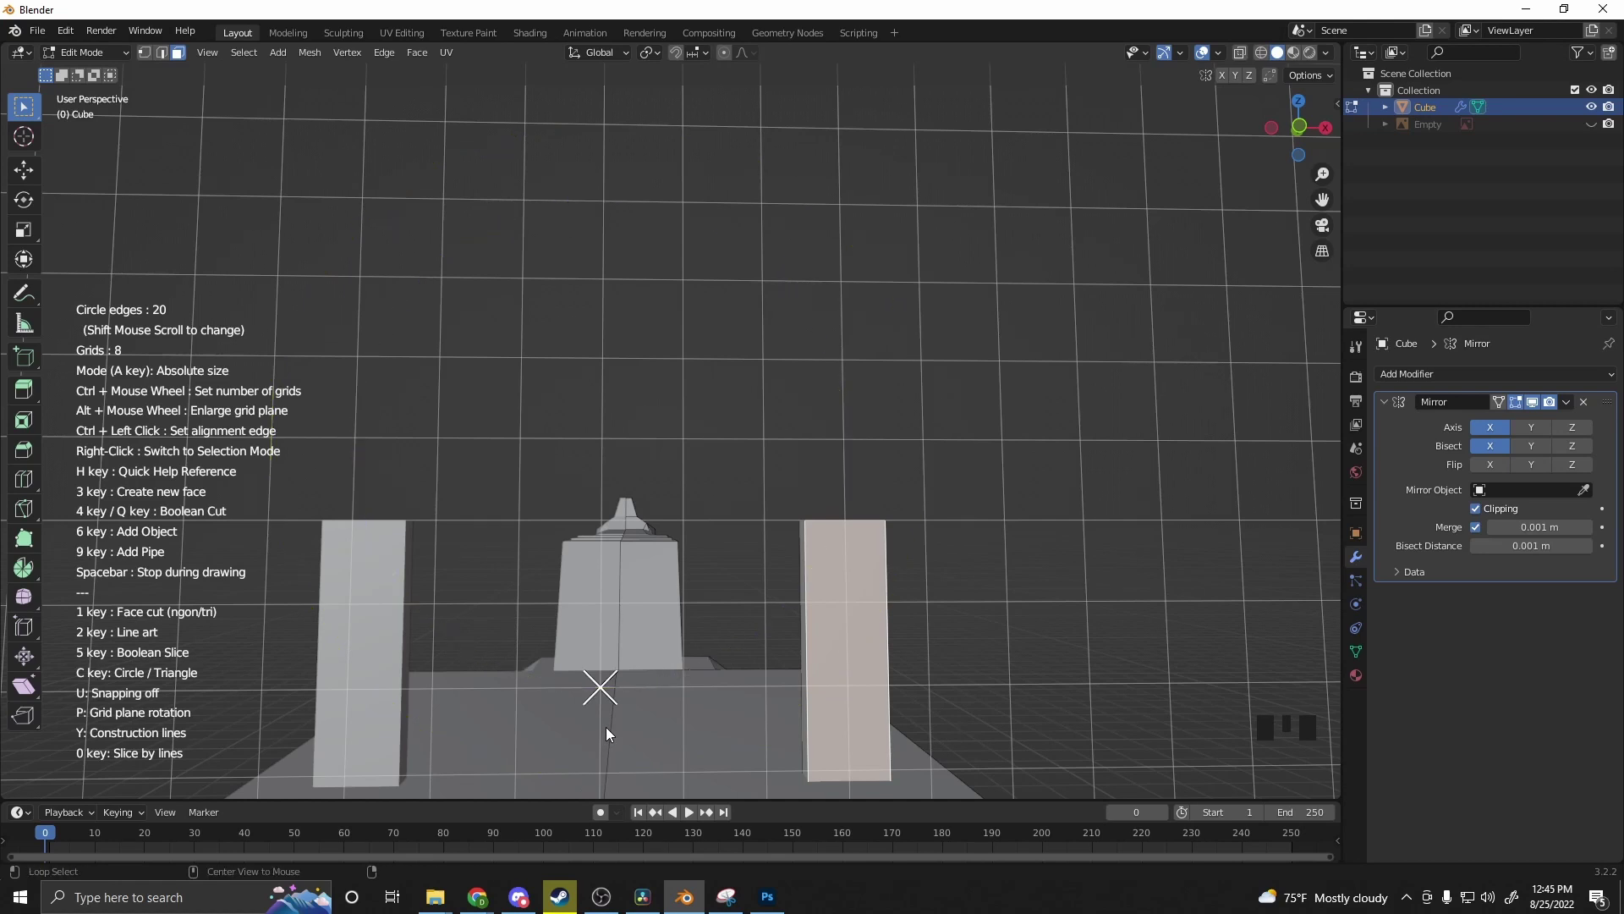
Step: Raise the grid count to 40 and try a larger 20-edge circle overlapping both posts
scroll(606, 728, "up", 16, "ctrl")
scroll(621, 542, "up", 2)
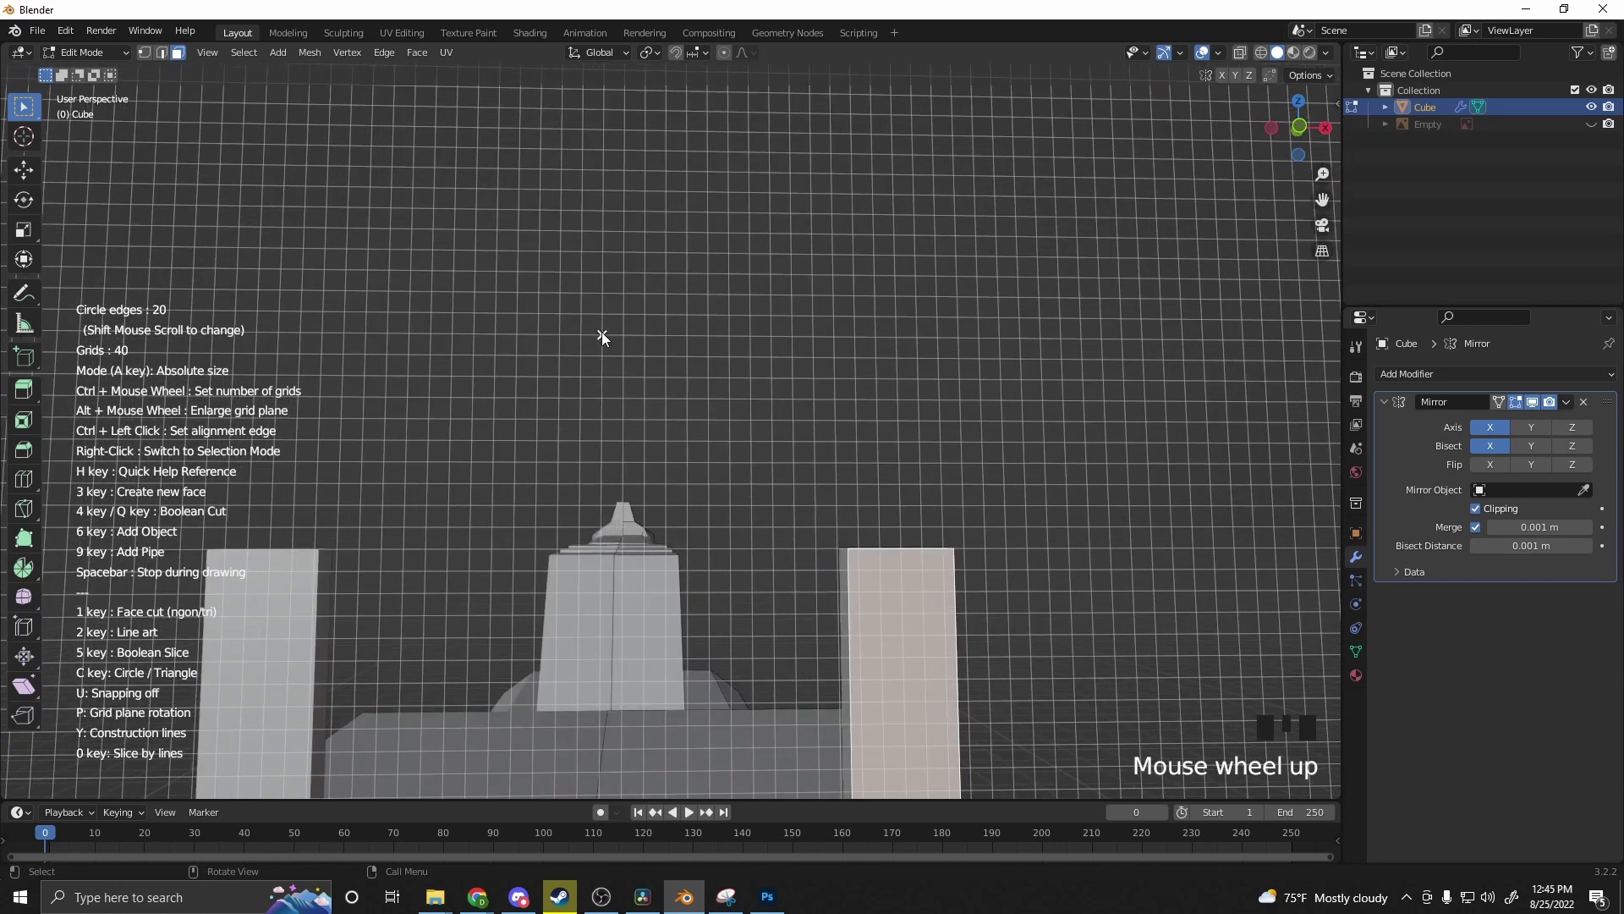
left_click_drag(602, 336, 706, 759)
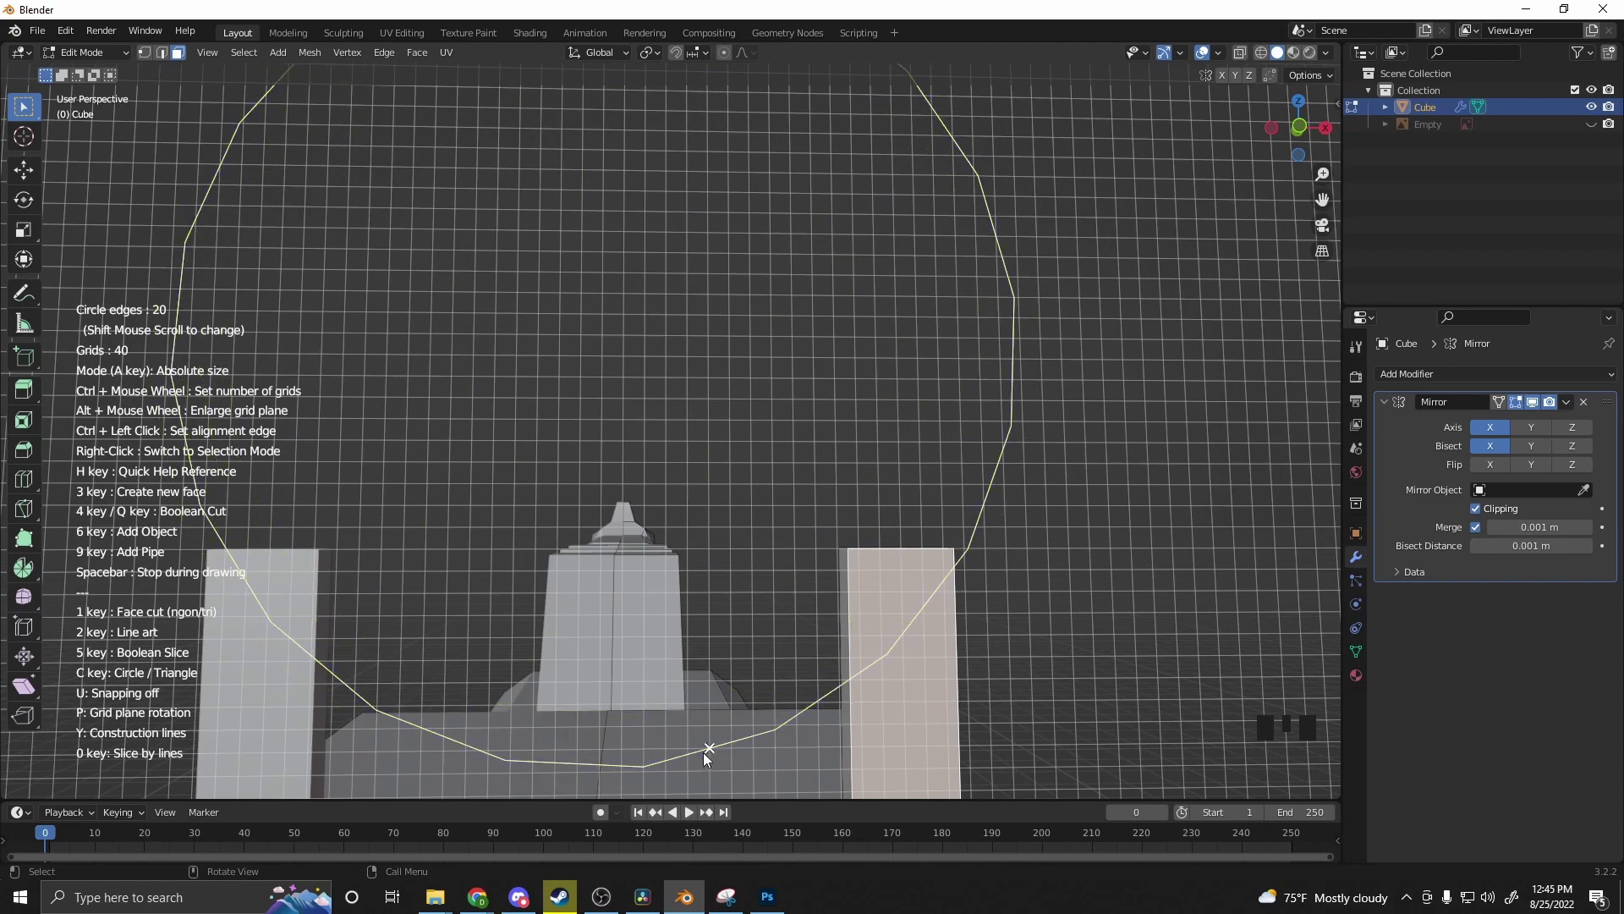
scroll(705, 754, "down", 2)
middle_click_drag(703, 753, 731, 697)
key("Escape")
scroll(734, 739, "down", 3)
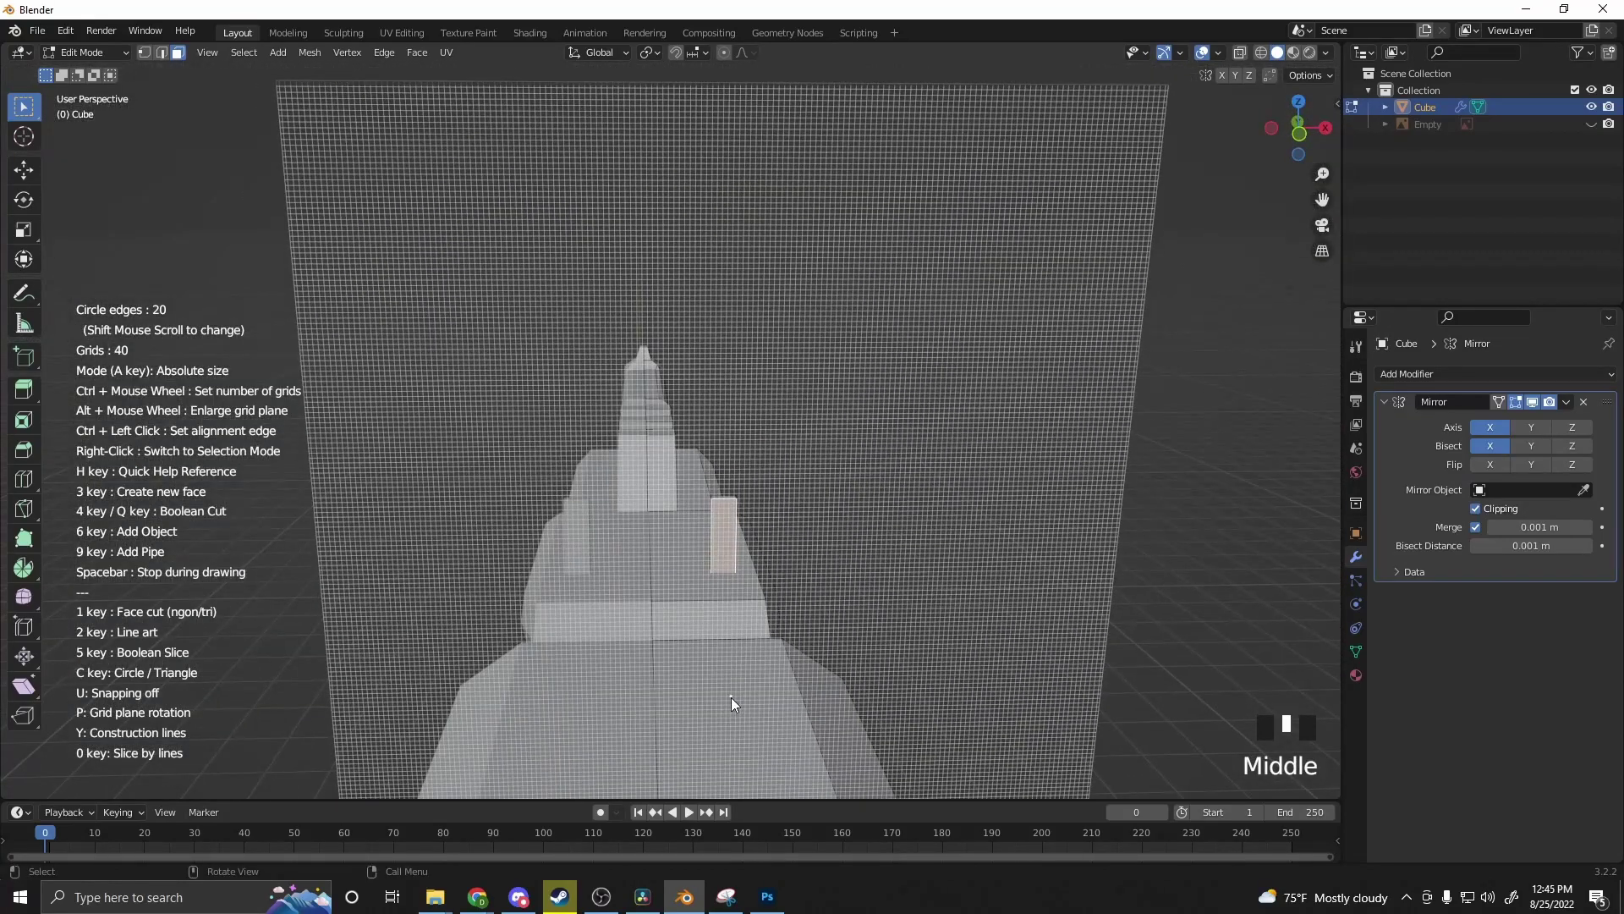
scroll(731, 697, "up", 20, "ctrl")
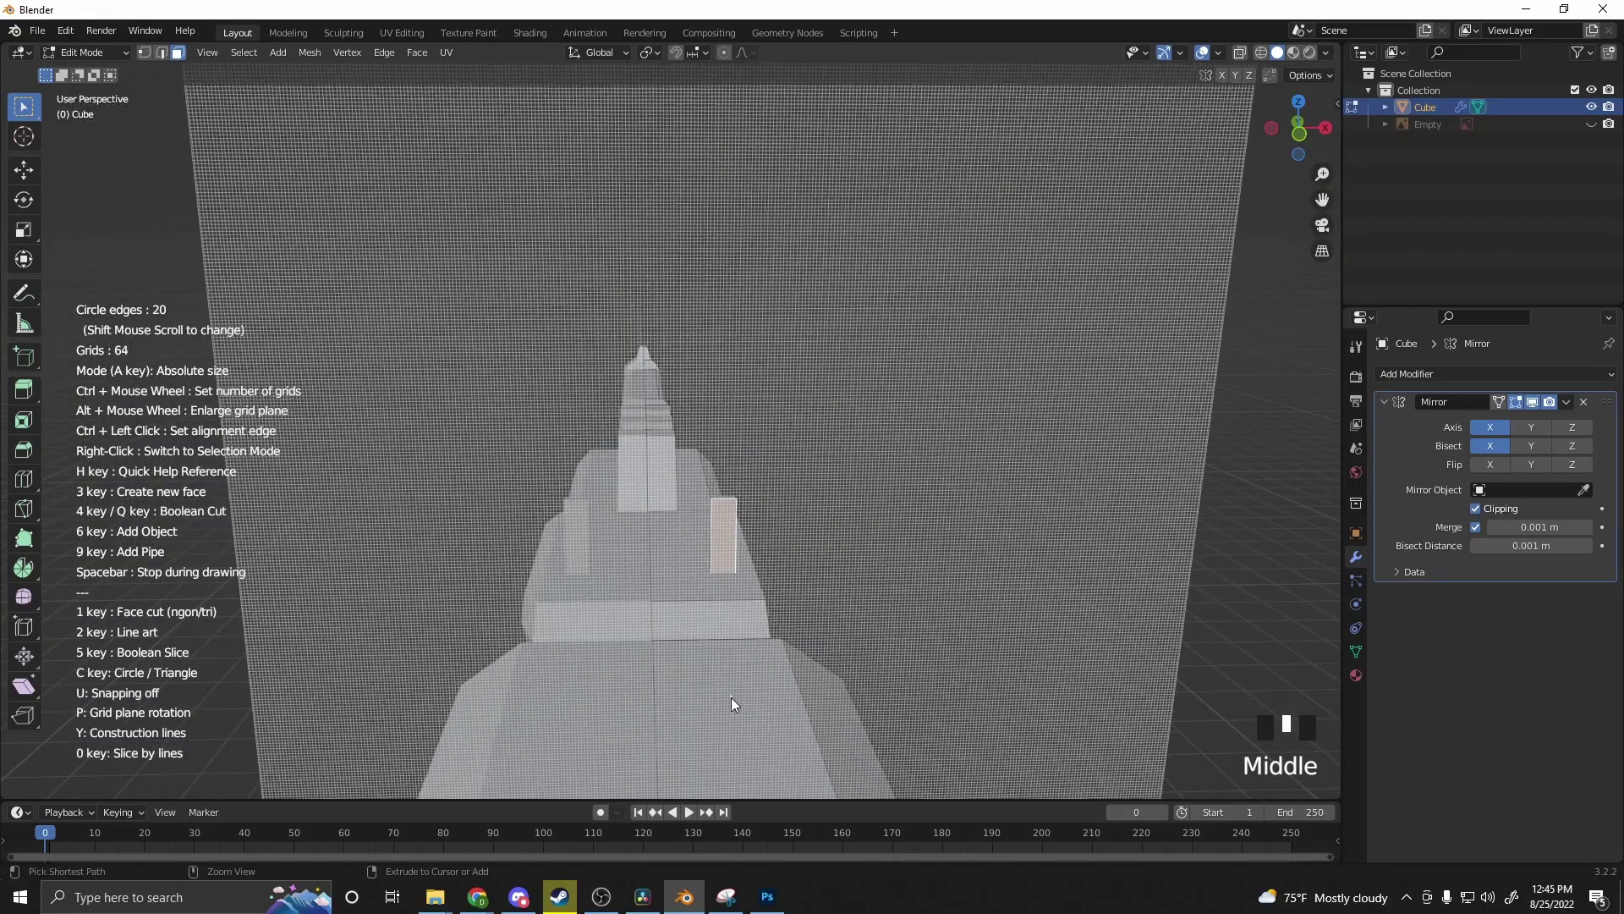
scroll(731, 697, "down", 20, "ctrl")
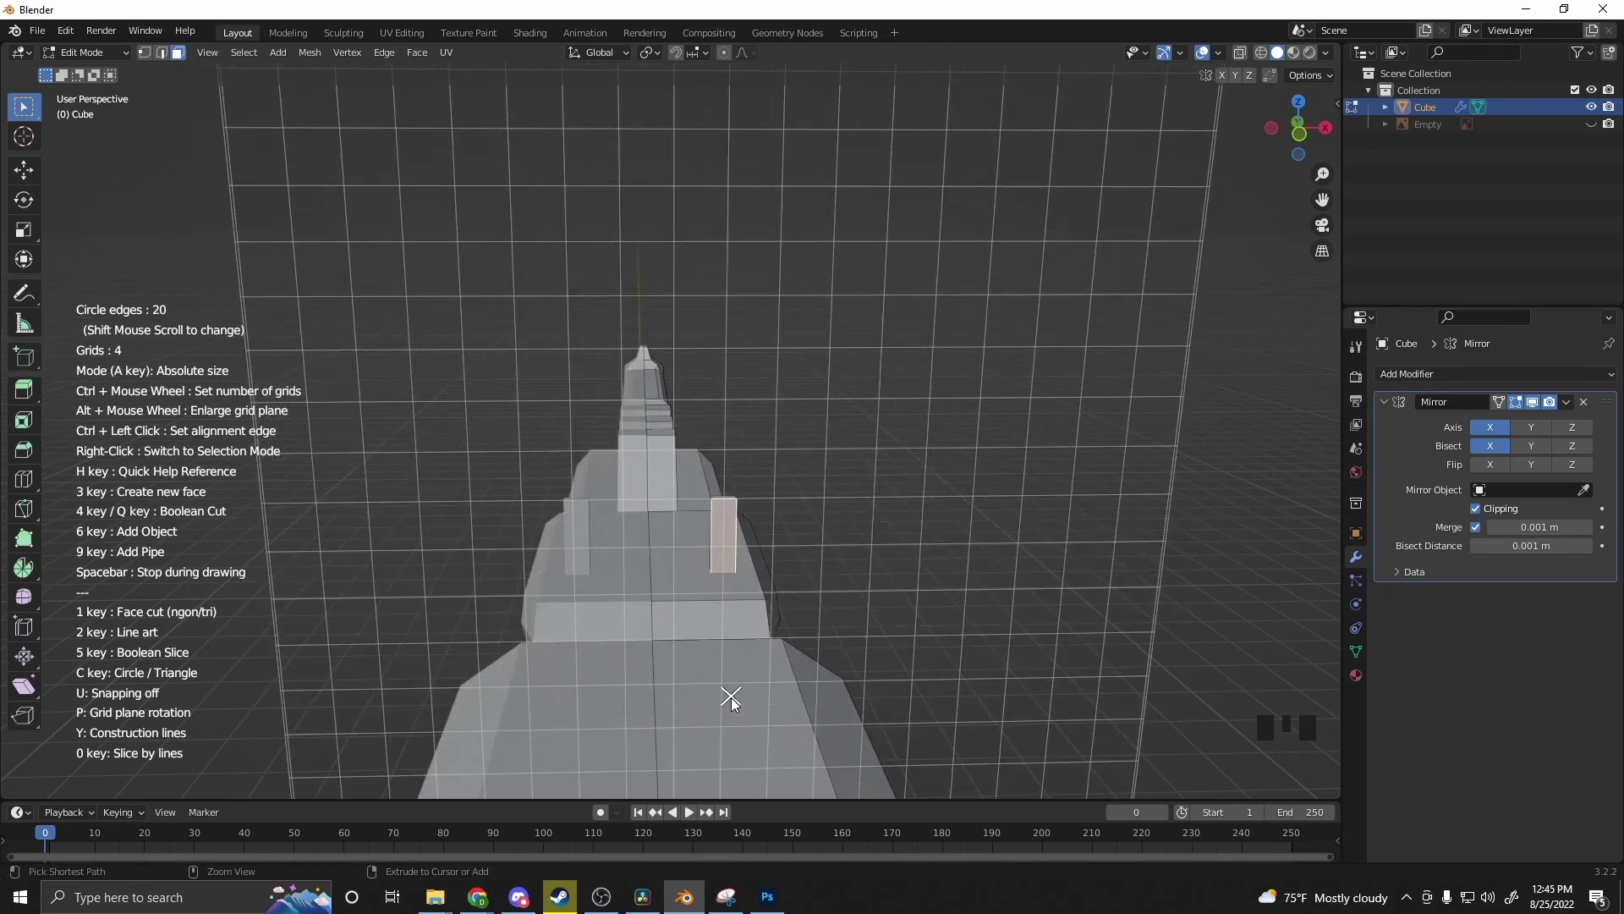
middle_click_drag(725, 689, 716, 631)
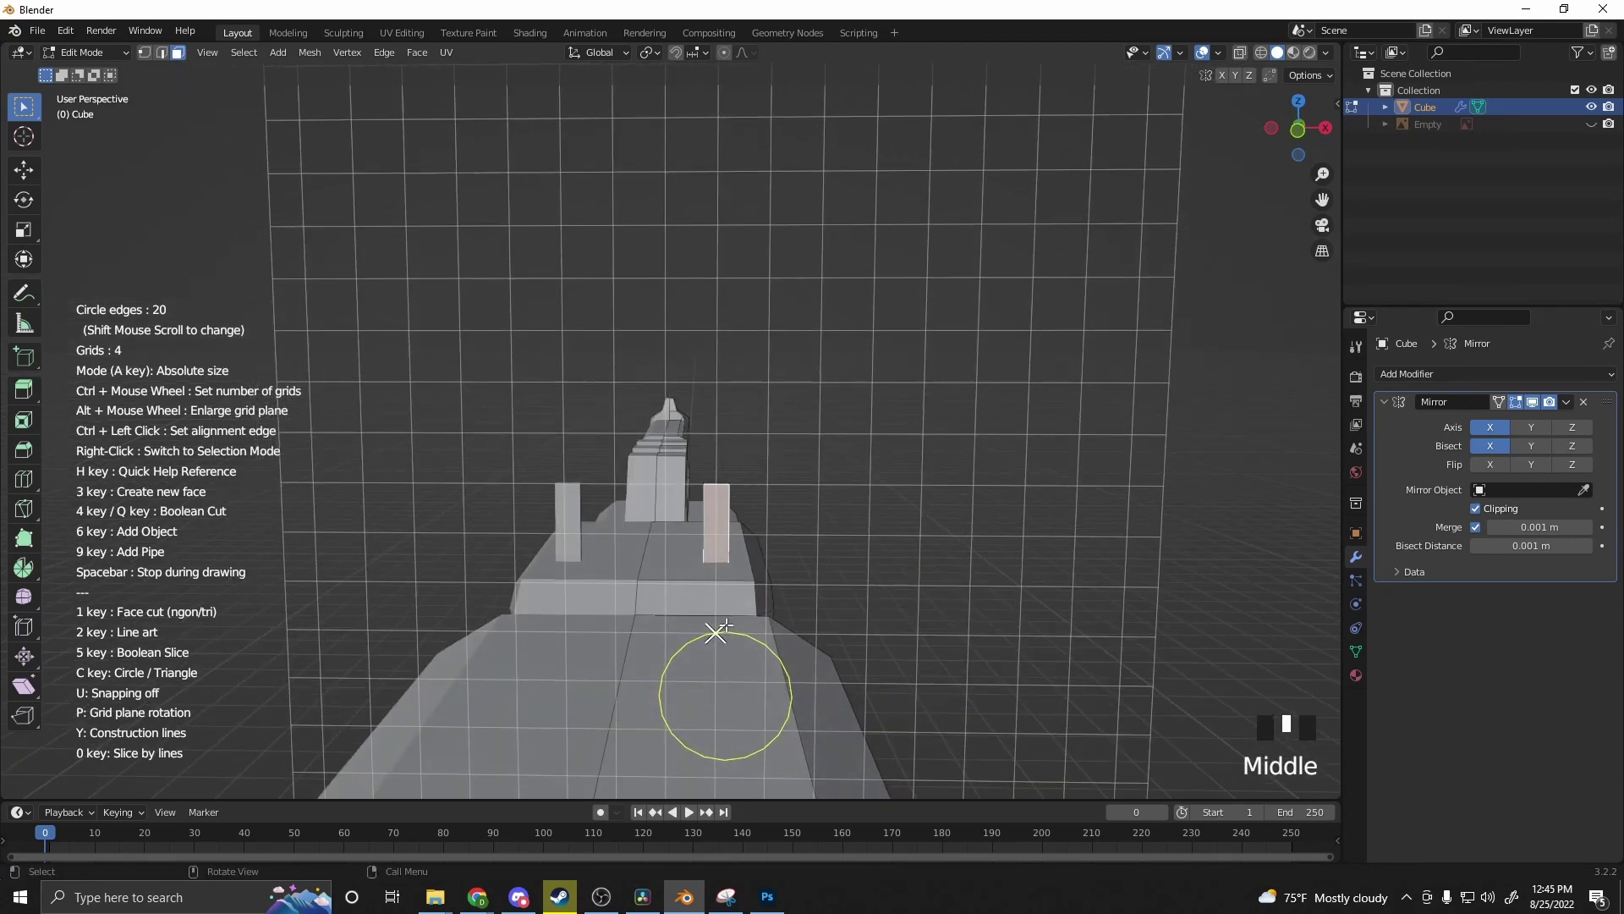
right_click(715, 632)
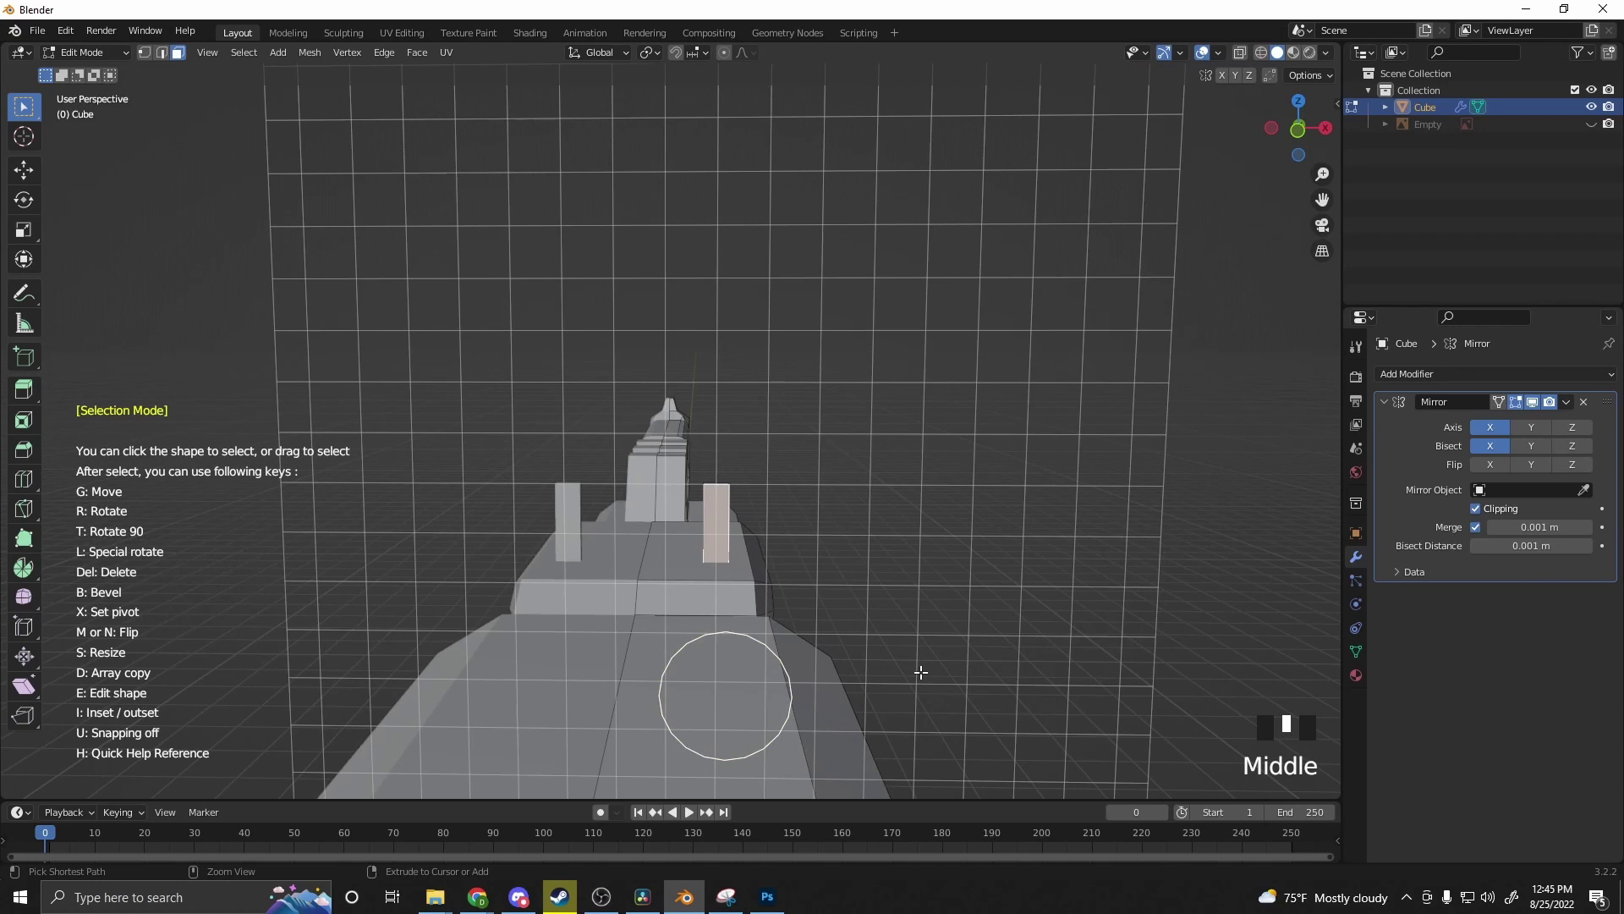
right_click(871, 678)
key("Escape")
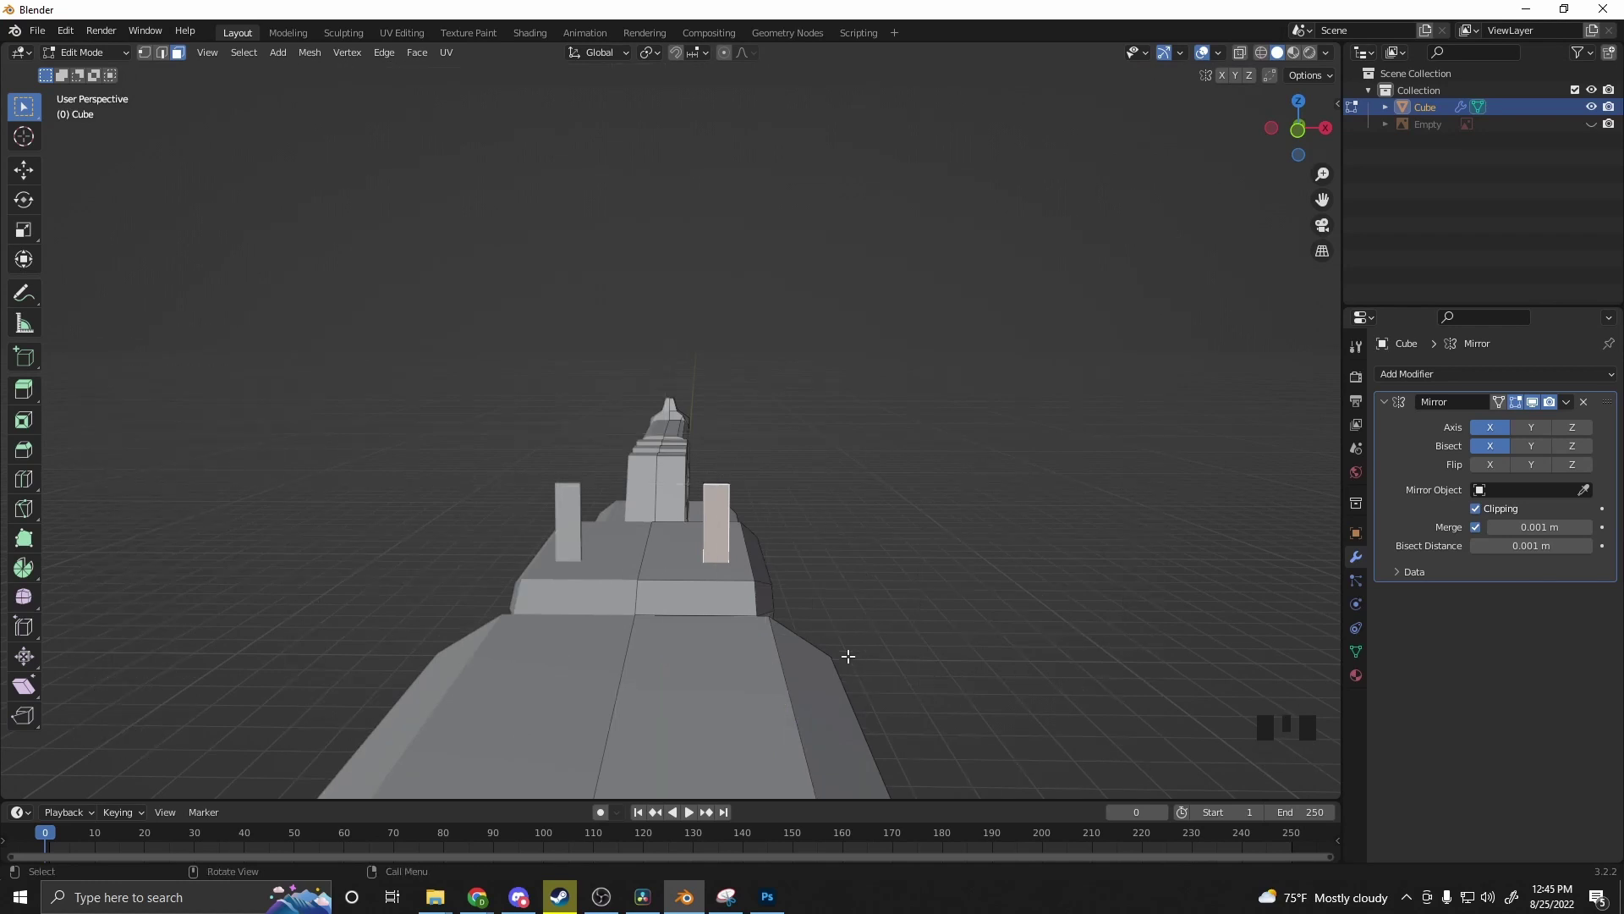
Step: From the front orthographic view, start Grid Modeler on the post face, enlarge the grid plane across both posts and set 22 grids
middle_click_drag(846, 657, 841, 609)
scroll(801, 606, "up", 3)
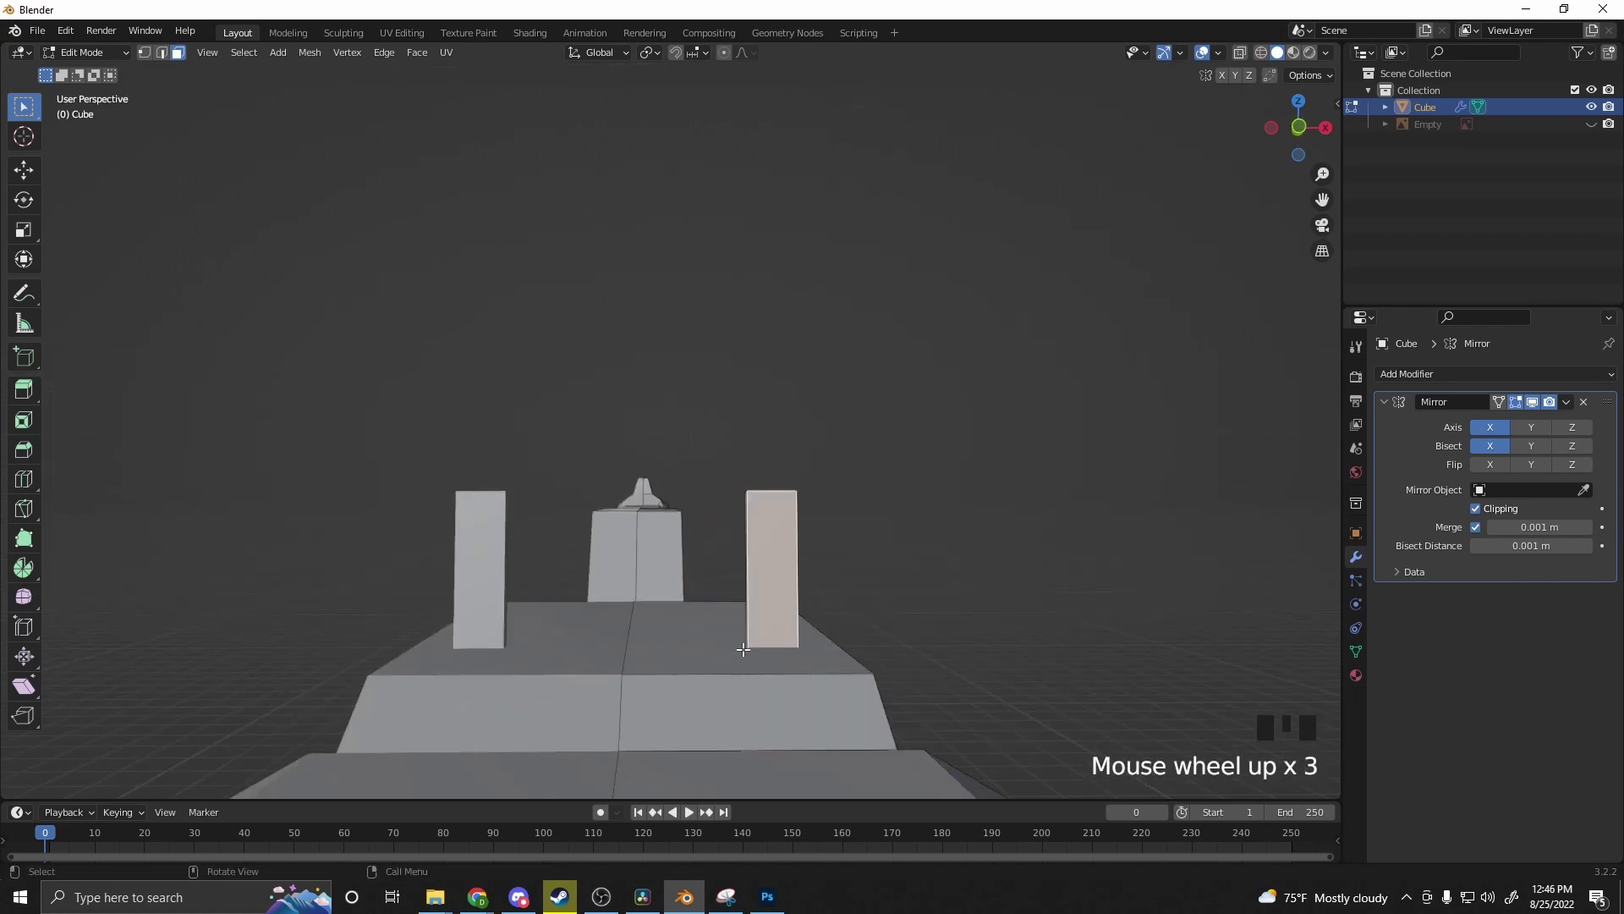
left_click(1299, 127)
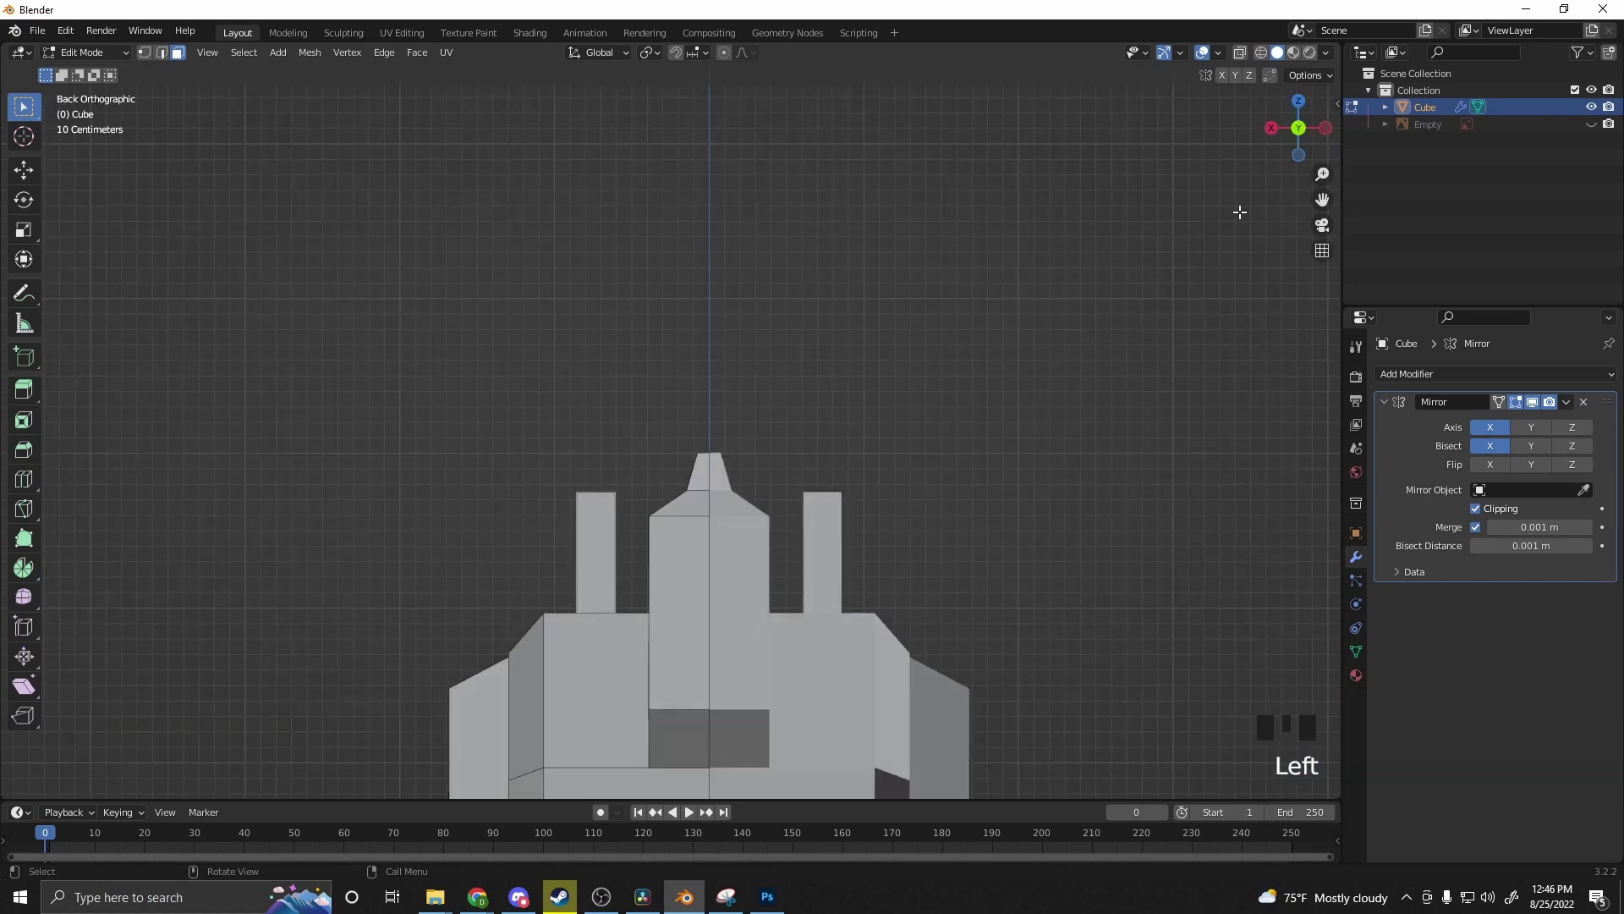
left_click(1299, 128)
scroll(728, 578, "up", 3)
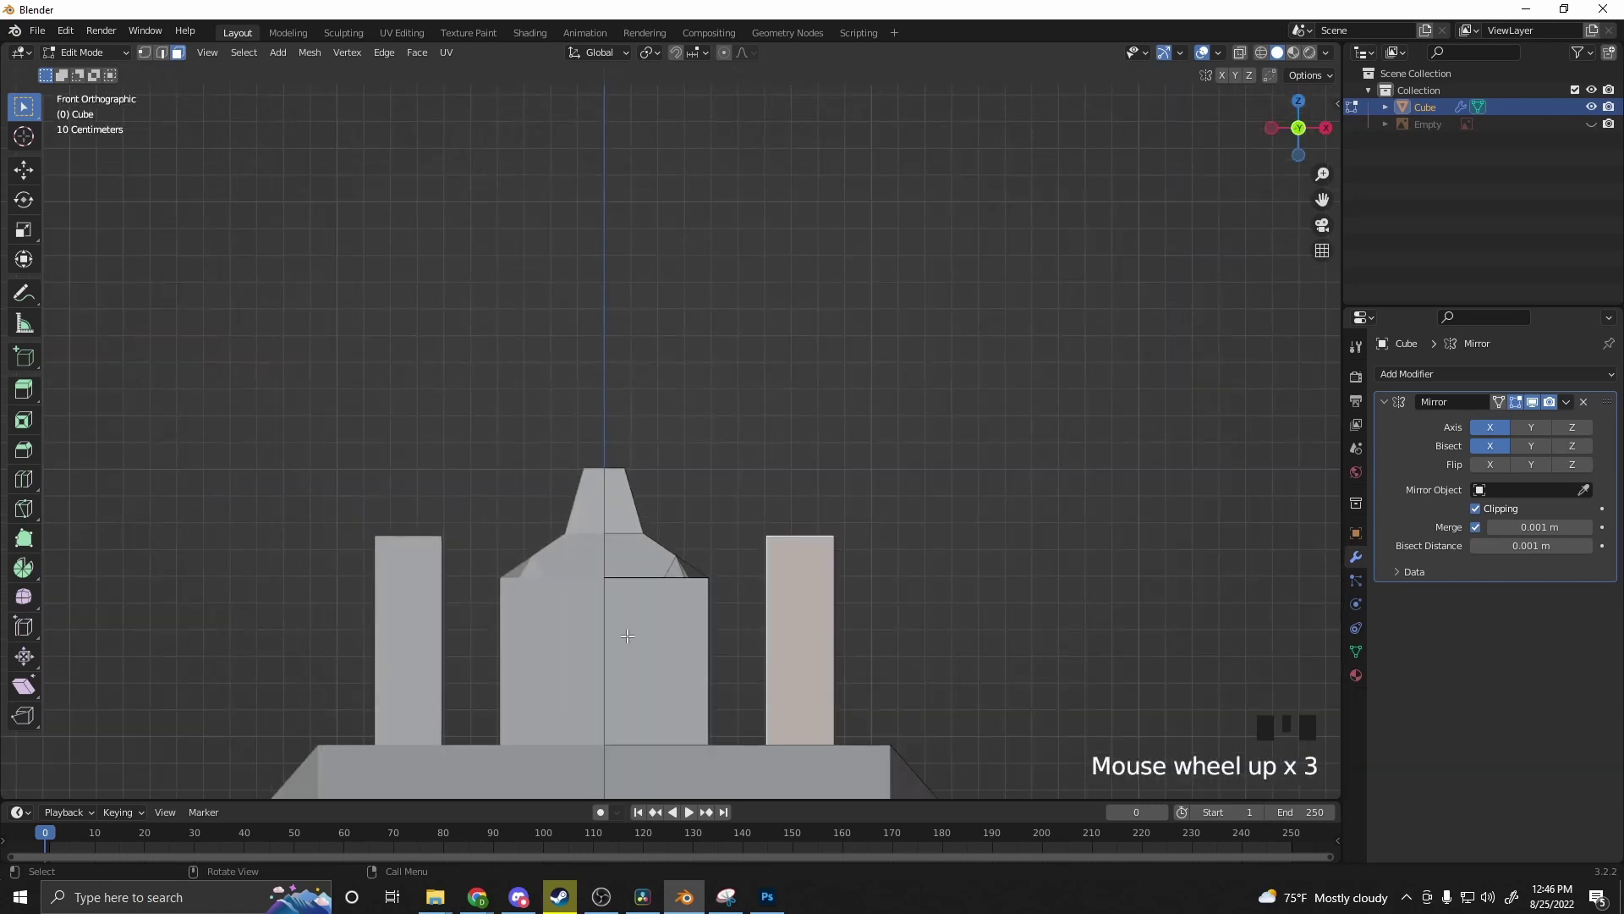
middle_click_drag(627, 637, 801, 534, "shift")
right_click_drag(962, 477, 963, 477)
scroll(804, 474, "up", 5, "alt")
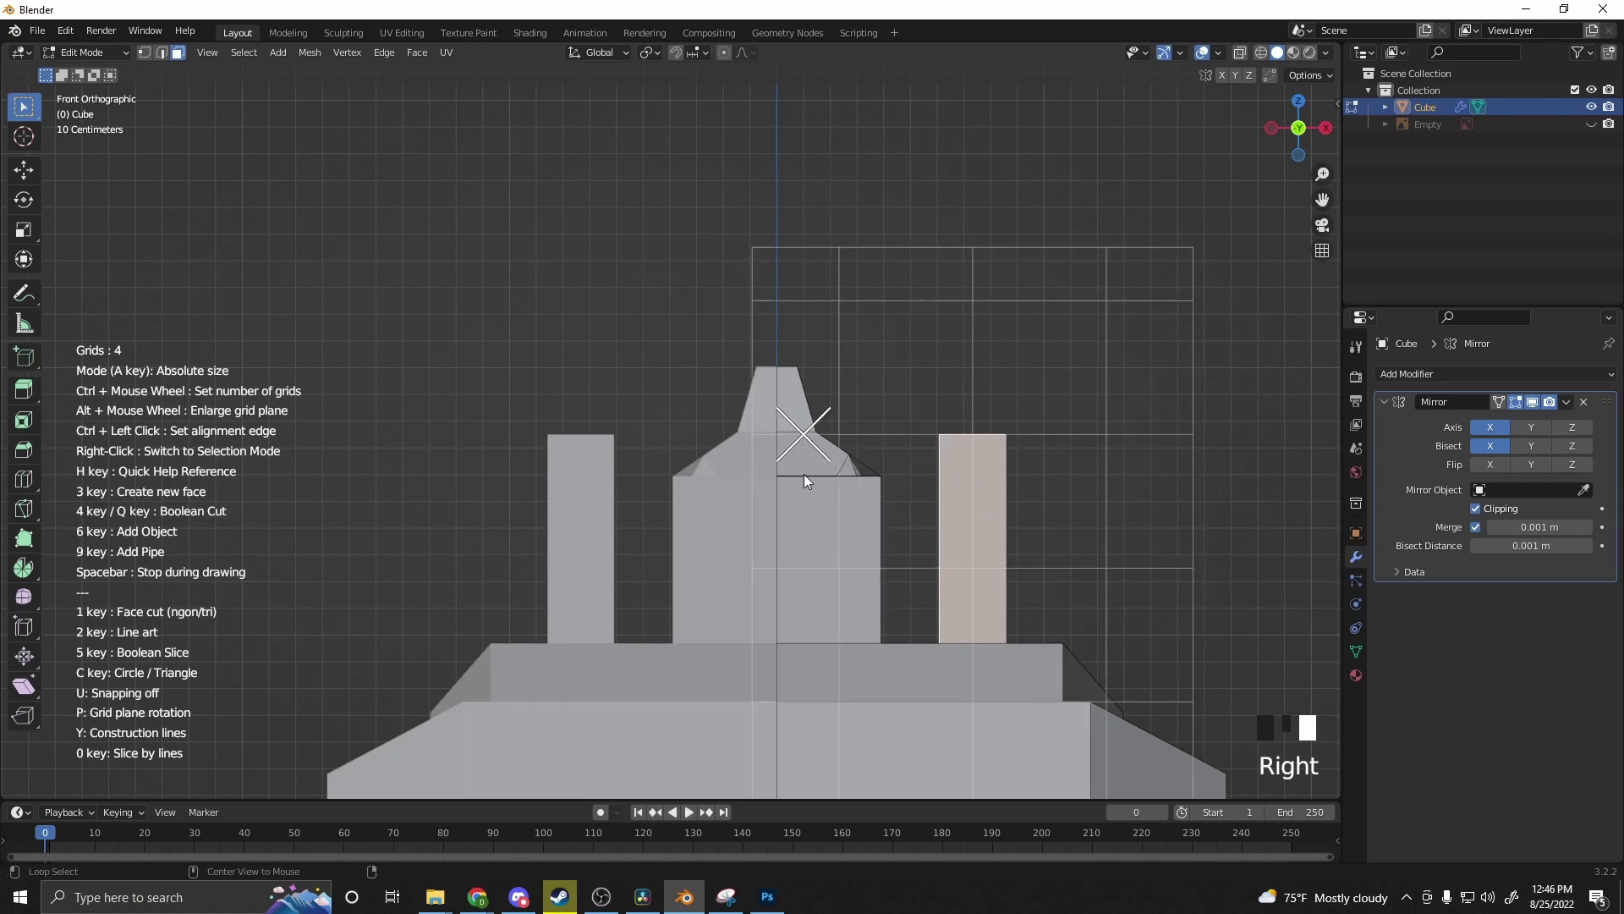
scroll(803, 473, "up", 2, "alt")
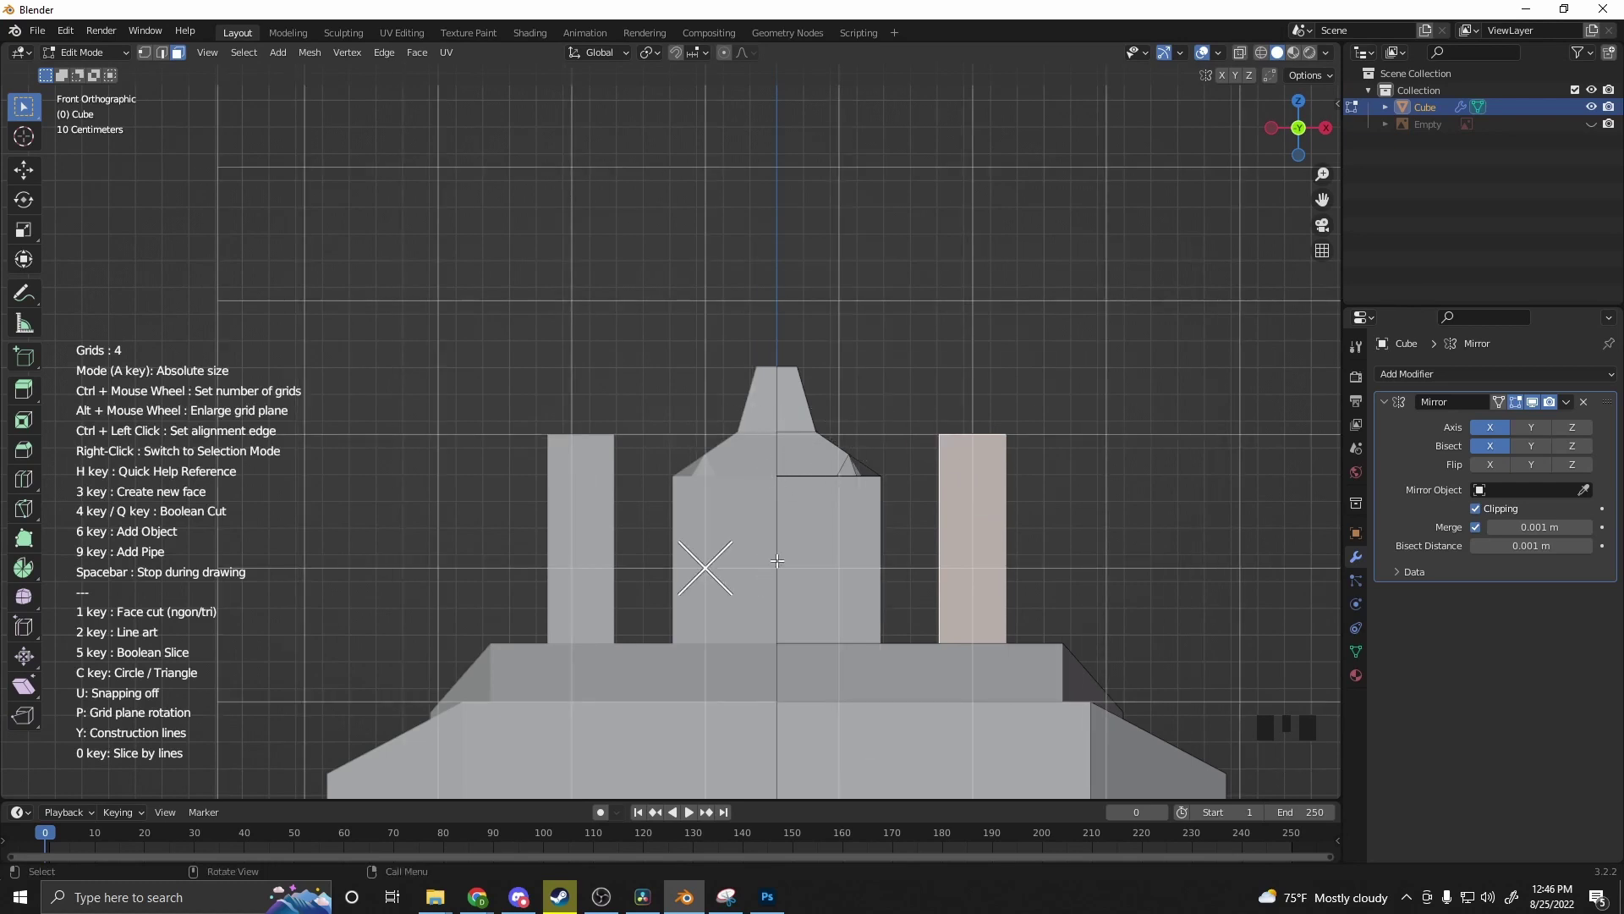
scroll(783, 545, "up", 4, "ctrl")
scroll(784, 546, "up", 8, "ctrl")
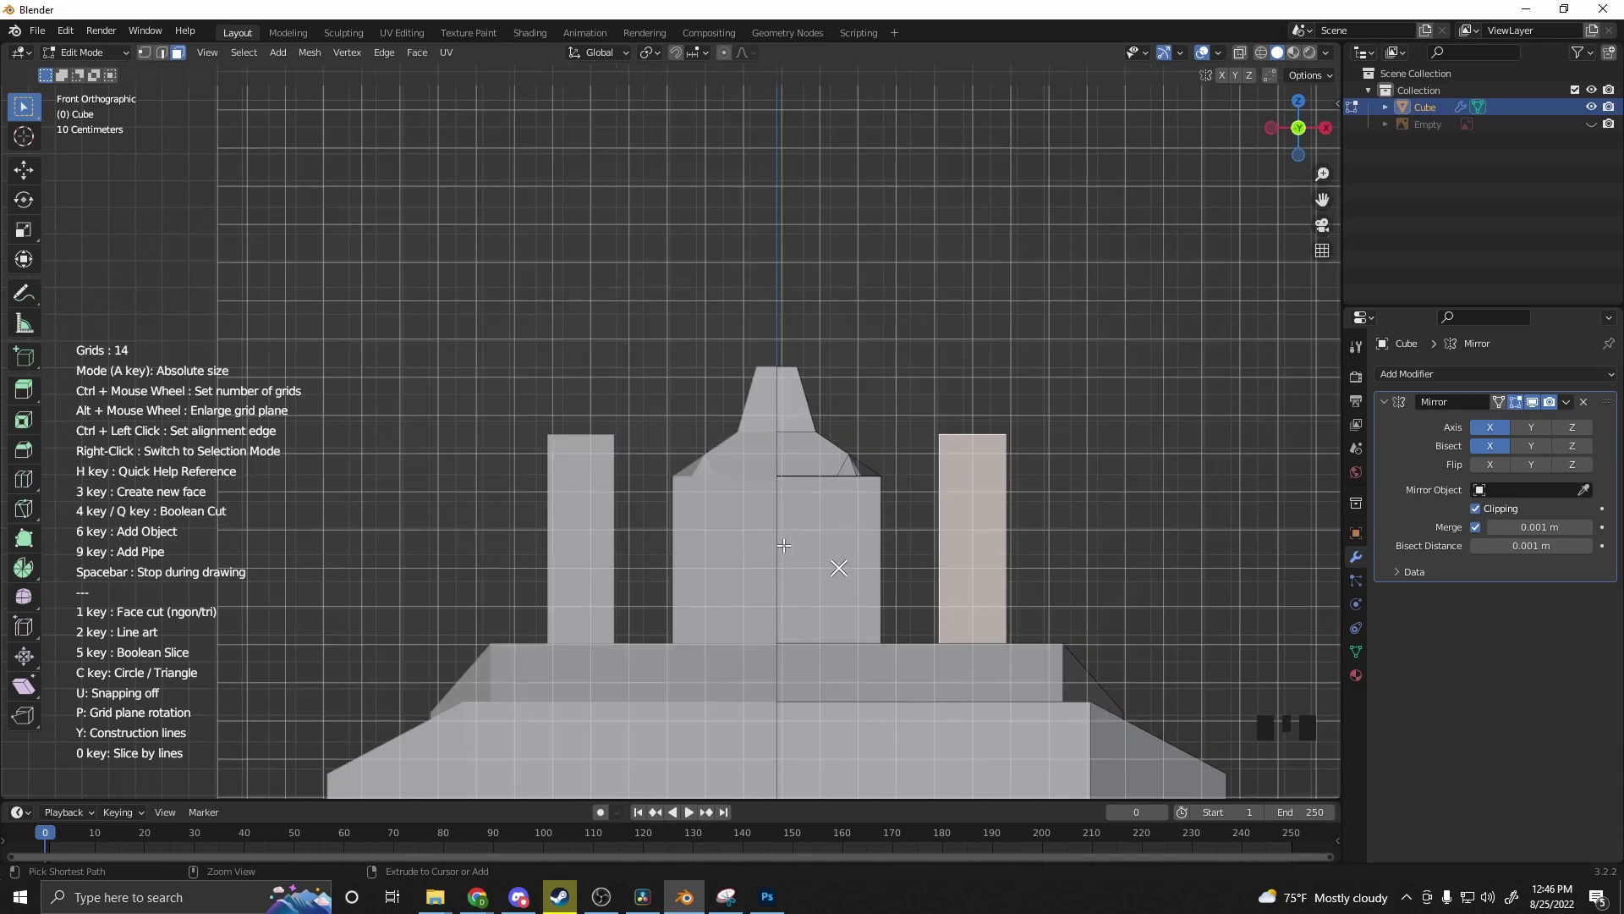
scroll(783, 546, "up", 6, "ctrl")
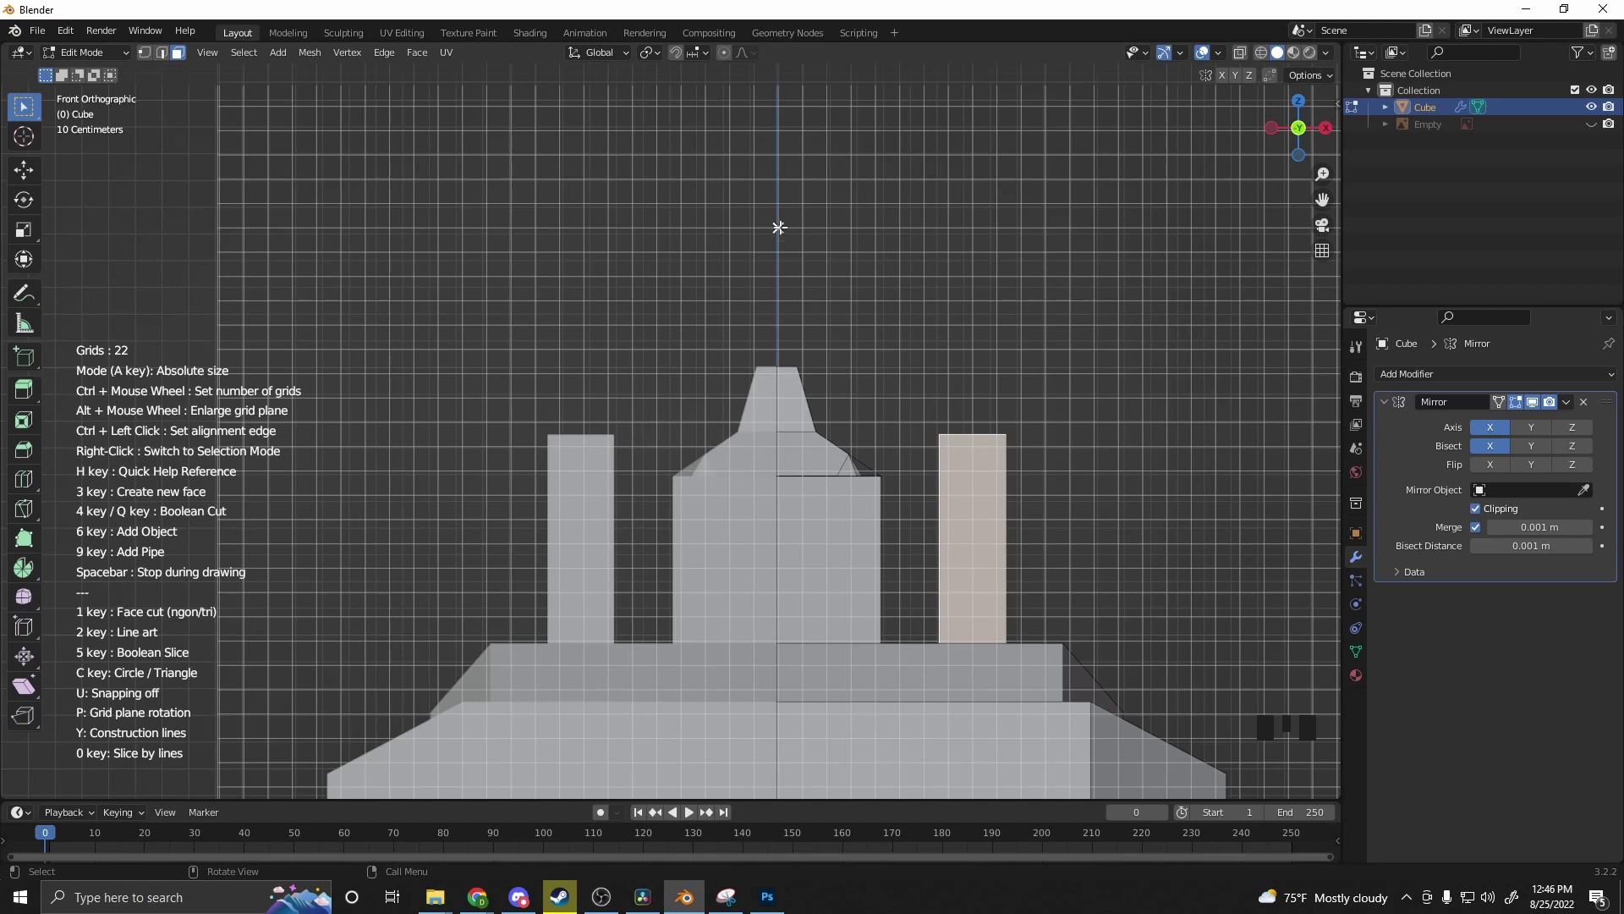
Step: Draw a 20-edge circle centred on the mirror axis above the posts, make it a face and extrude it about 0.066 m
key("c")
mouse_move(771, 254)
left_mouse_down()
mouse_move(779, 517)
mouse_move(779, 446)
mouse_move(778, 470)
mouse_move(826, 513)
left_mouse_up()
mouse_move(825, 512)
middle_mouse_down()
mouse_move(986, 536)
mouse_move(895, 533)
middle_mouse_up()
scroll(986, 537, "down", 2)
key("e")
left_click(1034, 520)
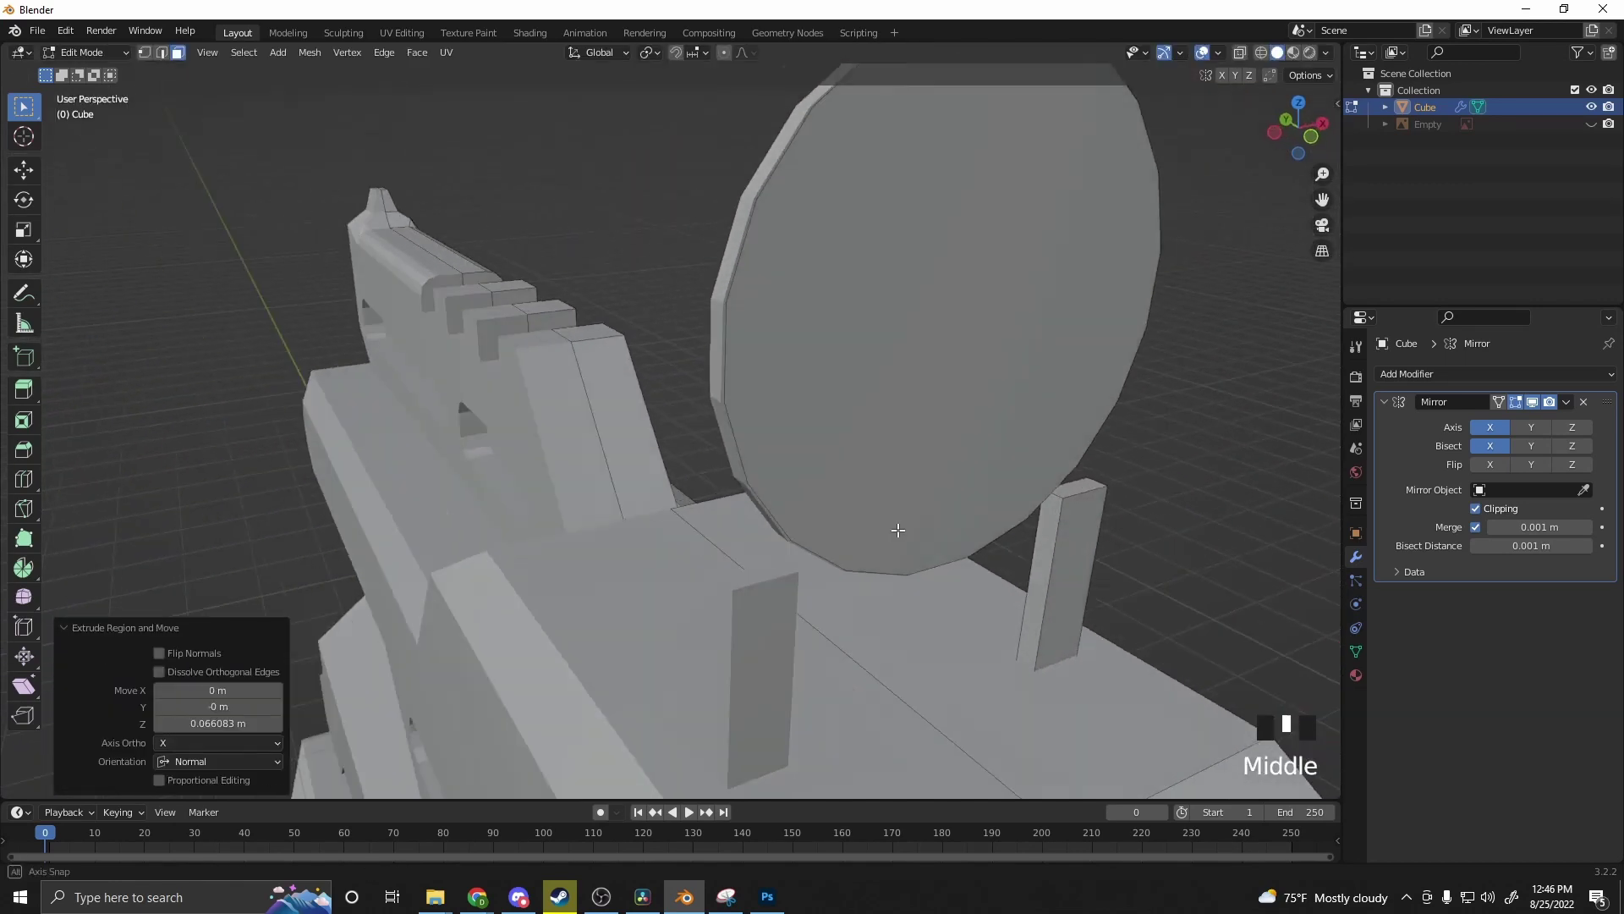
Step: Select the whole linked disc and move it down along Z by about 0.417 m so it overlaps the posts
scroll(863, 521, "down", 2)
left_click(833, 429)
key("ctrl+l")
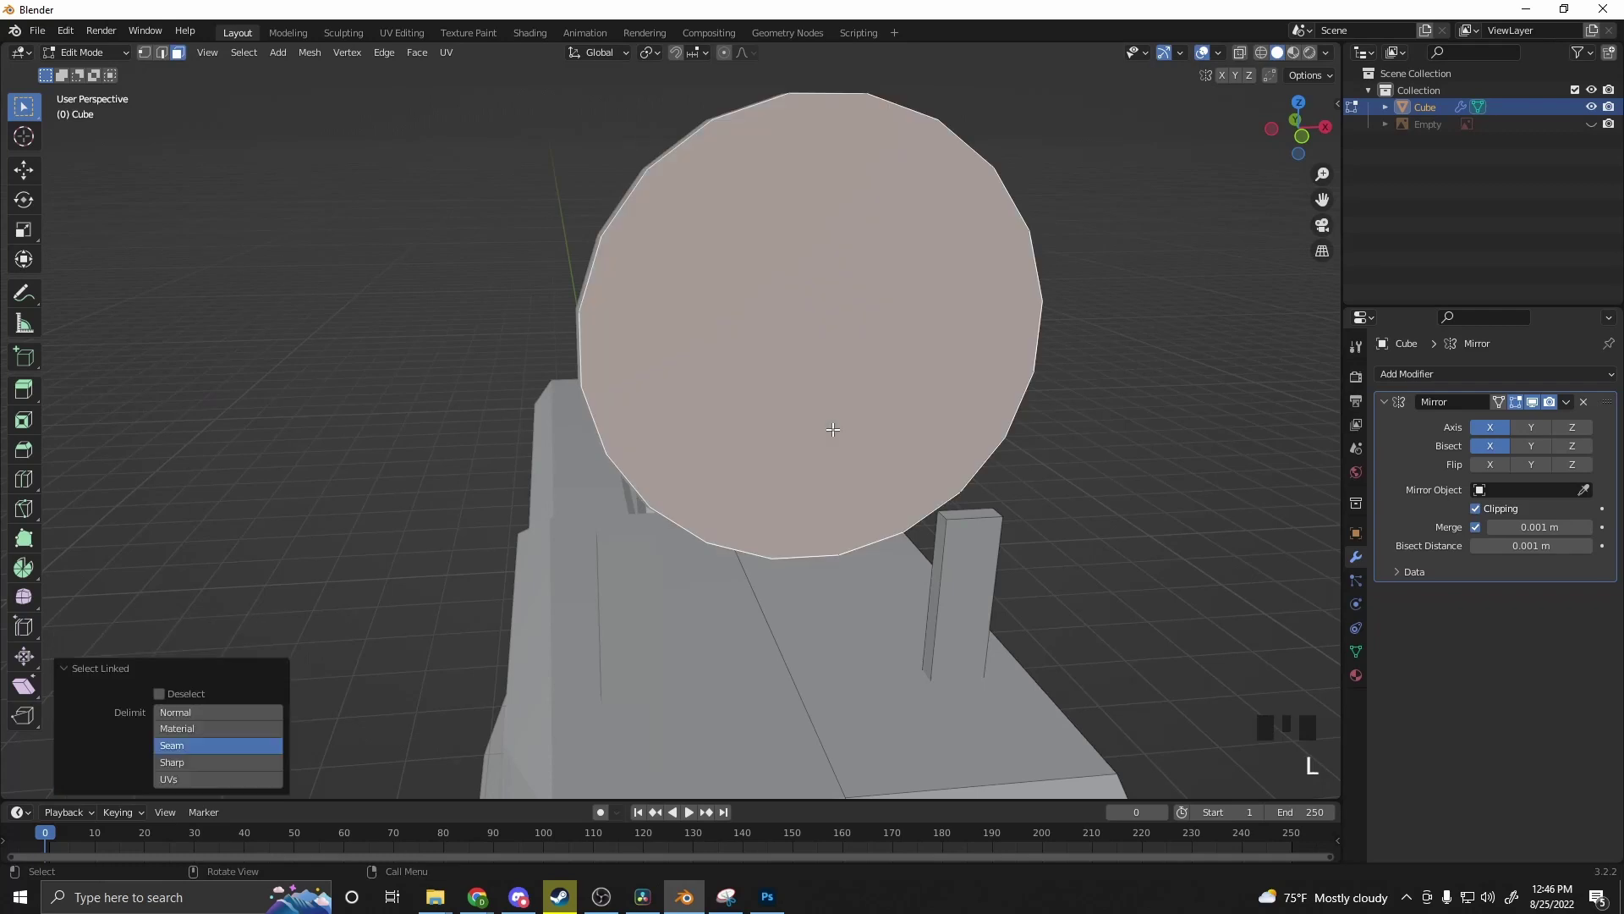
key("g")
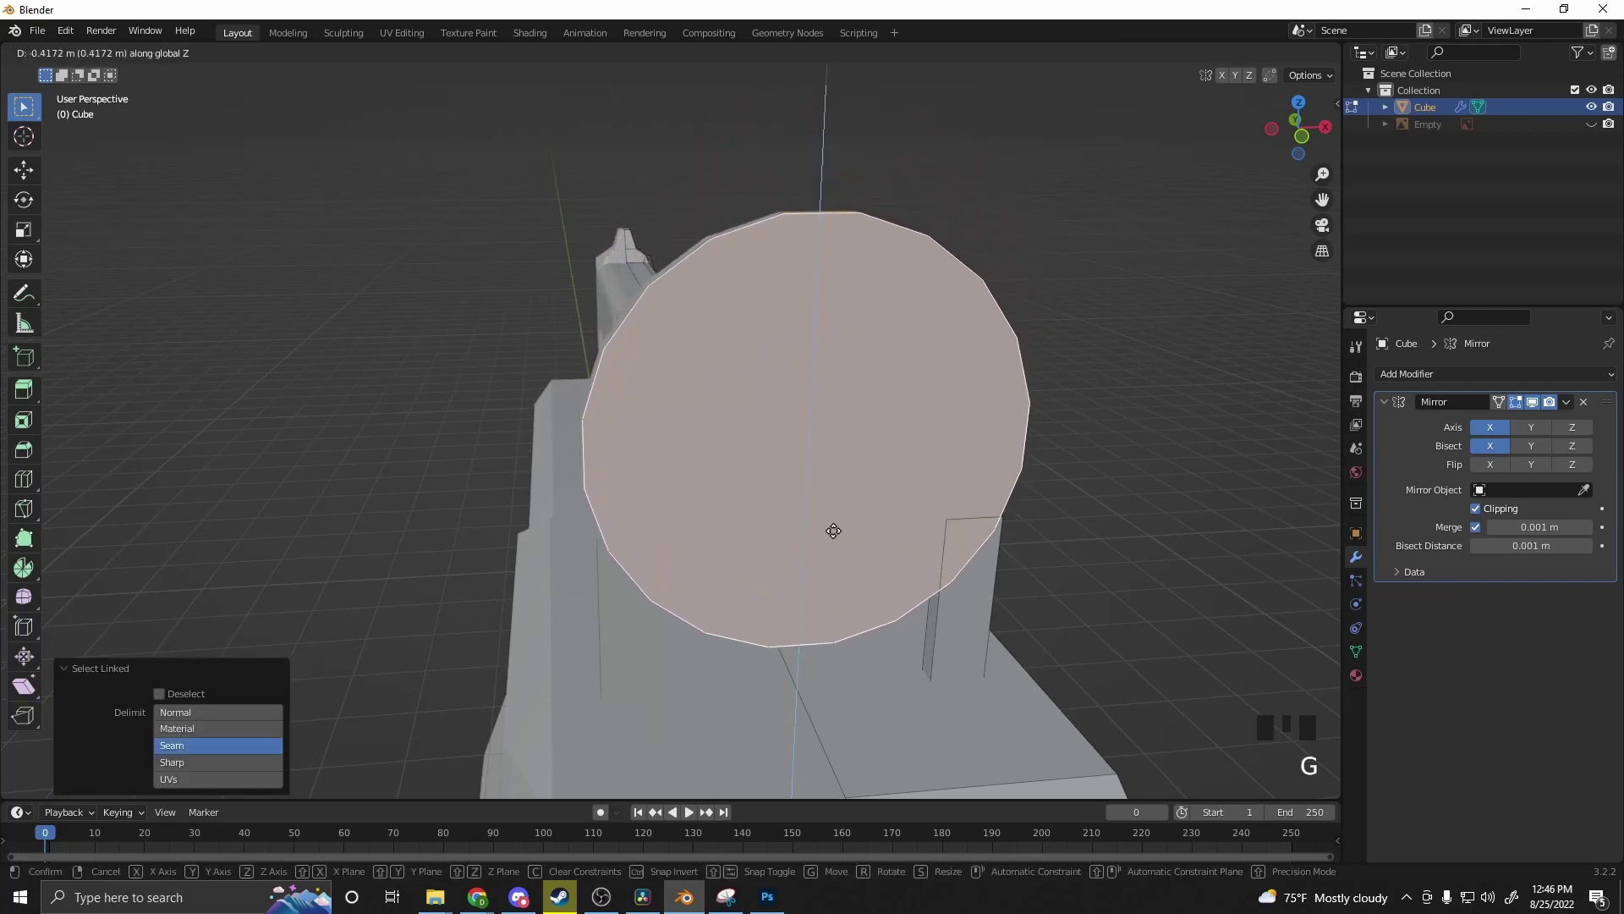
left_click(833, 531)
middle_click_drag(833, 530, 1010, 538)
scroll(1010, 538, "down", 2)
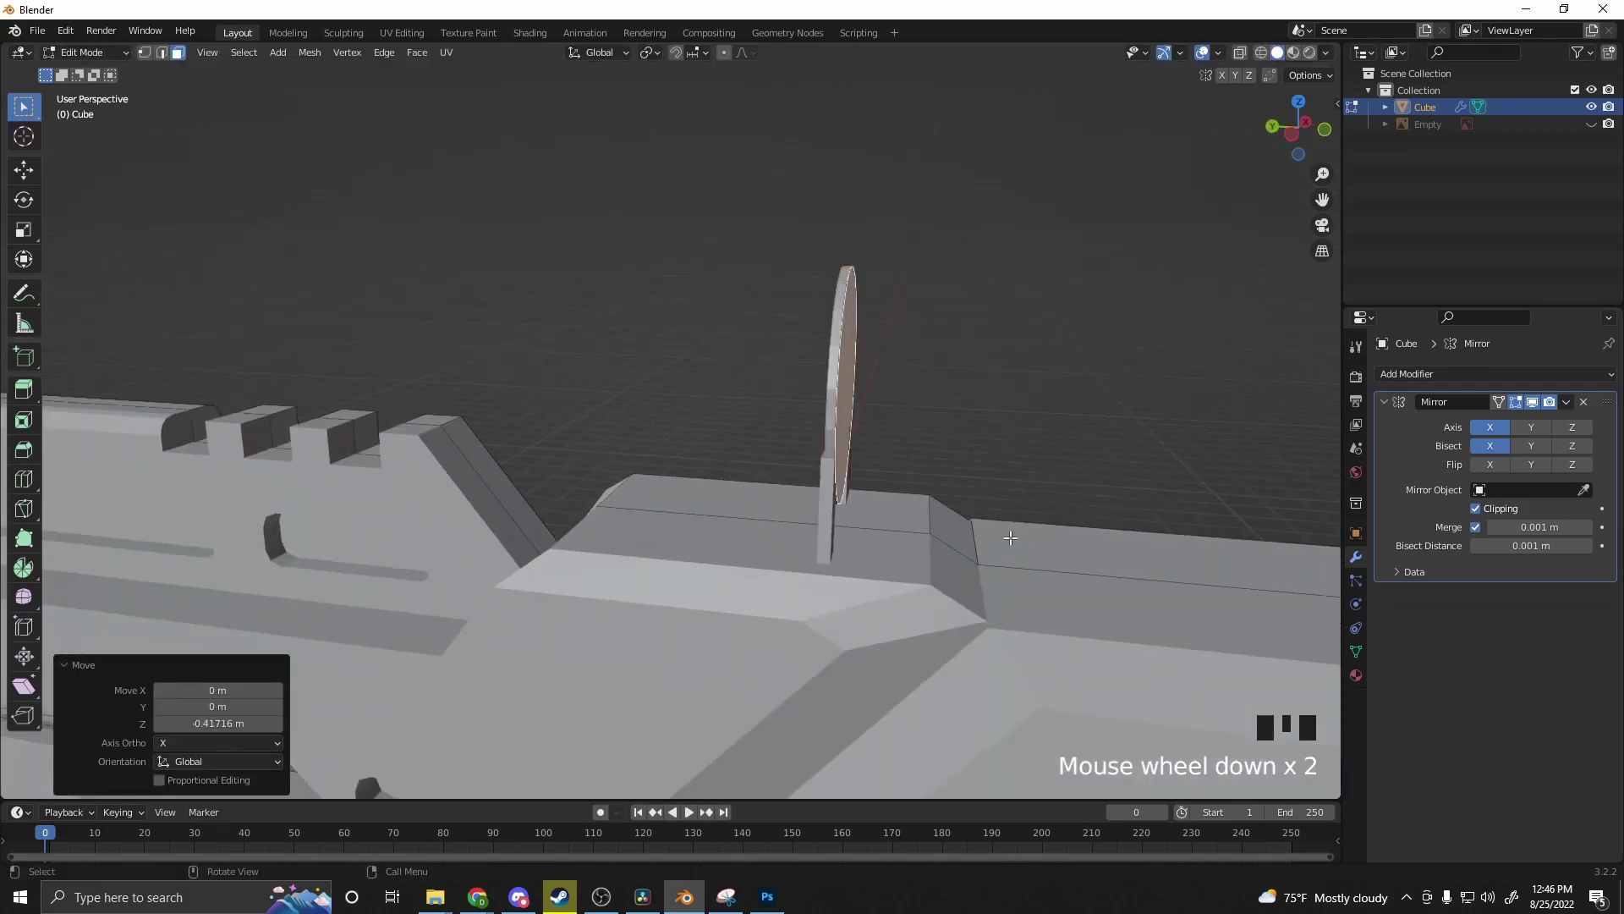
Step: Thicken the disc by scaling it along Y by about 2.225
key("s")
key("y")
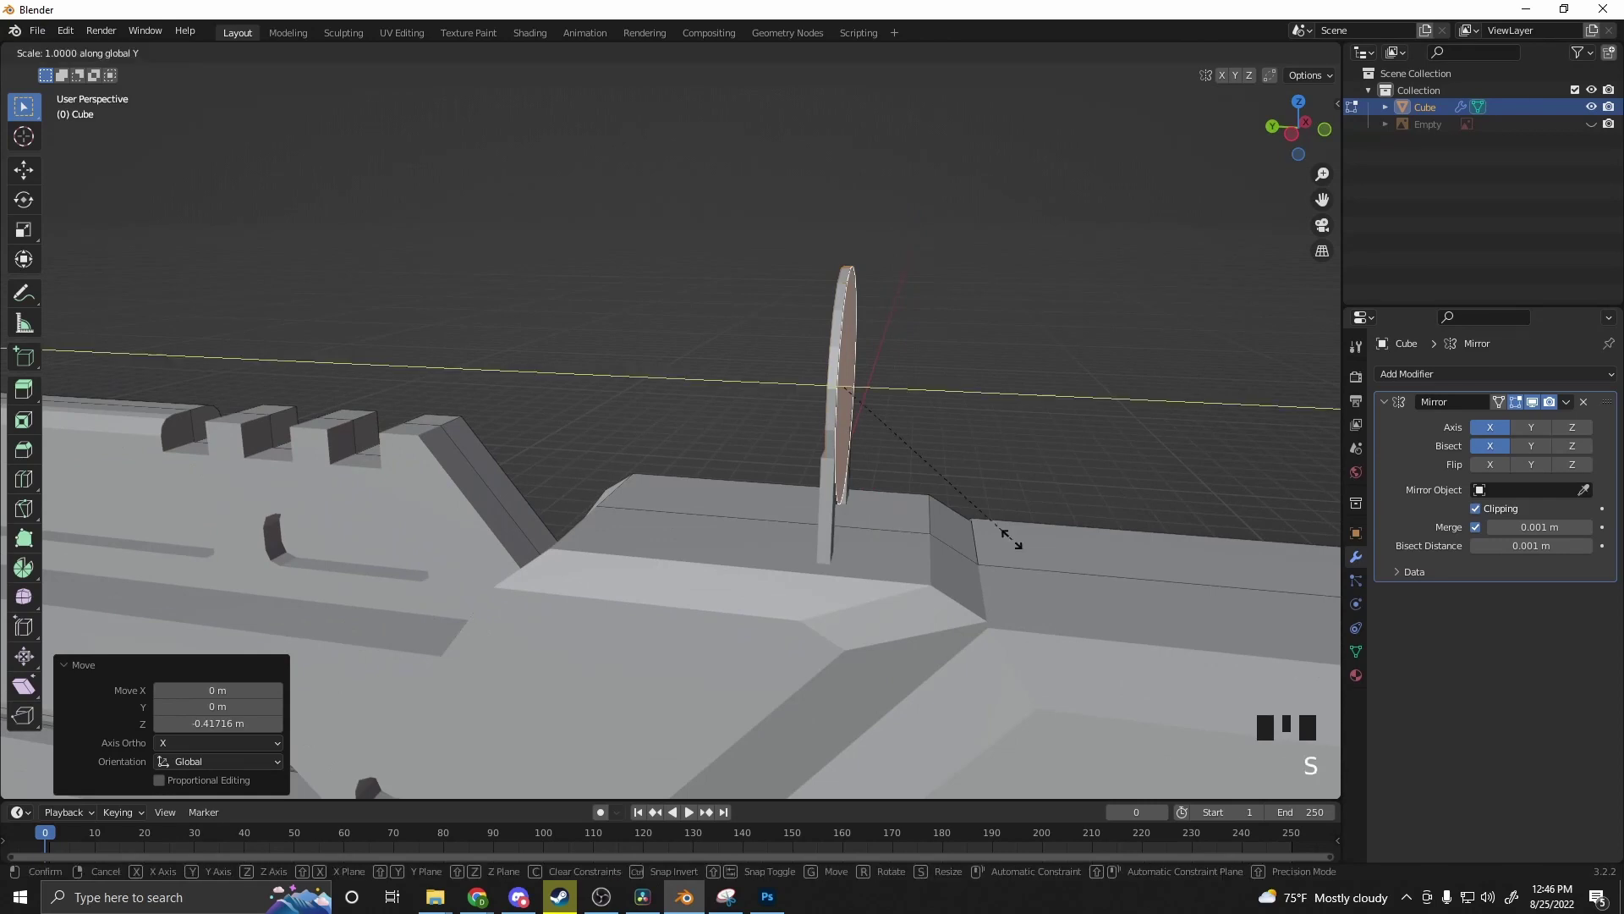
left_click(1293, 621)
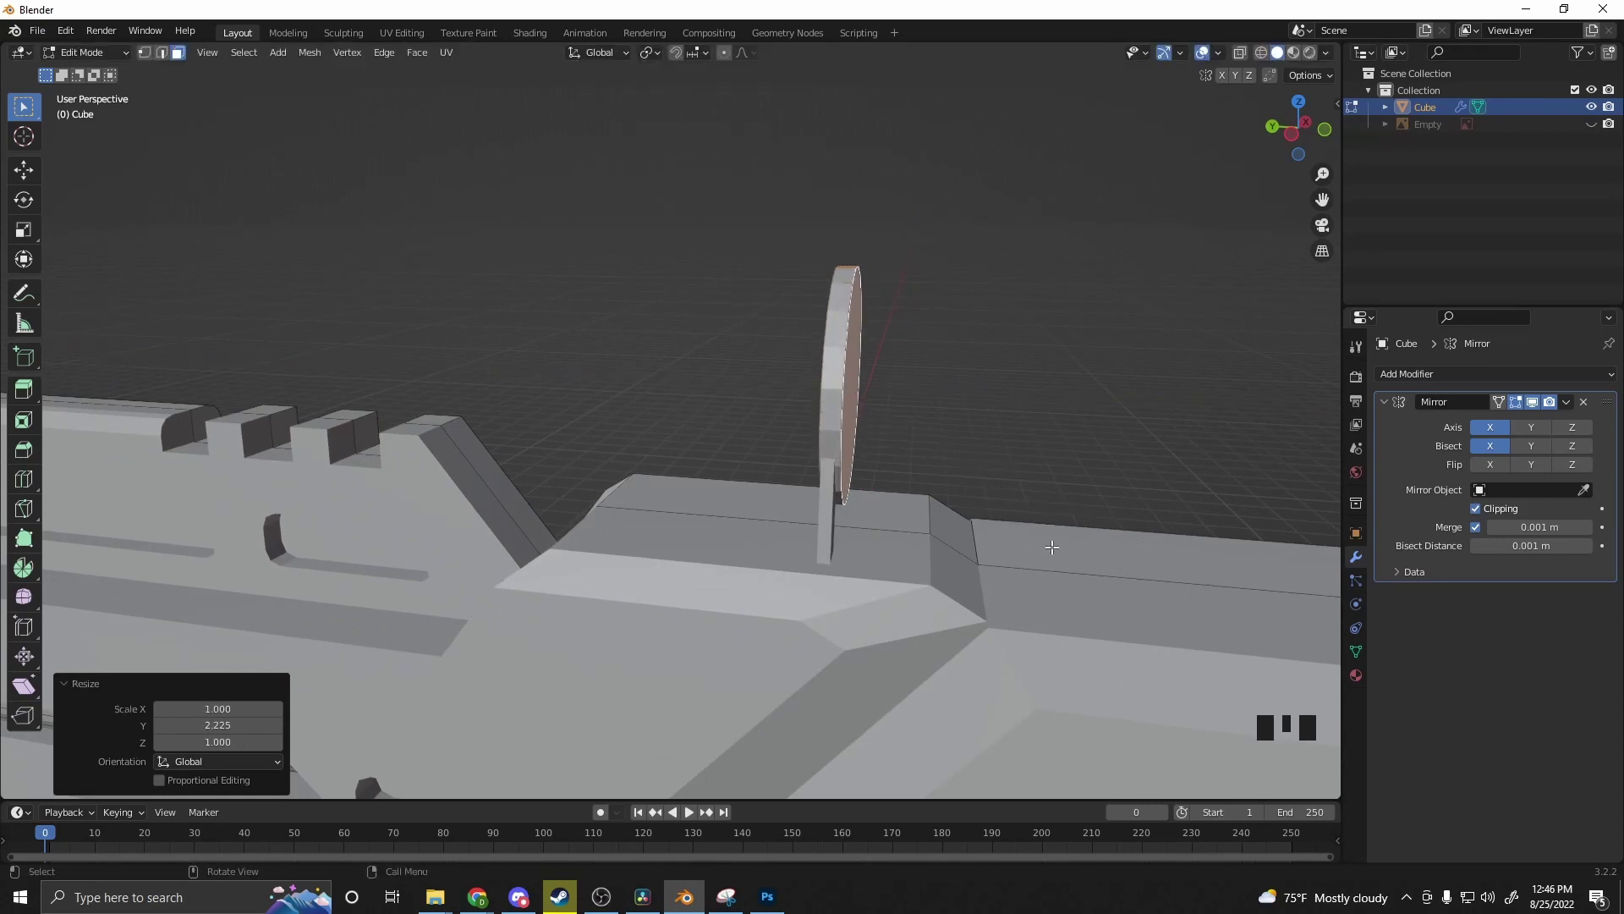
middle_click_drag(1053, 548, 1088, 544)
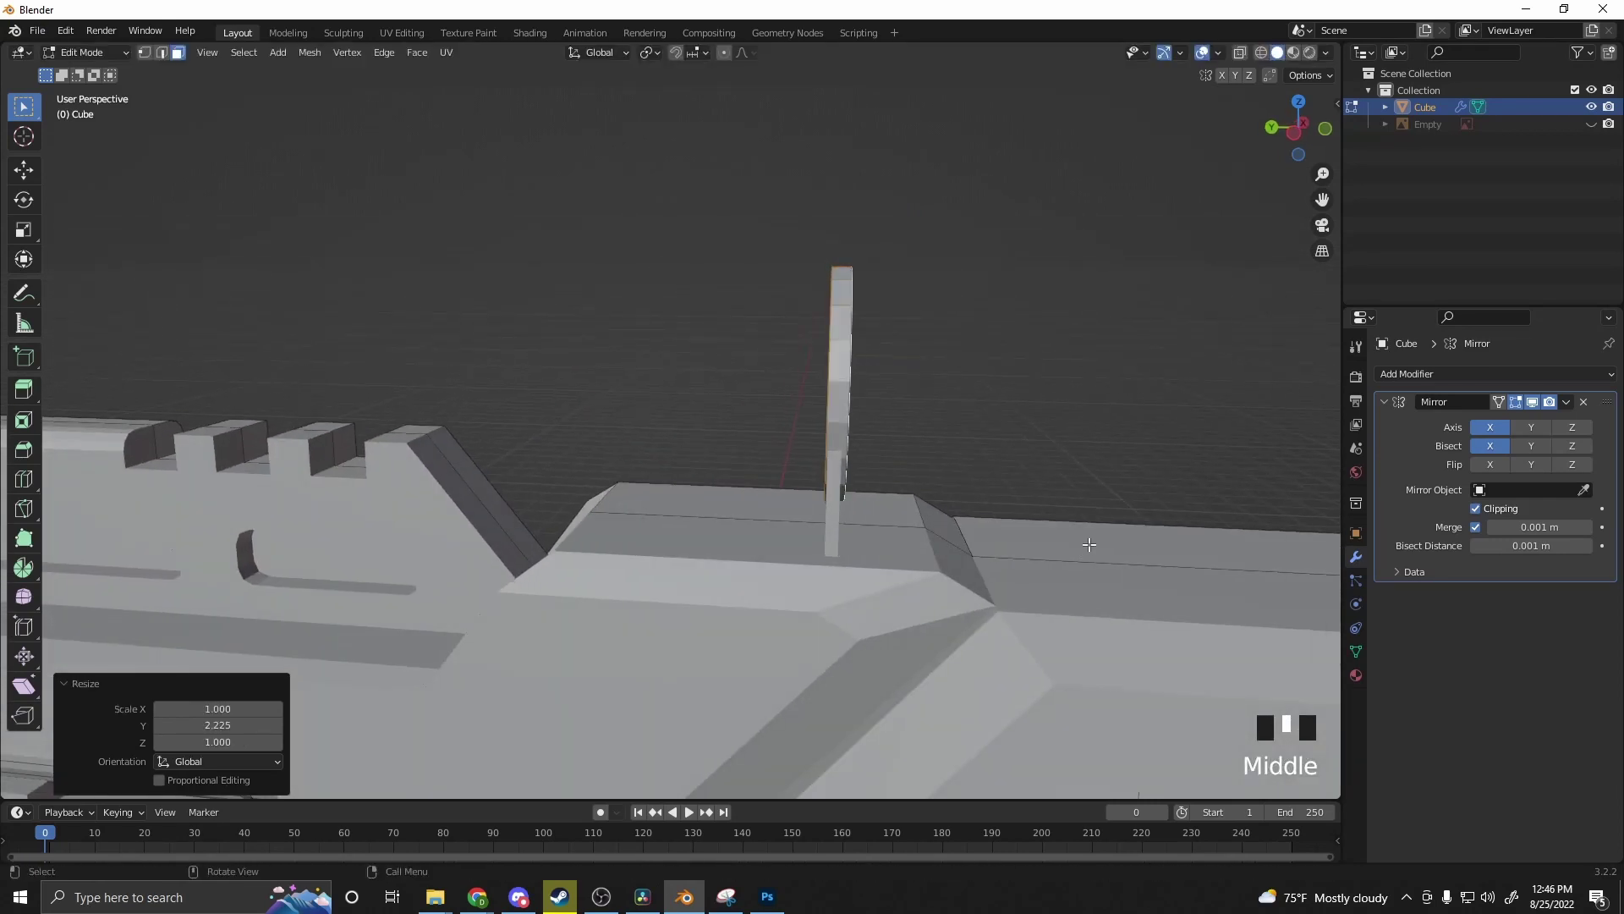
Step: Reselect the whole linked disc and shift it along Y by about 0.013 m to align it with the posts
key("l")
key("g")
left_click(842, 378)
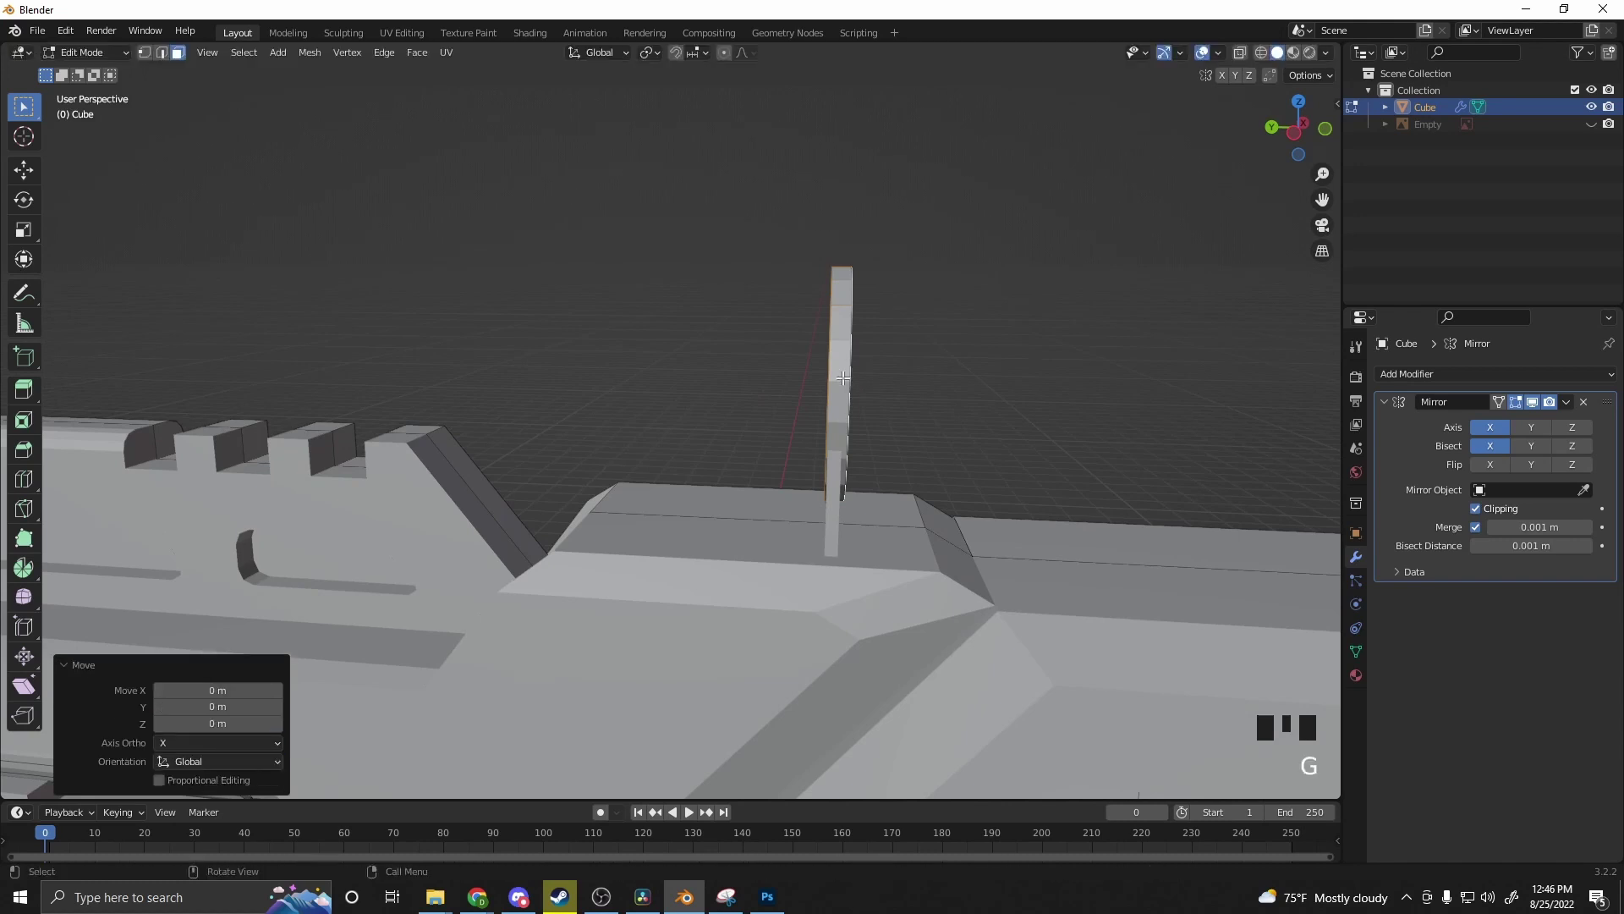
key("l")
left_click(843, 378)
key("l")
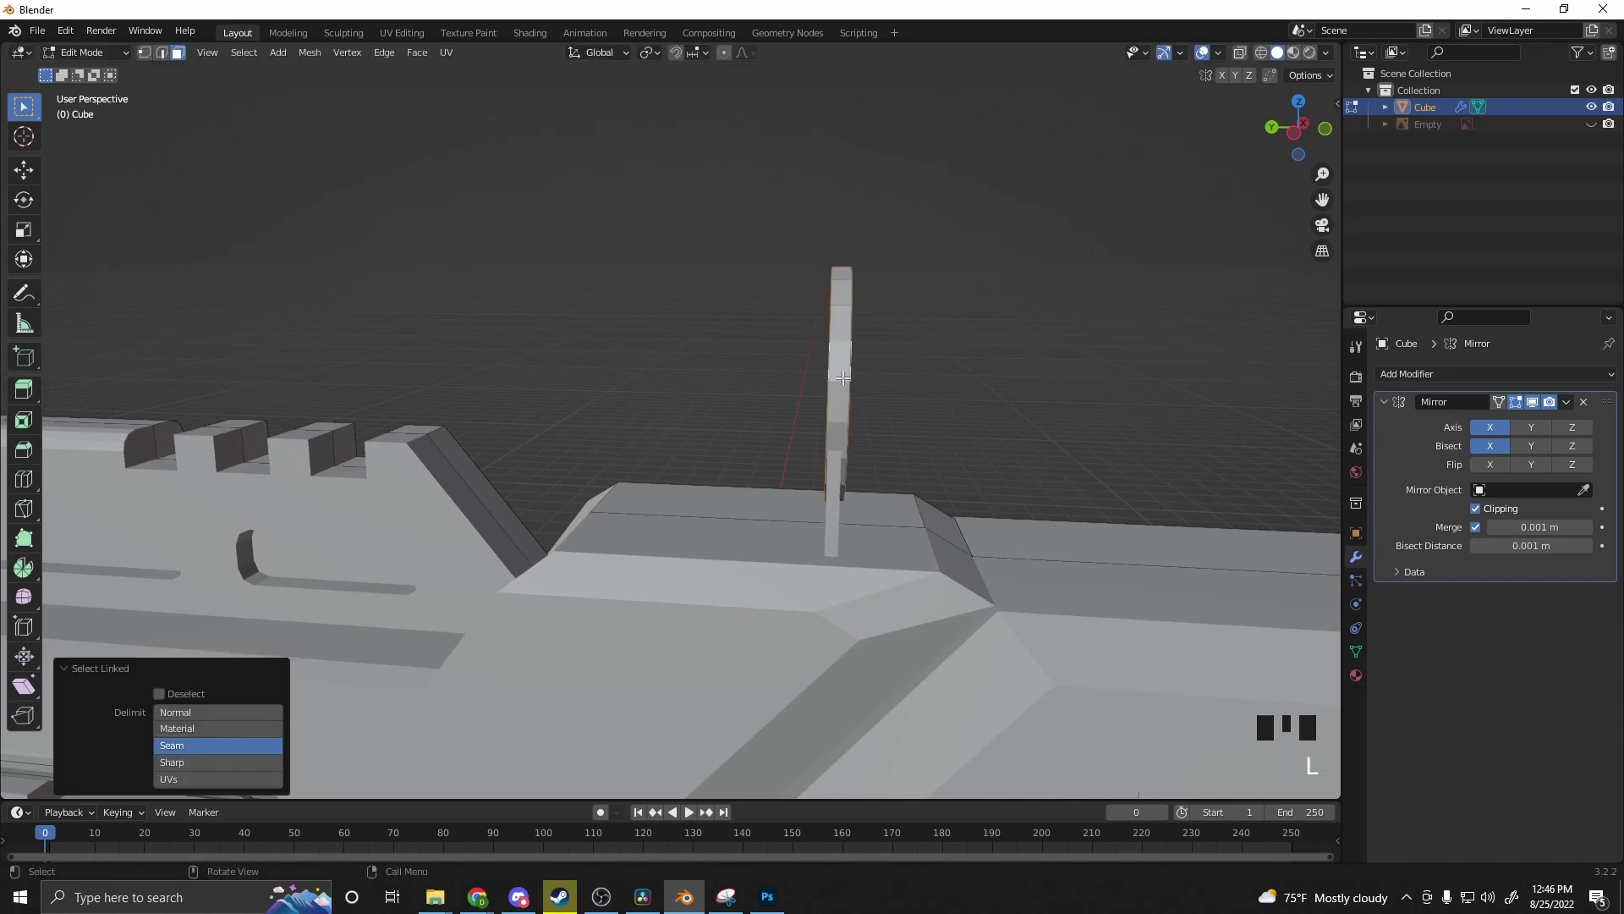
key("g")
key("y")
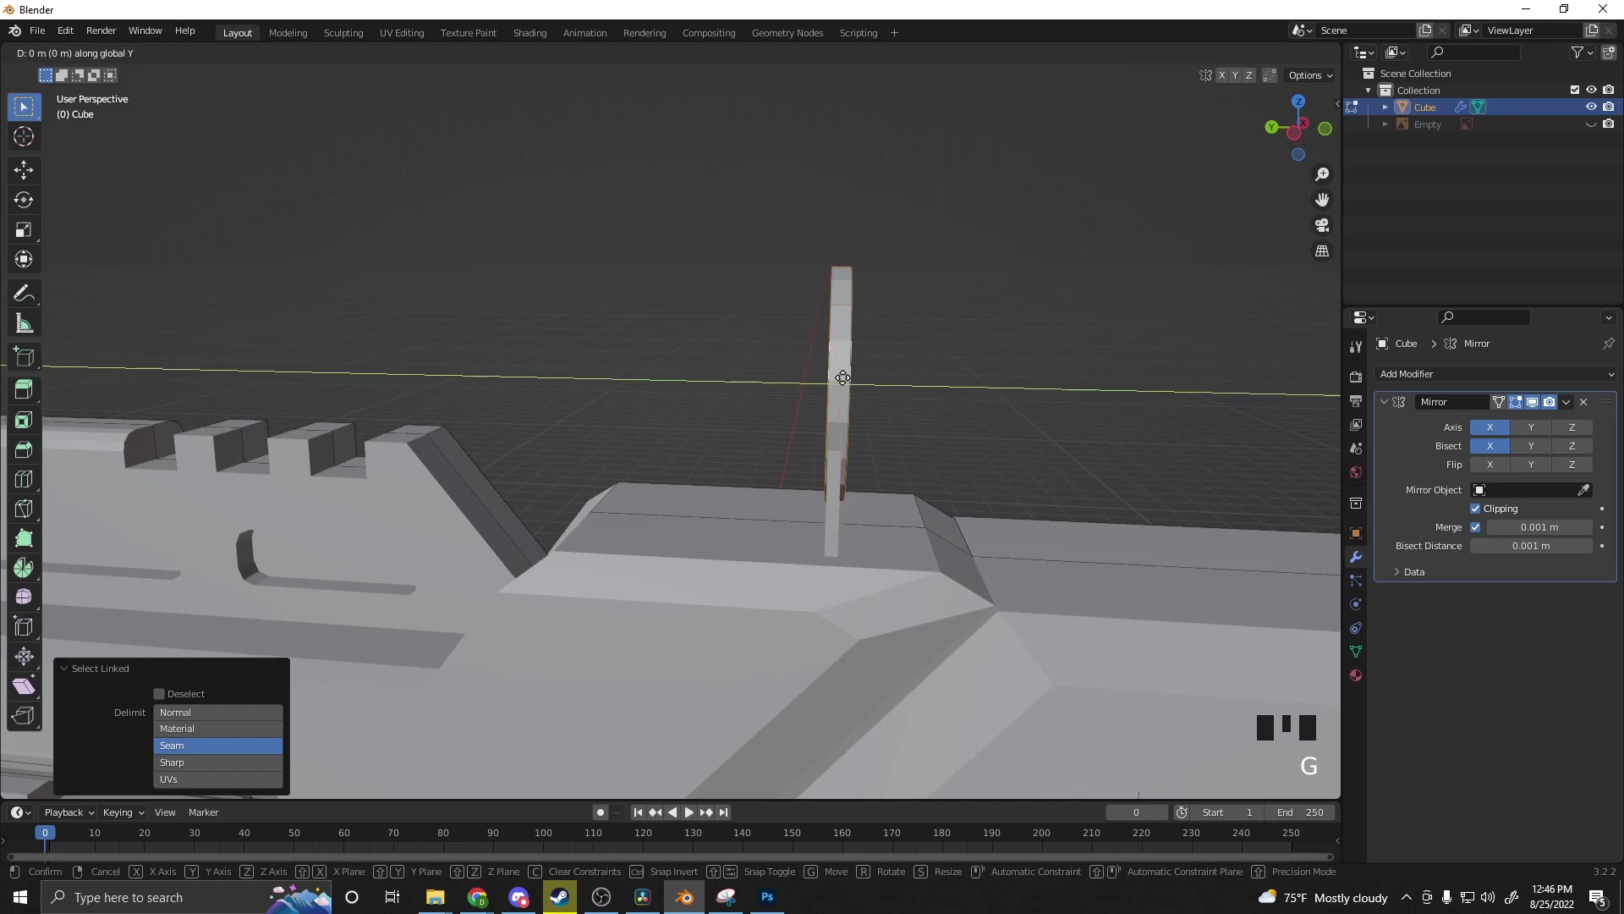
left_click(842, 378)
Step: Select the disc's round face and start Grid Modeler on it with 22 grids
middle_click_drag(843, 378, 754, 381)
right_click(754, 381)
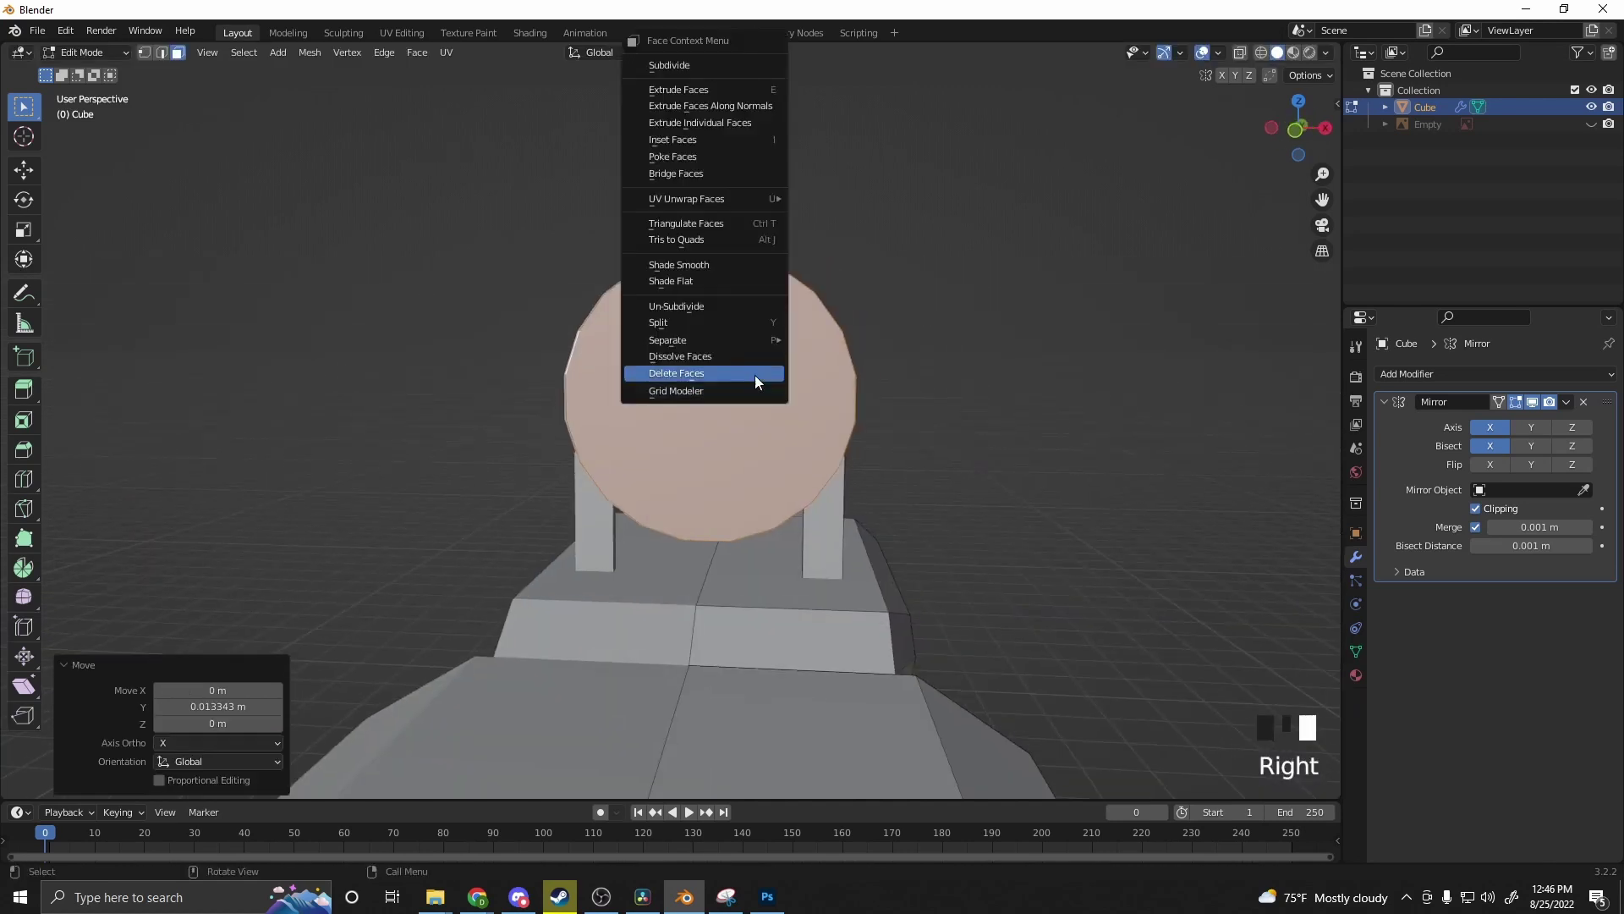
left_click(755, 374)
scroll(892, 432, "up", 1)
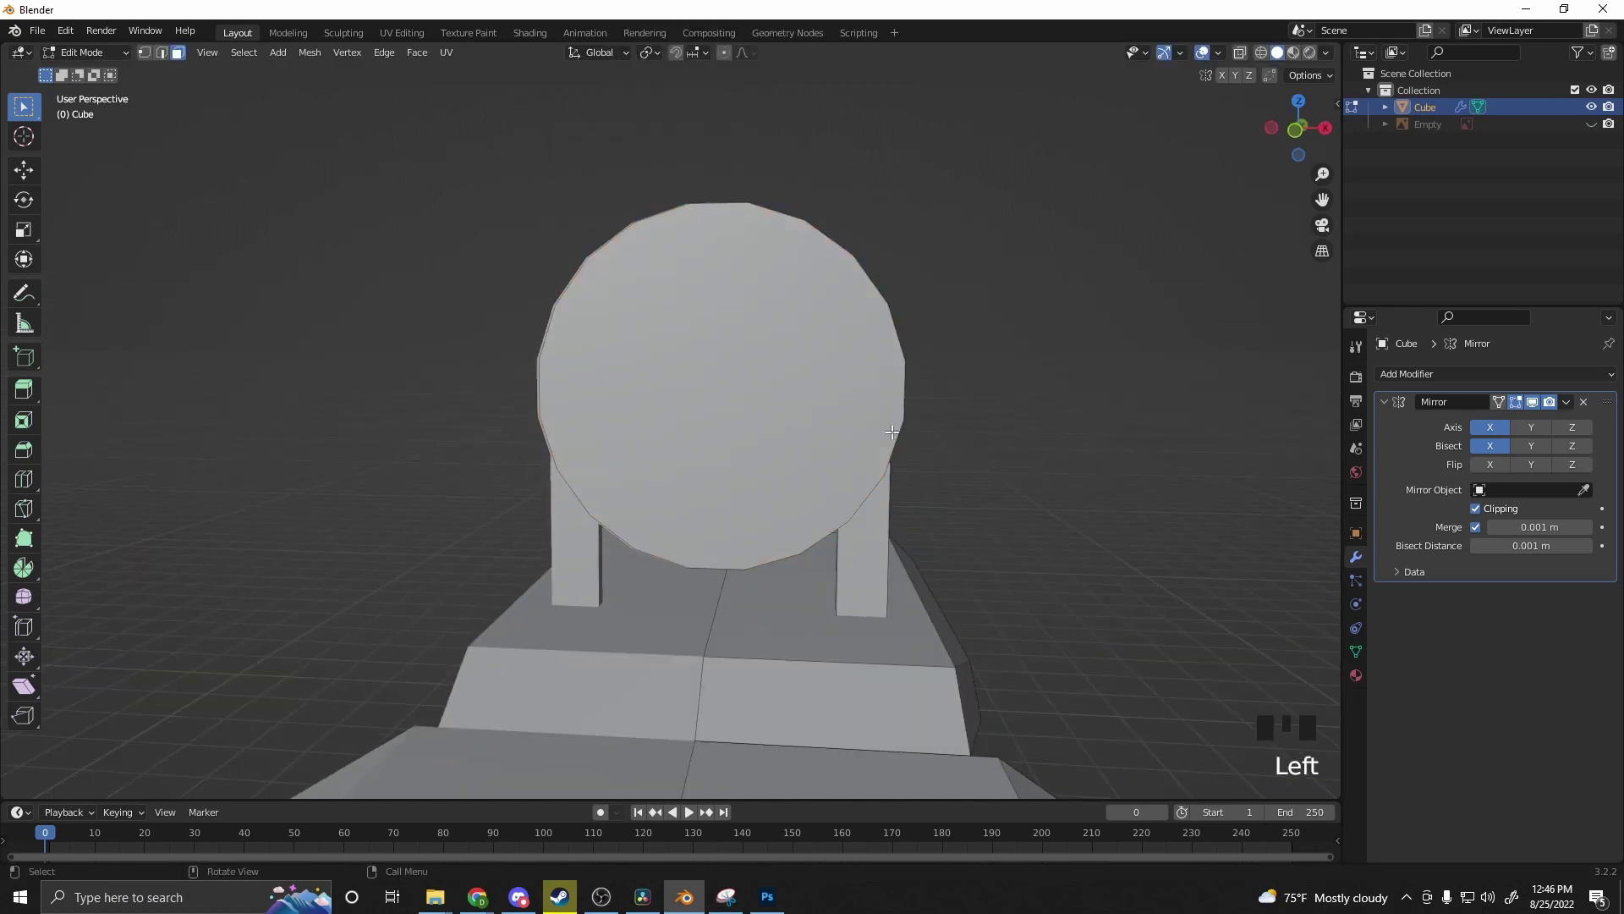
left_click(774, 383)
right_click(774, 384)
left_click(776, 389)
middle_click_drag(777, 389, 835, 391)
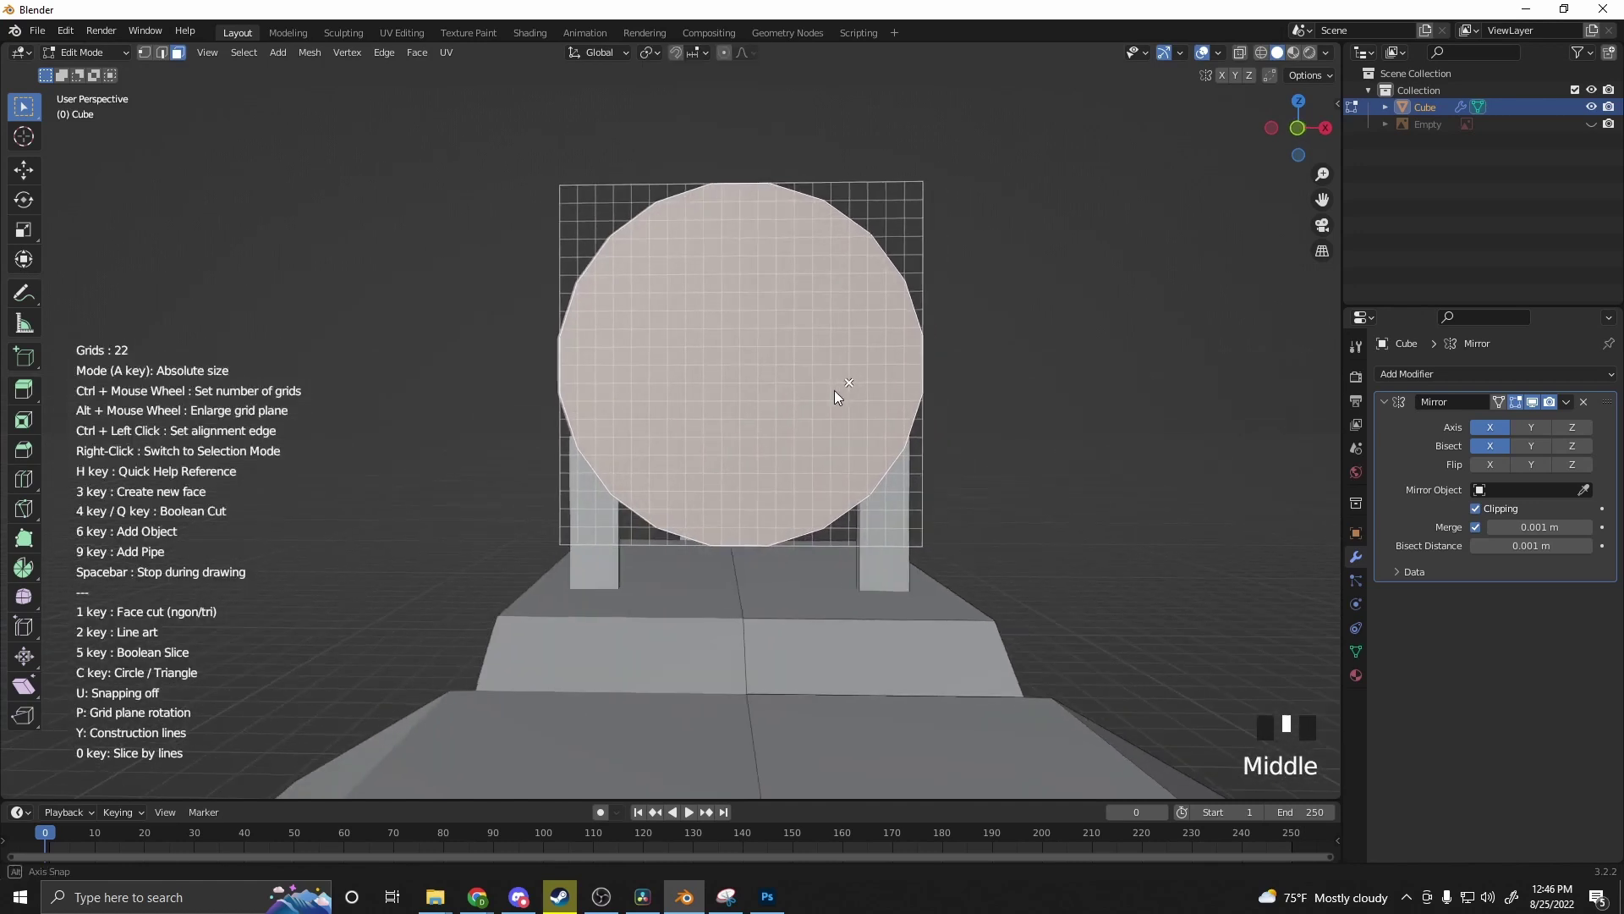
scroll(835, 396, "up", 1)
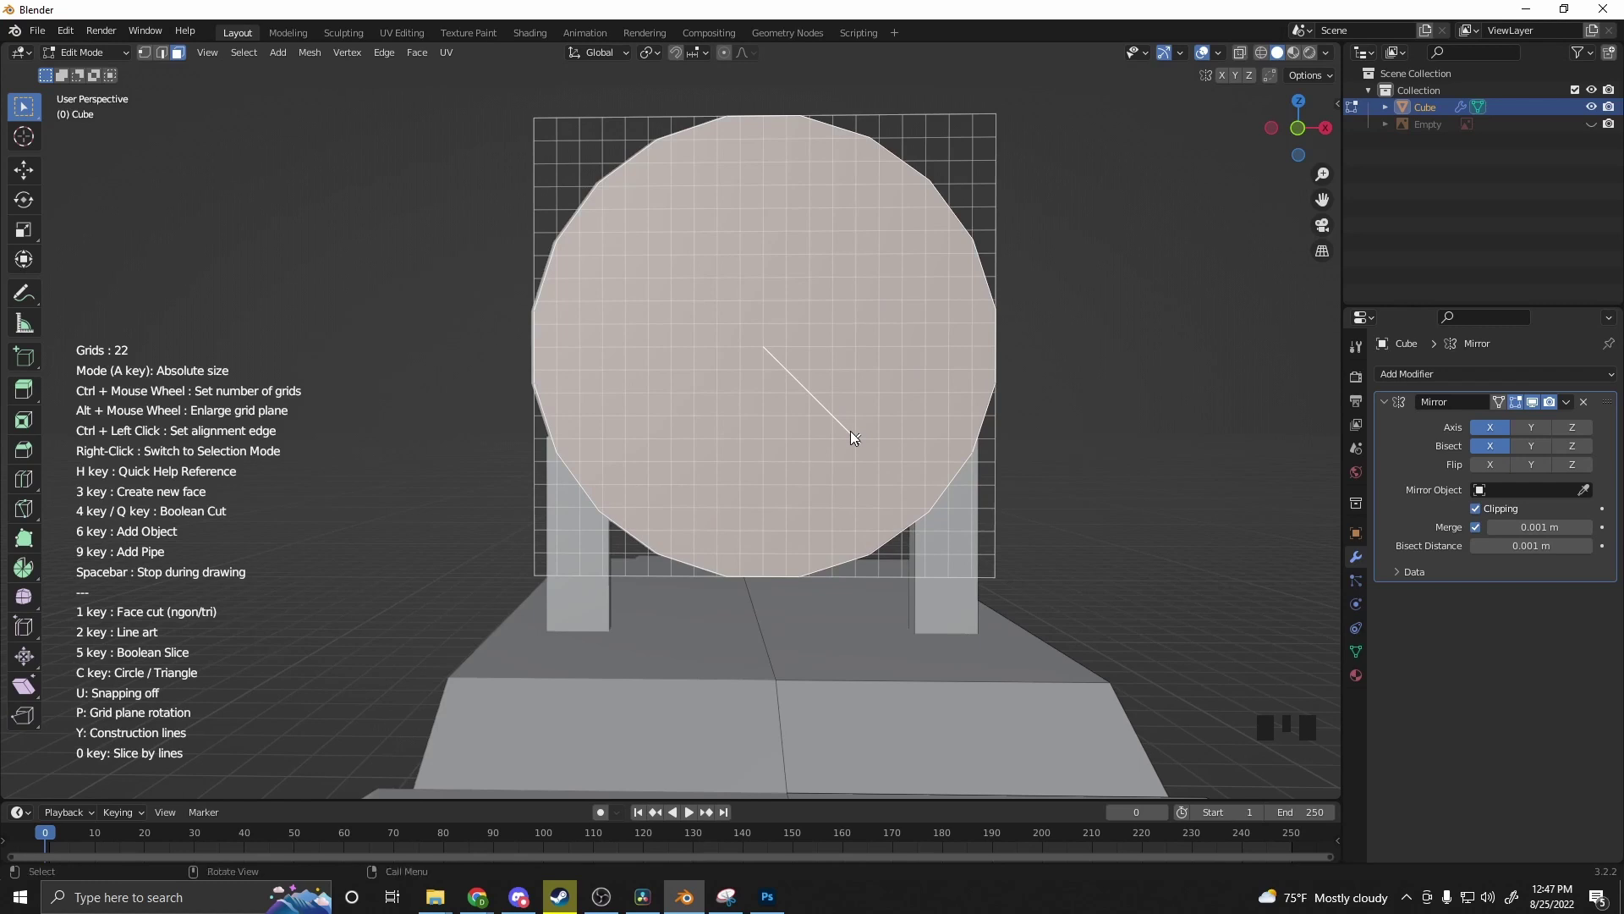
Step: Draw a 20-edge circle concentric with the disc, one grid cell inside its rim, and apply a Boolean Cut
right_click(696, 410)
key("c")
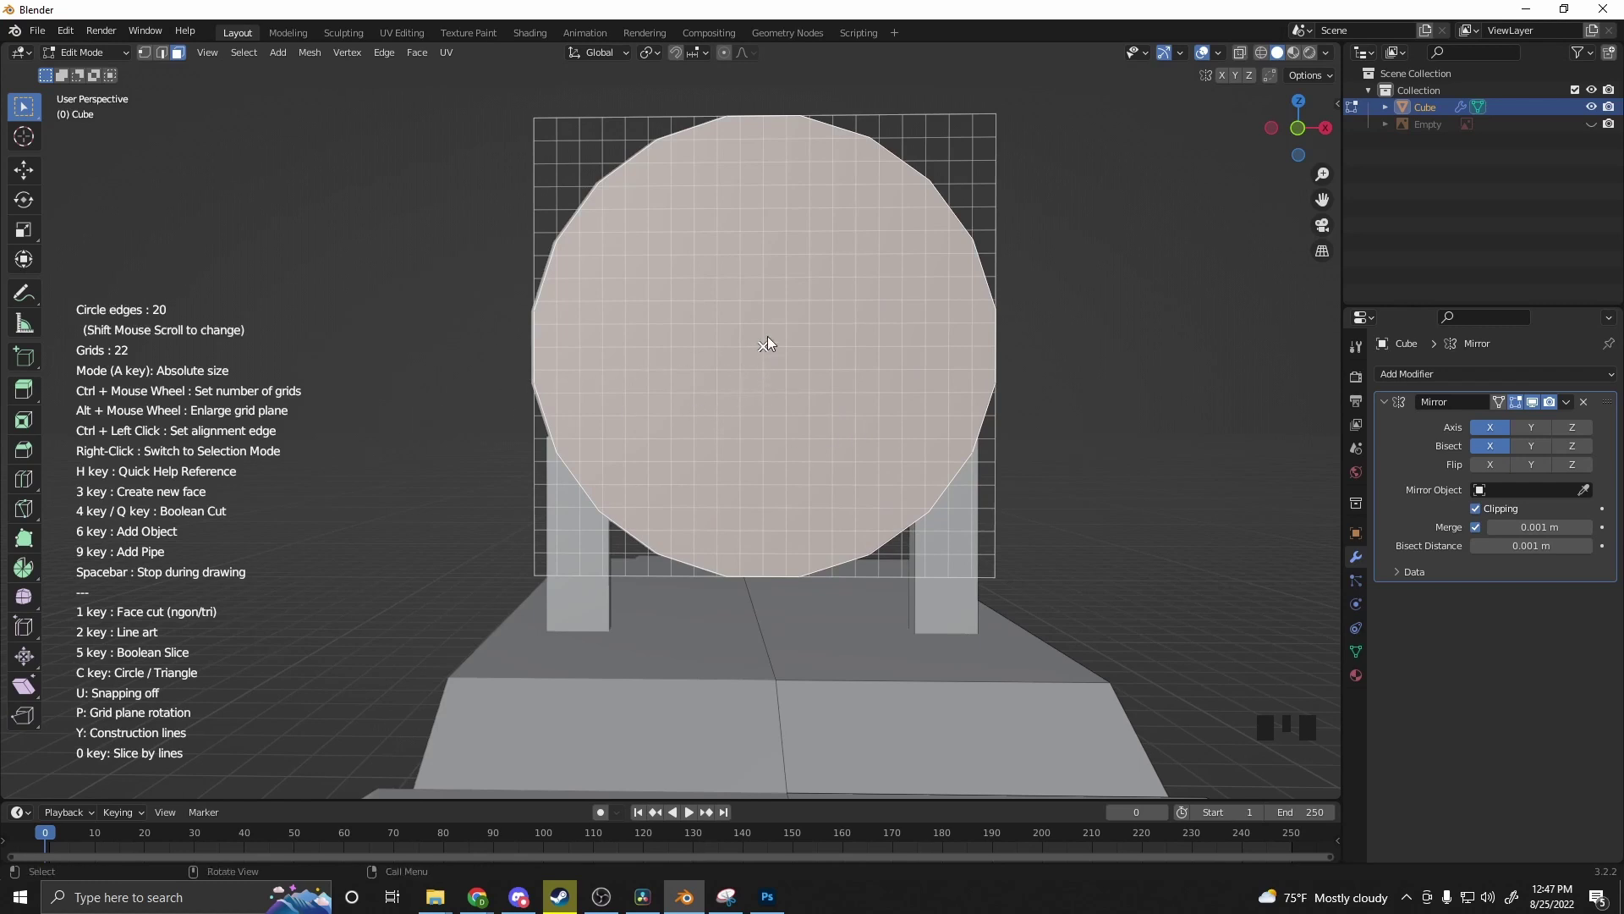
left_click(766, 345)
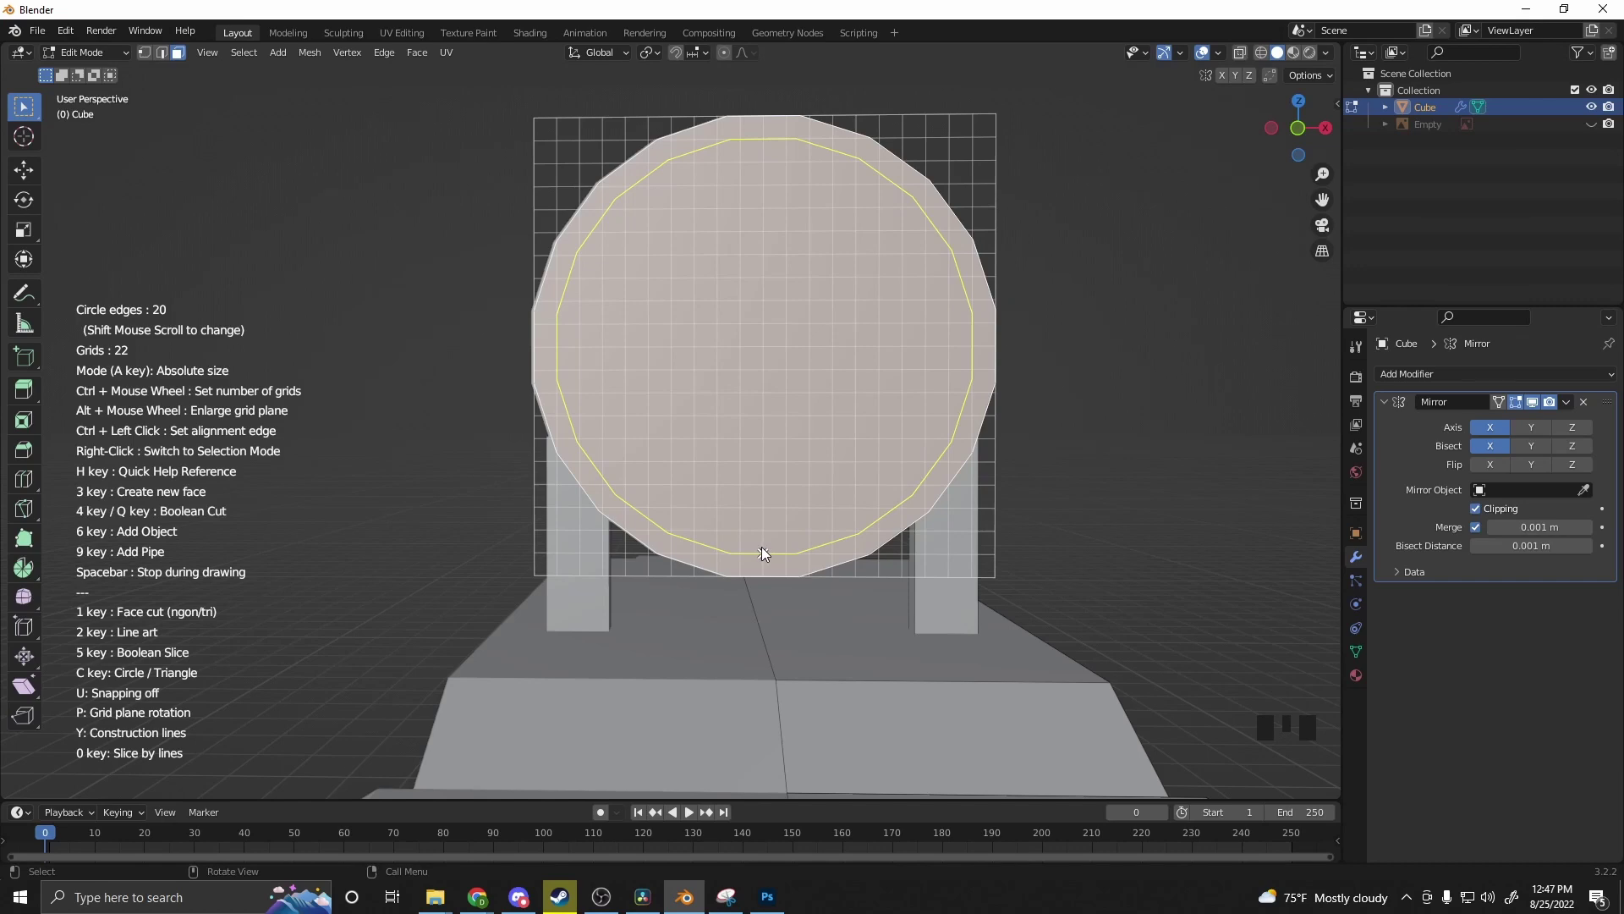
key("4")
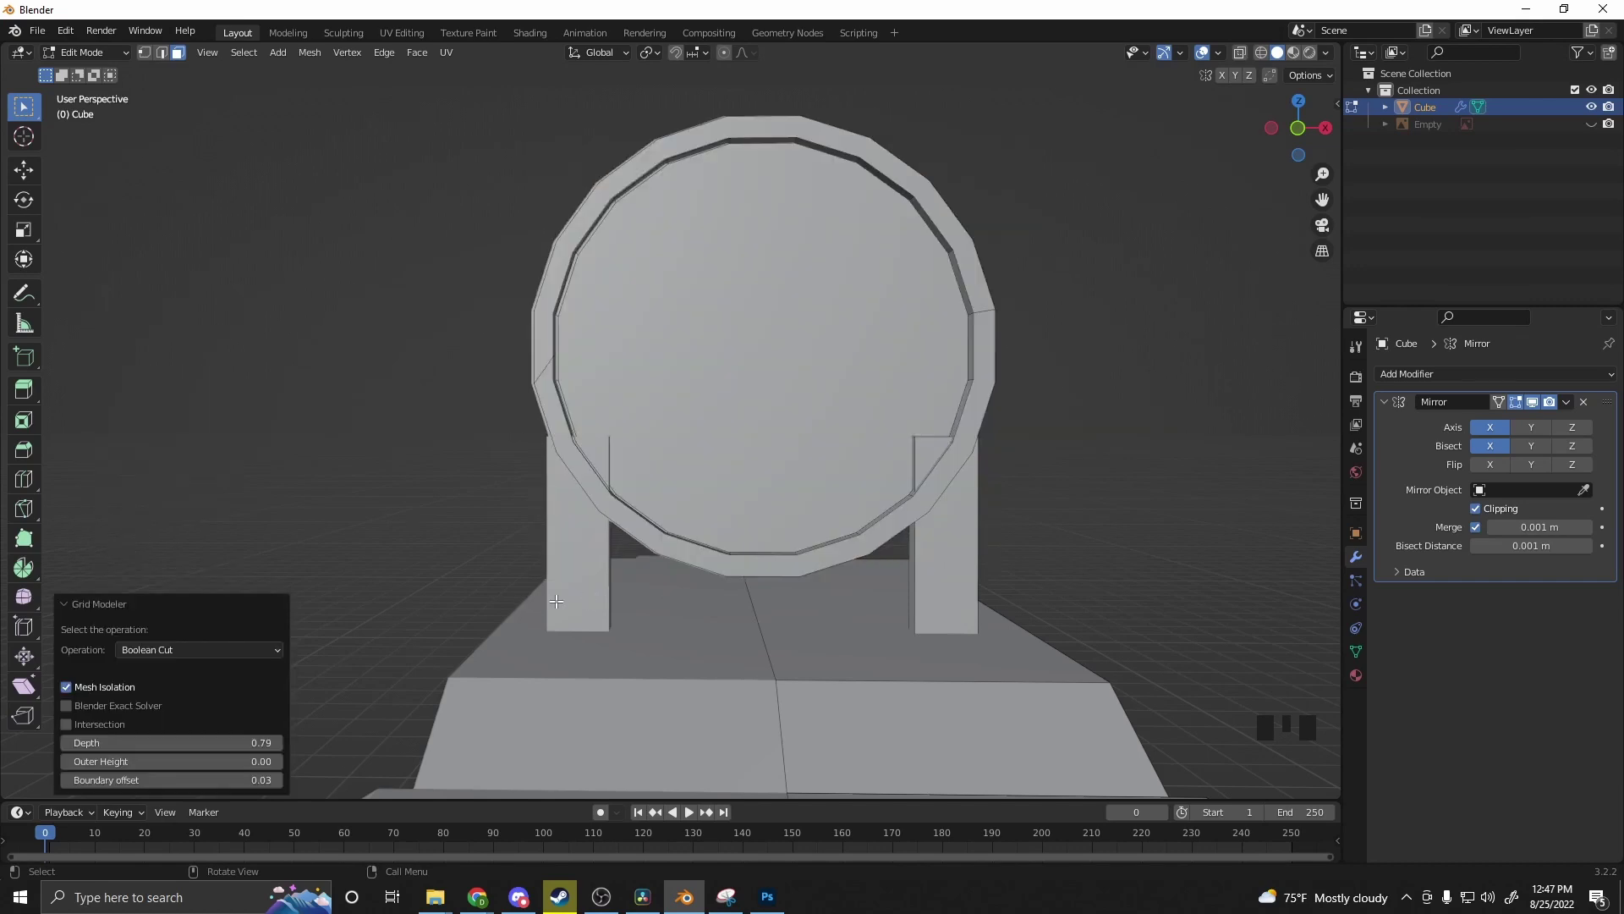
Step: Try adjusting the Boolean Cut's depth through the disc, and undo the cut
middle_click_drag(592, 592, 91, 675)
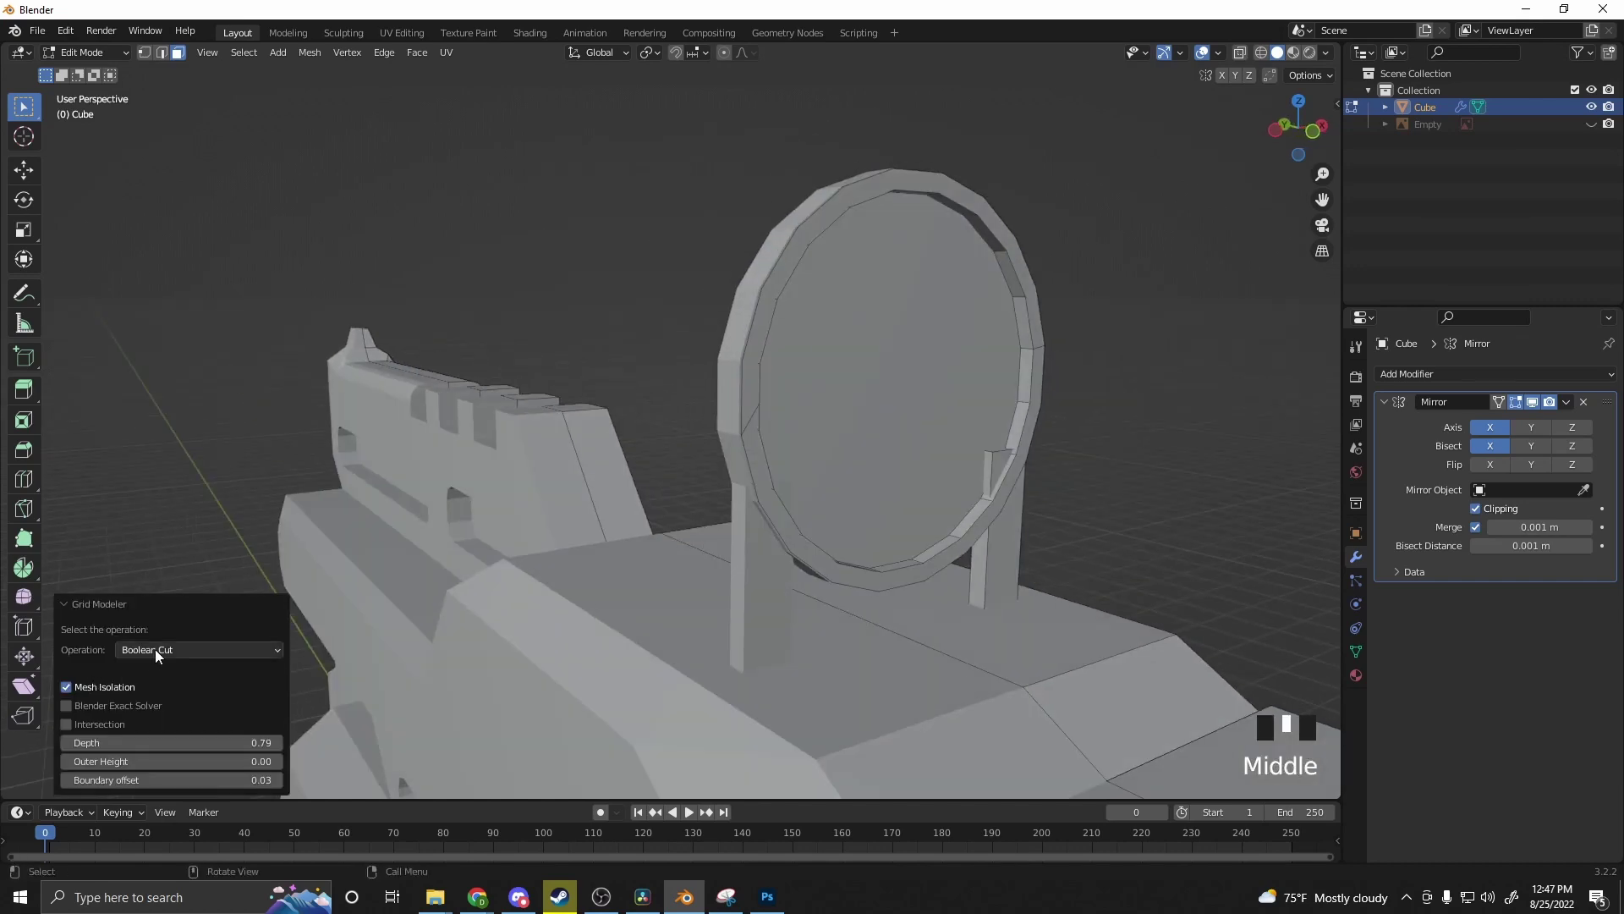
left_click_drag(169, 743, 229, 743)
key("ctrl+z")
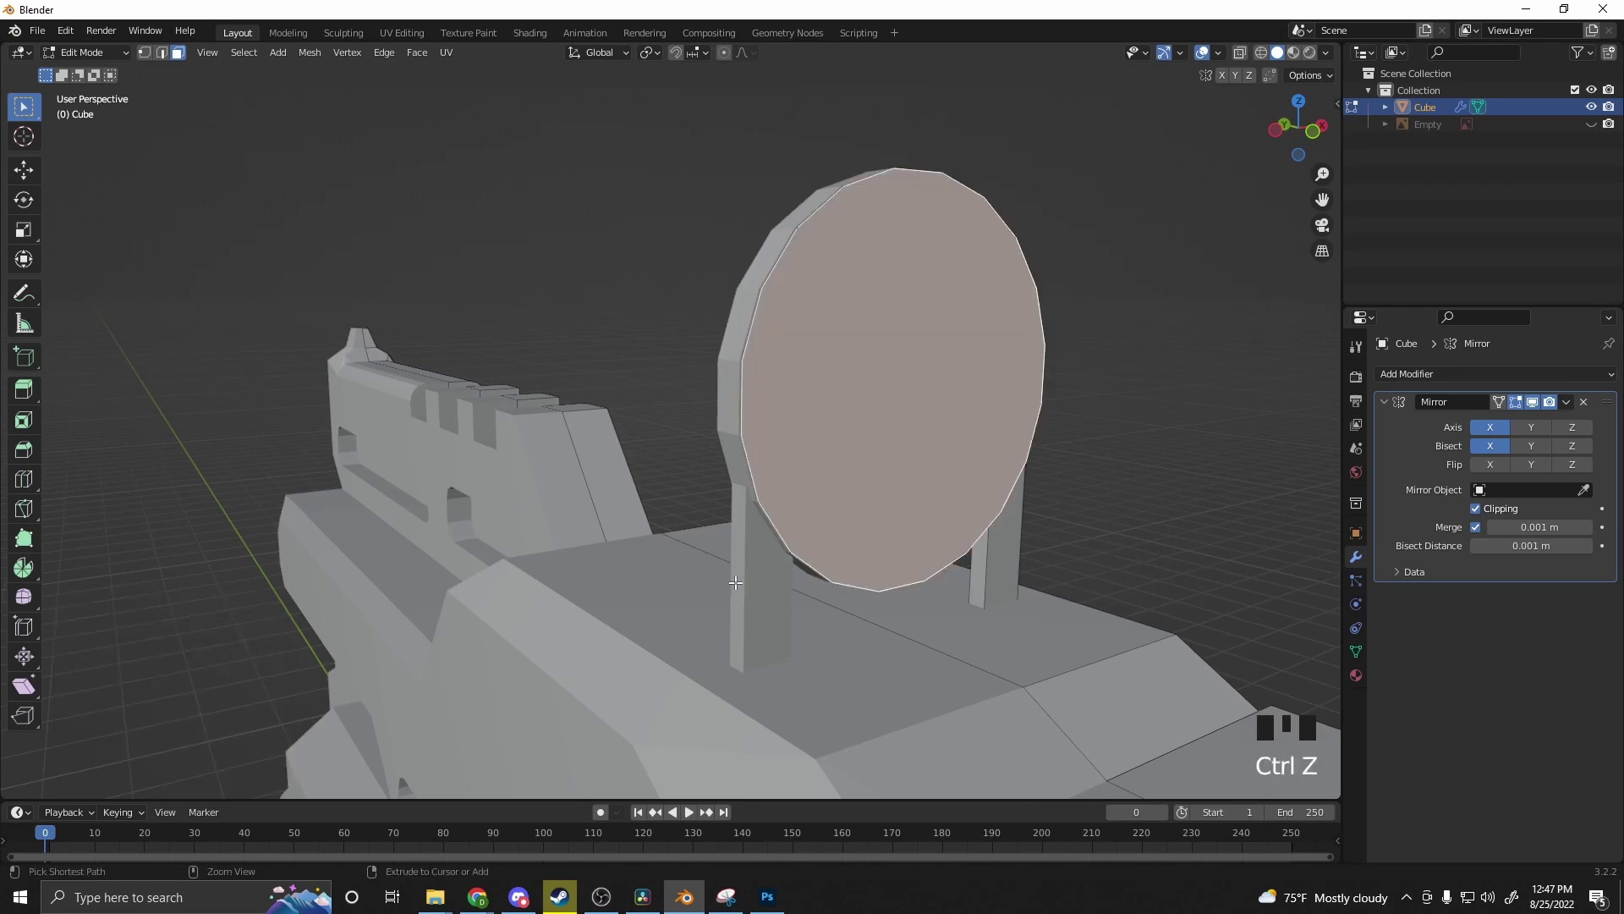
Step: Inspect how the disc's round face meets the two posts from several angles, selecting nearby faces
left_click(871, 580)
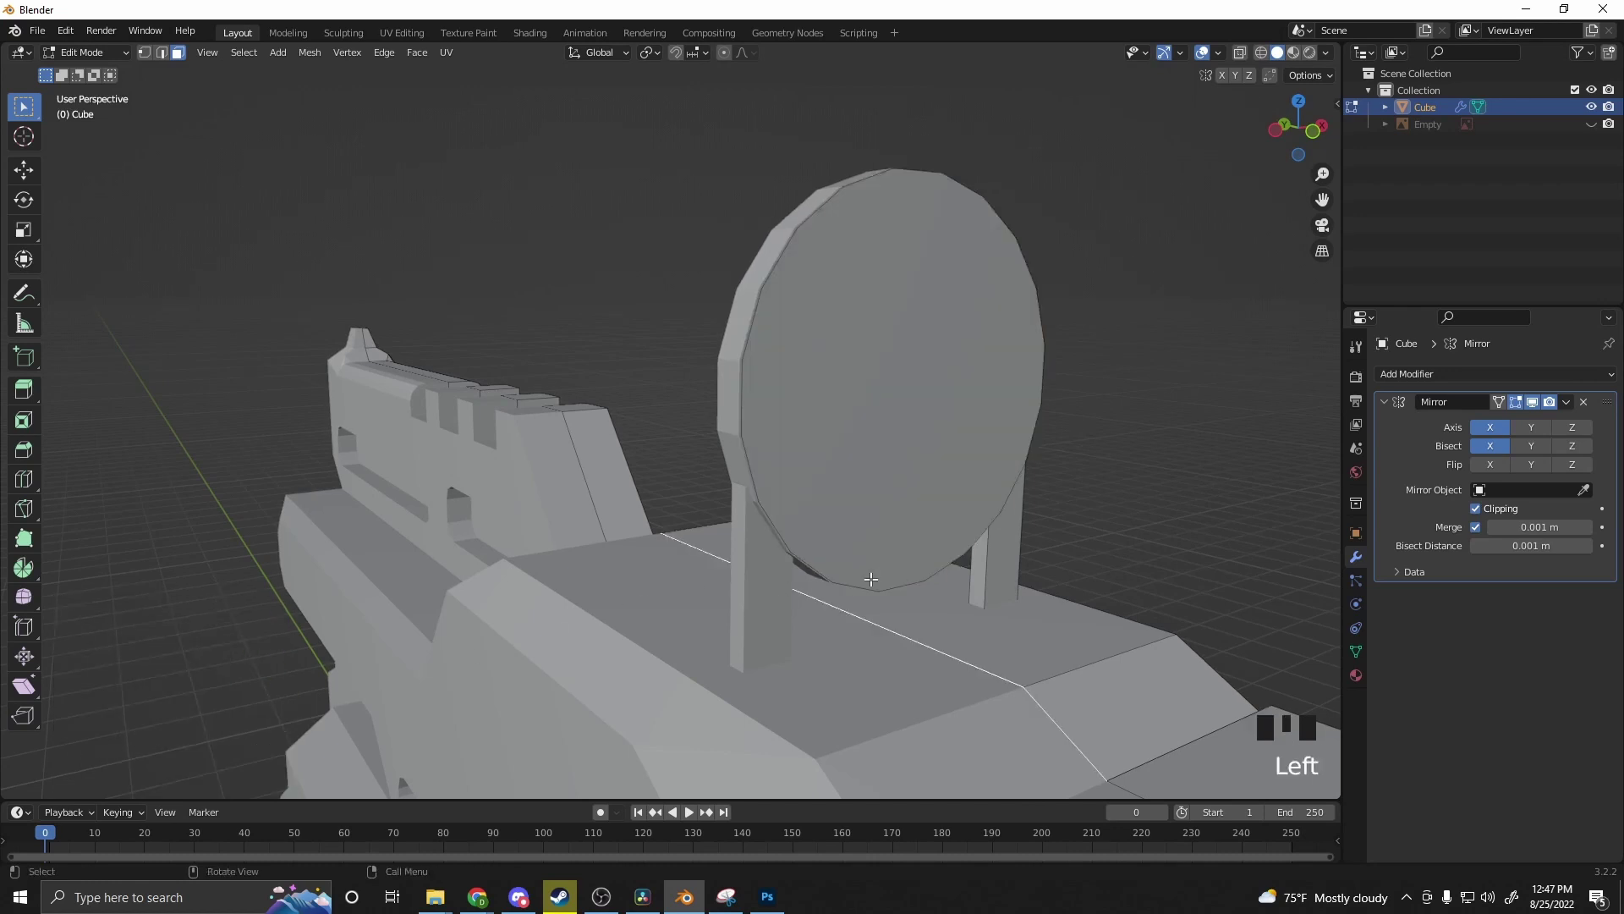
left_click(161, 56)
left_click(708, 541)
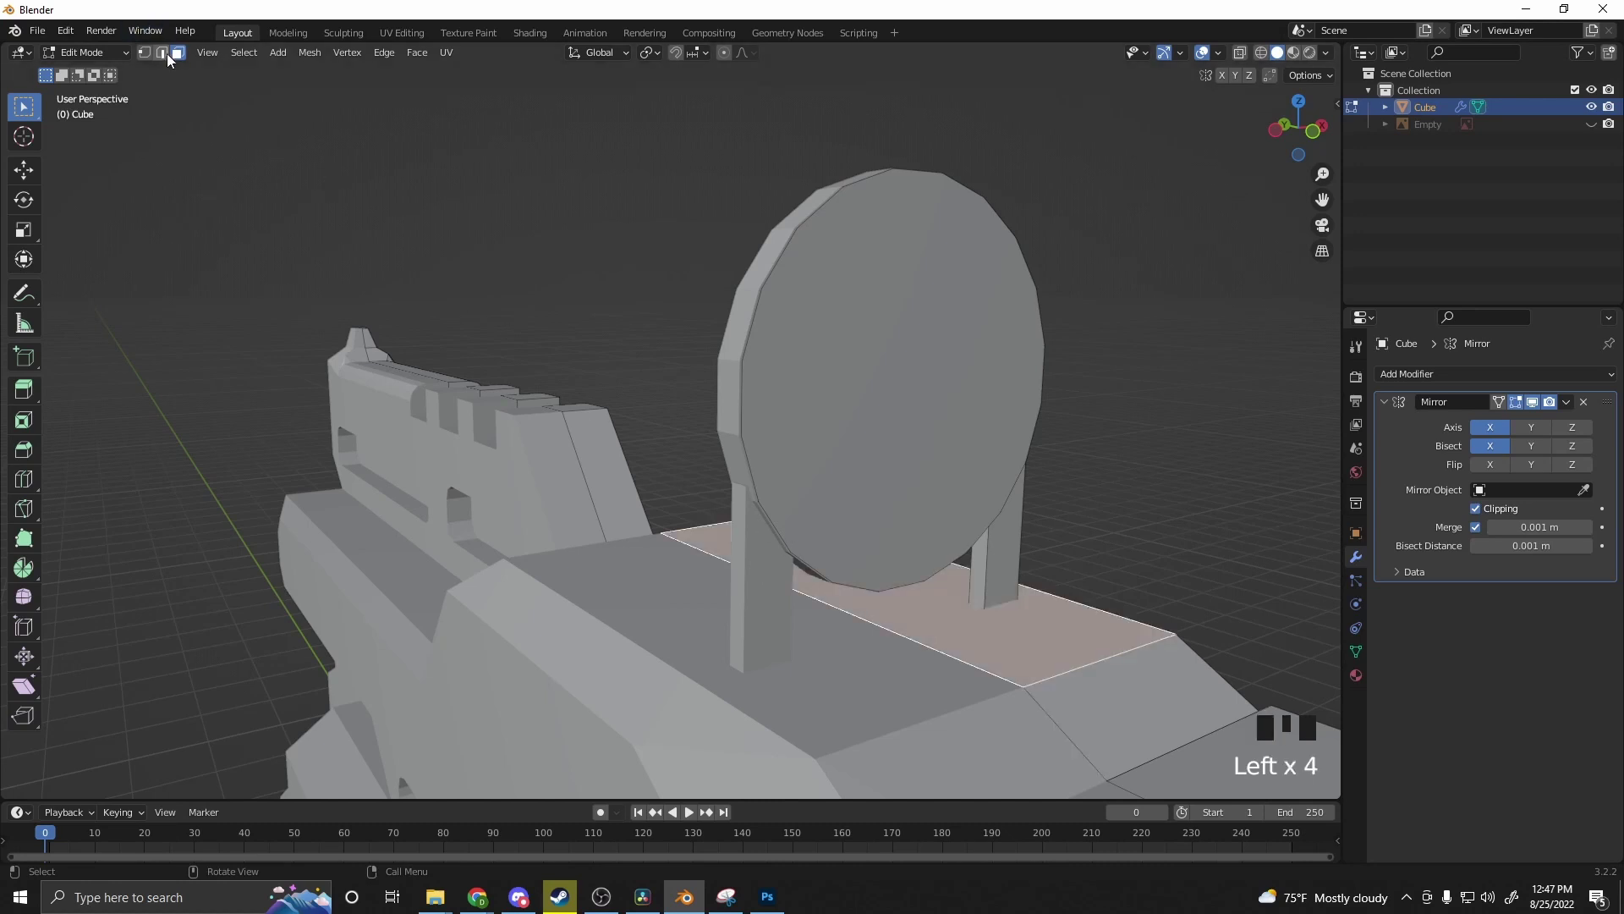
middle_click_drag(754, 499, 766, 396)
left_click(767, 391)
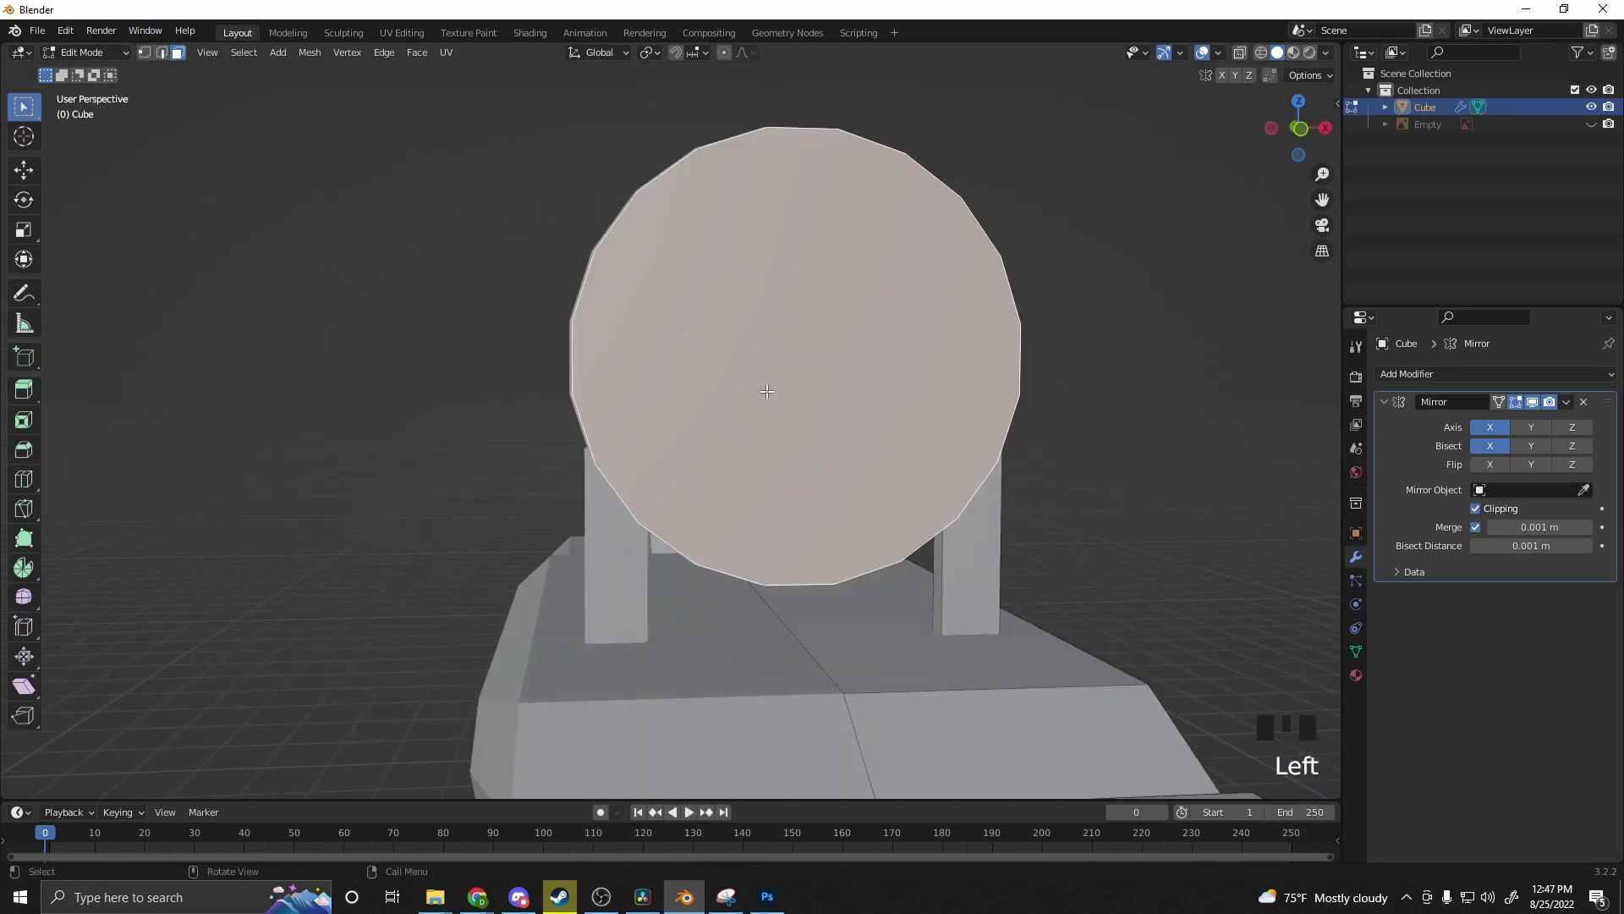
left_click(682, 526)
middle_click_drag(683, 526, 971, 569)
left_click(970, 568)
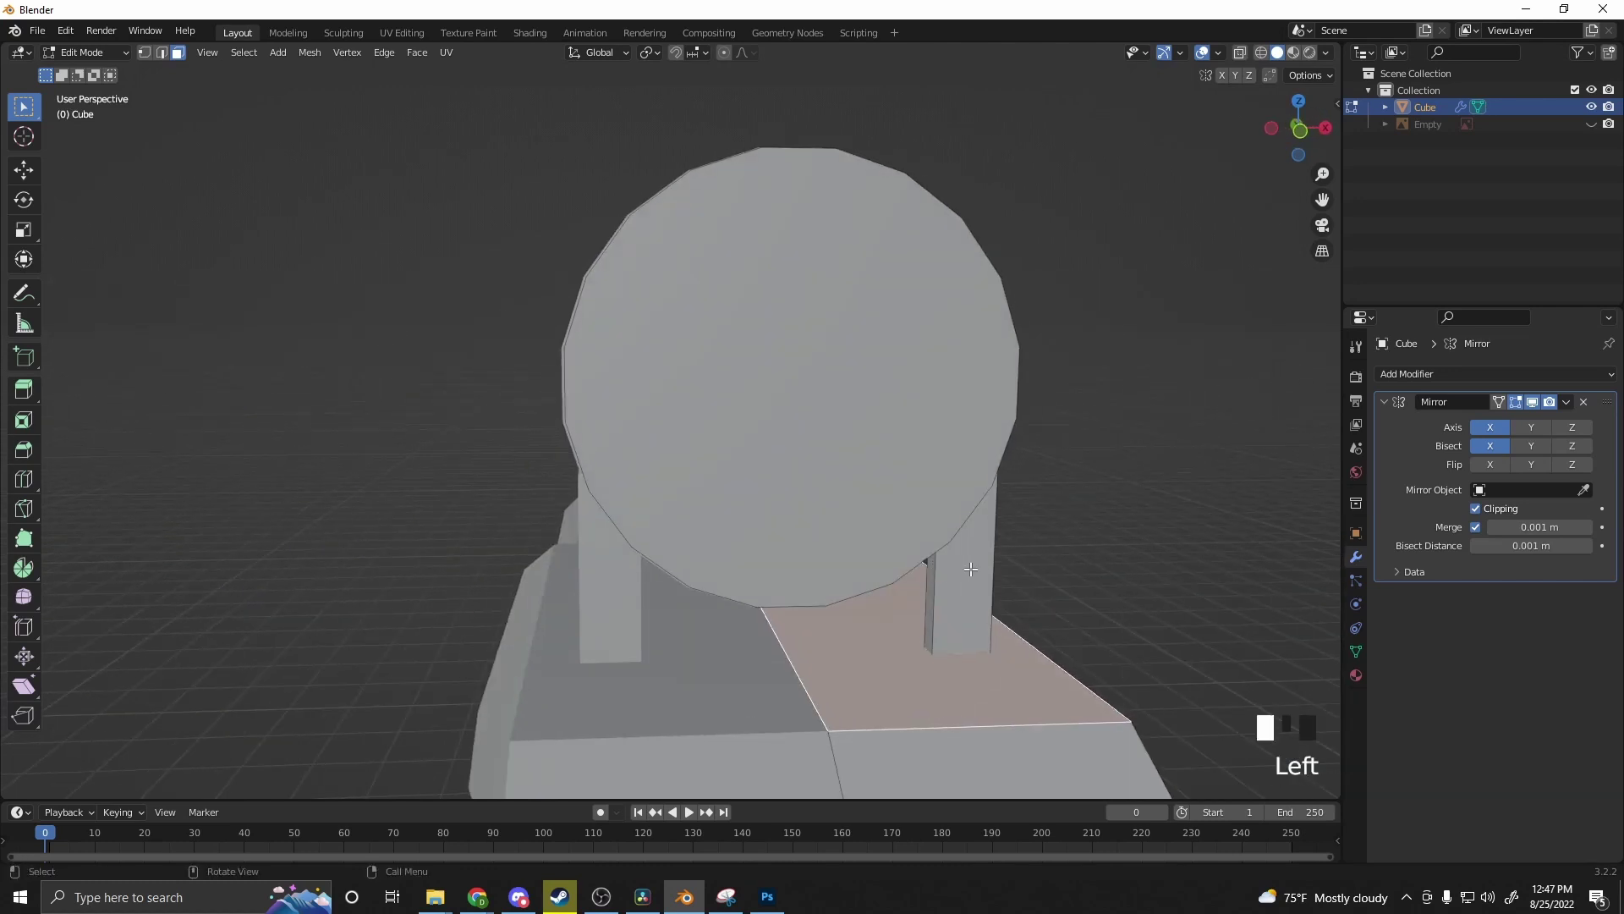
left_click(846, 397, "shift")
mouse_move(846, 397)
middle_mouse_down()
mouse_move(784, 384)
mouse_move(850, 409)
middle_mouse_up()
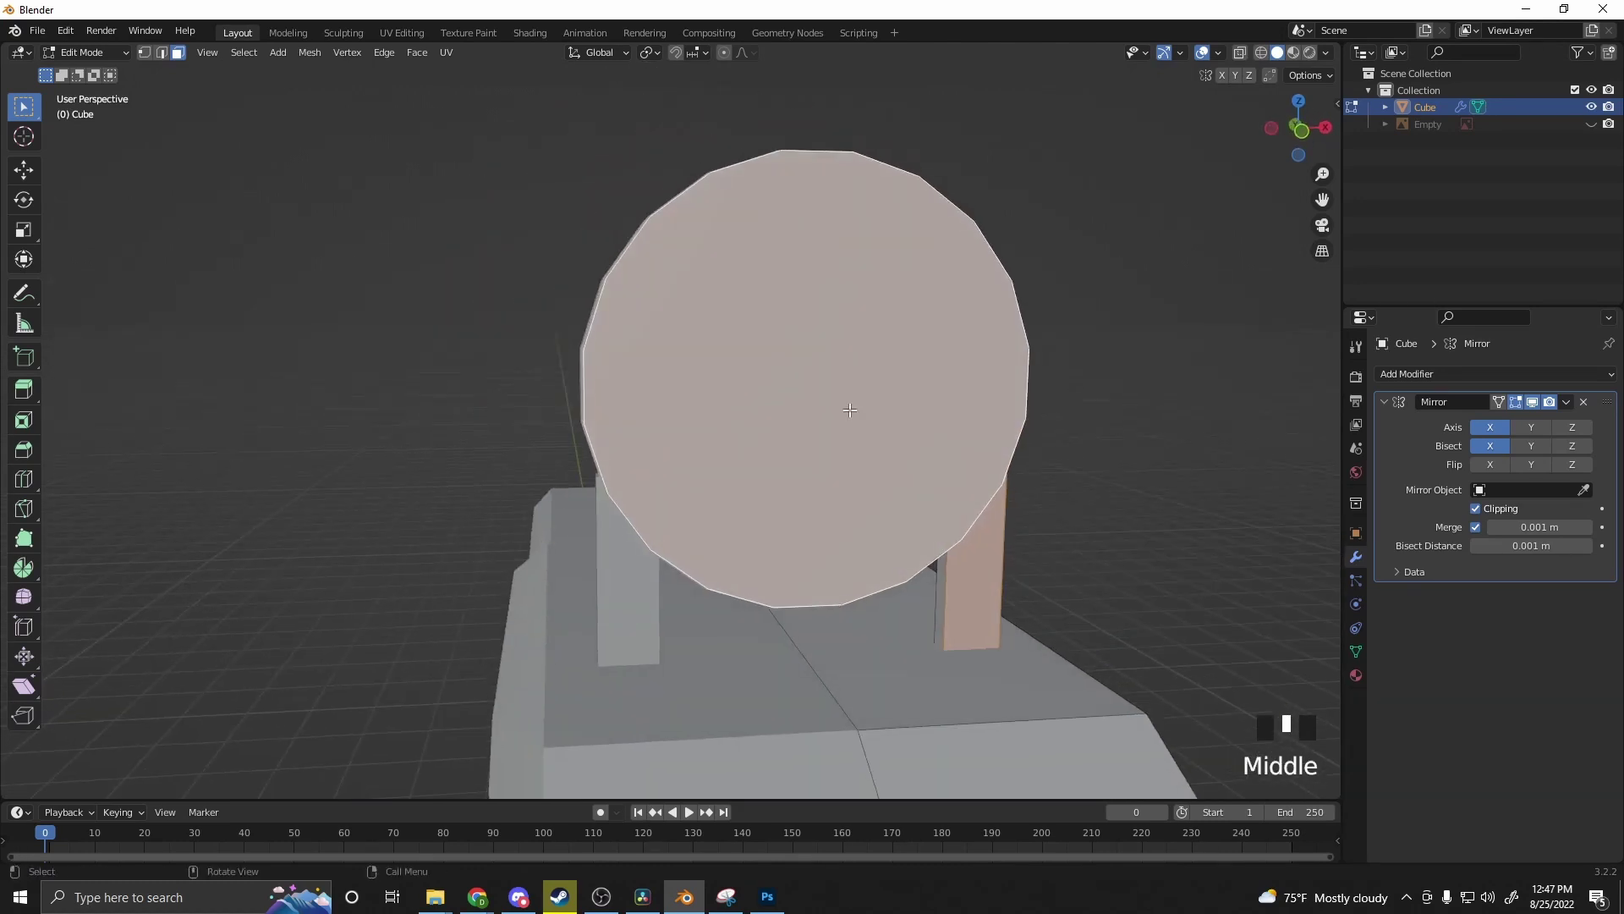
right_click(799, 370)
left_click(916, 522)
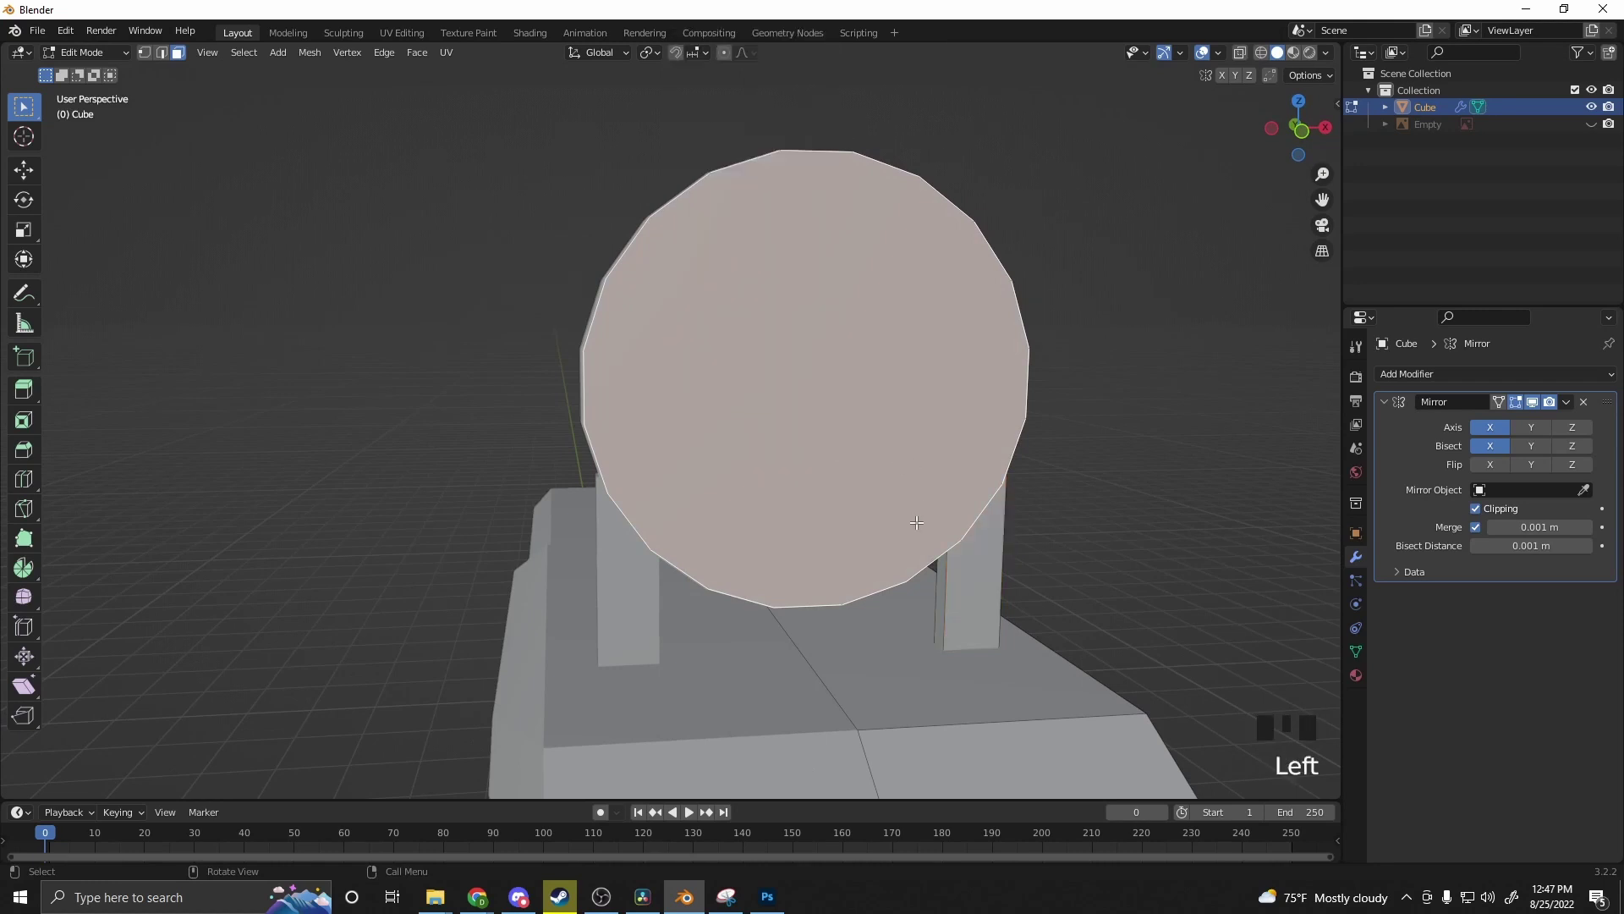
middle_click_drag(916, 522, 707, 561)
left_click(707, 561)
left_click(674, 470)
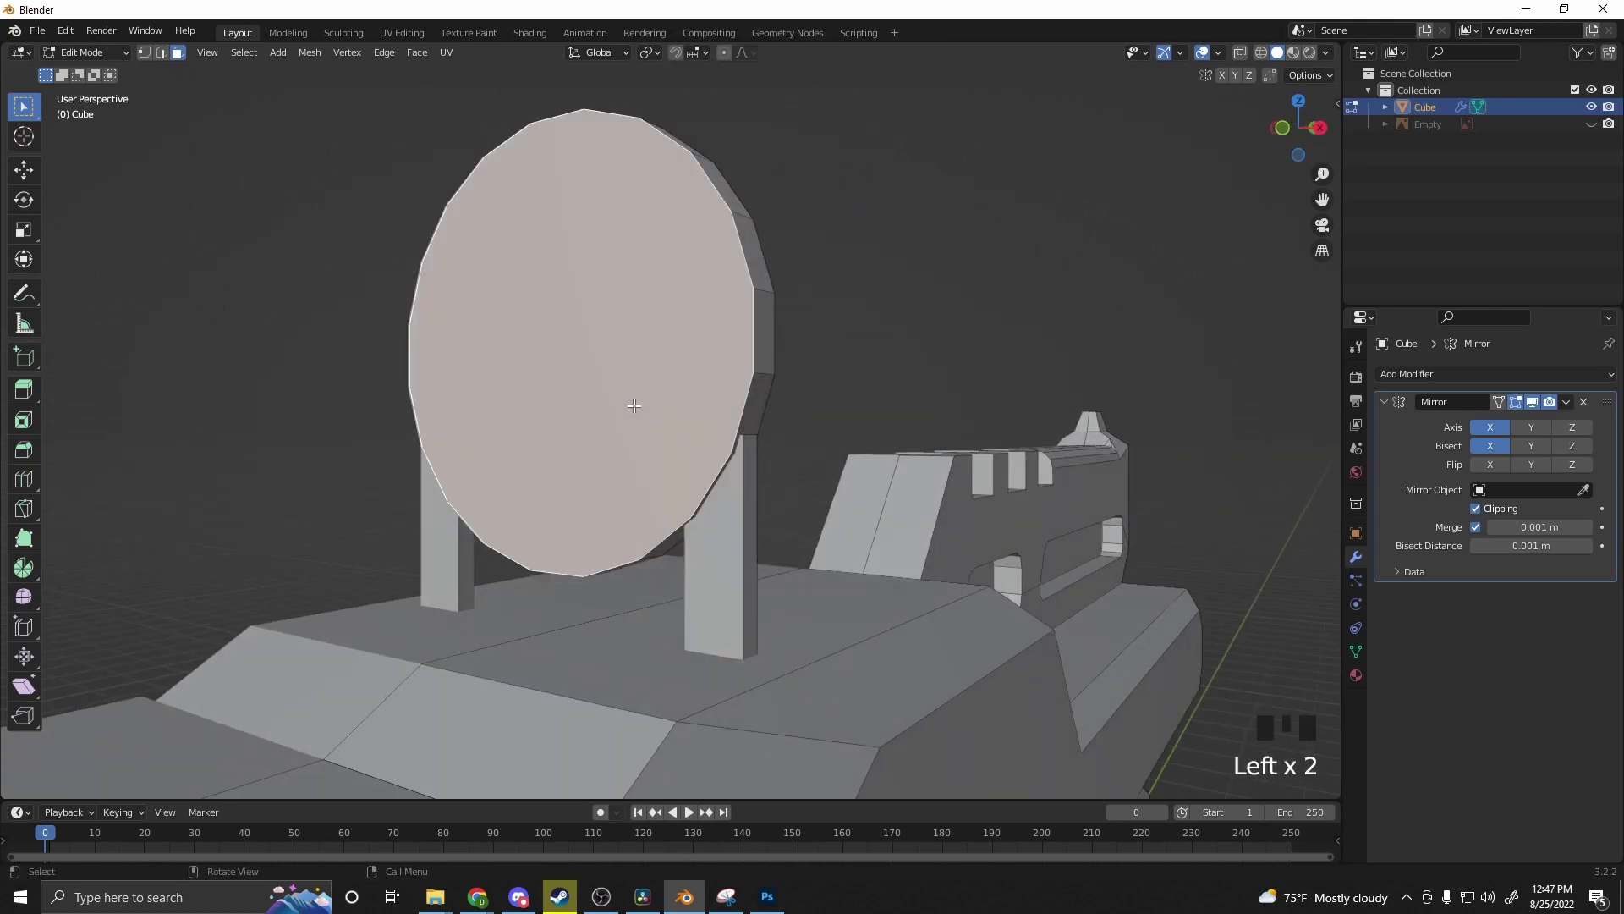
middle_click_drag(674, 470, 817, 575)
Step: In wireframe shading, select the post's inner top edge and lower it along Z to follow the disc's rim
left_click(818, 575)
key("z")
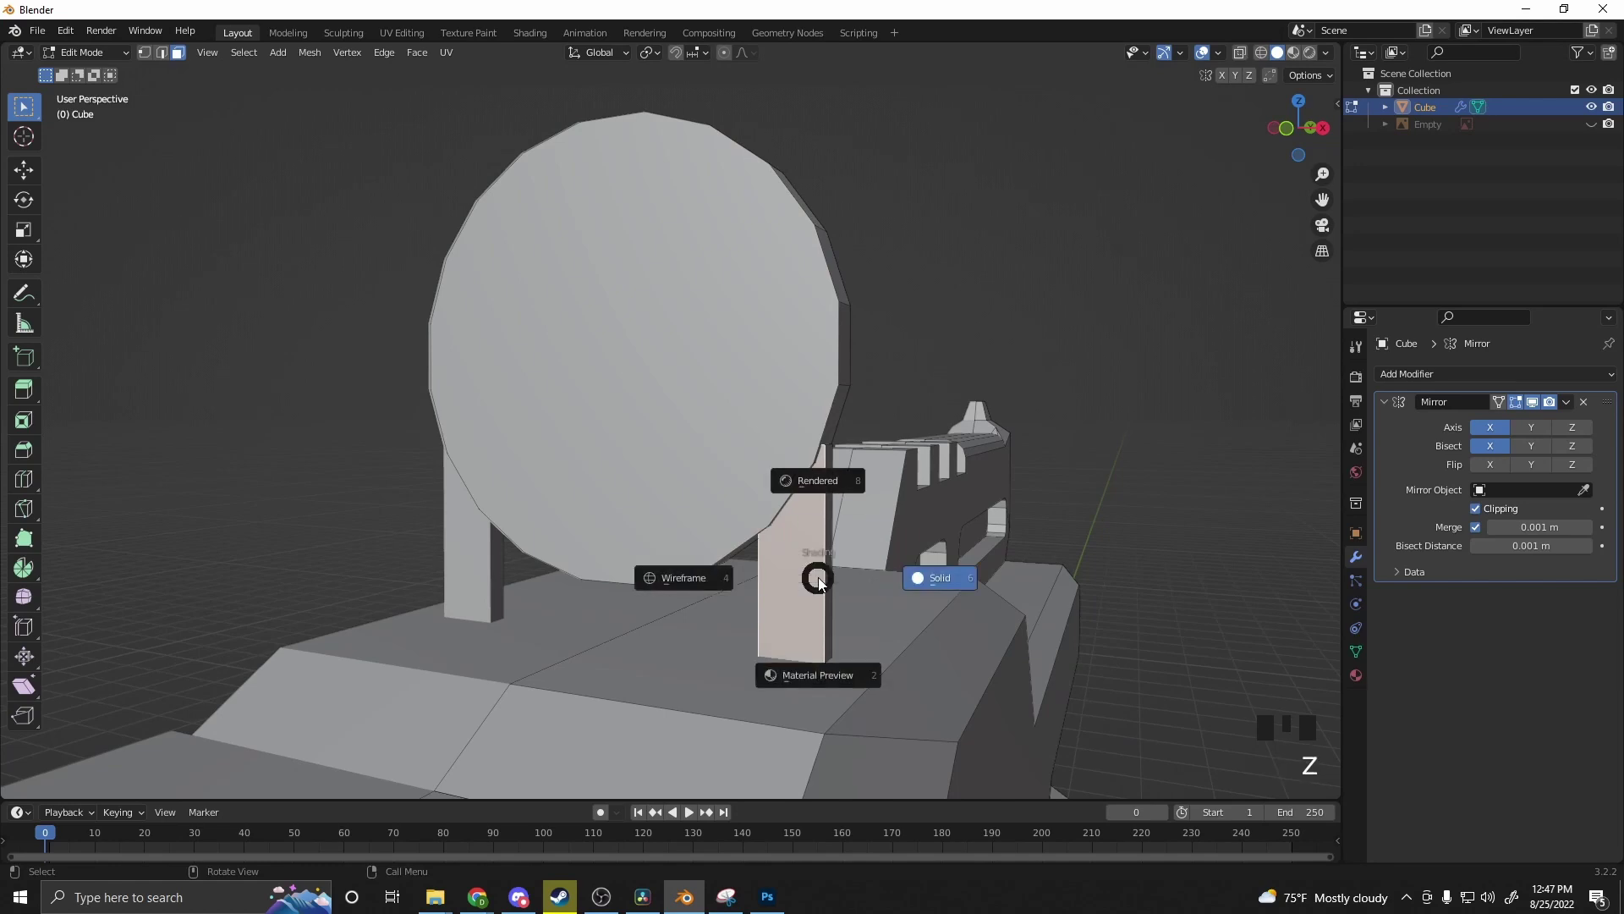
left_click(679, 573)
mouse_move(699, 580)
middle_mouse_down()
mouse_move(876, 515)
mouse_move(910, 555)
middle_mouse_up()
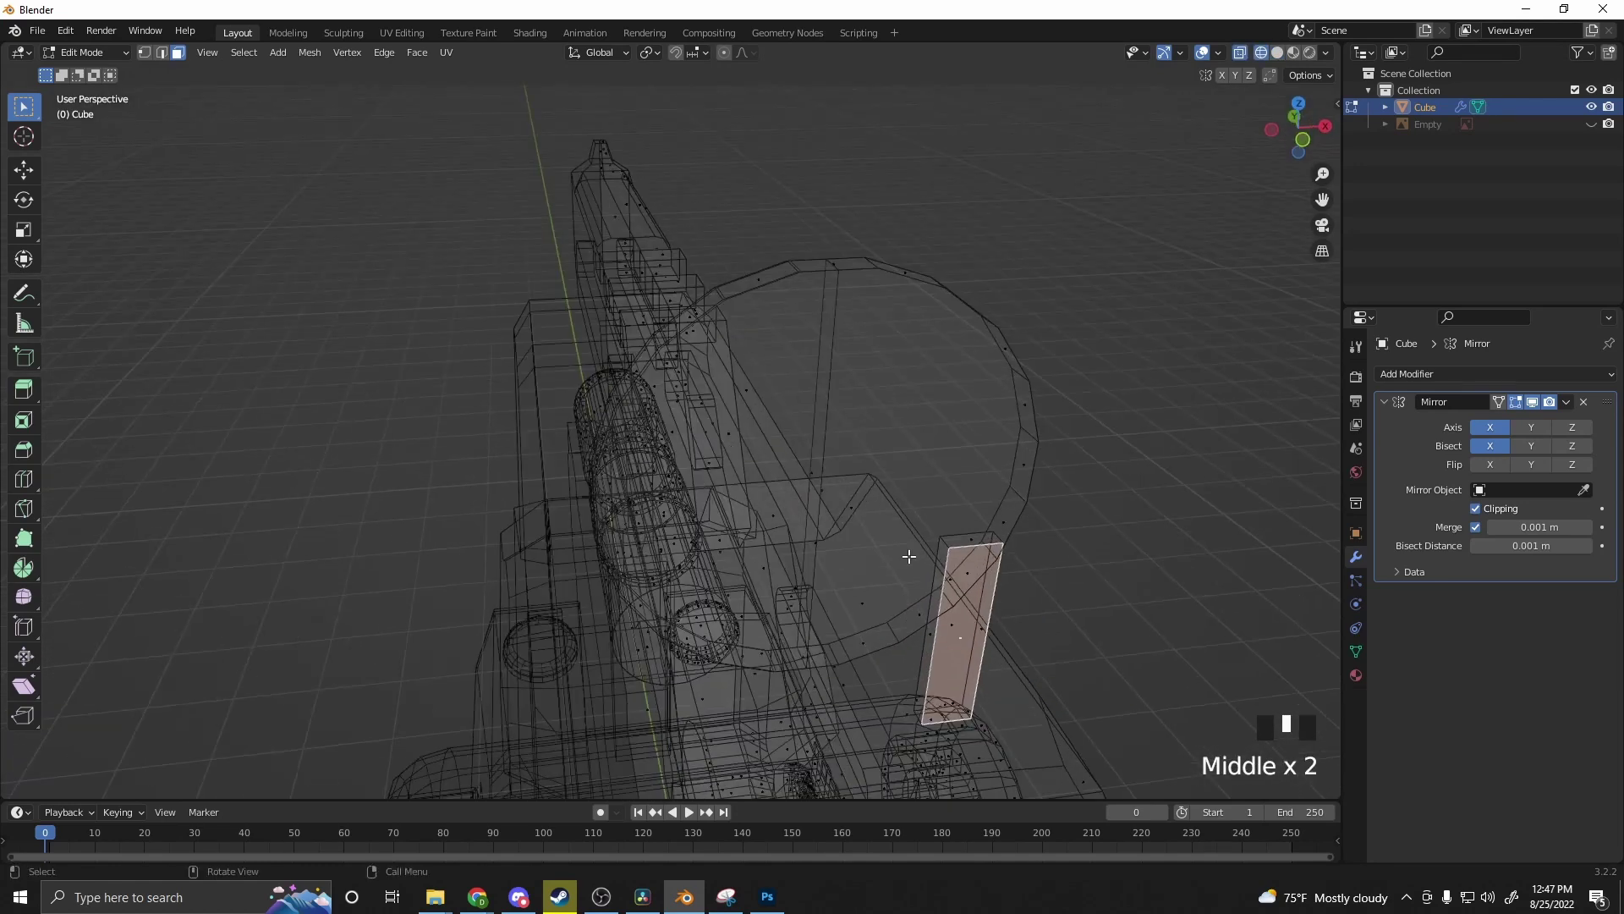
scroll(980, 609, "up", 2)
left_click(160, 52)
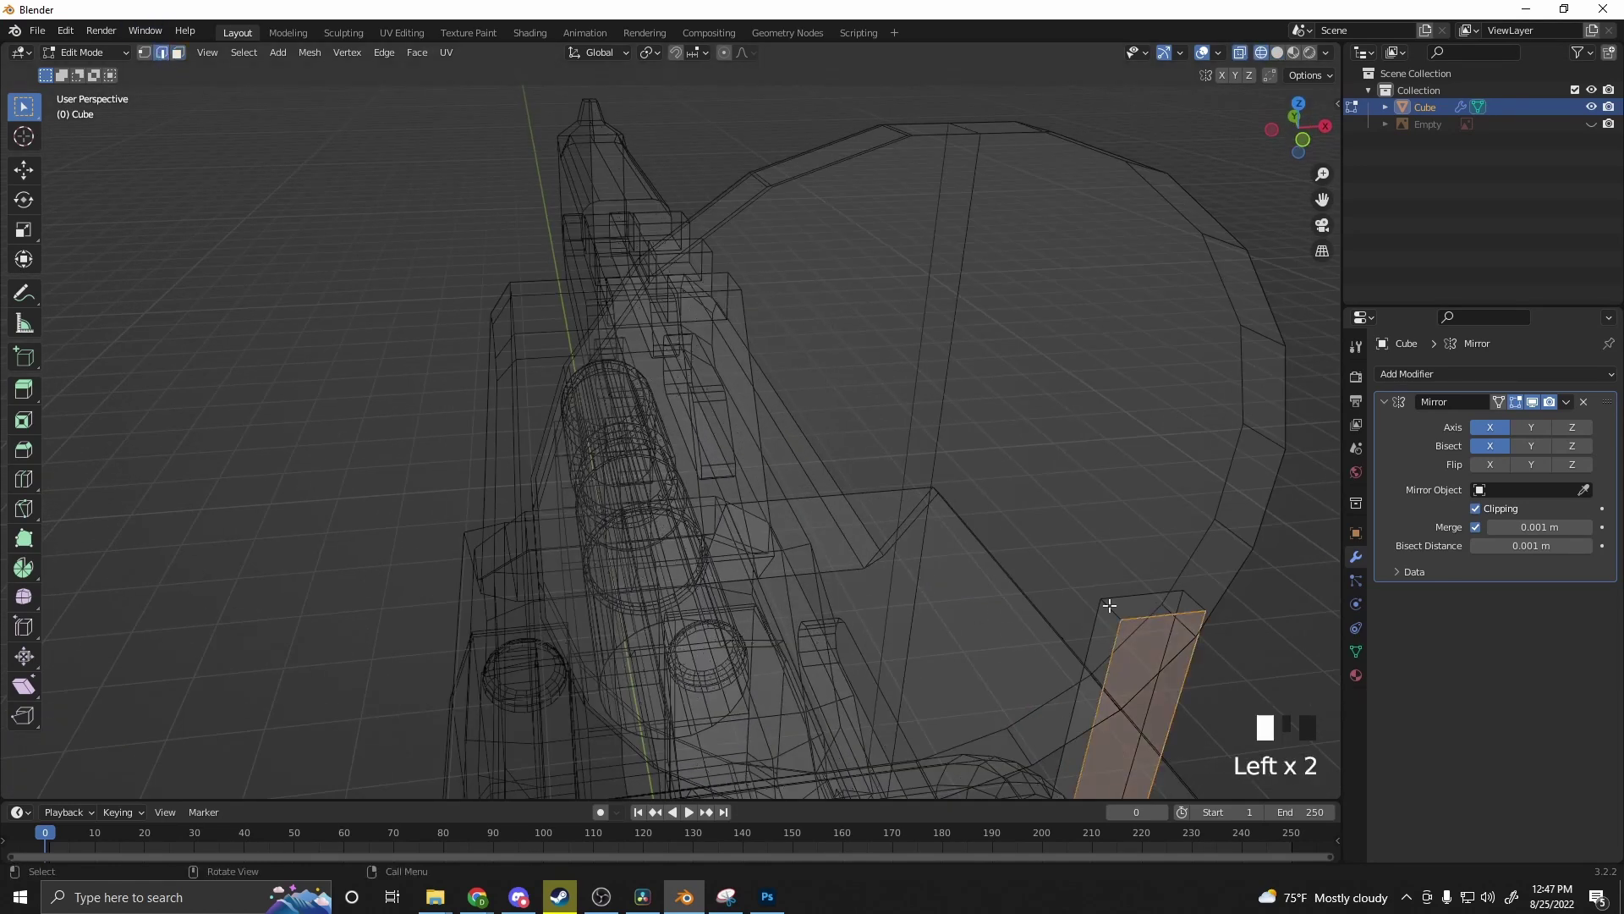
left_click(1108, 609)
key("g")
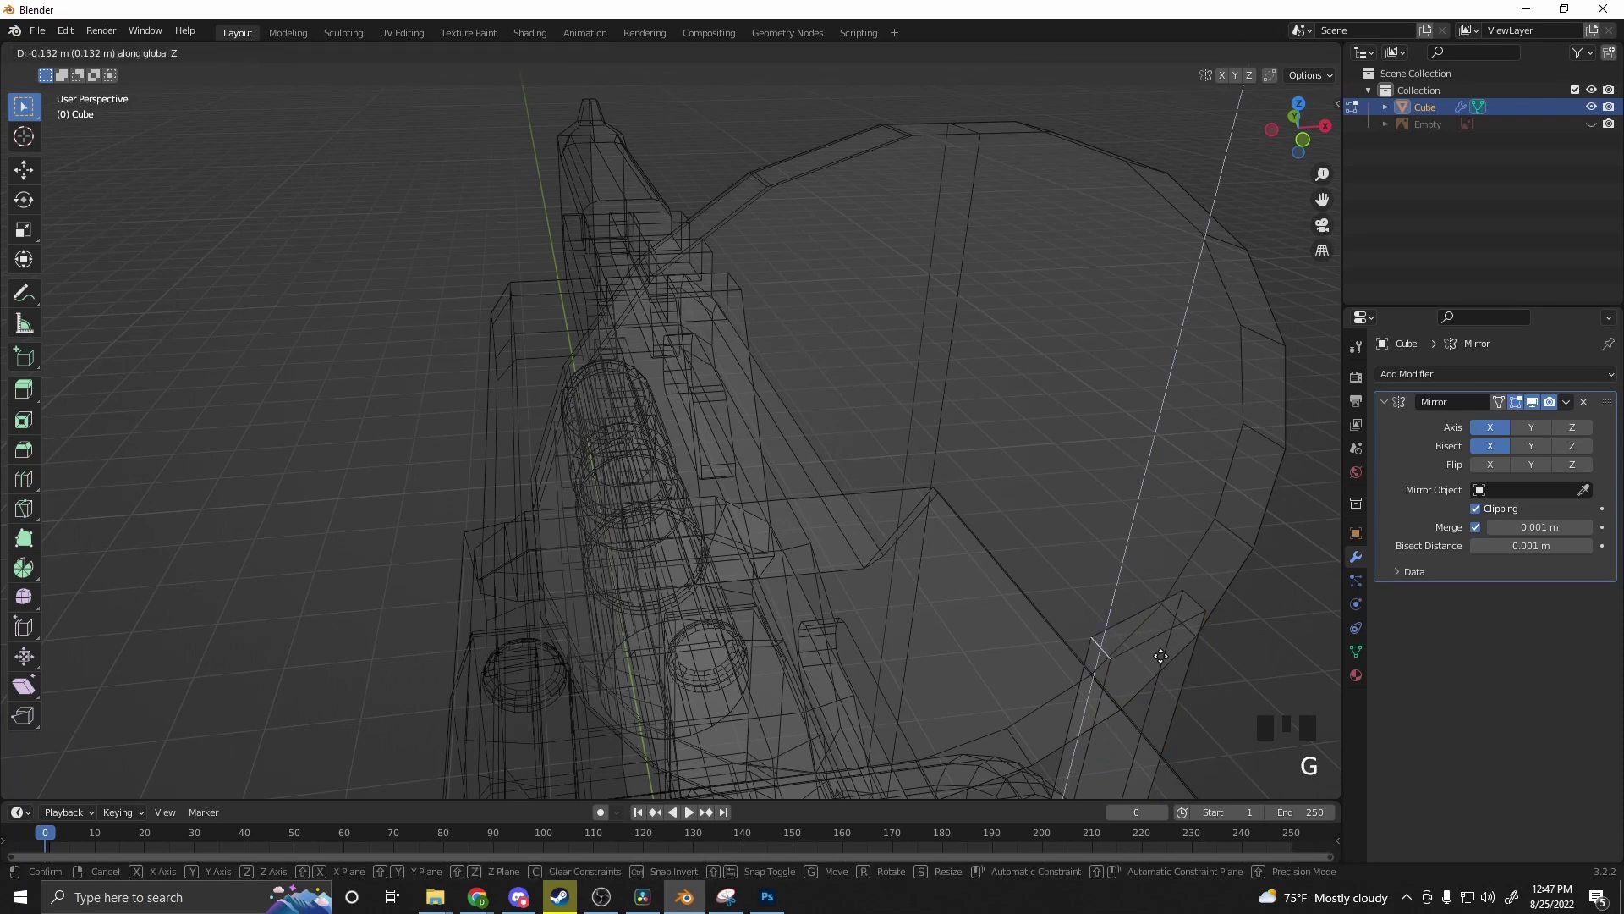
key("z")
left_click(1142, 682)
Step: Select the post's outer top edge and raise it along Z by about 0.08 m
middle_click_drag(1142, 681, 980, 489)
left_click(890, 449)
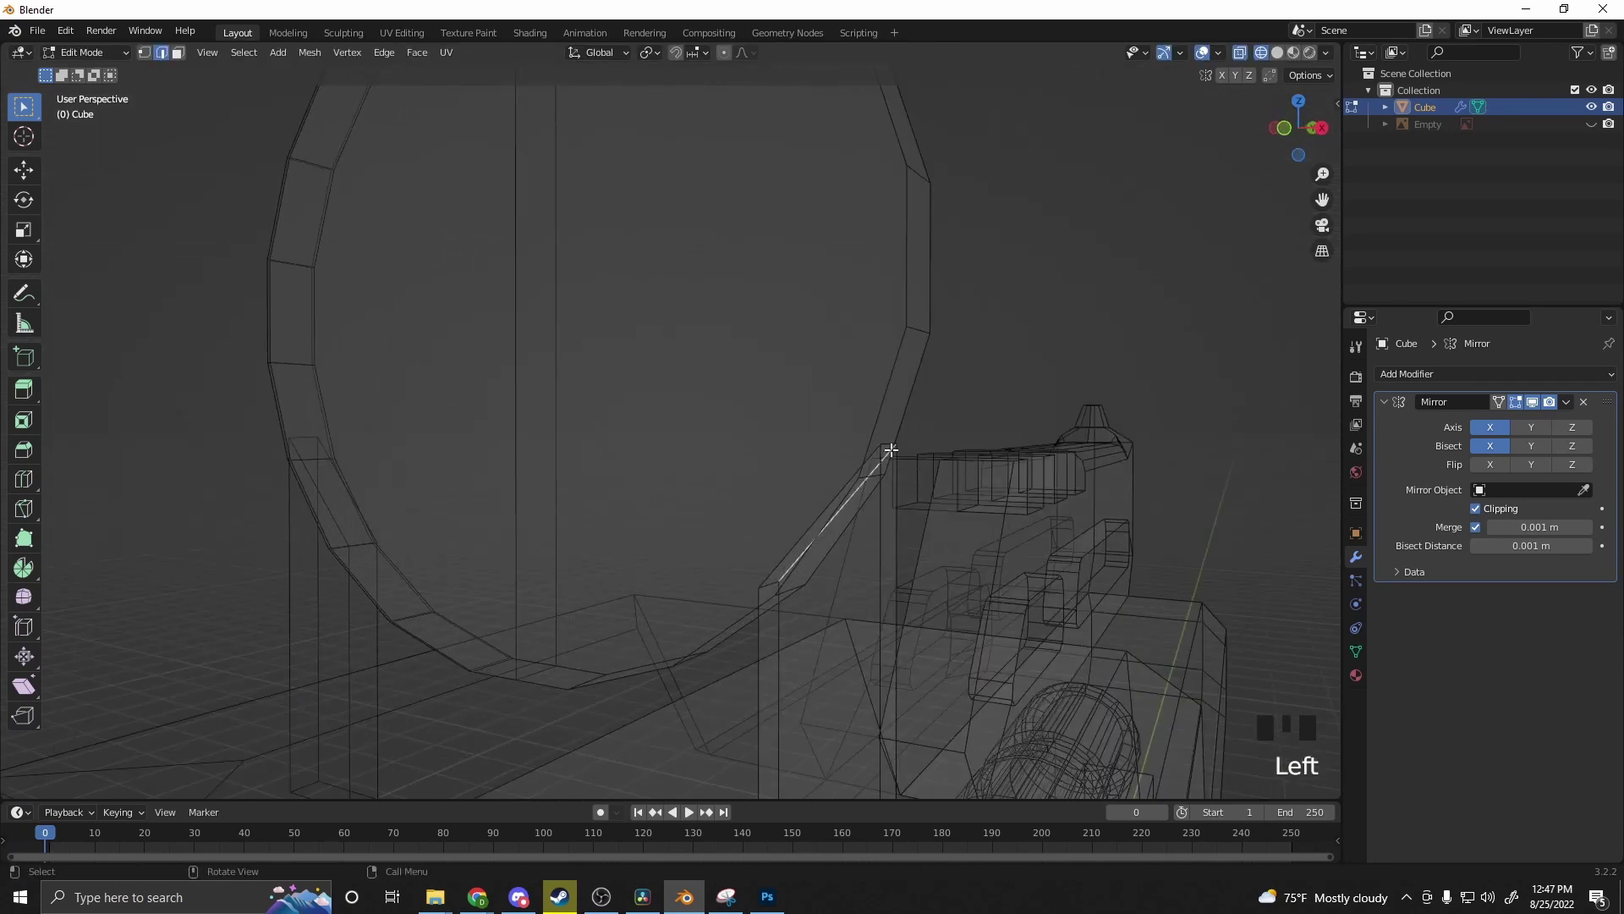
key("g")
left_click(929, 472)
left_click(882, 446)
left_click(885, 446)
key("g")
key("z")
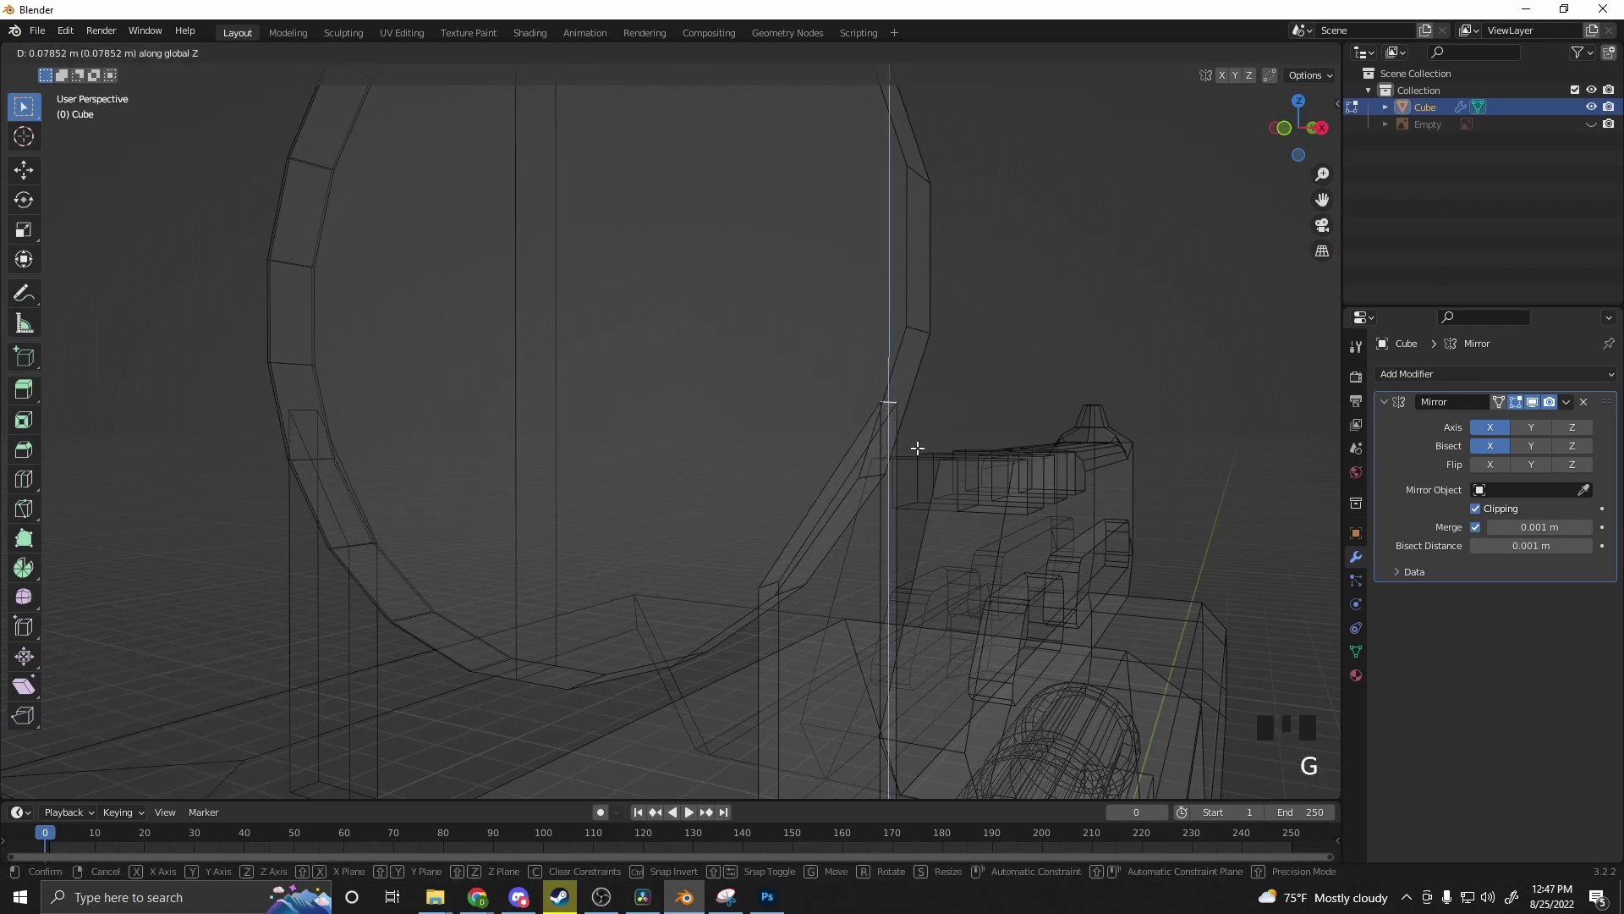
left_click(914, 449)
Step: Switch to Object Mode and restore solid shading to check the sloped post tops against the disc
middle_click_drag(914, 449, 961, 461)
scroll(961, 460, "down", 2)
left_click(810, 415)
key("Tab")
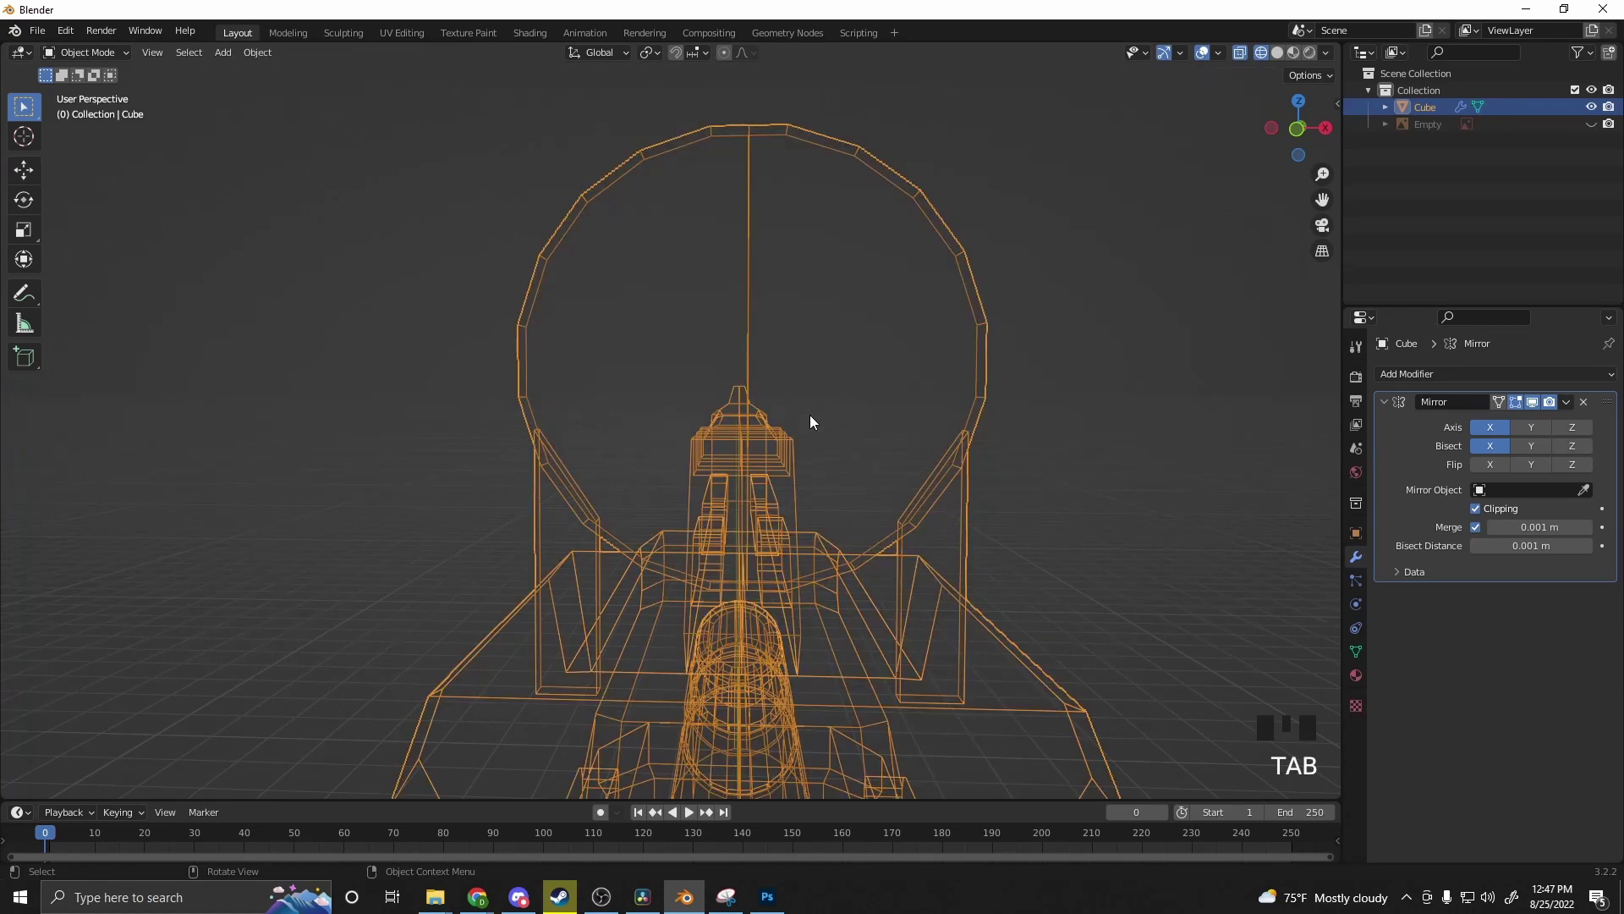
left_click(880, 422)
key("z")
left_click(742, 404)
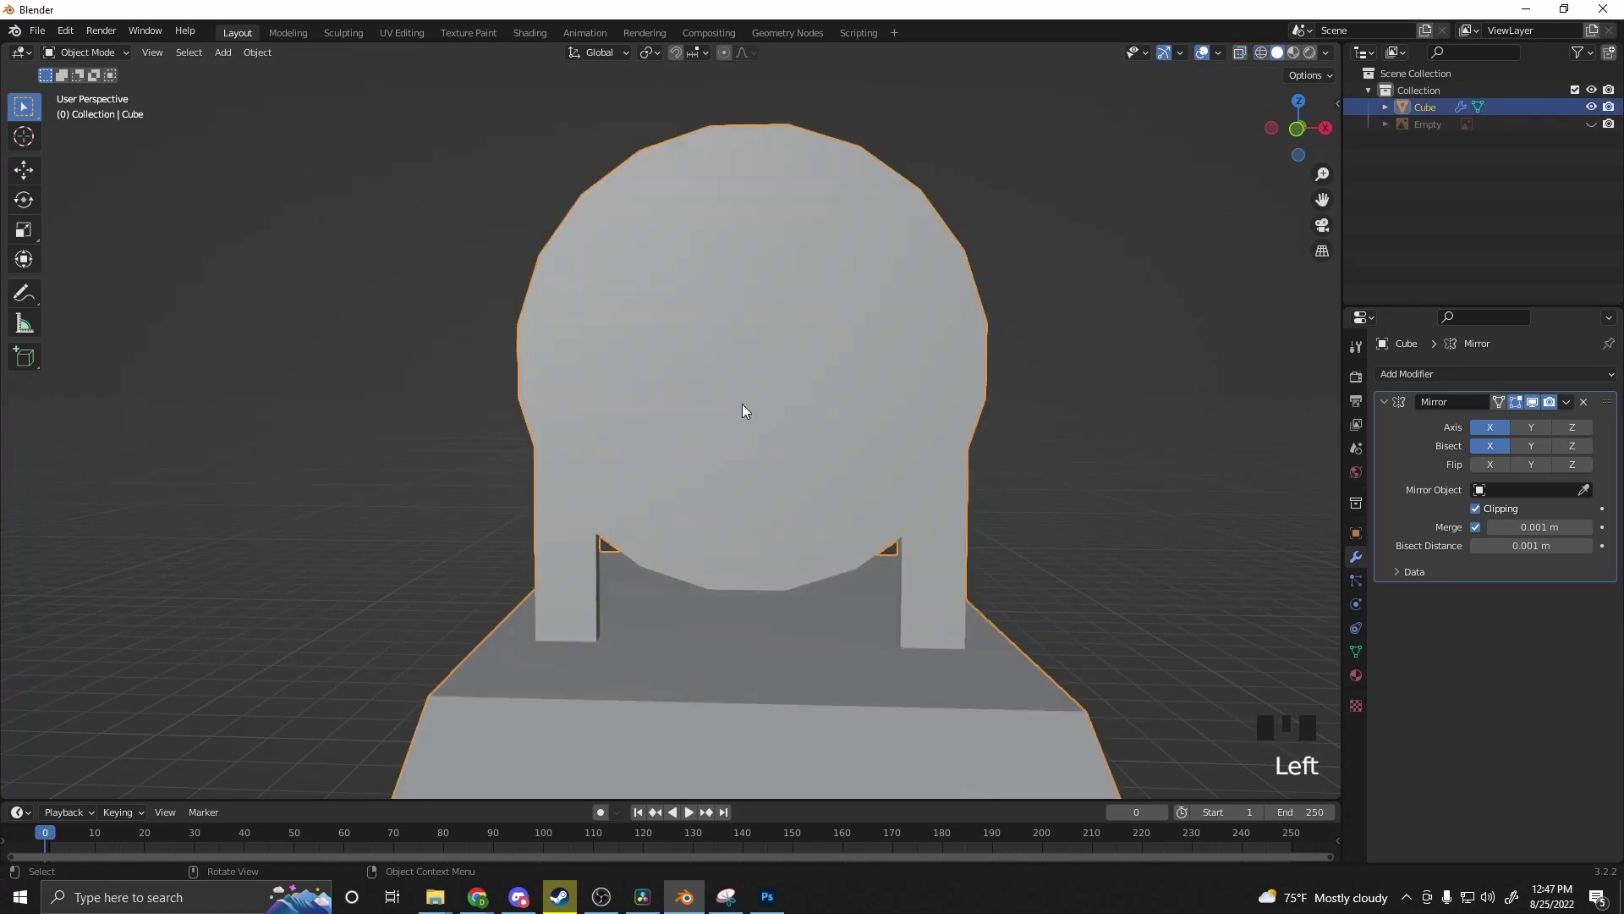
Step: With Grid Modeler on the disc's face, draw a concentric 20-edge circle one cell inside the rim and Boolean Cut it through
key("Tab")
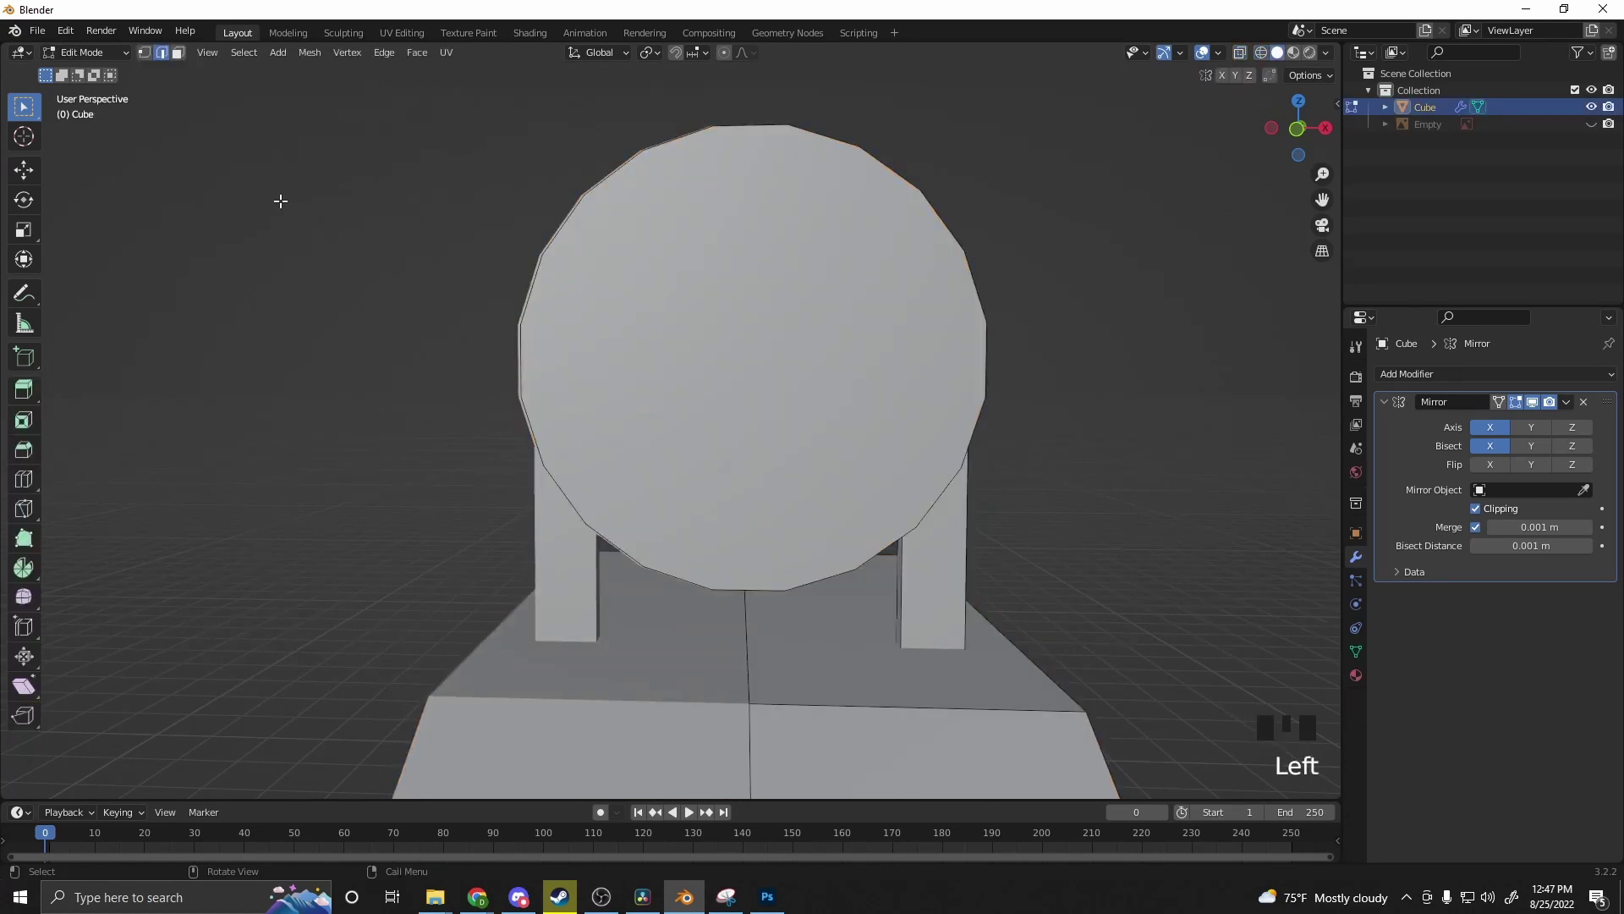
left_click(178, 53)
right_click(744, 374)
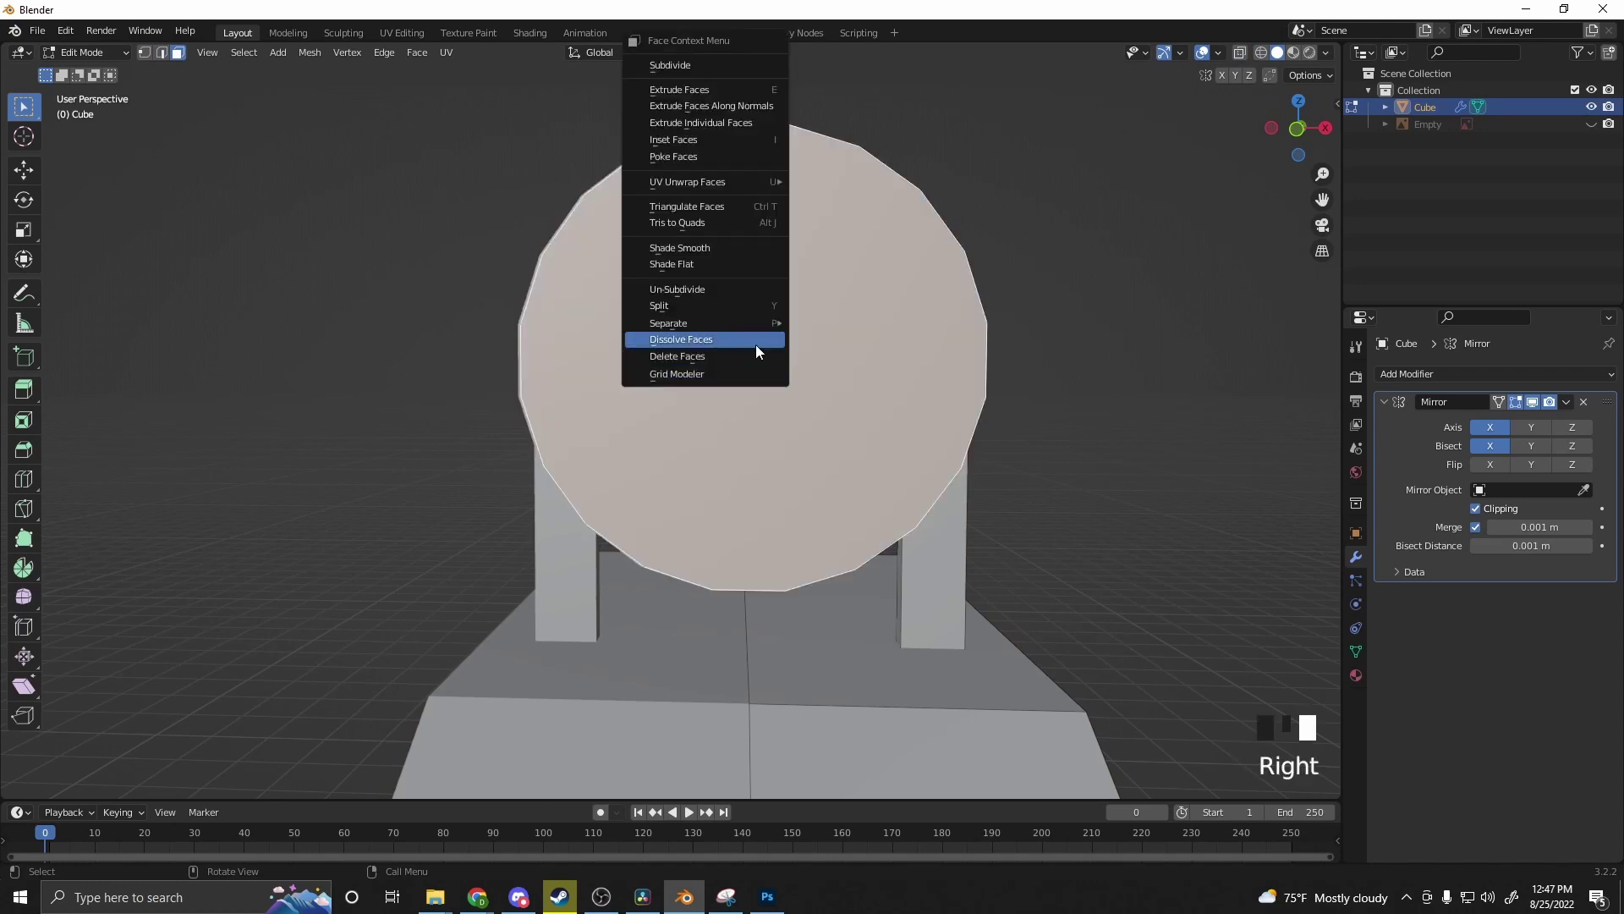
left_click(741, 375)
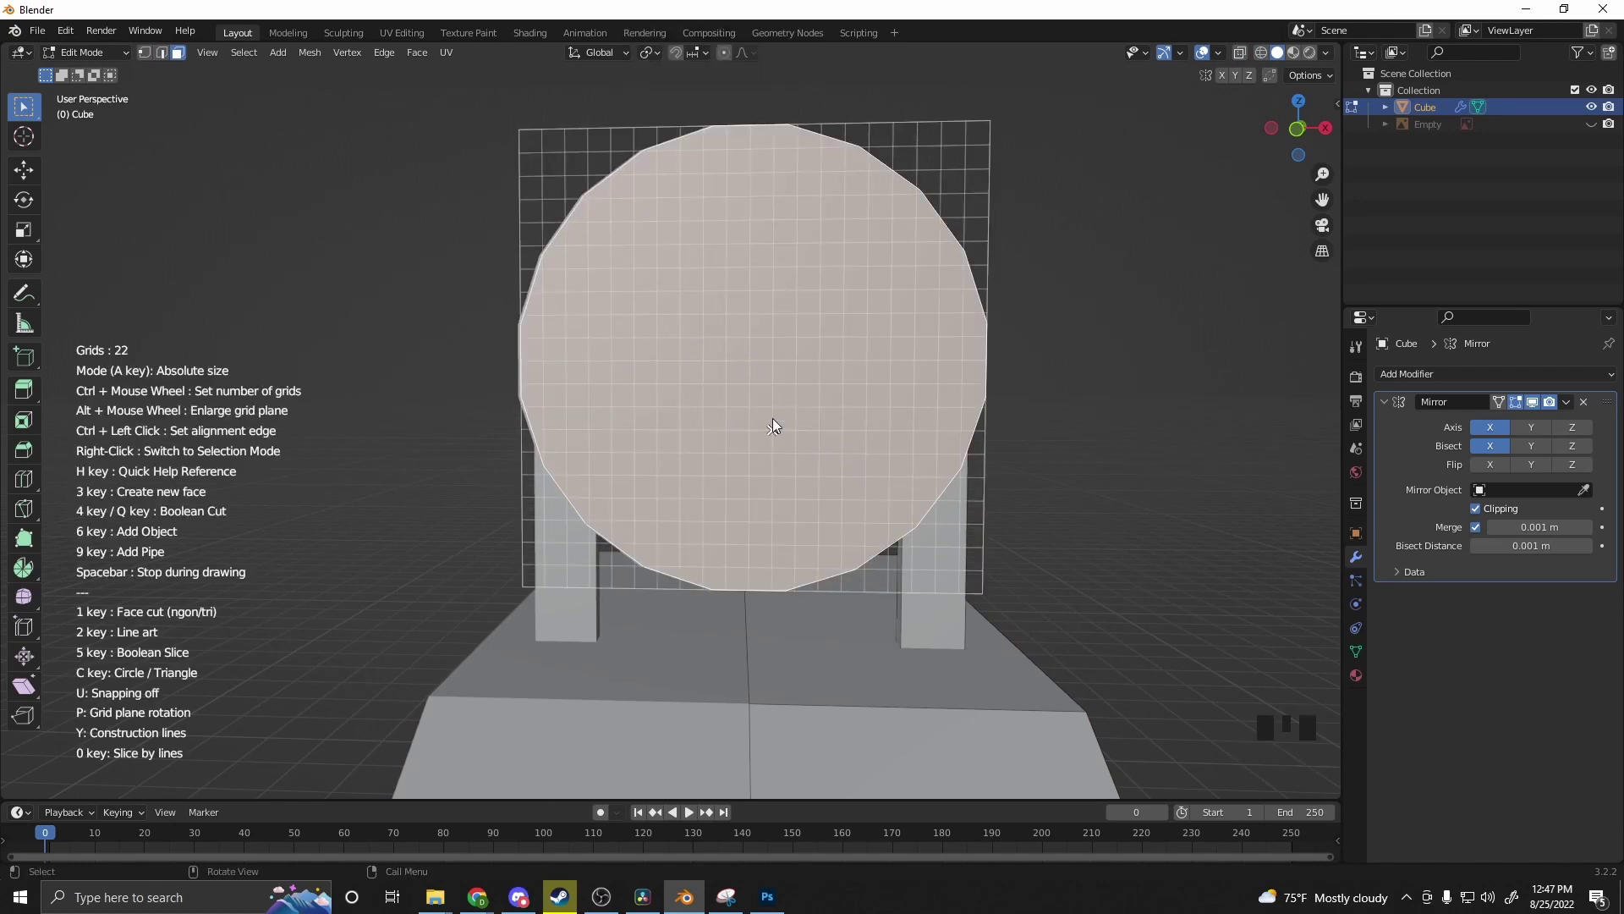
left_click(748, 364)
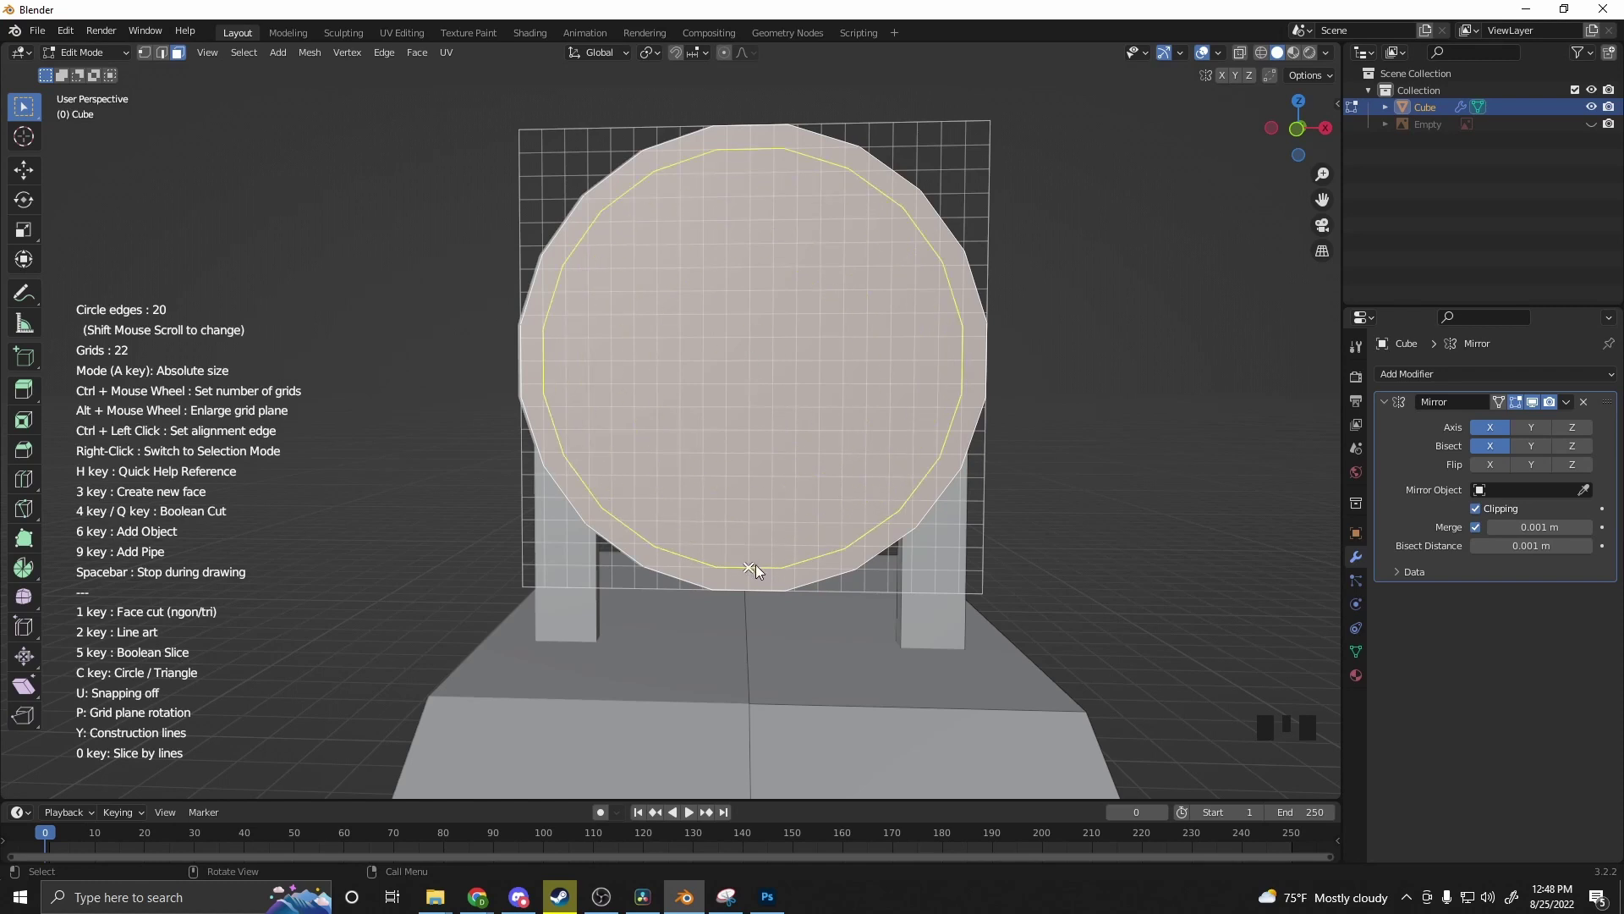
left_click(825, 617)
middle_click(1024, 561)
scroll(1046, 564, "down", 4)
mouse_move(1046, 564)
middle_mouse_down()
mouse_move(1030, 558)
mouse_move(1043, 546)
middle_mouse_up()
scroll(1044, 546, "up", 9)
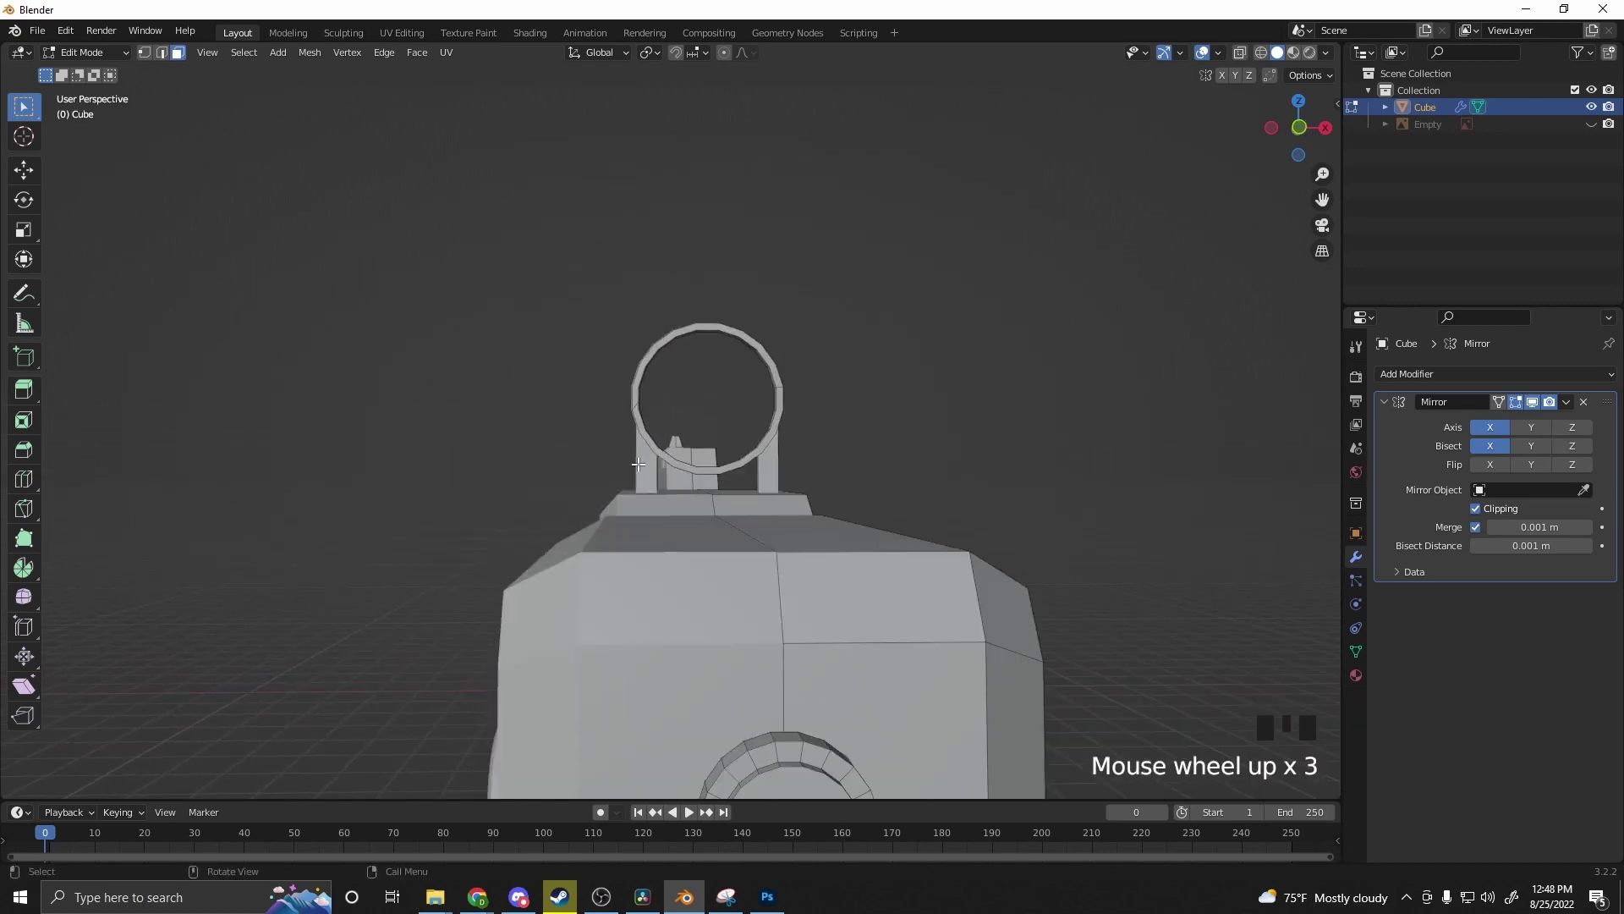
Step: Select the linked post and ring together and scale them uniformly to about 0.854
left_click(1018, 564)
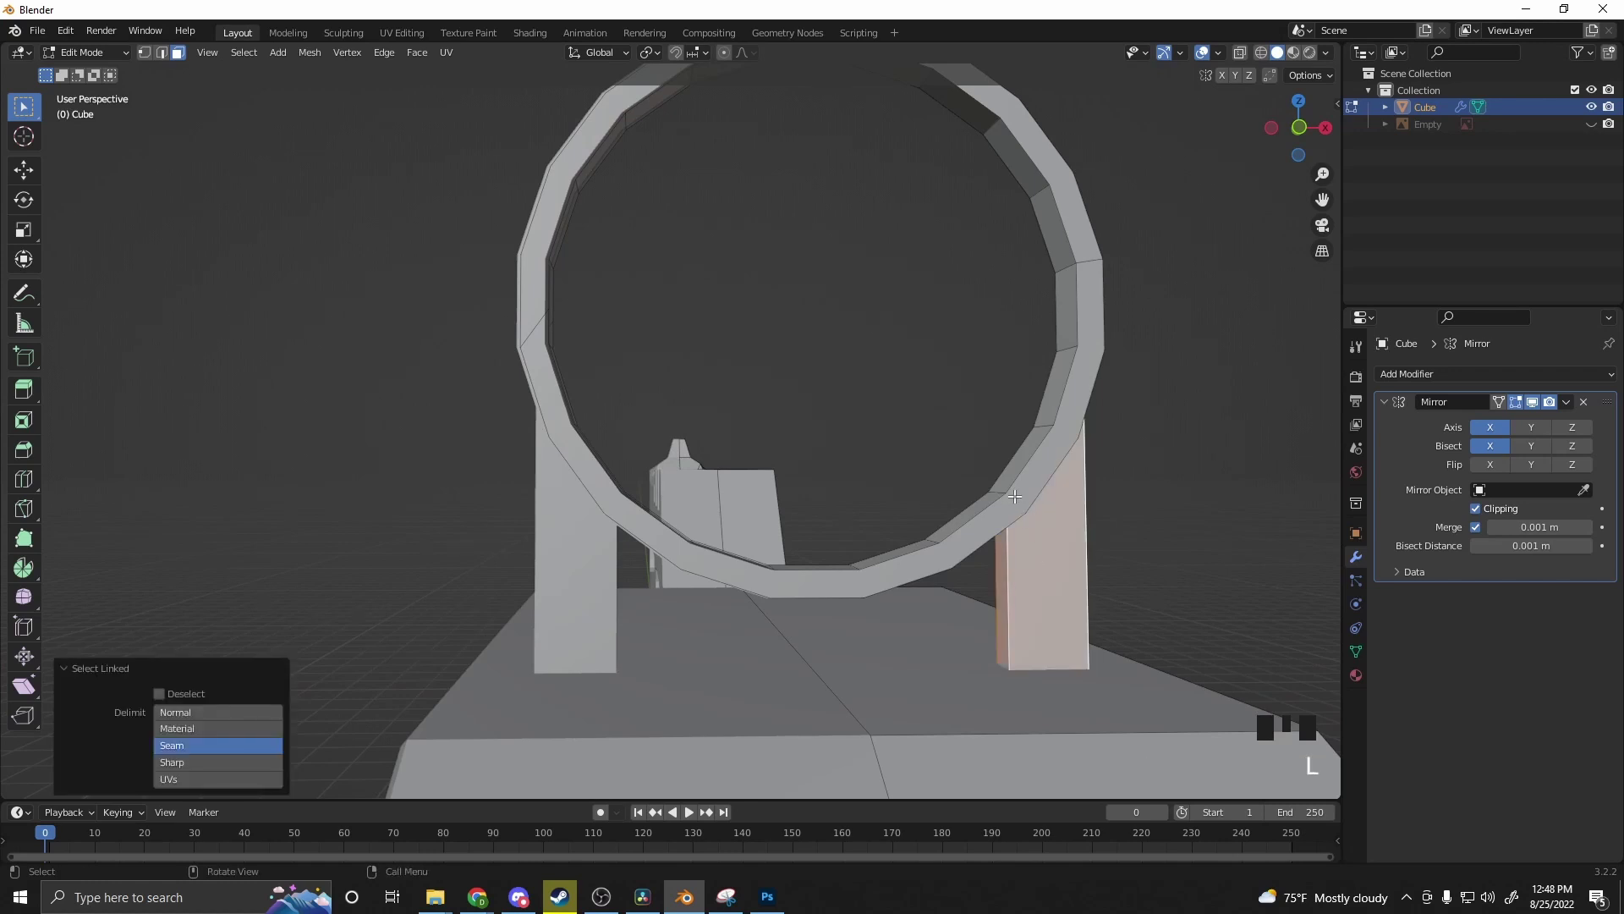
key("l")
key("s")
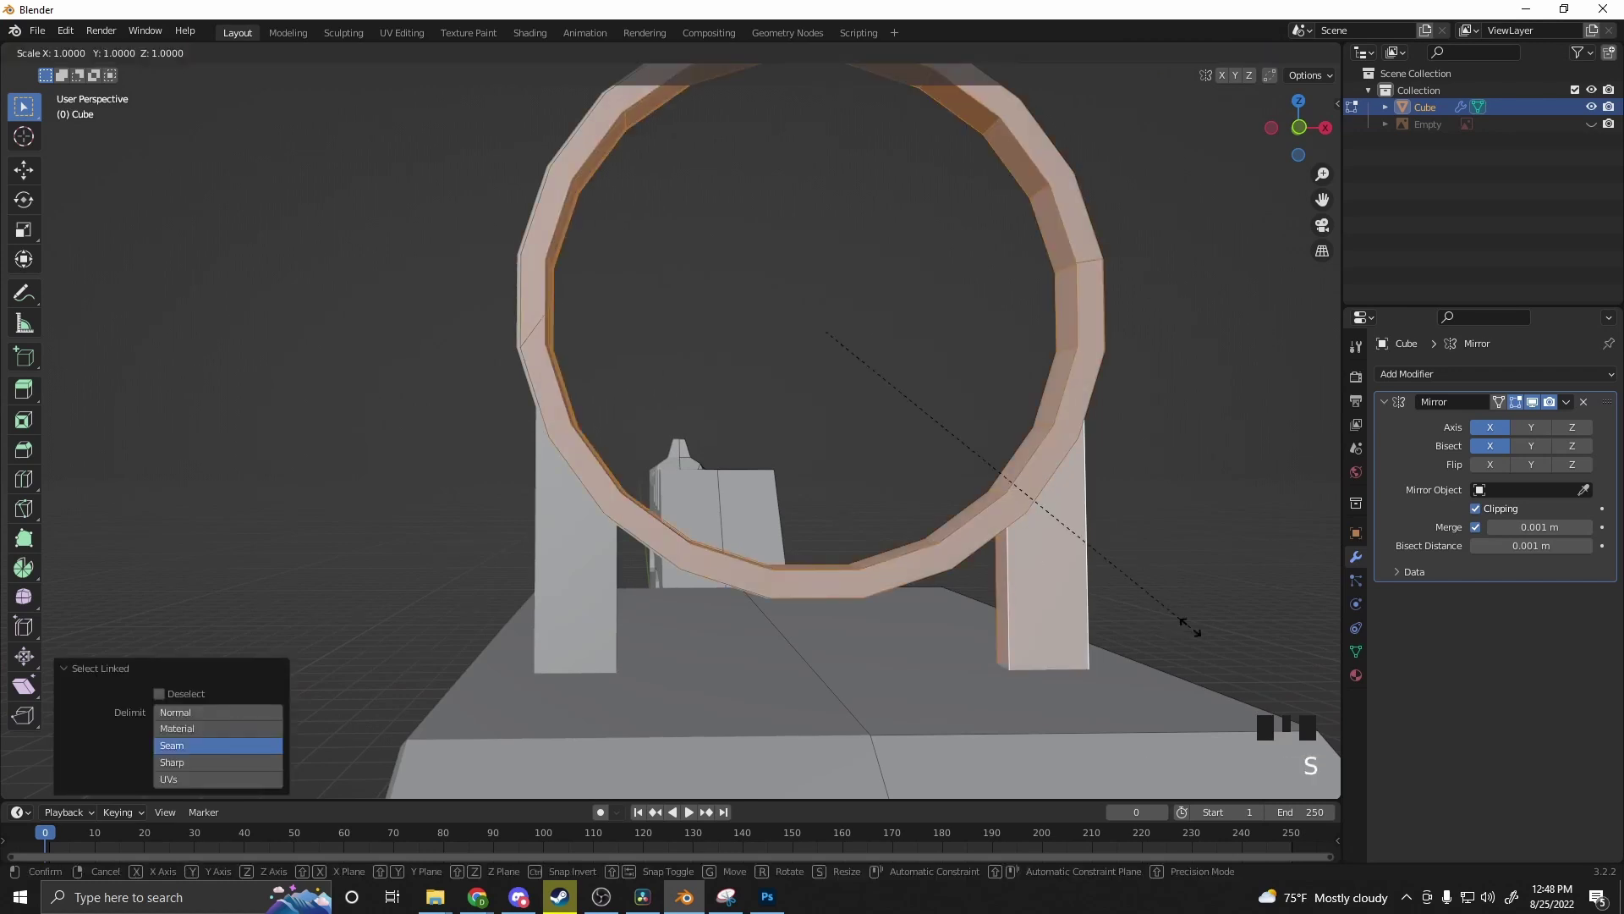
left_click(1112, 611)
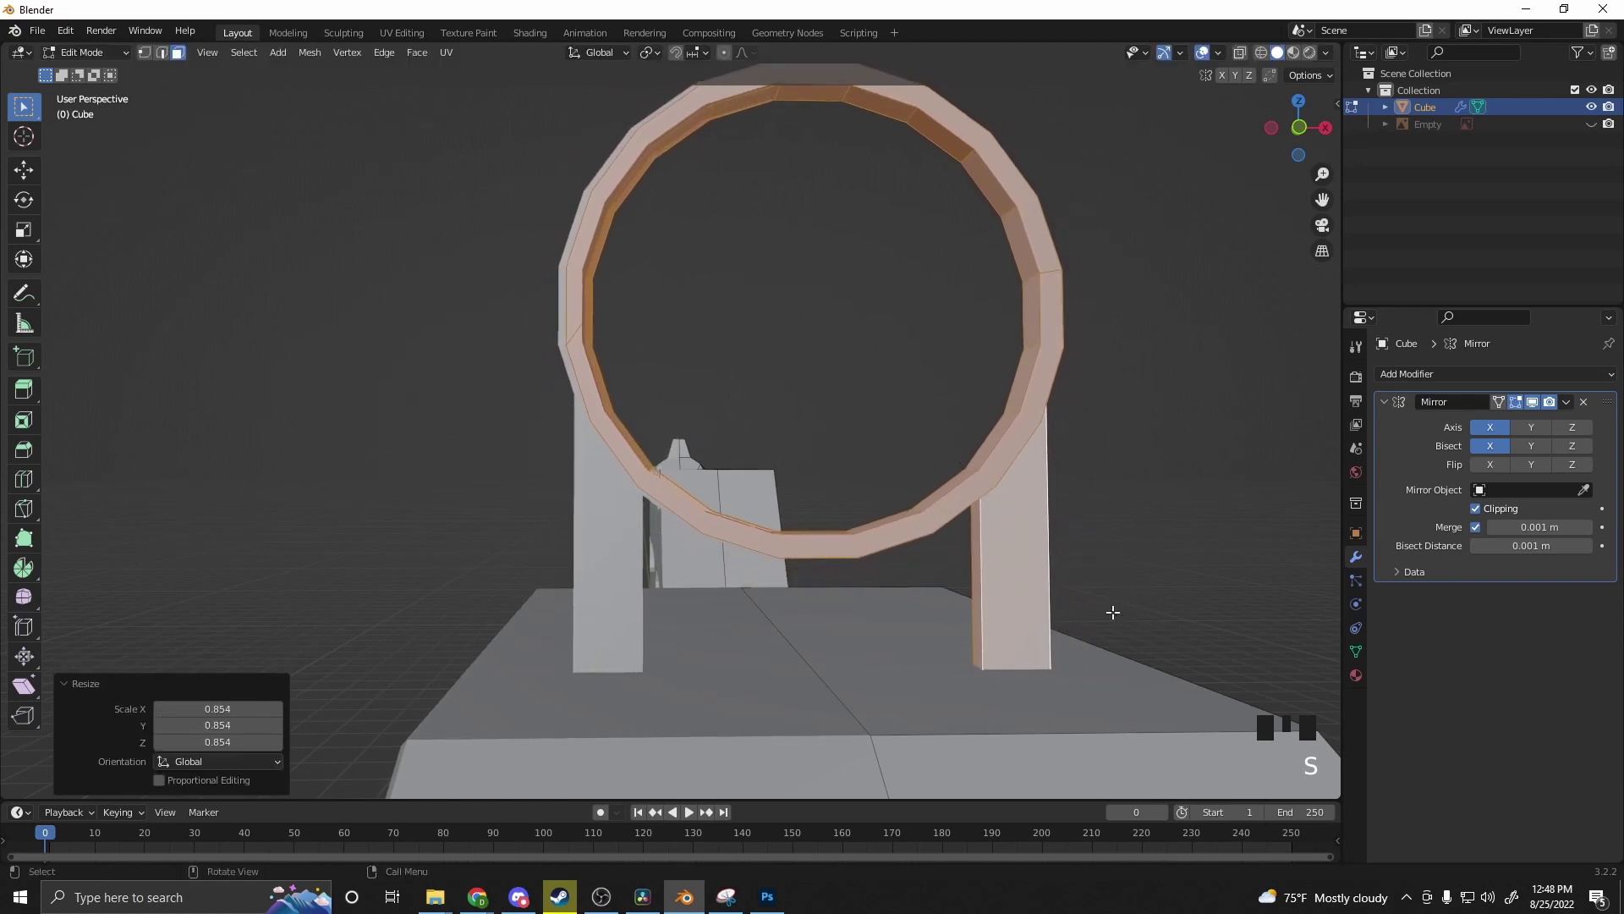
left_click(1066, 586)
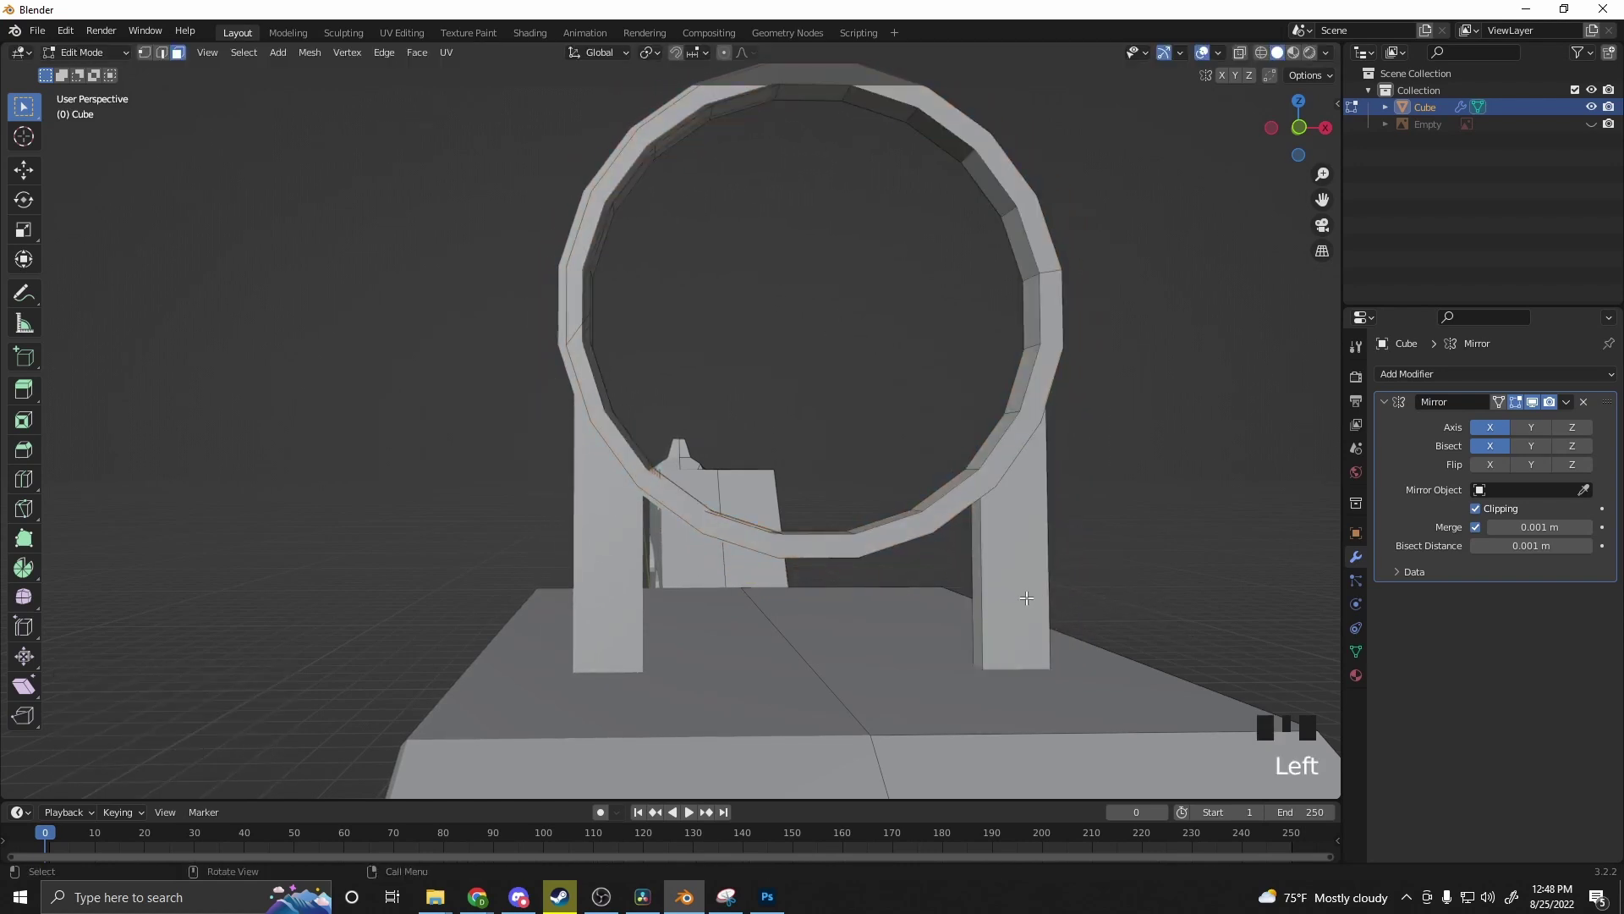
left_click(1025, 595)
key("k")
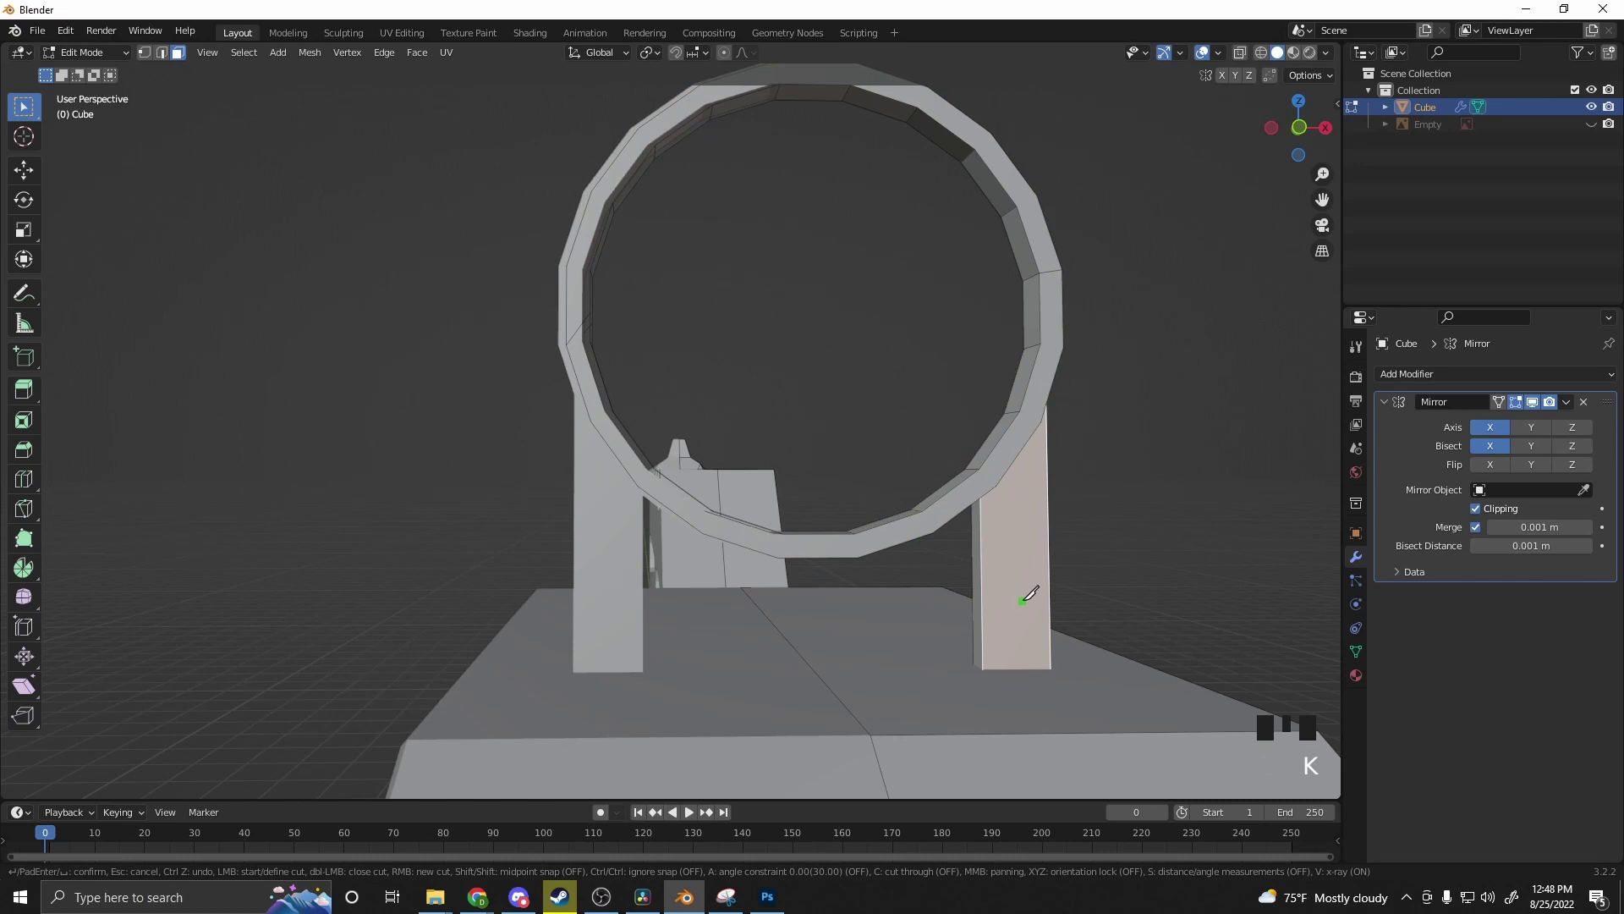
left_click(1021, 601)
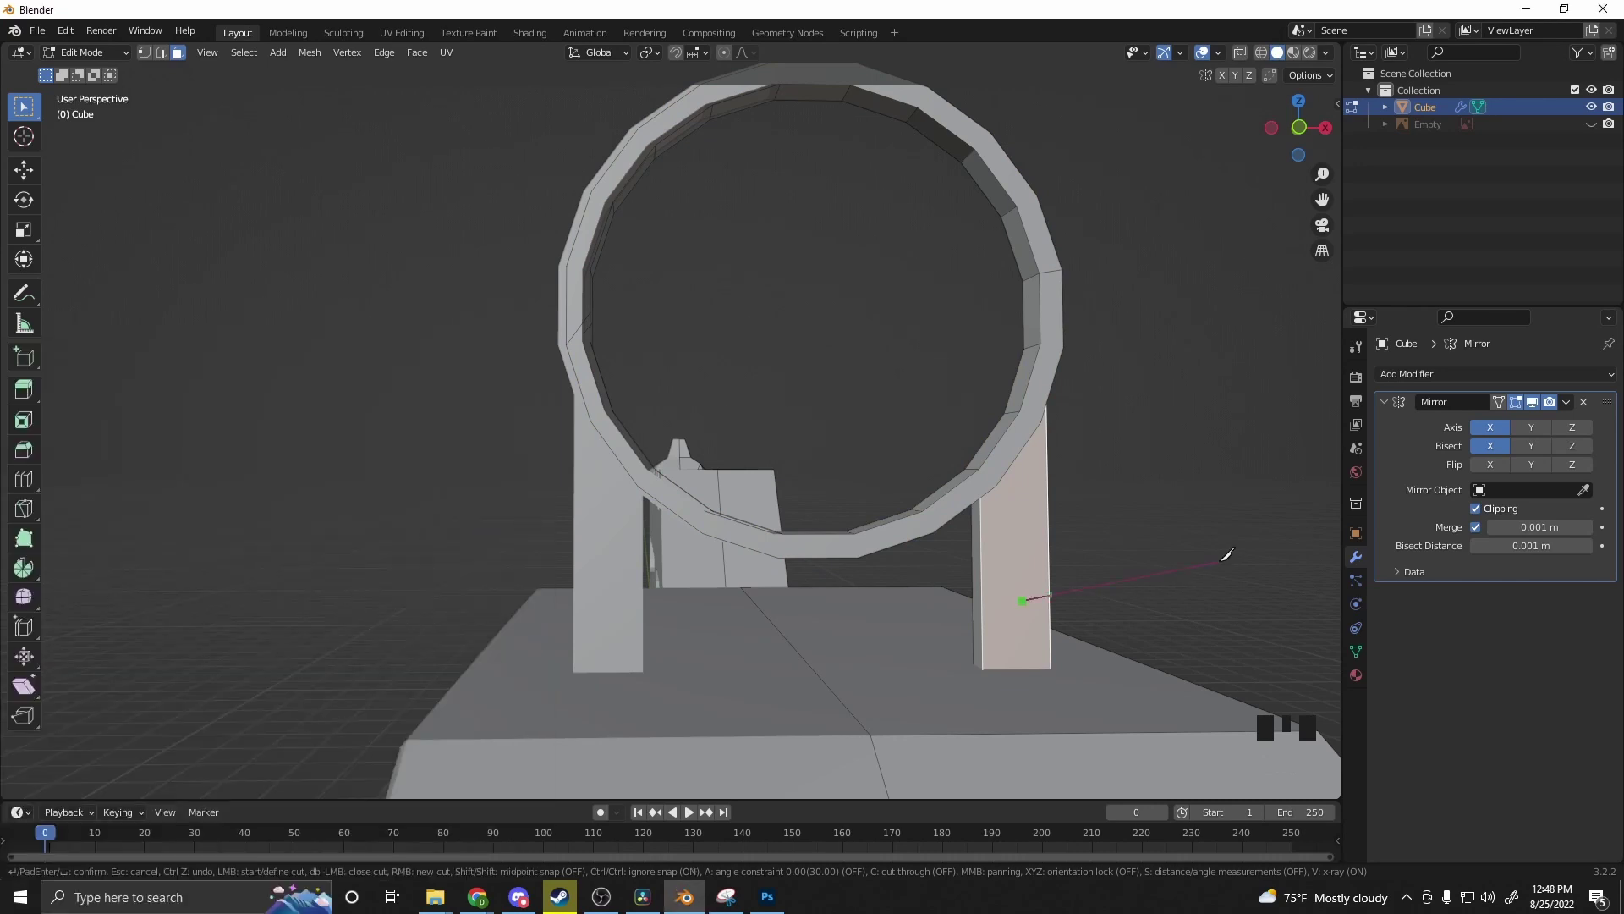
key("Escape")
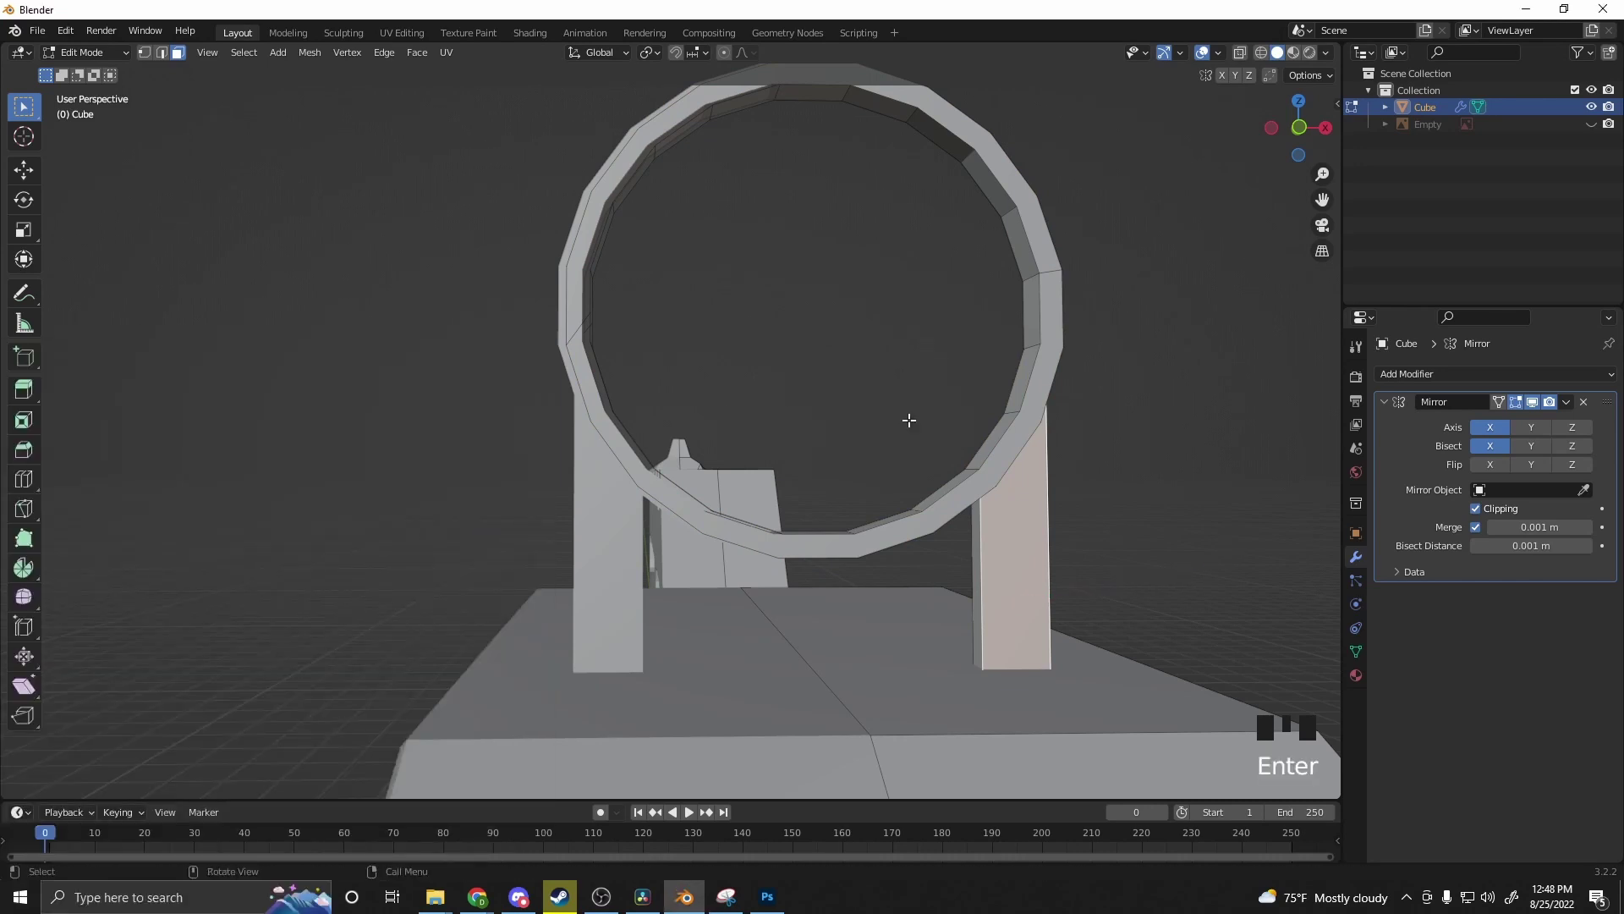
Step: Select the whole linked post and scale it along Z to about 0.68
key("l")
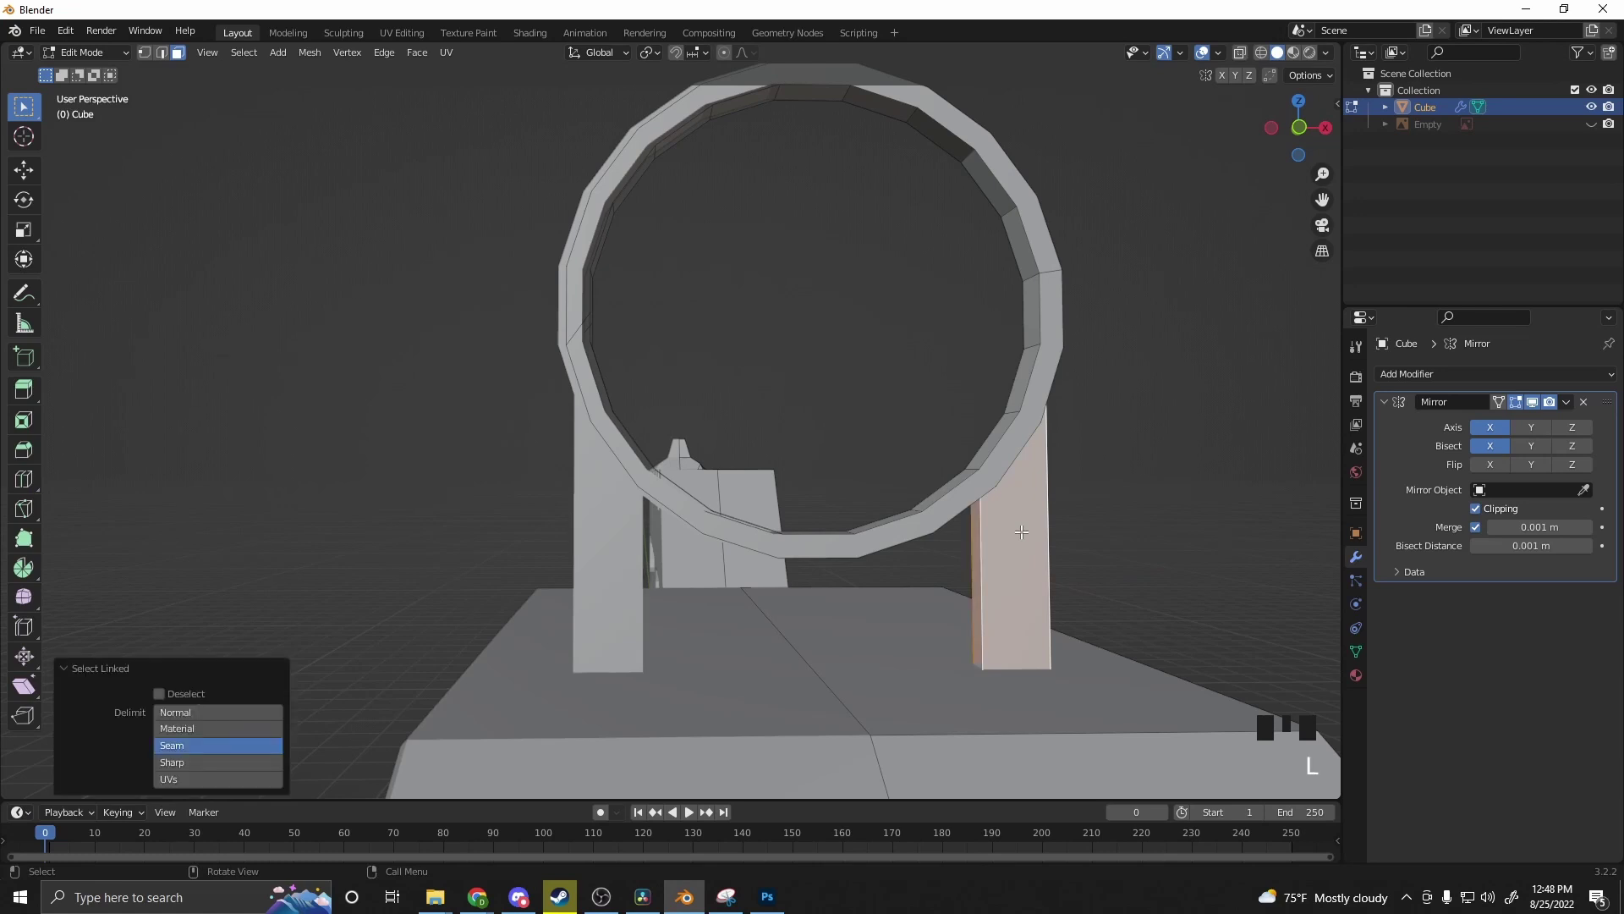
key("s")
key("z")
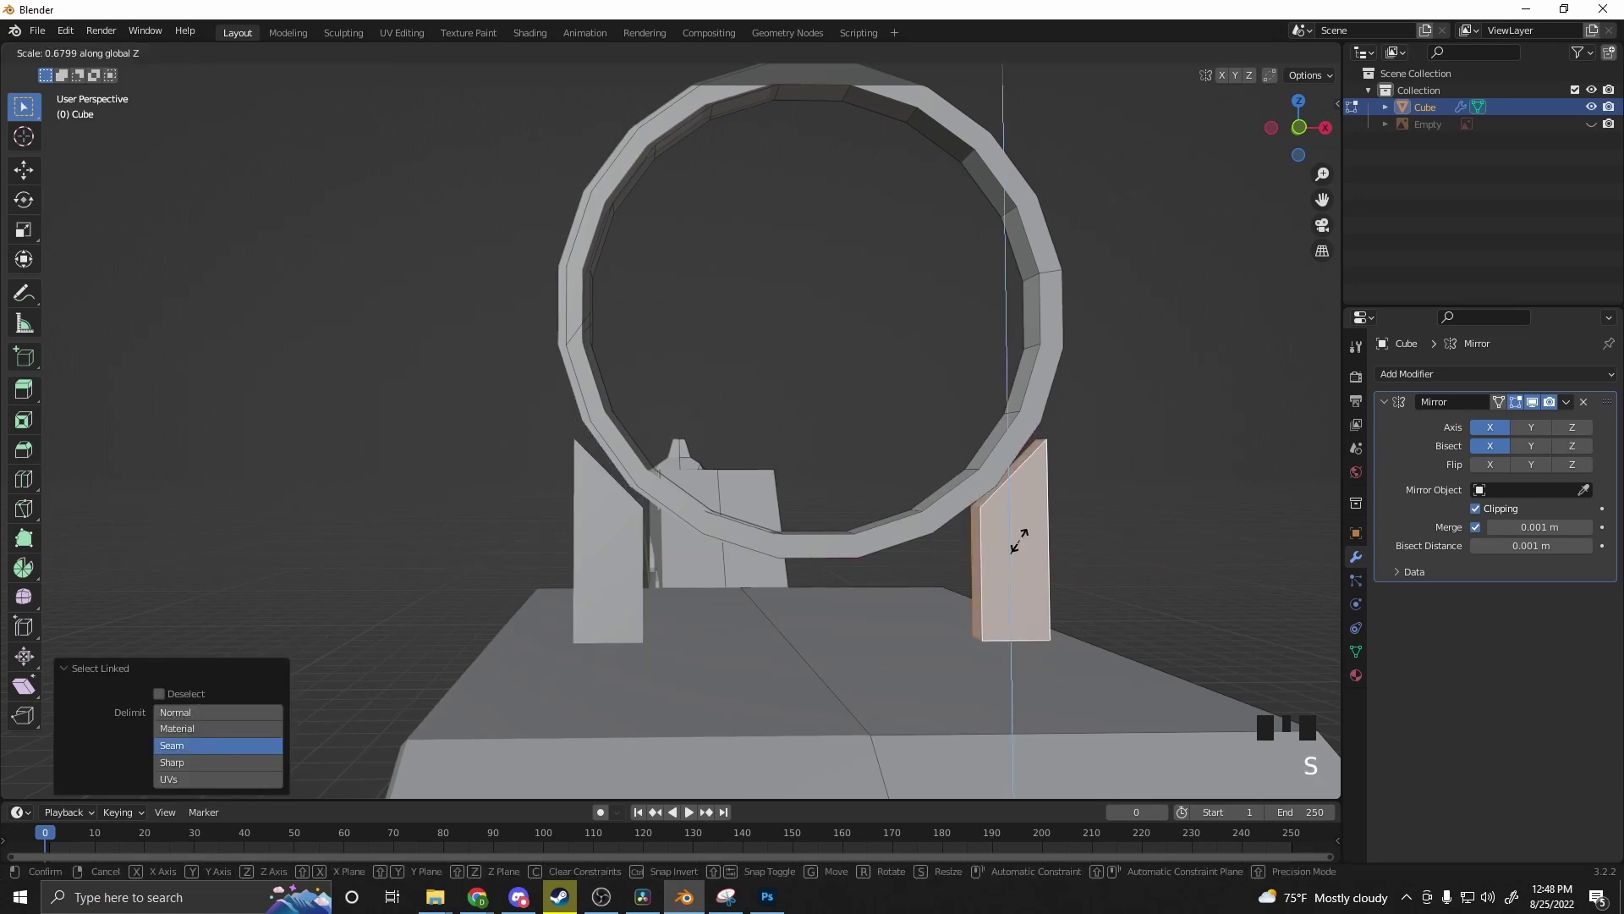
left_click(1019, 540)
middle_click_drag(1019, 540, 1010, 533)
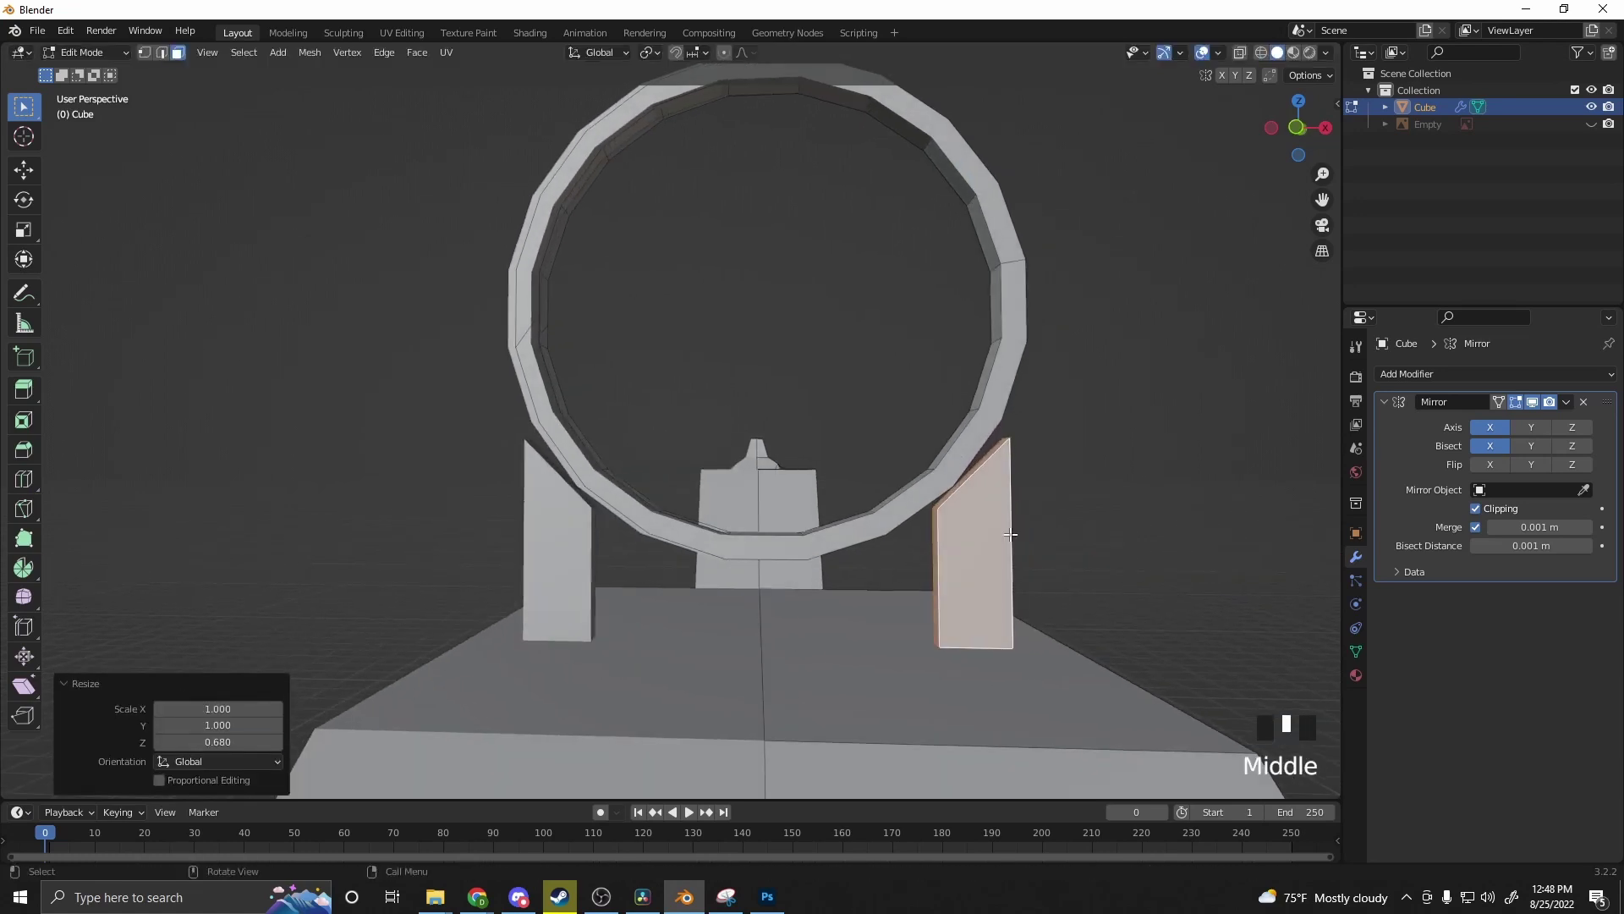
Step: In front view, lower the post along Z by about 0.12 m onto the gun's top surface
left_click(1295, 131)
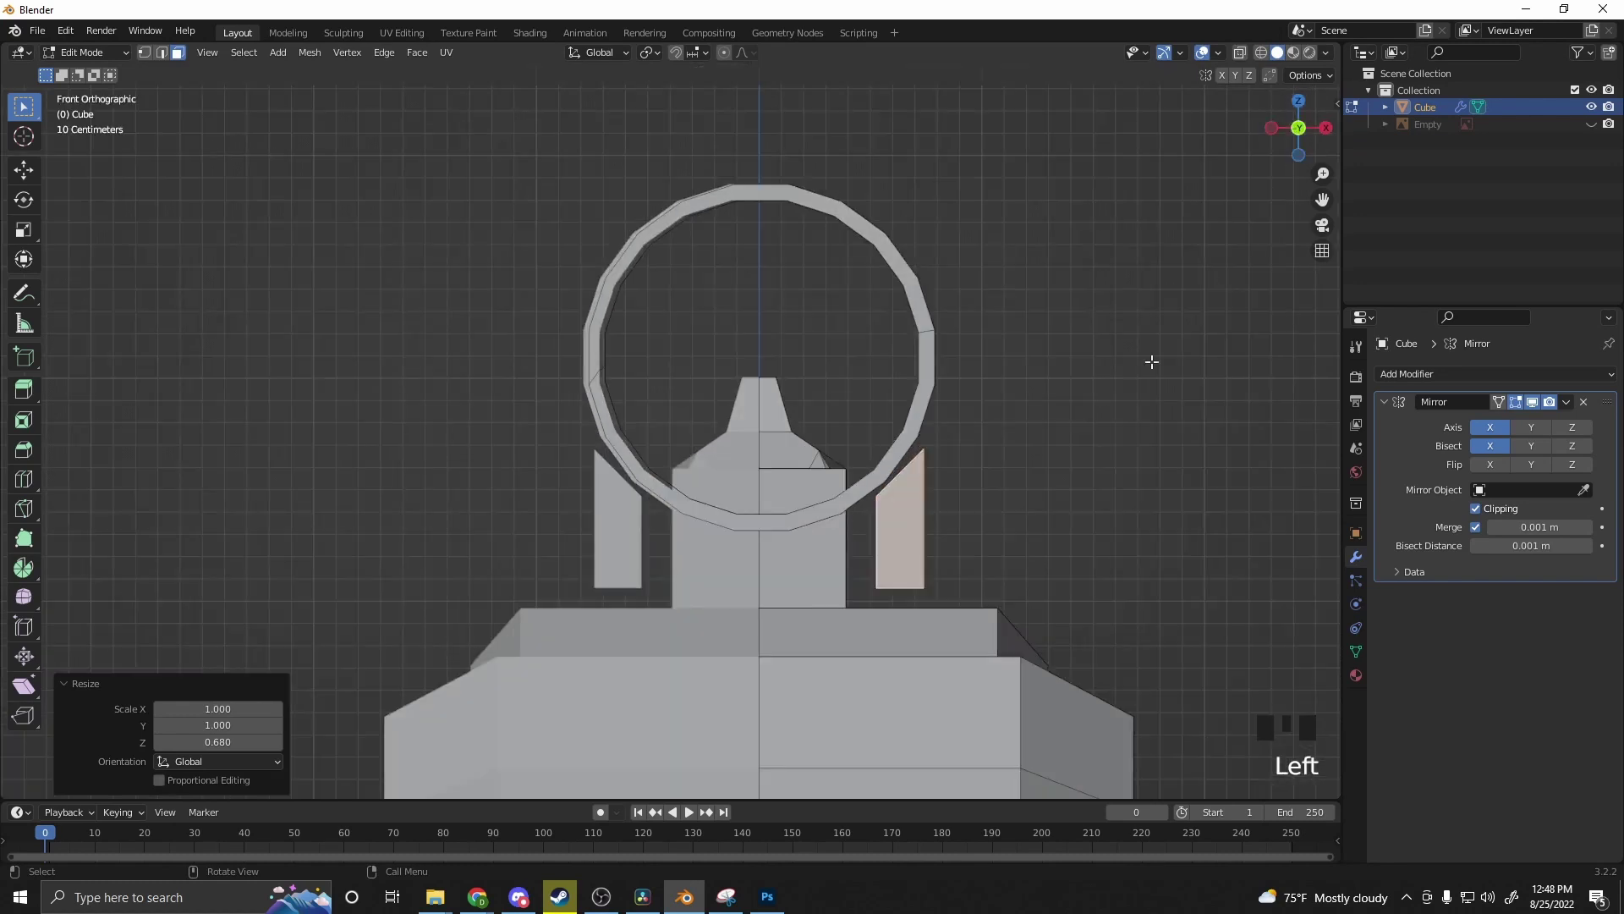
key("g")
key("z")
left_click(979, 563)
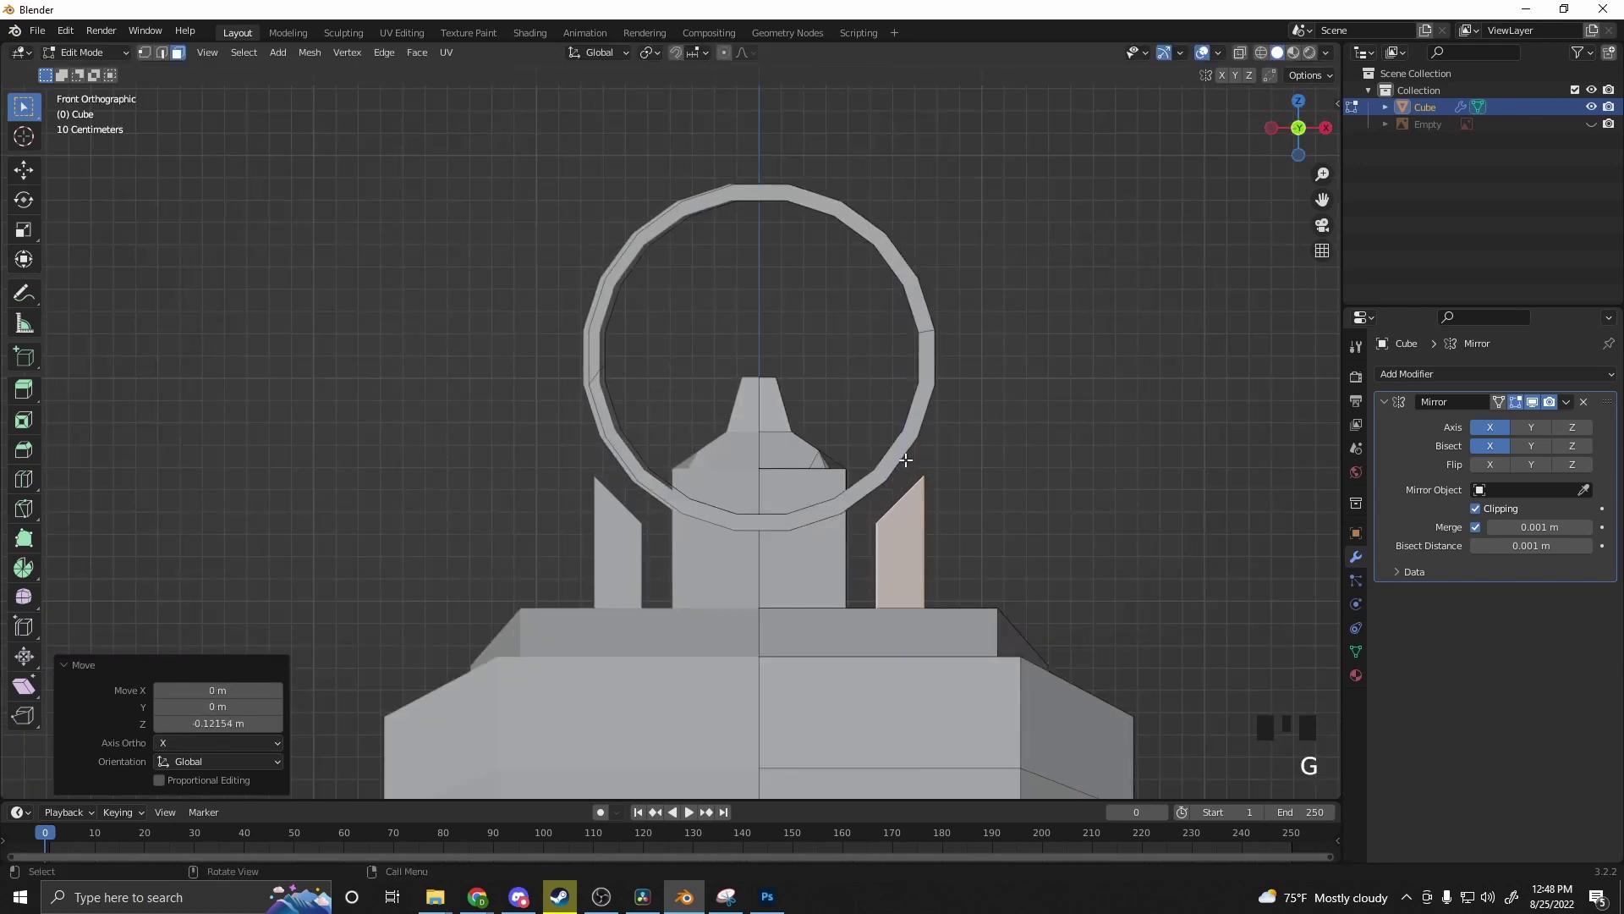
Step: Select the whole linked ring and lower it along Z by about 0.24 m to rest against the posts
left_click(899, 451)
key("ctrl+l")
key("g")
key("z")
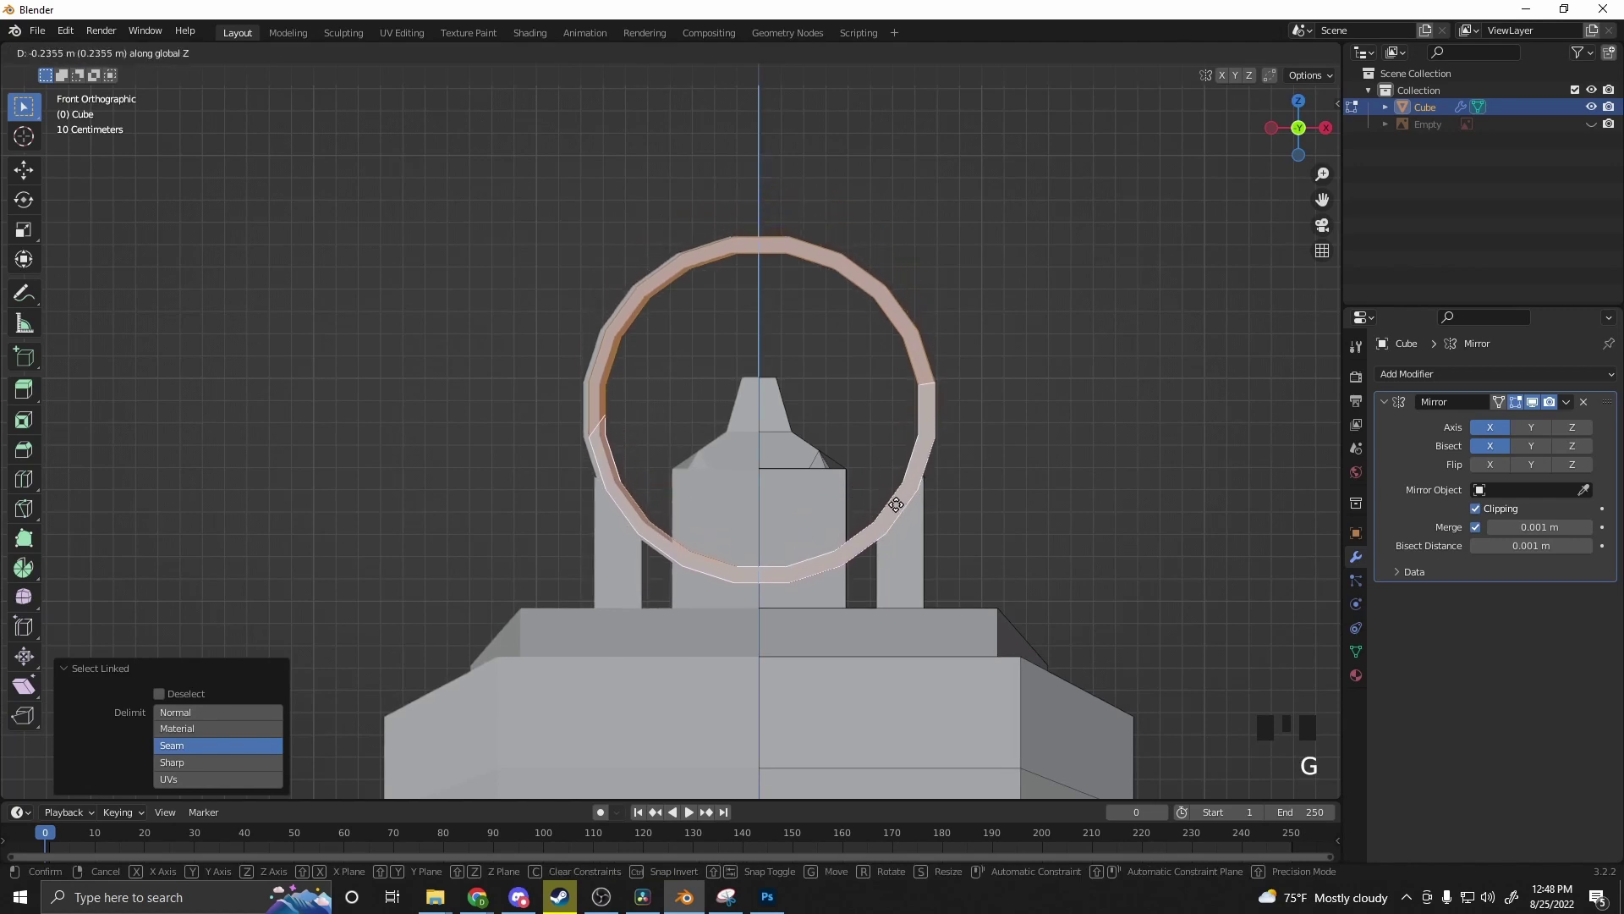
left_click(897, 507)
left_click(1026, 493)
Step: Examine the whole gun from the side with the lowered ring sight in place
middle_click_drag(1026, 493, 676, 533)
scroll(1065, 524, "down", 2)
scroll(928, 478, "down", 3)
middle_click_drag(677, 533, 895, 431, "shift")
scroll(837, 507, "up", 3)
scroll(938, 483, "up", 1)
scroll(938, 483, "up", 2, "shift")
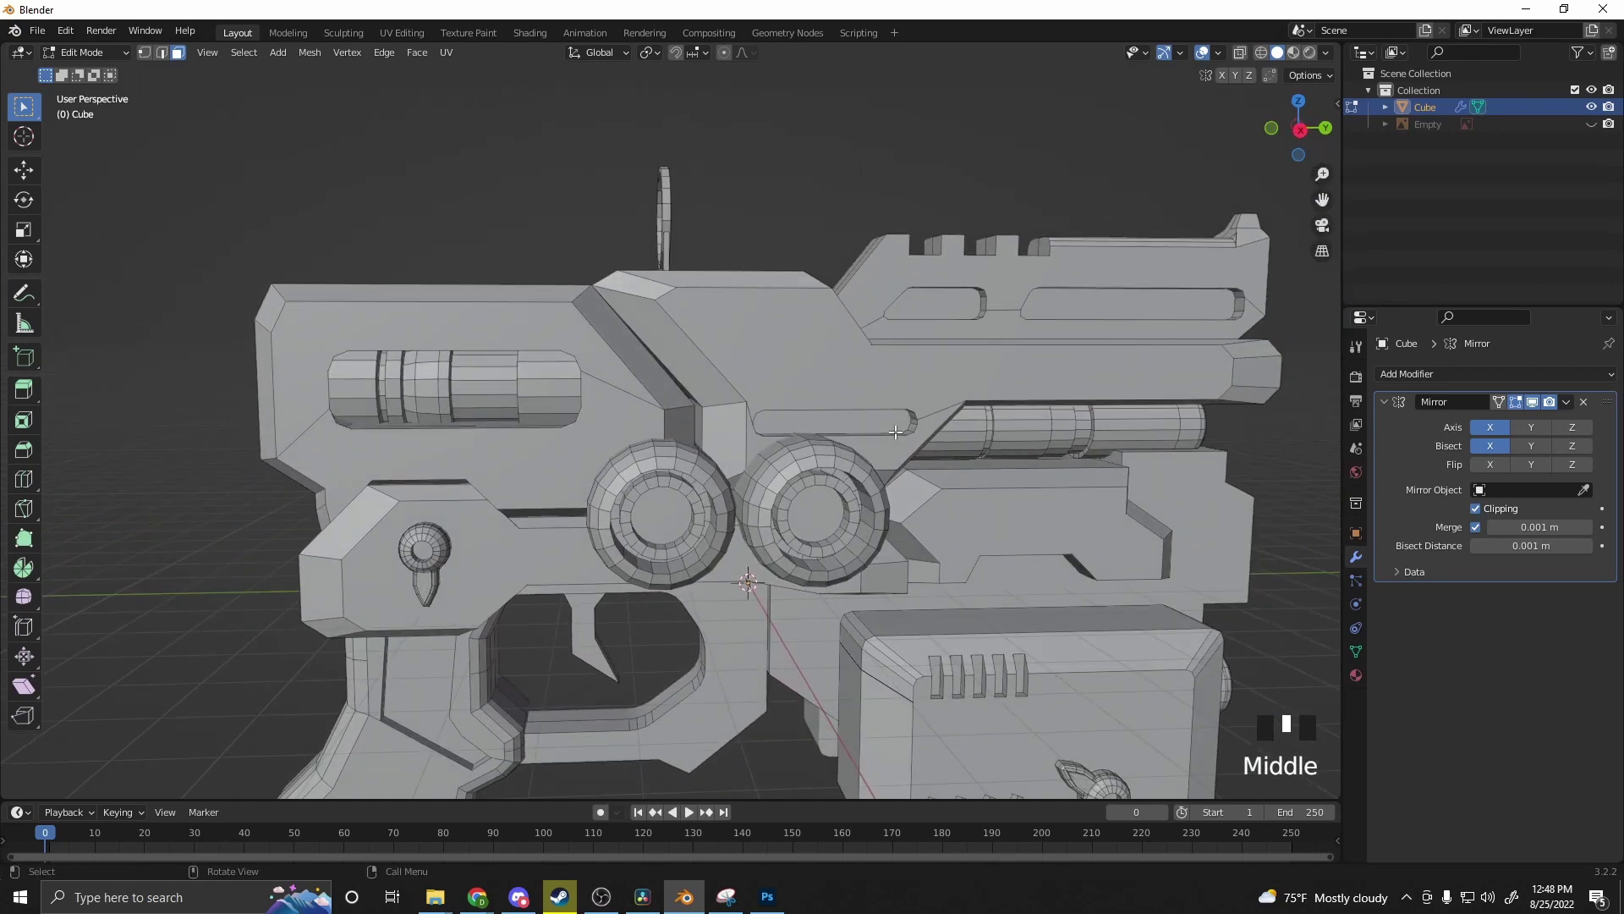
middle_click_drag(155, 451, 203, 399, "shift")
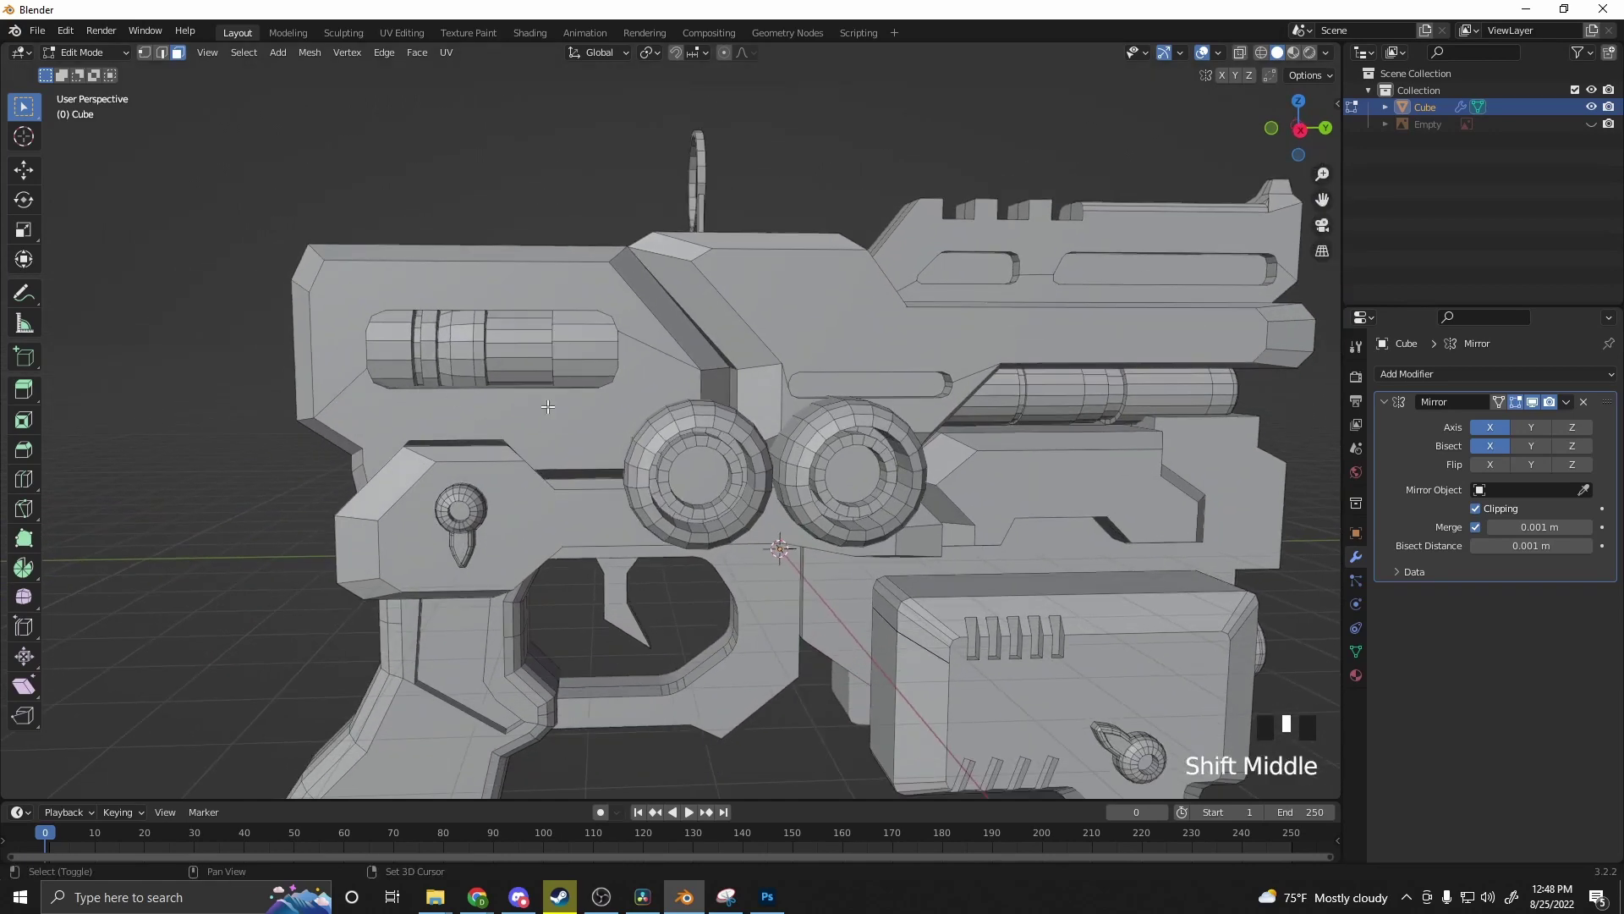
Step: Select the gun's entire mesh and apply Smooth Faces shading to it
scroll(203, 398, "down", 5)
middle_click_drag(710, 478, 804, 626)
scroll(795, 514, "down", 2)
scroll(727, 440, "up", 3)
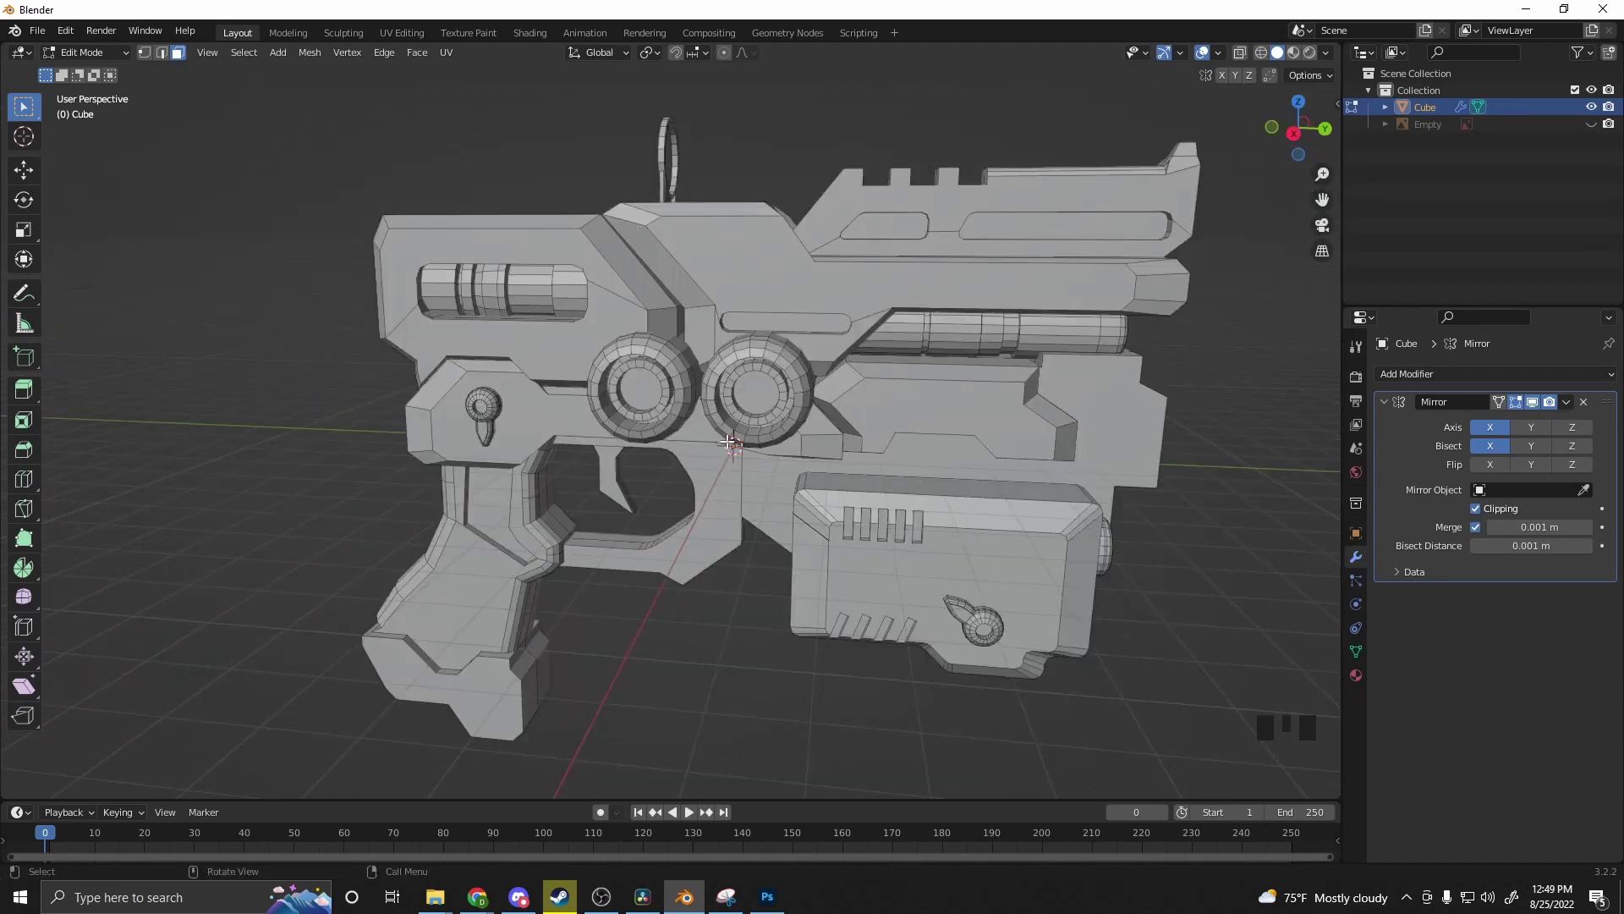
scroll(727, 441, "down", 1)
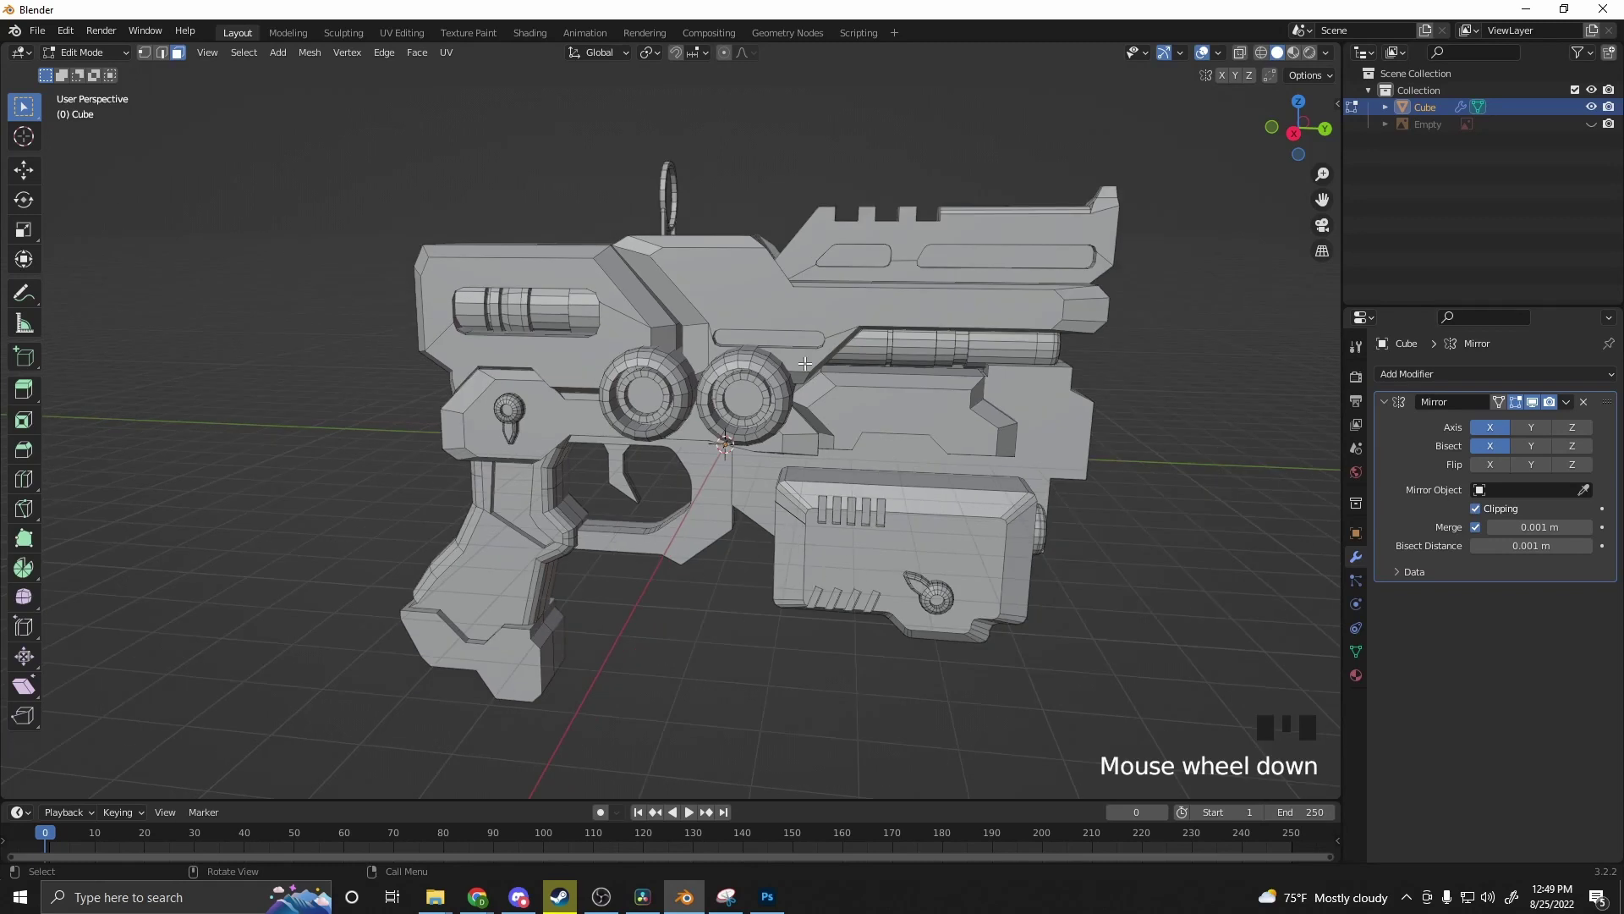
key("a")
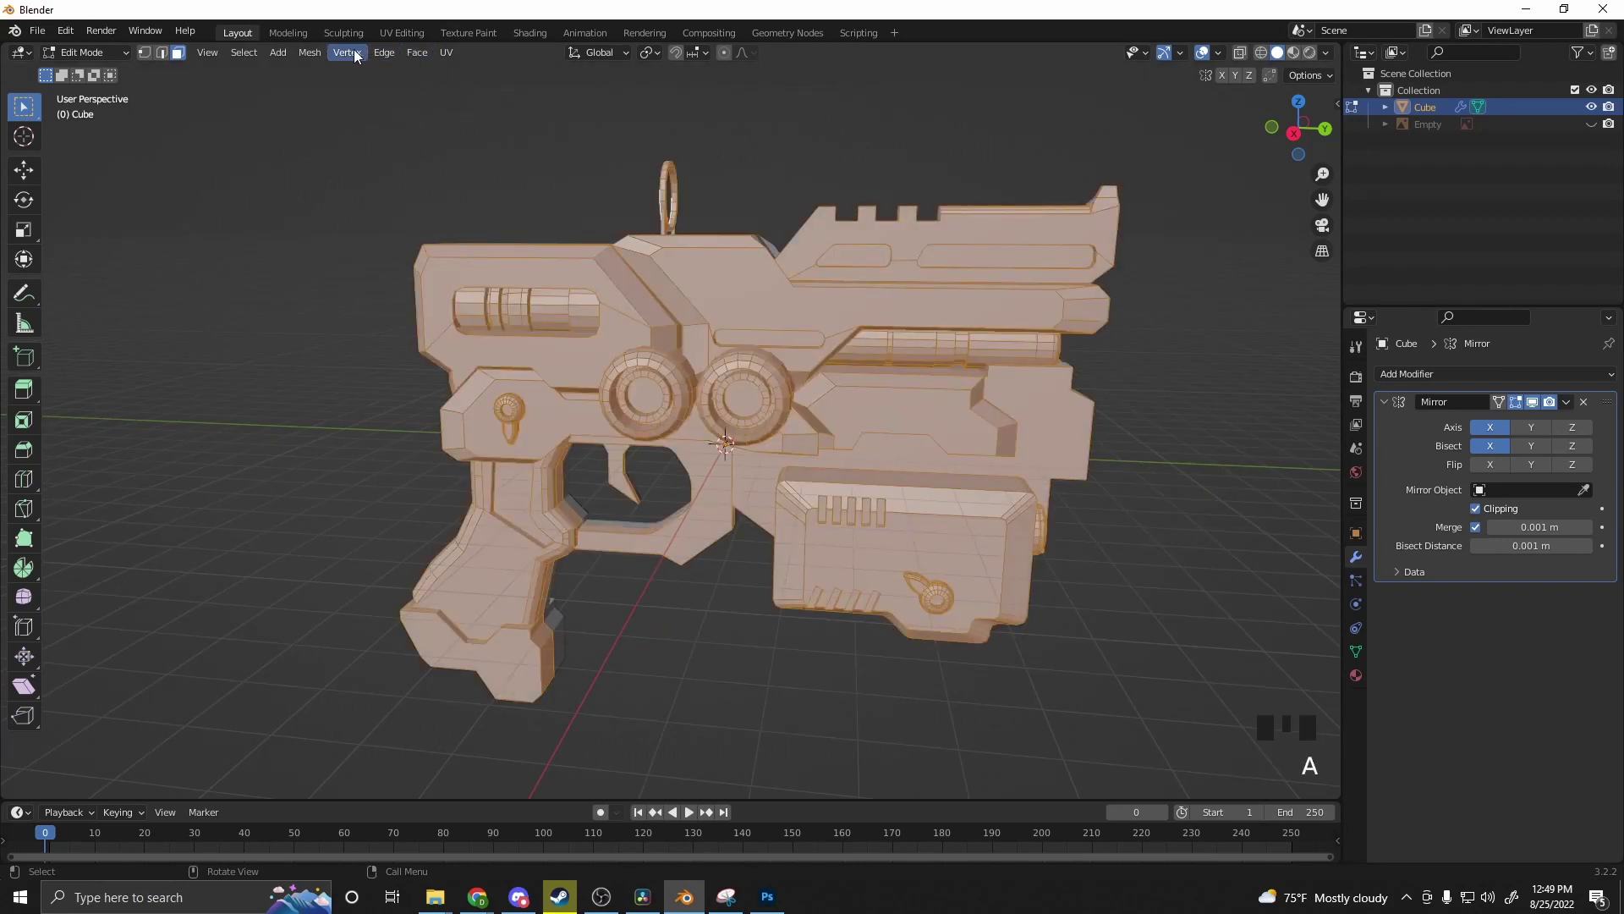
left_click(394, 58)
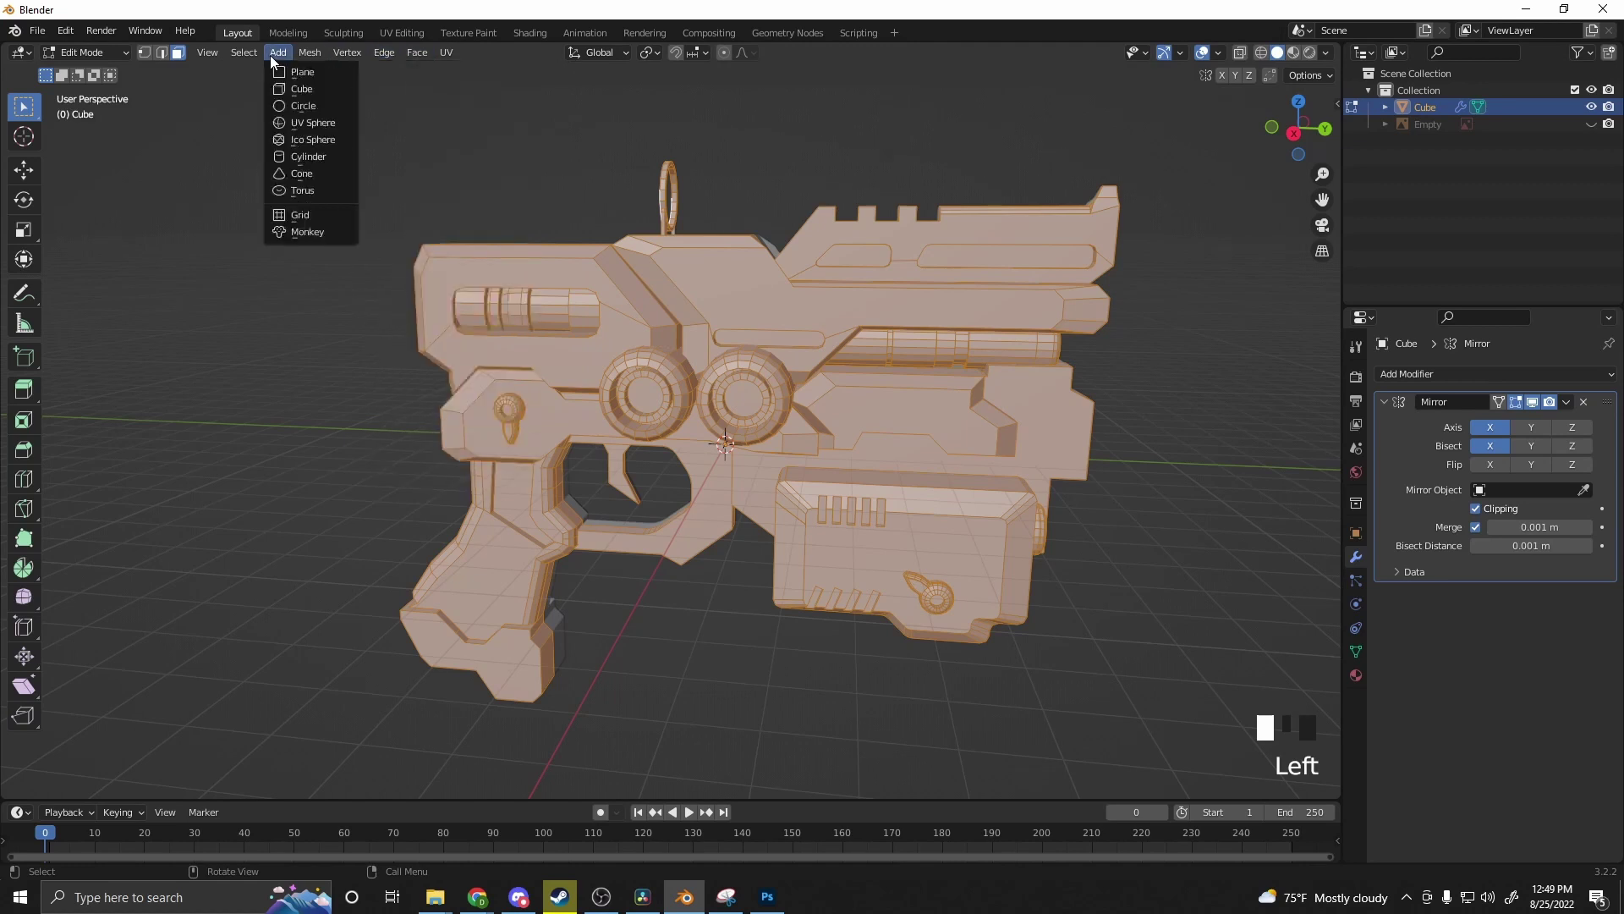
mouse_move(324, 59)
mouse_move(363, 331)
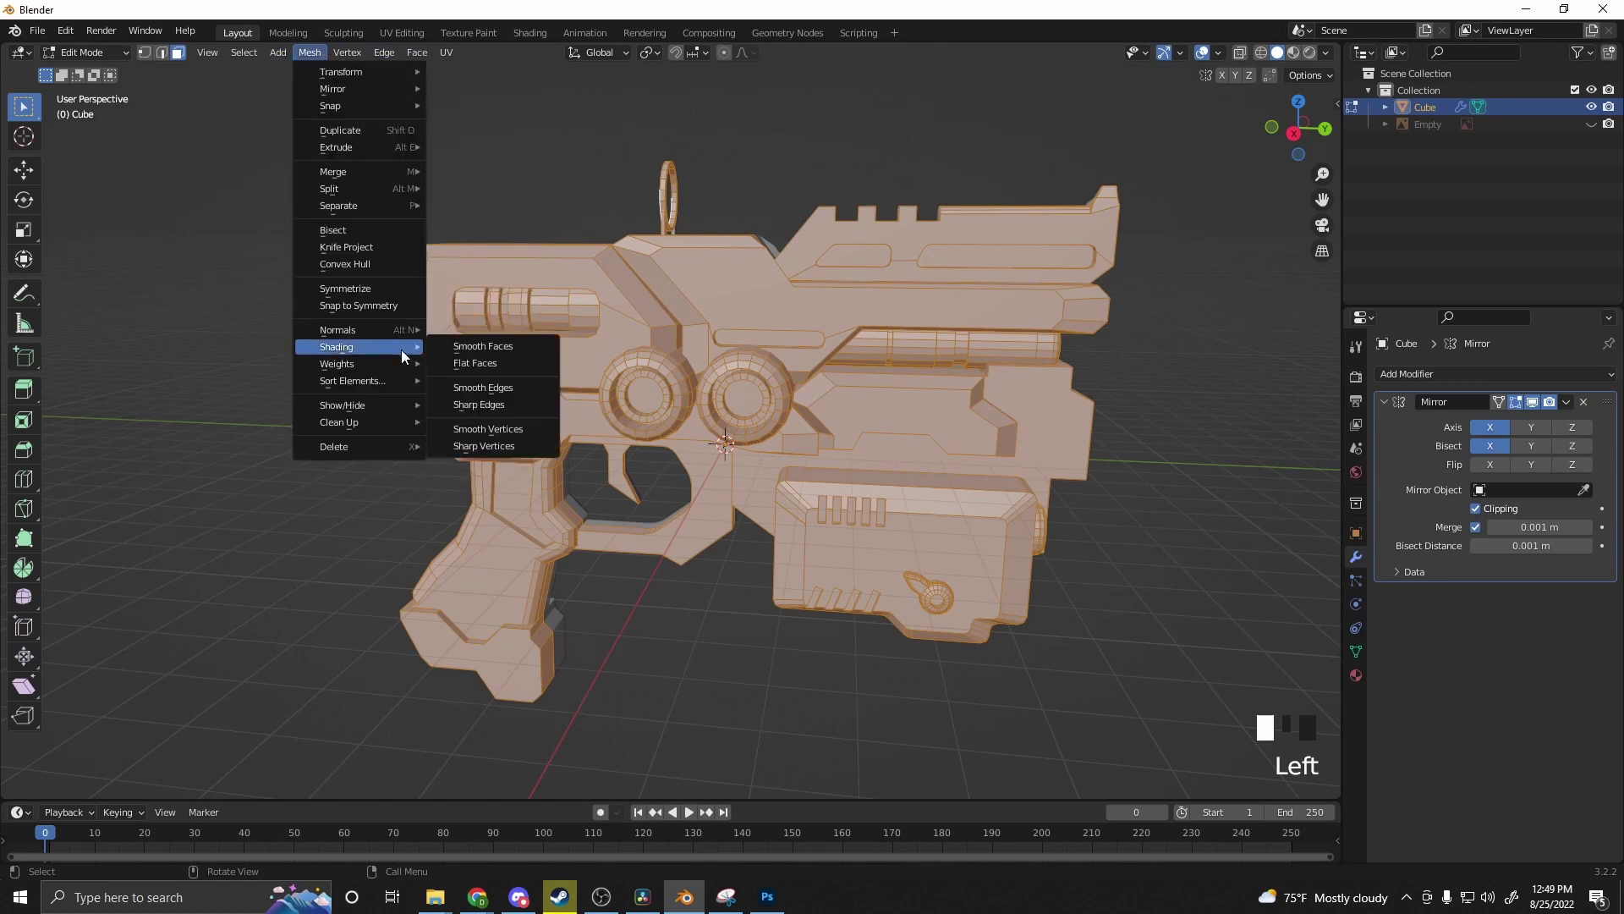
left_click(470, 349)
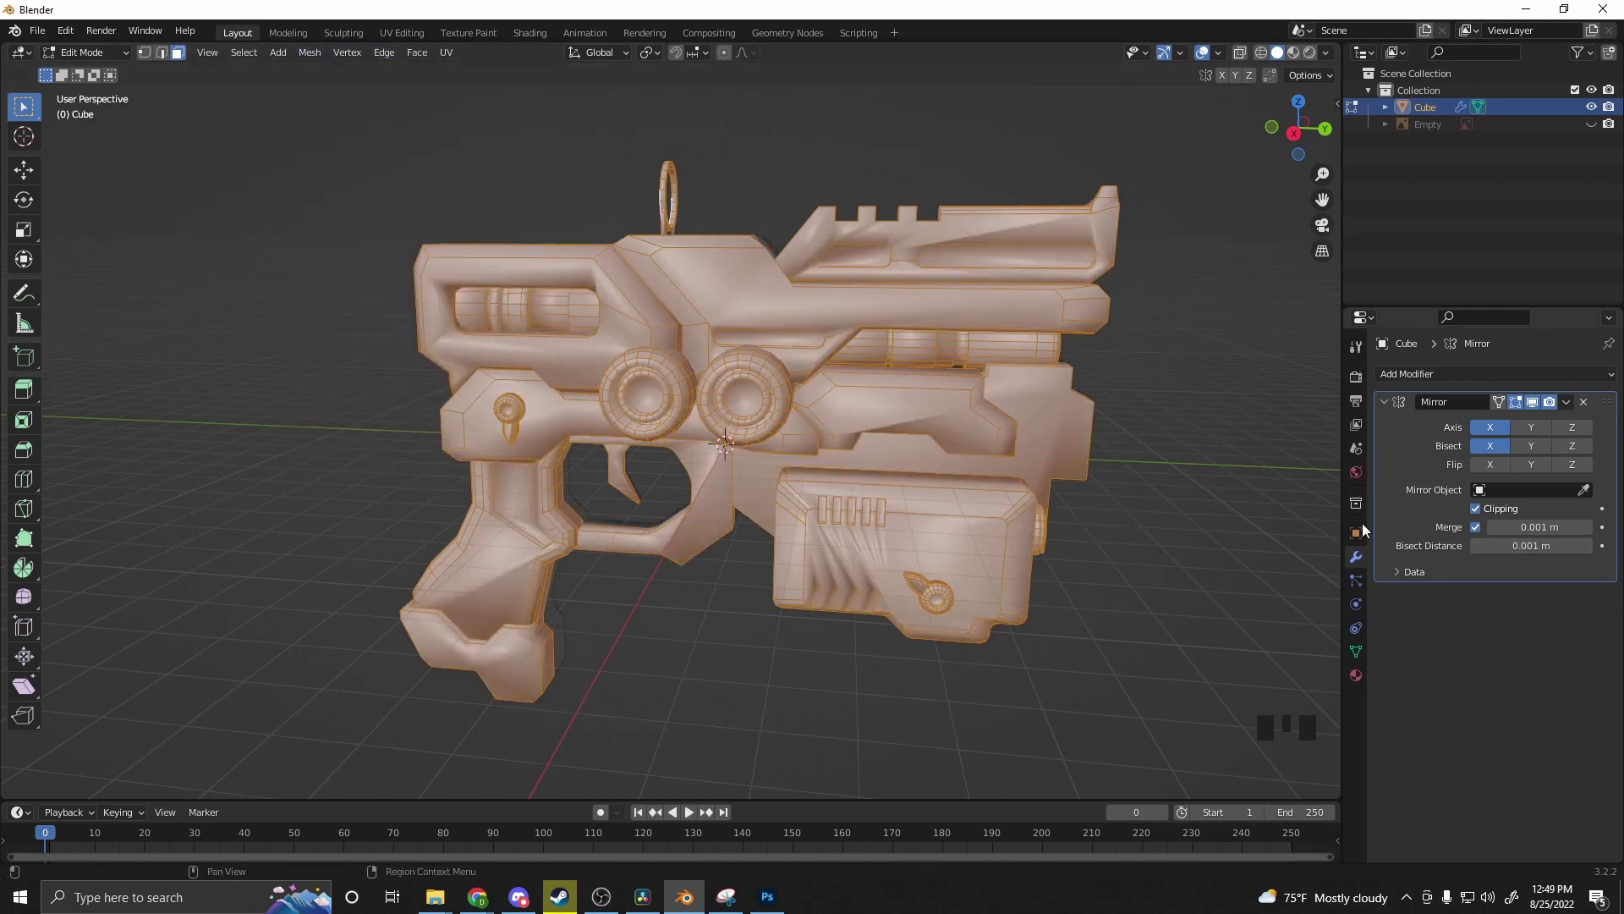
Step: Enable Auto Smooth for the gun mesh's normals and deselect all geometry
left_click(1362, 649)
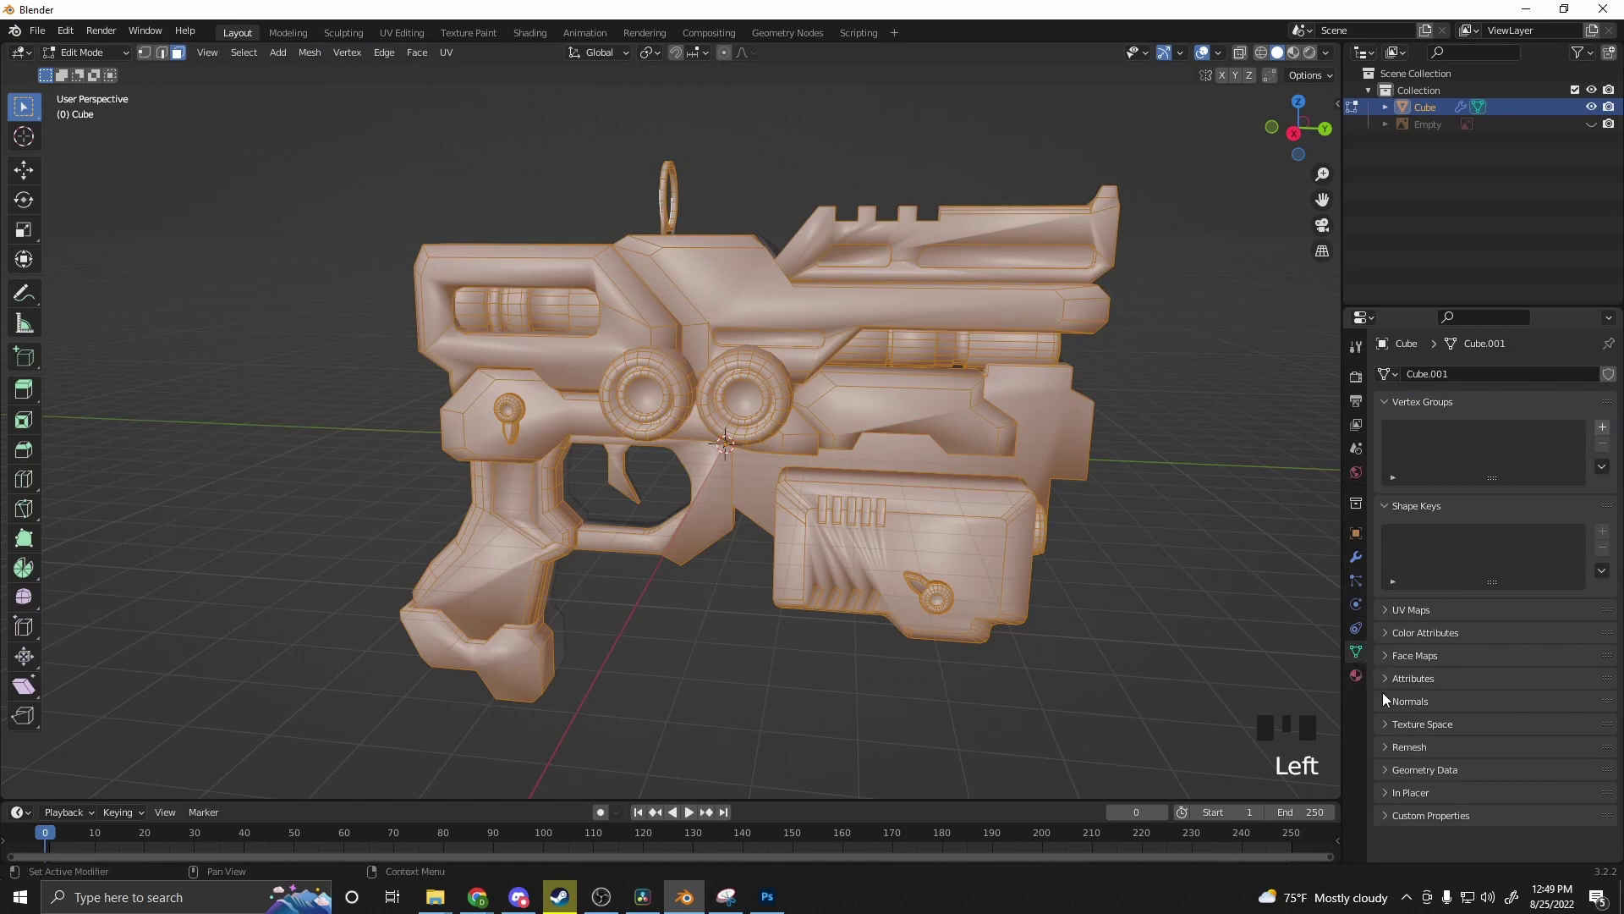
left_click(1391, 701)
left_click(1475, 726)
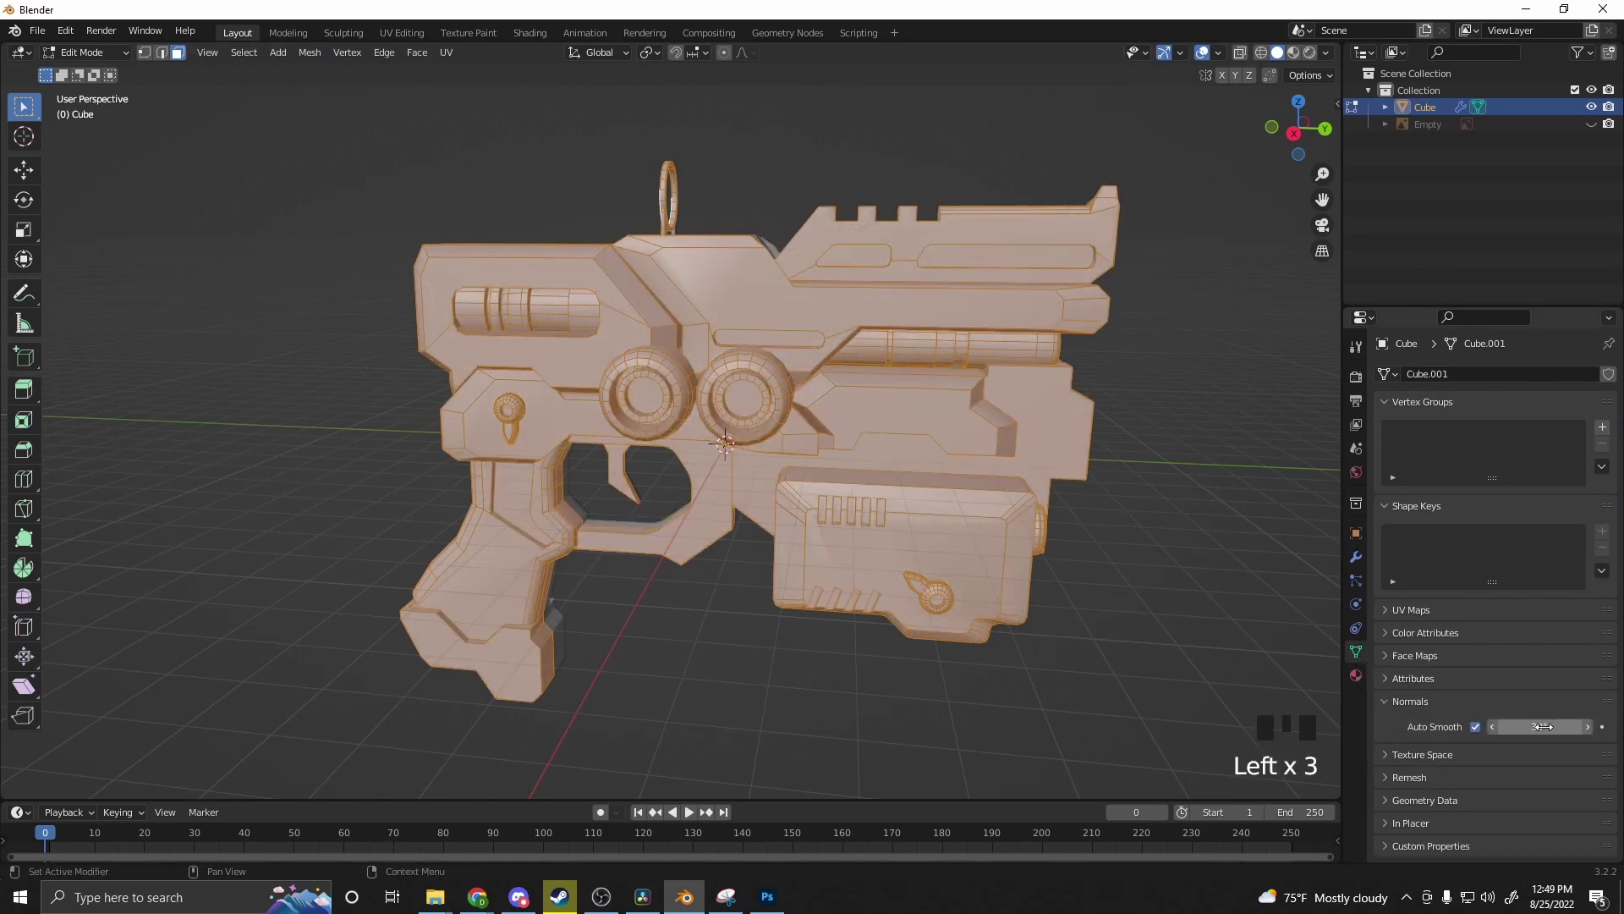
left_click(1019, 690)
Step: Change the viewport's solid shading MatCap to the matte red clay sphere
middle_click_drag(1020, 689, 909, 651)
middle_click_drag(842, 438, 254, 464)
middle_click_drag(556, 513, 942, 586, "shift")
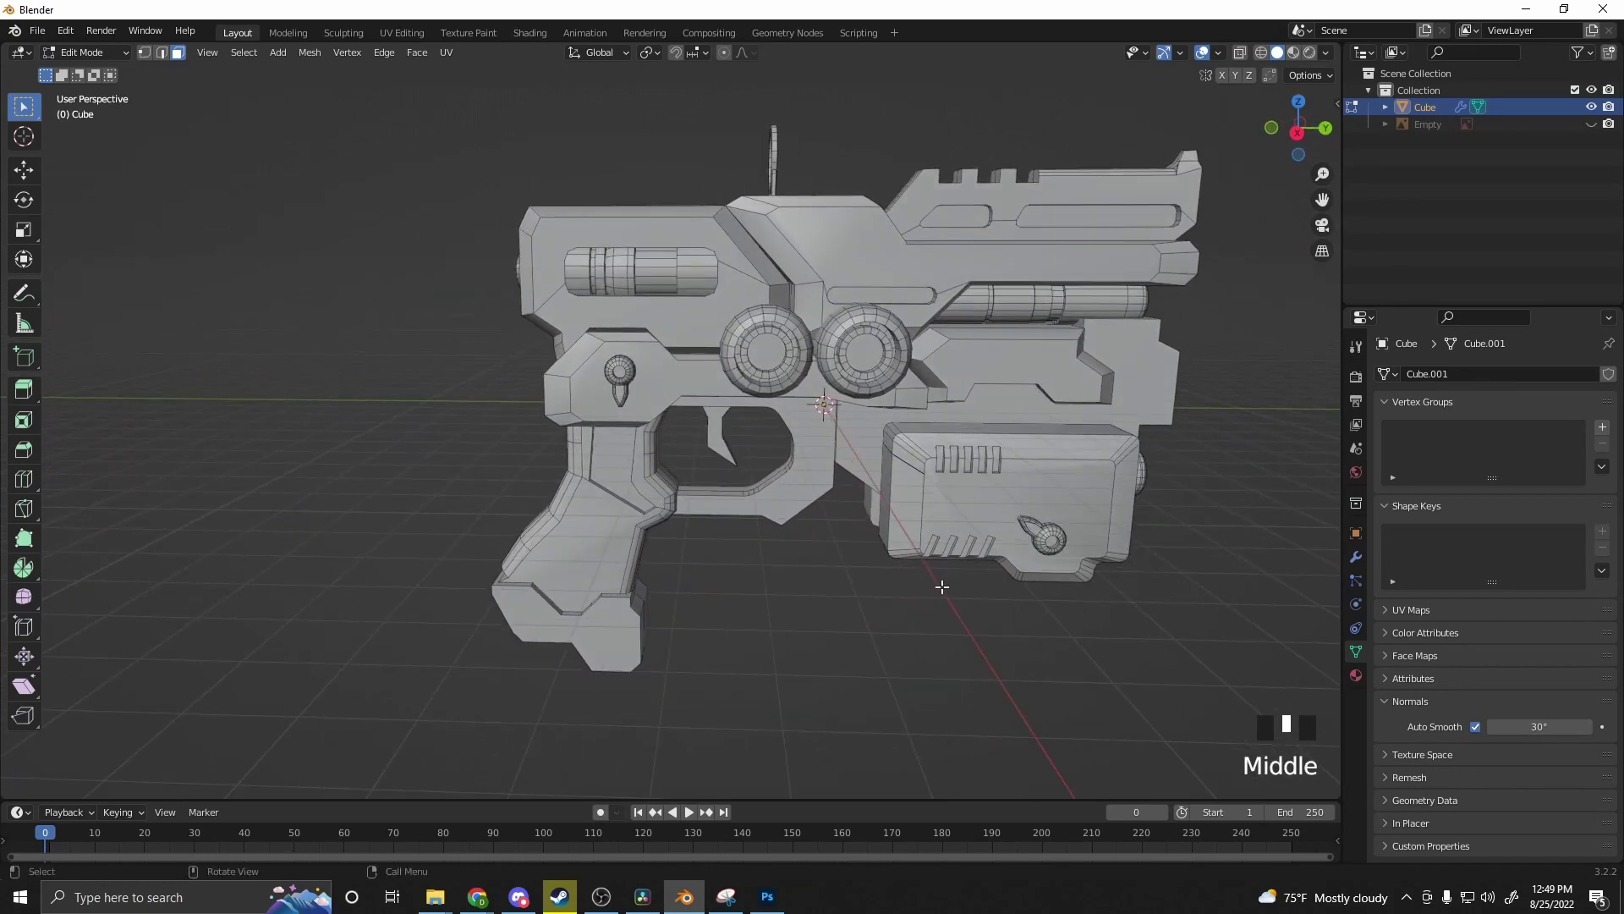
middle_click_drag(942, 586, 770, 601)
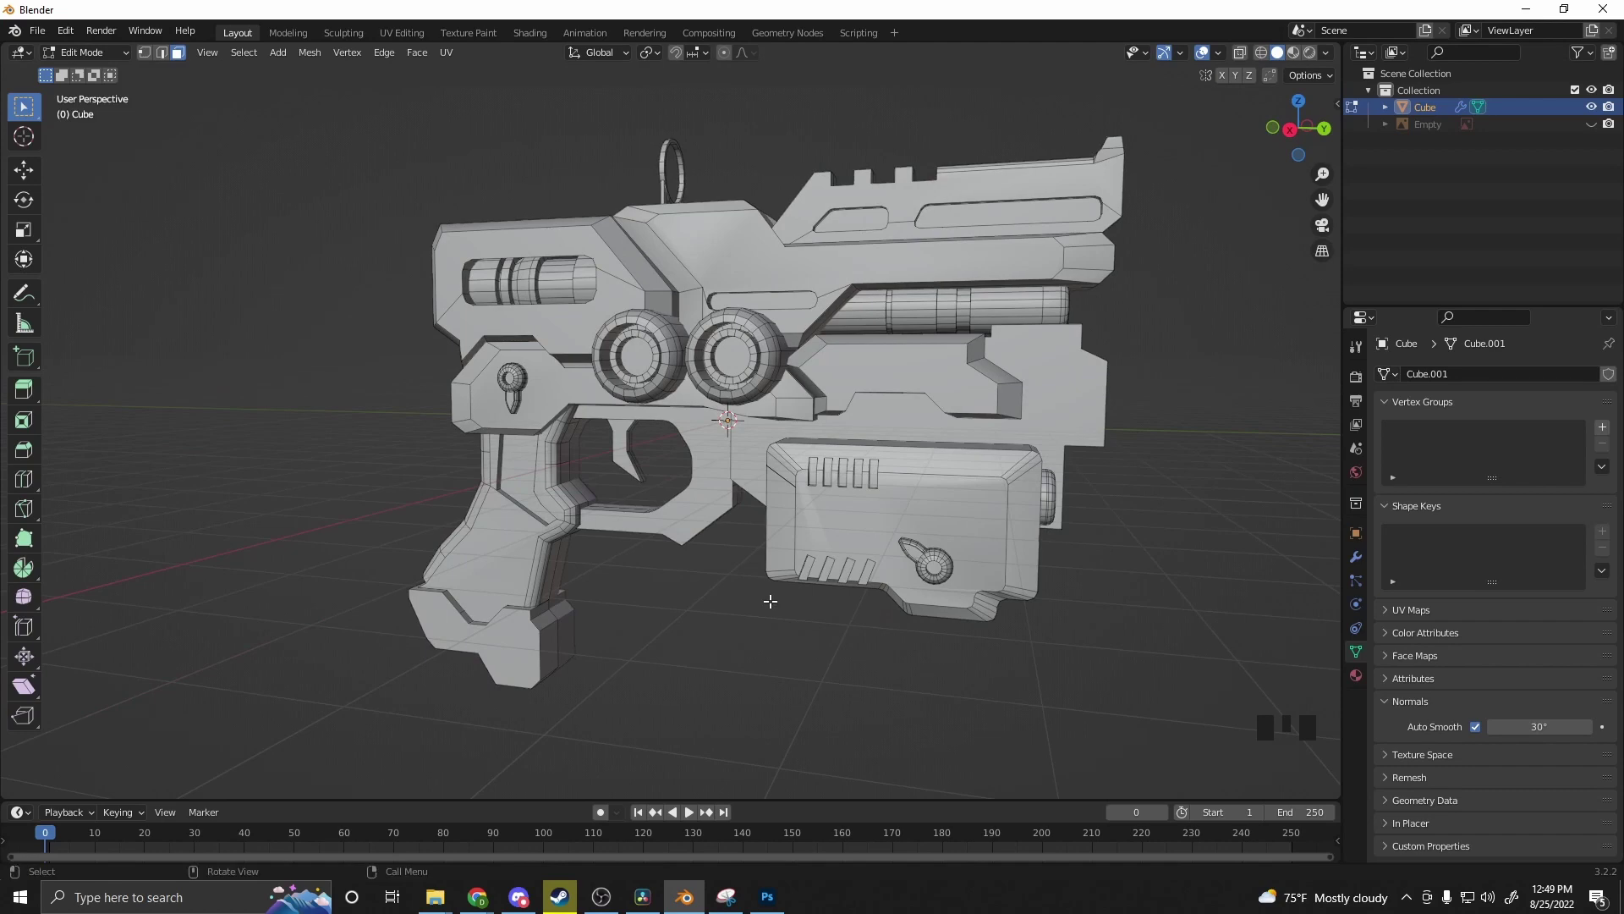
middle_click_drag(793, 565, 854, 569)
scroll(854, 569, "down", 2)
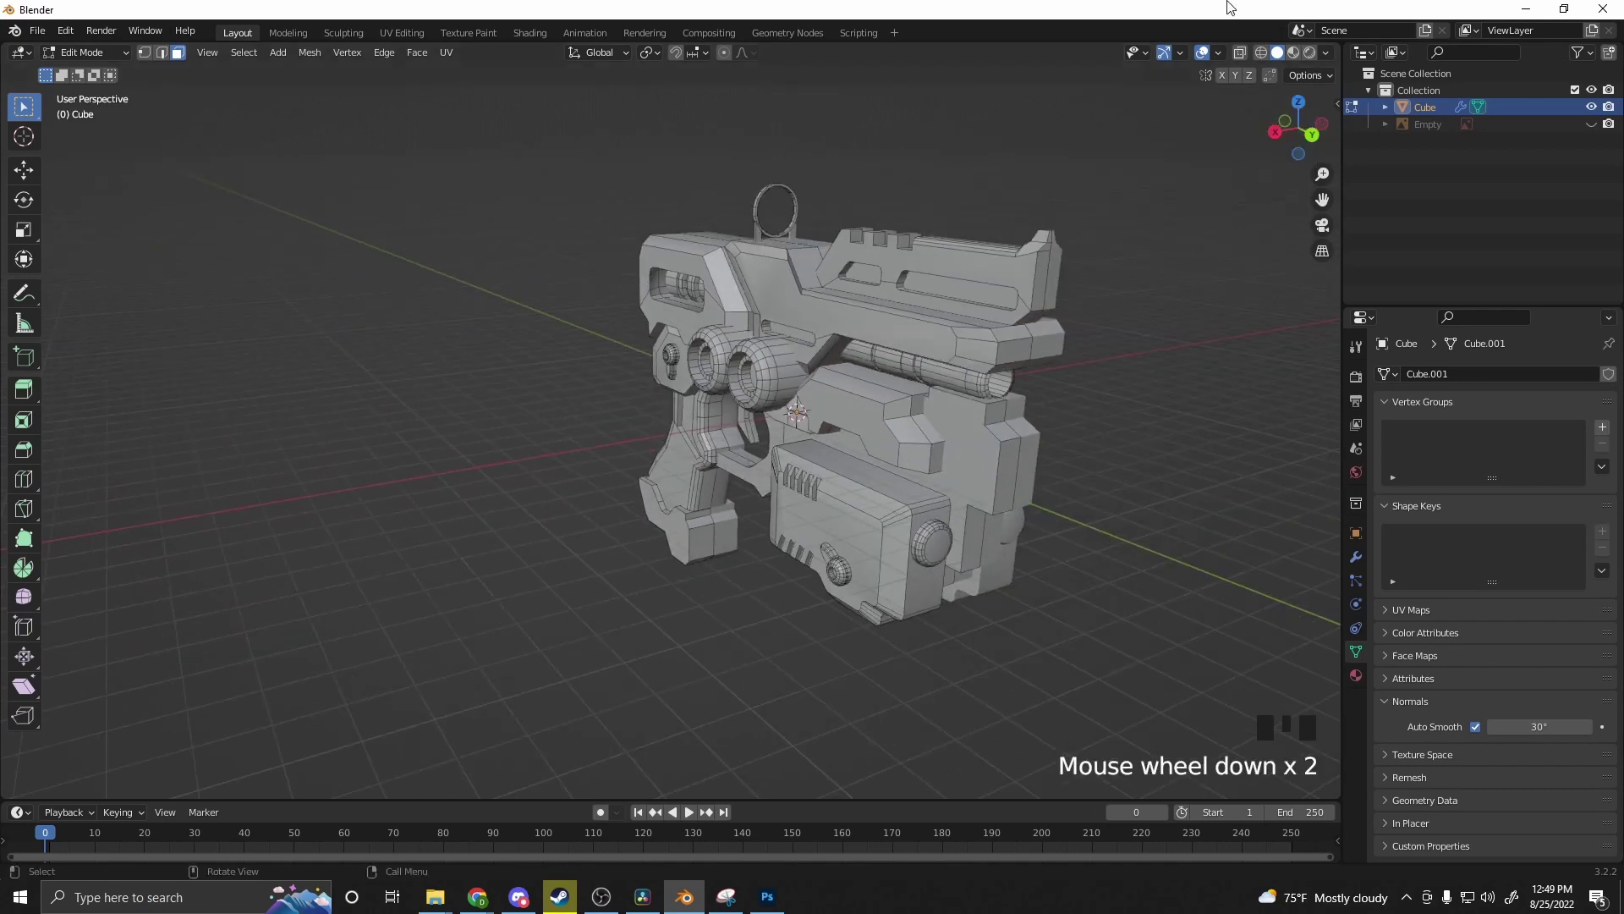
left_click(1326, 52)
left_click(1311, 173)
left_click(1317, 231)
left_click(1311, 173)
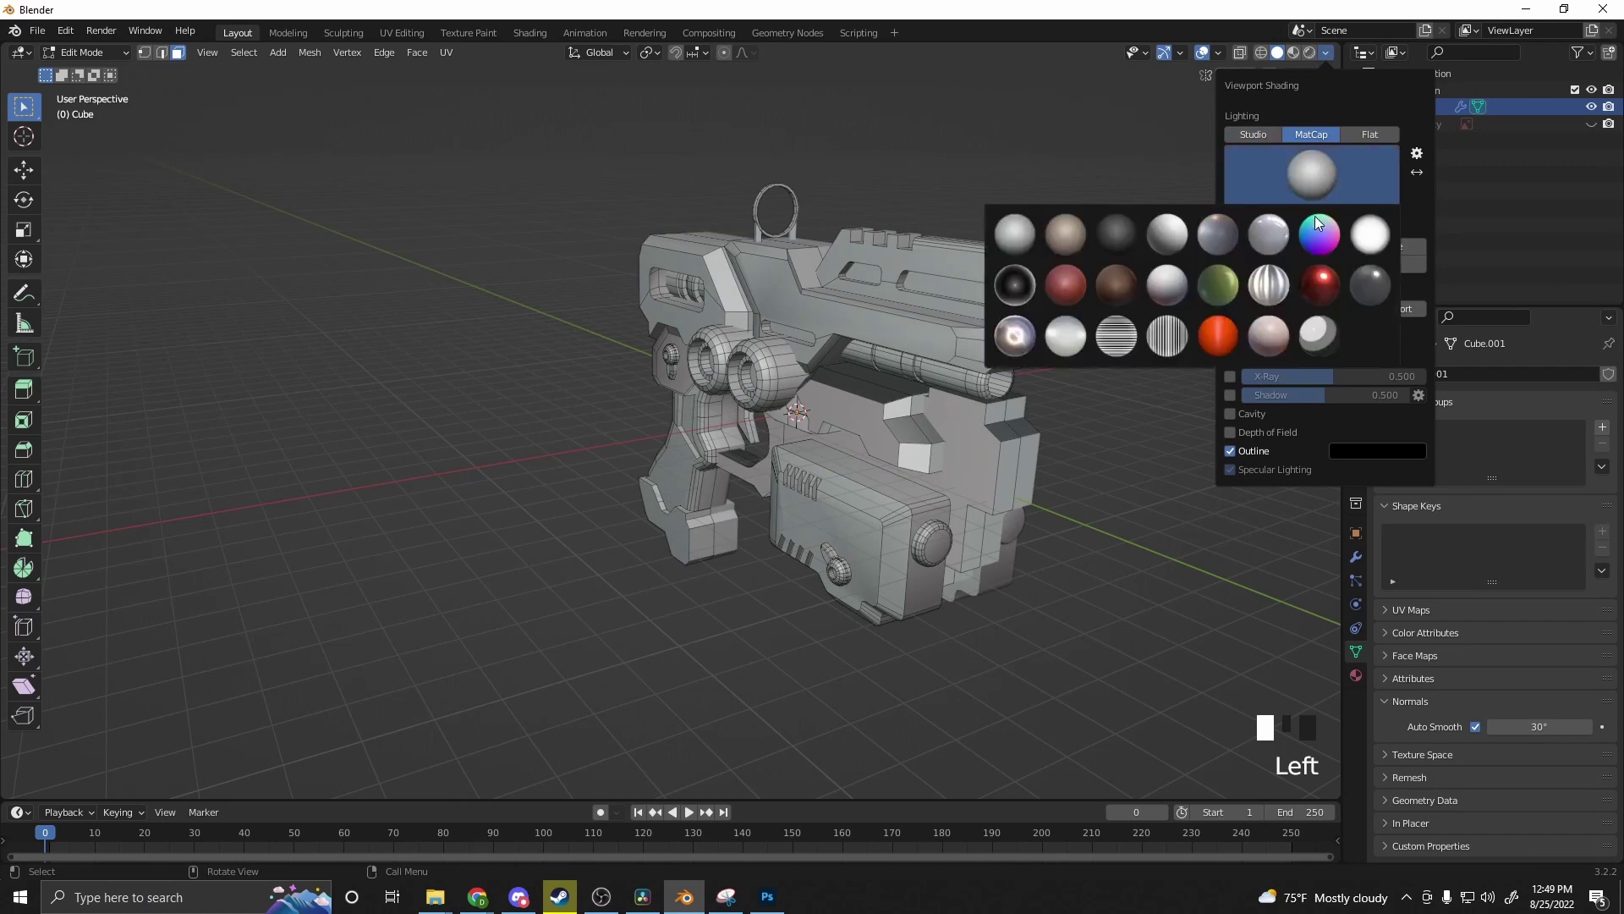
left_click(1067, 287)
Step: Enable screen-space Cavity in the viewport shading with Ridge and Valley both set to 2.000
left_click(1230, 414)
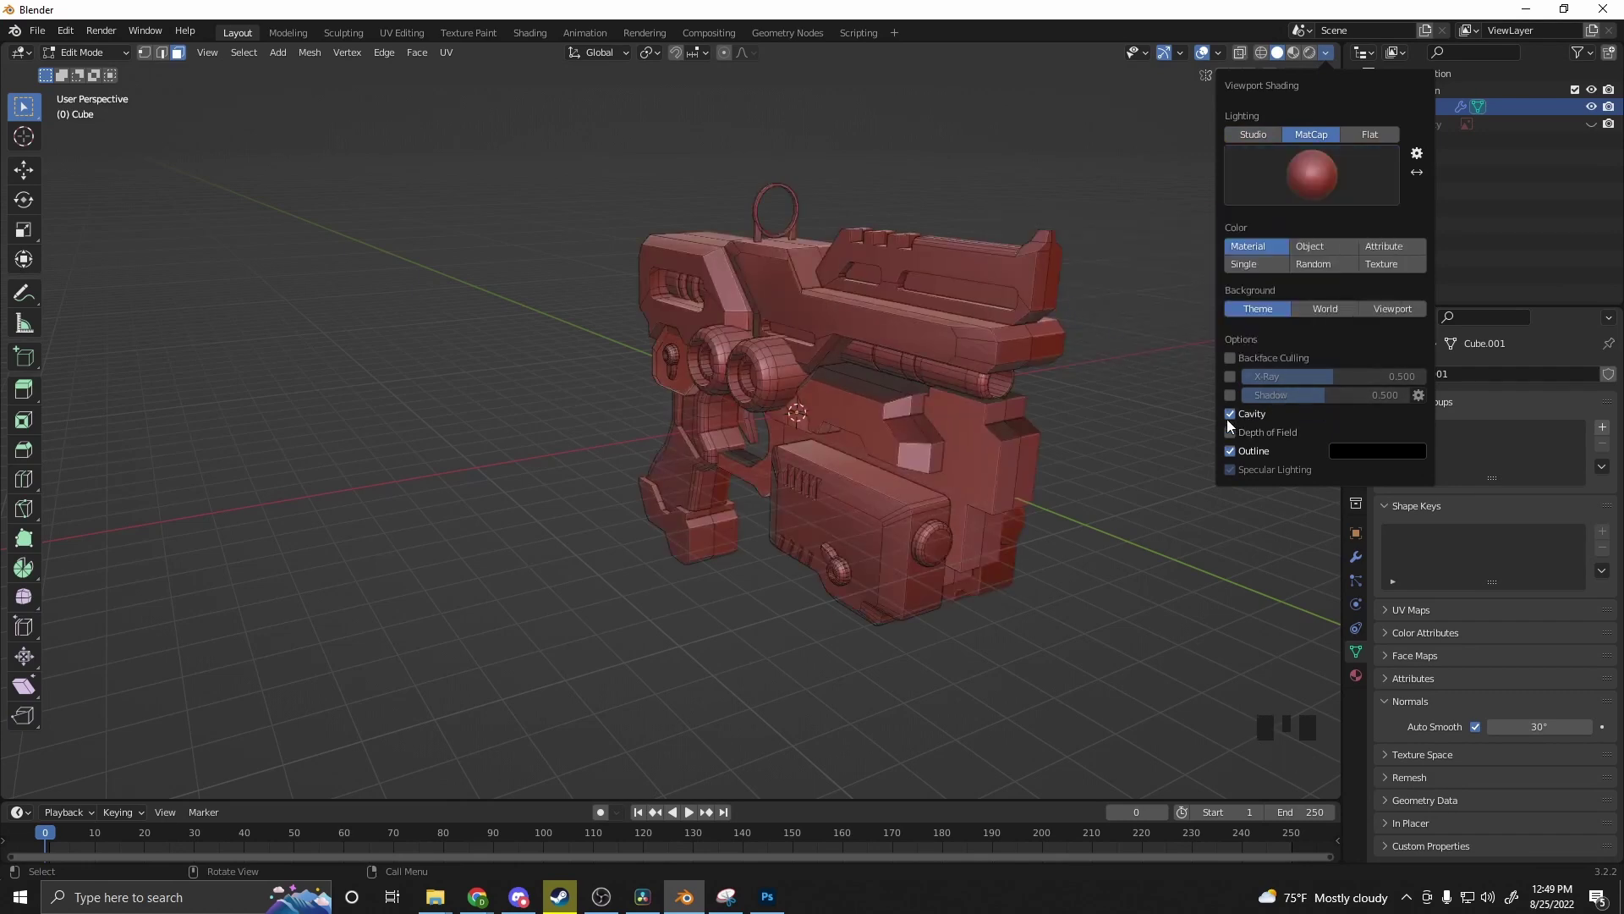
left_click_drag(1289, 447, 1328, 459)
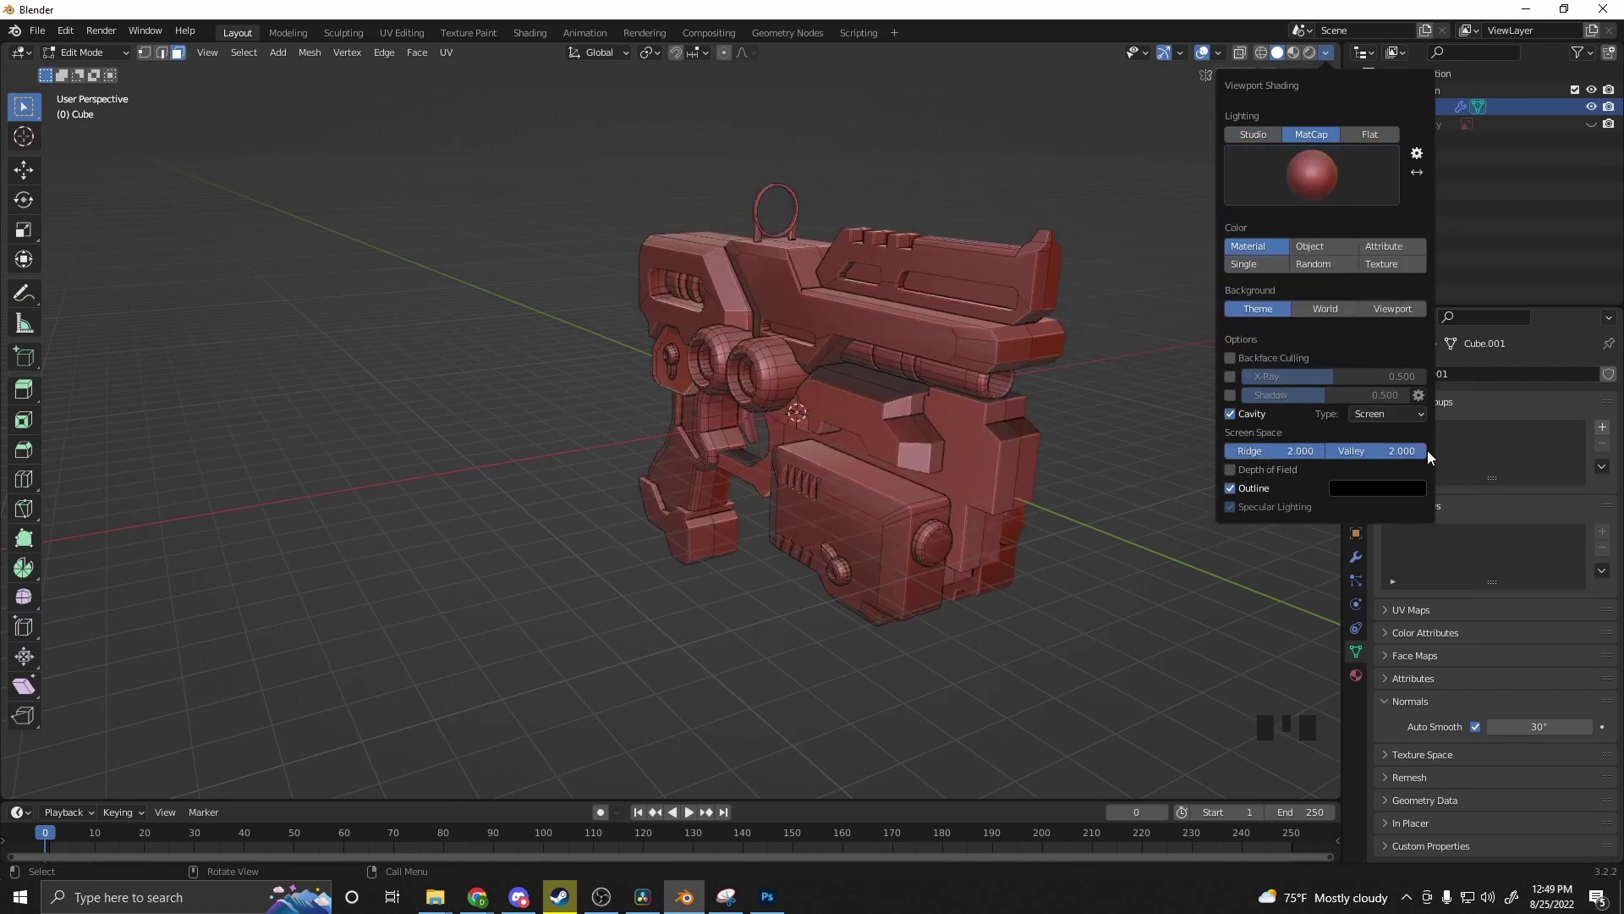
mouse_move(652, 621)
middle_mouse_down()
mouse_move(808, 609)
mouse_move(992, 549)
mouse_move(1084, 562)
mouse_move(725, 569)
mouse_move(736, 598)
mouse_move(717, 607)
mouse_move(713, 652)
mouse_move(623, 663)
mouse_move(761, 644)
middle_mouse_up()
scroll(738, 600, "up", 2)
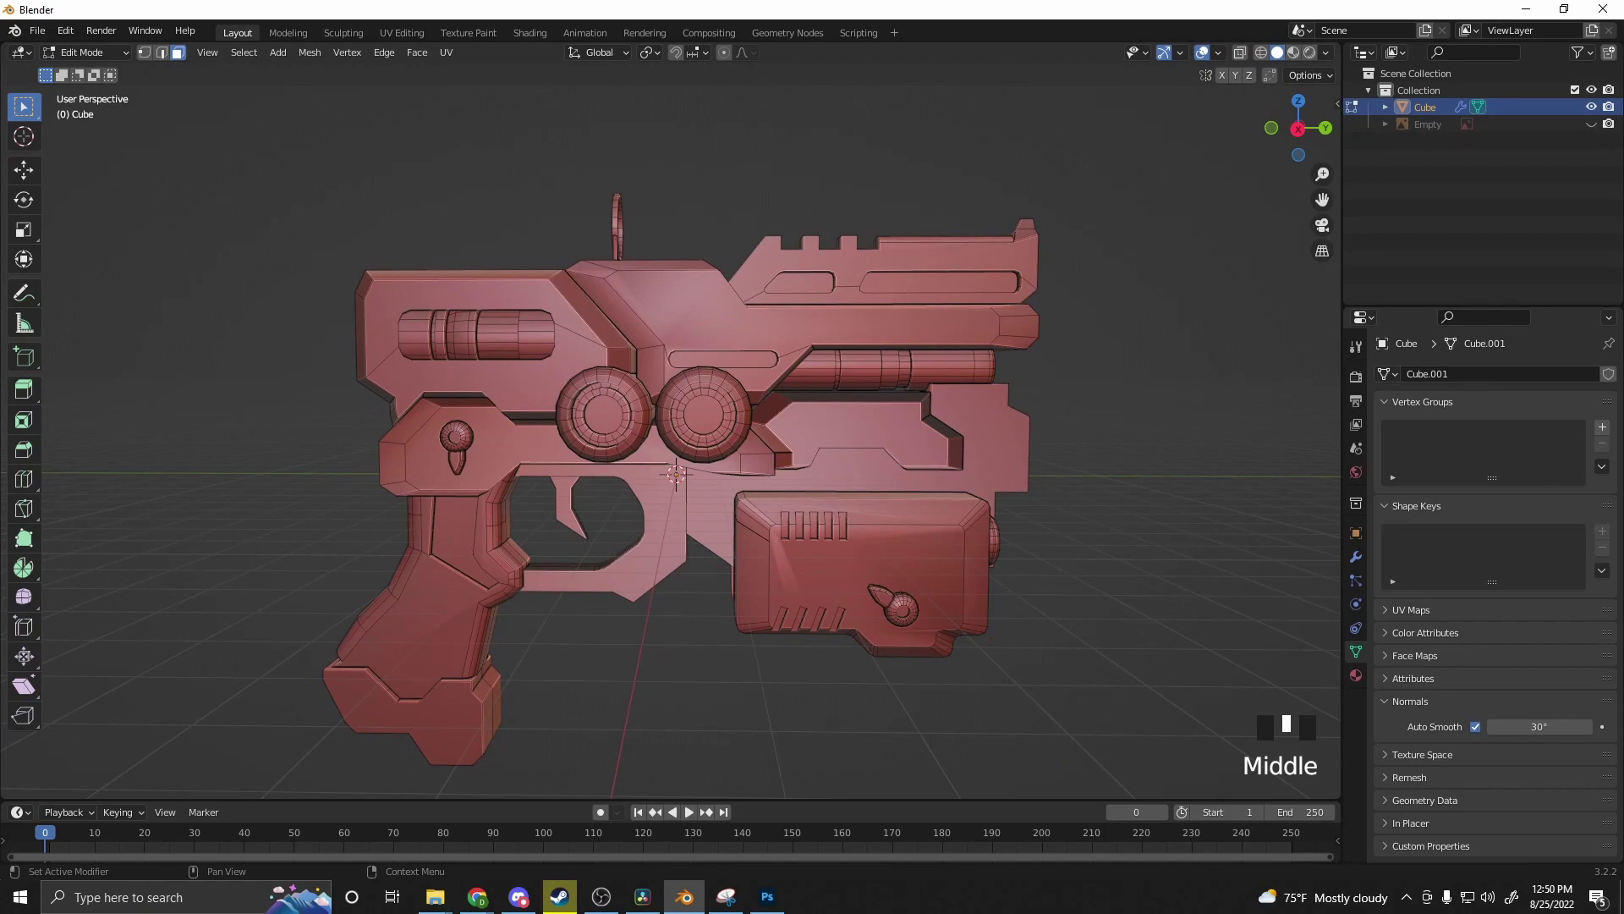